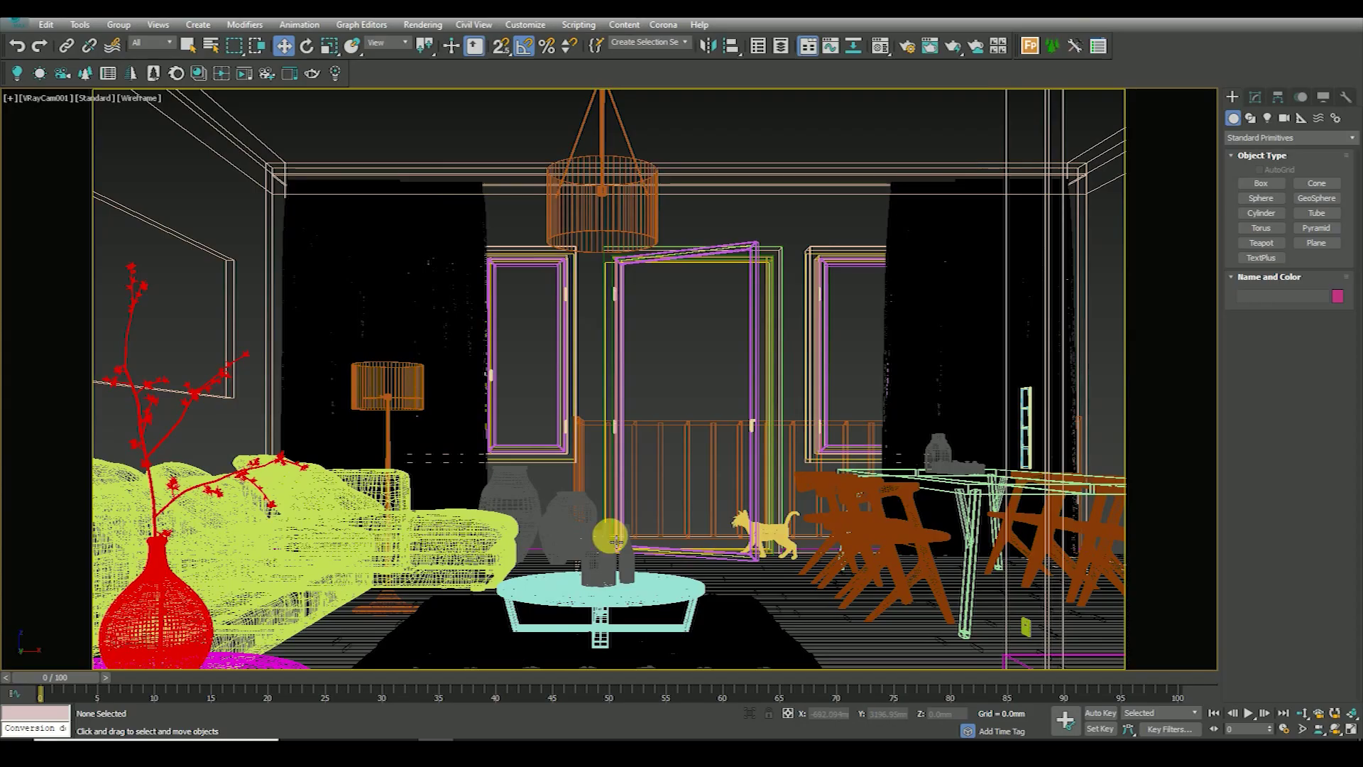
- Shade the camera view and set a two-pane layout in Viewport Configuration
key(F3)
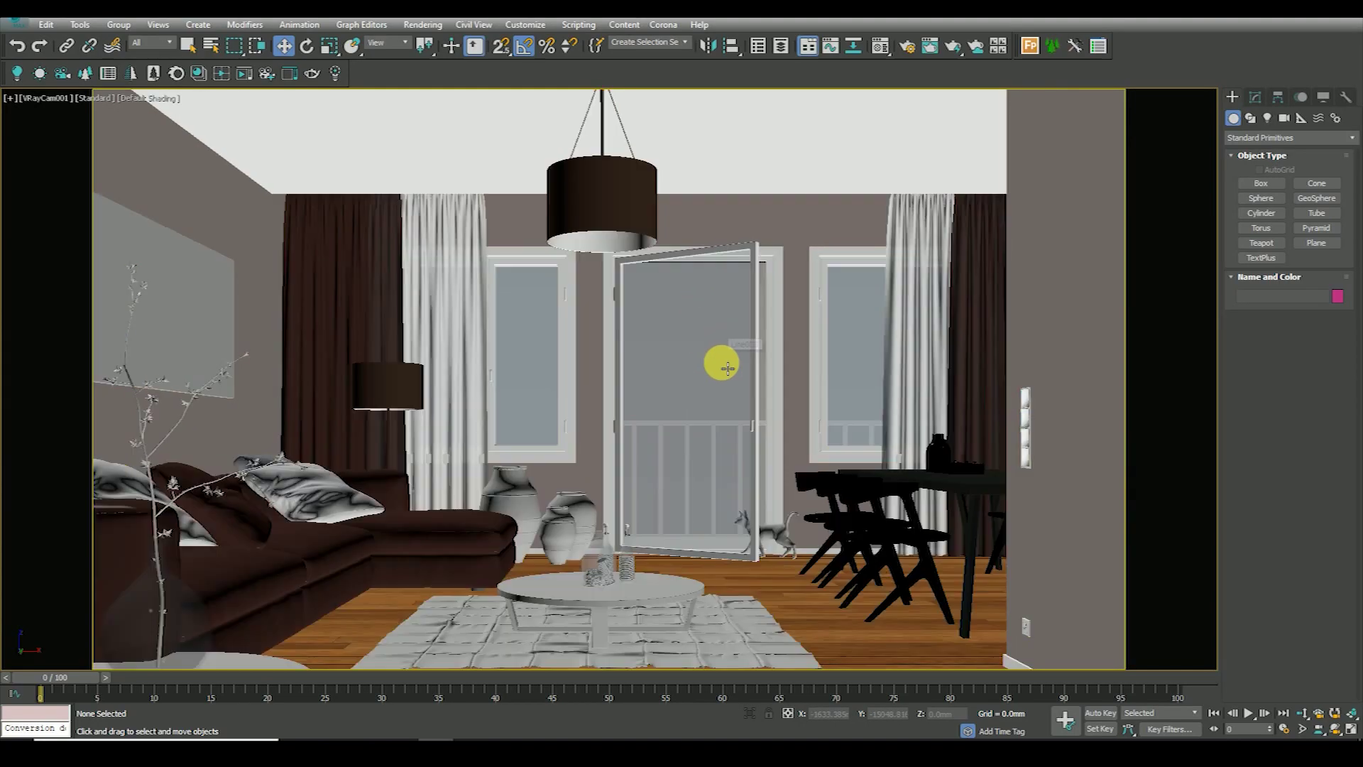
click(1349, 732)
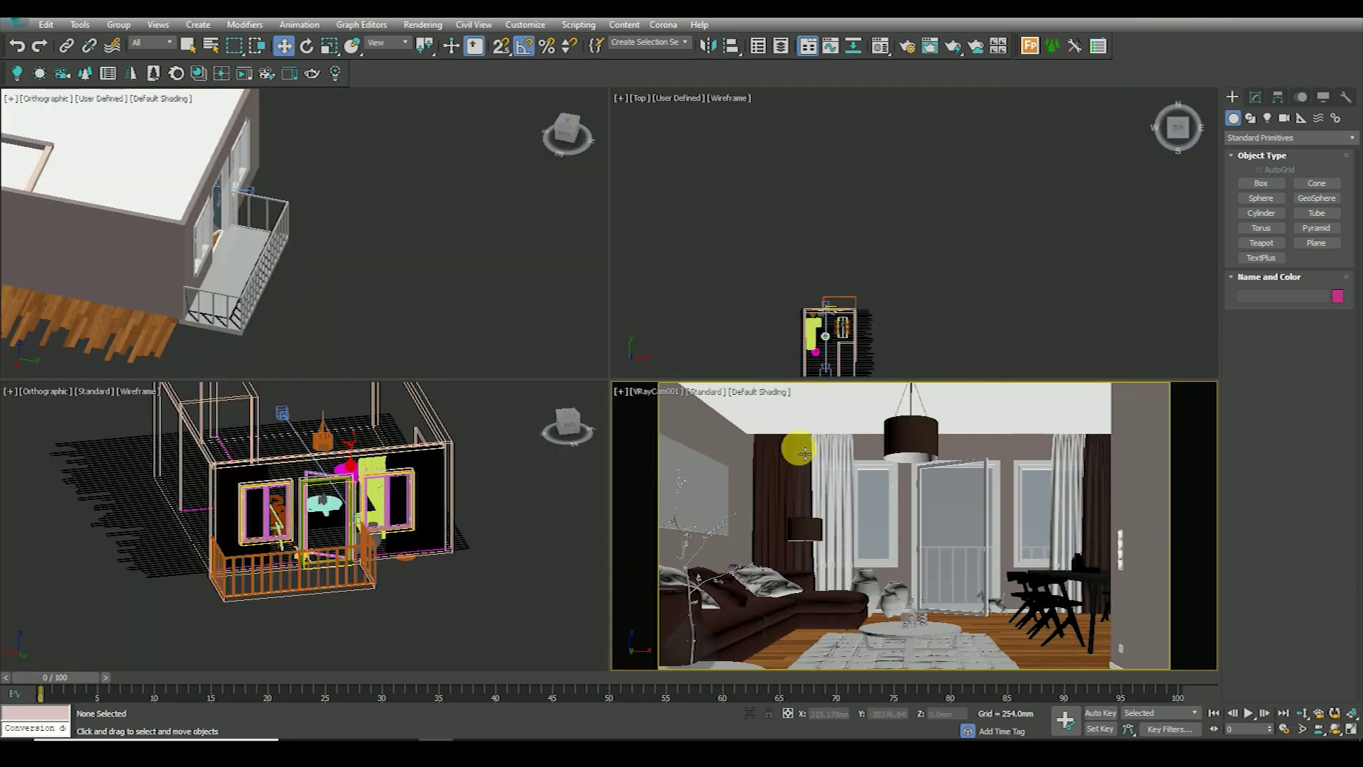
right_click(1354, 728)
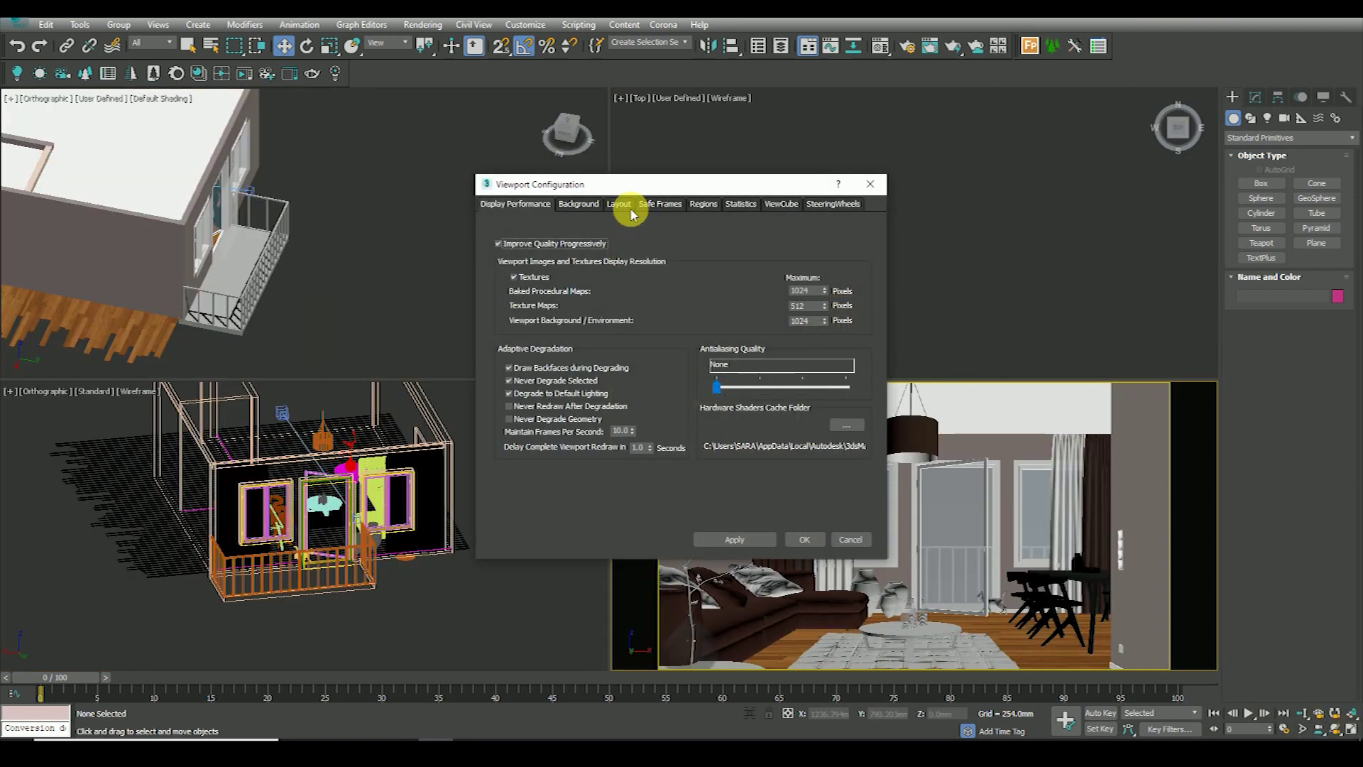
click(633, 209)
click(586, 246)
click(796, 537)
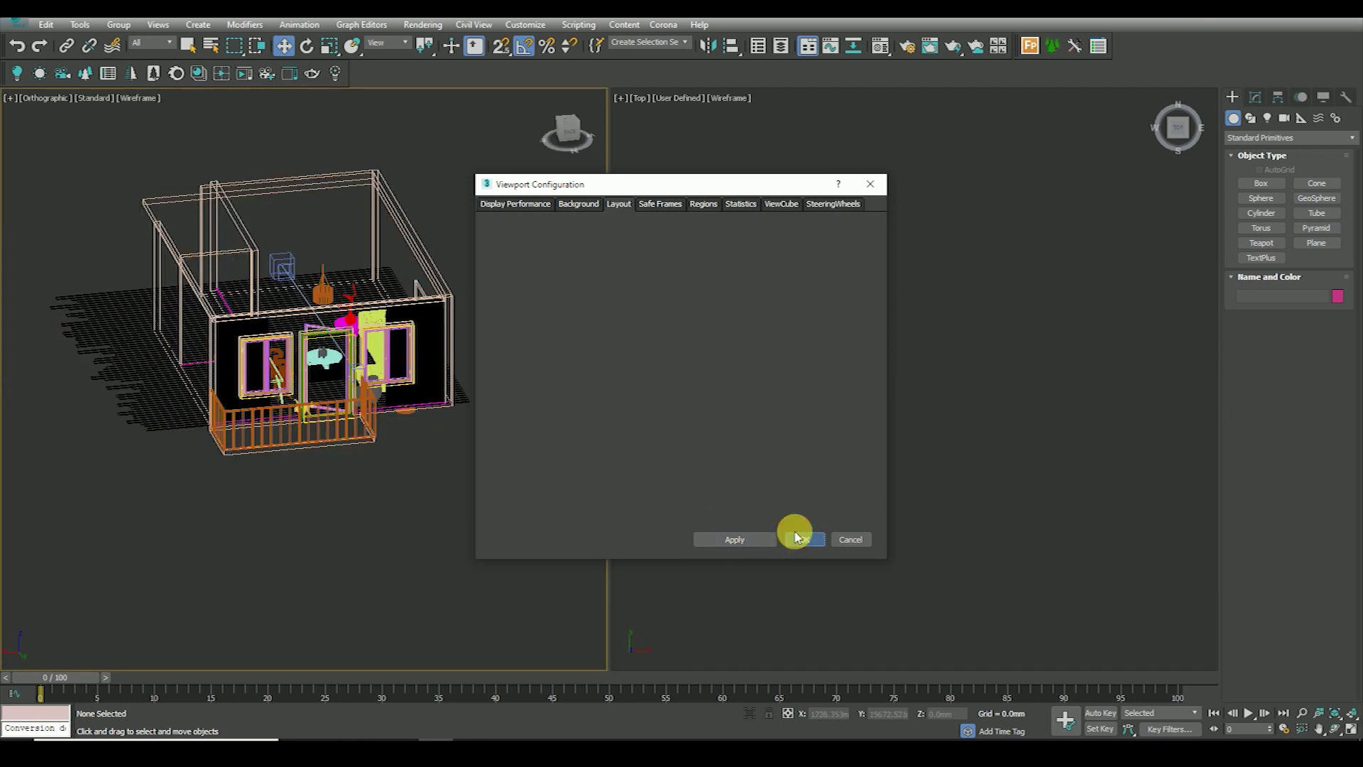
- Show VRayCam001 shaded in the right pane and a wireframe Top view on the left
click(751, 410)
key(c)
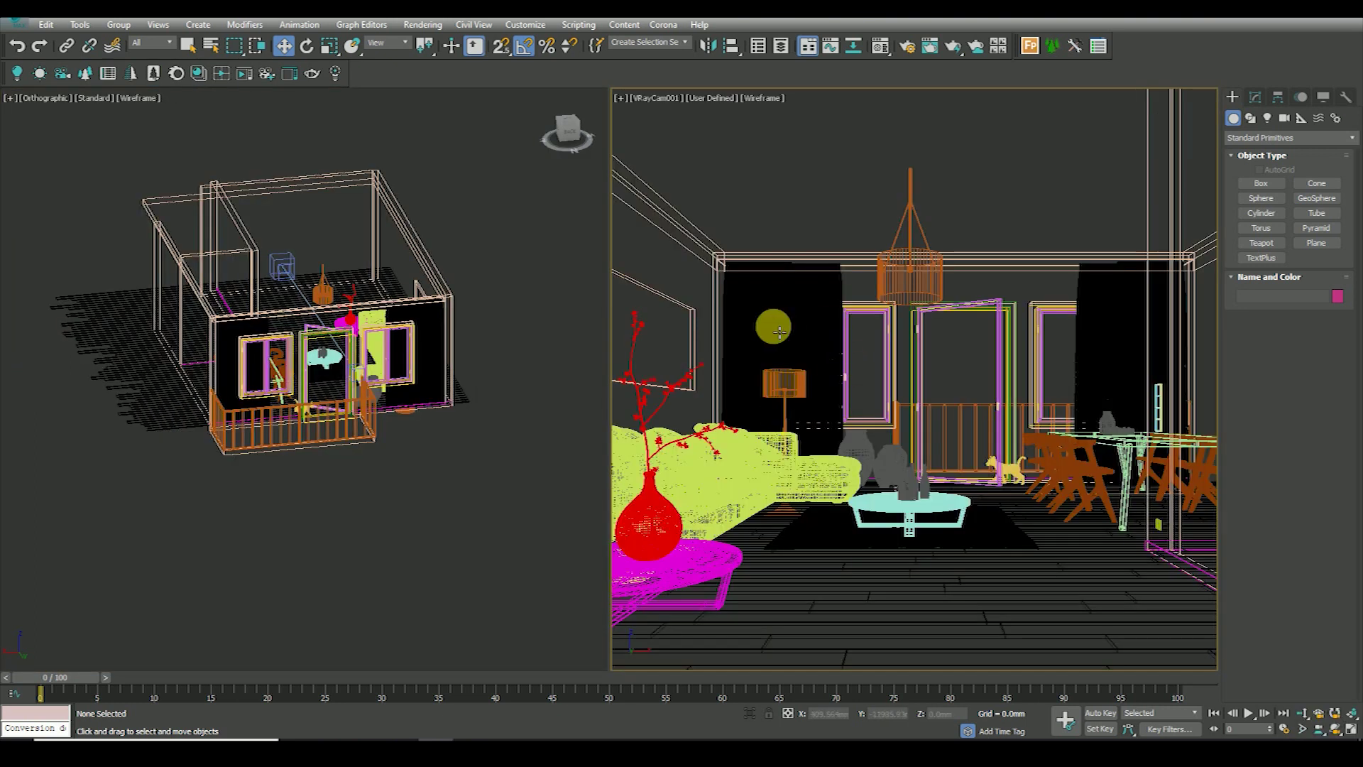
key(F3)
click(426, 501)
key(F3)
key(t)
key(F3)
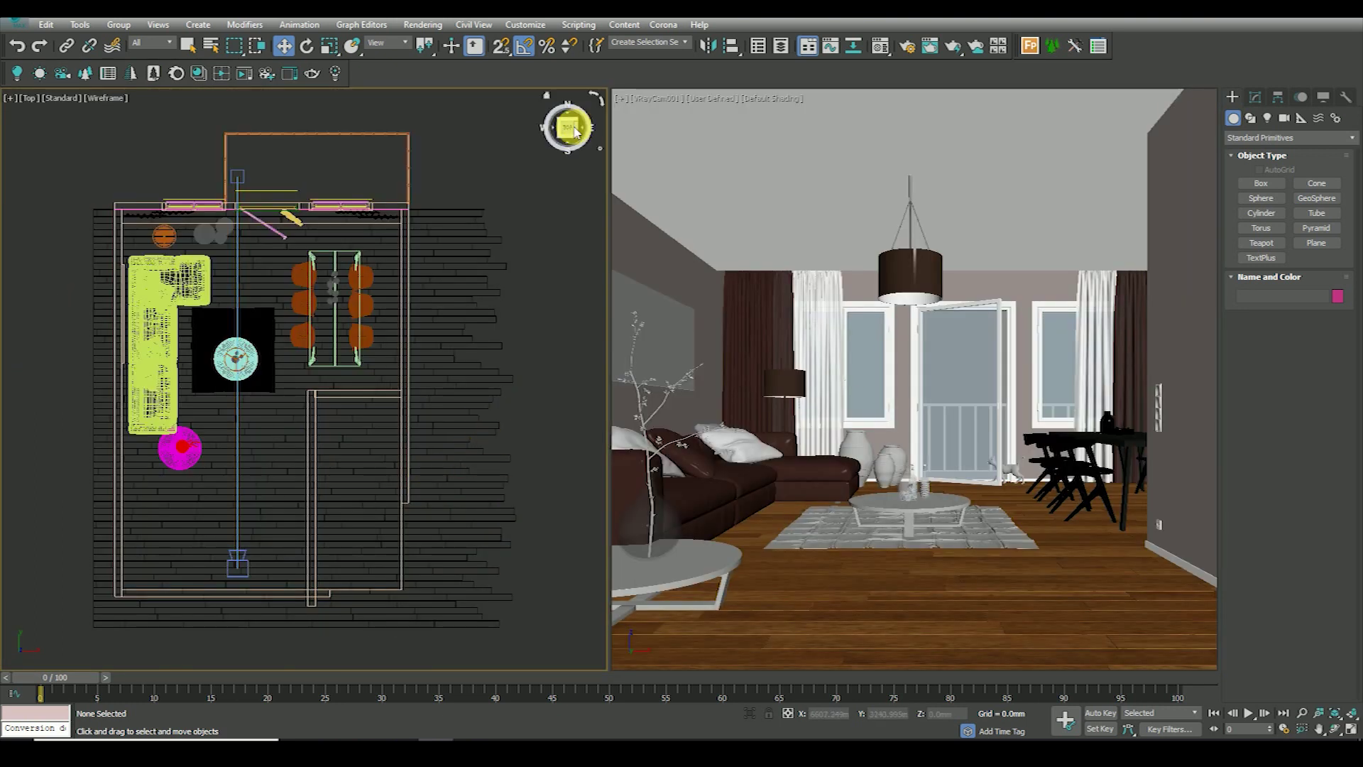
- Make the ViewCube Tiny with 0% inactive opacity
right_click(577, 132)
click(597, 257)
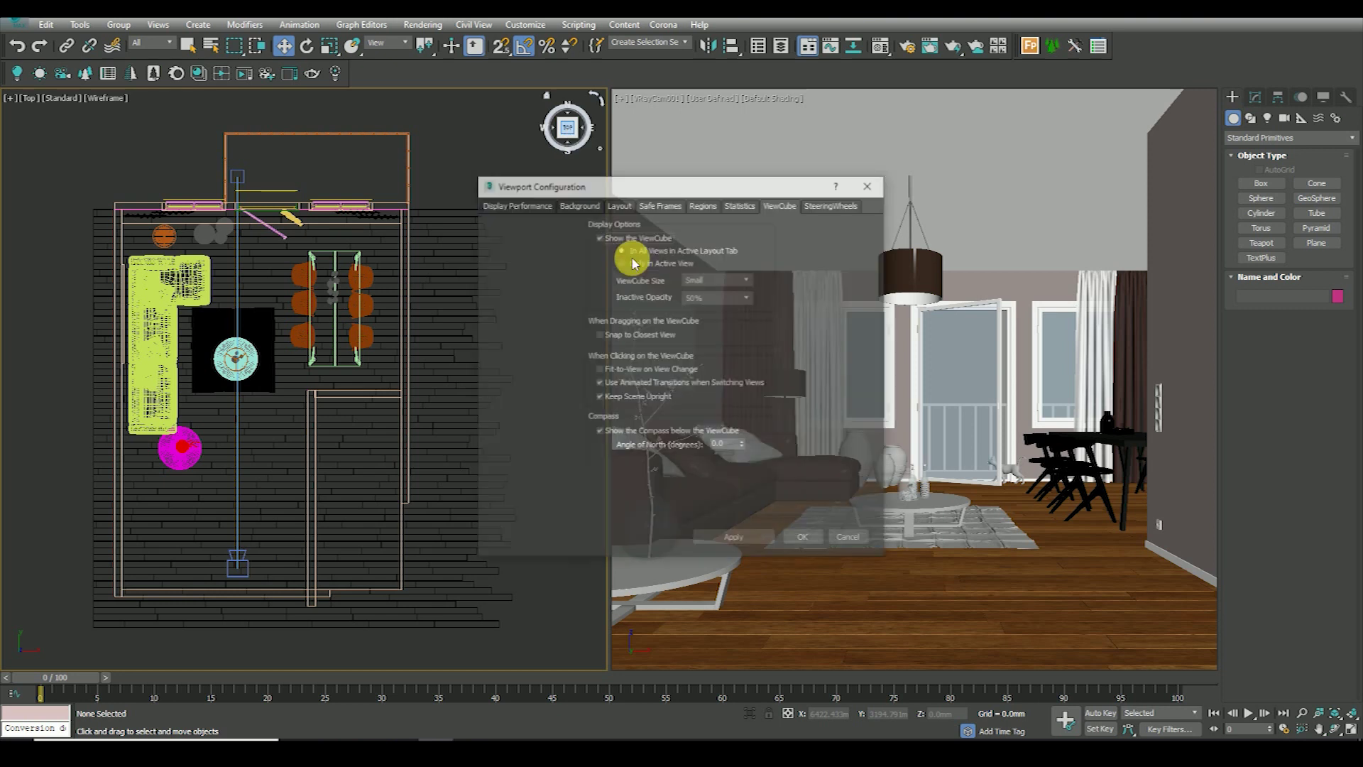
click(705, 279)
click(699, 320)
click(696, 310)
click(748, 542)
key(Escape)
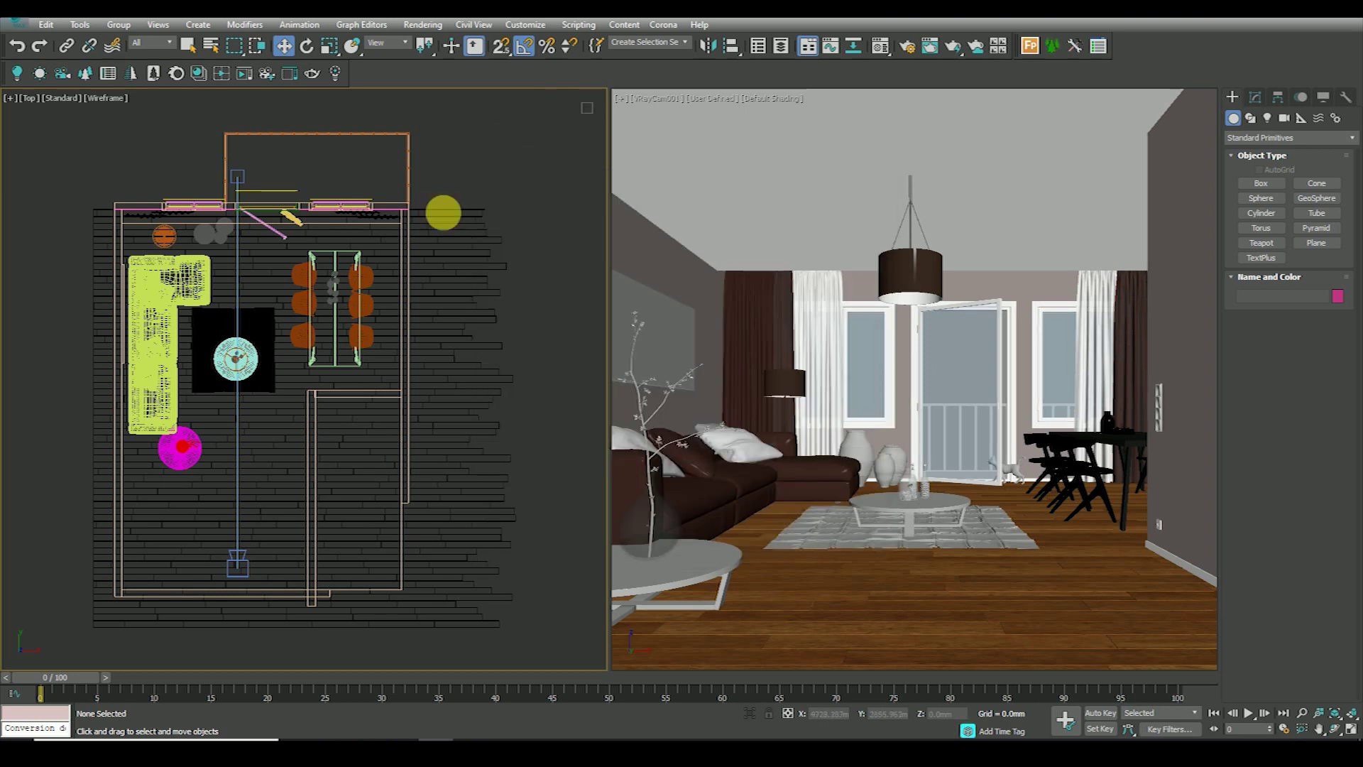
scroll(447, 210, down, 3)
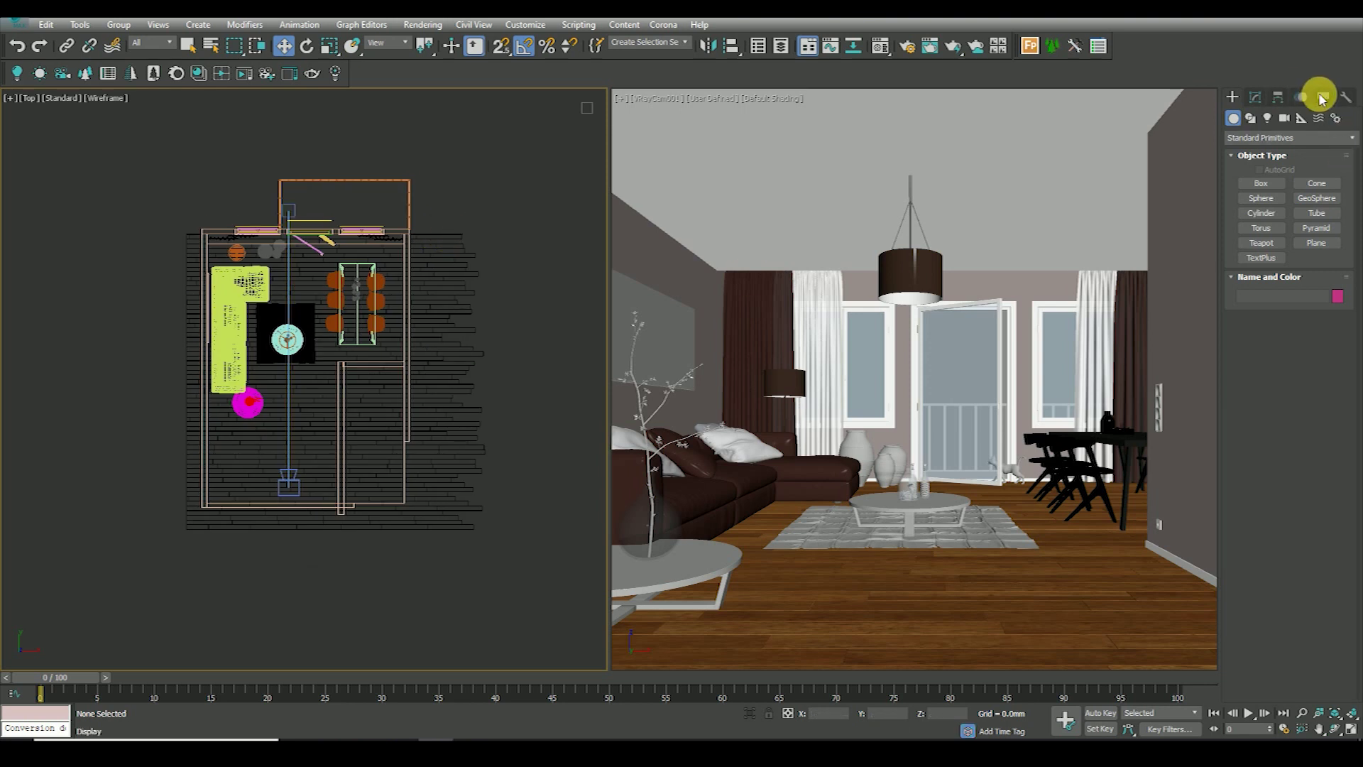
- Create a targeted CoronaSun in Top view, placed outside and aimed into the room
click(1322, 100)
click(1257, 99)
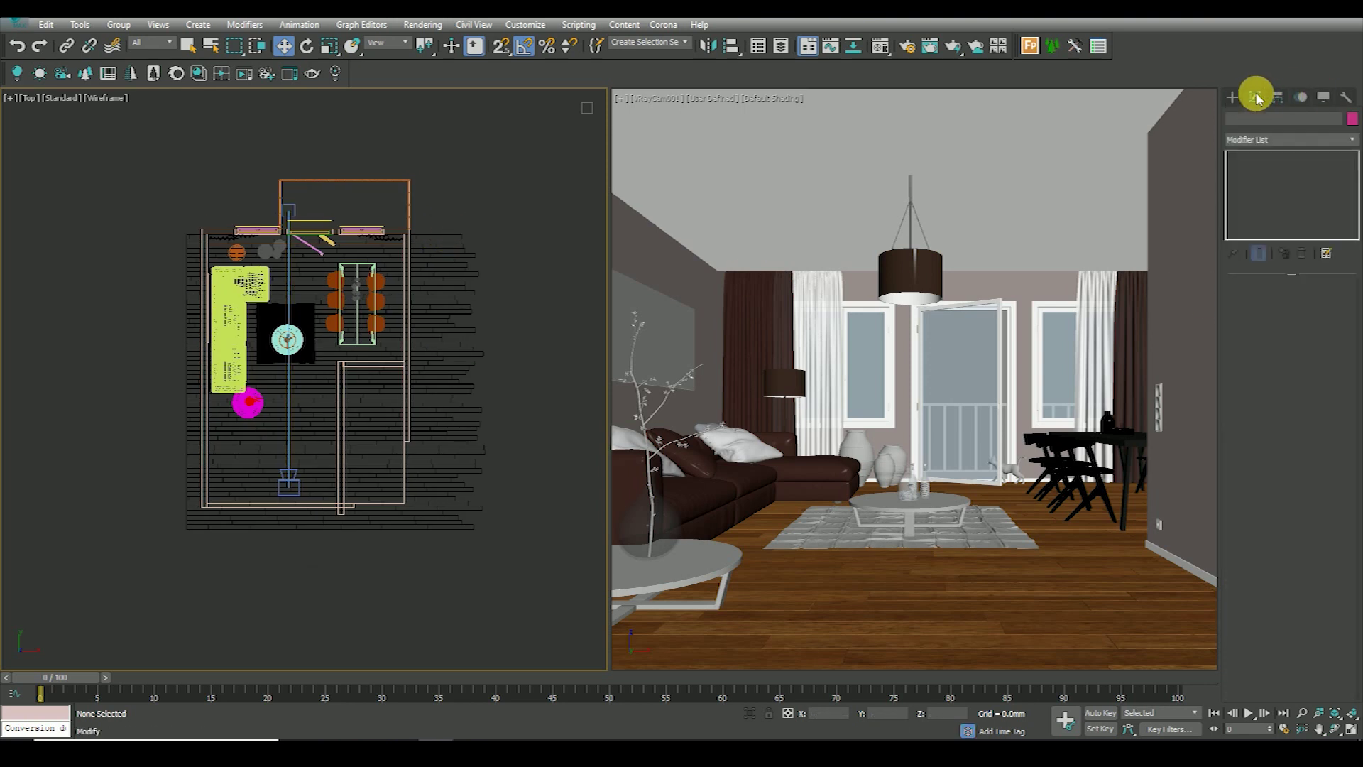
click(1241, 97)
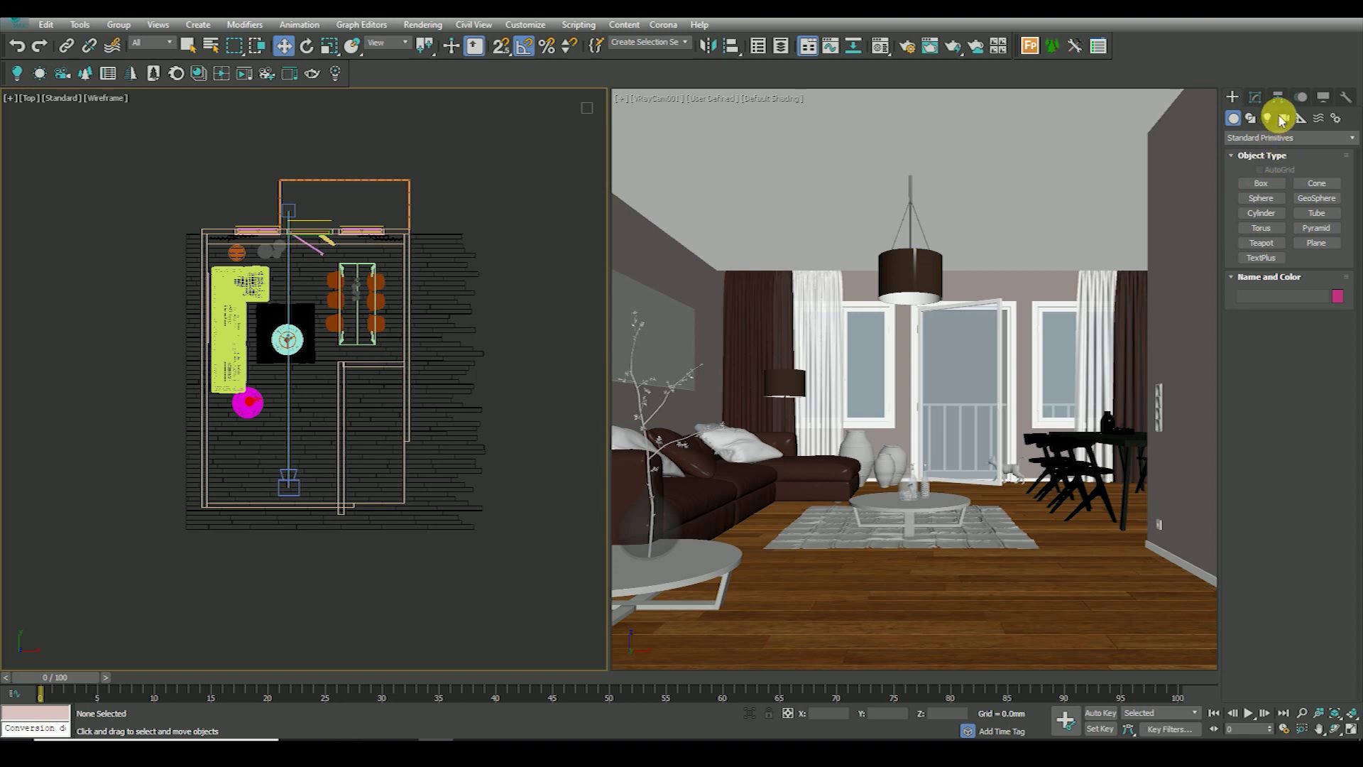
click(1268, 118)
click(1262, 137)
click(1247, 175)
click(1307, 186)
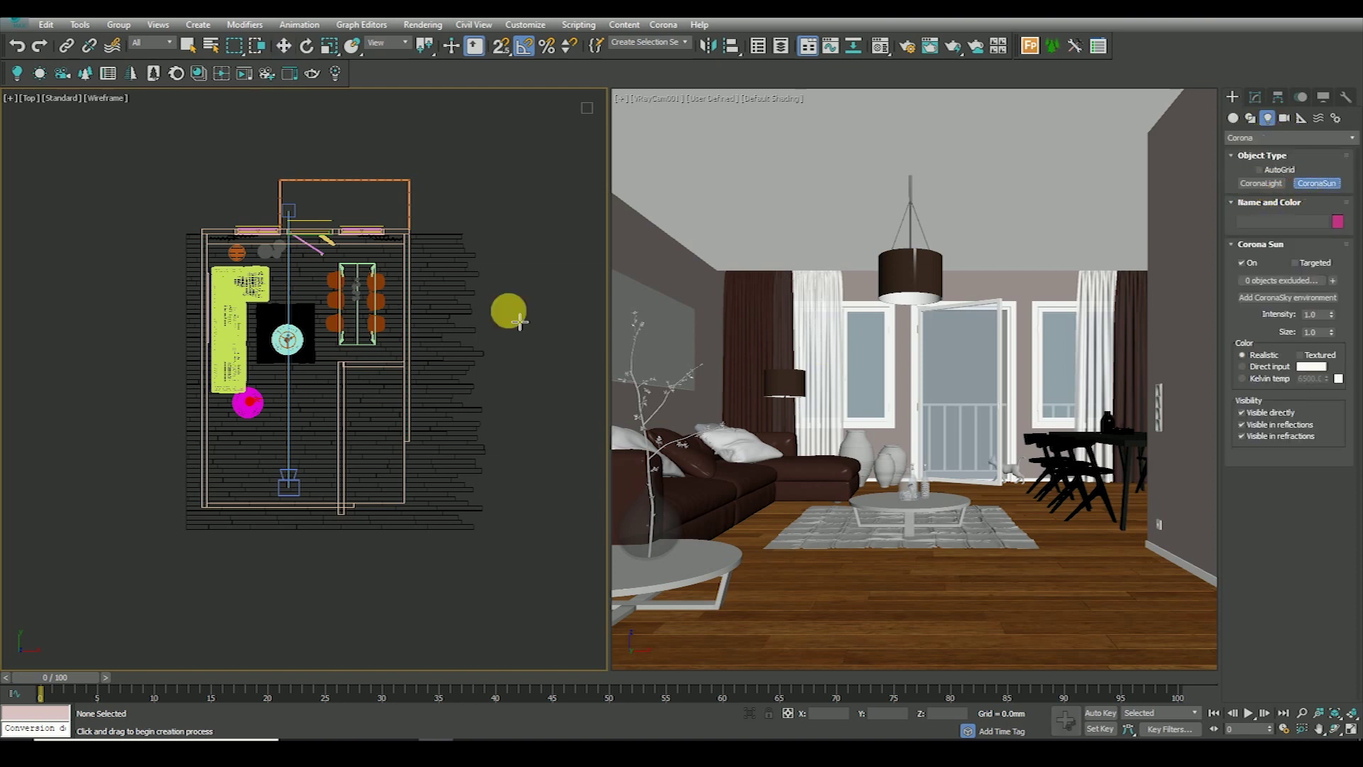
middle_drag(436, 334, 435, 391)
drag(473, 168, 295, 502)
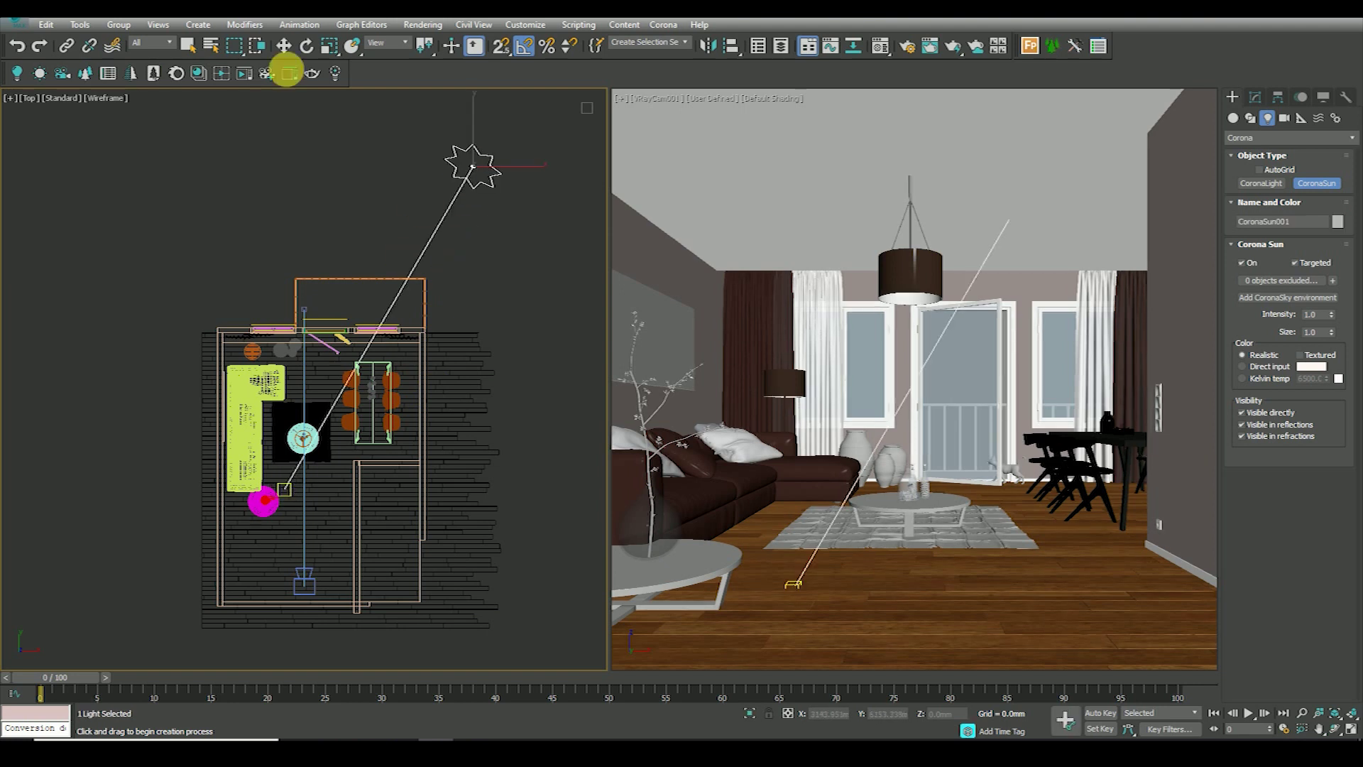
- Lower the sun's height from a side view and turn on the camera safe frame
click(283, 45)
key(f)
scroll(414, 307, down, 3)
scroll(401, 327, down, 3)
key(l)
scroll(343, 306, up, 8)
scroll(270, 247, down, 2)
drag(213, 189, 213, 263)
key(t)
scroll(350, 335, down, 3)
click(1253, 97)
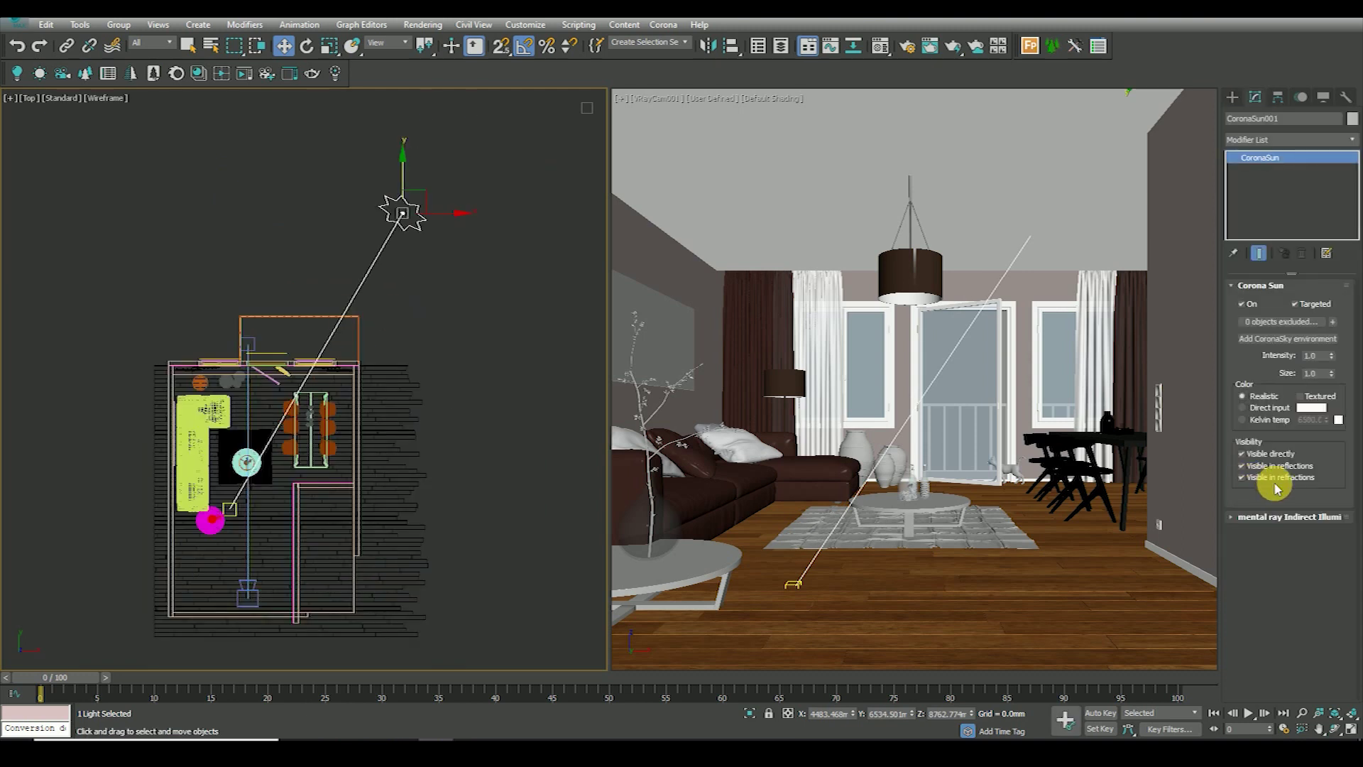
key(shift+f)
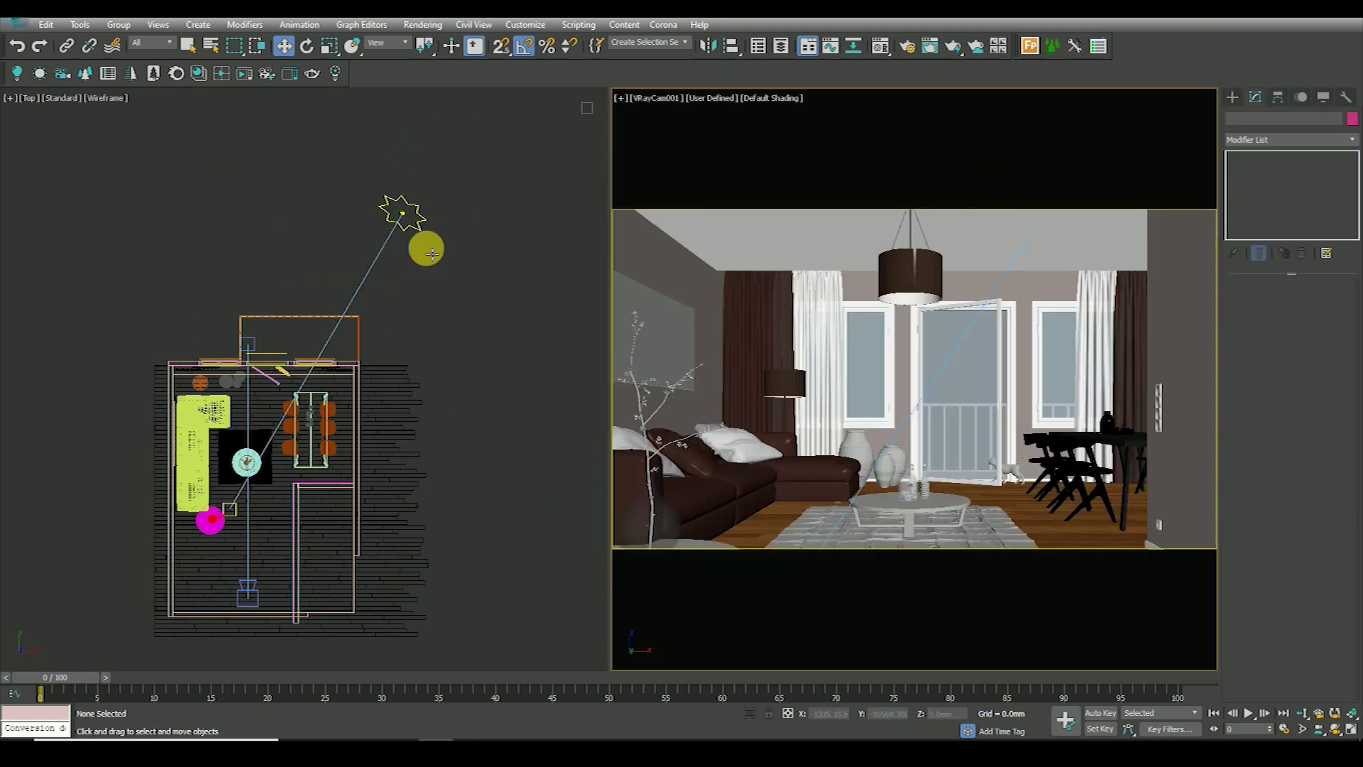
- Give the sun a white direct-input colour and uncheck Visible directly, keeping reflections and refractions
click(1271, 409)
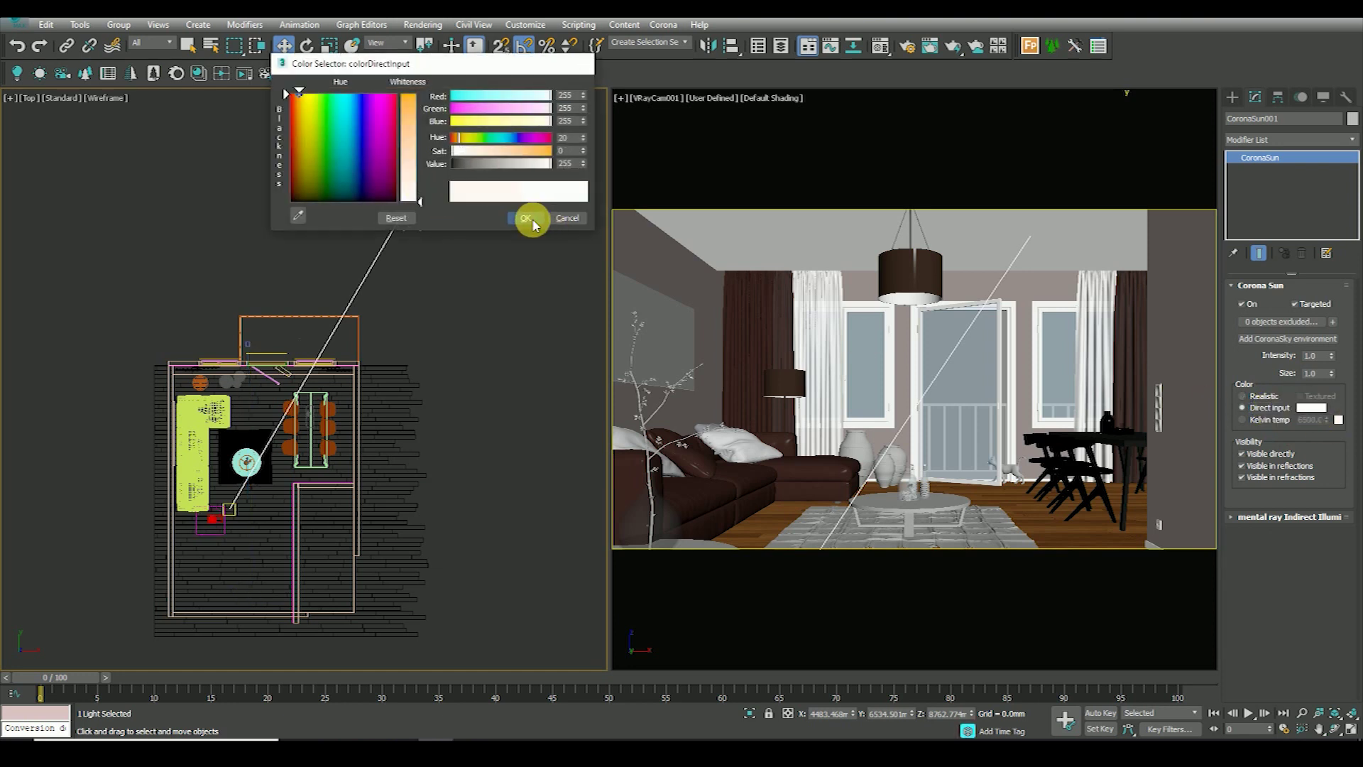
click(529, 219)
click(1261, 457)
click(1264, 466)
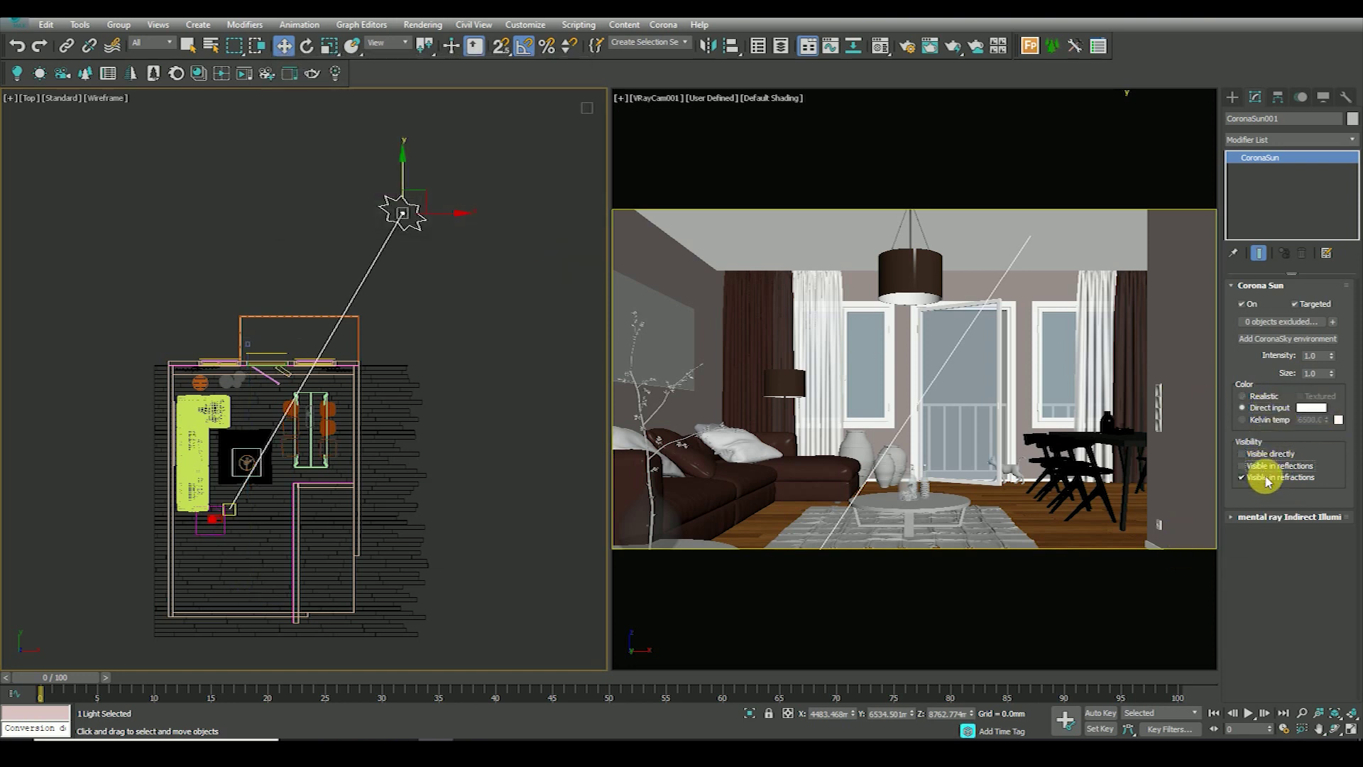
click(1311, 481)
click(1323, 543)
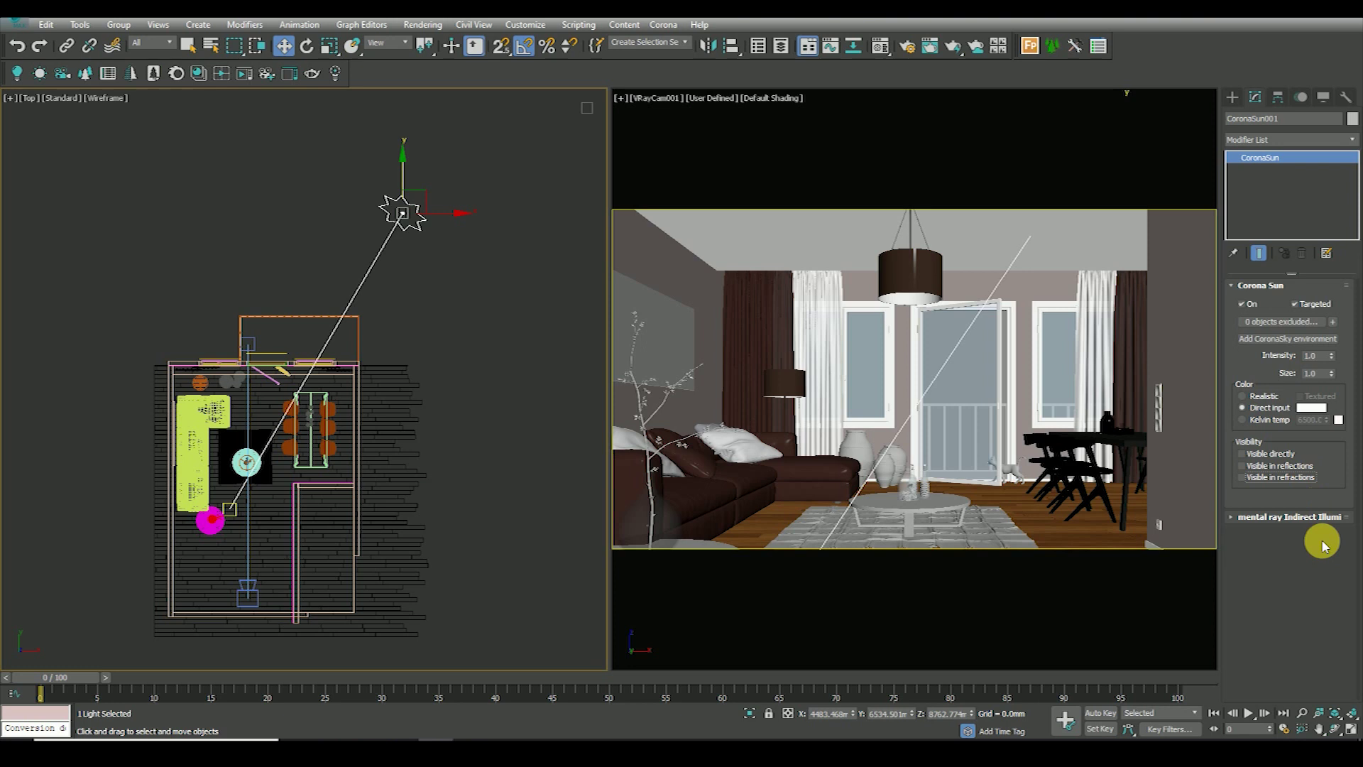
click(1256, 469)
- Deselect the sun and nudge the Top view slightly up and right
click(479, 415)
click(397, 215)
click(507, 373)
middle_drag(497, 411, 495, 383)
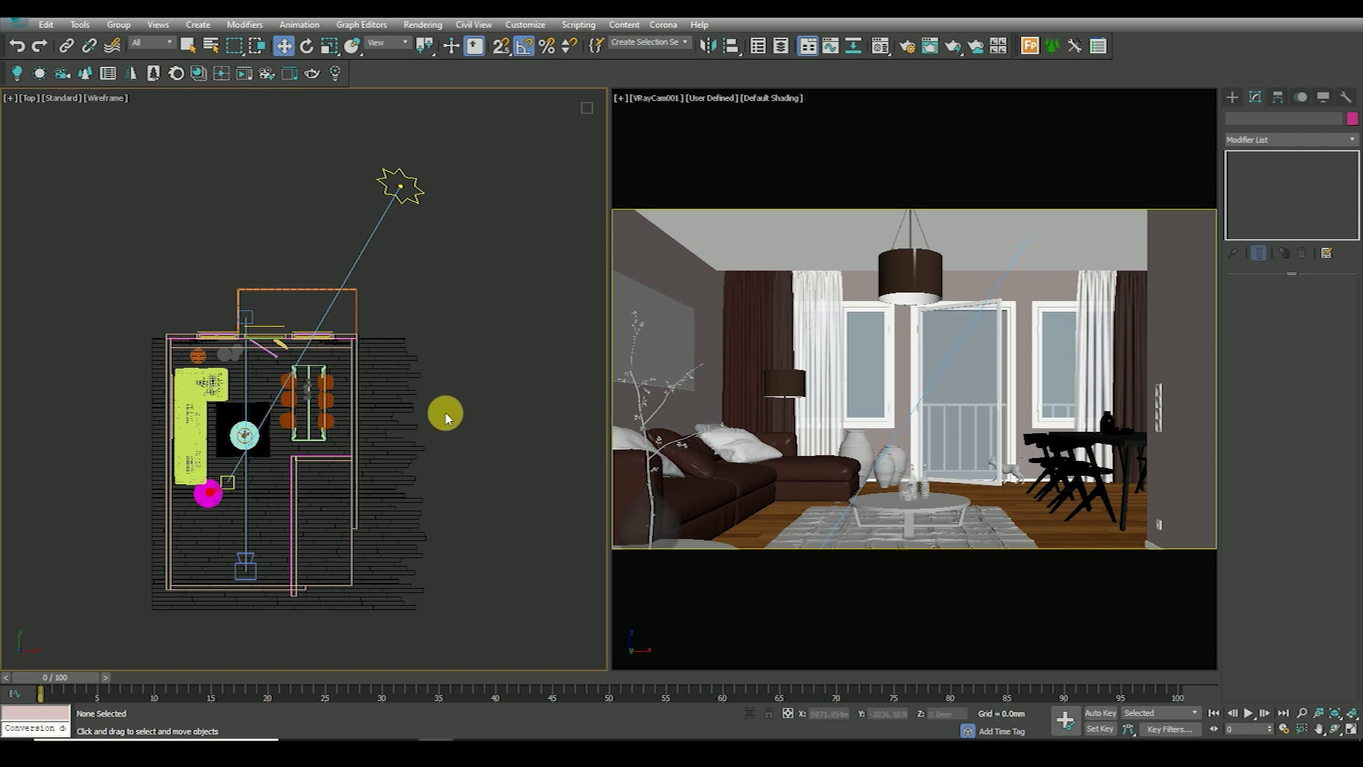
middle_drag(450, 418, 468, 410)
click(420, 24)
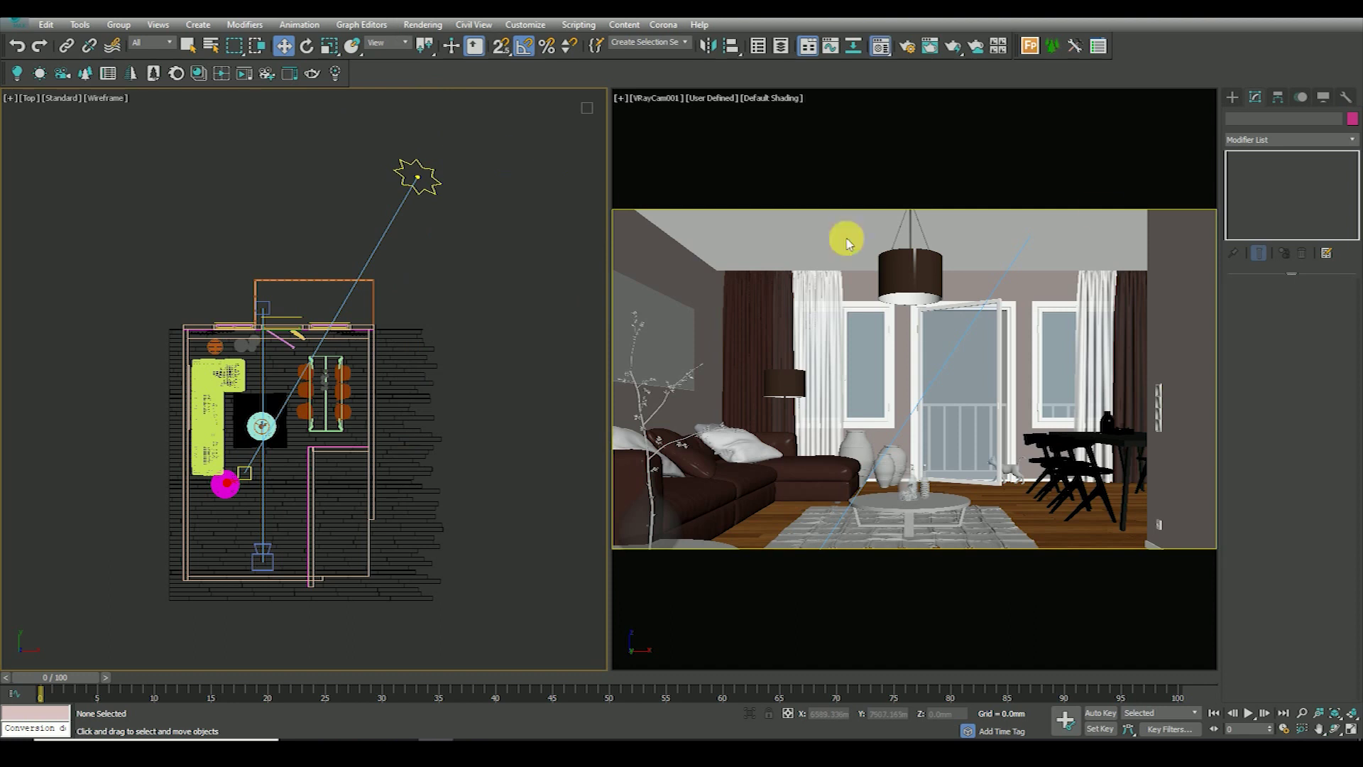
- Clean the Material Editor slots and make an unused slot a CoronaMtl
key(m)
click(507, 135)
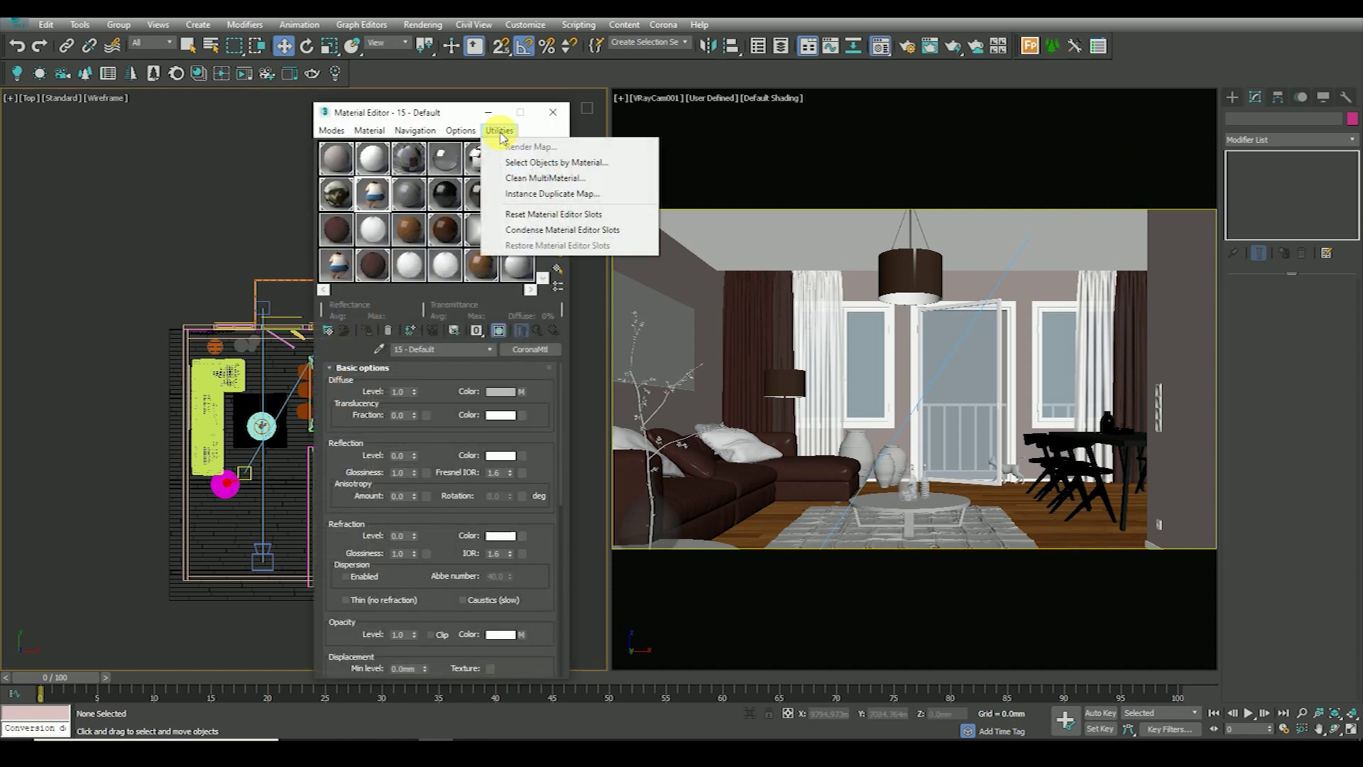
click(529, 196)
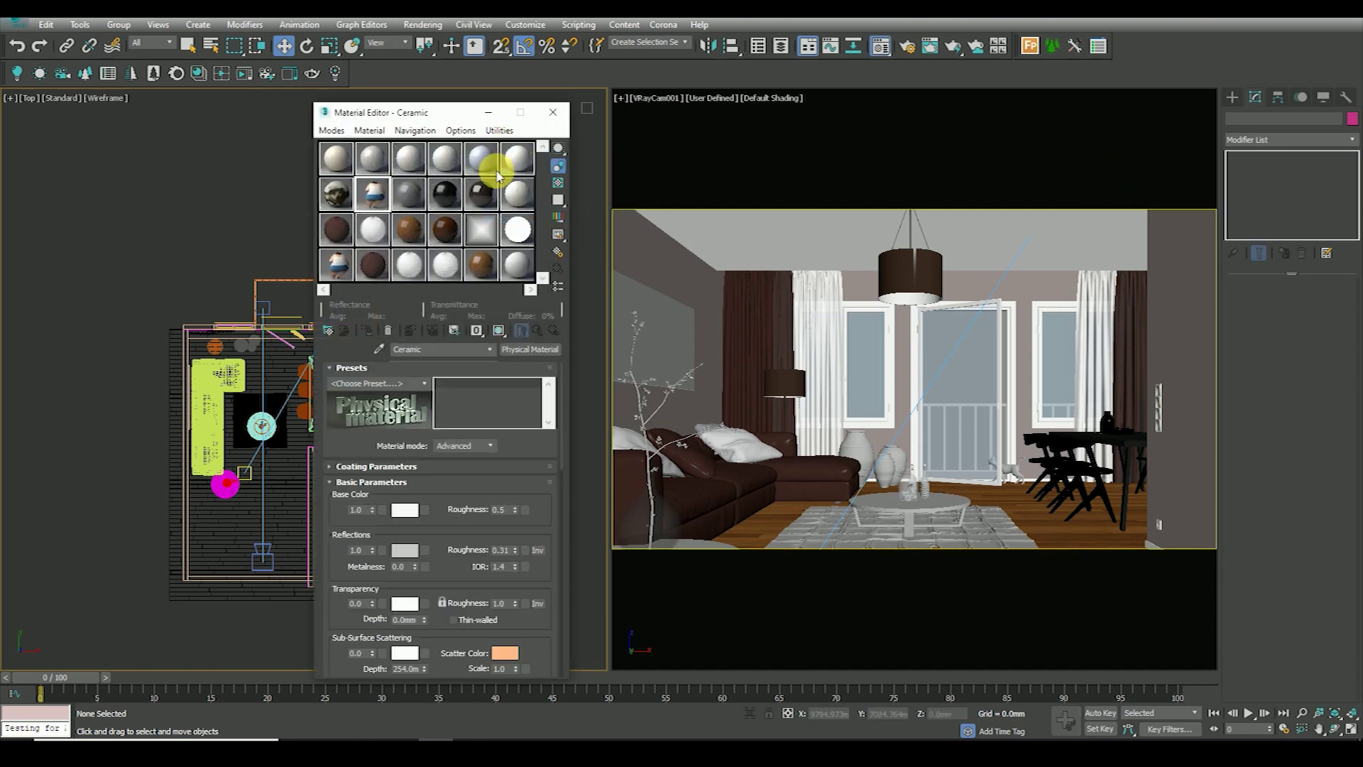
click(518, 266)
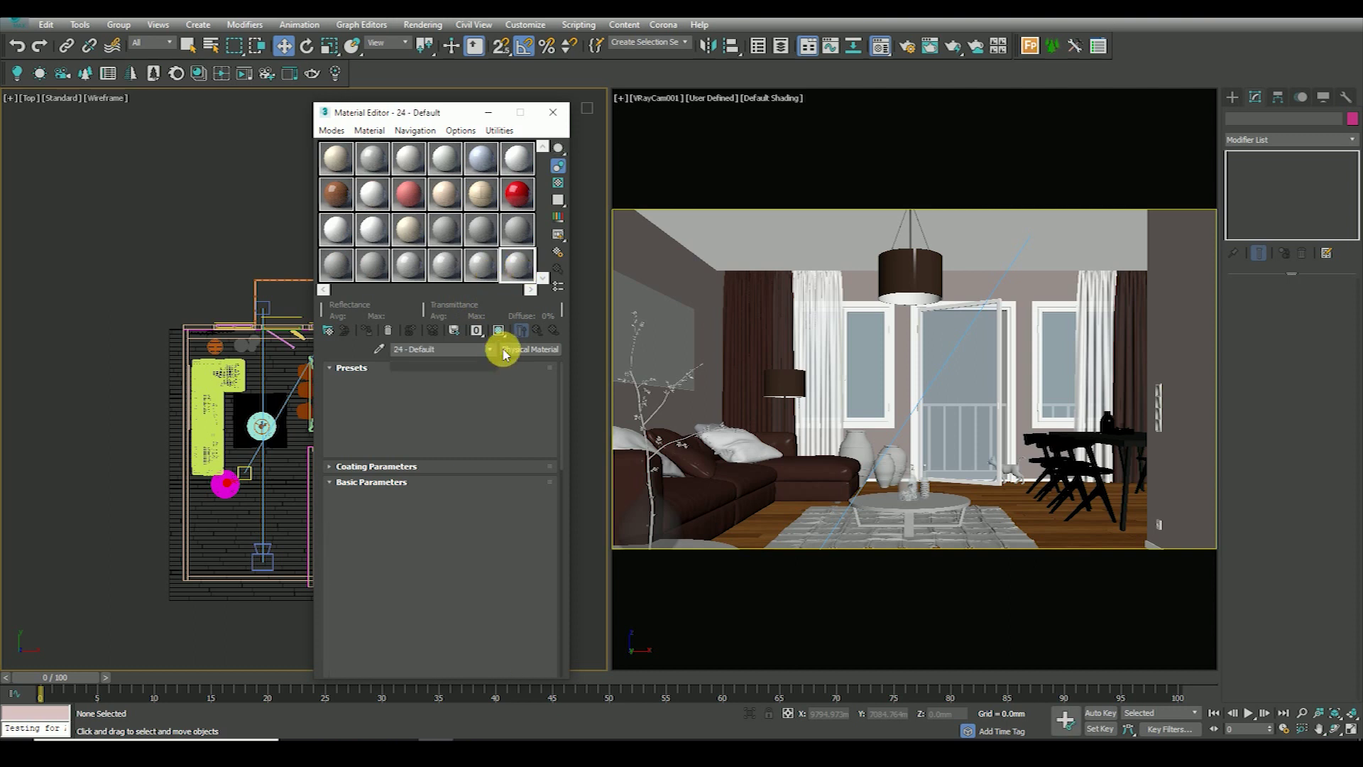
click(532, 349)
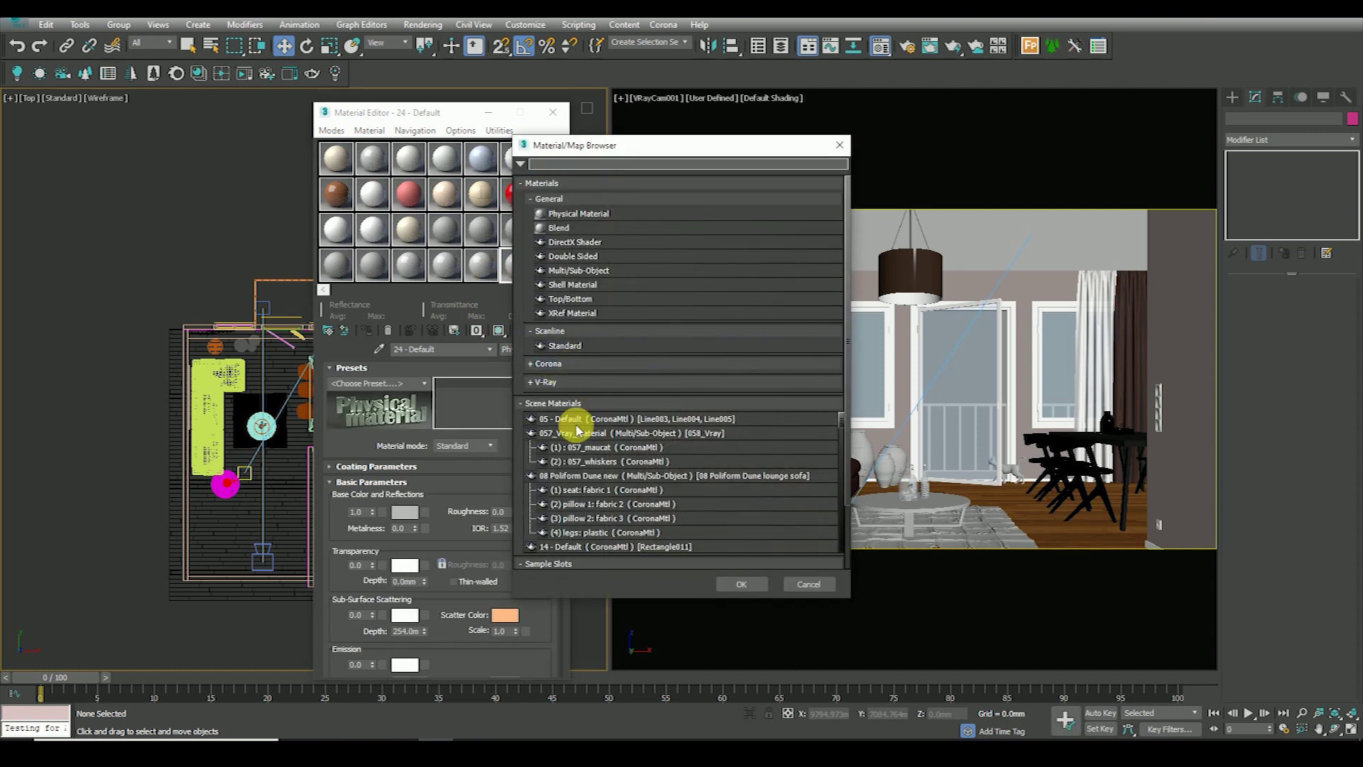
click(575, 166)
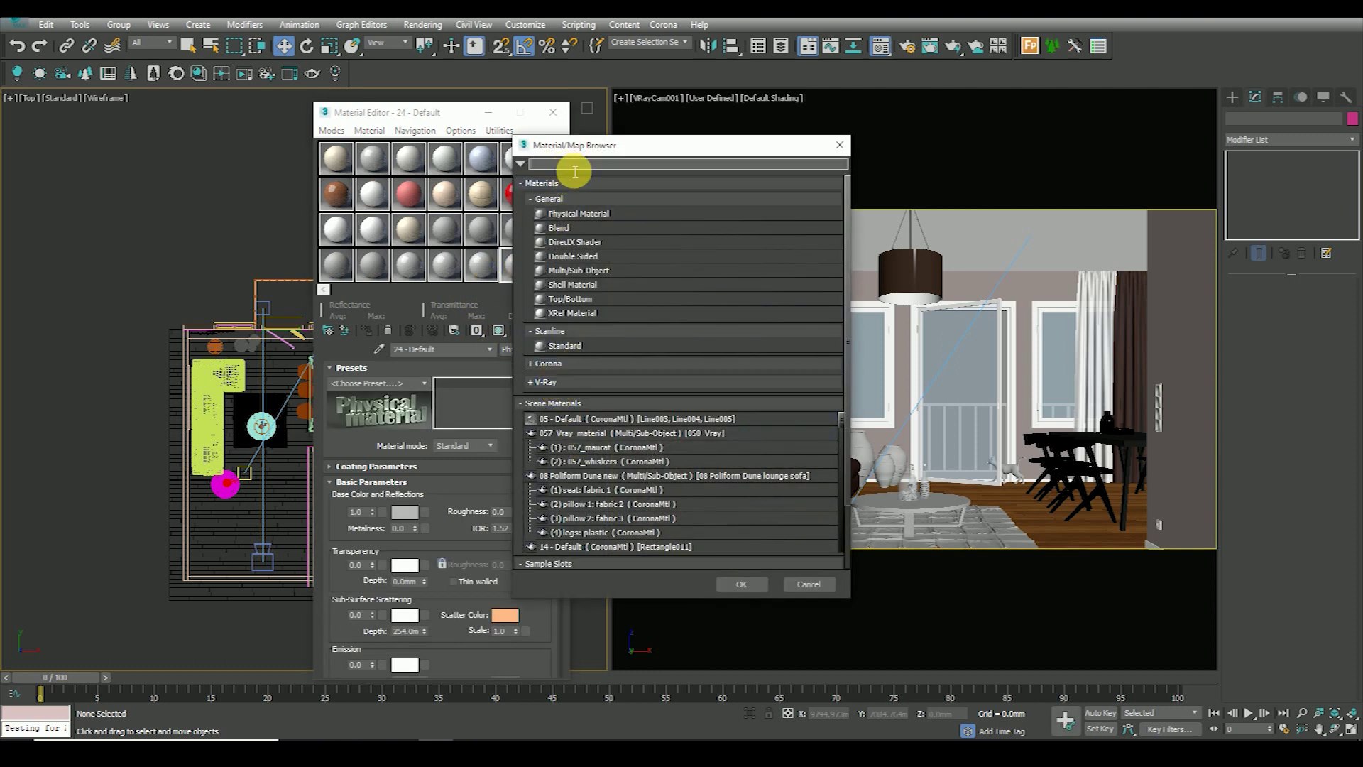
text(orona)
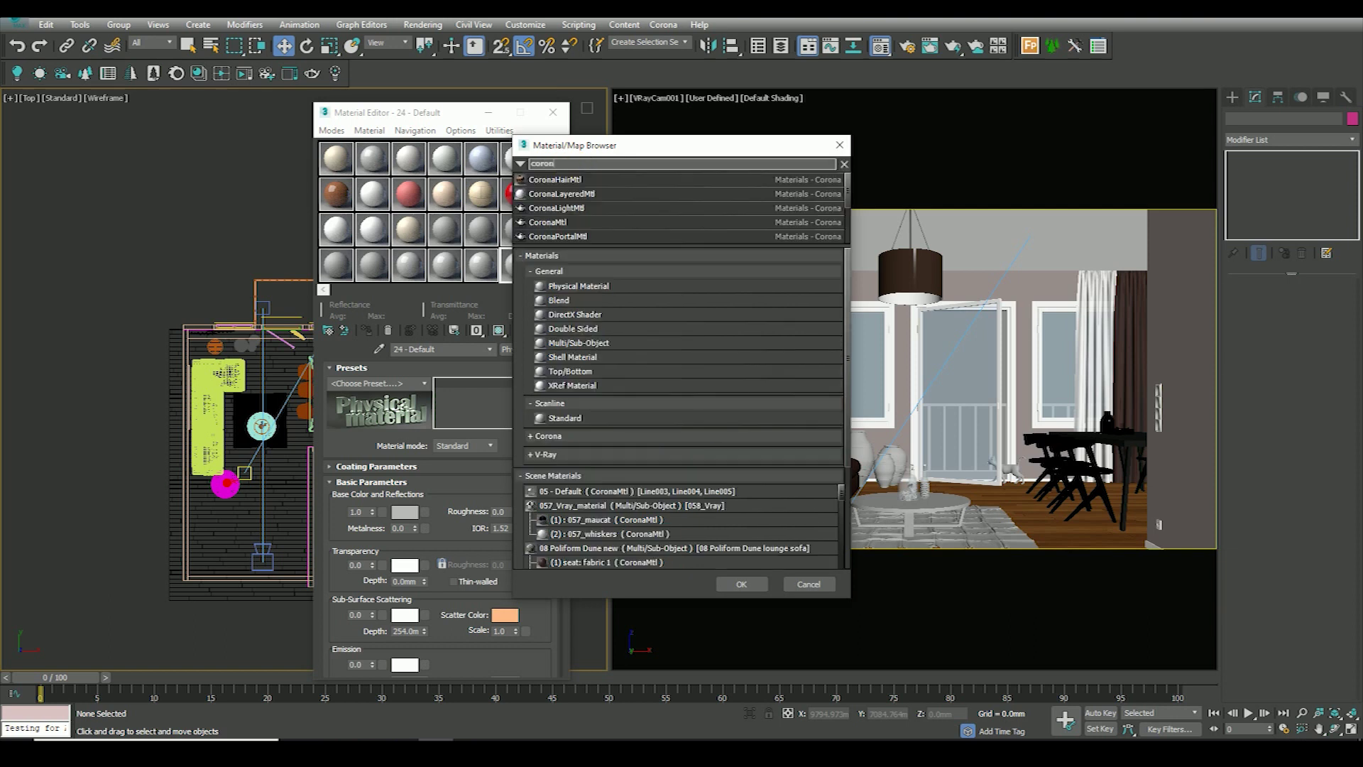
text(sky)
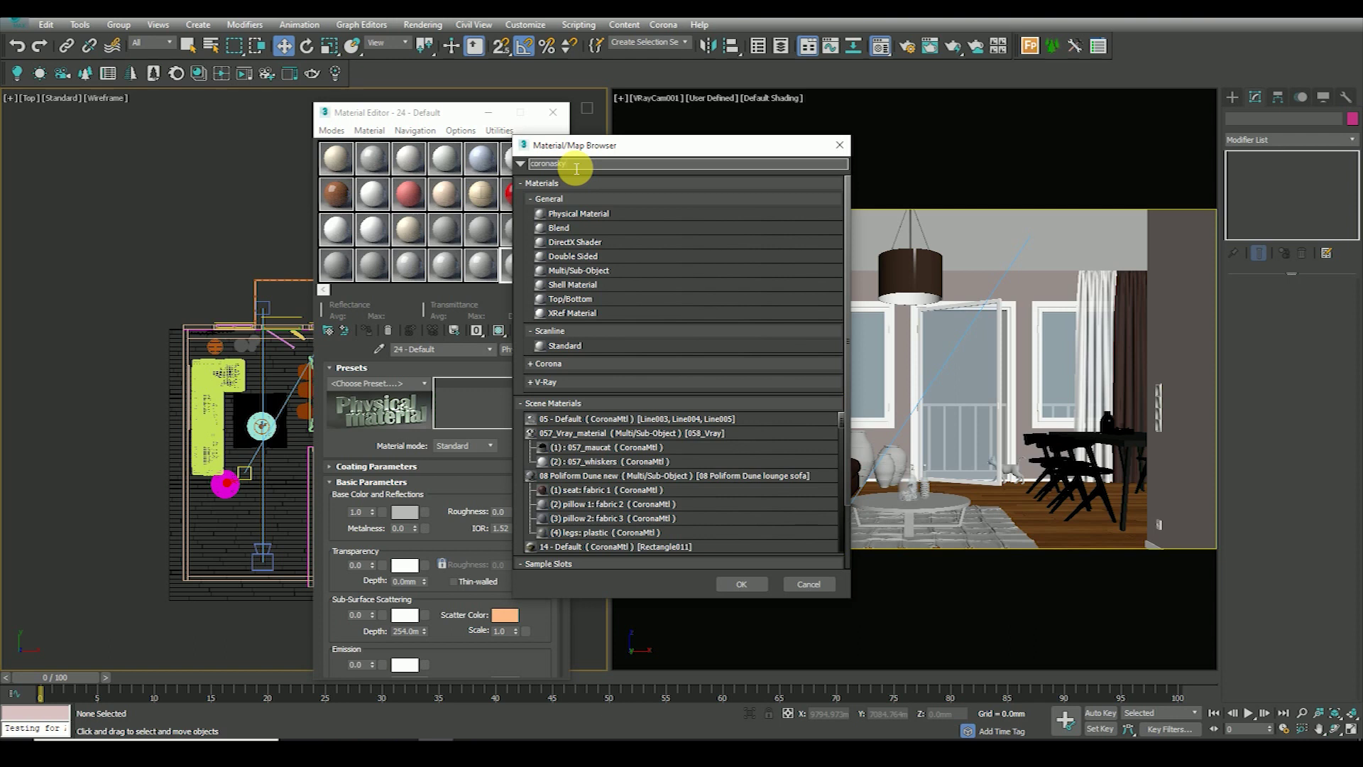
click(567, 365)
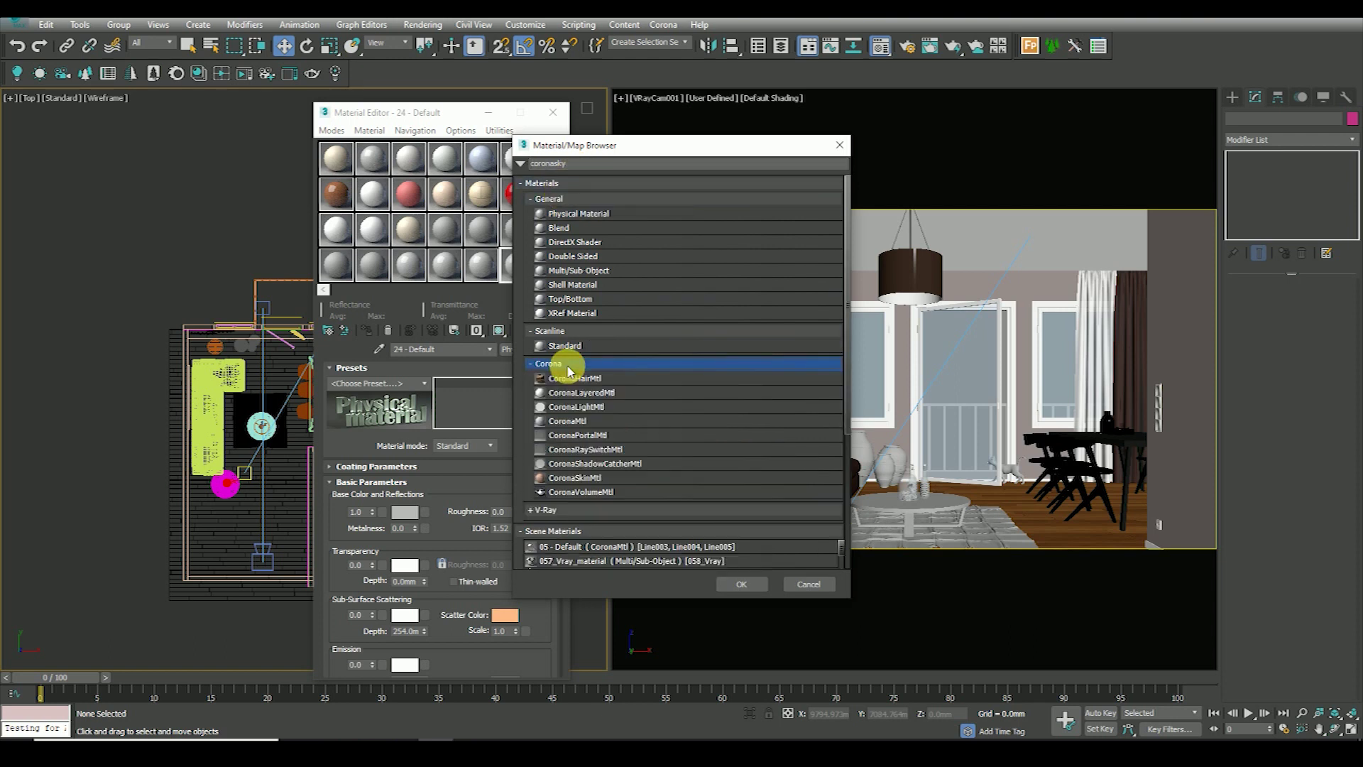
double_click(576, 425)
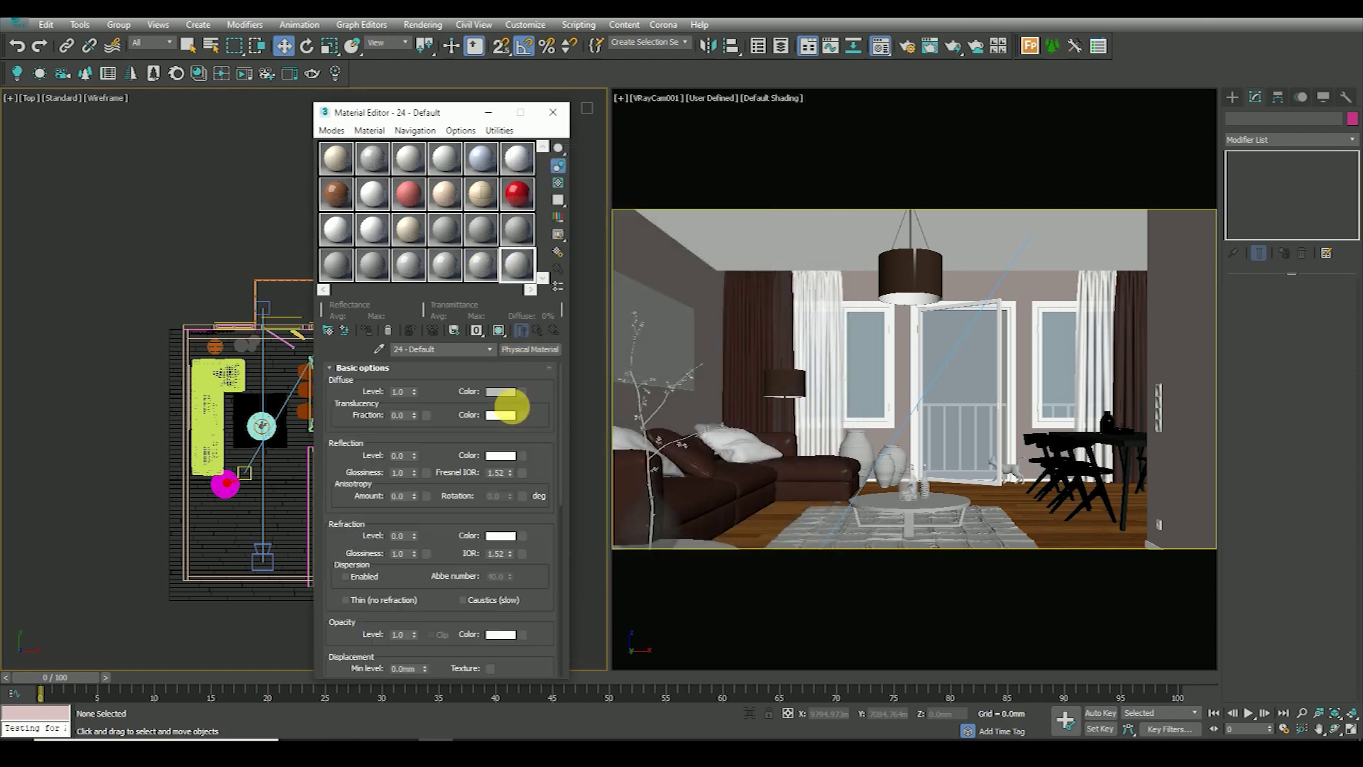
- Assign a CoronaSky map to the CoronaMtl's Diffuse colour
click(523, 392)
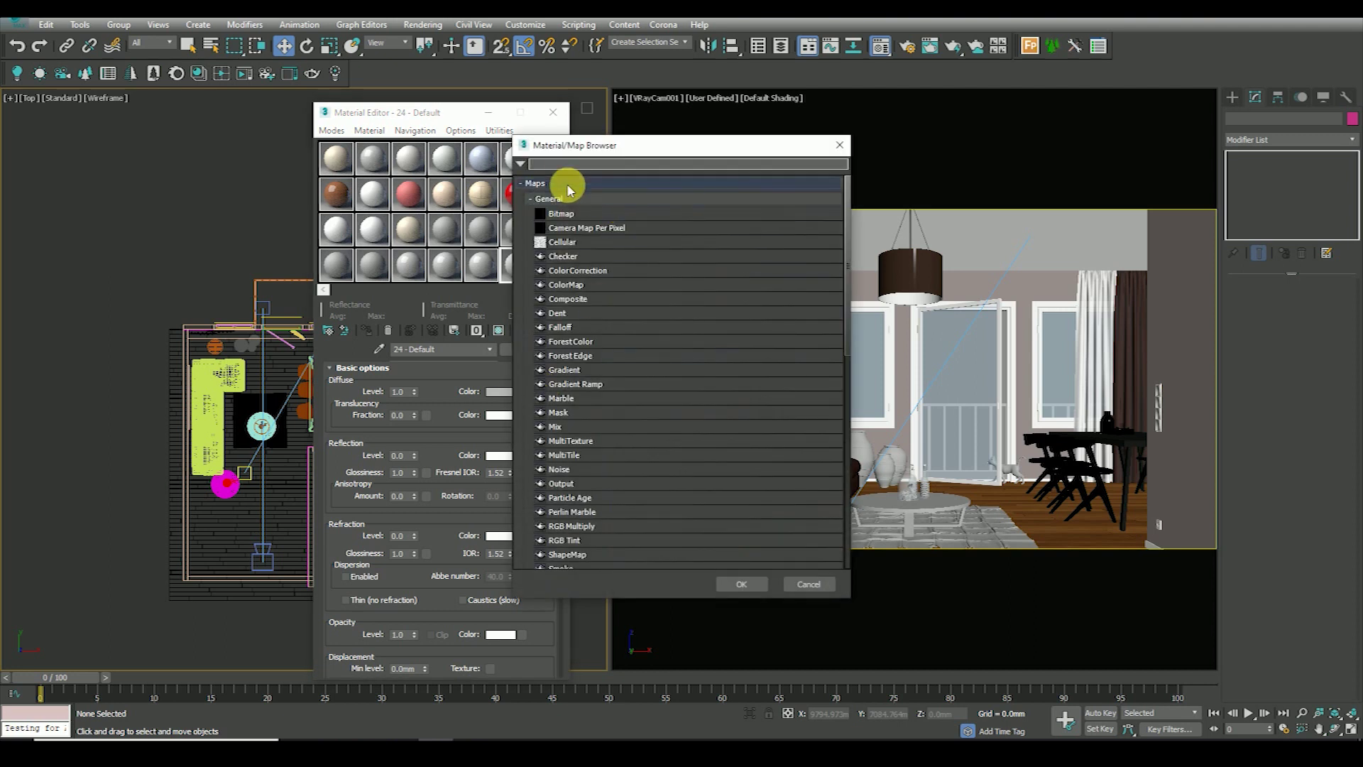
text(corona)
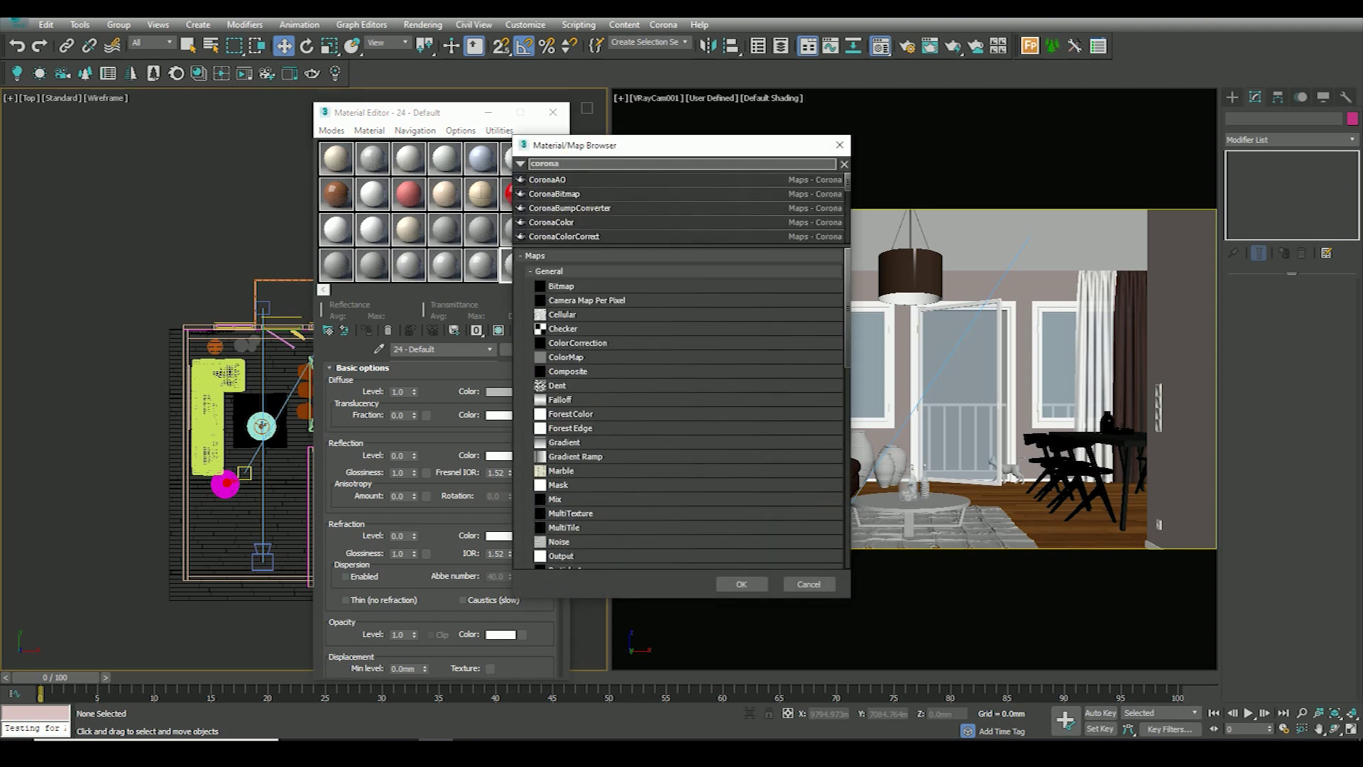
text(sky)
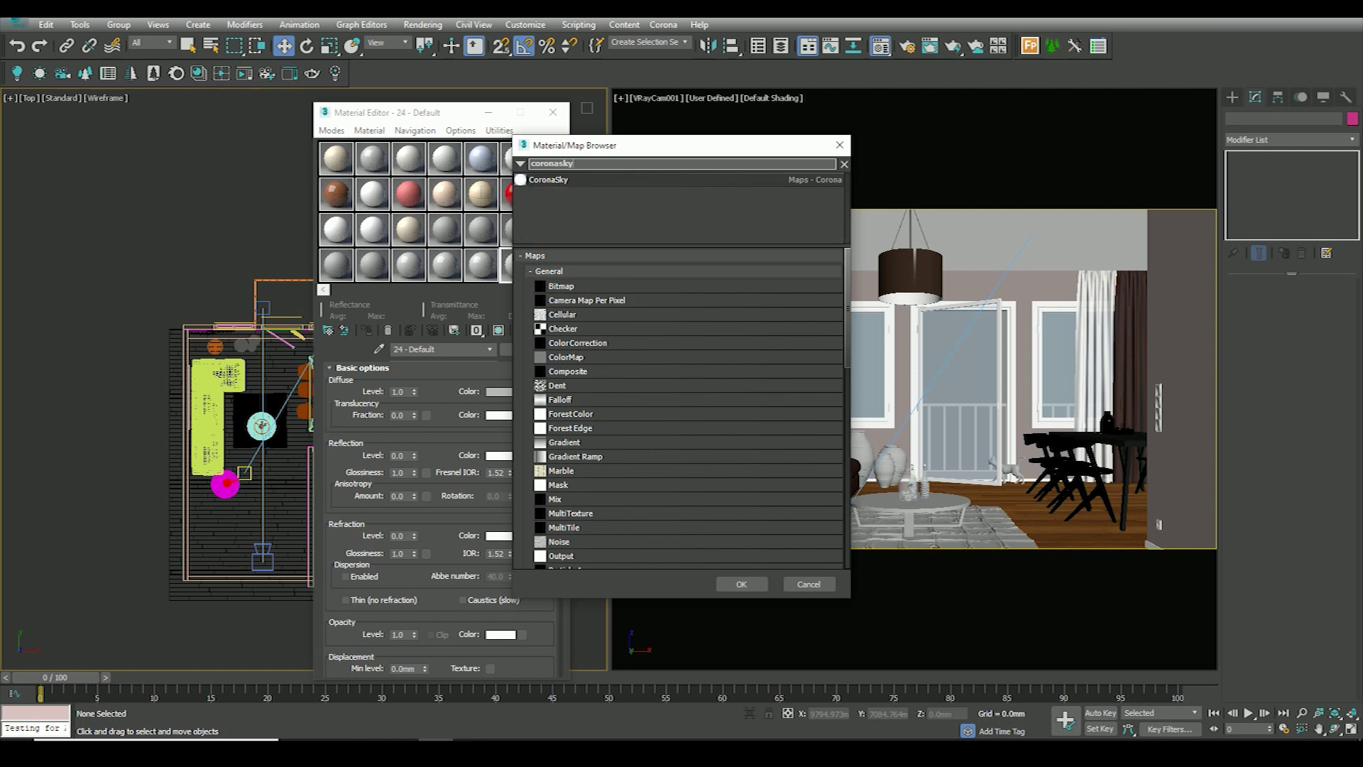
double_click(558, 181)
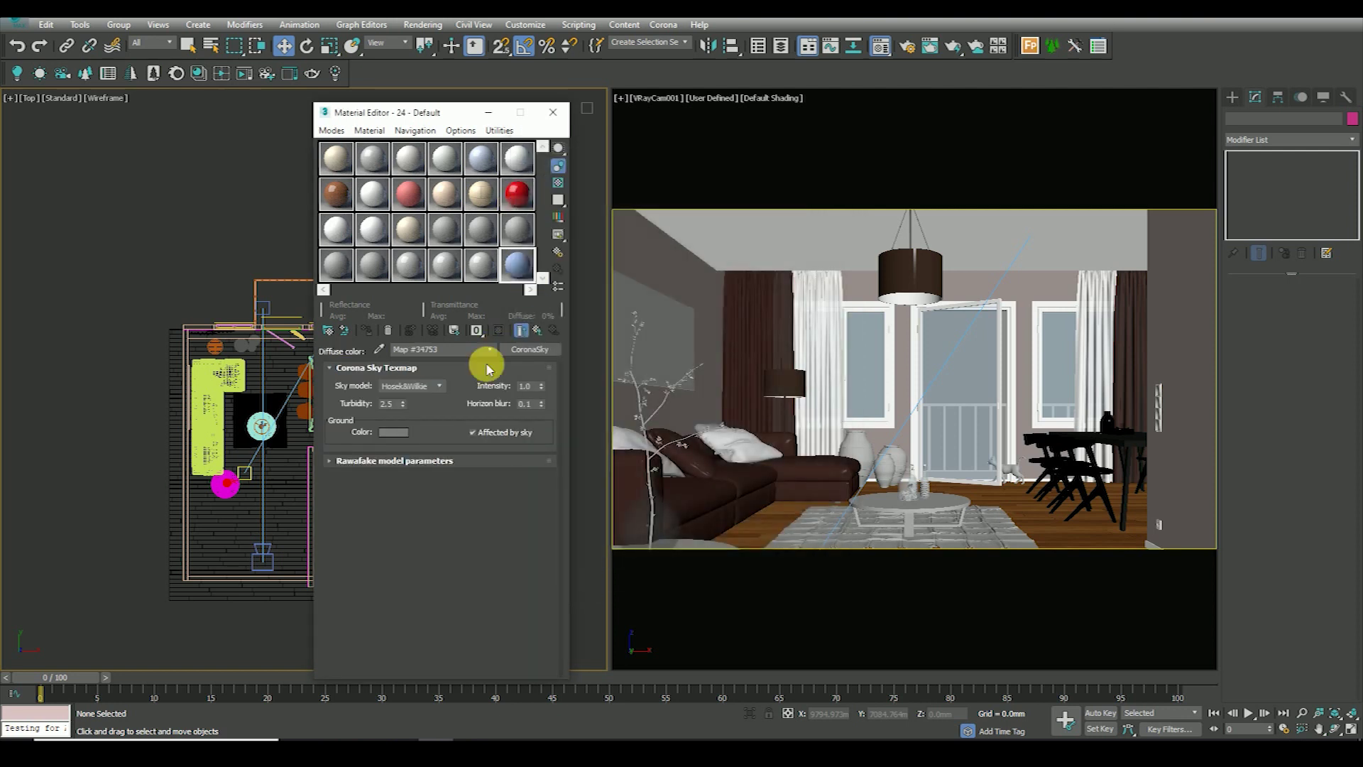
drag(426, 112, 782, 53)
click(422, 24)
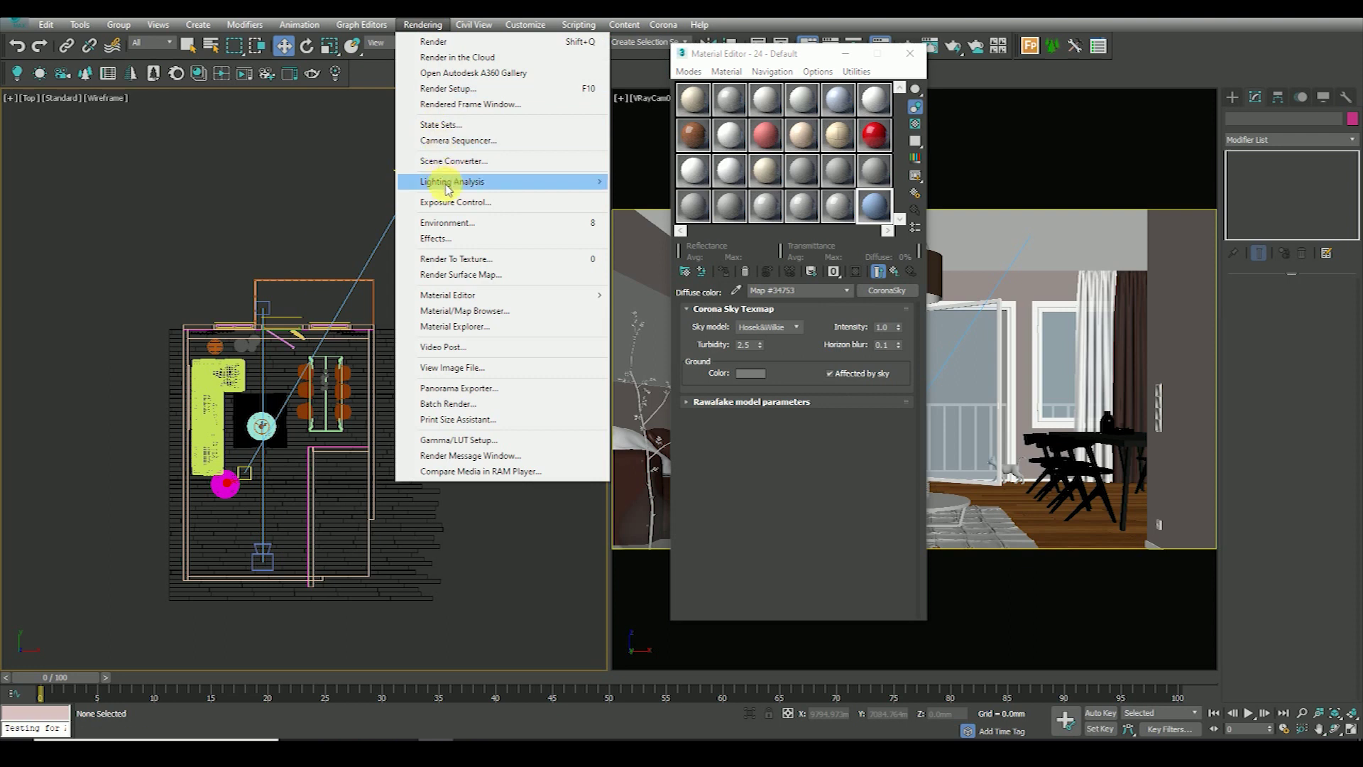
- Instance CoronaSky as the Environment Map at intensity 0.2 and into the last material slot
click(448, 223)
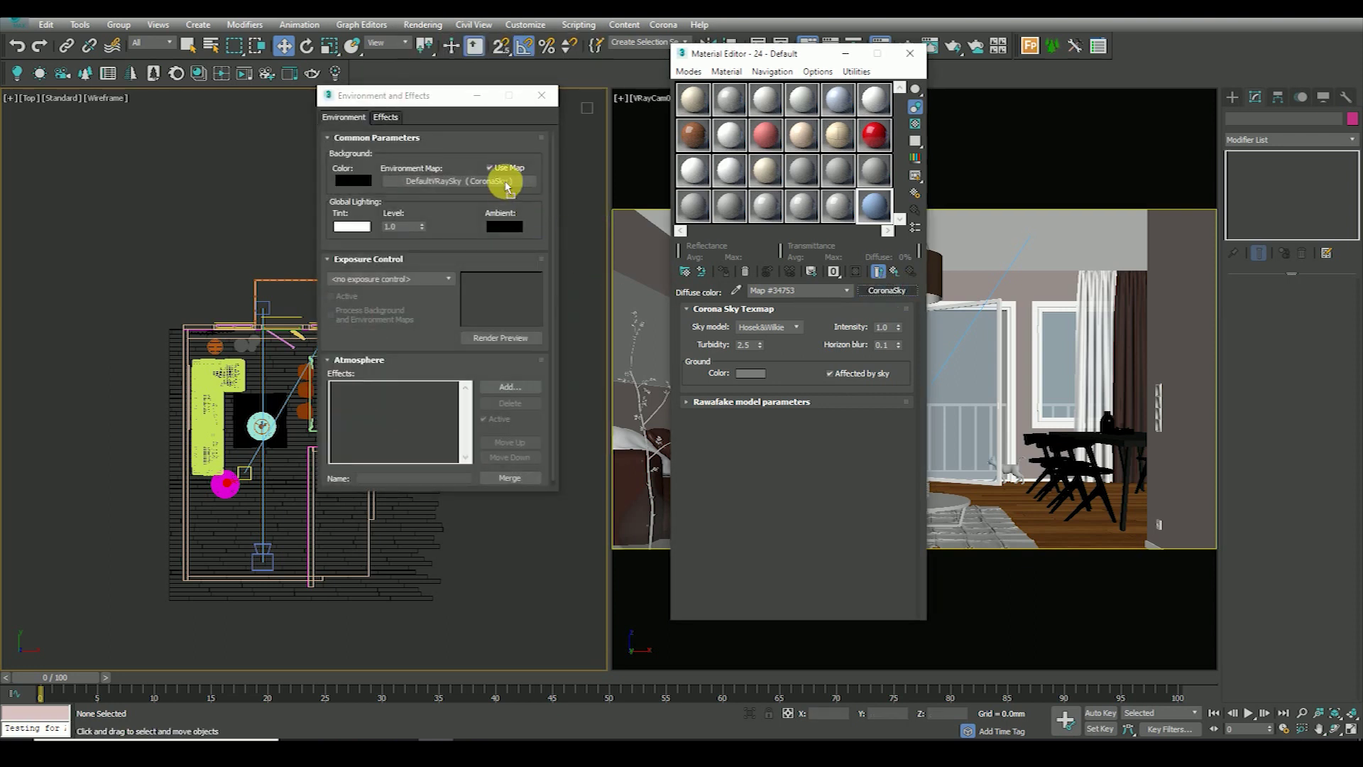
drag(507, 186, 507, 186)
click(426, 332)
click(893, 328)
drag(458, 181, 874, 205)
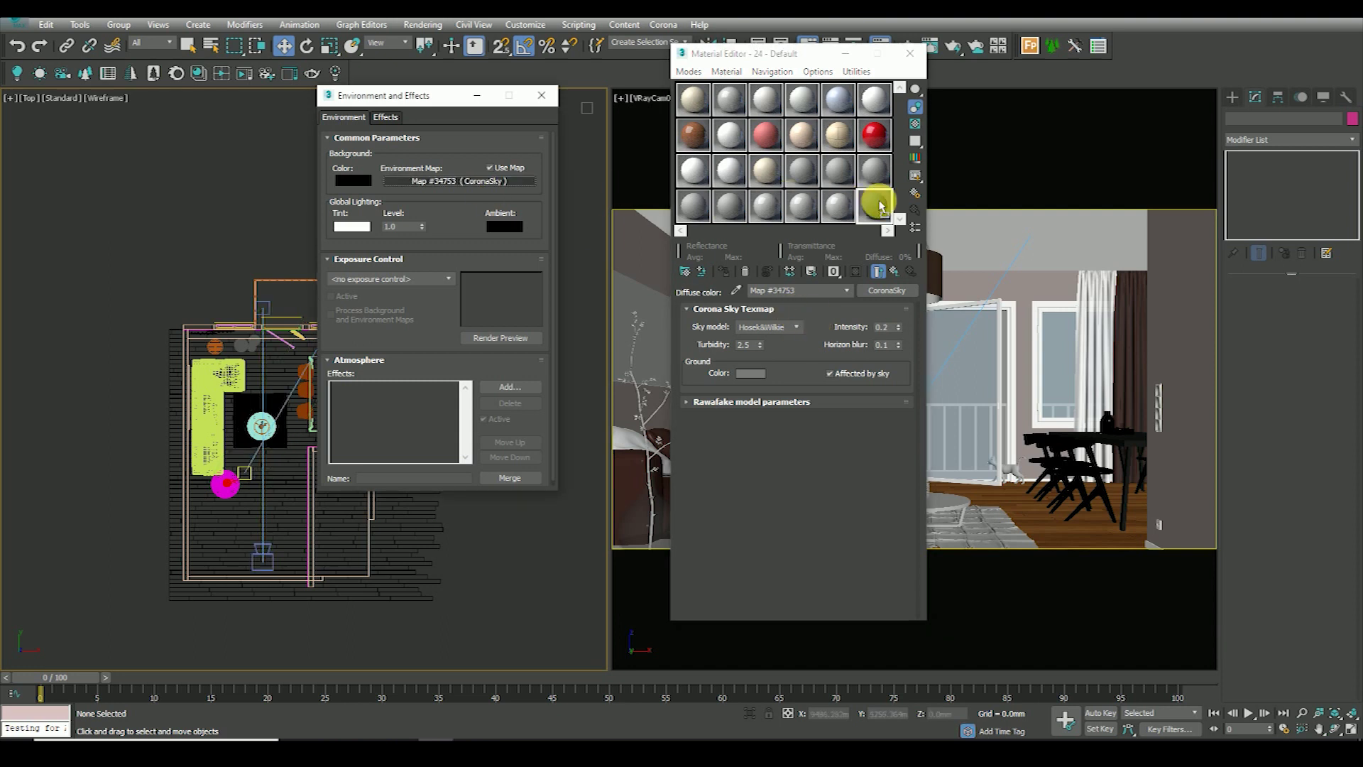
click(756, 383)
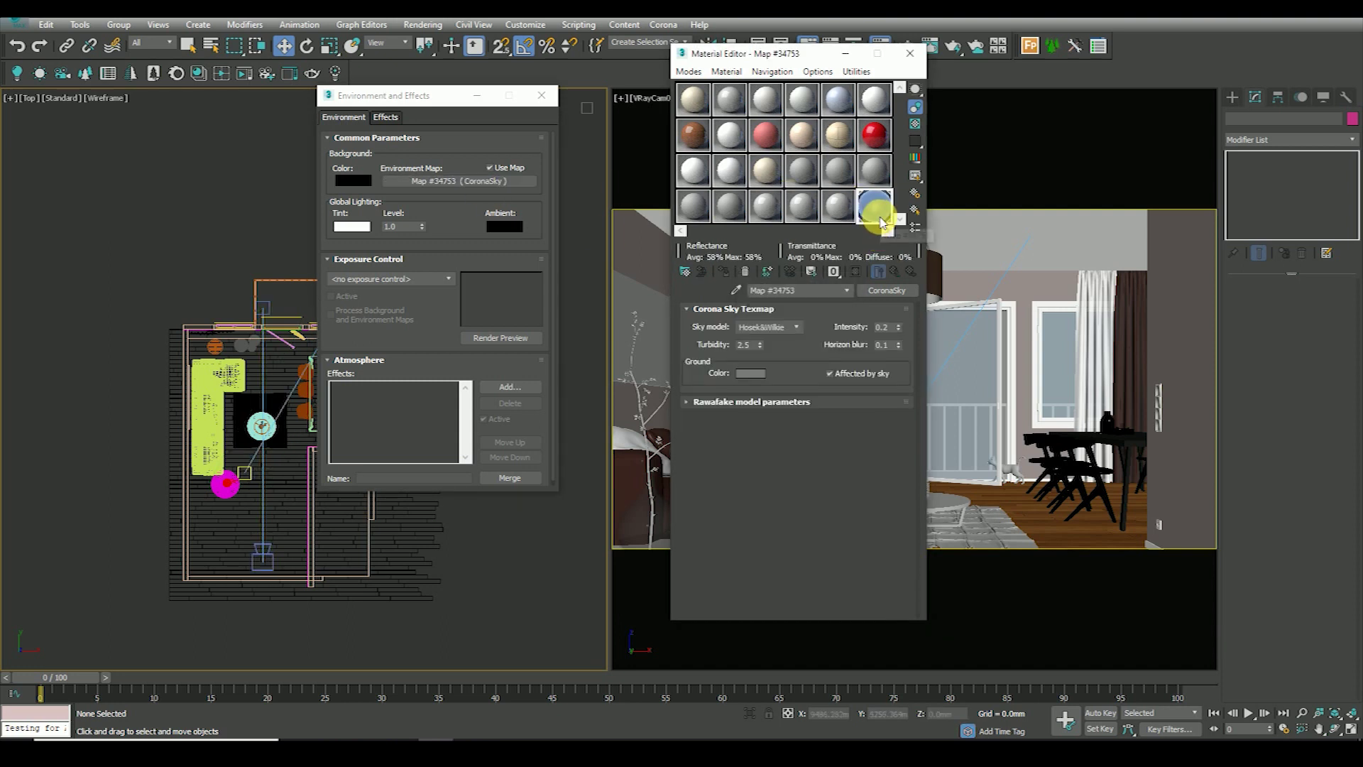
click(542, 95)
- Make the camera view active in wireframe and move the Material Editor aside
click(969, 243)
key(F3)
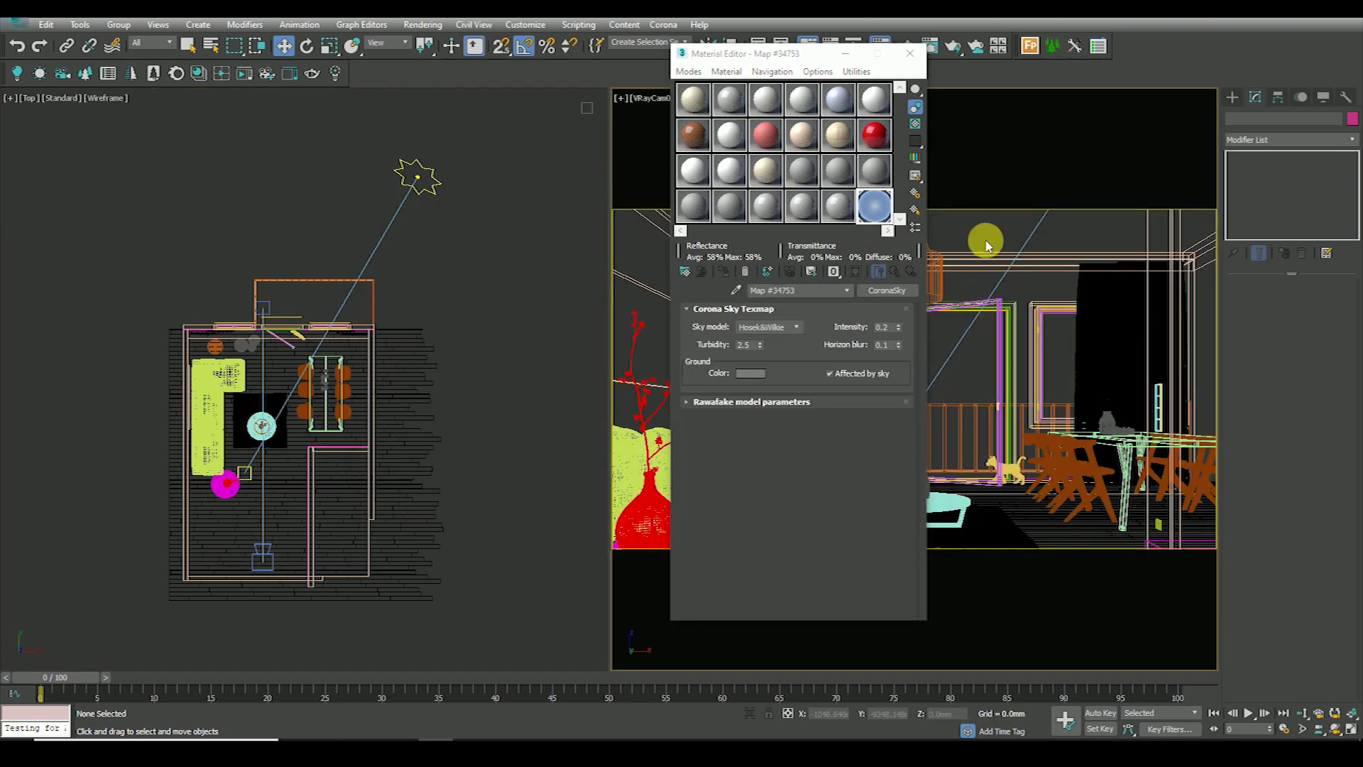
drag(790, 59, 553, 92)
click(423, 26)
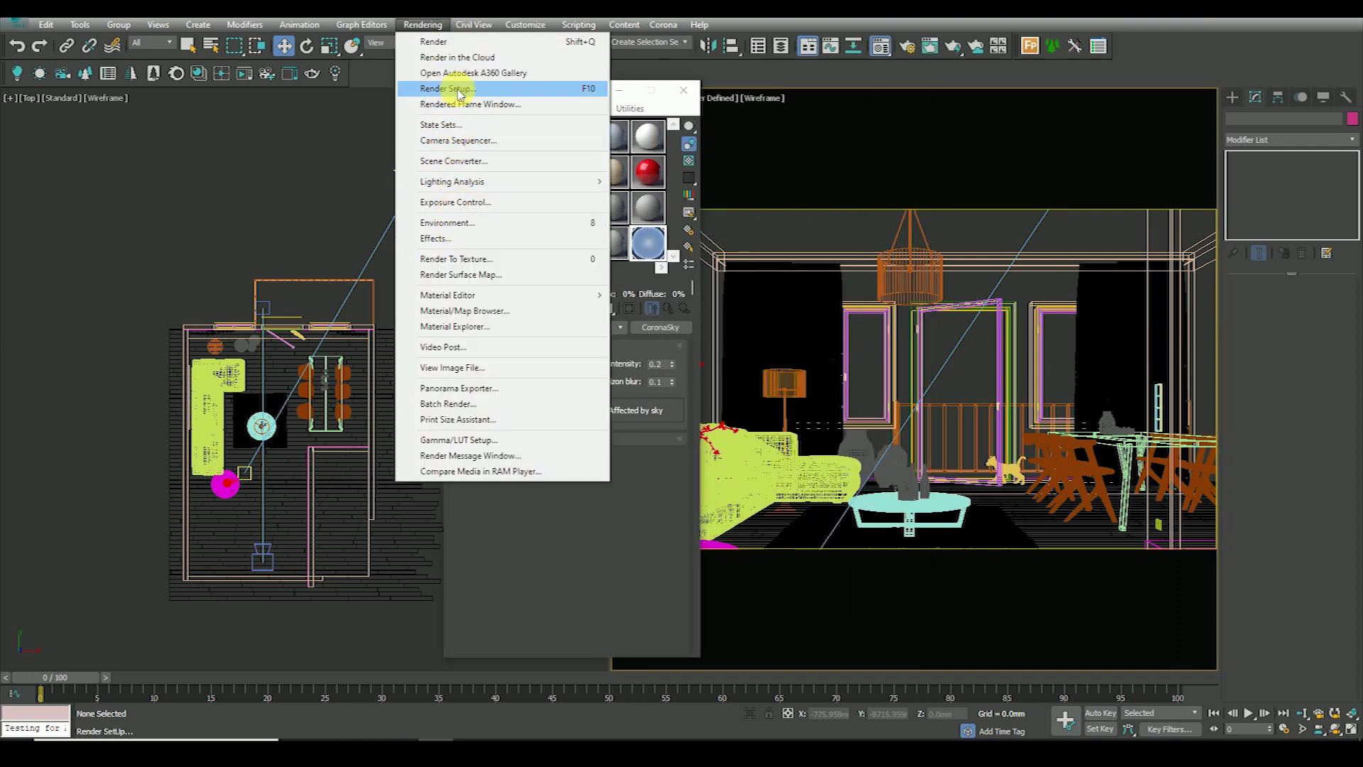
- In Render Setup, keep VRayCam001 as the render view and review the tabs
click(1050, 227)
key(F10)
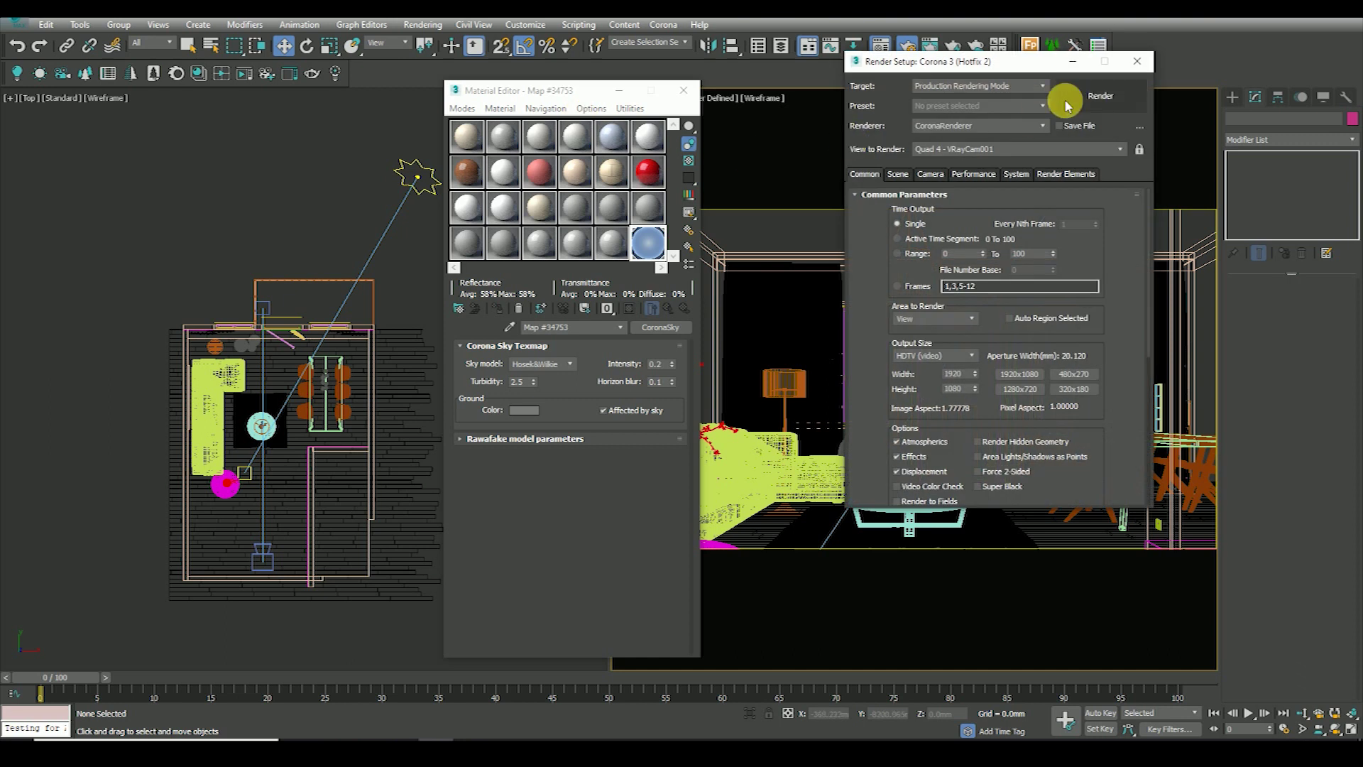
drag(1011, 62, 1131, 84)
click(1150, 170)
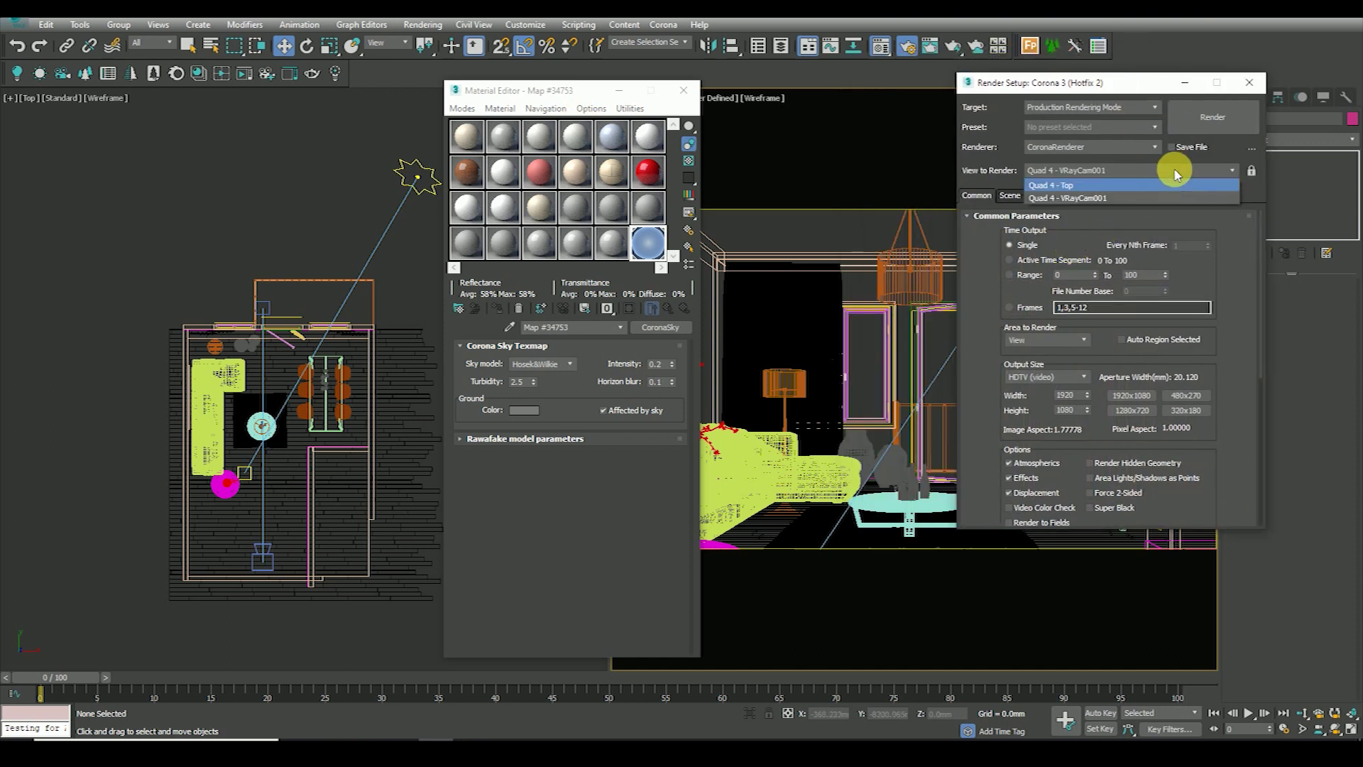
click(1110, 195)
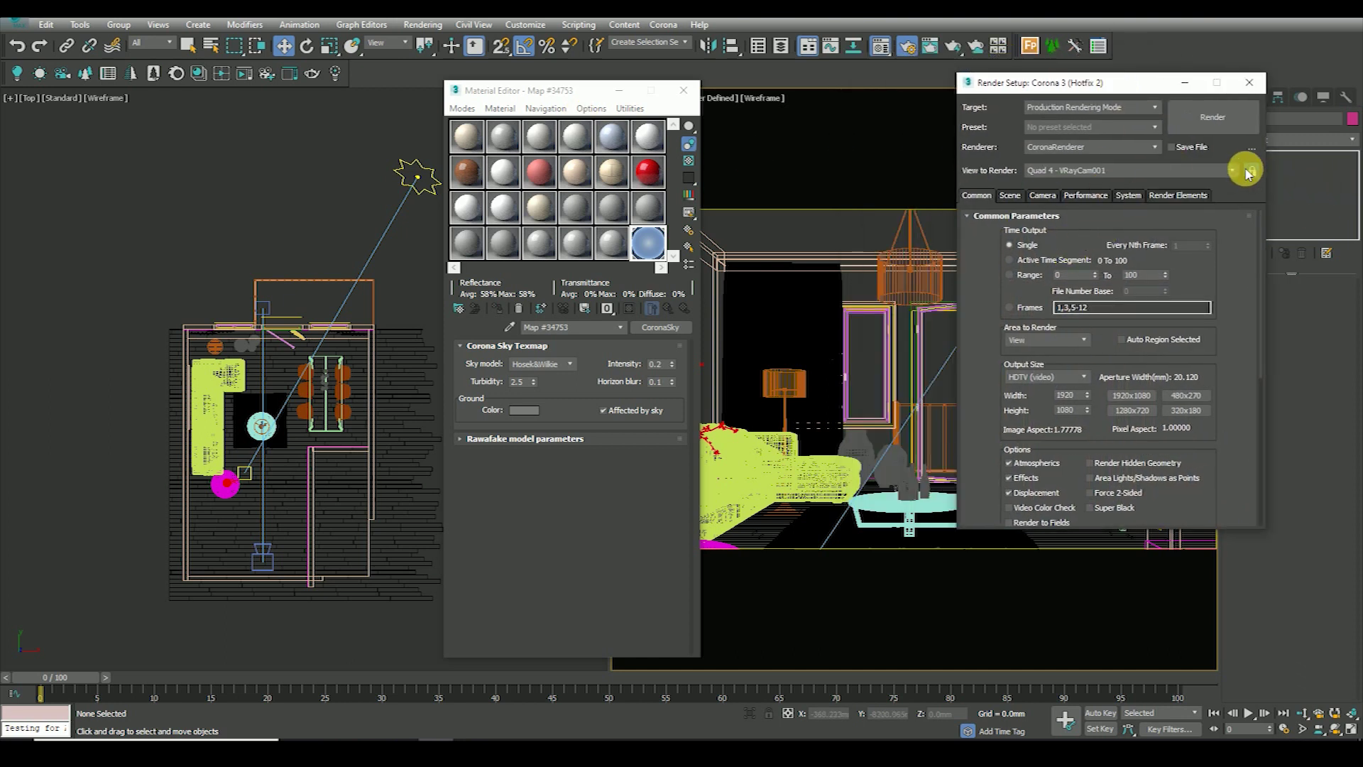
drag(979, 297, 977, 183)
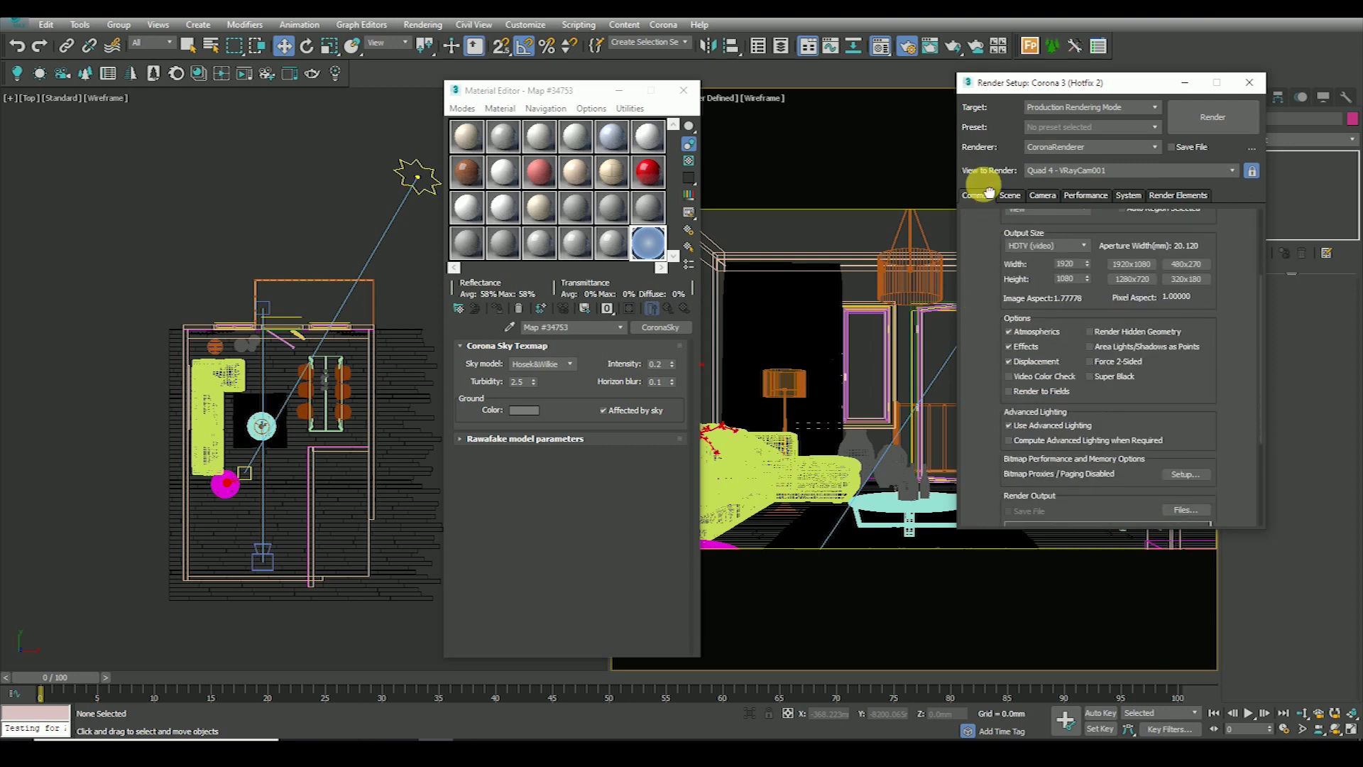
drag(979, 387, 980, 279)
click(1174, 196)
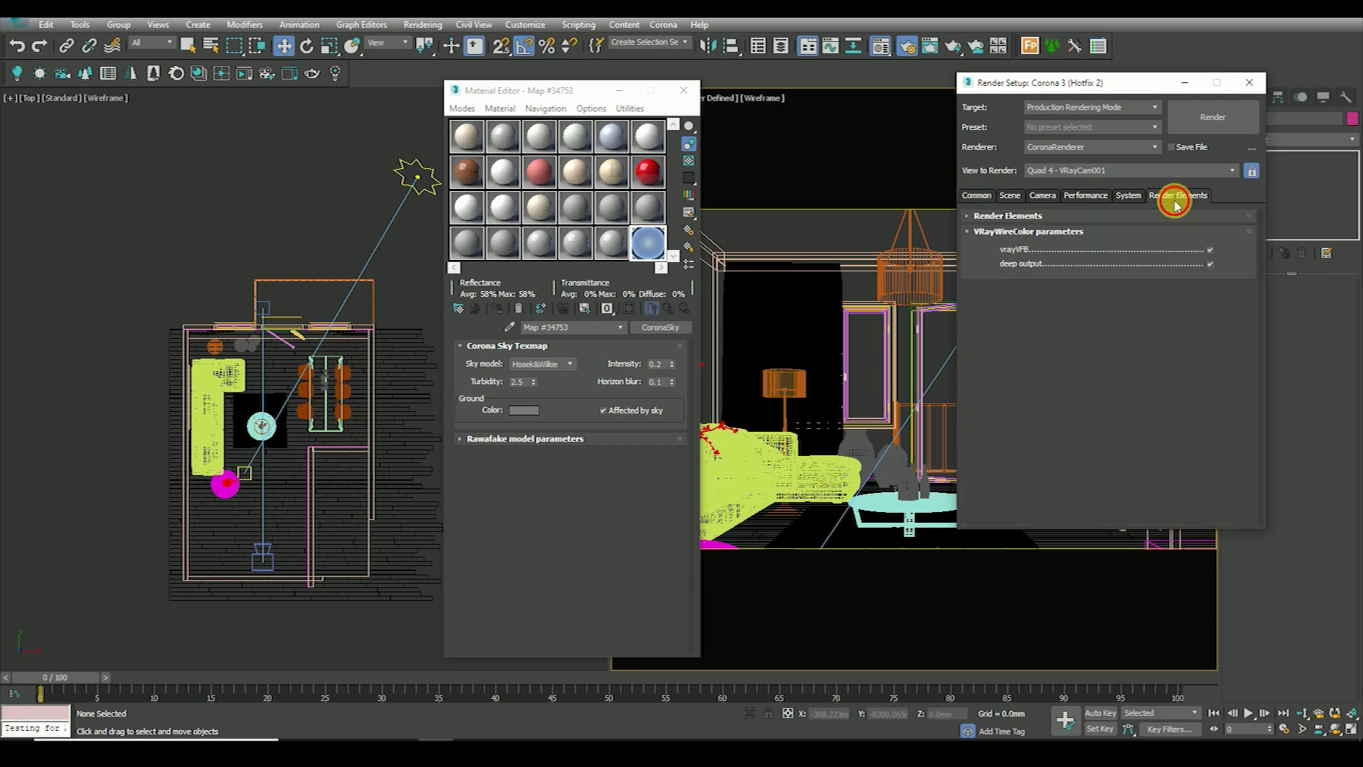
click(1128, 195)
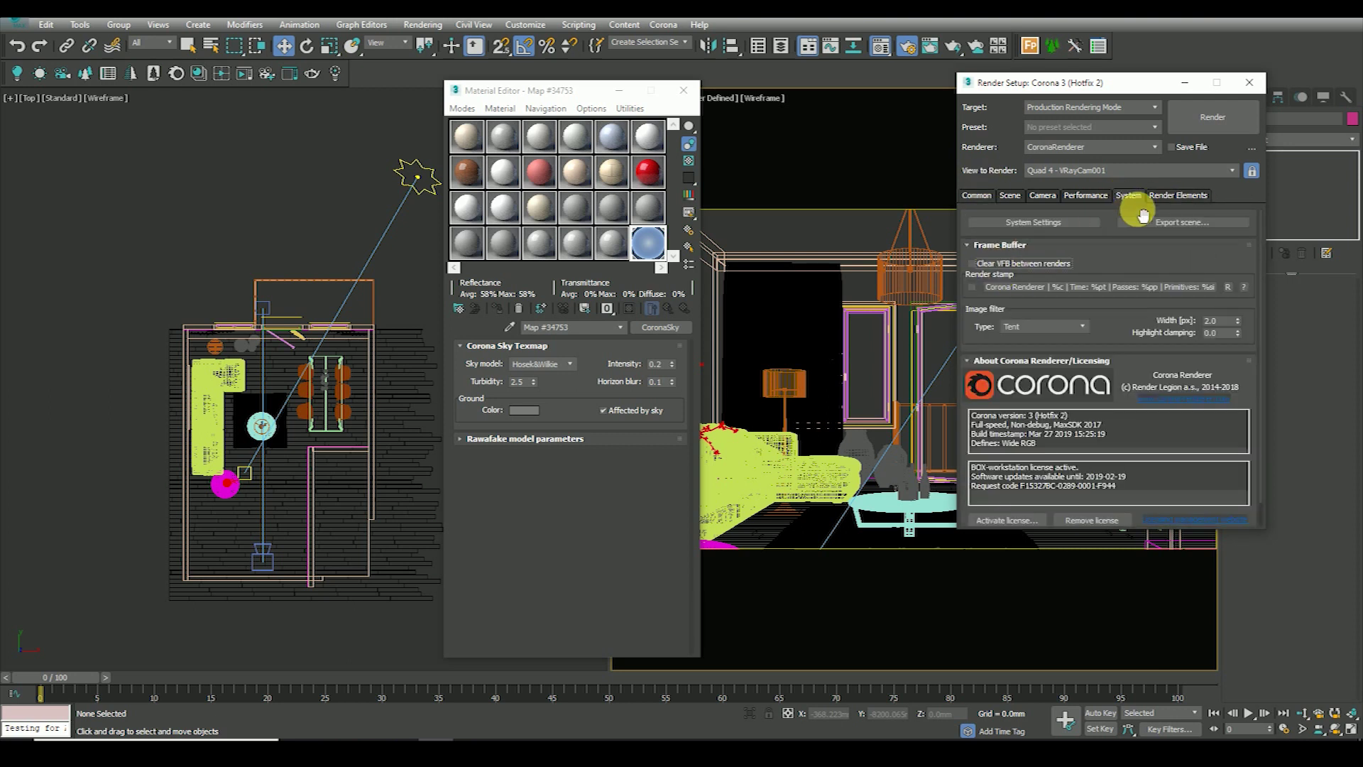
click(1175, 196)
click(1008, 227)
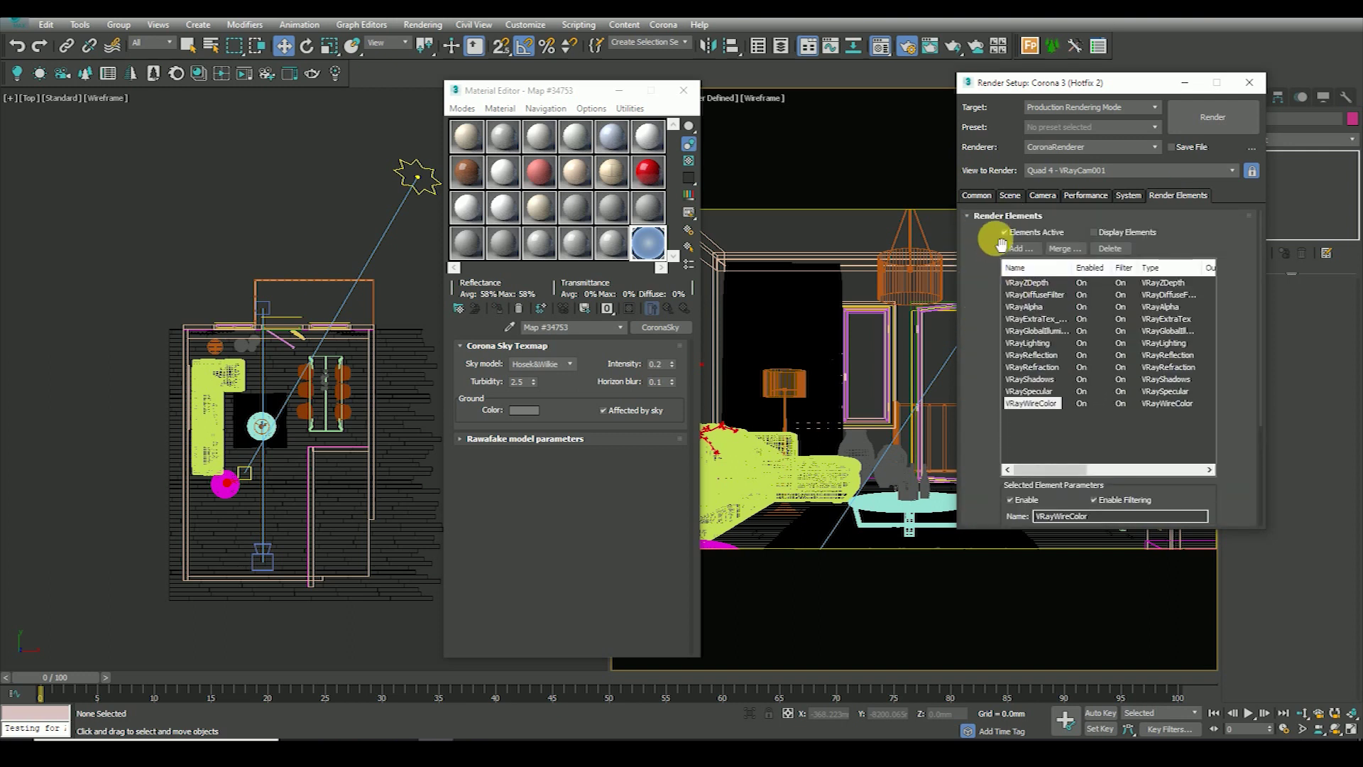
click(986, 197)
drag(1004, 355, 989, 319)
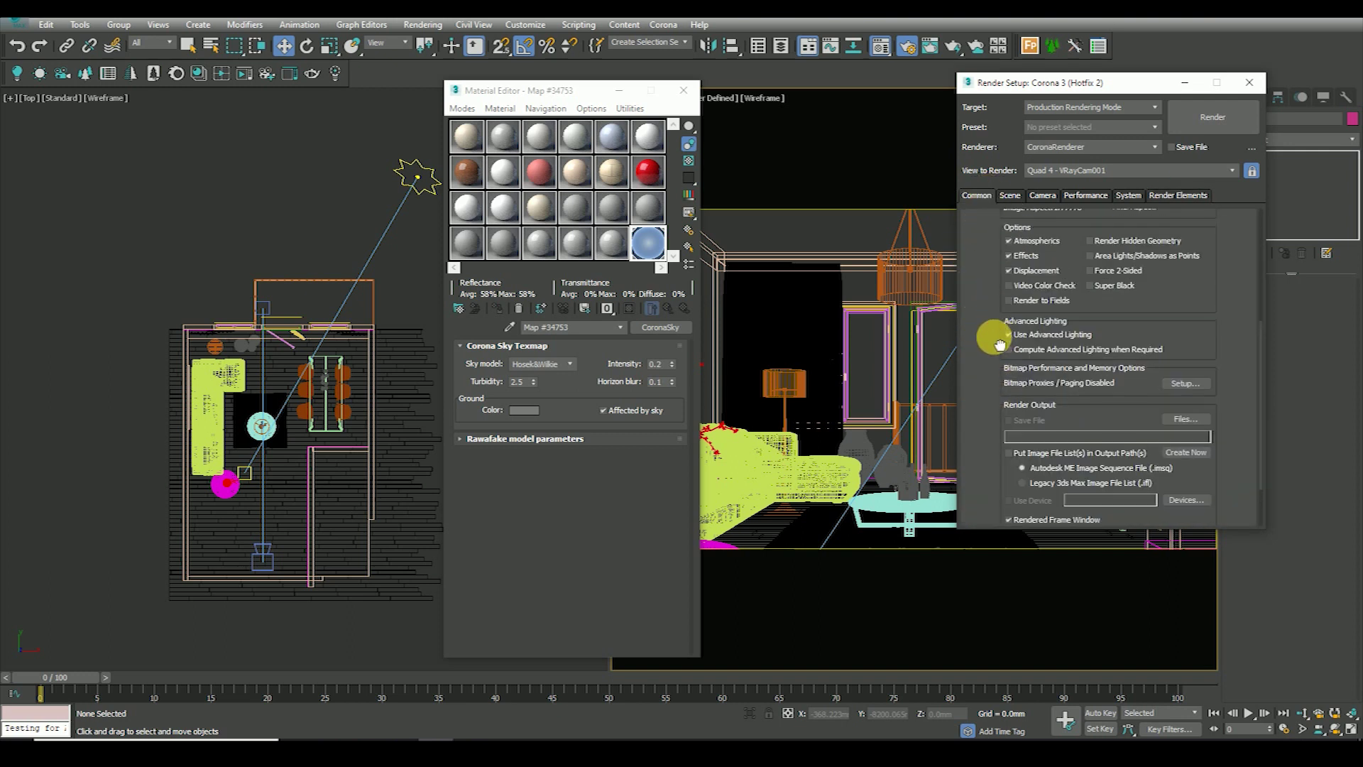
- Set the Scene tab's Denoise Mode to High quality
click(1009, 196)
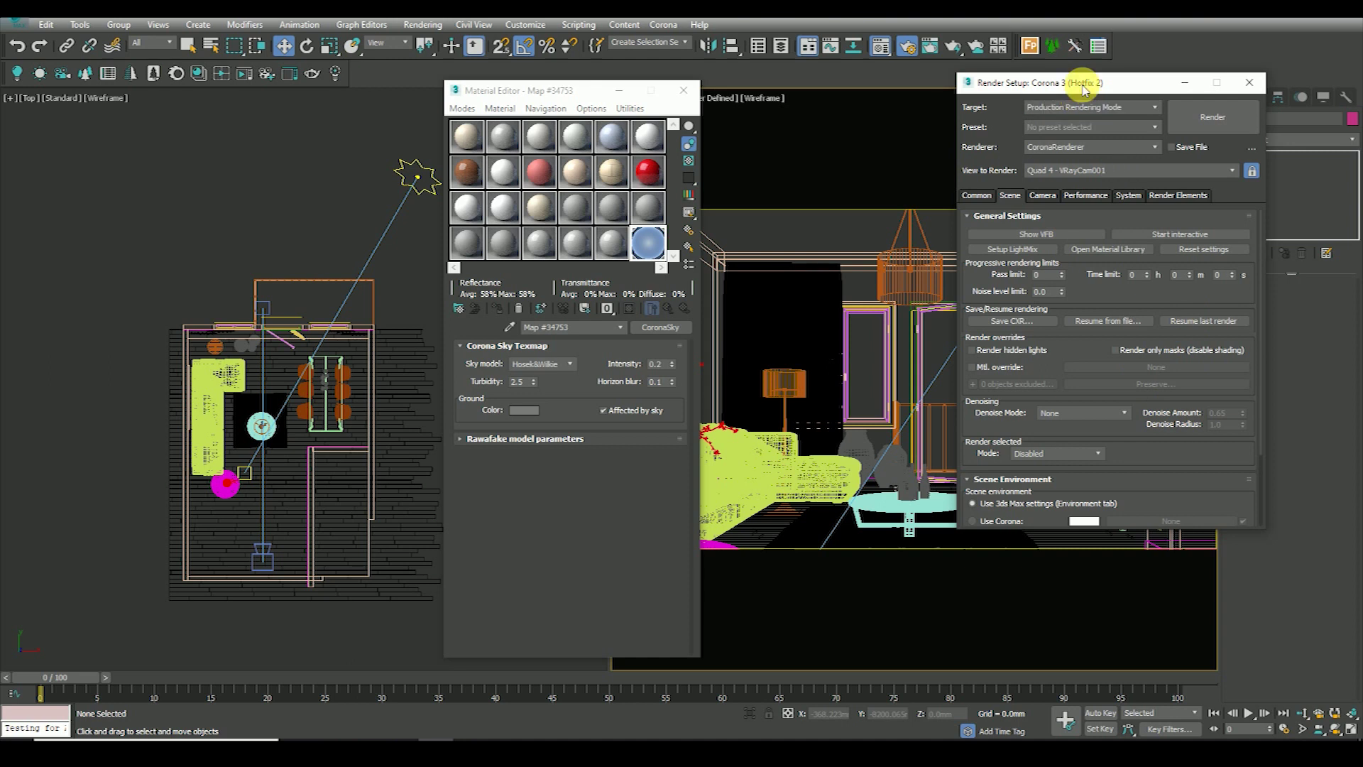
drag(1171, 82, 1129, 24)
scroll(1158, 357, down, 2)
click(1050, 342)
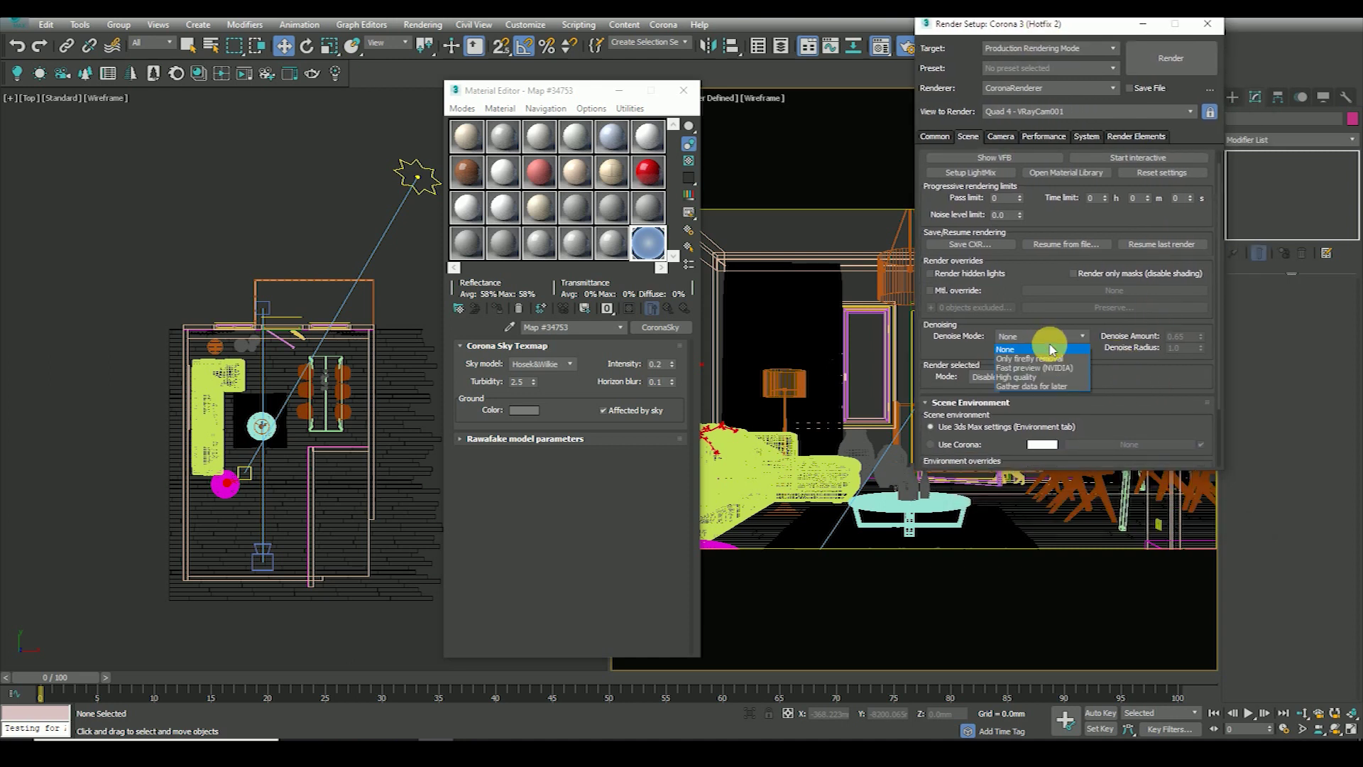
click(1051, 377)
scroll(1122, 340, down, 2)
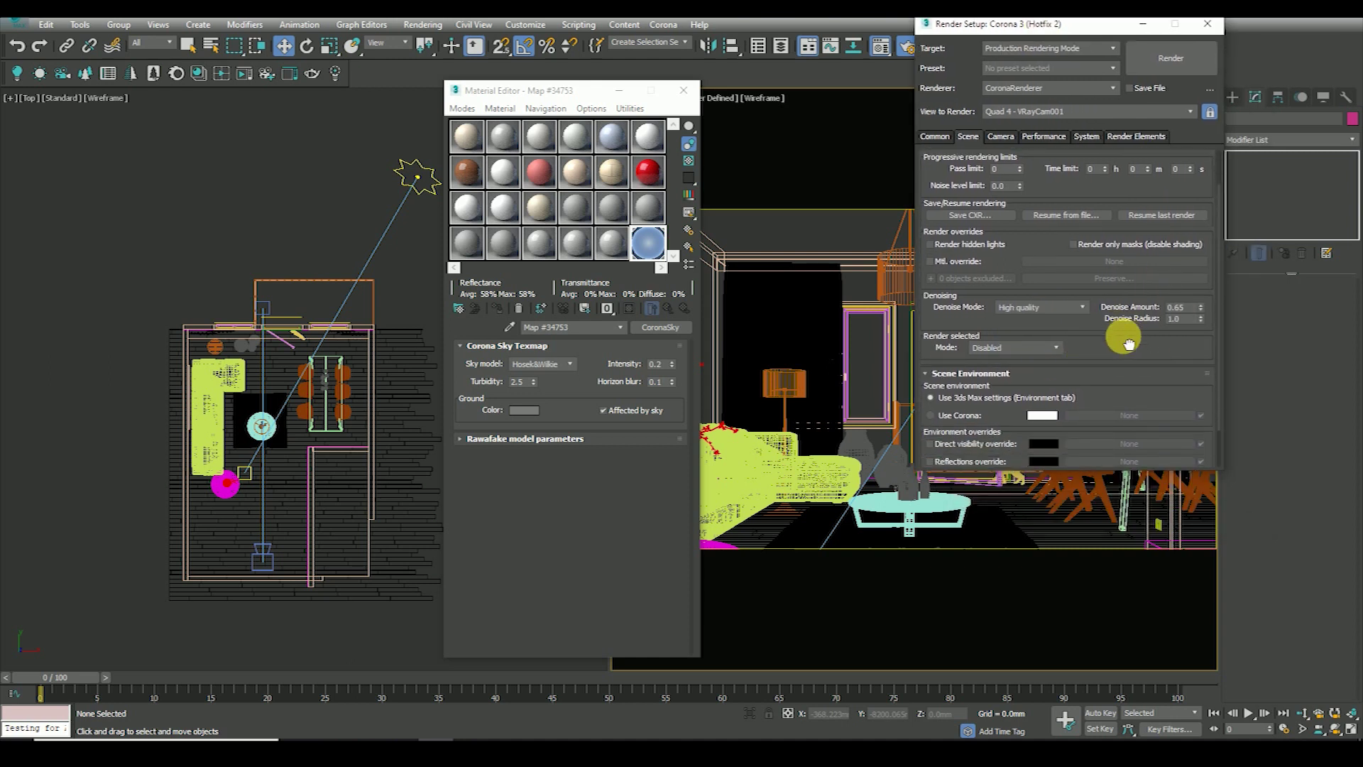
scroll(1103, 328, up, 1)
scroll(996, 308, up, 5)
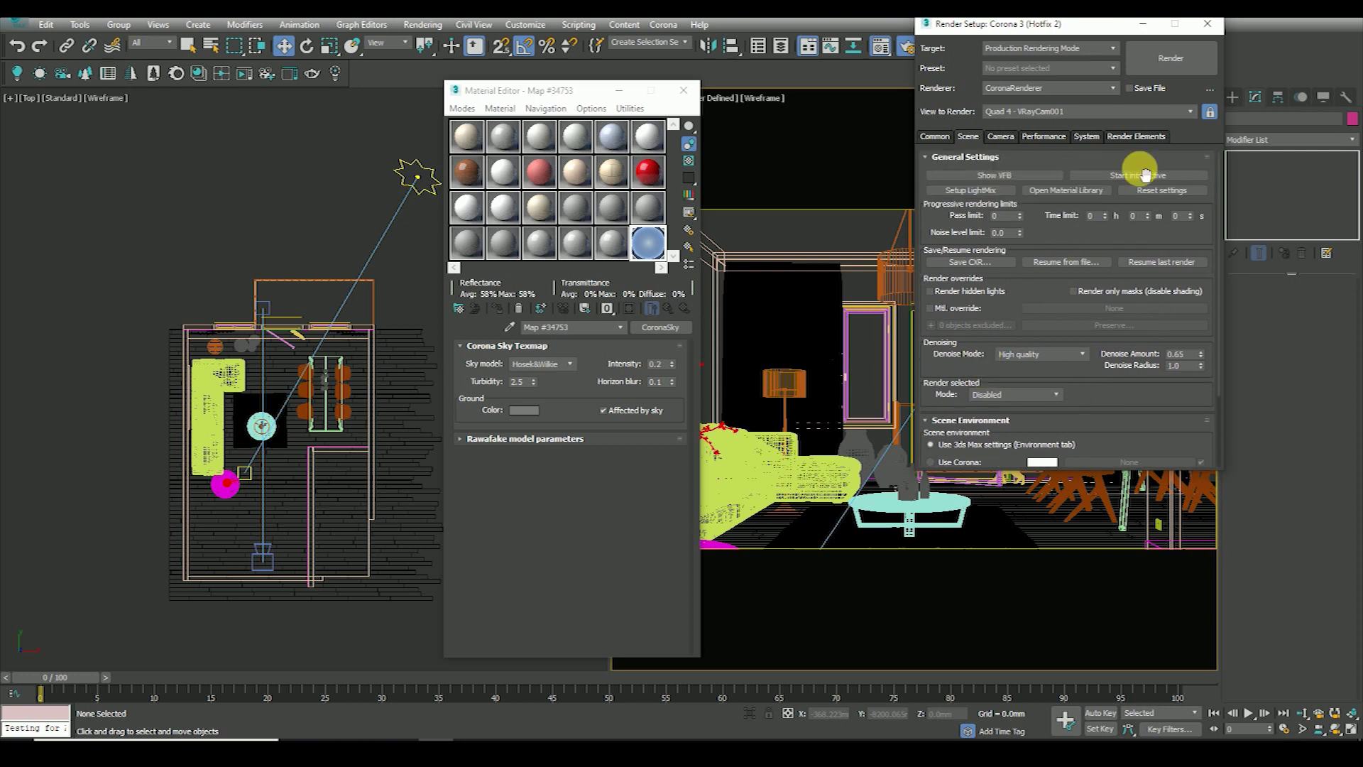
- Review the System, Performance and Common settings, then open the Corona VFB
click(1086, 136)
scroll(1092, 298, down, 4)
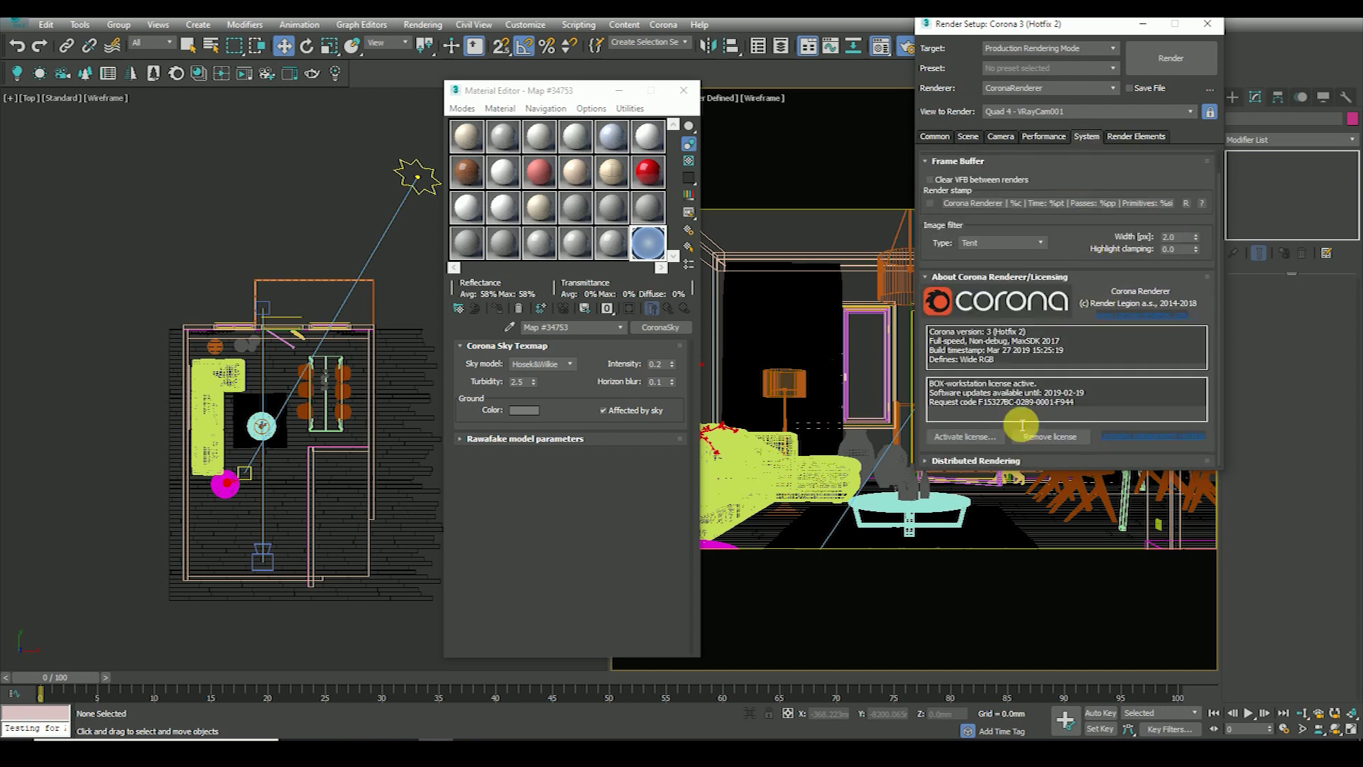
scroll(1099, 425, down, 4)
scroll(1075, 326, up, 6)
scroll(1099, 330, up, 2)
click(1043, 136)
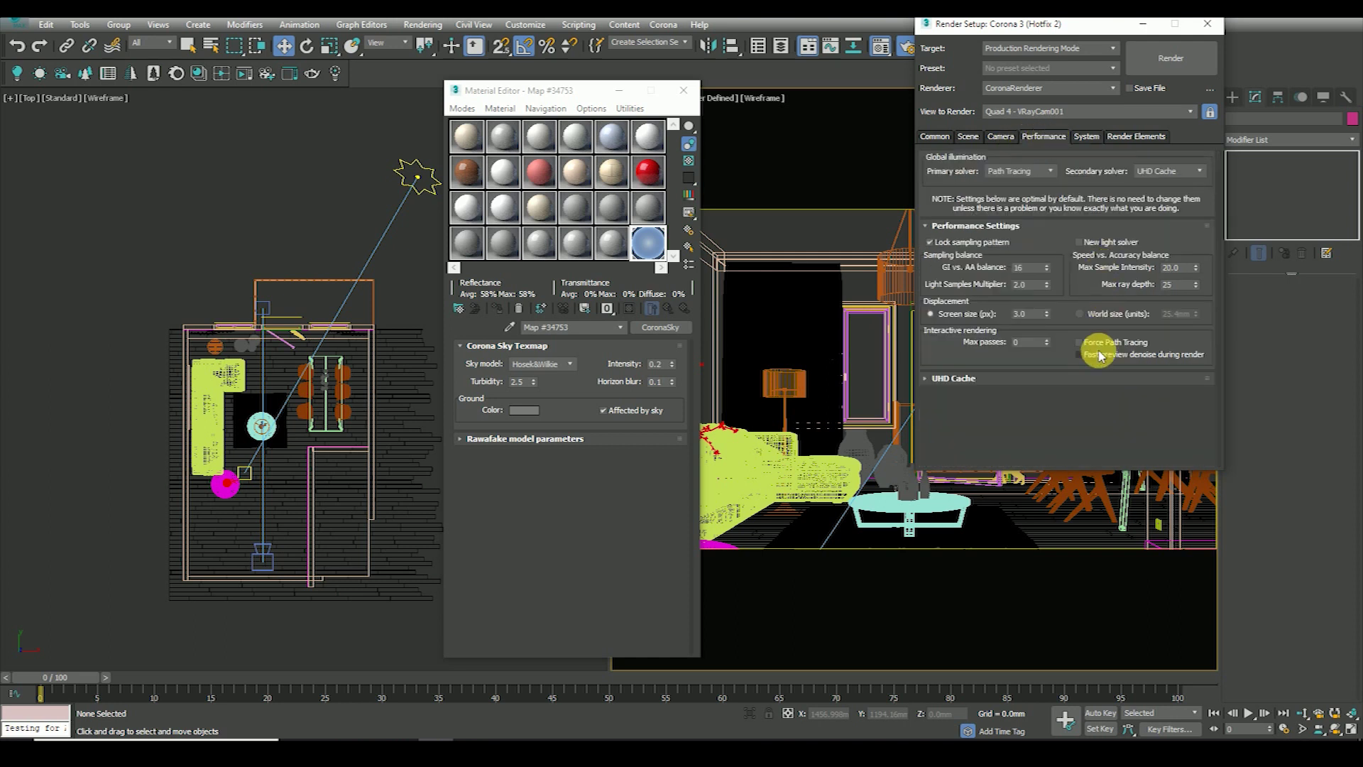
click(966, 136)
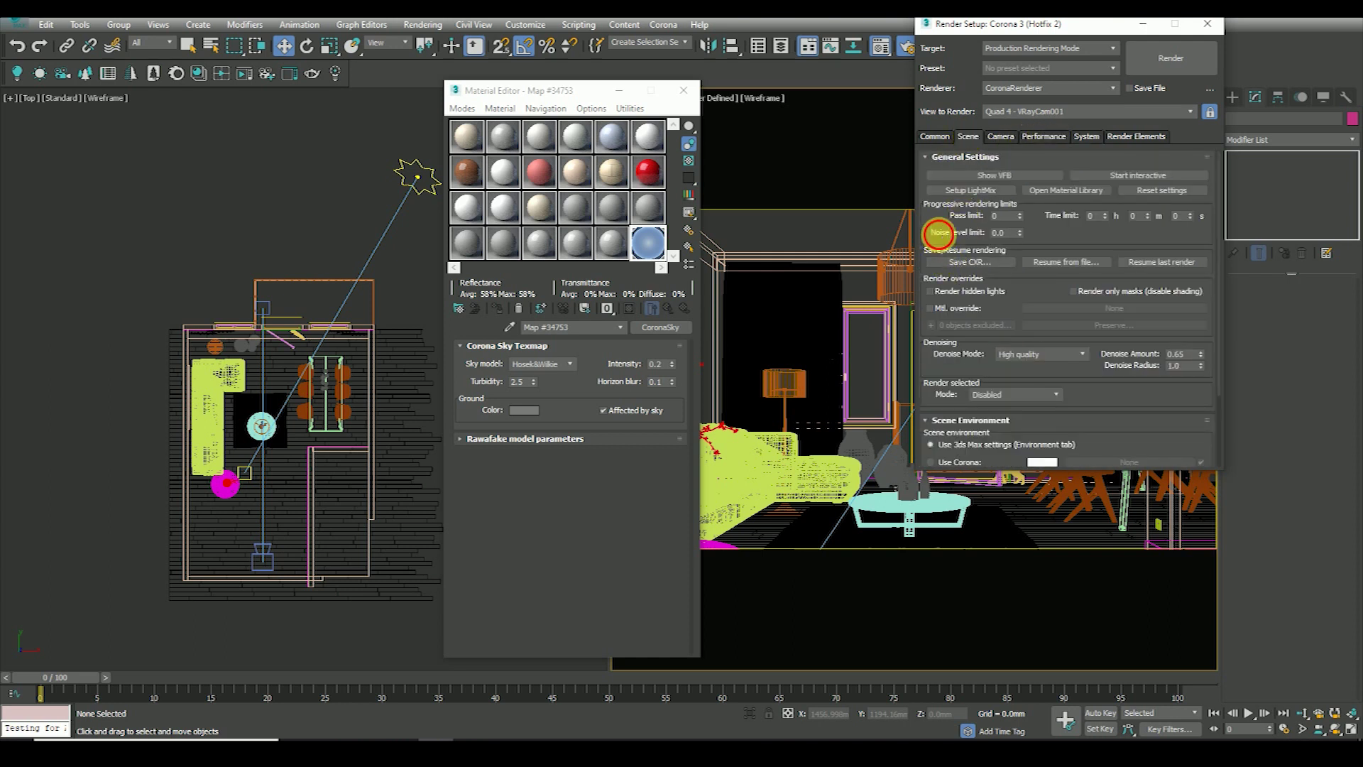
click(934, 136)
scroll(943, 329, down, 2)
scroll(952, 313, down, 2)
scroll(956, 257, down, 3)
scroll(956, 257, up, 3)
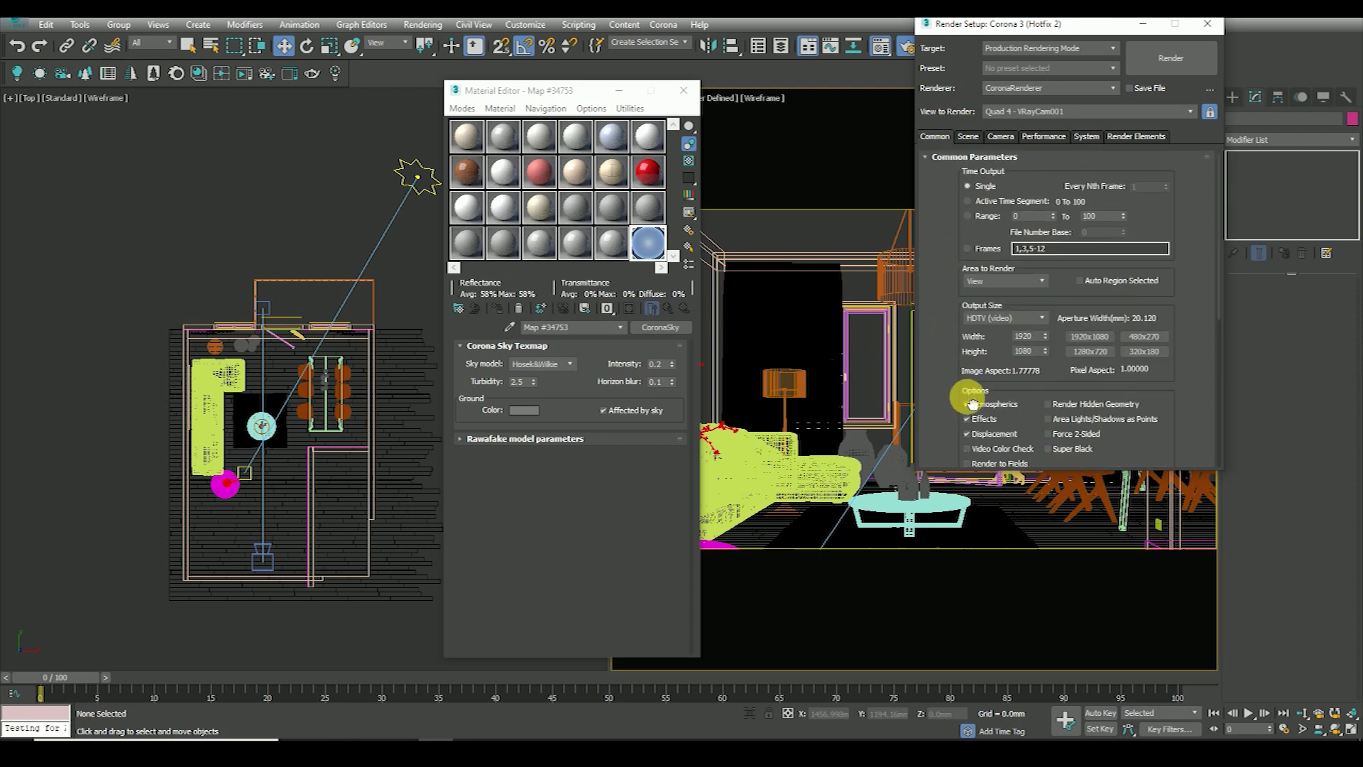
click(971, 136)
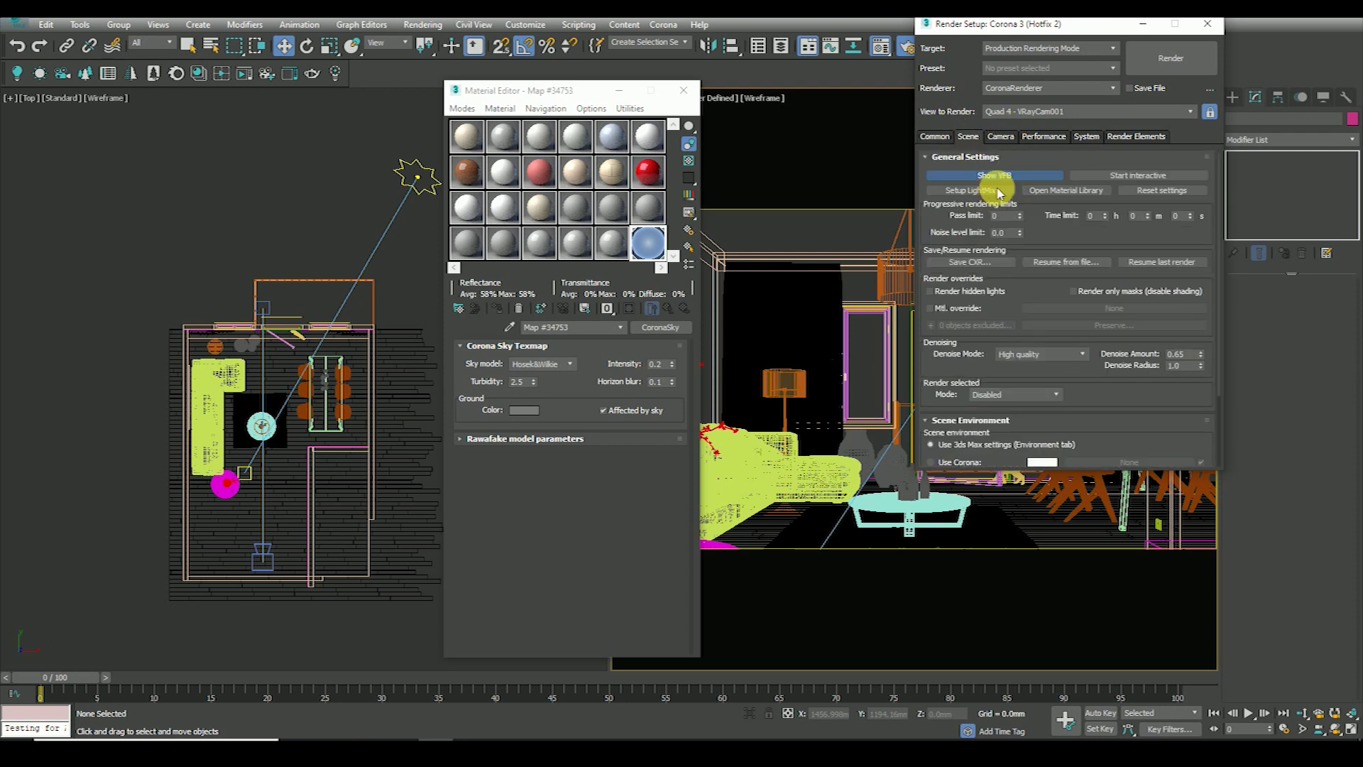
click(996, 179)
mouse_move(546, 73)
mouse_down()
mouse_move(1103, 176)
mouse_move(1100, 135)
mouse_move(1157, 179)
mouse_up()
- Shade the left view with edged faces and orbit it to inspect window lights VRayLight002 and VRayLight001
click(622, 92)
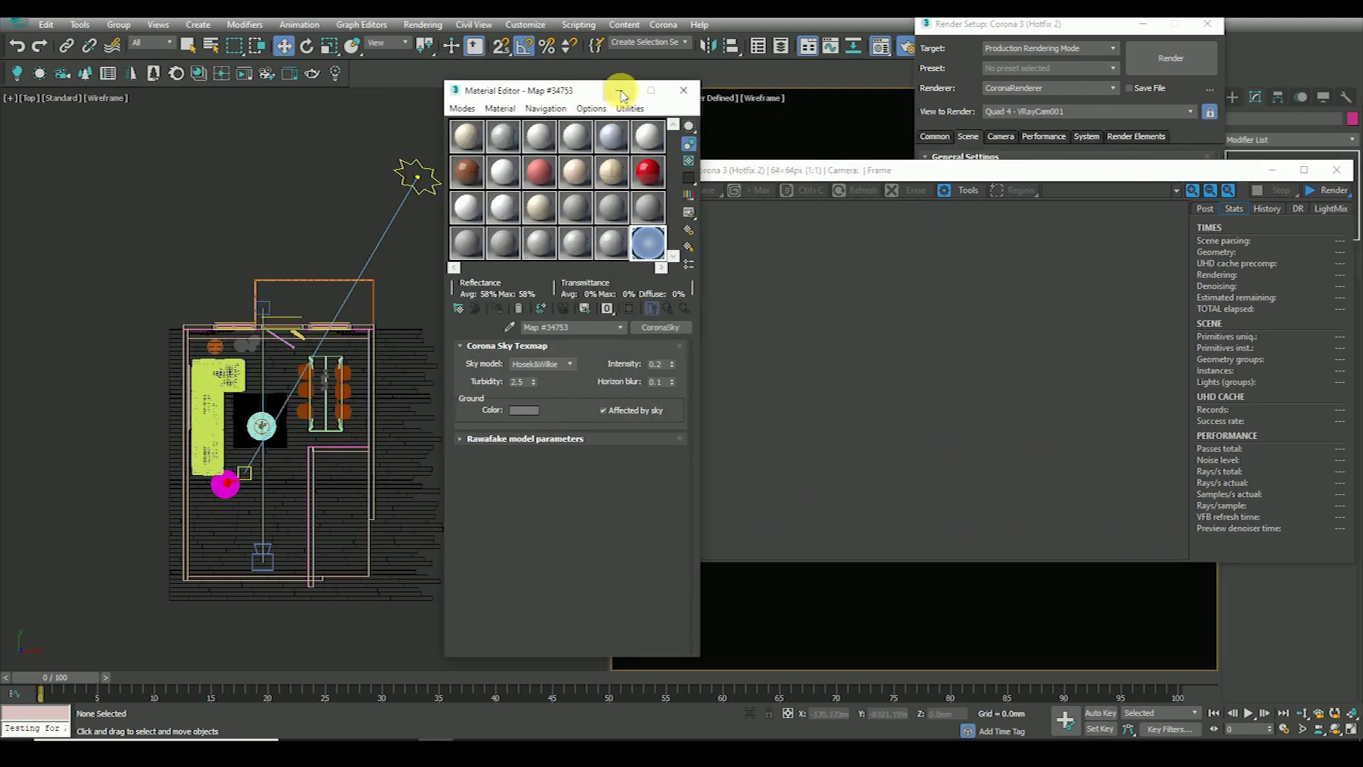
key(F3)
alt+middle_drag(256, 397, 313, 355)
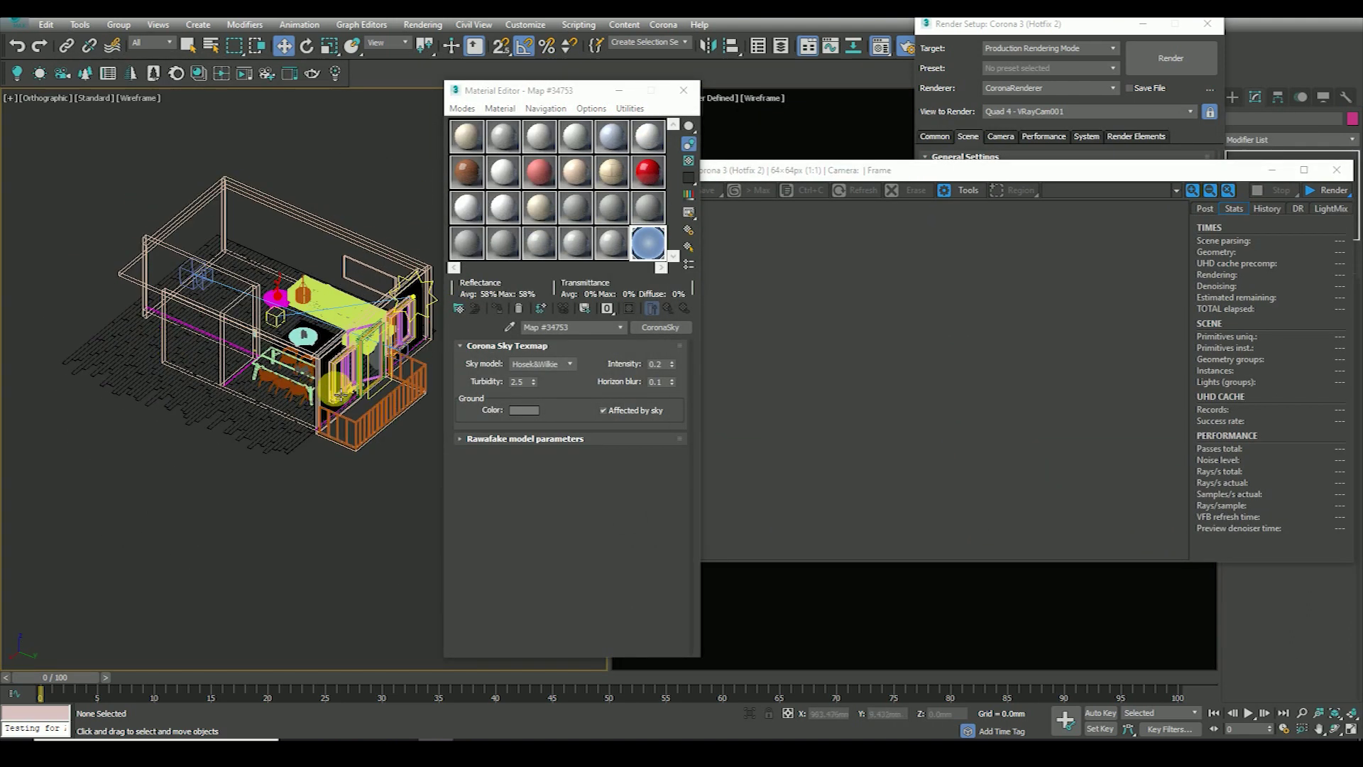
scroll(332, 336, up, 8)
key(F4)
click(278, 310)
scroll(295, 305, down, 3)
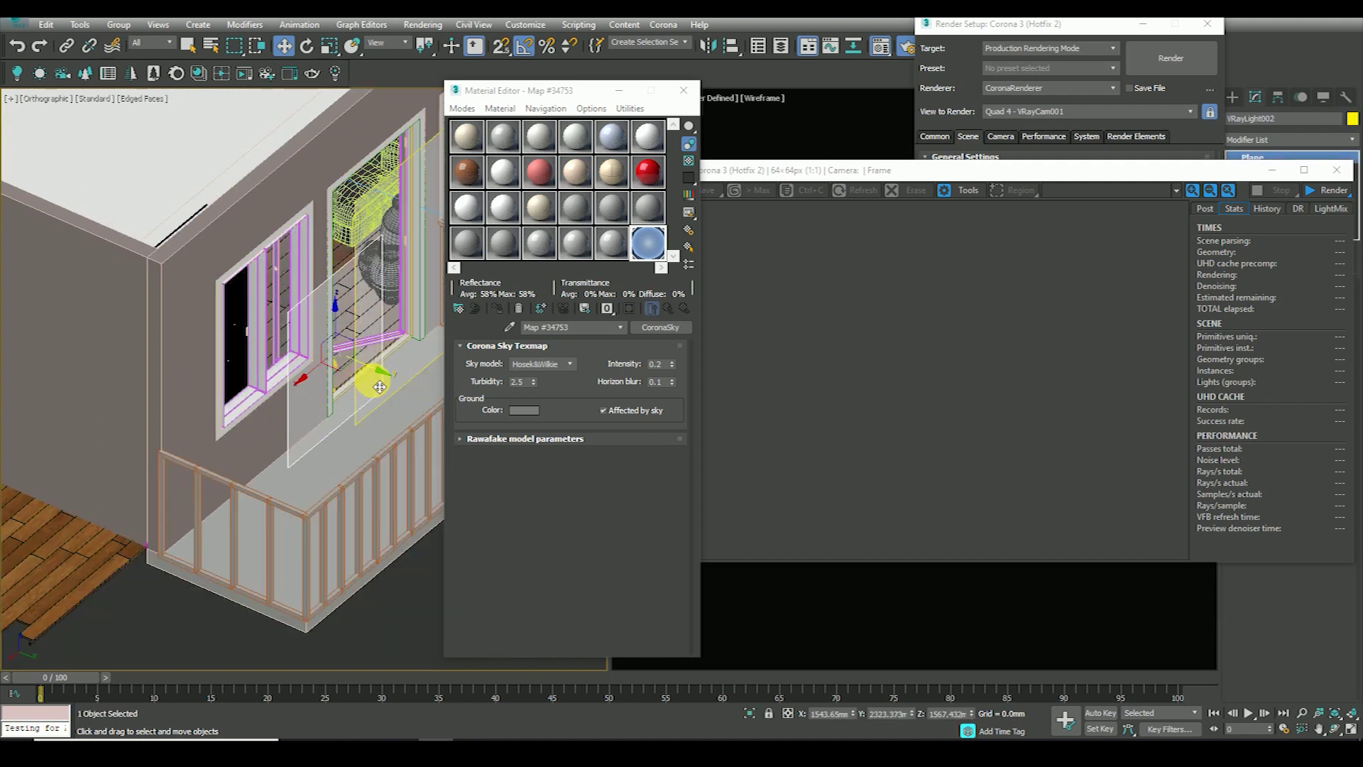
alt+middle_drag(326, 396, 374, 396)
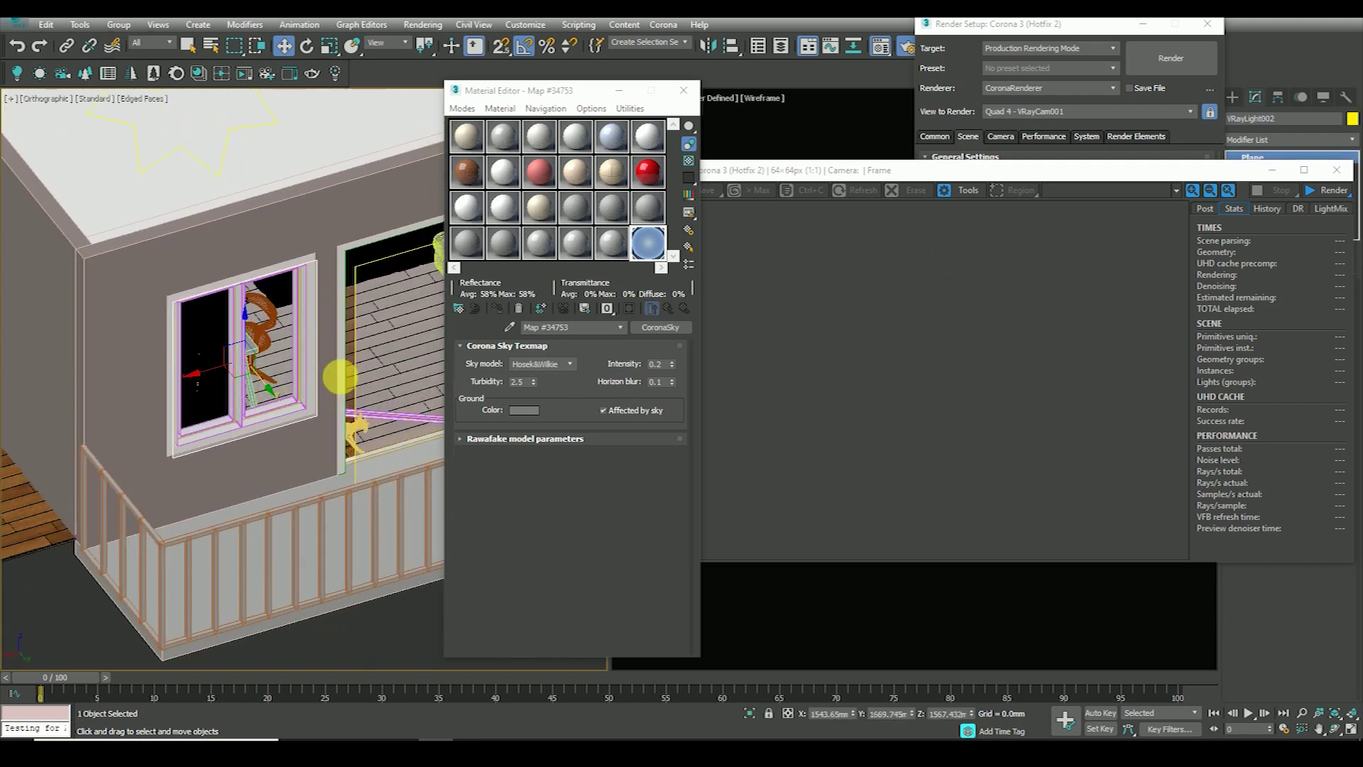
click(386, 343)
alt+middle_drag(197, 395, 361, 324)
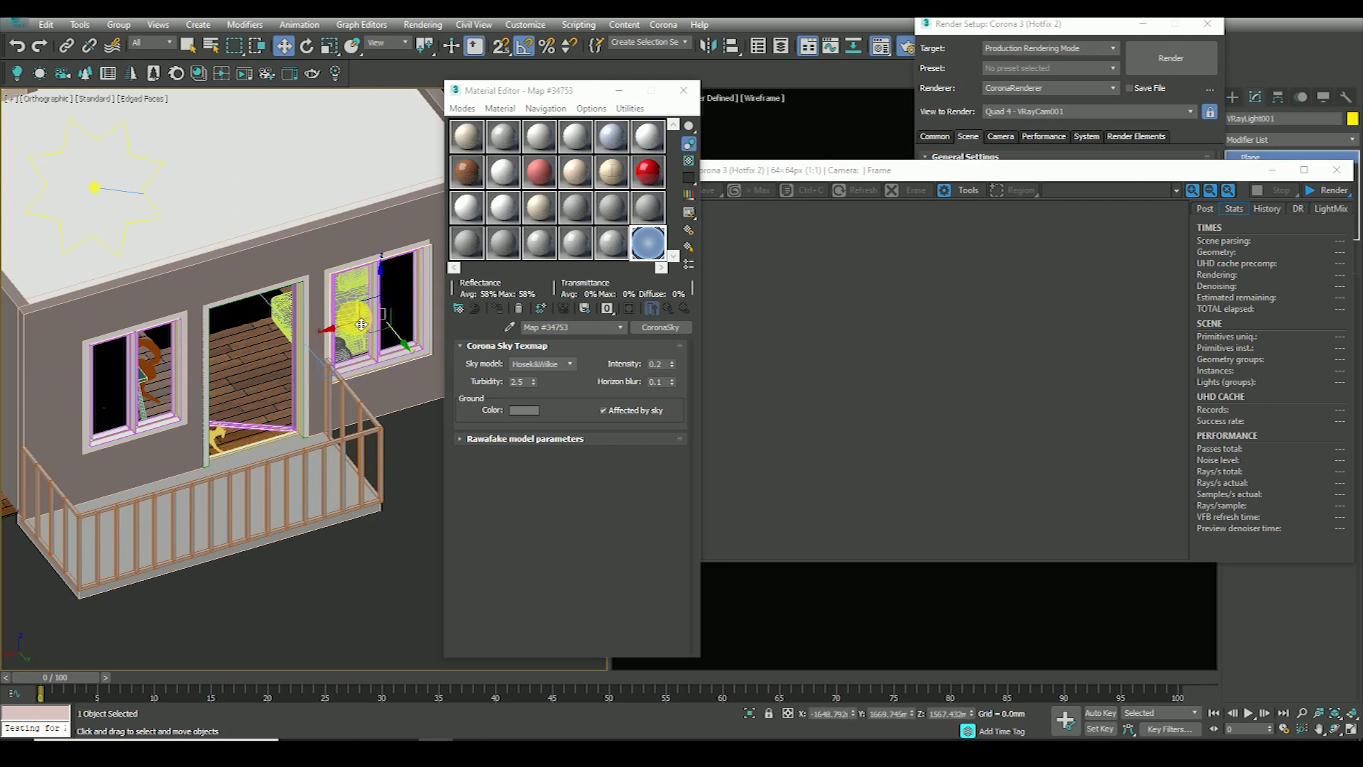
scroll(389, 343, up, 2)
- Select the balcony railing, door and window pieces, deselect them, and switch to VRayCam001
click(383, 306)
scroll(386, 418, down, 3)
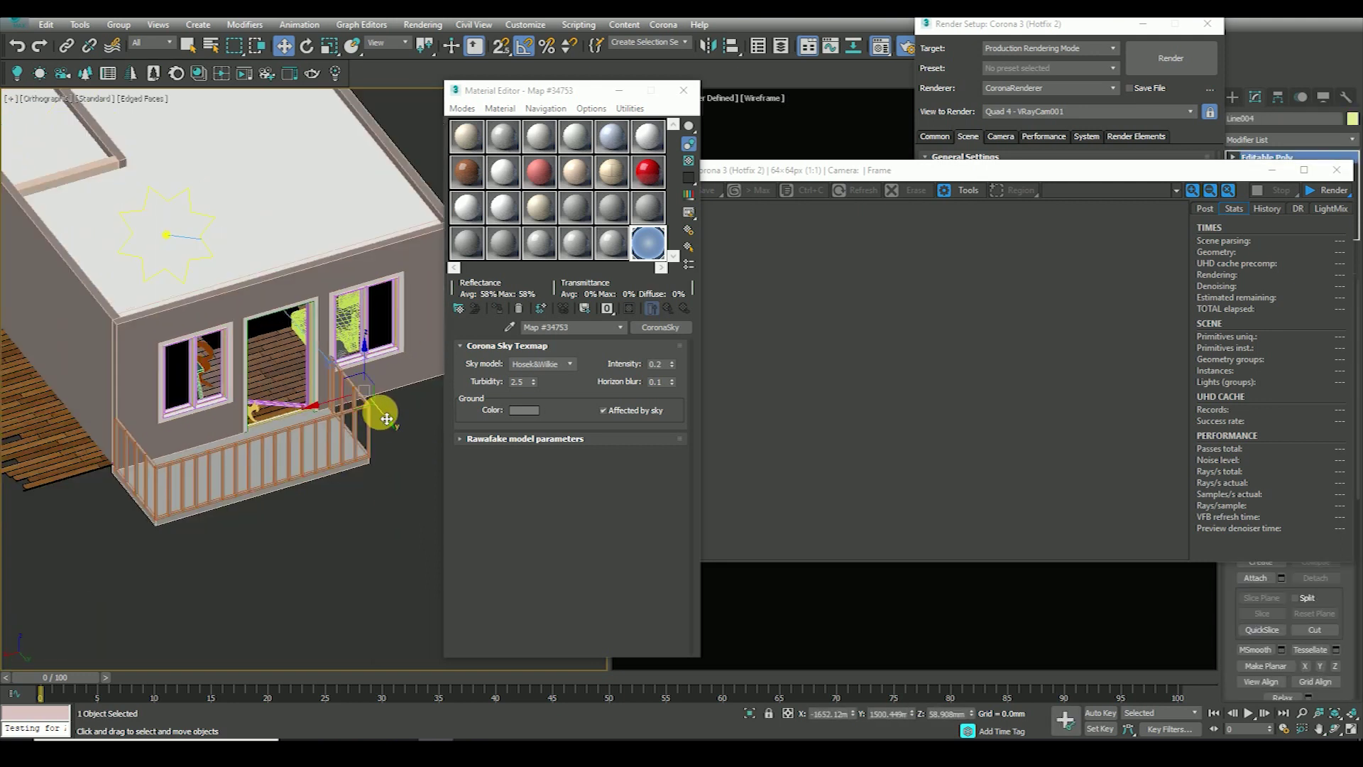
alt+middle_drag(205, 403, 316, 387)
ctrl+click(299, 364)
ctrl+click(306, 324)
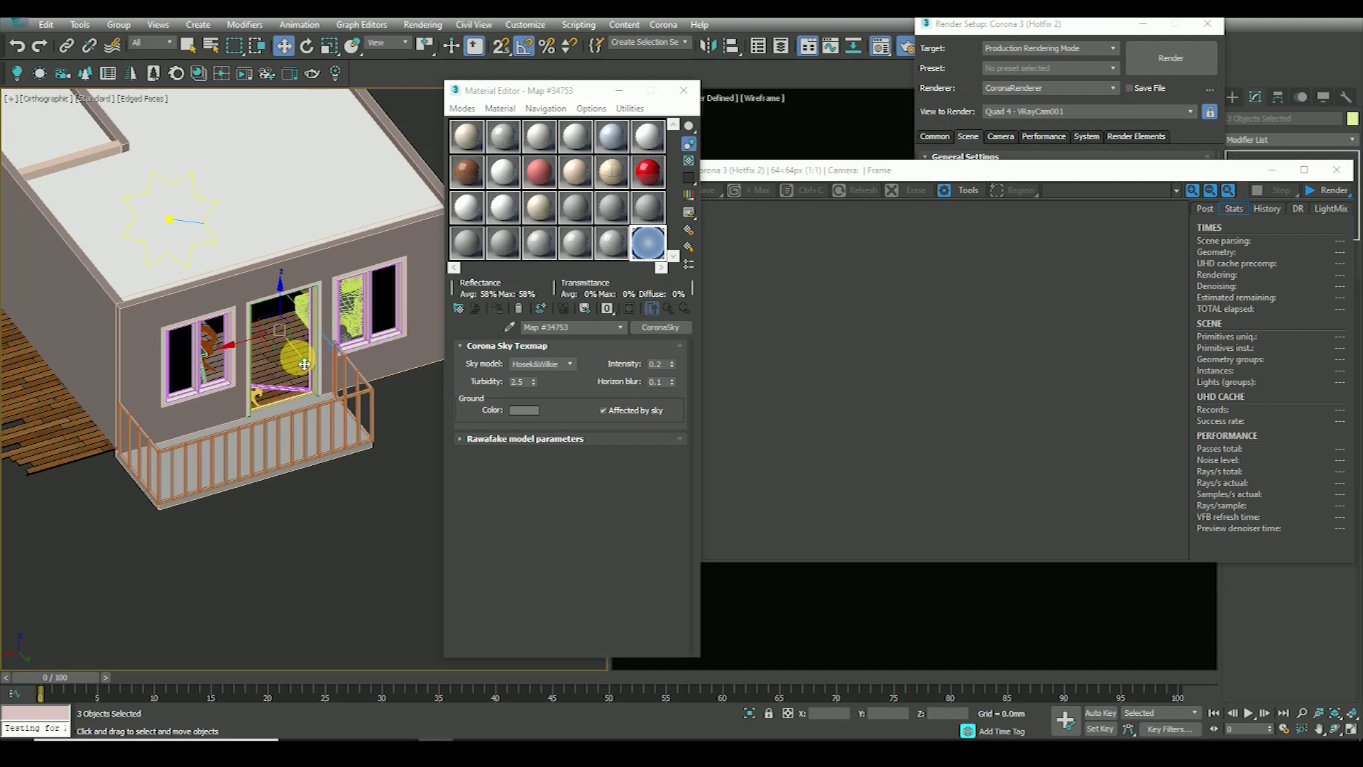
click(326, 547)
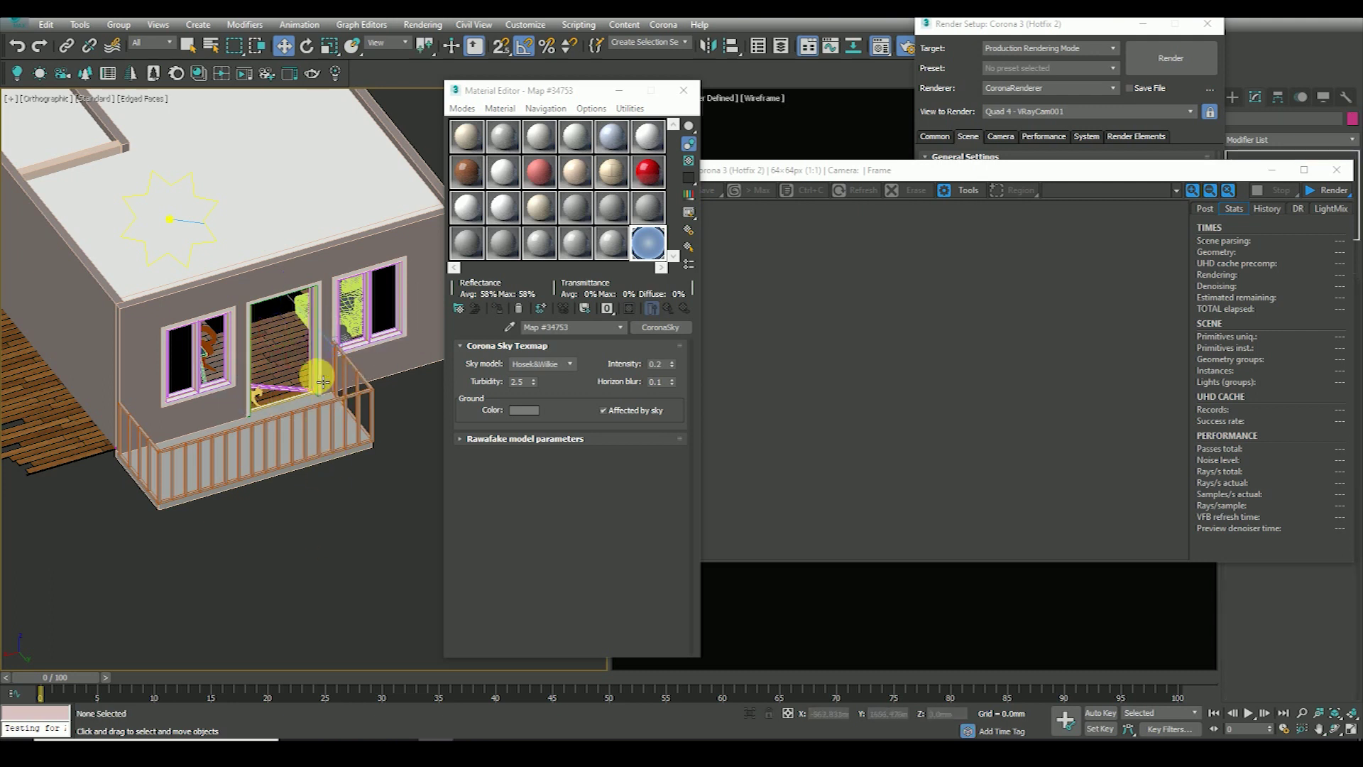
key(c)
click(423, 24)
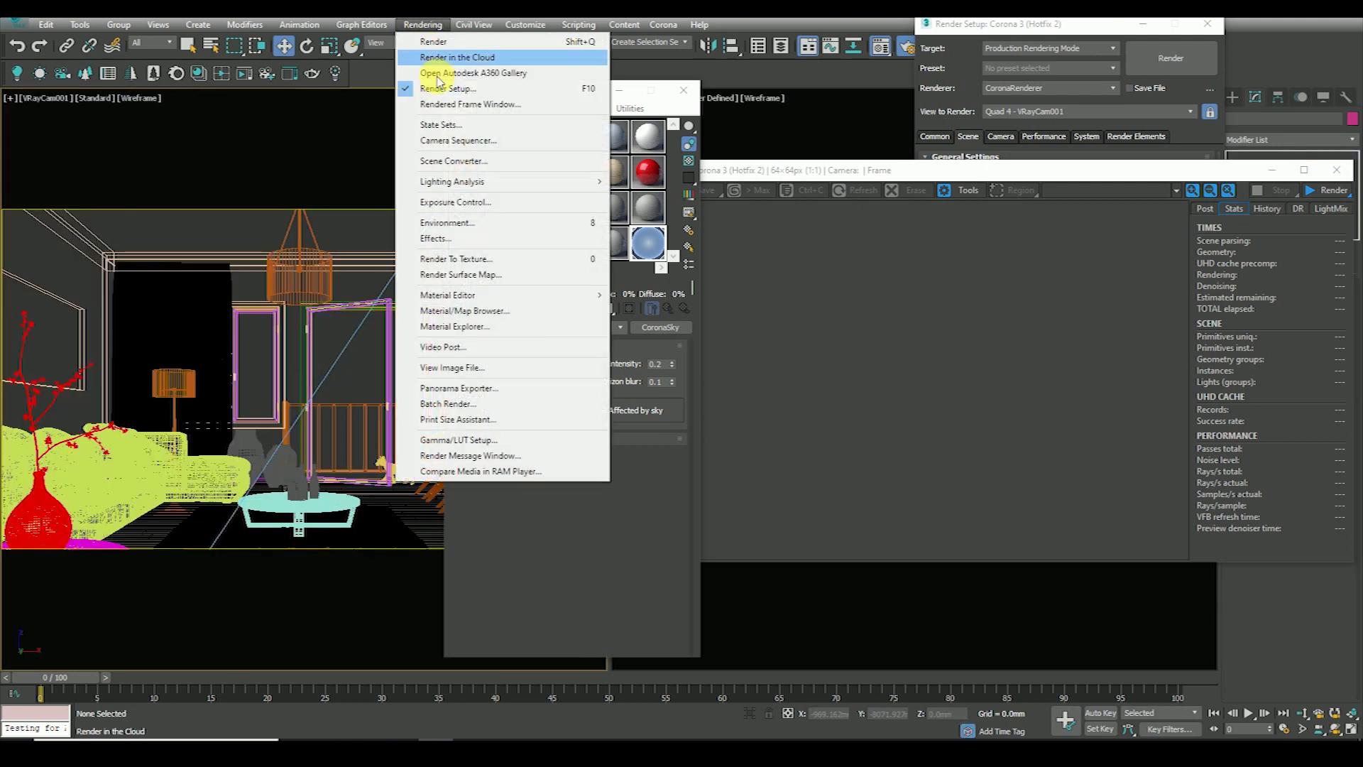
- Close the Corona frame buffer and review the Common render parameters
click(637, 99)
click(1135, 176)
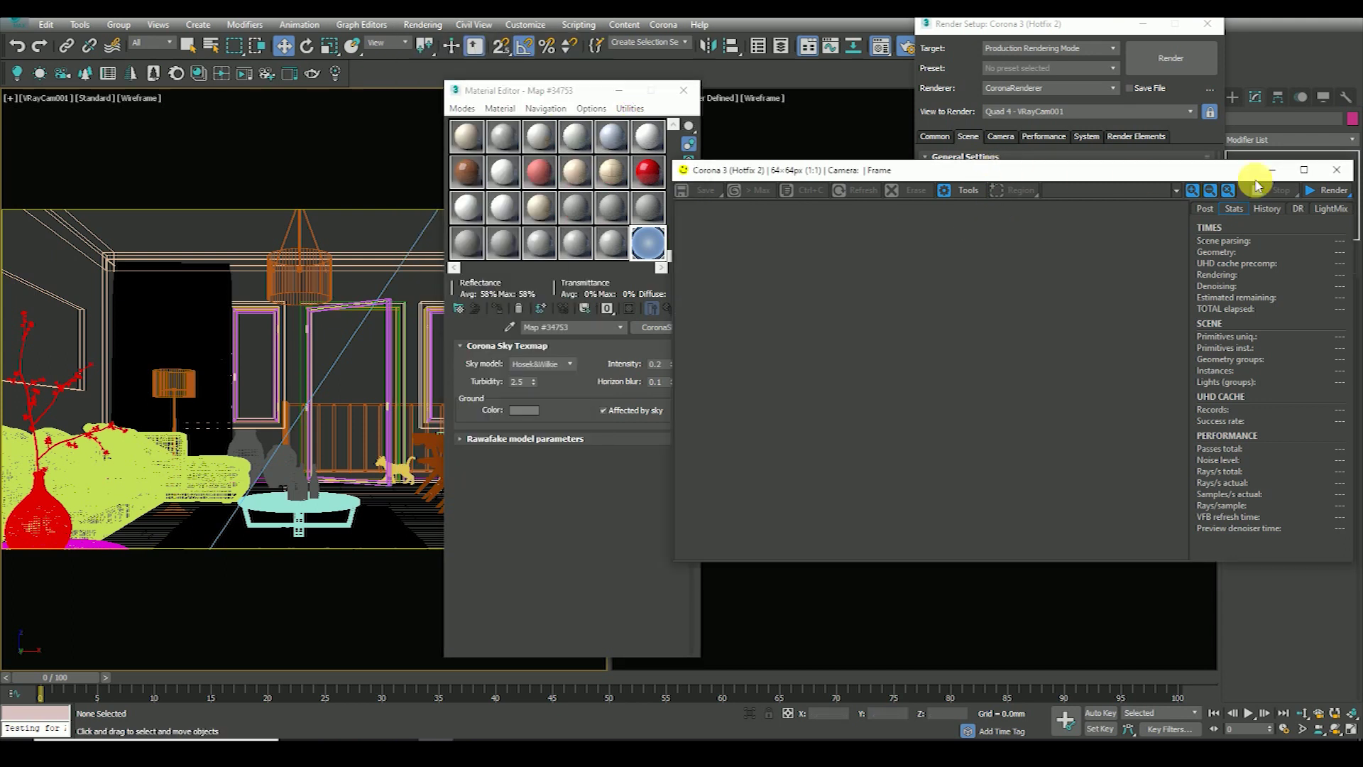
click(1335, 171)
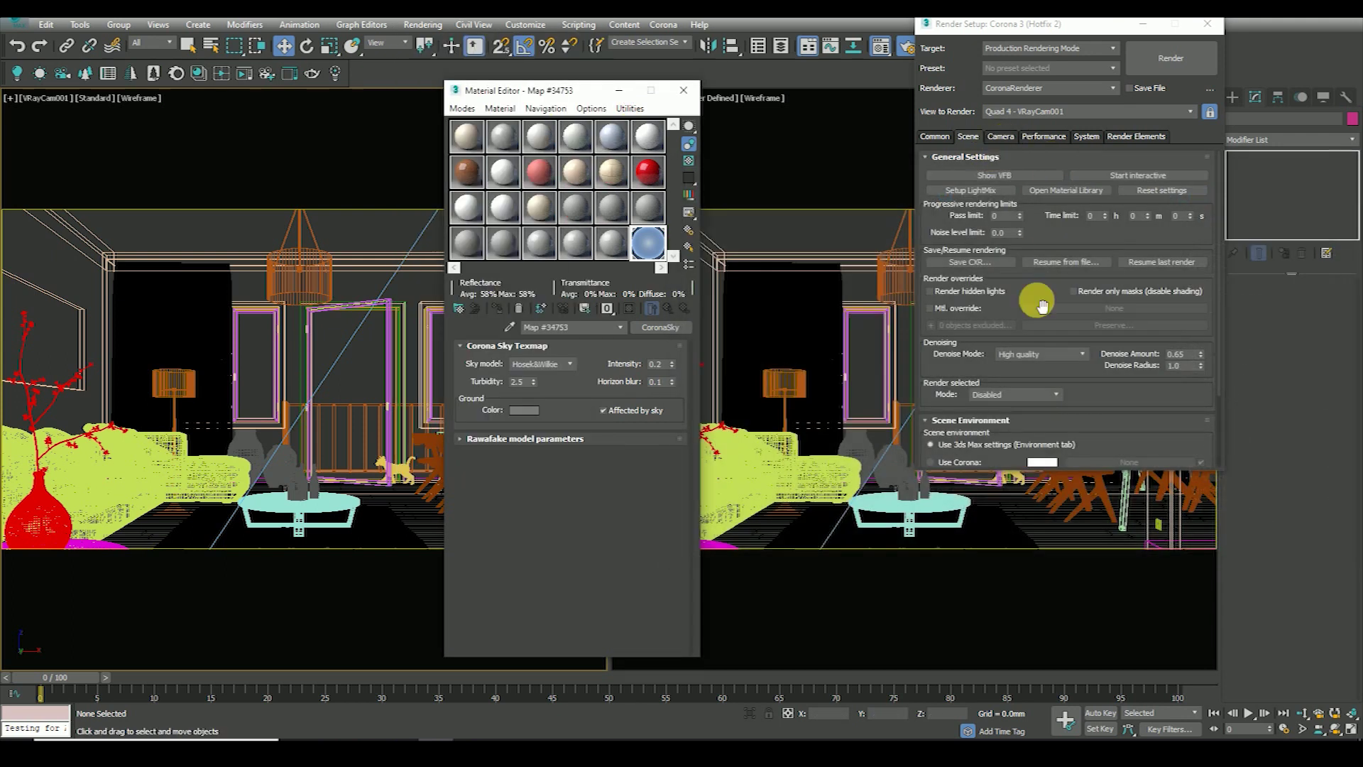
click(932, 136)
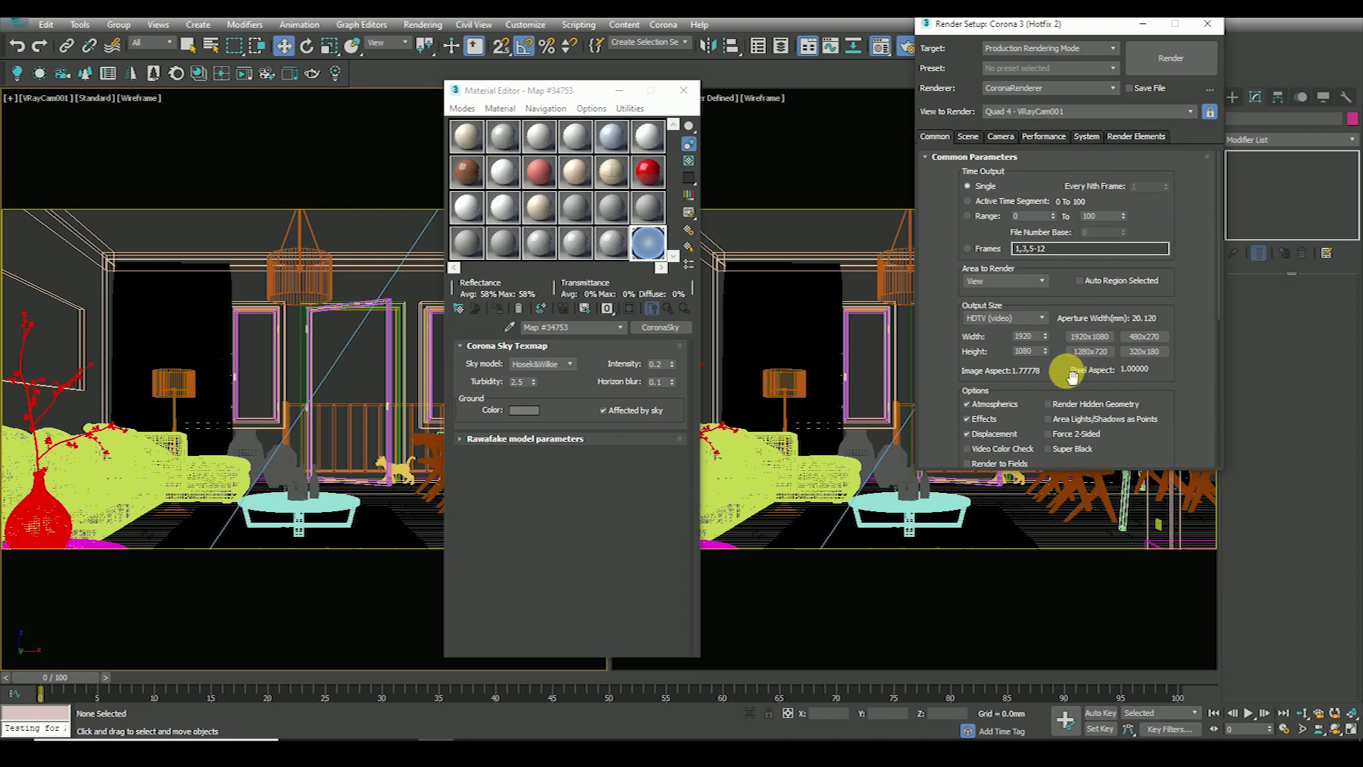
scroll(1061, 308, down, 5)
click(967, 136)
- Turn on Mtl. override under Render overrides and select an object by the window
scroll(1051, 213, down, 3)
scroll(1065, 184, down, 2)
scroll(1010, 205, up, 3)
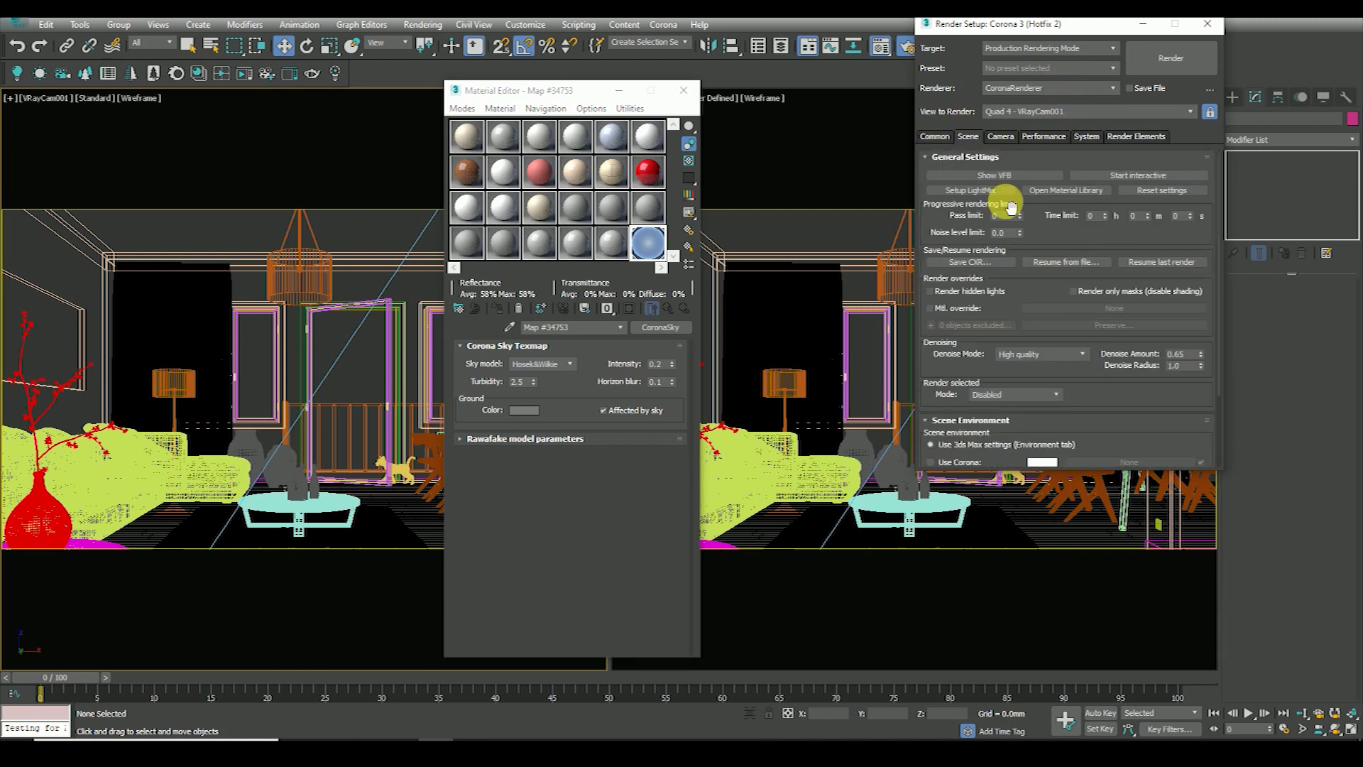
click(992, 157)
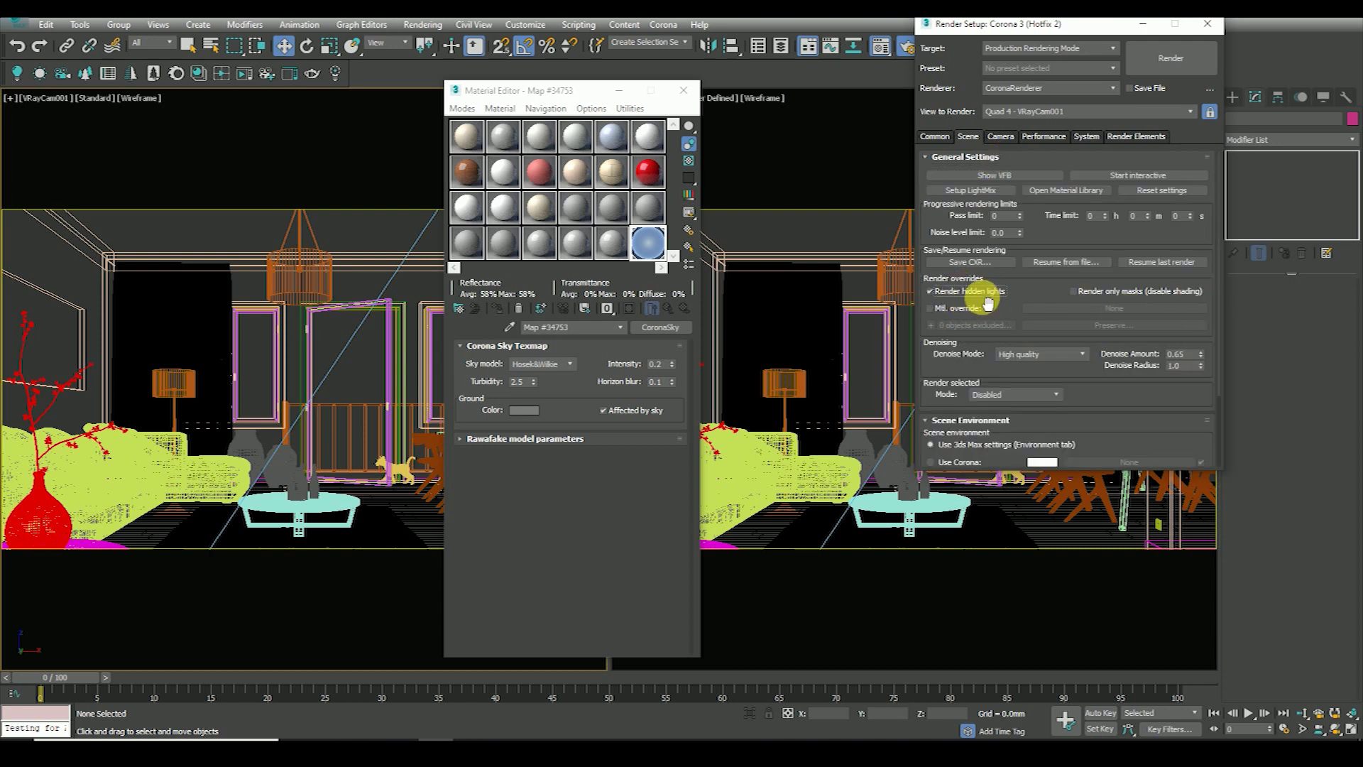
click(957, 309)
key(F3)
click(360, 399)
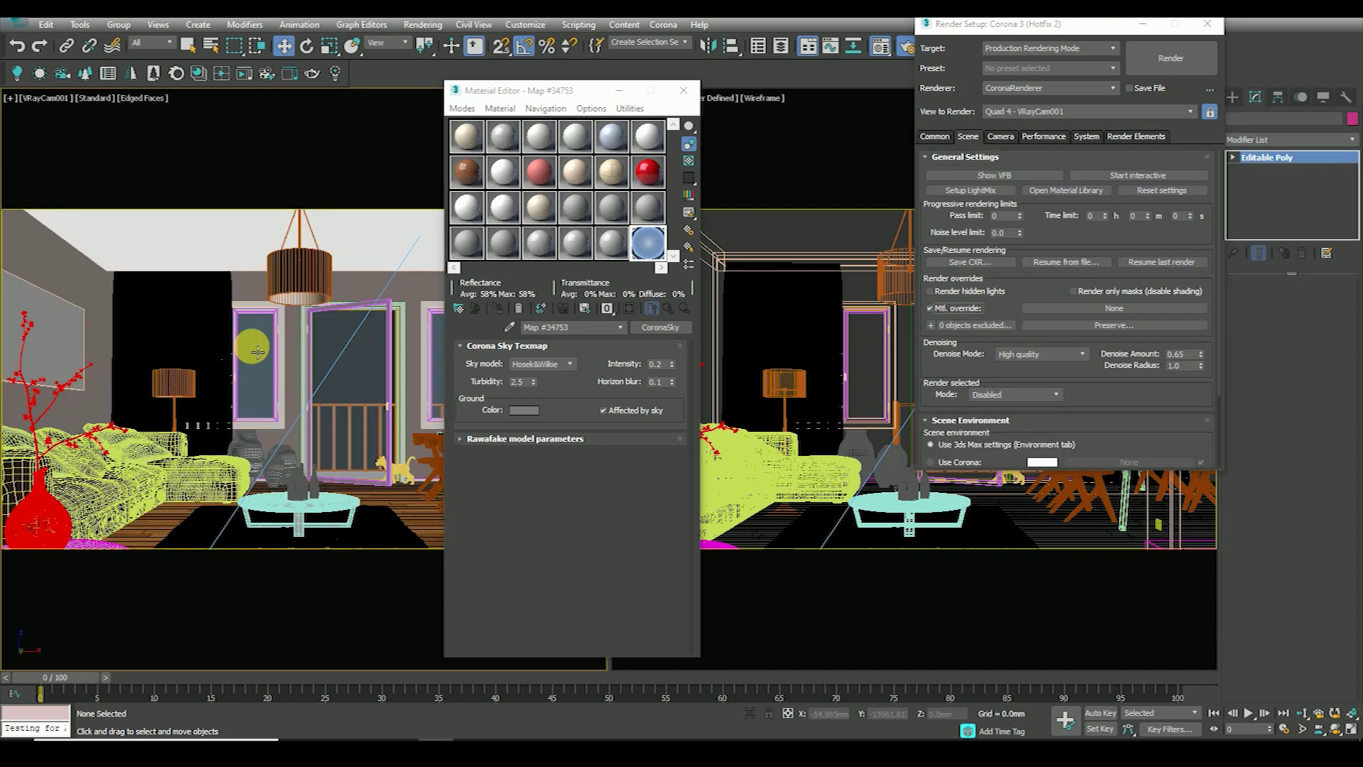
- Select the two curtains and other window objects and exclude them from the material override
click(379, 370)
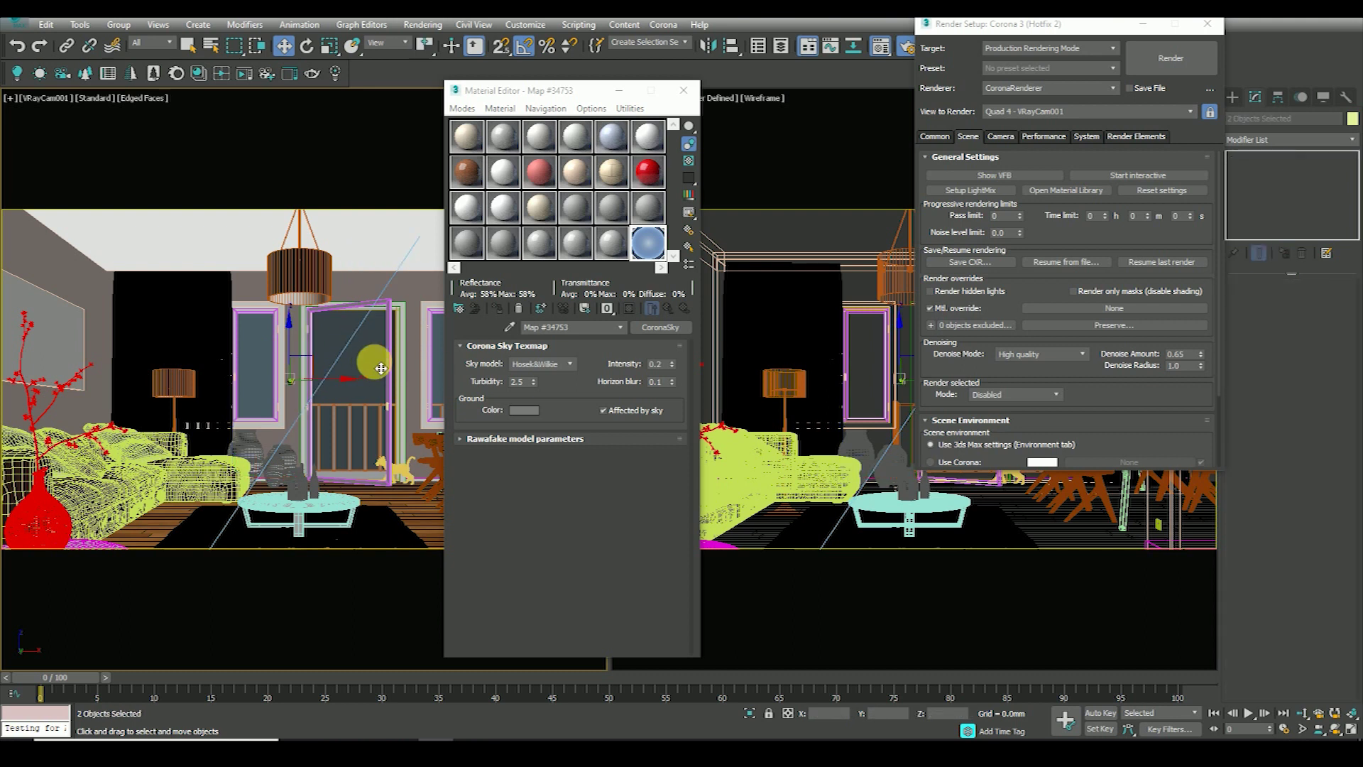
key(F3)
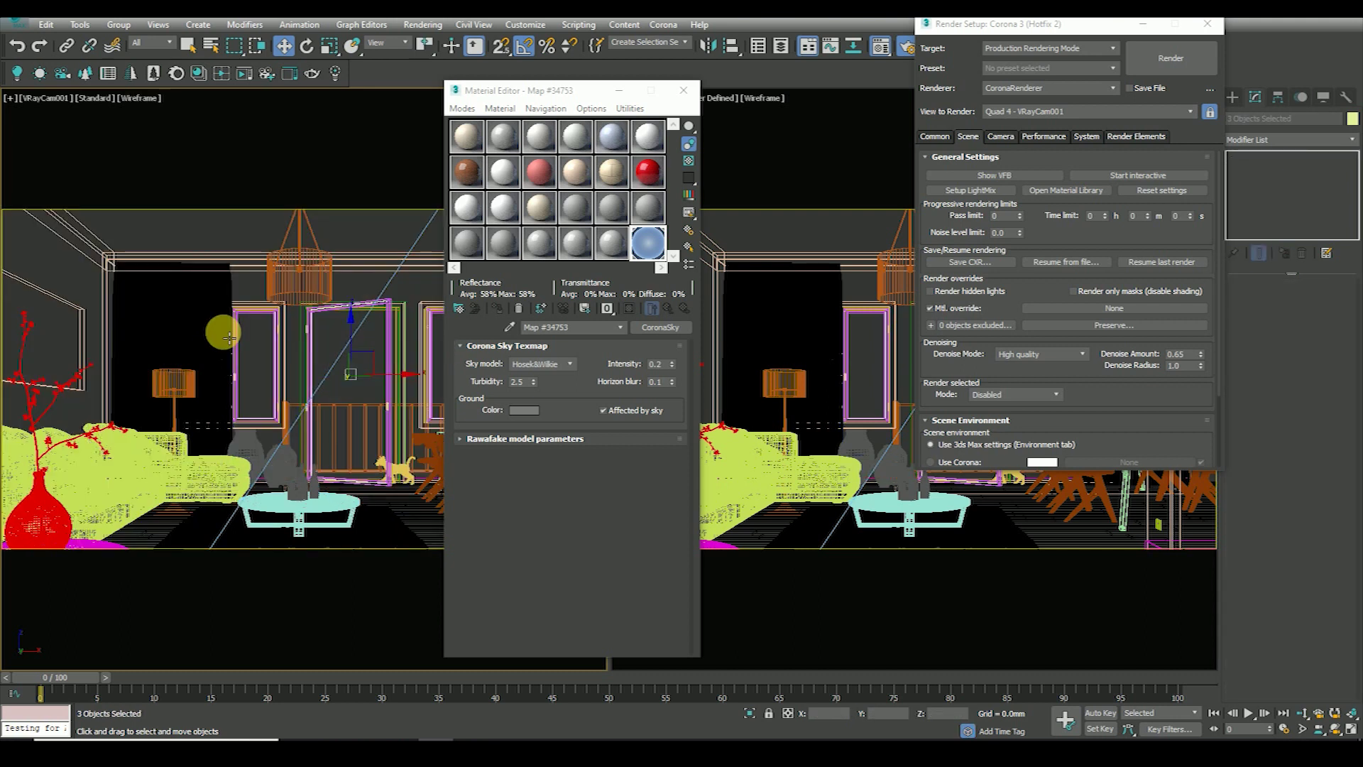
ctrl+click(220, 329)
mouse_move(537, 95)
mouse_down()
mouse_move(67, 131)
mouse_move(432, 102)
mouse_up()
ctrl+click(449, 327)
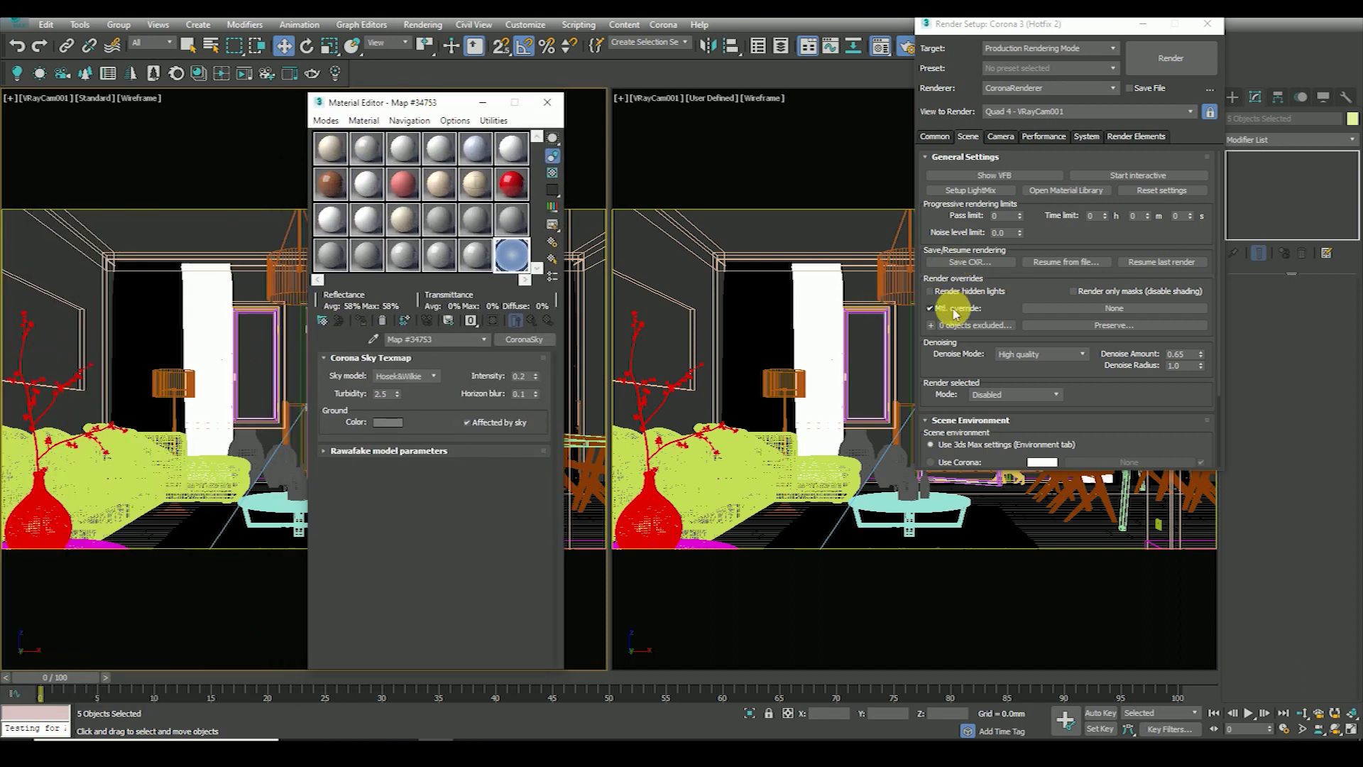
click(935, 327)
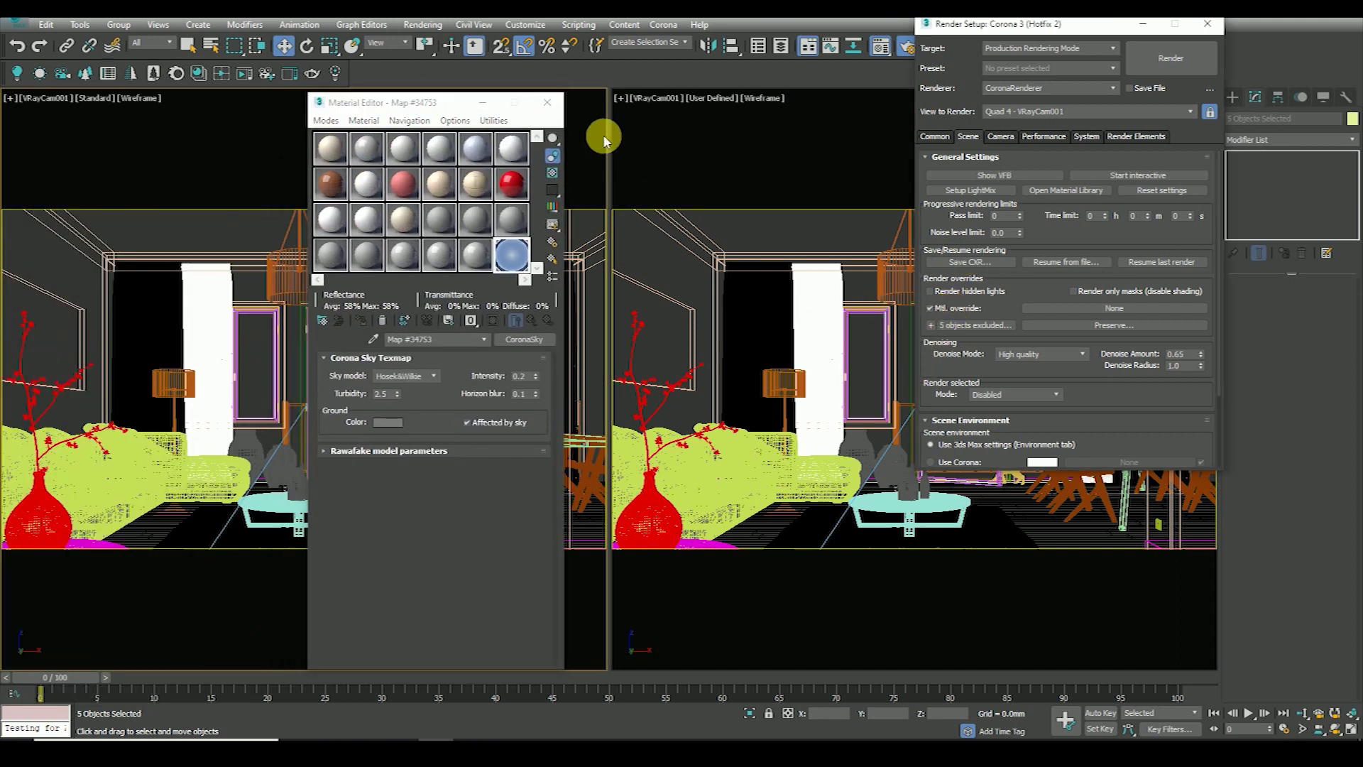
click(547, 102)
click(426, 285)
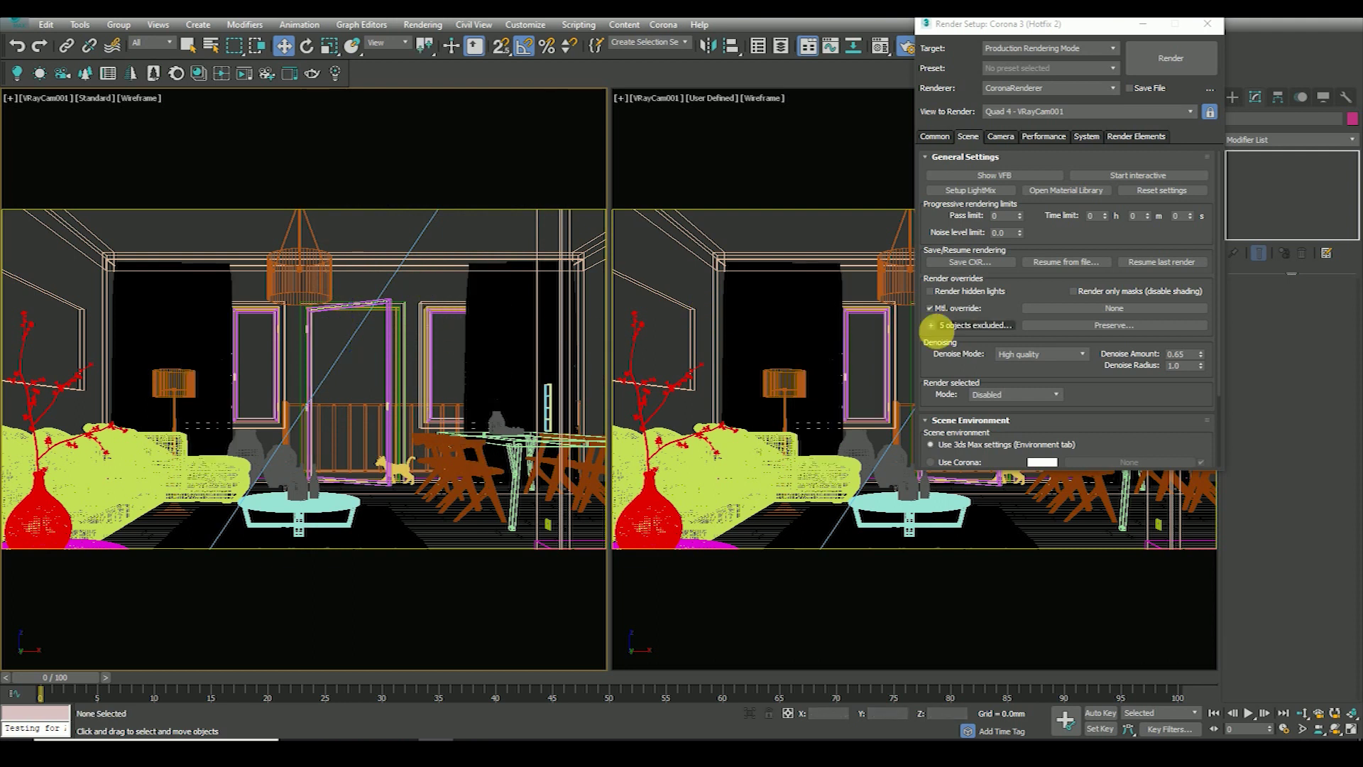
- Create a new CoronaMtl, 18 - Default, and instance it into the Mtl. override slot
key(m)
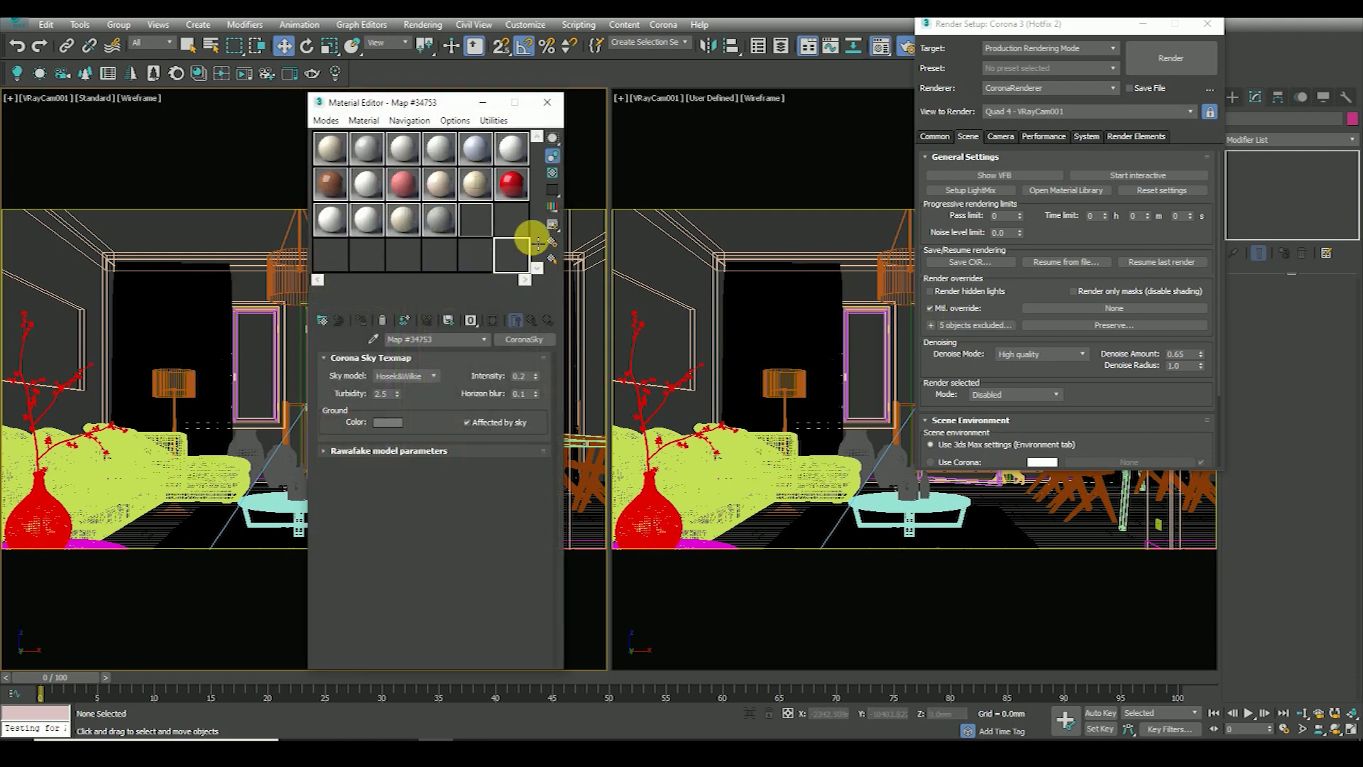
click(511, 226)
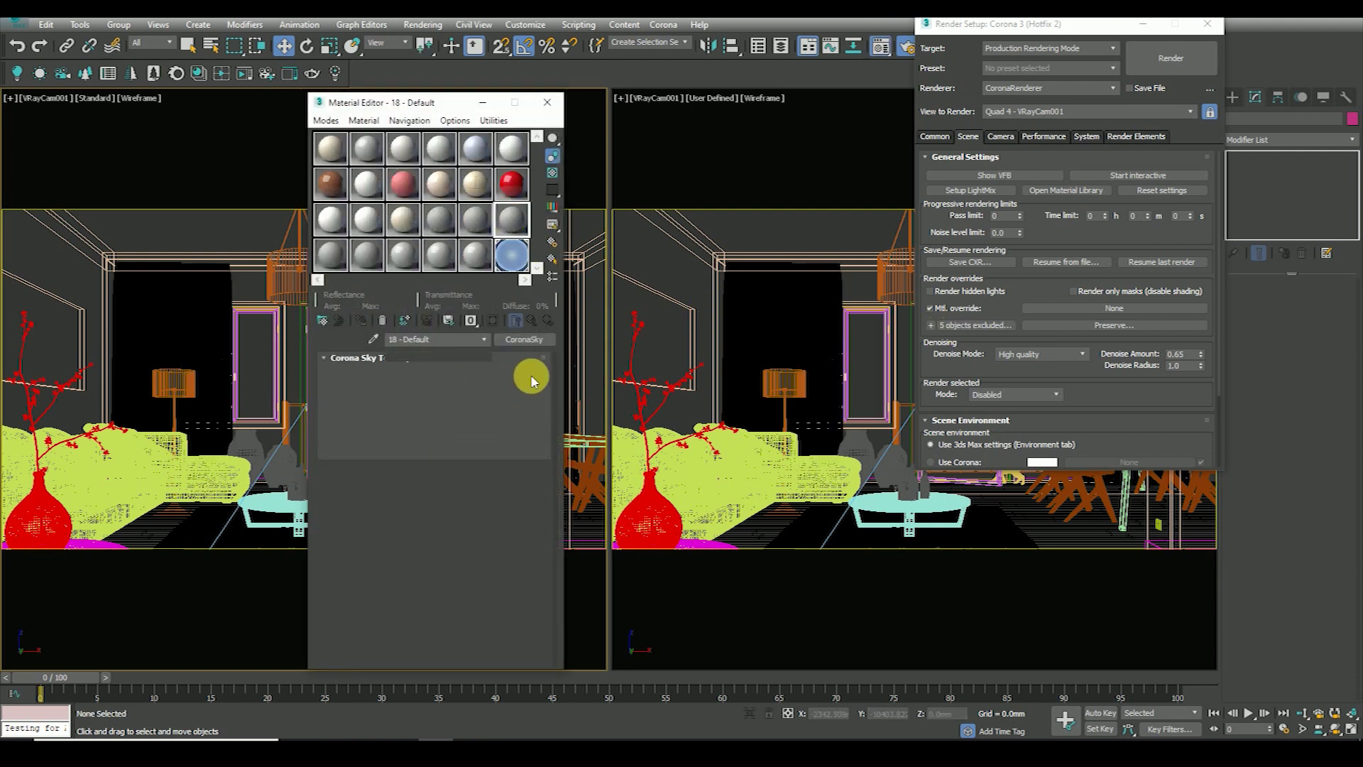
click(524, 340)
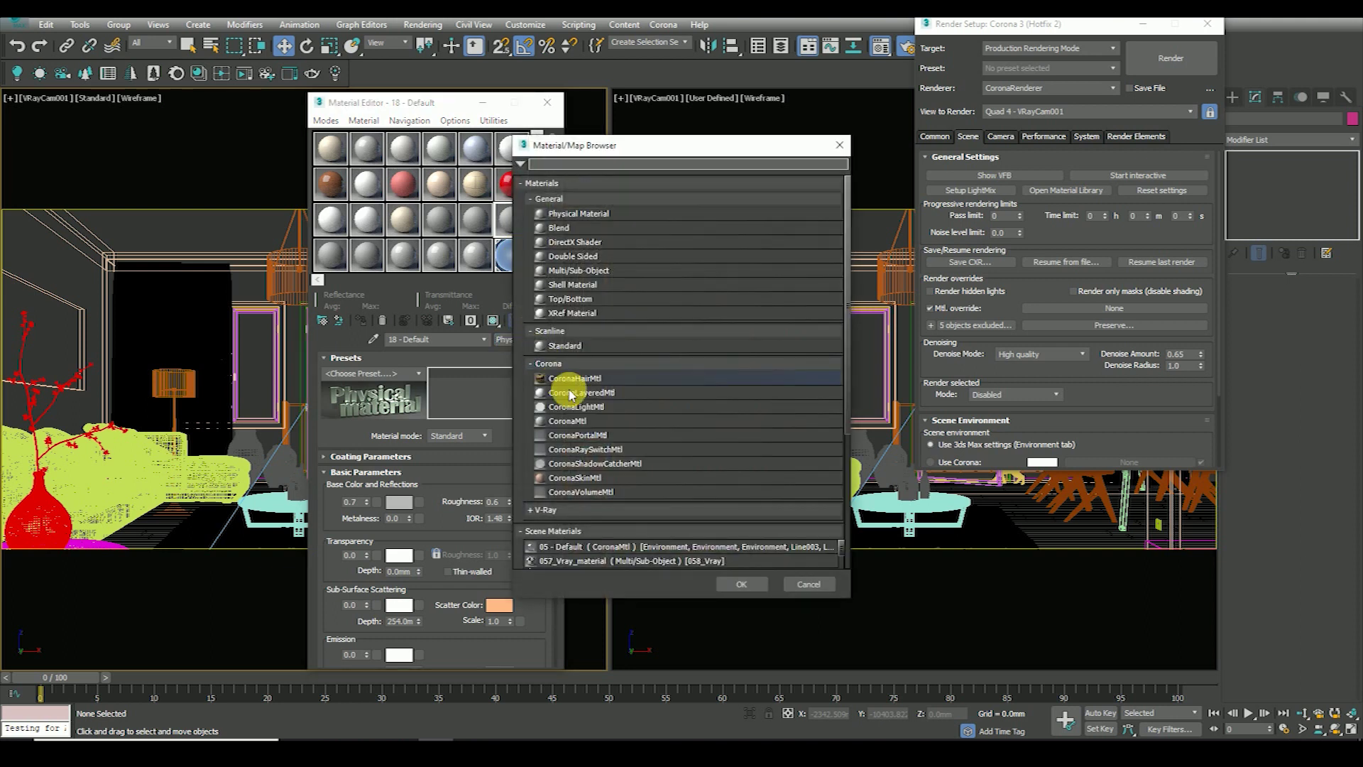
double_click(577, 421)
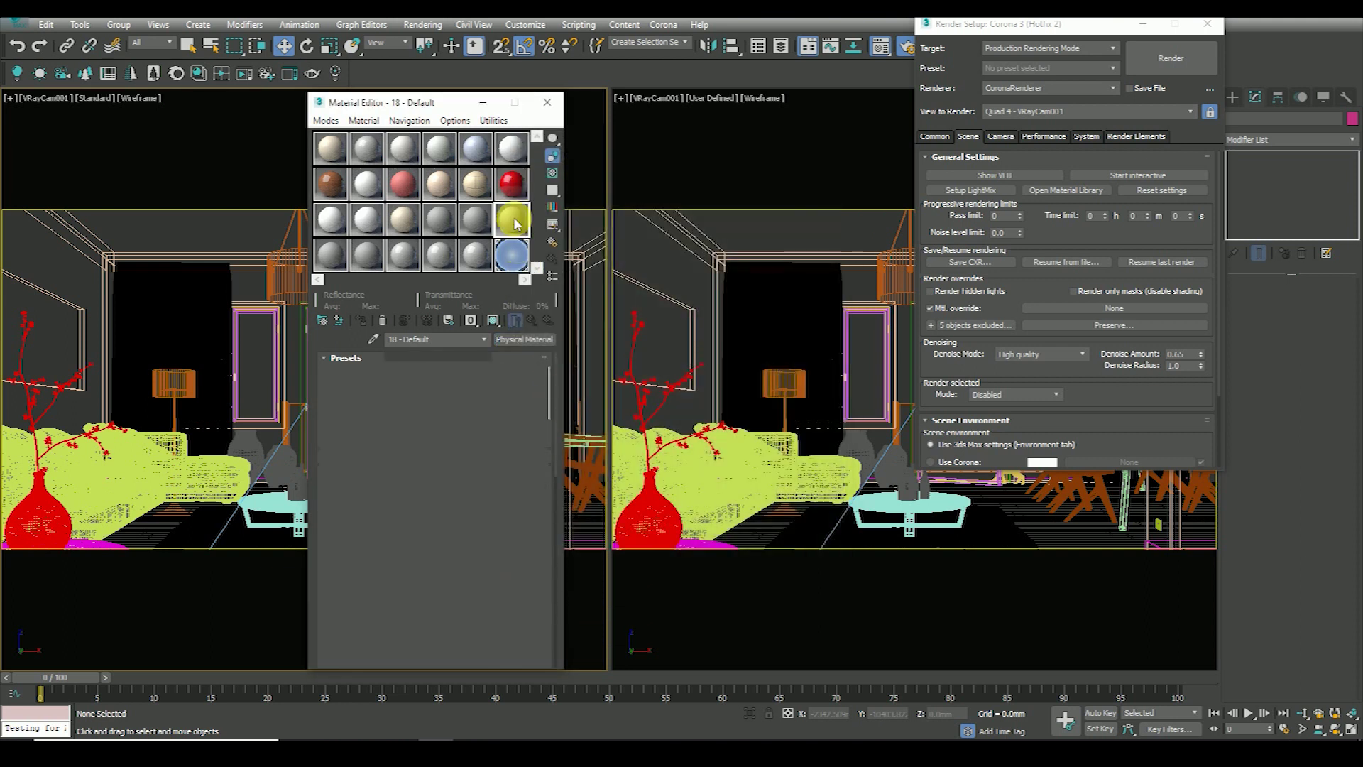
drag(508, 221, 1126, 307)
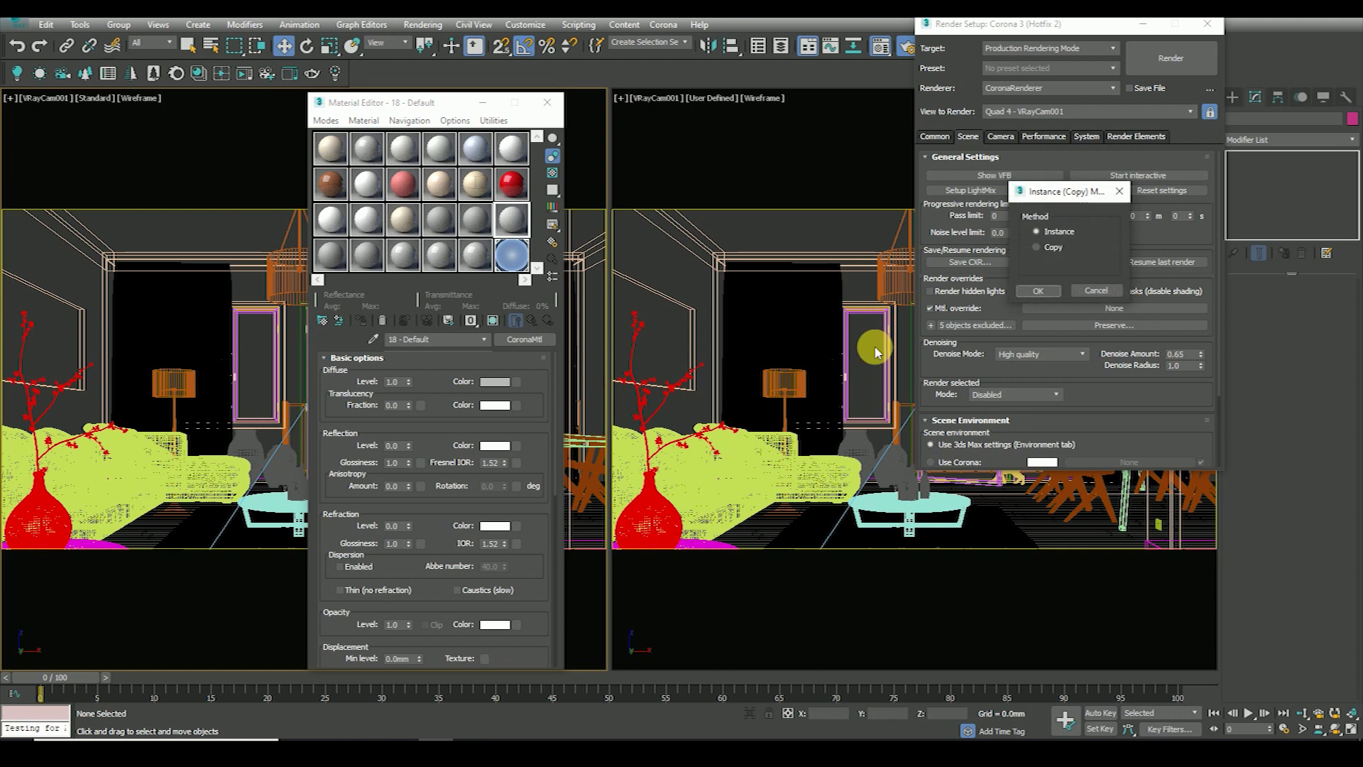
click(1041, 295)
click(547, 102)
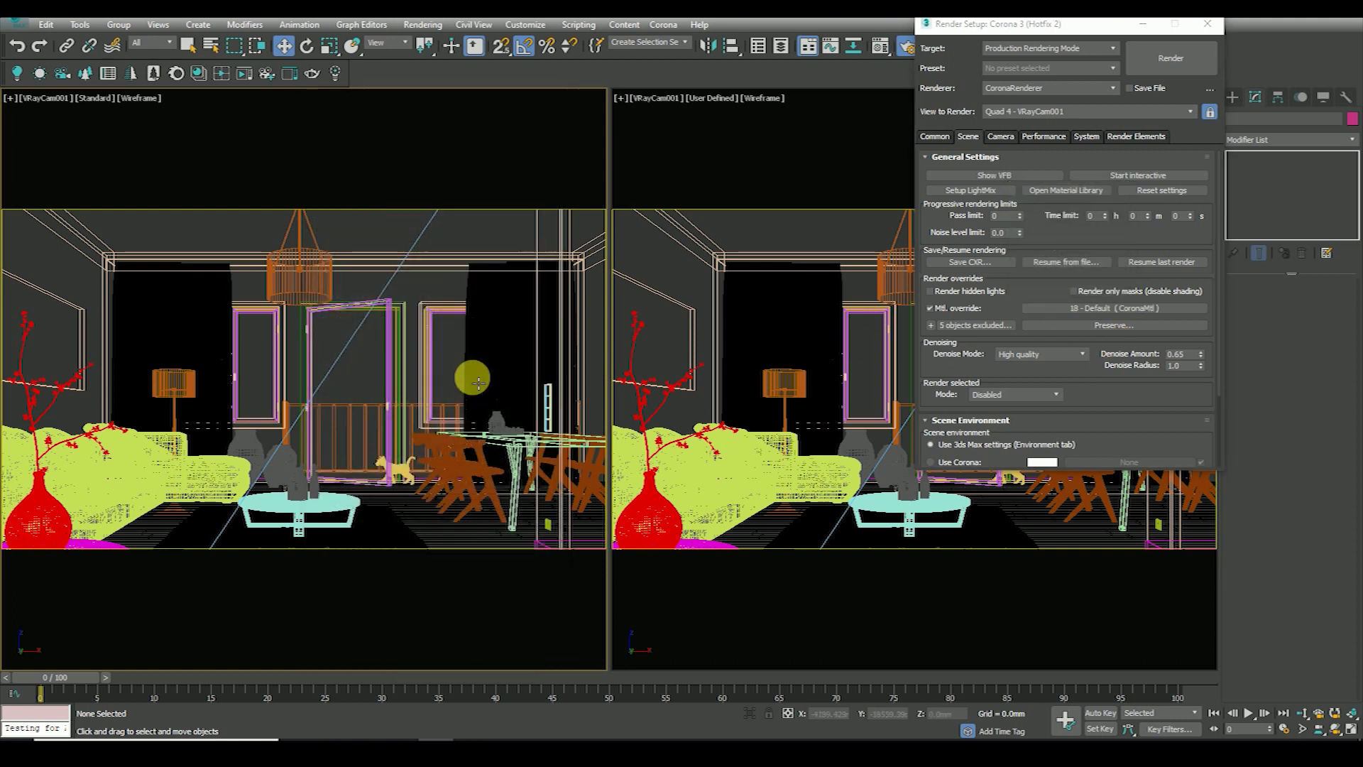
- Switch the viewport to Top, lock View to Render, and start a Corona test render
key(t)
click(1049, 113)
click(1075, 139)
click(1210, 114)
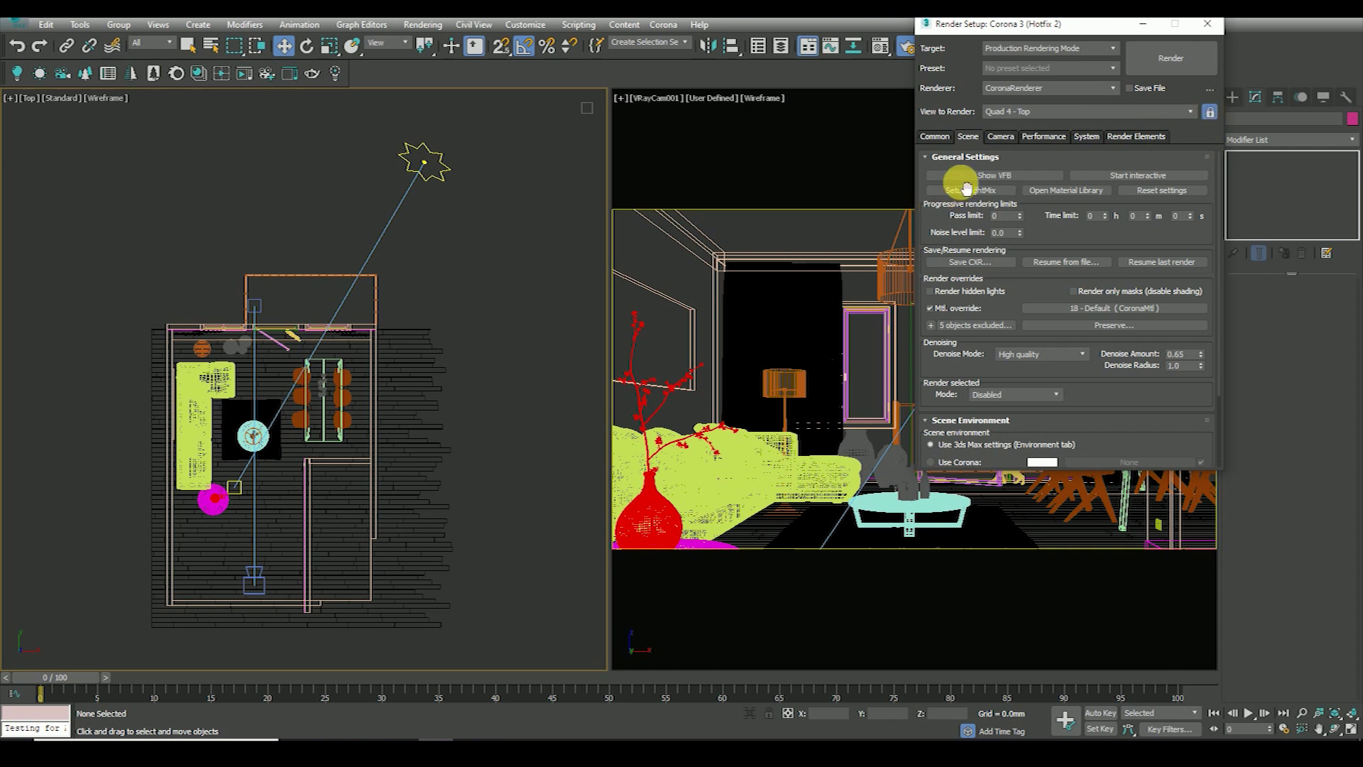
click(939, 176)
drag(1118, 172, 1055, 167)
click(1141, 203)
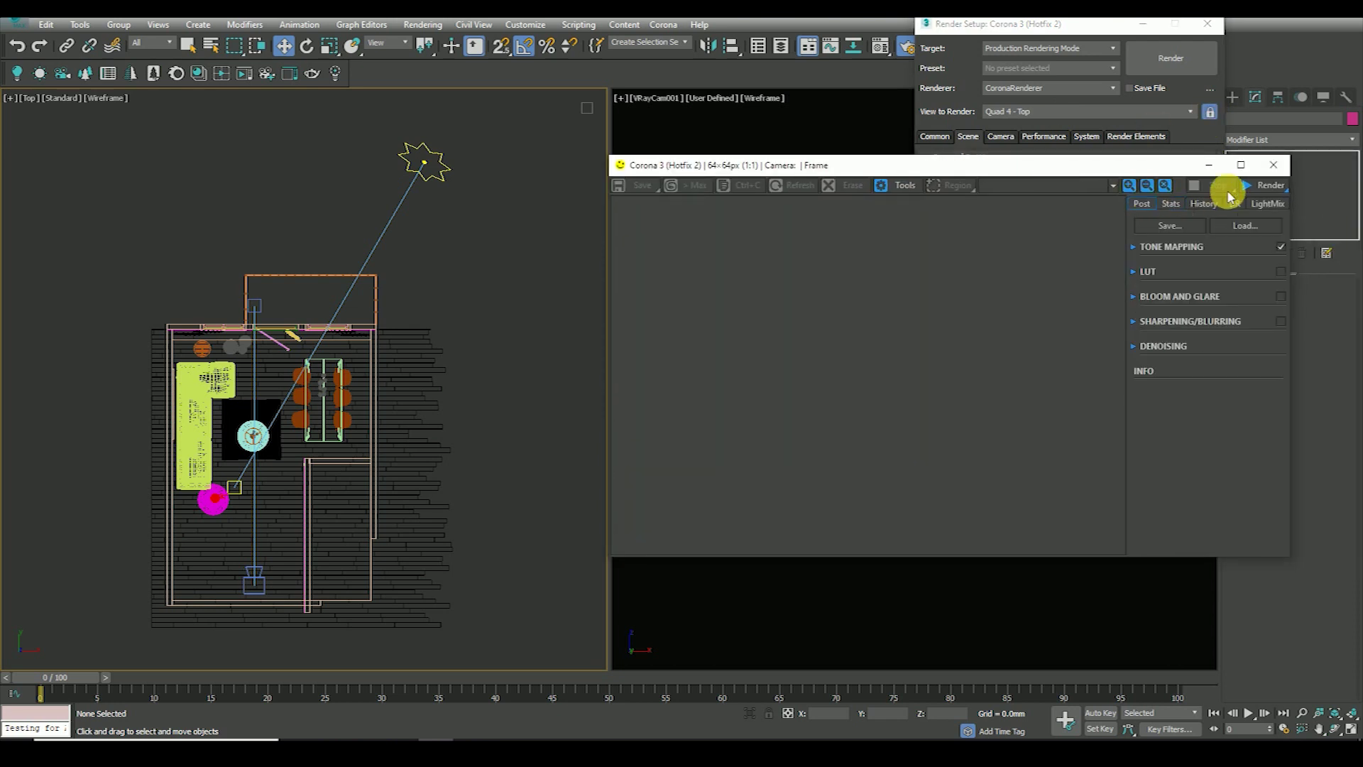
click(1277, 191)
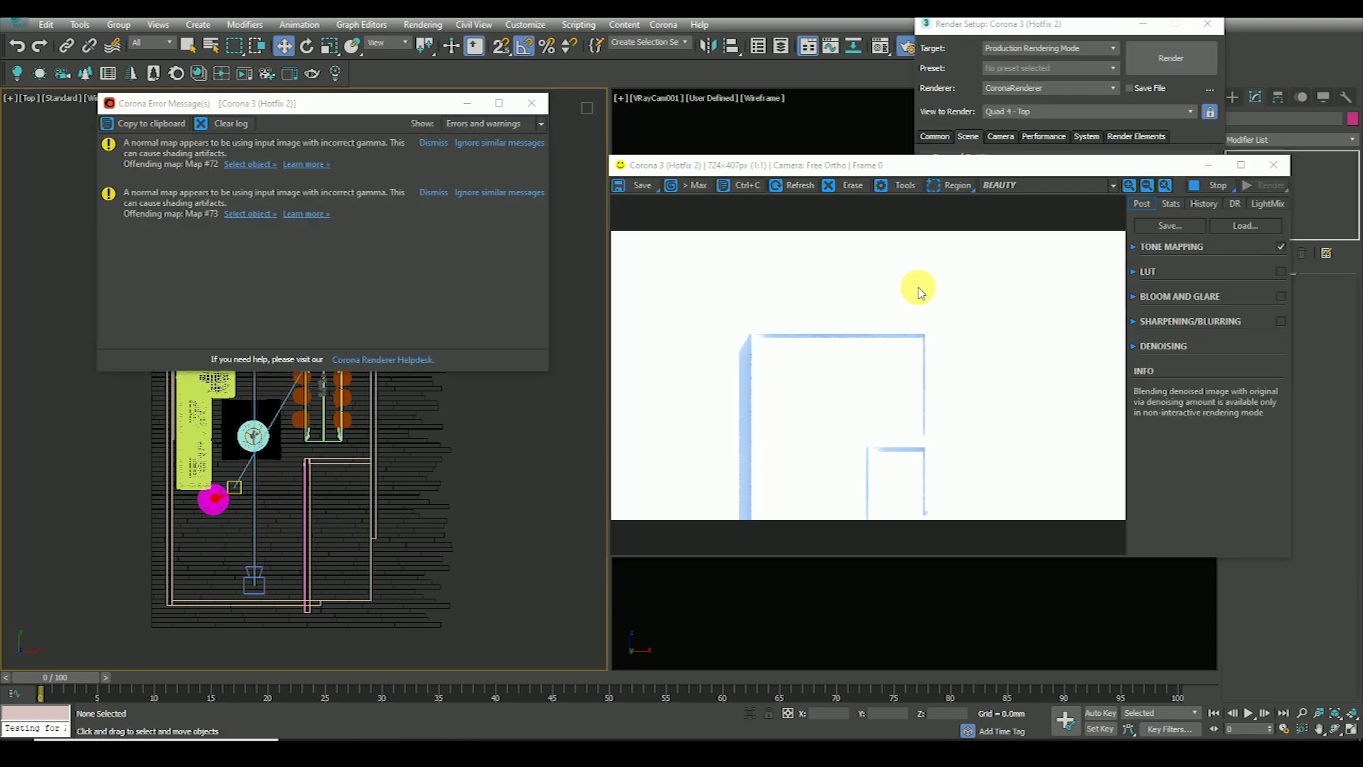
- Dismiss the gamma warnings and set View to Render to Quad 4 - VRayCam001
click(508, 147)
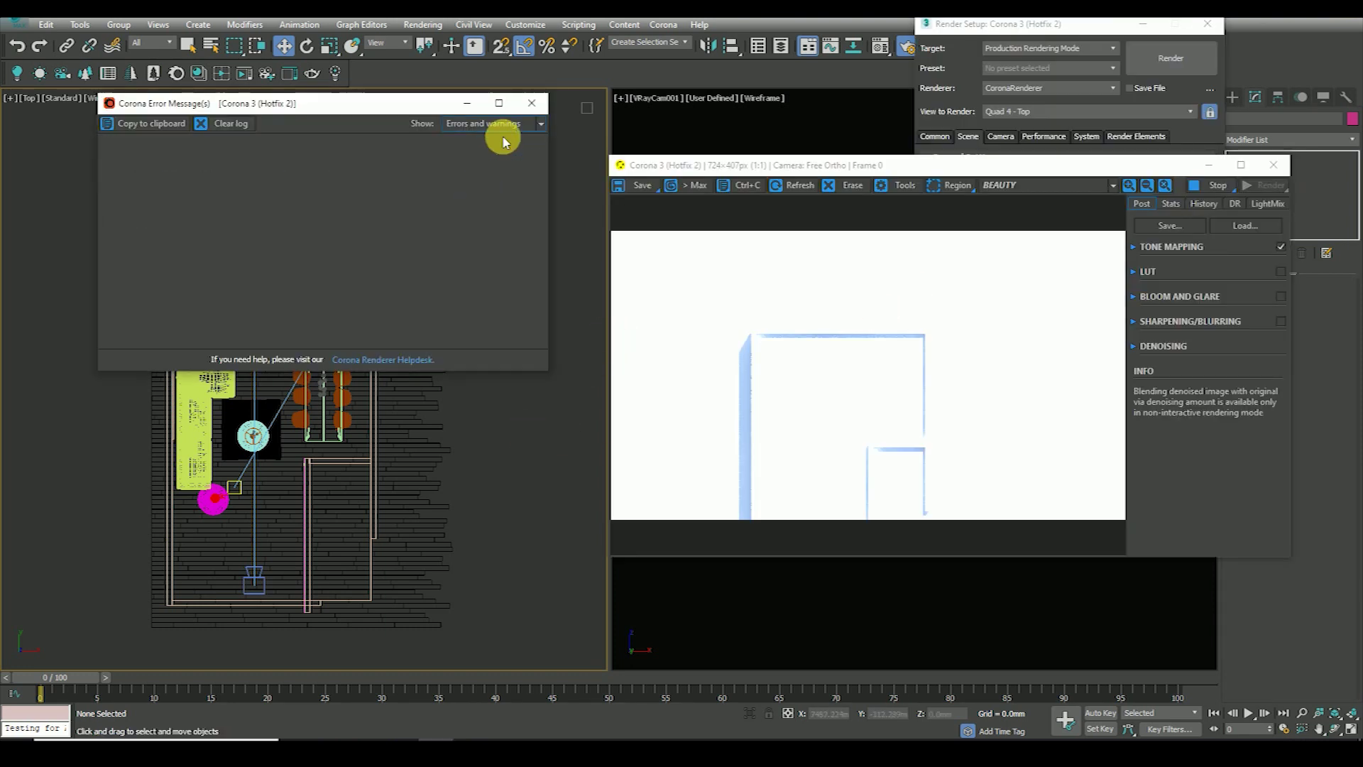
click(532, 103)
click(1017, 168)
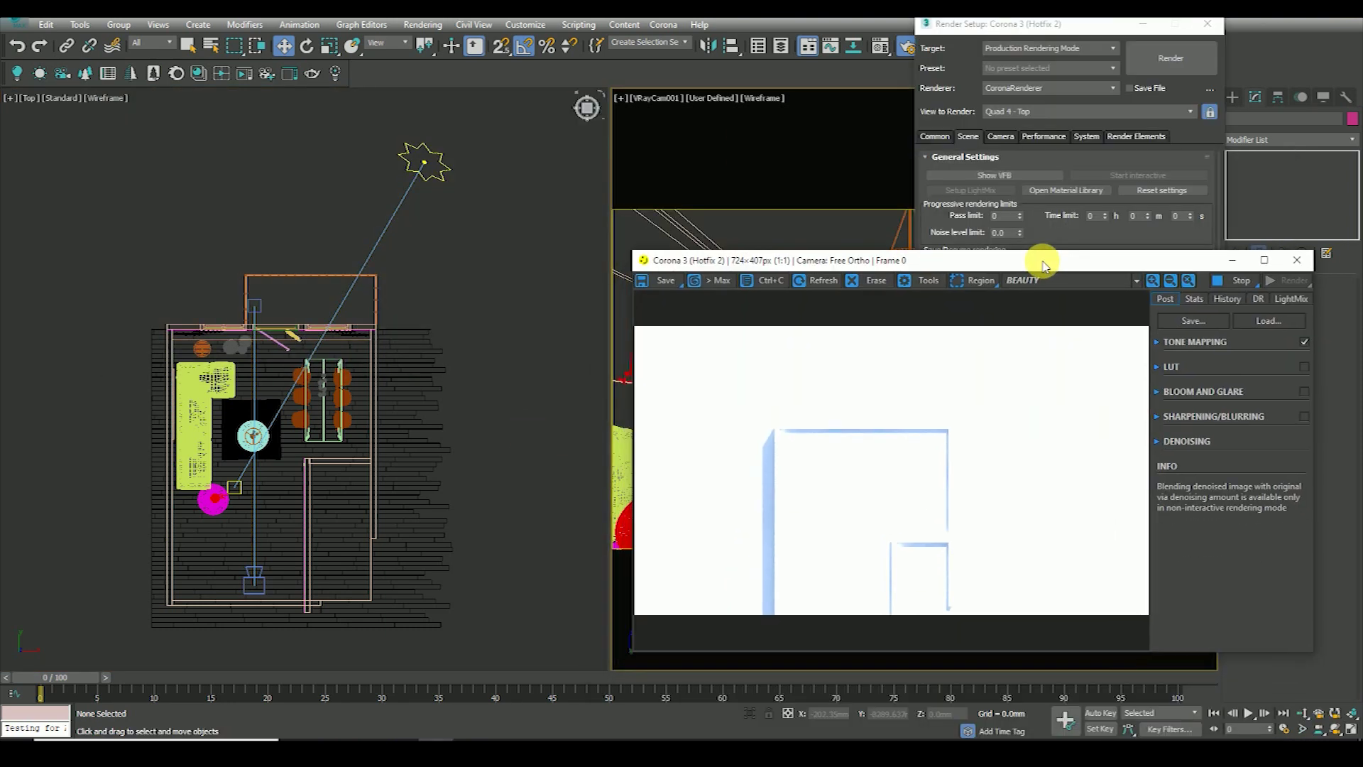
drag(1017, 168, 1059, 233)
click(1101, 112)
click(1157, 137)
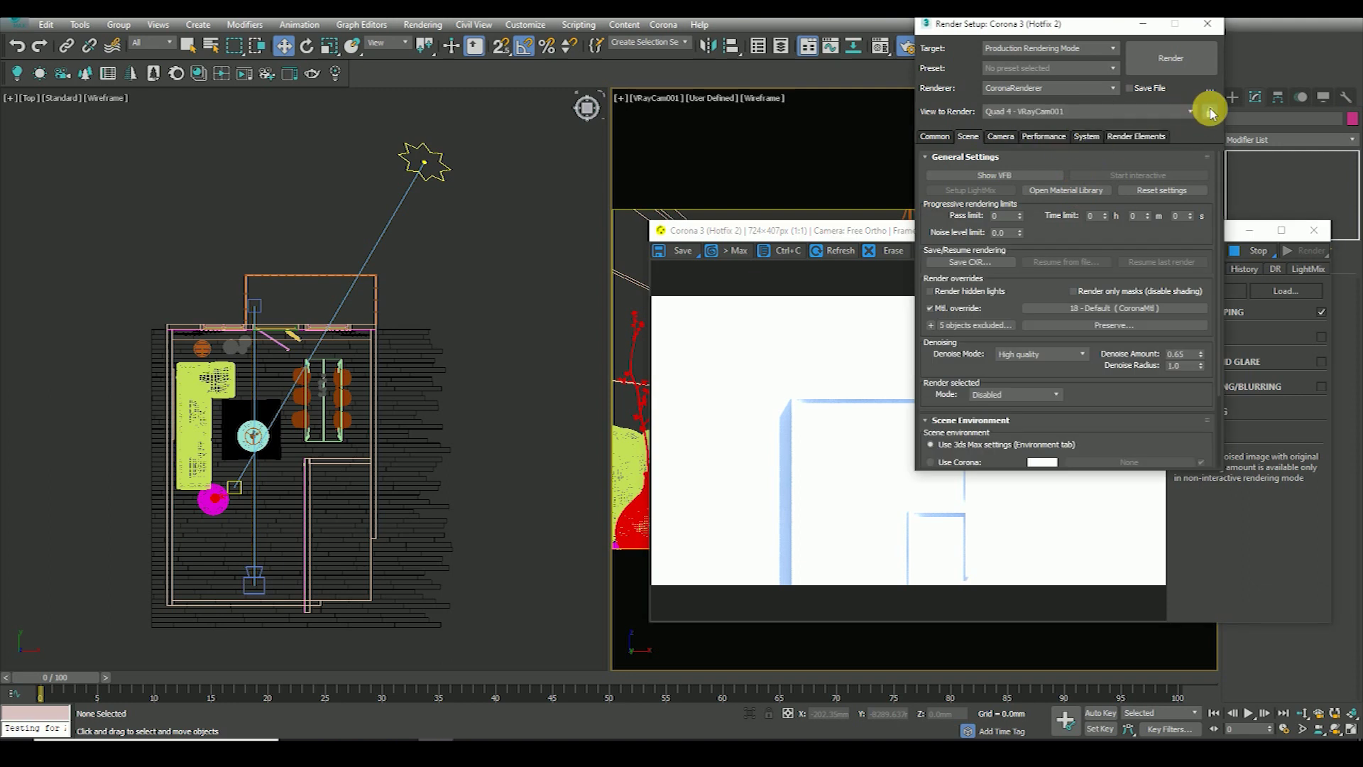
drag(854, 238, 761, 225)
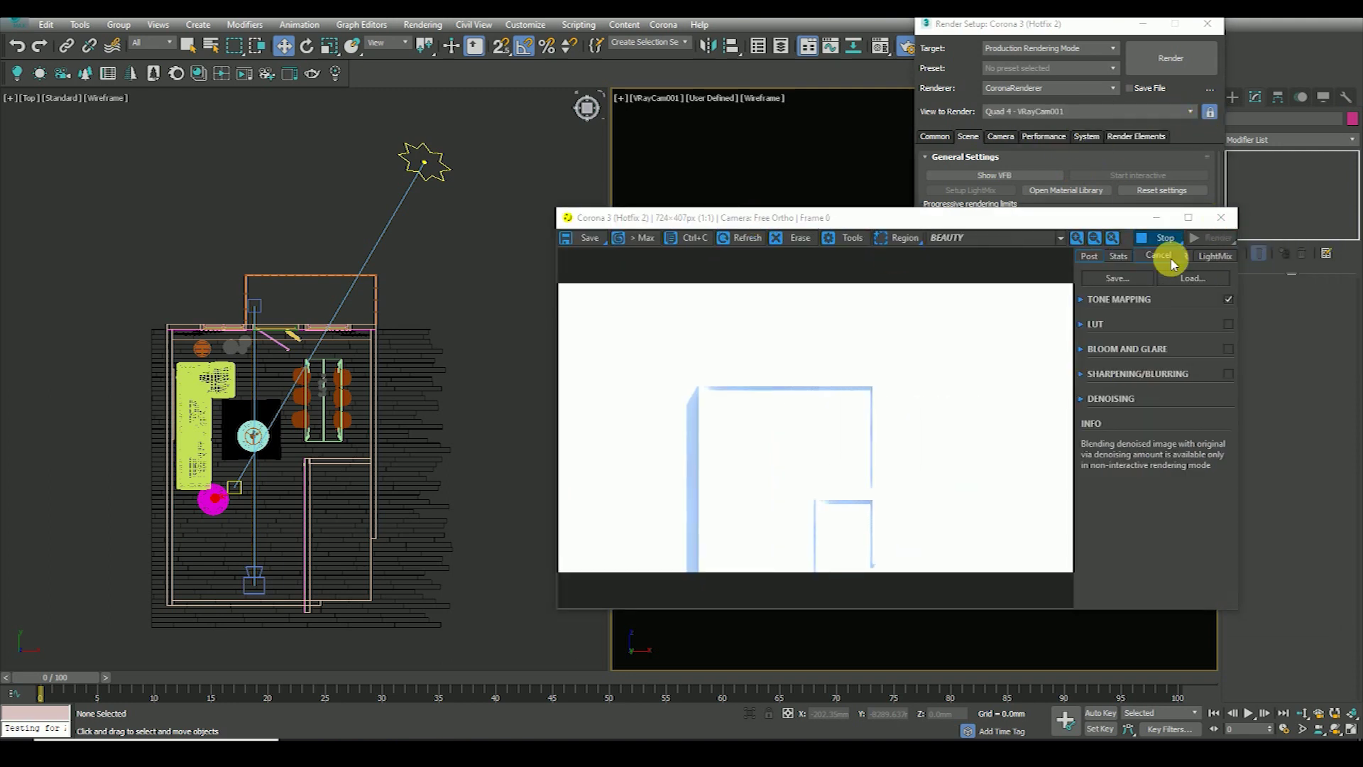
- Stop the 1920×1080 VRayCam001 render and switch to a 960×540 interactive render
click(1213, 238)
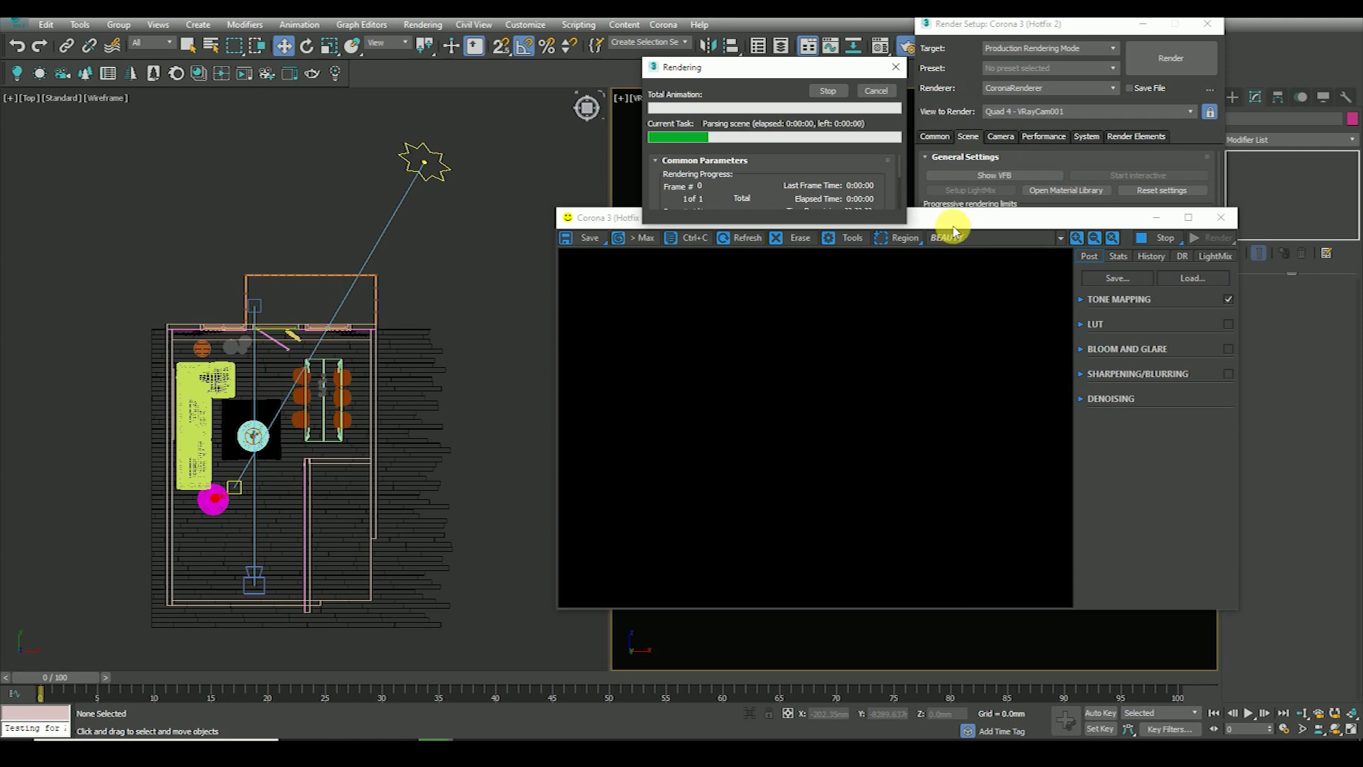
drag(953, 220, 972, 234)
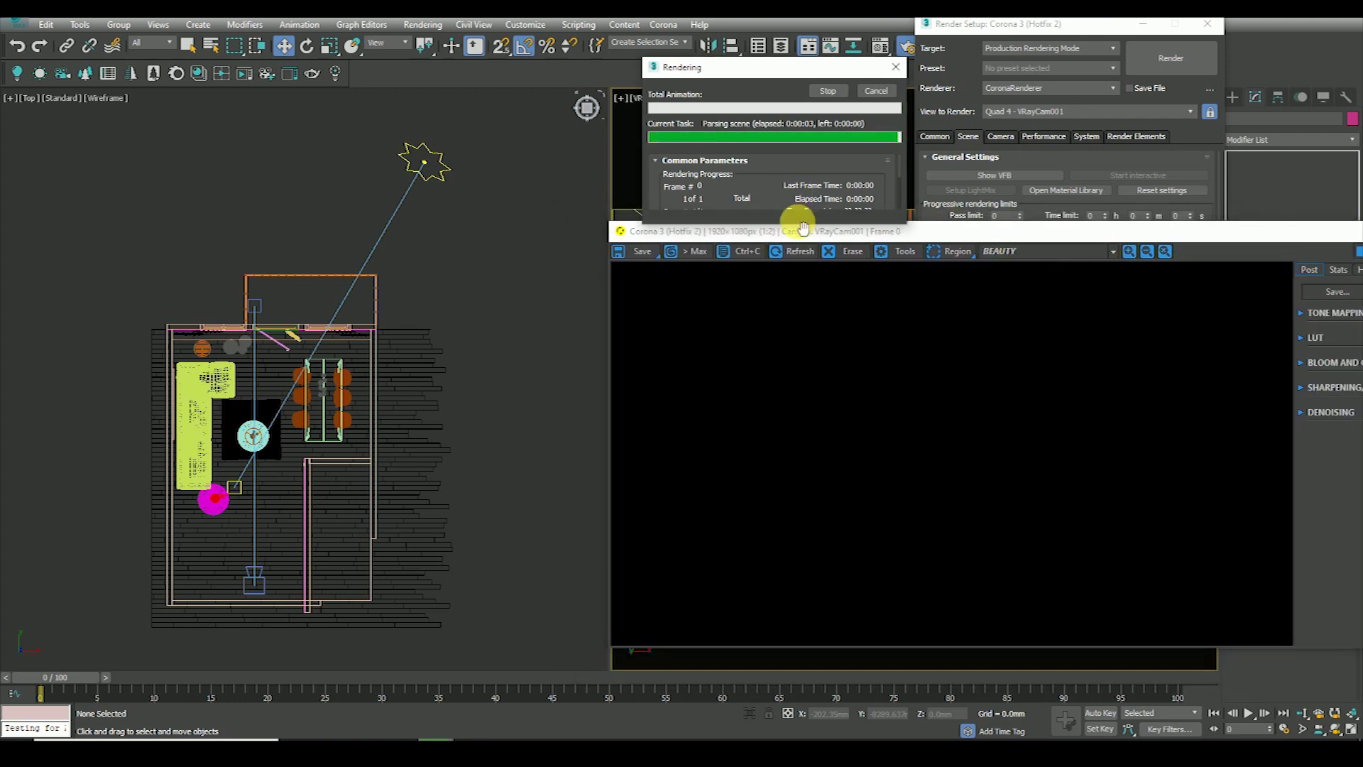
click(796, 232)
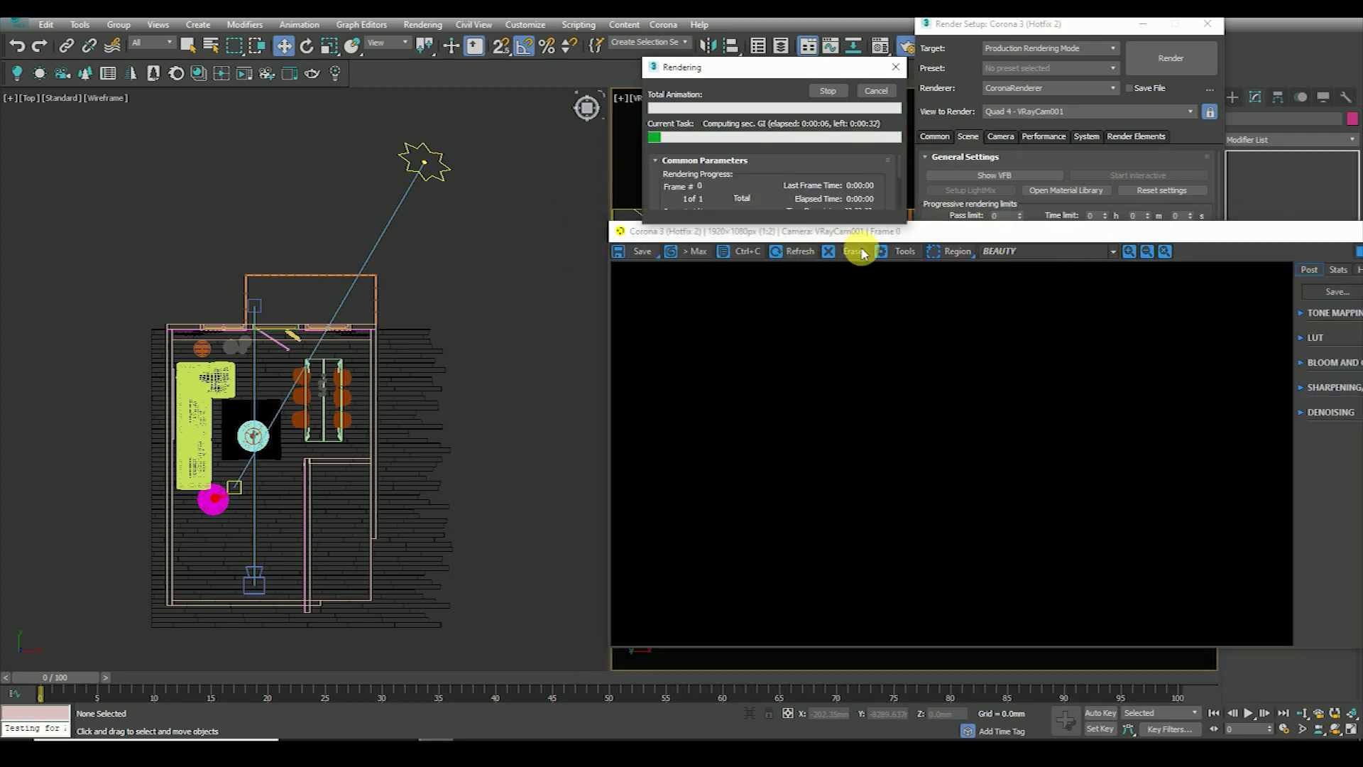
drag(862, 234, 814, 218)
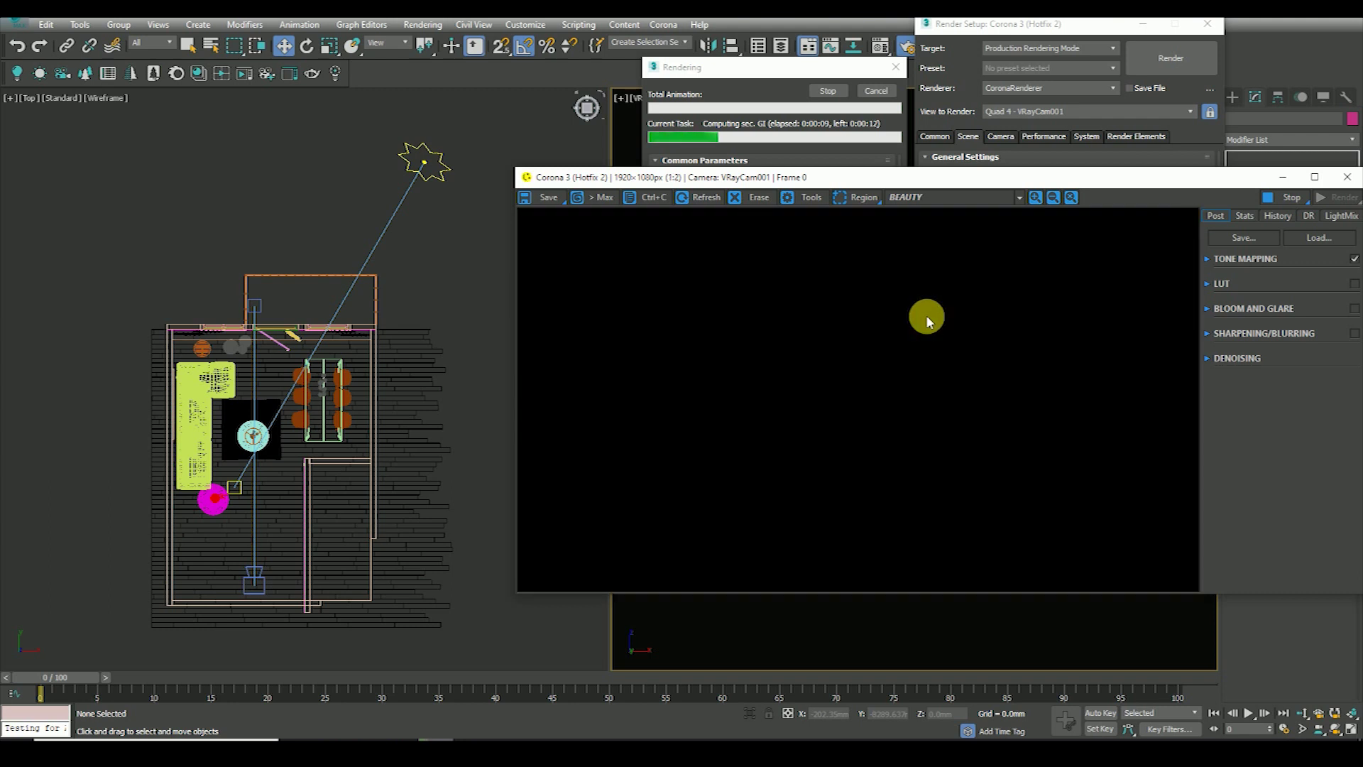
mouse_move(964, 178)
mouse_down()
mouse_move(877, 228)
mouse_move(885, 238)
mouse_up()
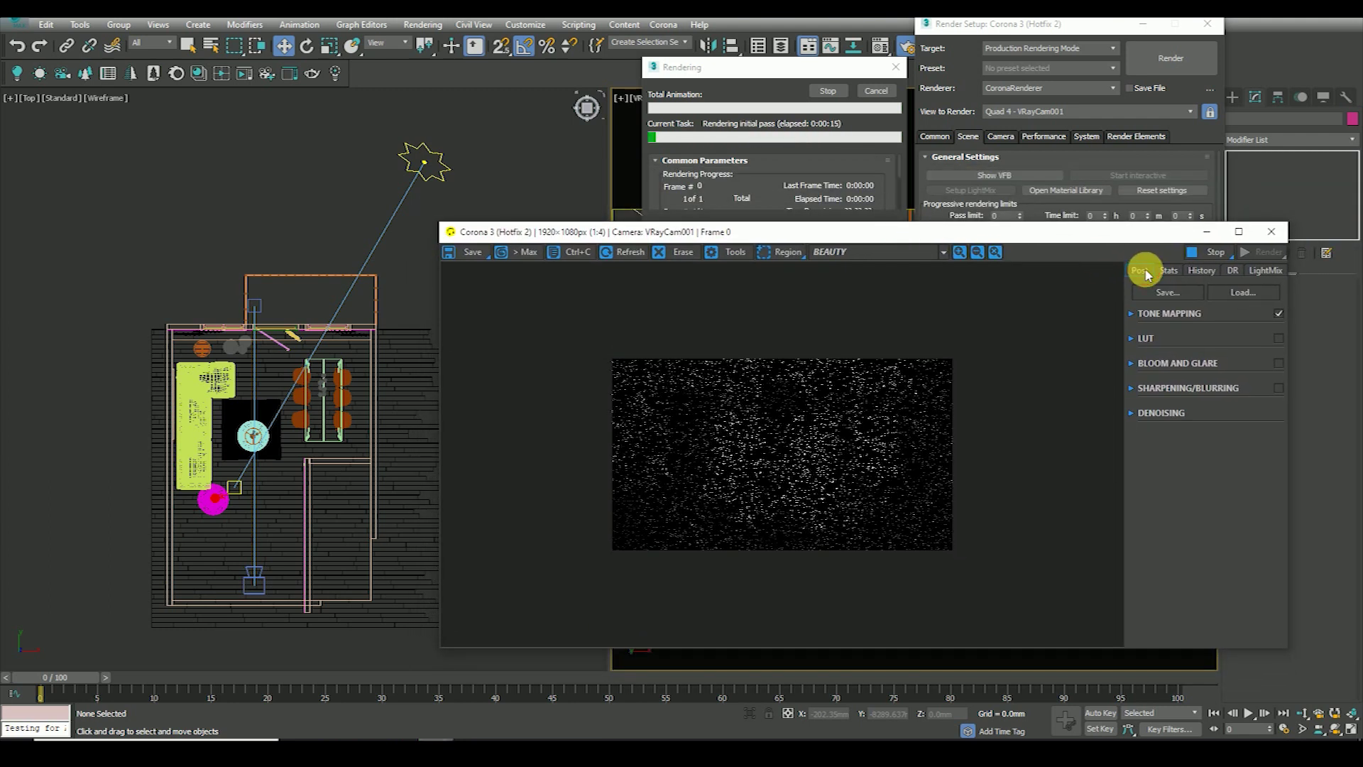
click(1149, 313)
scroll(855, 435, up, 1)
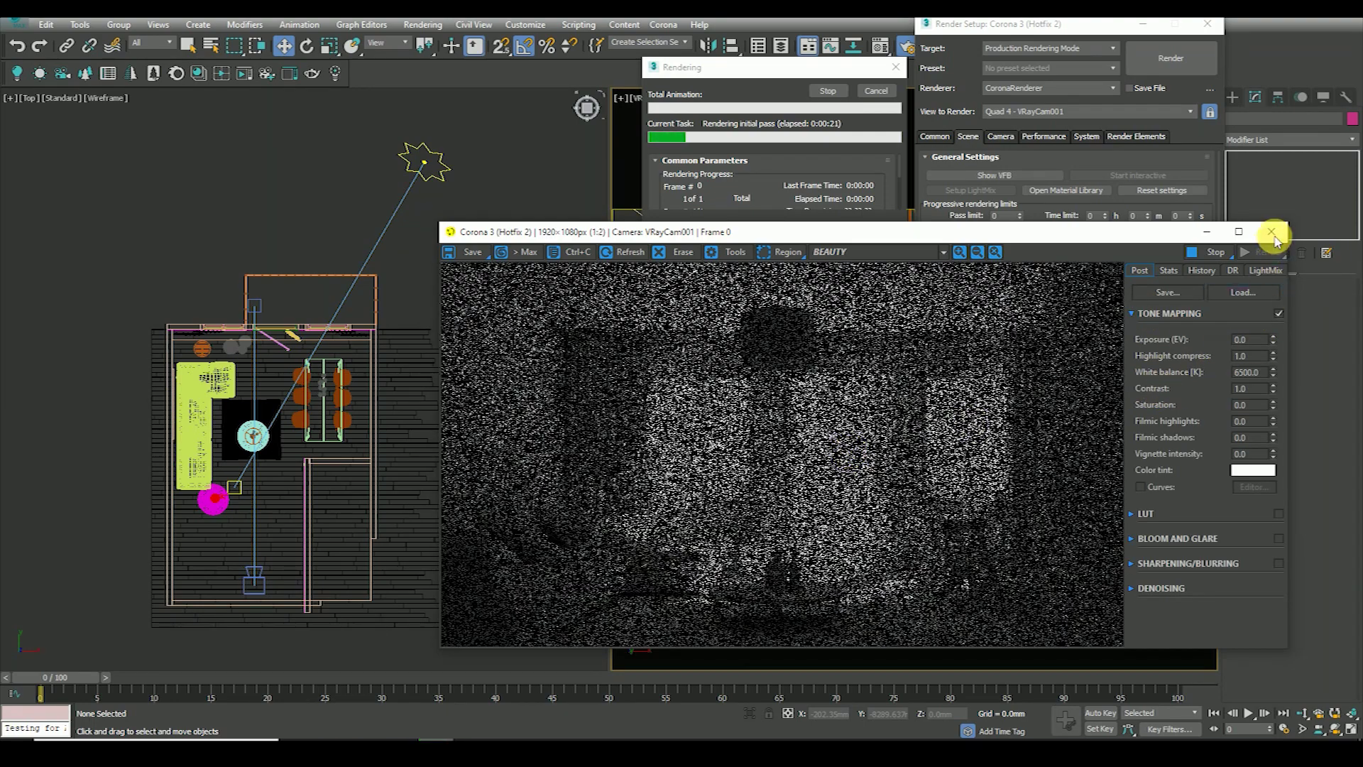
click(1214, 253)
click(1277, 253)
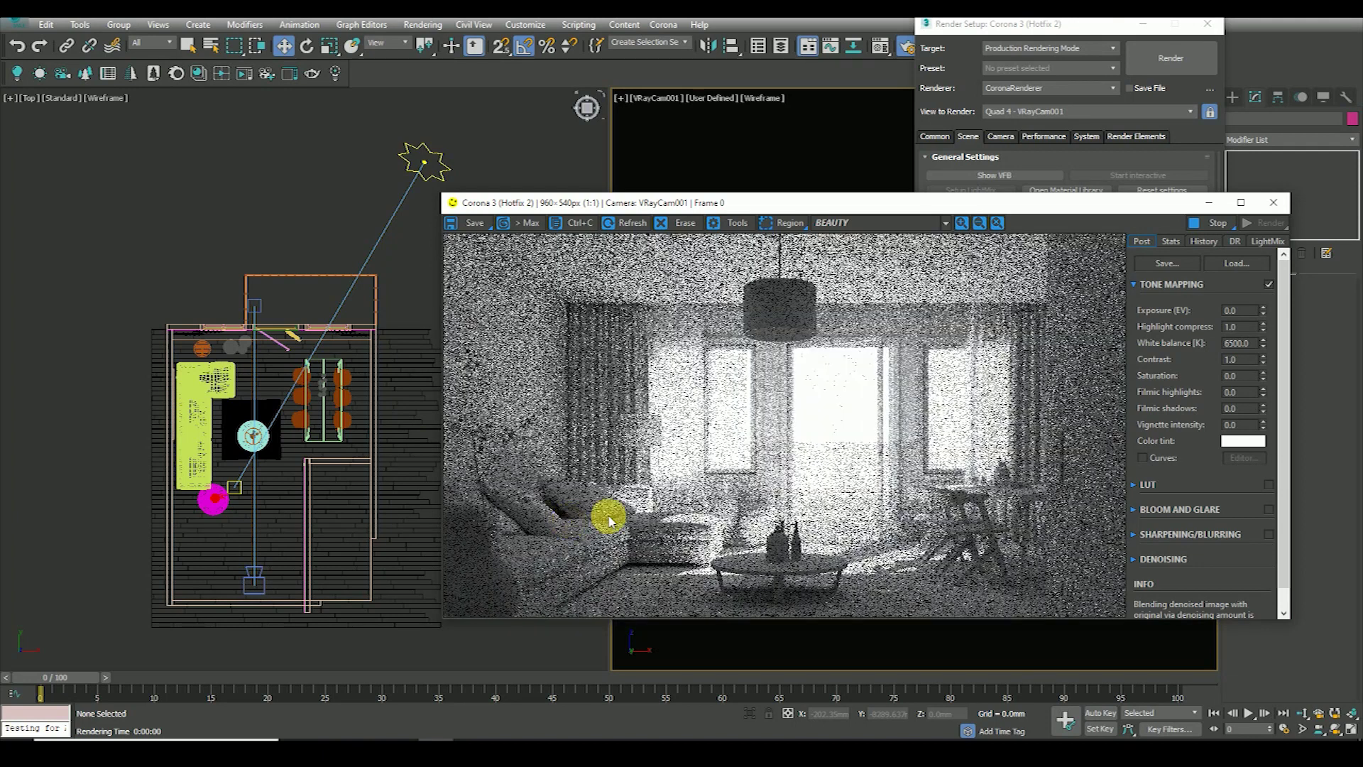
- Set tone-mapping Exposure (EV) to -1.5 after trying -1 and -2
double_click(1238, 310)
text(-1)
key(Return)
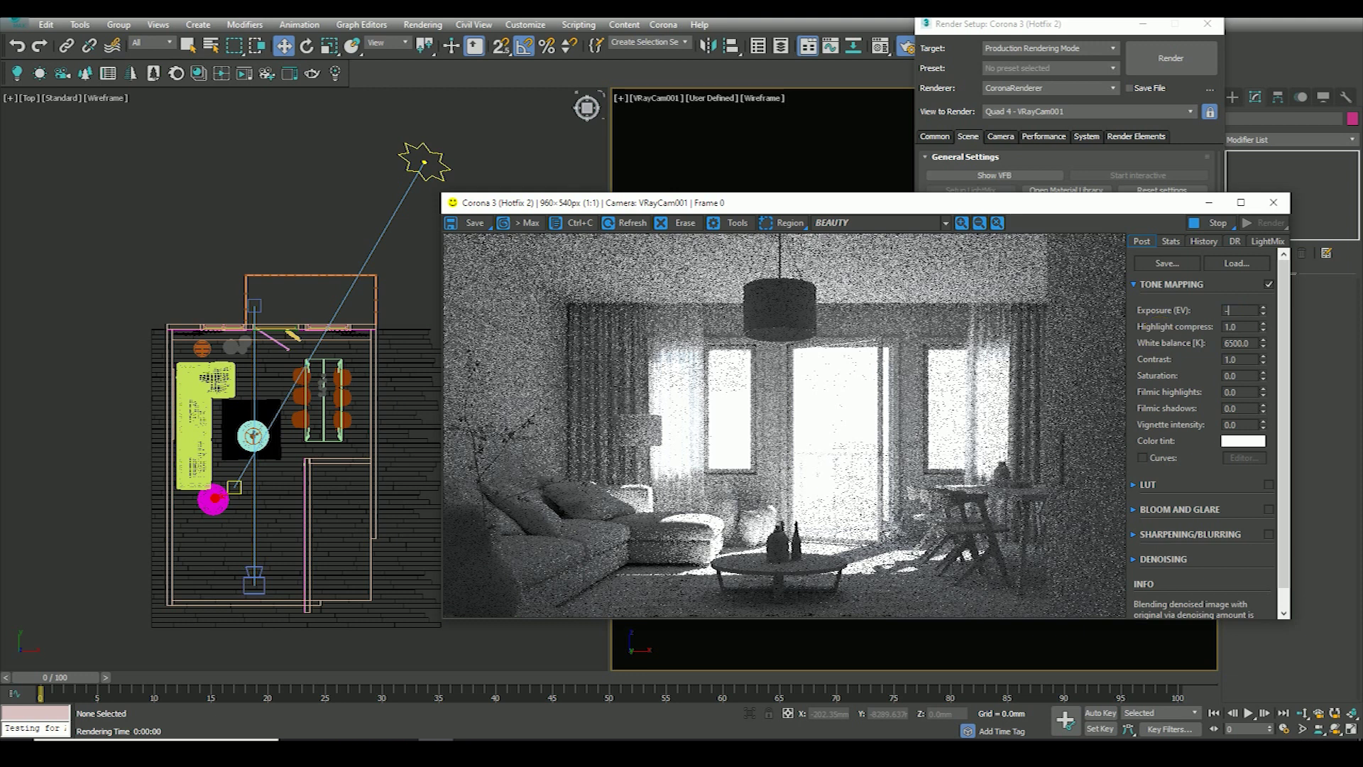
text(2)
key(Return)
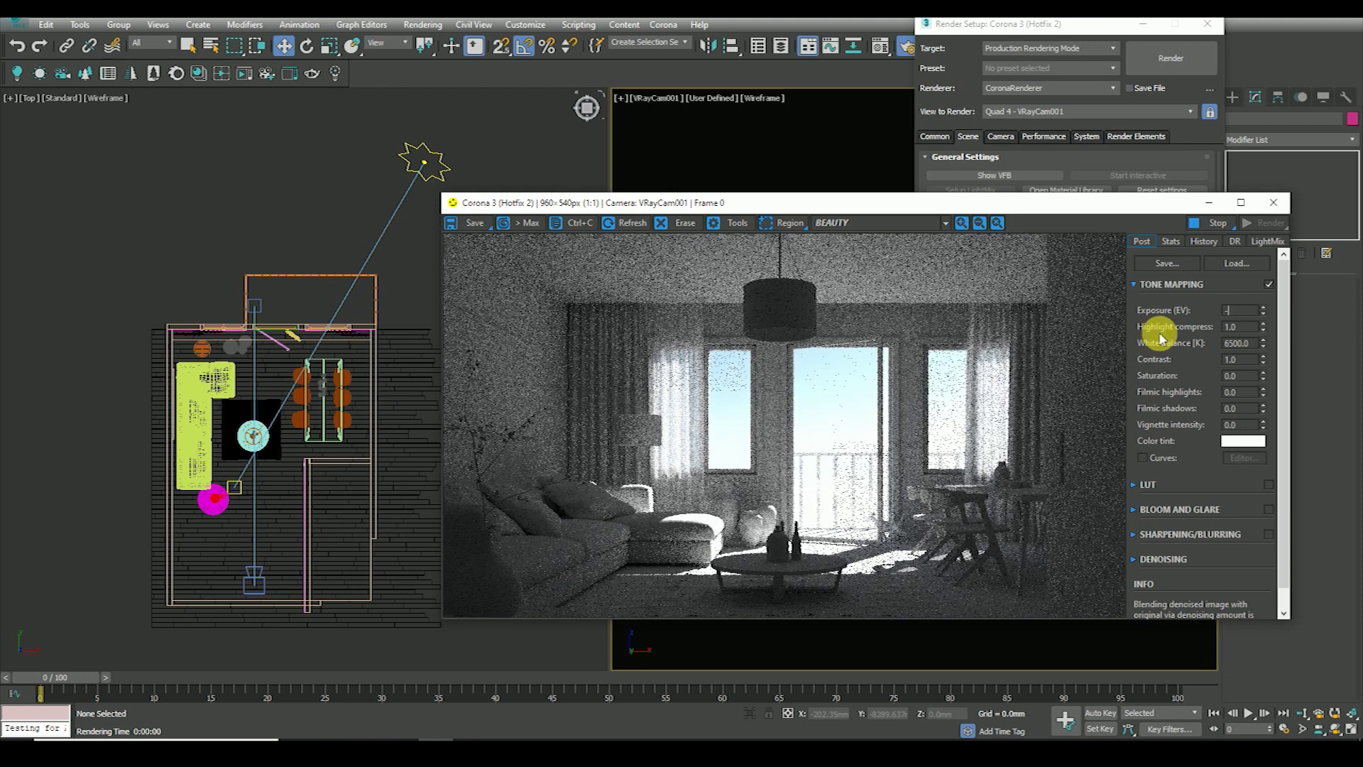
text(1.5)
key(Return)
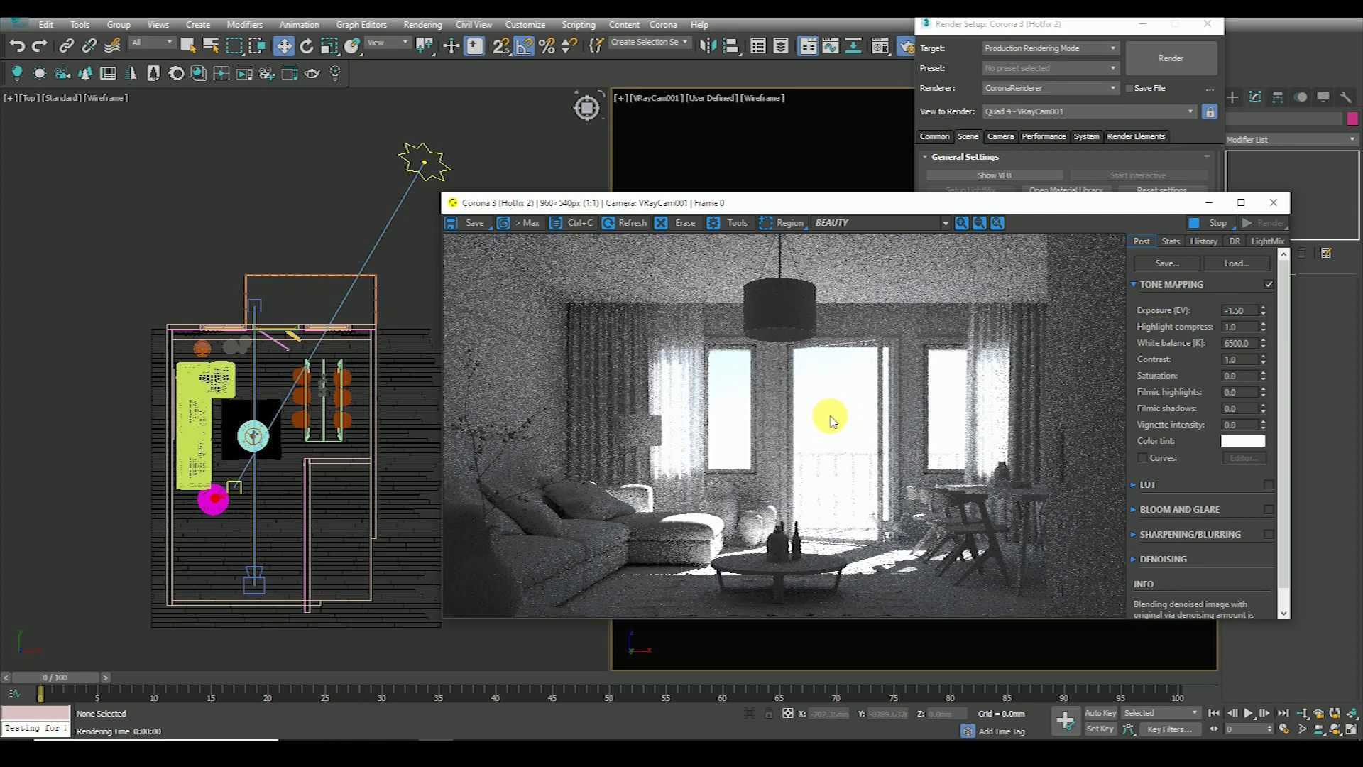
drag(820, 208, 852, 119)
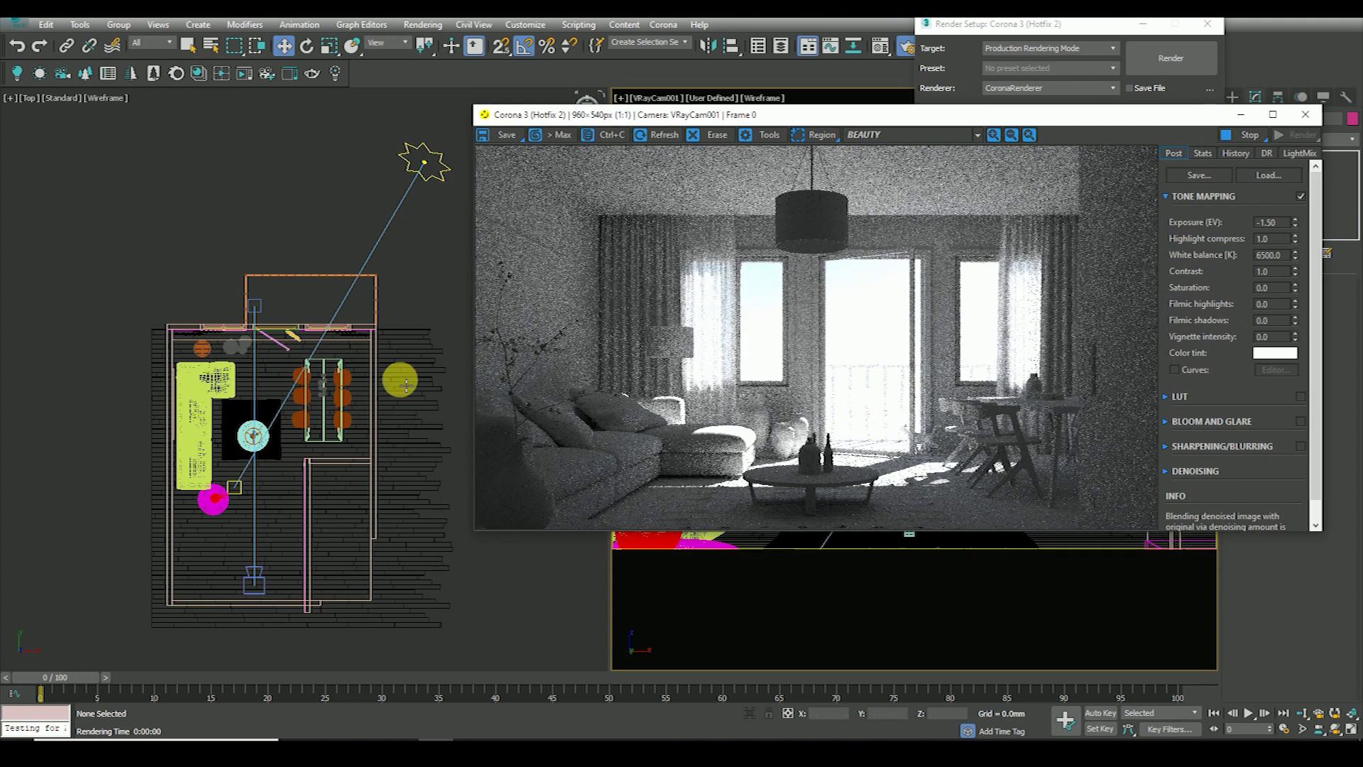
- Select CoronaSun001 and move it up and left in the Left view
scroll(386, 265, down, 1)
click(405, 212)
scroll(425, 202, down, 2)
drag(425, 202, 400, 228)
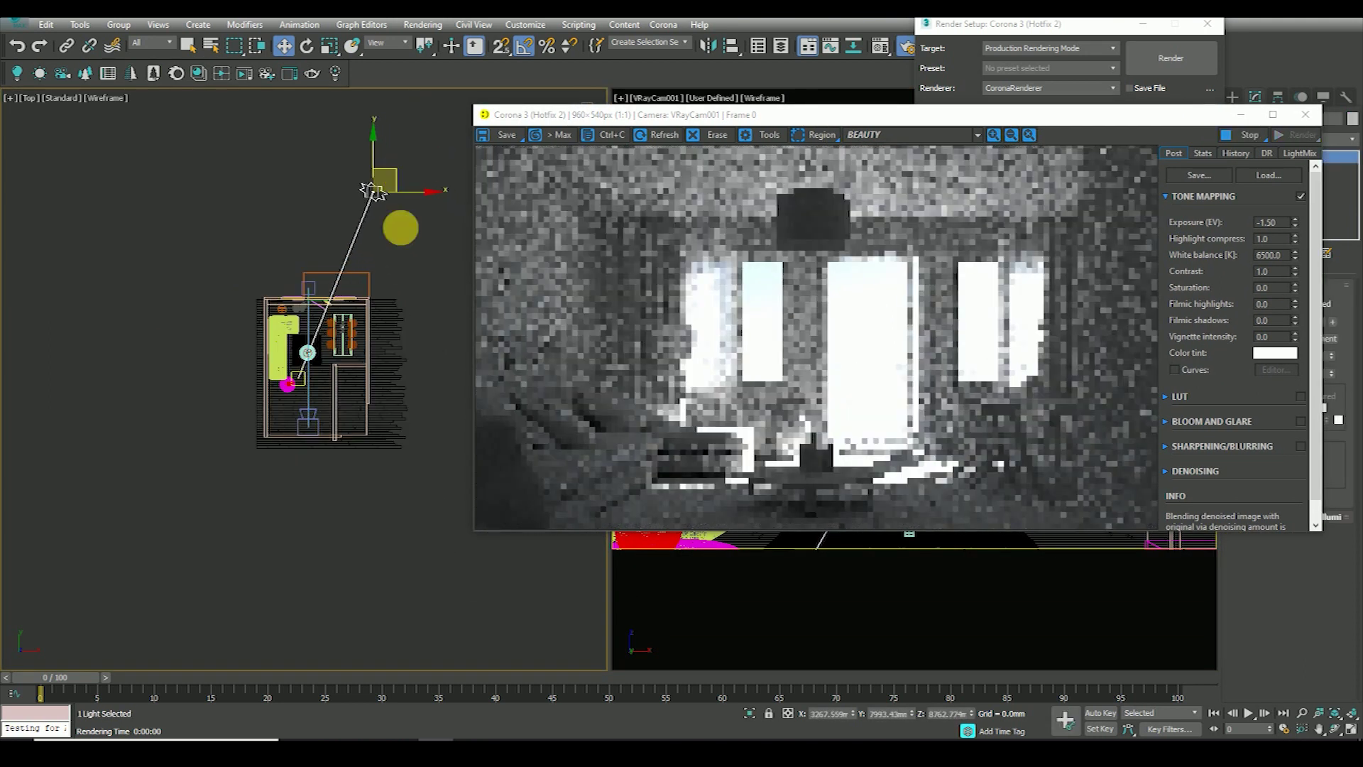
key(l)
drag(276, 315, 305, 268)
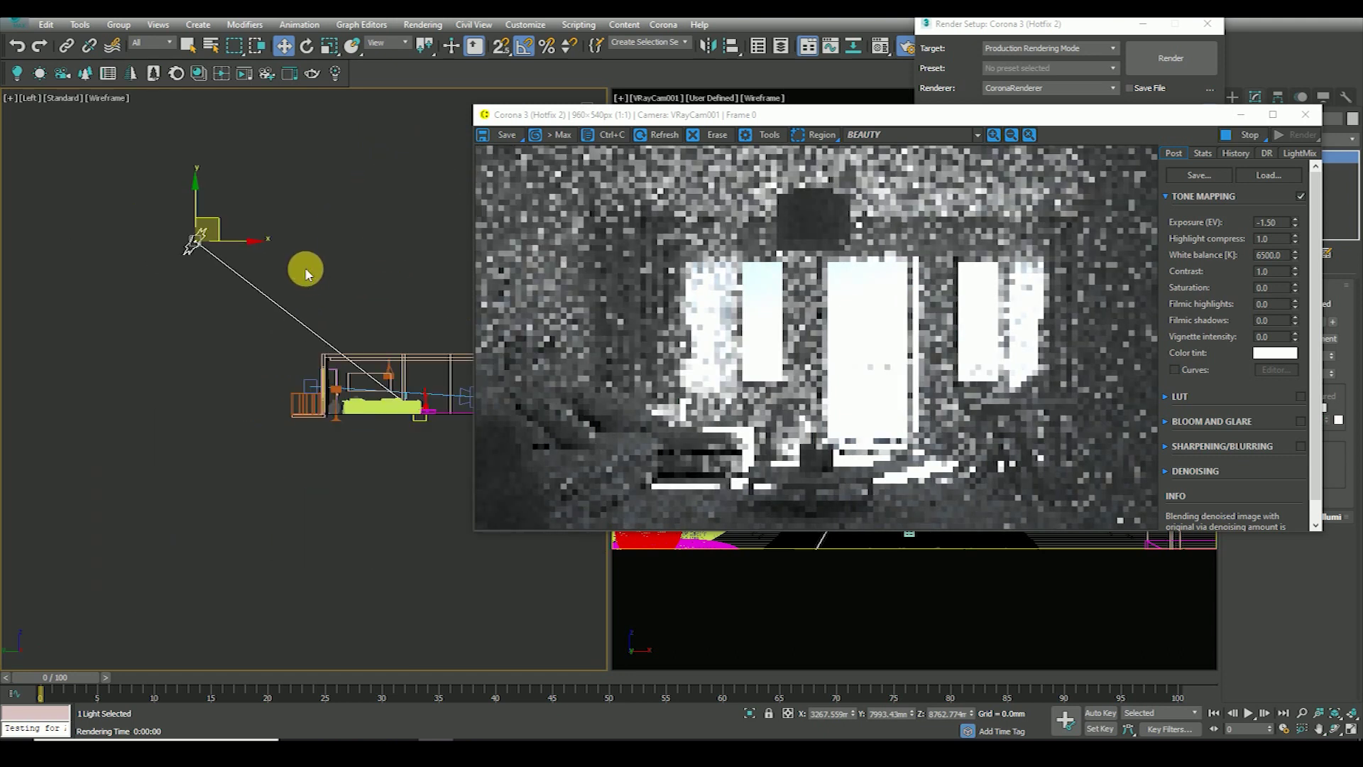
scroll(305, 268, down, 2)
drag(219, 219, 221, 271)
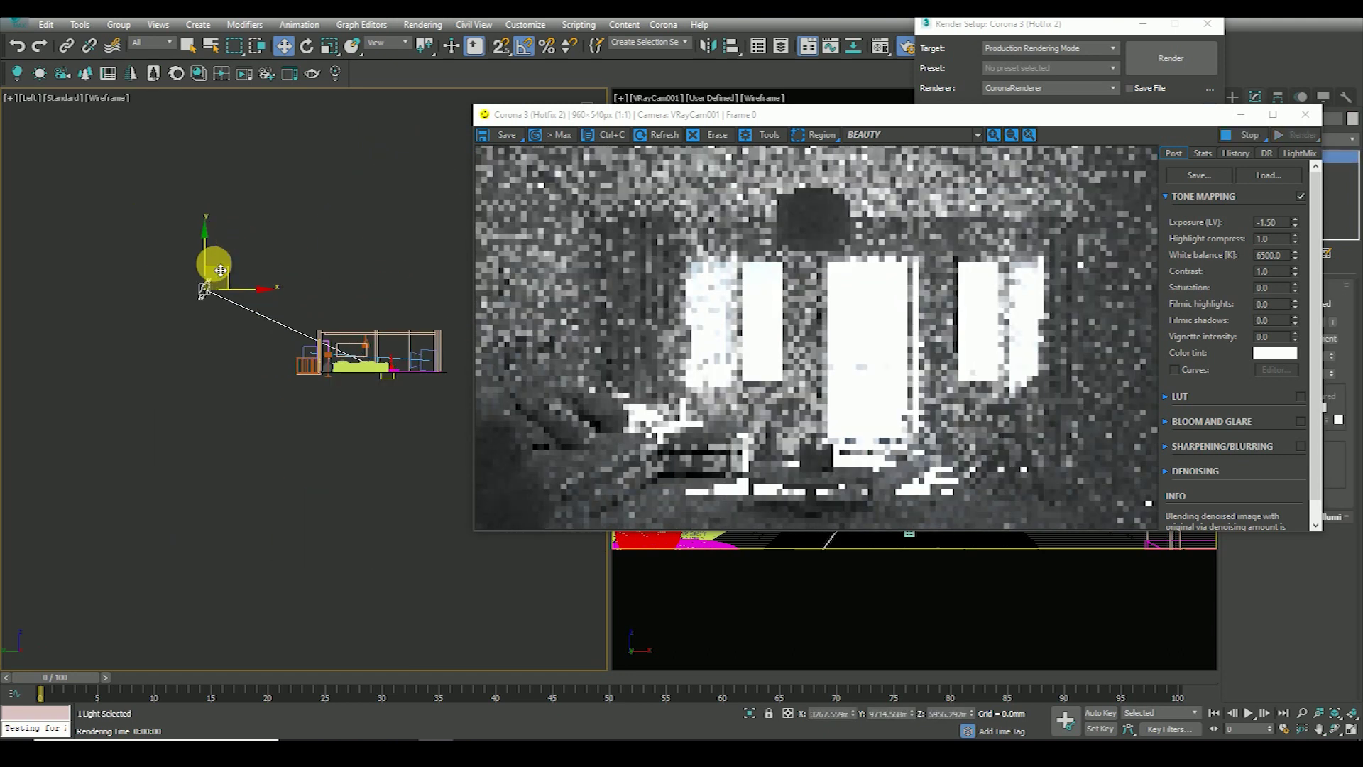
mouse_move(237, 283)
mouse_down()
mouse_move(222, 302)
mouse_move(198, 220)
mouse_up()
- Raise the sun higher above the room in the Front view
key(t)
key(f)
scroll(298, 320, down, 2)
scroll(289, 330, up, 3)
drag(323, 253, 322, 216)
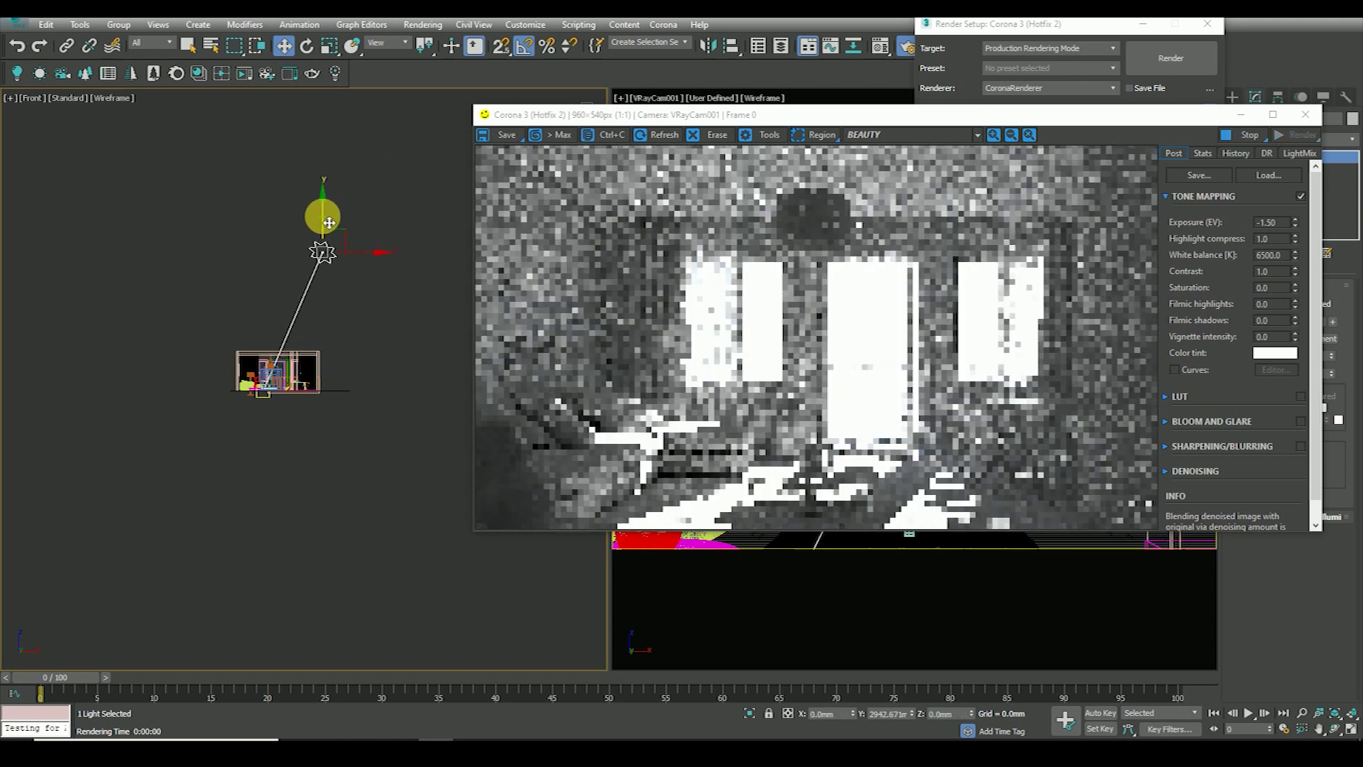
- Select the sun's target, move it into the room, and shift the sun right
key(t)
scroll(288, 317, down, 3)
right_click(356, 306)
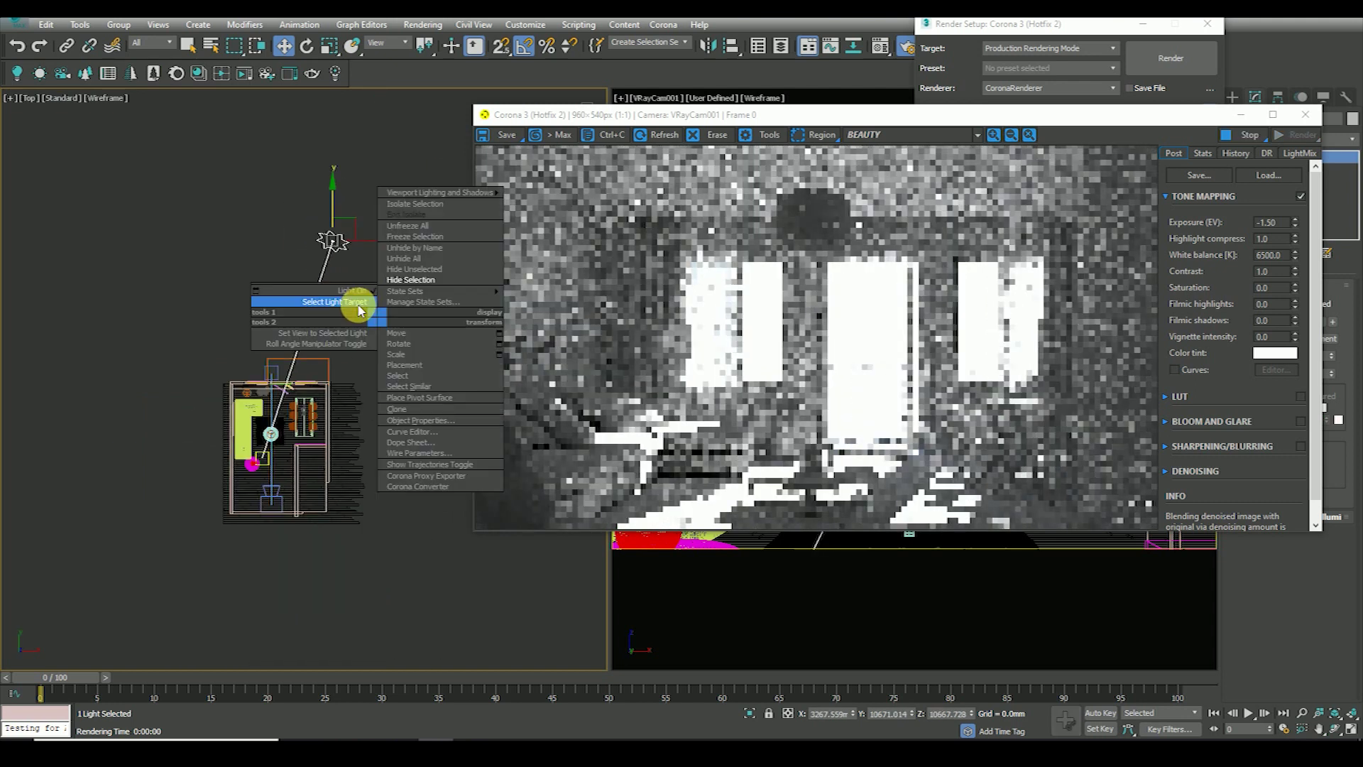
click(285, 416)
drag(284, 417, 362, 339)
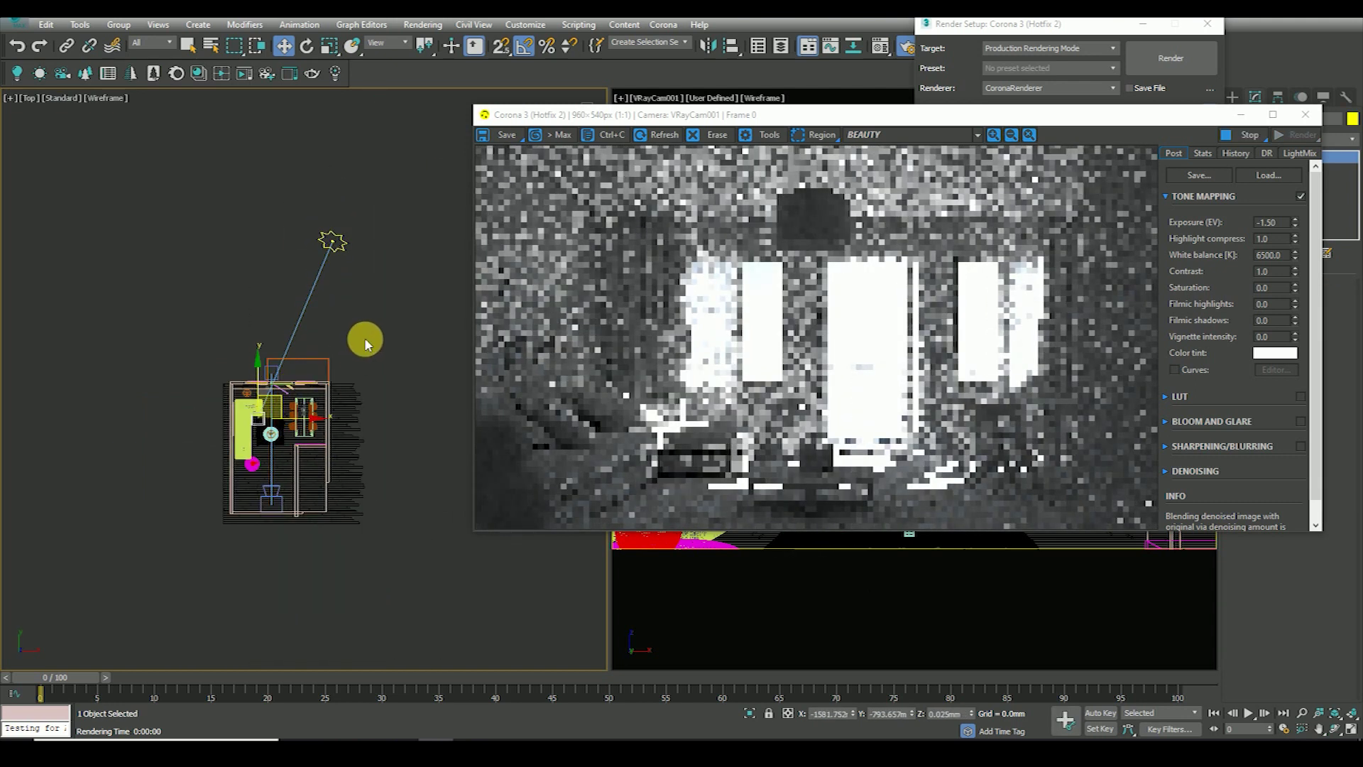
drag(346, 251, 394, 253)
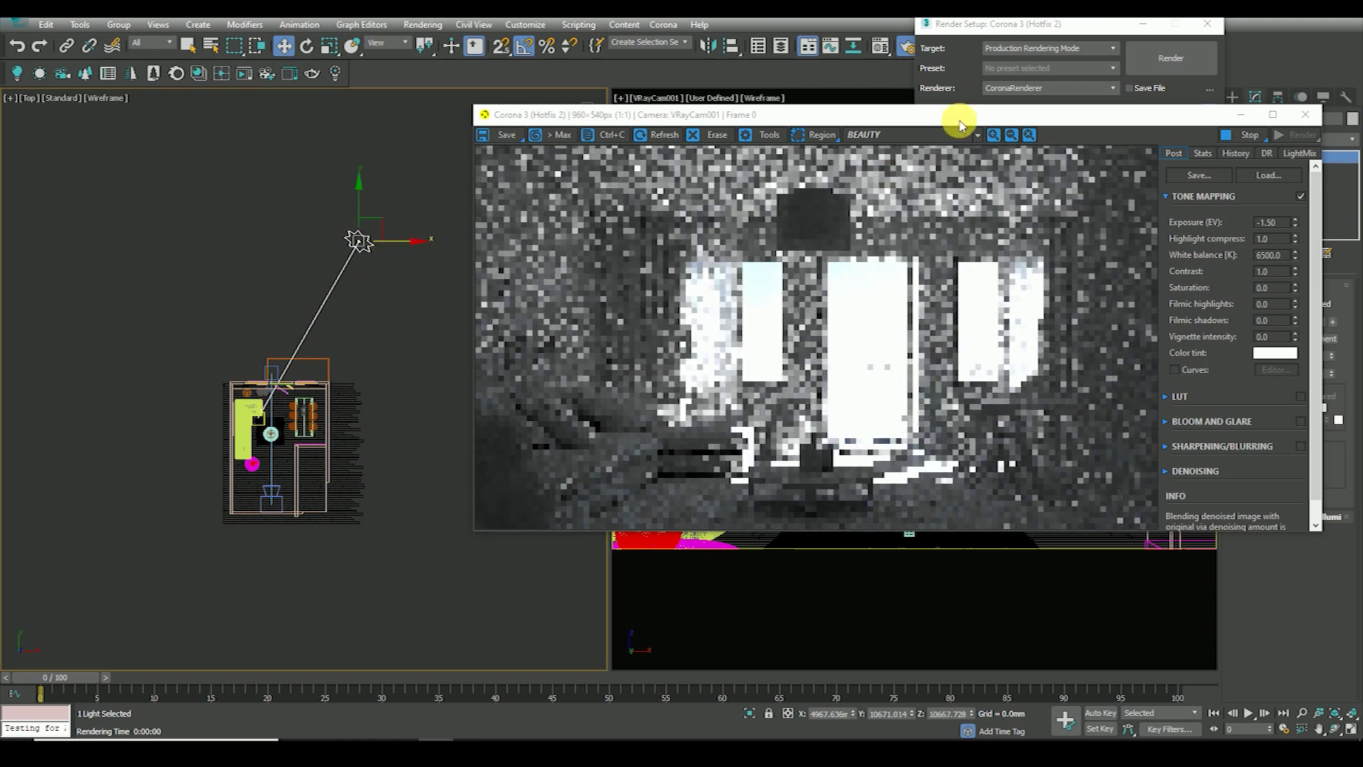
drag(958, 117, 850, 88)
- Set the Corona Sun size to 5 and close Render Setup
double_click(1314, 374)
text(5)
key(Return)
key(Tab)
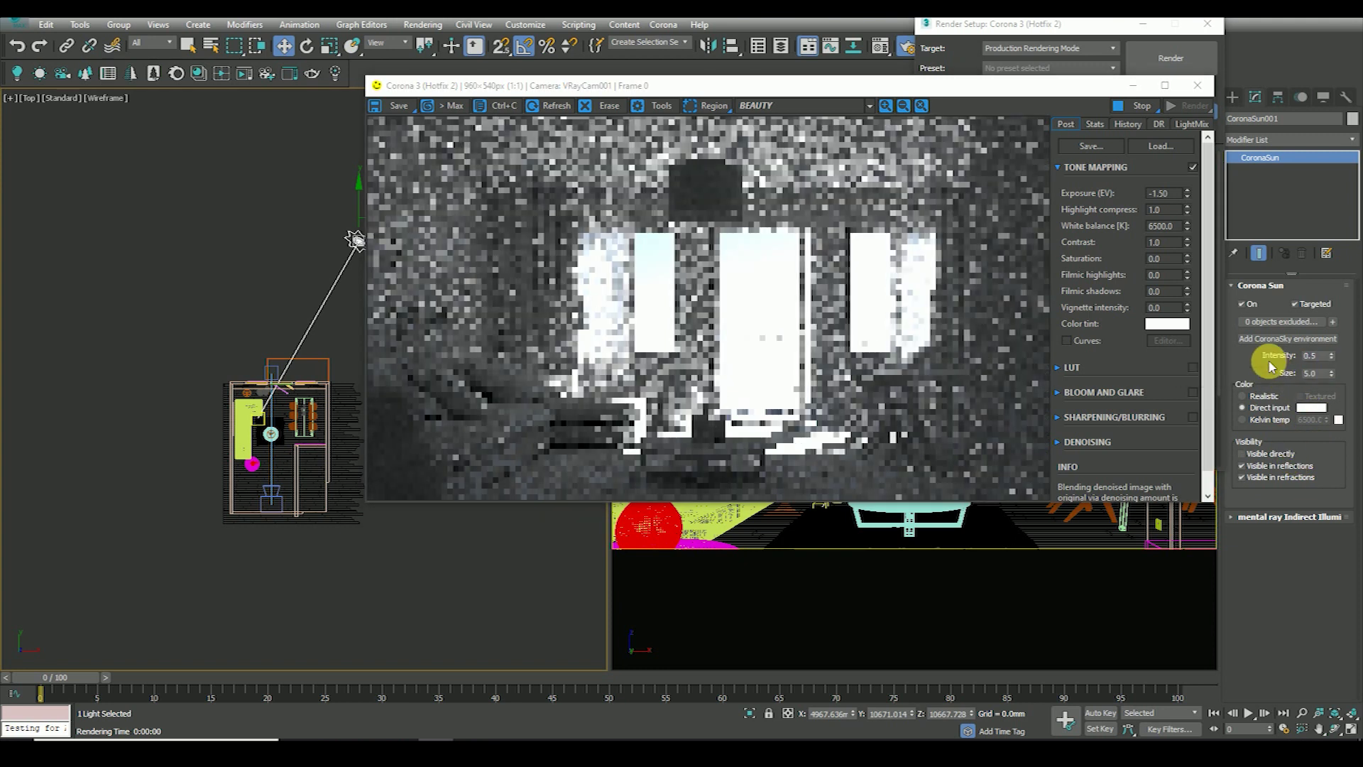
mouse_move(1007, 93)
mouse_down()
mouse_move(864, 142)
mouse_move(879, 132)
mouse_up()
click(1216, 35)
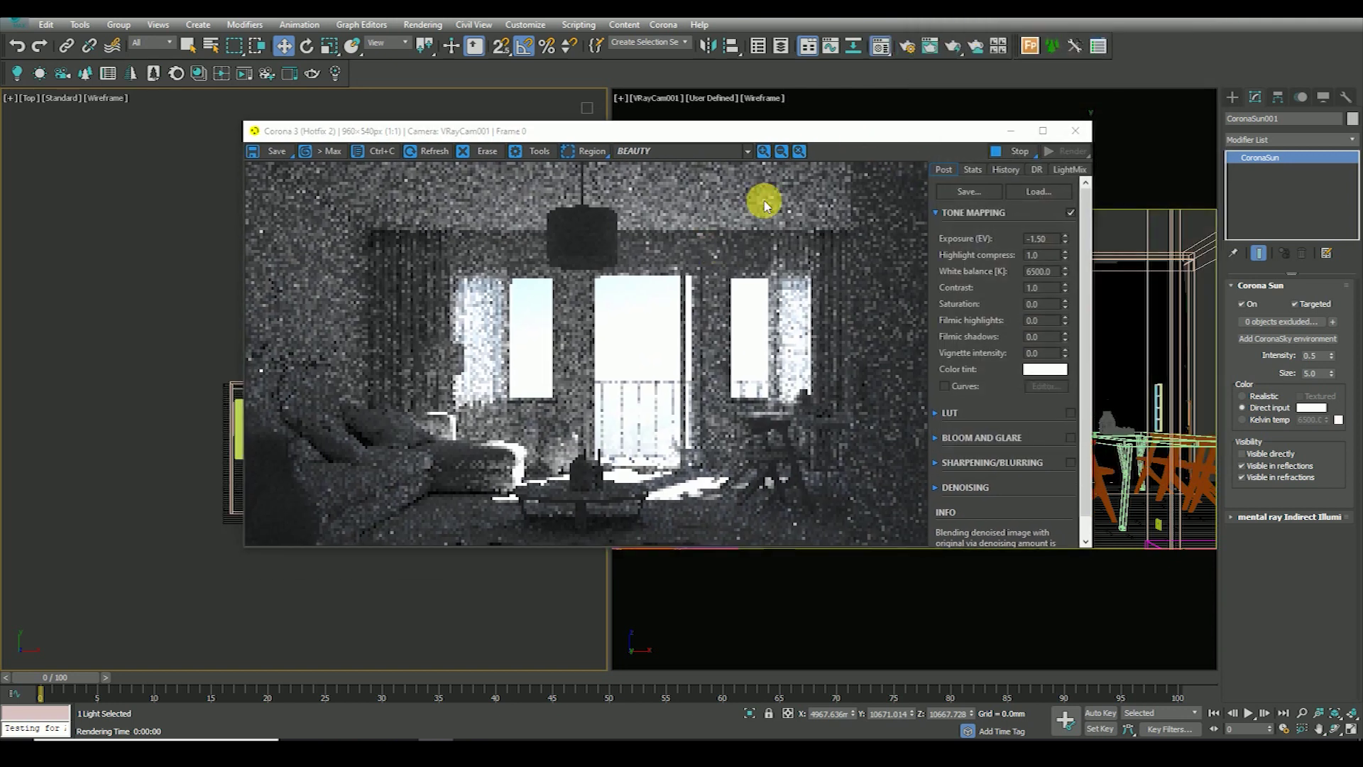
- Set the CoronaSky map intensity to 0.1 in the Material Editor
key(m)
drag(405, 98, 210, 90)
drag(546, 133, 658, 75)
drag(169, 89, 168, 95)
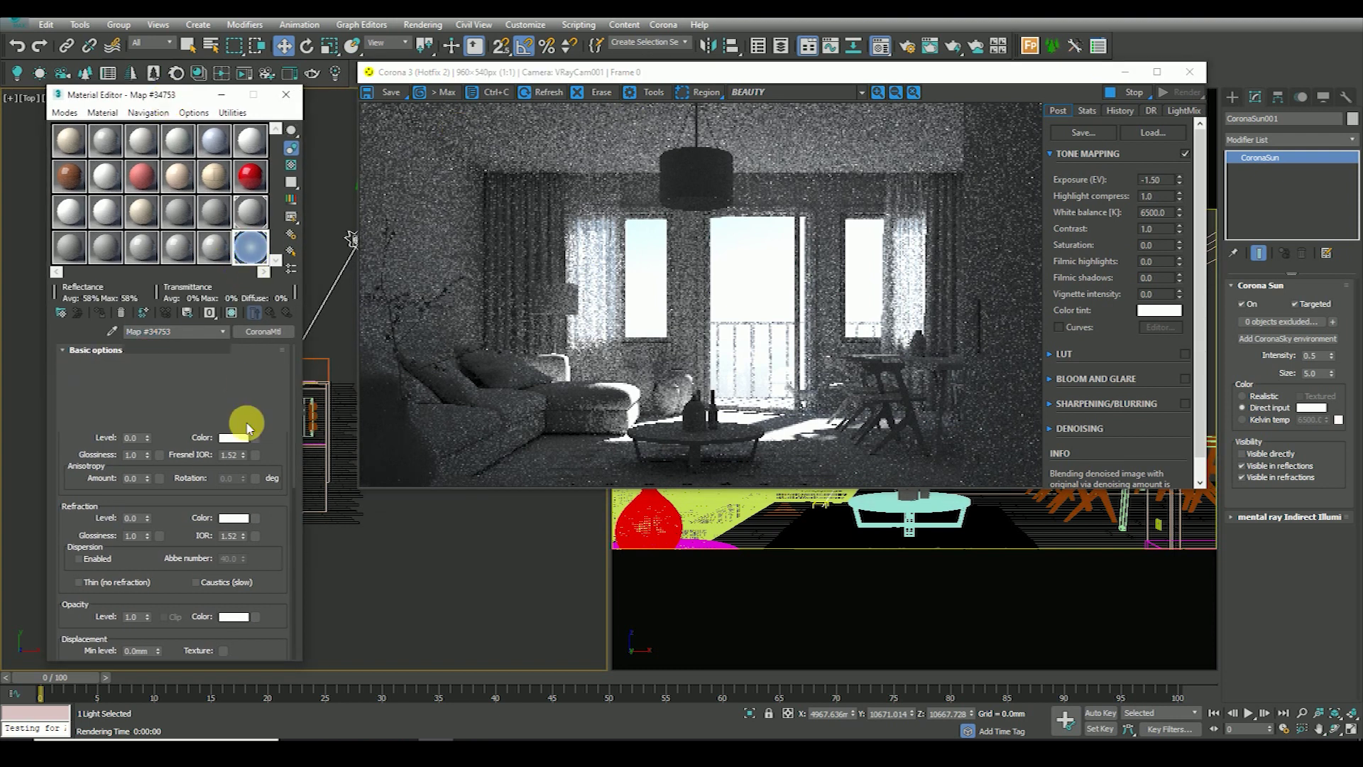
text(0.1)
key(Return)
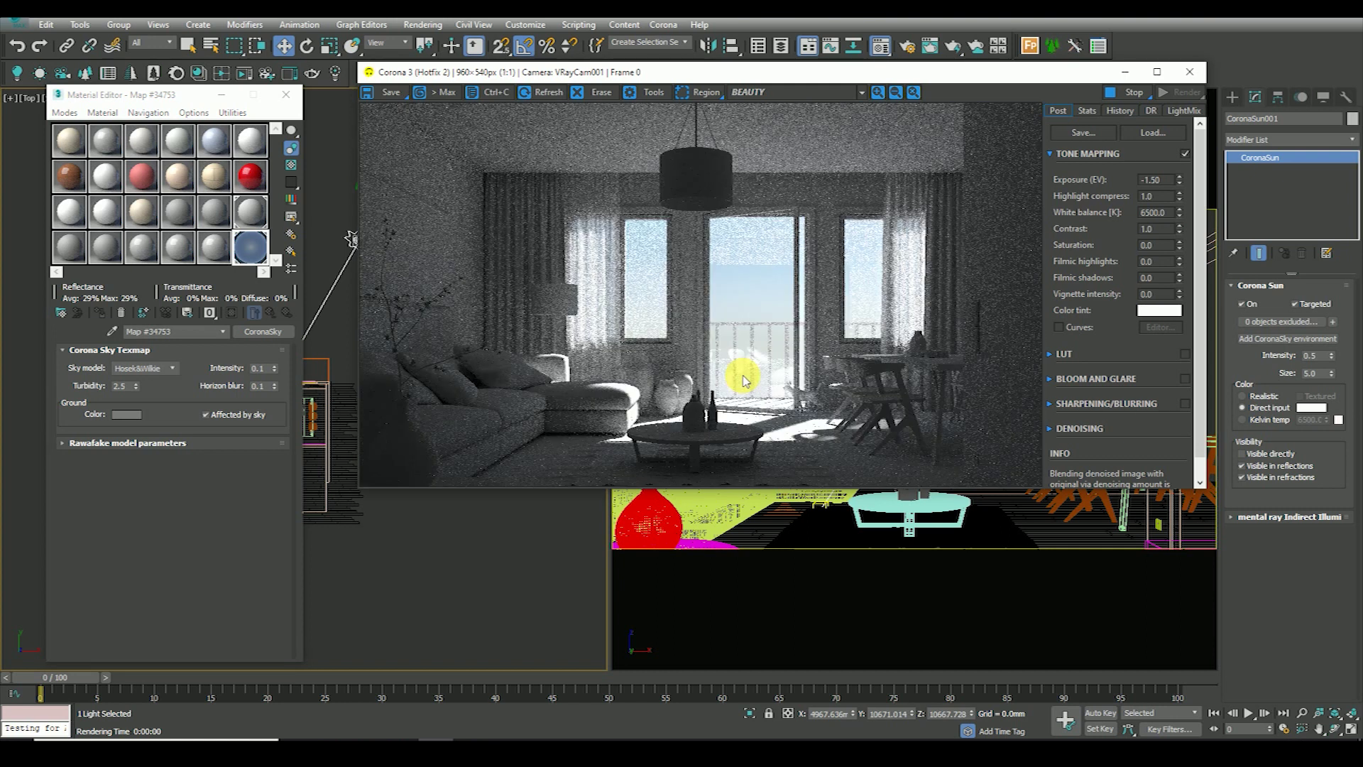
click(1325, 364)
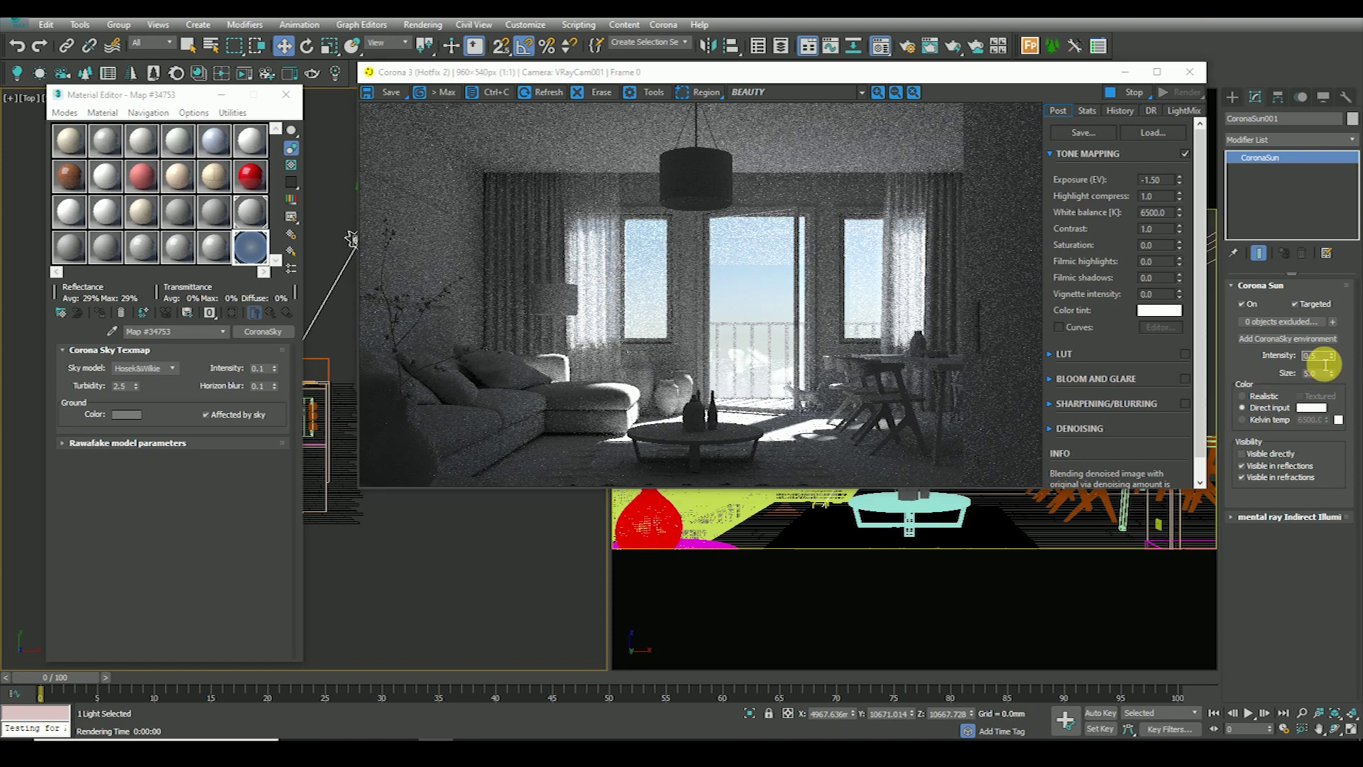
- Set sun intensity to 0.4 and size 10, keeping Direct input colour
text(0.4)
key(Return)
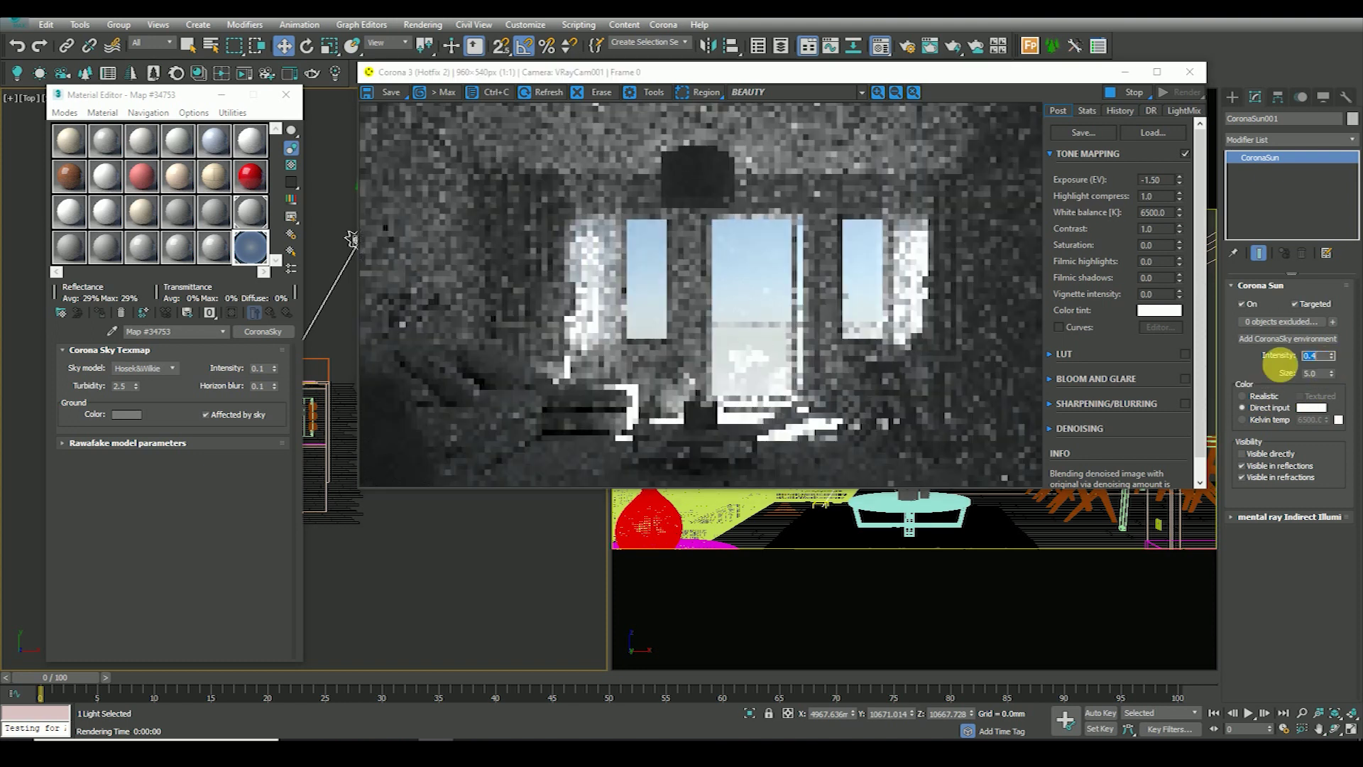
double_click(1320, 373)
text(10)
key(Return)
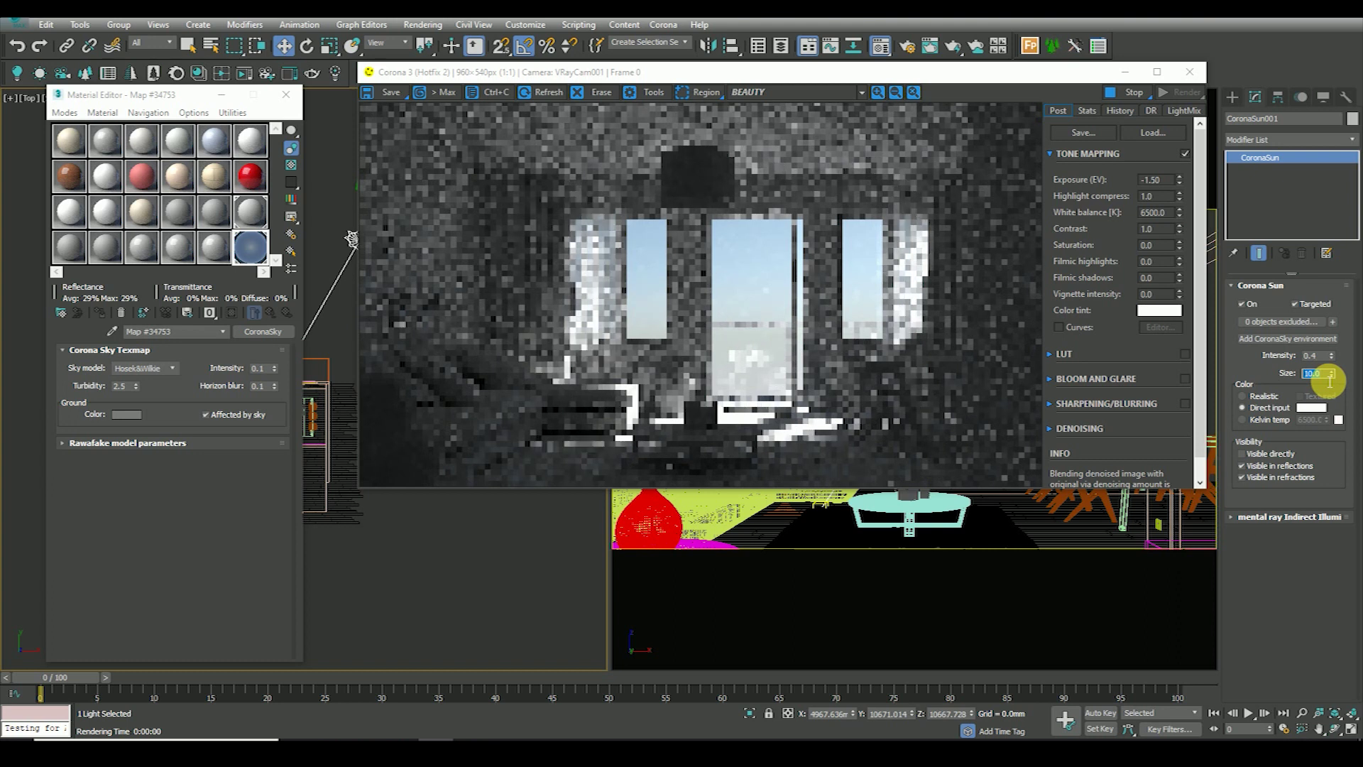
click(1262, 401)
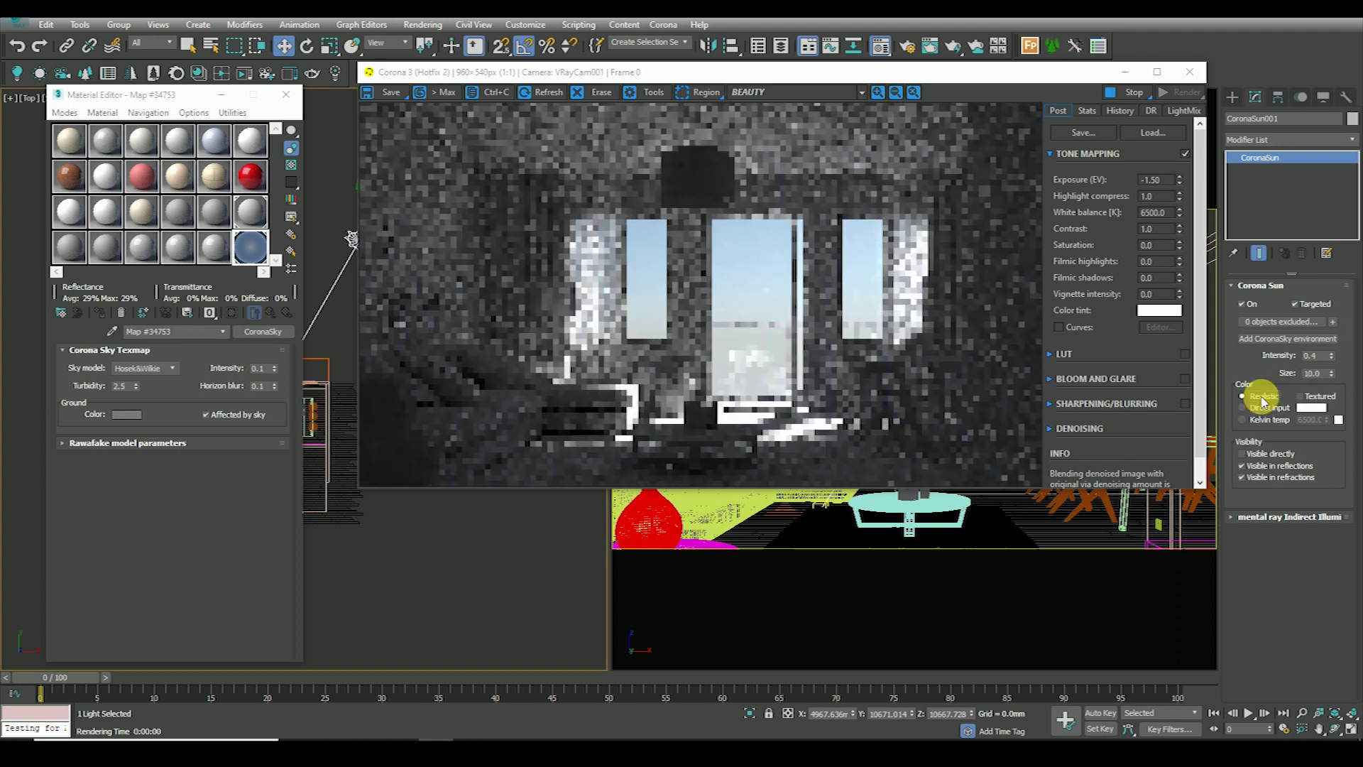
click(1261, 409)
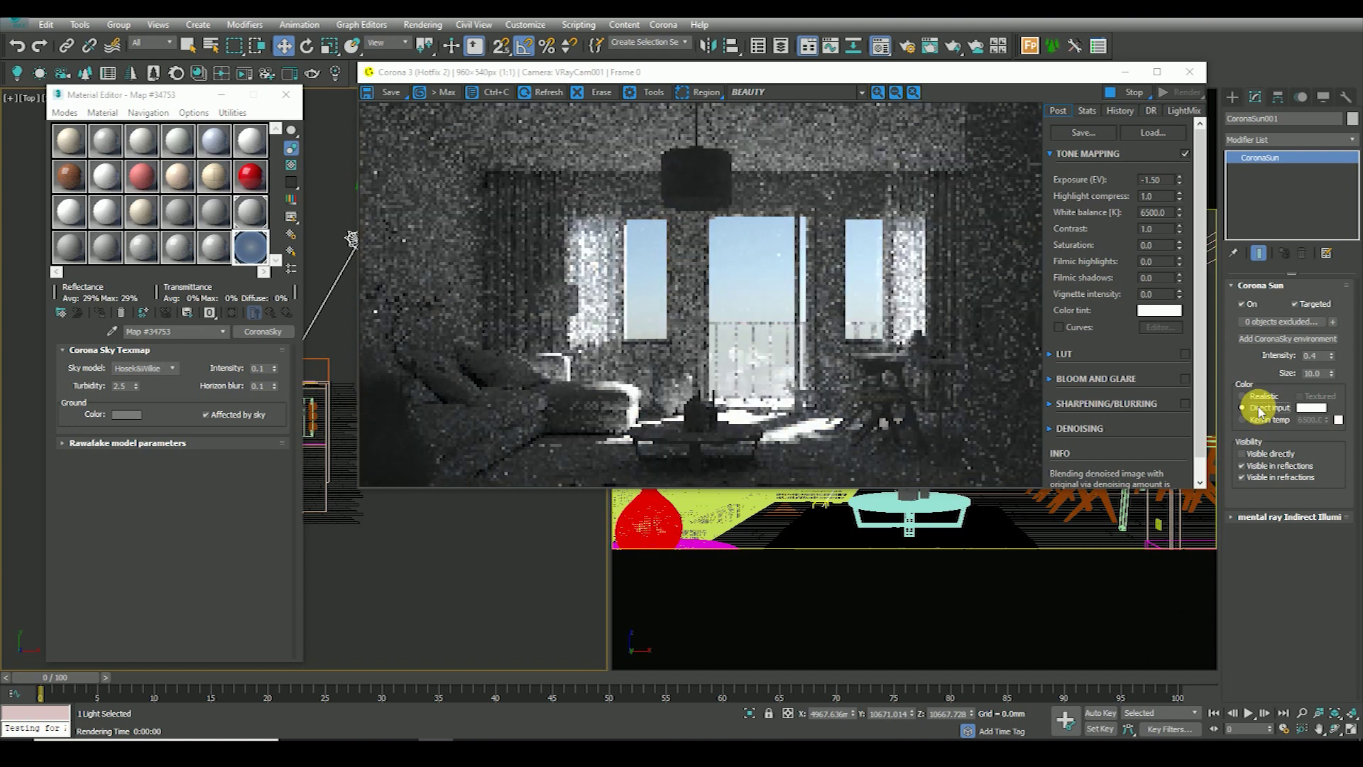
- Set the sun size to 15, close the Material Editor and clear the selection
scroll(923, 327, up, 3)
scroll(937, 320, down, 3)
scroll(578, 314, up, 3)
scroll(639, 321, down, 3)
scroll(710, 328, up, 1)
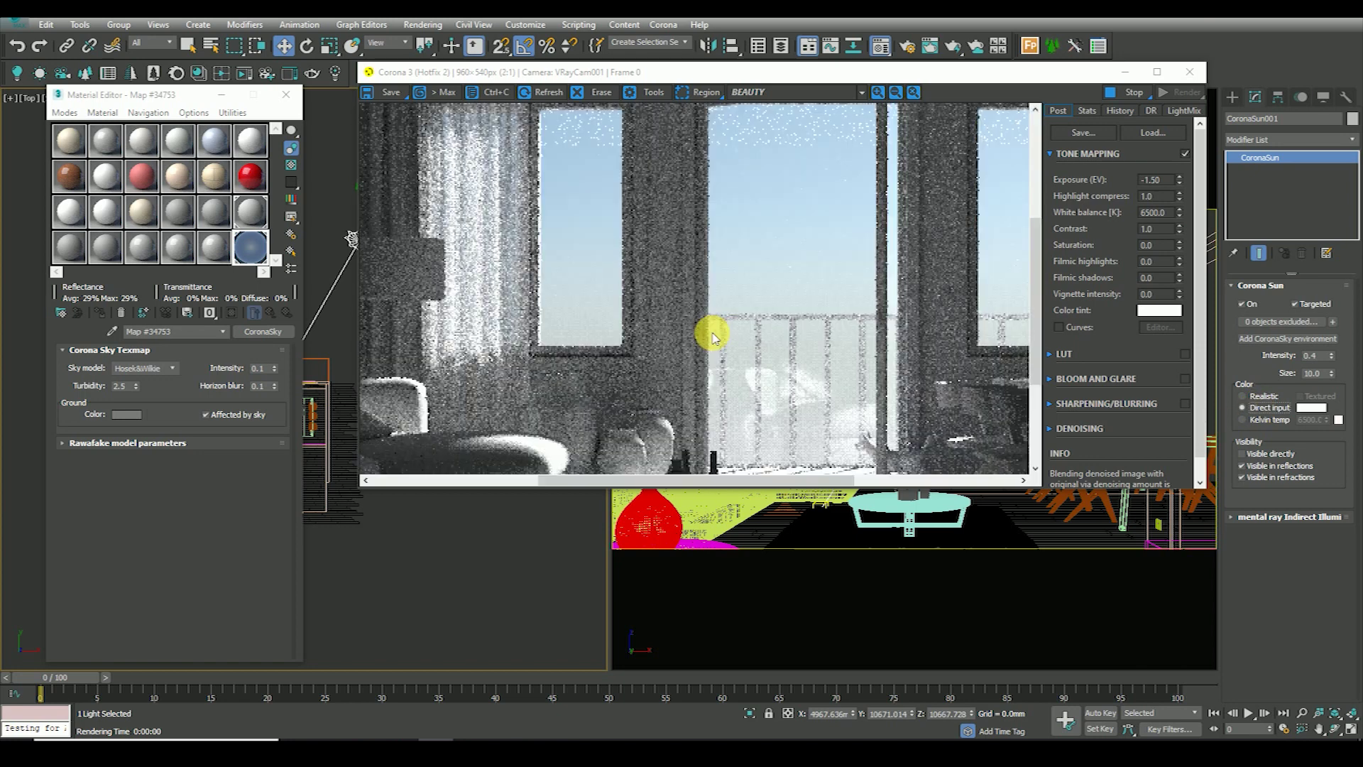
scroll(709, 329, down, 1)
scroll(657, 343, up, 1)
scroll(658, 345, up, 2)
scroll(657, 345, down, 2)
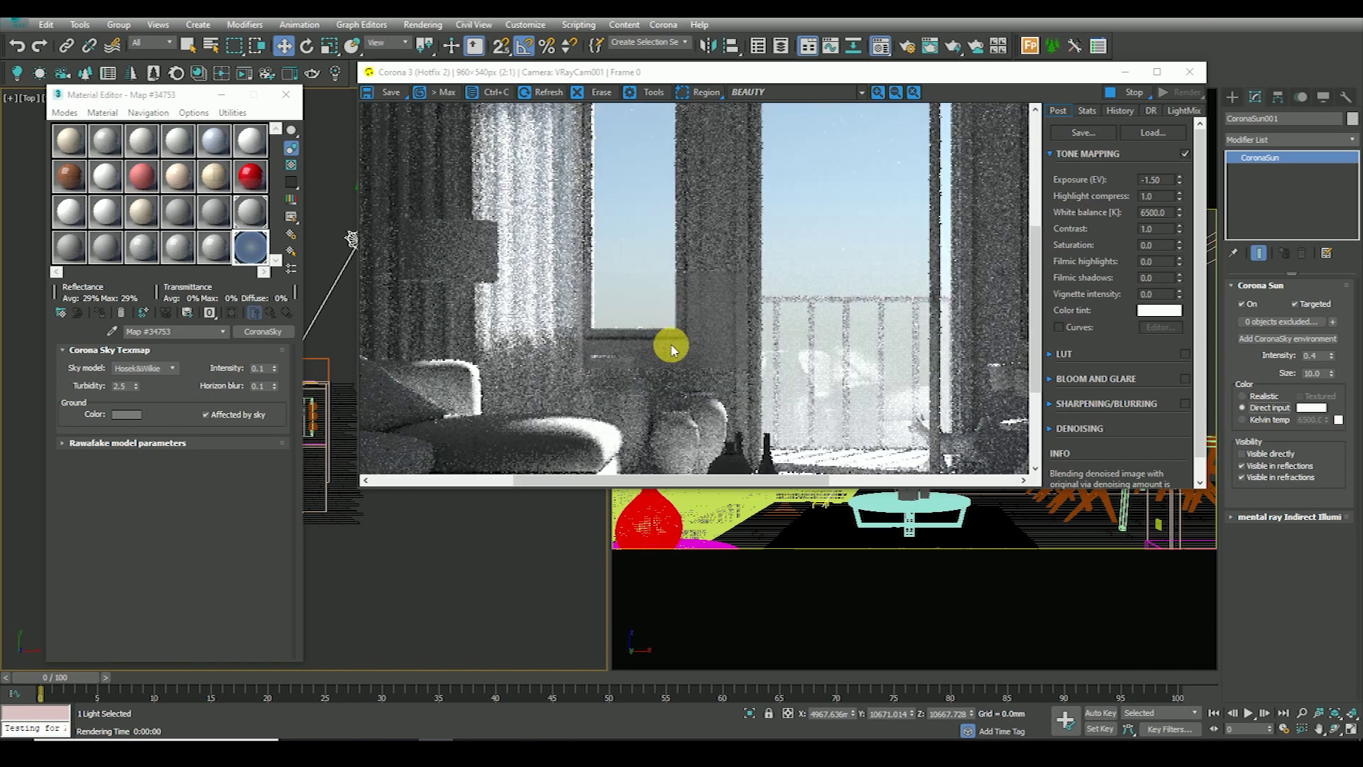
scroll(670, 343, down, 1)
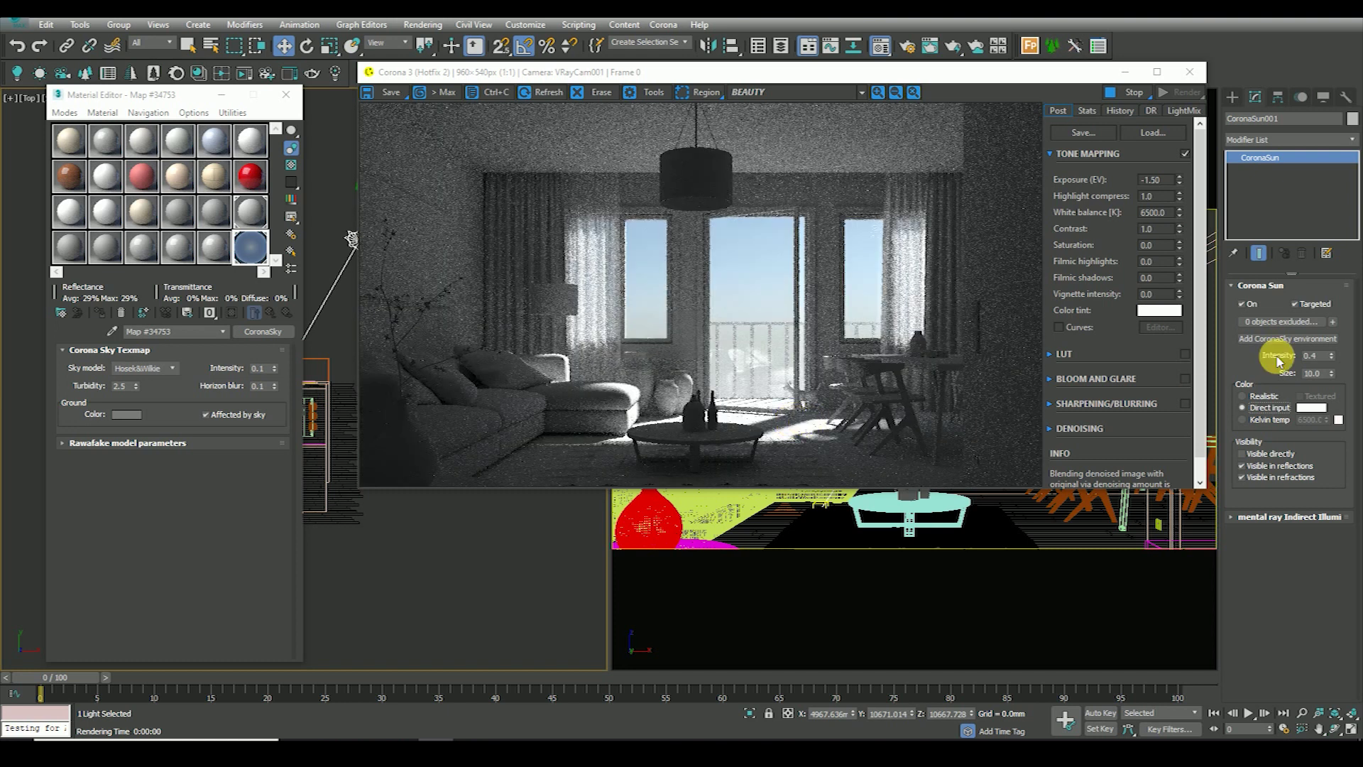
text(15)
key(Return)
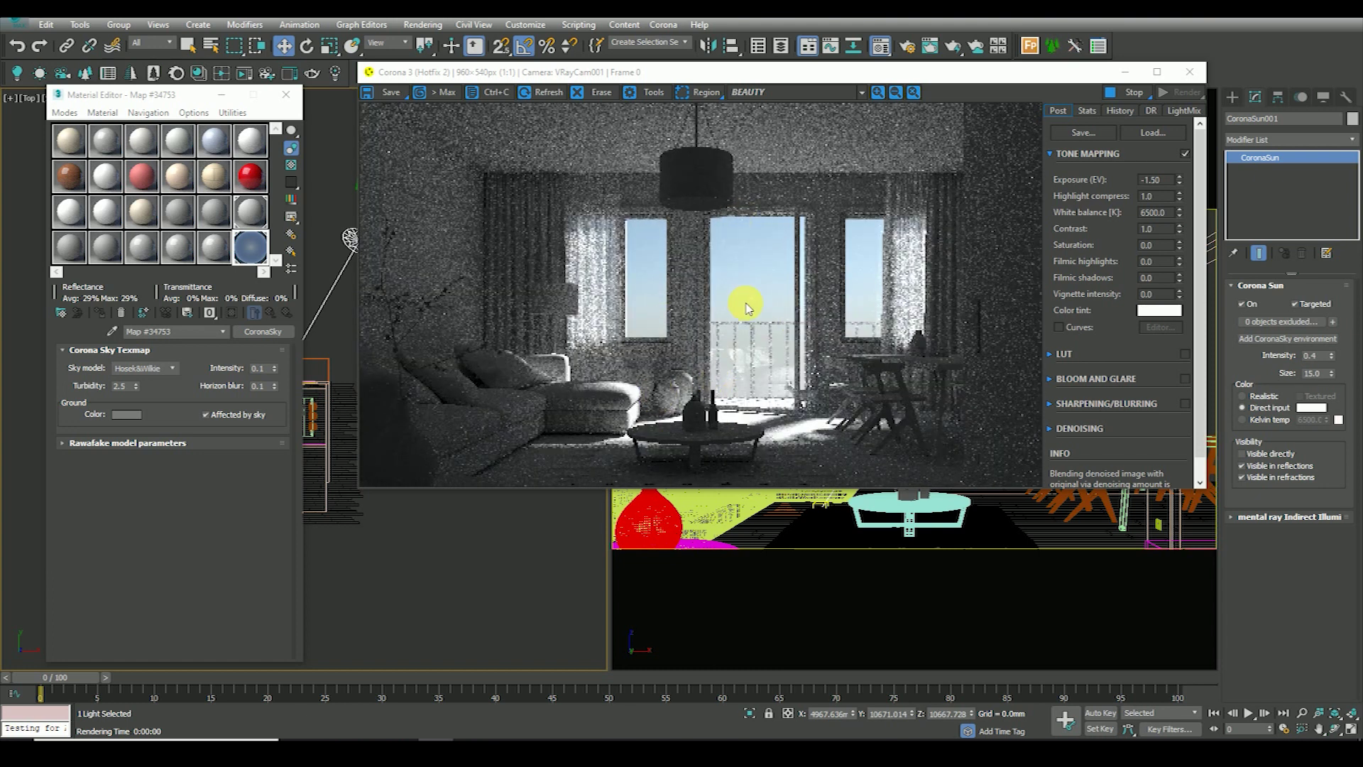
click(286, 96)
click(276, 274)
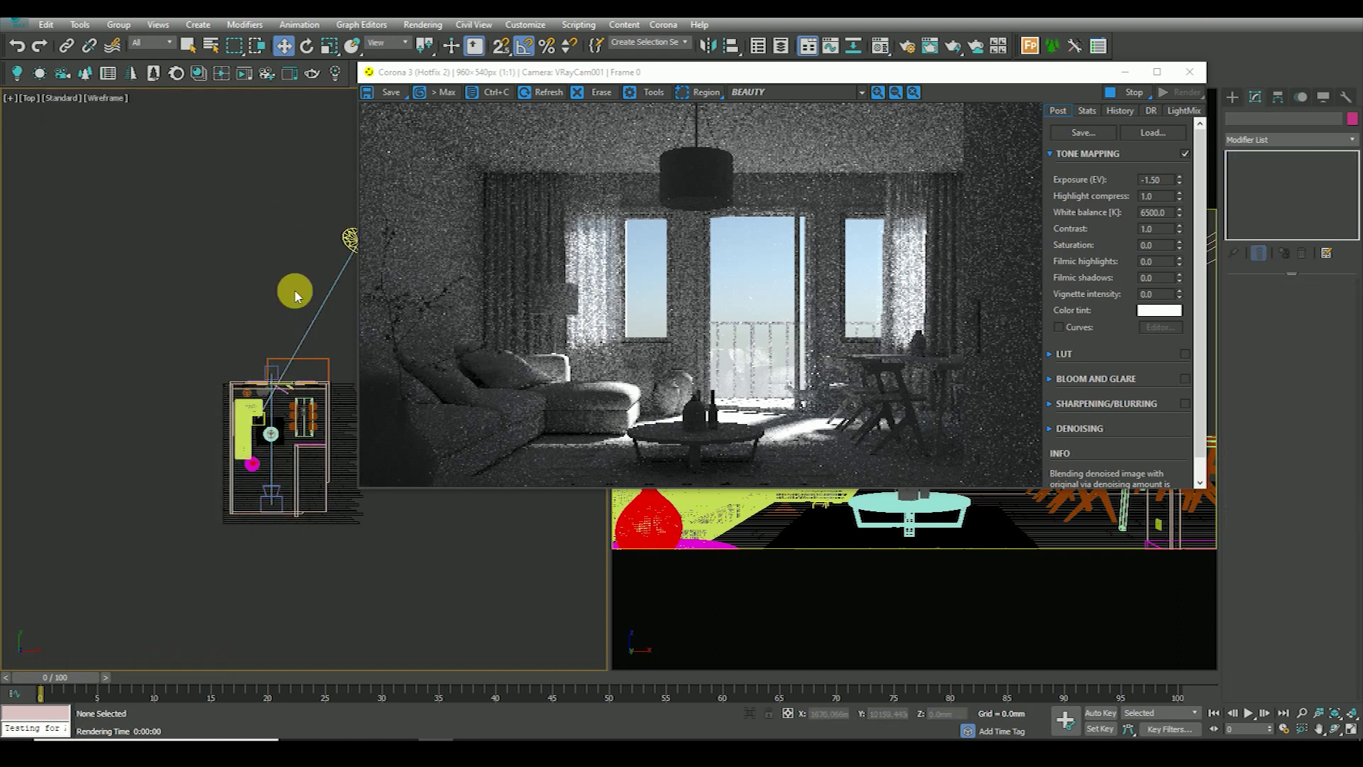
- Draw a new CoronaLight beside the room plan in the Top view
drag(845, 72, 883, 132)
click(1232, 96)
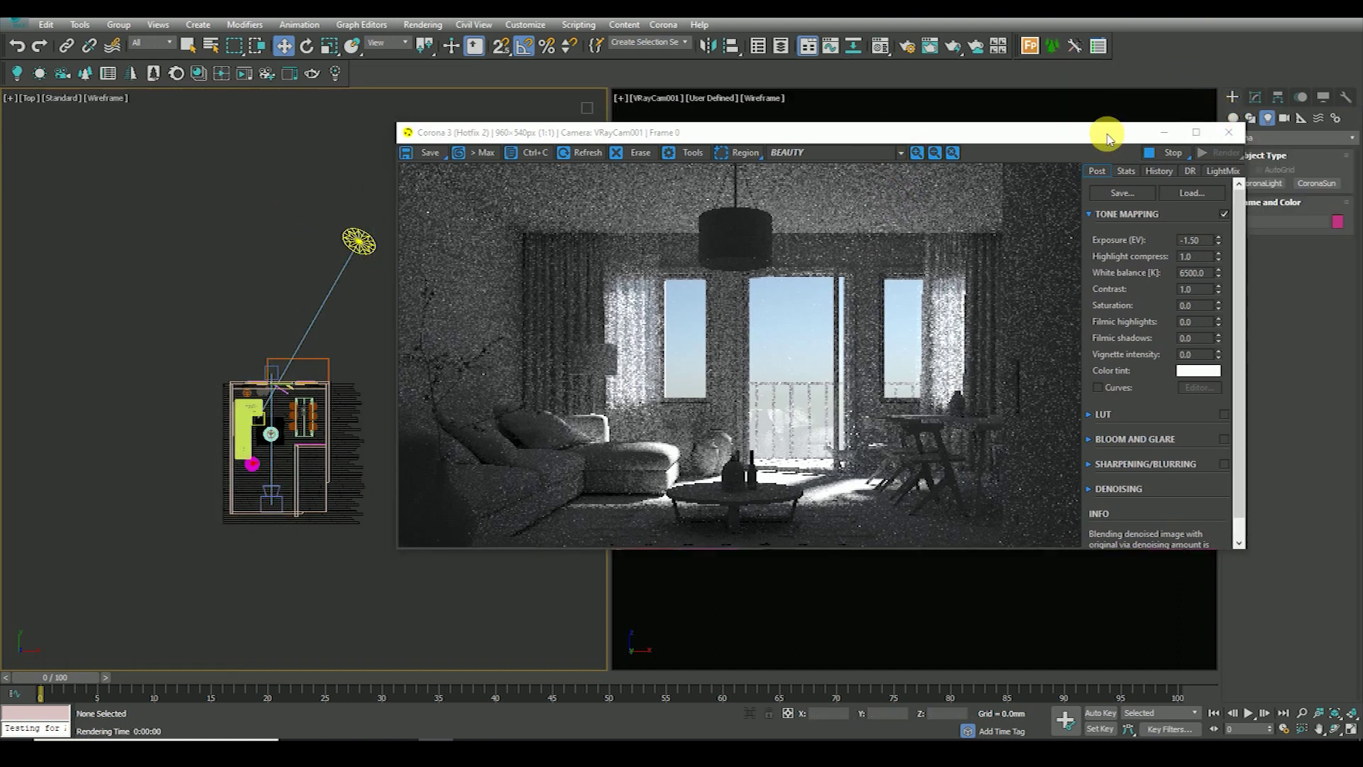
drag(1108, 132, 1077, 97)
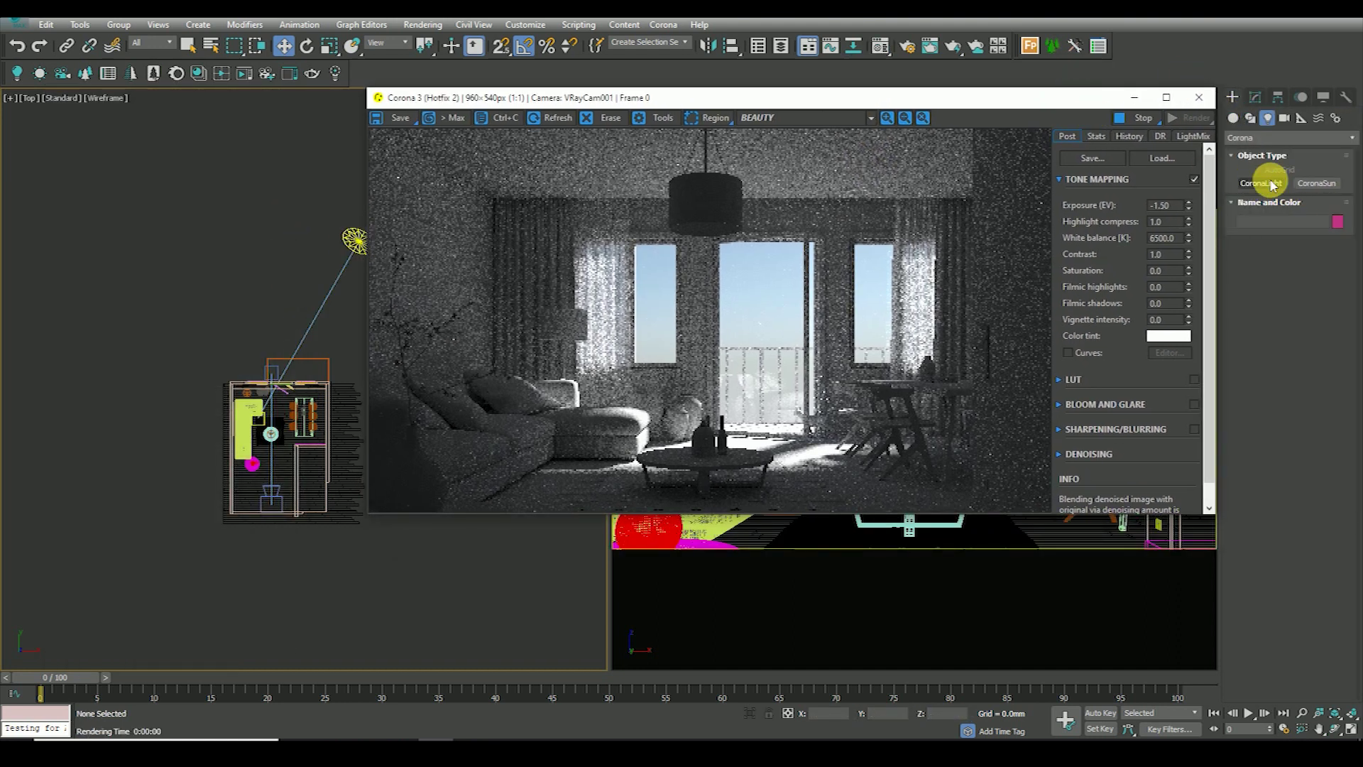
click(1267, 183)
middle_drag(192, 388, 88, 315)
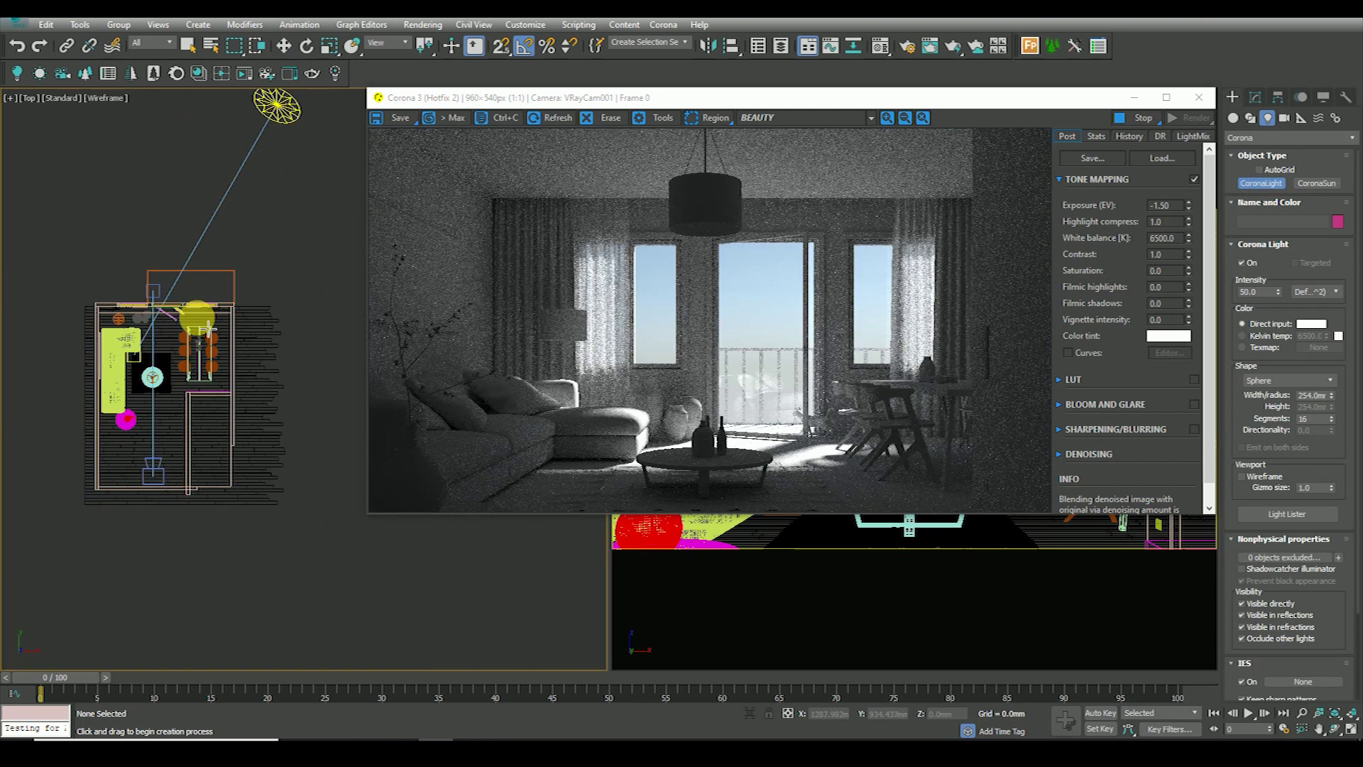
drag(277, 326, 298, 370)
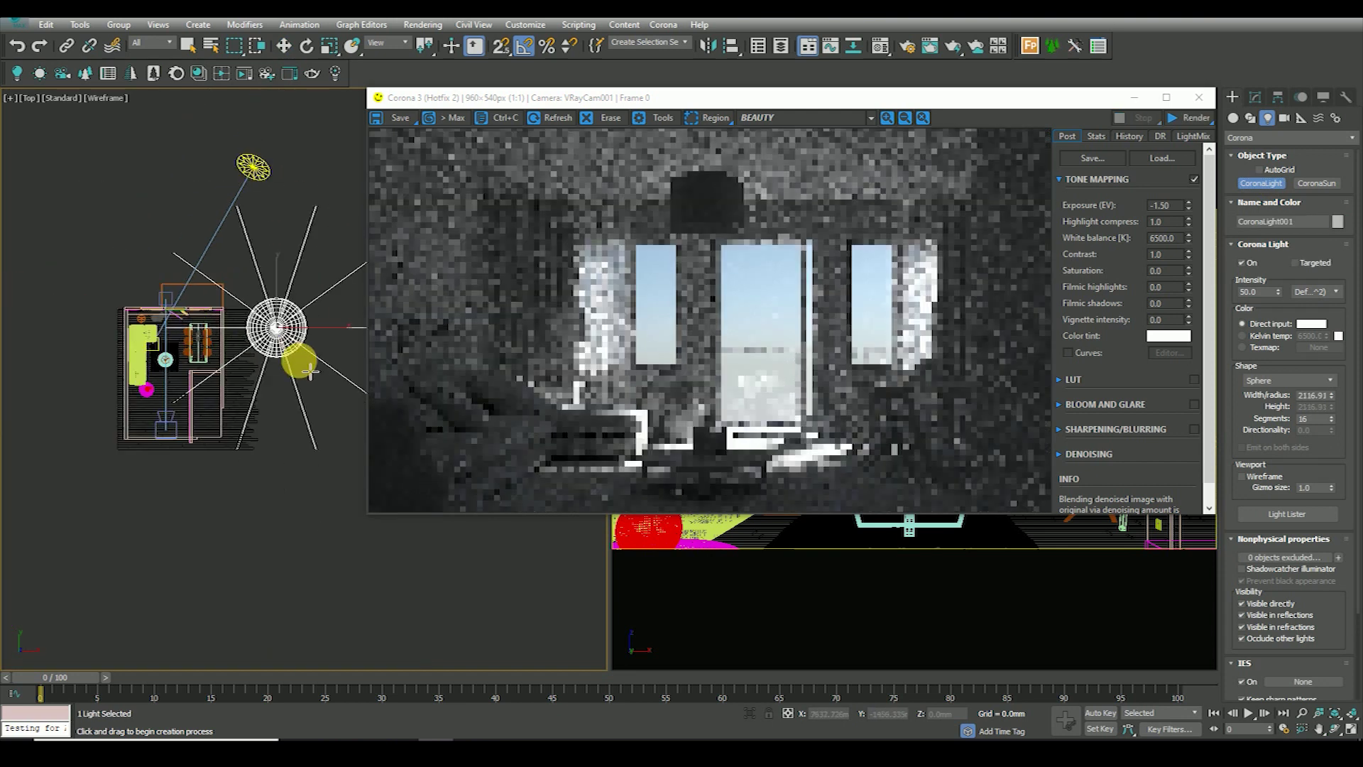
- Give the light Direct colour, intensity 10 and a Rectangle shape
click(1265, 335)
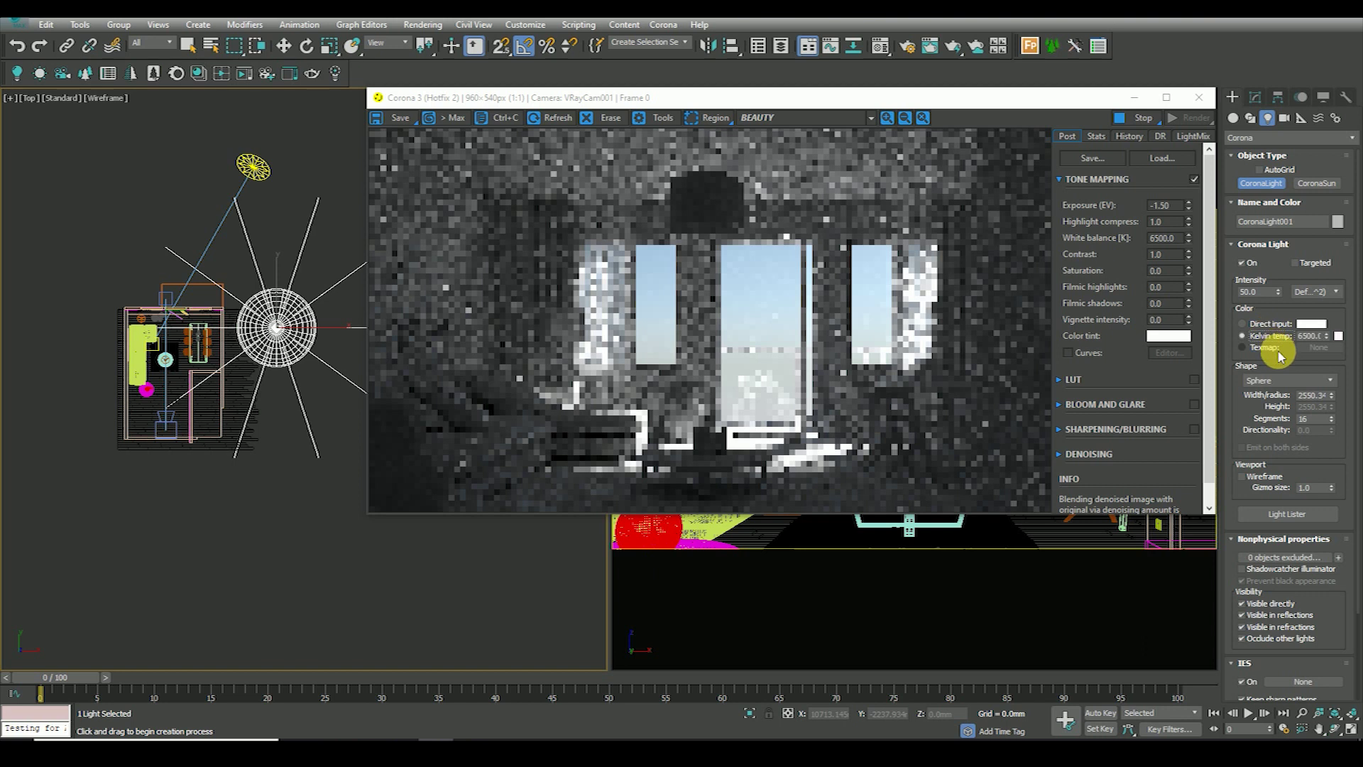
click(1270, 323)
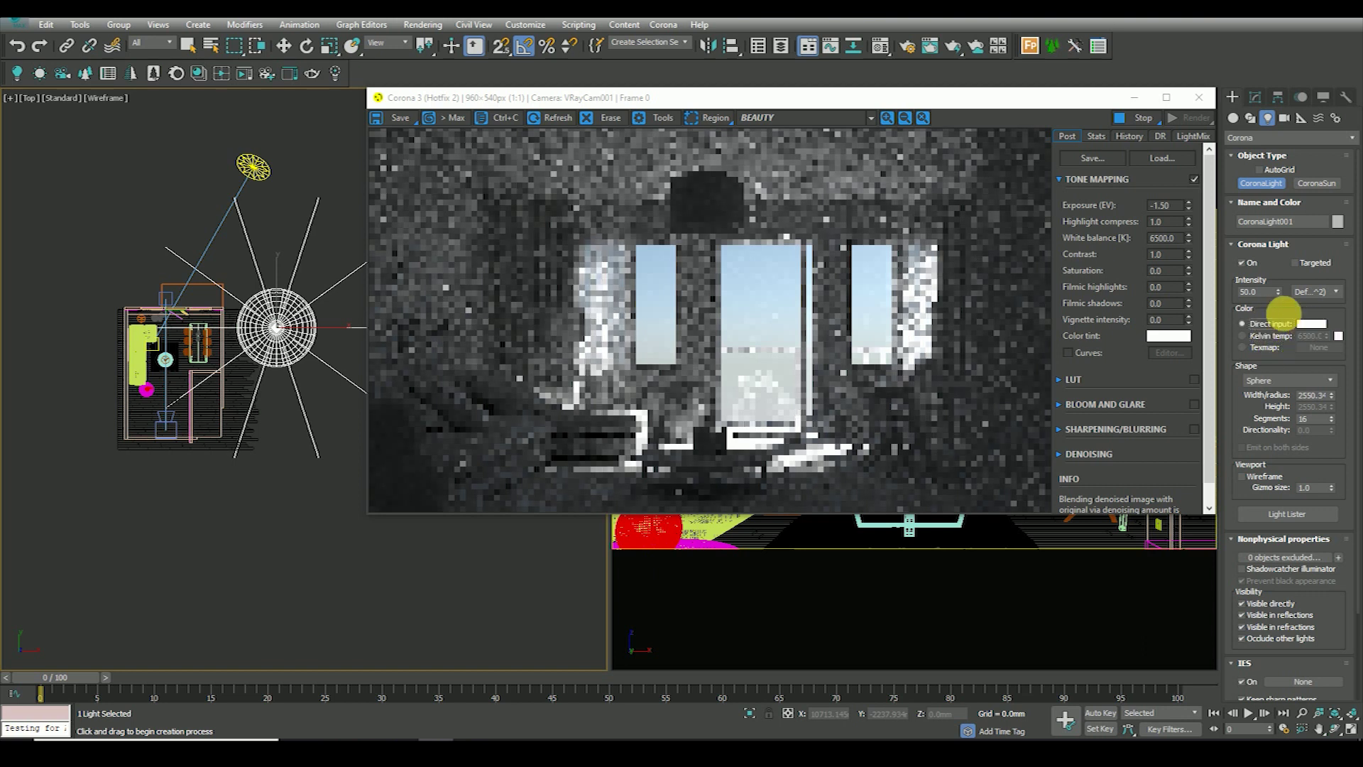
text(10)
key(Return)
click(1258, 381)
click(1283, 413)
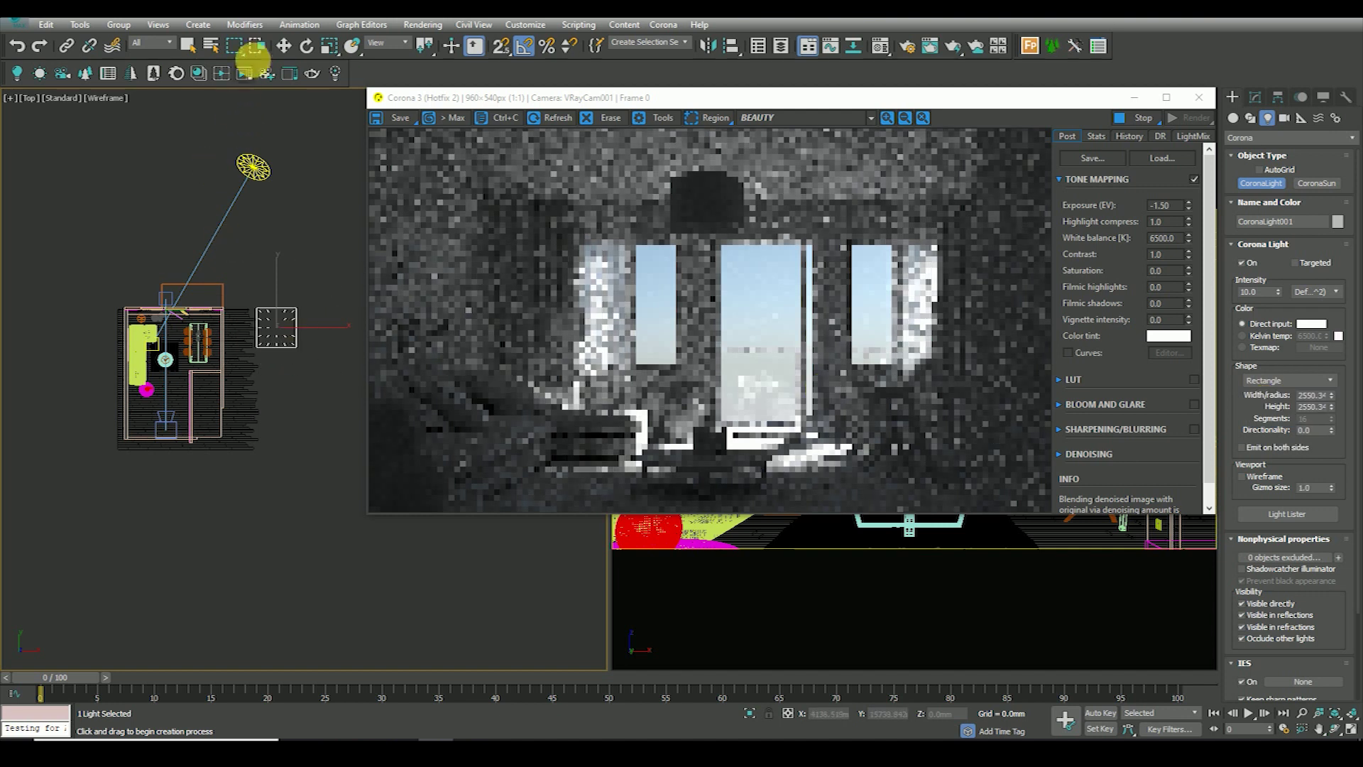
- Rotate the light -90° with angle snap and move it to the room's top edge
click(283, 45)
middle_drag(295, 268, 293, 312)
scroll(293, 312, up, 3)
click(307, 45)
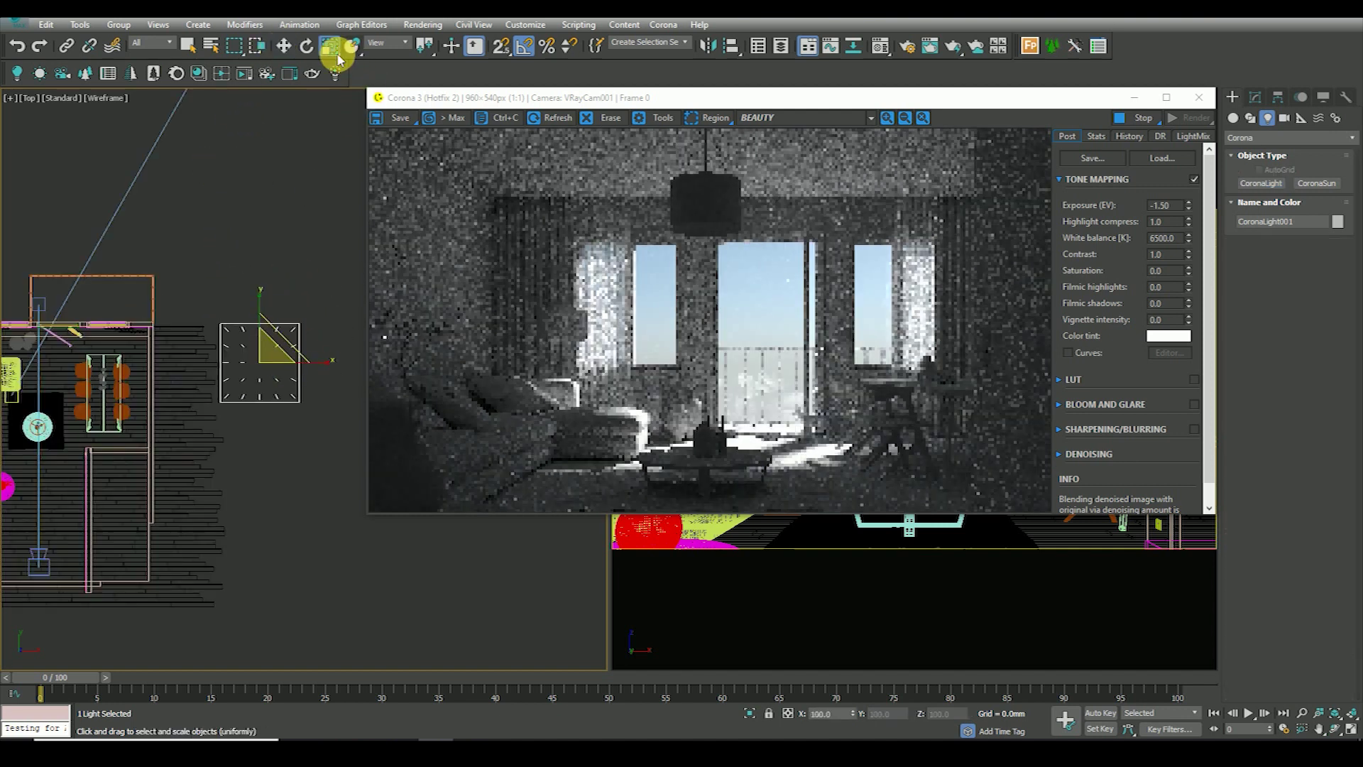
right_click(306, 45)
click(770, 313)
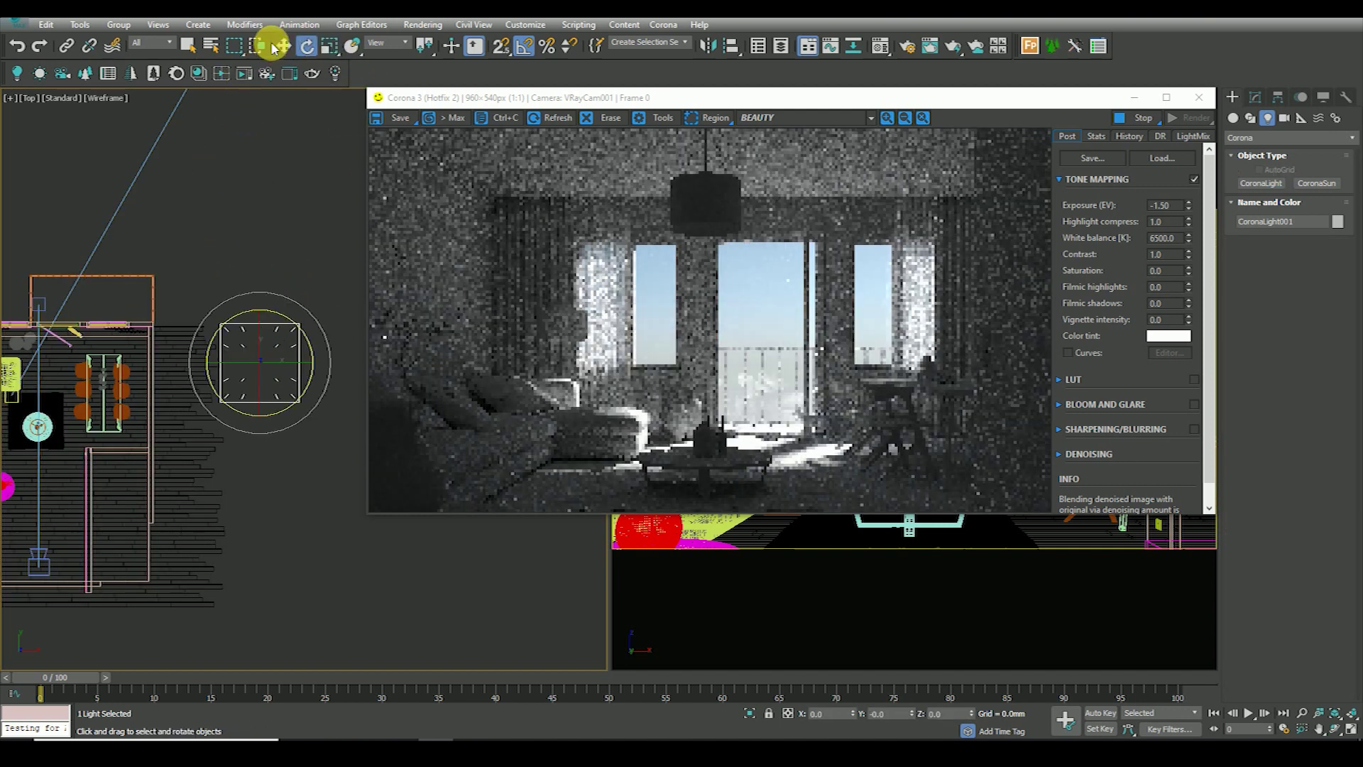
right_click(524, 45)
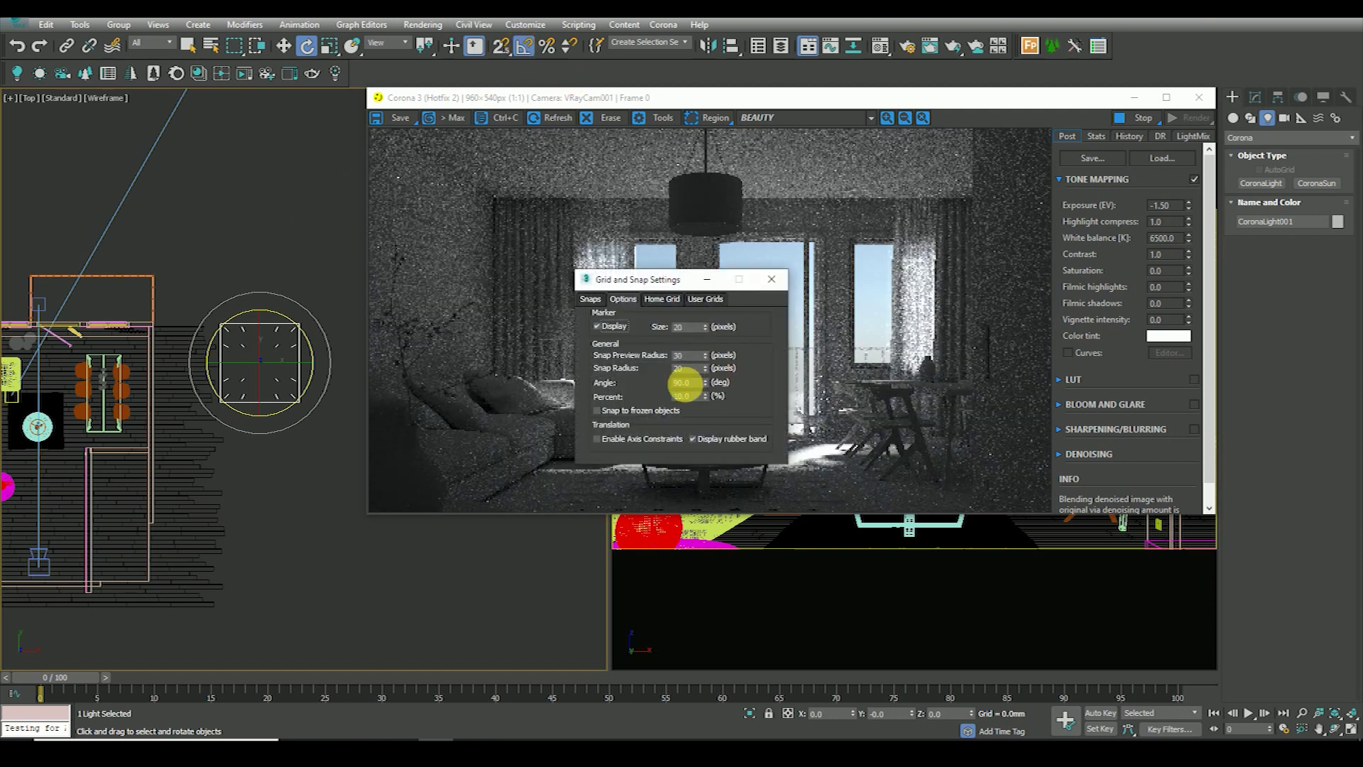
click(772, 279)
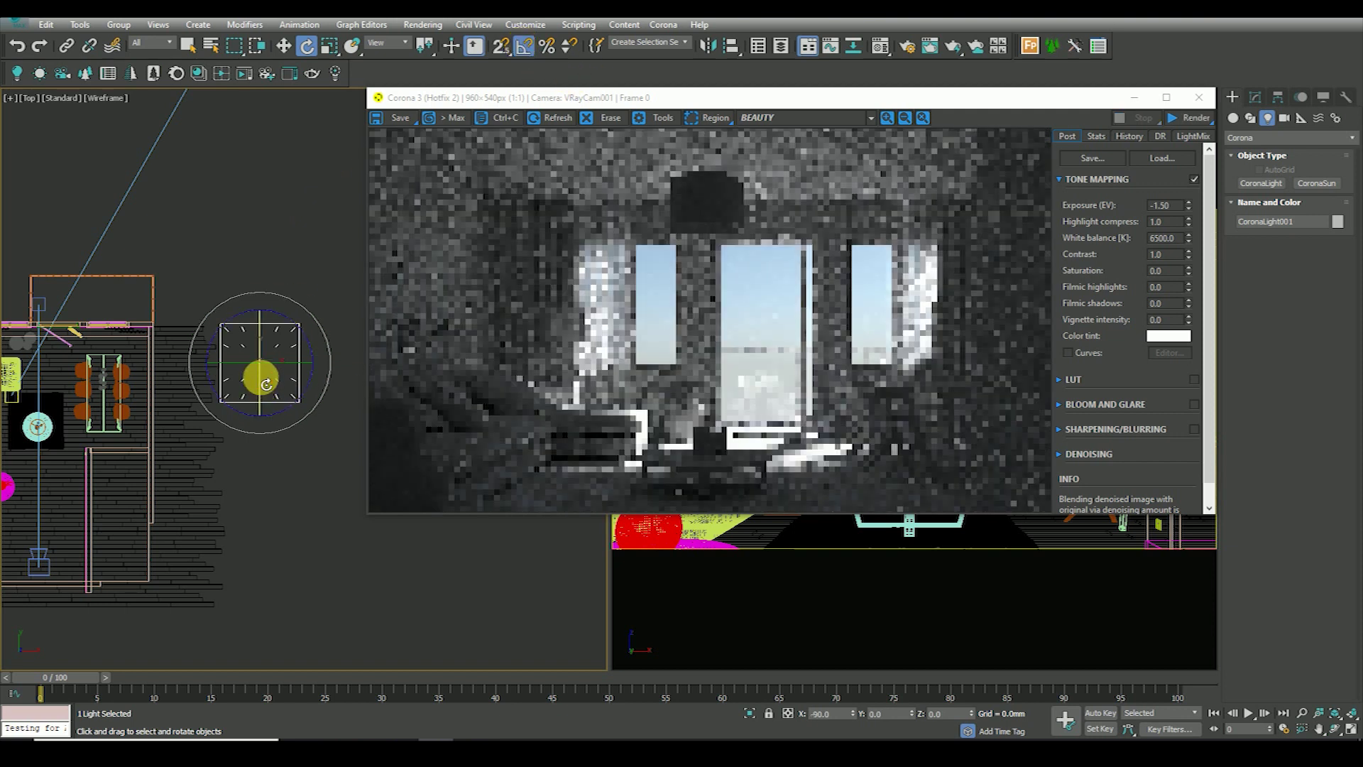
scroll(266, 387, down, 3)
key(w)
drag(284, 341, 200, 313)
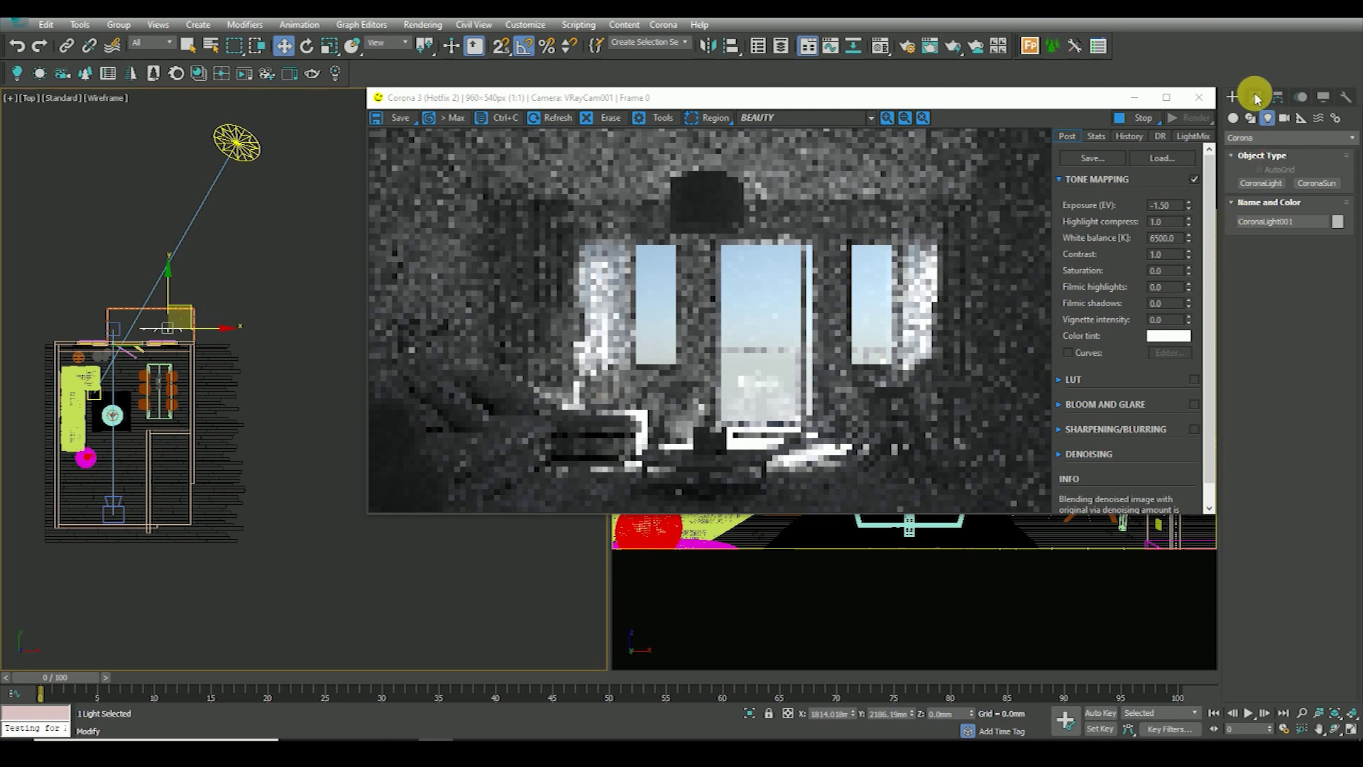
- Make the window light invisible to camera, reflections and refractions
click(1255, 95)
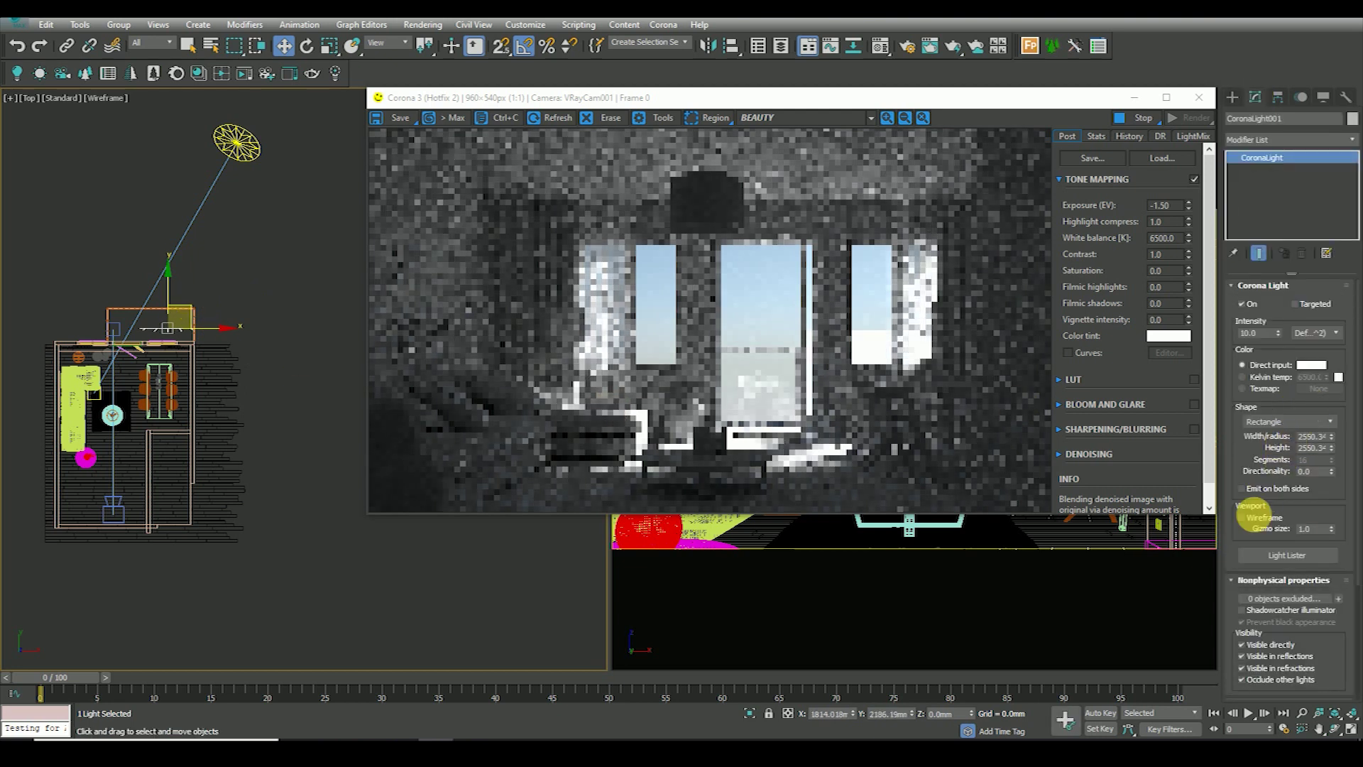
scroll(1249, 554, down, 2)
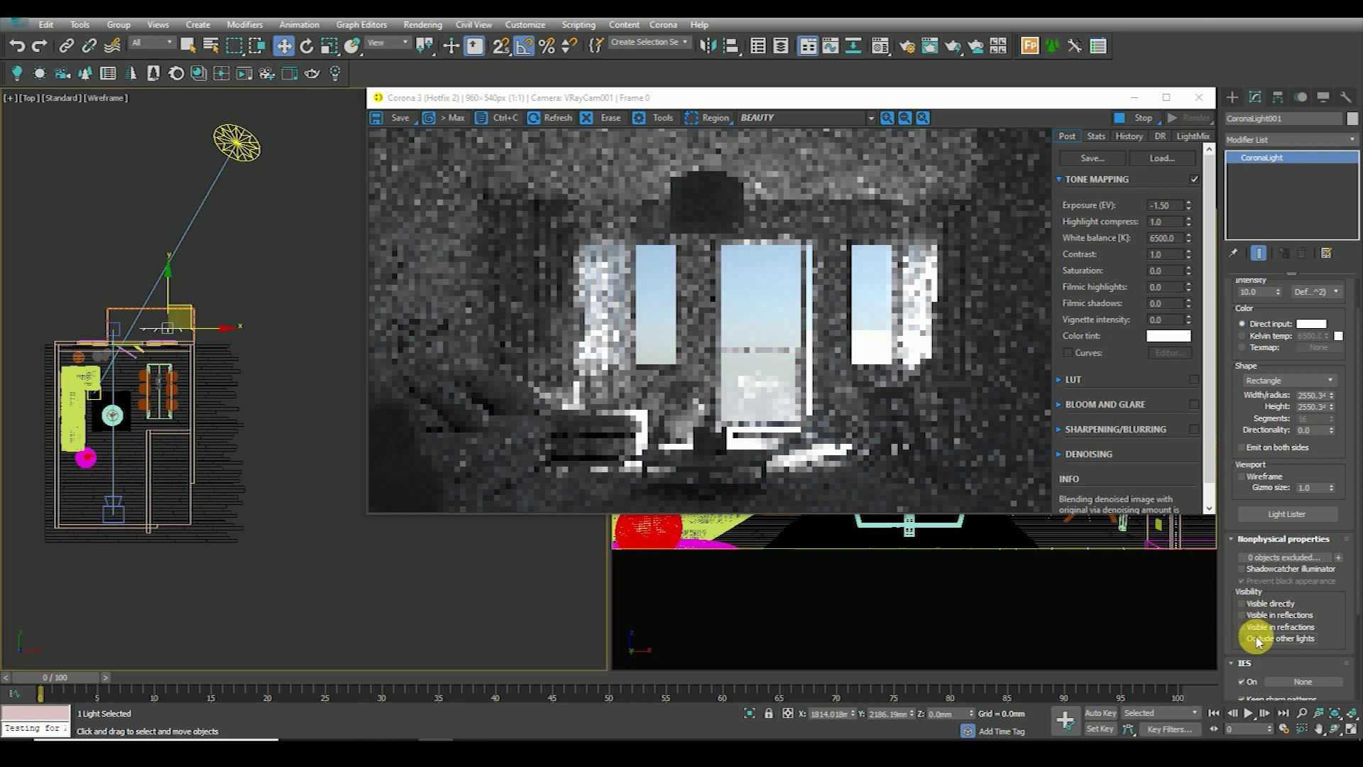
scroll(1254, 409, up, 2)
scroll(213, 327, up, 5)
scroll(239, 332, down, 3)
- Place the light against the window opening and raise it to window height in Front view
drag(248, 291, 275, 281)
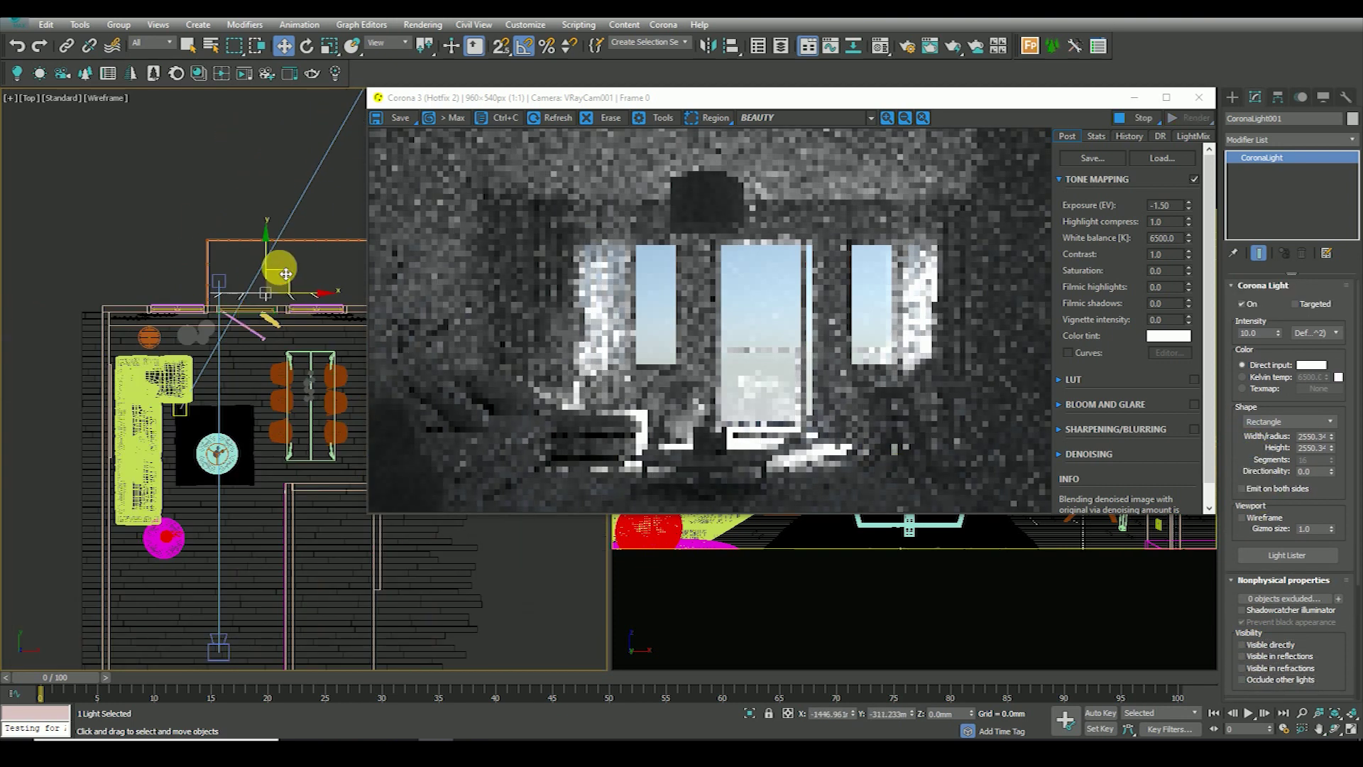
scroll(270, 313, down, 5)
key(f)
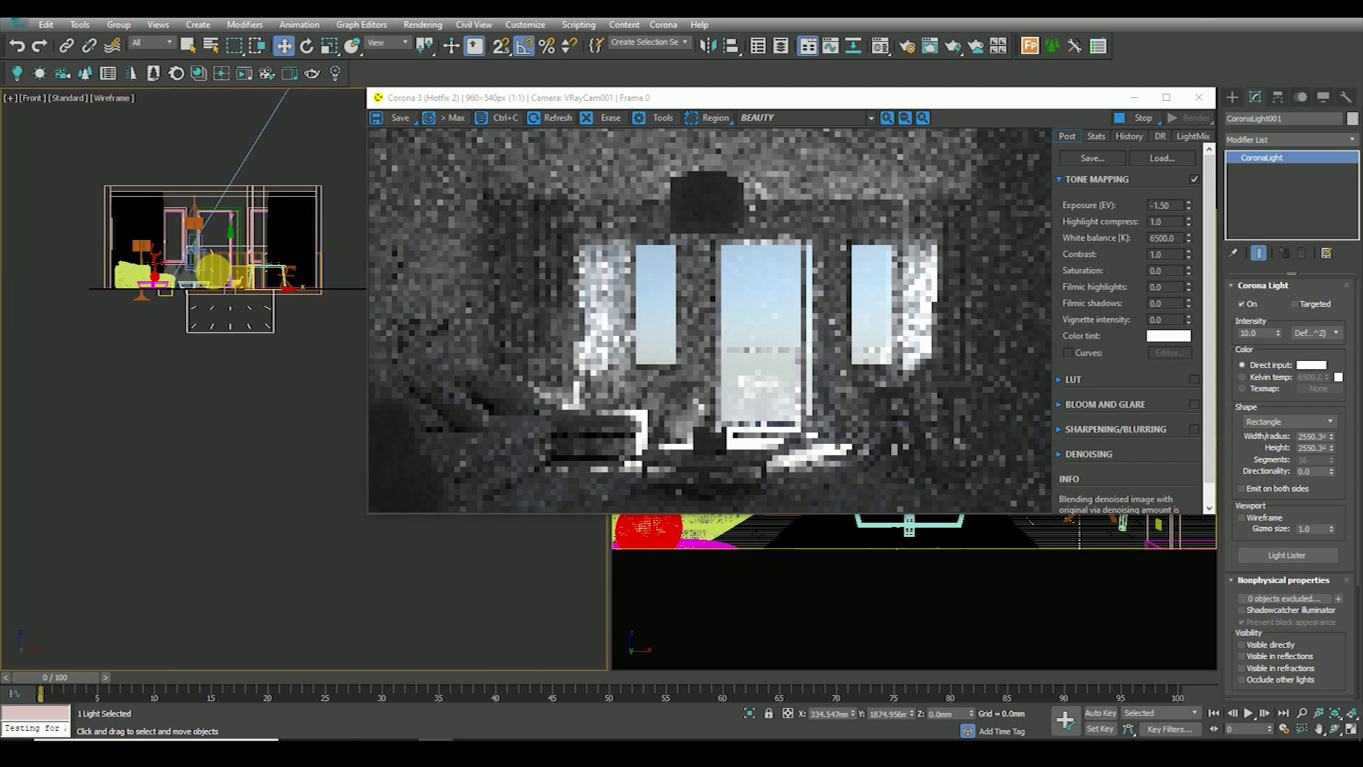
scroll(252, 369, up, 3)
middle_drag(249, 355, 256, 376)
scroll(256, 373, down, 3)
drag(291, 380, 264, 310)
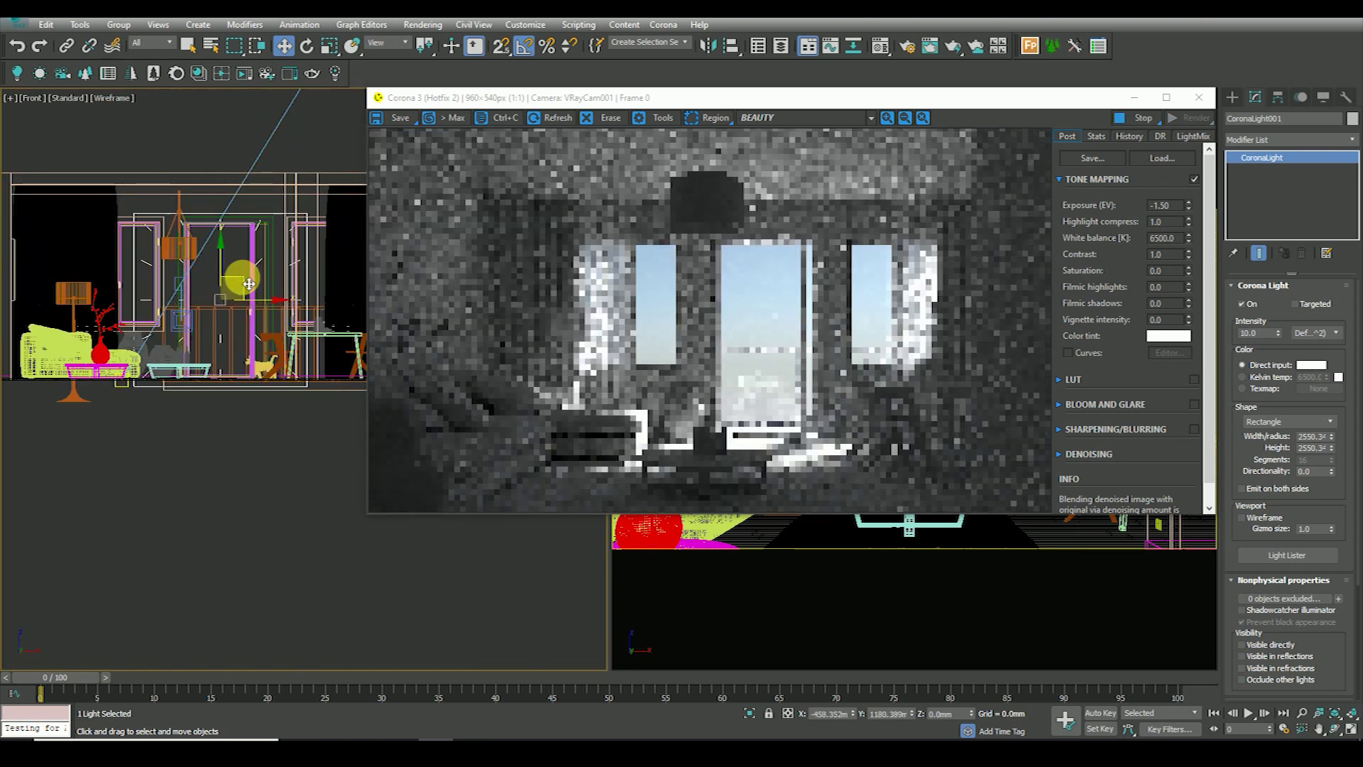
- Squash the window light narrower, then return to Top view and the Move tool
key(r)
mouse_move(254, 308)
mouse_down()
mouse_move(286, 305)
mouse_move(255, 306)
mouse_up()
key(ctrl+e)
key(t)
key(z)
key(w)
scroll(277, 362, down, 2)
scroll(279, 306, down, 3)
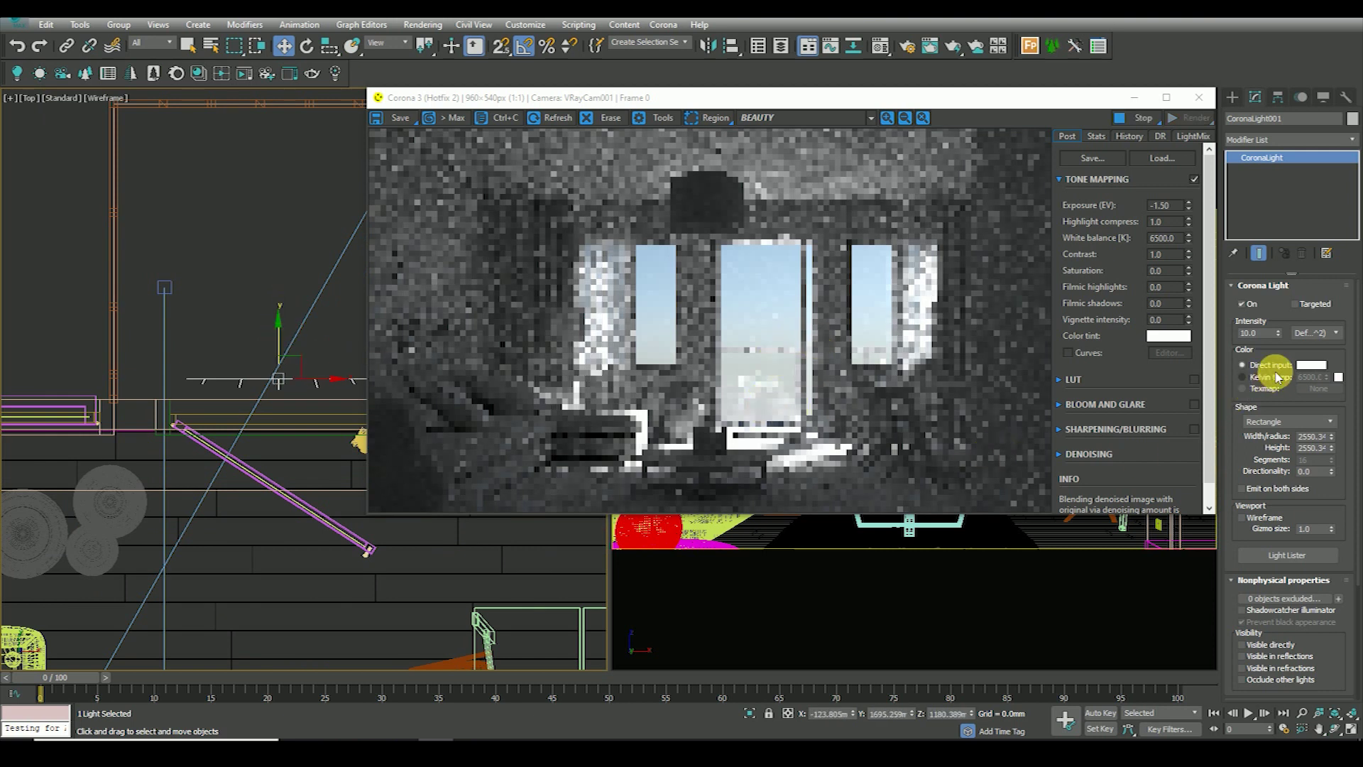
- Set the window light's intensity to 30
double_click(1272, 336)
text(20)
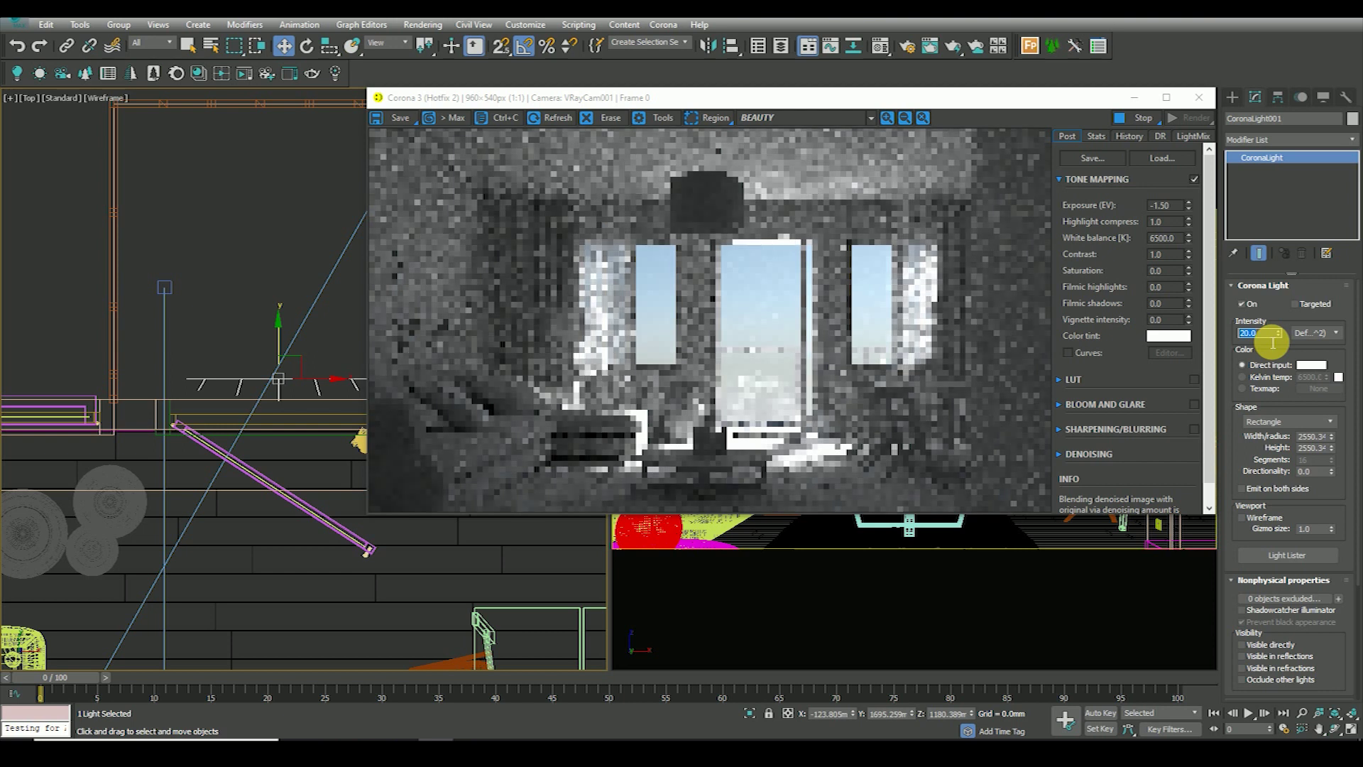
text(30)
key(Return)
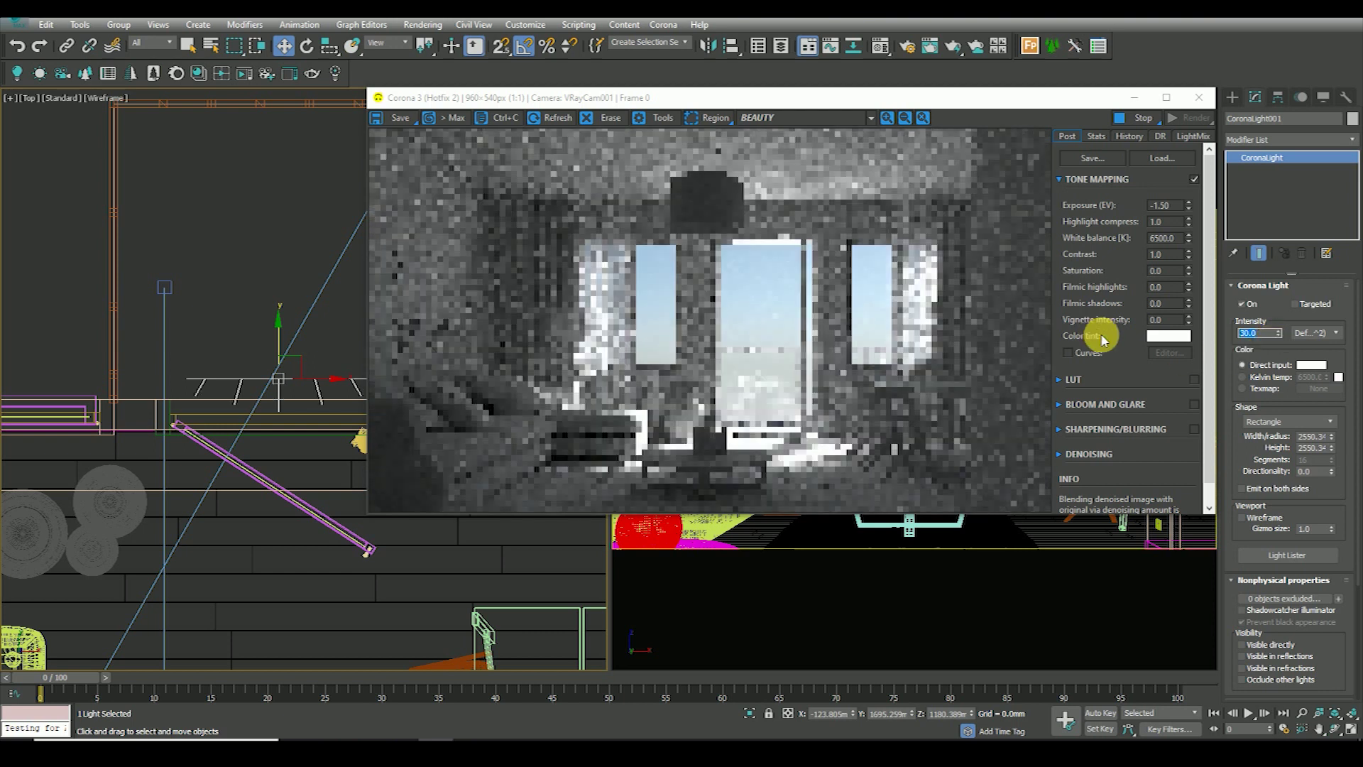
- Enable LUT in the Corona VFB Post tab with the Kim_Amlan graphic film preset
click(1194, 379)
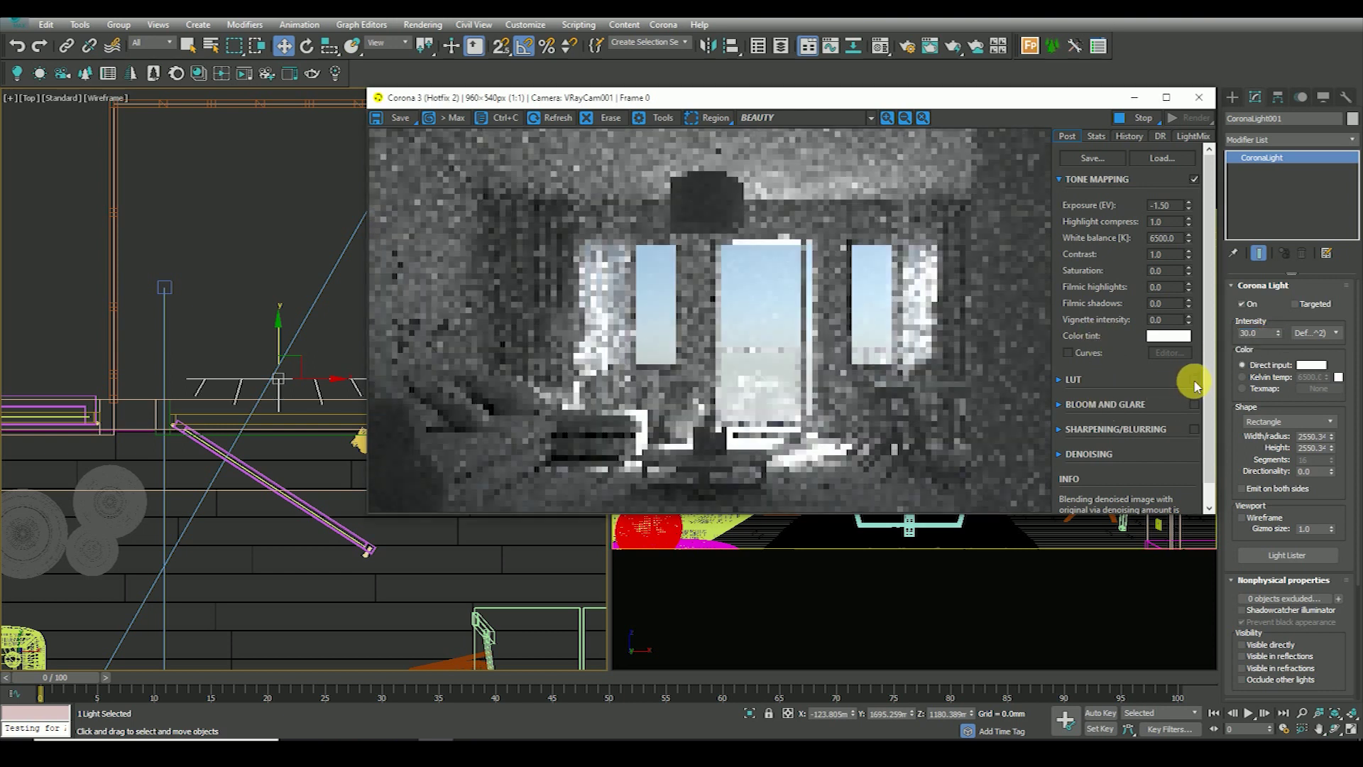
click(1070, 379)
click(1185, 422)
drag(1192, 467, 1186, 624)
click(1138, 608)
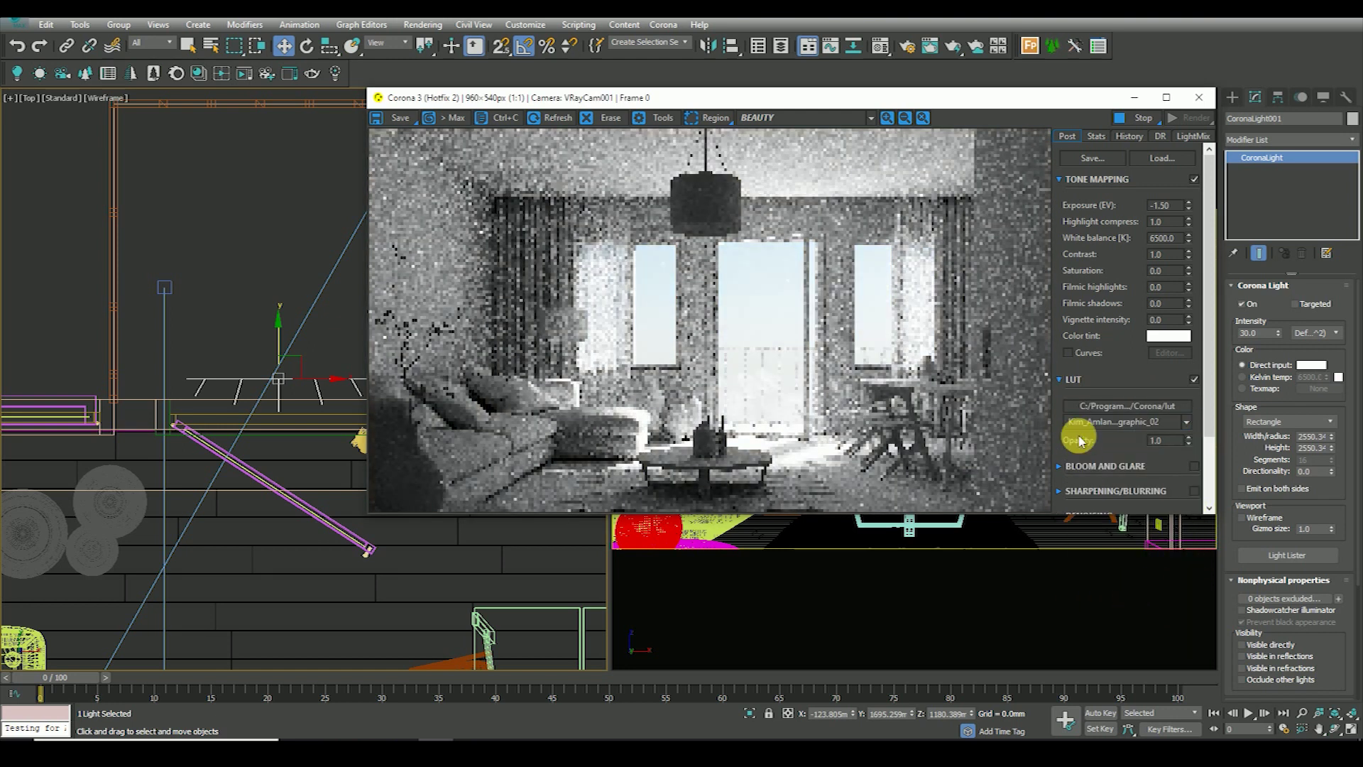
double_click(1194, 379)
scroll(1208, 461, down, 2)
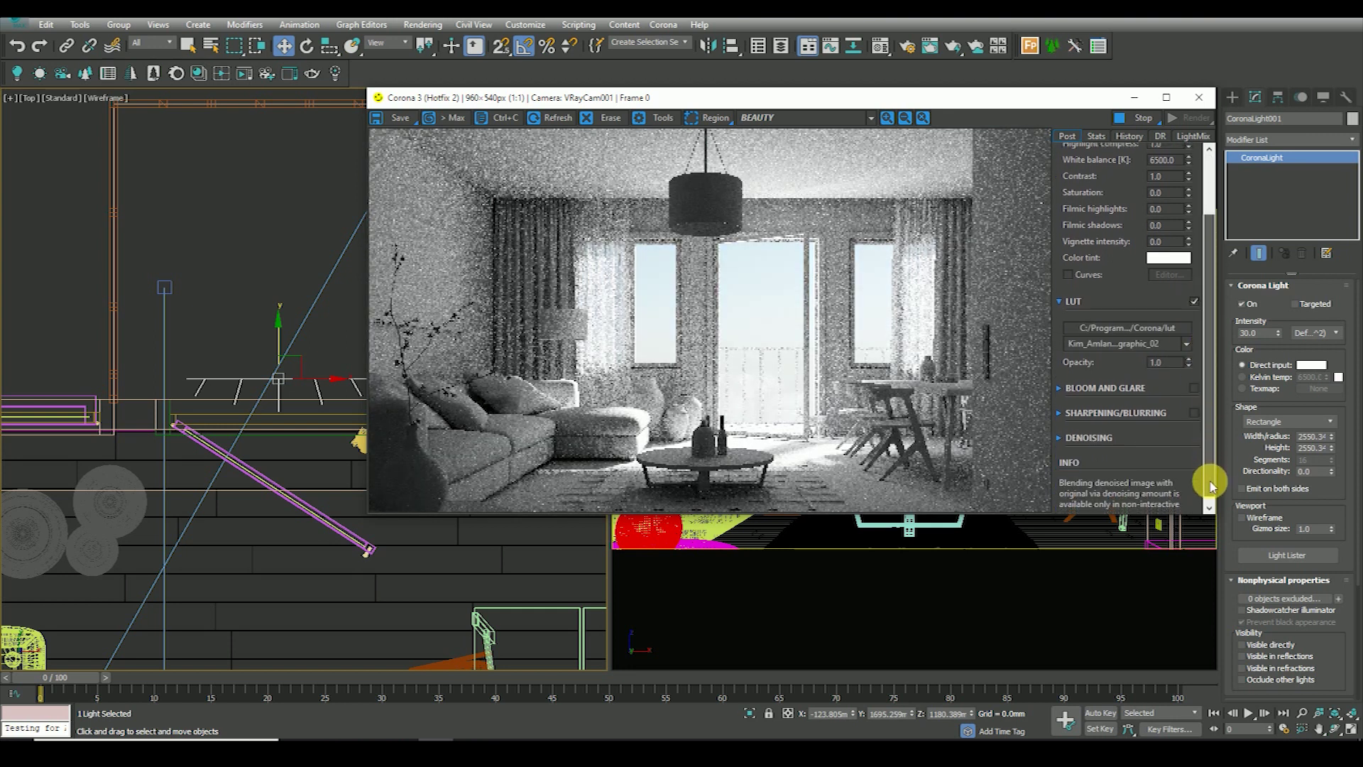
drag(1207, 471, 1207, 380)
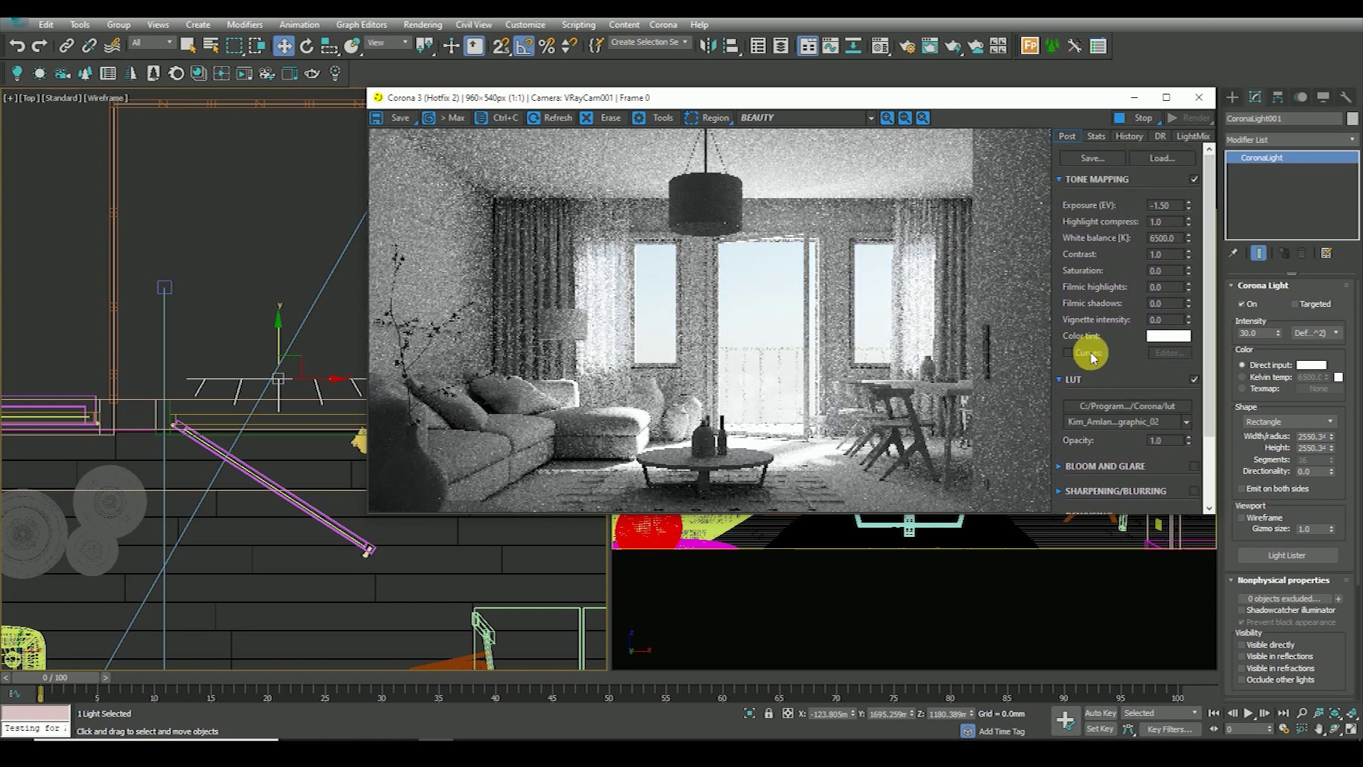
drag(877, 100, 823, 84)
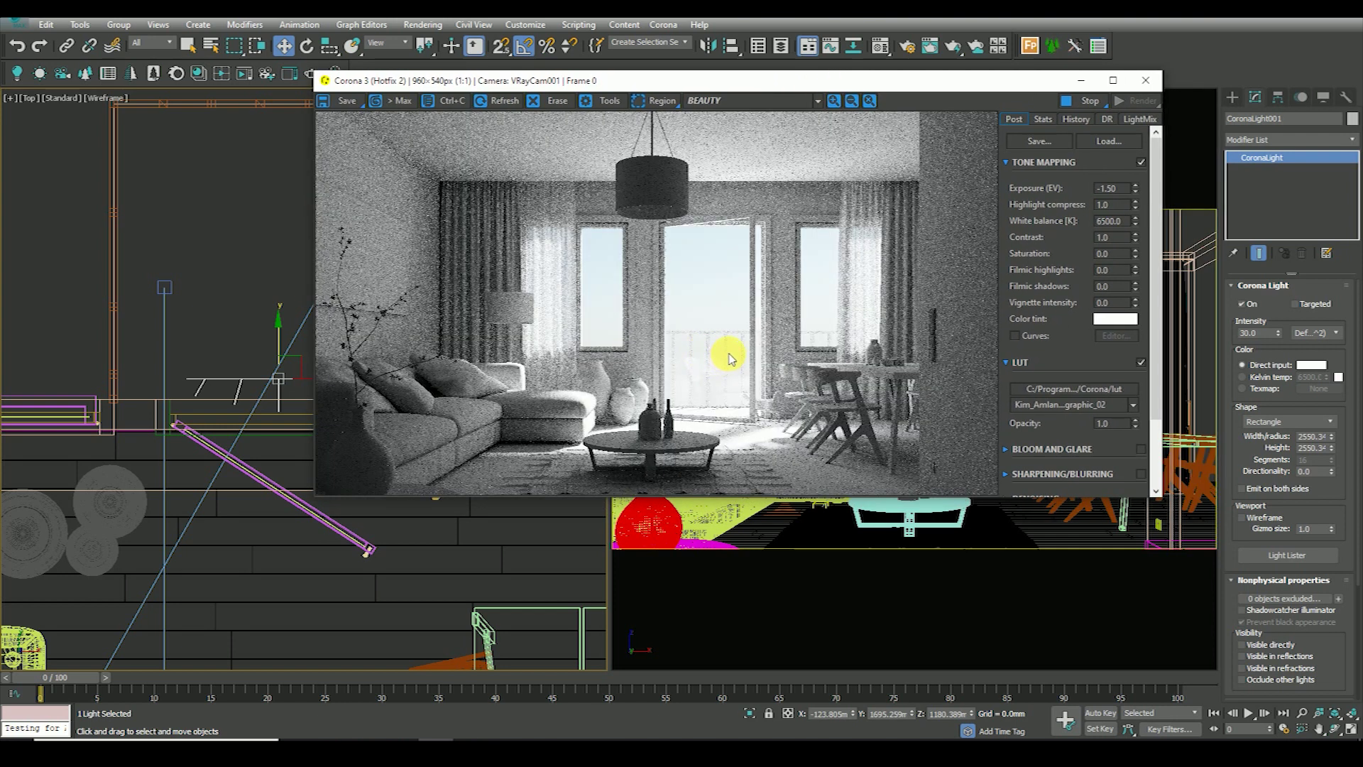
- Set the window light's intensity back to 10
double_click(1270, 335)
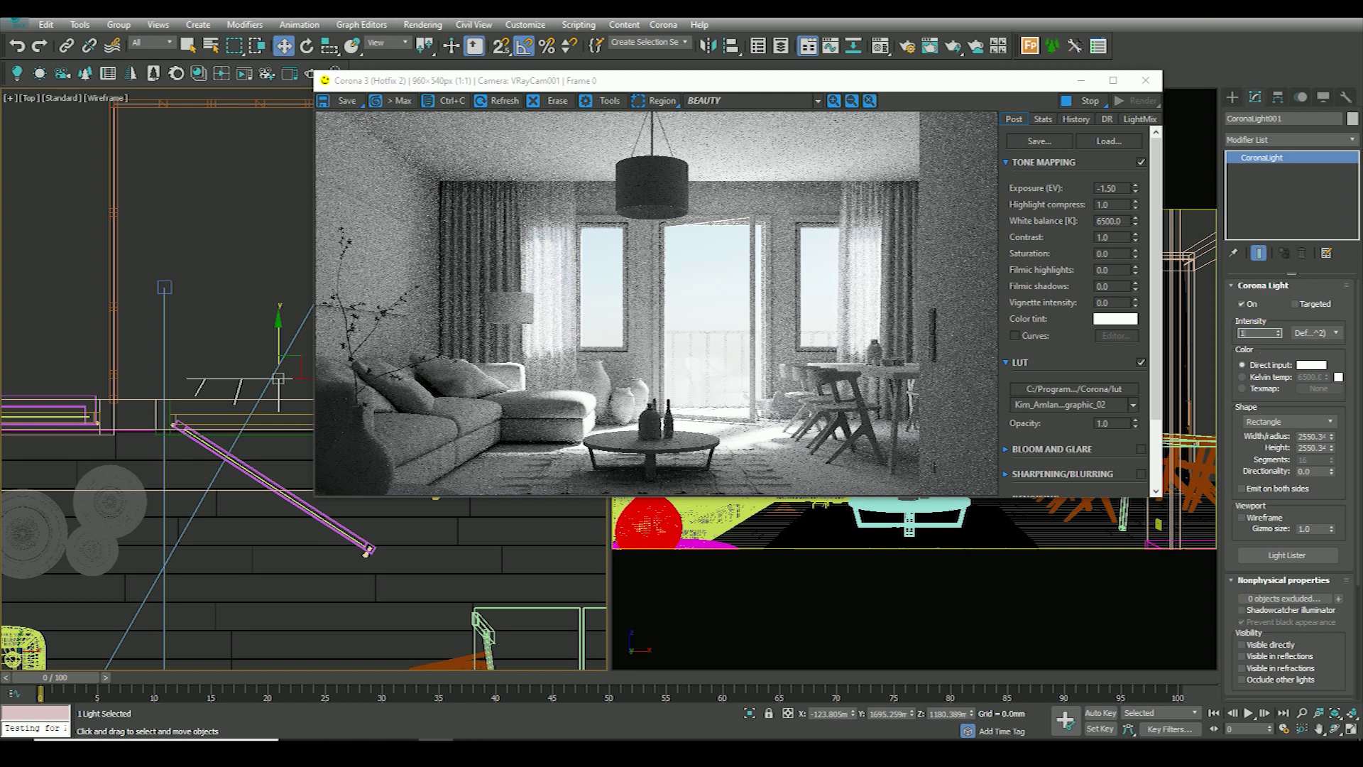
text(10)
key(Return)
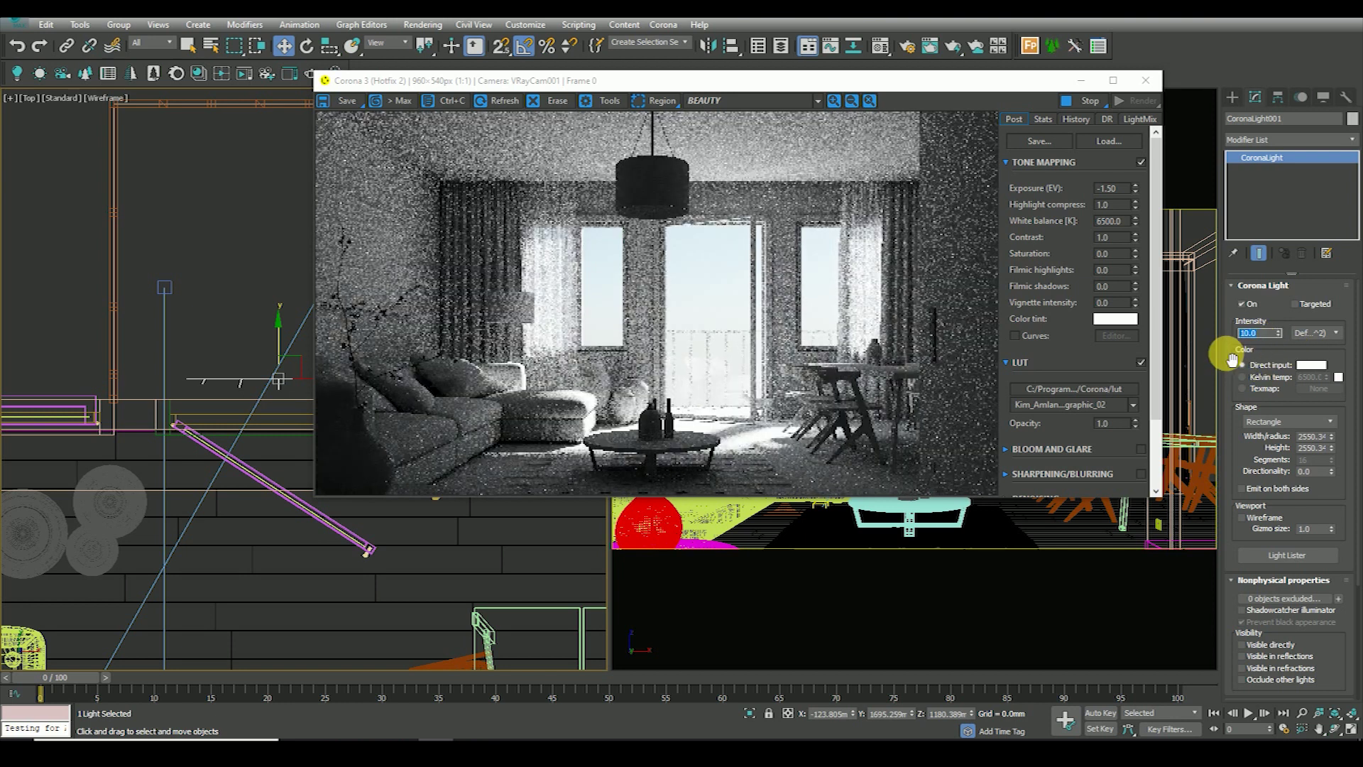
click(734, 313)
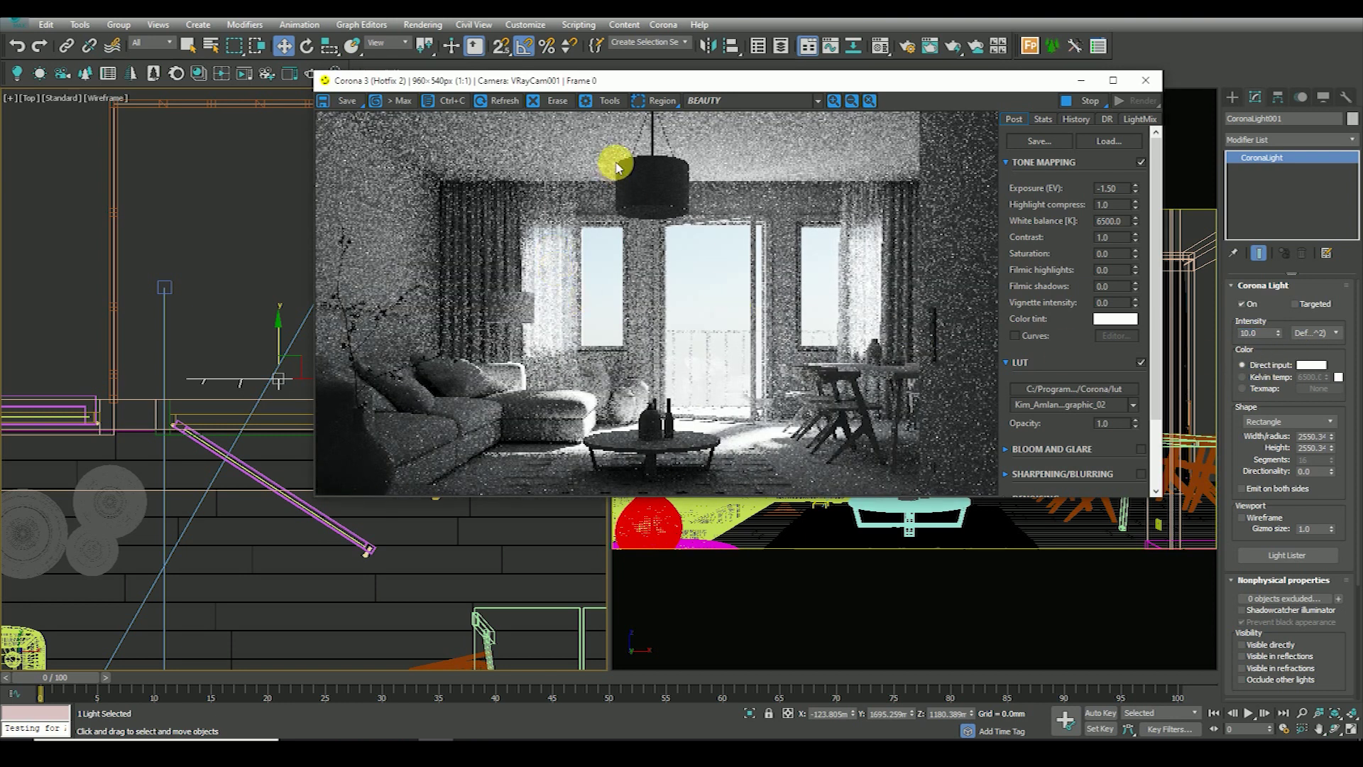
drag(638, 80, 841, 74)
scroll(359, 317, down, 3)
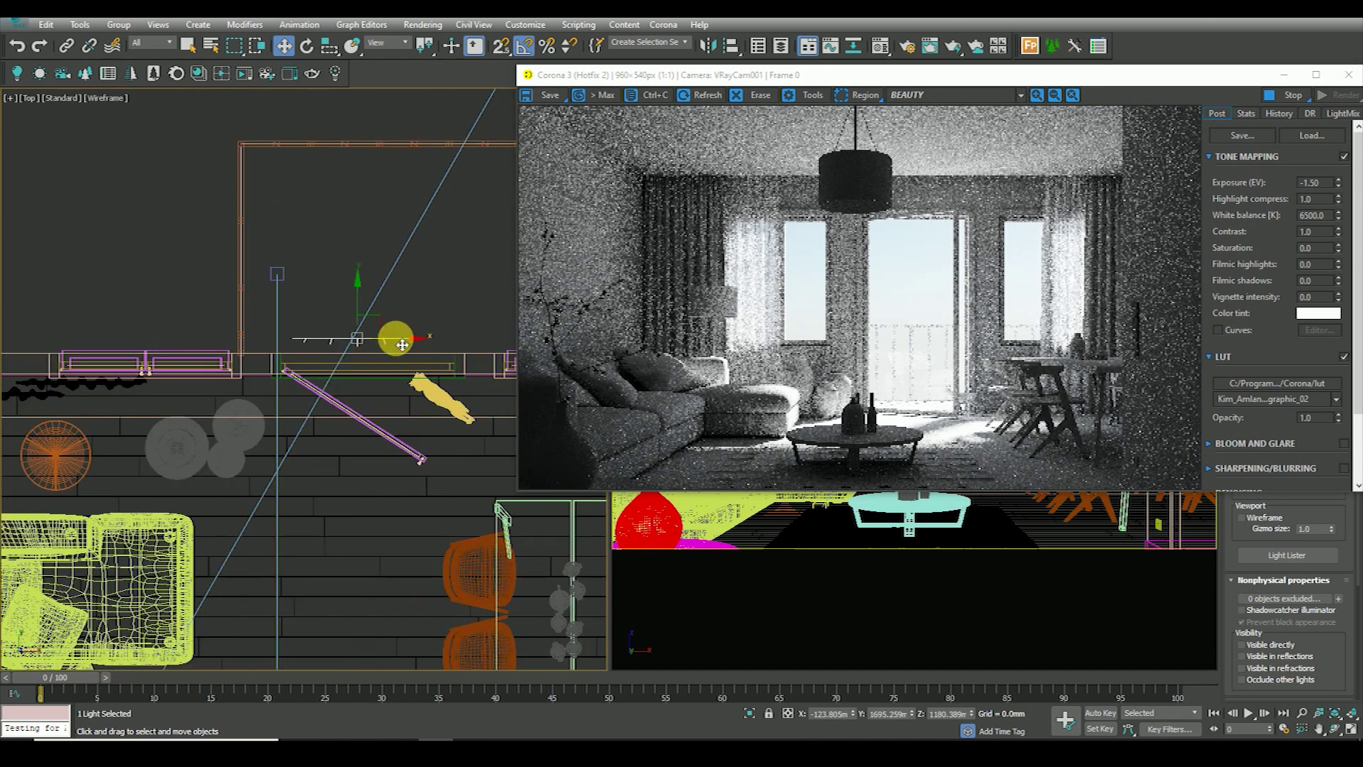
- Clone the window light as an Instance and lift it to window height in Front view
shift+drag(402, 345, 189, 339)
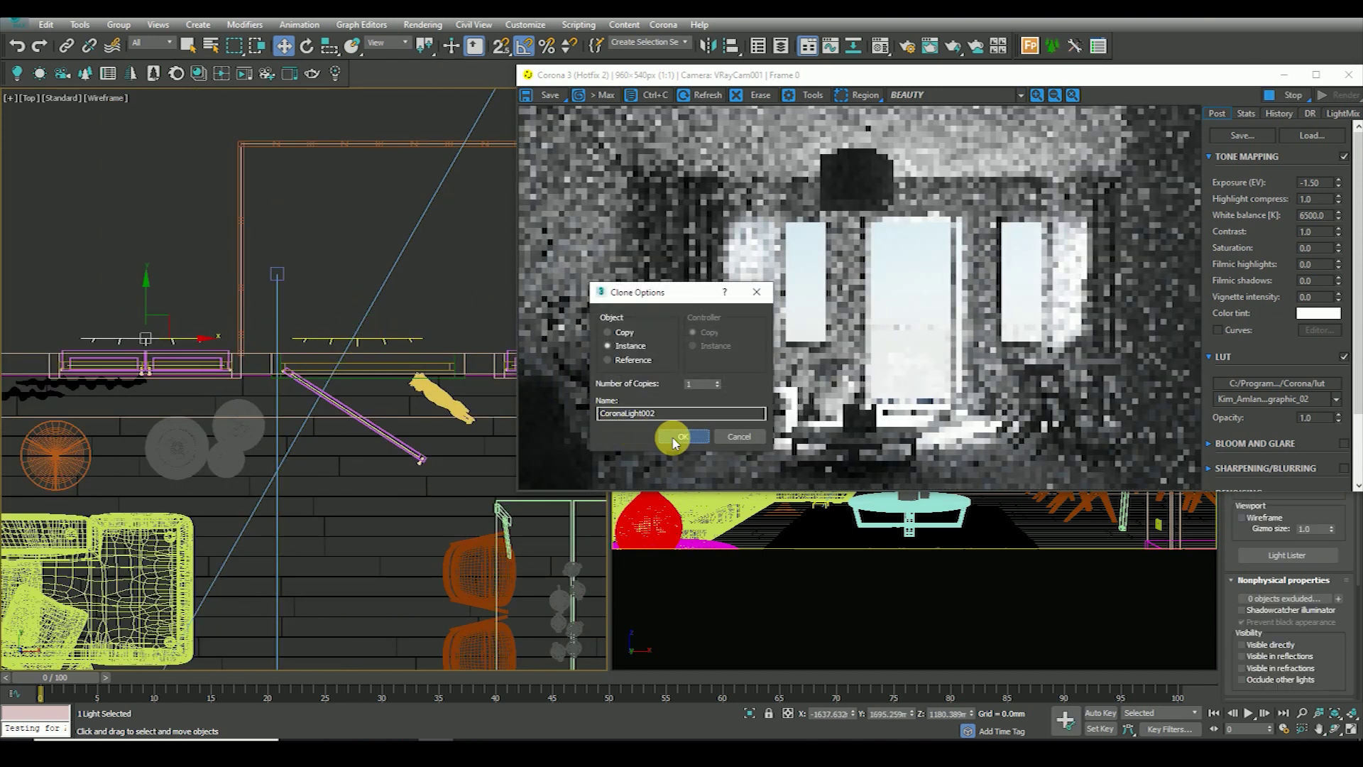
click(678, 437)
key(f)
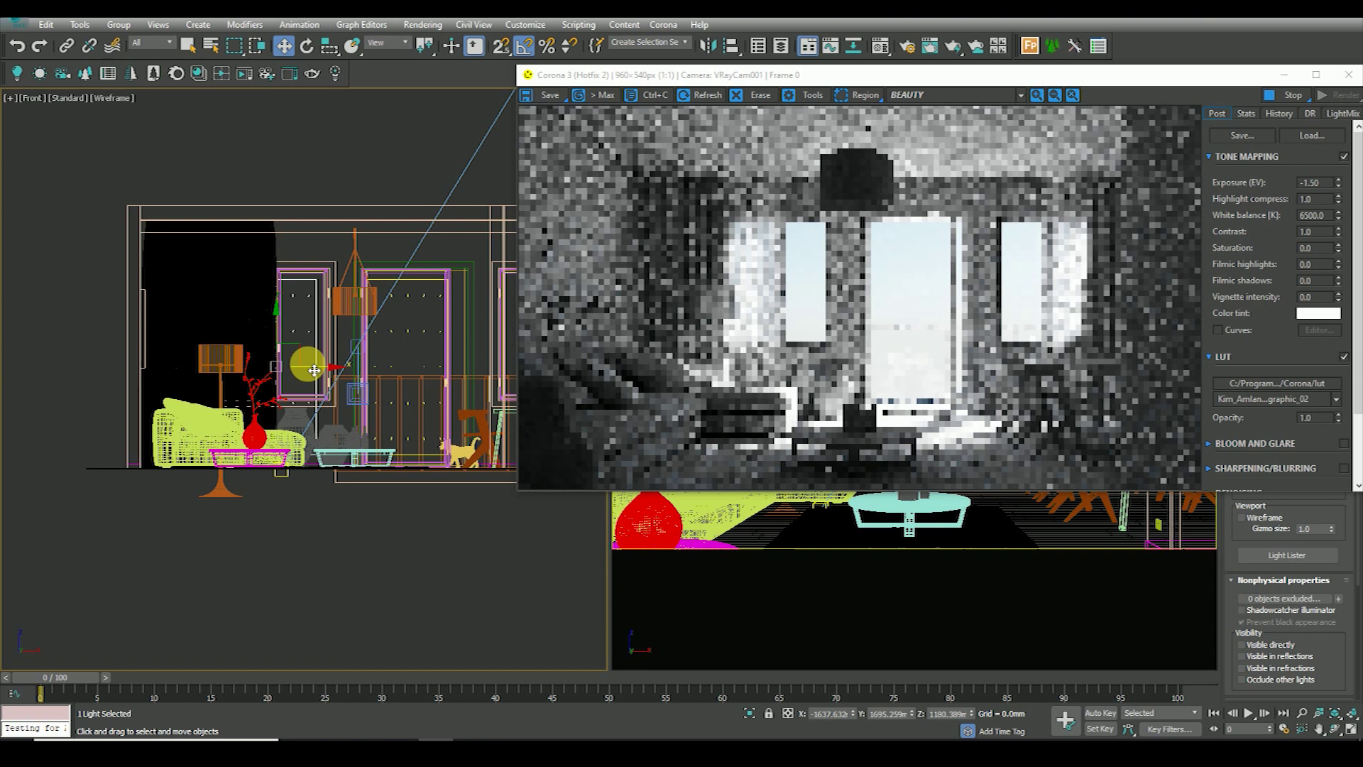
scroll(313, 369, up, 2)
key(r)
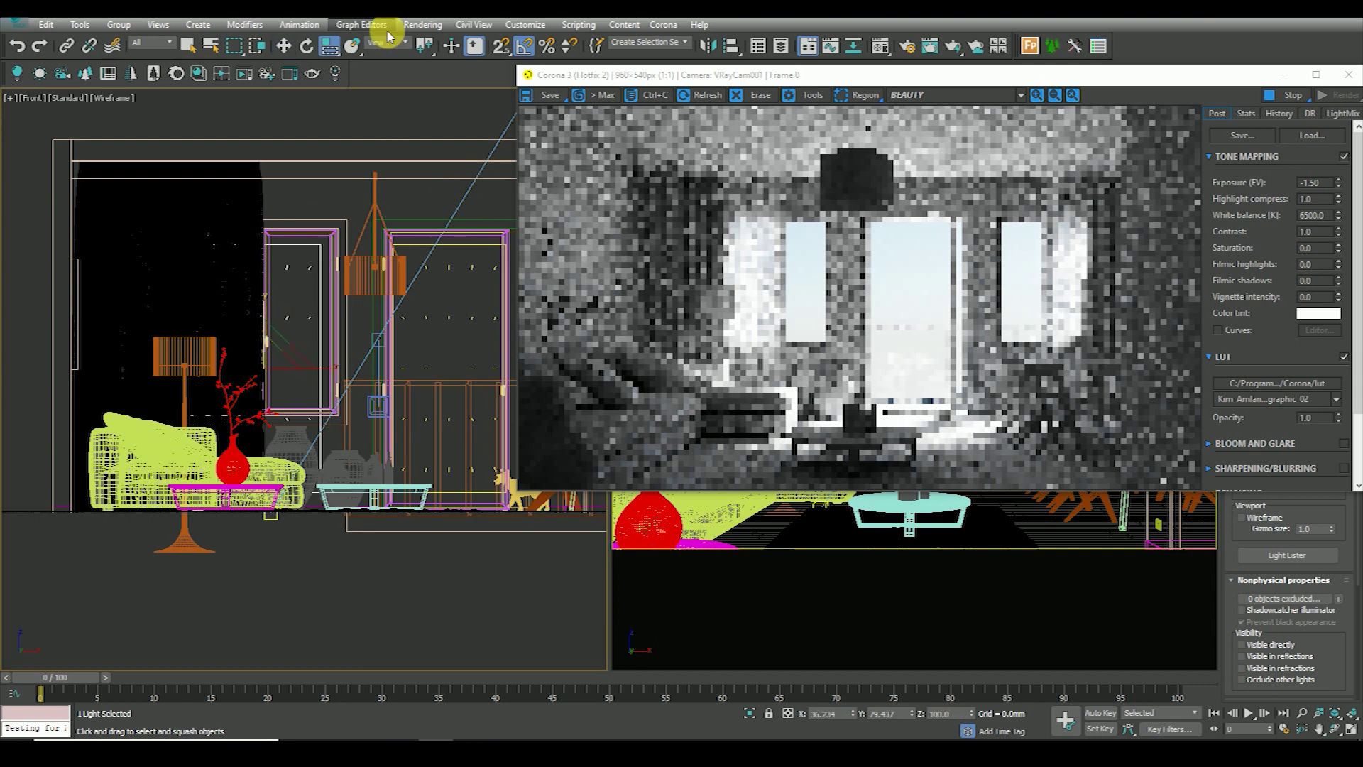
drag(329, 45, 329, 74)
key(w)
drag(270, 340, 295, 308)
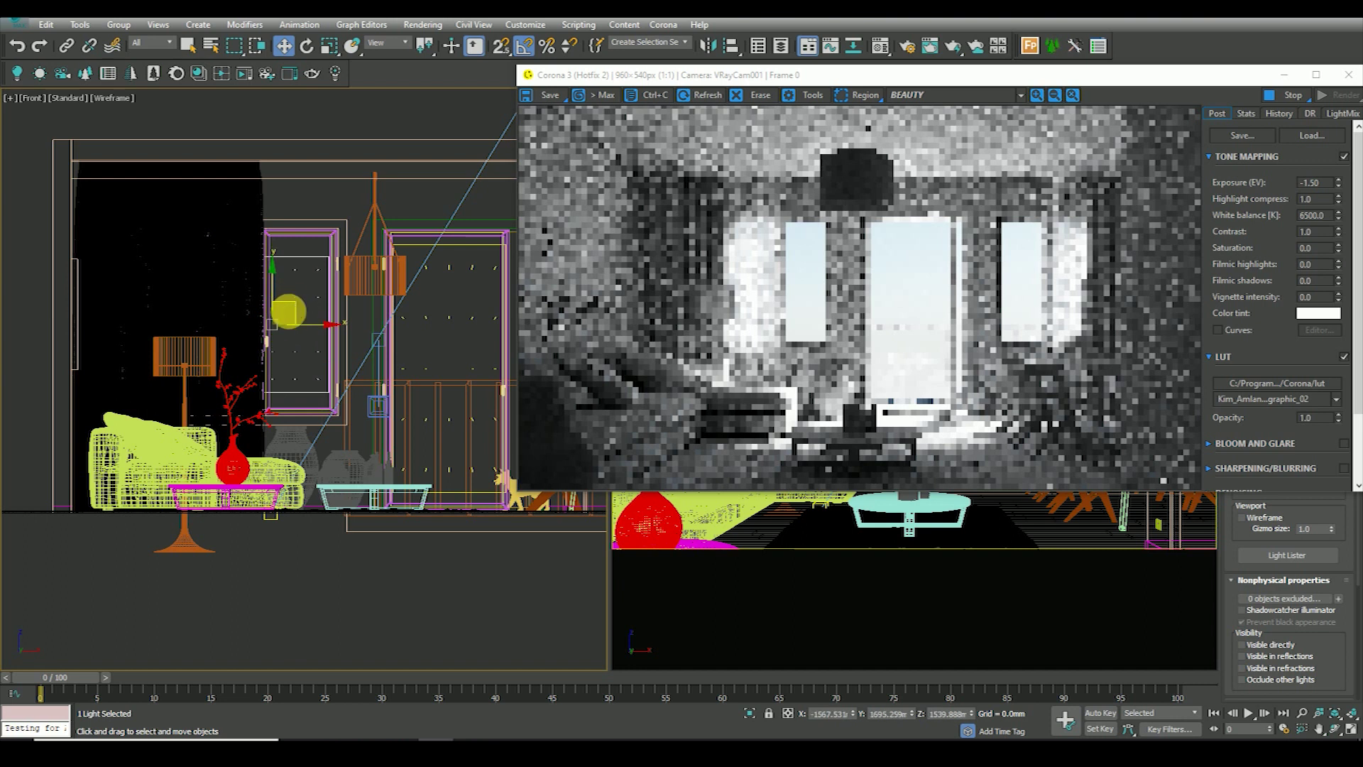
- Position the copied light at the upper-left window in the Top view floor plan
key(t)
mouse_move(259, 304)
mouse_down()
mouse_move(409, 344)
mouse_move(360, 334)
mouse_up()
scroll(360, 333, down, 2)
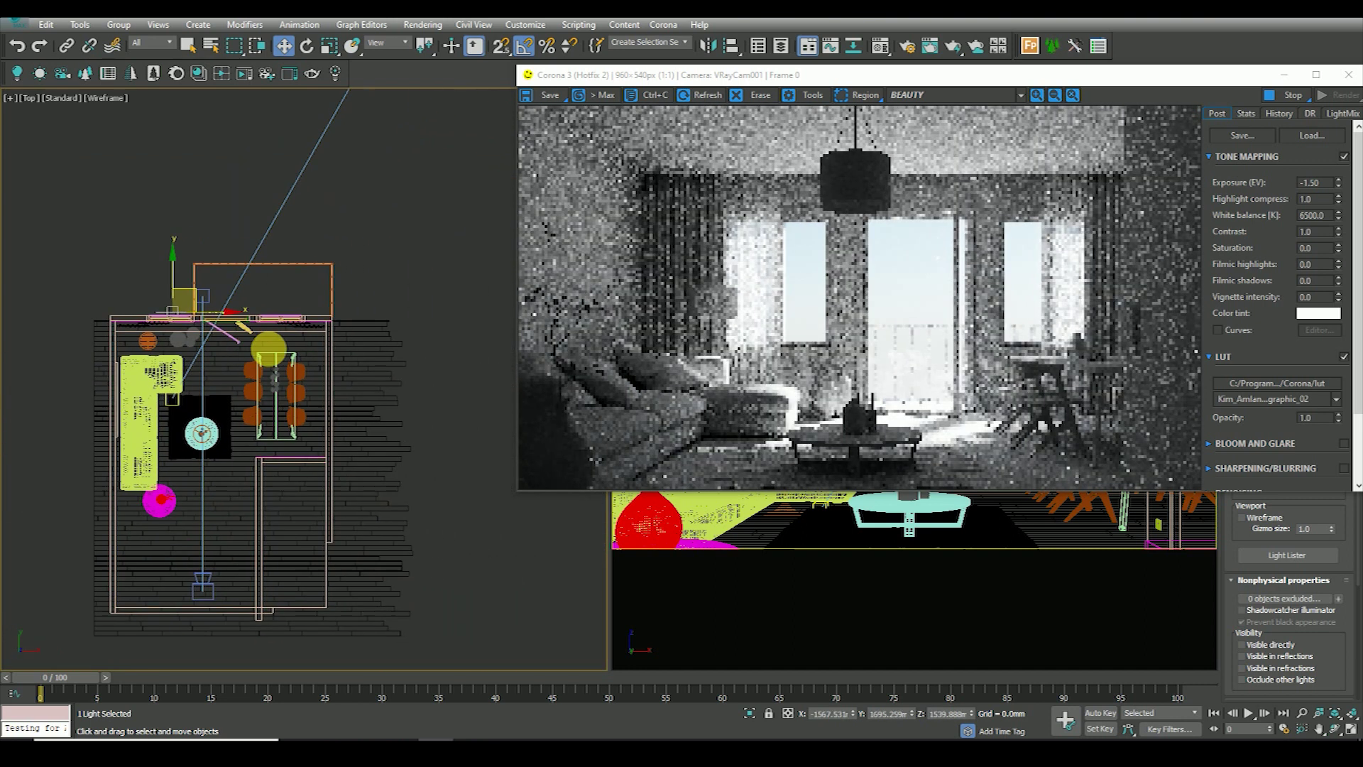
drag(269, 348, 143, 309)
scroll(215, 311, up, 5)
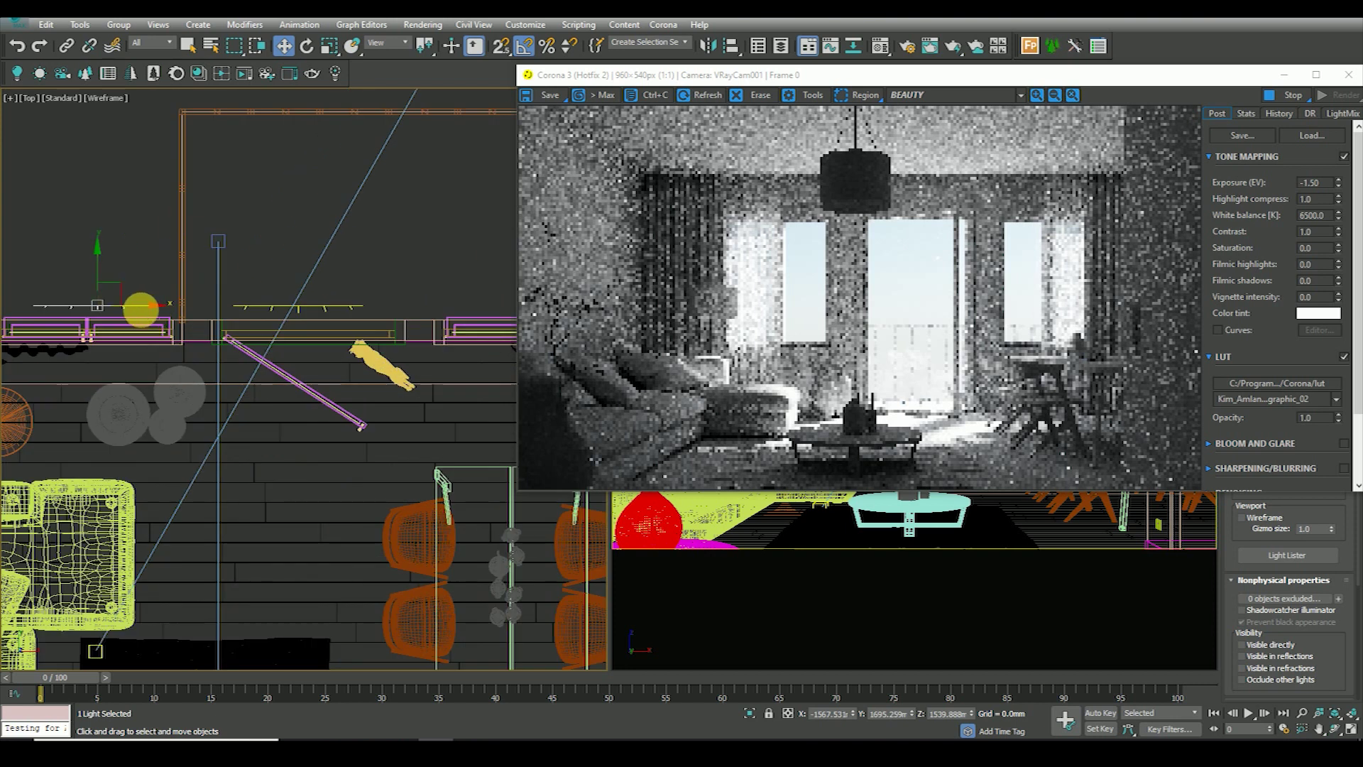
scroll(143, 309, down, 4)
- Add another instanced copy of the light at the next window to the right
shift+drag(156, 305, 313, 306)
click(682, 430)
click(244, 289)
scroll(280, 313, up, 4)
scroll(336, 300, up, 3)
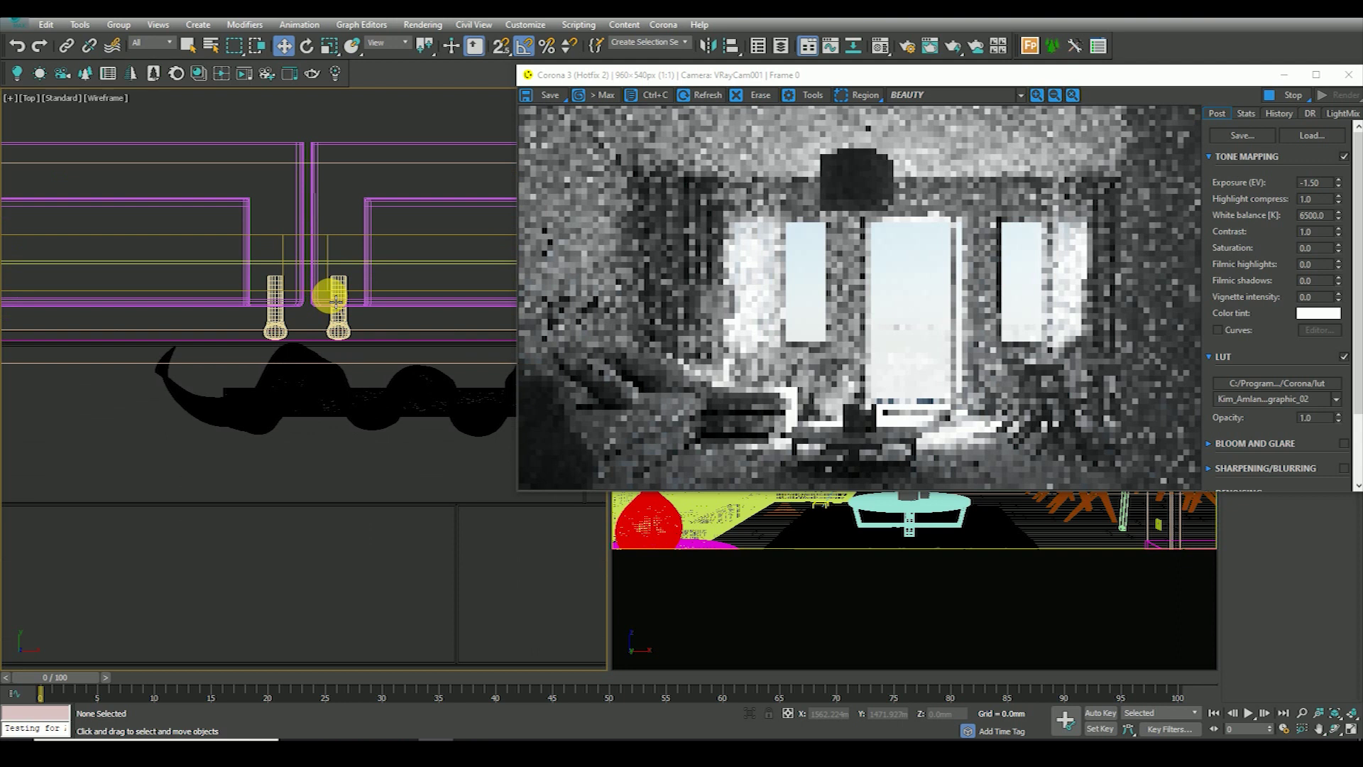
scroll(336, 300, down, 5)
scroll(886, 289, up, 2)
scroll(915, 298, down, 2)
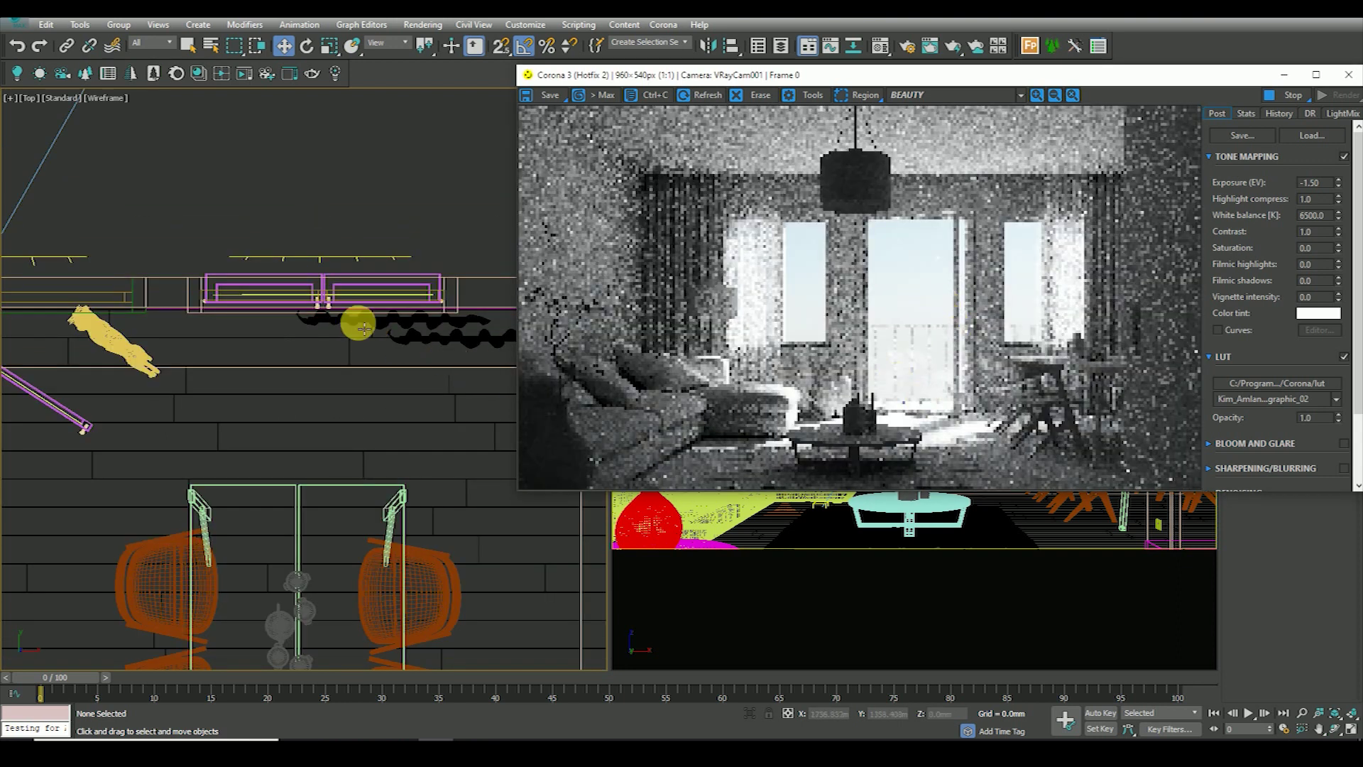
scroll(339, 277, down, 3)
scroll(343, 237, down, 3)
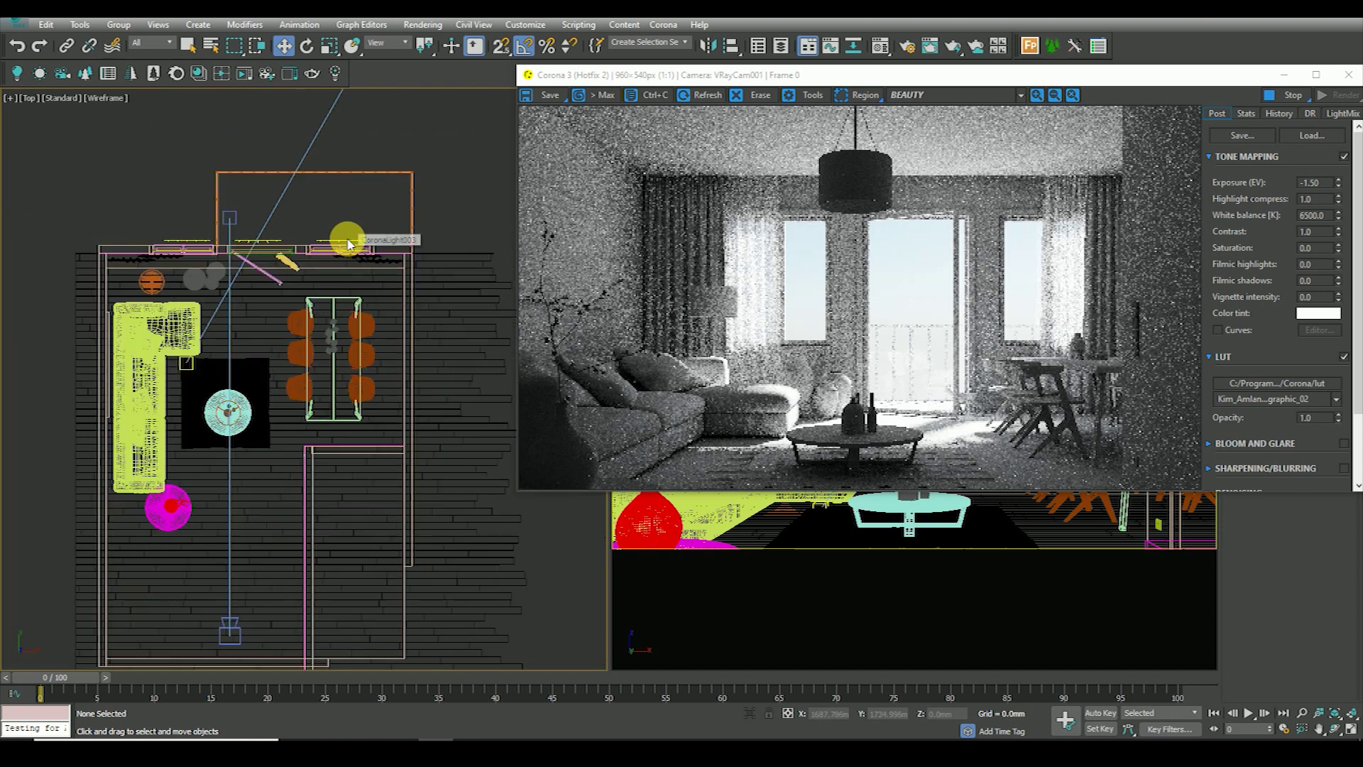
scroll(781, 298, up, 3)
scroll(703, 270, down, 3)
scroll(731, 267, up, 3)
scroll(760, 277, down, 3)
scroll(769, 294, up, 3)
scroll(766, 293, down, 3)
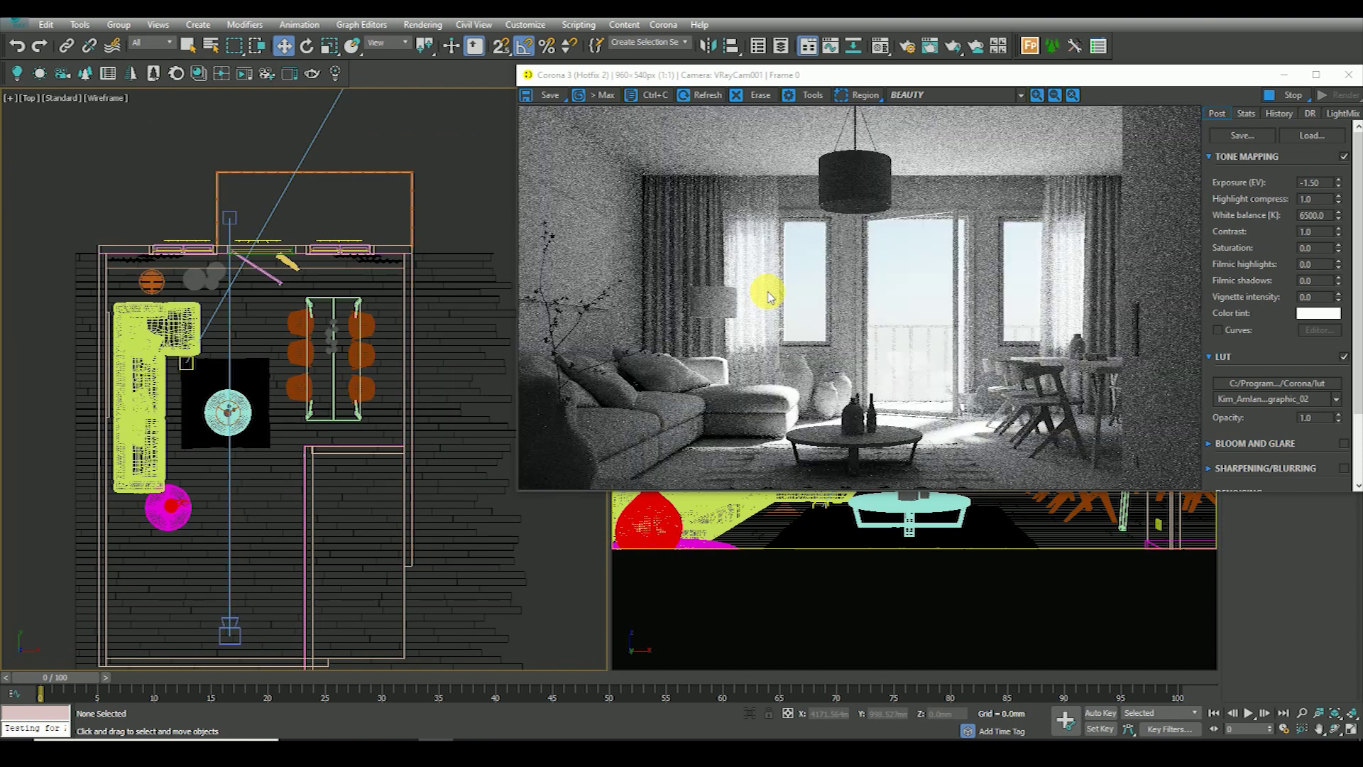
scroll(675, 377, up, 3)
scroll(699, 340, down, 3)
scroll(717, 316, up, 3)
scroll(711, 316, down, 3)
scroll(282, 304, down, 1)
scroll(283, 304, down, 2)
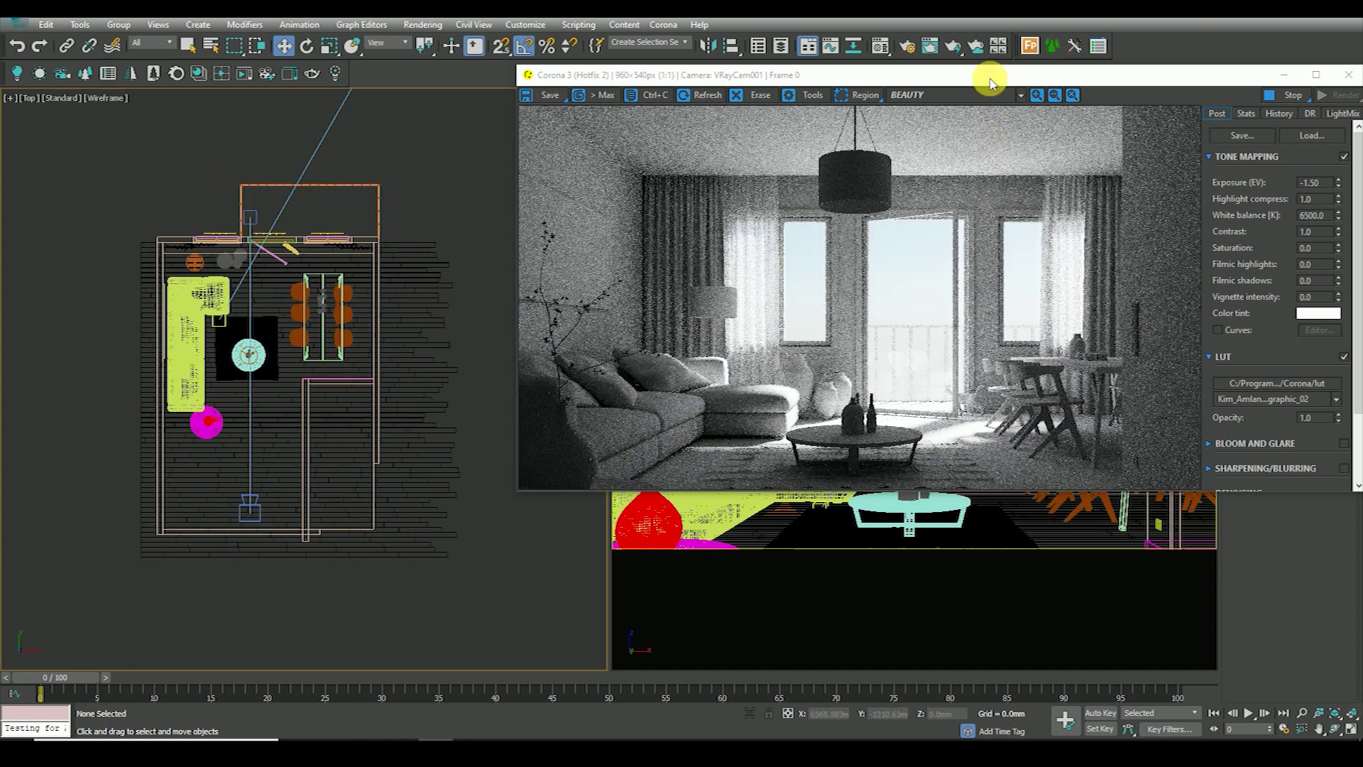
drag(989, 81, 832, 115)
click(1233, 98)
- Start creating a CoronaLight and save the scene from the application menu
mouse_move(1029, 119)
mouse_down()
mouse_move(1054, 113)
mouse_move(1039, 103)
mouse_up()
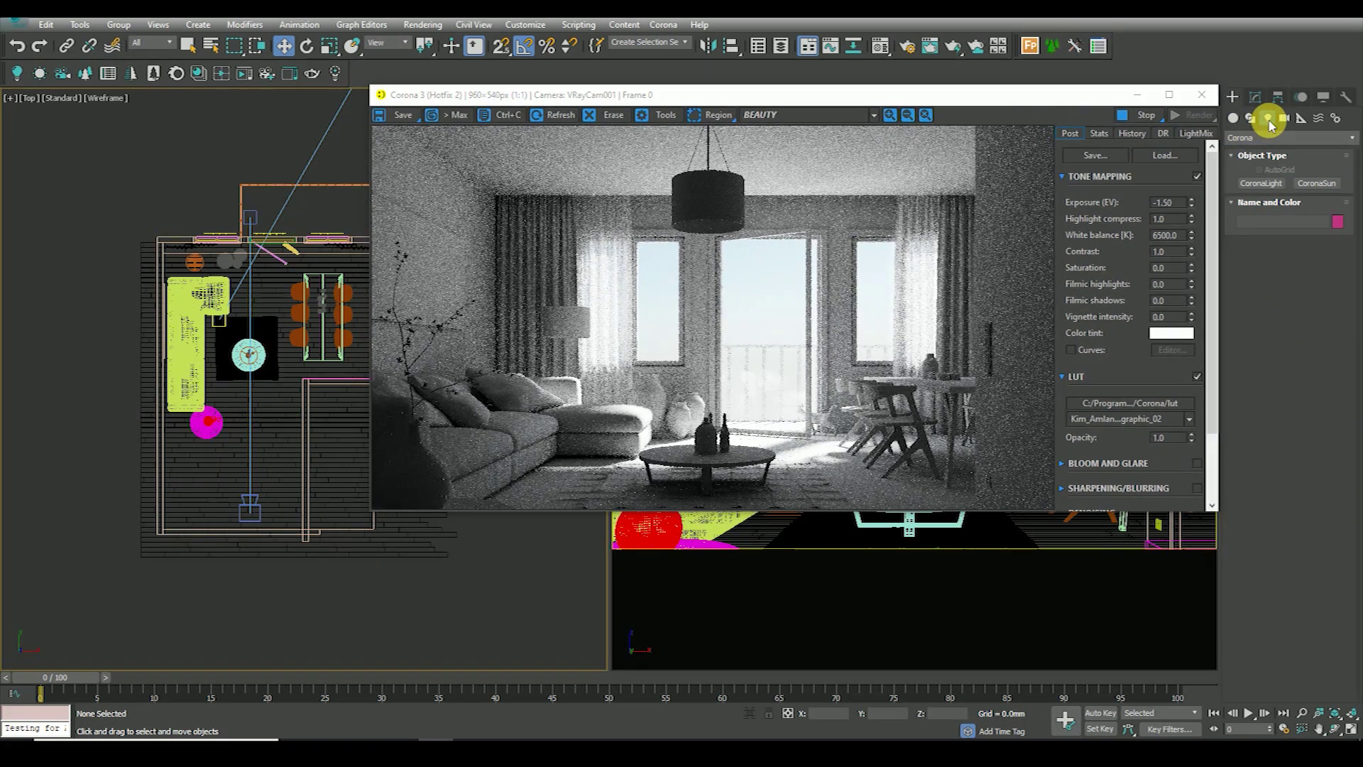
click(1261, 183)
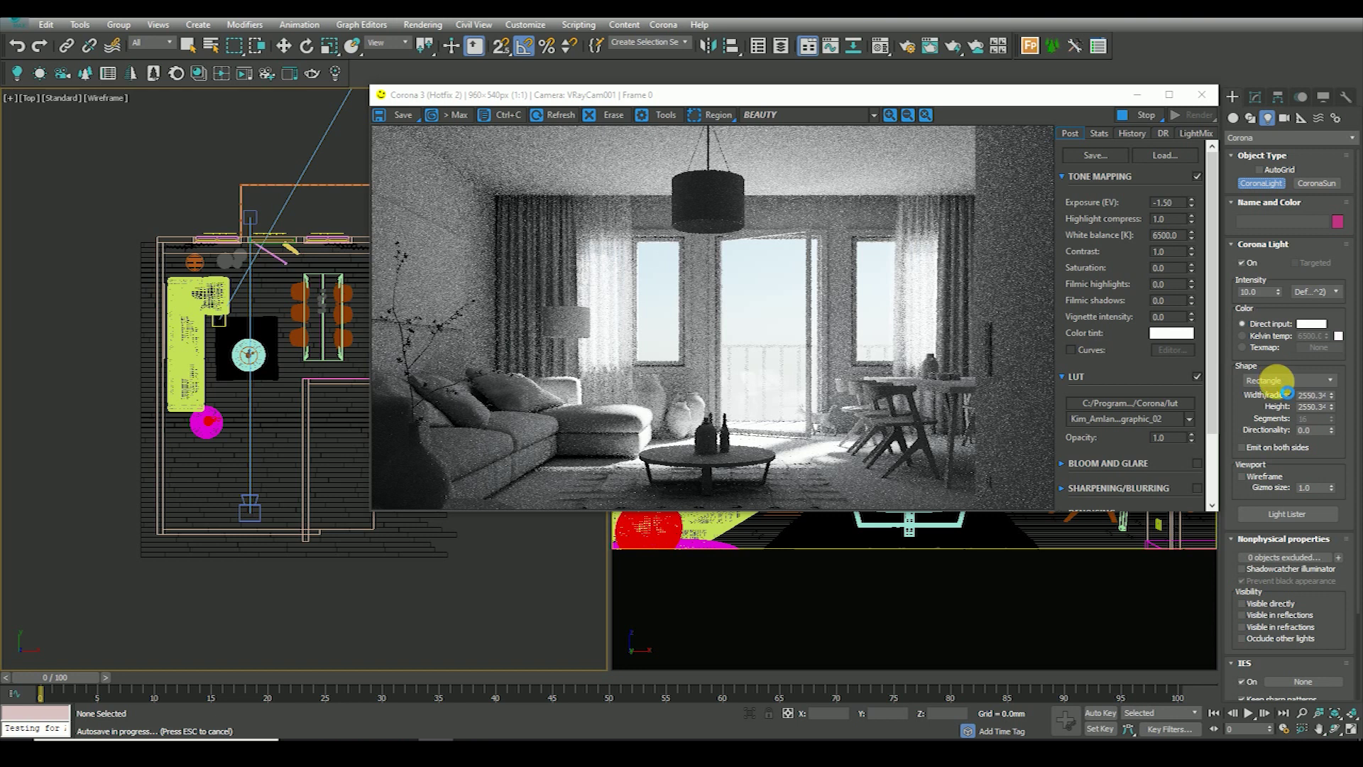
click(1286, 383)
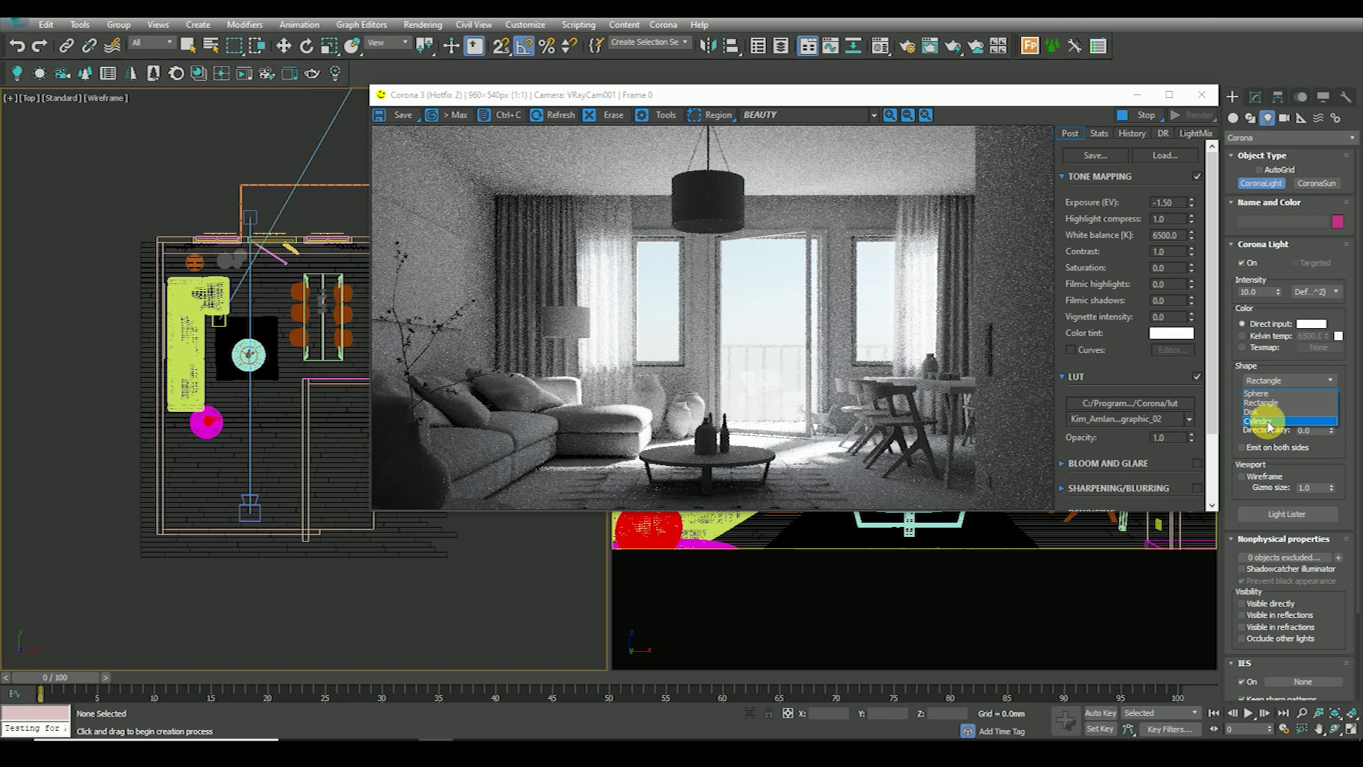
click(1004, 130)
click(25, 21)
click(47, 144)
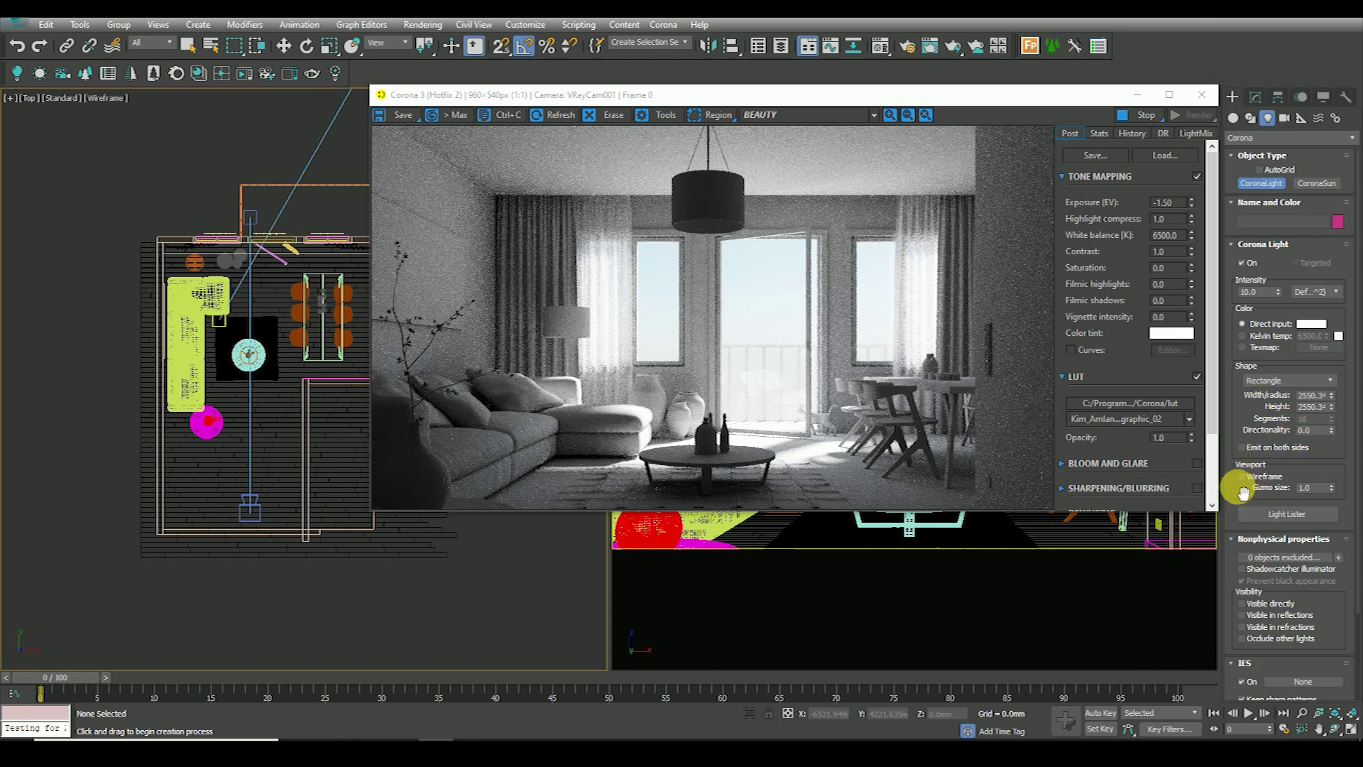
- Set the new Corona light's shape to Sphere
drag(802, 94, 756, 164)
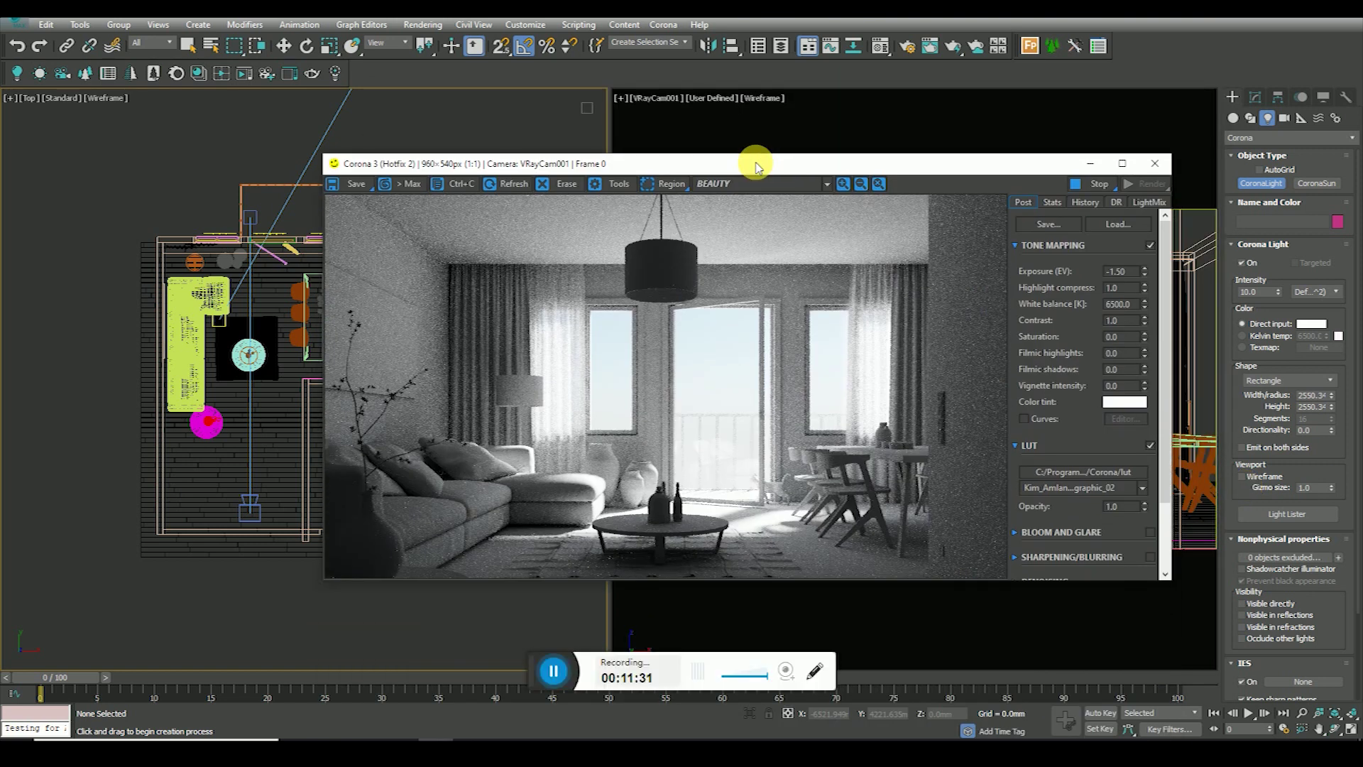
drag(756, 164, 748, 138)
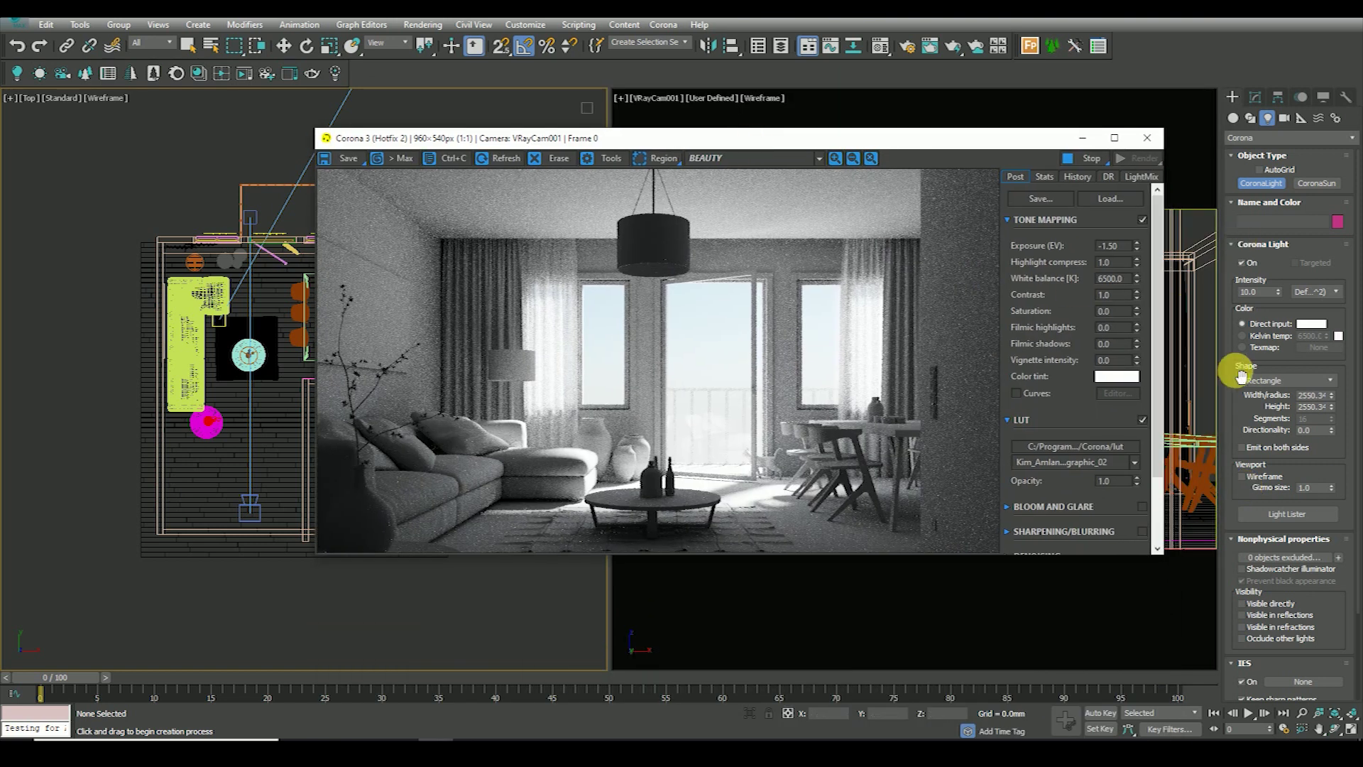
mouse_move(1258, 454)
mouse_down()
mouse_move(1256, 366)
mouse_move(1254, 601)
mouse_up()
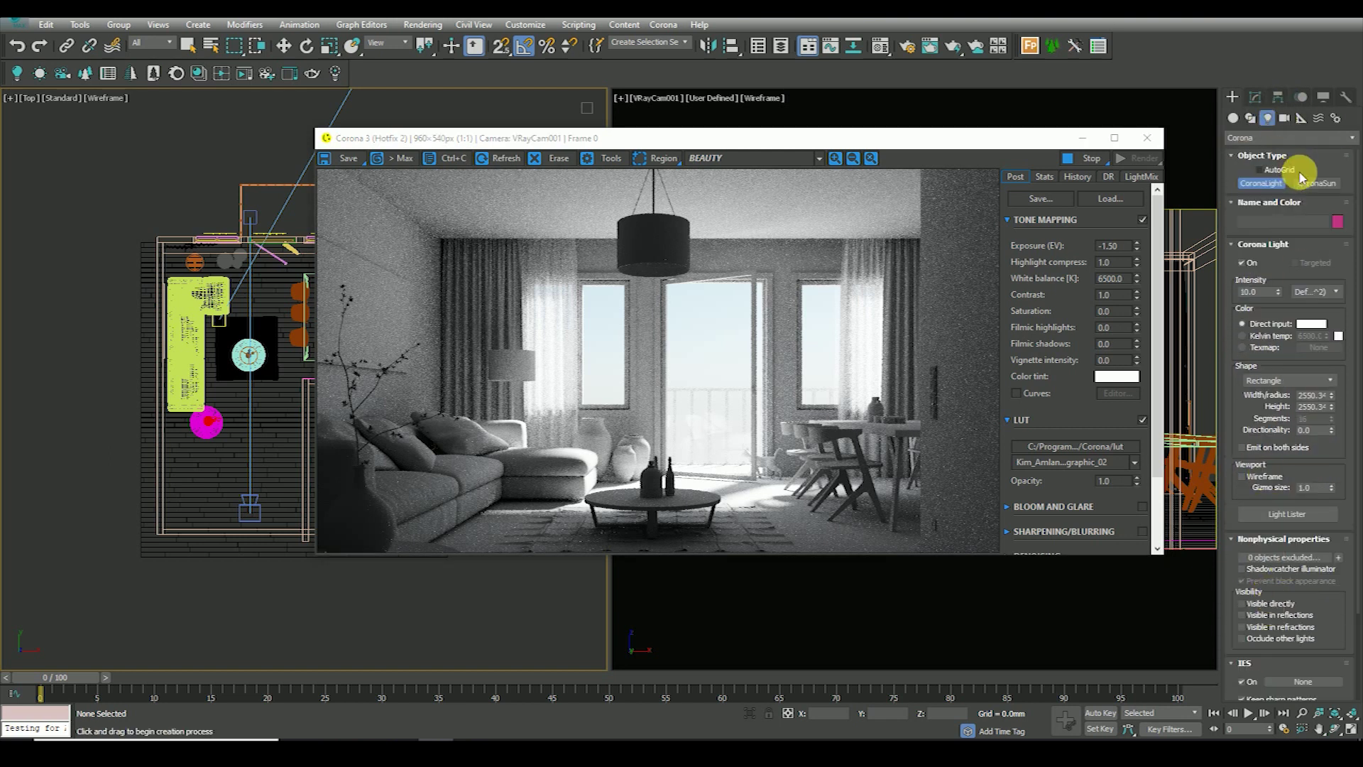
click(1269, 382)
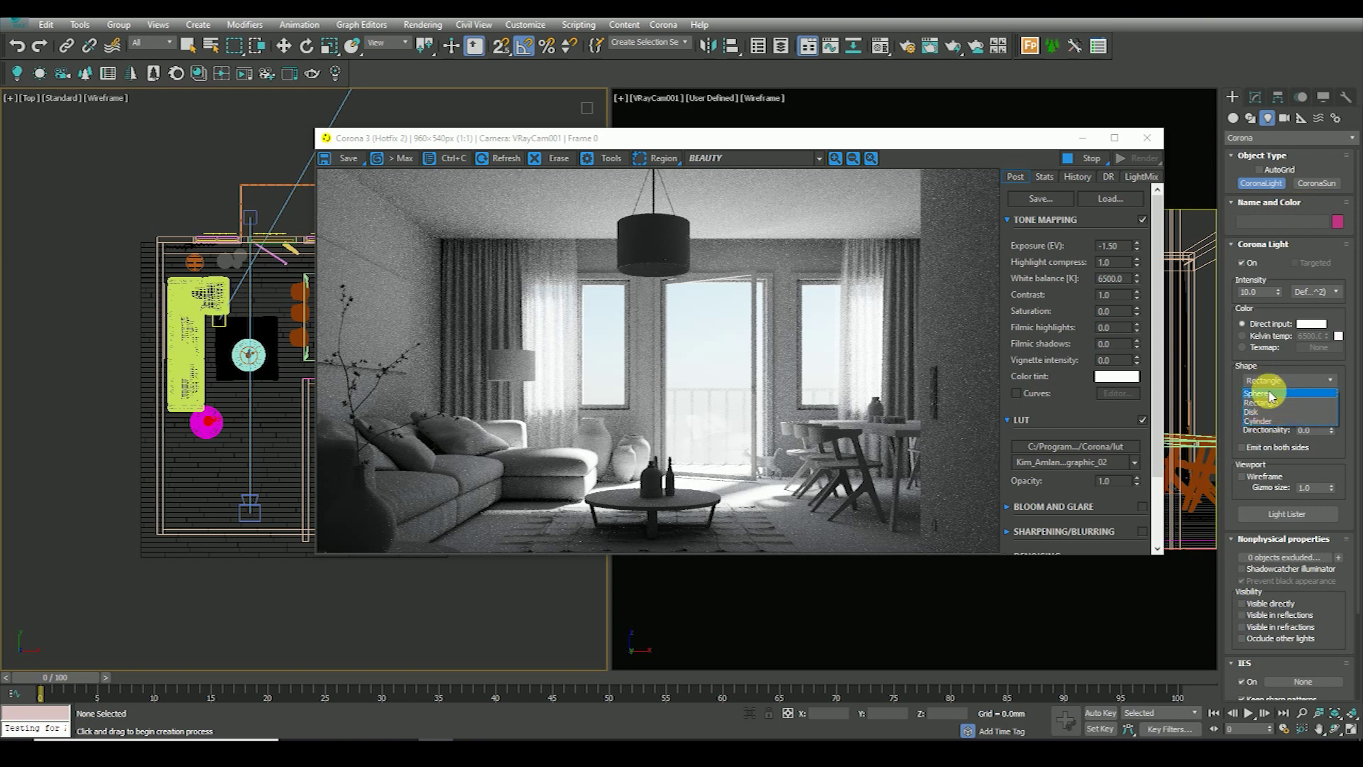
click(1272, 397)
drag(795, 139, 928, 123)
middle_drag(328, 357, 287, 388)
drag(1046, 122, 960, 86)
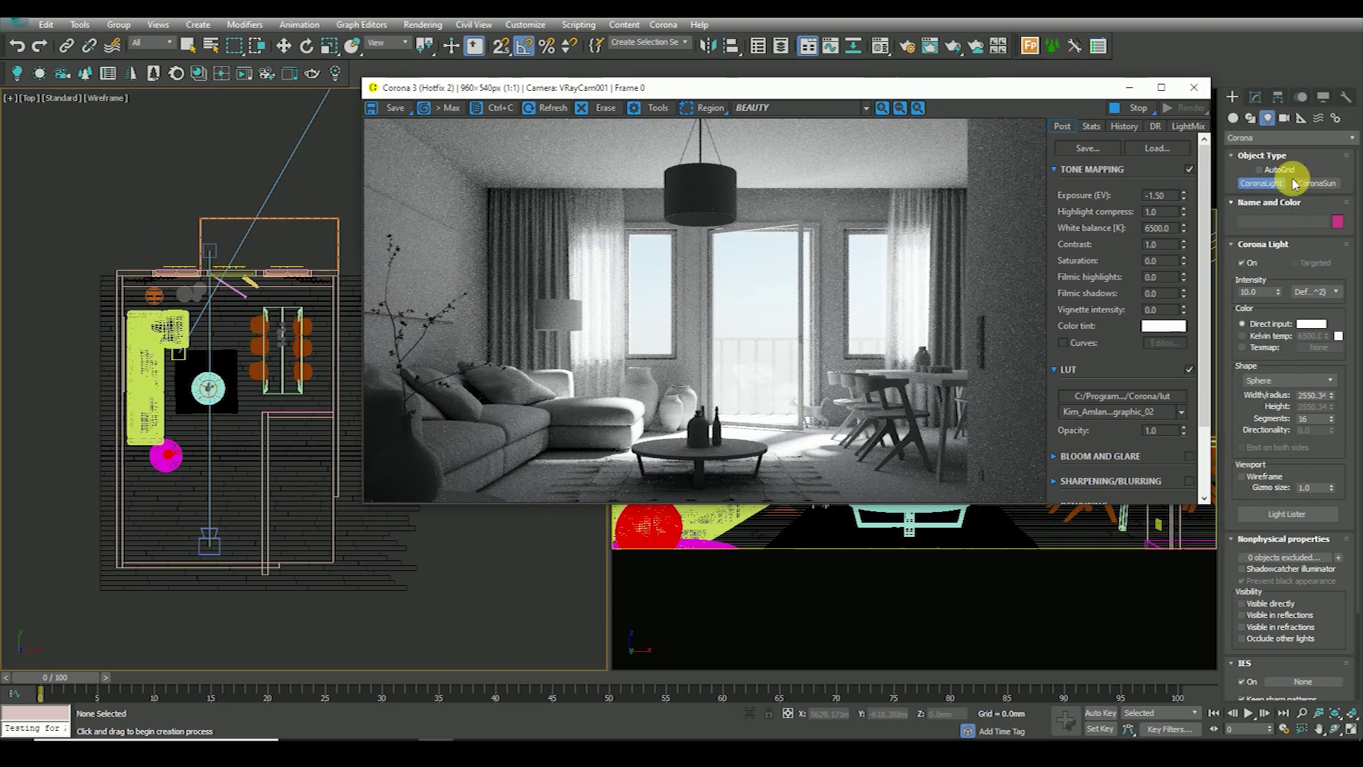
scroll(151, 309, up, 8)
- Create a sphere light at the floor lamp and set its Kelvin temperature to 3500
scroll(170, 254, up, 3)
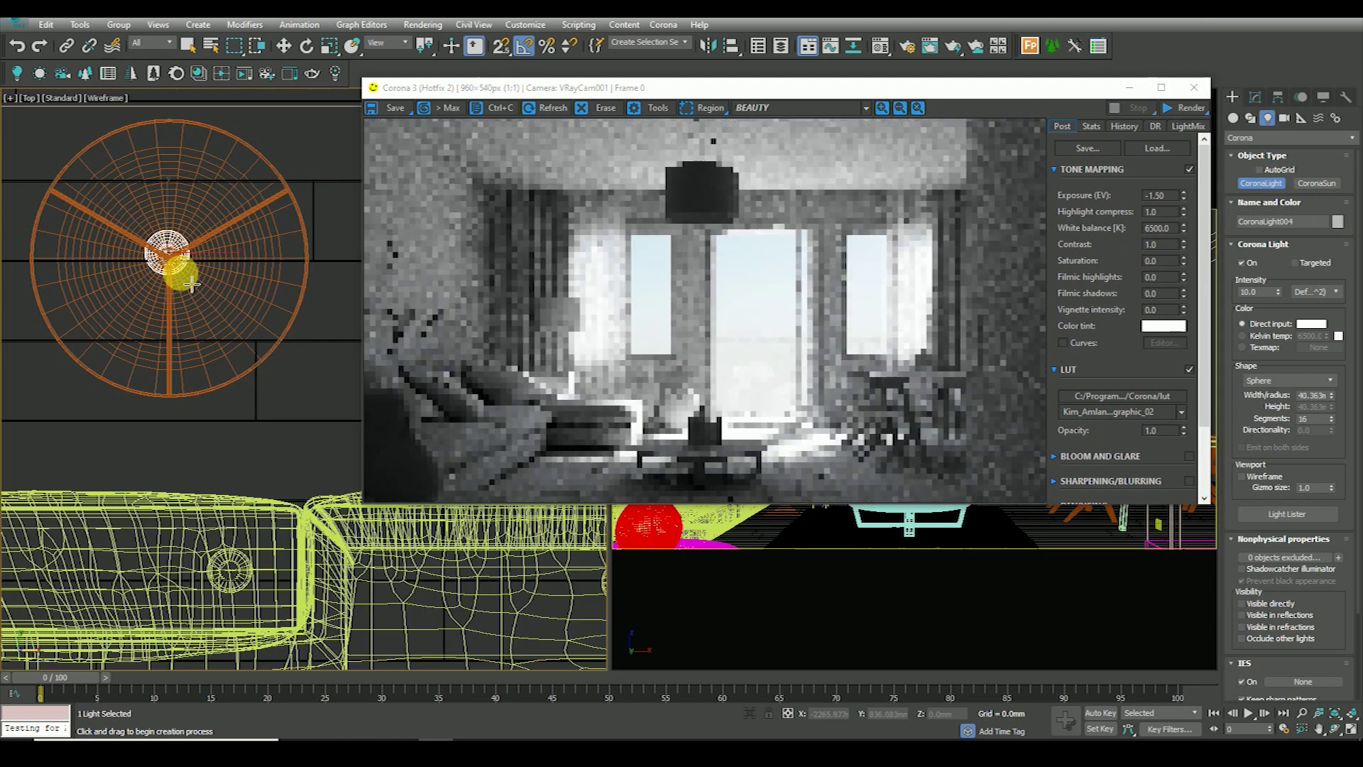
drag(168, 256, 206, 284)
click(282, 45)
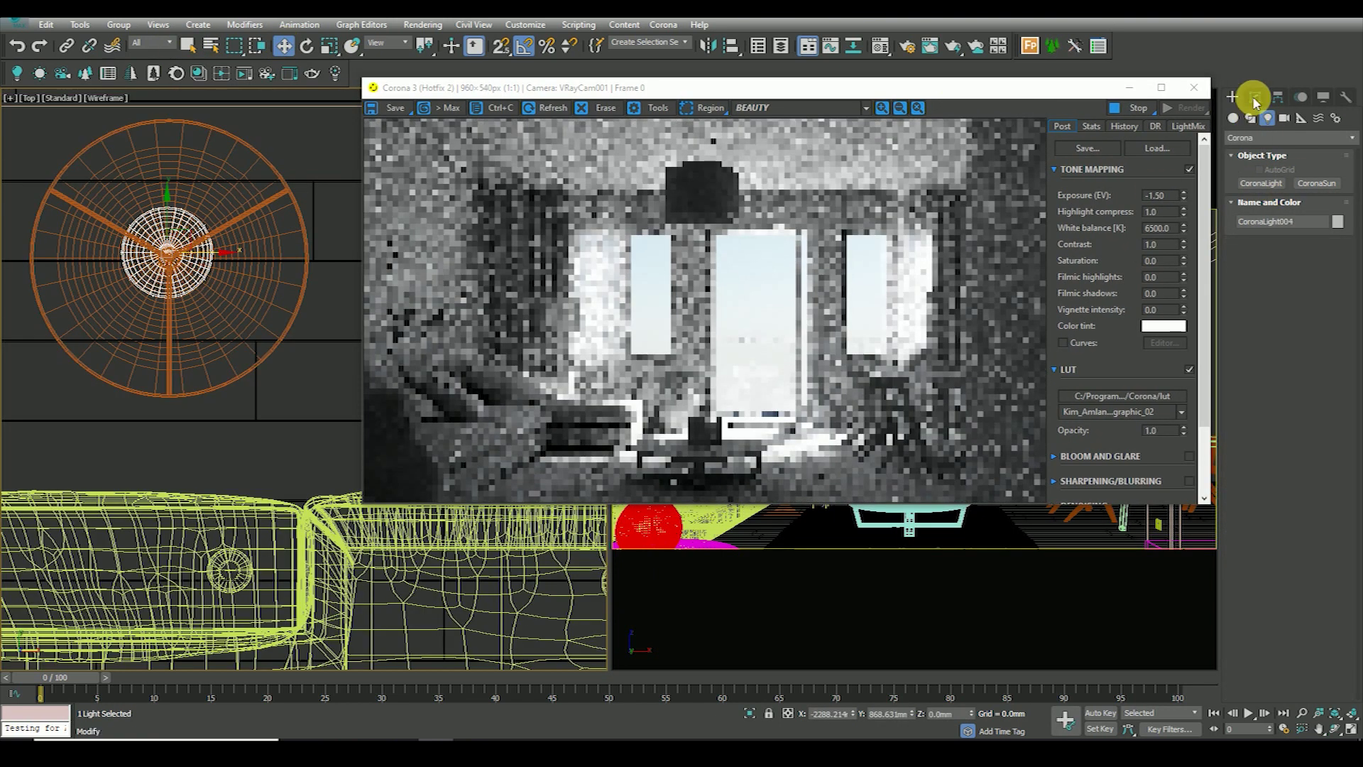
click(1255, 96)
click(1319, 383)
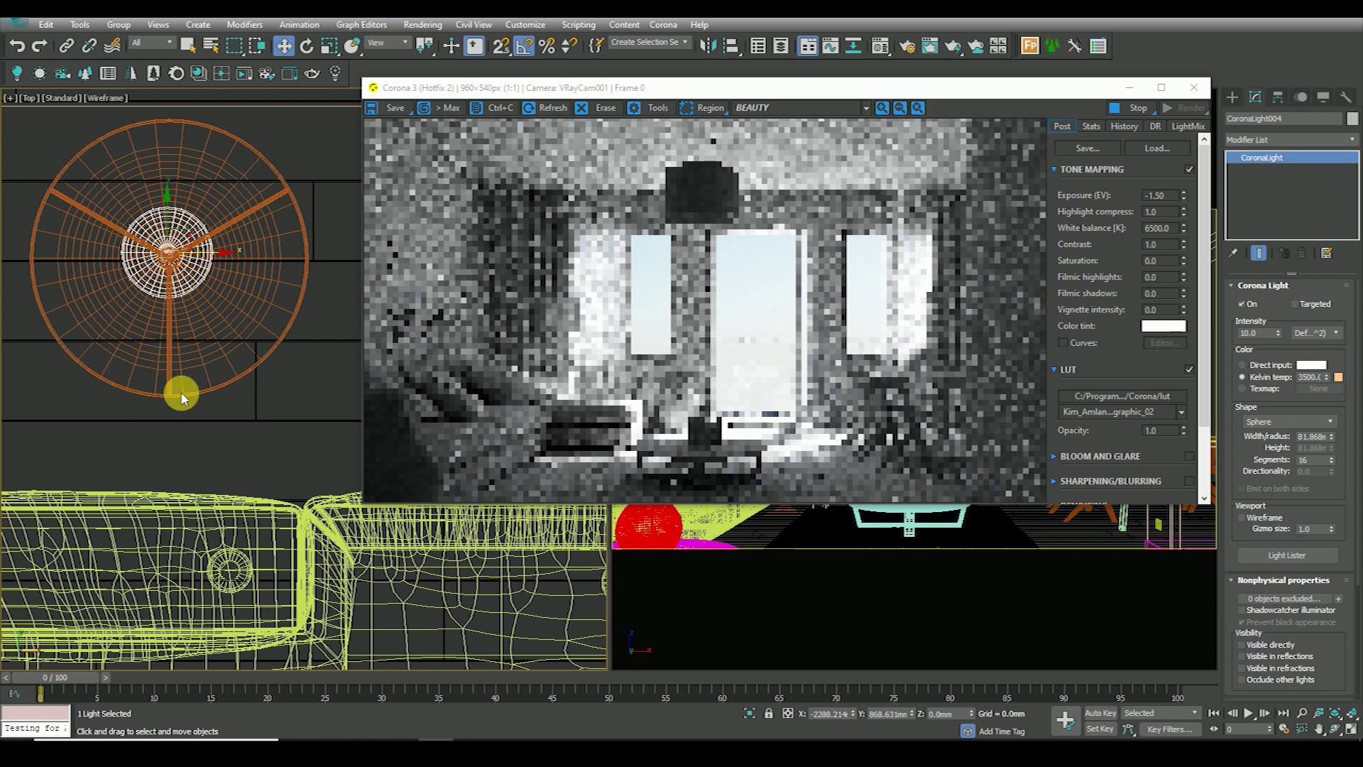
- Frame the lamp light in Top view and drag out an instanced copy to another spot
key(z)
key(alt+w)
scroll(319, 407, down, 5)
scroll(257, 354, down, 3)
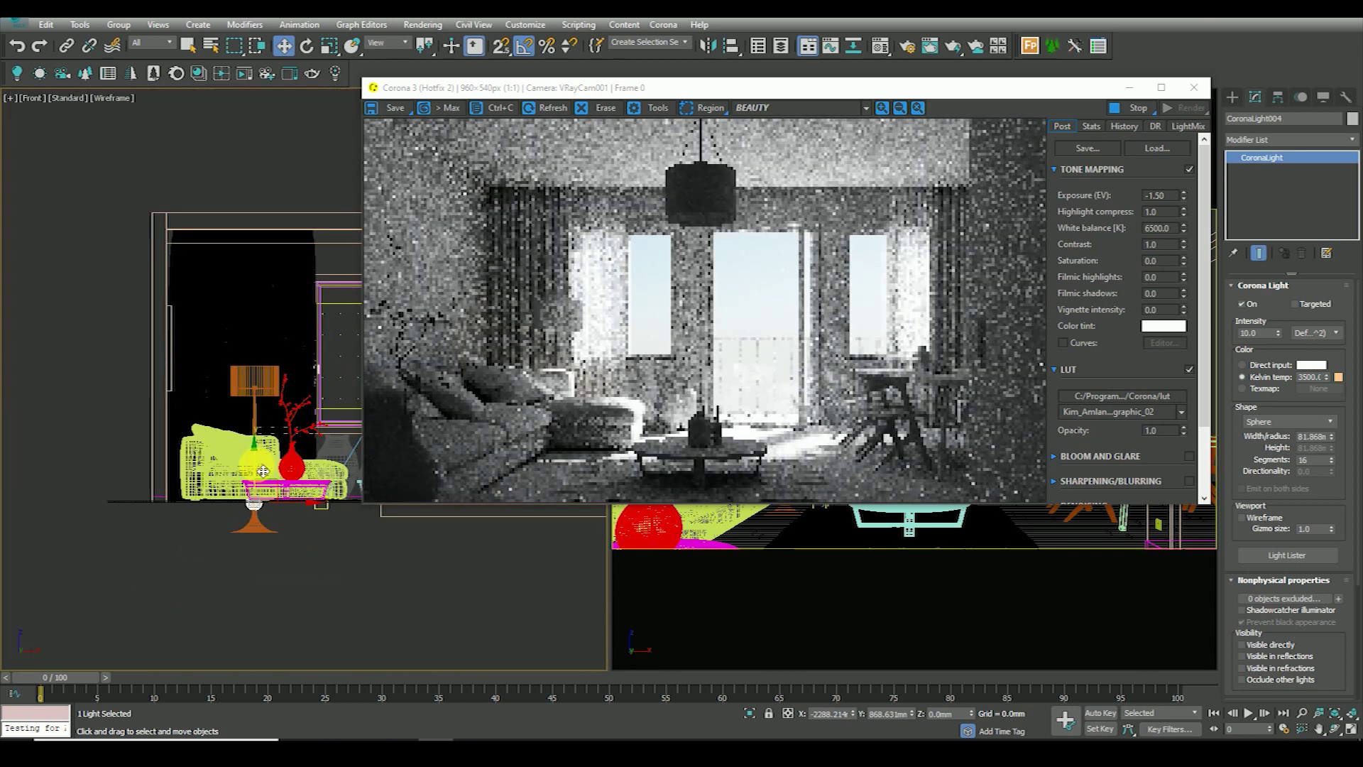
scroll(250, 387, up, 5)
scroll(212, 366, down, 2)
scroll(213, 365, down, 3)
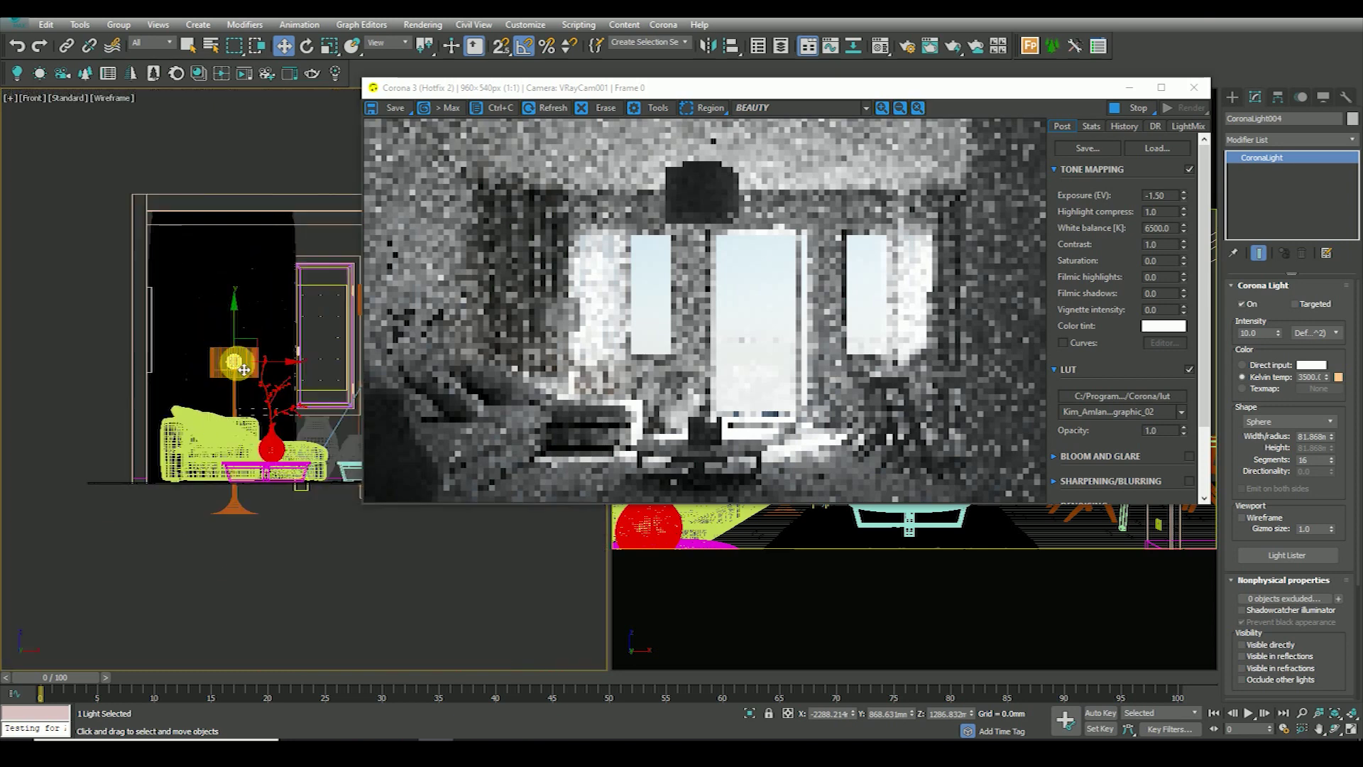
key(t)
scroll(174, 343, down, 3)
scroll(561, 320, up, 3)
scroll(575, 323, down, 3)
scroll(550, 317, up, 3)
scroll(550, 317, down, 3)
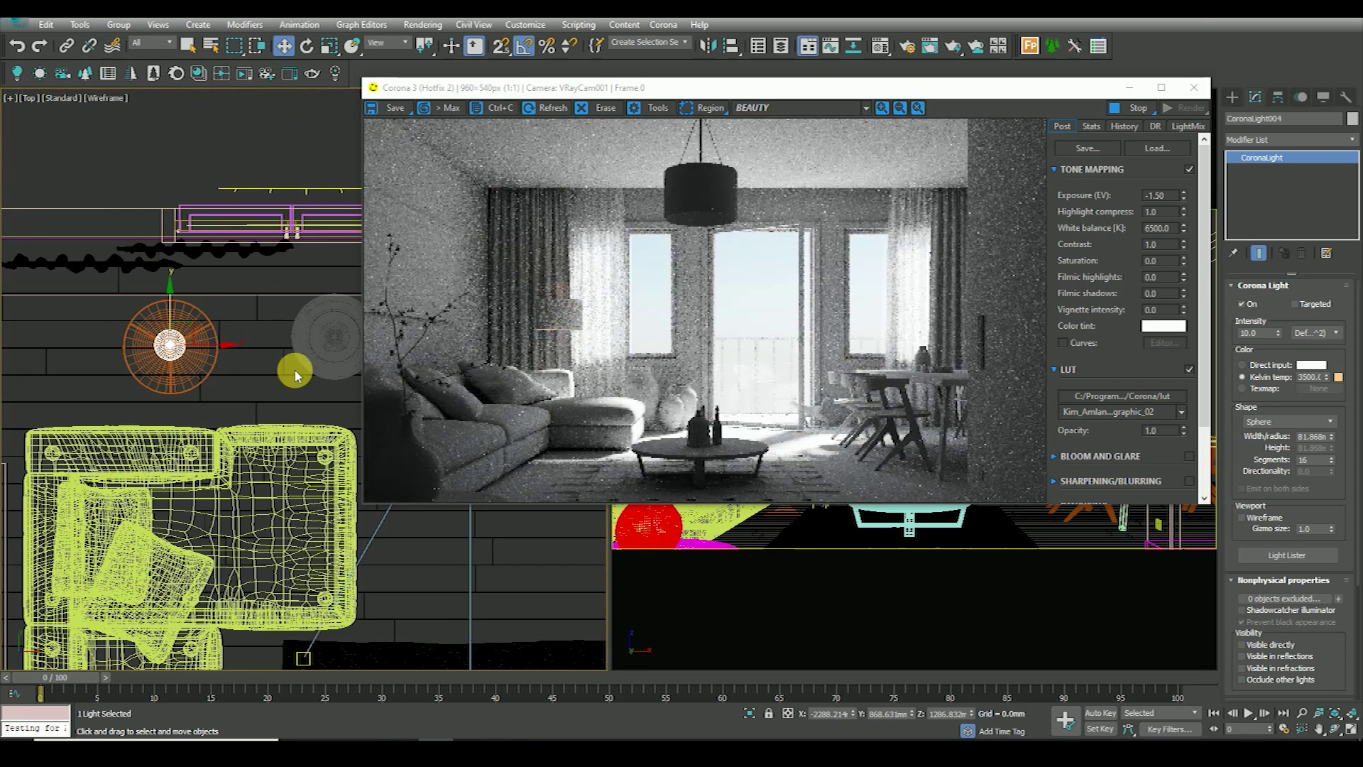
scroll(213, 322, down, 2)
scroll(213, 321, down, 3)
scroll(213, 322, down, 2)
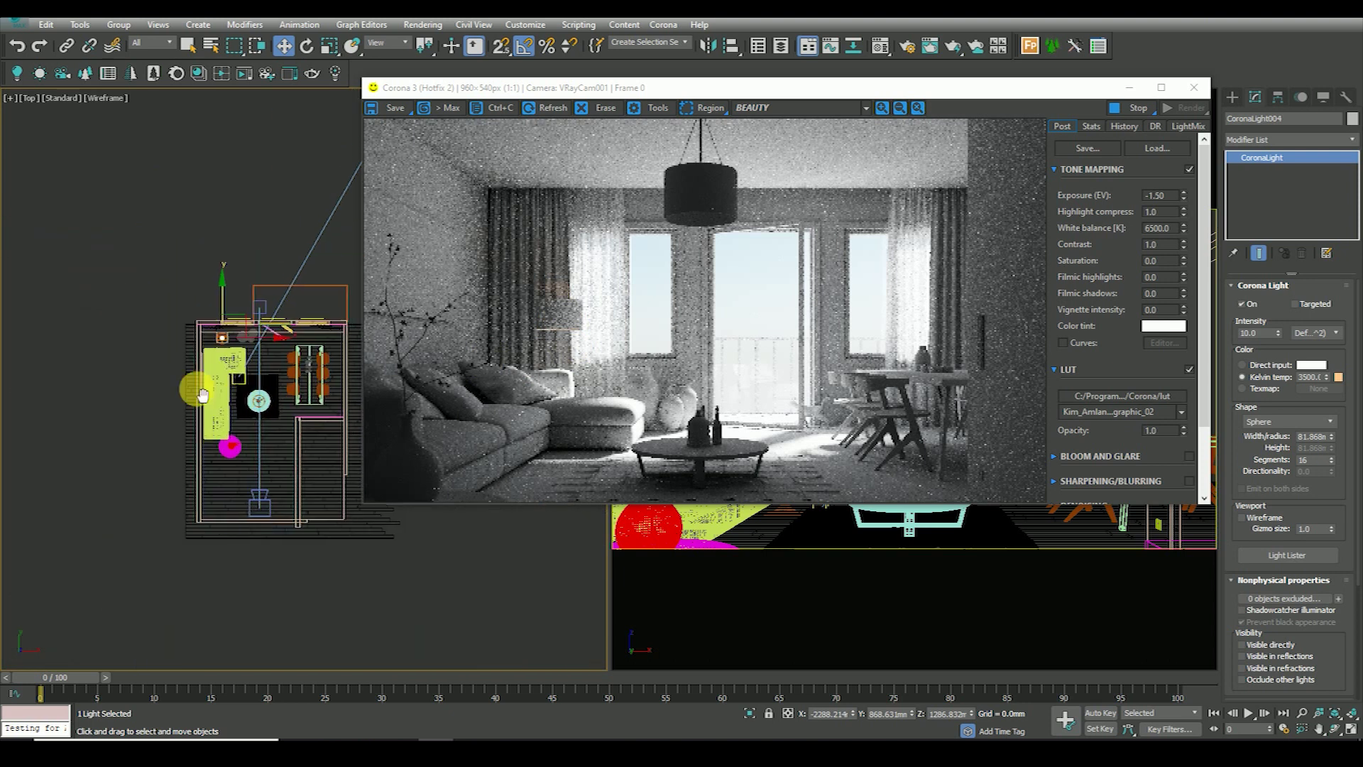
middle_drag(213, 321, 104, 273)
shift+drag(104, 273, 126, 372)
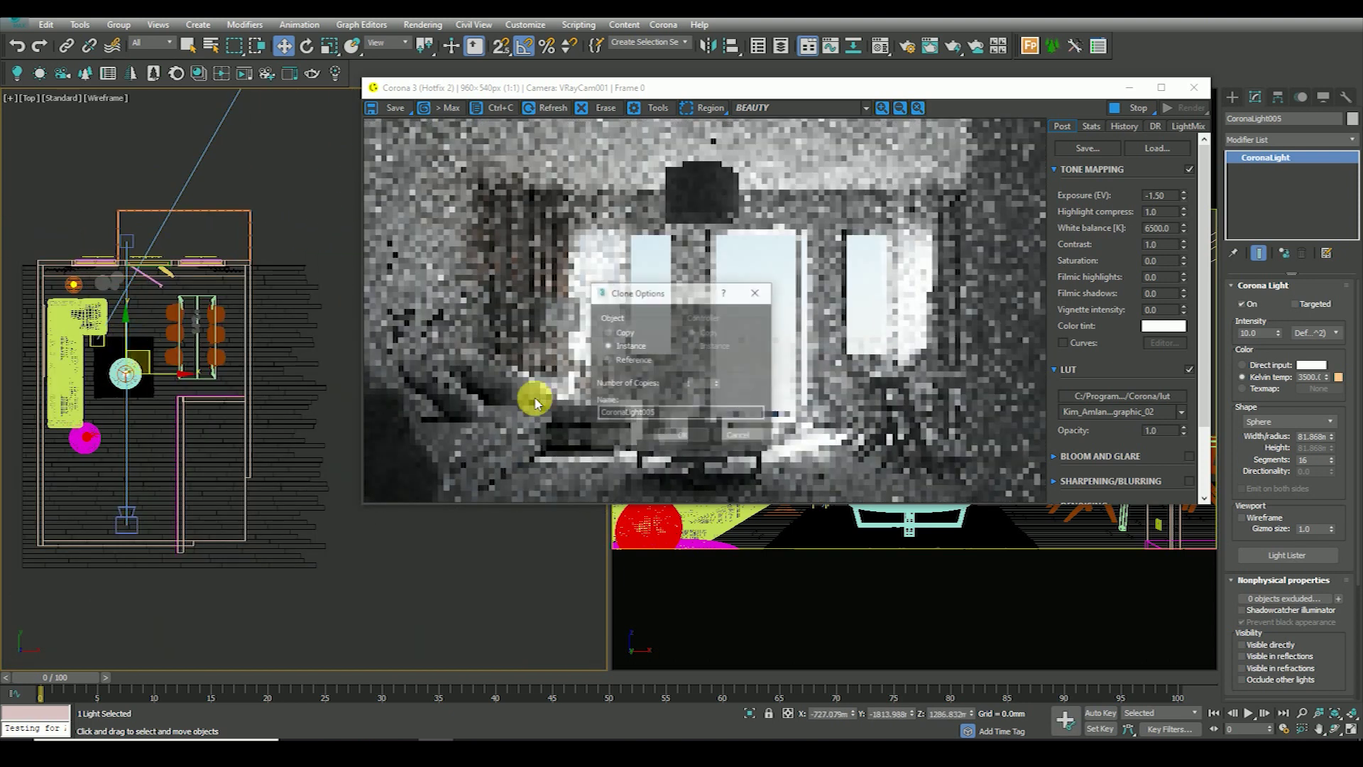
- Confirm the instanced lamp light and raise it to lamp height in Front view
click(691, 445)
key(f)
scroll(199, 440, up, 5)
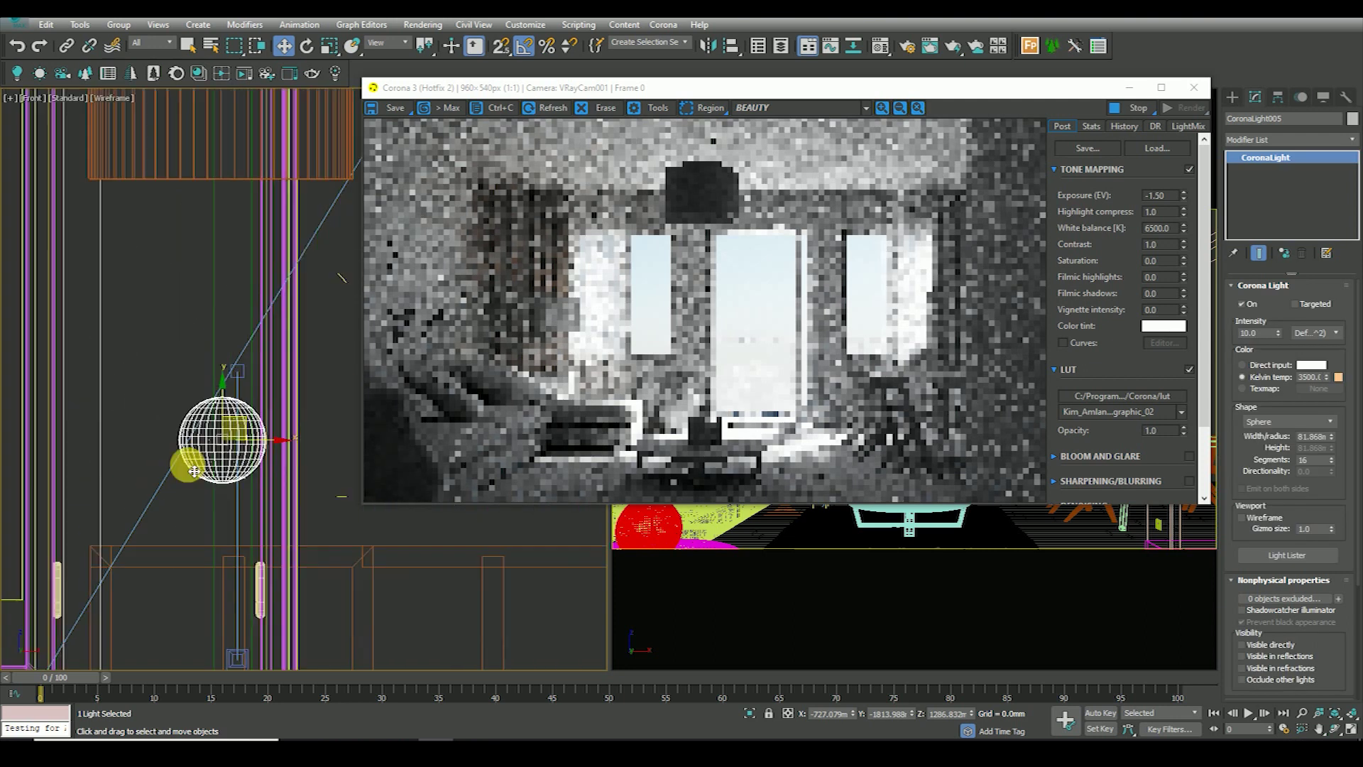
scroll(199, 441, down, 4)
mouse_move(199, 444)
mouse_down()
mouse_move(202, 357)
mouse_move(229, 348)
mouse_up()
scroll(202, 357, up, 5)
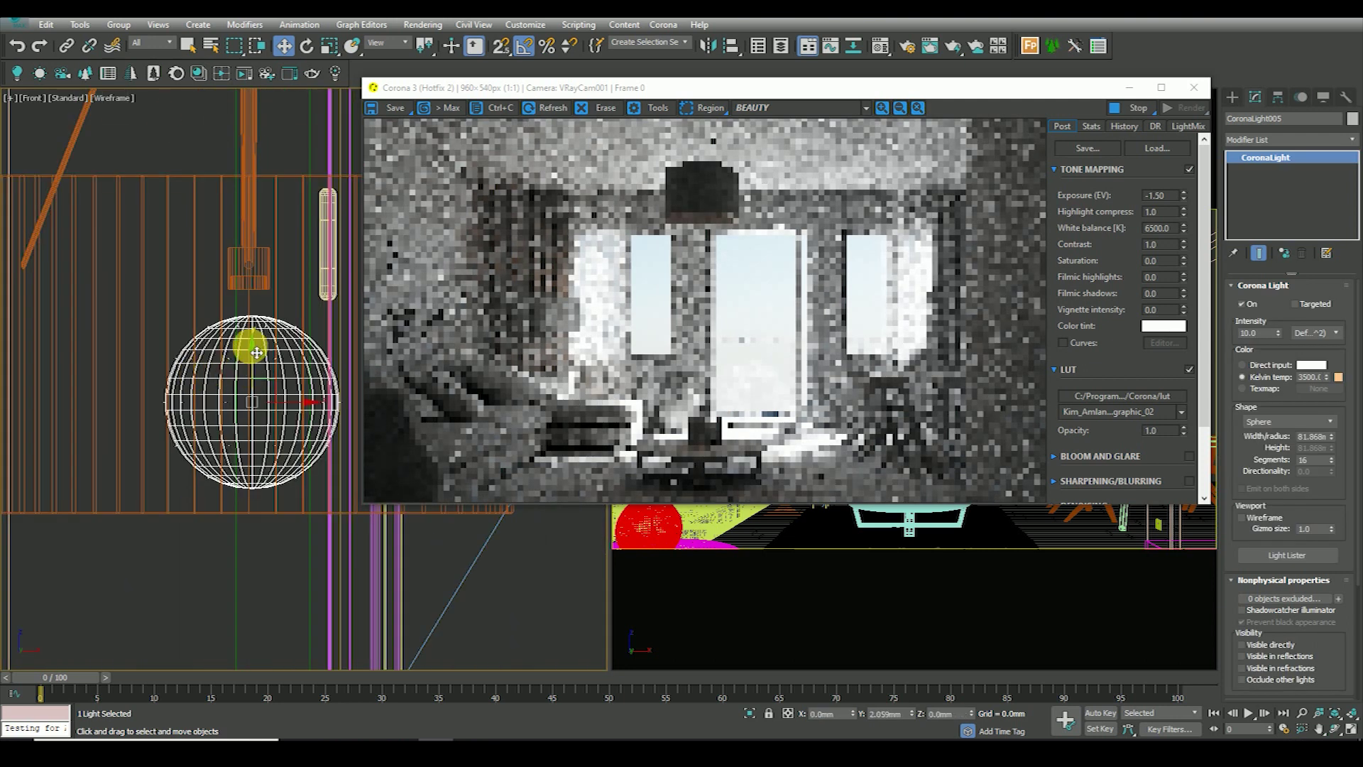
scroll(722, 194, up, 3)
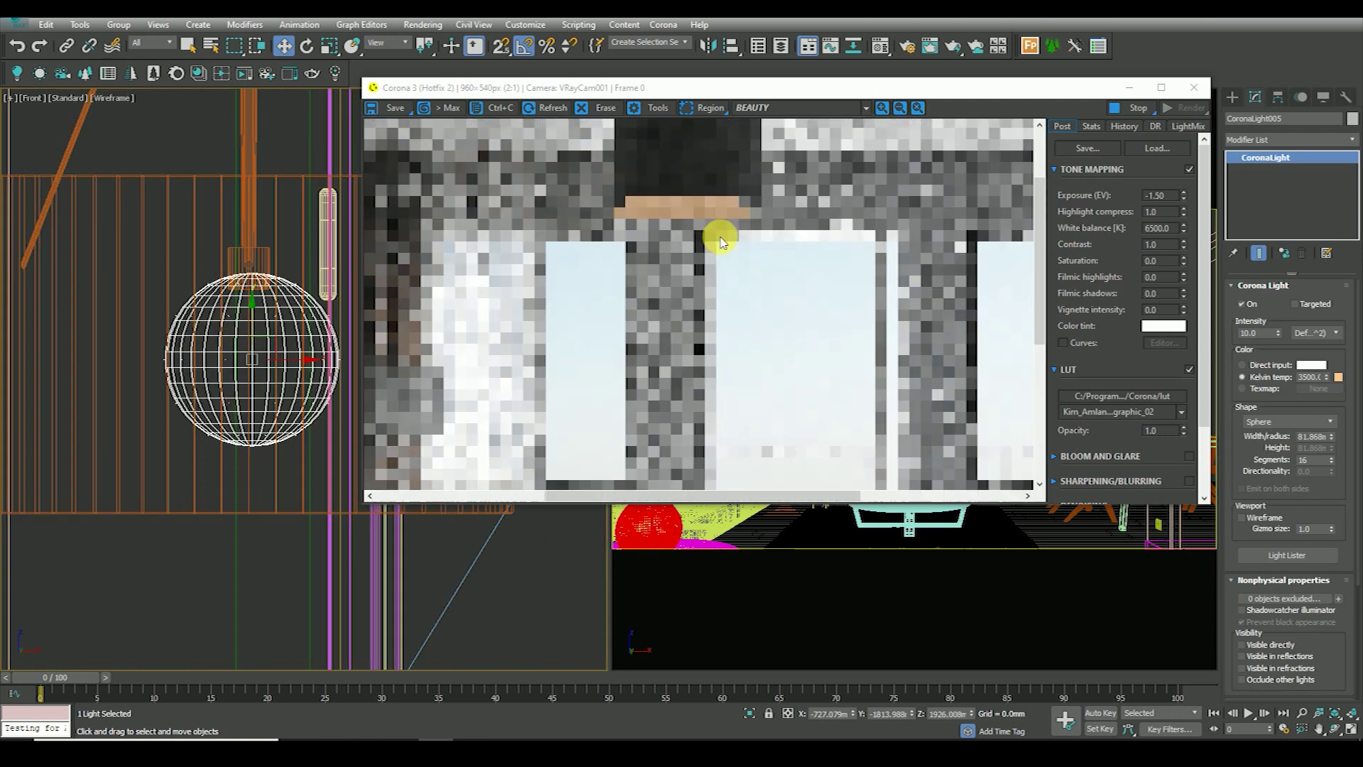
scroll(721, 235, down, 3)
- Set the lamp lights' intensity to 50 and return the viewport to Top view
text(50)
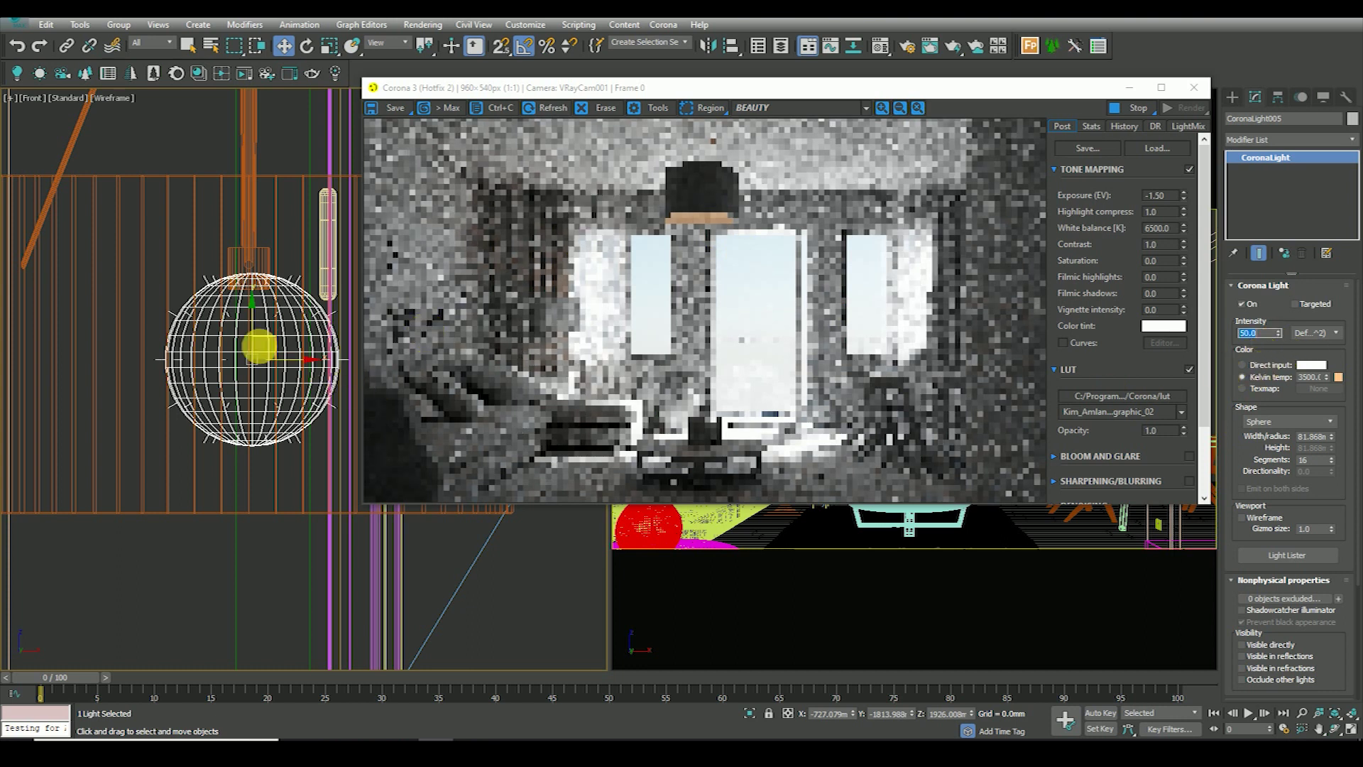
scroll(259, 346, down, 1)
scroll(248, 319, down, 3)
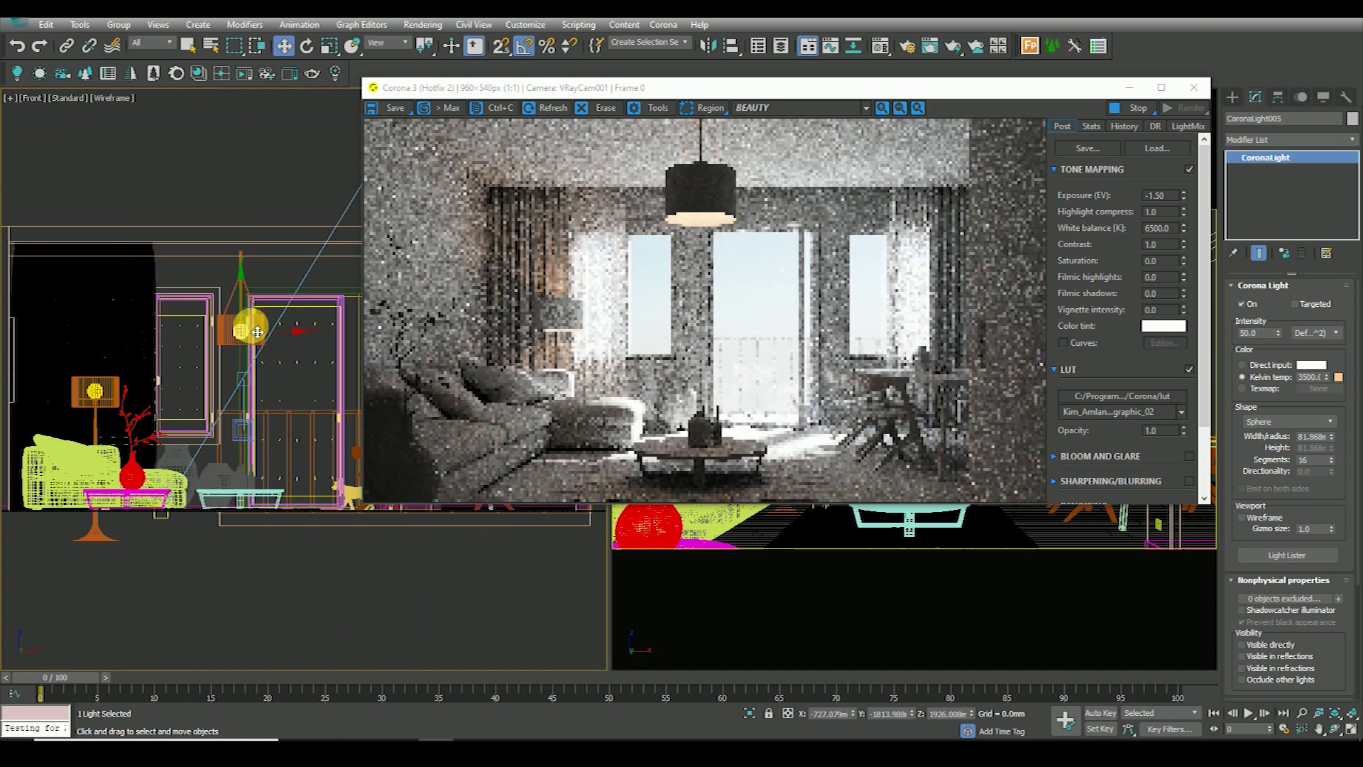
scroll(257, 331, down, 2)
key(t)
scroll(312, 341, up, 2)
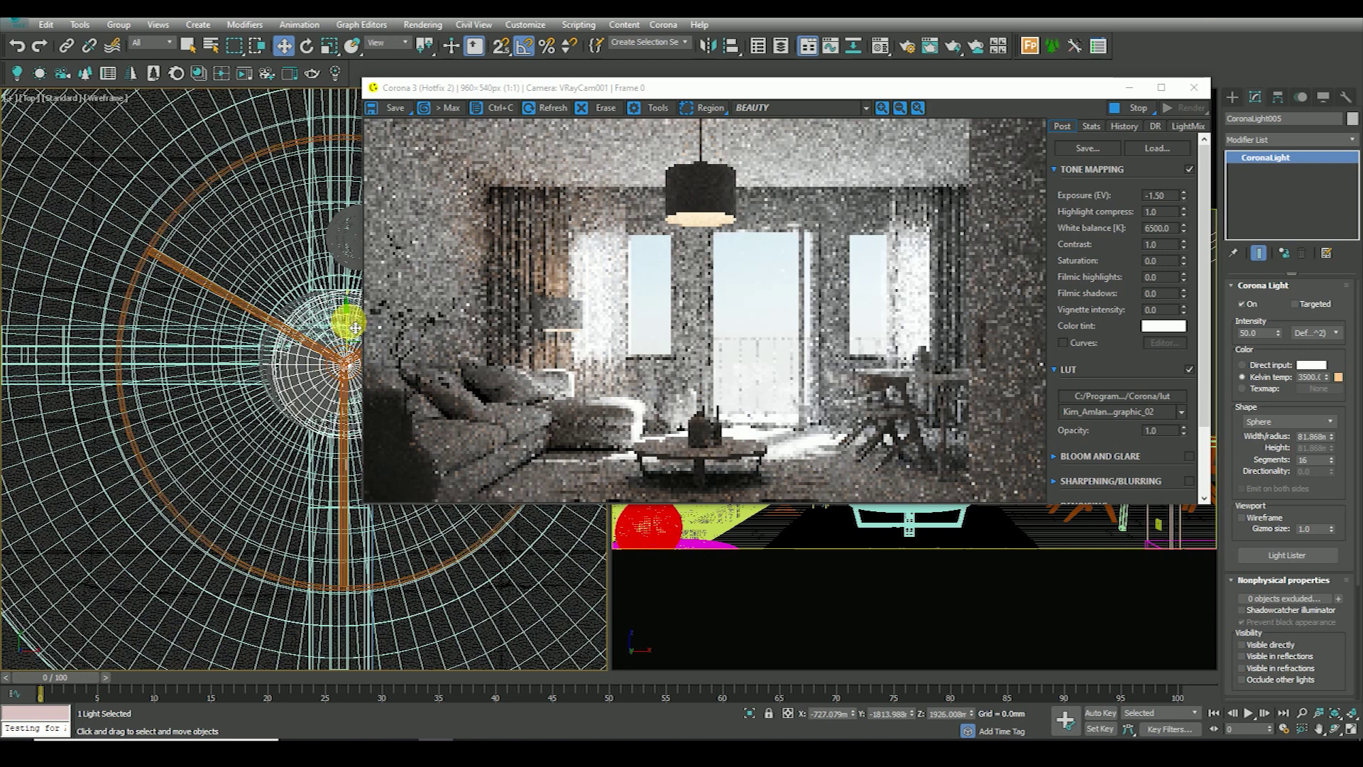
scroll(348, 327, down, 2)
scroll(337, 330, down, 1)
scroll(326, 333, down, 1)
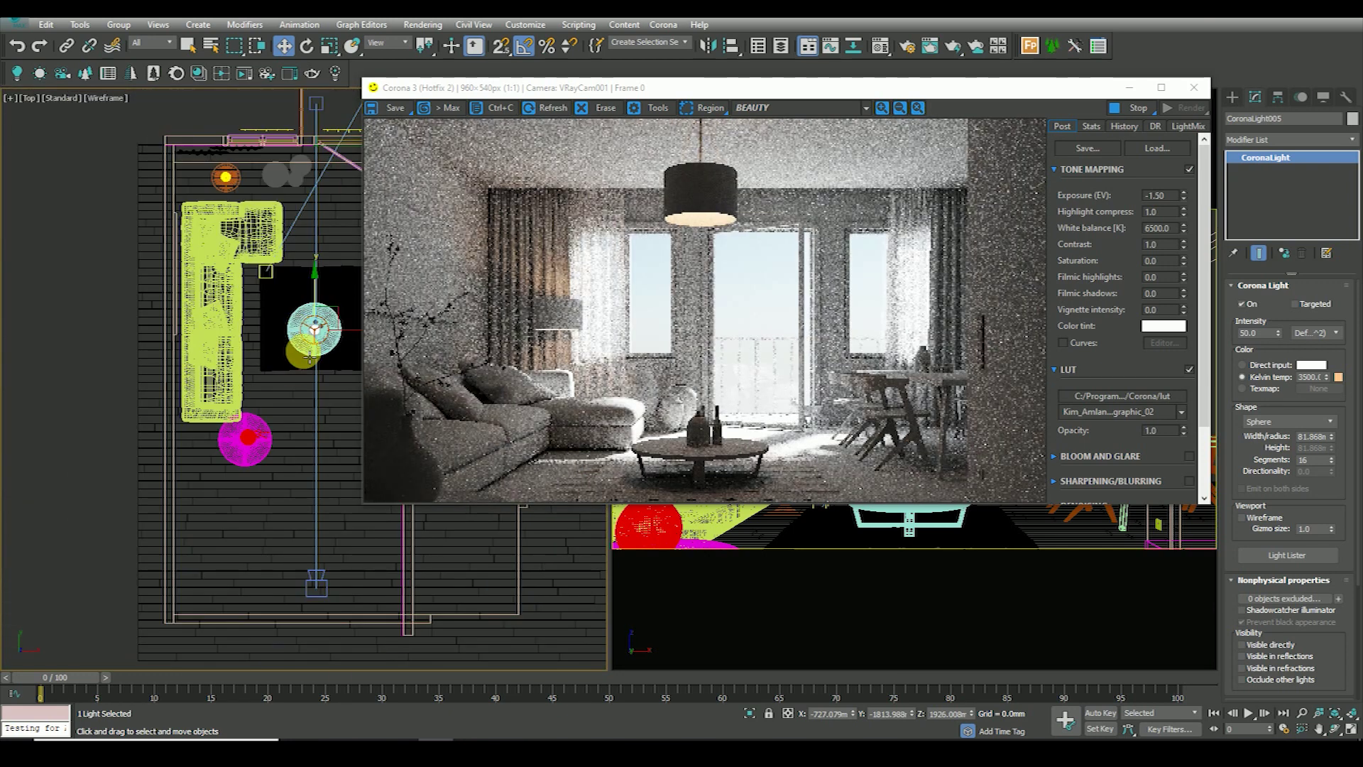
click(227, 177)
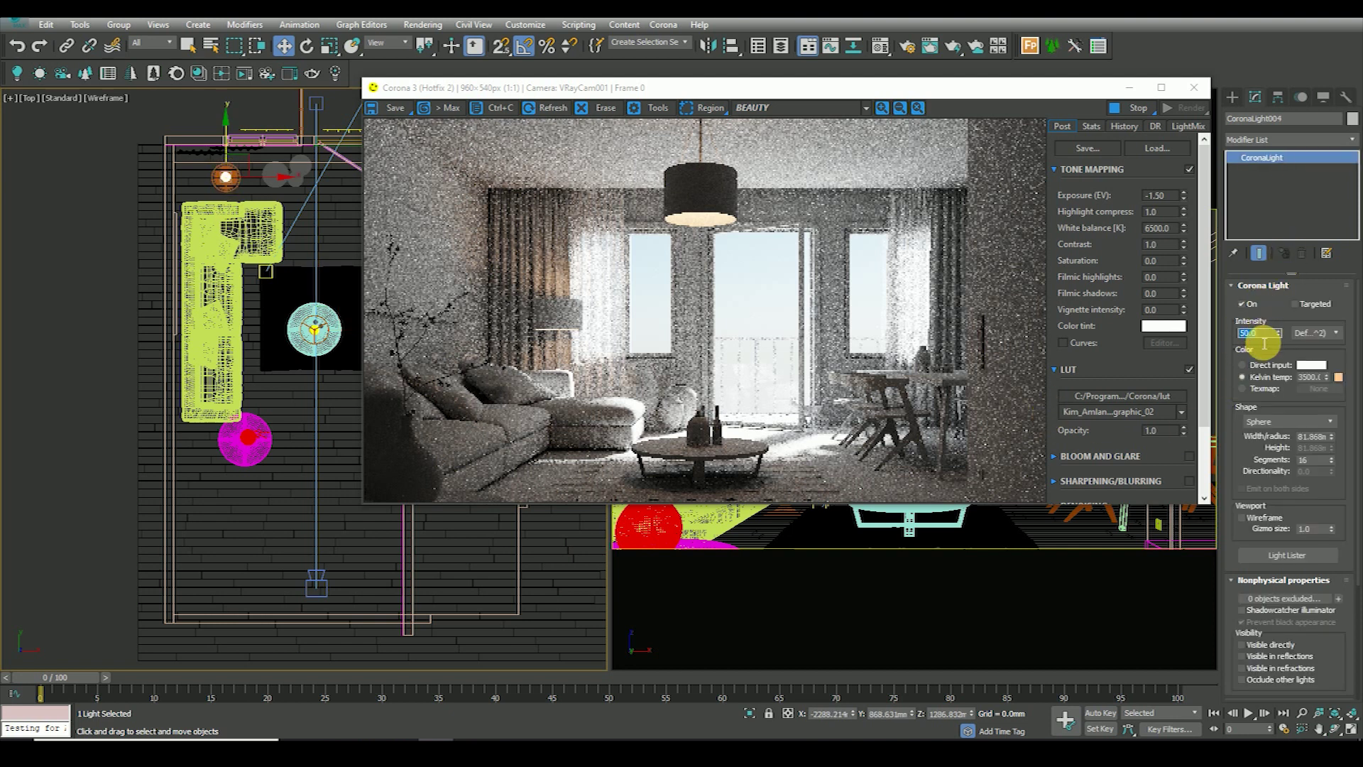
- Set the light by the sofa's far end to intensity 10
text(10)
key(Return)
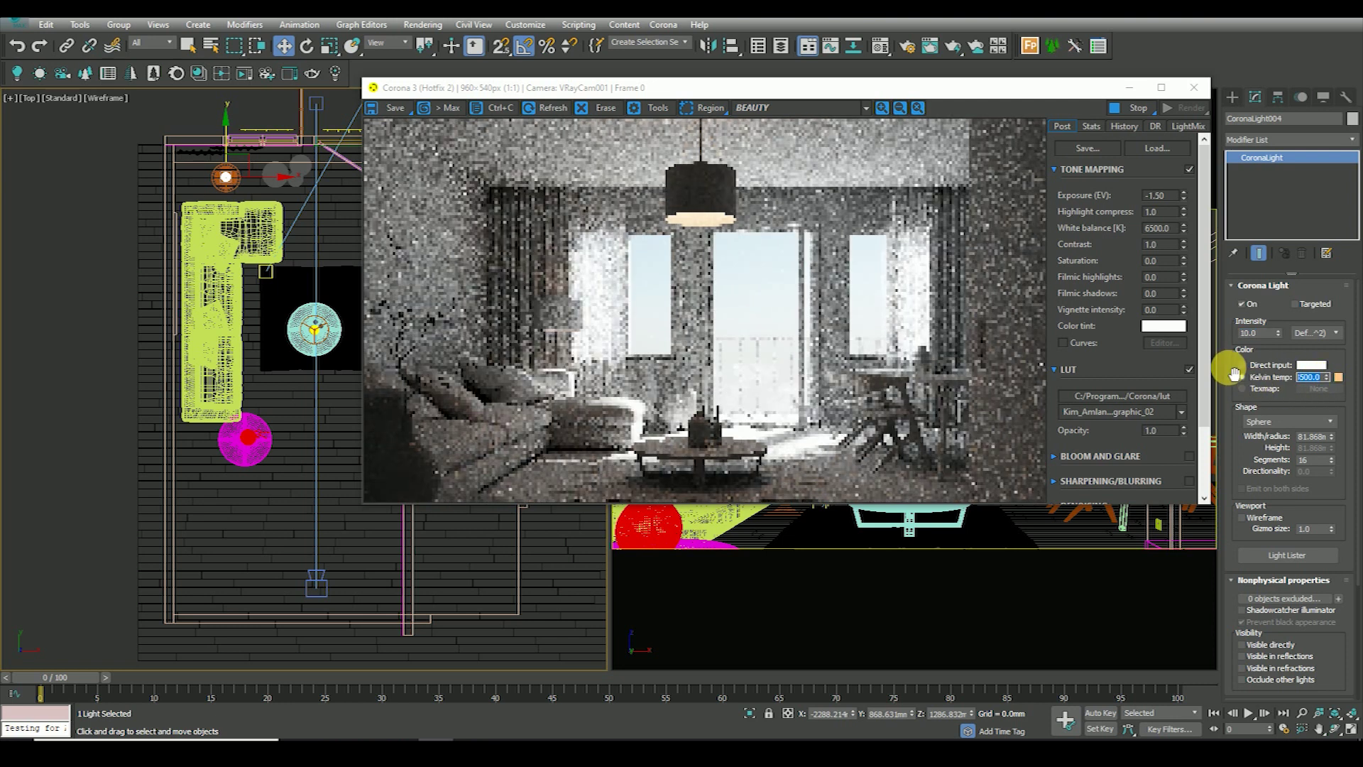
middle_drag(215, 278, 176, 282)
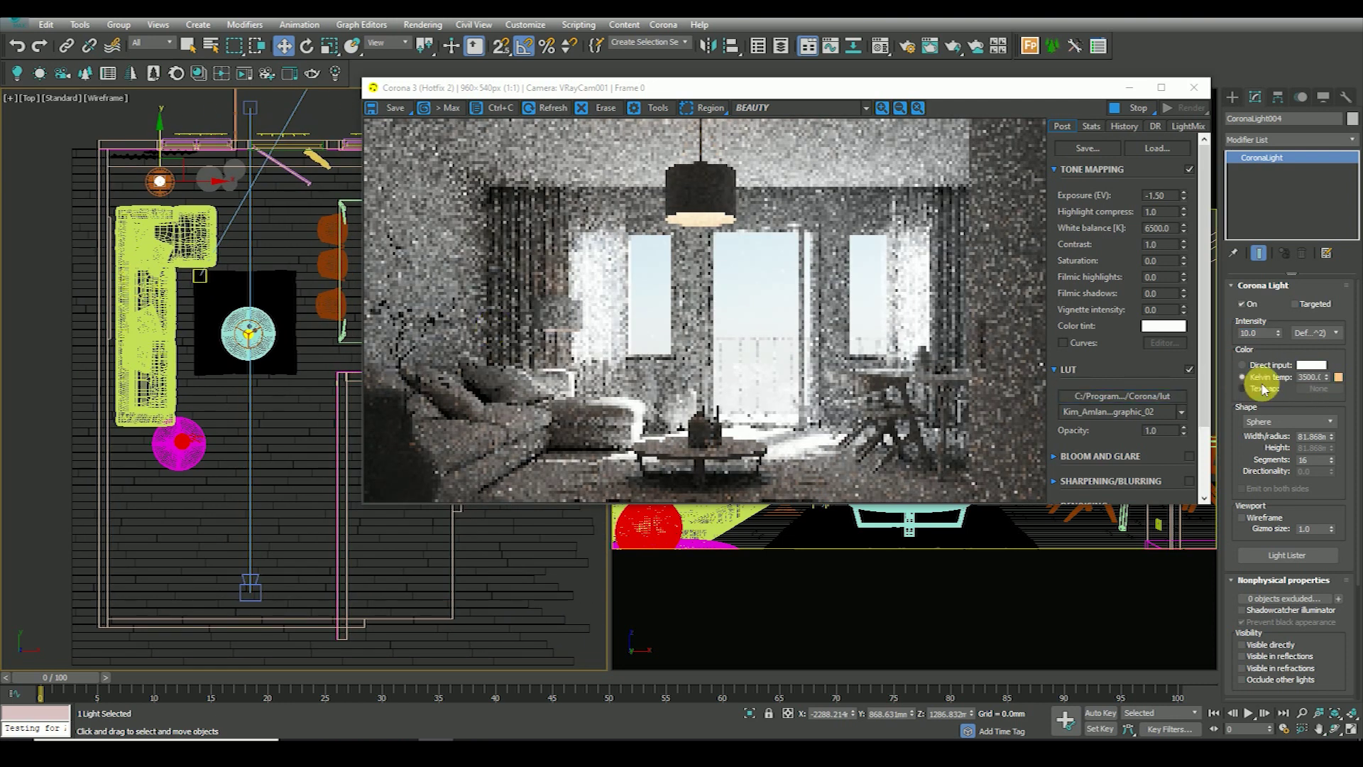
middle_drag(364, 352, 338, 354)
- Restrict the selection filter to Lights and select the pendant lamp's sphere light
scroll(234, 332, up, 5)
click(211, 334)
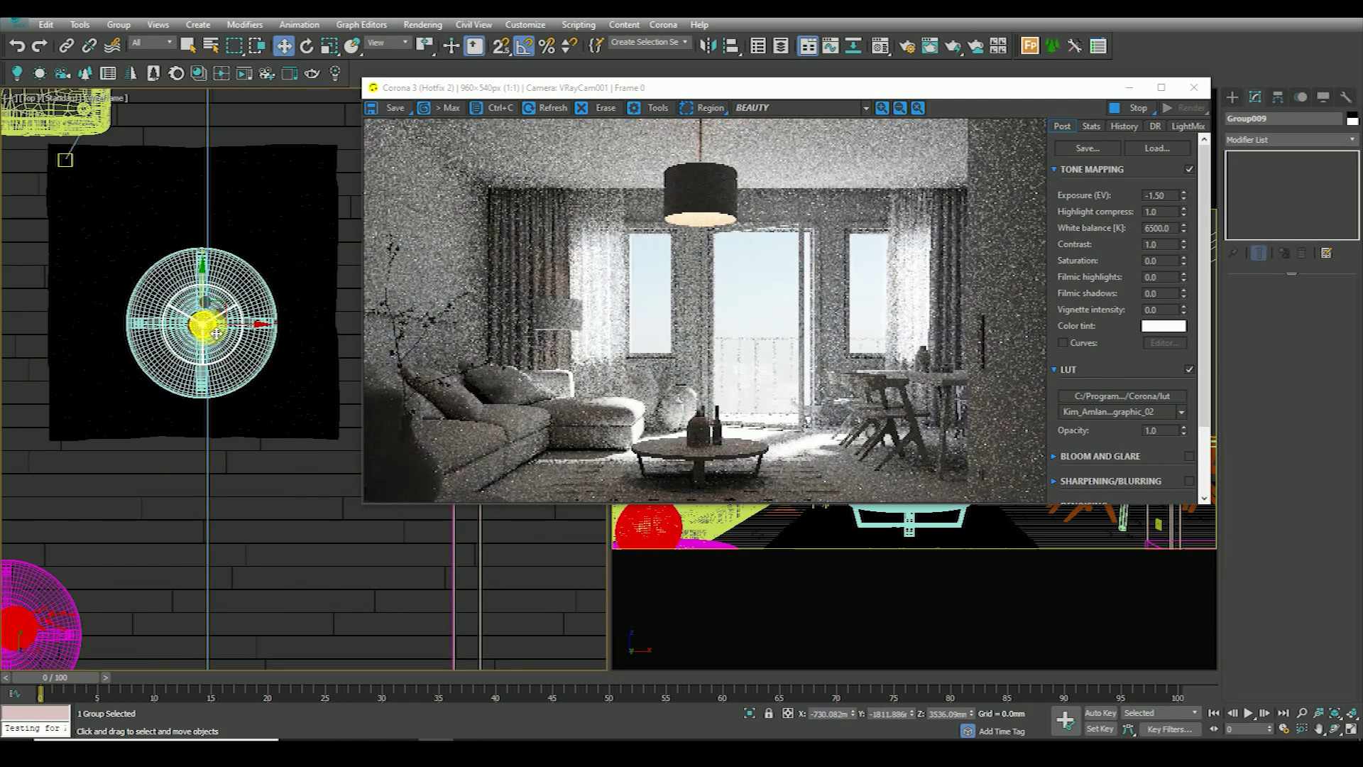
click(151, 42)
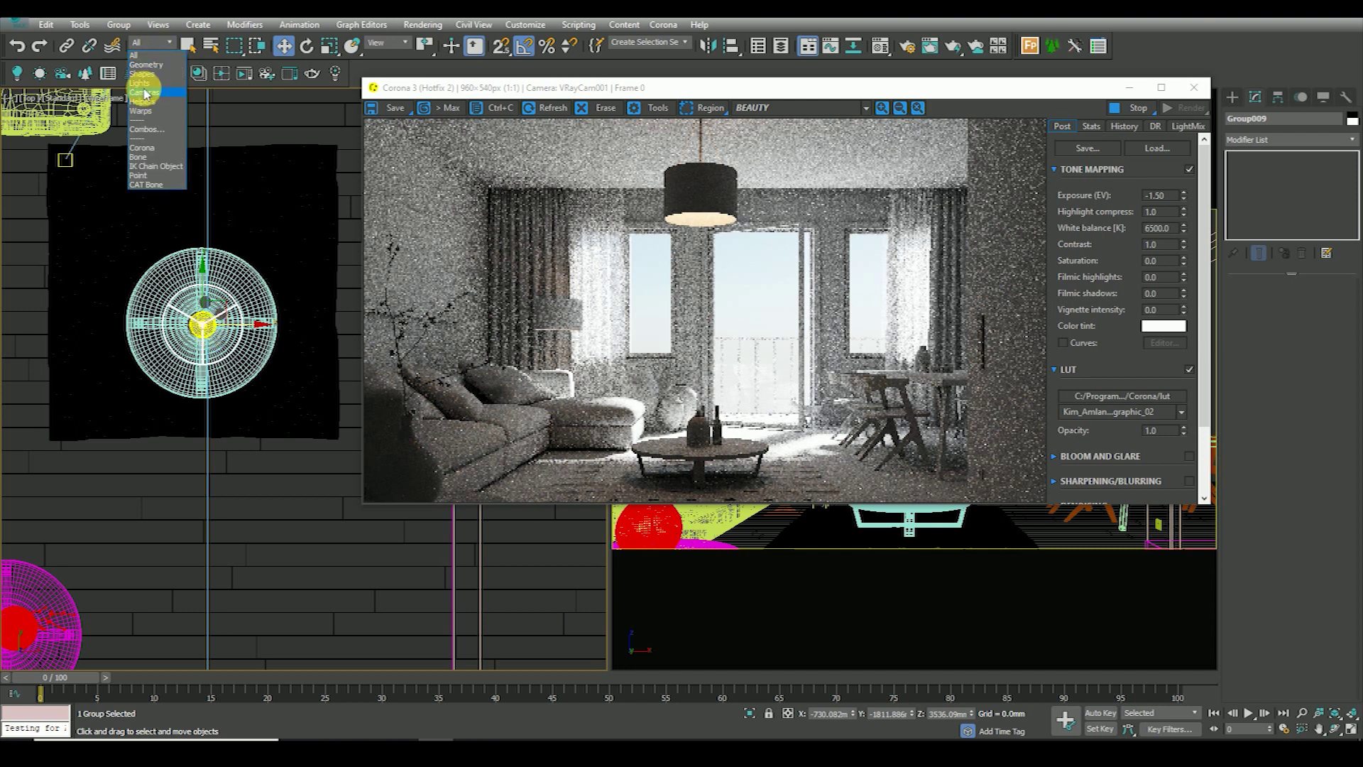
click(145, 80)
click(213, 337)
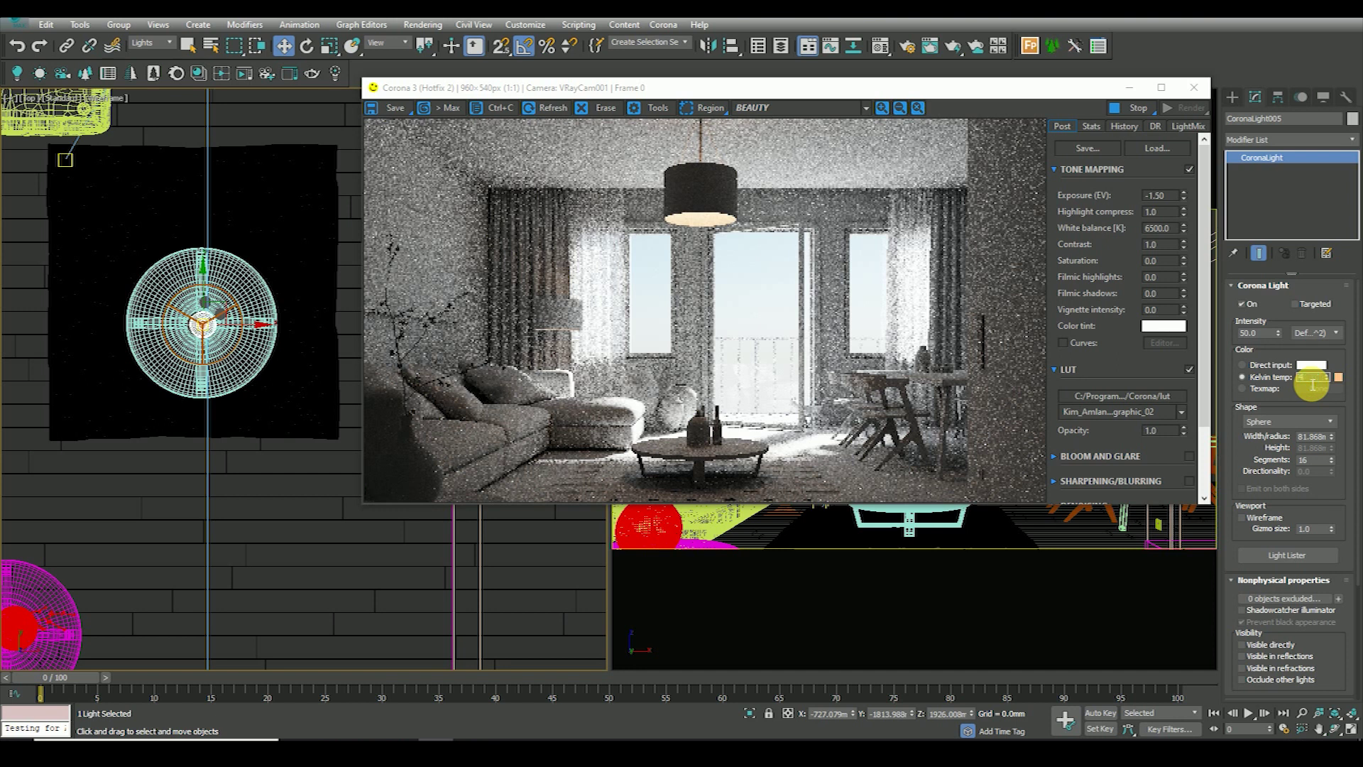
text(4500)
- Set the pendant light's colour temperature to 4500 K, then clear the selection
click(1312, 380)
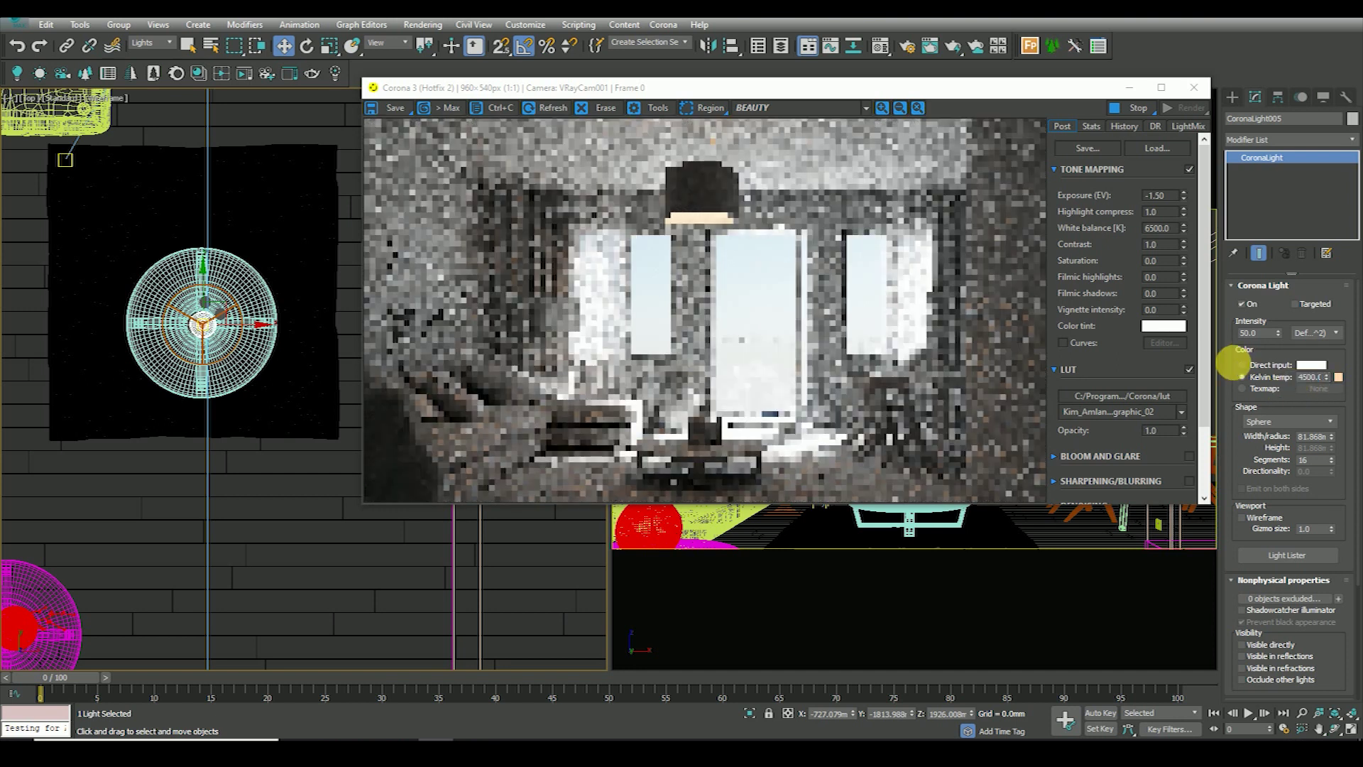
scroll(745, 326, up, 2)
scroll(760, 329, down, 2)
scroll(767, 321, up, 2)
scroll(745, 298, down, 2)
scroll(699, 220, up, 2)
scroll(678, 213, down, 2)
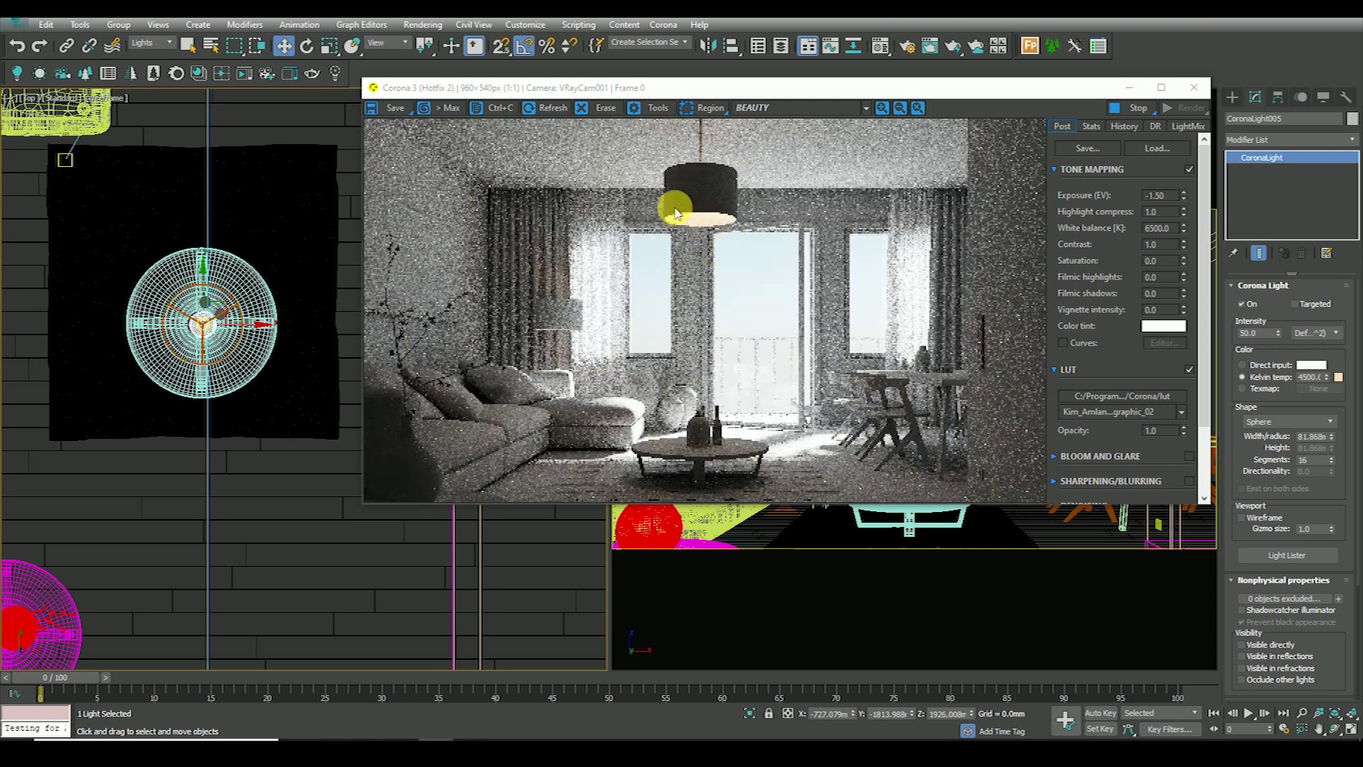
scroll(568, 333, up, 2)
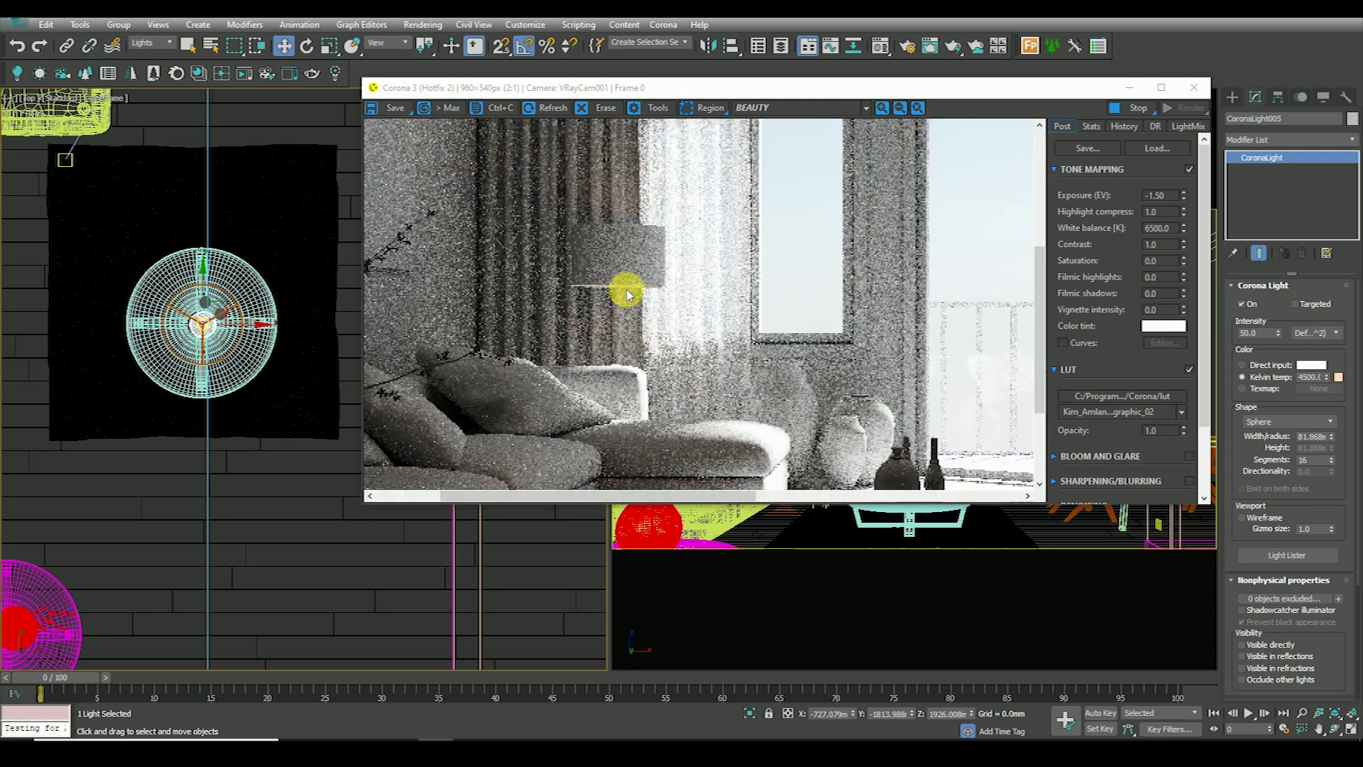
scroll(646, 333, down, 2)
drag(787, 93, 847, 94)
scroll(1058, 371, up, 2)
scroll(1034, 343, down, 2)
scroll(459, 471, up, 1)
scroll(517, 444, up, 1)
scroll(785, 360, down, 2)
scroll(181, 406, down, 2)
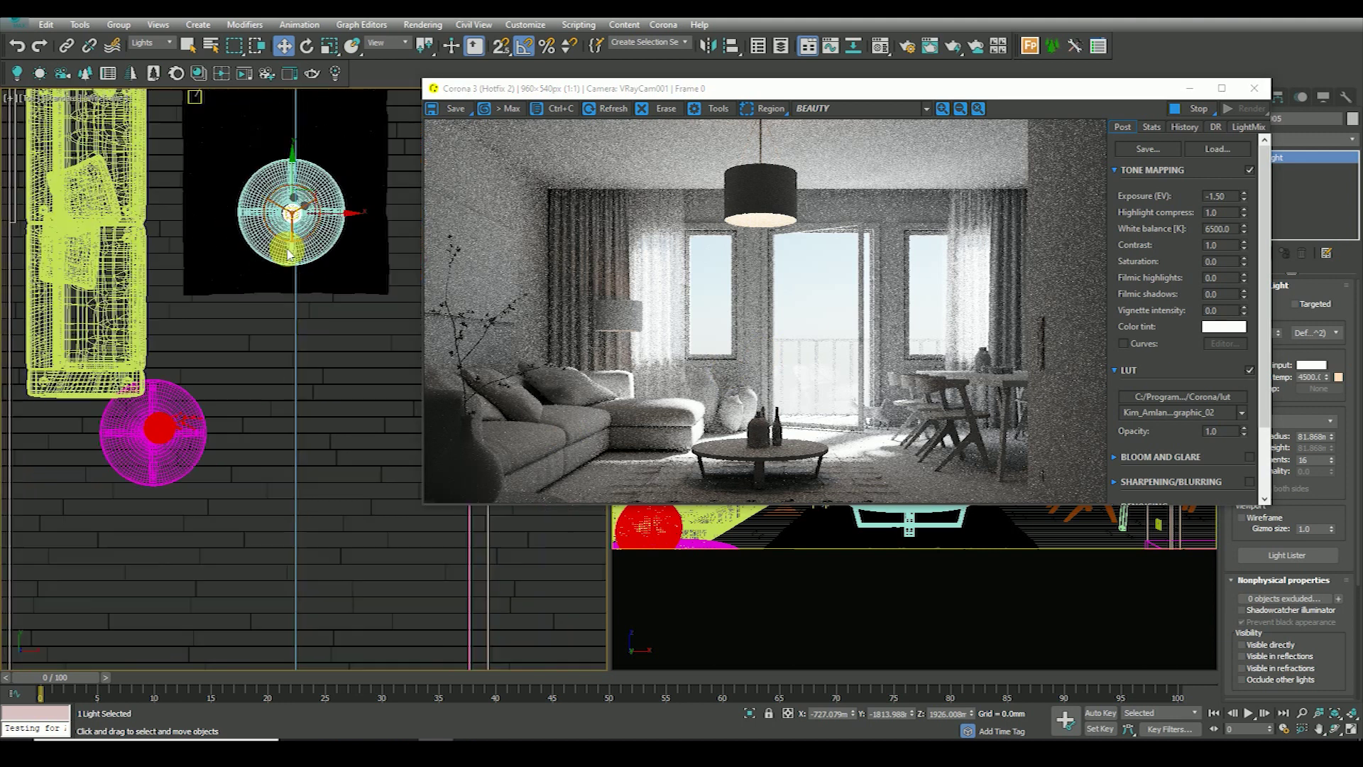
scroll(255, 380, down, 2)
click(255, 380)
- Copy the sofa-end sphere light to the floor lamp beside the side table
middle_drag(201, 100, 203, 141)
click(204, 140)
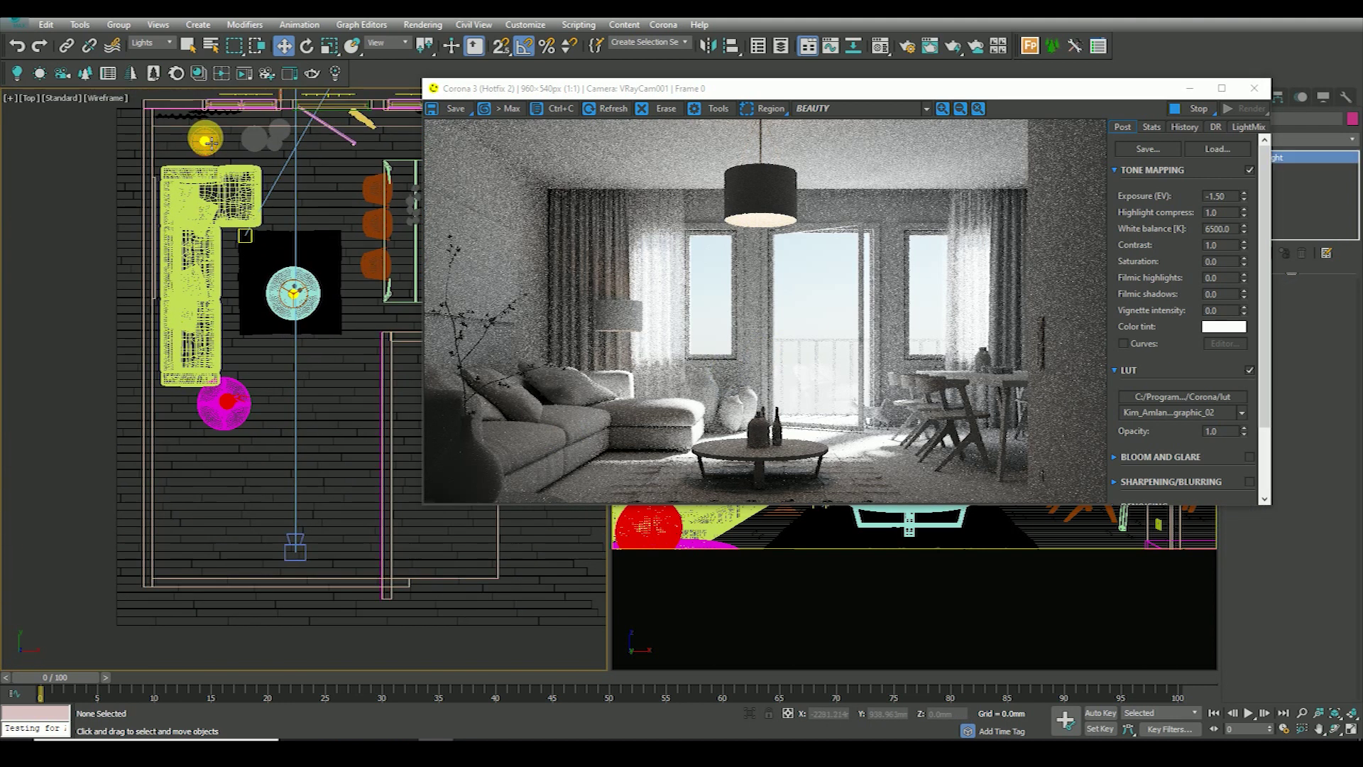
drag(205, 141, 215, 409)
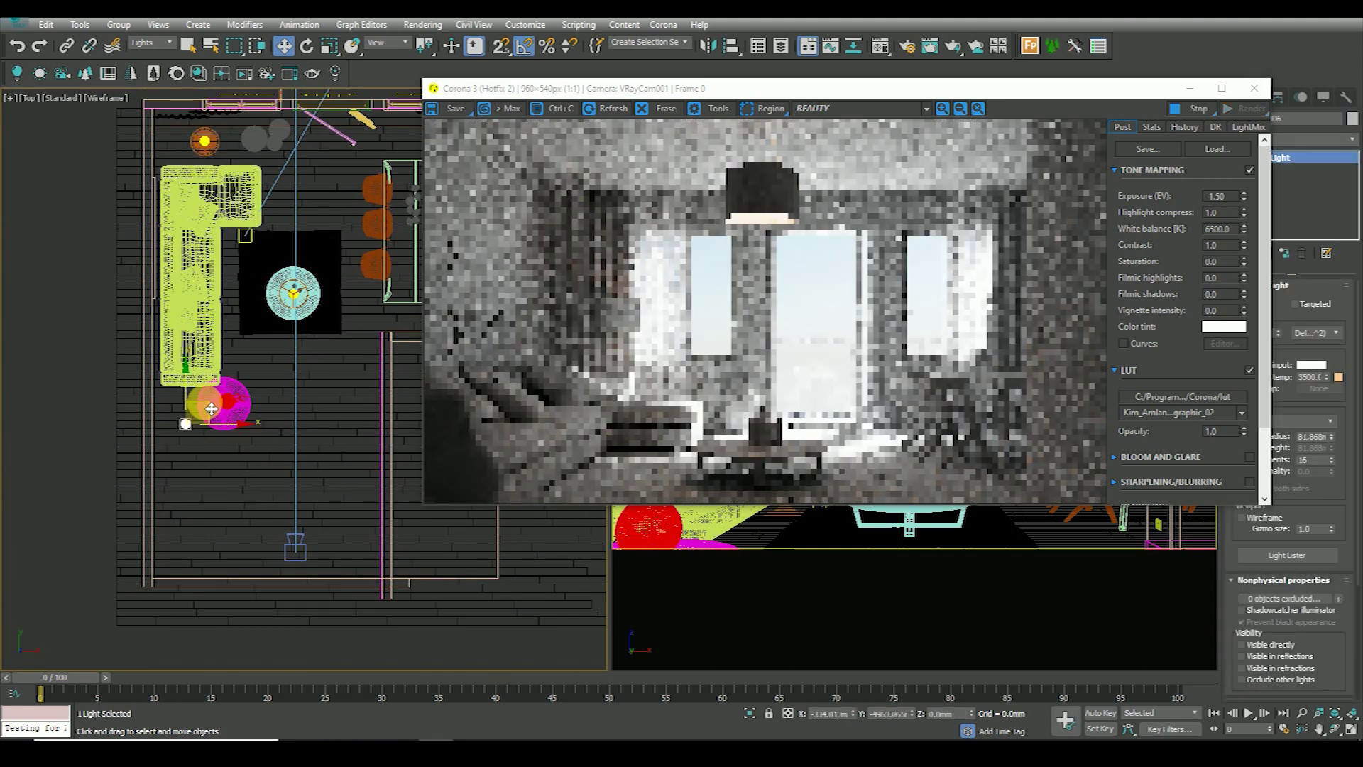
key(ctrl+v)
click(693, 434)
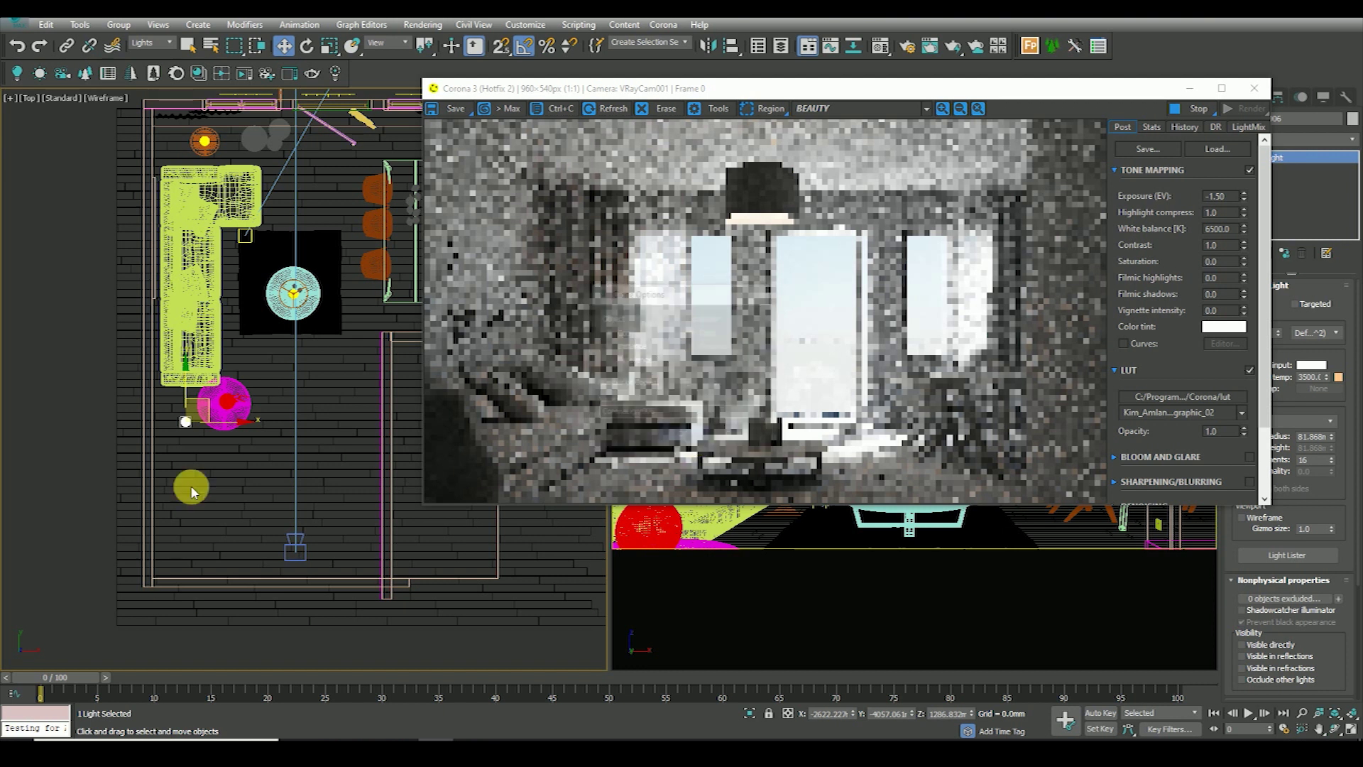
key(f)
key(z)
scroll(223, 333, down, 5)
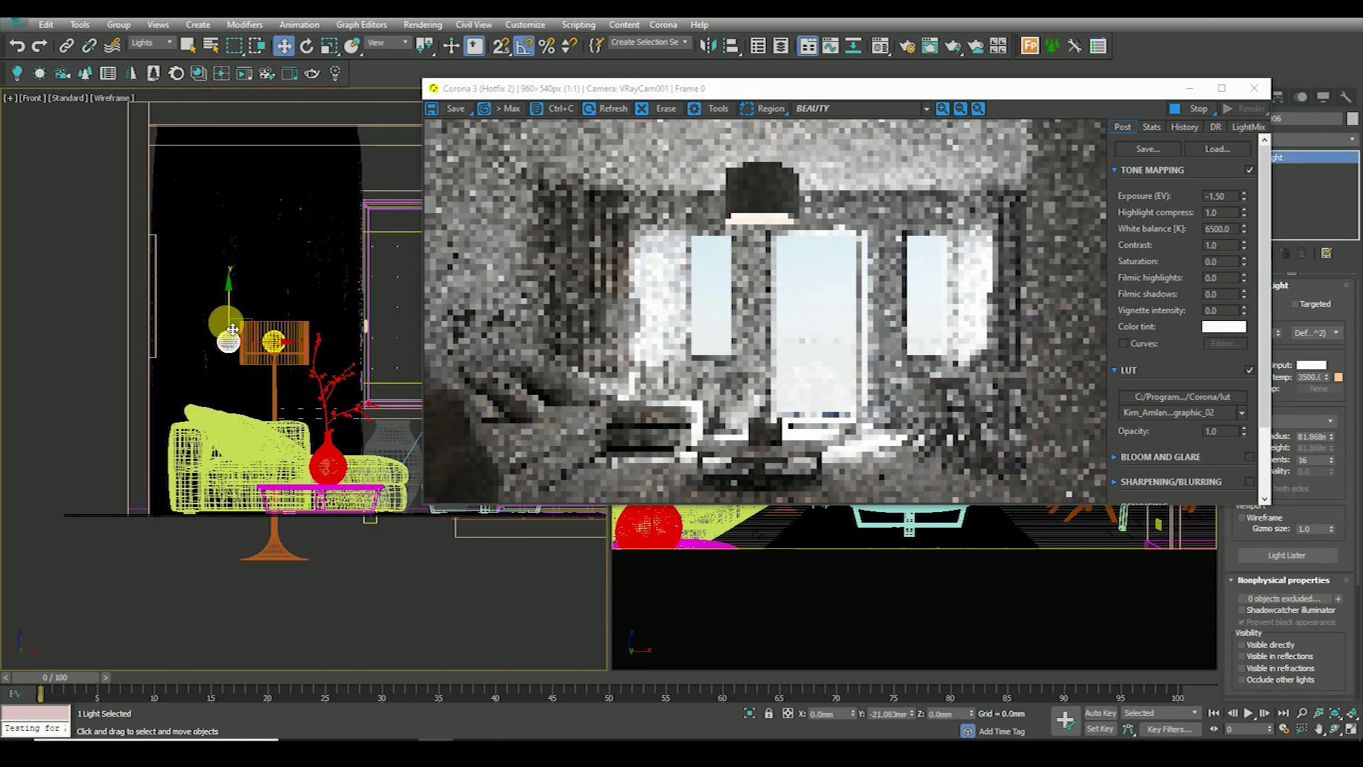
key(t)
- Set the copied light to 4500 K colour temperature and intensity 5
scroll(241, 398, up, 5)
scroll(242, 398, down, 3)
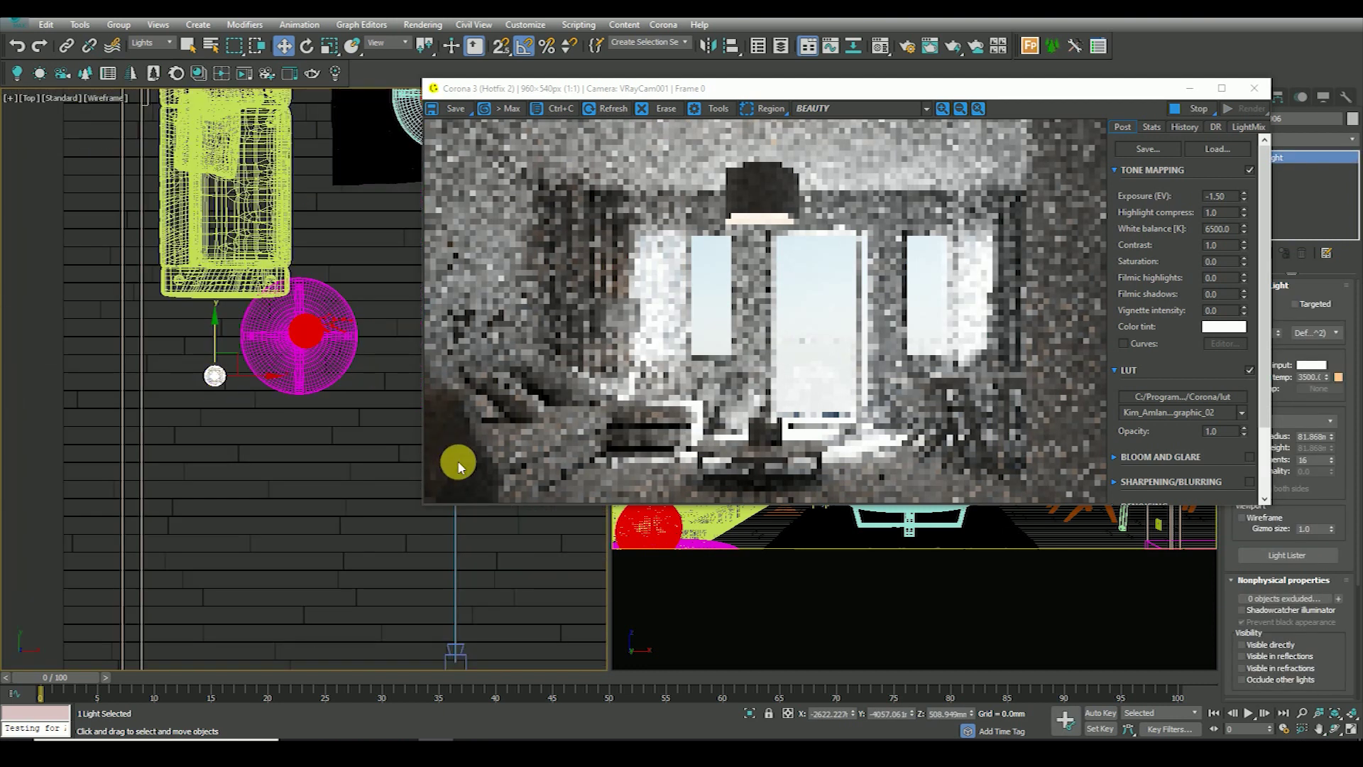
scroll(557, 422, up, 1)
scroll(557, 423, down, 1)
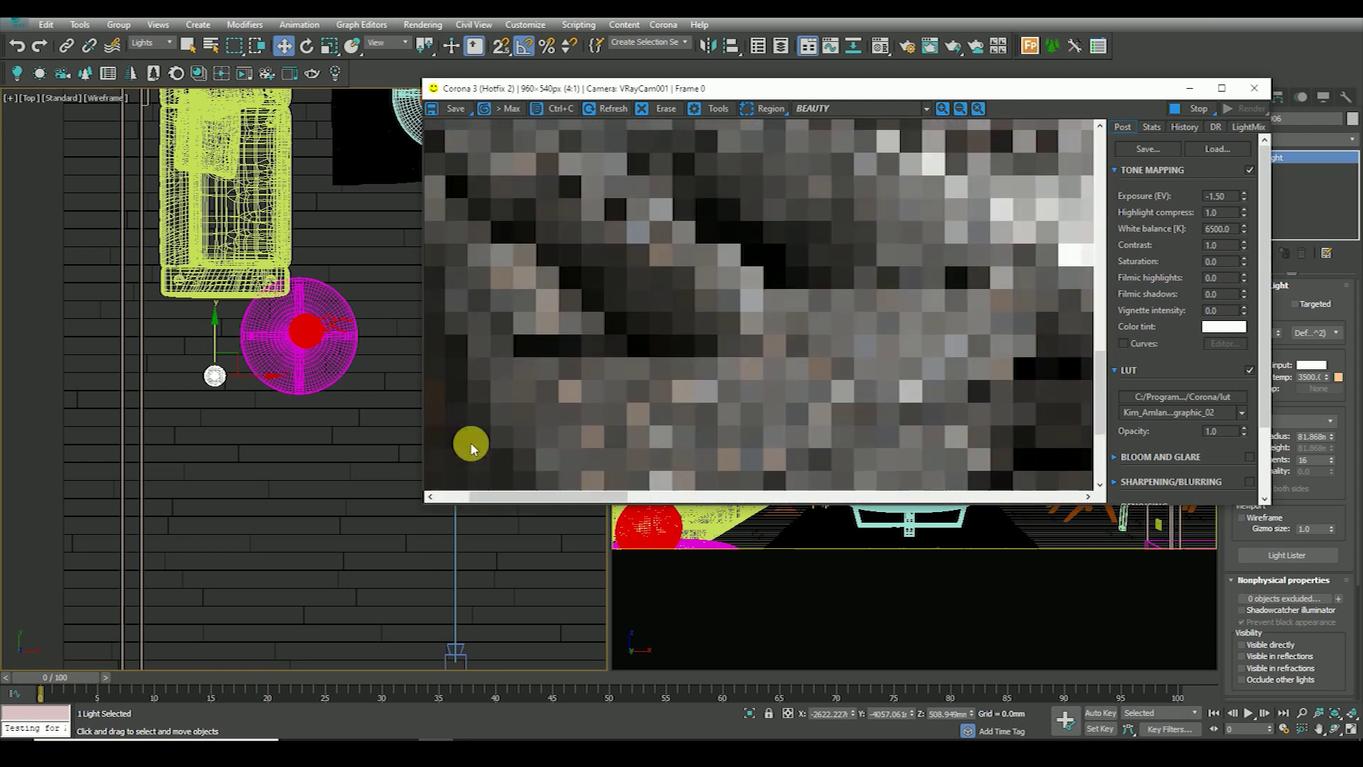
drag(1050, 91, 942, 94)
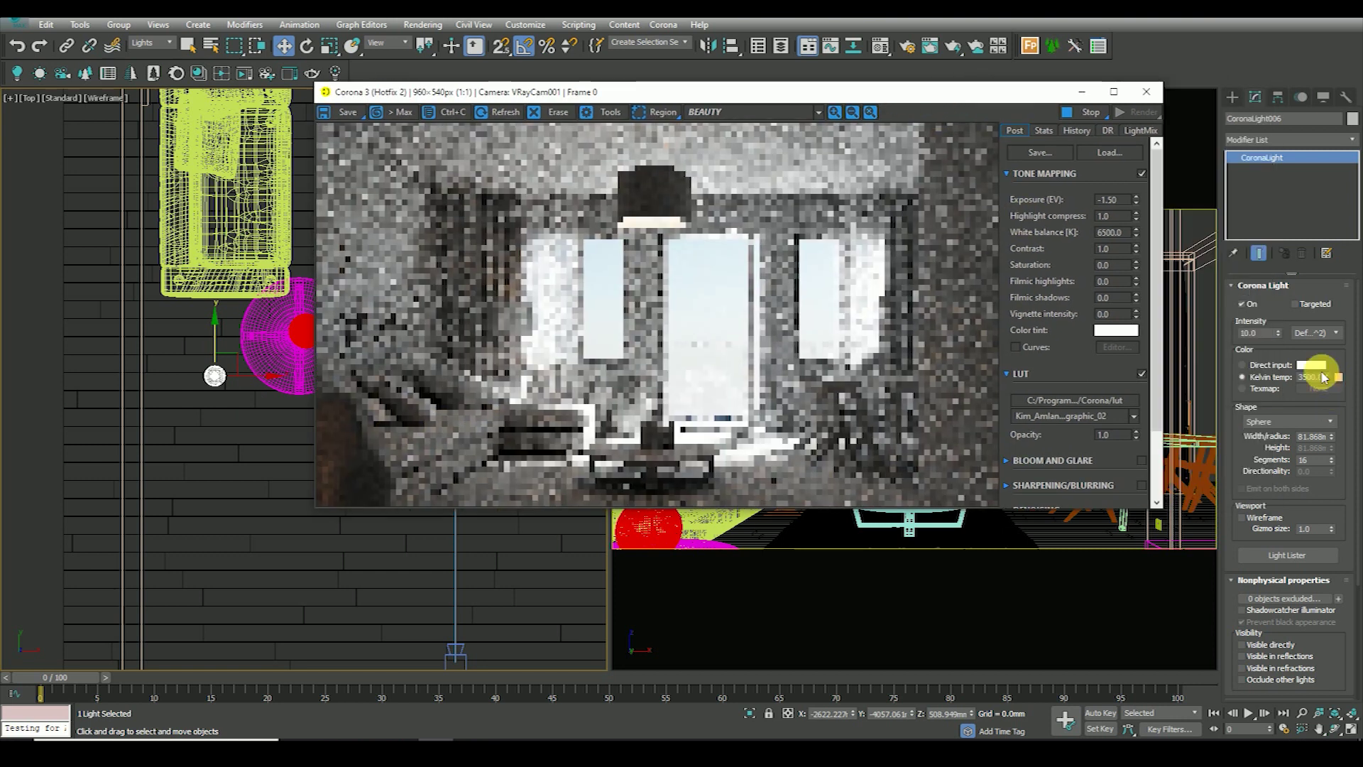
double_click(1313, 378)
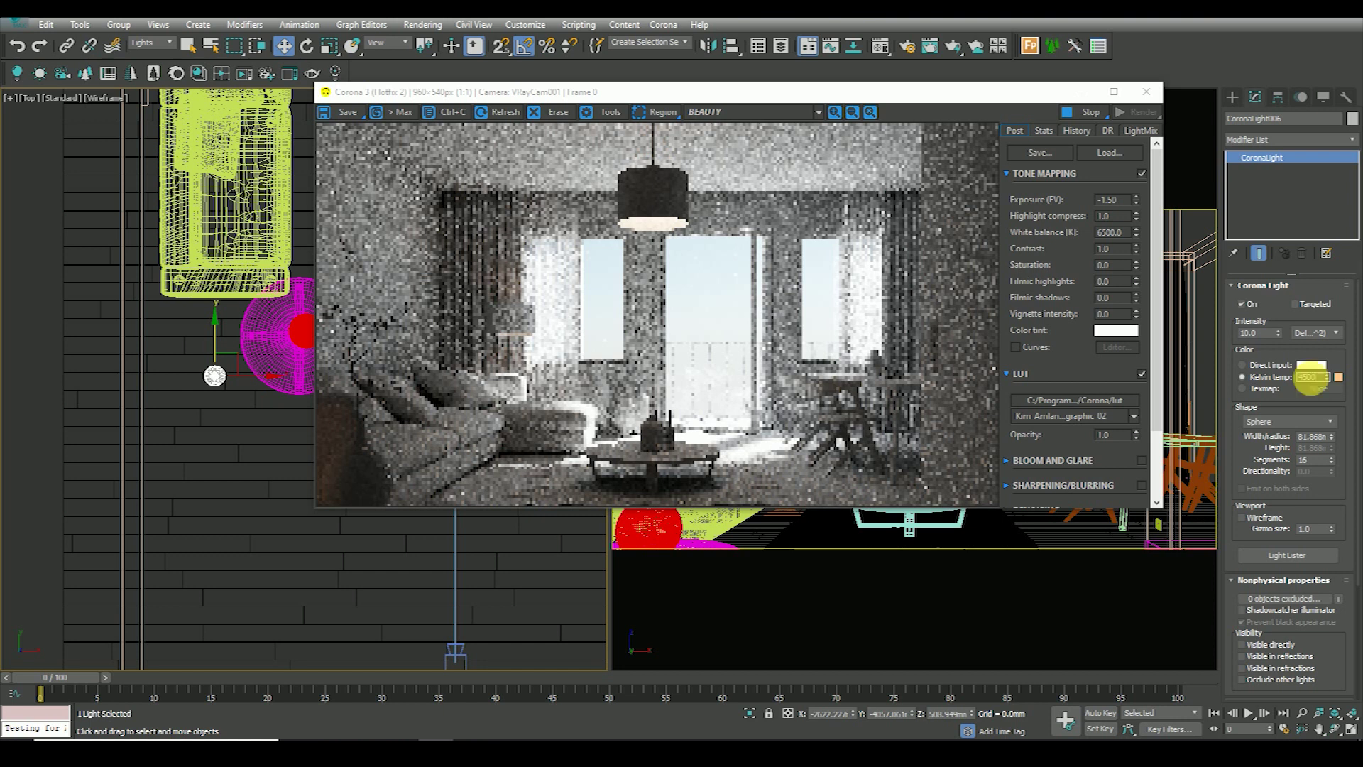
key(Return)
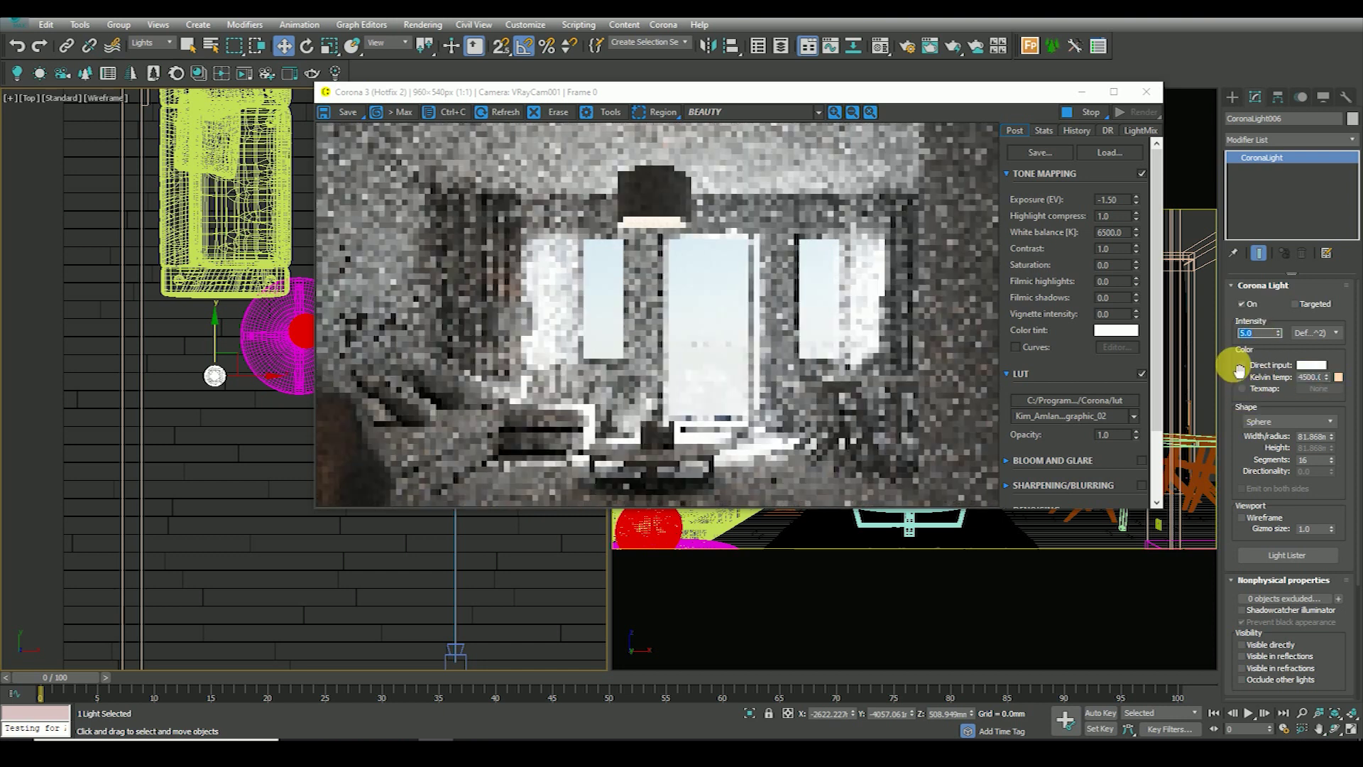
key(Return)
- Select the CoronaSun001 sun light high above the room
scroll(137, 420, down, 3)
scroll(225, 350, down, 2)
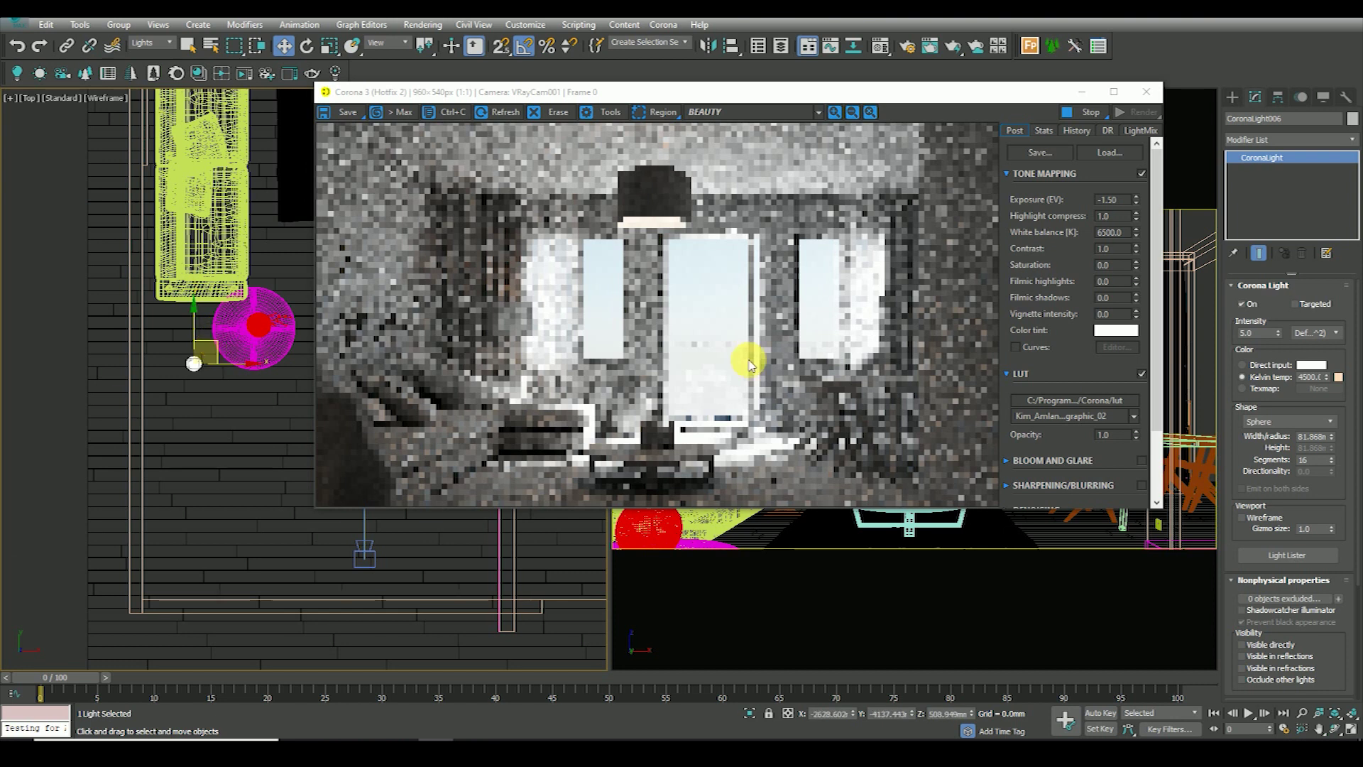
scroll(206, 354, down, 2)
scroll(188, 357, down, 2)
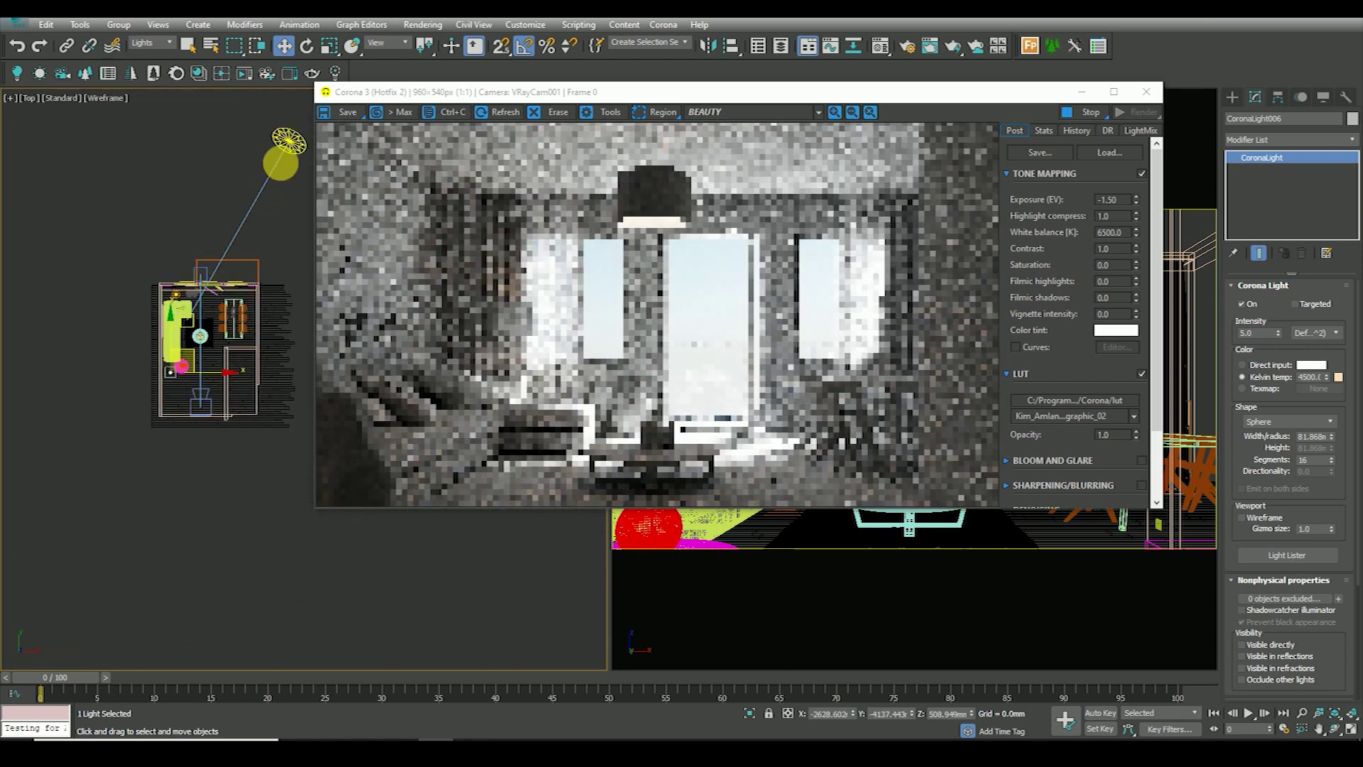
click(286, 152)
key(f)
scroll(158, 227, down, 3)
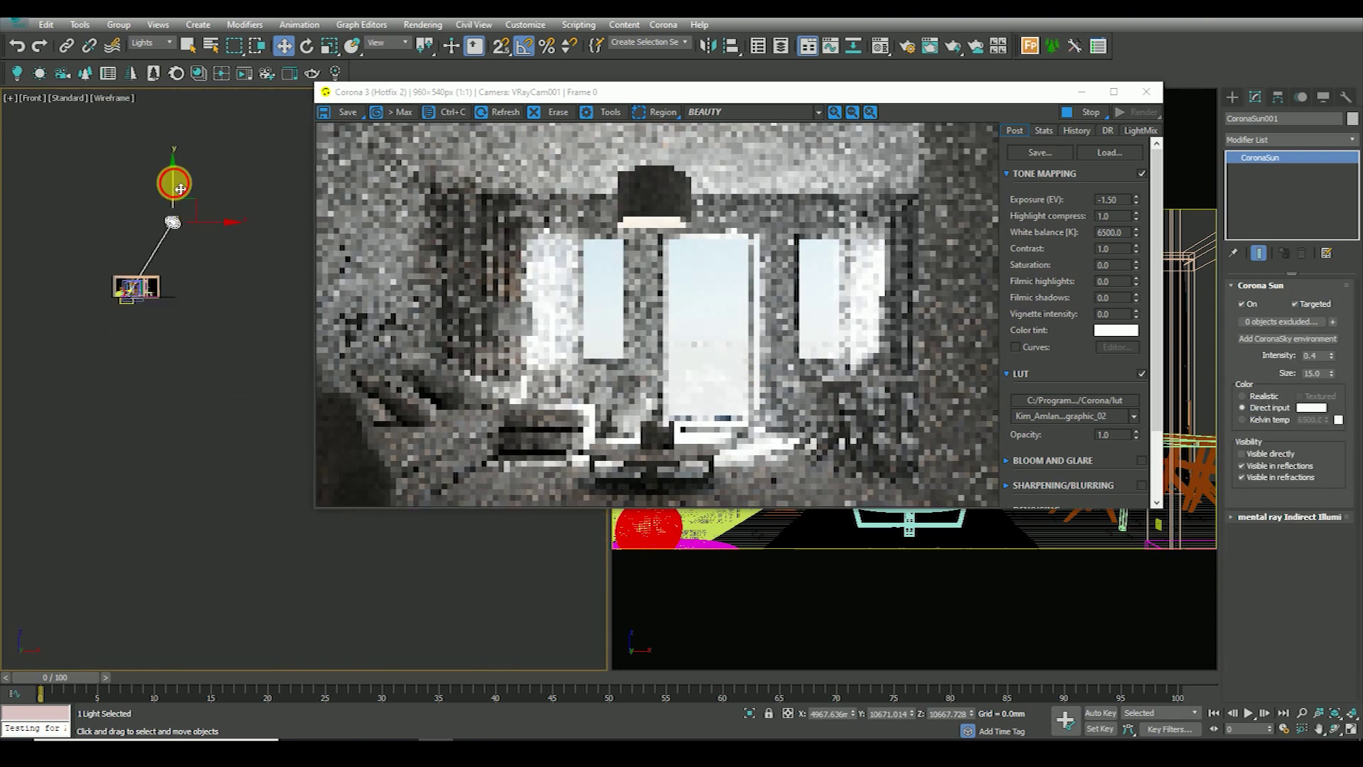
- Set CoronaSun001 intensity to 0.3 and the VFB highlight compression to 2
key(l)
scroll(158, 218, down, 2)
scroll(158, 219, down, 5)
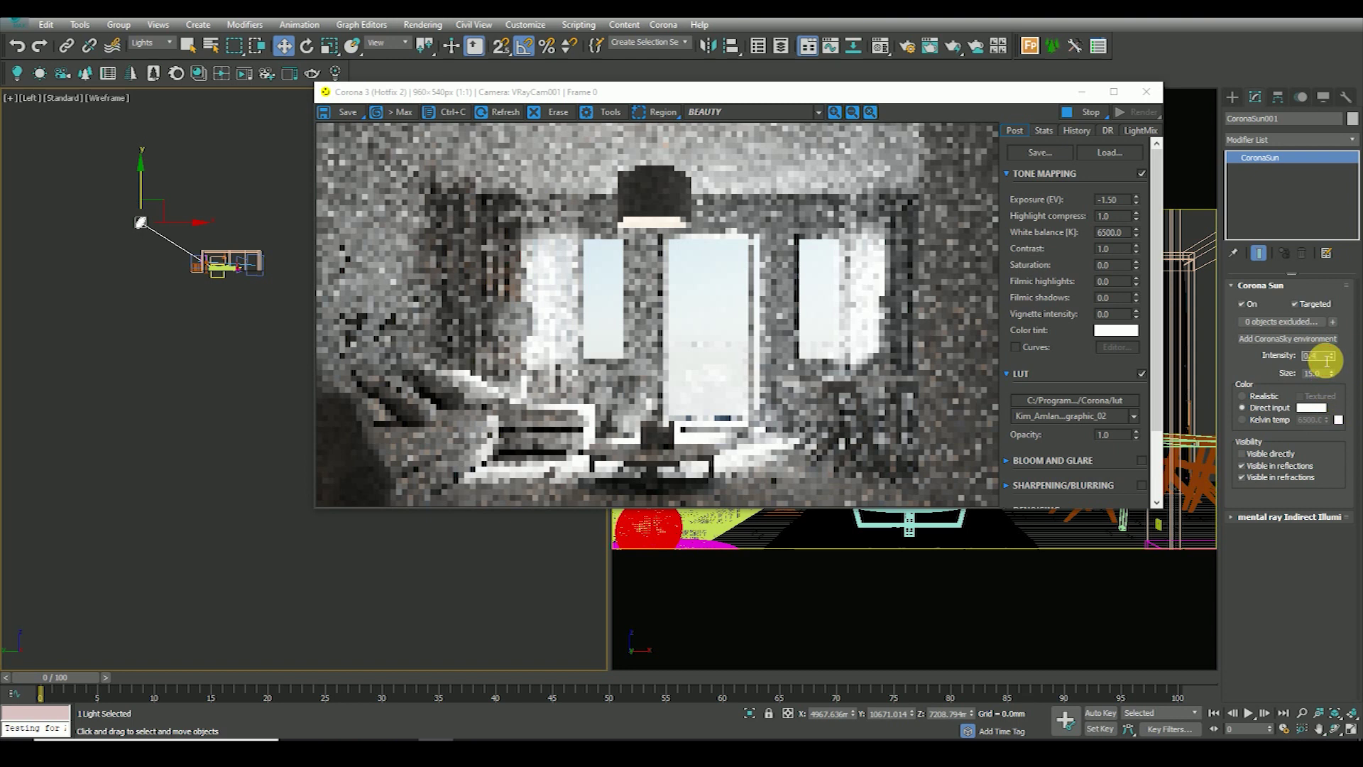
double_click(1107, 215)
text(2)
key(Return)
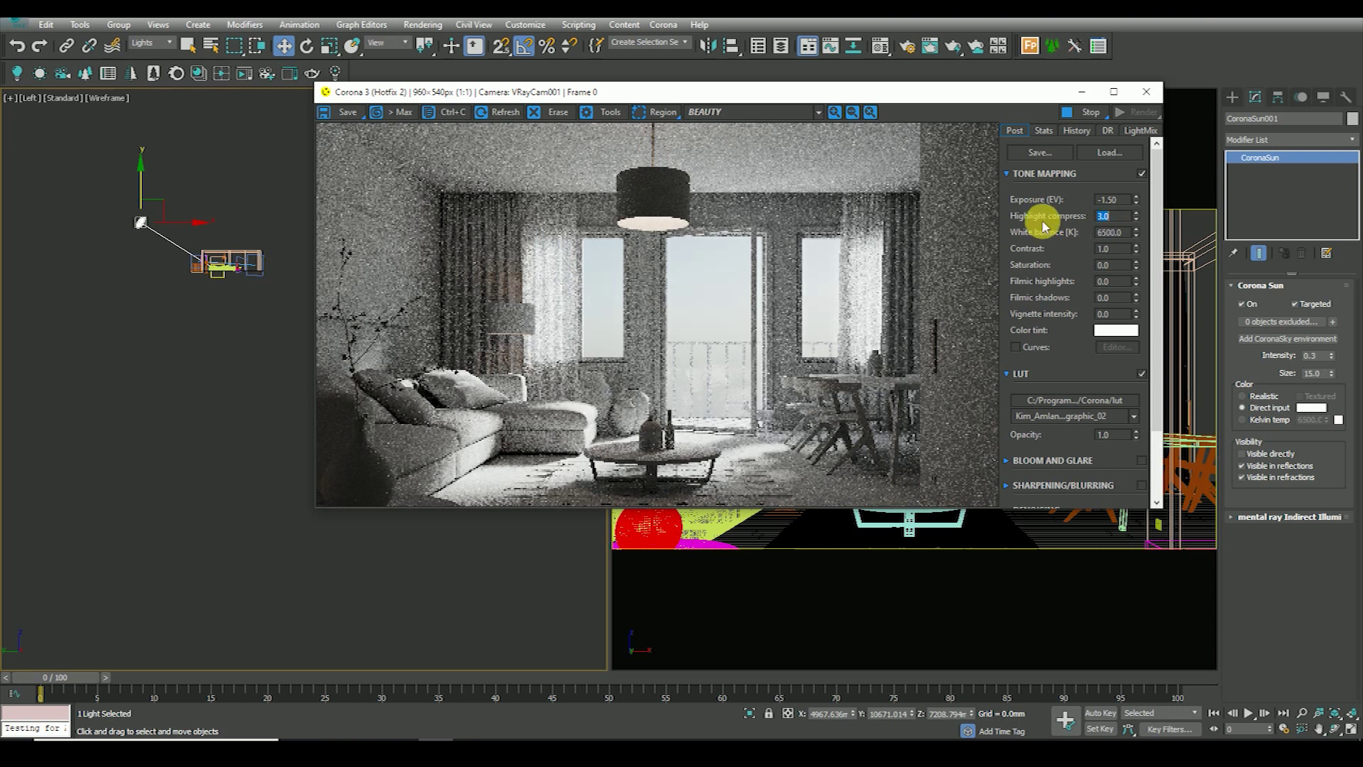
- Set the tone-mapping exposure to -1.20 EV
double_click(1115, 199)
text(-1)
key(Return)
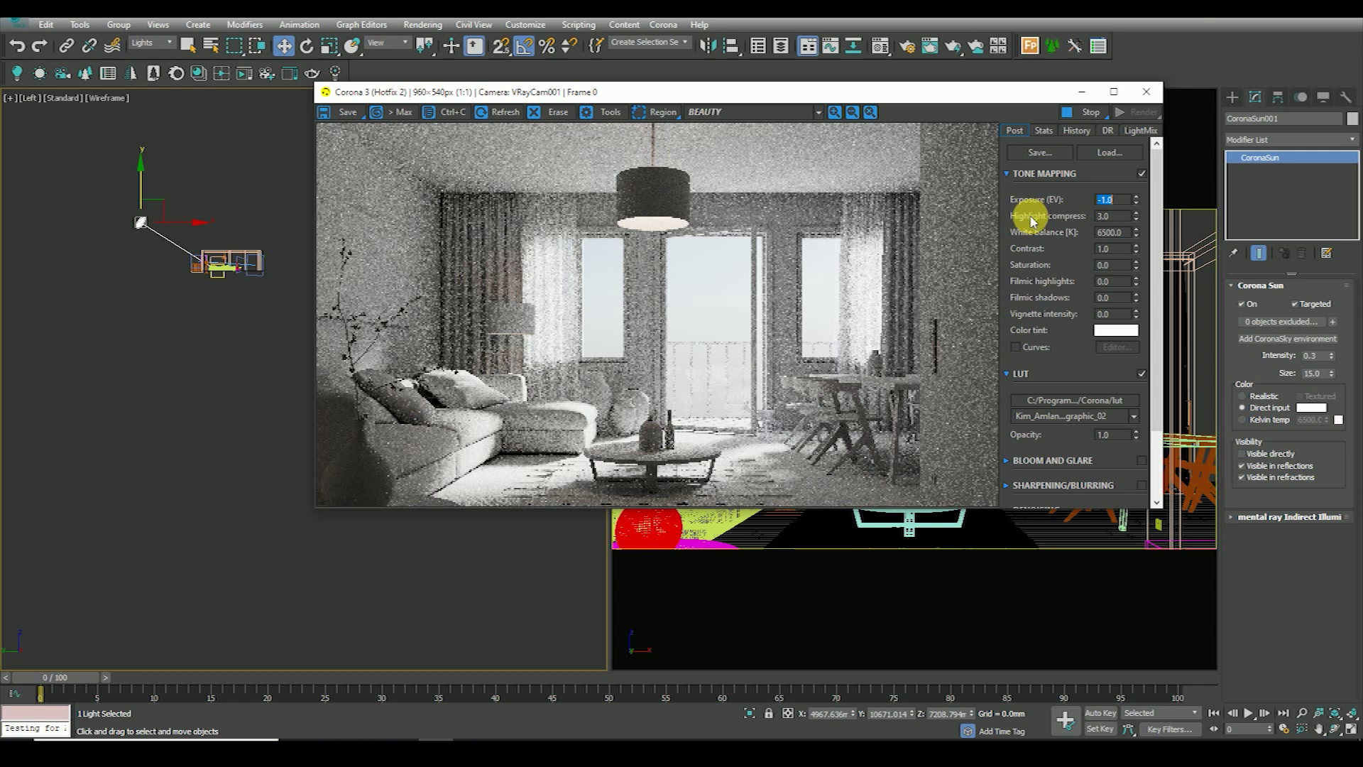
key(BackSpace)
text(2)
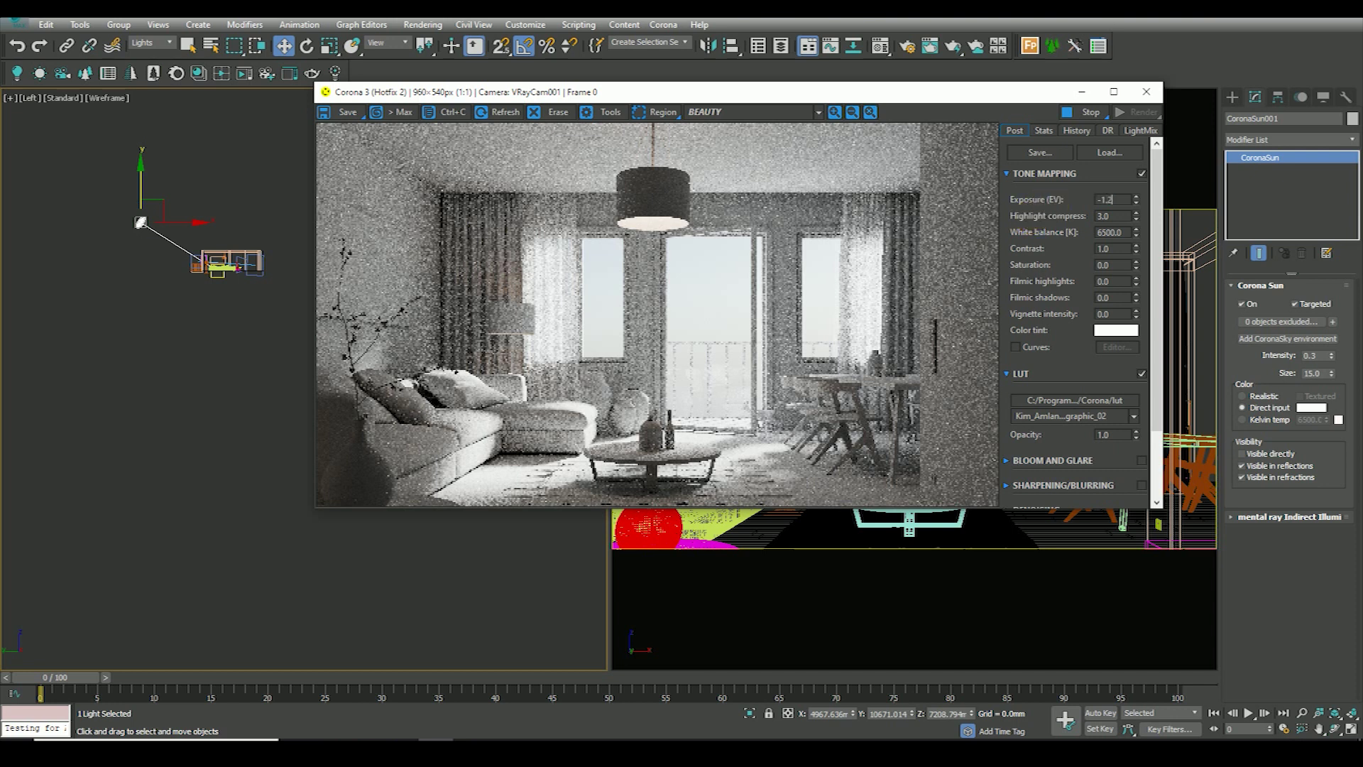
key(Return)
- Close the frame buffer window and deselect the sun light
scroll(708, 364, up, 1)
scroll(705, 360, down, 1)
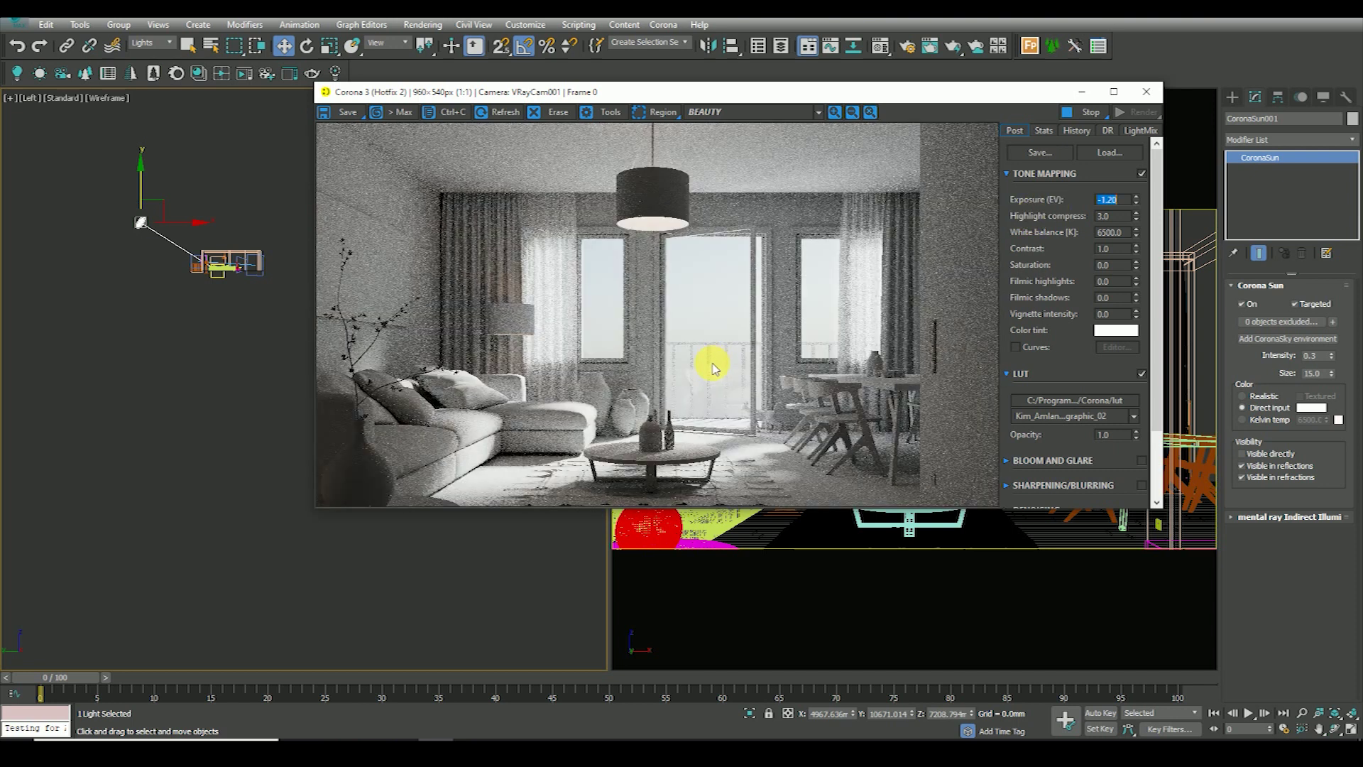
scroll(704, 340, up, 1)
scroll(712, 331, down, 1)
scroll(703, 298, up, 1)
scroll(692, 273, down, 1)
scroll(705, 346, up, 1)
scroll(710, 308, down, 1)
scroll(496, 327, up, 1)
scroll(507, 320, down, 1)
scroll(514, 346, up, 1)
scroll(514, 346, down, 1)
scroll(919, 469, up, 1)
scroll(812, 366, down, 1)
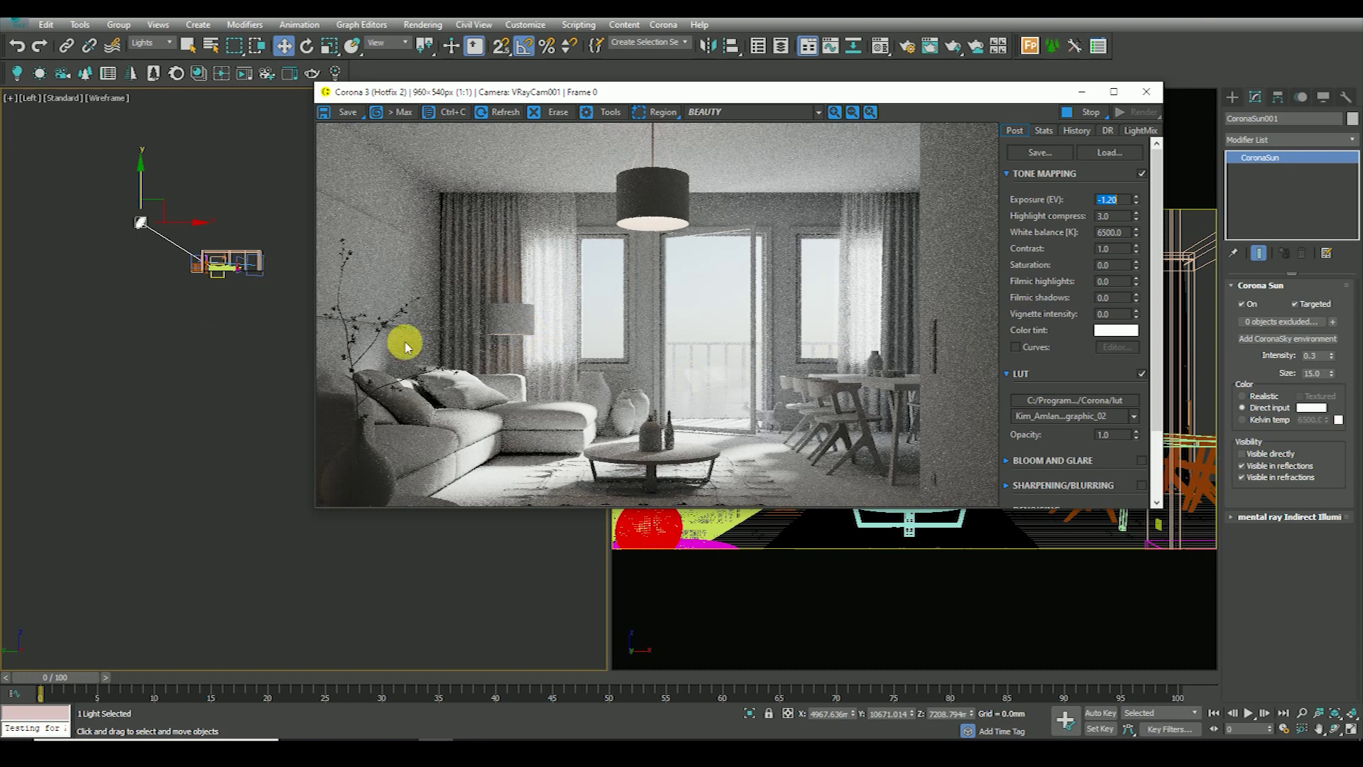
click(1146, 92)
click(500, 350)
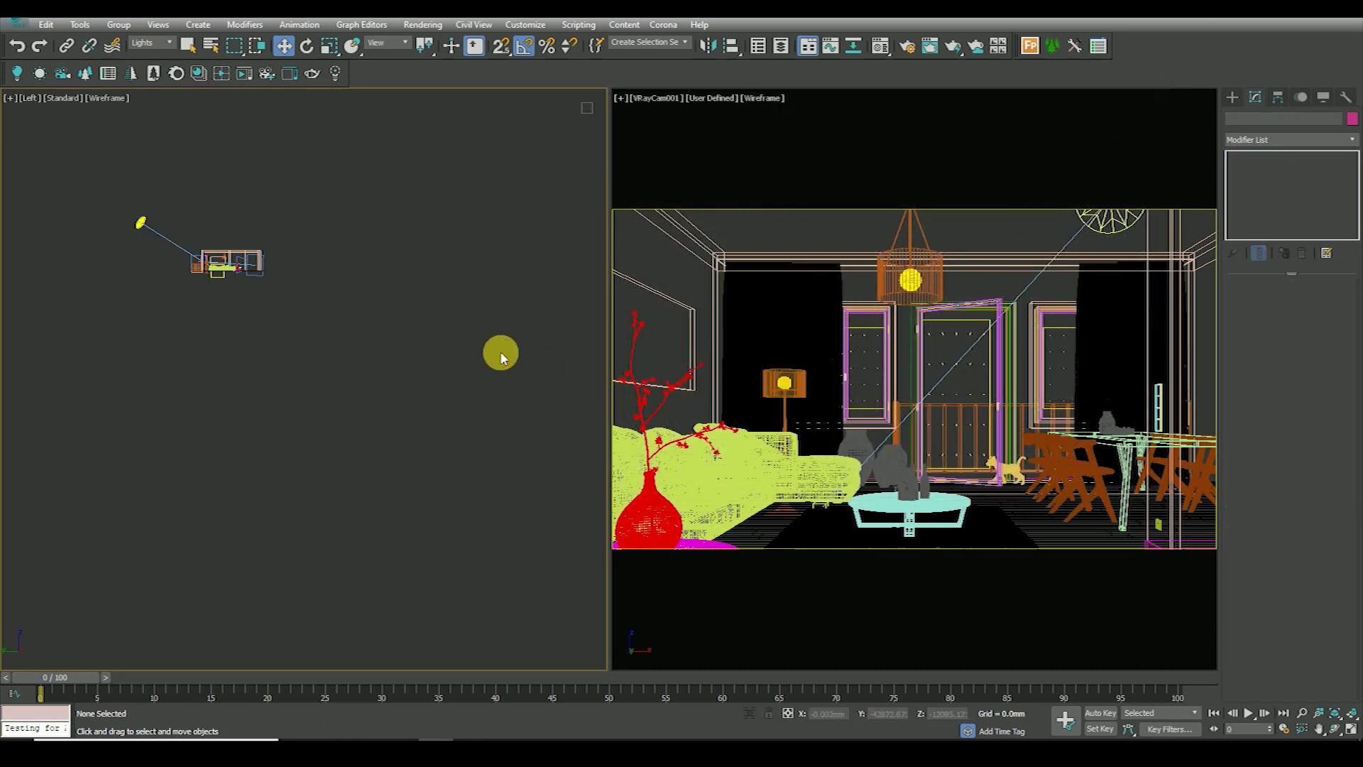
- Fit the whole floor plan in a top view in the left viewport and show the Display panel
key(t)
key(z)
scroll(360, 321, down, 2)
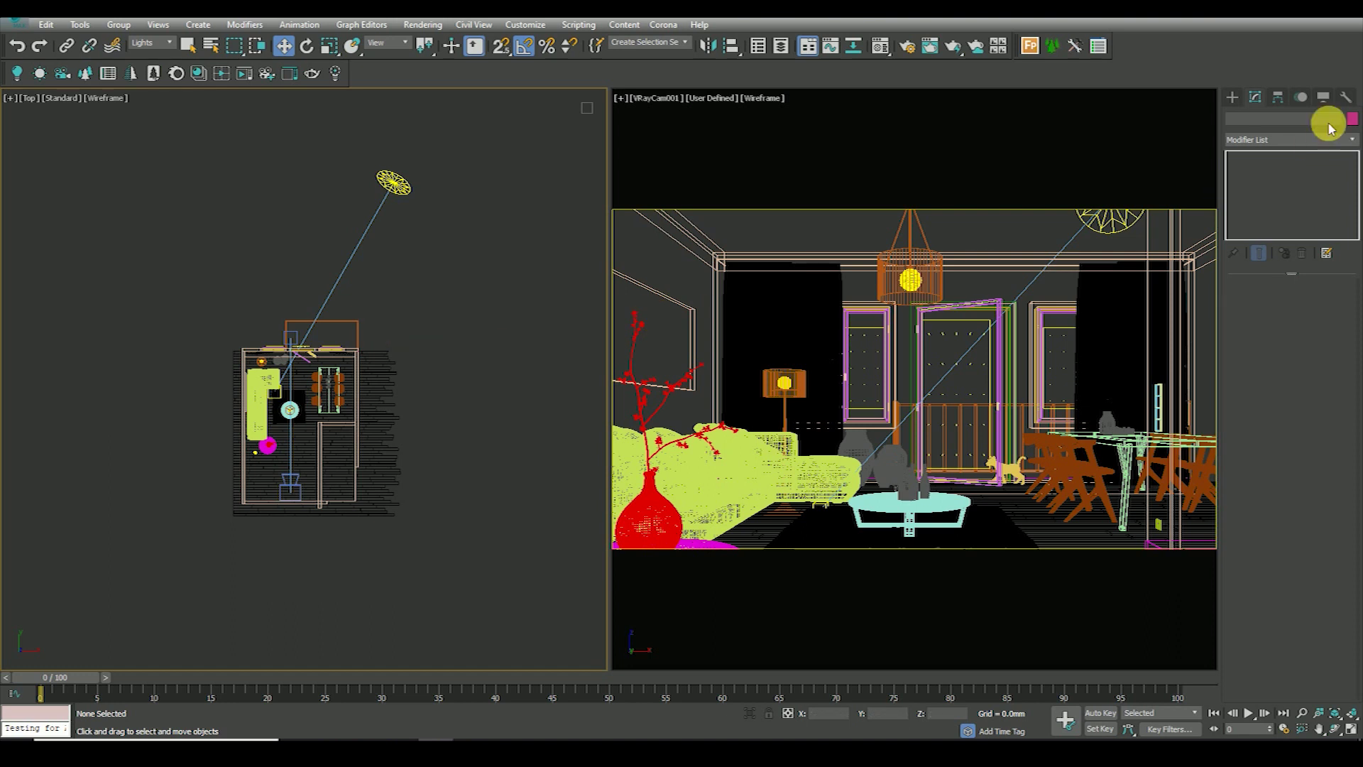
click(1323, 97)
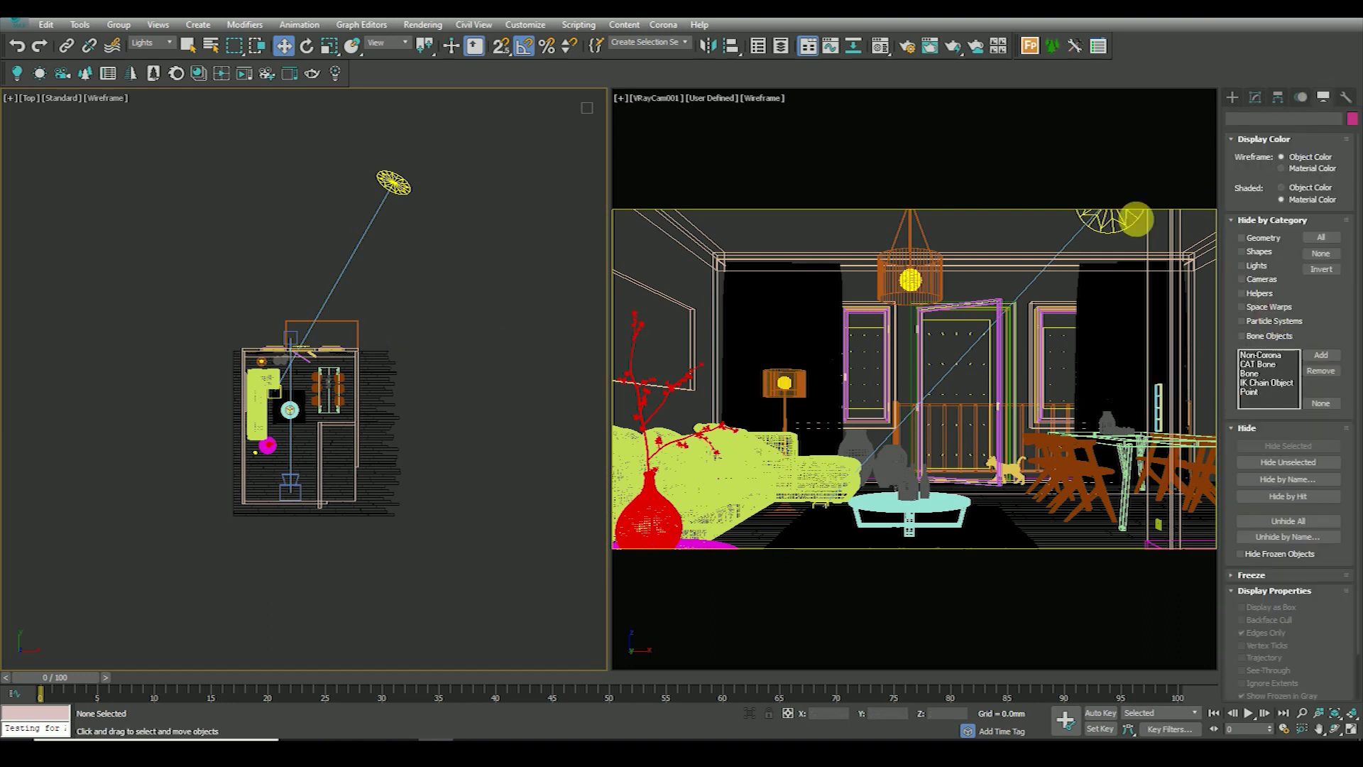
- Render the camera view from Rendering > Render Setup
click(425, 24)
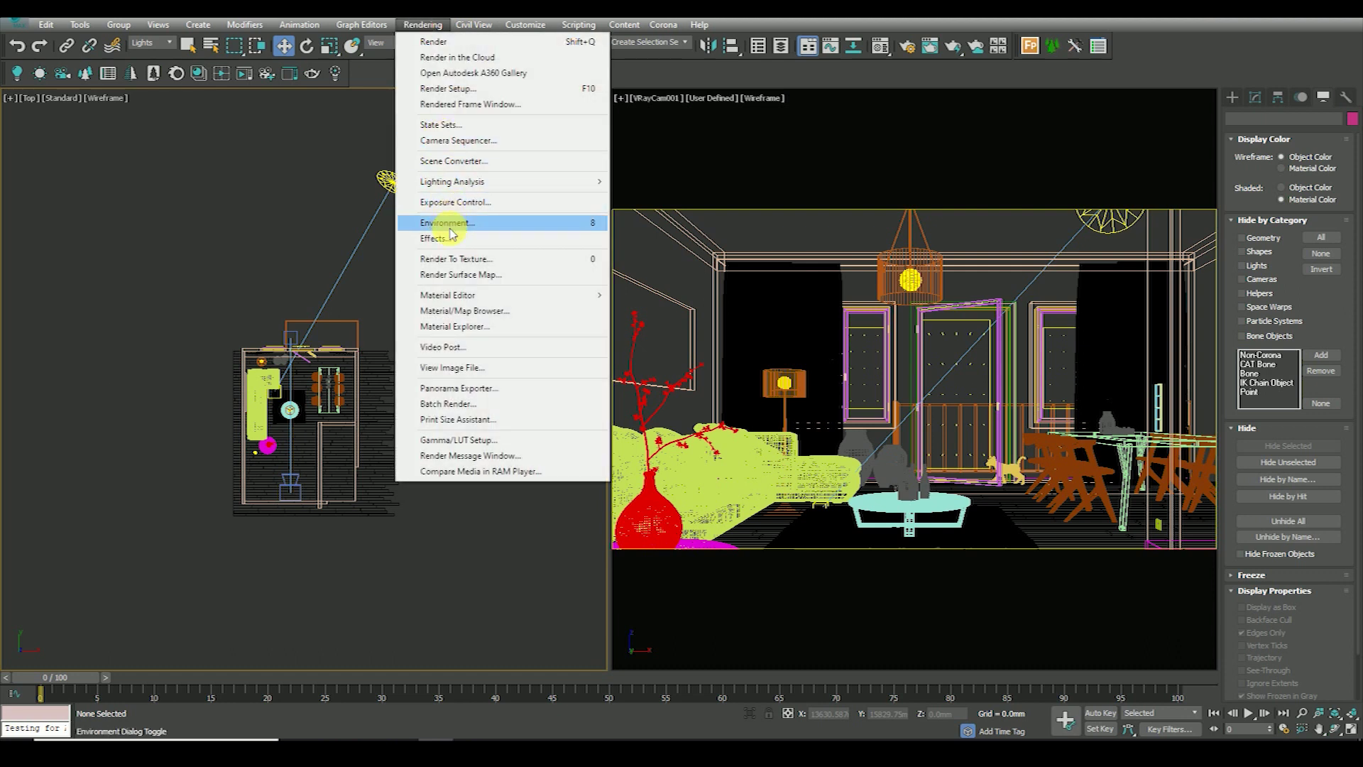
click(435, 88)
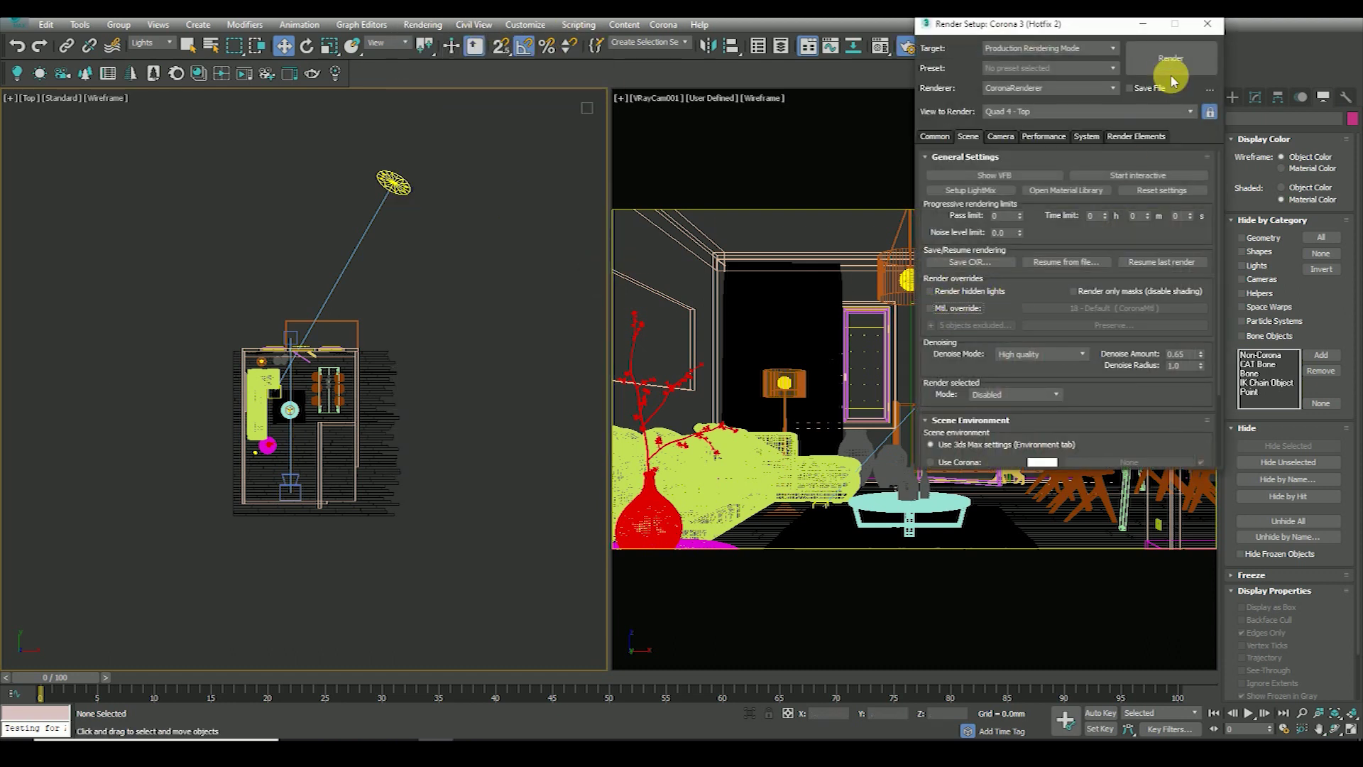
key(Escape)
click(426, 24)
click(486, 88)
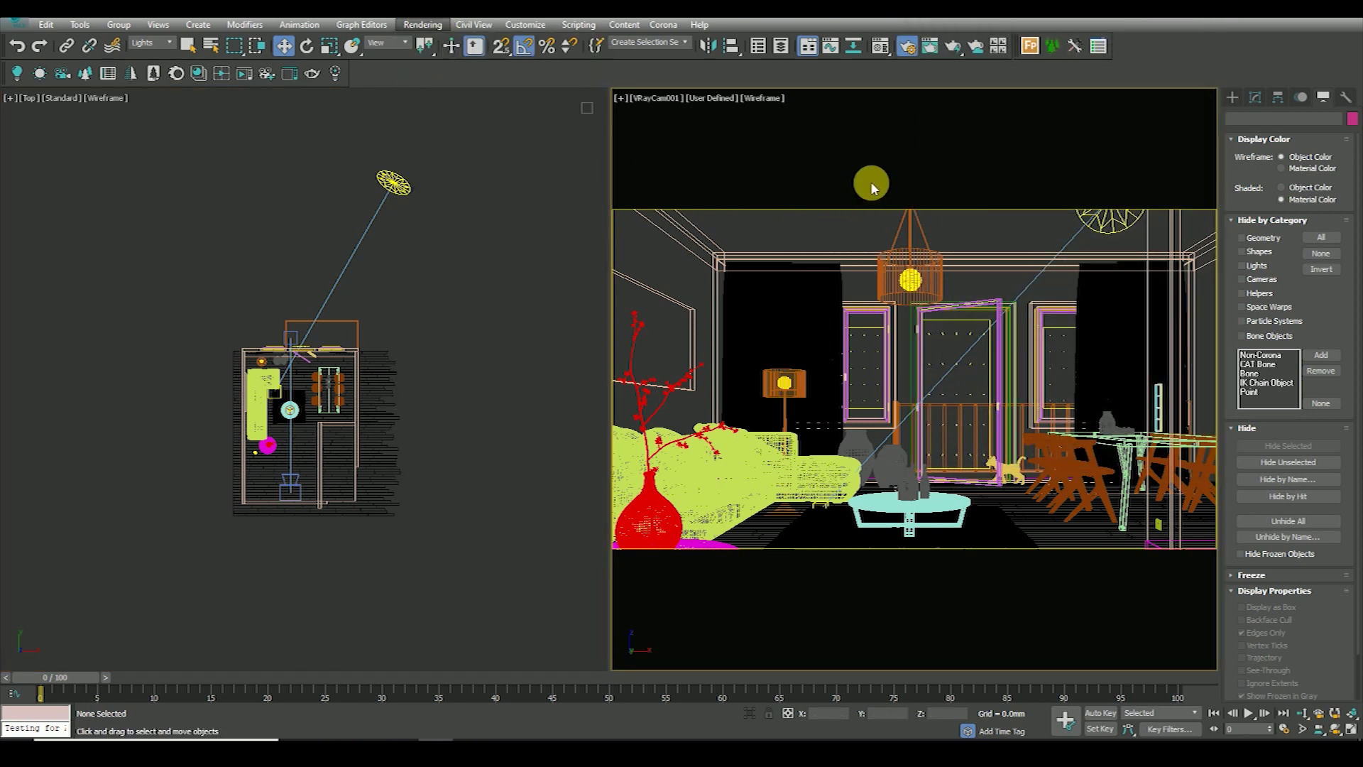
click(1002, 176)
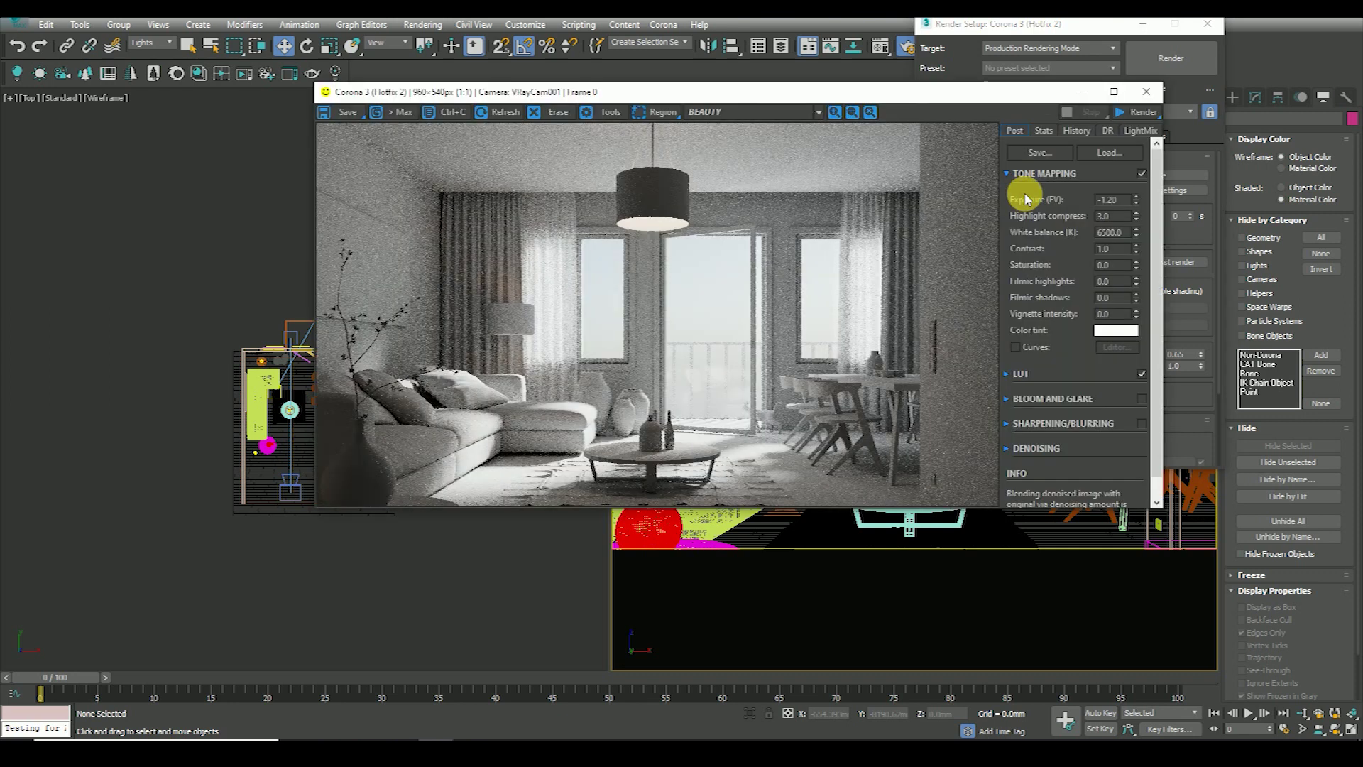
- Start an interactive Corona render via Start Interactive and reposition the frame buffer
drag(1015, 90, 1133, 168)
click(1274, 191)
click(1255, 224)
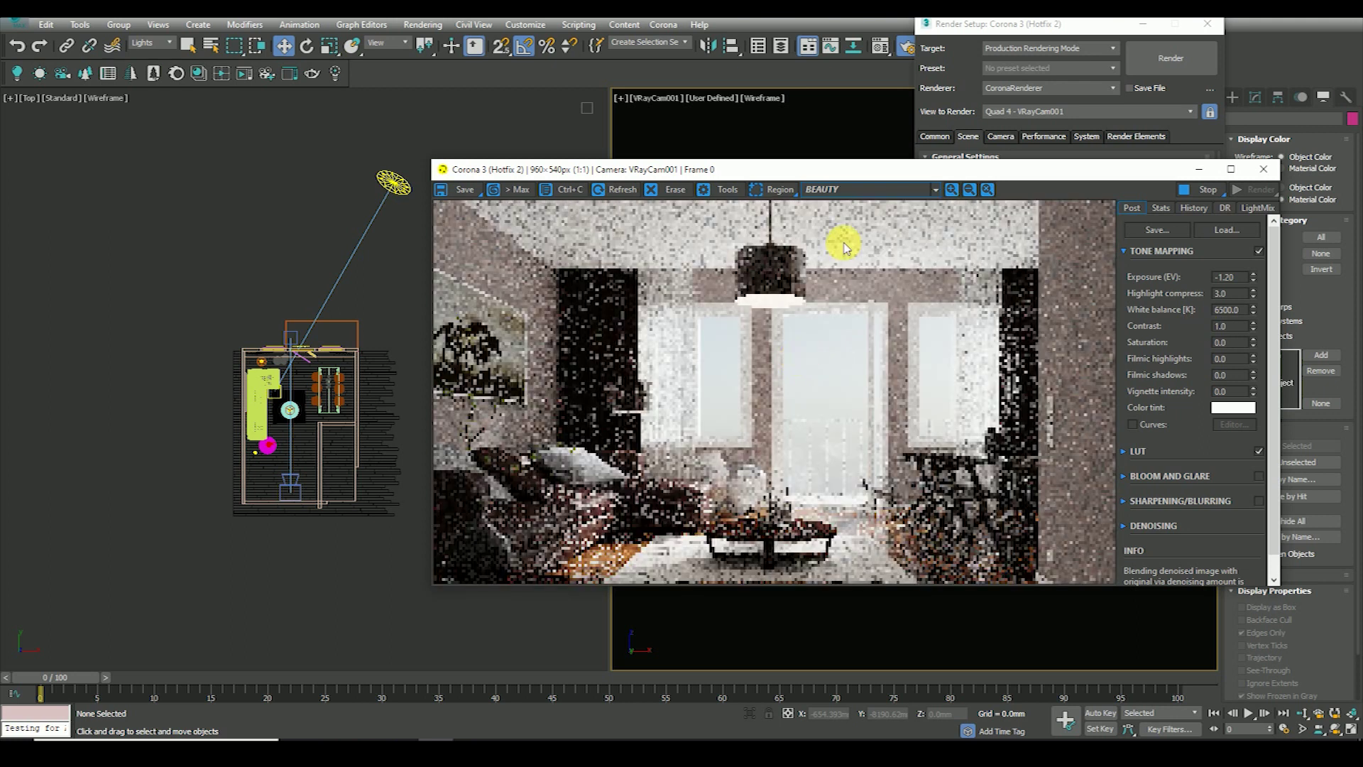
drag(844, 169, 912, 110)
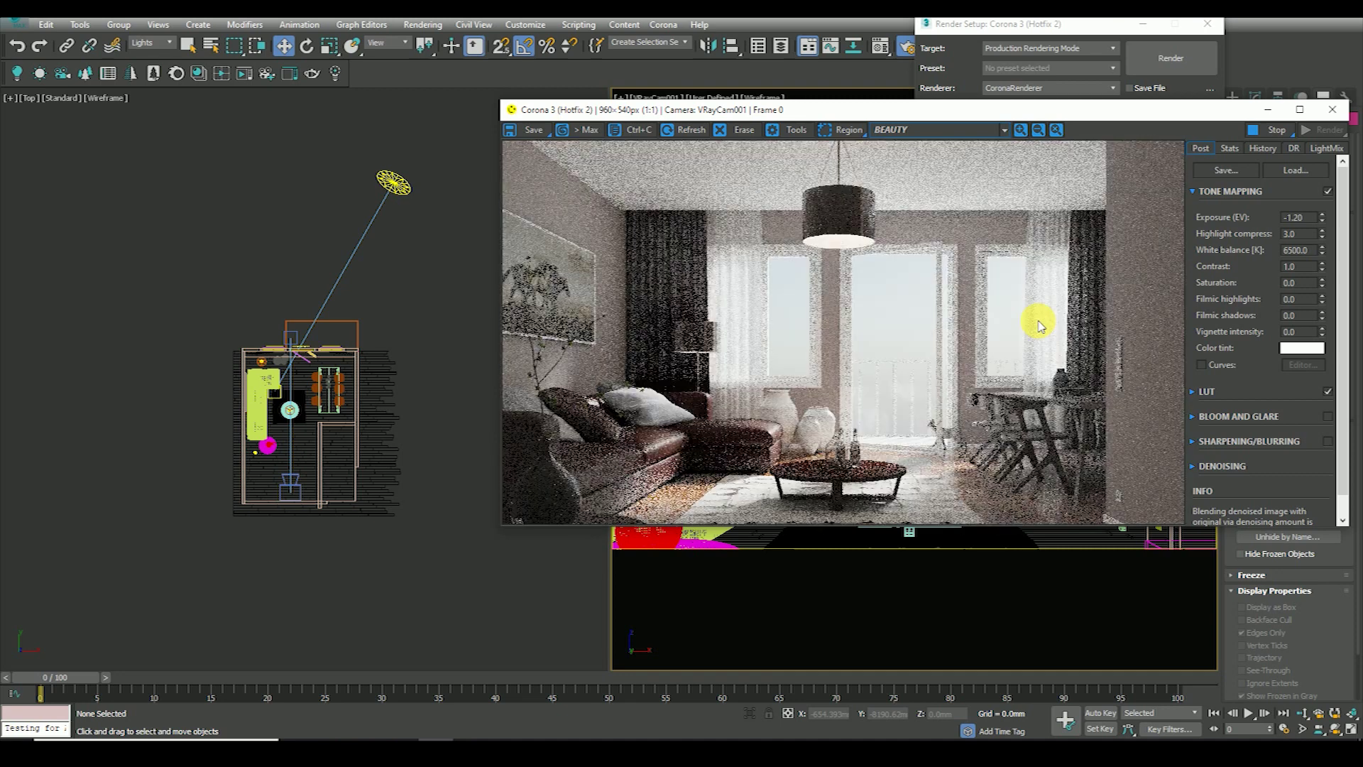
- Try a tone-mapping contrast of 5, then restore it to 1.0
drag(1008, 109, 890, 126)
double_click(1173, 282)
text(5)
key(Return)
text(1)
key(Return)
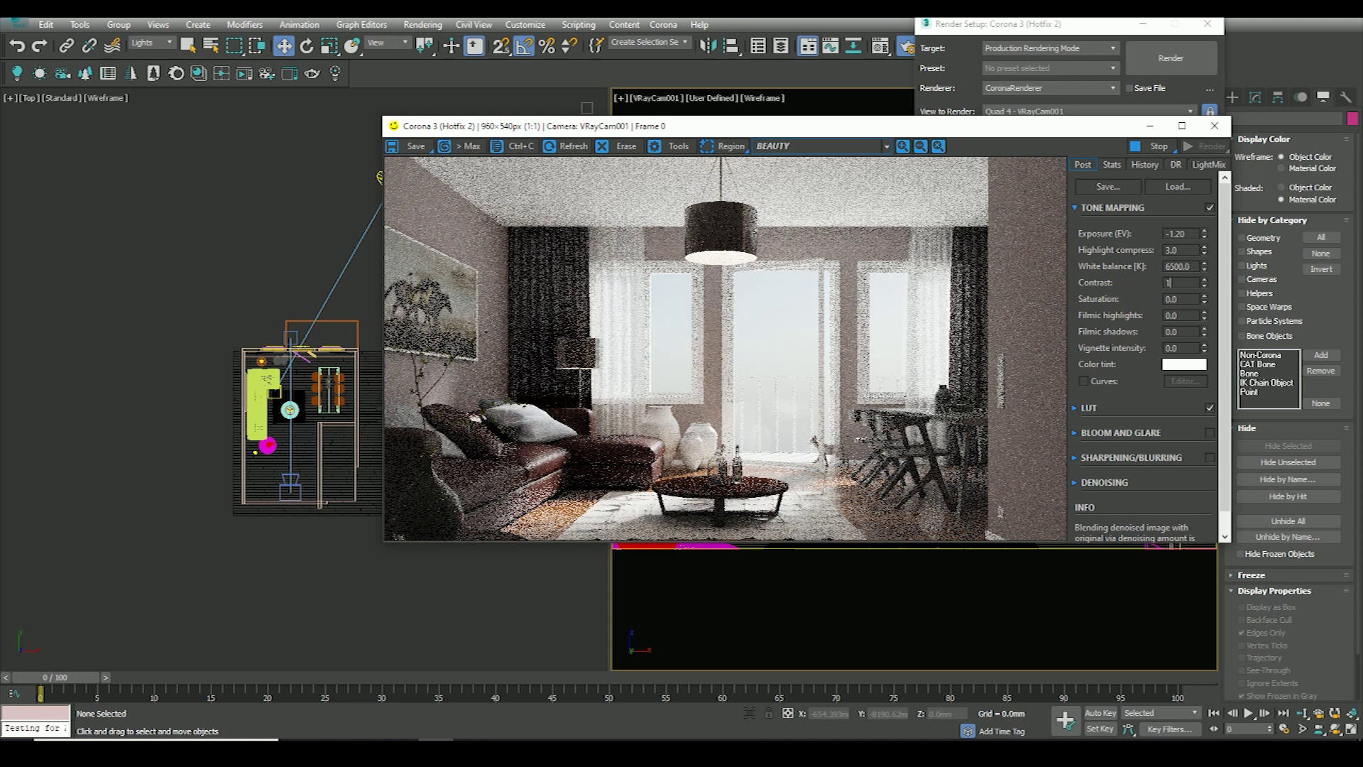
- Try saturation 0.65, reset it to 0, and set filmic shadows to 0.65
double_click(1174, 299)
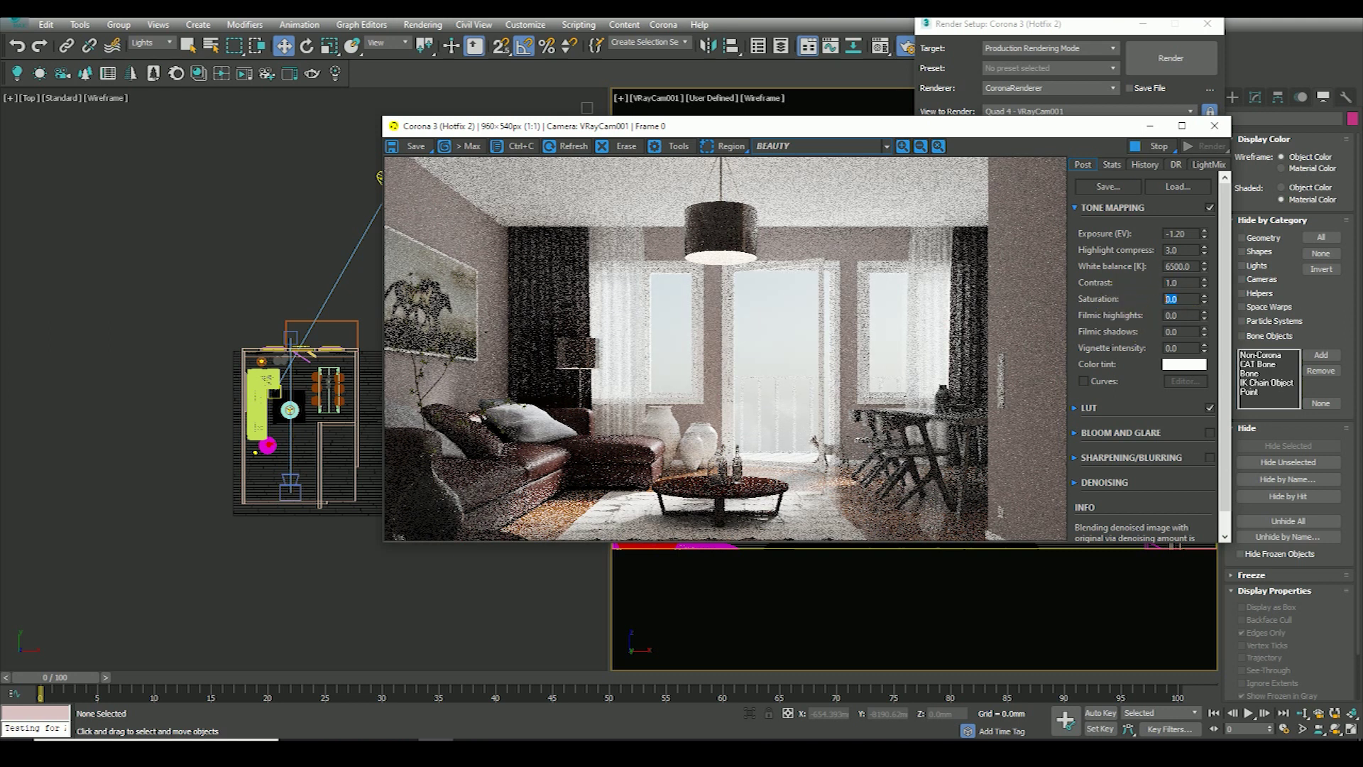
text(.650)
key(Return)
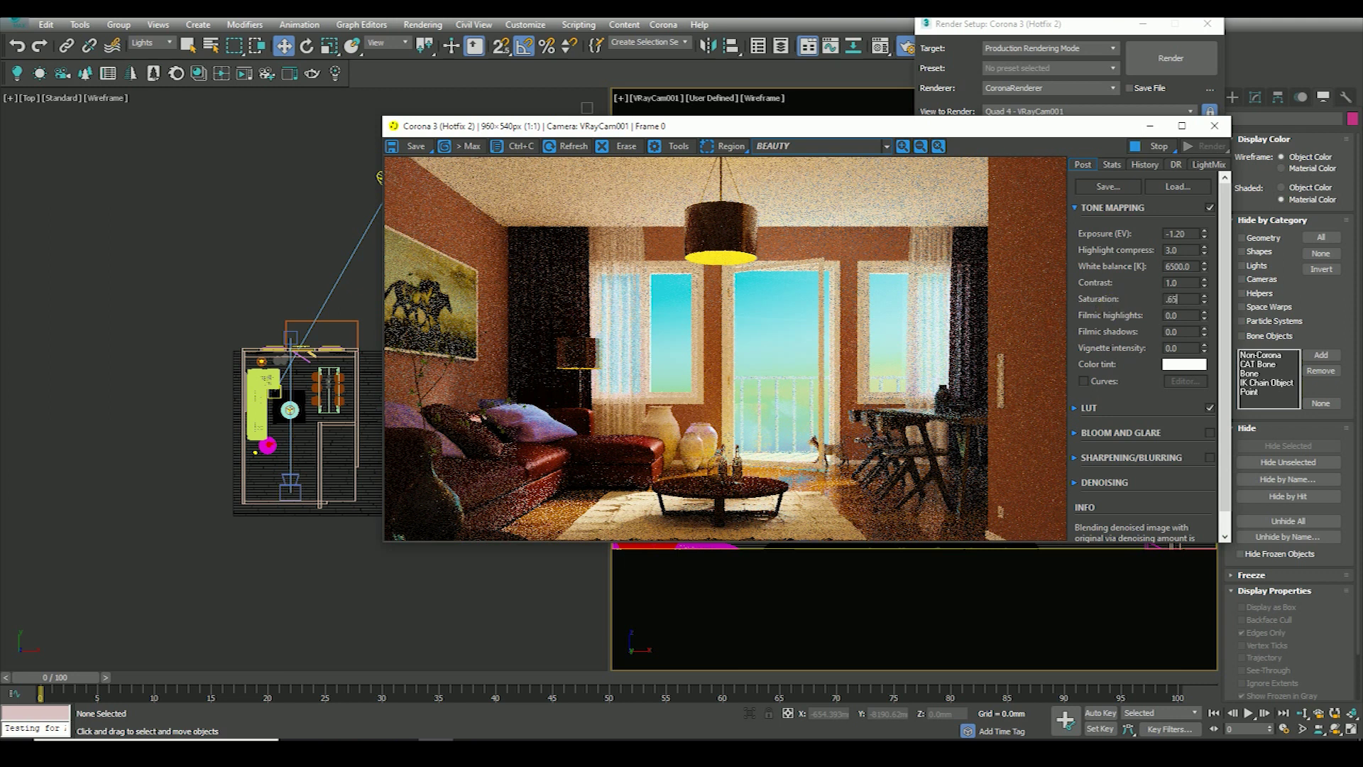
right_click(1203, 299)
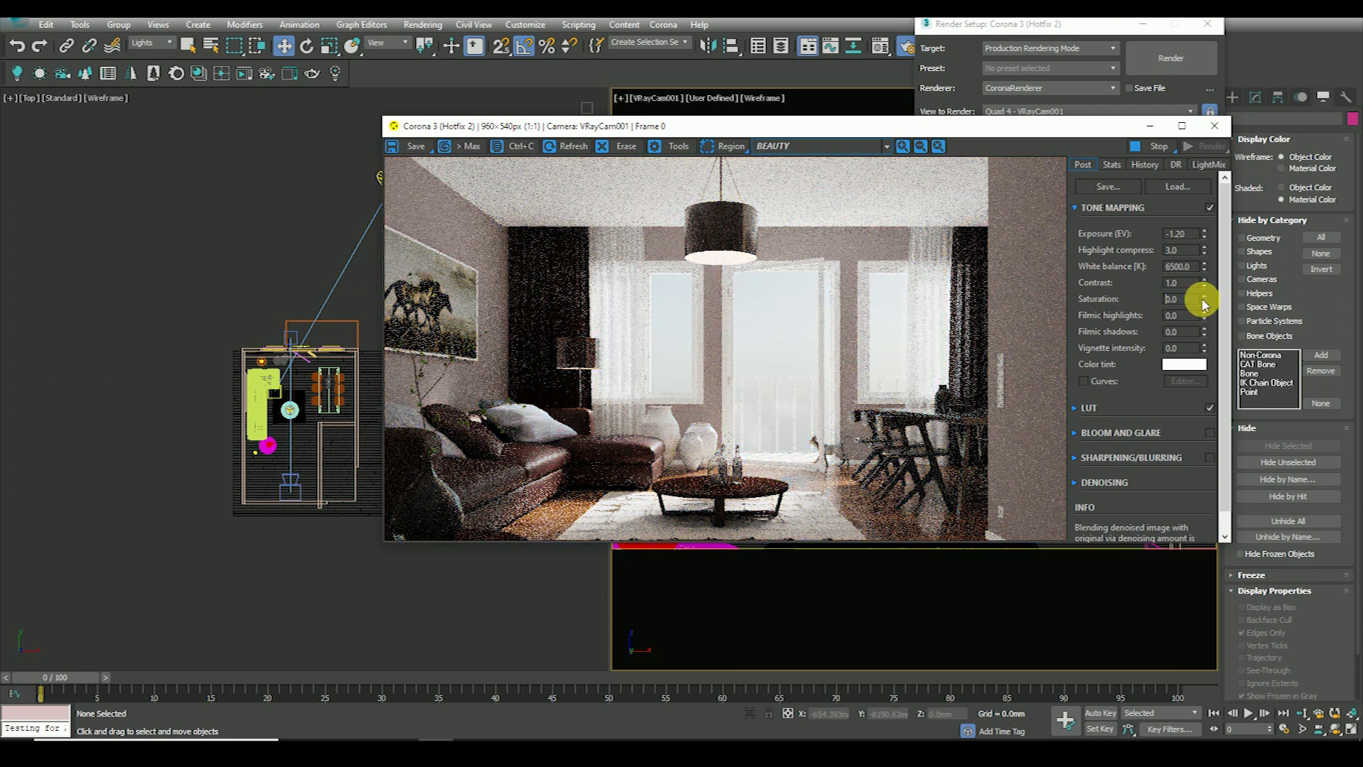
double_click(1187, 332)
key(Return)
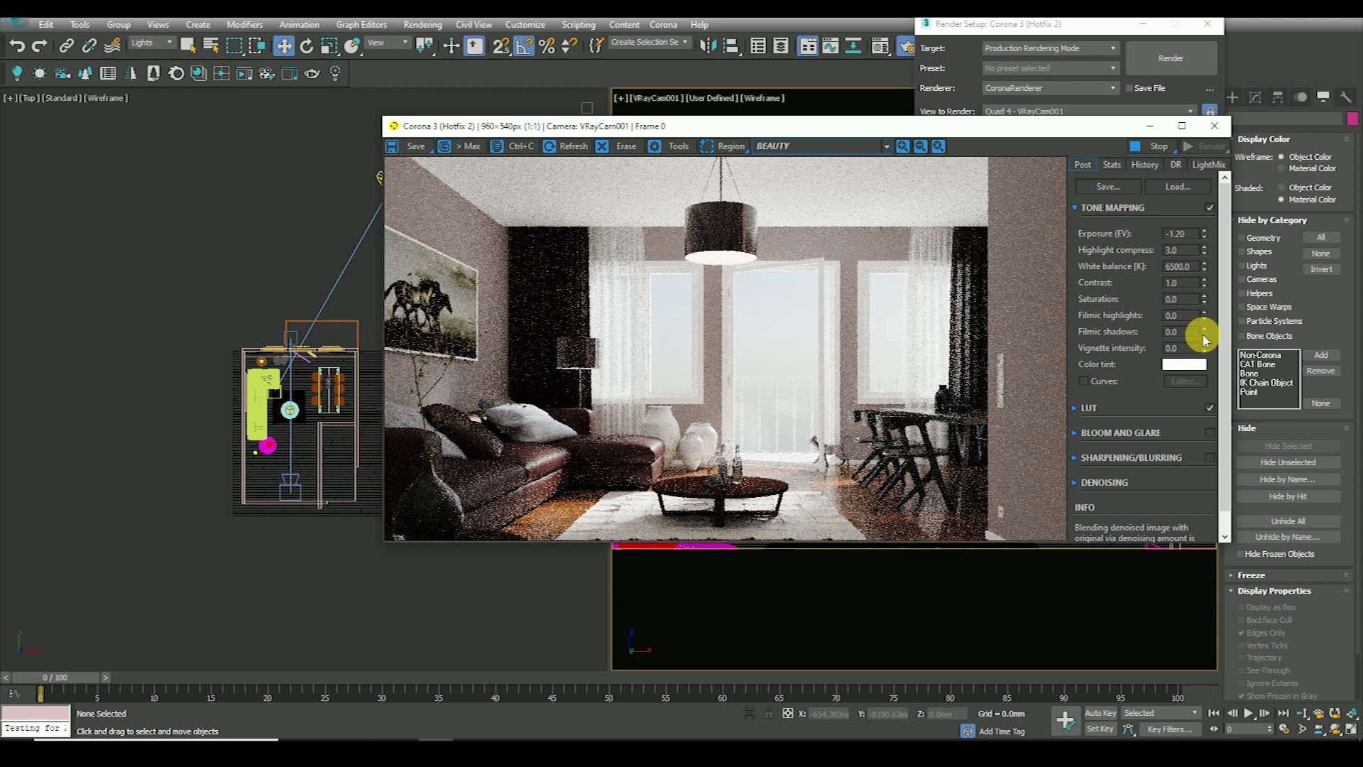
scroll(641, 370, up, 2)
scroll(513, 360, up, 2)
scroll(548, 336, down, 4)
scroll(542, 228, up, 2)
scroll(998, 252, down, 2)
scroll(882, 237, up, 2)
scroll(885, 244, down, 2)
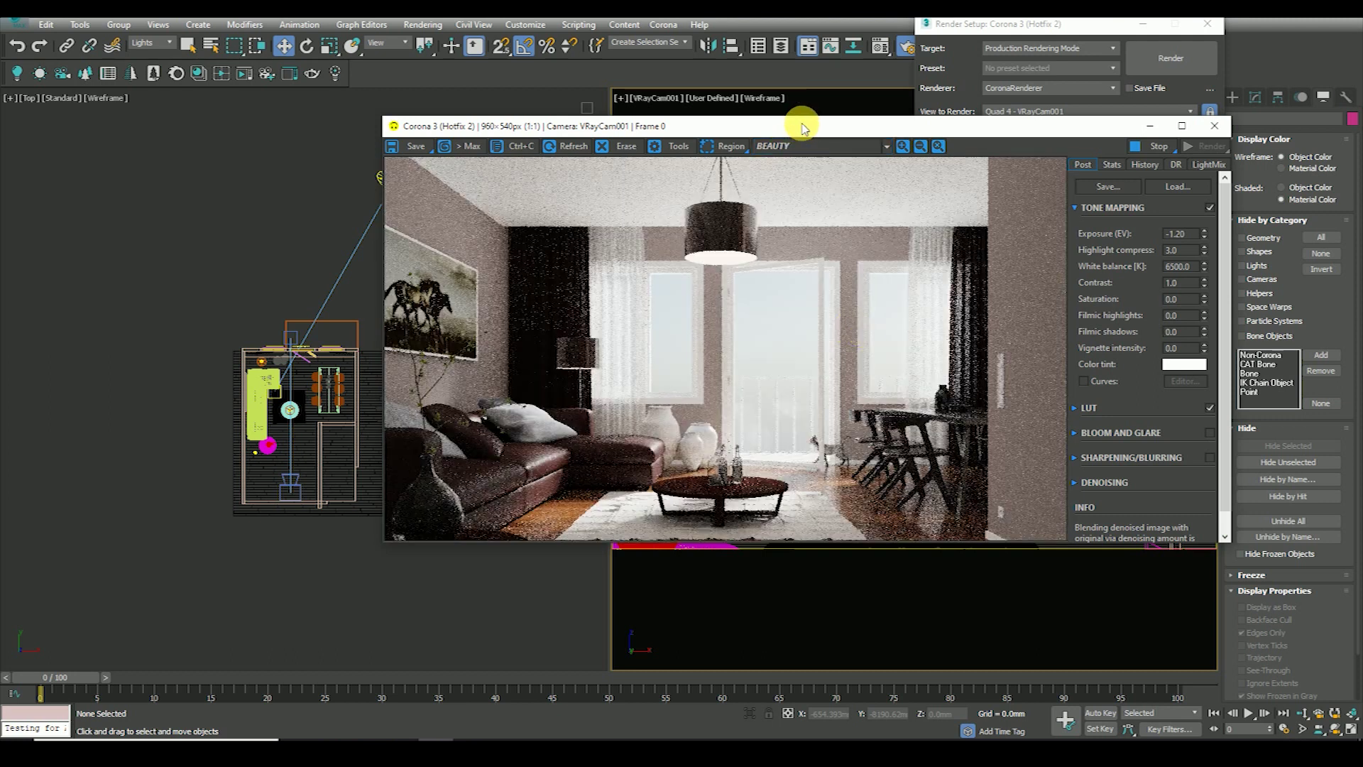
- Select both lights by the window wall and move them up in plan
drag(800, 121, 904, 112)
scroll(241, 328, up, 5)
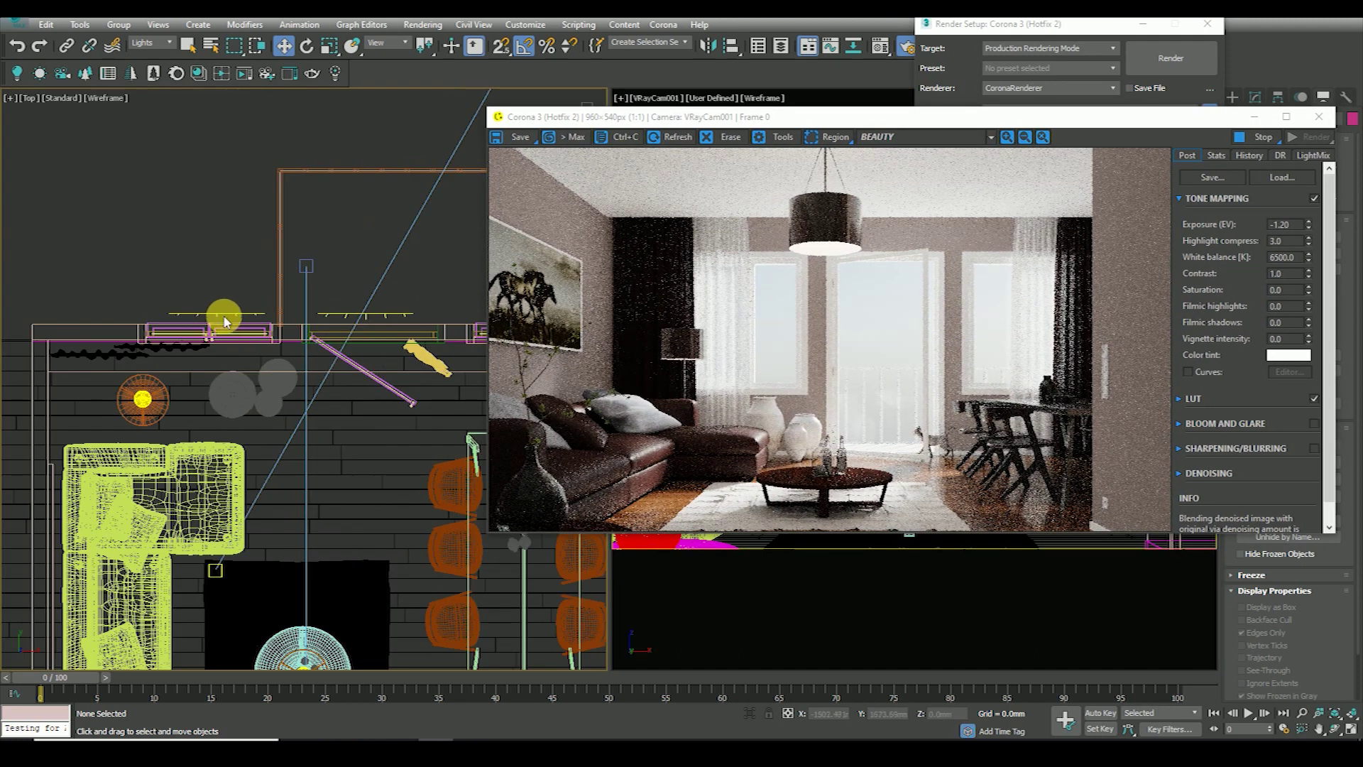
scroll(227, 316, down, 3)
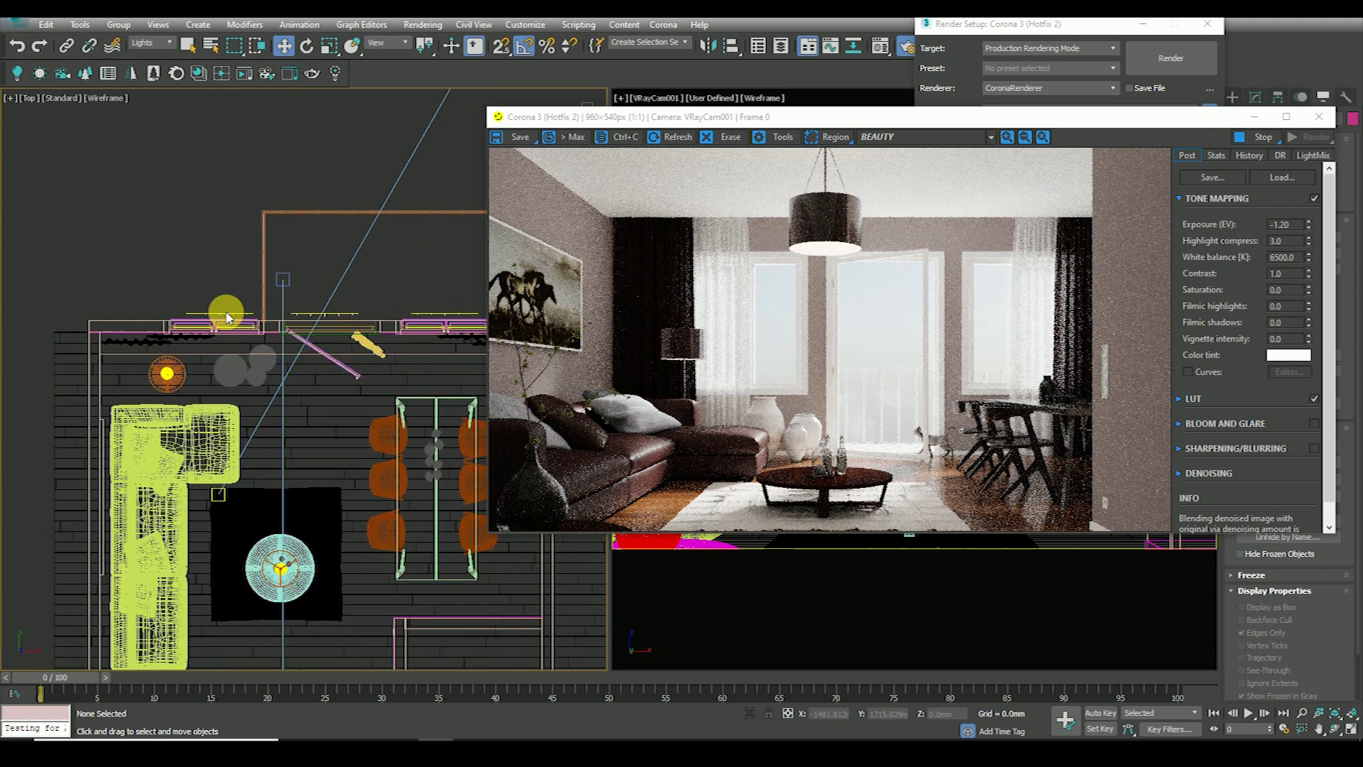
scroll(225, 315, down, 2)
click(221, 313)
ctrl+click(316, 320)
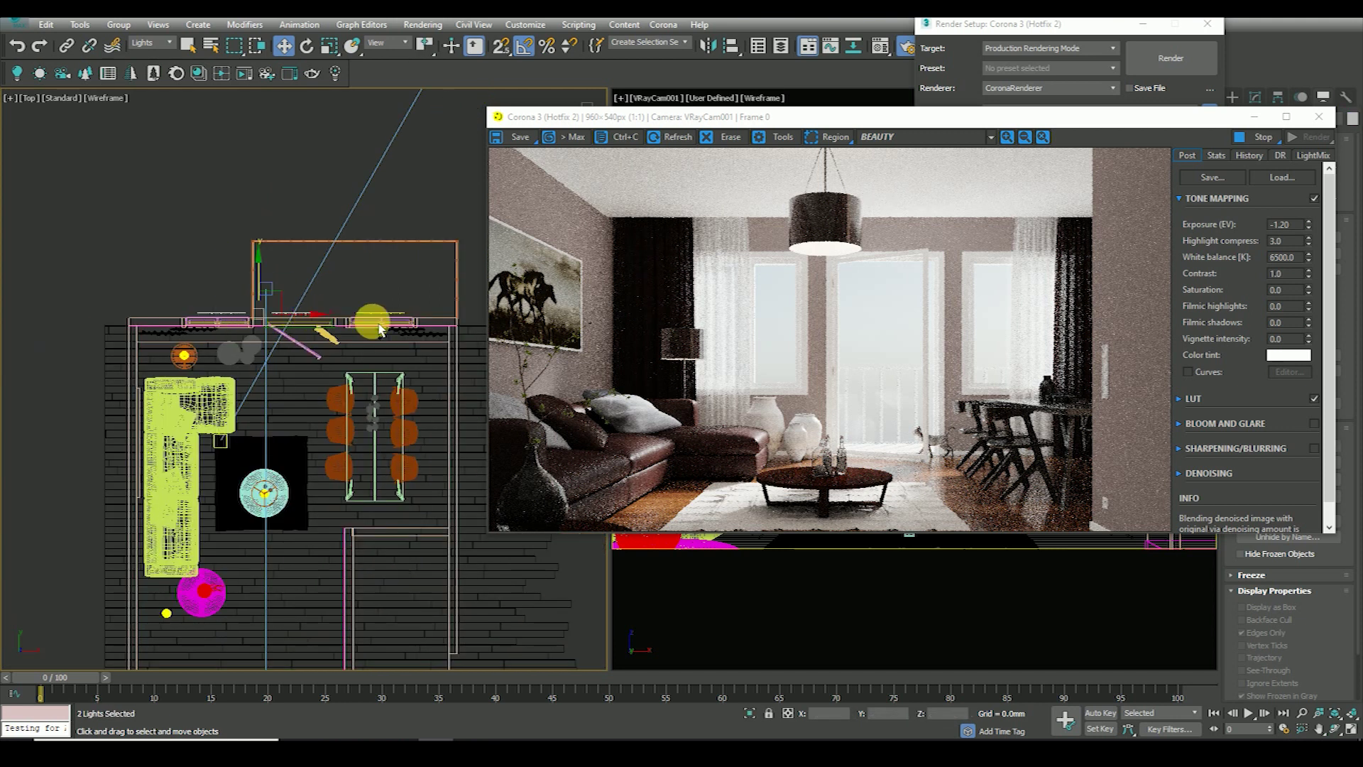
drag(386, 319, 290, 283)
click(279, 275)
- Show a shaded camera view in the left viewport and bring up the Material Editor
drag(852, 117, 798, 114)
scroll(851, 371, up, 2)
scroll(855, 376, down, 2)
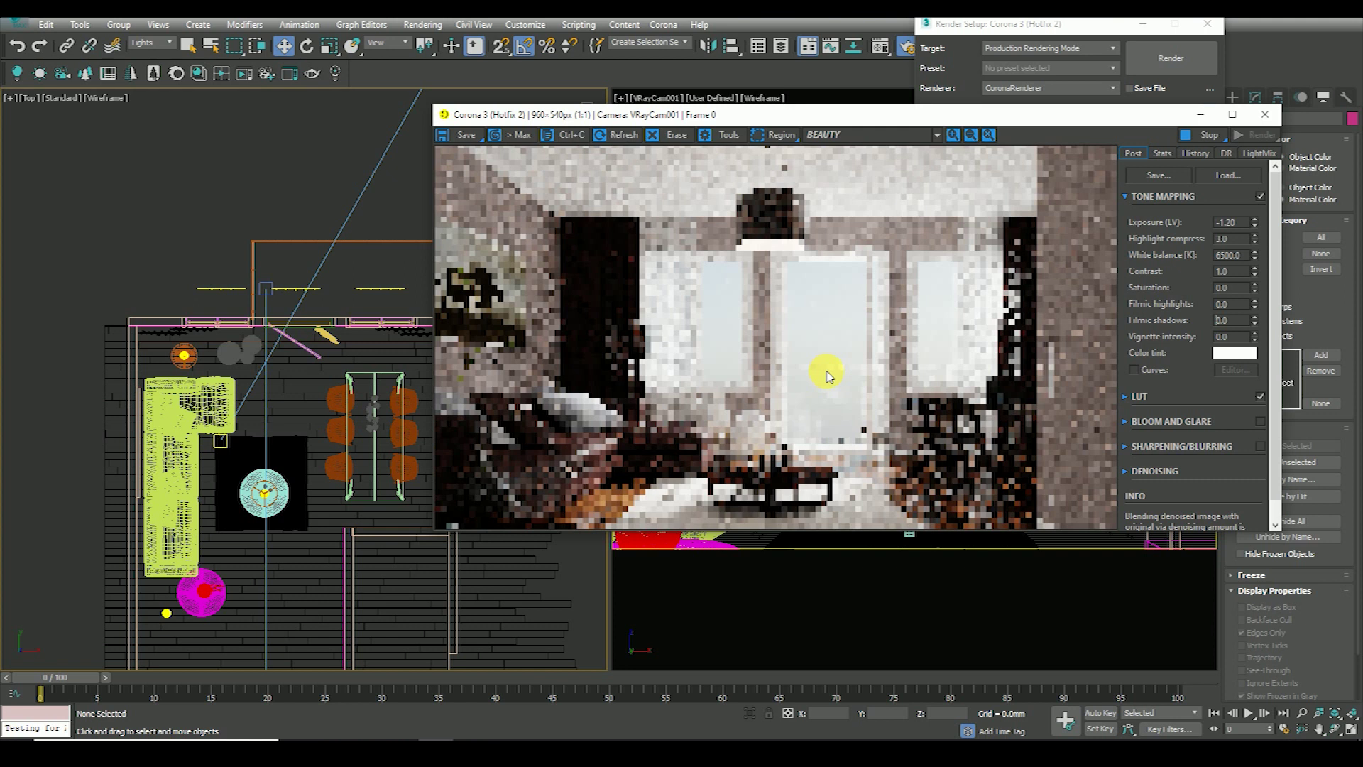
scroll(254, 215, down, 2)
scroll(254, 215, down, 1)
scroll(261, 256, down, 1)
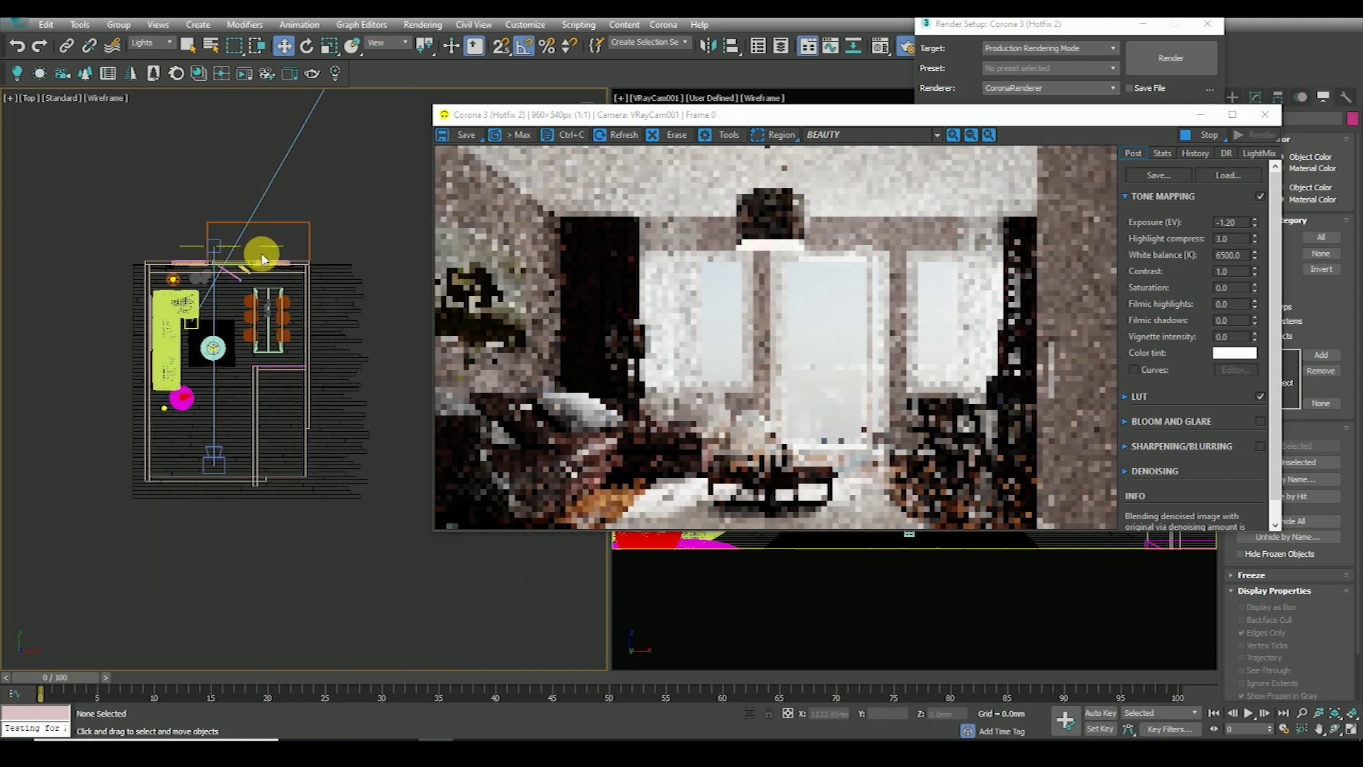
key(c)
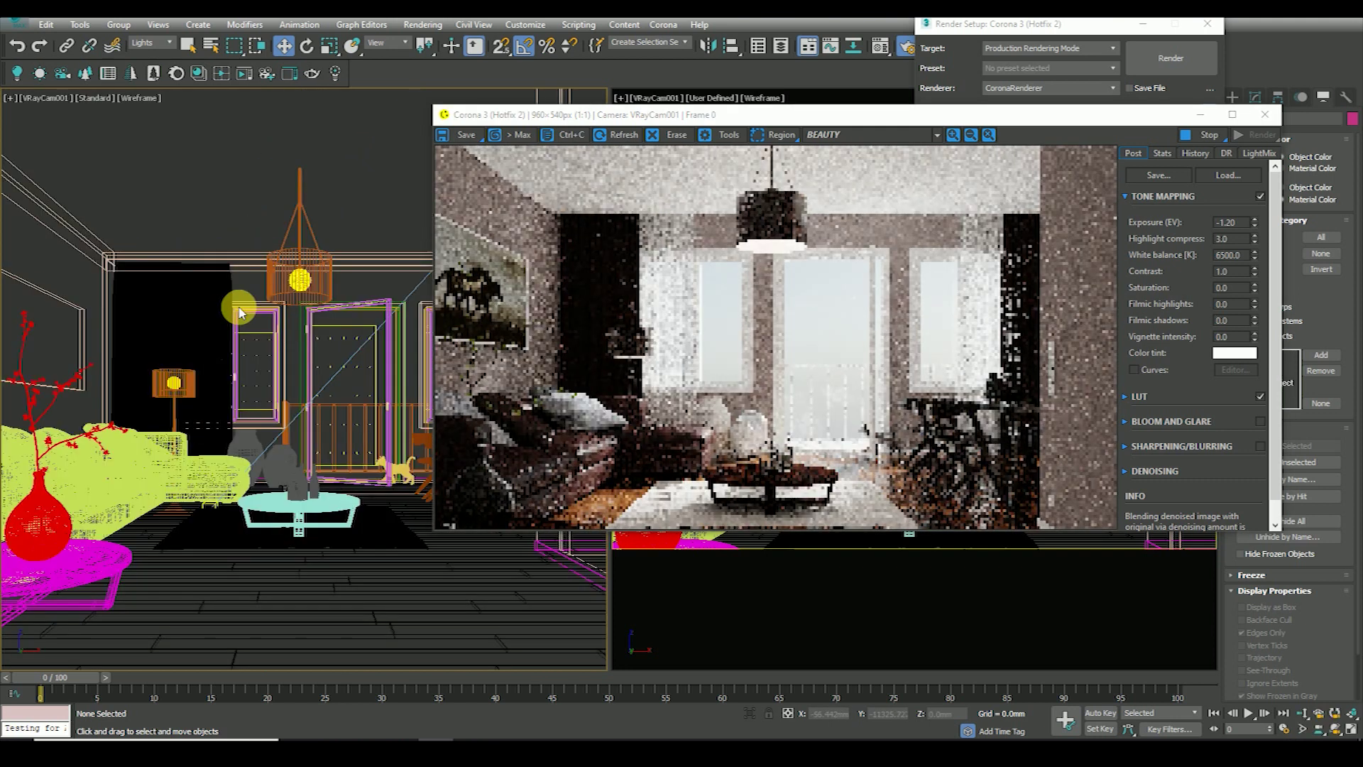
key(F3)
key(m)
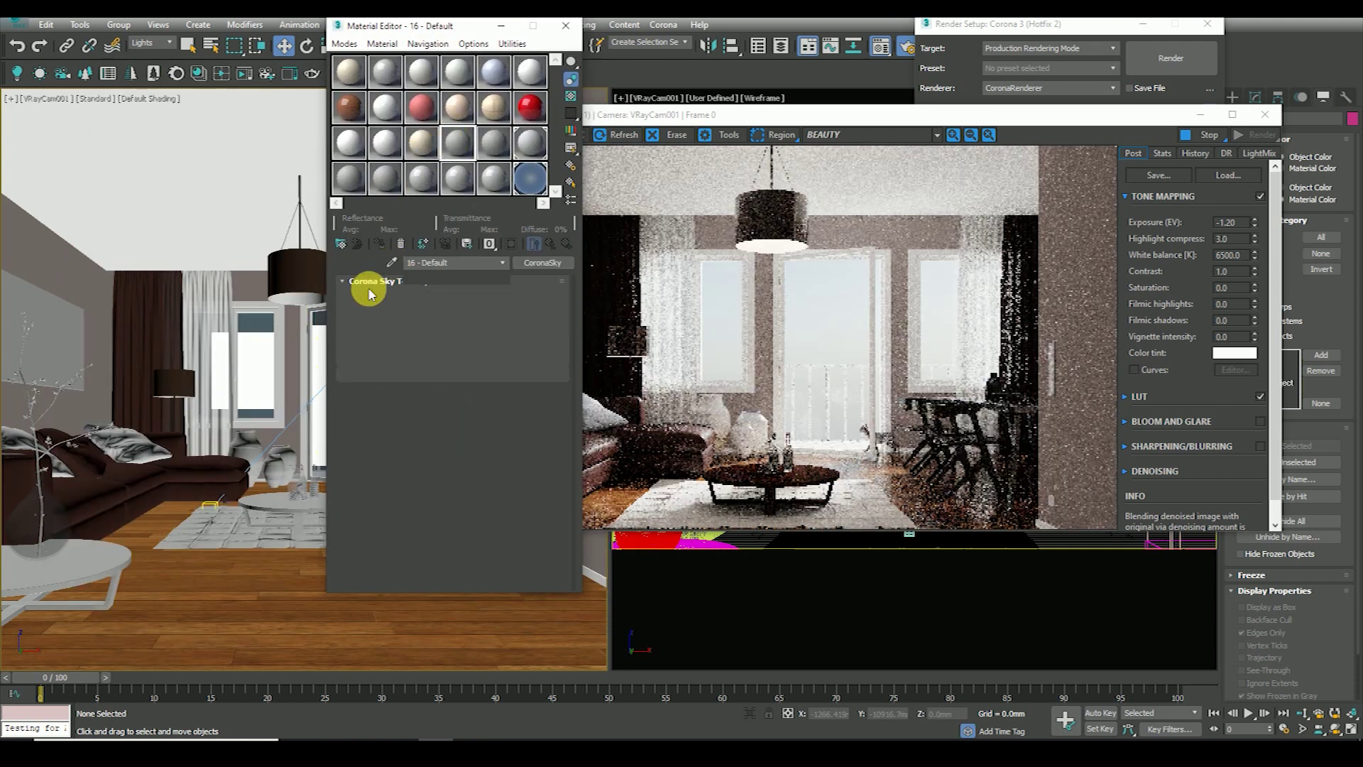
- Set the selection filter to All and load the dark brown leather sofa material with the eyedropper
click(392, 264)
click(147, 307)
click(151, 43)
click(159, 324)
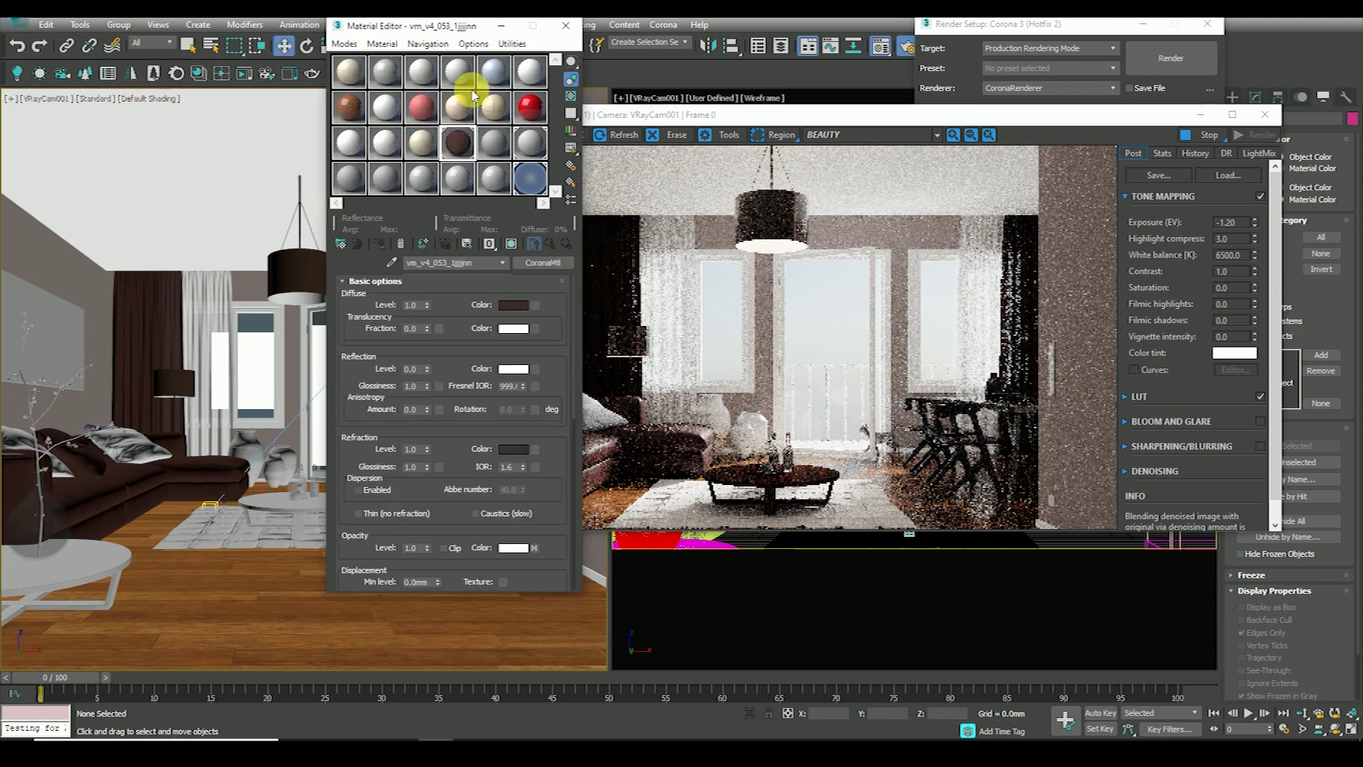
drag(441, 26, 202, 43)
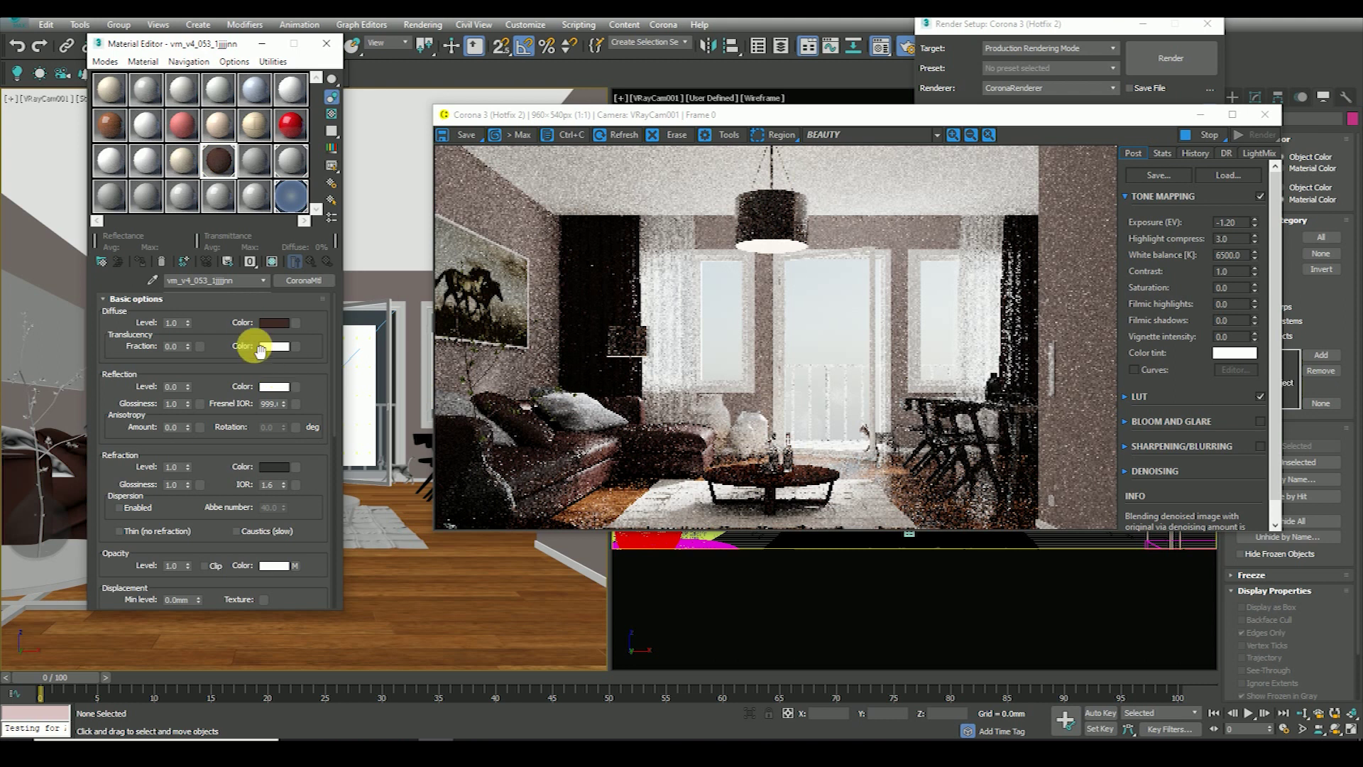
- Change the leather material's diffuse colour to RGB 52, 46, 45
scroll(231, 380, down, 1)
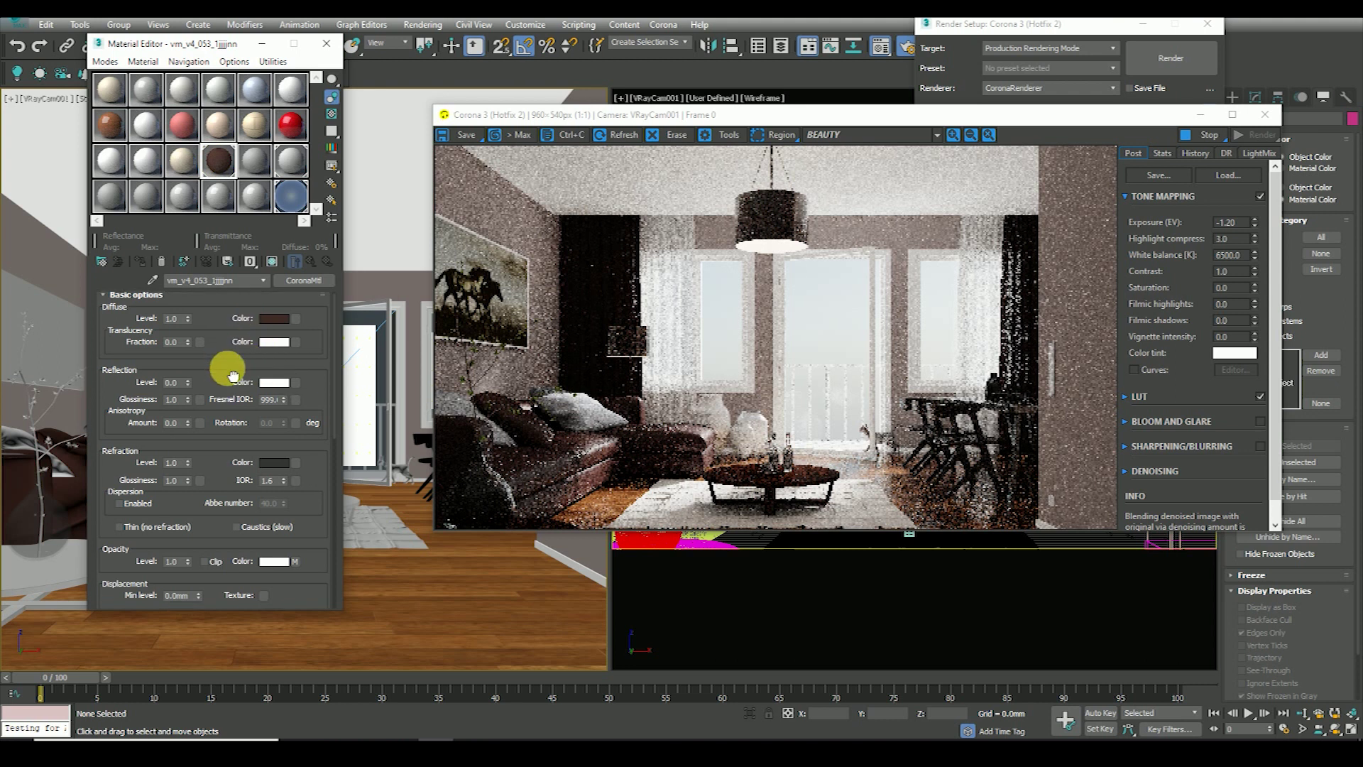
click(275, 318)
drag(425, 53, 256, 88)
click(241, 142)
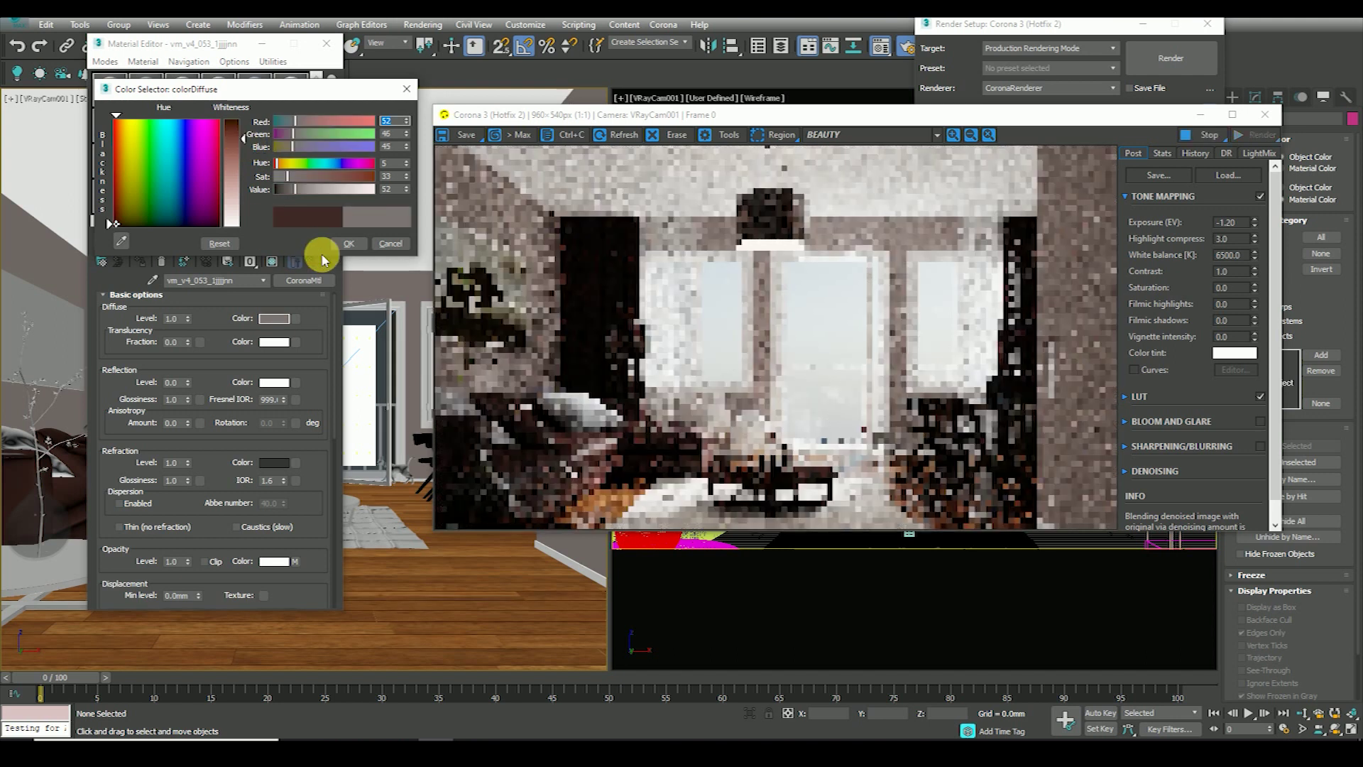
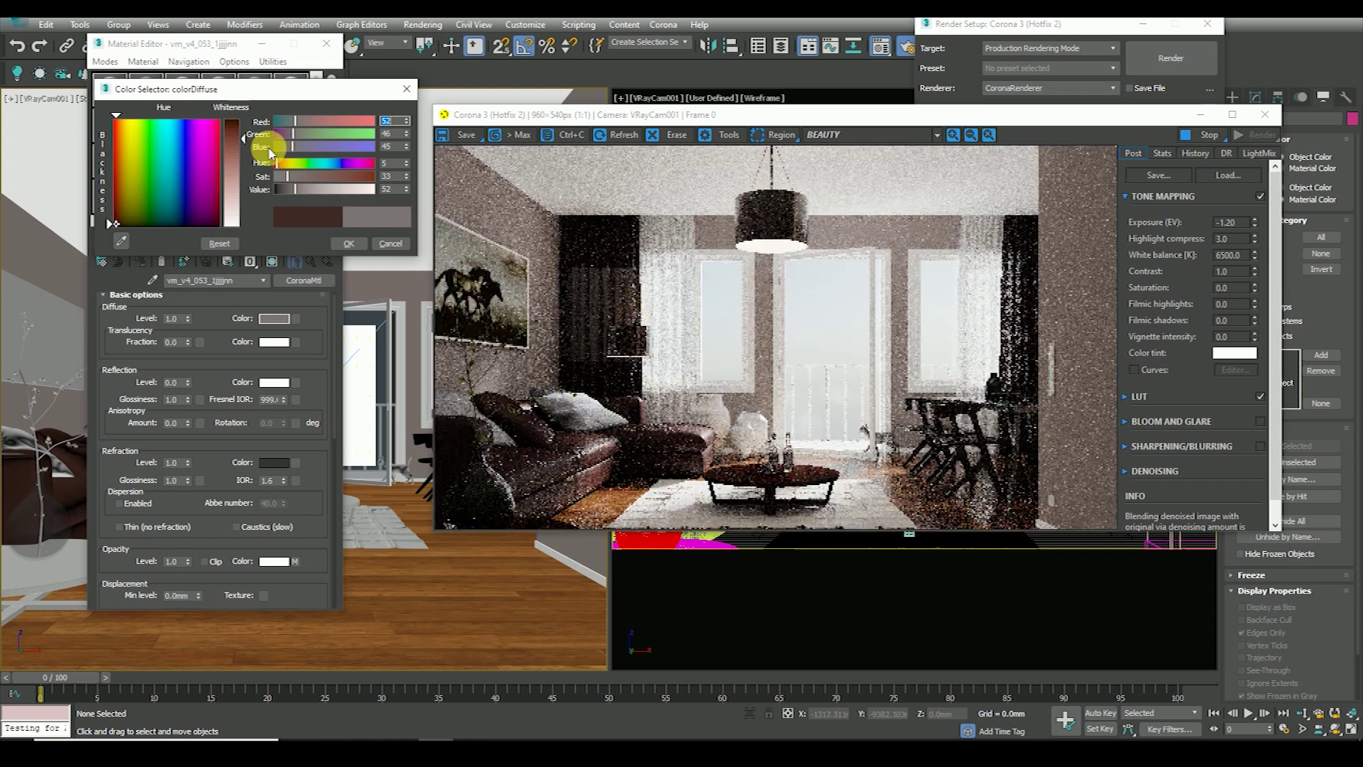
- Set the diffuse colour to deep brown RGB 34, 28, 27 and confirm it
drag(239, 136, 241, 131)
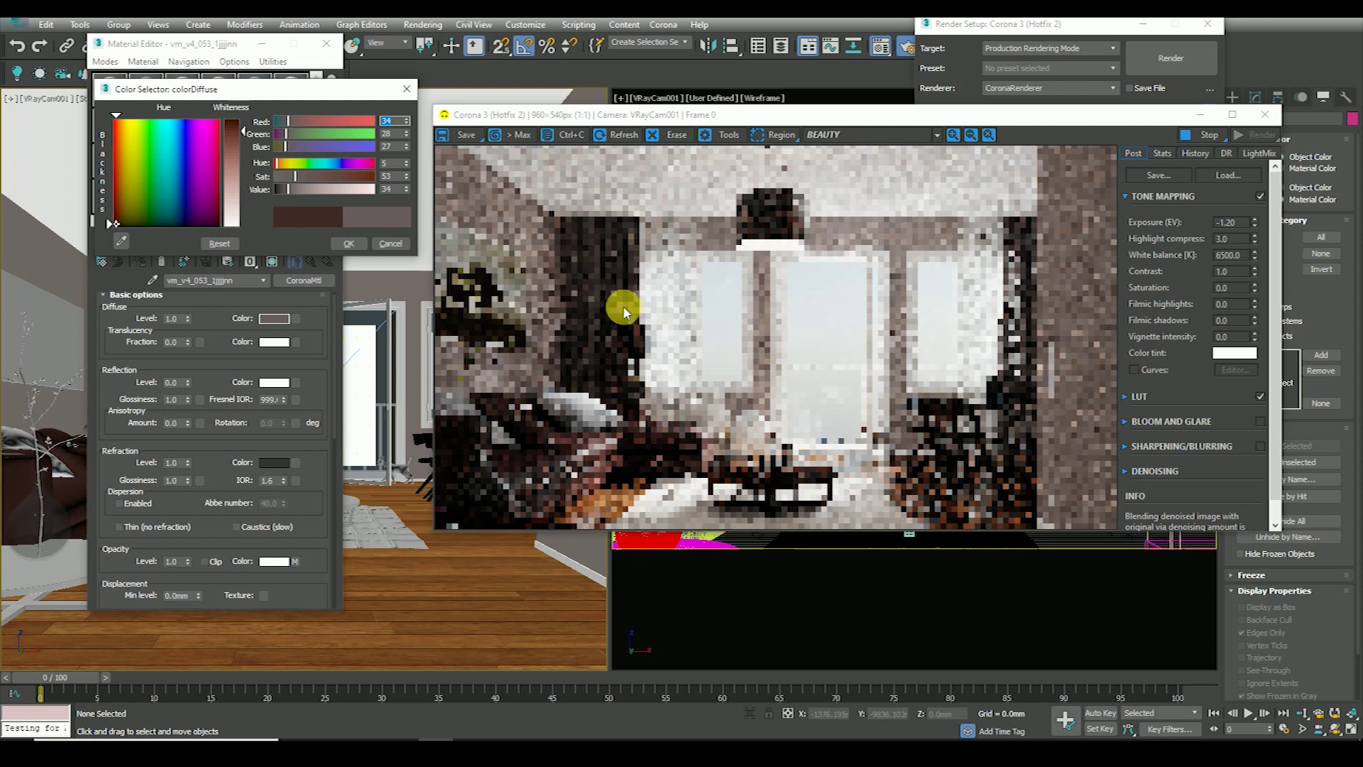
scroll(609, 308, up, 2)
scroll(609, 308, down, 2)
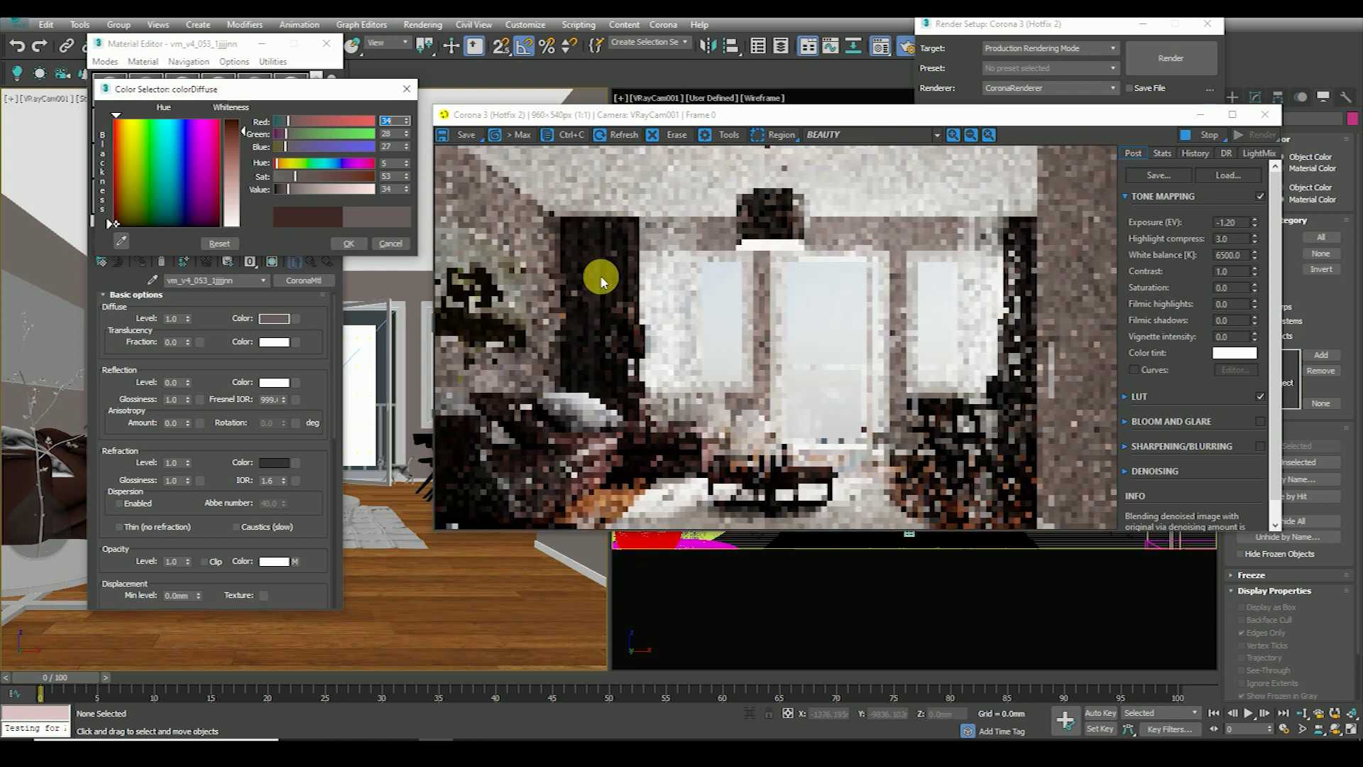
scroll(585, 264, up, 2)
scroll(586, 270, down, 2)
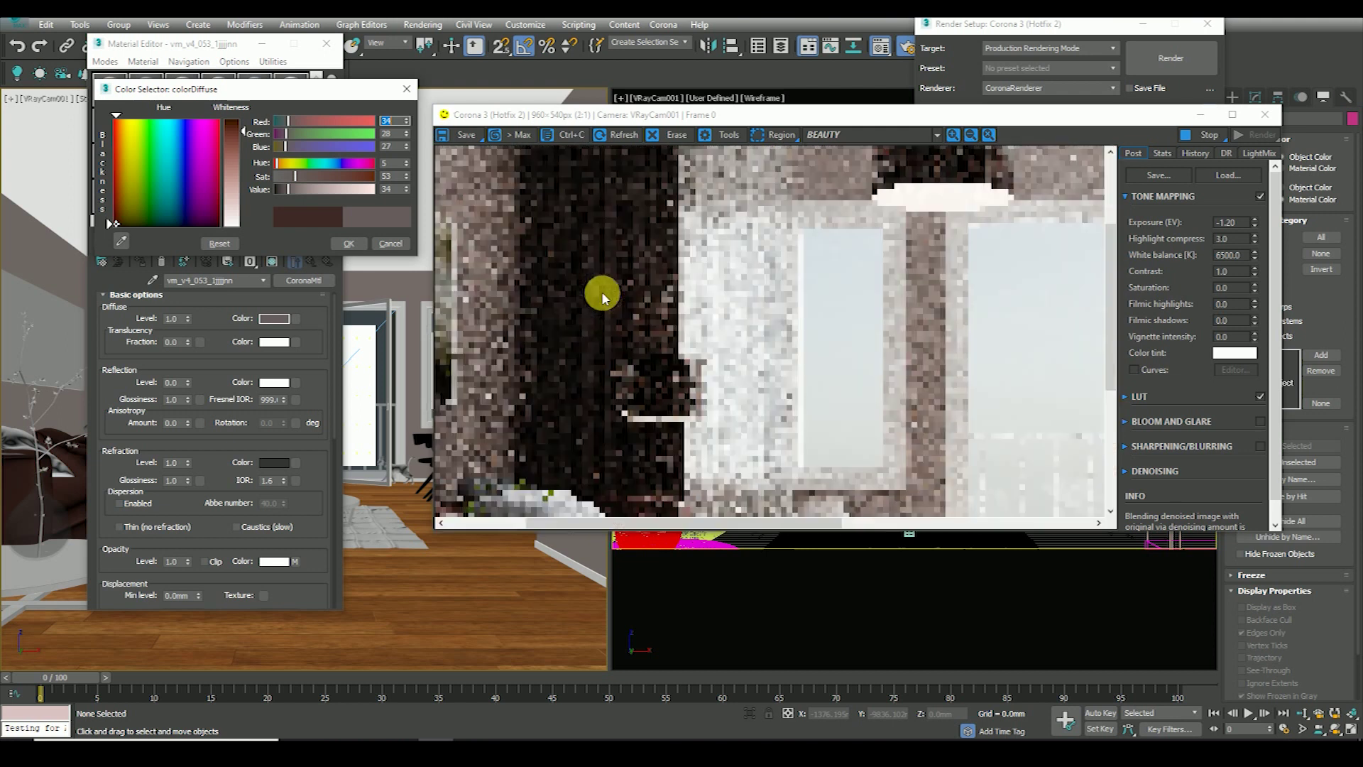
click(348, 244)
- Bring up the 13 - Brushed Metal material in the Material Editor
scroll(587, 268, up, 2)
scroll(625, 281, down, 2)
drag(230, 49, 488, 85)
click(381, 189)
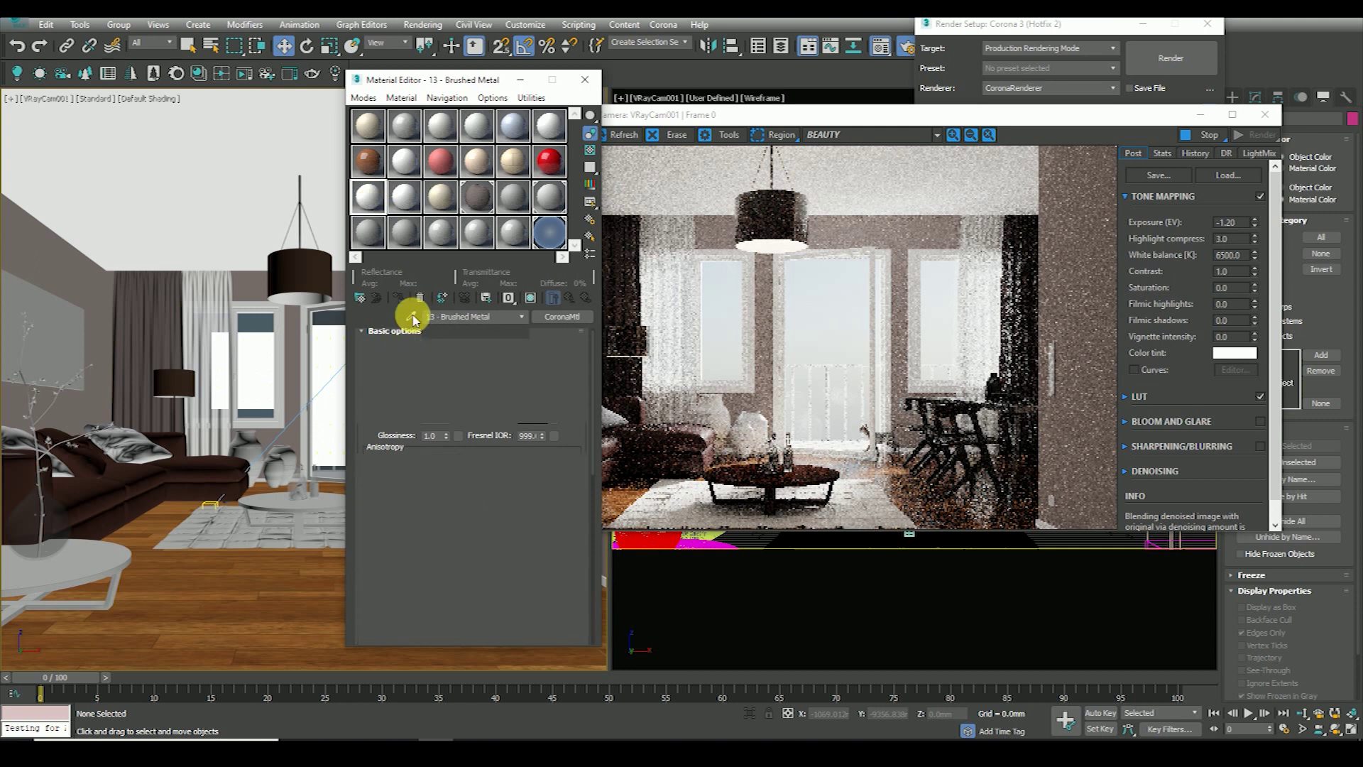
- Pick the marble material from the scene into an empty material slot
click(412, 318)
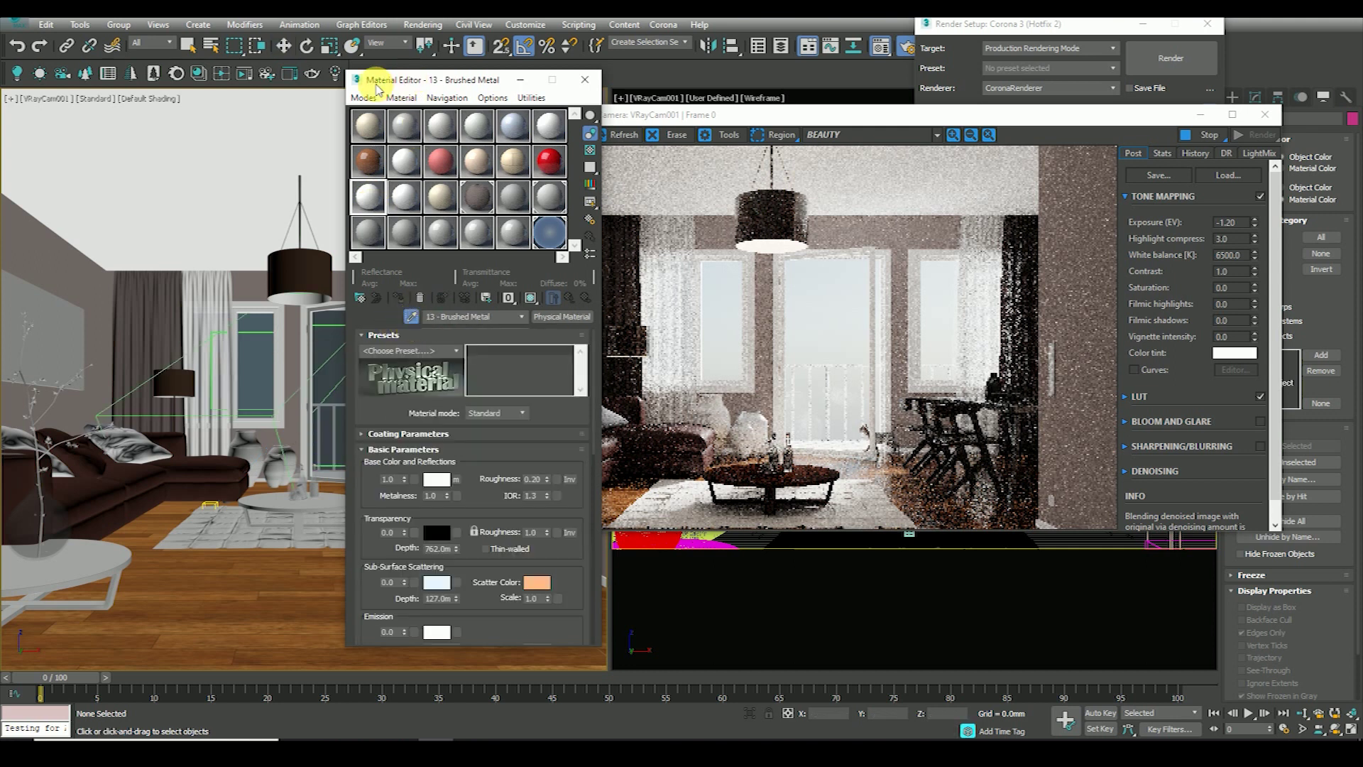
drag(377, 89, 296, 95)
click(322, 215)
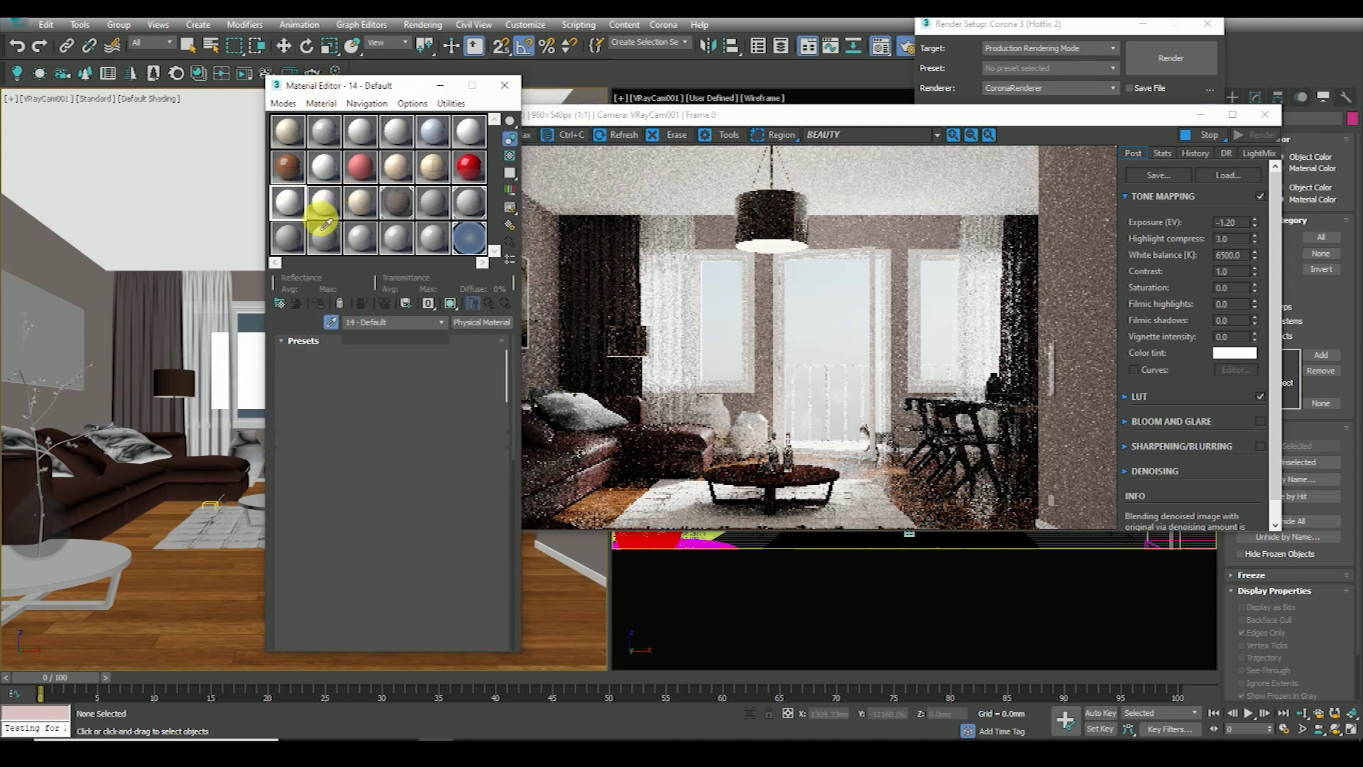
double_click(287, 202)
drag(417, 387, 408, 381)
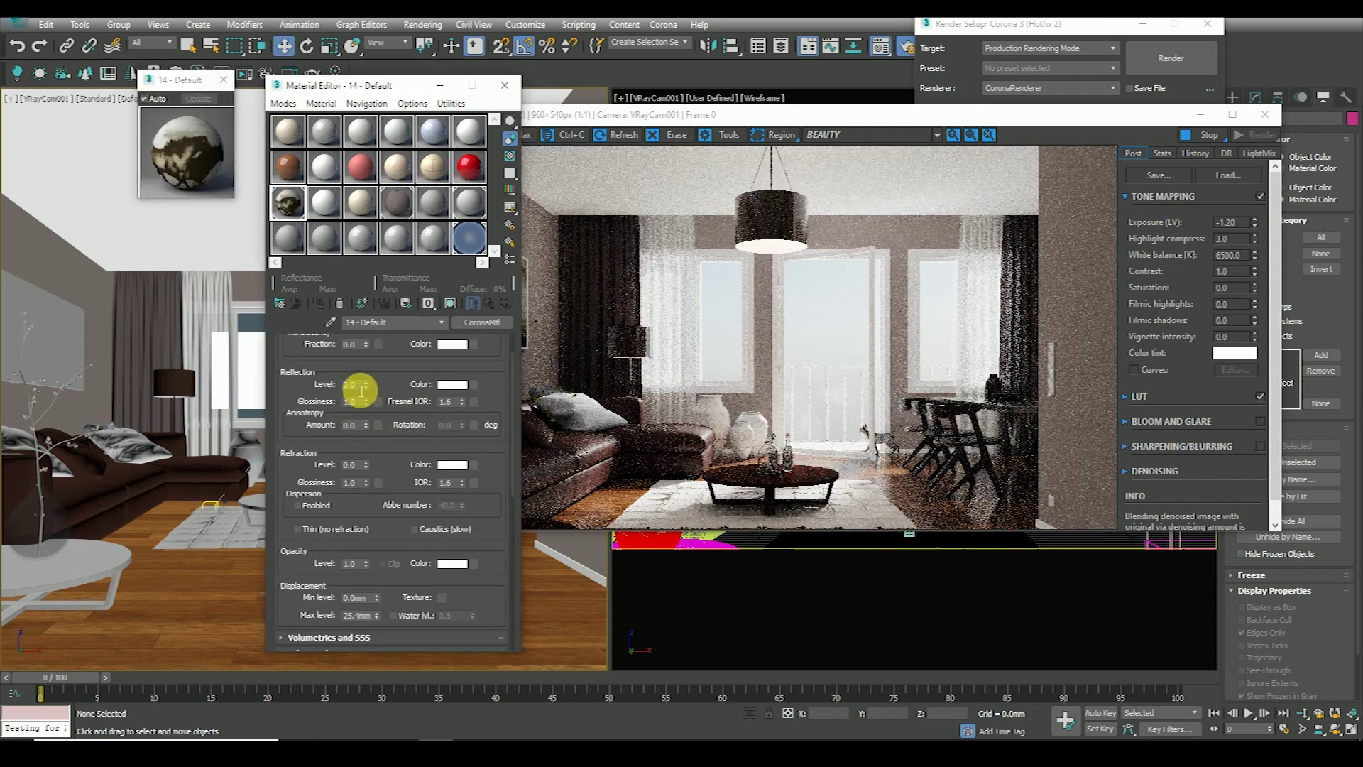
- Set the marble material's reflection level to 1.0
click(358, 386)
text(1)
key(Return)
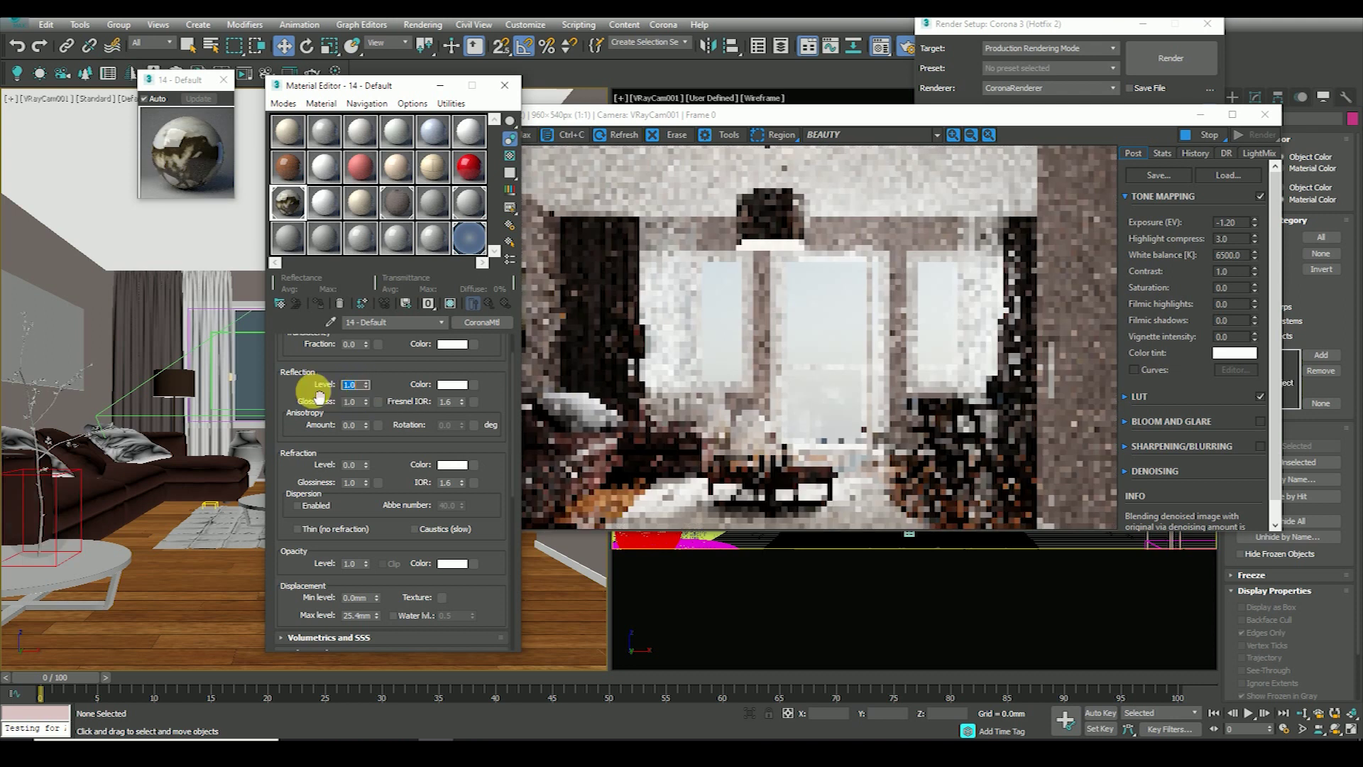
drag(351, 86, 299, 82)
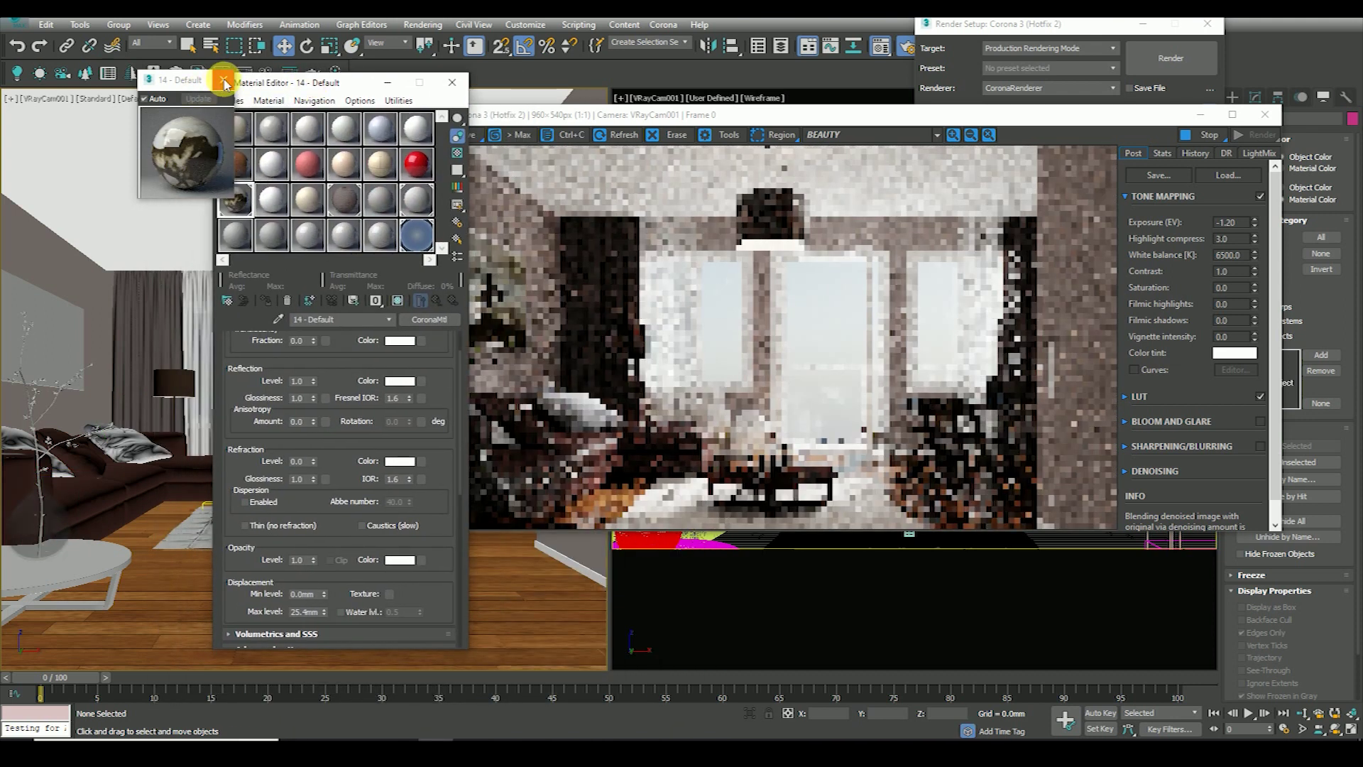
click(222, 79)
drag(326, 84, 229, 86)
- Set the marble material's reflection glossiness to 0.8
scroll(504, 313, up, 3)
scroll(526, 323, down, 3)
scroll(487, 292, up, 3)
scroll(460, 349, down, 3)
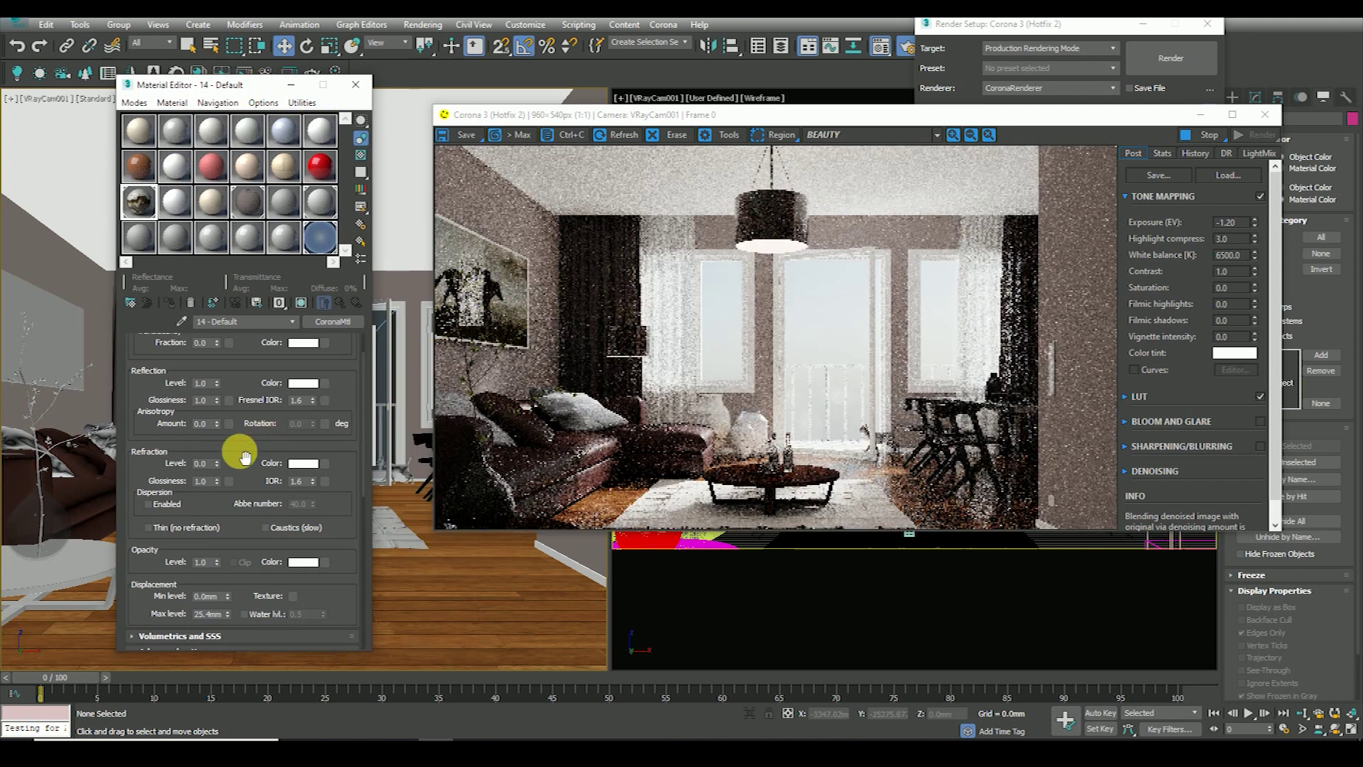
scroll(227, 451, up, 2)
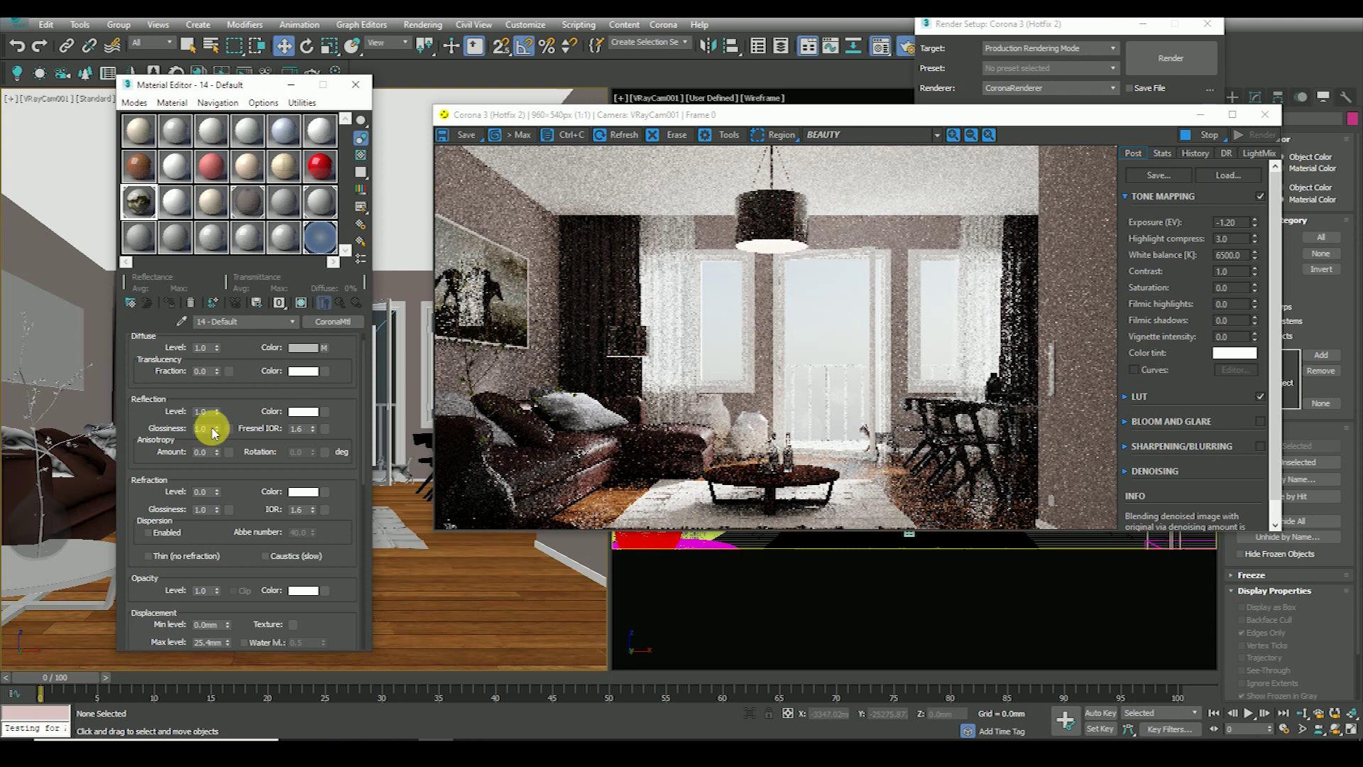
double_click(205, 428)
text(.8)
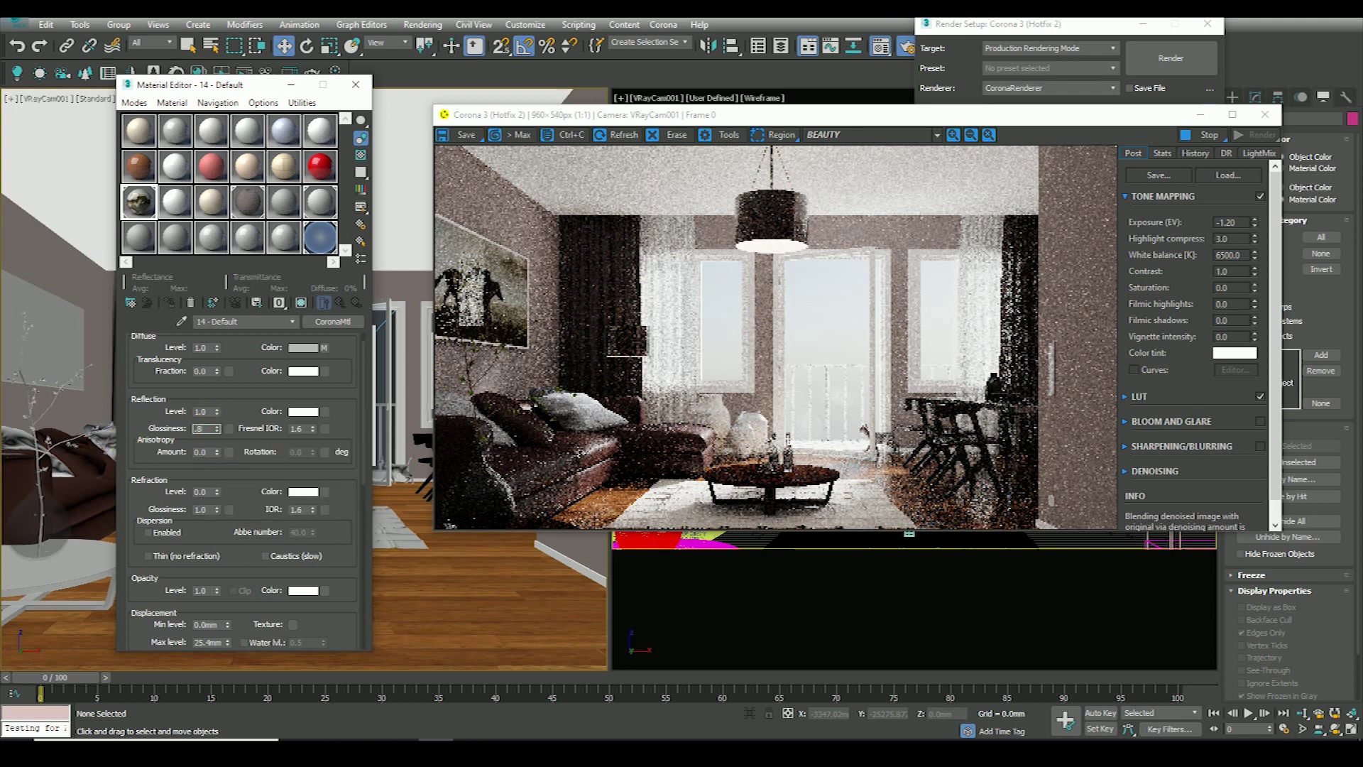
key(Return)
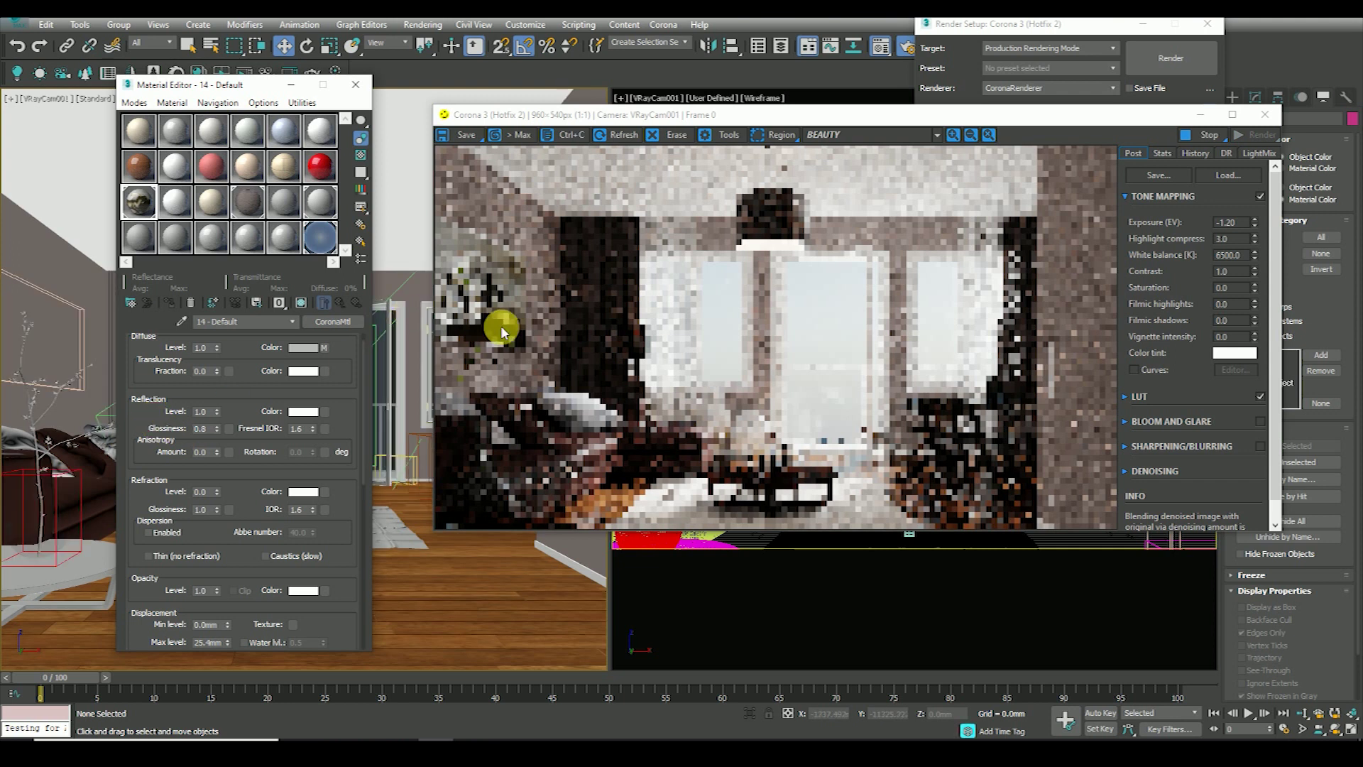
scroll(500, 284, up, 3)
scroll(500, 284, down, 2)
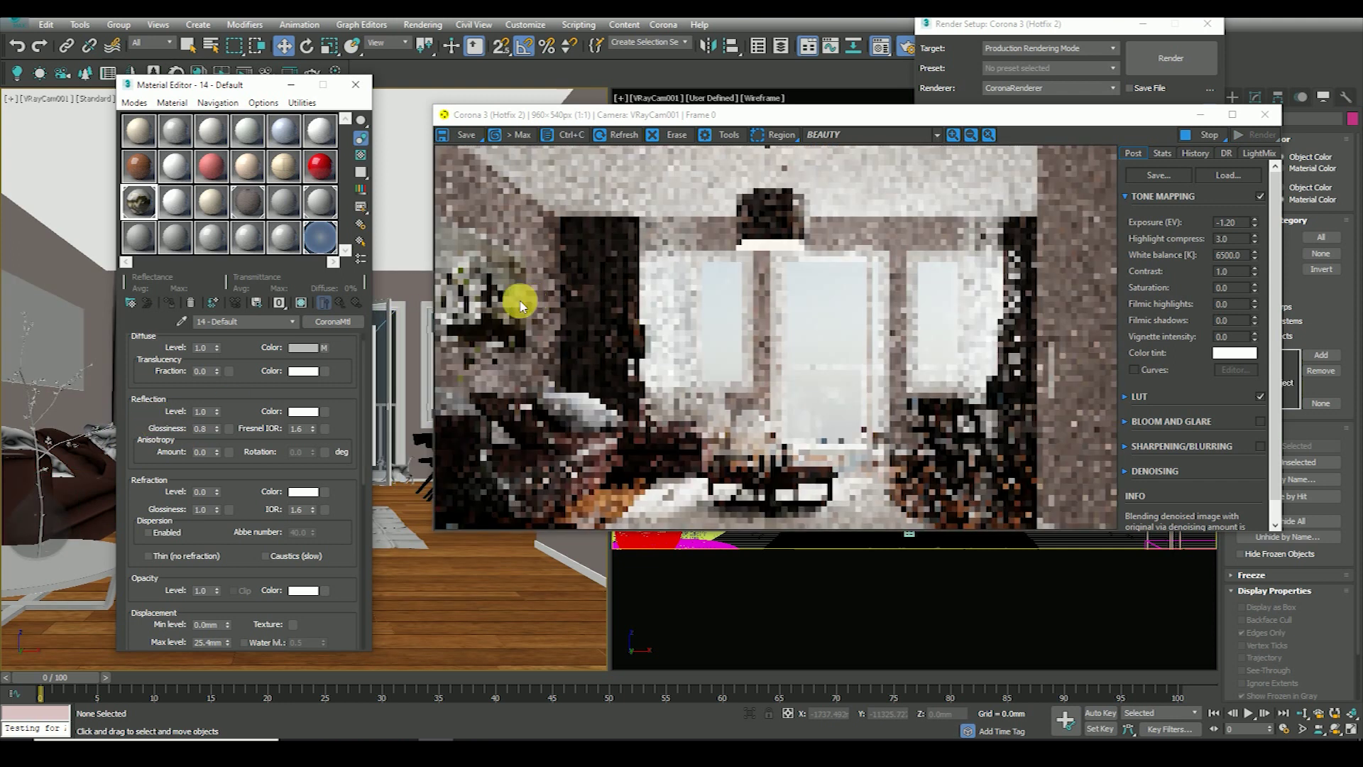
scroll(466, 277, down, 1)
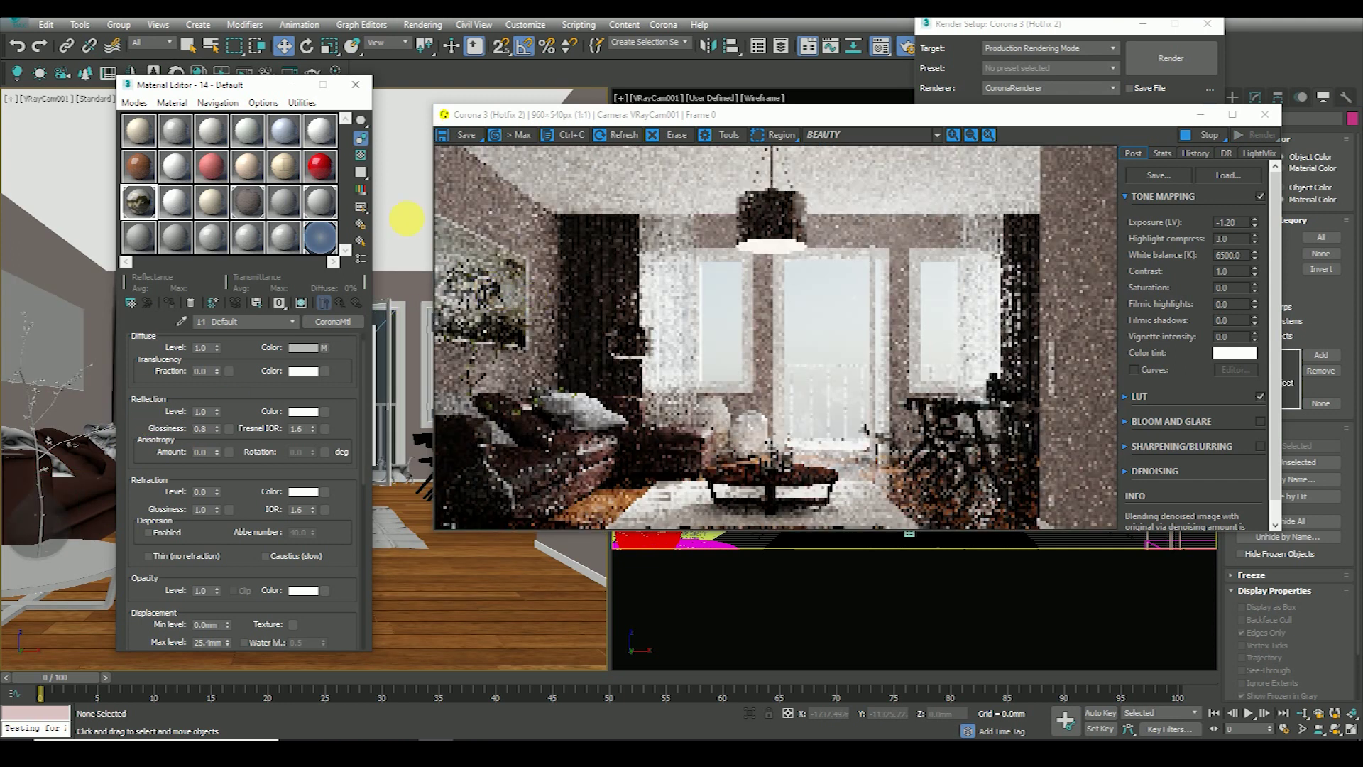
drag(237, 83, 451, 78)
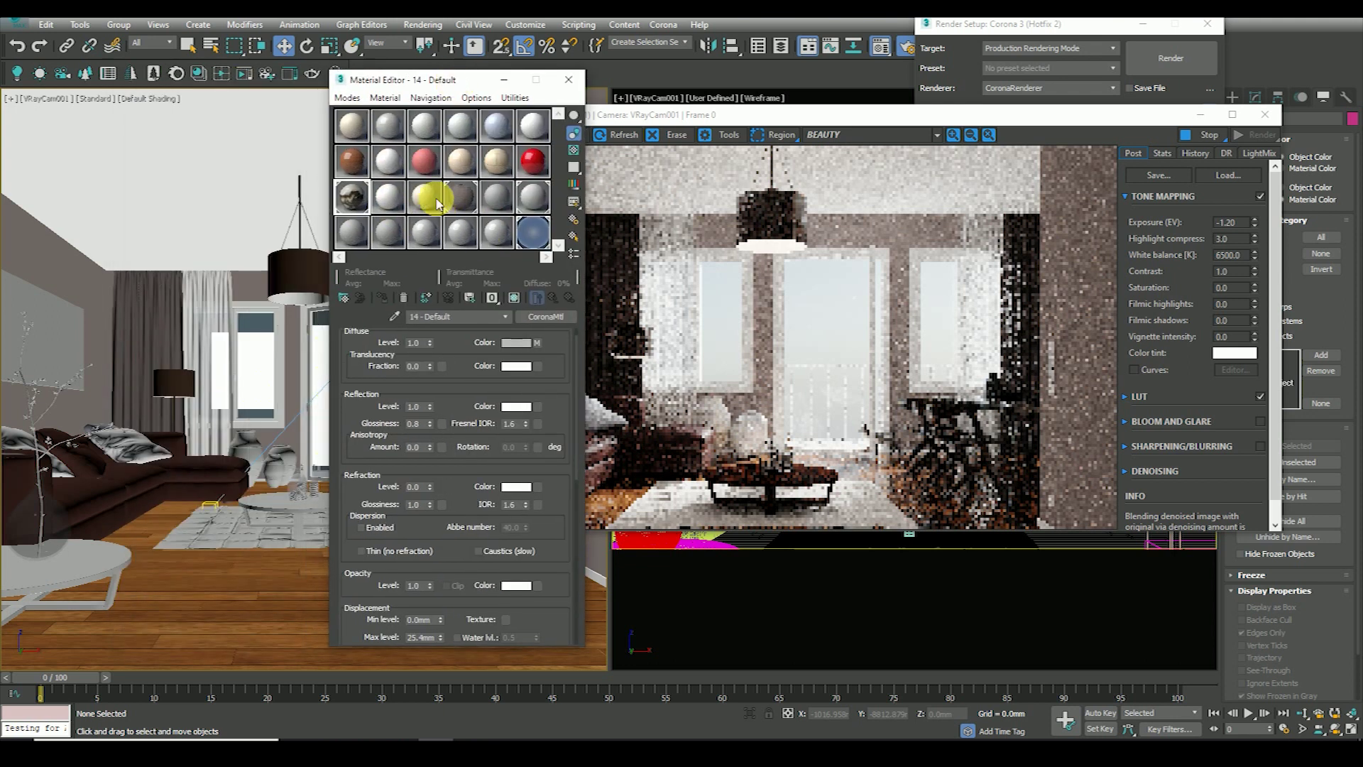
- Sample the Wall material from the scene and open its Directly visible CoronaMtl
click(391, 162)
click(394, 315)
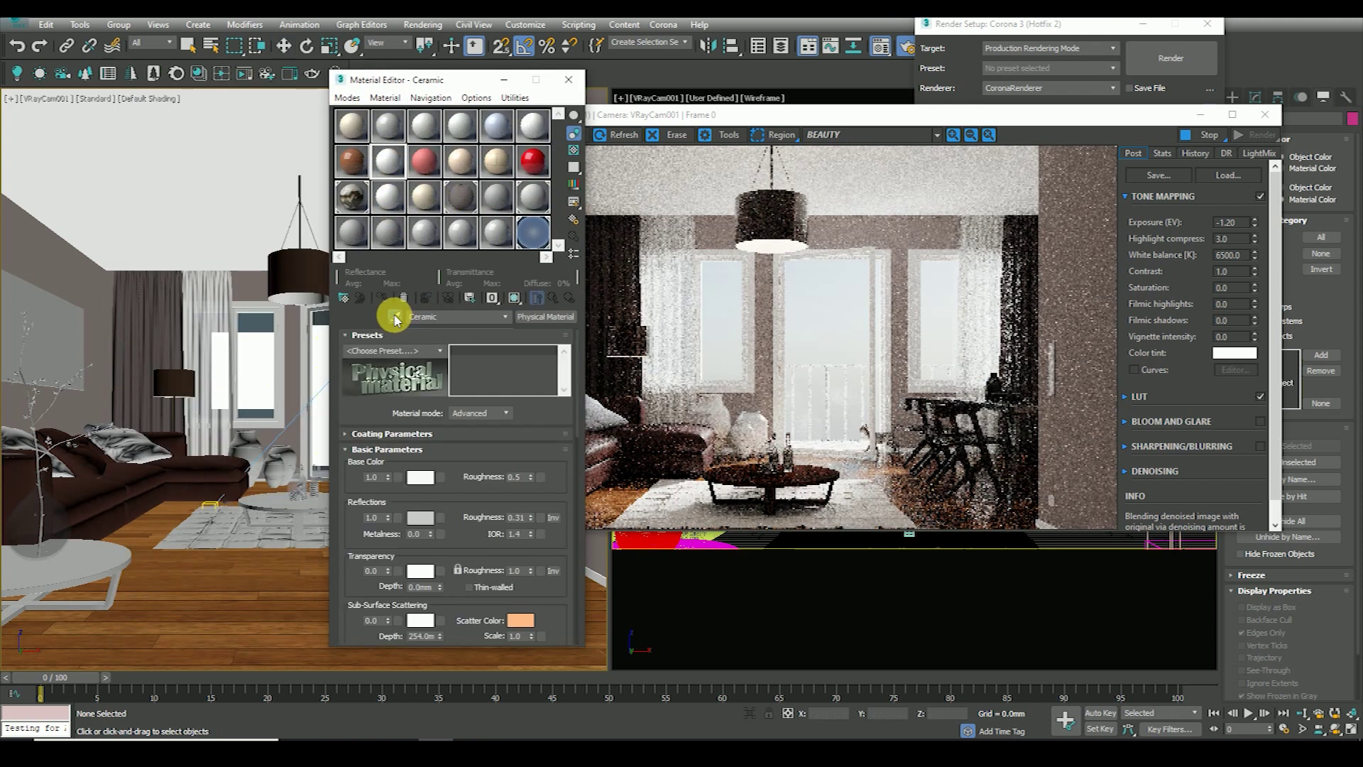
click(39, 264)
double_click(389, 162)
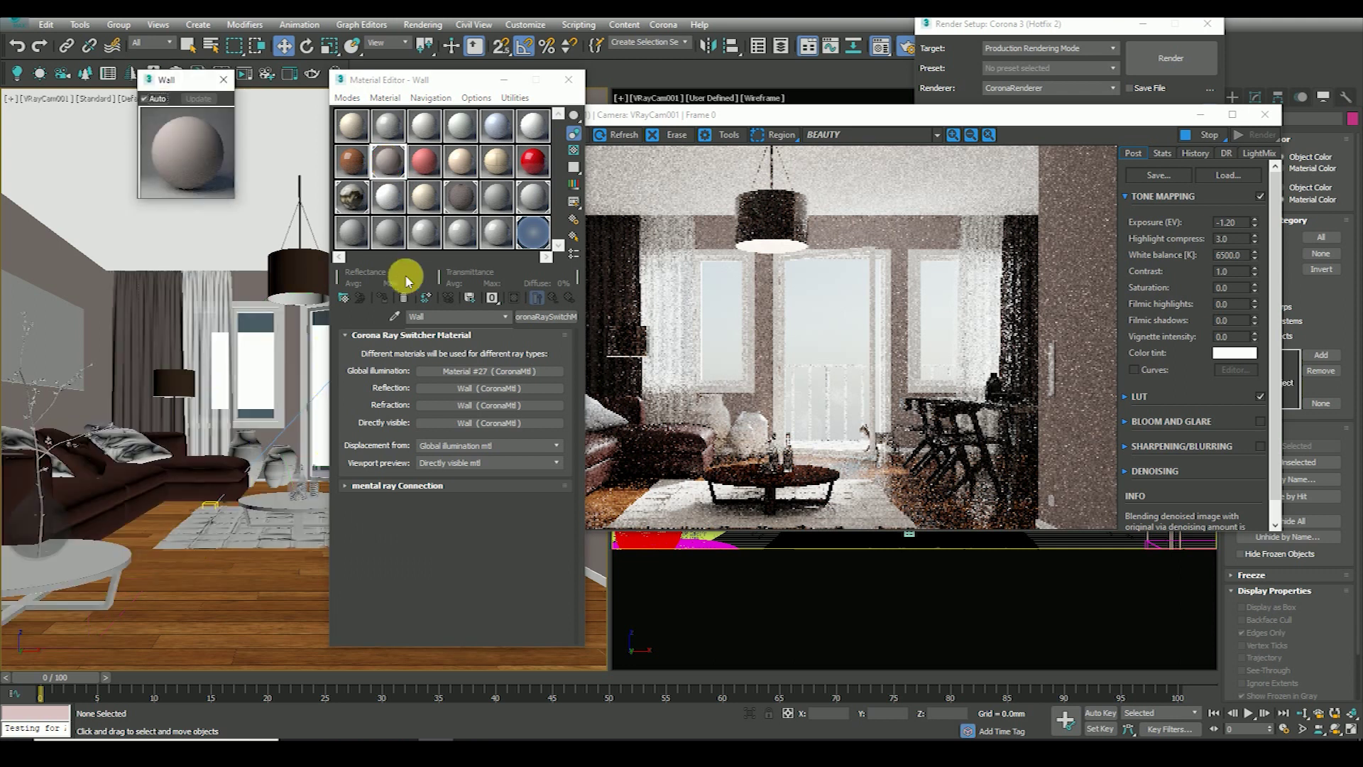
mouse_move(466, 83)
mouse_down()
mouse_move(249, 63)
mouse_move(620, 90)
mouse_up()
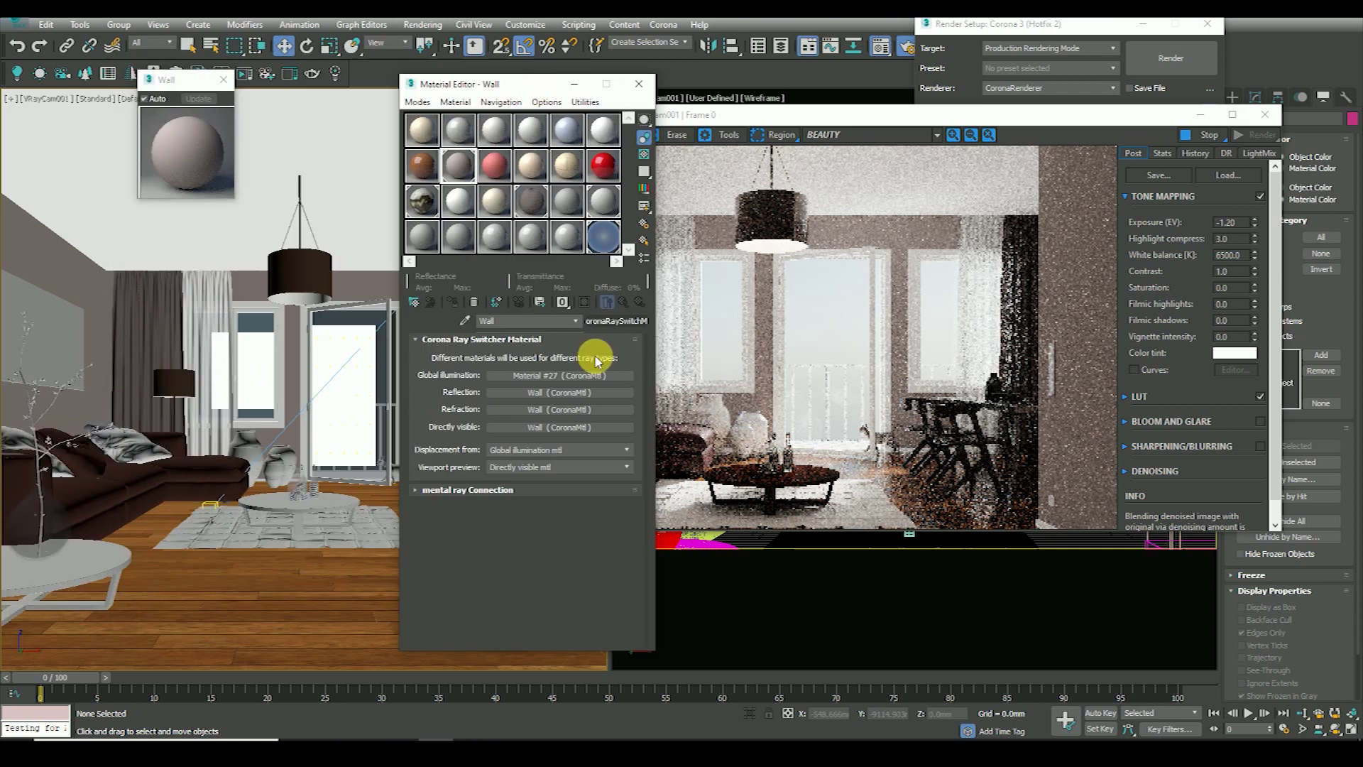
click(562, 427)
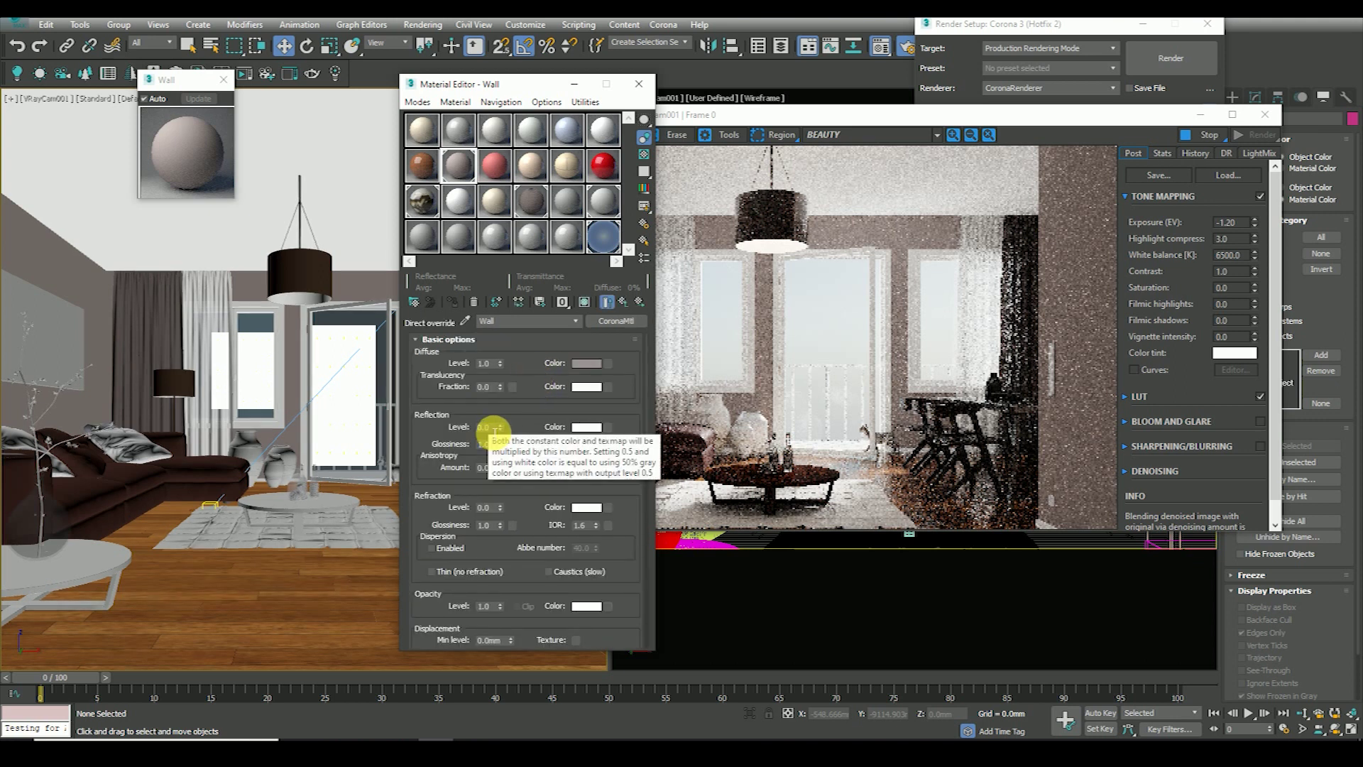
- Set the Wall sub-material's reflection level to 1.0 and glossiness to 0.55
double_click(487, 427)
text(1)
key(Tab)
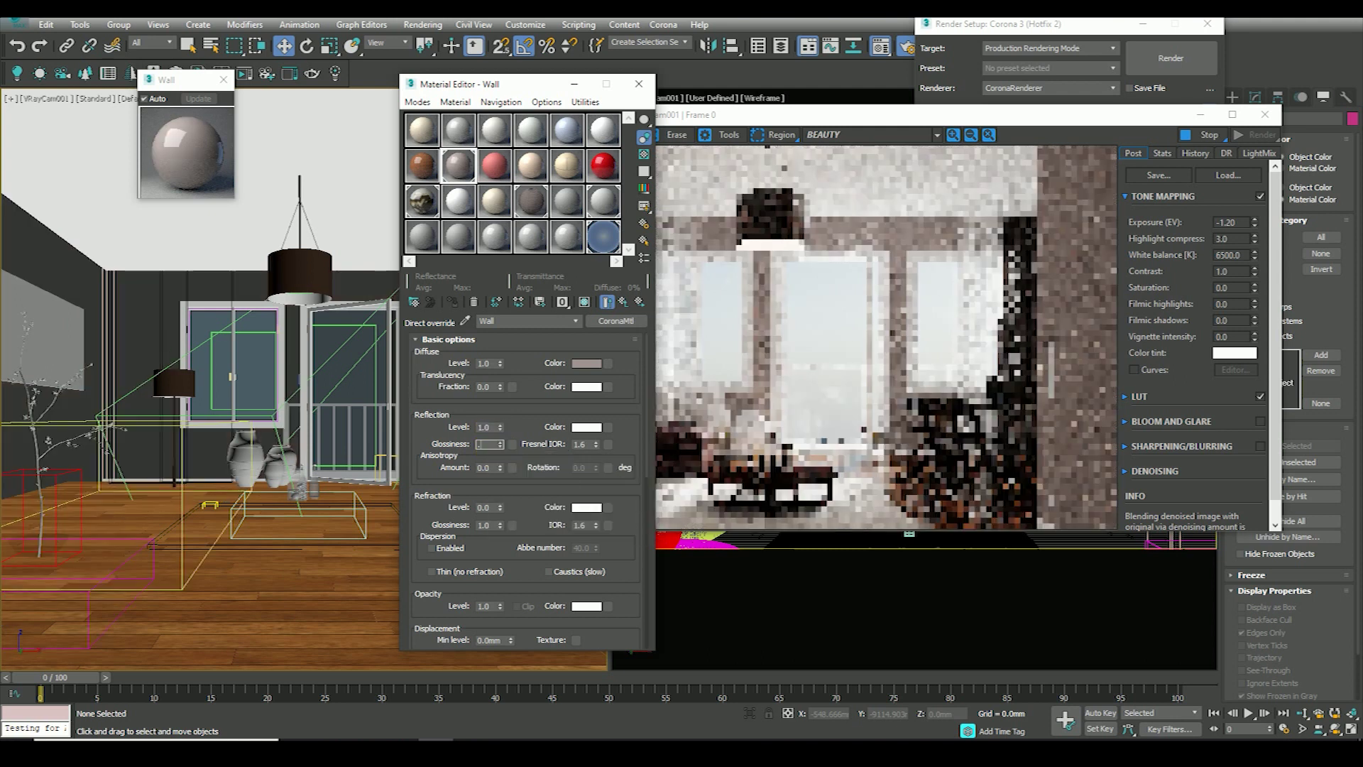
text(0.4)
key(Return)
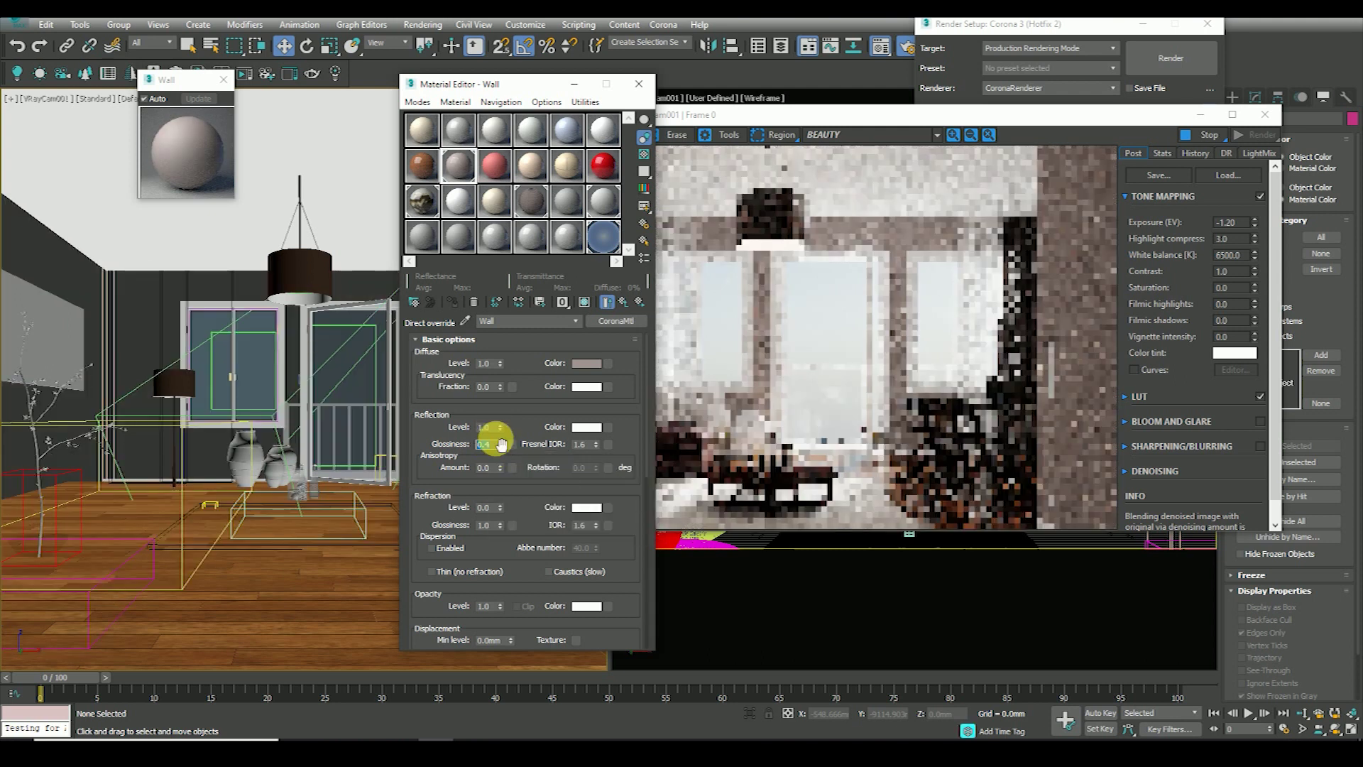
text(0.8)
key(Return)
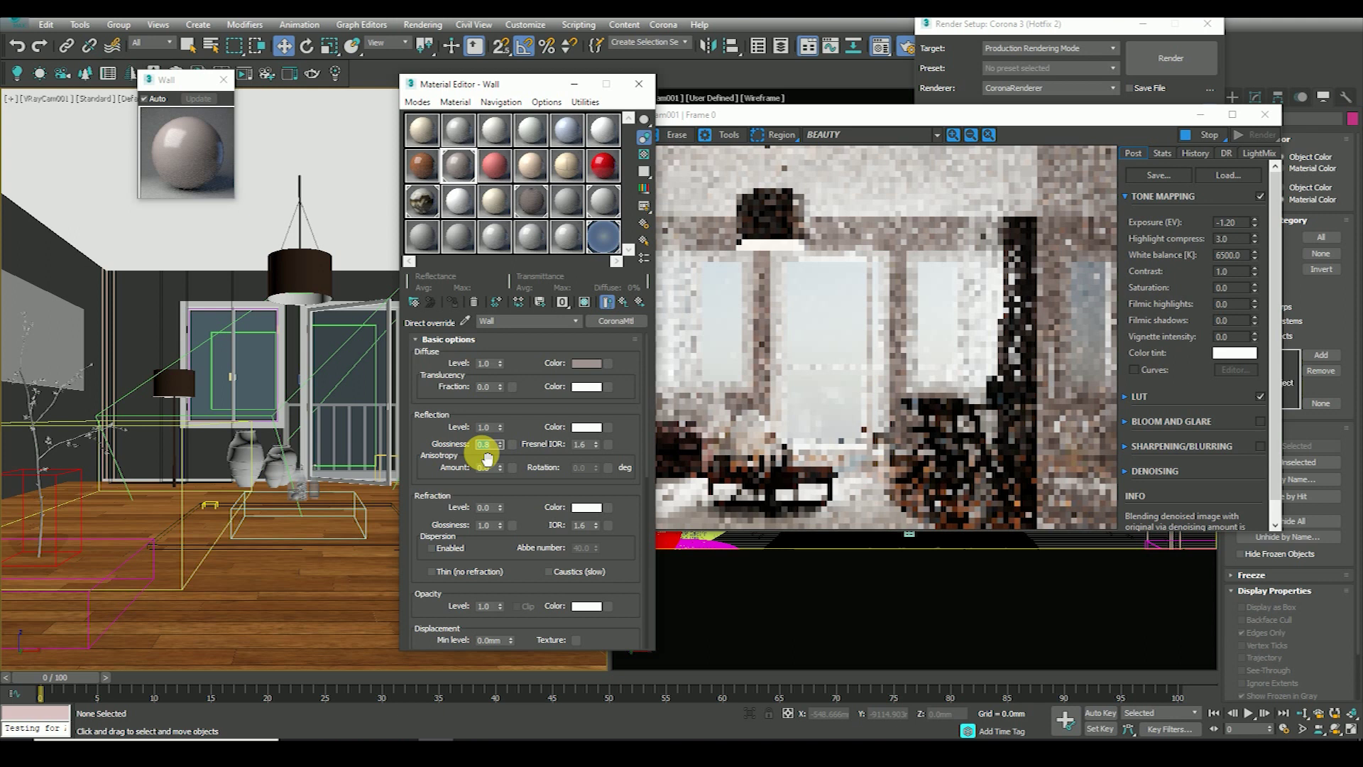
text(0.65)
key(Return)
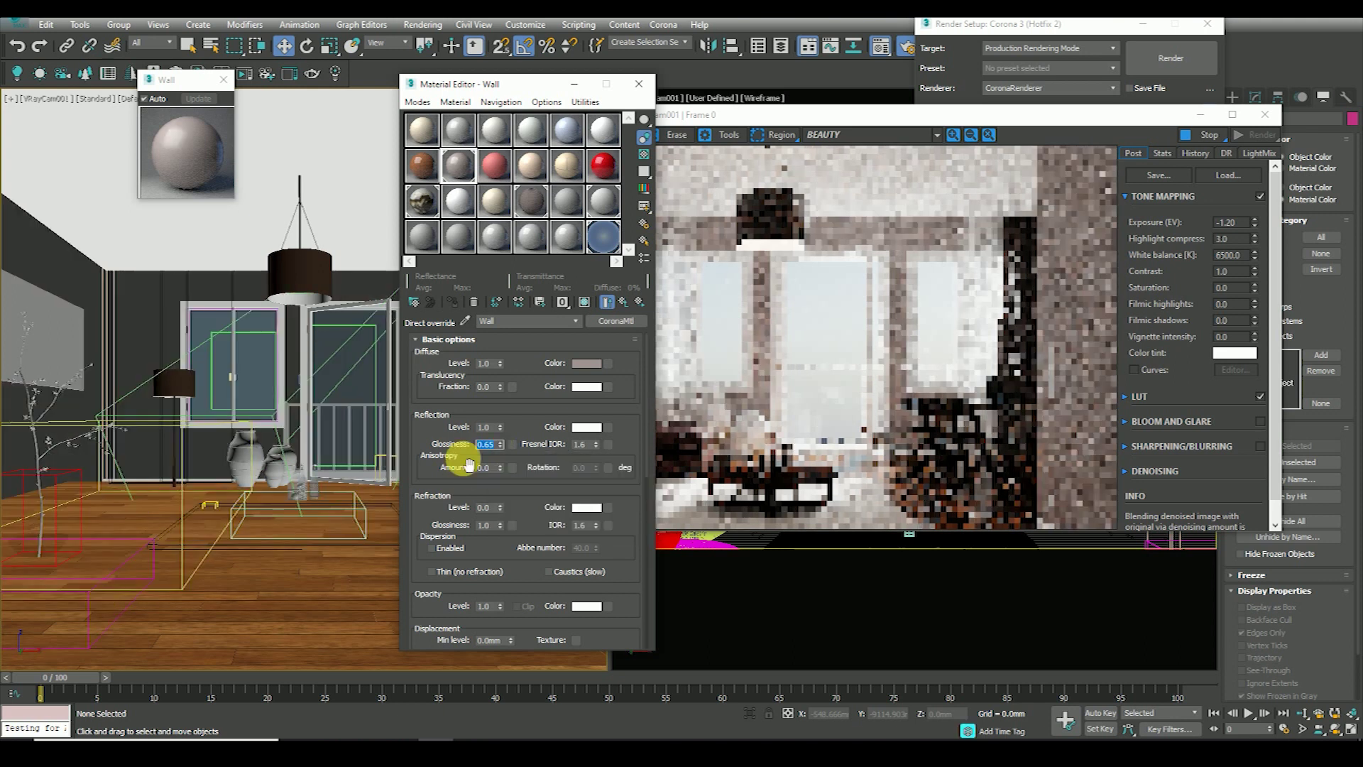
text(.5)
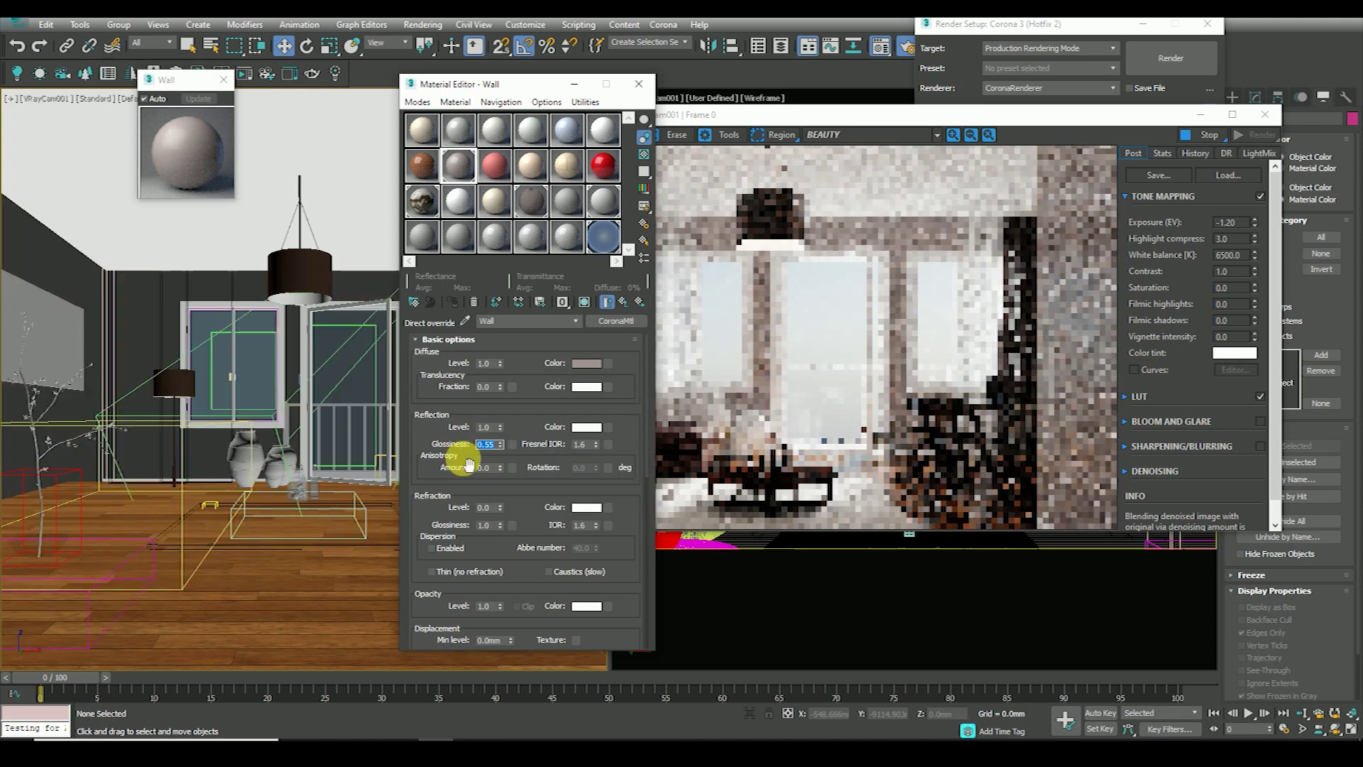
drag(556, 444, 559, 425)
scroll(559, 424, down, 5)
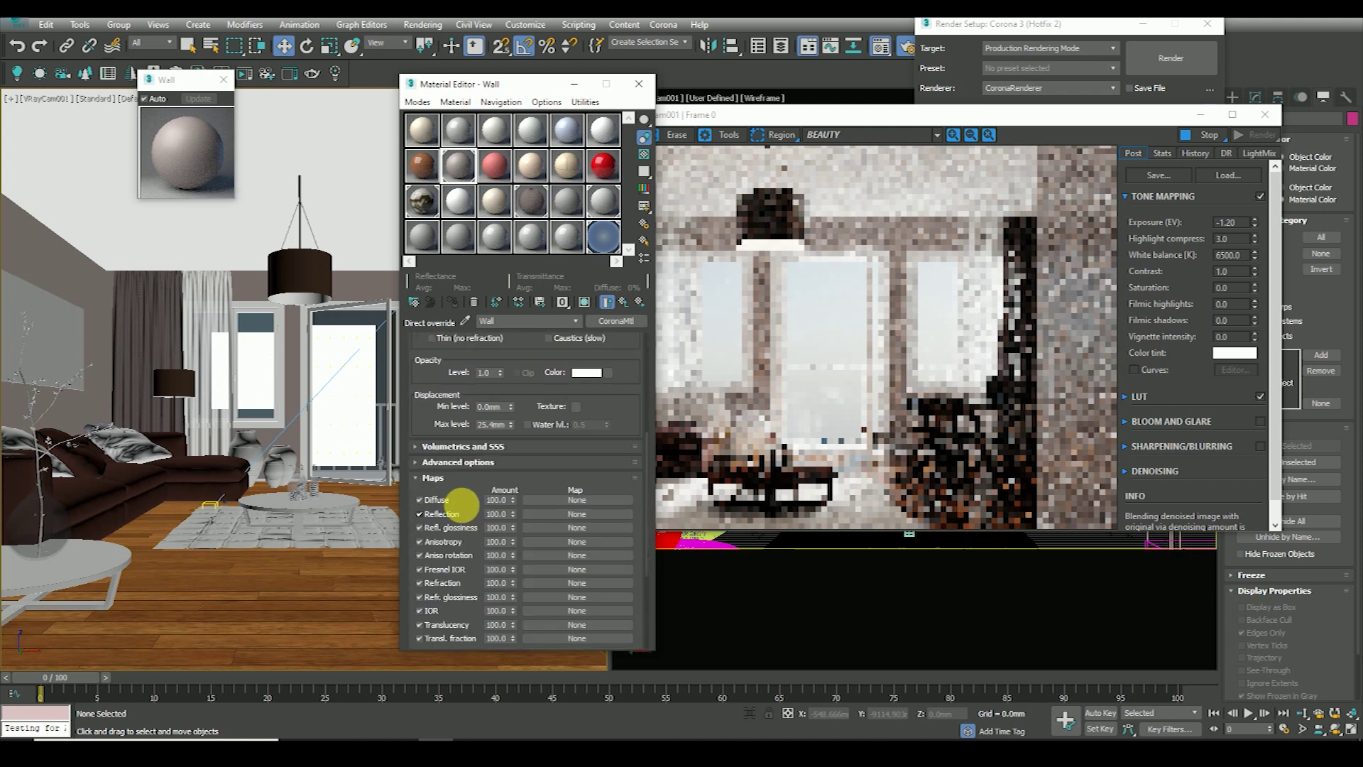
- Assign a Noise map as the Wall bump and set its size to 0.1
drag(472, 523, 457, 304)
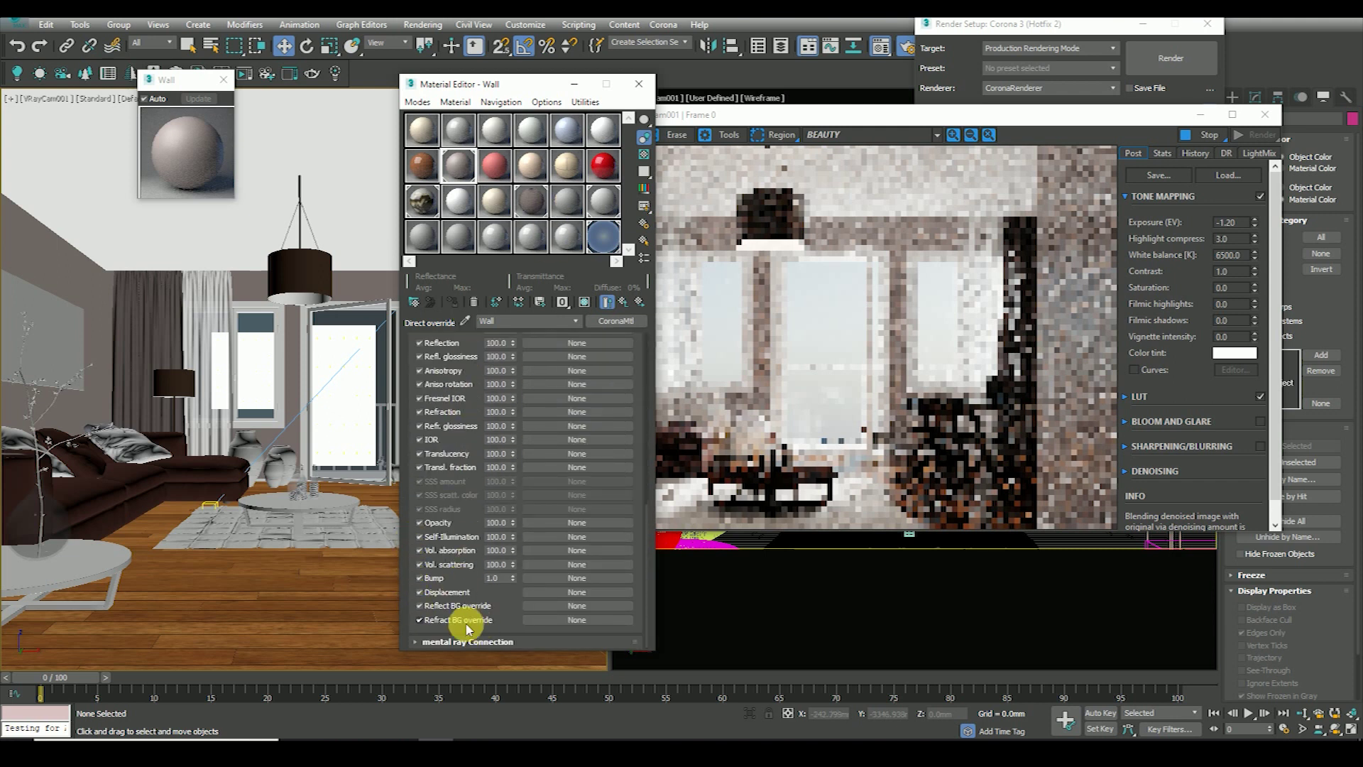
click(570, 577)
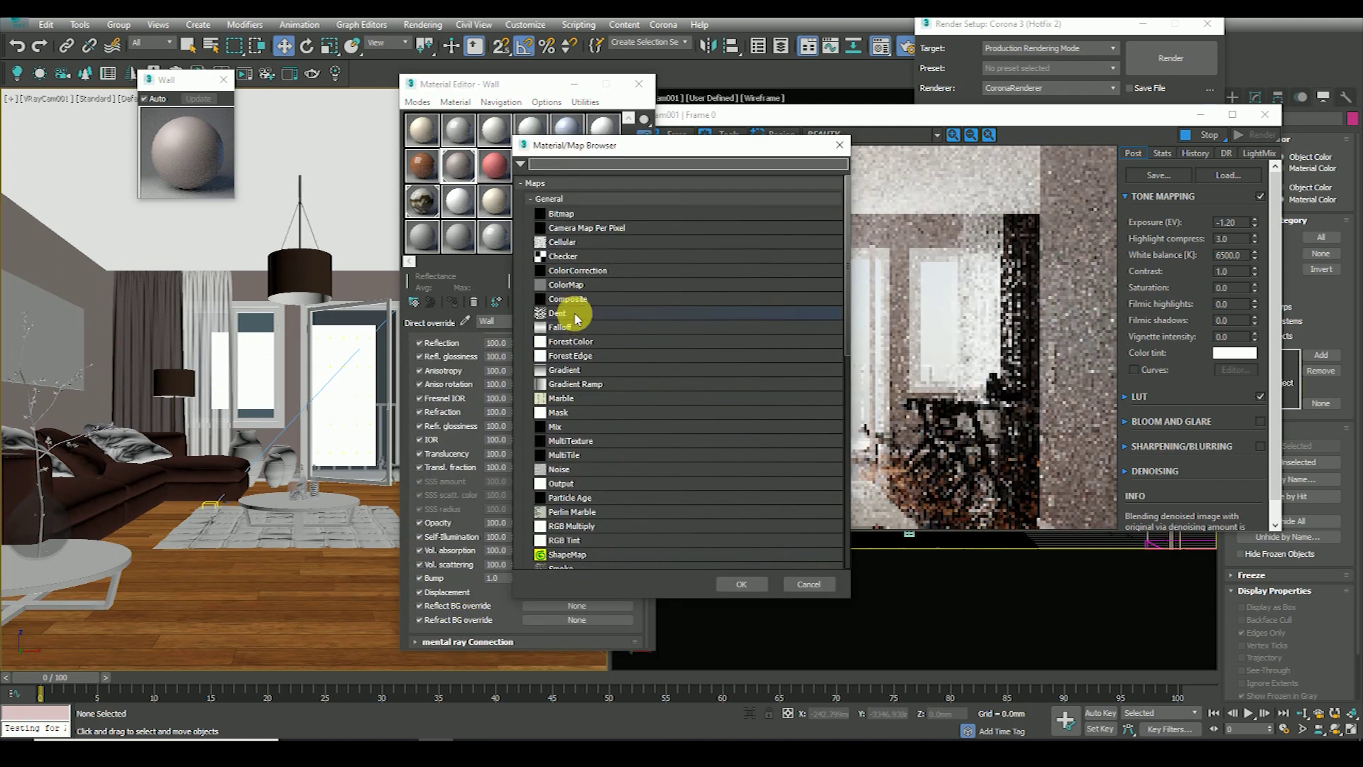
double_click(564, 469)
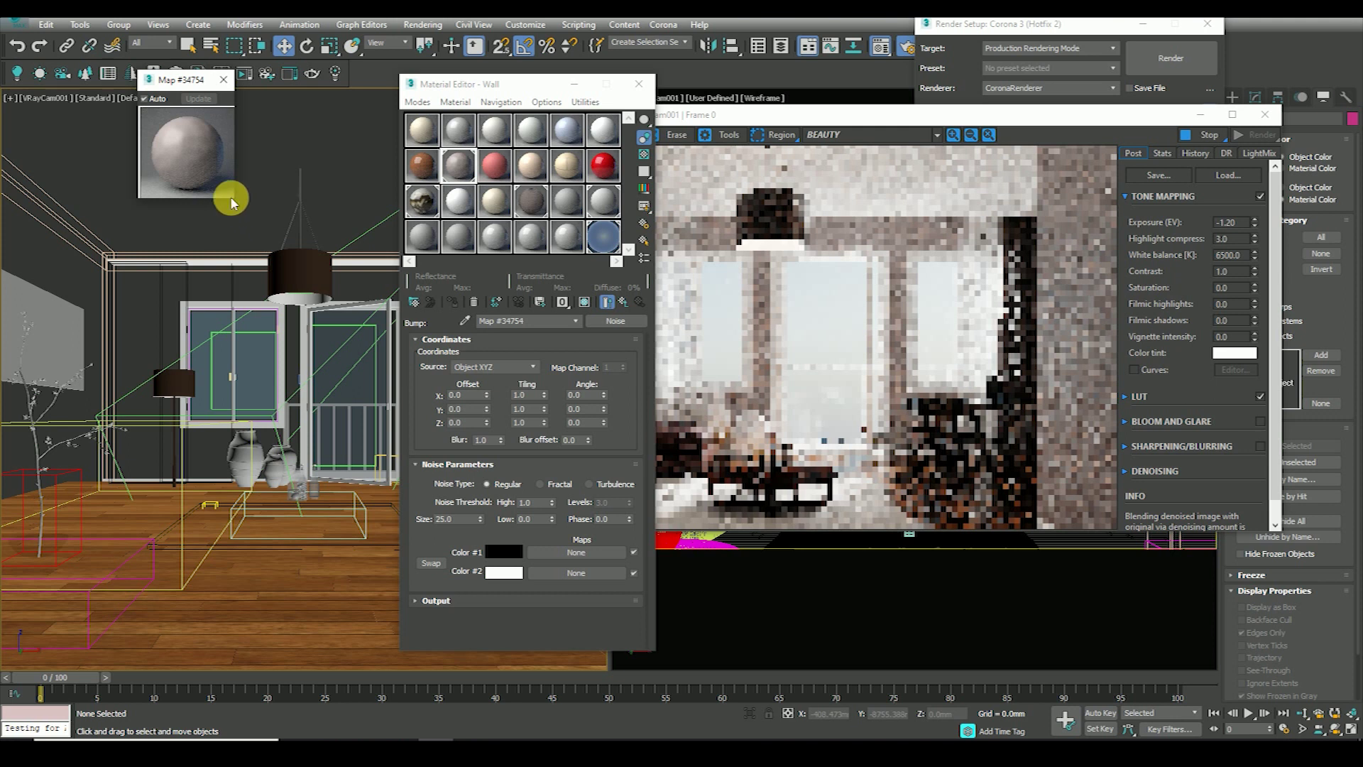
drag(240, 208, 333, 298)
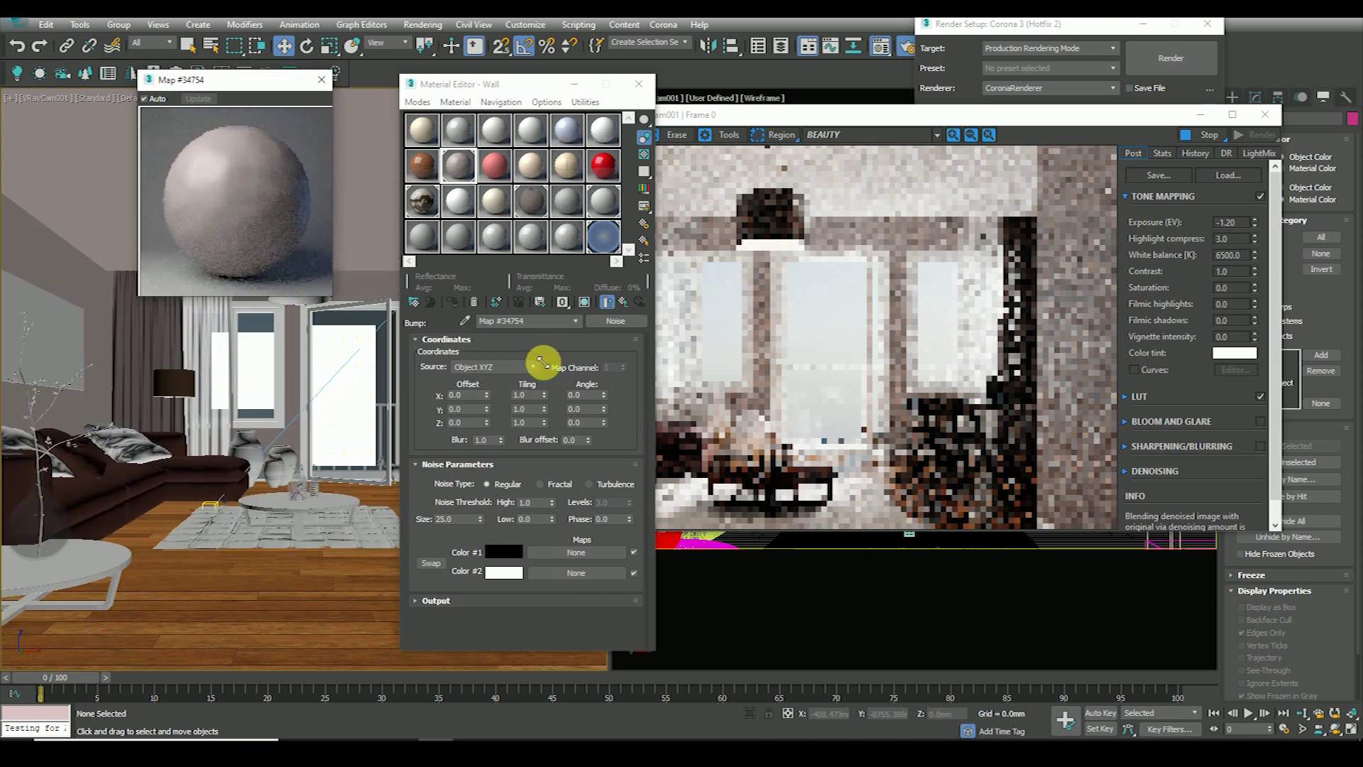
drag(465, 519, 404, 524)
text(0.1)
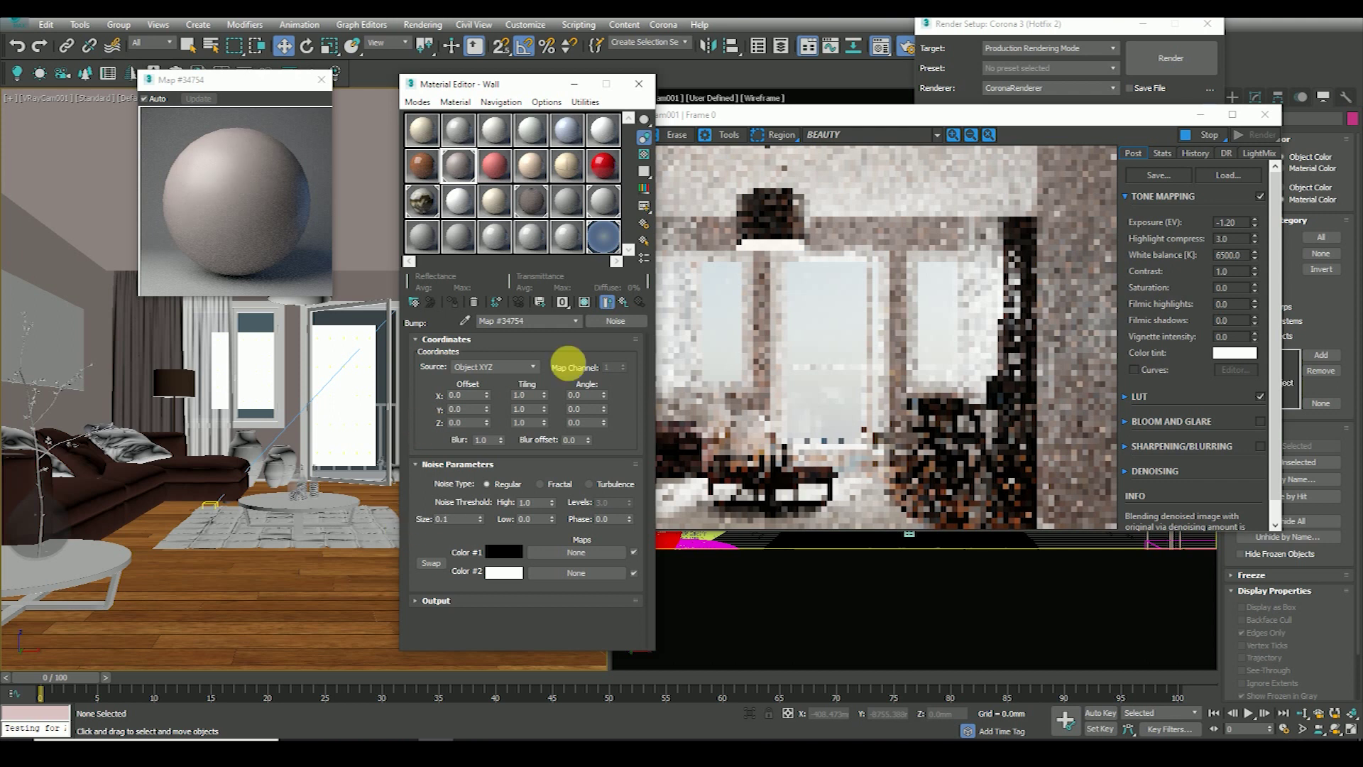
click(623, 302)
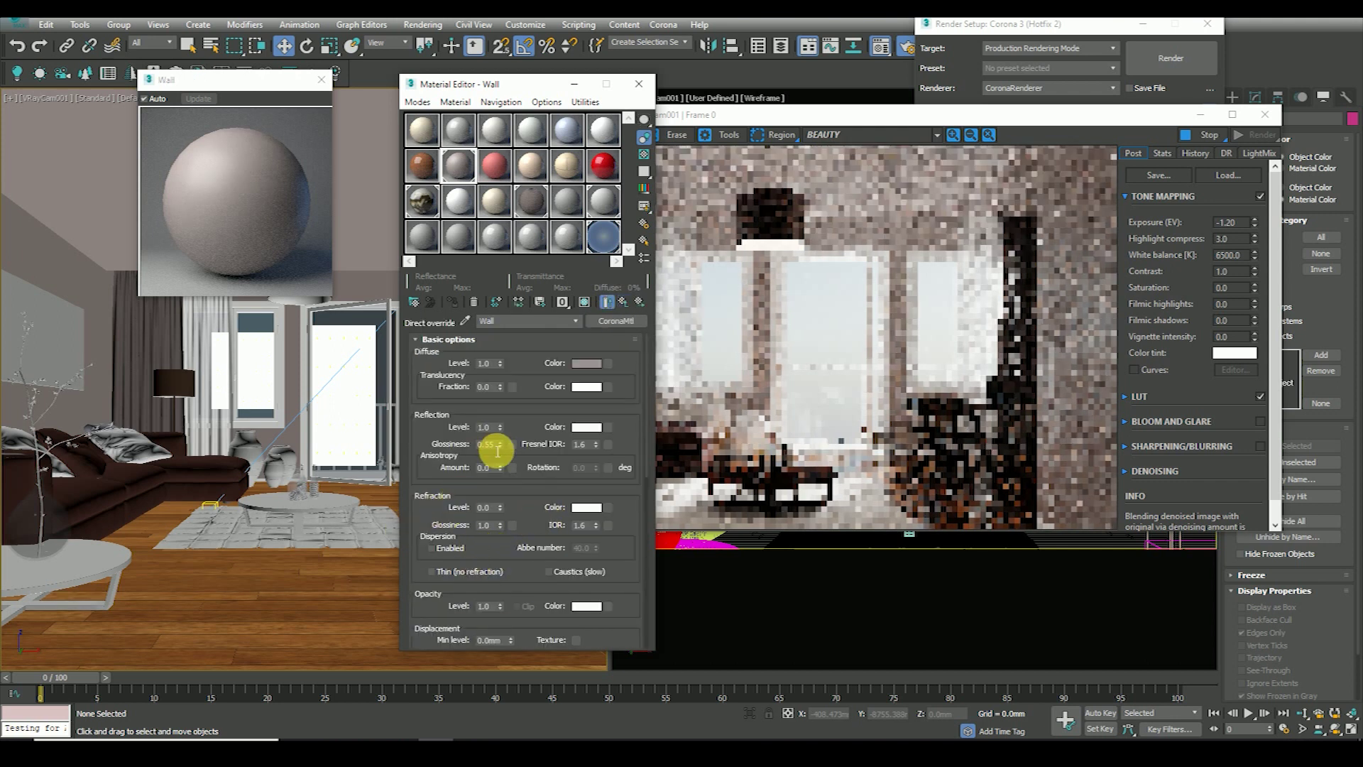
- Lower the Wall material's bump amount to 0.2 and check its enlarged preview
scroll(455, 517, down, 5)
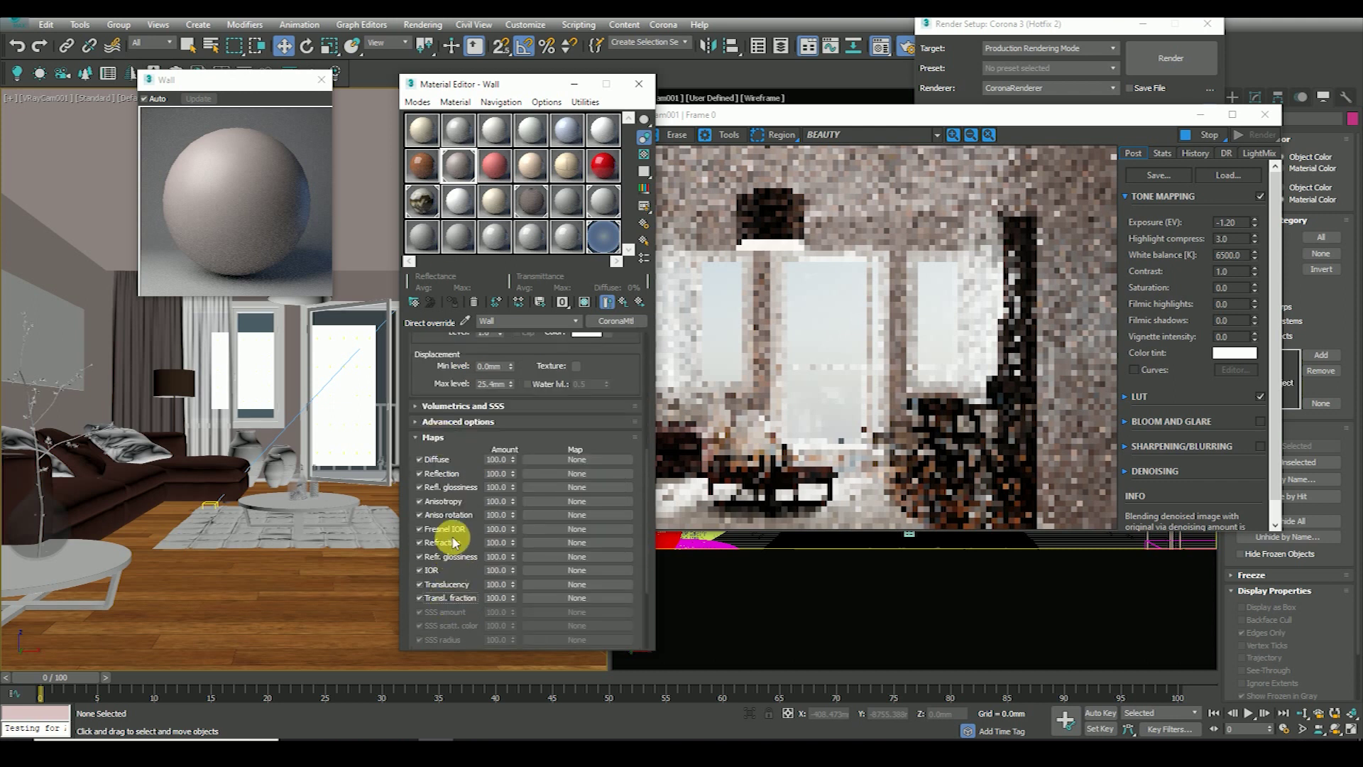
scroll(416, 516, down, 3)
double_click(497, 577)
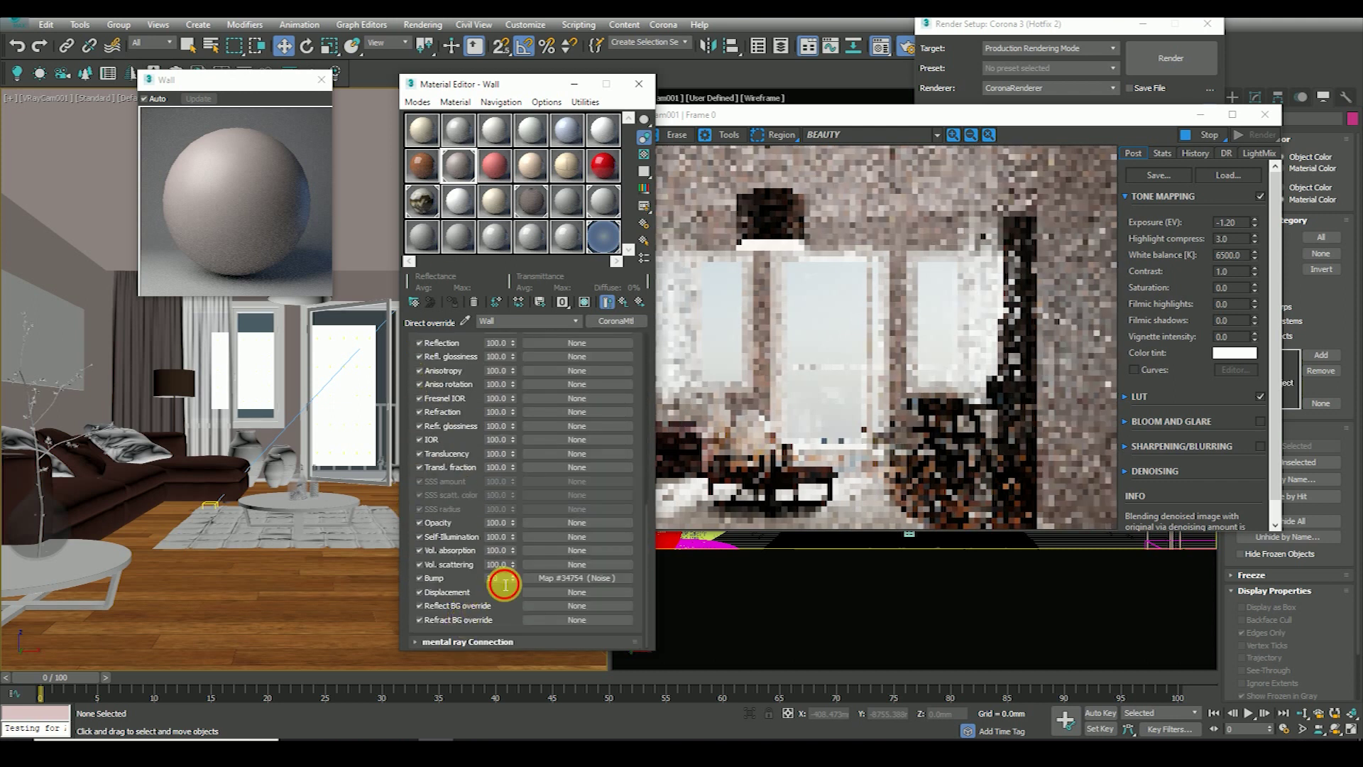
text(0.2)
key(Return)
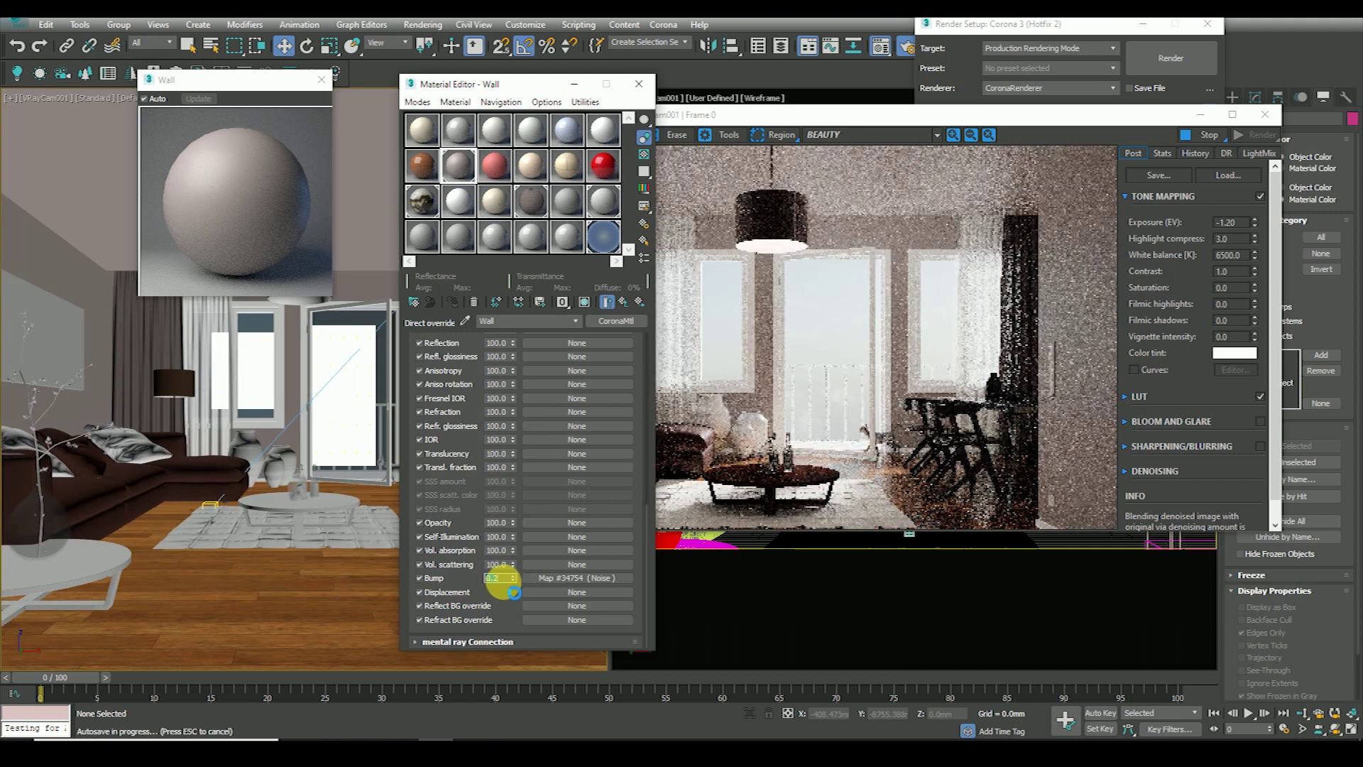
key(Escape)
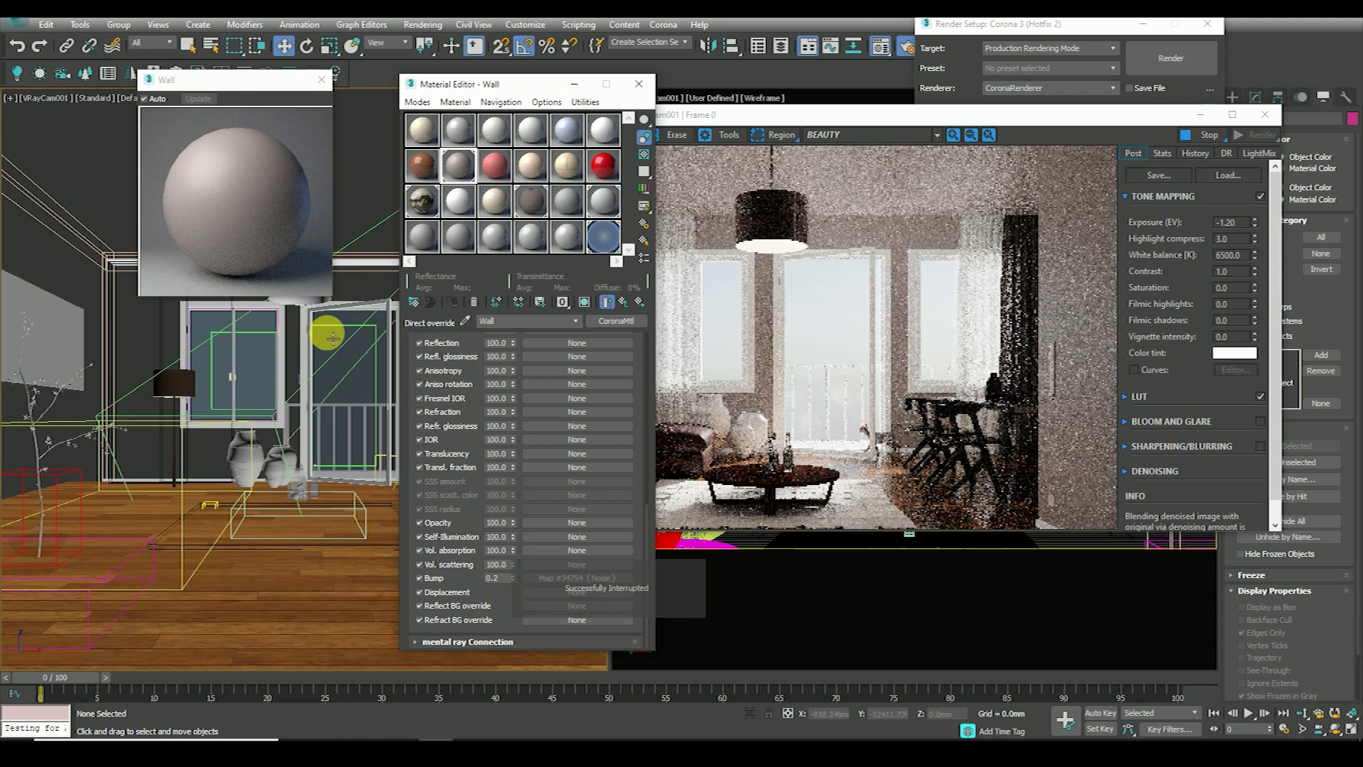
mouse_move(335, 306)
mouse_down()
mouse_move(663, 572)
mouse_move(670, 634)
mouse_up()
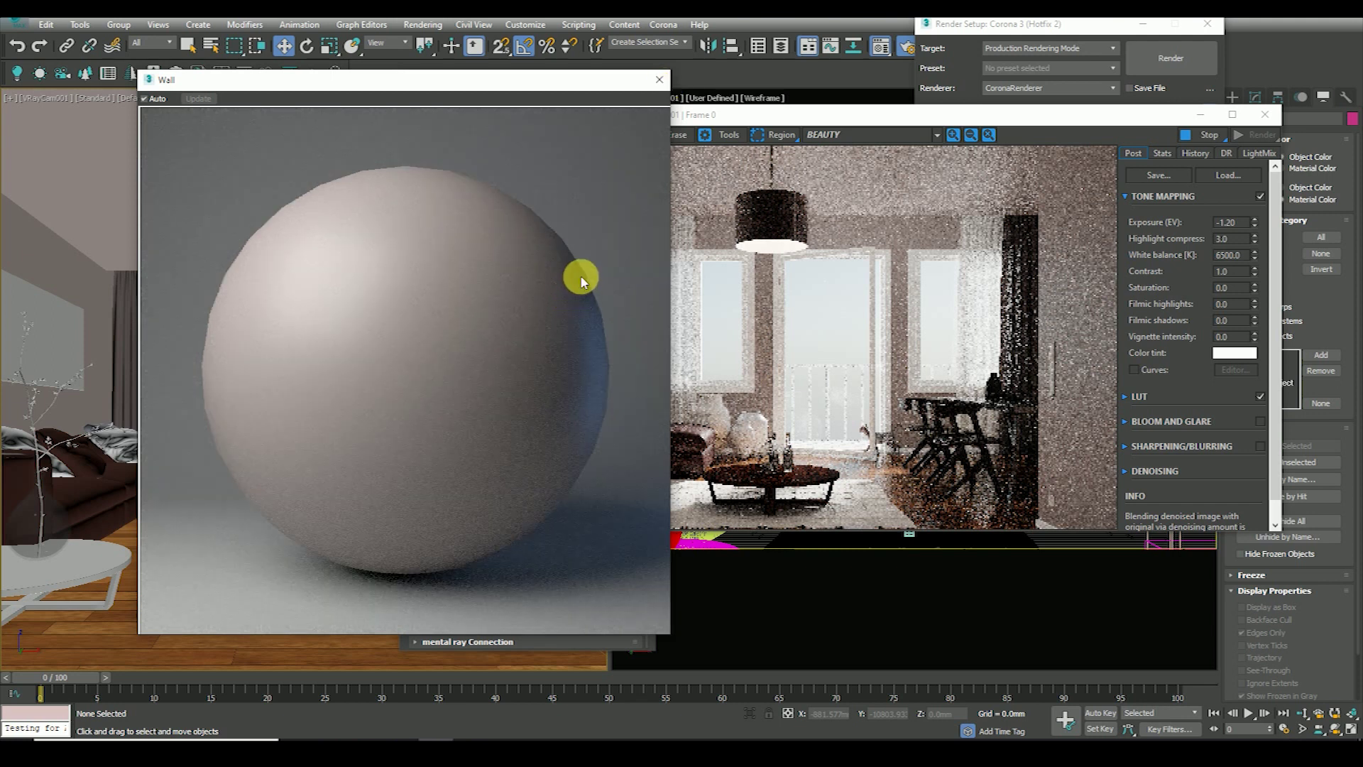
click(662, 78)
click(219, 162)
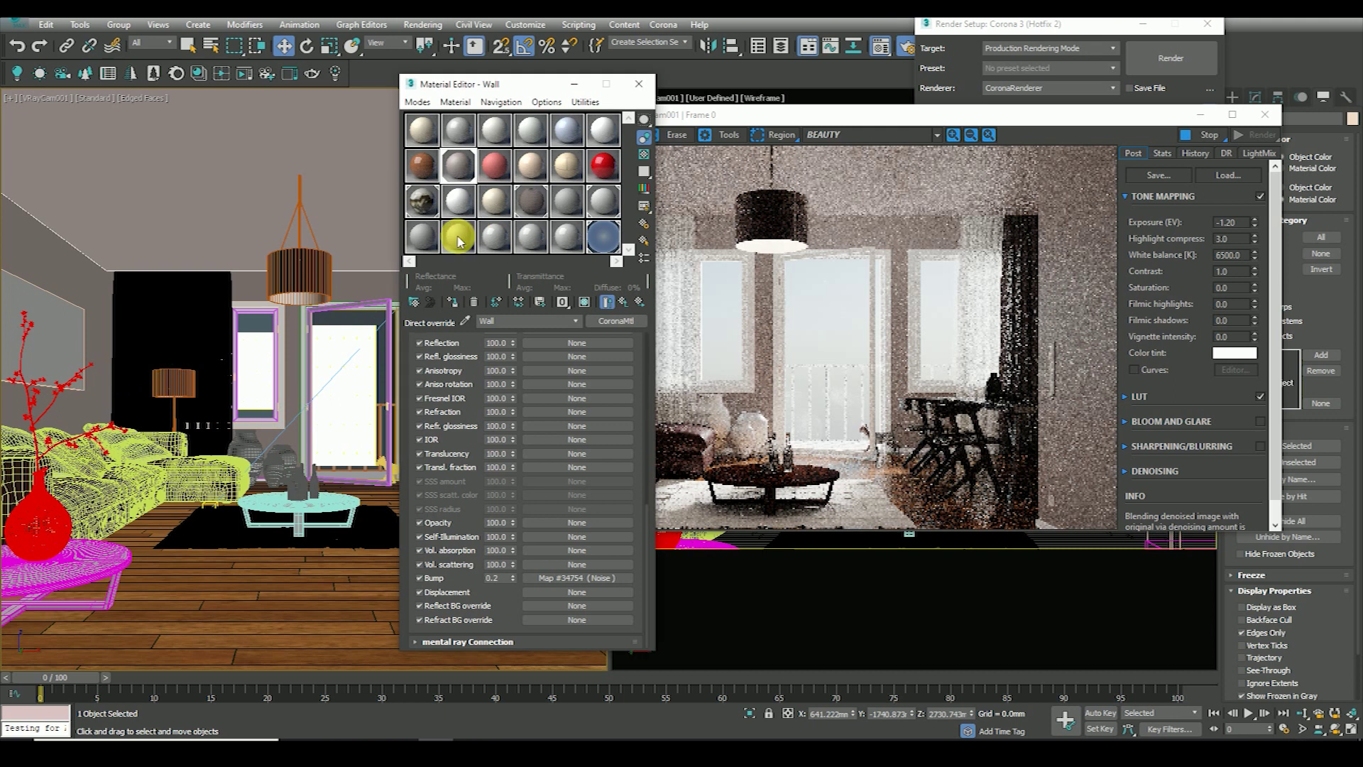
- Make Polished Aluminum the active material and change its type to CoronaMtl
drag(462, 241, 462, 207)
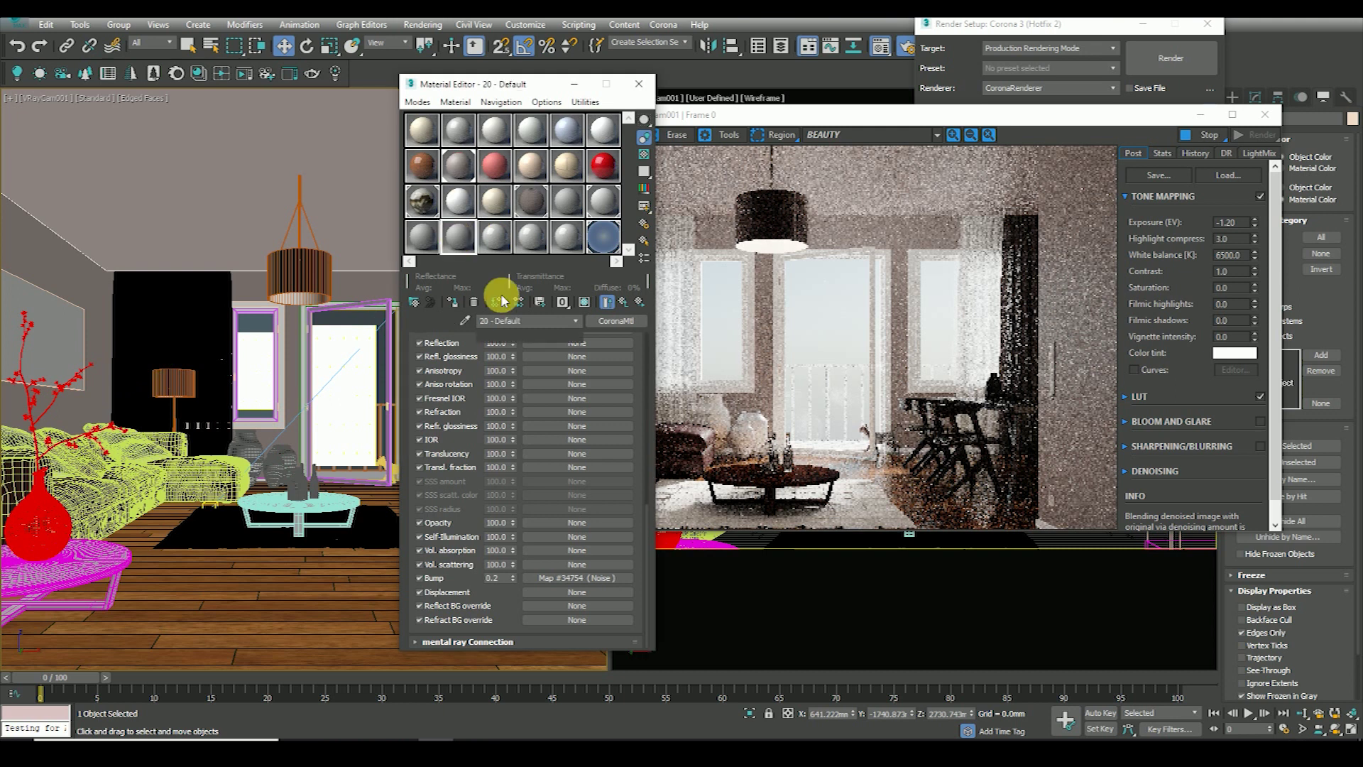
click(463, 208)
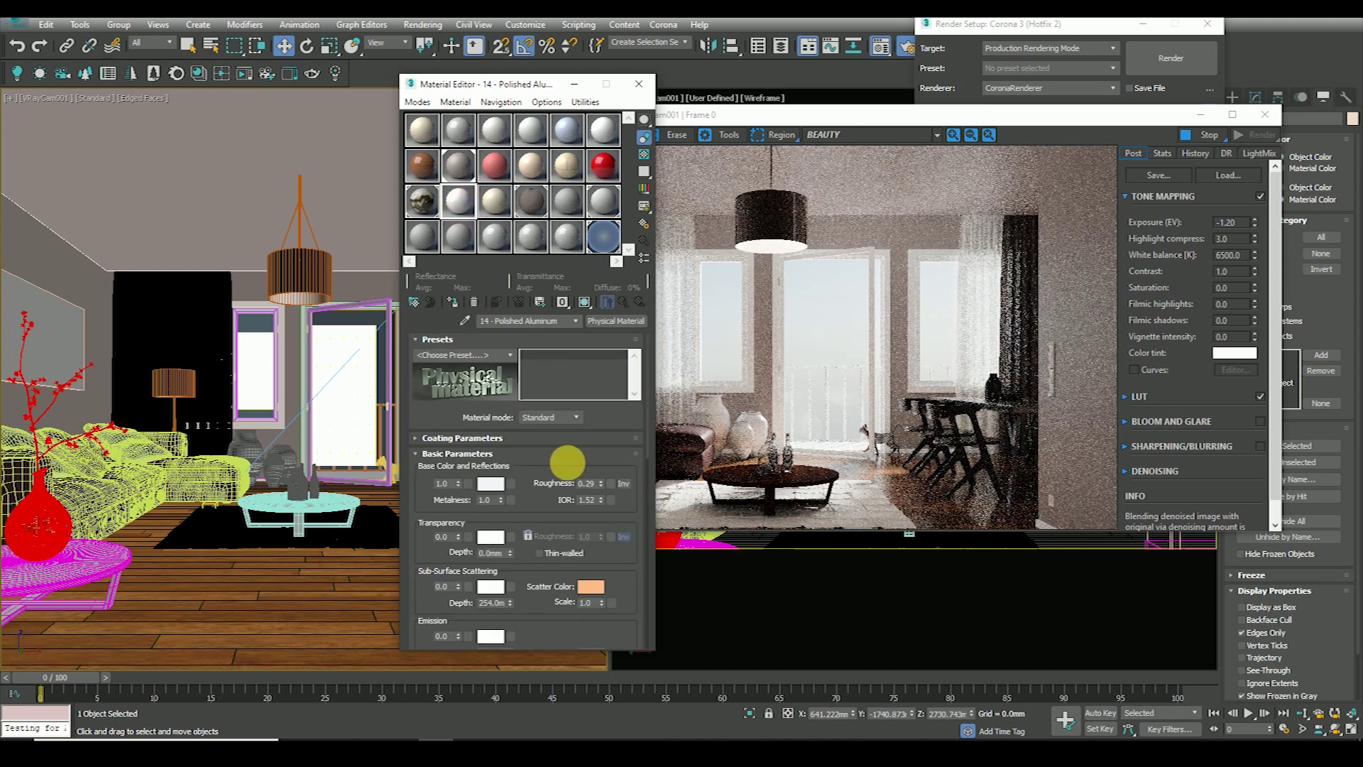
click(619, 323)
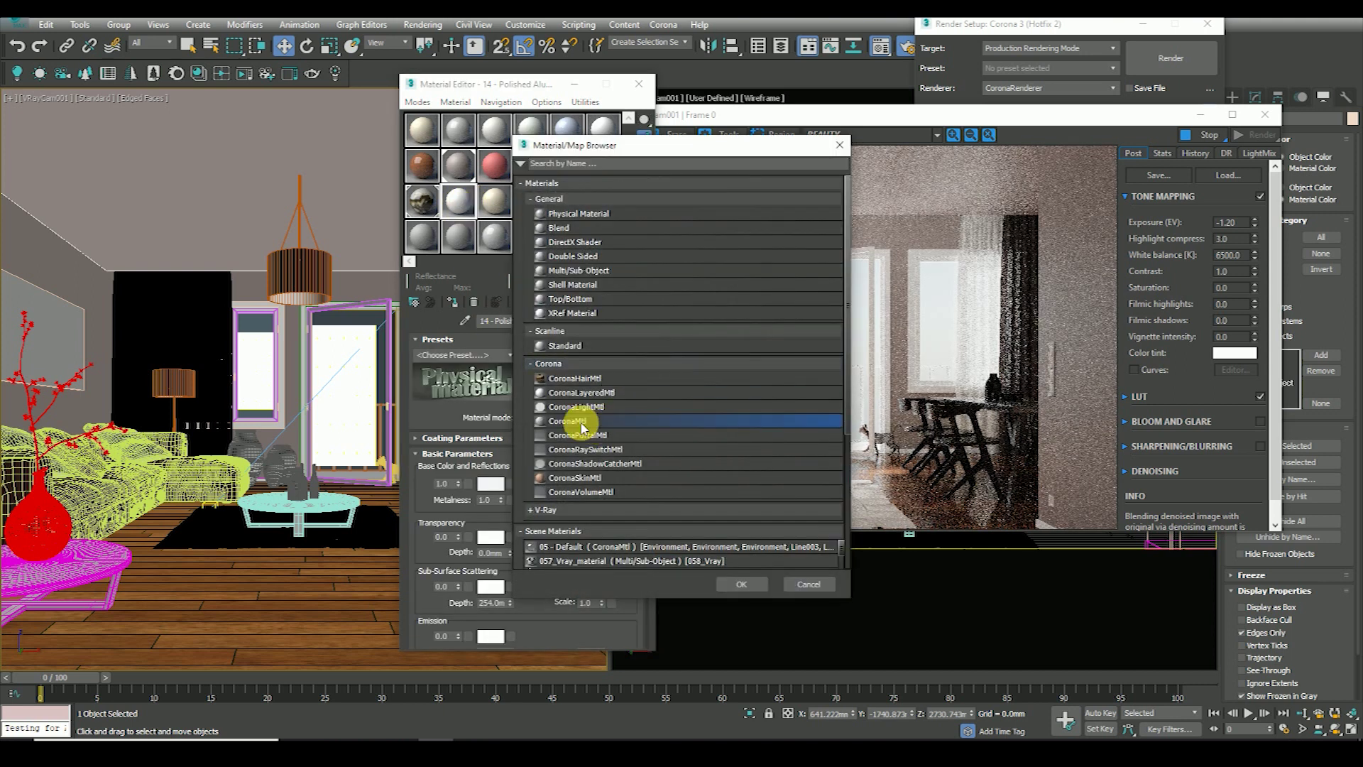
double_click(605, 417)
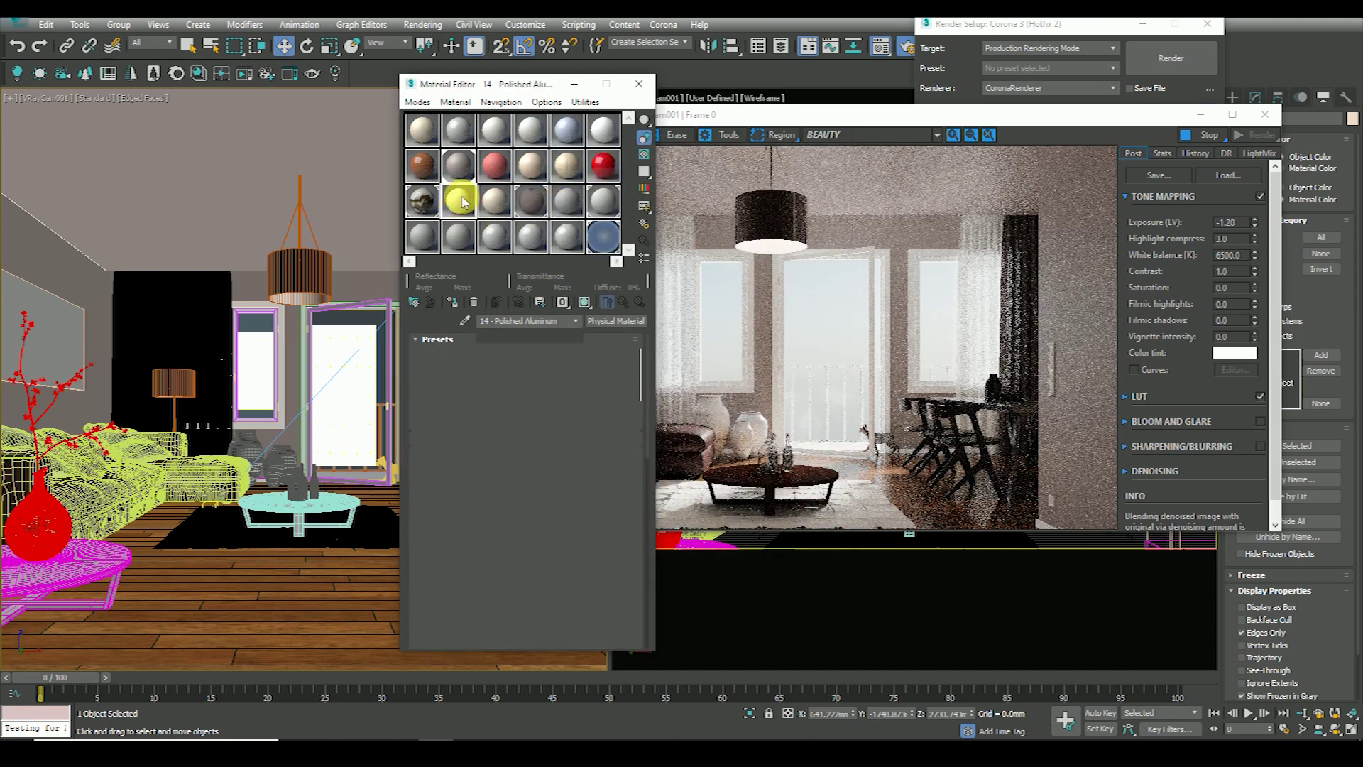
- Give the material a pure white diffuse colour and assign it to the ceiling
click(582, 360)
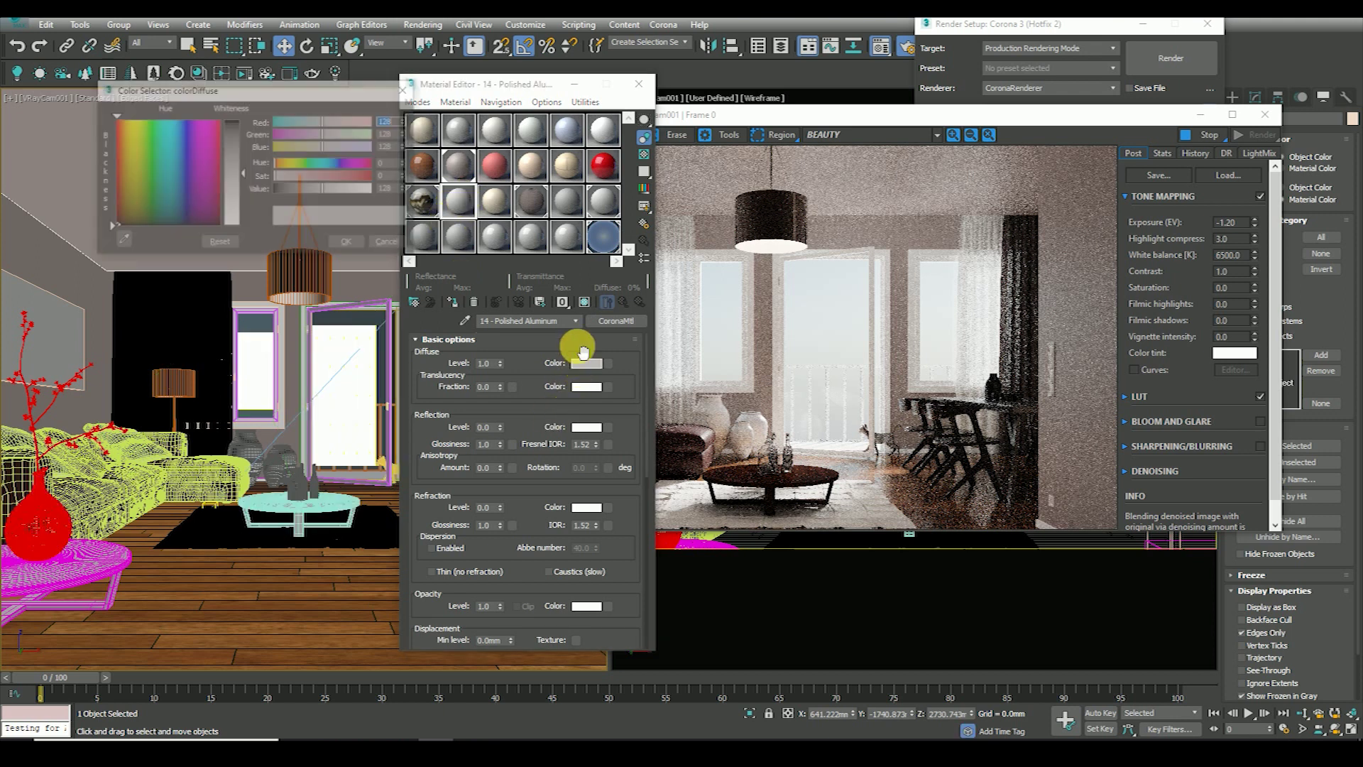
drag(231, 189, 236, 228)
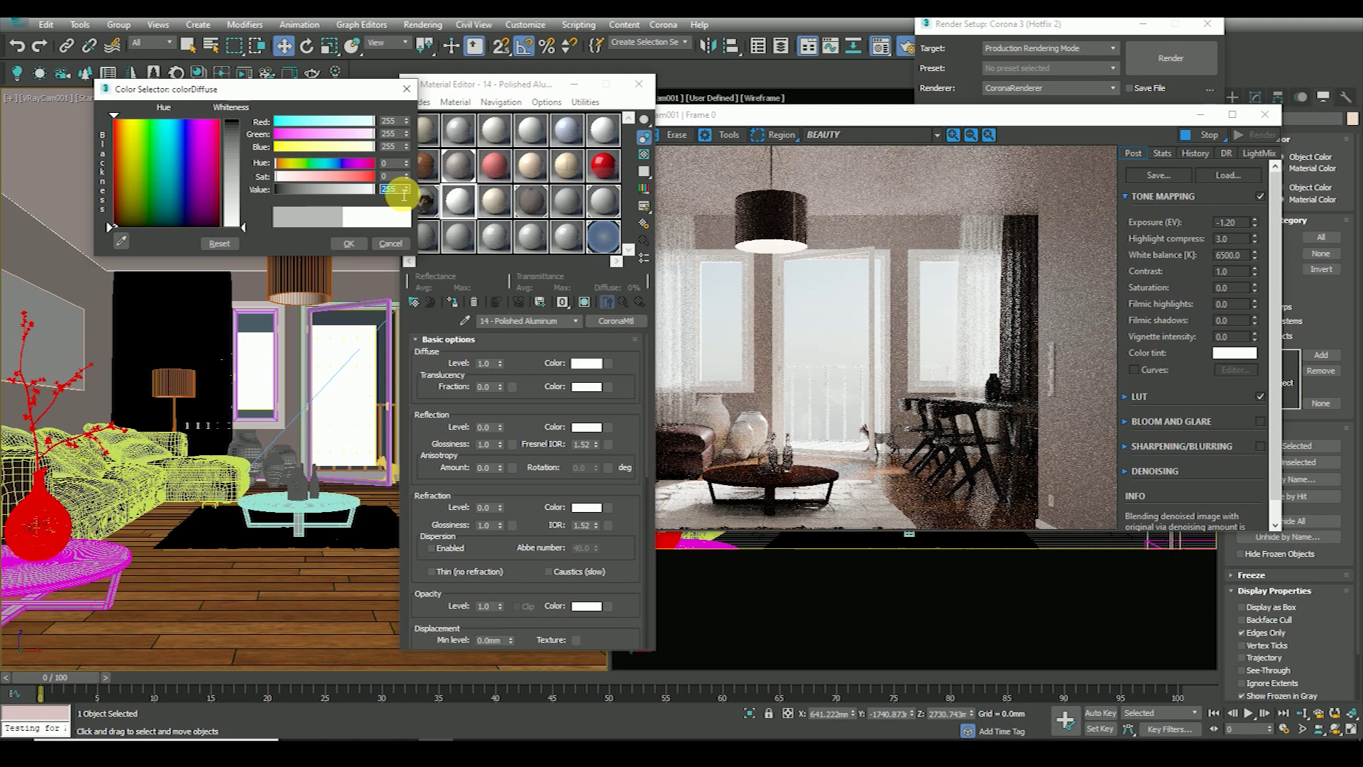
click(349, 243)
click(441, 303)
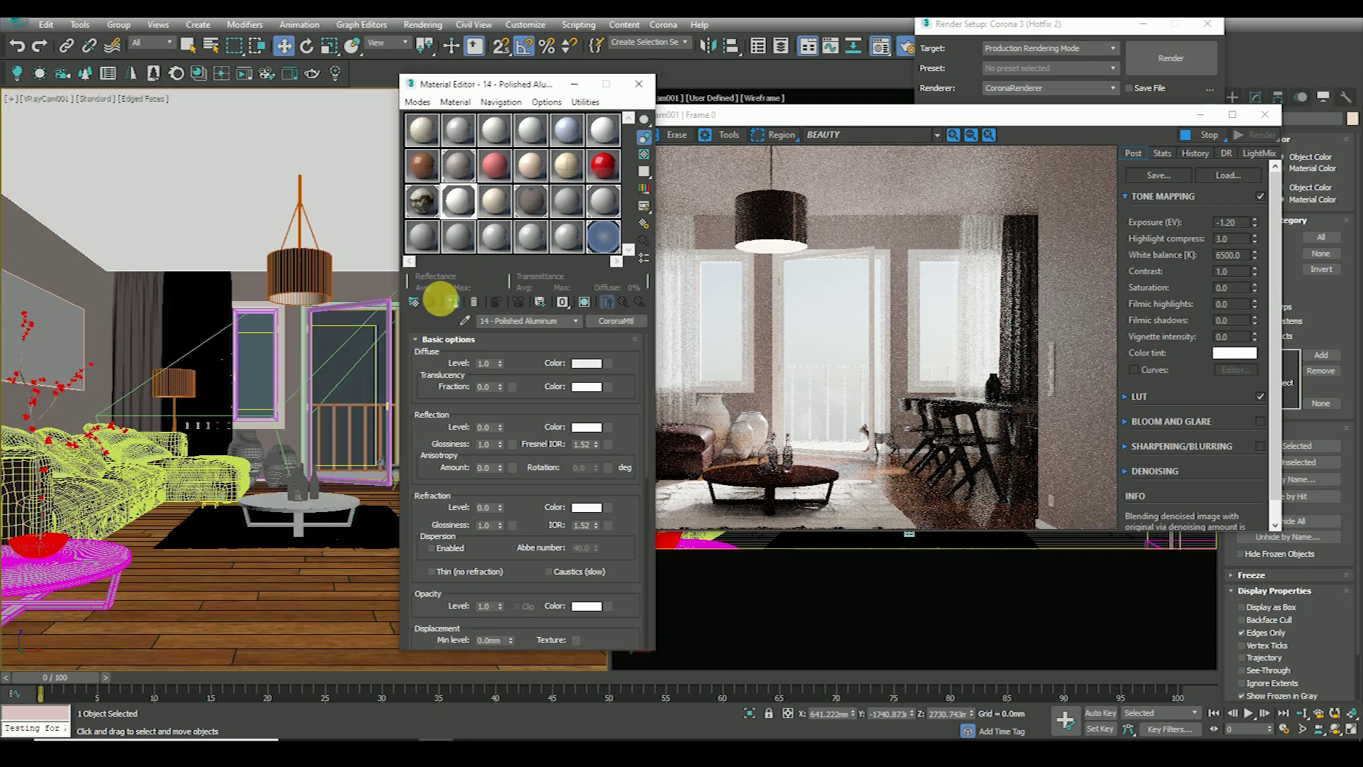
- Review the refreshed Corona render, then restore the material editor at the left edge
key(m)
scroll(639, 298, up, 1)
scroll(661, 281, down, 1)
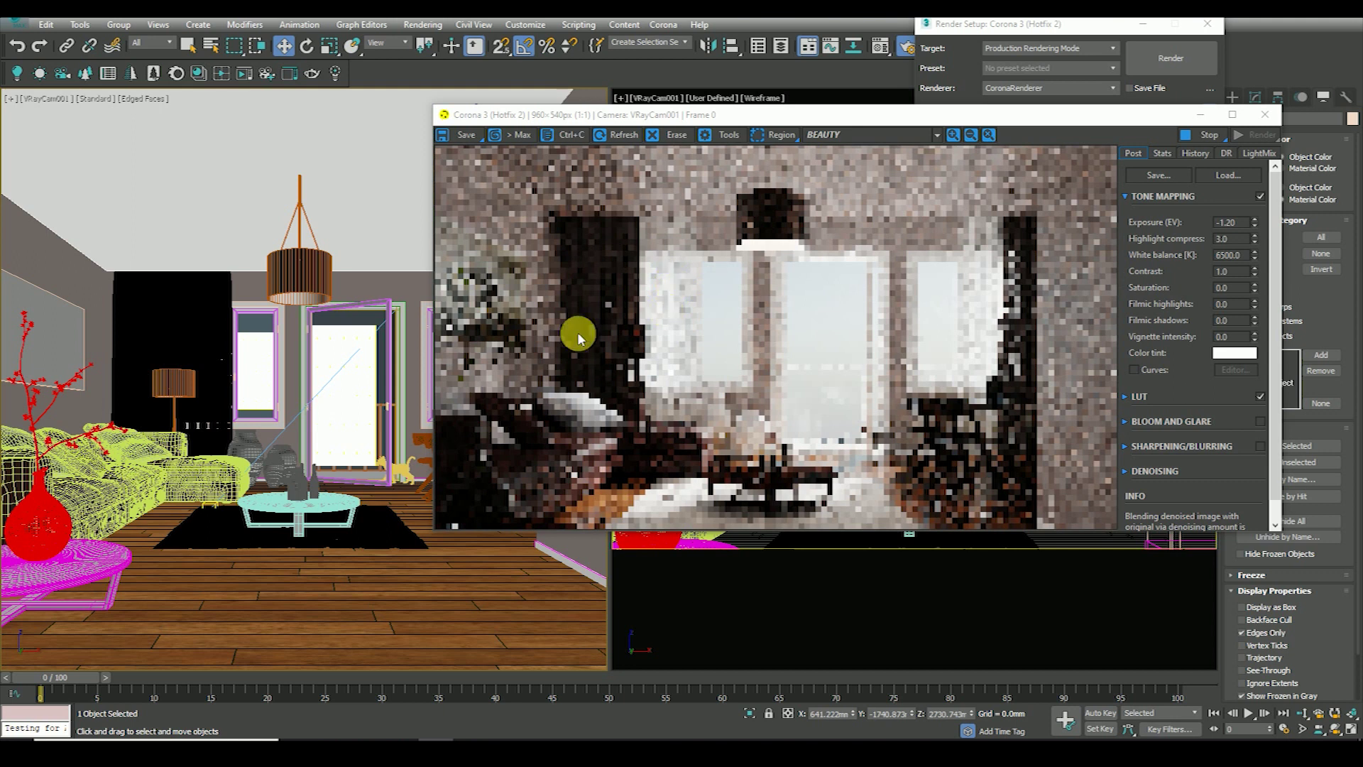
scroll(724, 212, up, 1)
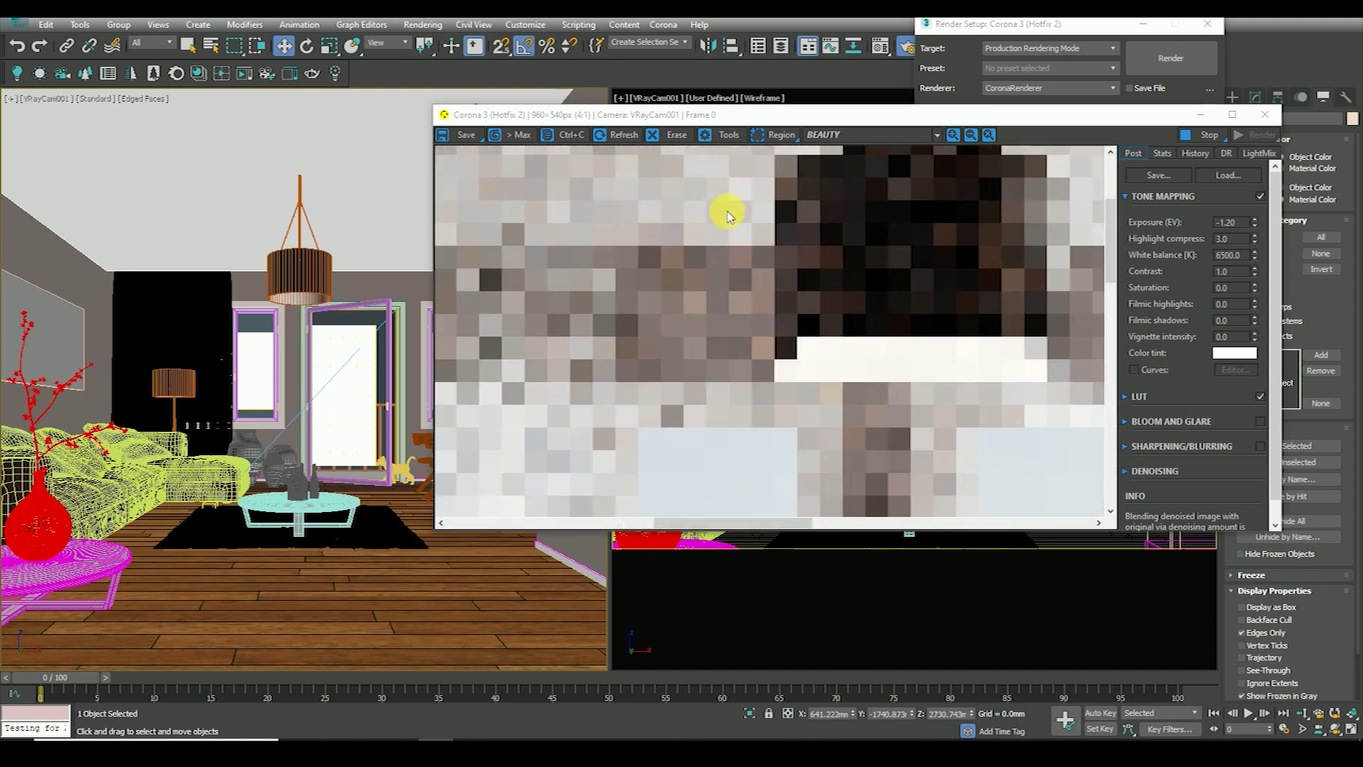
scroll(708, 257, down, 1)
scroll(529, 259, up, 1)
scroll(539, 269, down, 1)
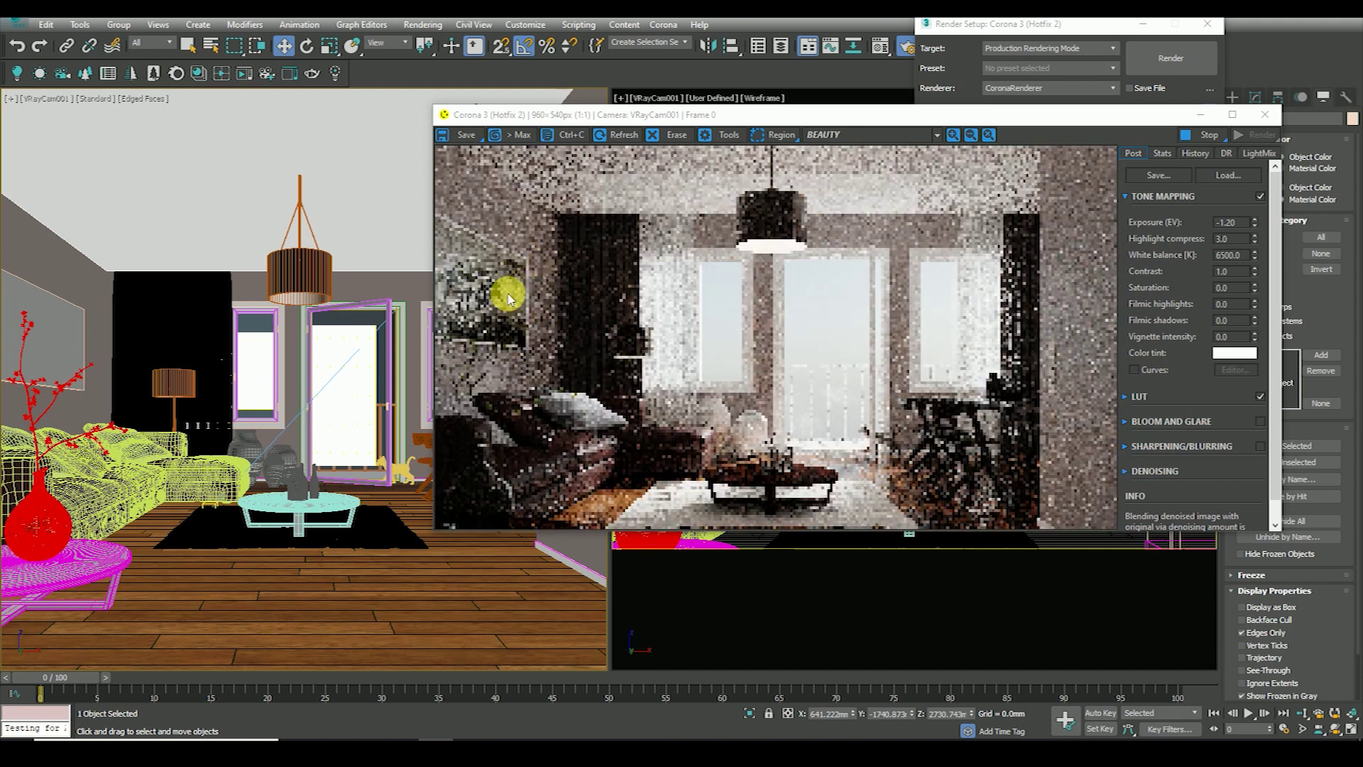
drag(838, 114, 781, 128)
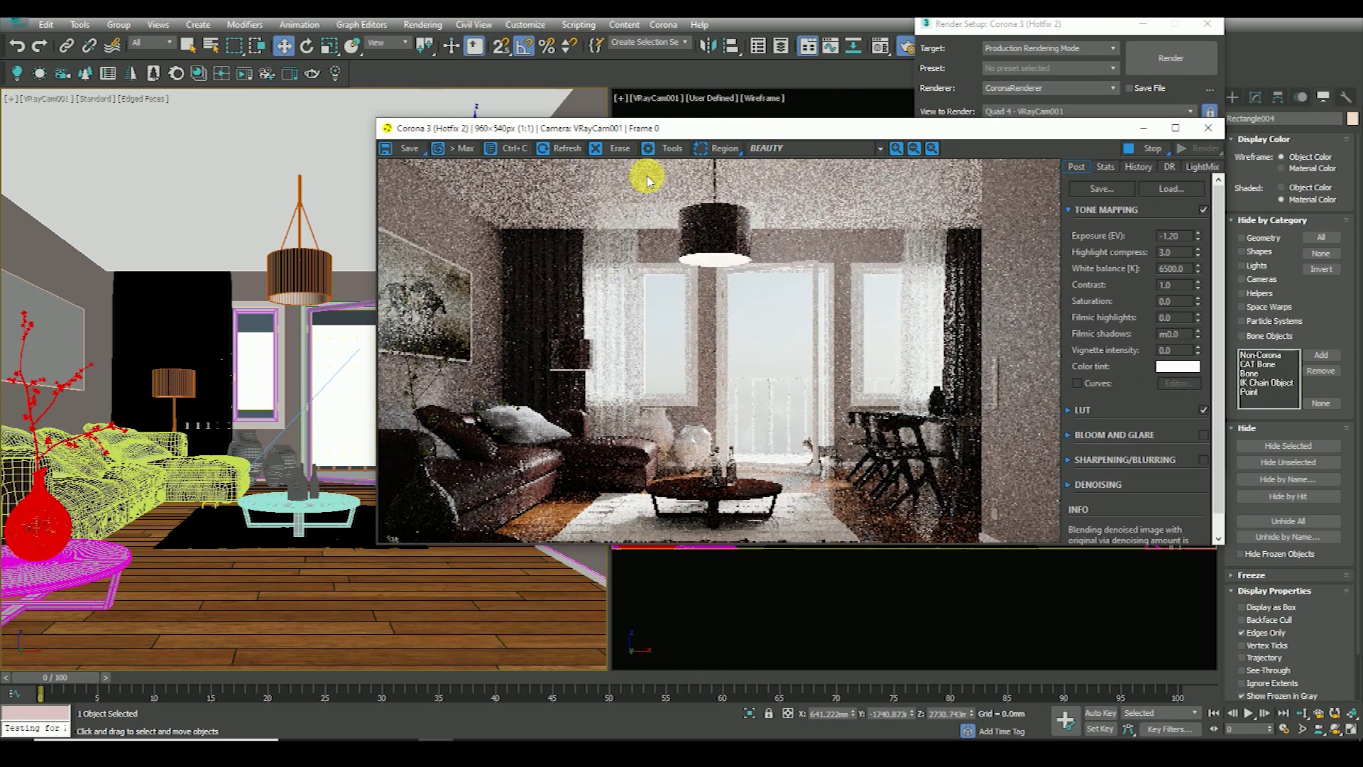
drag(645, 132, 618, 141)
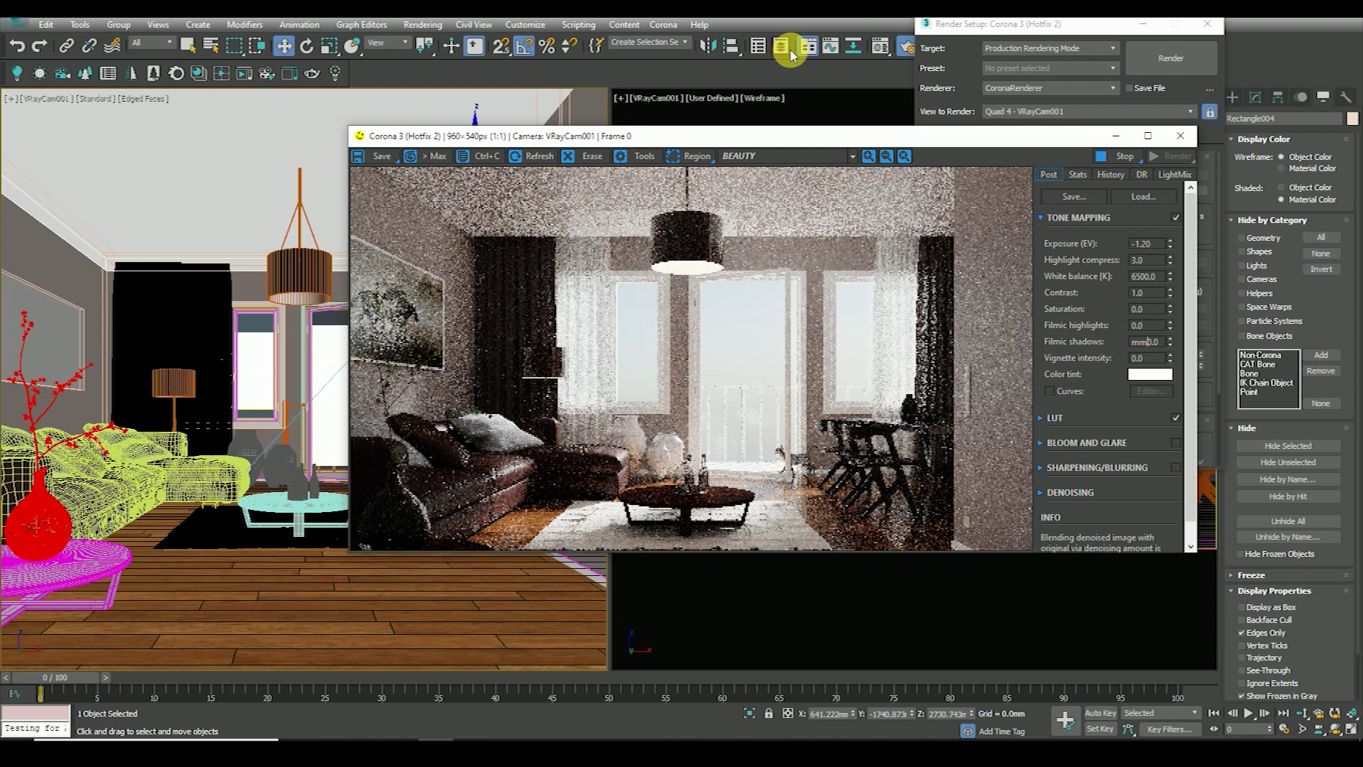
click(879, 48)
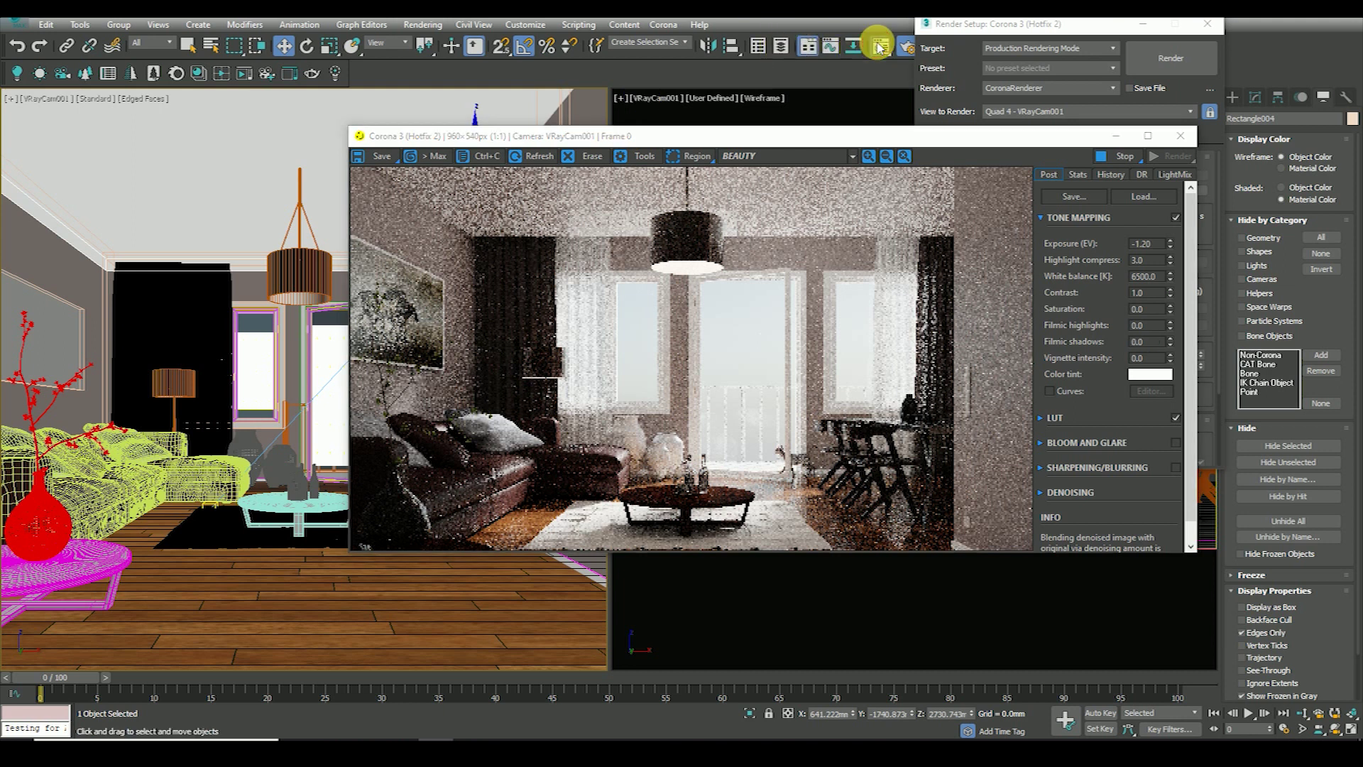
mouse_move(511, 74)
mouse_down()
mouse_move(256, 96)
mouse_move(156, 64)
mouse_up()
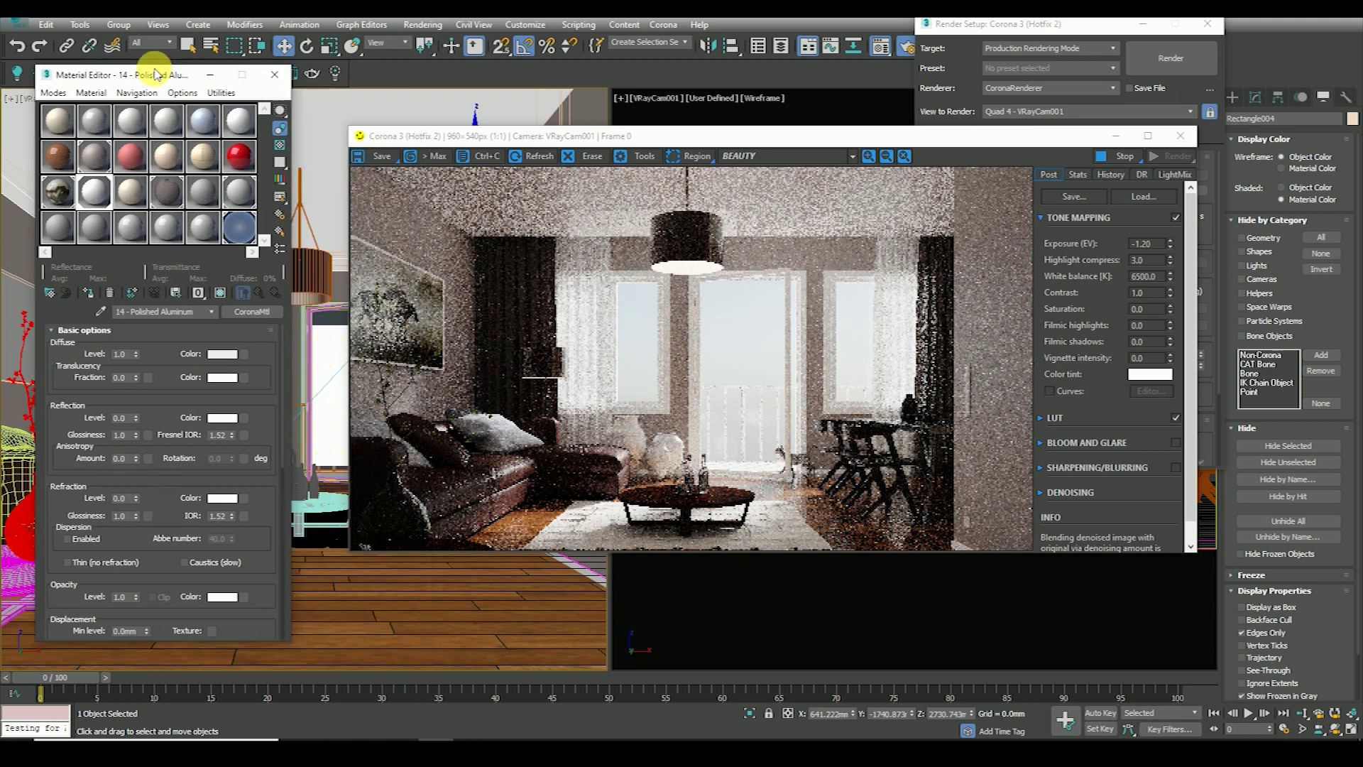
- Move the material editor to the middle and inspect an enlarged Wall material preview
click(99, 187)
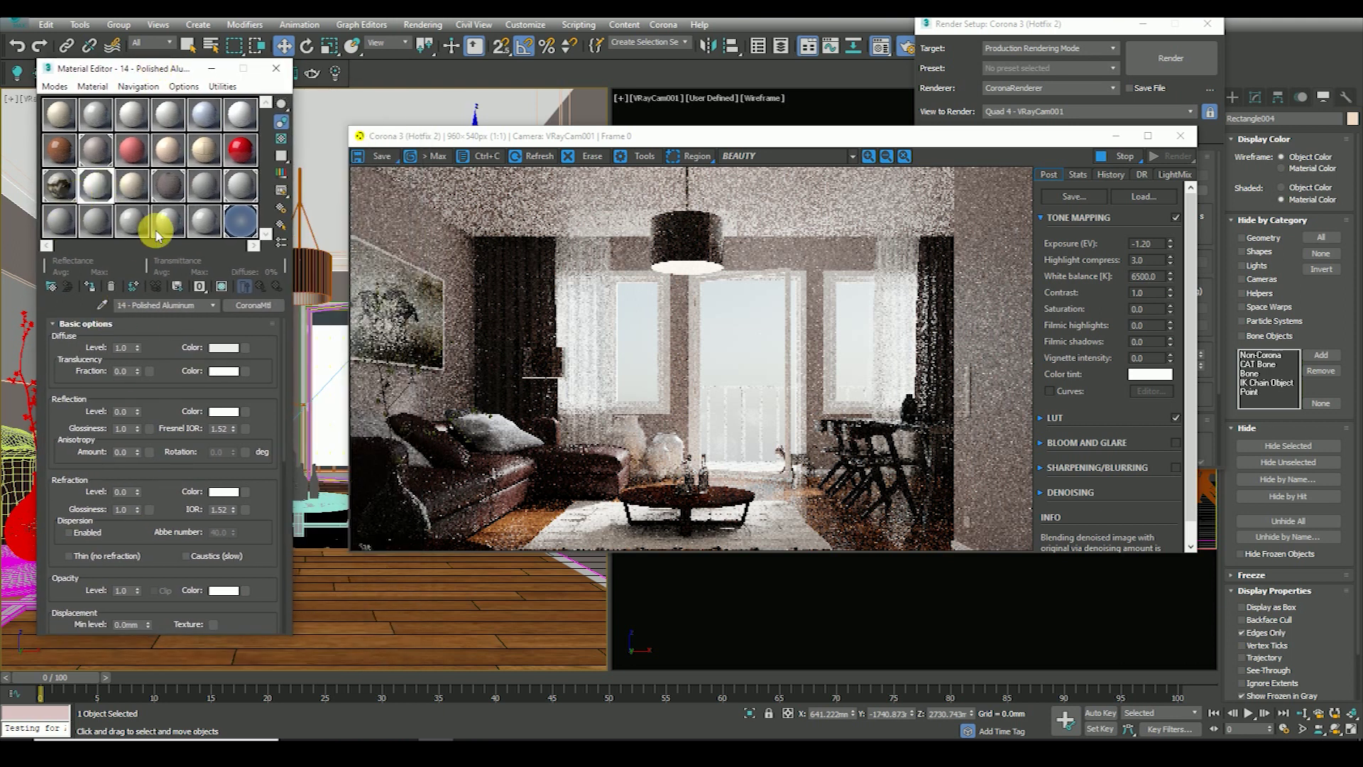
drag(189, 68, 438, 75)
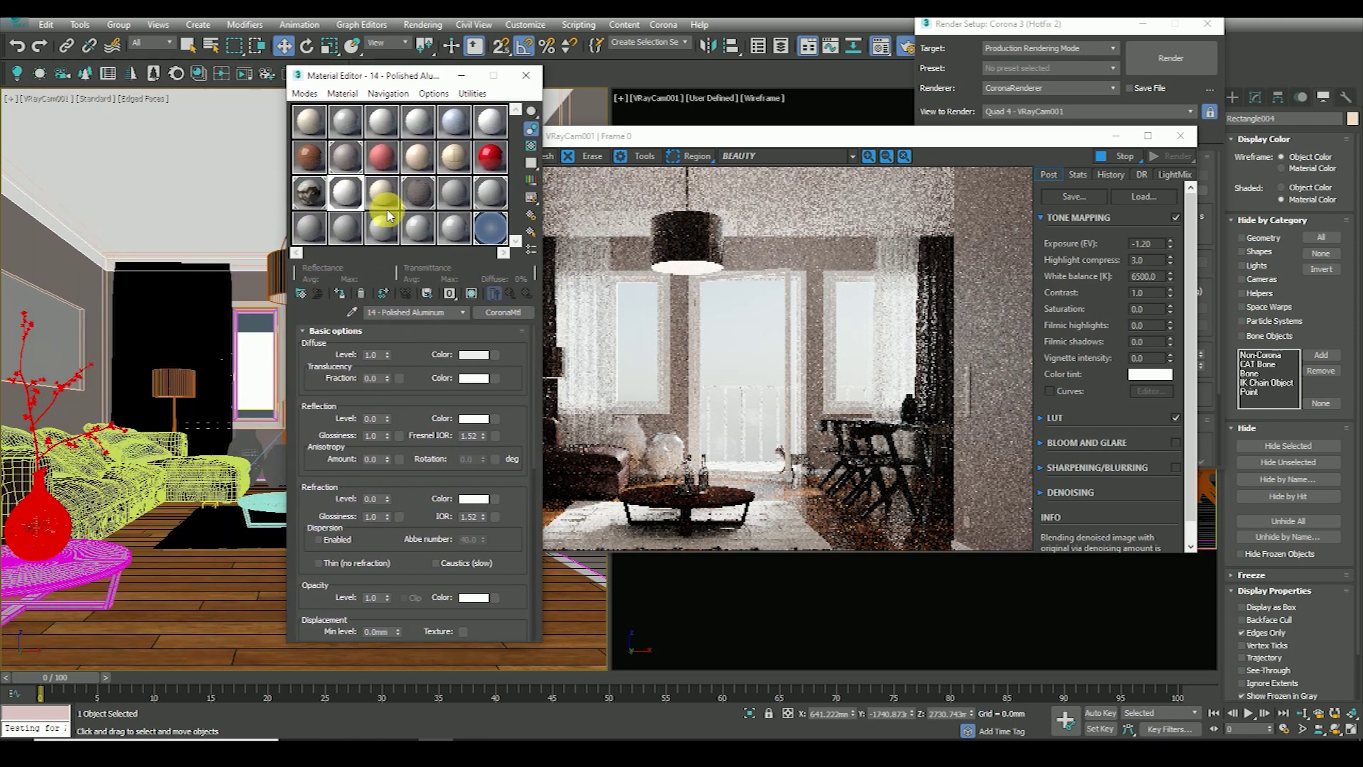
click(309, 227)
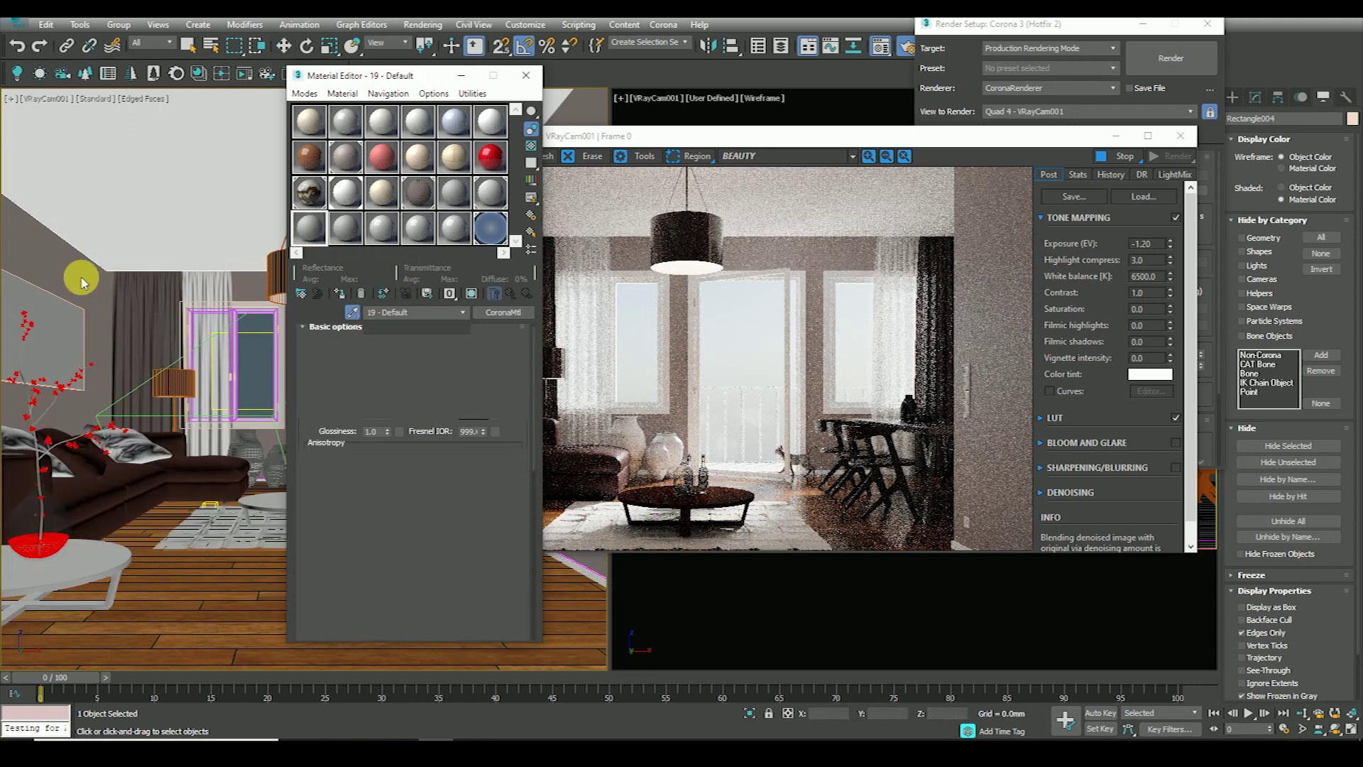
double_click(314, 225)
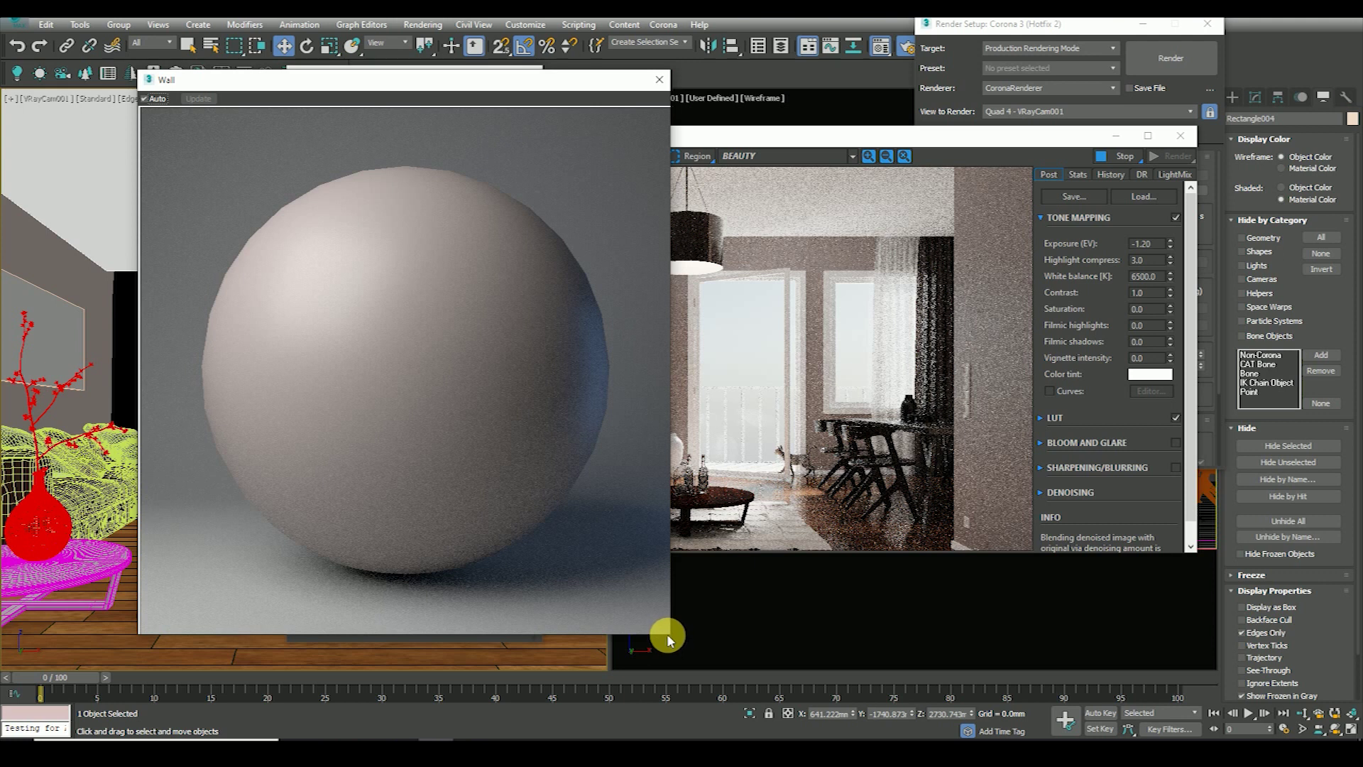
drag(584, 80, 1111, 32)
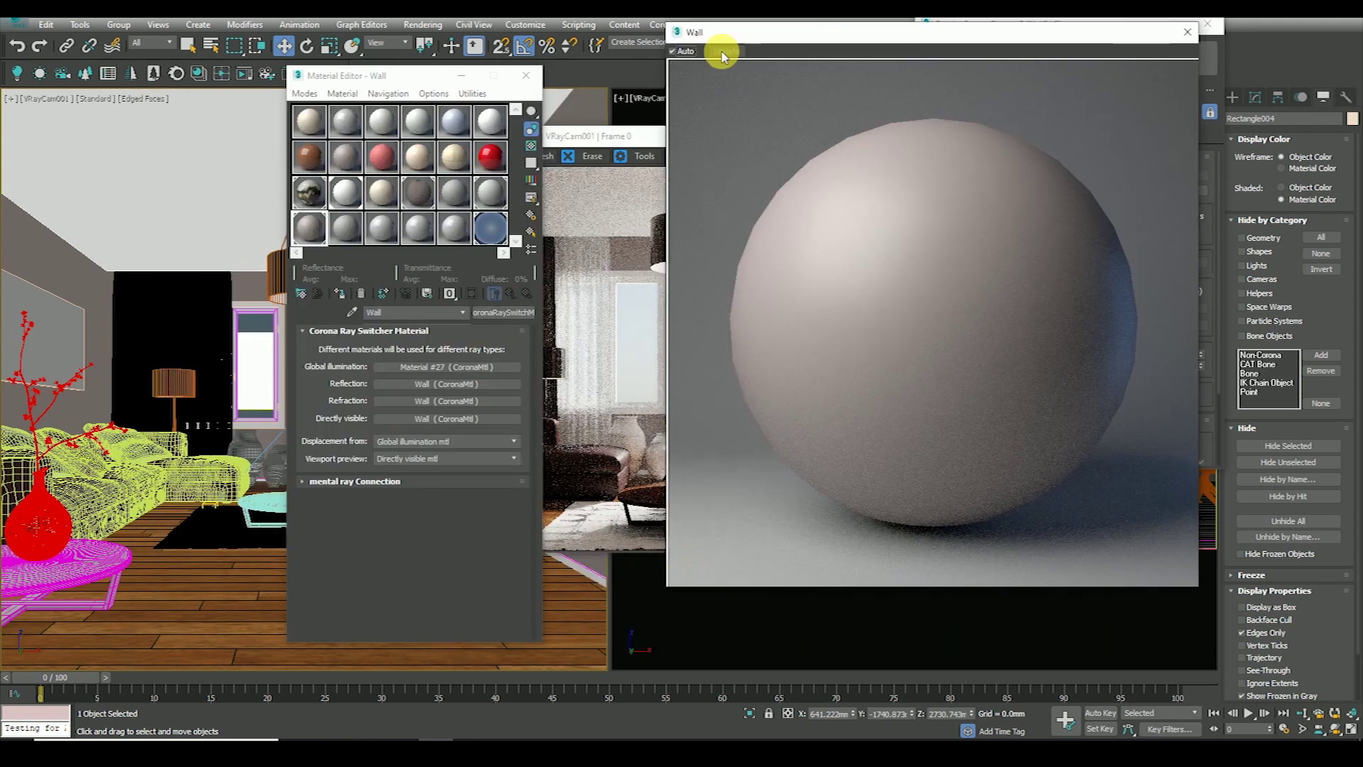
drag(700, 42, 666, 86)
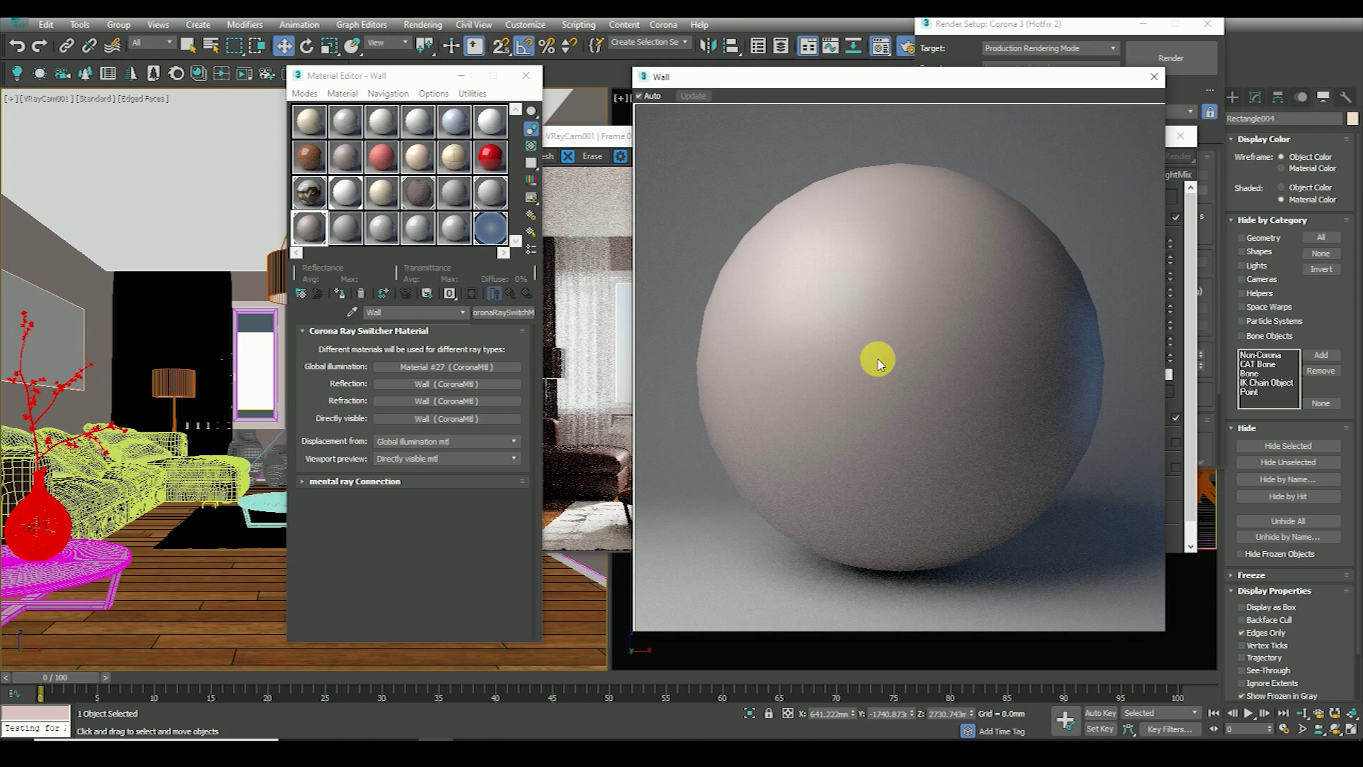
click(1153, 76)
- Preview the Metal material and zoom the Corona render to inspect the sofa
click(413, 157)
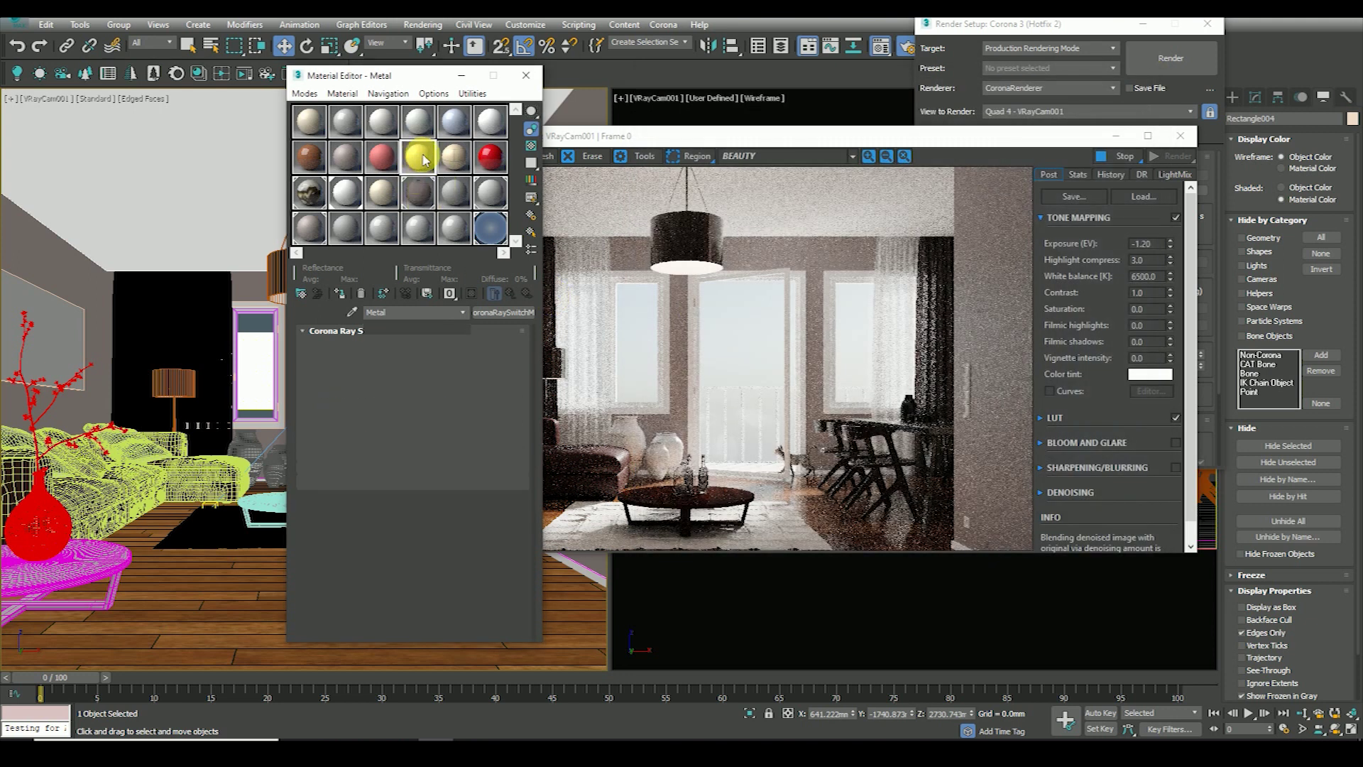
double_click(424, 159)
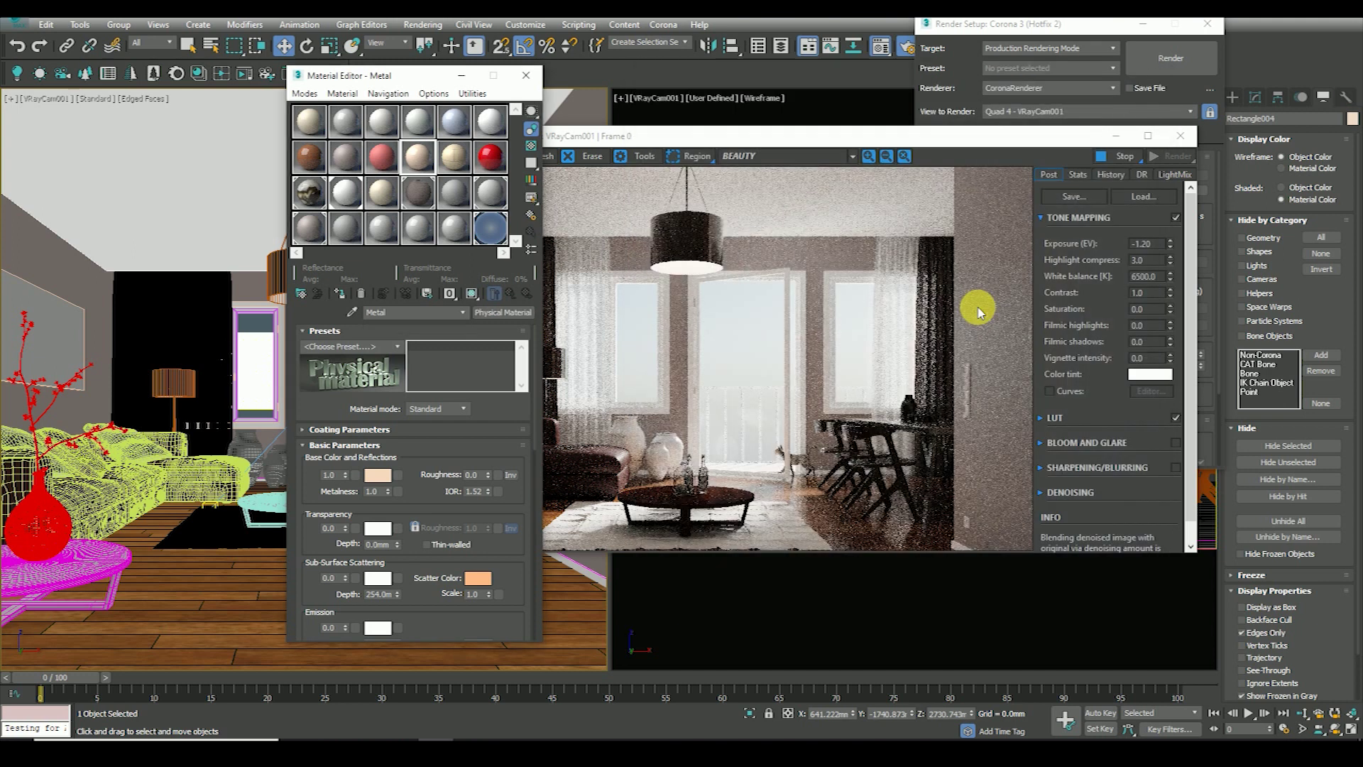
drag(961, 143, 1053, 117)
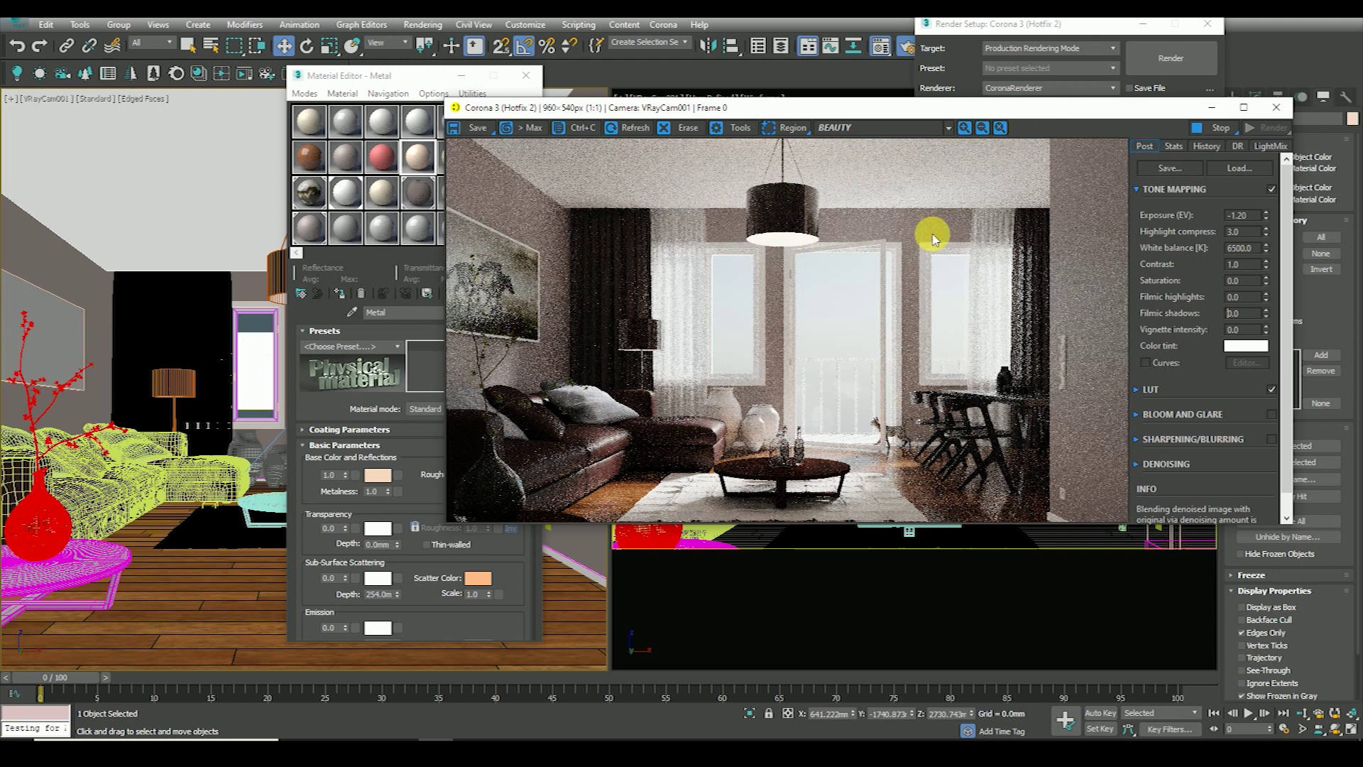
scroll(724, 301, up, 2)
mouse_move(608, 357)
mouse_down()
mouse_move(705, 377)
mouse_move(820, 274)
mouse_up()
scroll(822, 274, down, 1)
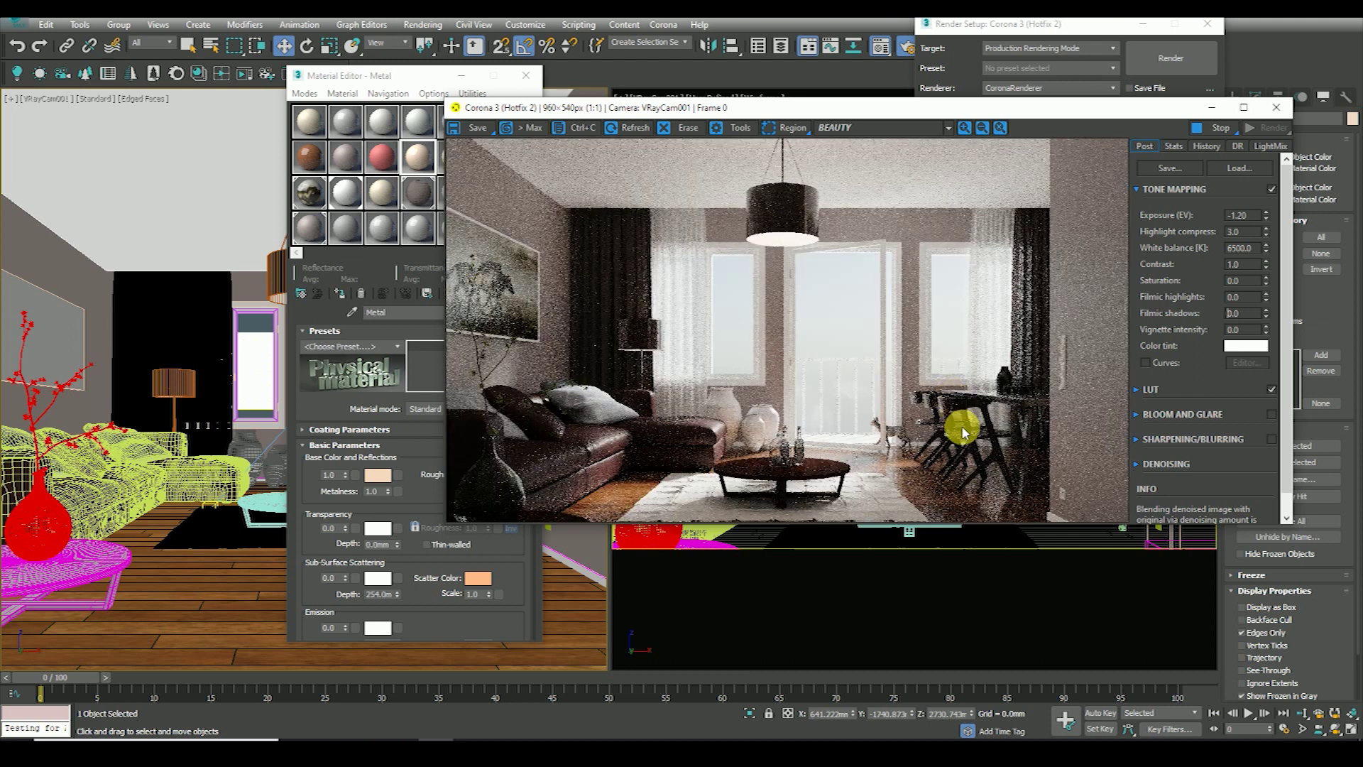
scroll(766, 304, up, 1)
scroll(778, 351, down, 1)
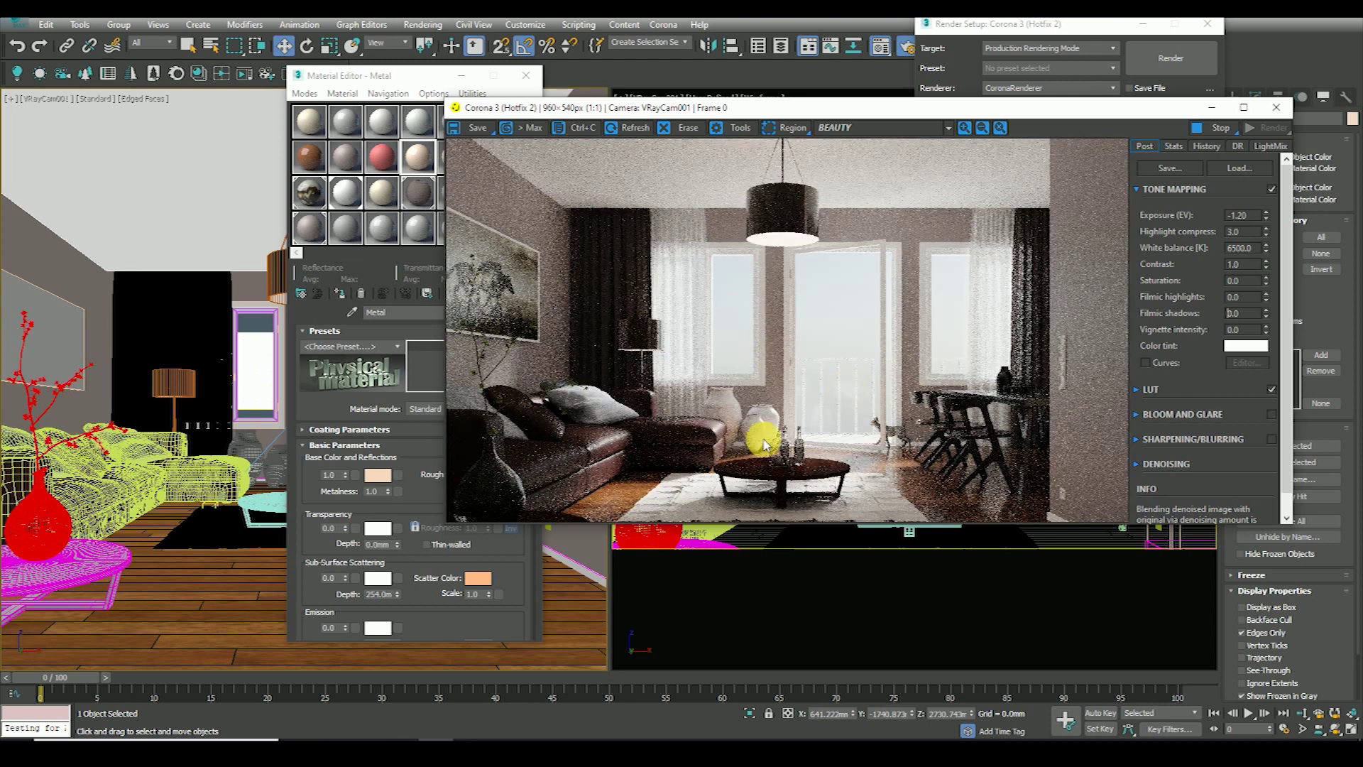
drag(501, 117, 668, 114)
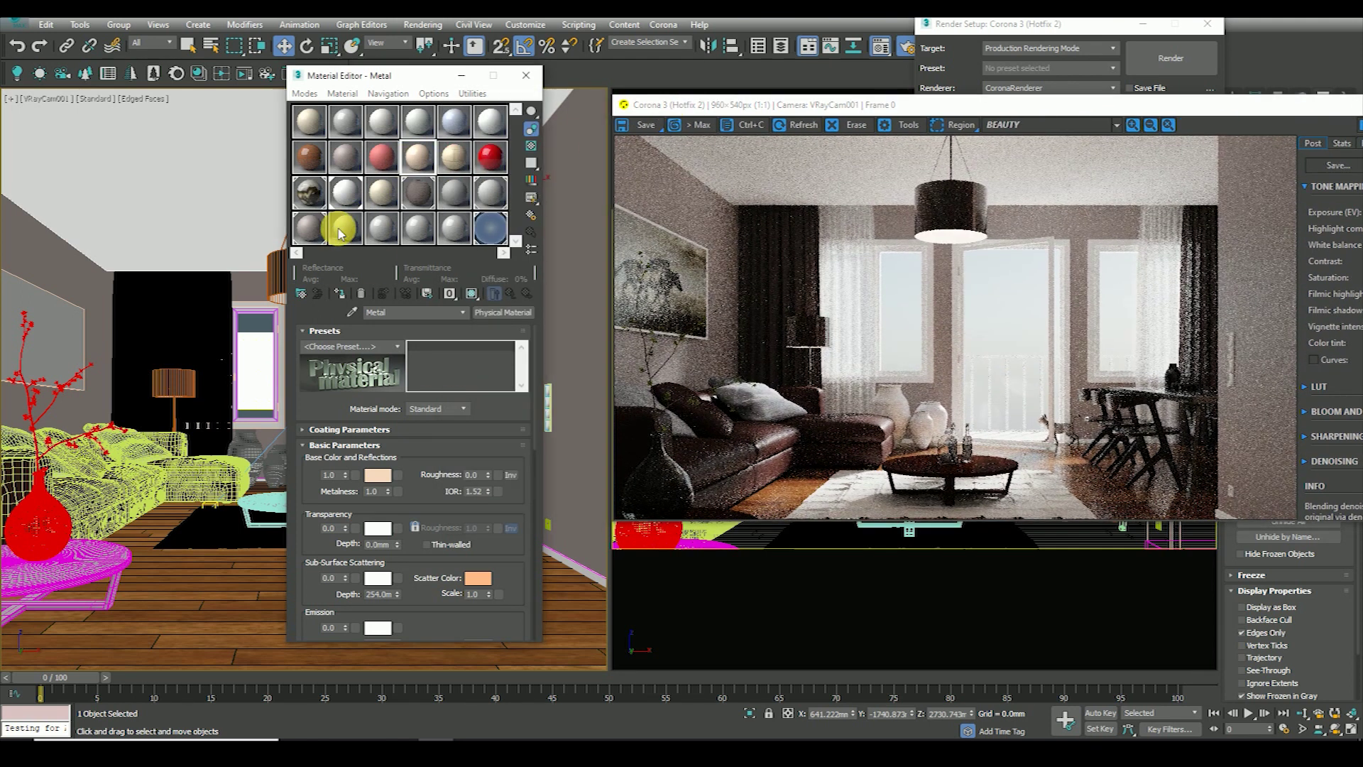
- Preview and select the spare slot holding the 20 - Default Physical Material
double_click(345, 227)
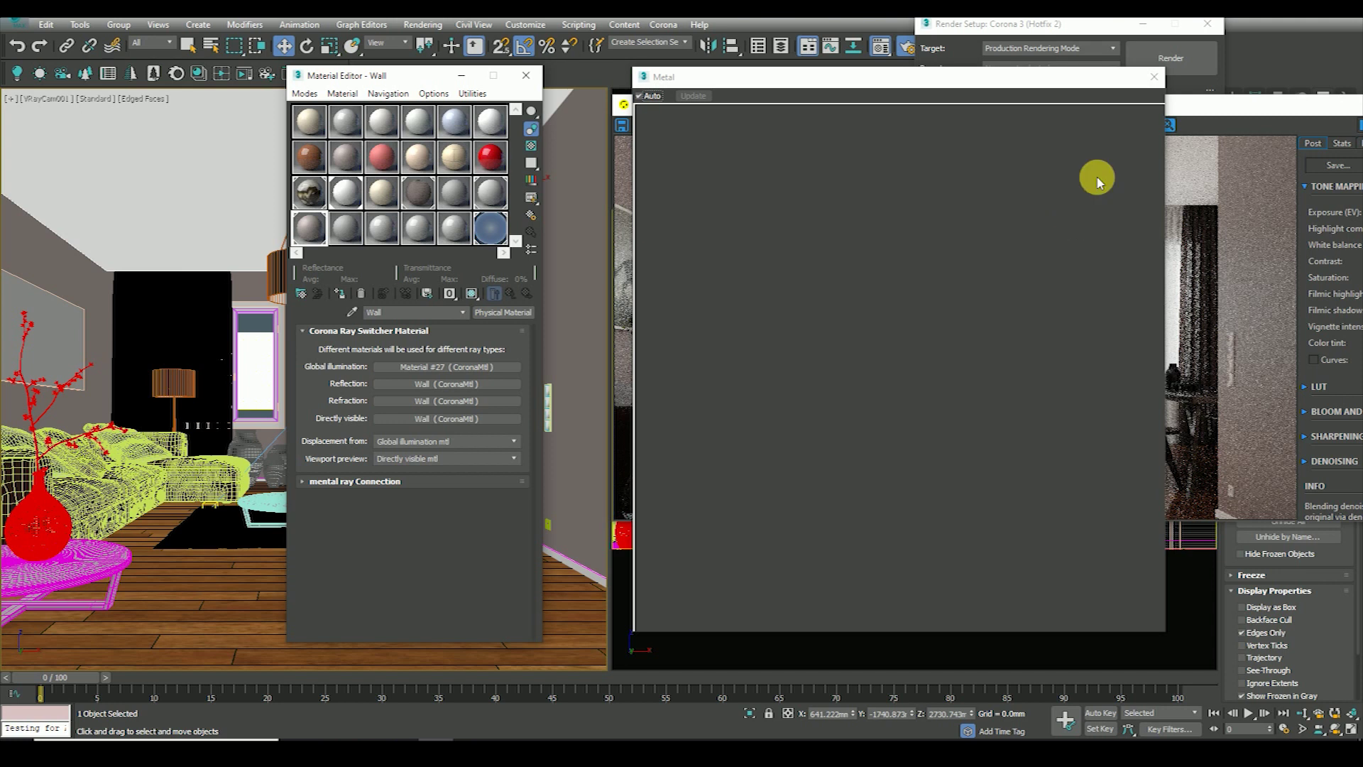
click(1152, 78)
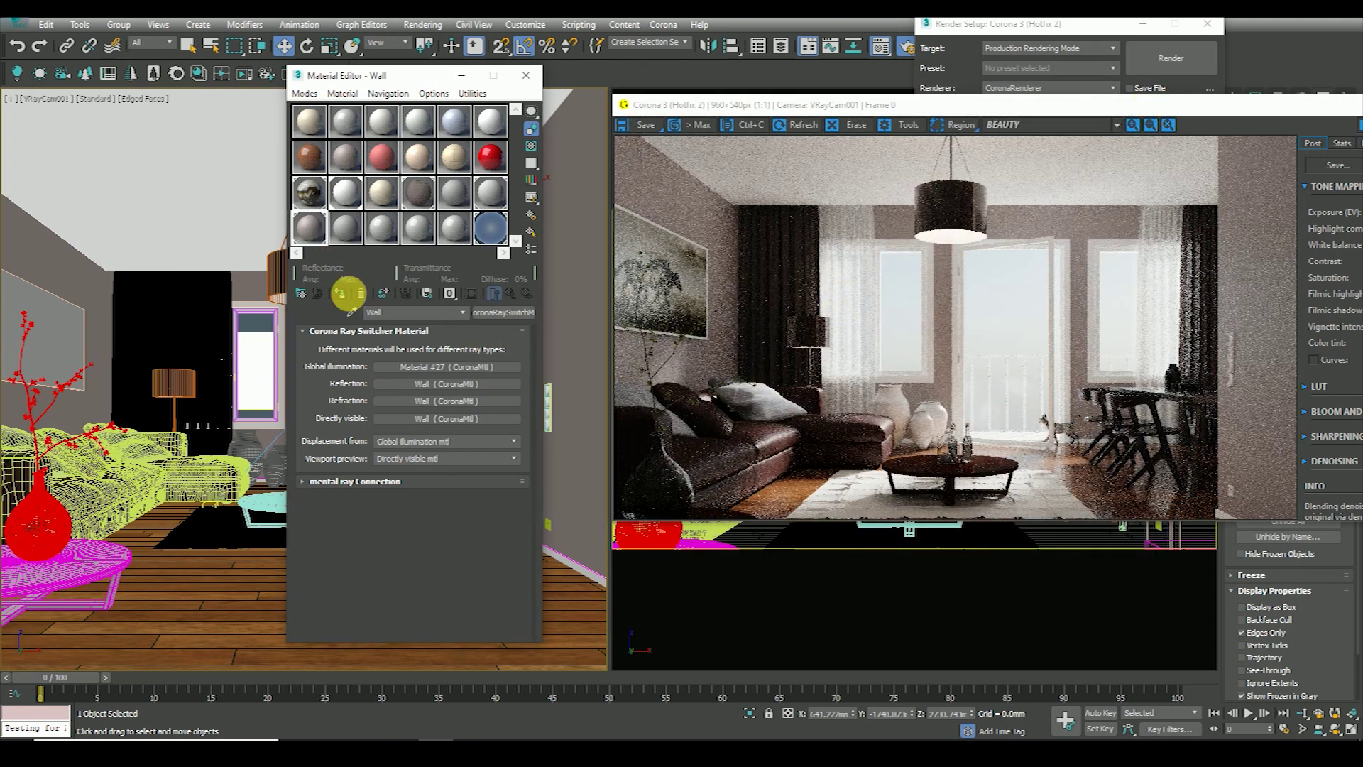
click(345, 228)
click(351, 312)
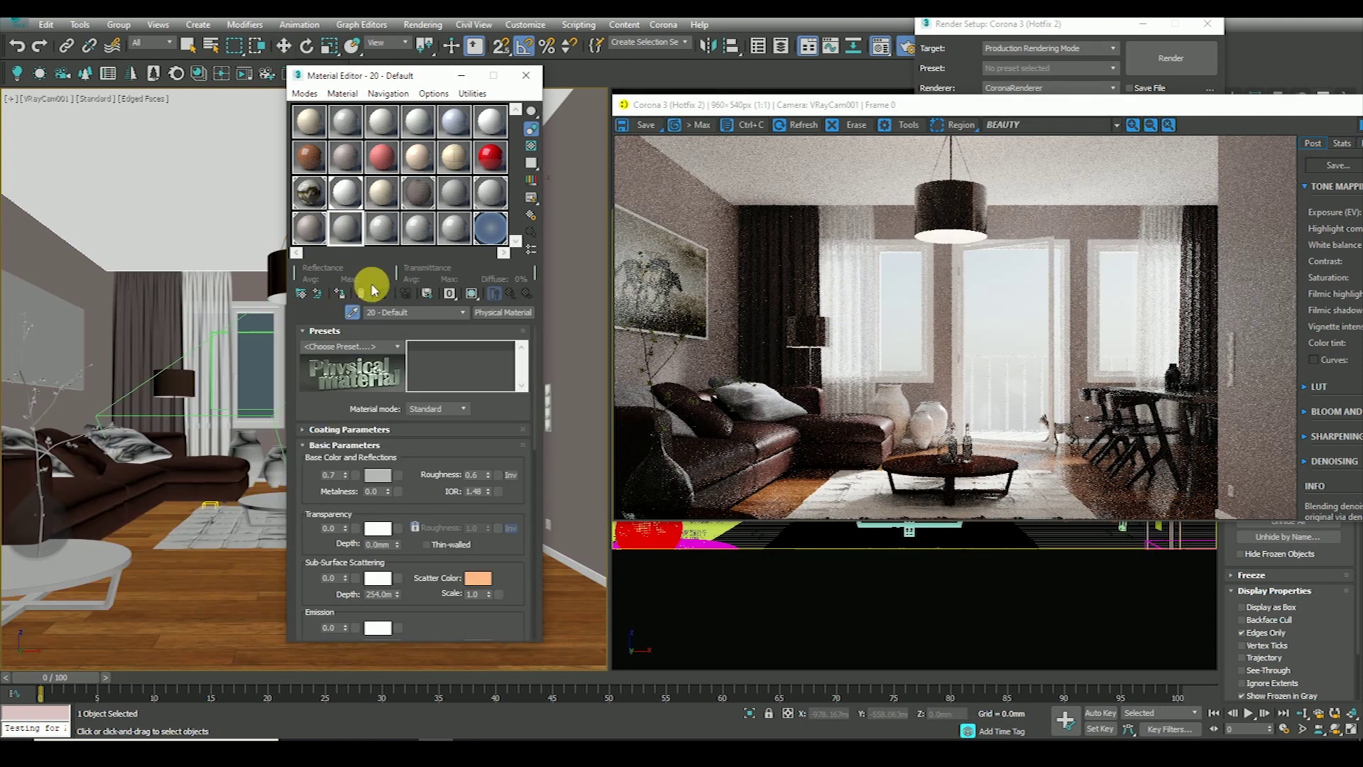
- Sample the wood material from the scene and browse material types without changing it
click(204, 600)
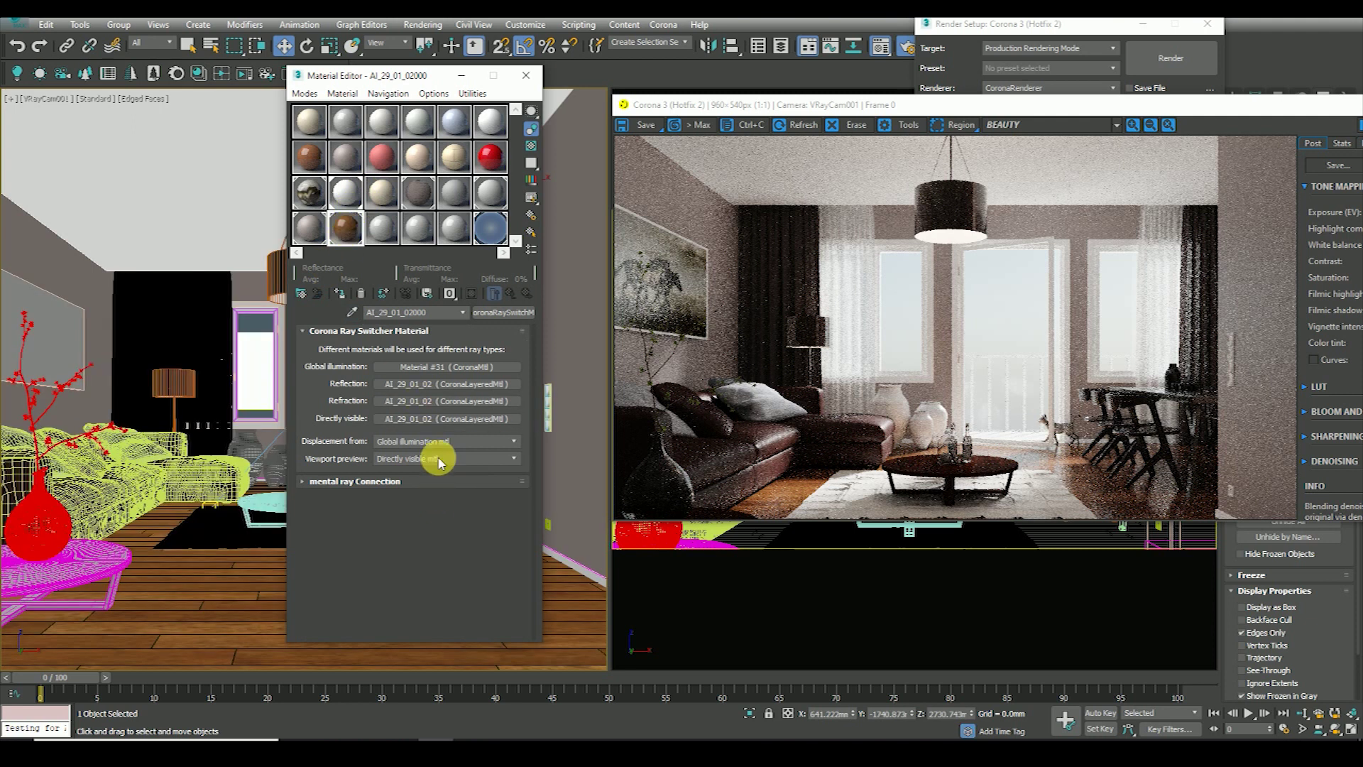
click(497, 311)
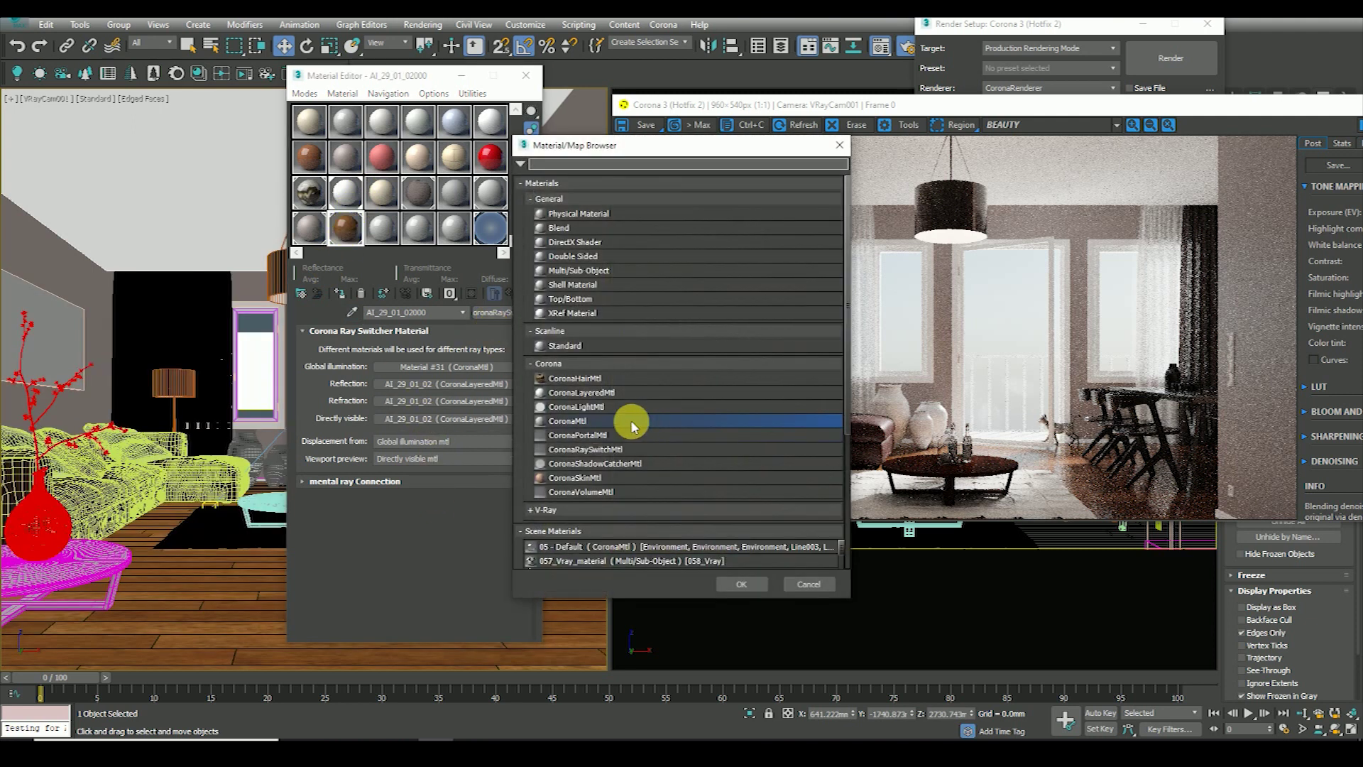
click(574, 365)
click(550, 199)
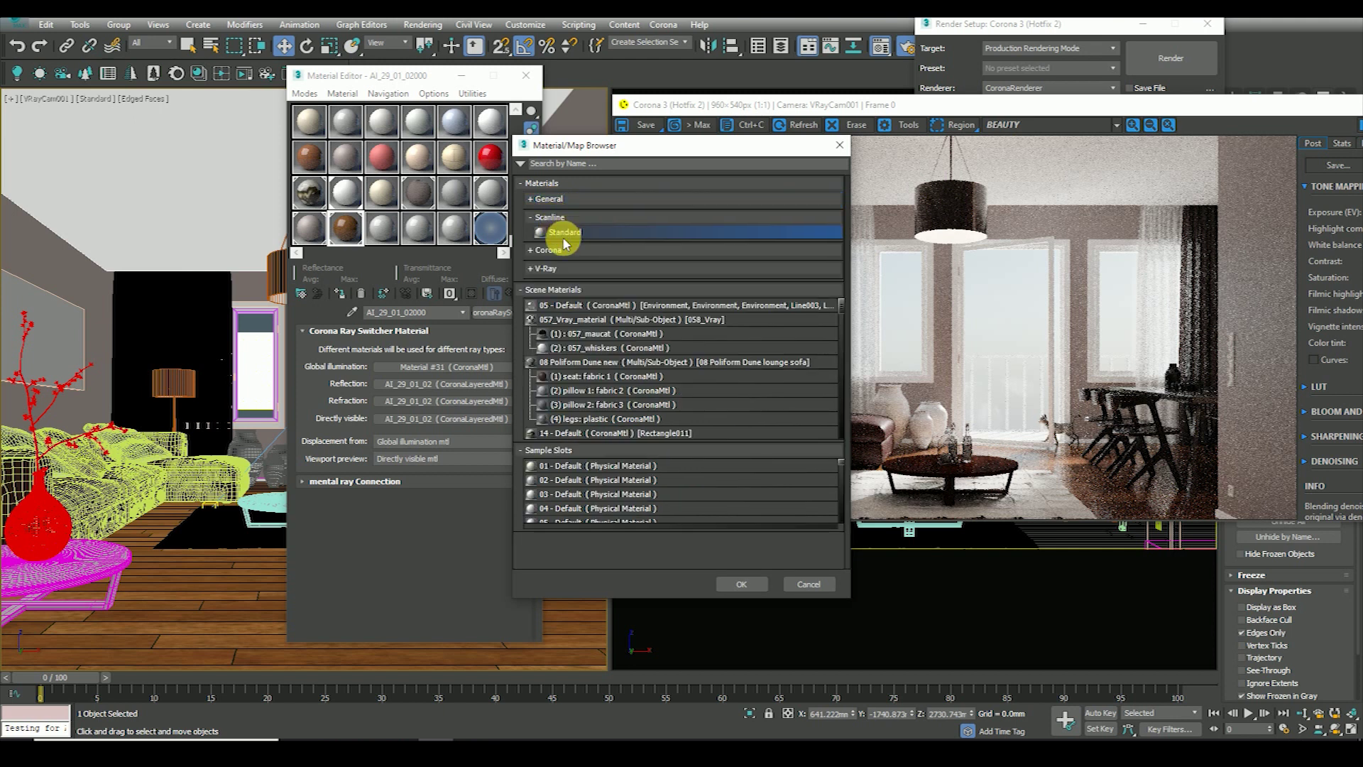
click(554, 252)
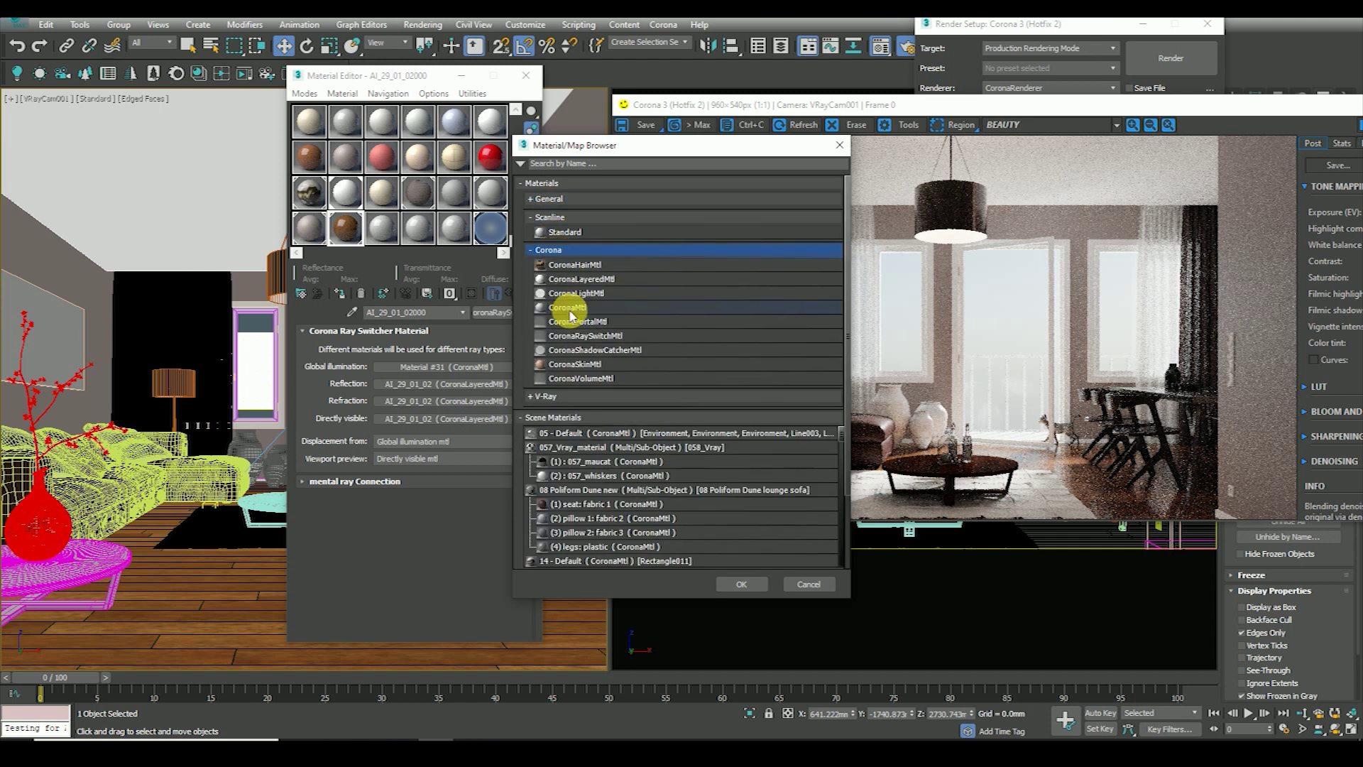
click(839, 144)
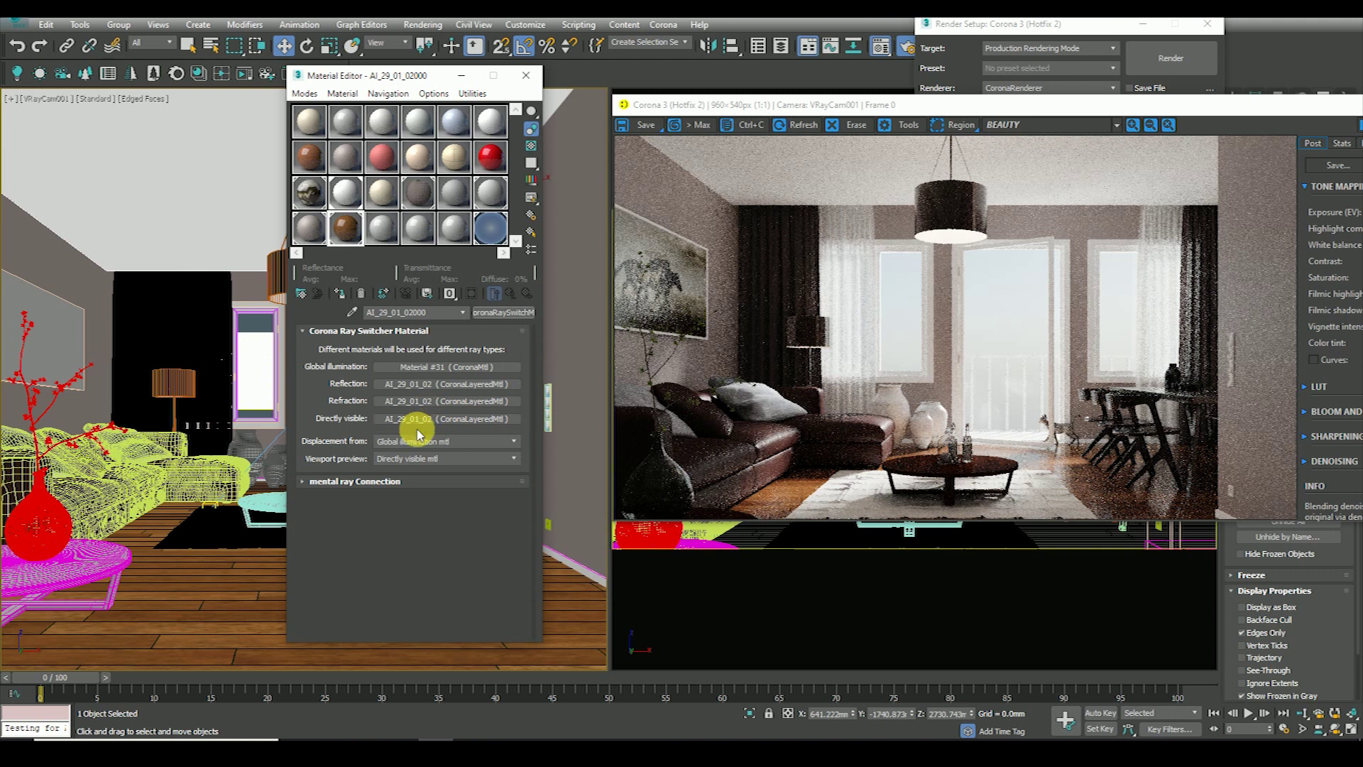
- Navigate from the AI_29_01_02 layered material to its base material's diffuse wood bitmap
click(419, 420)
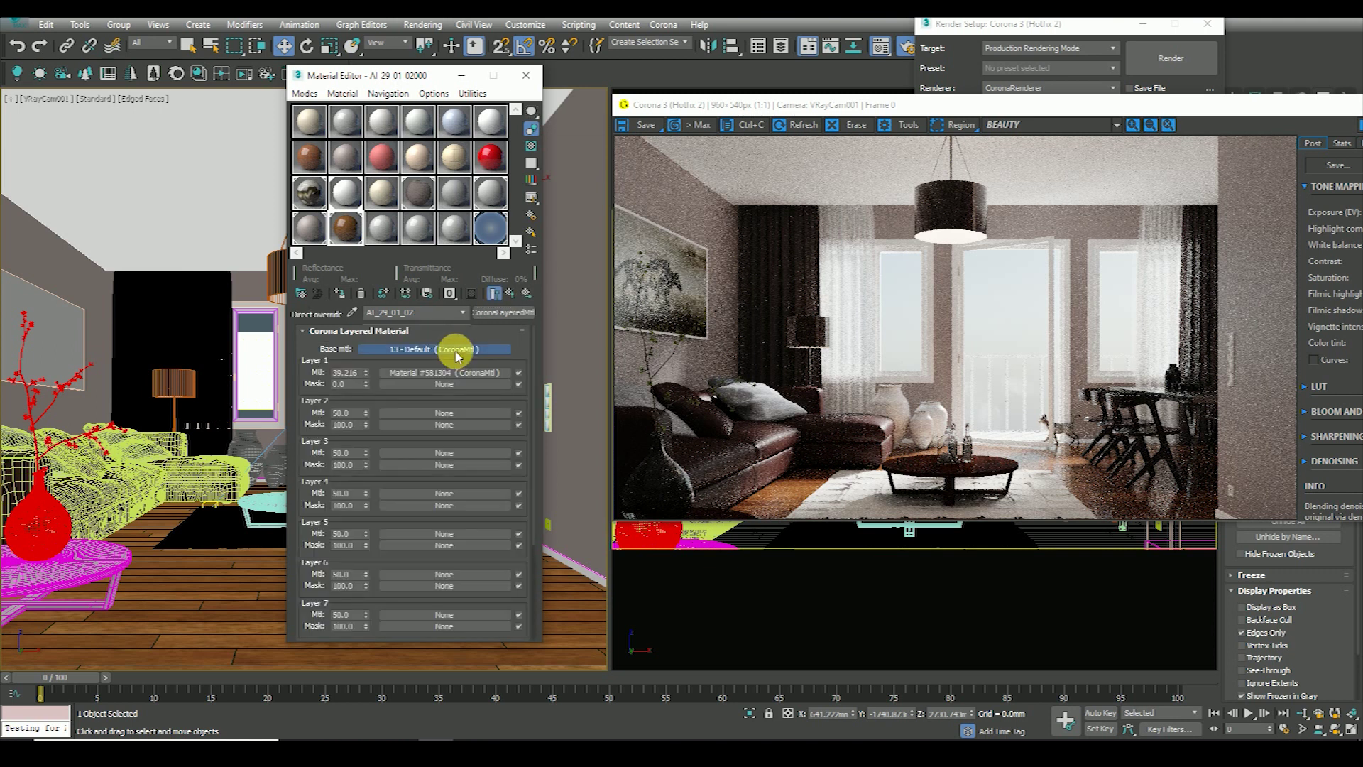
click(457, 350)
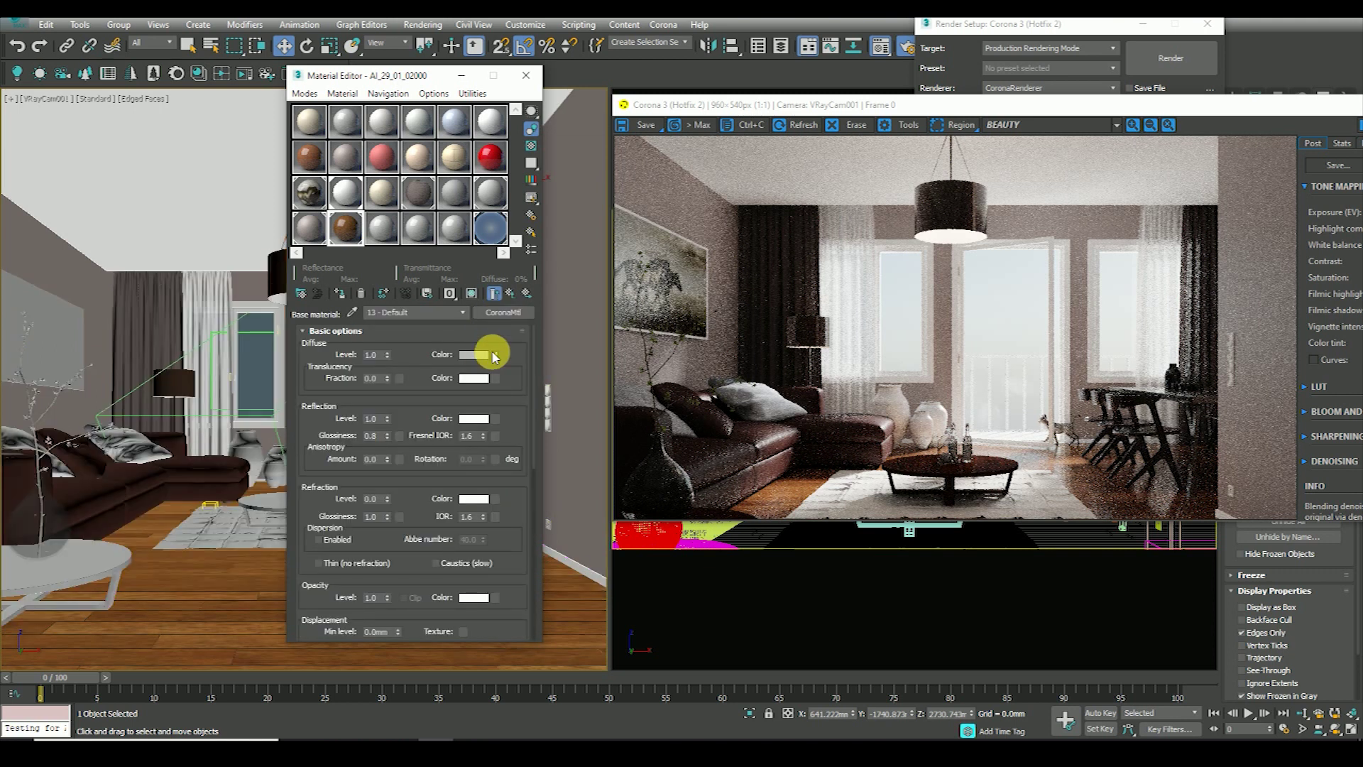
click(492, 355)
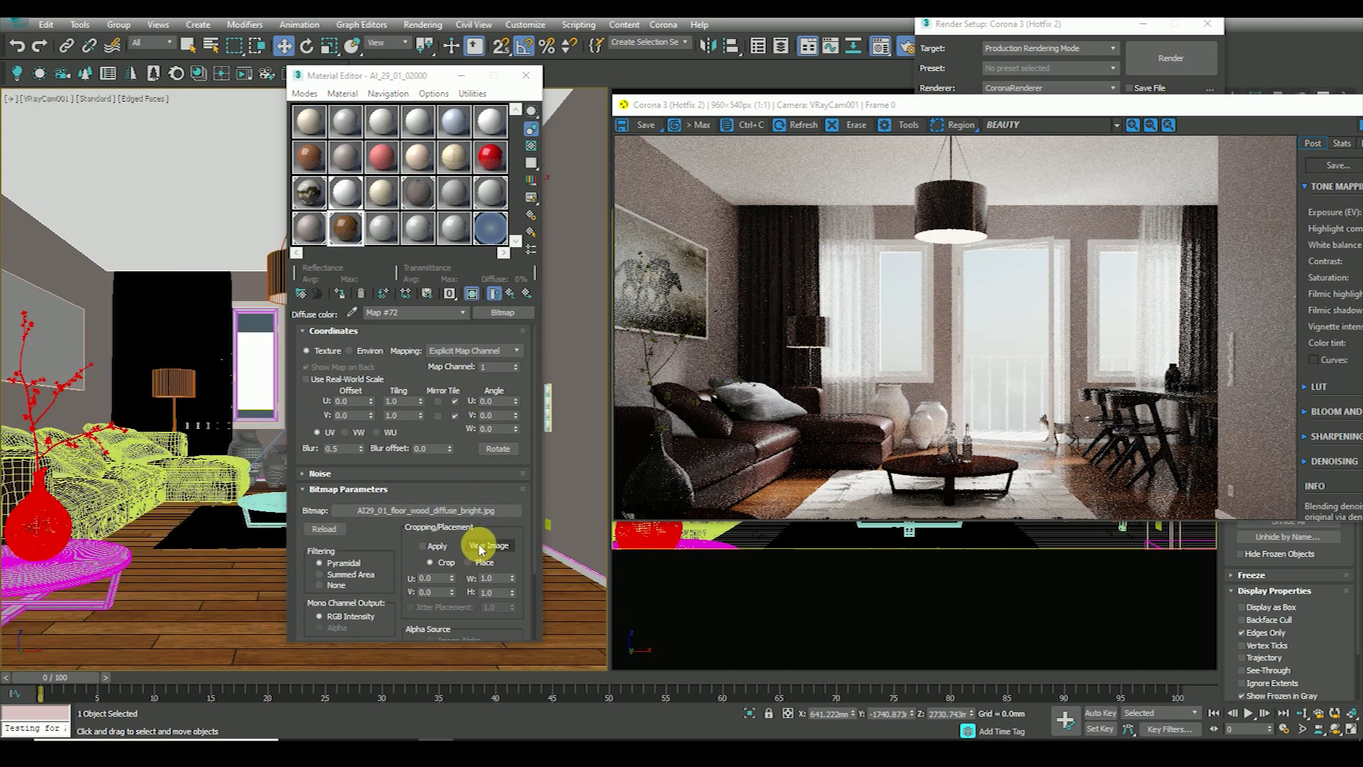
click(488, 545)
click(566, 124)
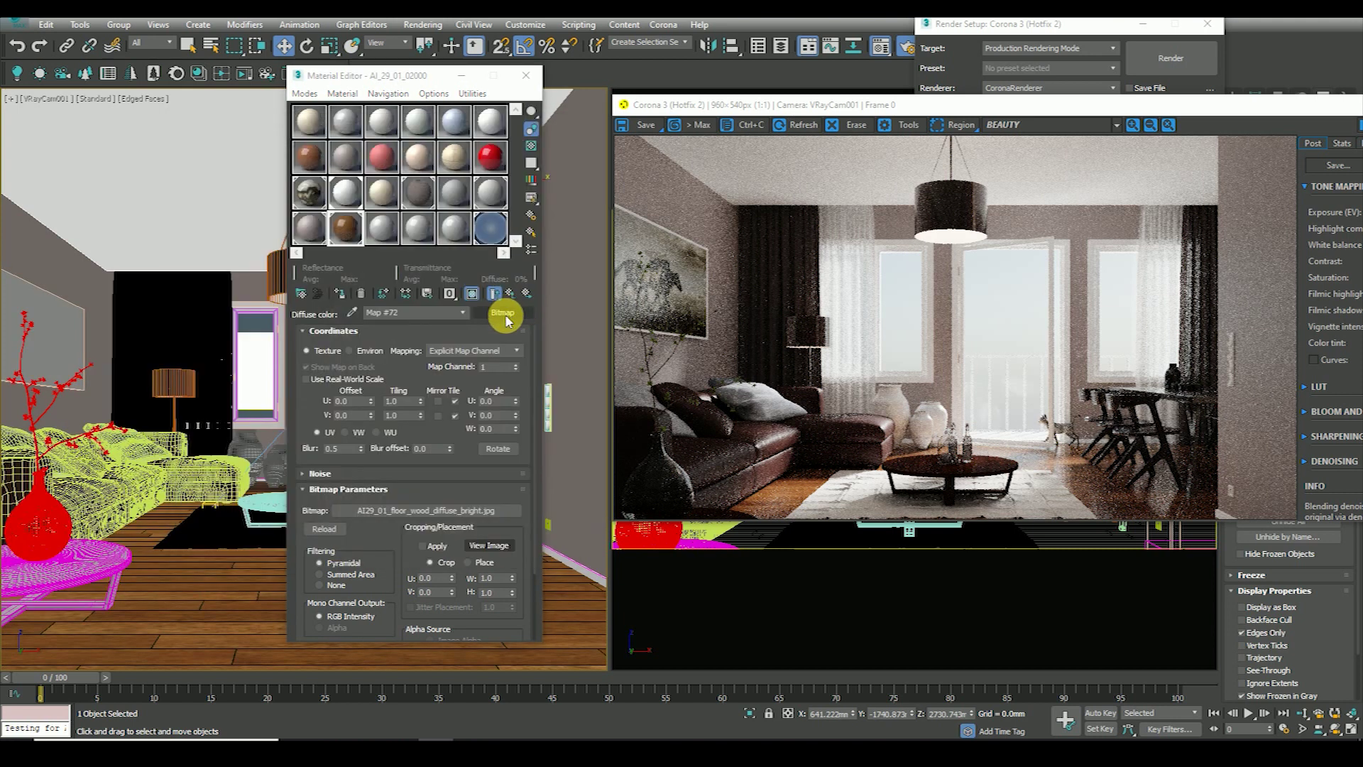
- Wrap the wood bitmap in a Color Correction map with saturation -38.87
click(505, 315)
double_click(588, 275)
click(398, 396)
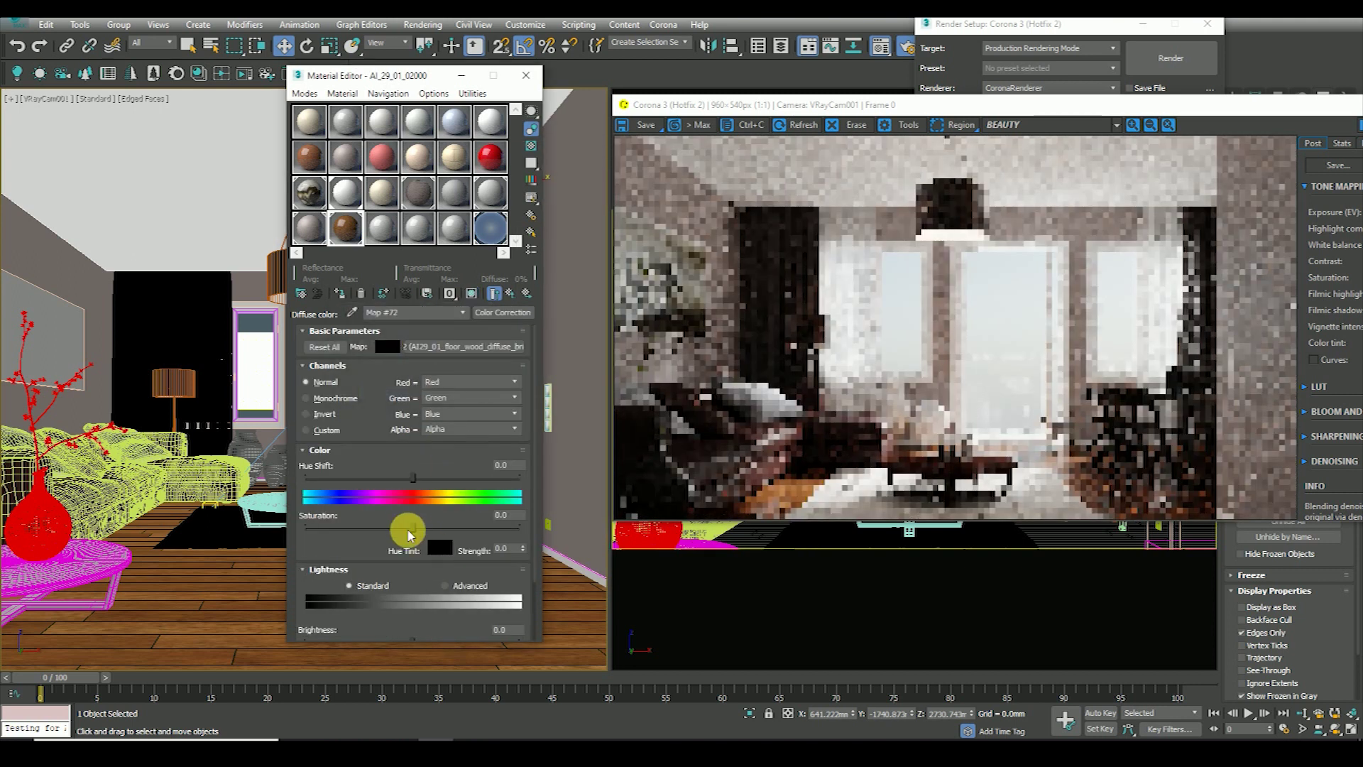
drag(413, 528, 387, 531)
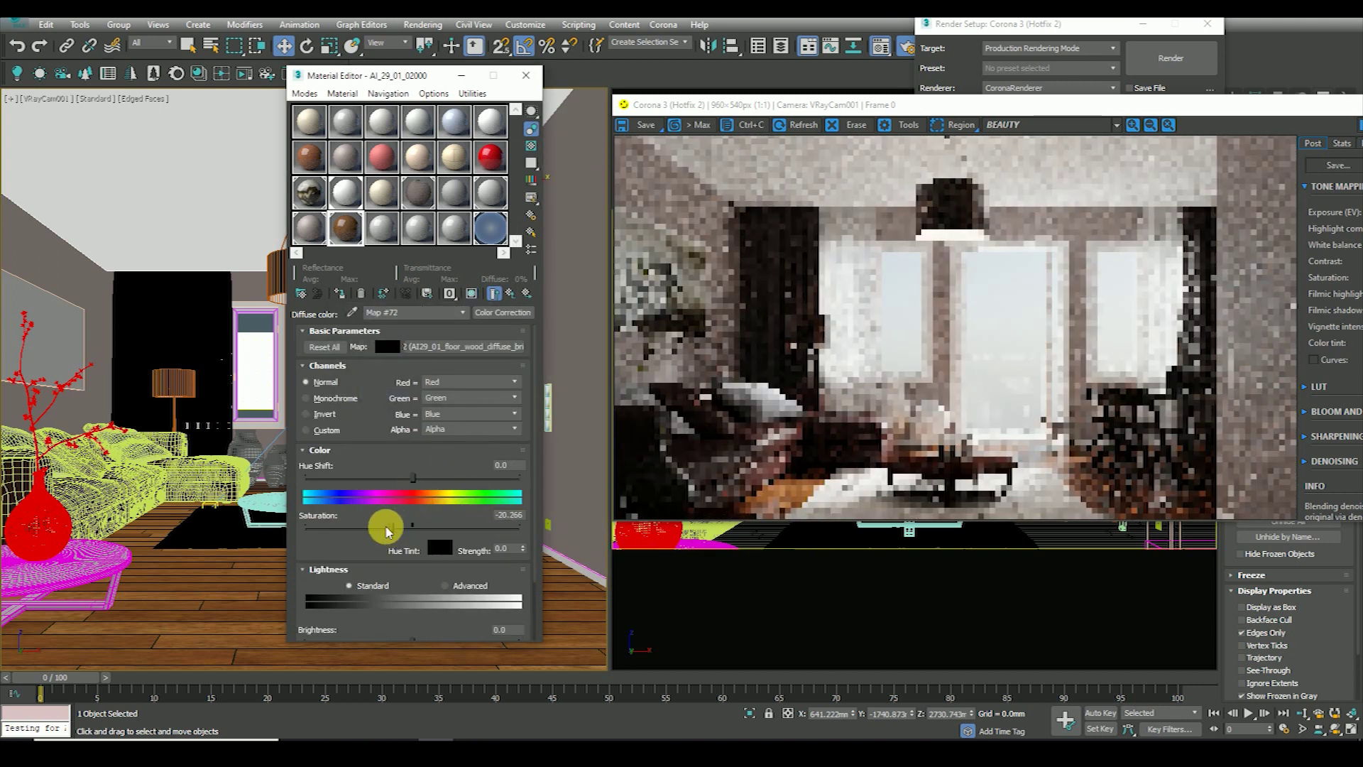
- Preview the corrected texture, then return to the Corona Layered floor material
double_click(345, 226)
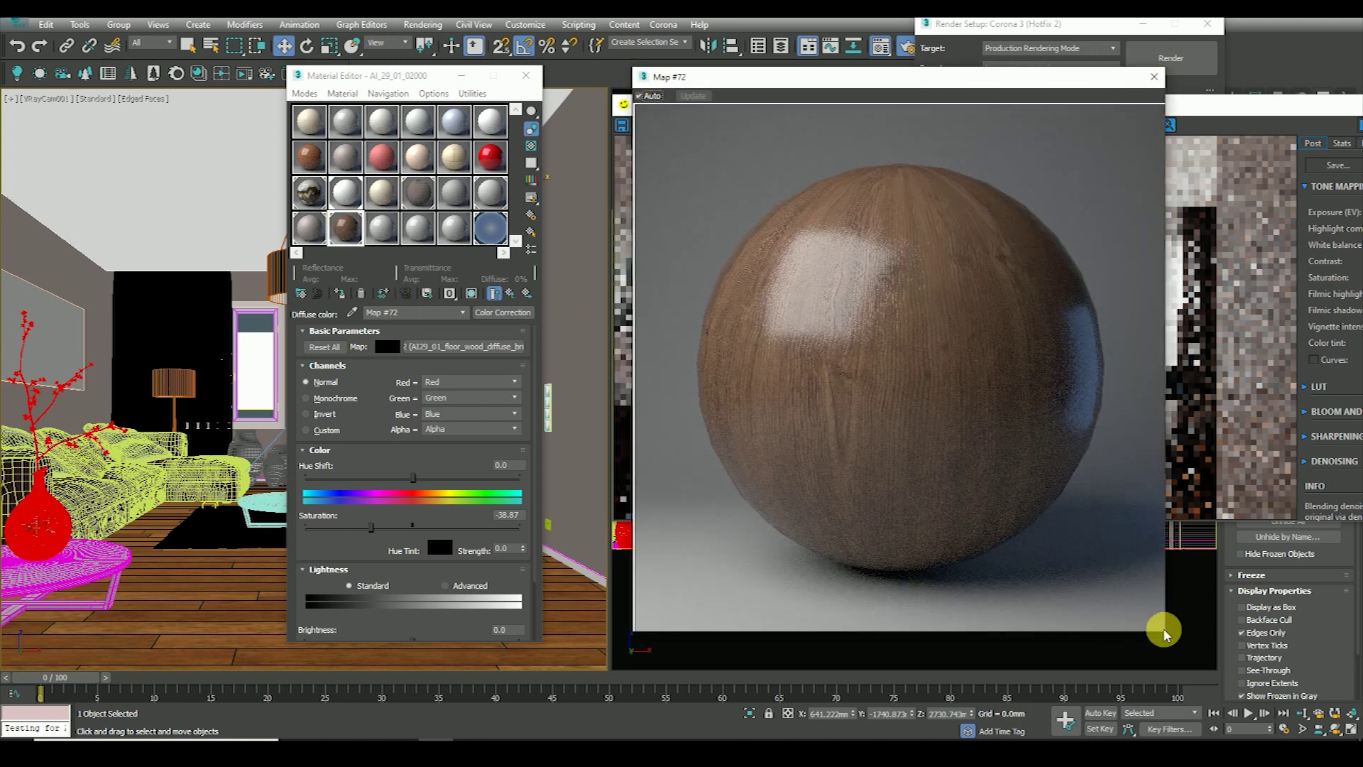
drag(1169, 640, 859, 346)
click(851, 76)
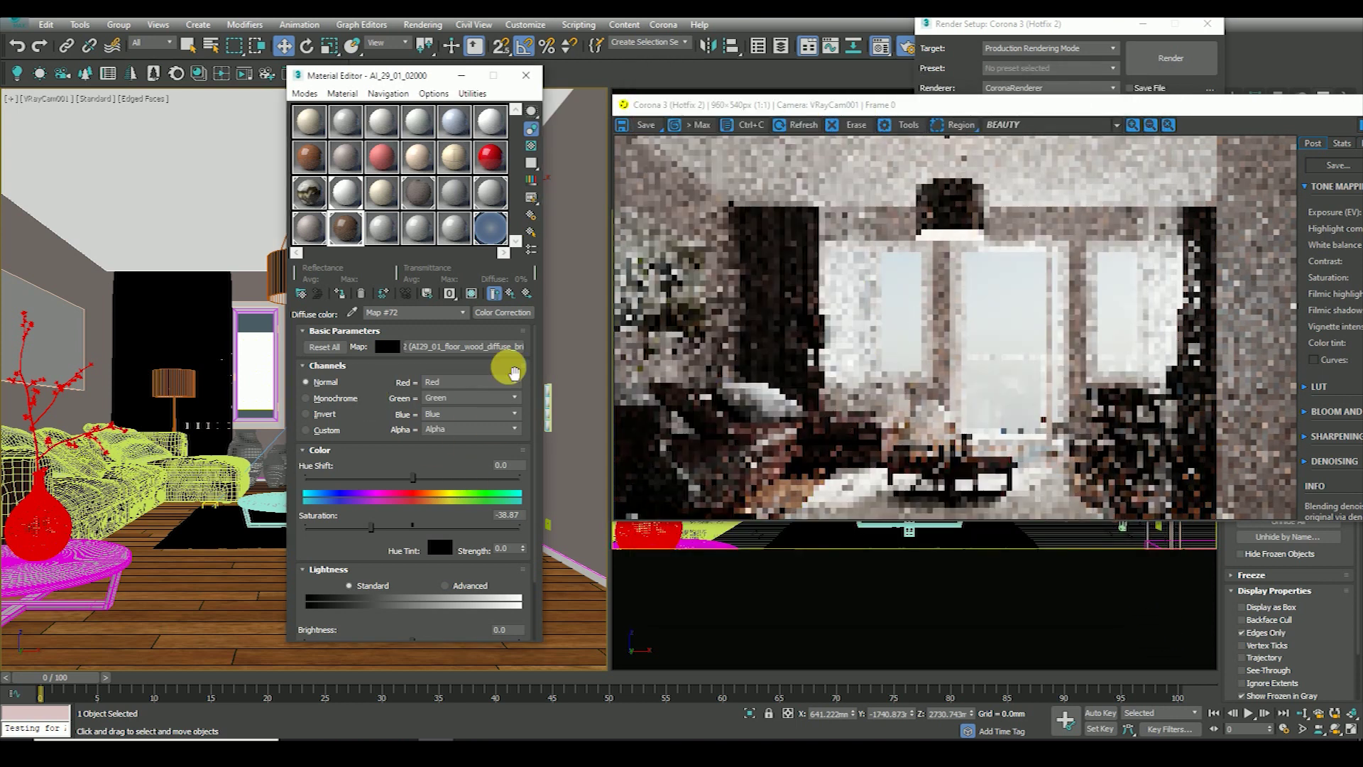
click(512, 294)
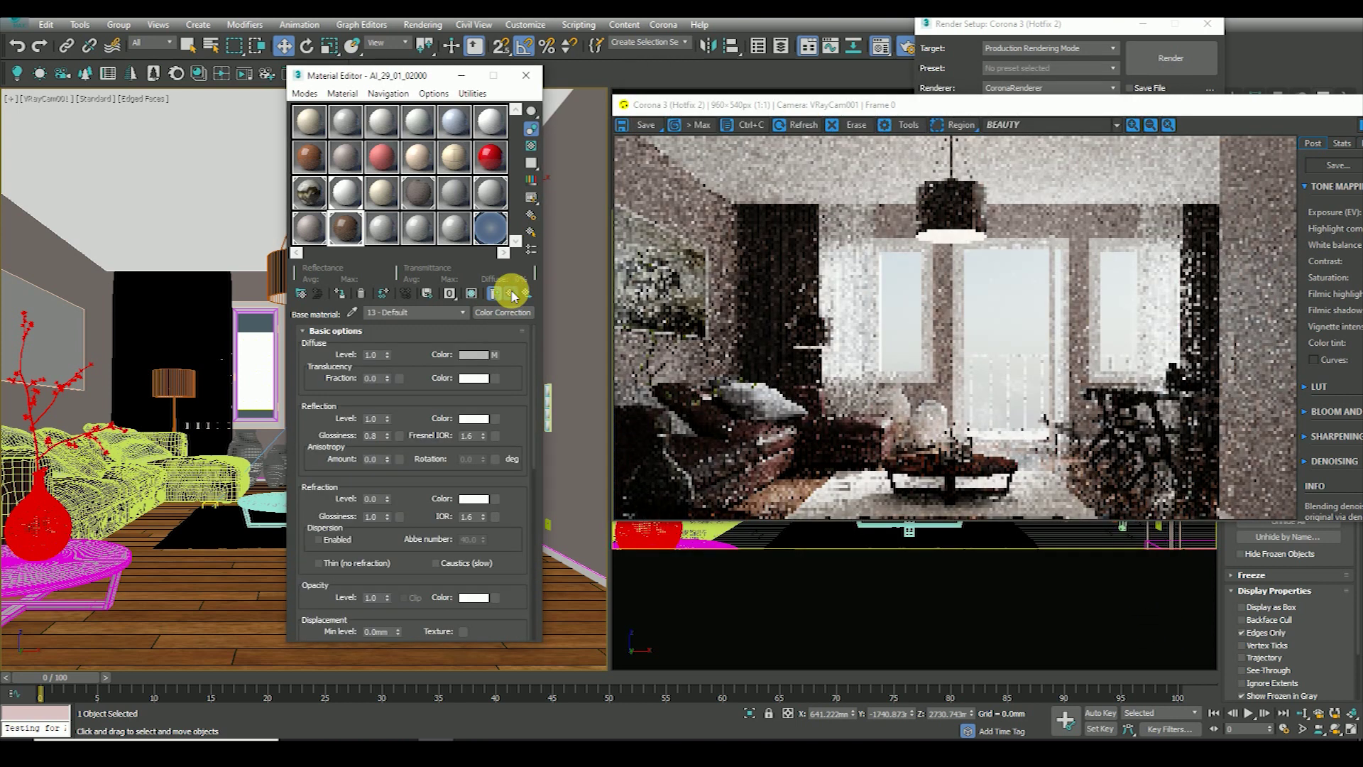
click(512, 294)
drag(406, 77, 507, 87)
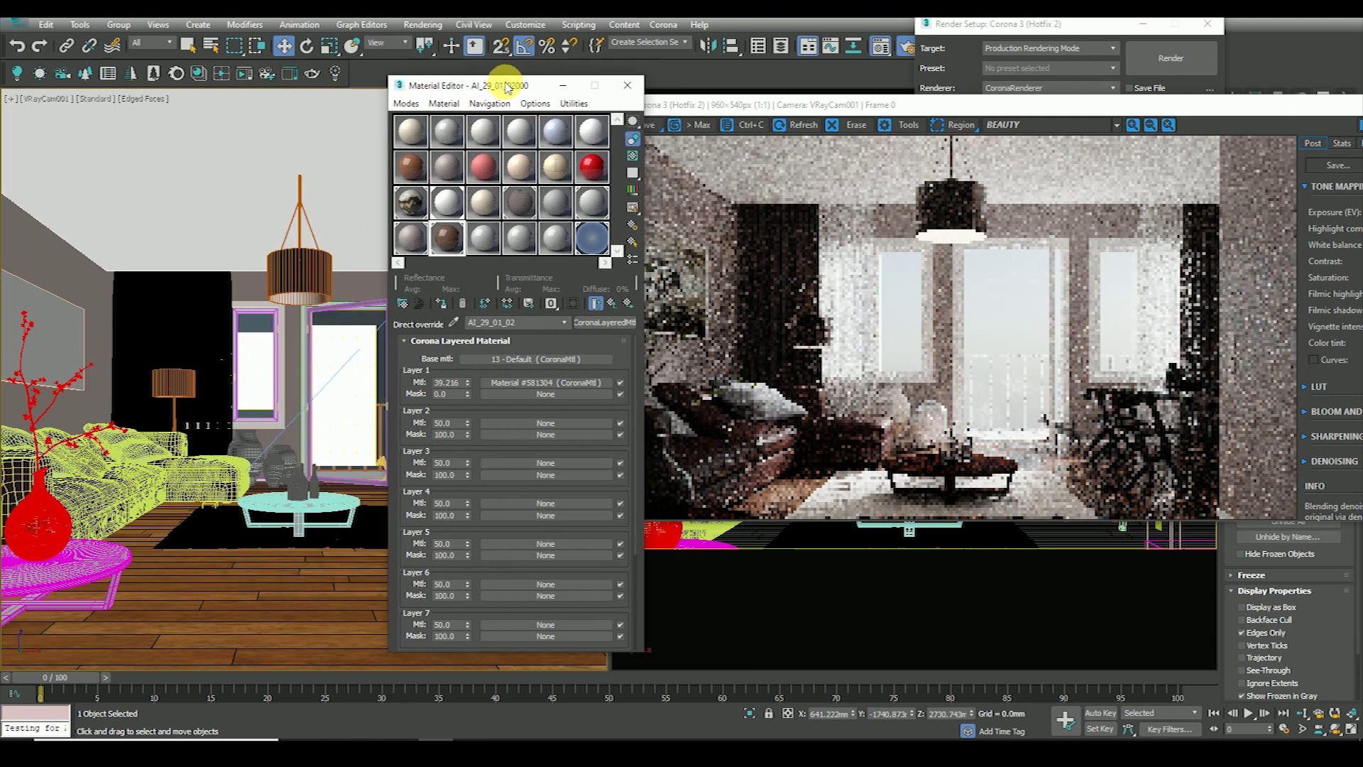
- Brighten the sofa seat fabric material's diffuse colour to value 25
click(482, 240)
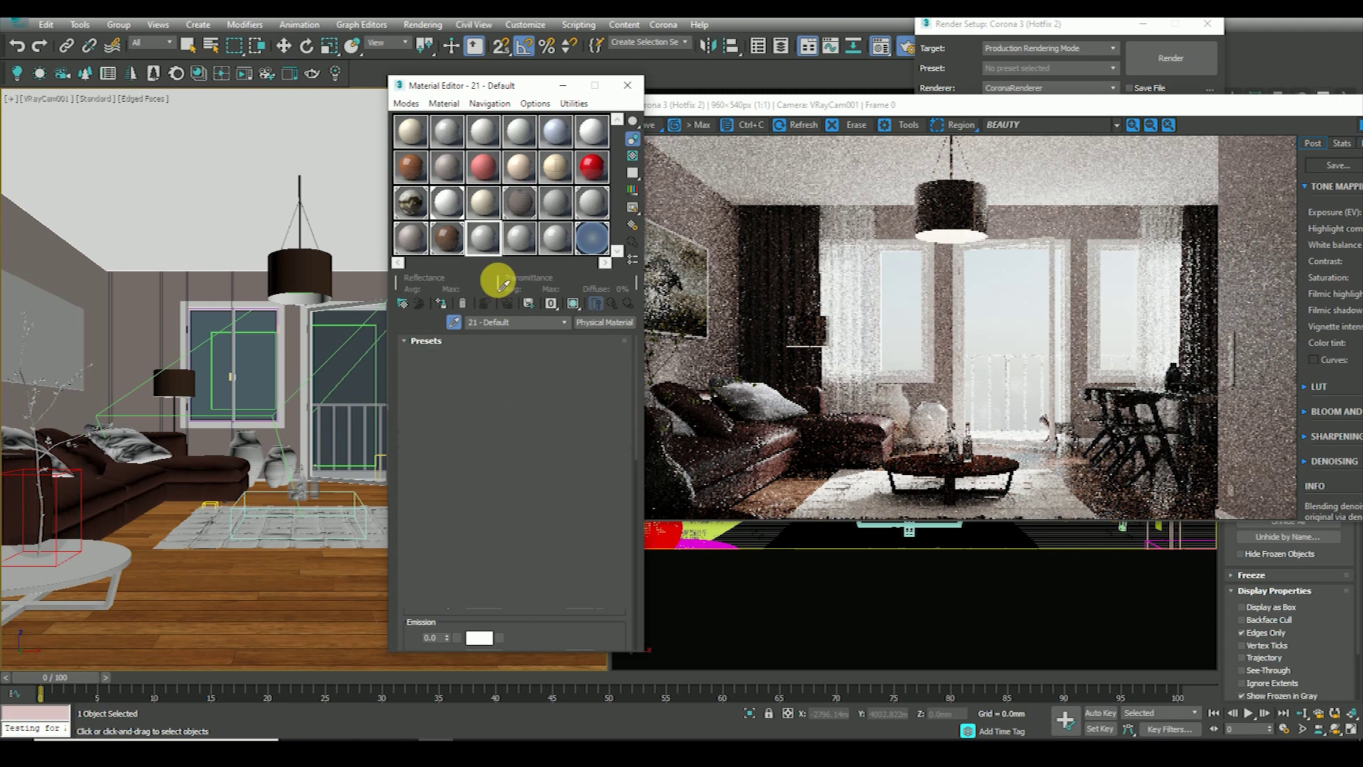
click(532, 414)
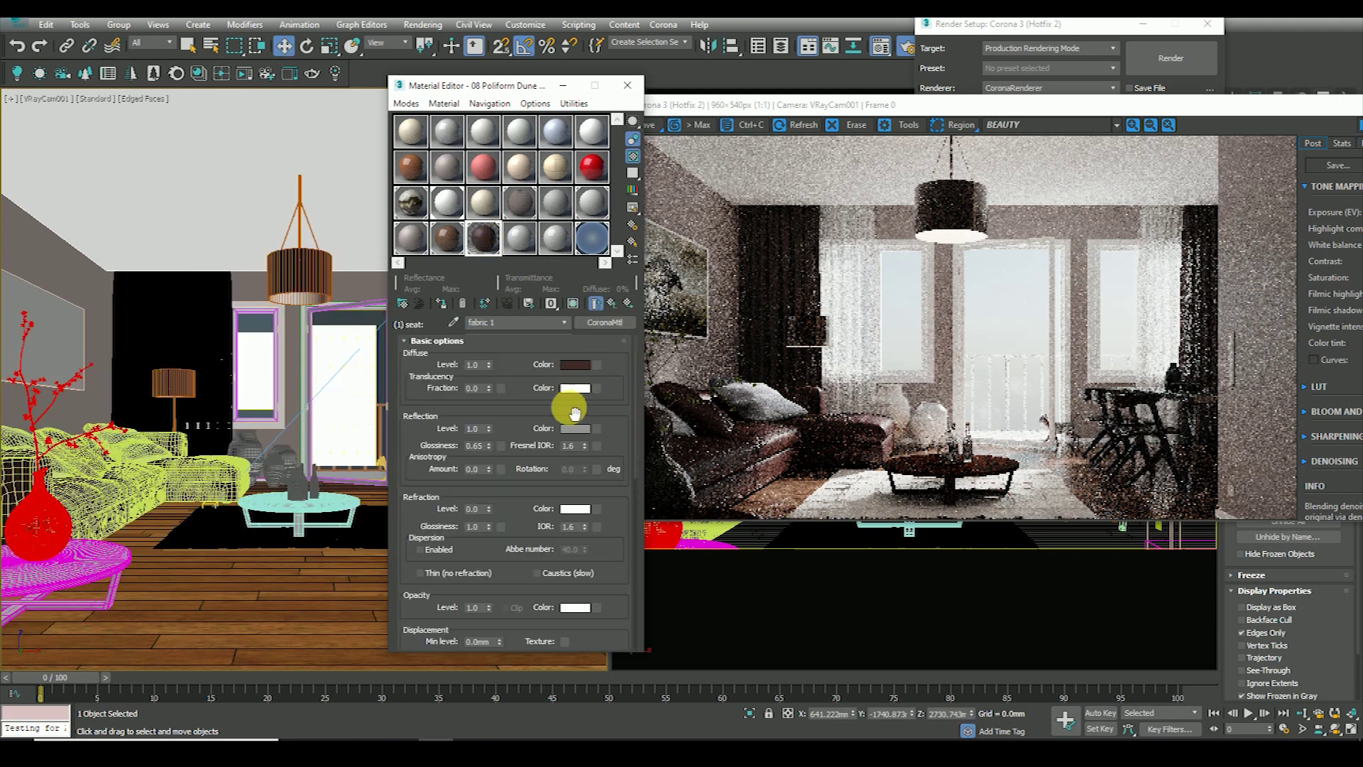
click(568, 370)
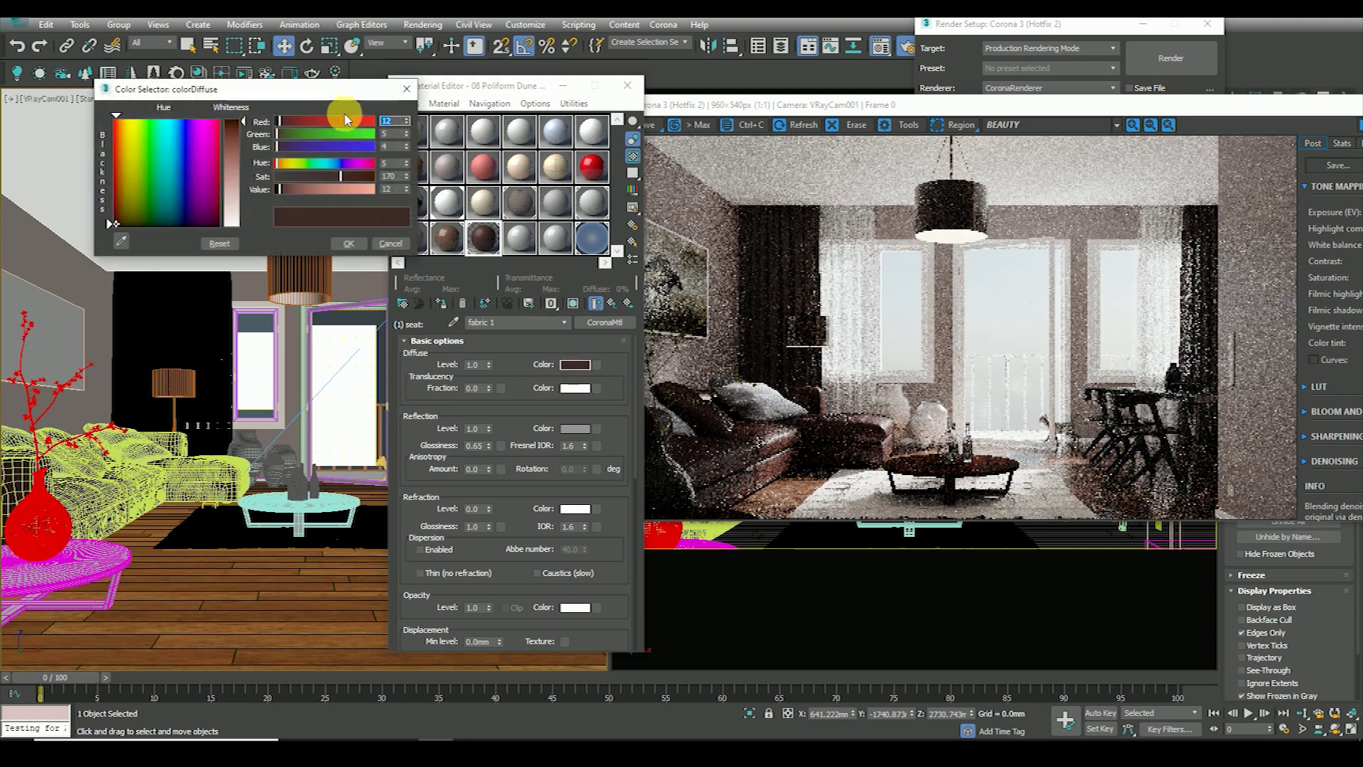
drag(324, 89, 294, 91)
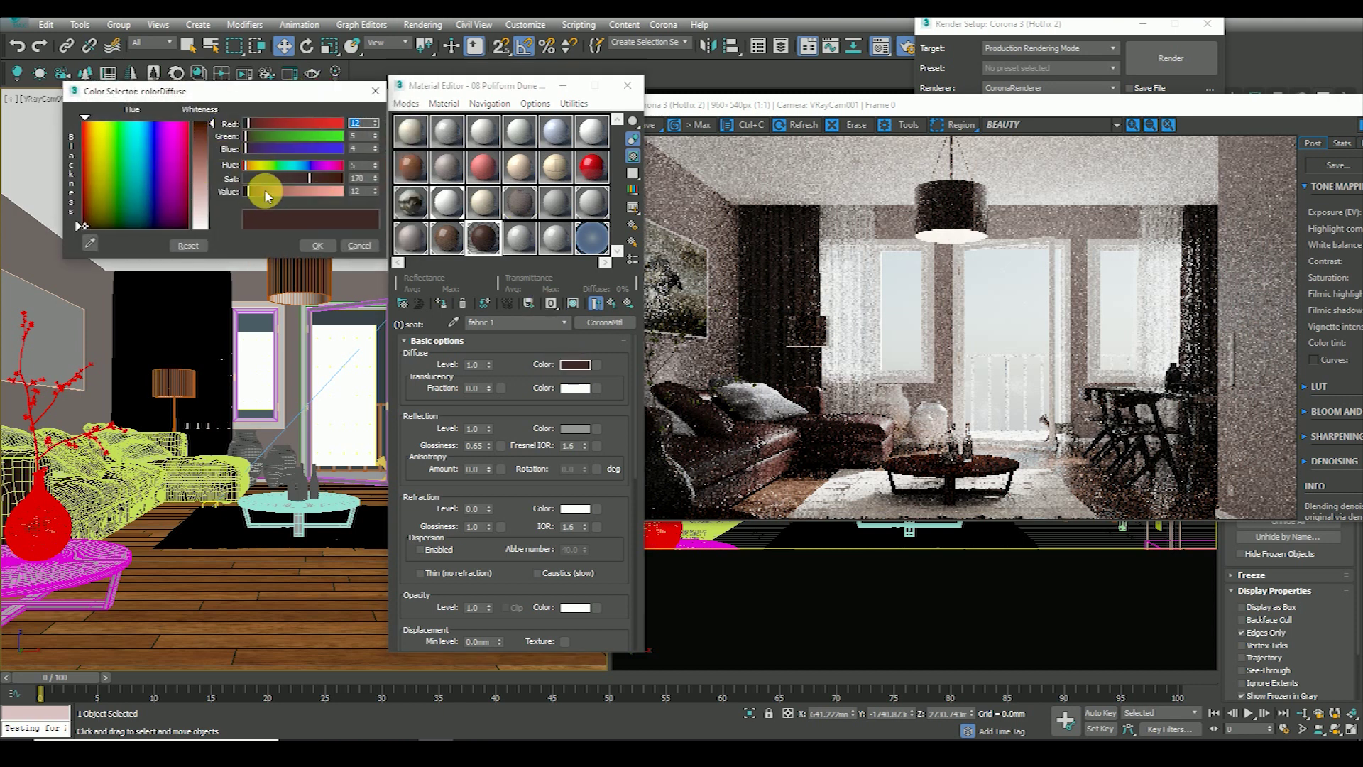
drag(252, 198, 254, 192)
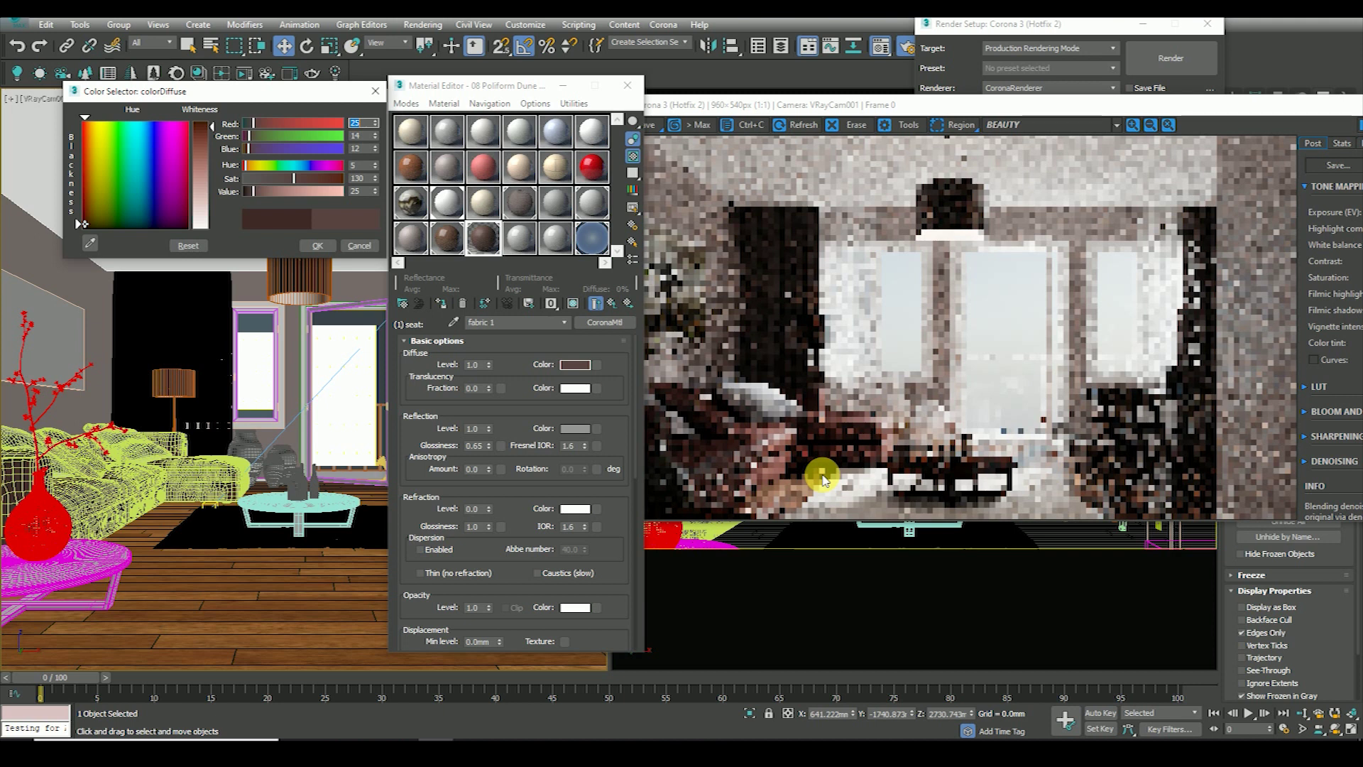
scroll(822, 479, up, 1)
scroll(778, 435, down, 1)
scroll(816, 450, up, 1)
scroll(795, 425, down, 1)
scroll(730, 456, up, 1)
scroll(856, 423, down, 1)
click(312, 245)
- Give the vm_v4_053_1jjjnn coffee-table material a darker, less saturated diffuse colour
click(519, 202)
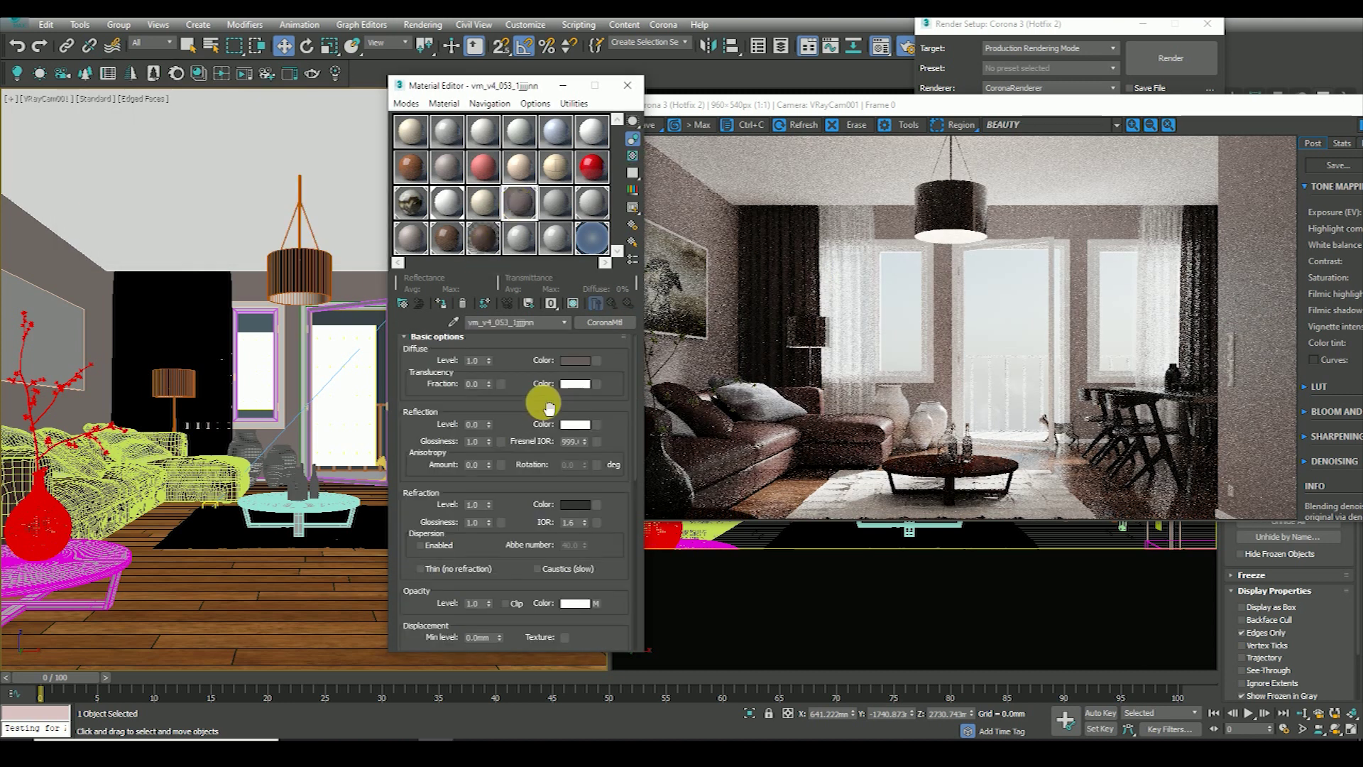
drag(529, 383, 529, 419)
drag(514, 524, 524, 541)
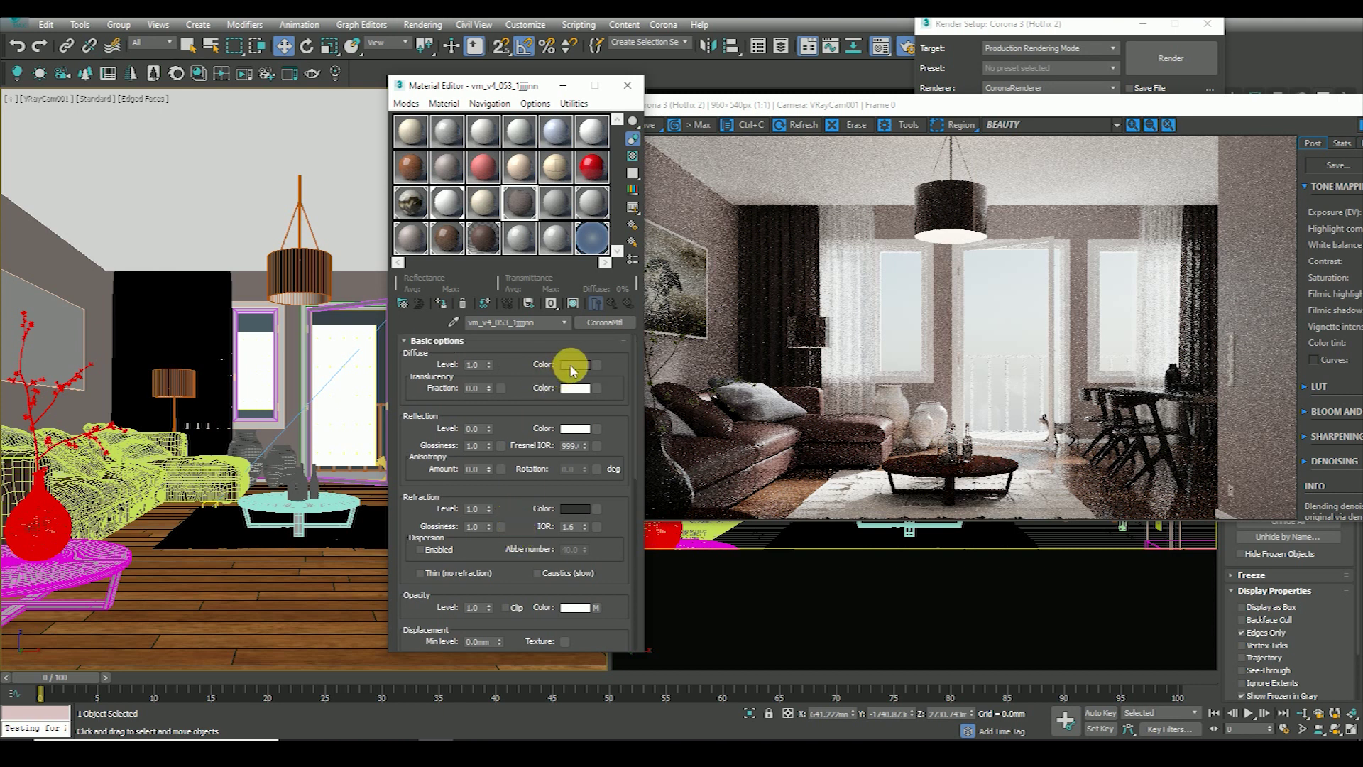
click(573, 365)
drag(265, 183, 269, 191)
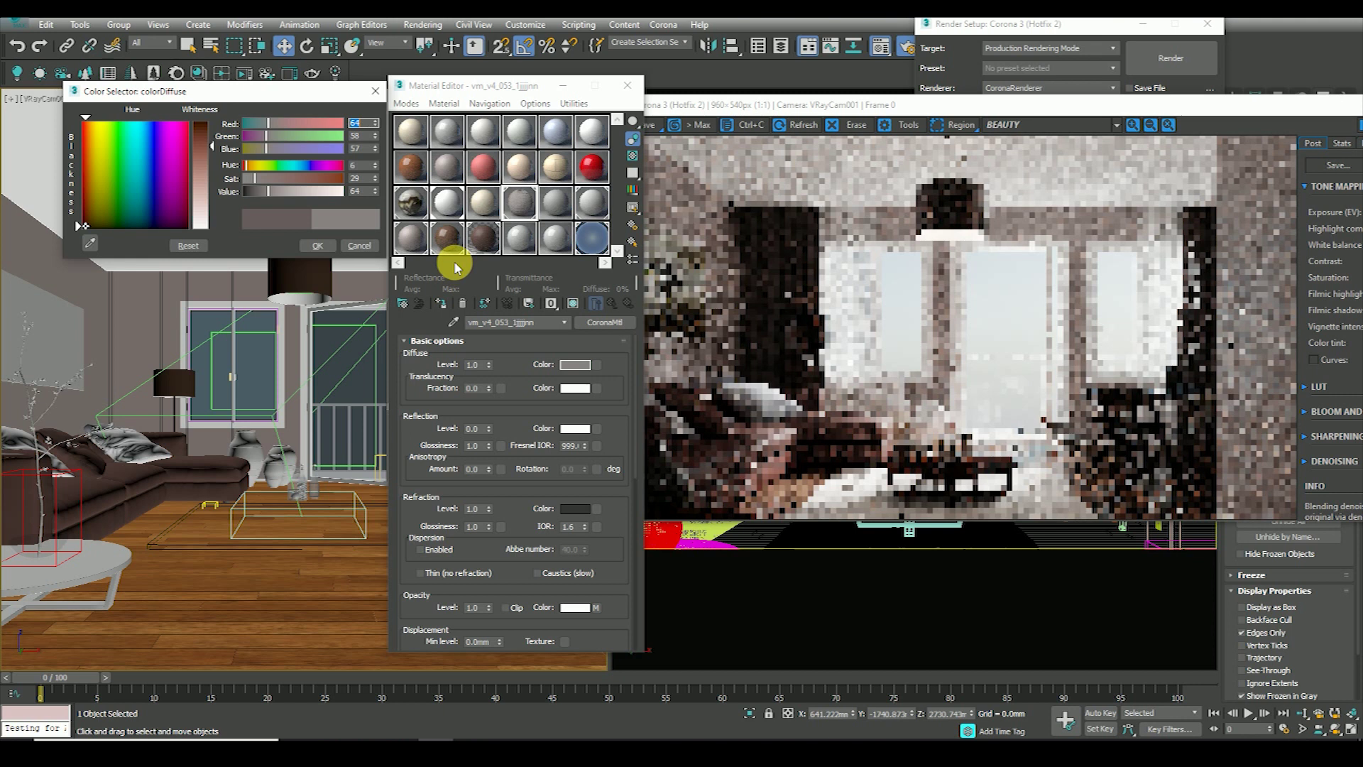
click(319, 246)
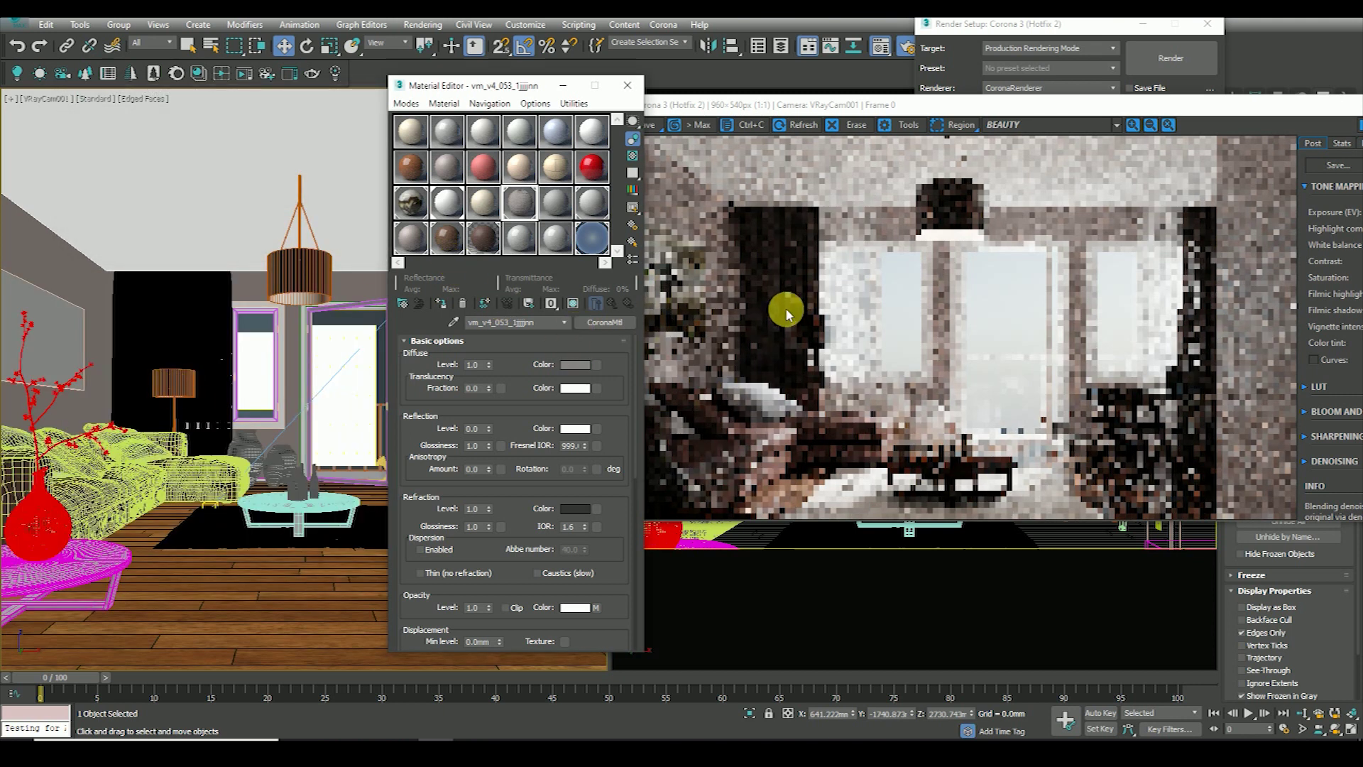
- Set the left viewport to plain shading and bring the Corona render forward to check the table
key(F3)
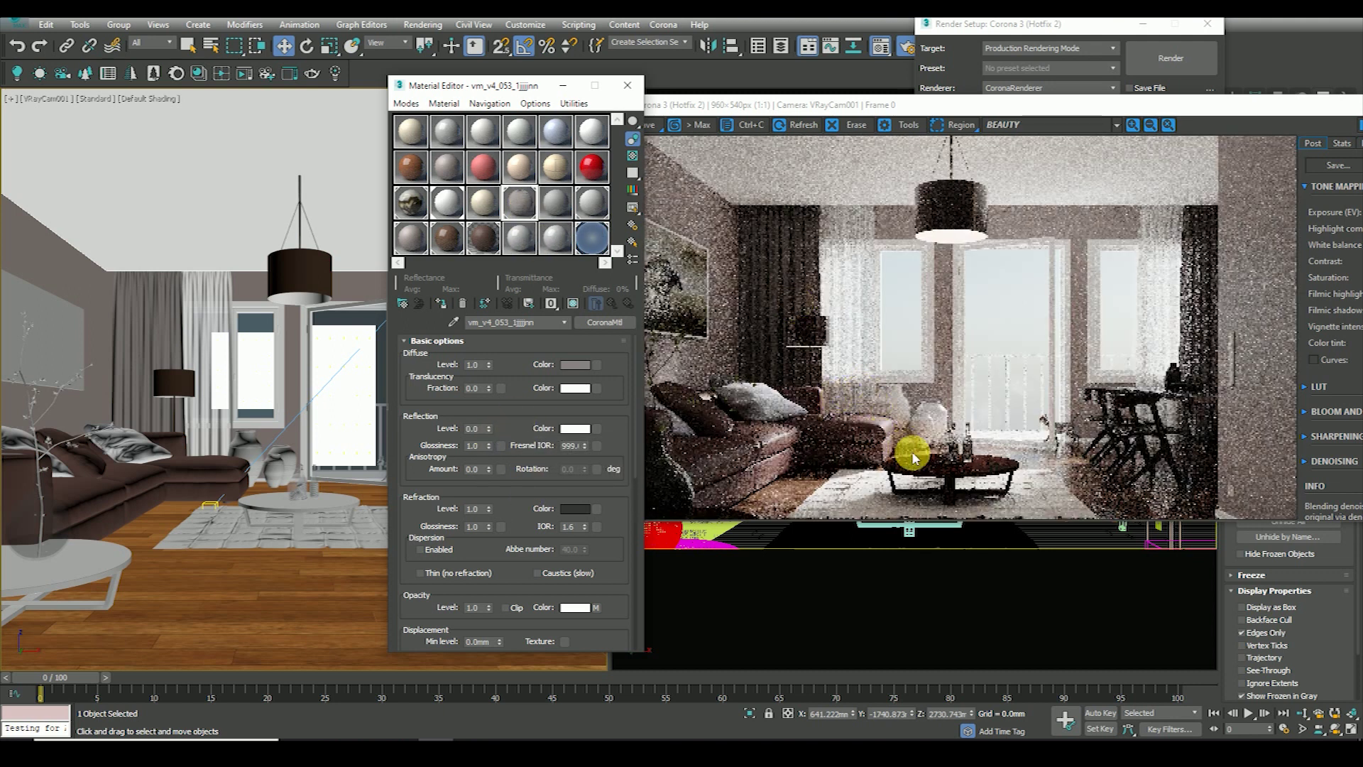
scroll(821, 441, up, 2)
scroll(904, 462, down, 2)
scroll(965, 479, up, 1)
scroll(965, 479, down, 1)
drag(496, 84, 397, 83)
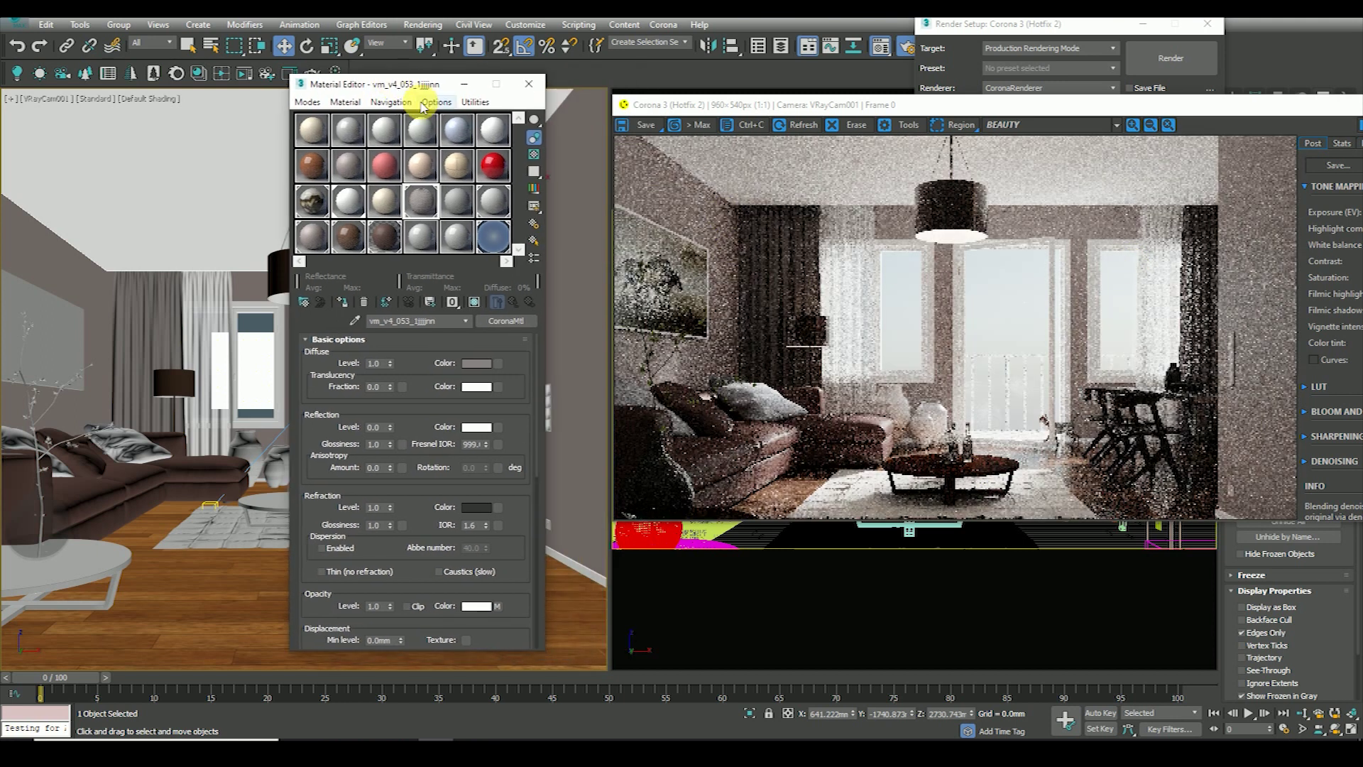
drag(923, 105, 865, 107)
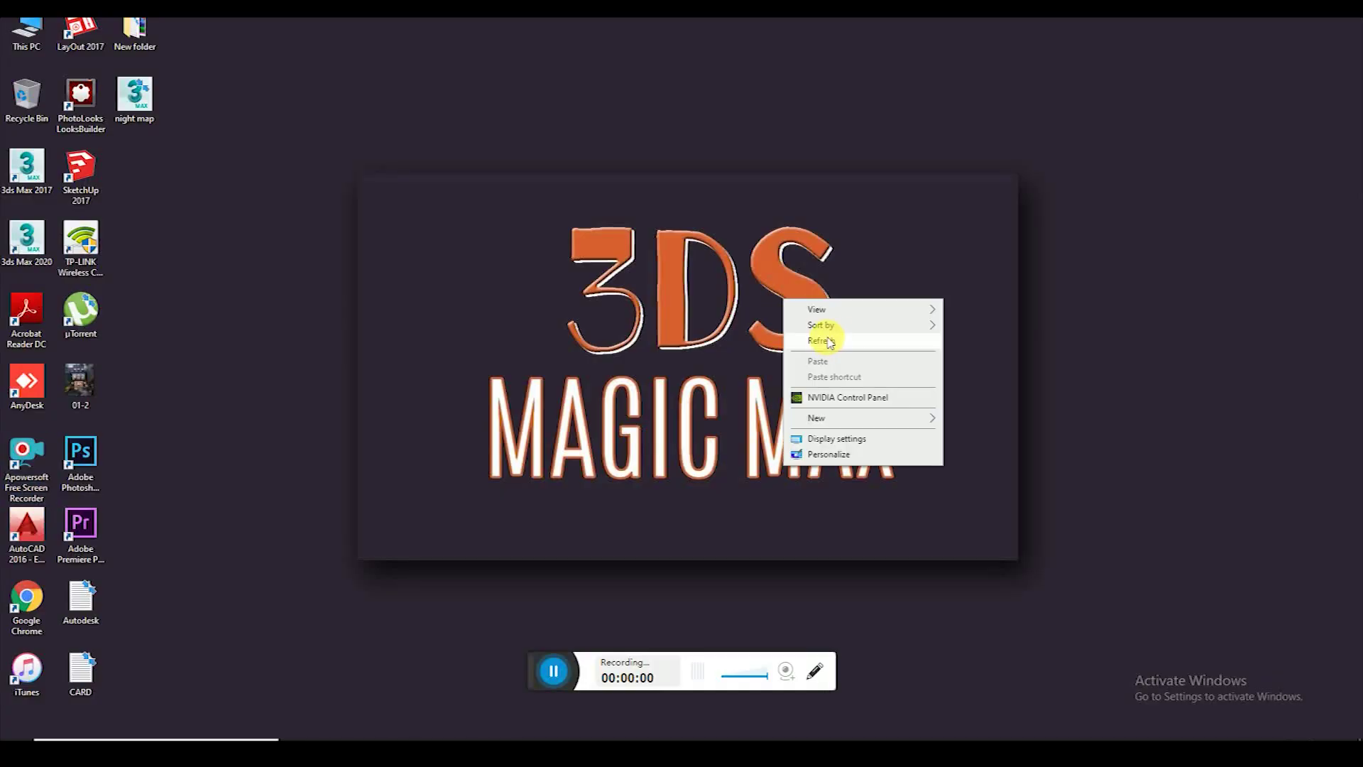
click(821, 334)
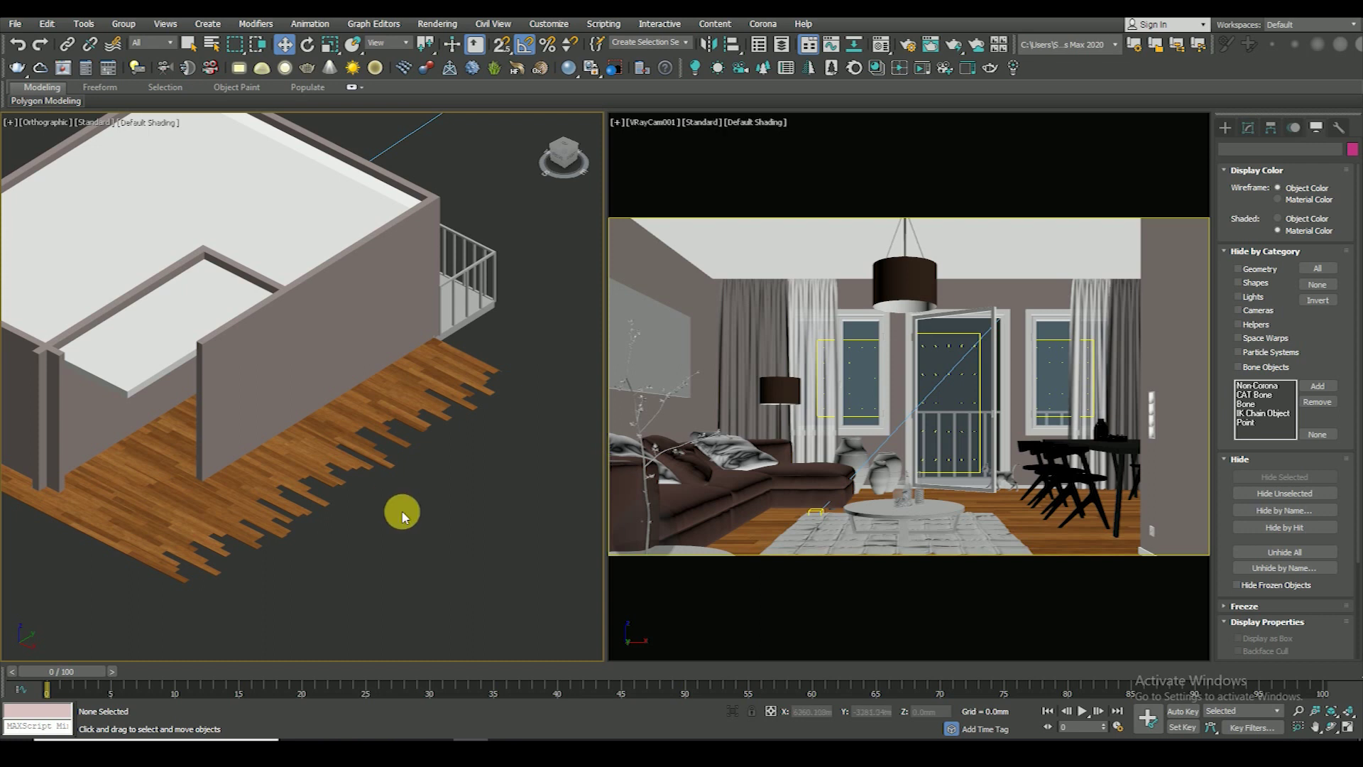
key(c)
key(F3)
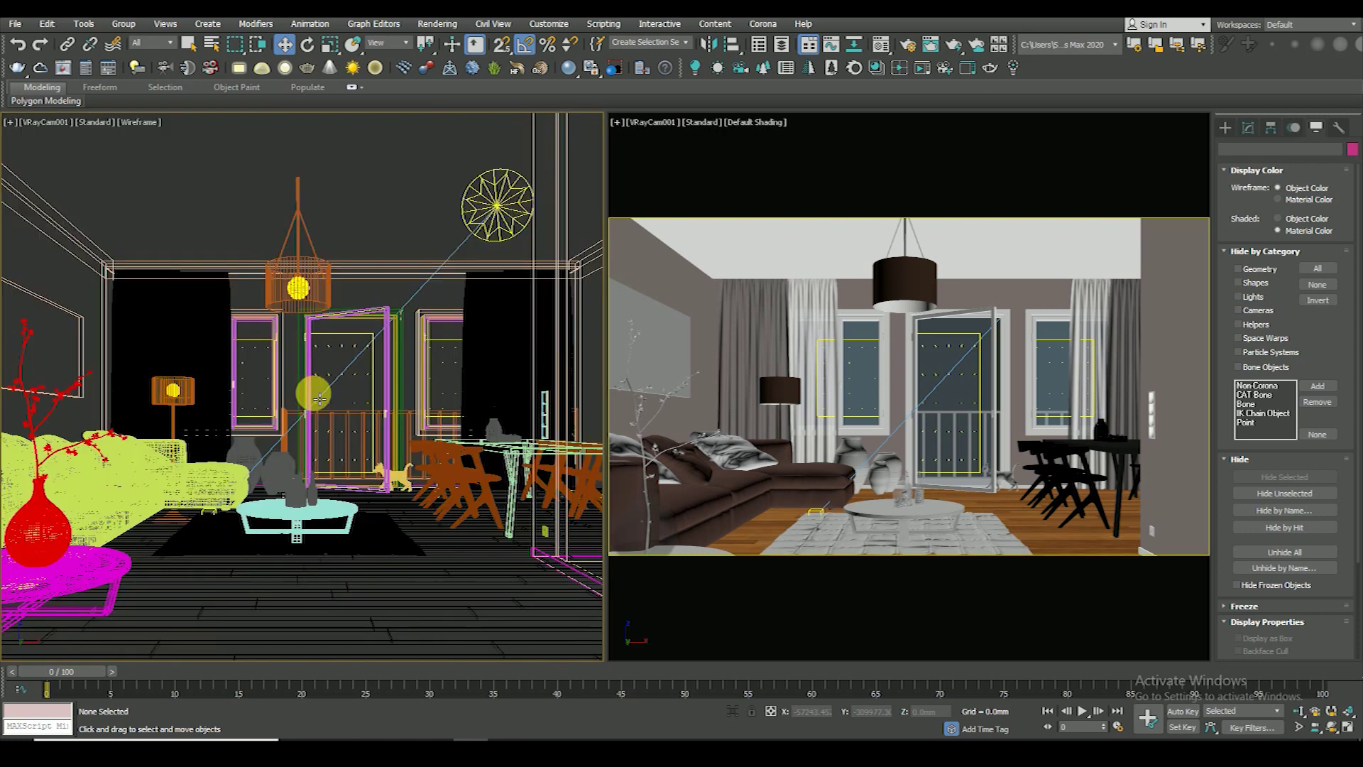
- Switch the left viewport to the Top plan and inspect it, selecting then deselecting Rectangle005
key(t)
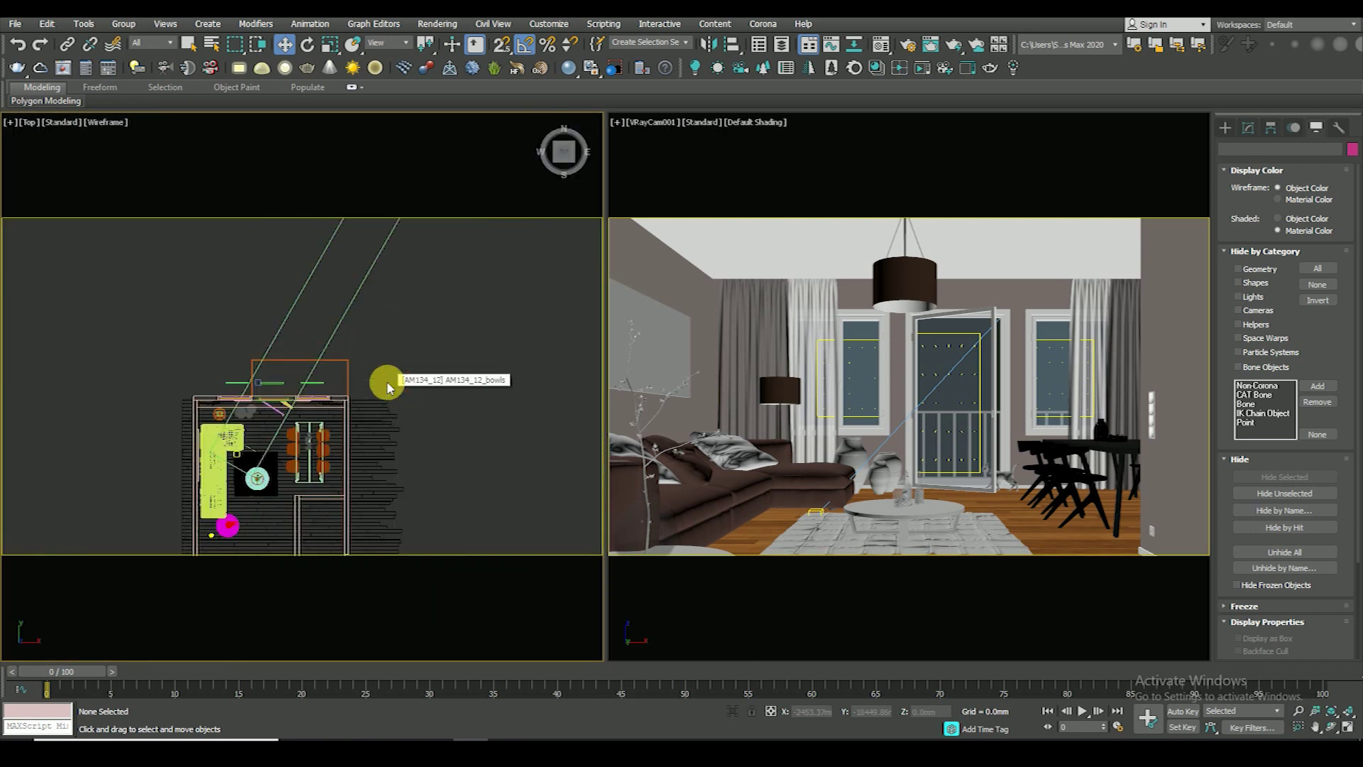
scroll(274, 402, up, 2)
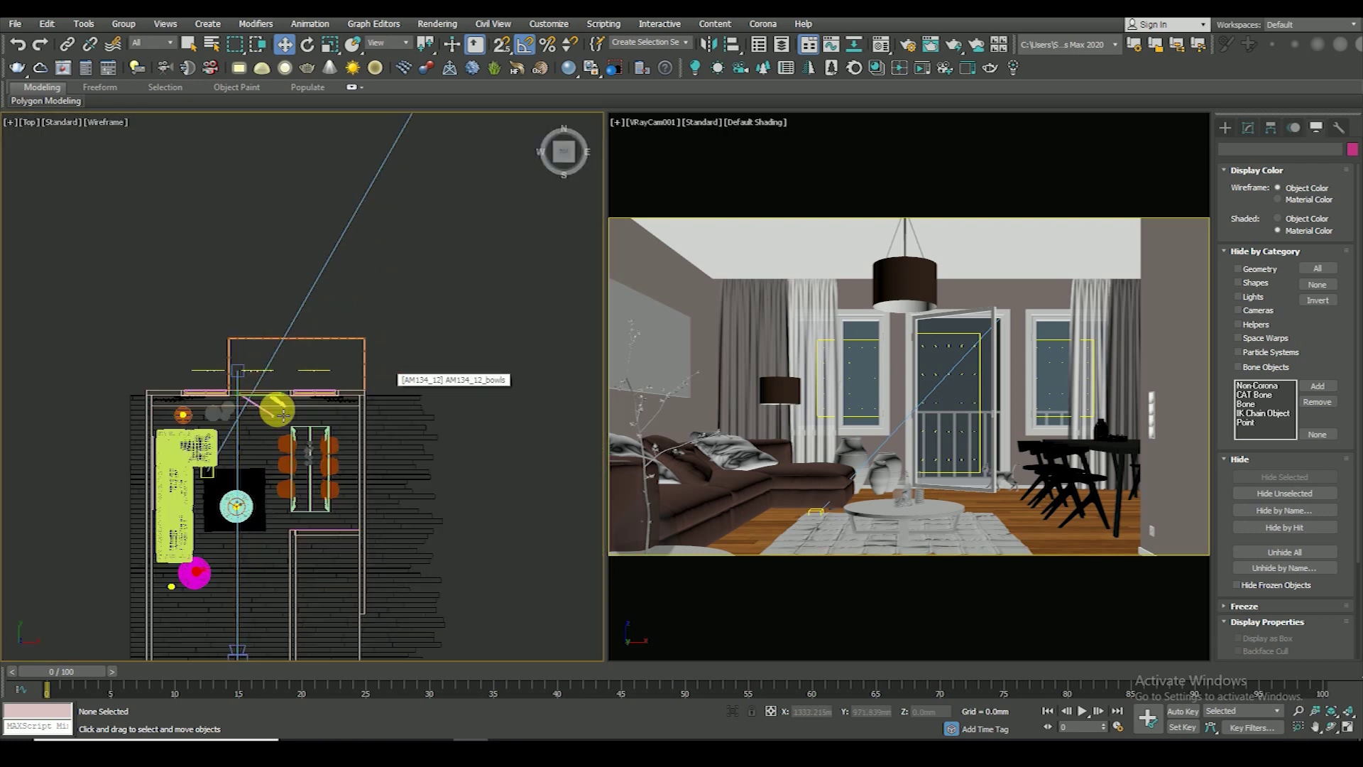
scroll(475, 328, up, 5)
scroll(475, 328, down, 3)
scroll(219, 374, up, 3)
click(240, 274)
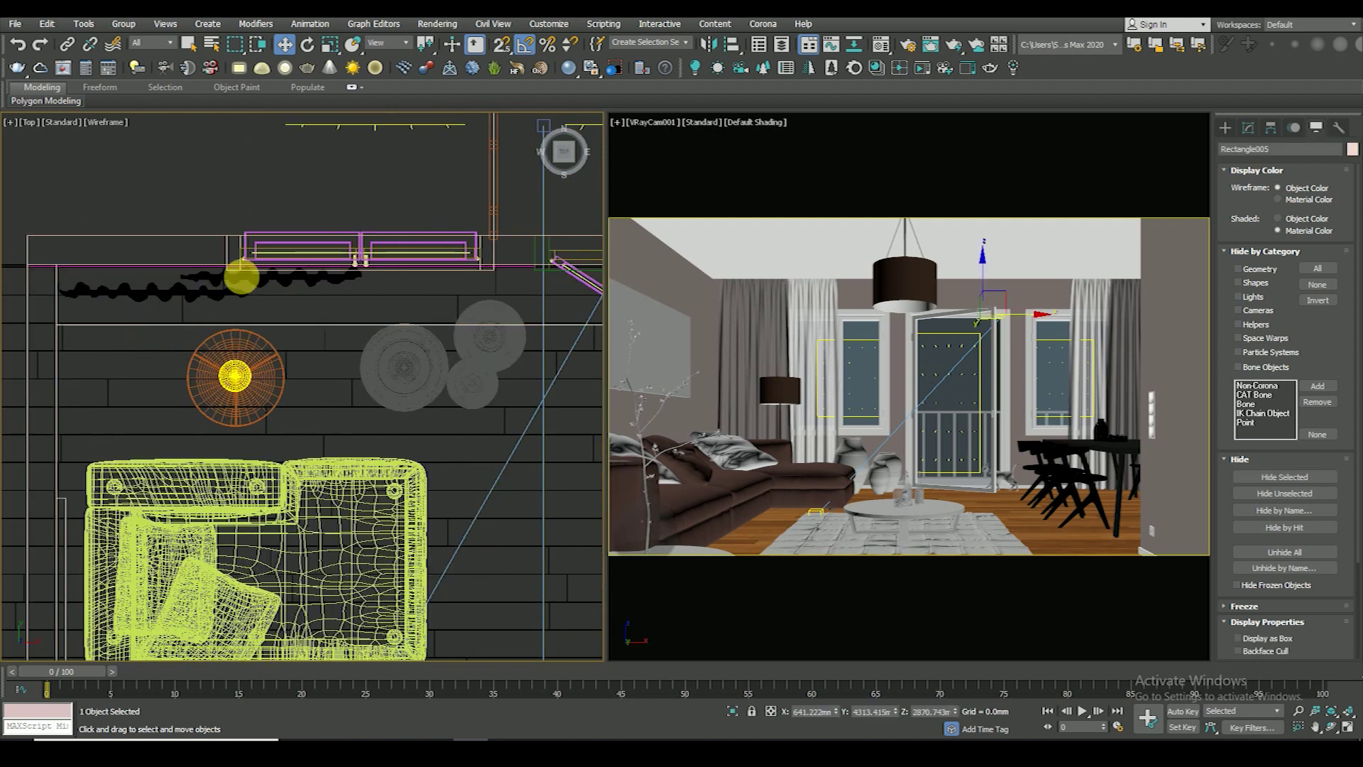
scroll(321, 268, up, 2)
scroll(320, 268, down, 3)
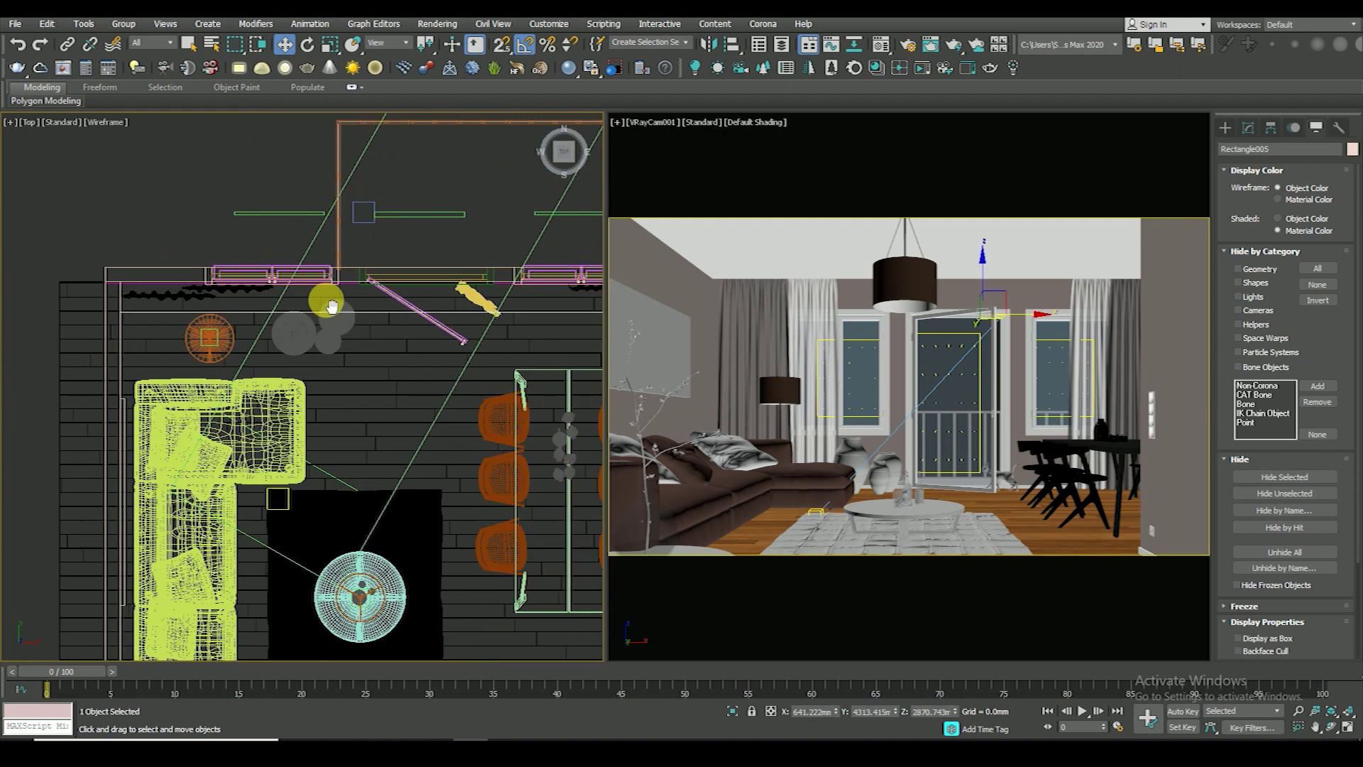
scroll(413, 272, down, 2)
click(215, 211)
scroll(288, 298, up, 3)
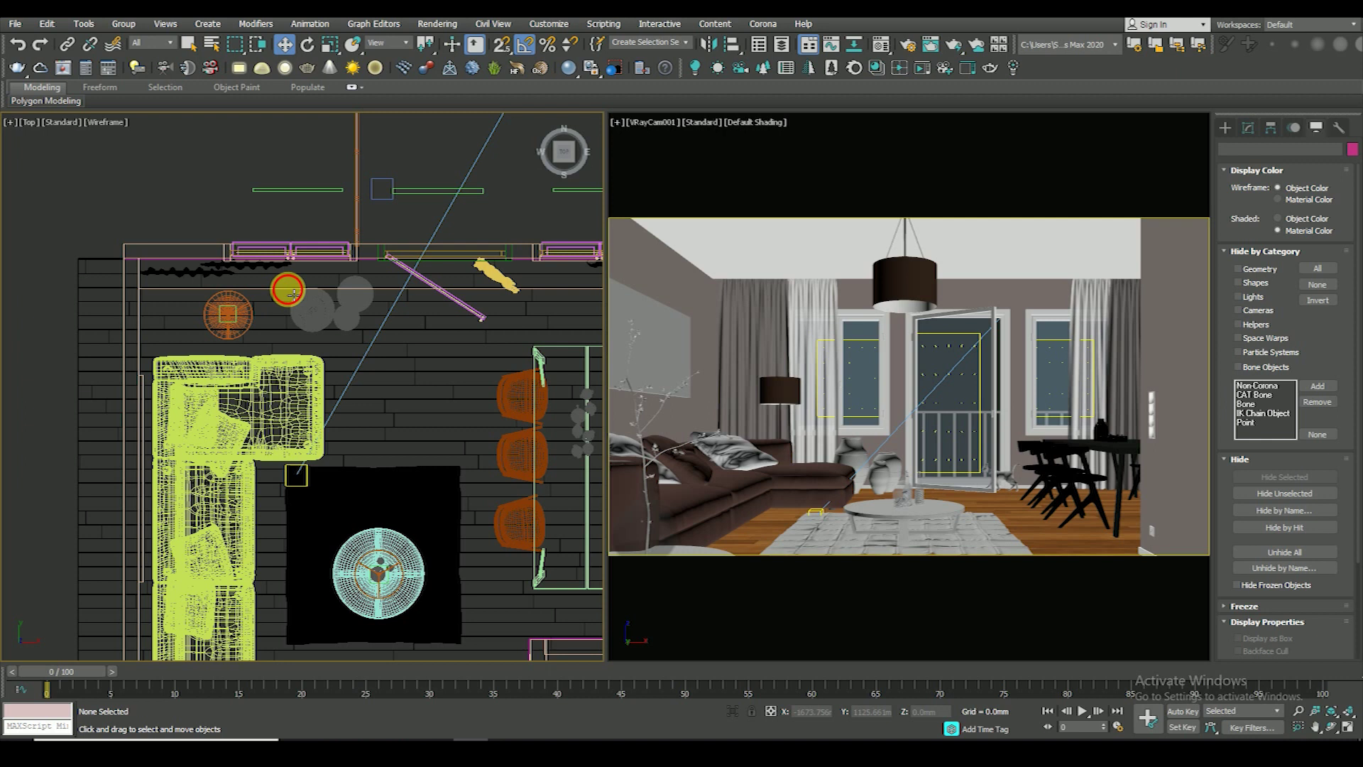
scroll(293, 294, down, 4)
scroll(417, 213, up, 2)
scroll(392, 292, up, 2)
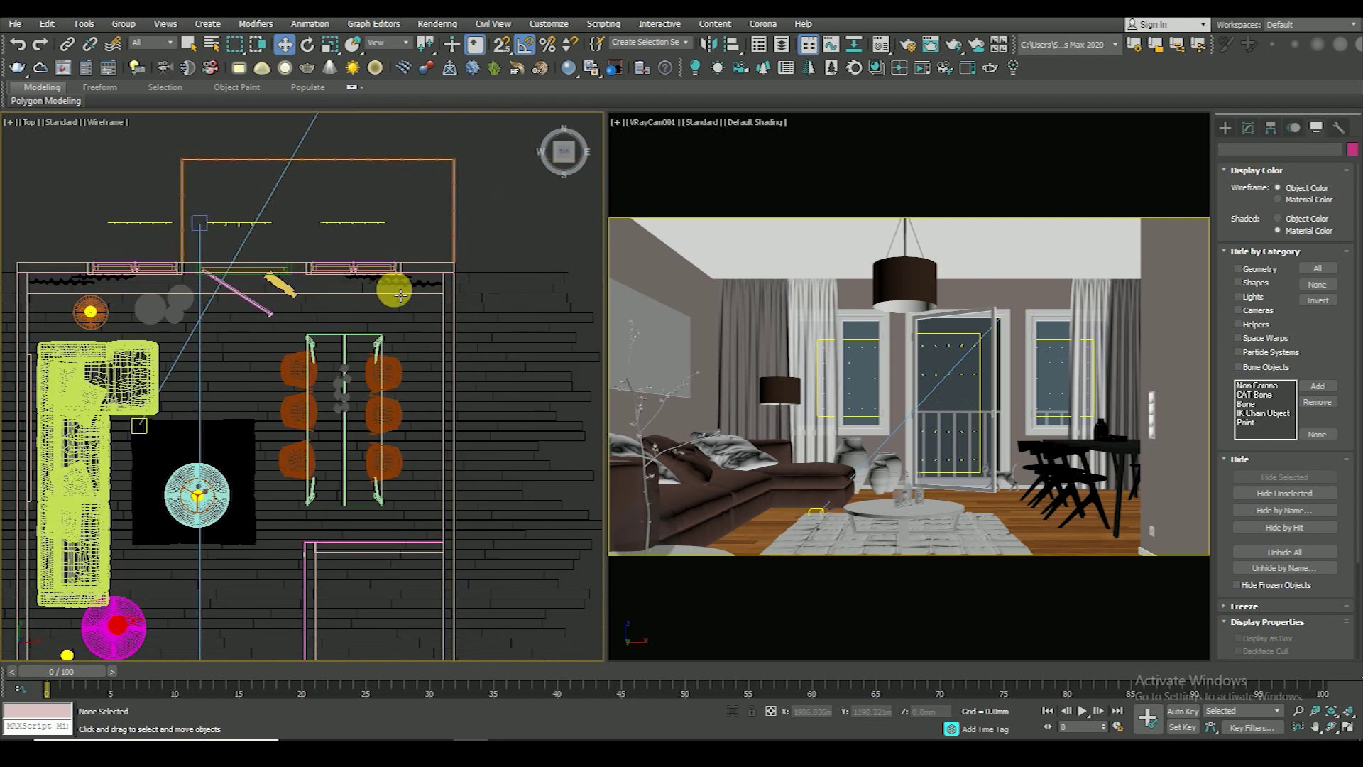
key(F3)
- Inspect the ceiling Rectangle004, return to the top wireframe plan, and show the Create panel
click(435, 307)
scroll(435, 308, down, 3)
alt+middle_drag(435, 307, 377, 277)
scroll(517, 457, up, 3)
key(F3)
click(540, 398)
scroll(374, 309, up, 2)
key(F3)
key(t)
scroll(408, 289, down, 4)
key(F3)
click(335, 301)
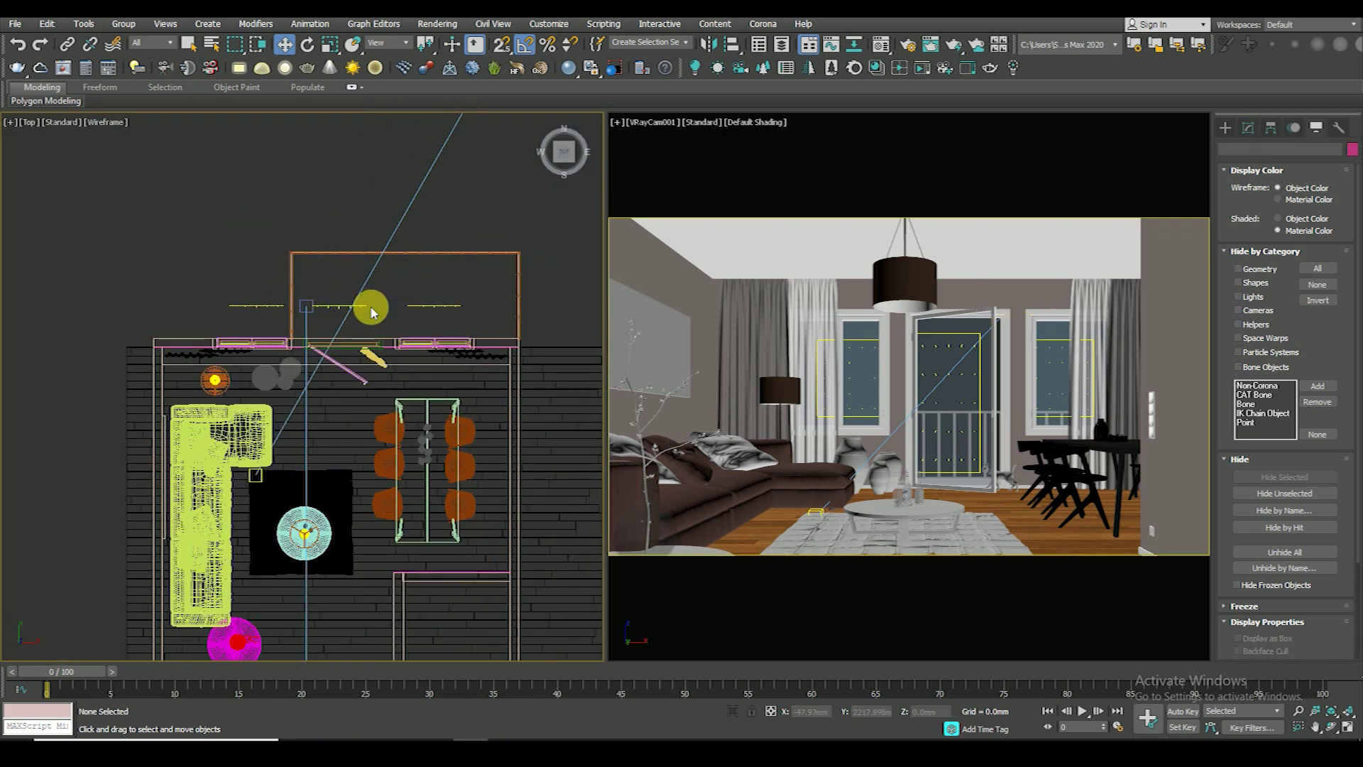
scroll(373, 342, up, 2)
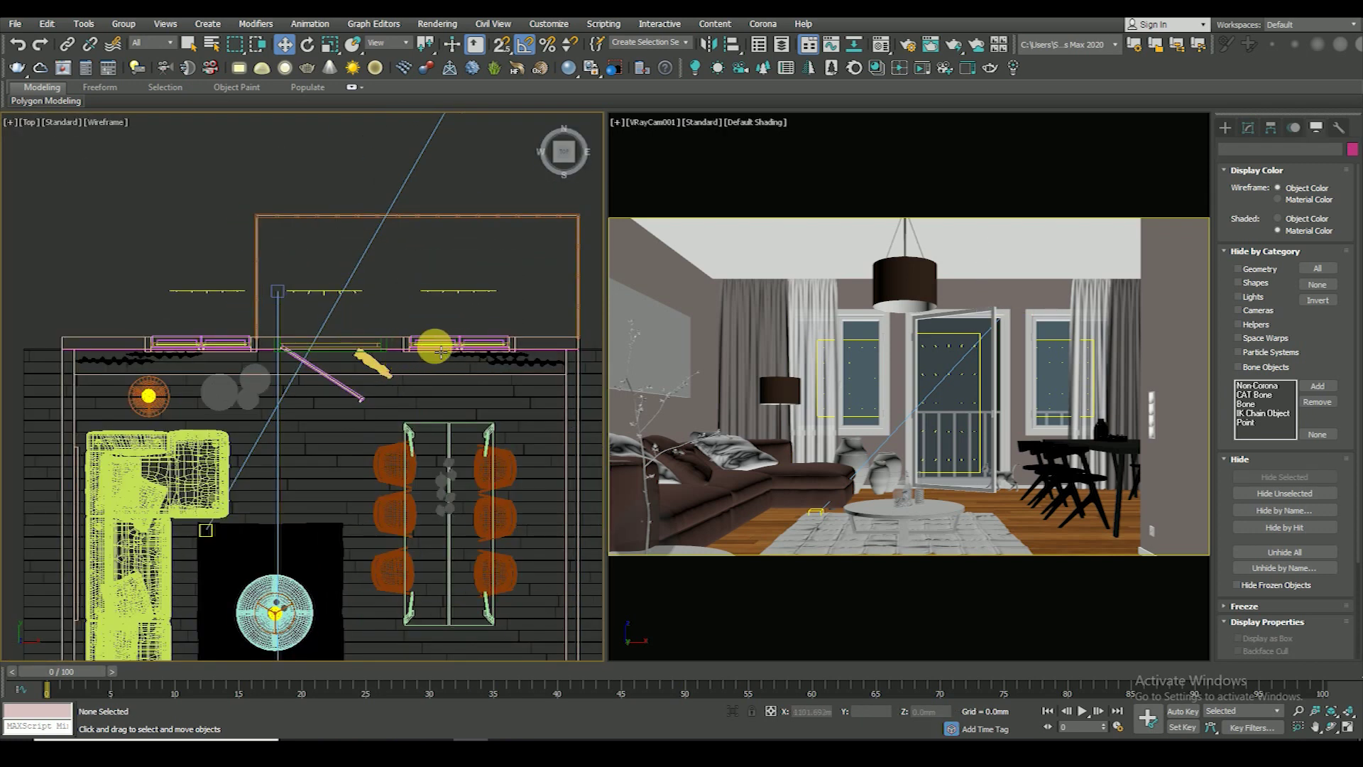
scroll(465, 344, down, 2)
click(1248, 128)
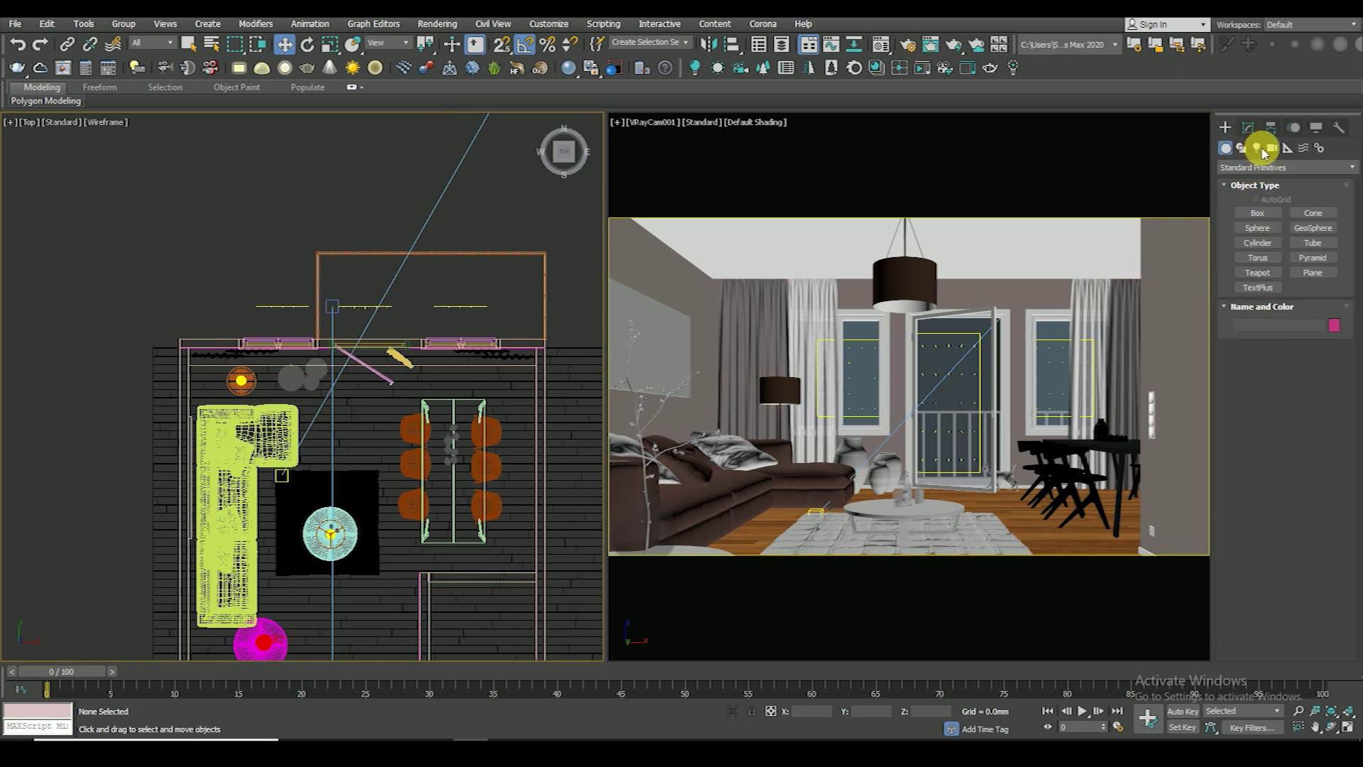
- Draw a rectangle-shaped CoronaLight along the window wall in the Top plan
click(1257, 149)
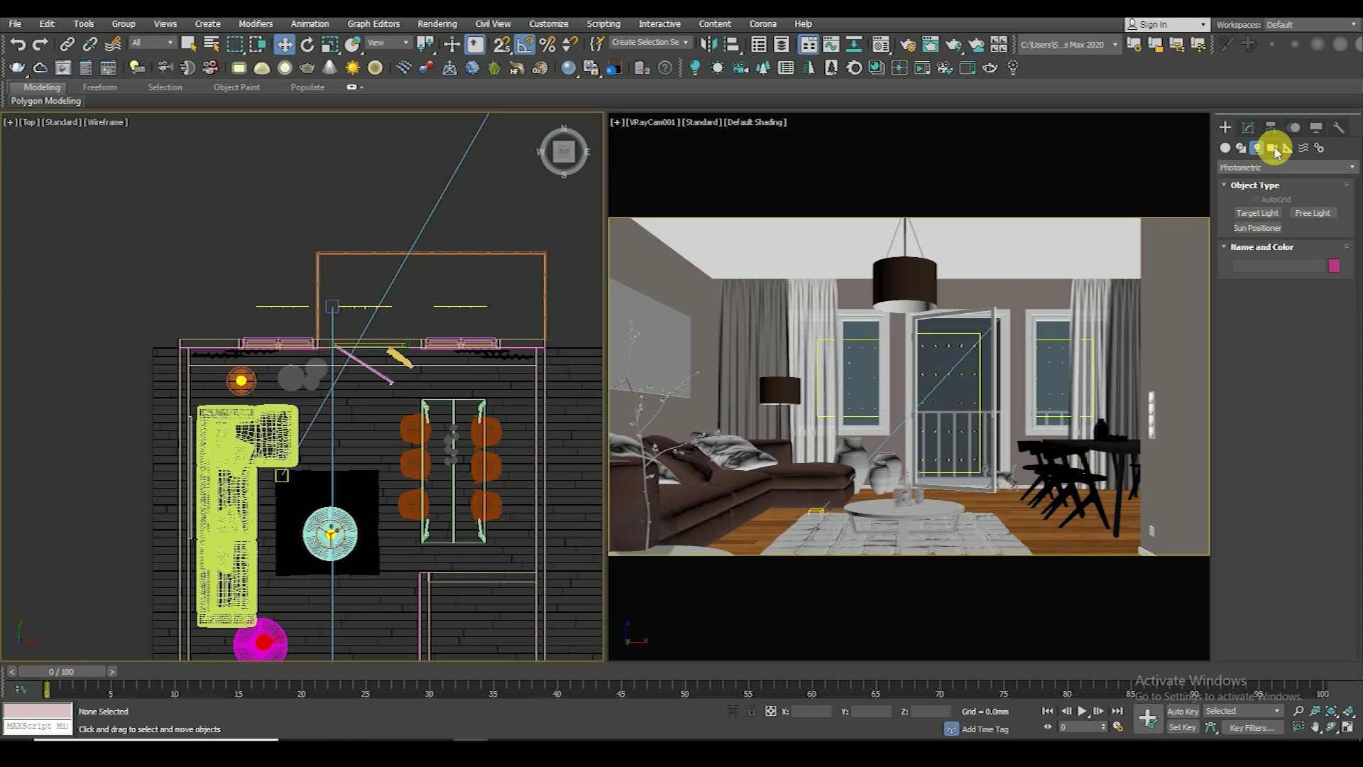
click(1274, 167)
click(1247, 207)
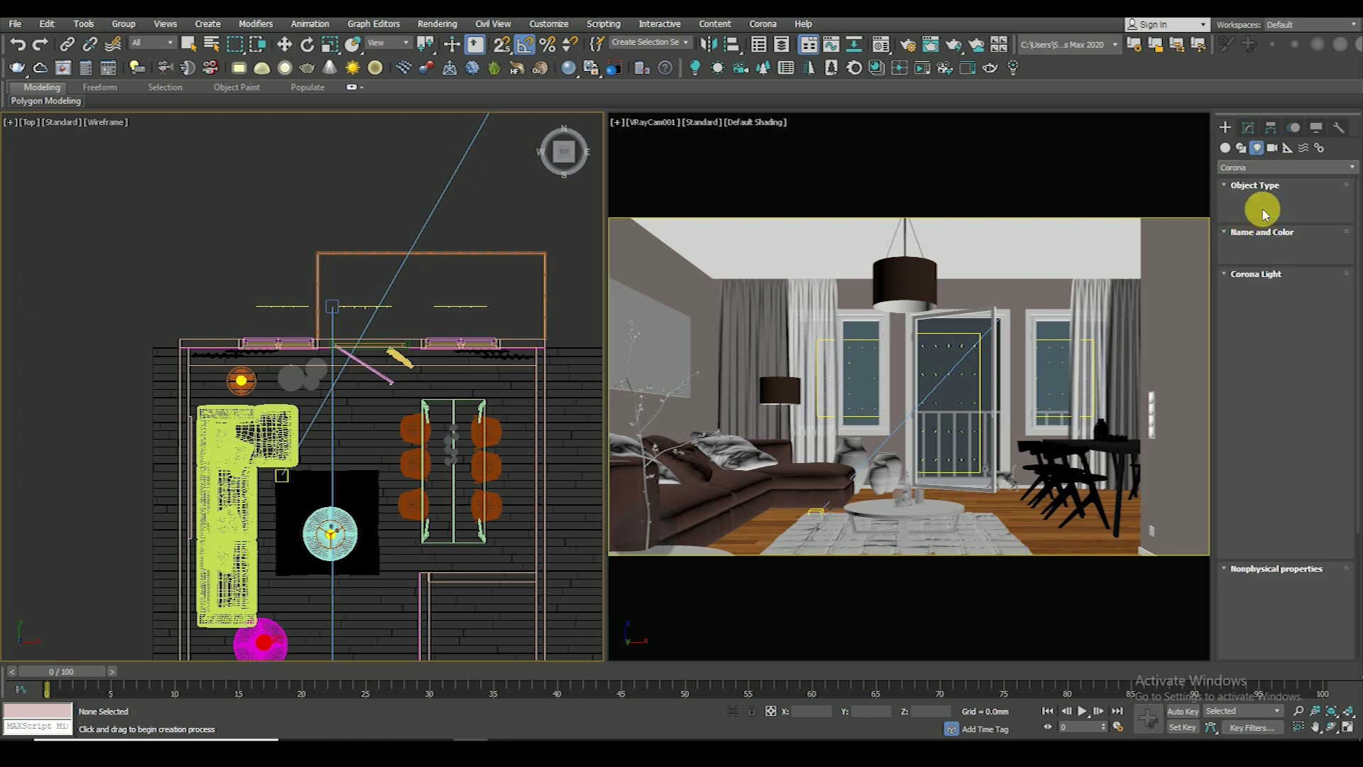
scroll(260, 436, up, 4)
drag(134, 269, 275, 308)
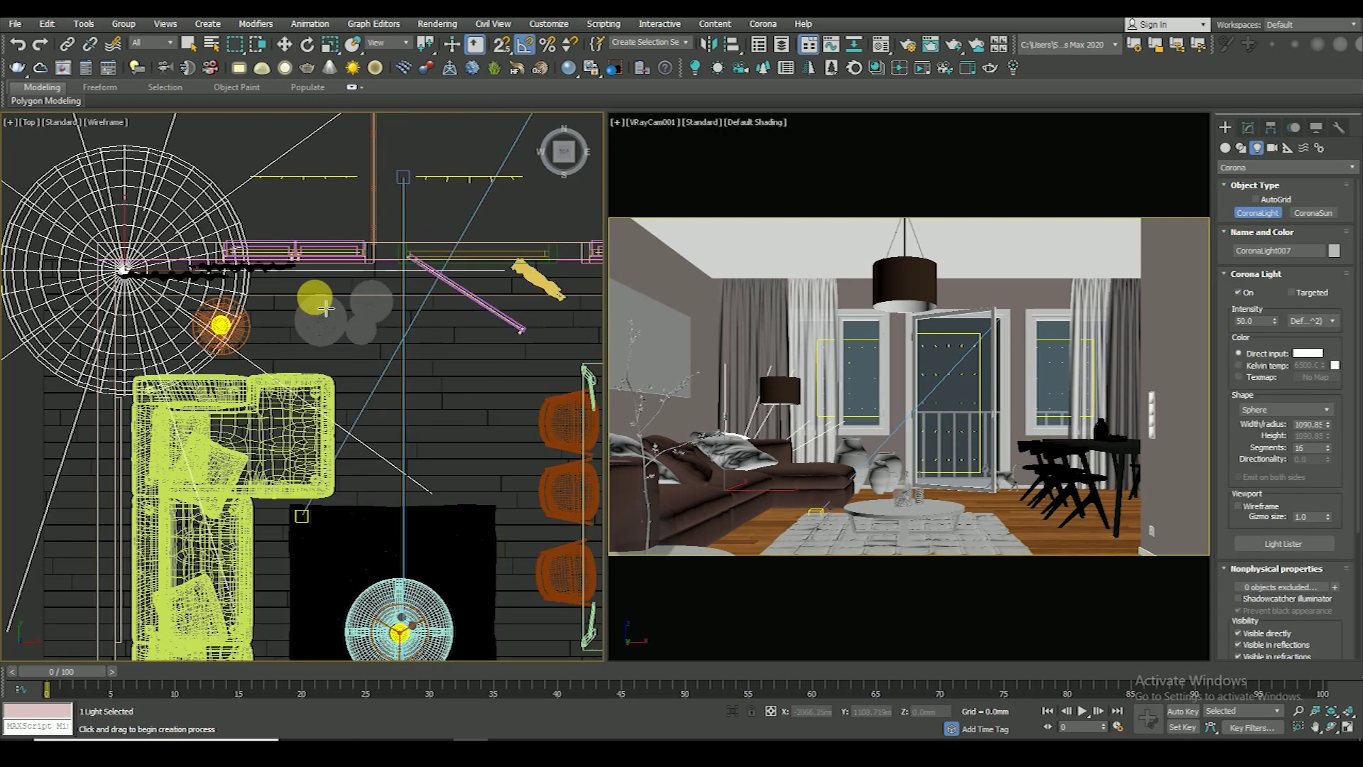
click(1285, 410)
middle_drag(158, 271, 175, 286)
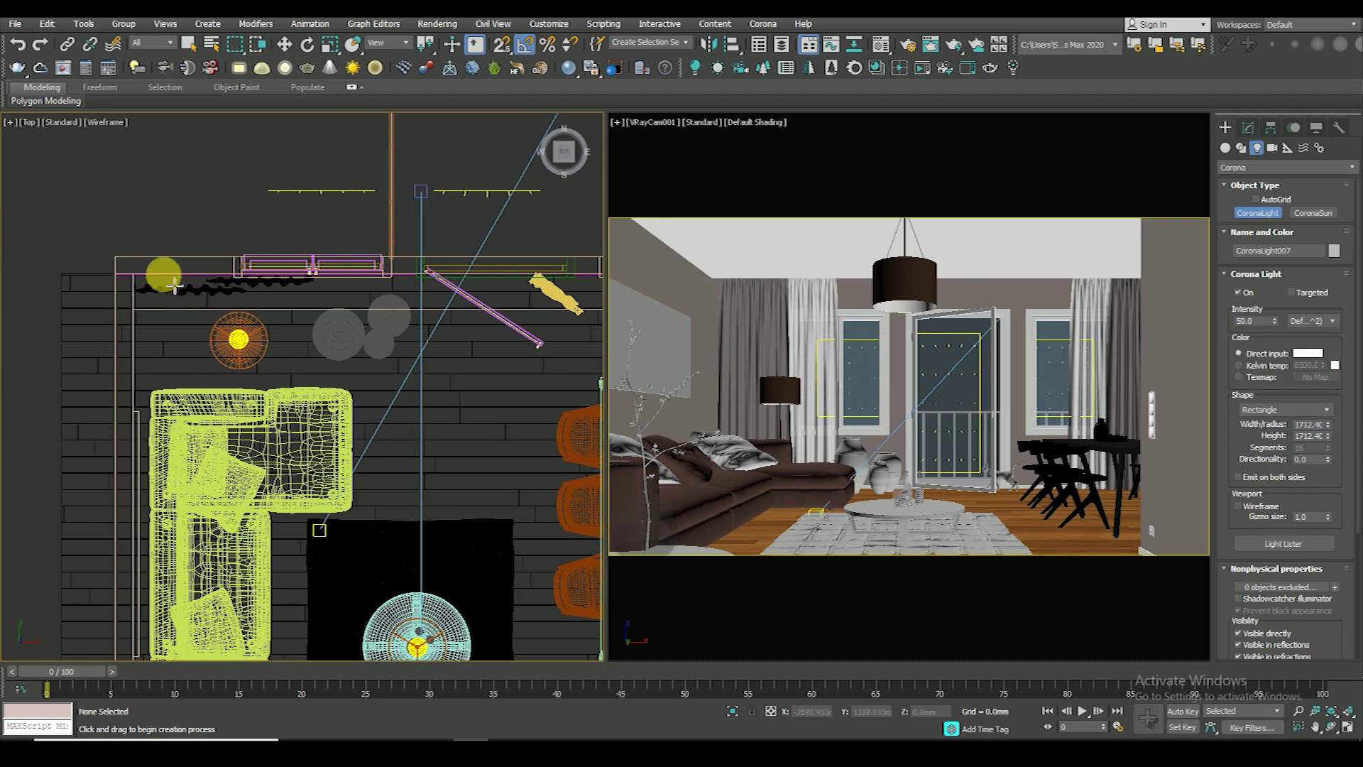
scroll(170, 284, up, 2)
drag(131, 280, 527, 323)
- Move, narrow and flip the light so it fits the window and faces into the room
scroll(526, 321, down, 3)
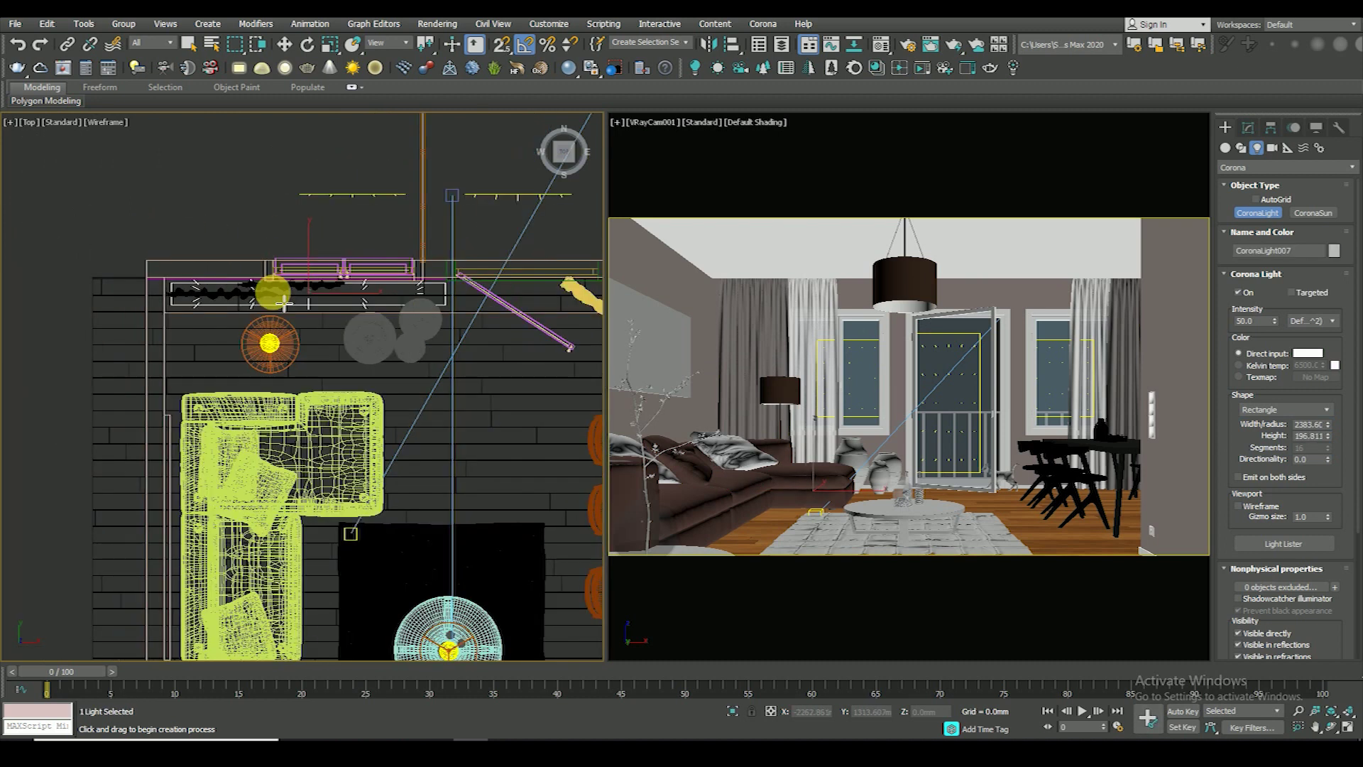
scroll(426, 355, down, 2)
click(284, 44)
scroll(114, 348, down, 1)
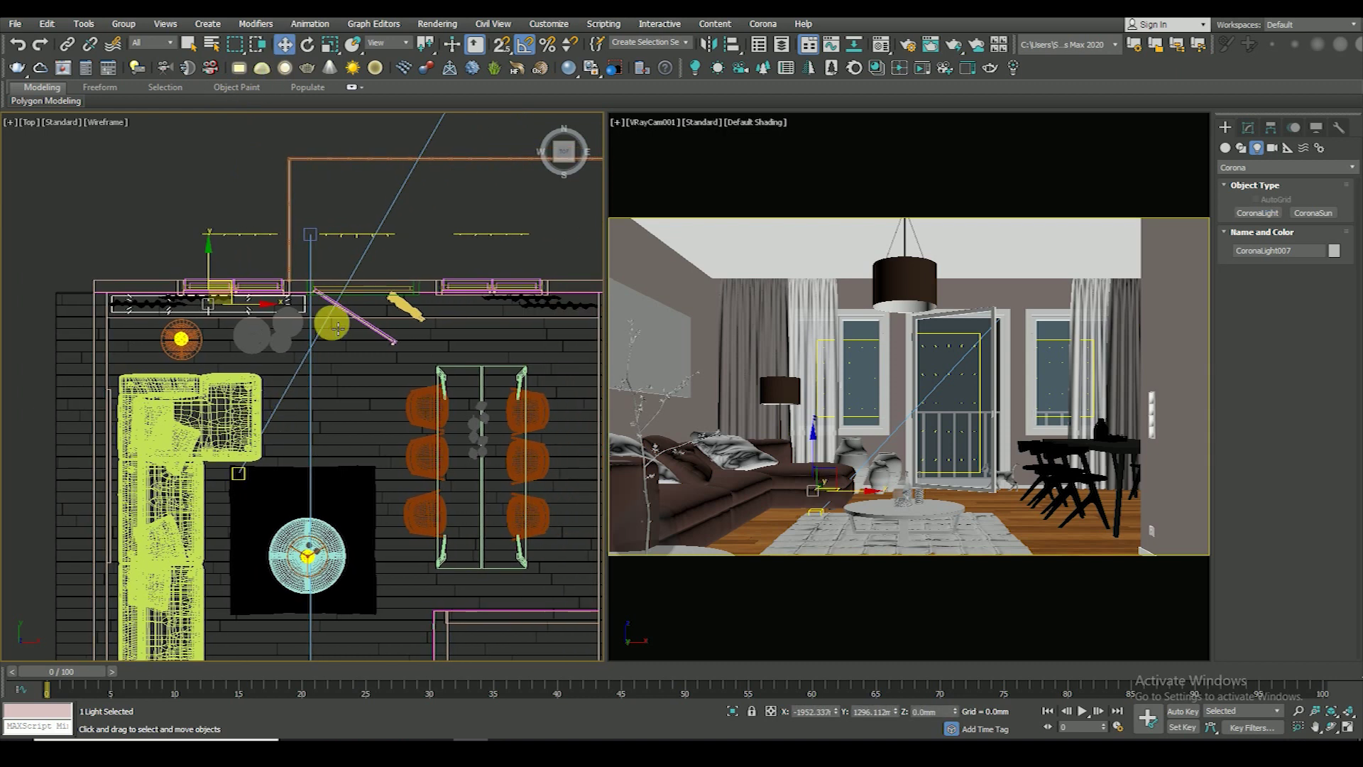
scroll(114, 347, down, 1)
mouse_move(333, 349)
mouse_down()
mouse_move(308, 310)
mouse_move(435, 310)
mouse_up()
key(r)
mouse_move(307, 310)
mouse_down()
mouse_move(284, 311)
mouse_move(351, 324)
mouse_up()
key(w)
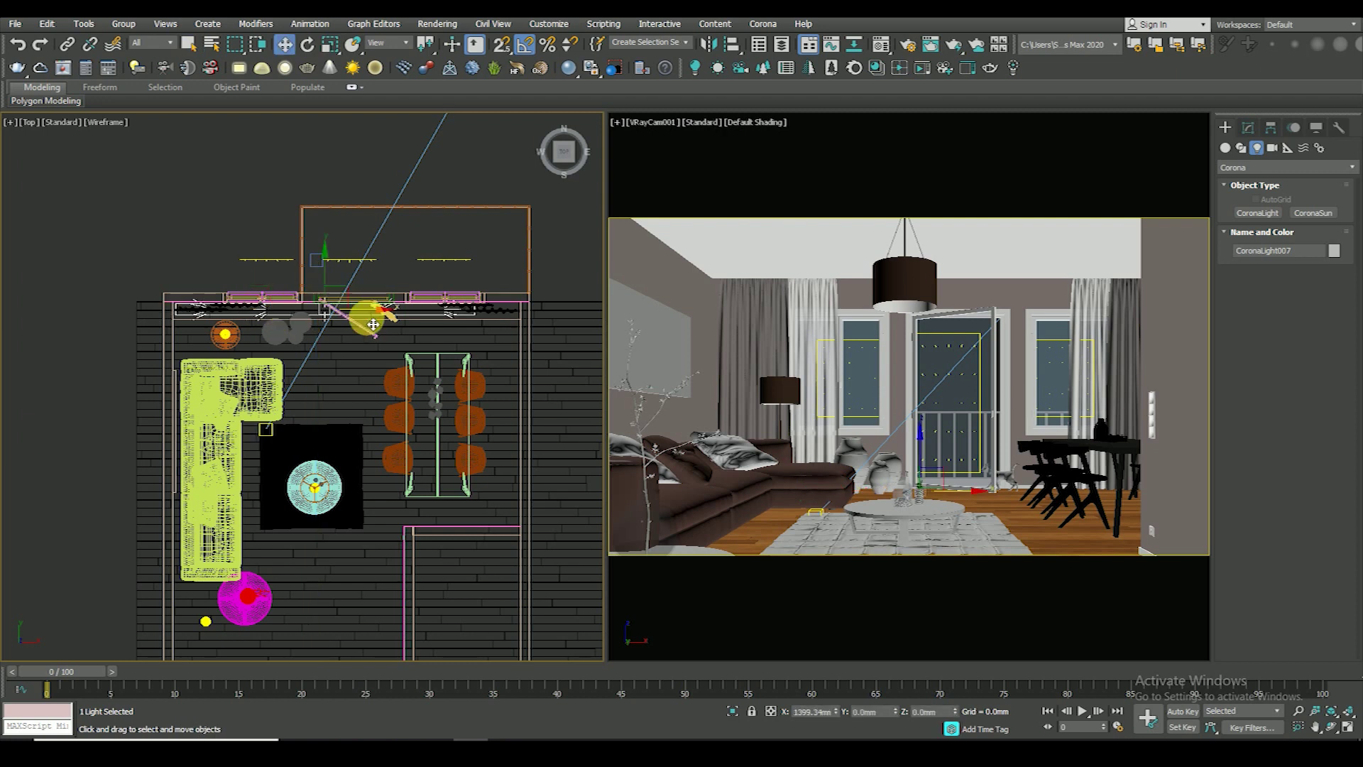
scroll(350, 325, up, 5)
scroll(358, 283, down, 5)
middle_drag(398, 348, 318, 367)
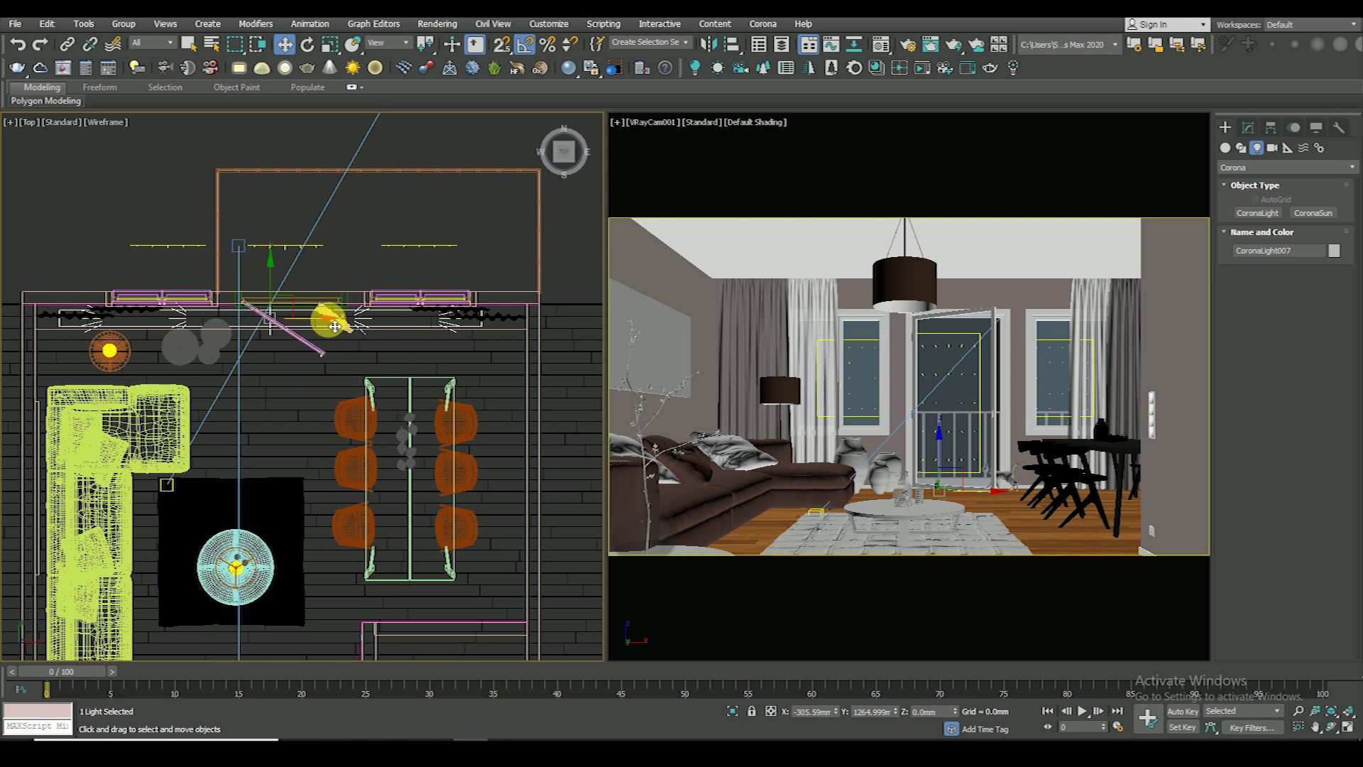
drag(335, 326, 345, 323)
key(r)
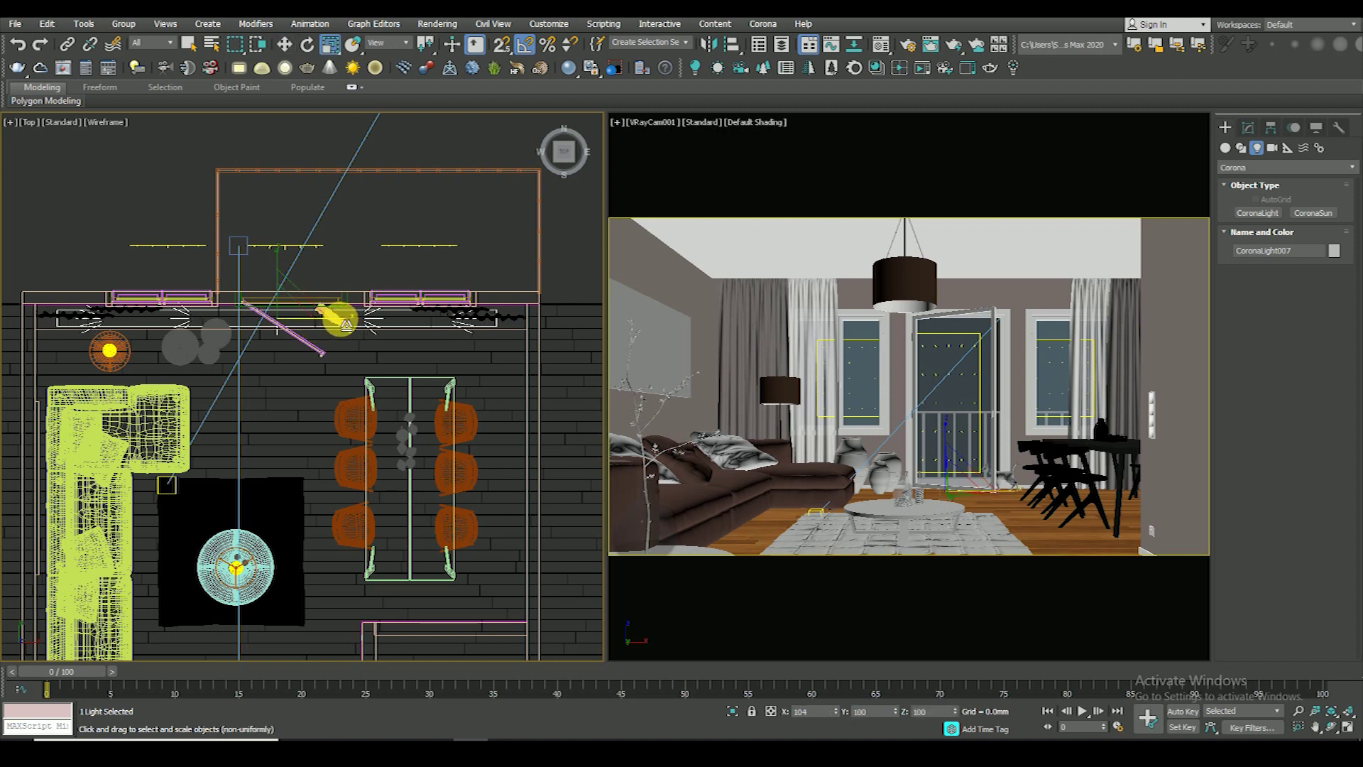
key(q)
drag(349, 324, 327, 325)
key(w)
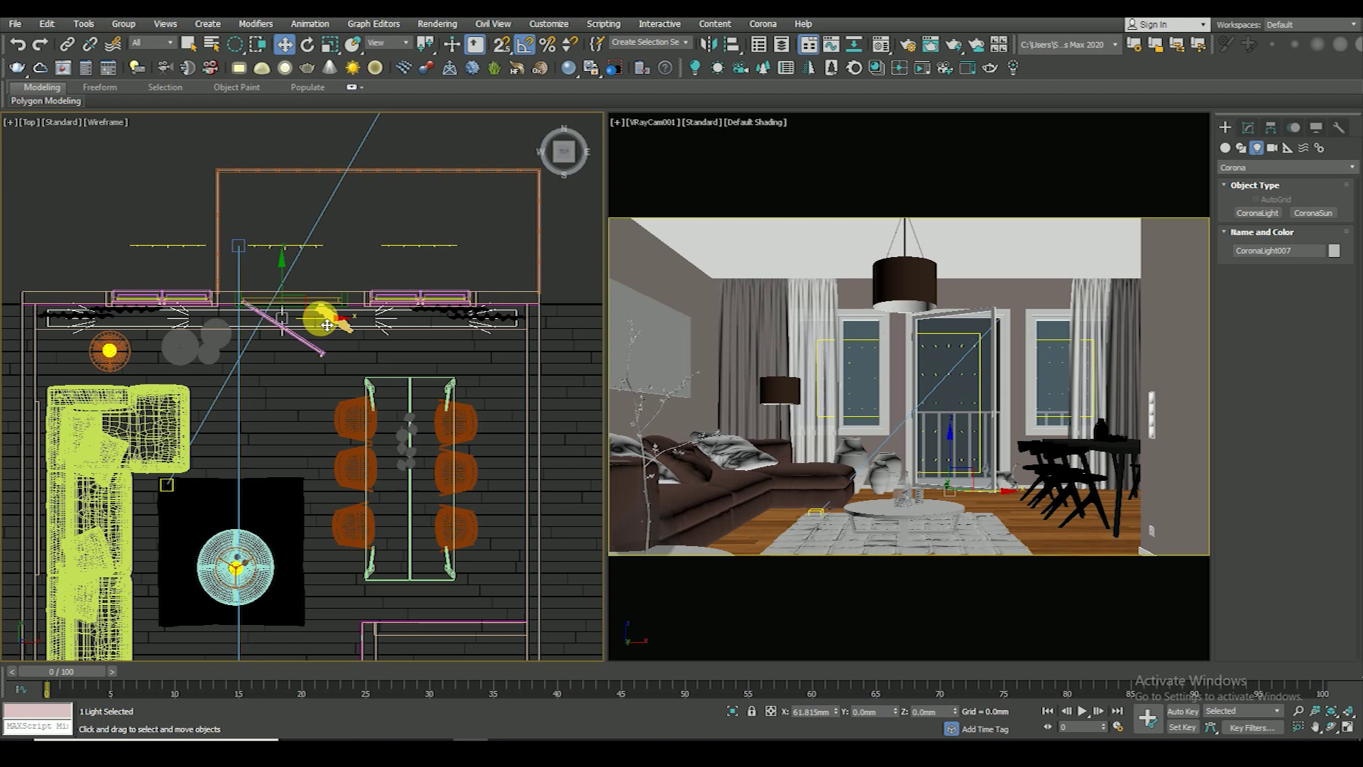
- Raise the light slightly in the Front view
key(f)
scroll(319, 508, down, 5)
scroll(319, 354, up, 5)
scroll(319, 270, up, 3)
scroll(319, 270, up, 5)
drag(338, 273, 338, 264)
- Set the light's intensity to 10 and its colour to a 6500 K Kelvin temperature
click(1249, 129)
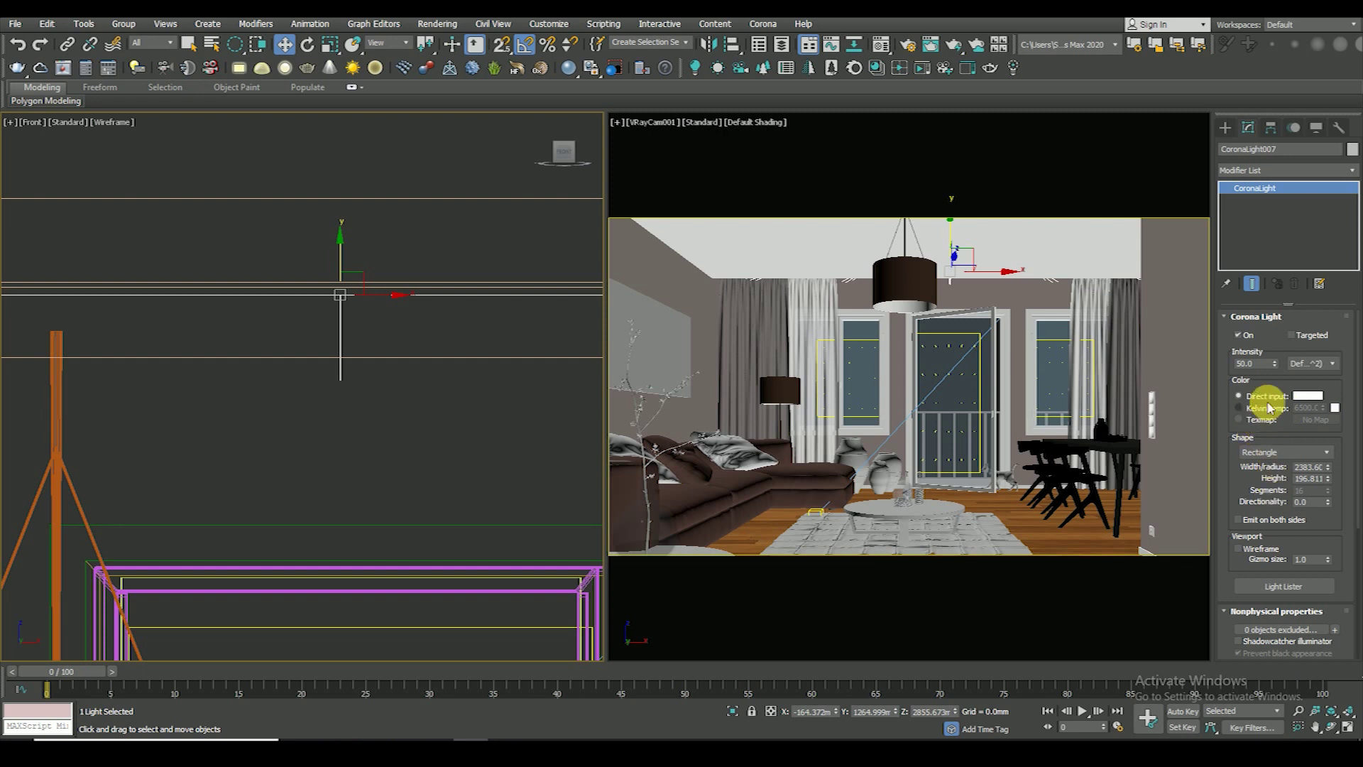
click(1262, 395)
click(1258, 367)
click(1238, 408)
text(4500)
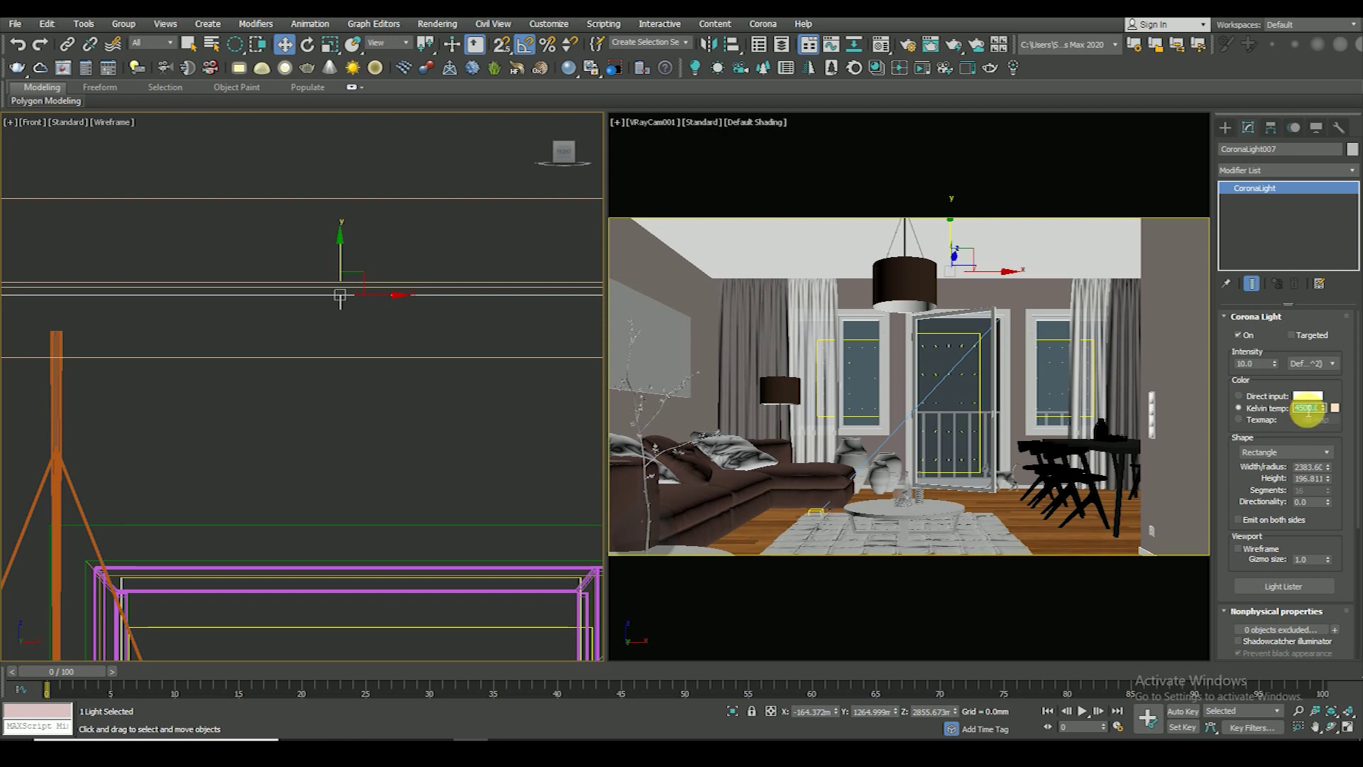
scroll(1253, 497, down, 3)
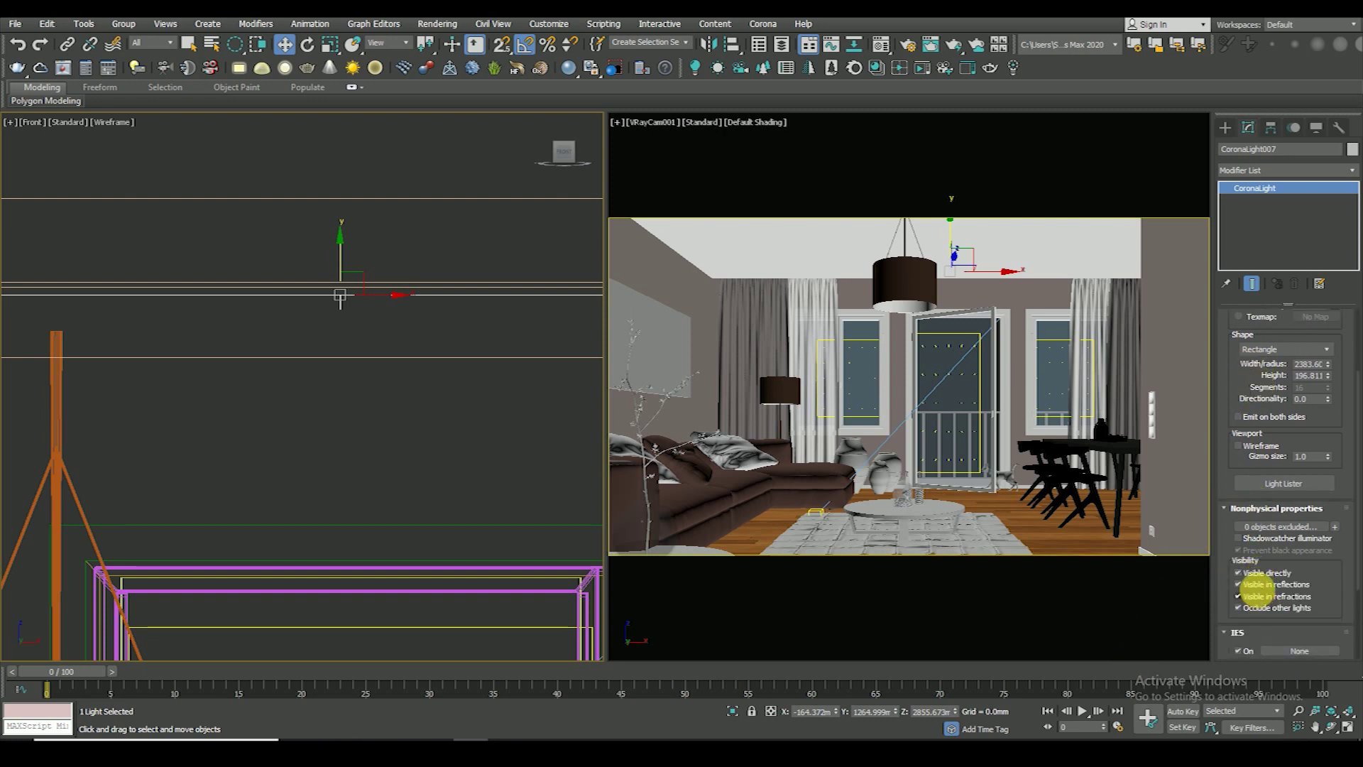
click(465, 416)
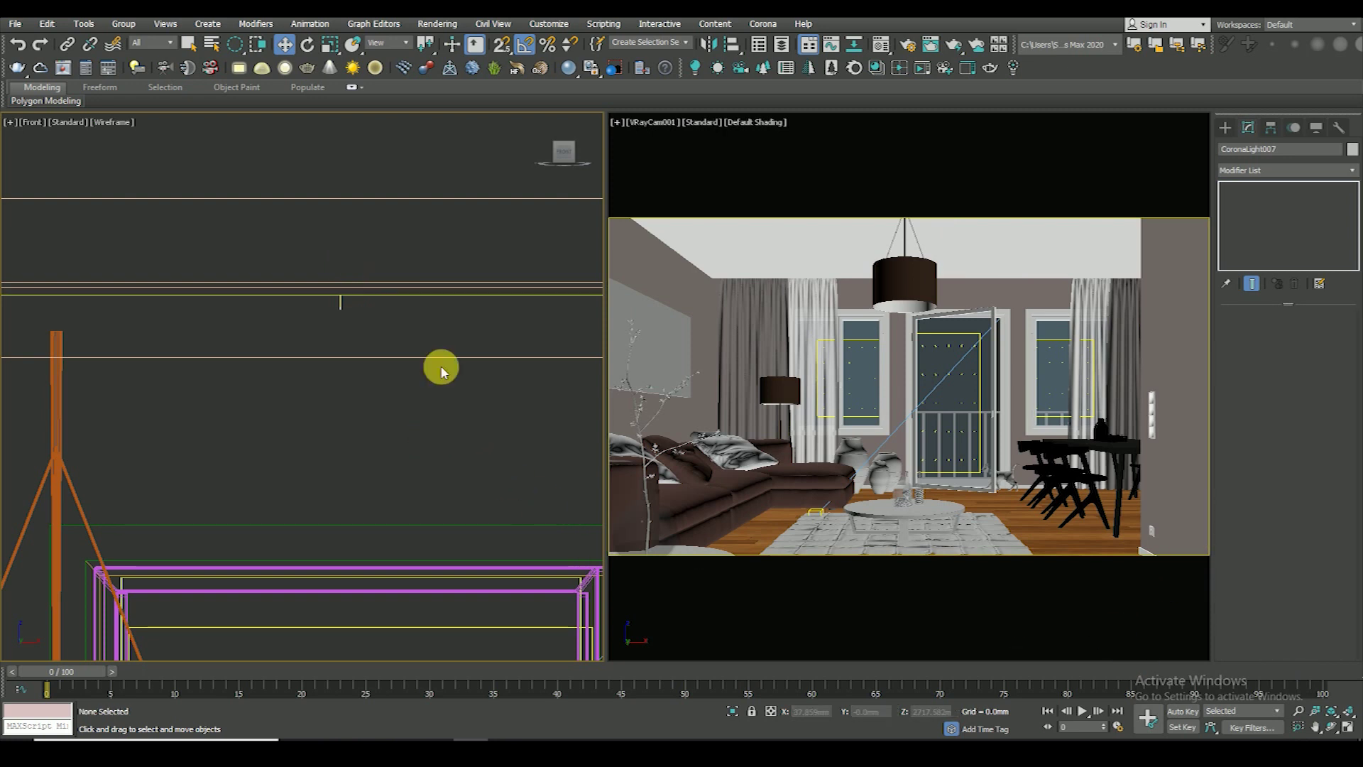
- Select the outer wall, top wall and parapet pieces in the camera view
scroll(433, 362, down, 10)
alt+middle_drag(426, 360, 488, 477)
key(F3)
scroll(488, 477, up, 3)
scroll(454, 426, up, 5)
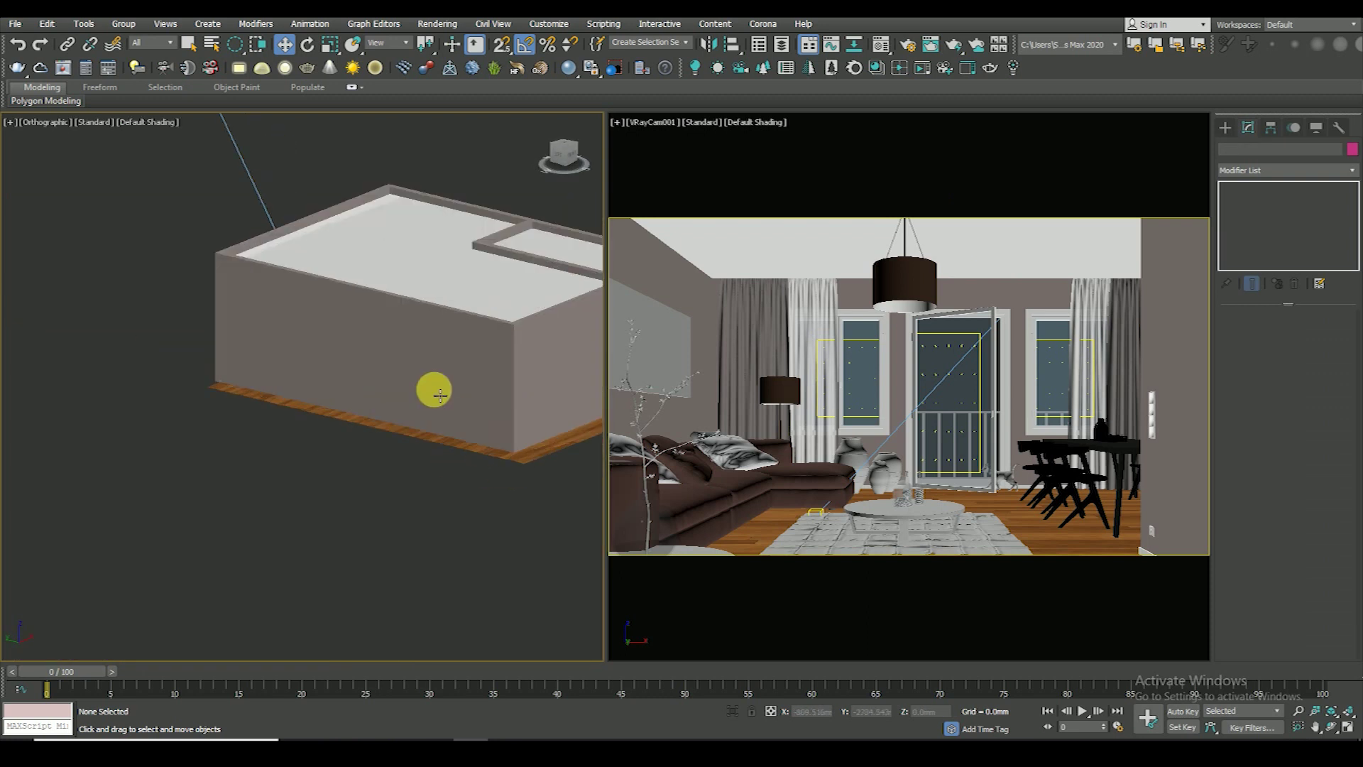
click(436, 363)
key(F3)
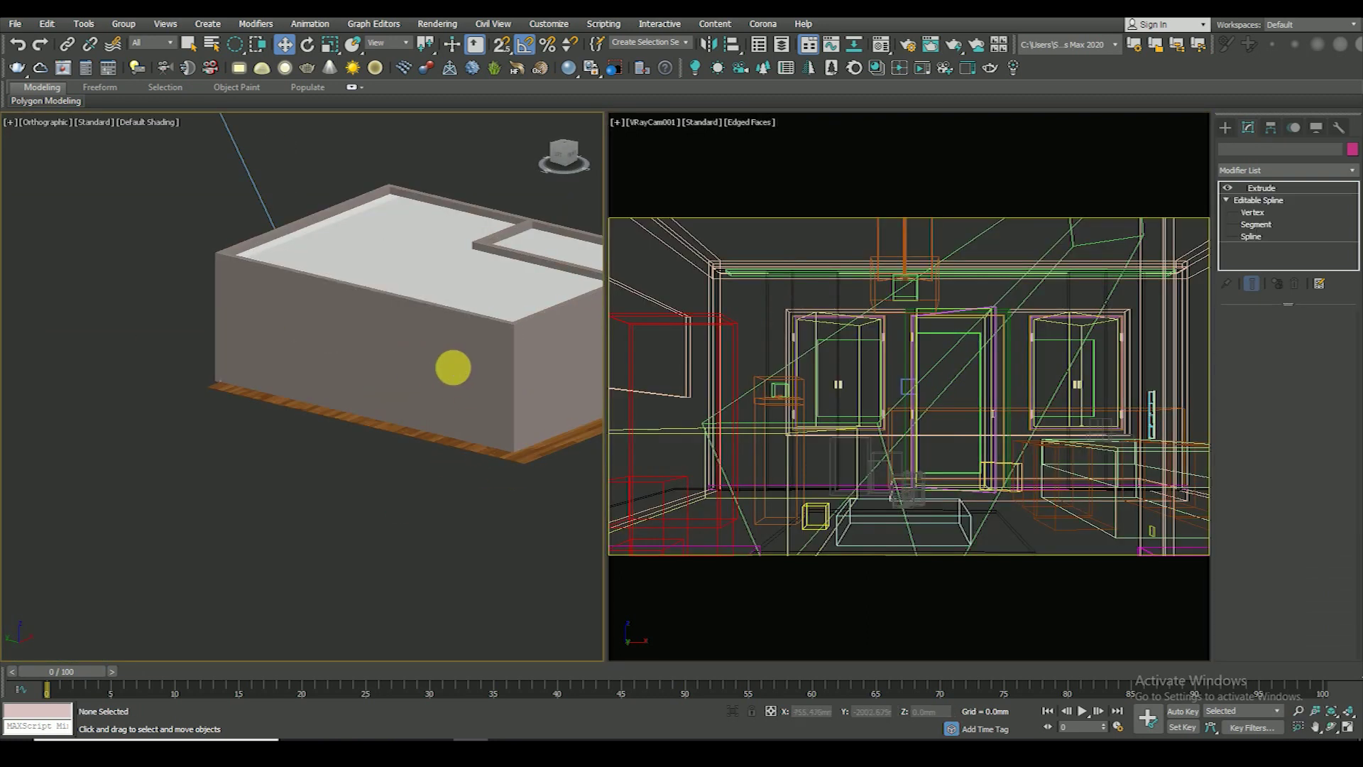
alt+middle_drag(466, 383, 497, 382)
ctrl+click(534, 381)
ctrl+click(495, 267)
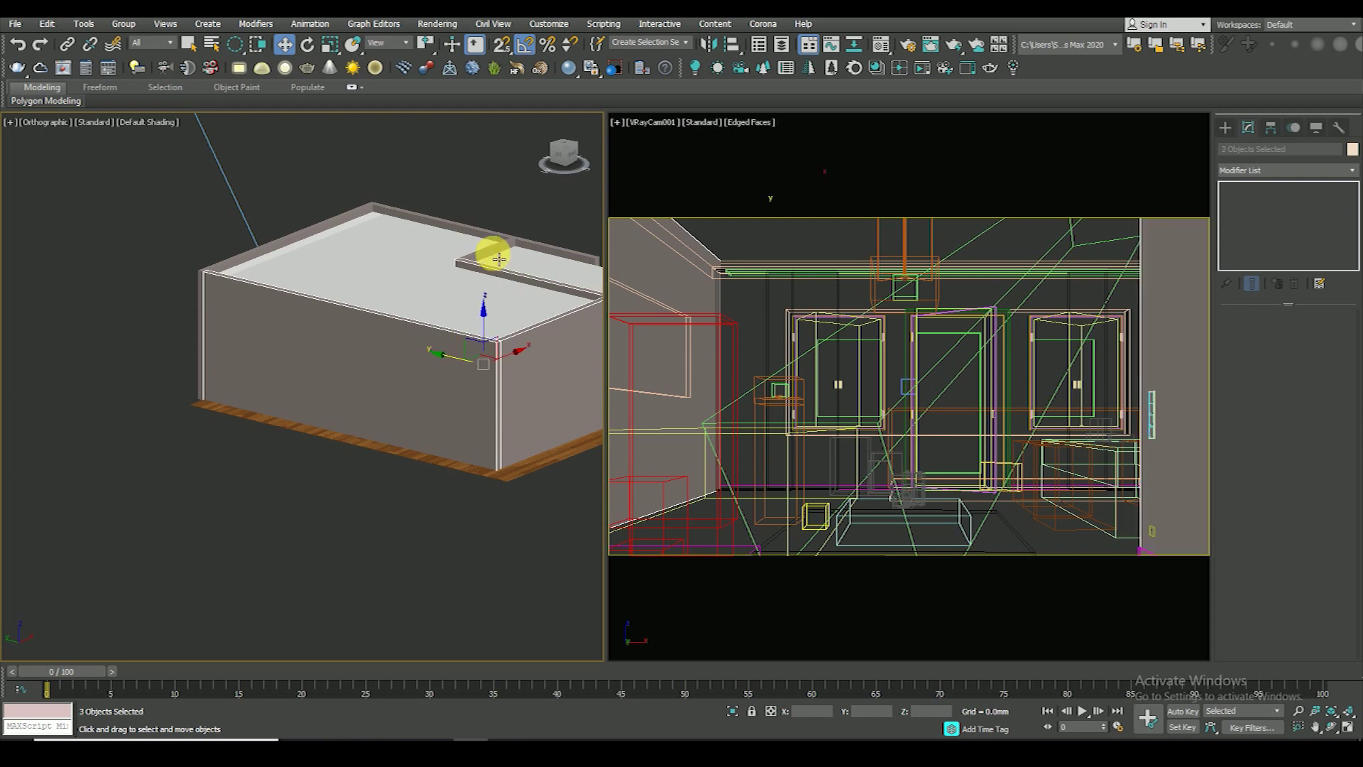
ctrl+click(480, 227)
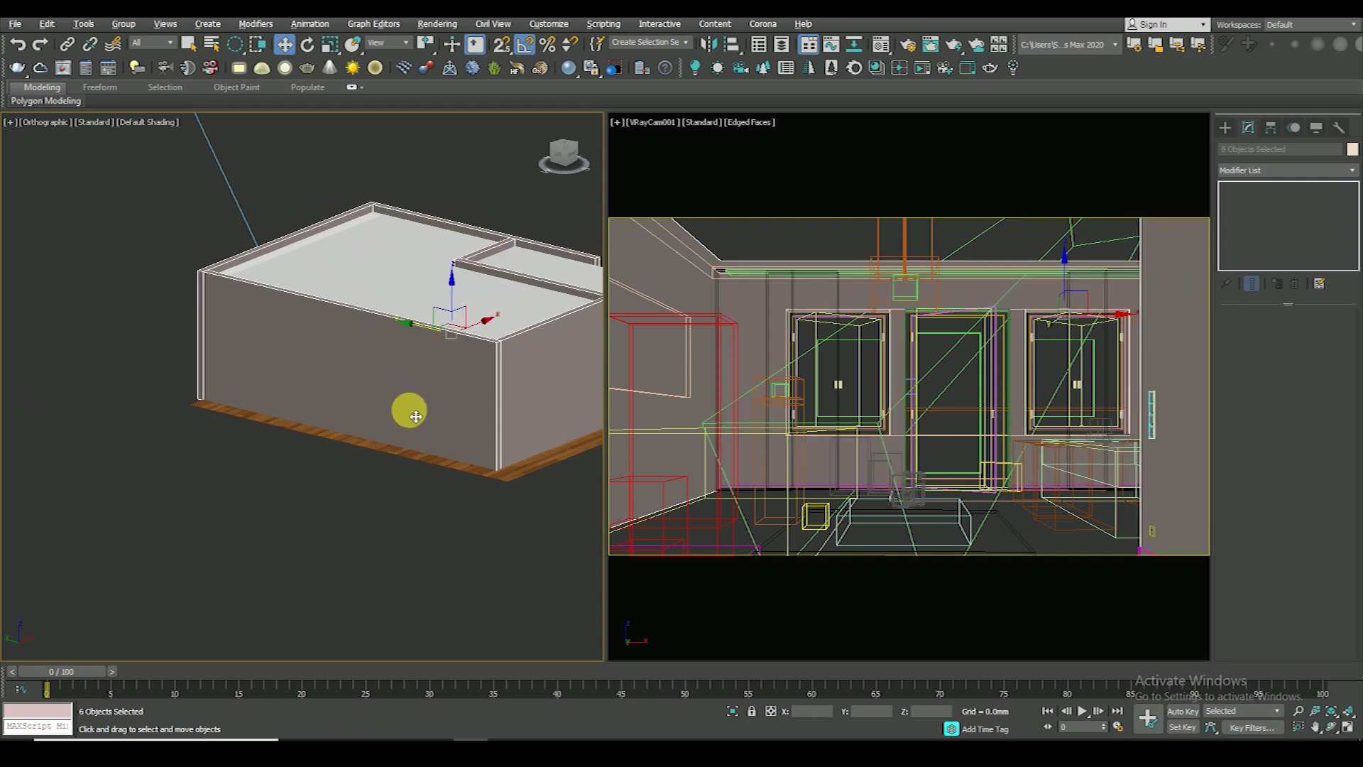
- Isolate the six wall objects with Alt+Q and orbit to view the room from above
key(alt+q)
click(440, 605)
key(F3)
key(ctrl+a)
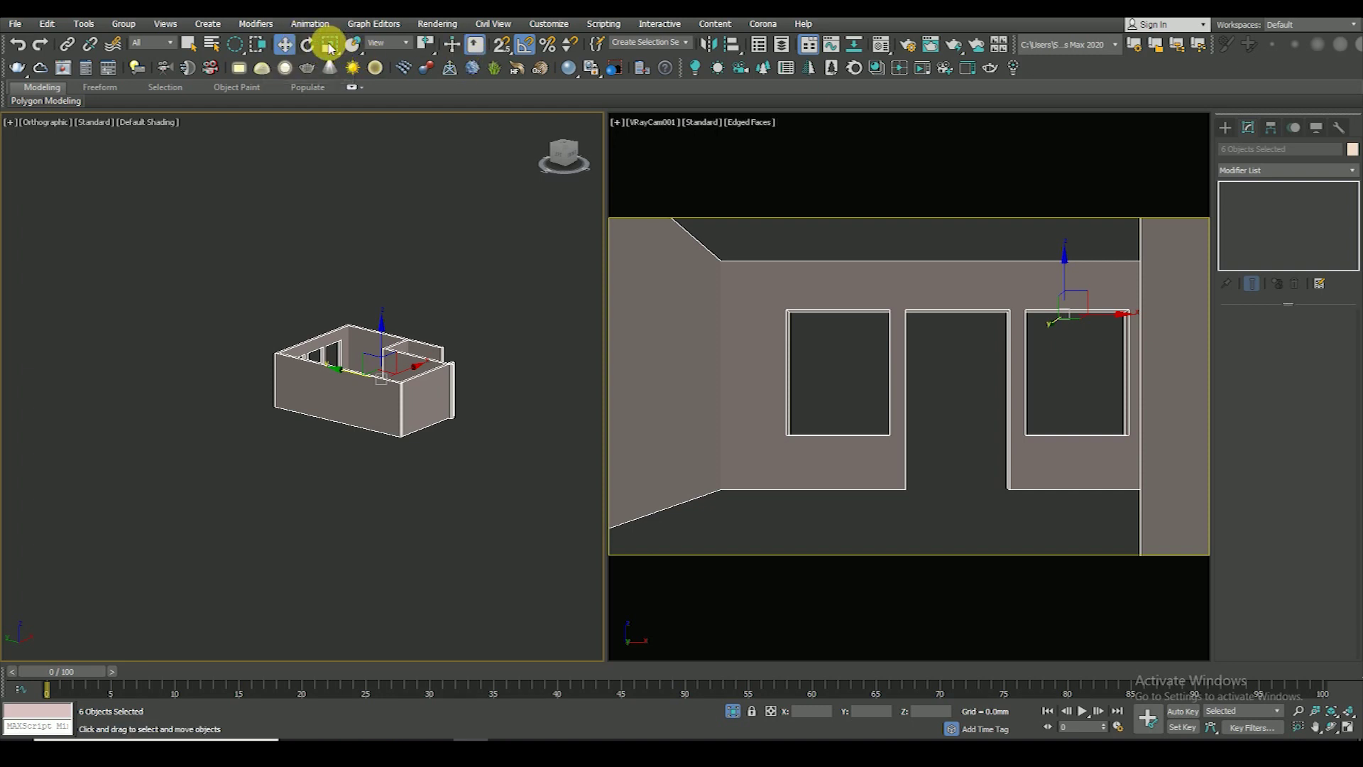
click(234, 44)
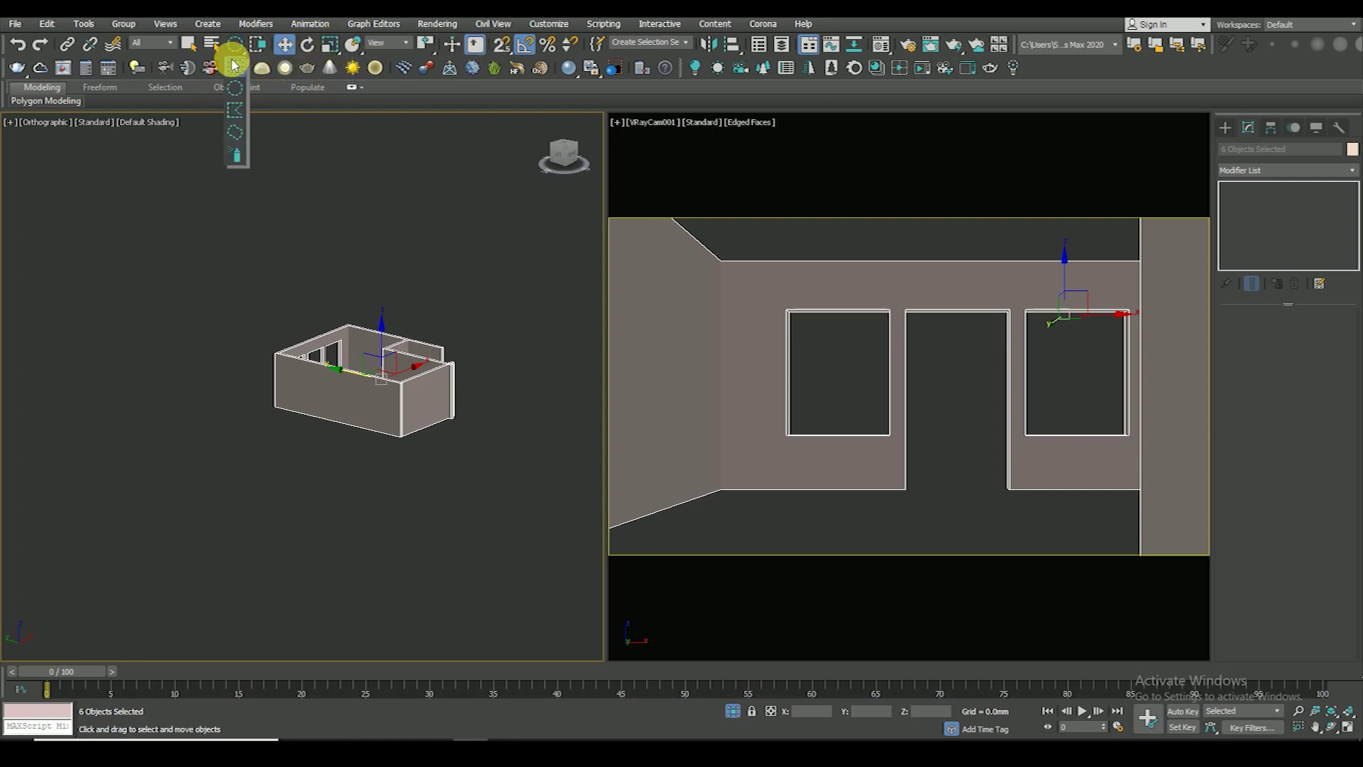
alt+middle_drag(371, 484, 394, 490)
click(394, 490)
scroll(383, 454, up, 2)
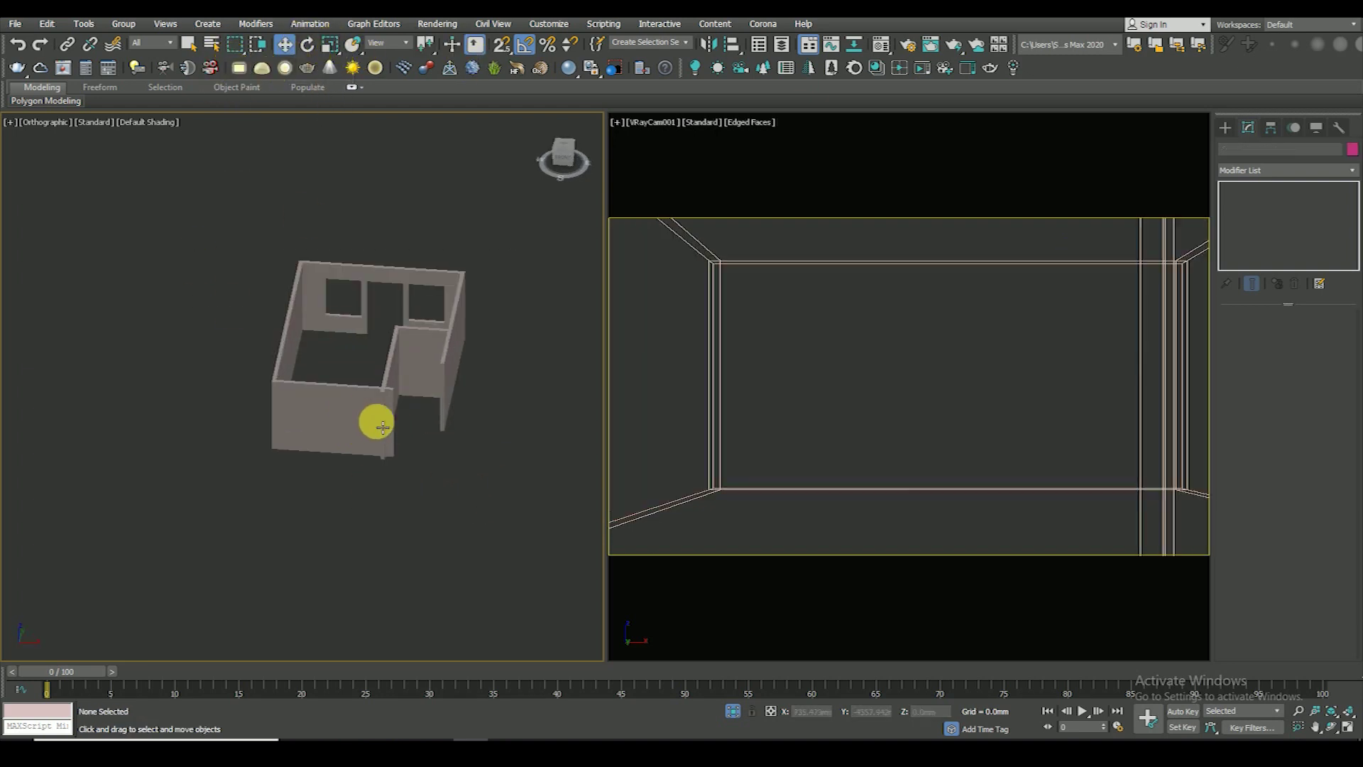
- Go to the Wall material's Corona sub-material and clear its Noise bump map
key(m)
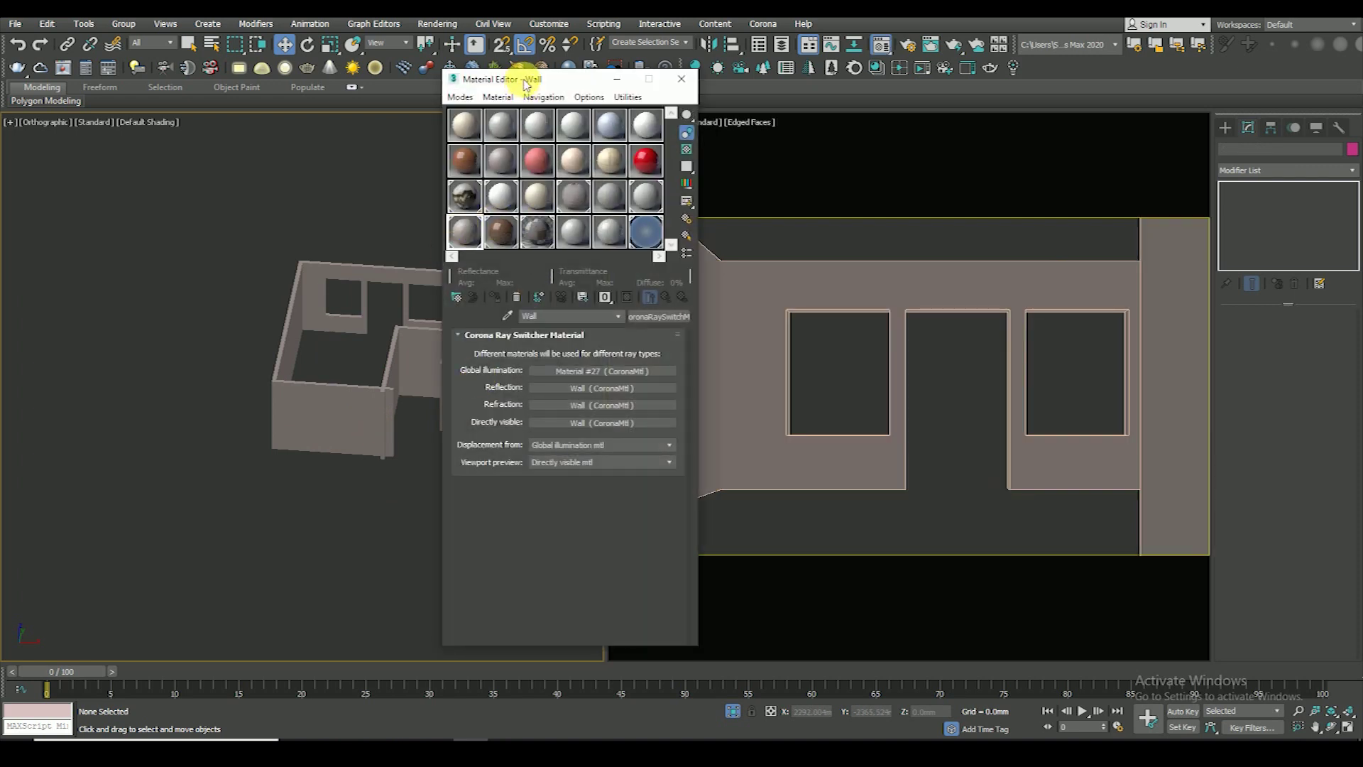
drag(526, 84, 803, 80)
scroll(490, 461, up, 3)
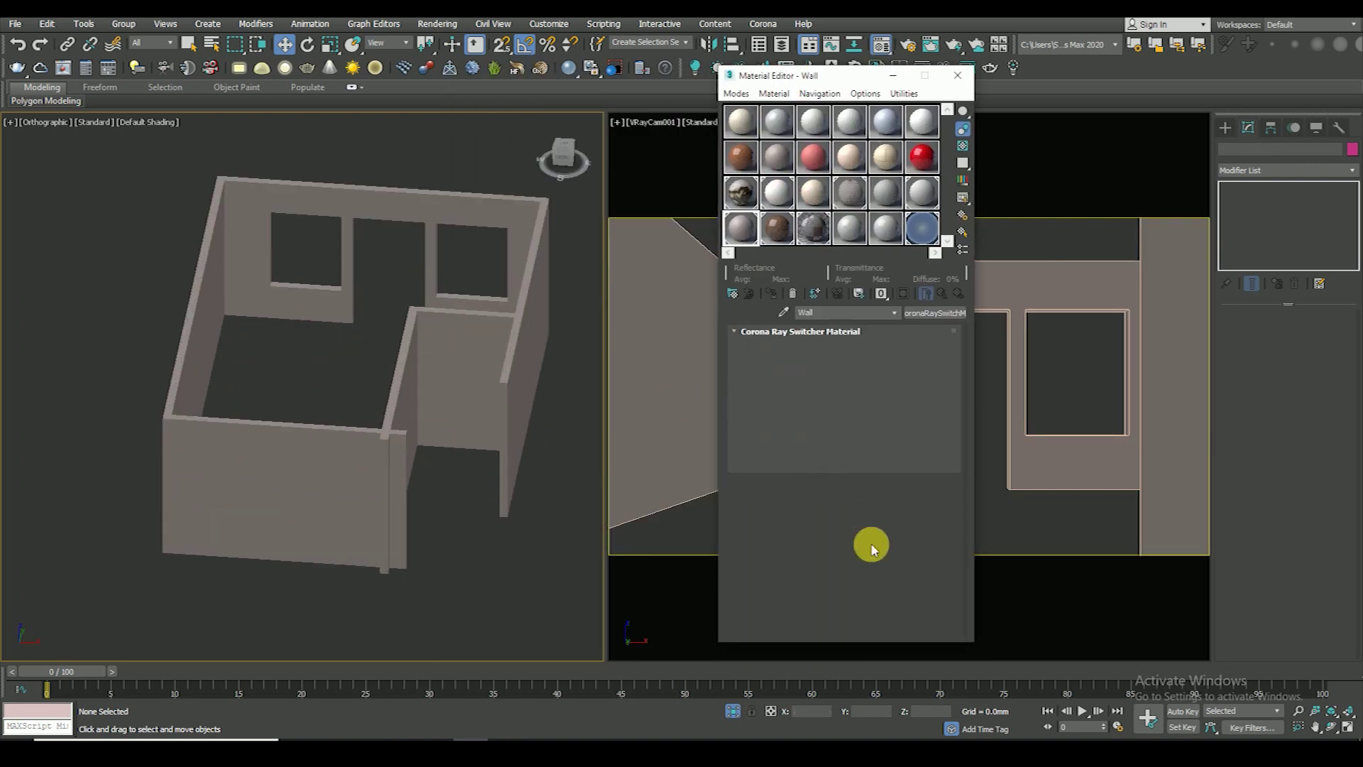
click(795, 510)
scroll(766, 515, down, 5)
scroll(779, 512, down, 3)
scroll(778, 513, down, 3)
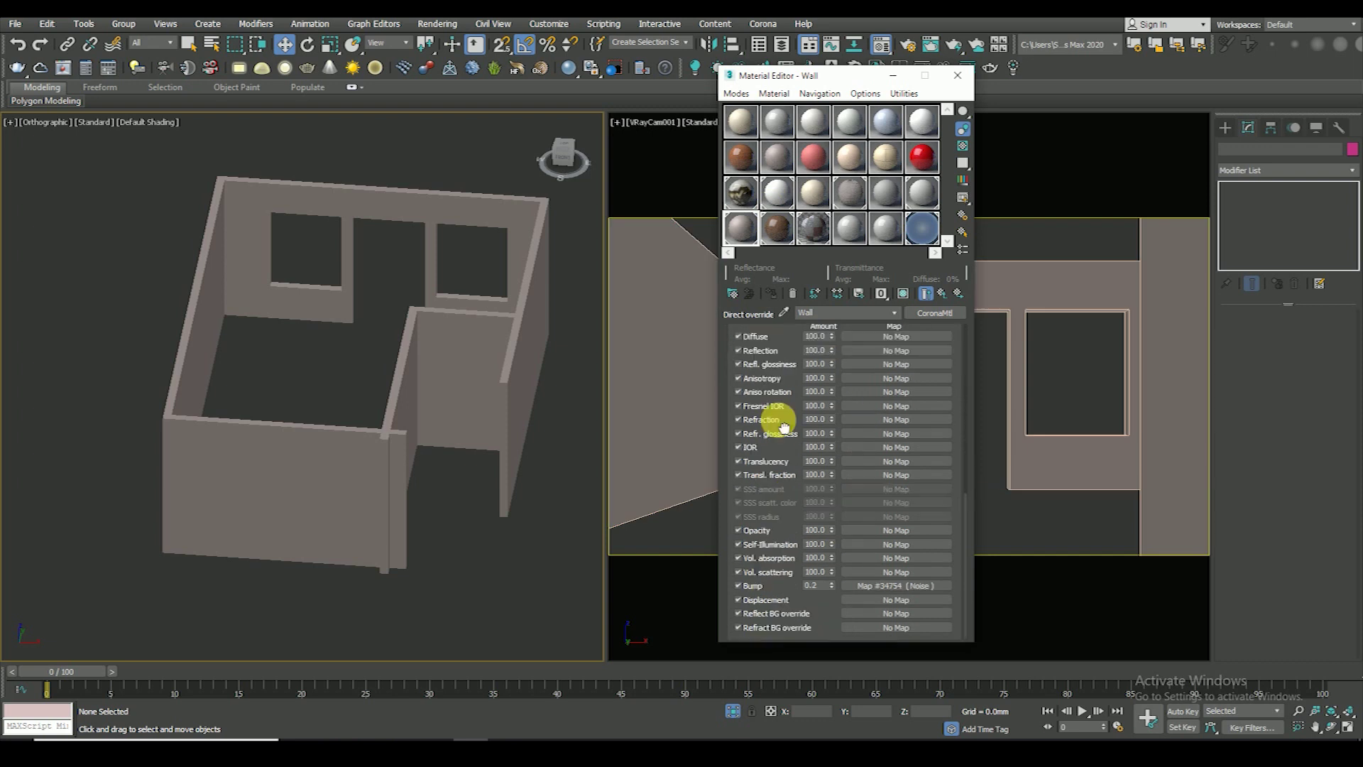
right_click(878, 590)
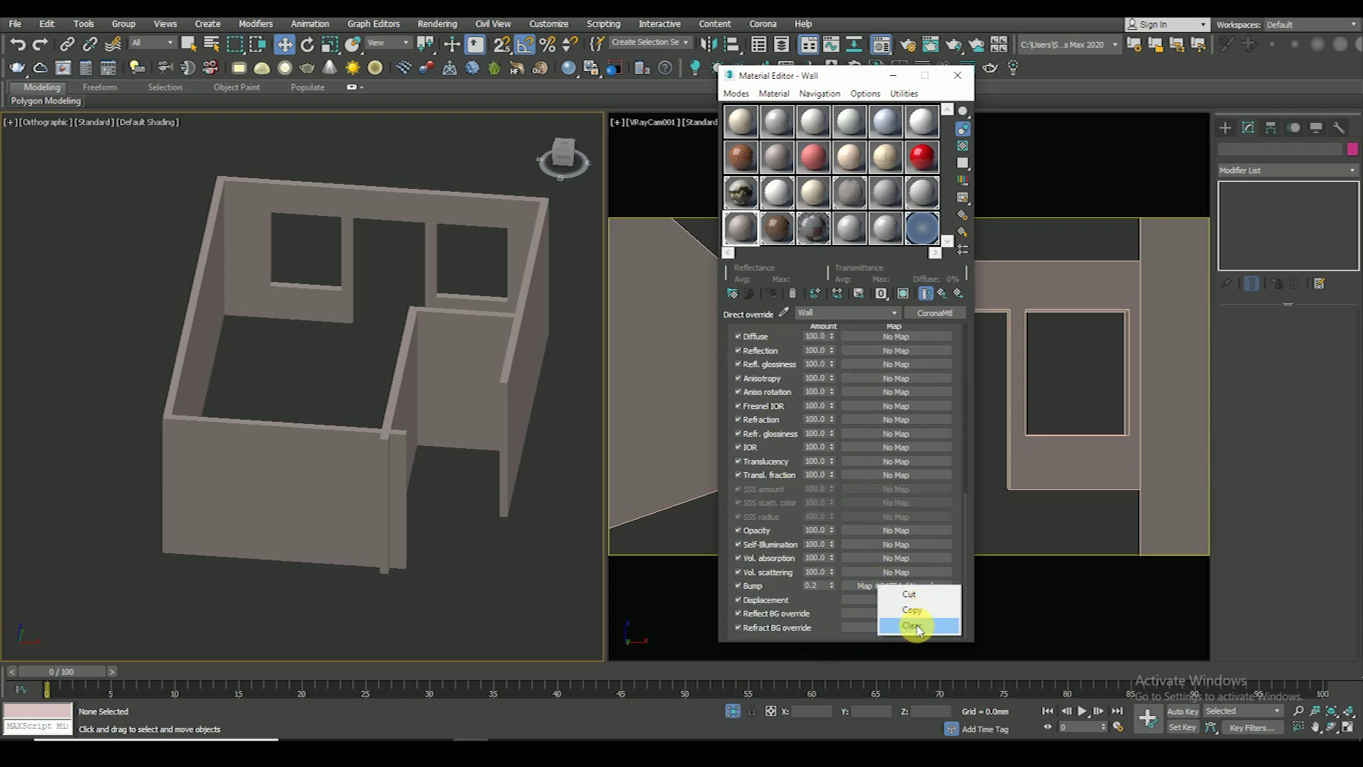
click(898, 631)
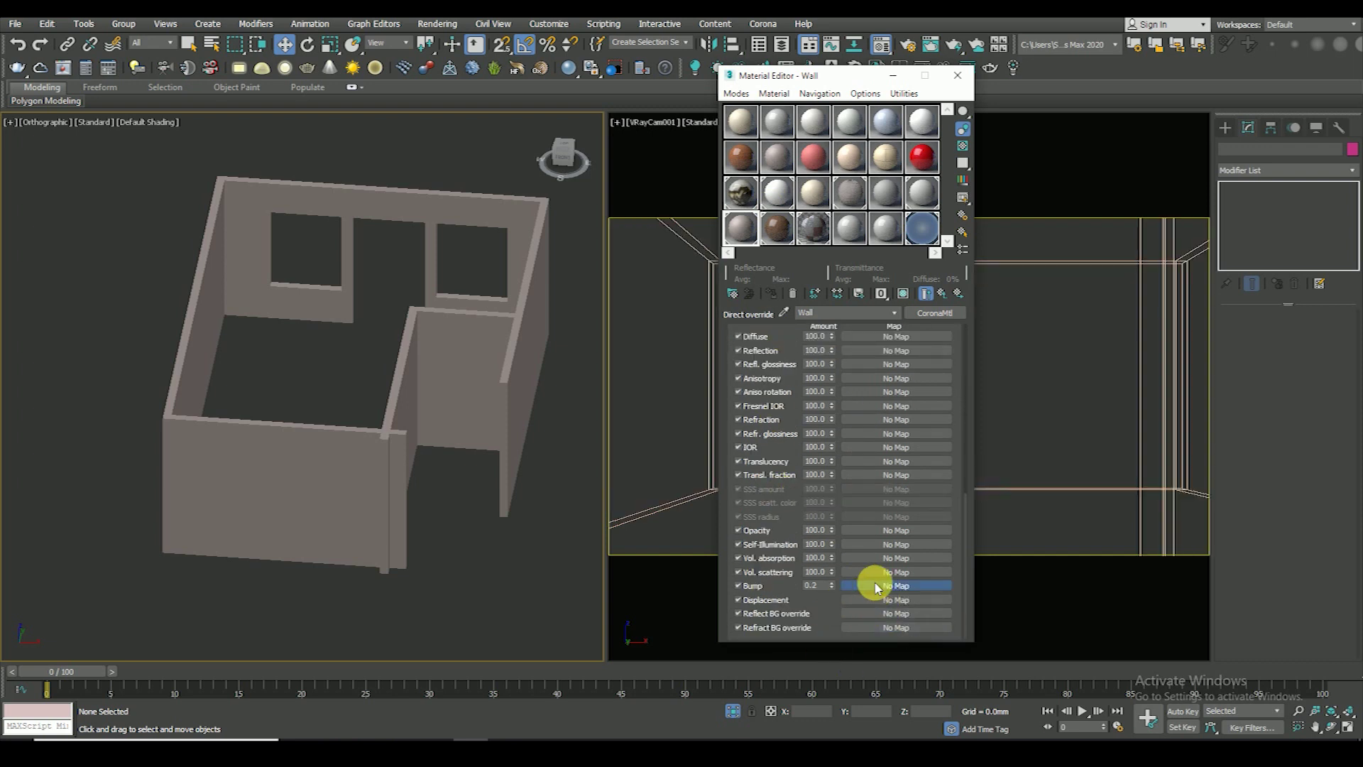
- Load AI_27_01_bump from the interior_02_final 30-09-15 folder as a Bitmap bump map
click(878, 587)
click(570, 231)
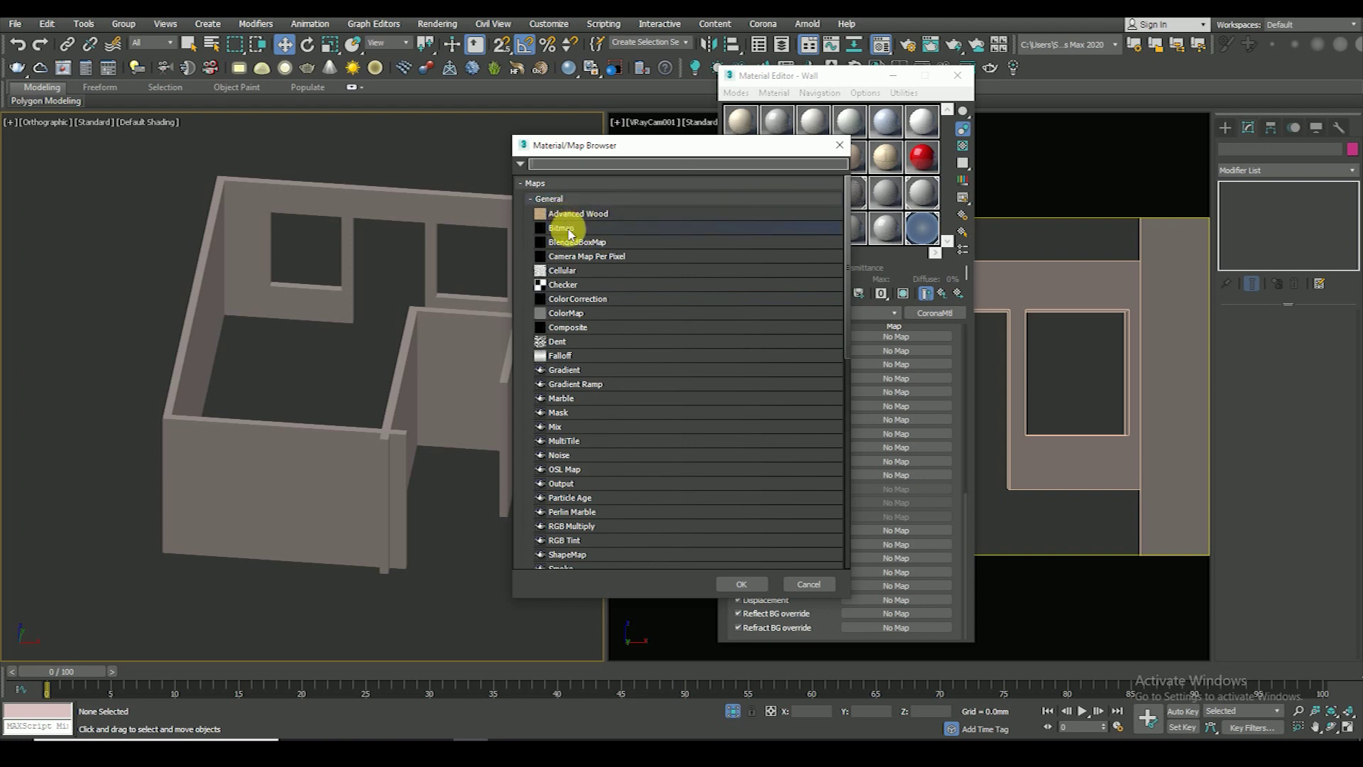
double_click(570, 231)
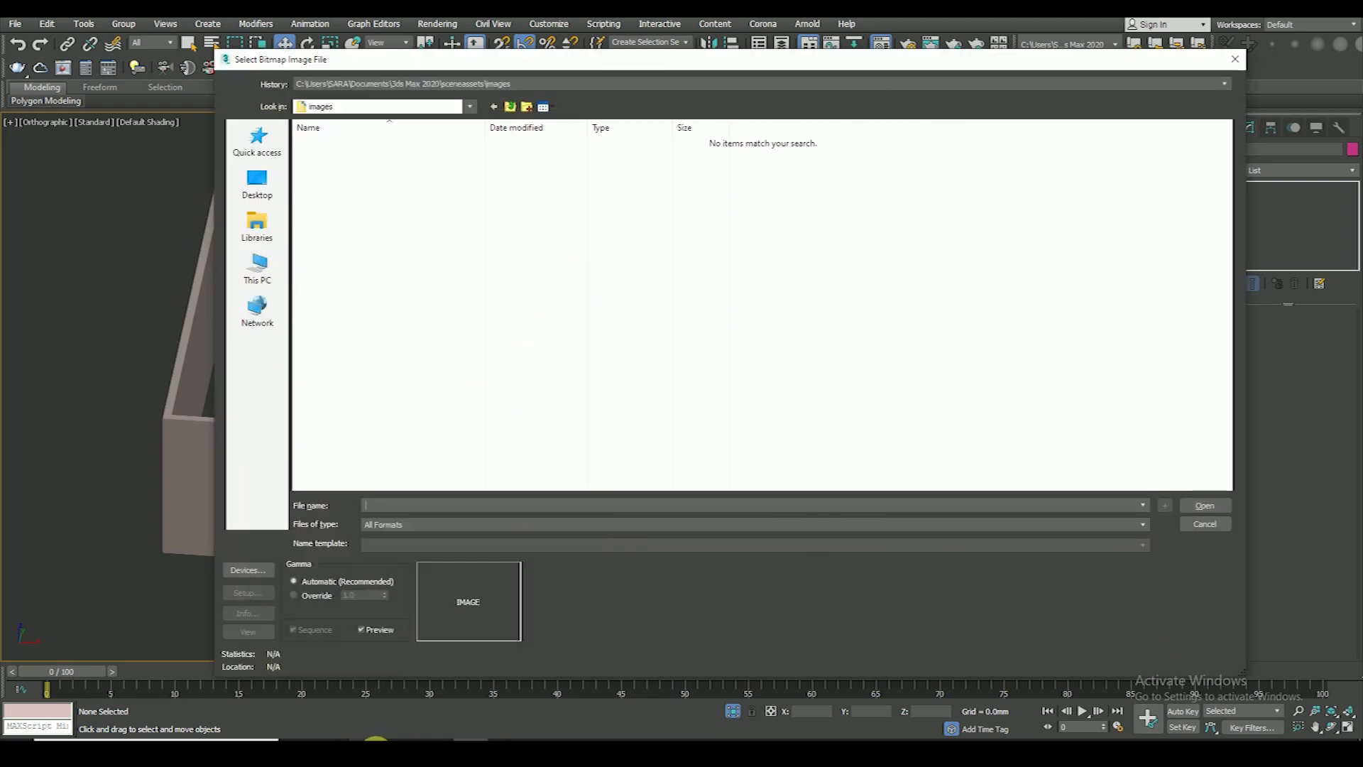
click(380, 744)
click(659, 116)
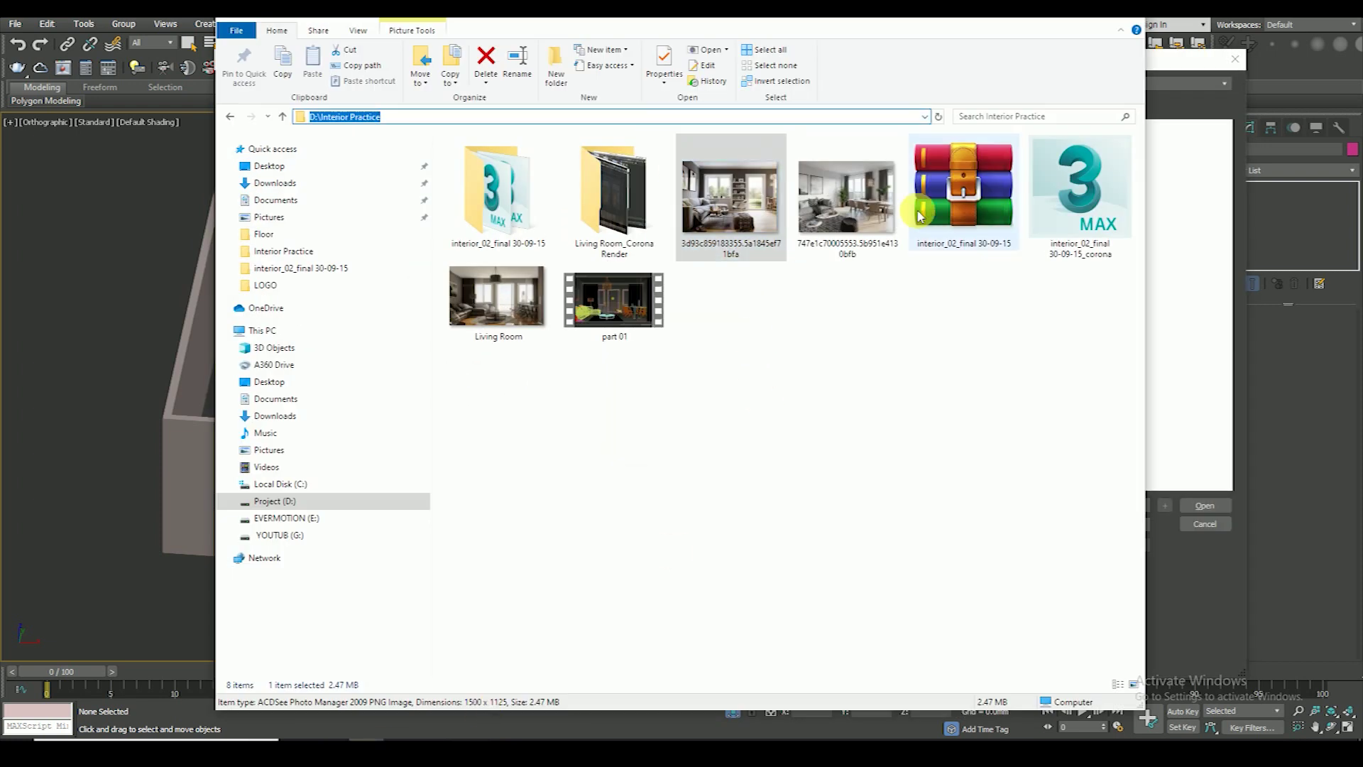
double_click(541, 184)
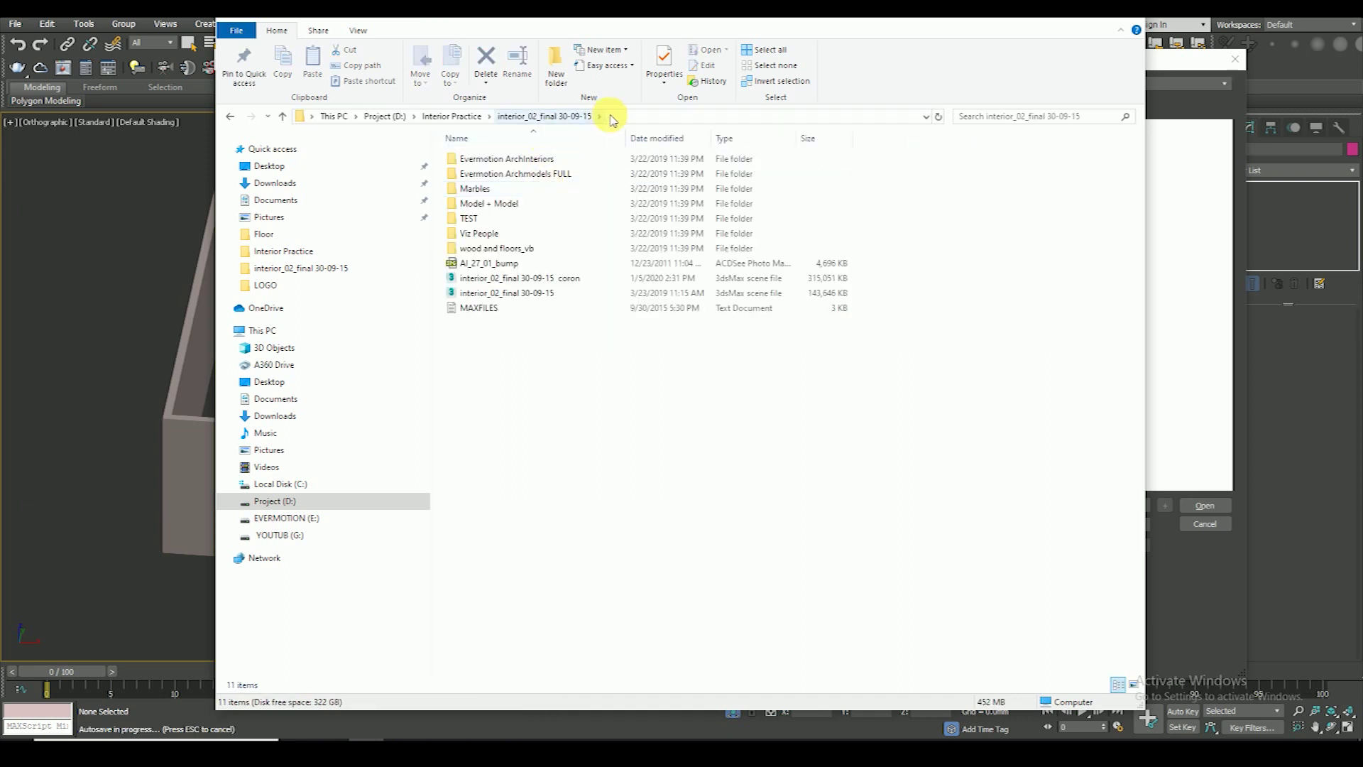
click(600, 116)
click(1065, 21)
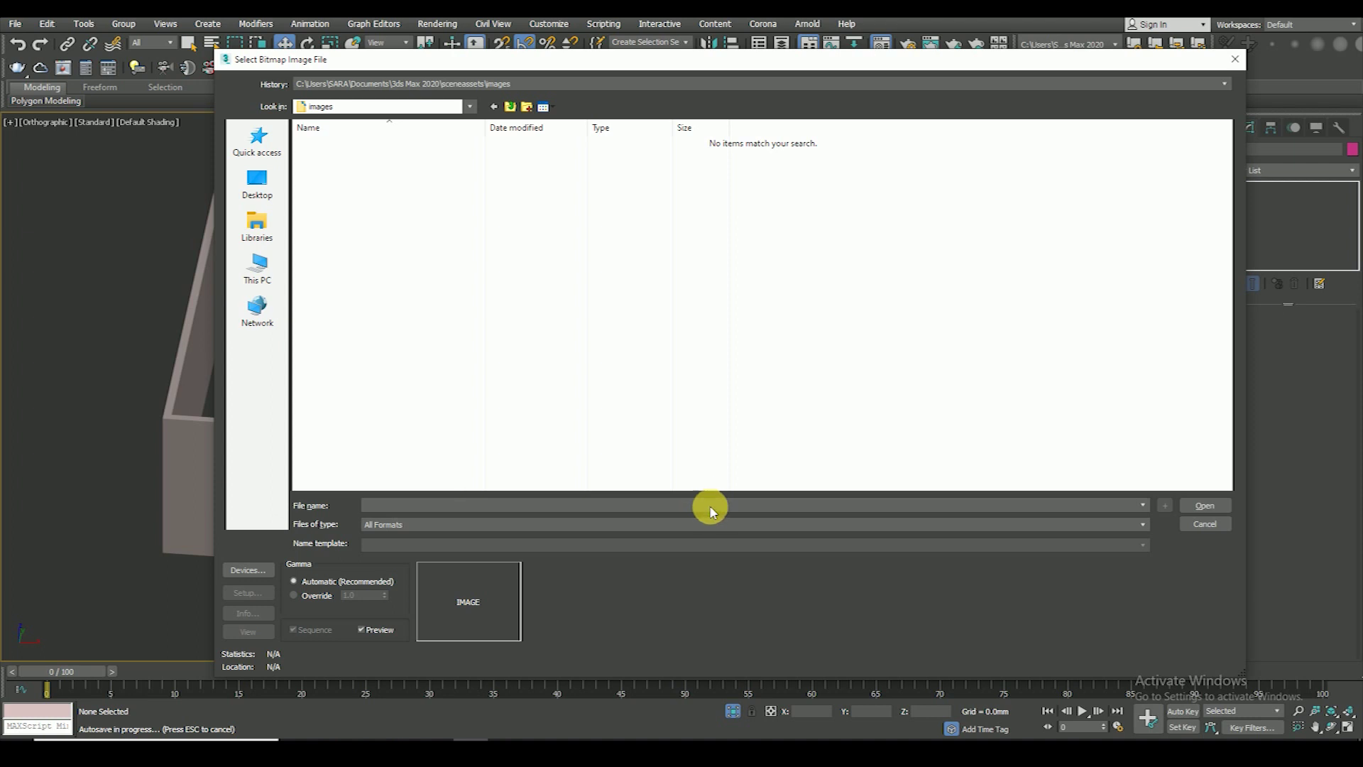
click(380, 504)
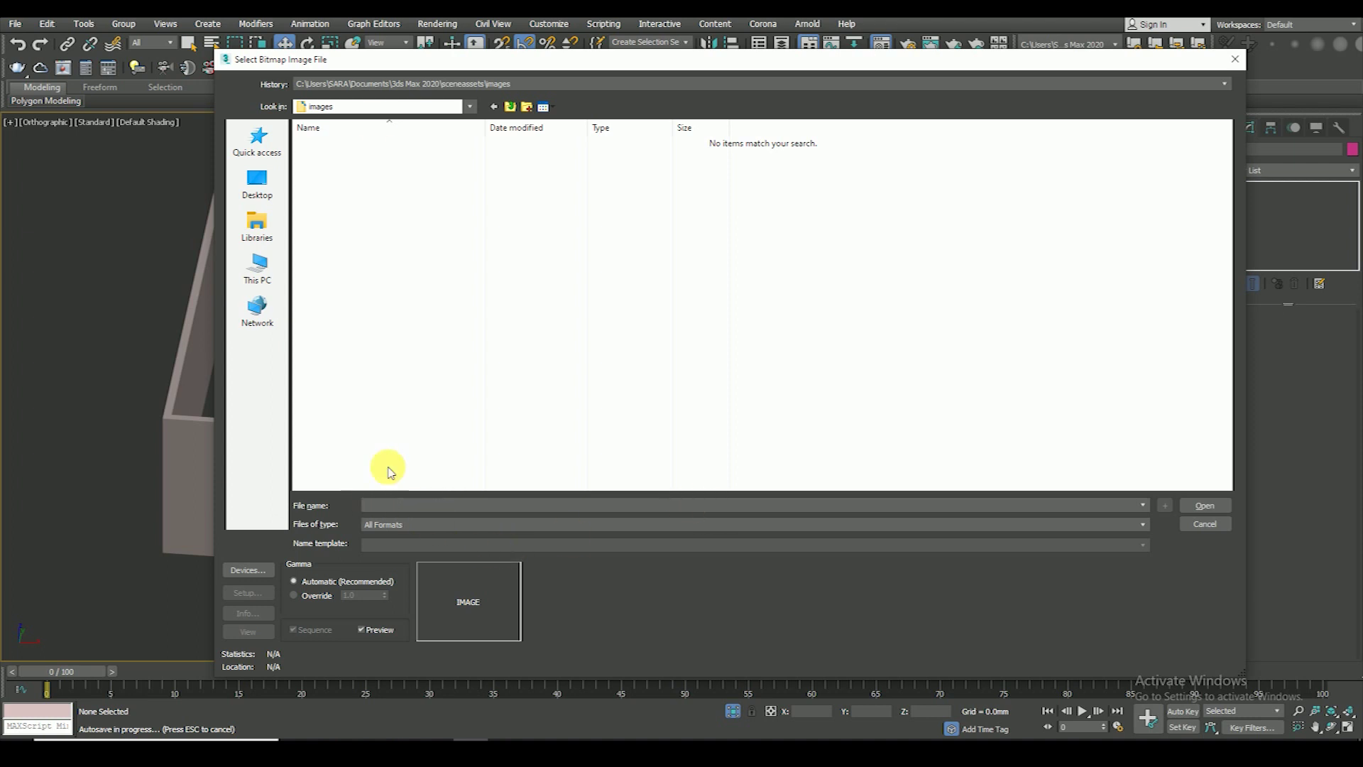
click(381, 107)
click(389, 511)
click(341, 237)
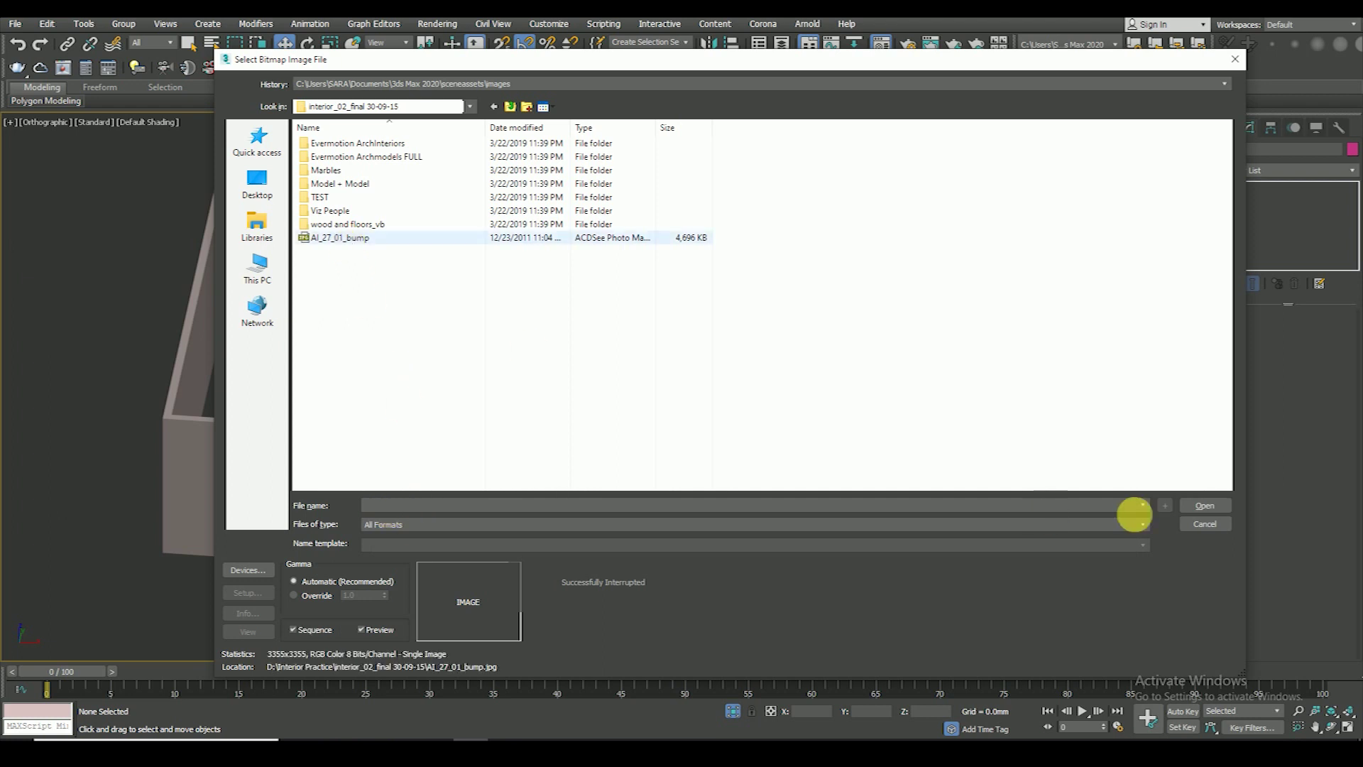
click(1205, 505)
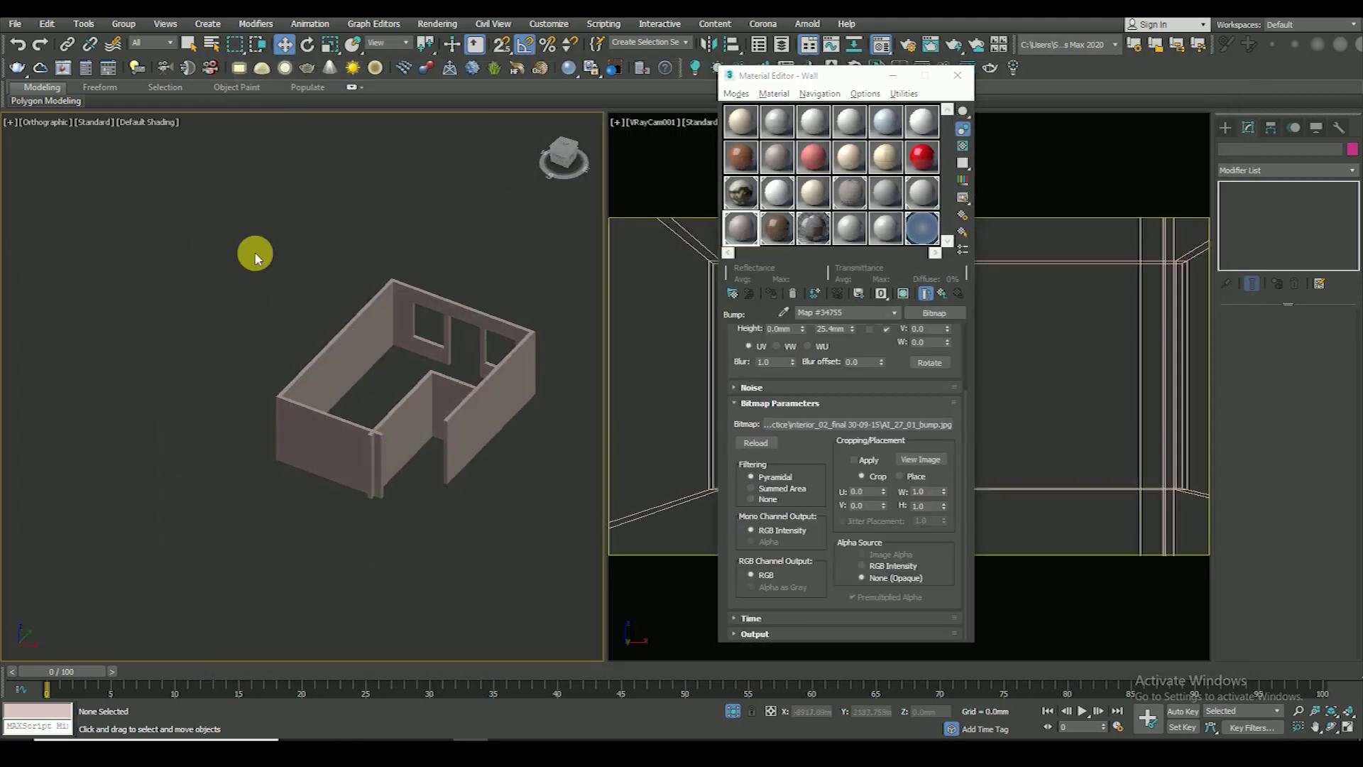
- Select all six walls, assign the Wall material and show its texture in the viewport
drag(254, 257, 450, 389)
click(770, 294)
click(903, 293)
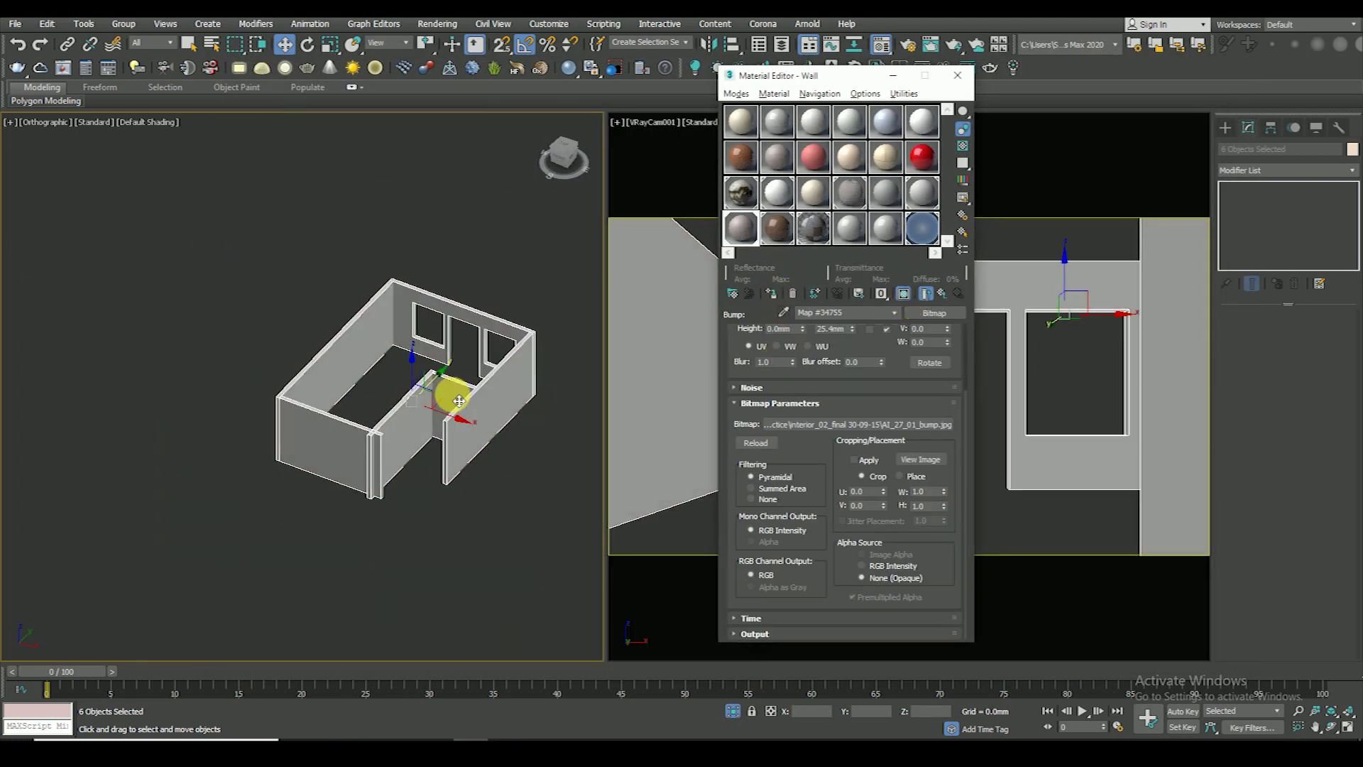
scroll(746, 383, up, 2)
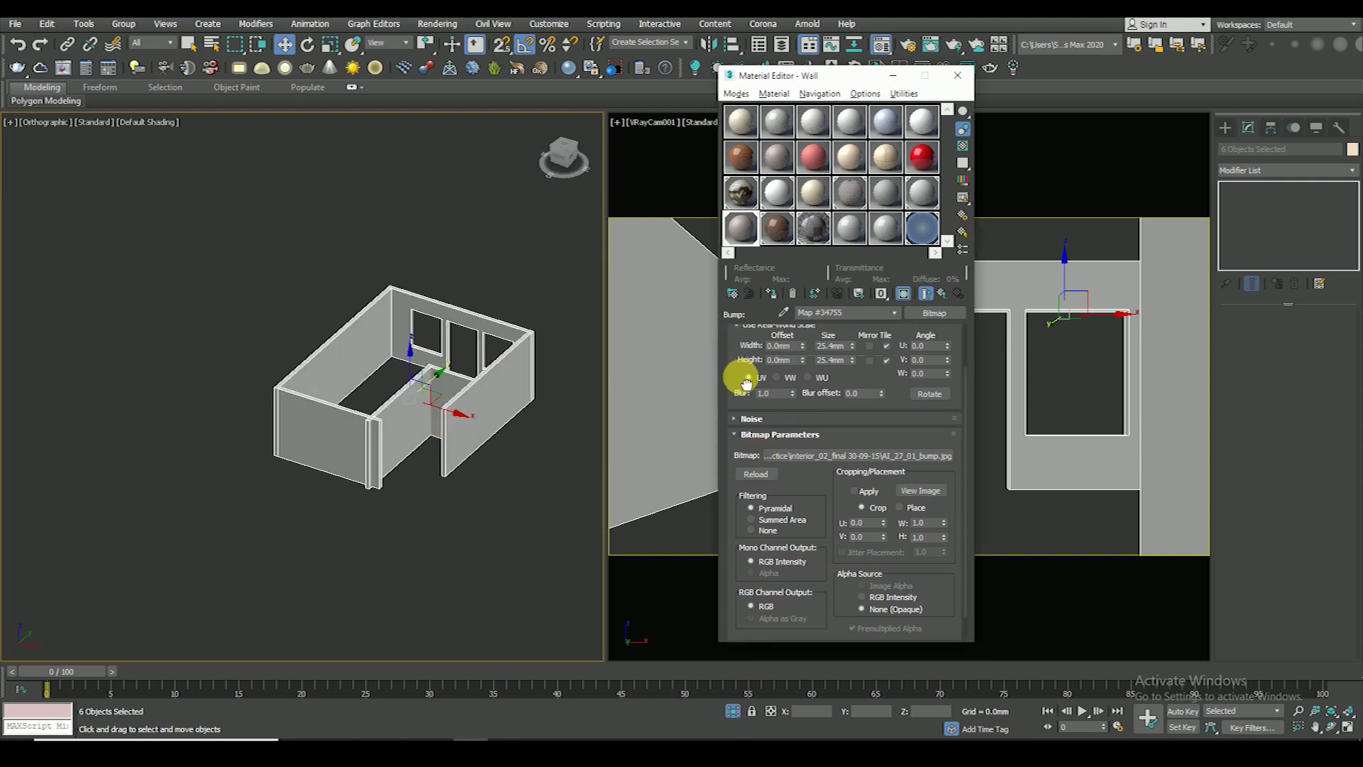
scroll(746, 397, up, 2)
- Reselect all the walls and open the Modifier List, jumping to entries starting with U
scroll(419, 392, up, 5)
scroll(418, 393, down, 5)
drag(584, 578, 219, 213)
scroll(450, 341, up, 2)
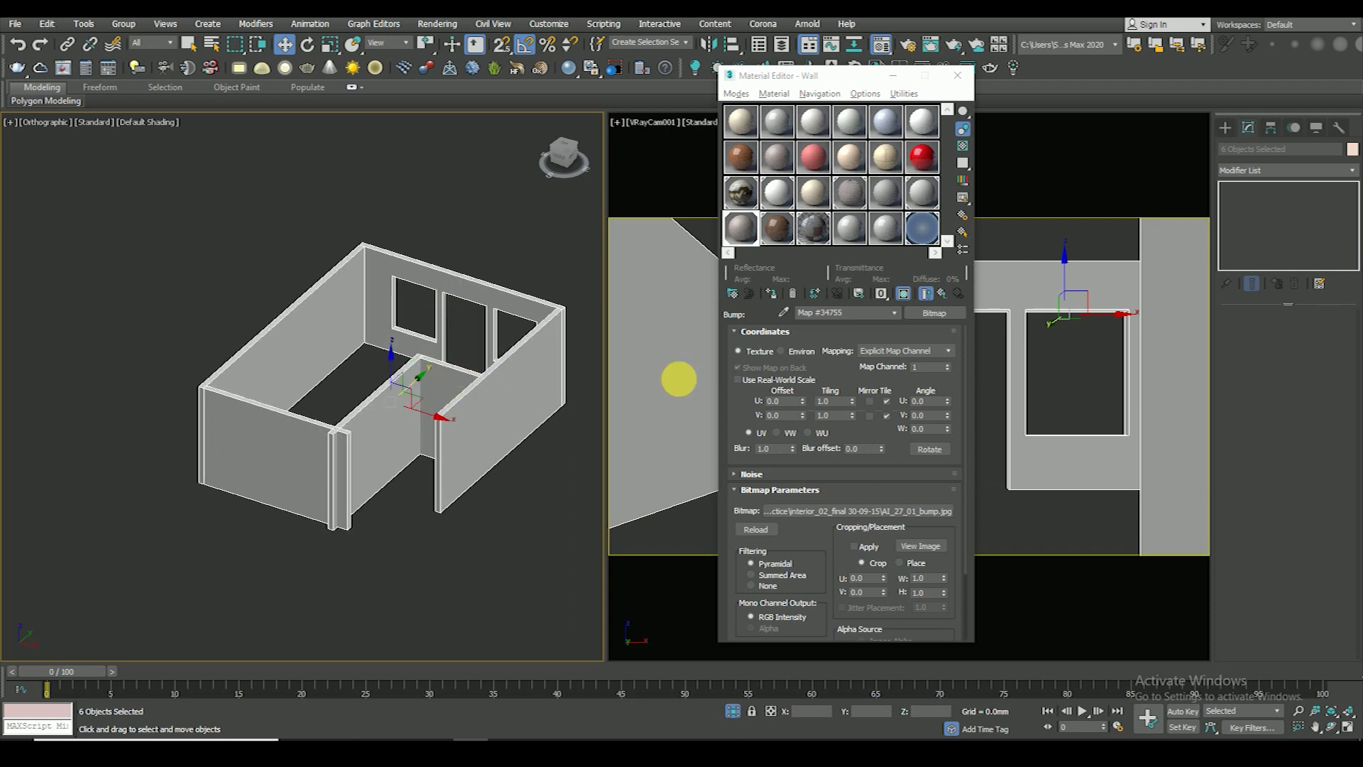
click(1262, 171)
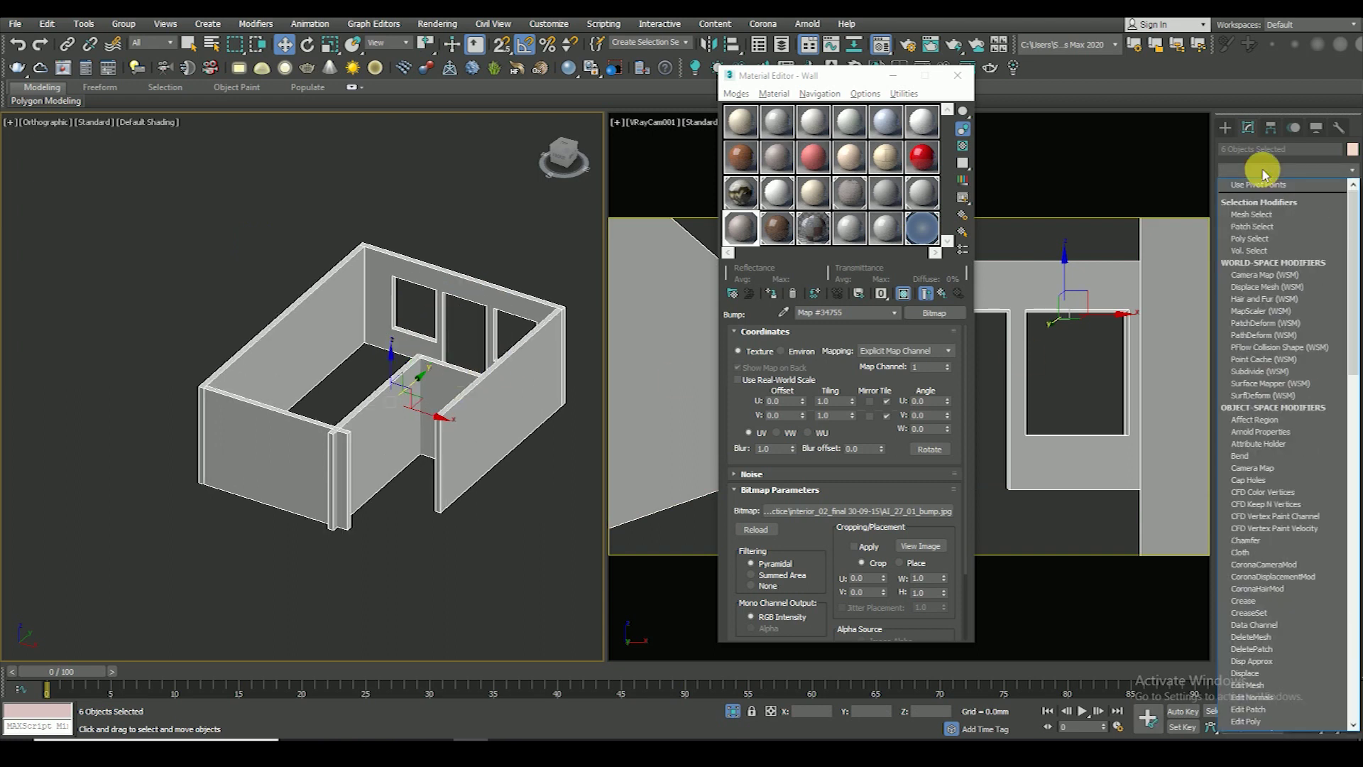
key(u)
key(u)
key(u)
key(u)
key(u)
key(u)
- Add a Box UVW Map to the walls, Real-World Map Size off, 3000 mm length, width, height
key(Return)
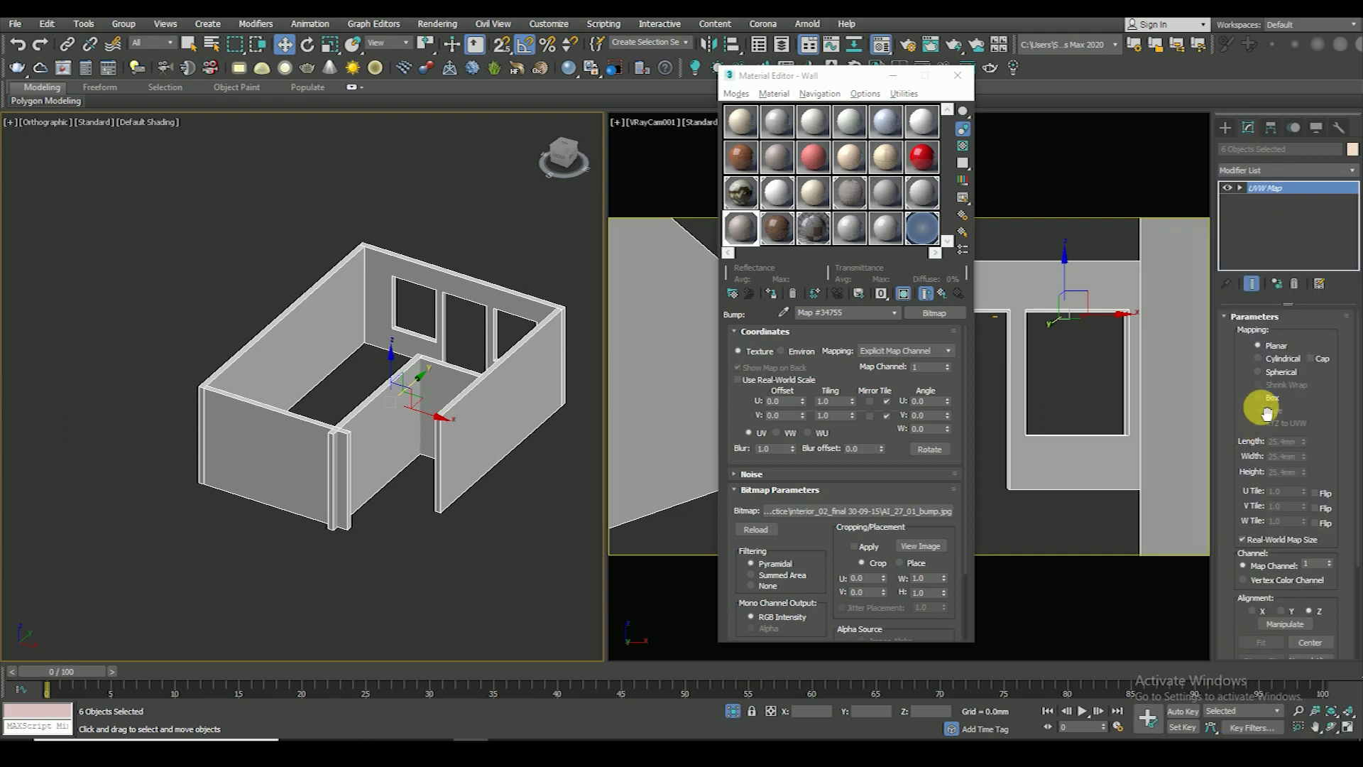
click(1257, 398)
click(1243, 540)
middle_drag(325, 386, 340, 344)
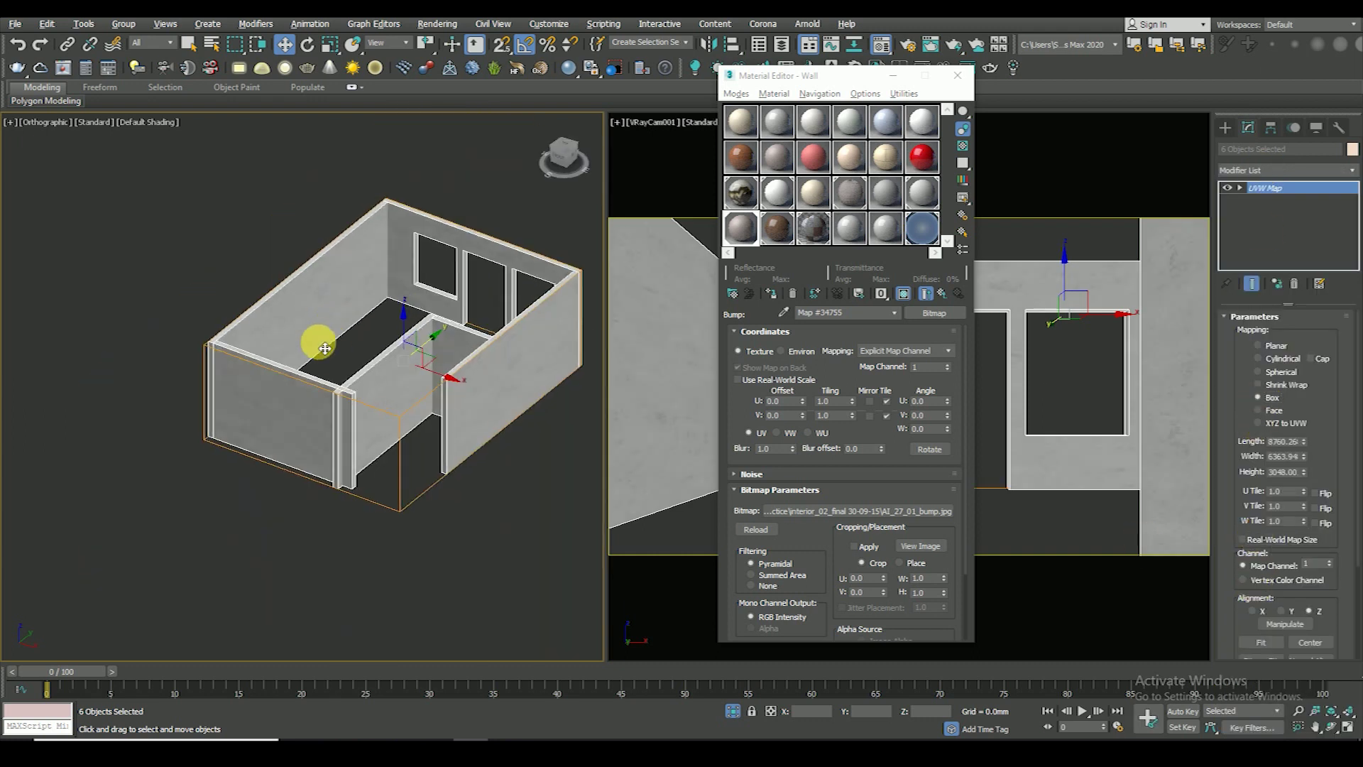
scroll(329, 341, up, 5)
scroll(1242, 511, down, 2)
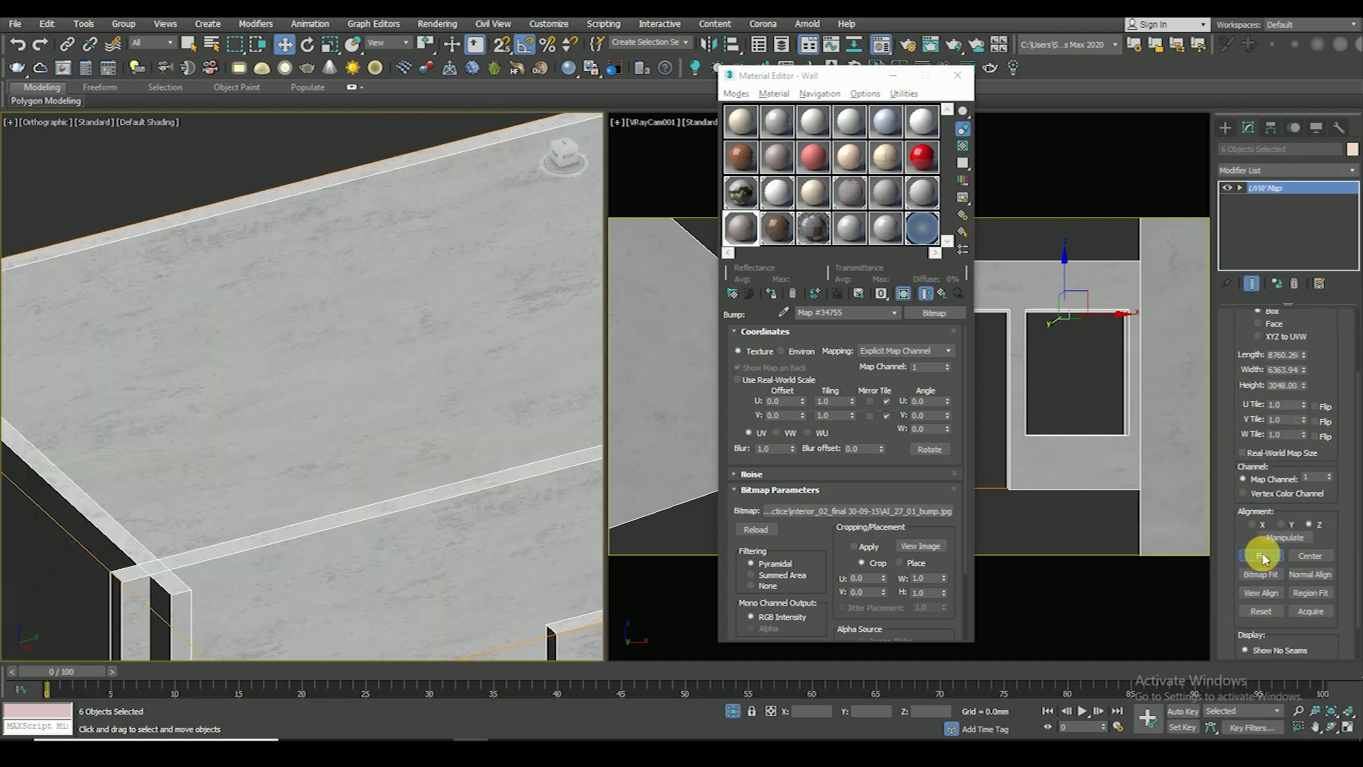
scroll(1249, 389, up, 2)
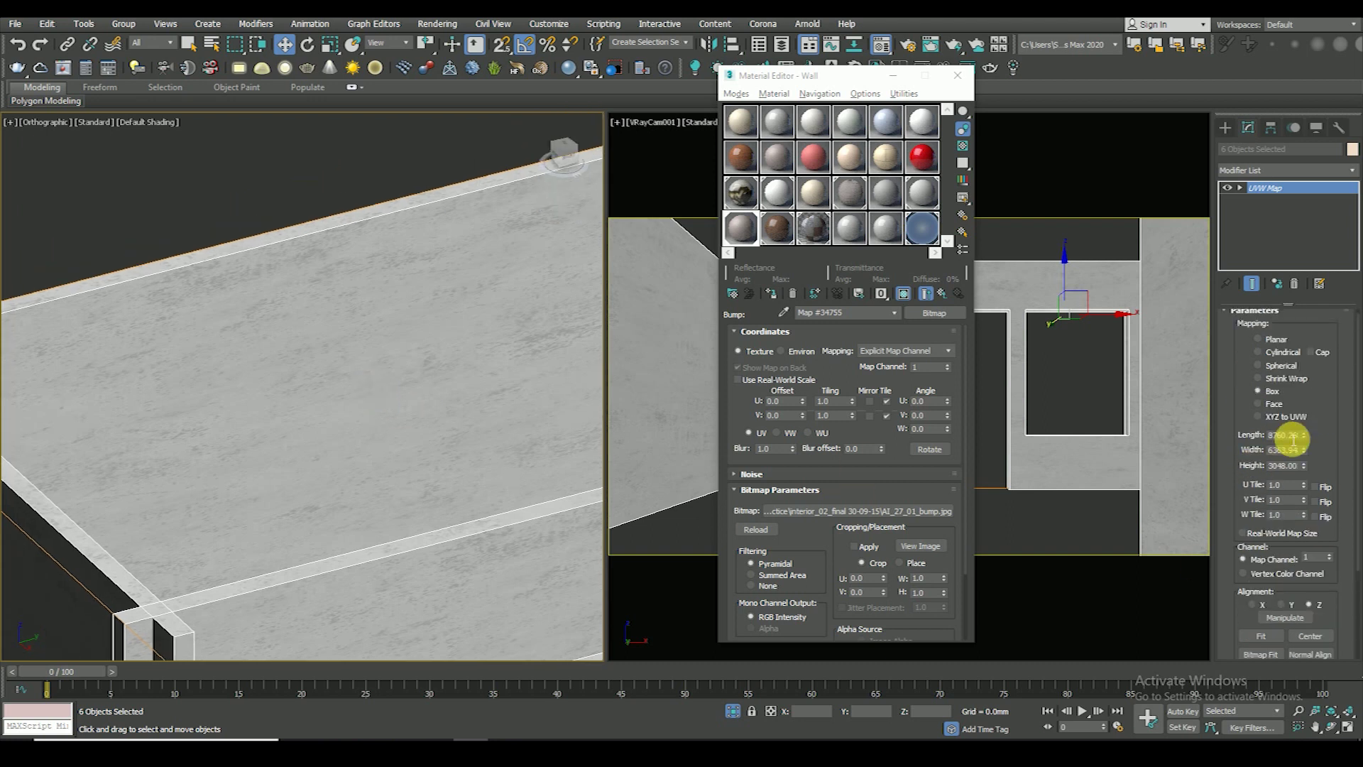
text(3000)
key(Return)
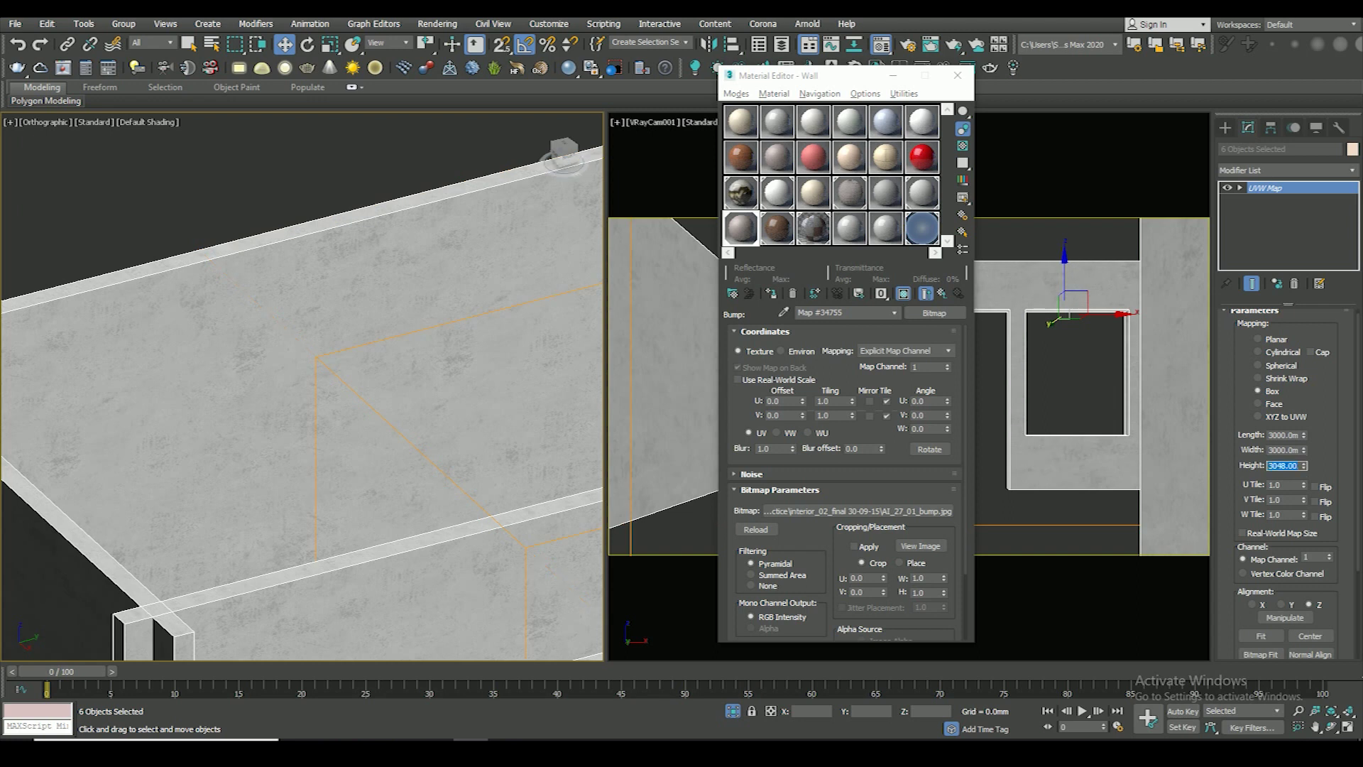
scroll(405, 395, down, 1)
scroll(405, 395, up, 3)
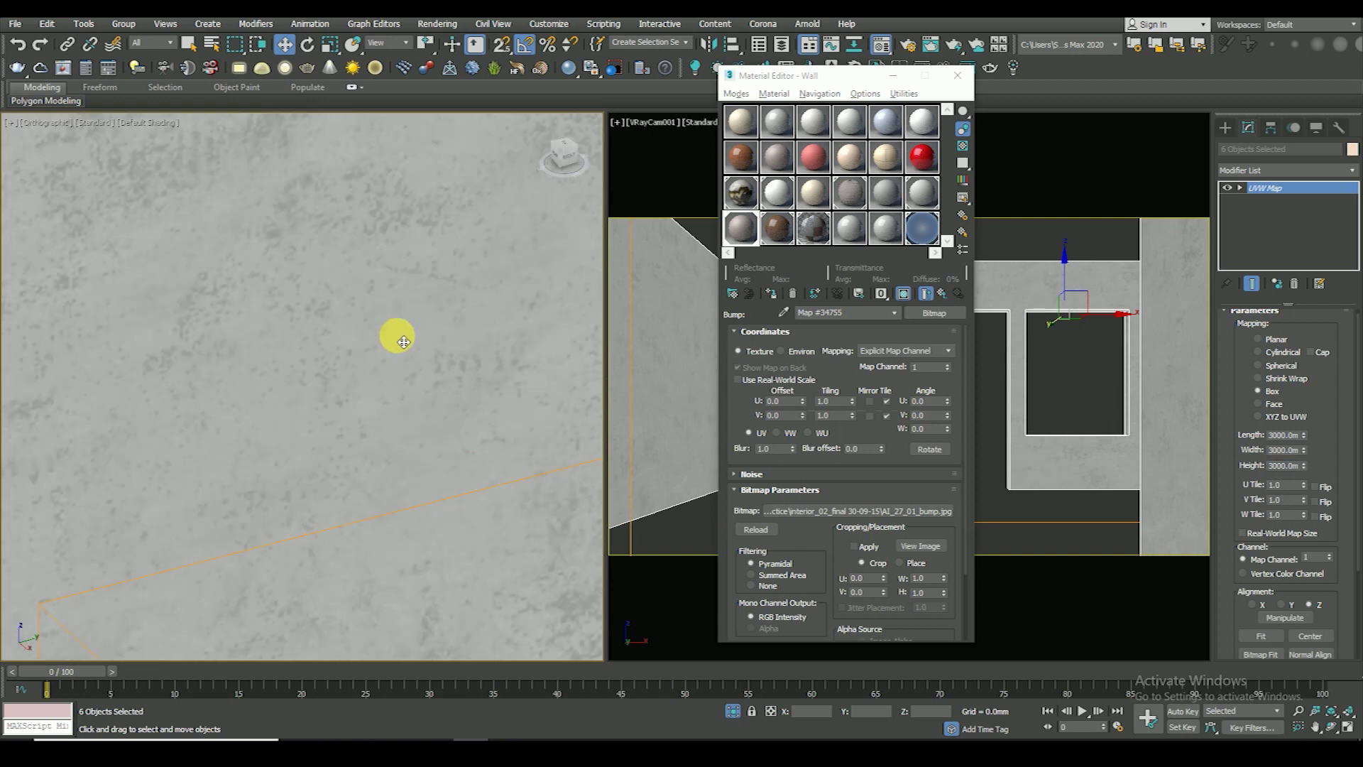
scroll(405, 396, down, 1)
click(923, 546)
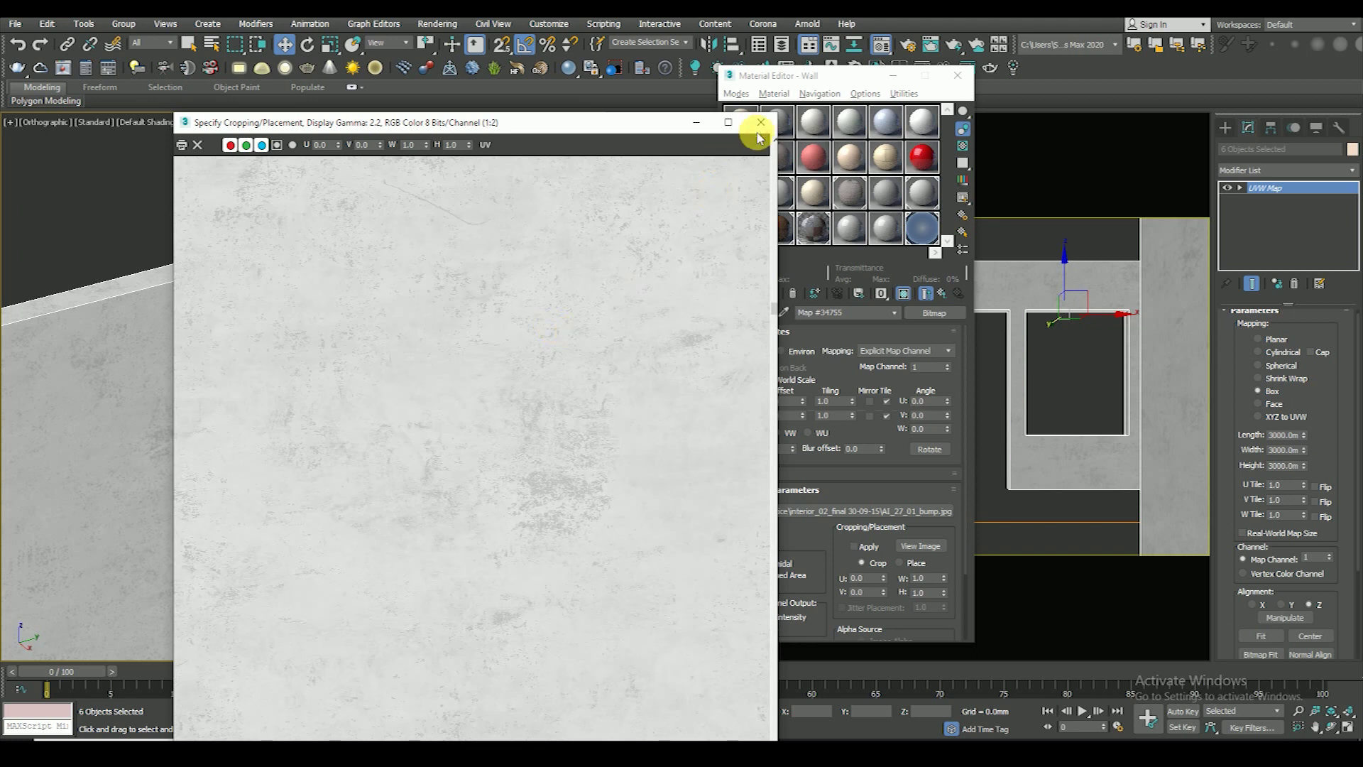
- Return to the Wall material, enlarge its preview, and set Bump amount to 0.8
click(758, 132)
click(934, 292)
drag(724, 557, 739, 274)
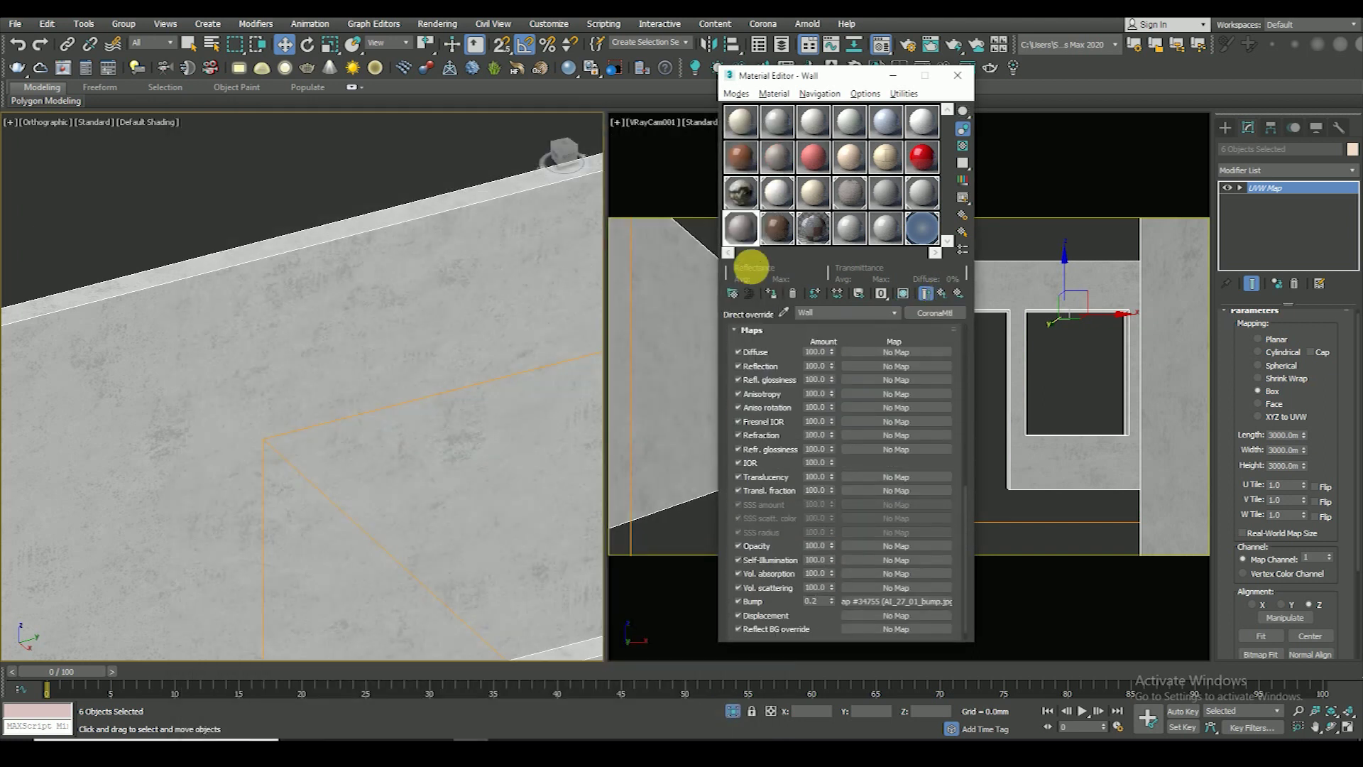
double_click(740, 227)
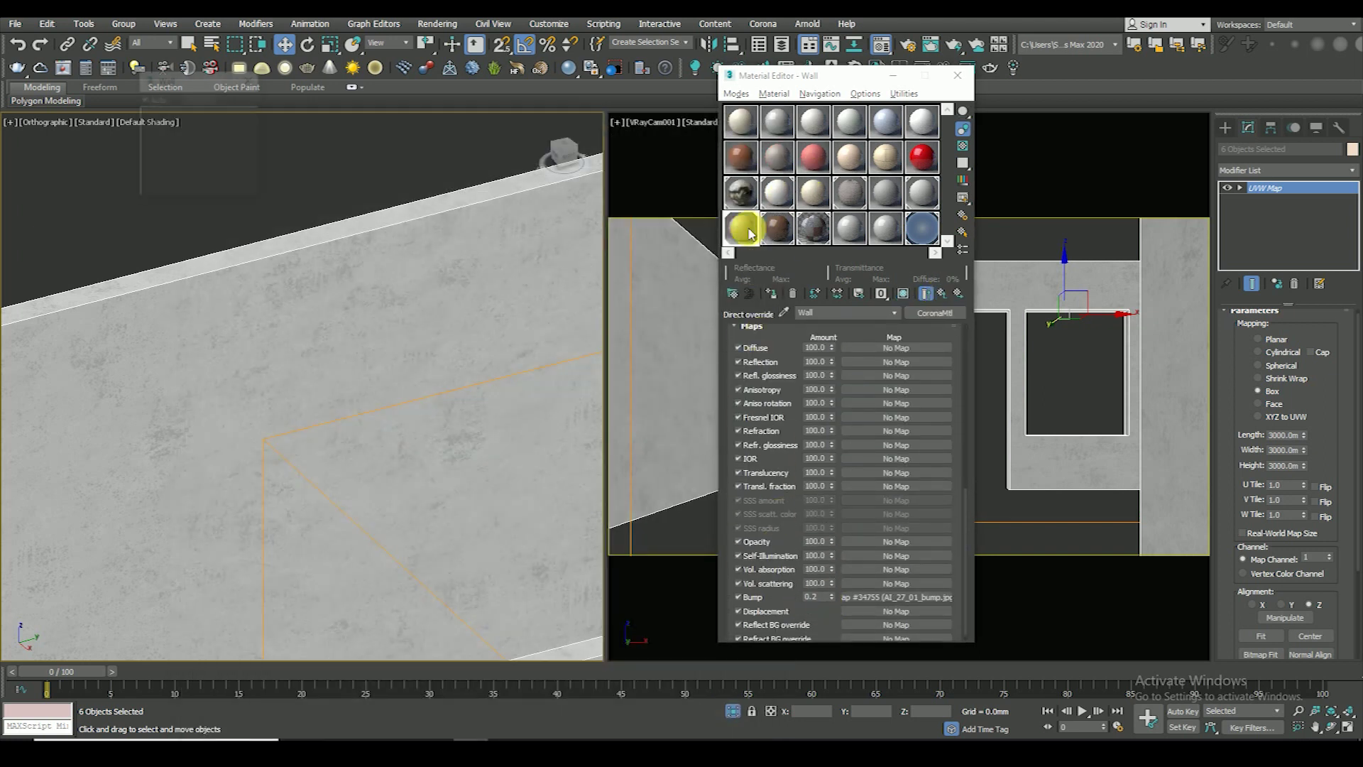
drag(267, 205, 445, 382)
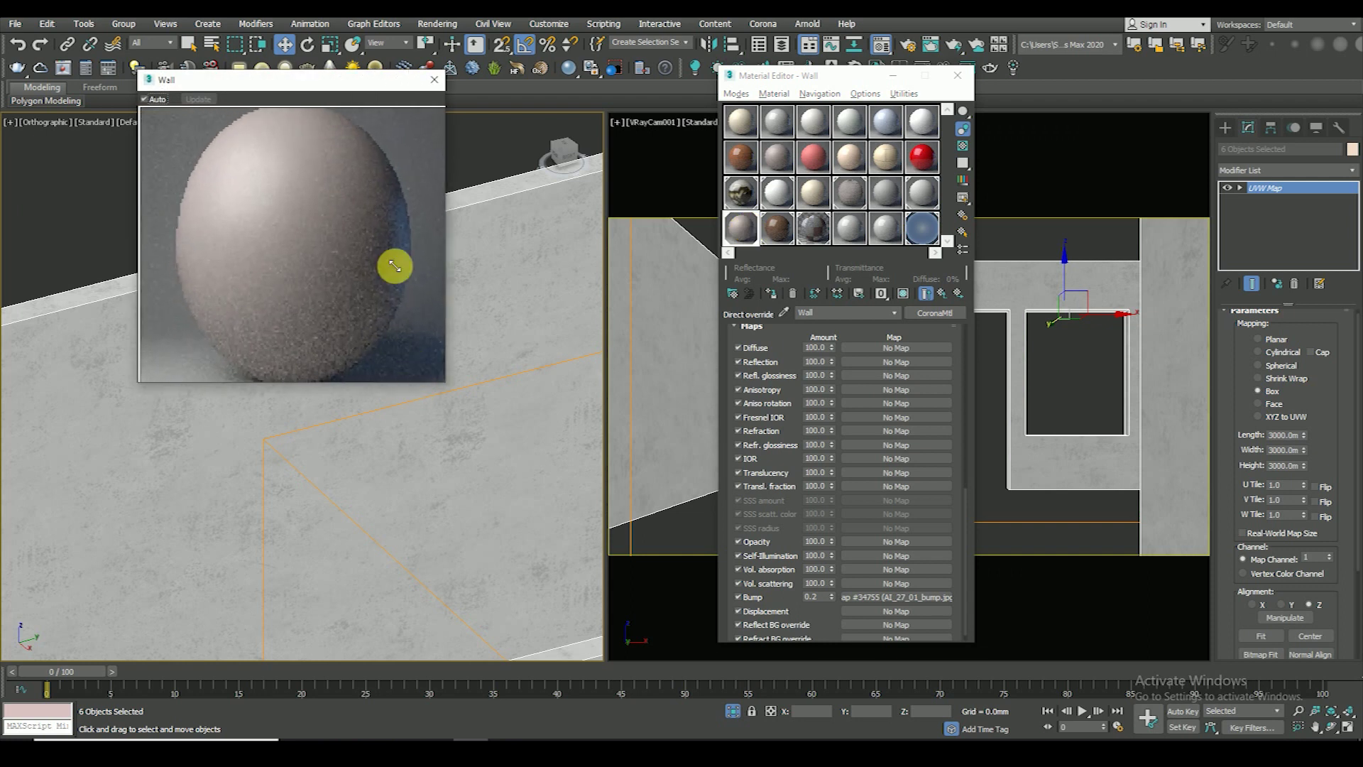
double_click(820, 598)
text(0.8)
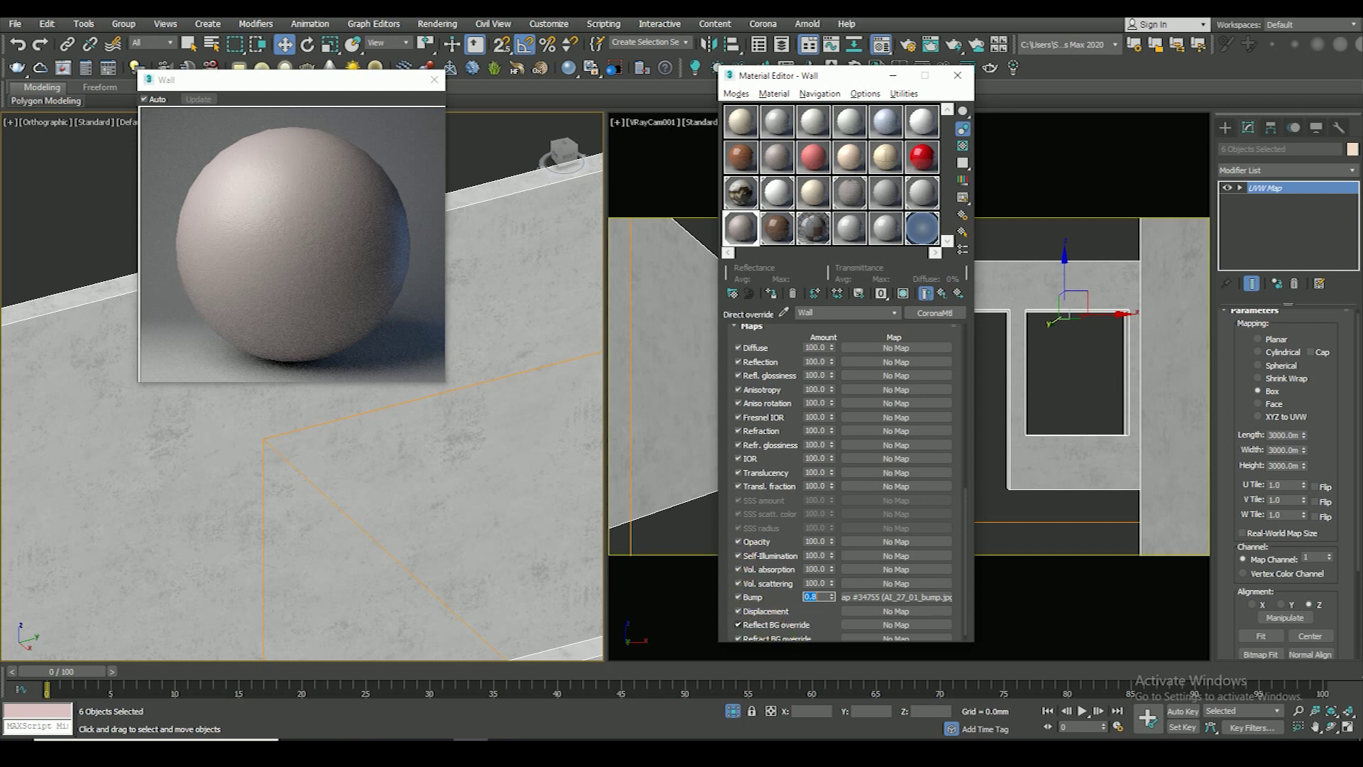
- Instance the bump texture into the Wall material's Refl. glossiness slot
scroll(777, 497, up, 2)
scroll(795, 455, down, 3)
drag(881, 588, 790, 363)
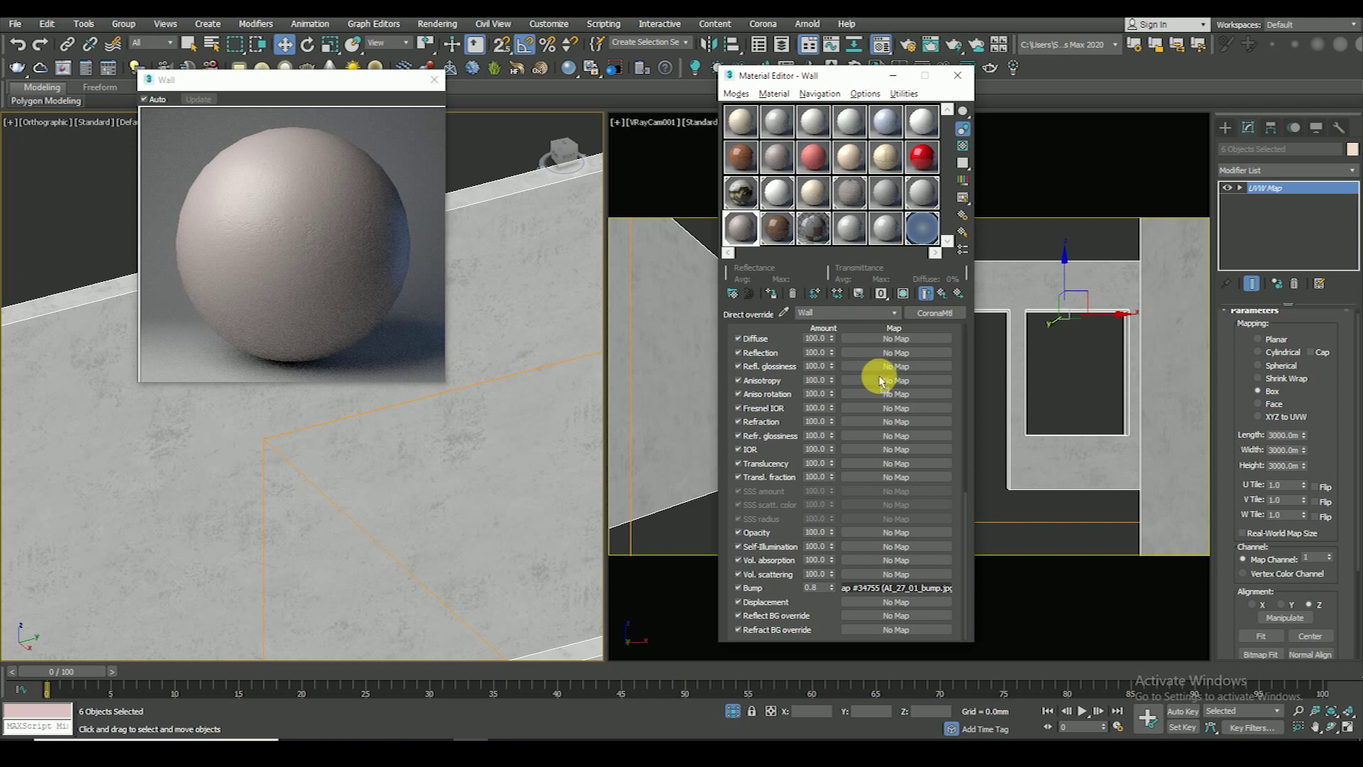
drag(878, 367, 878, 366)
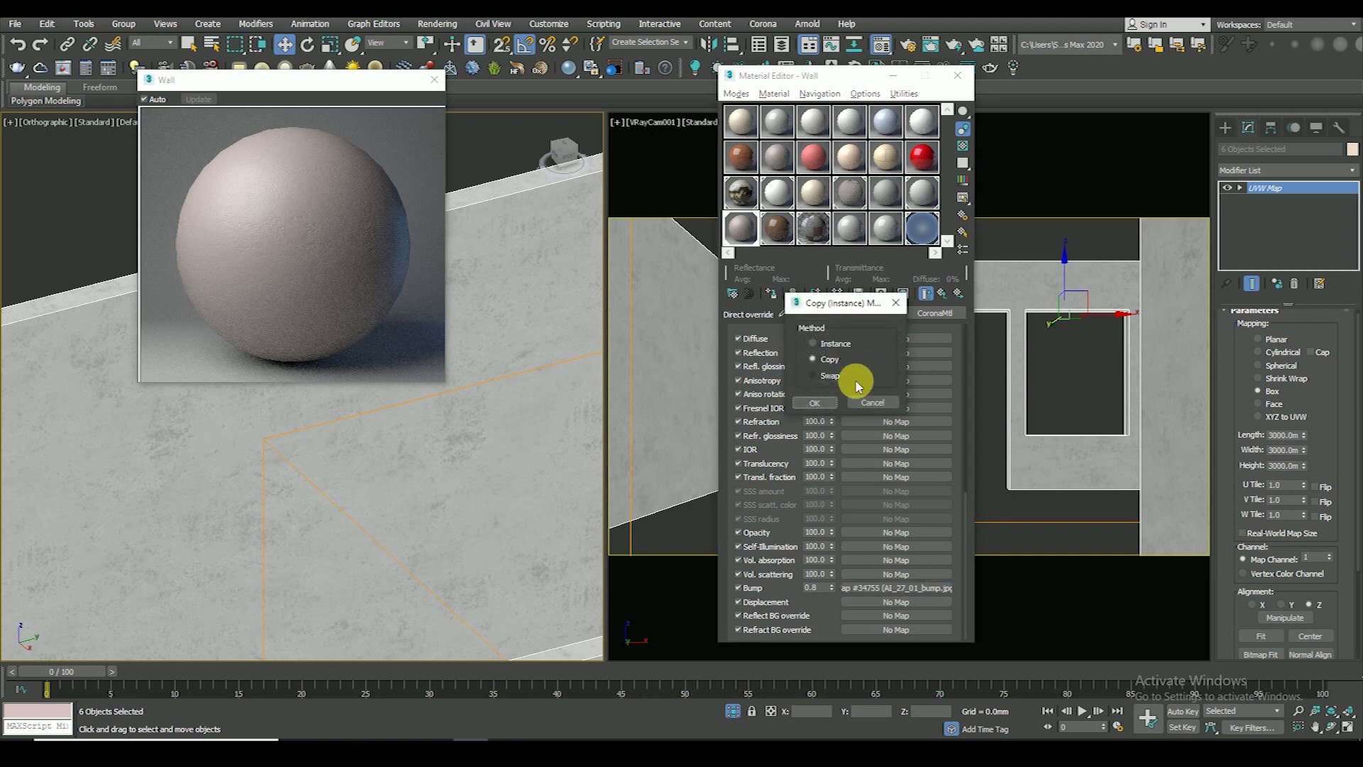
click(816, 398)
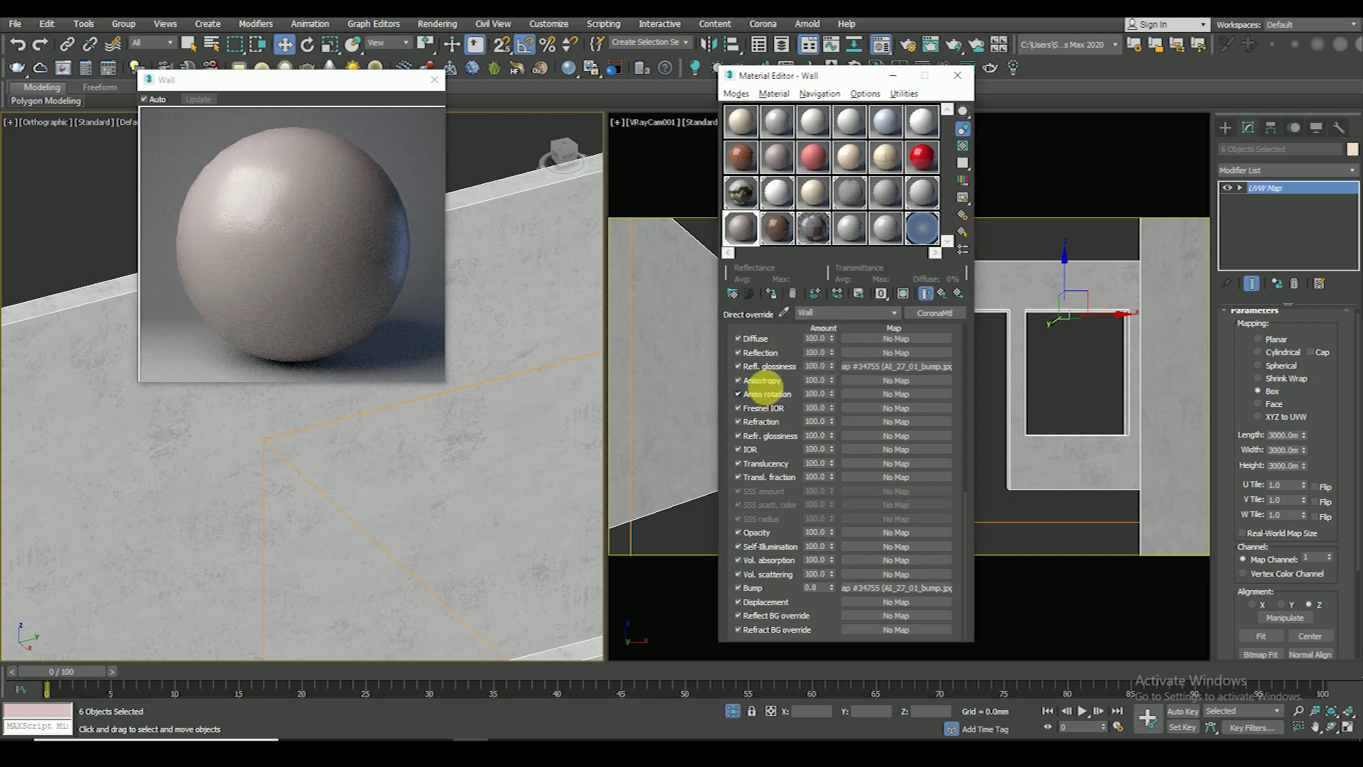
- Instance the same bump texture into the Reflection slot and set glossiness to 0.8
drag(777, 337, 777, 447)
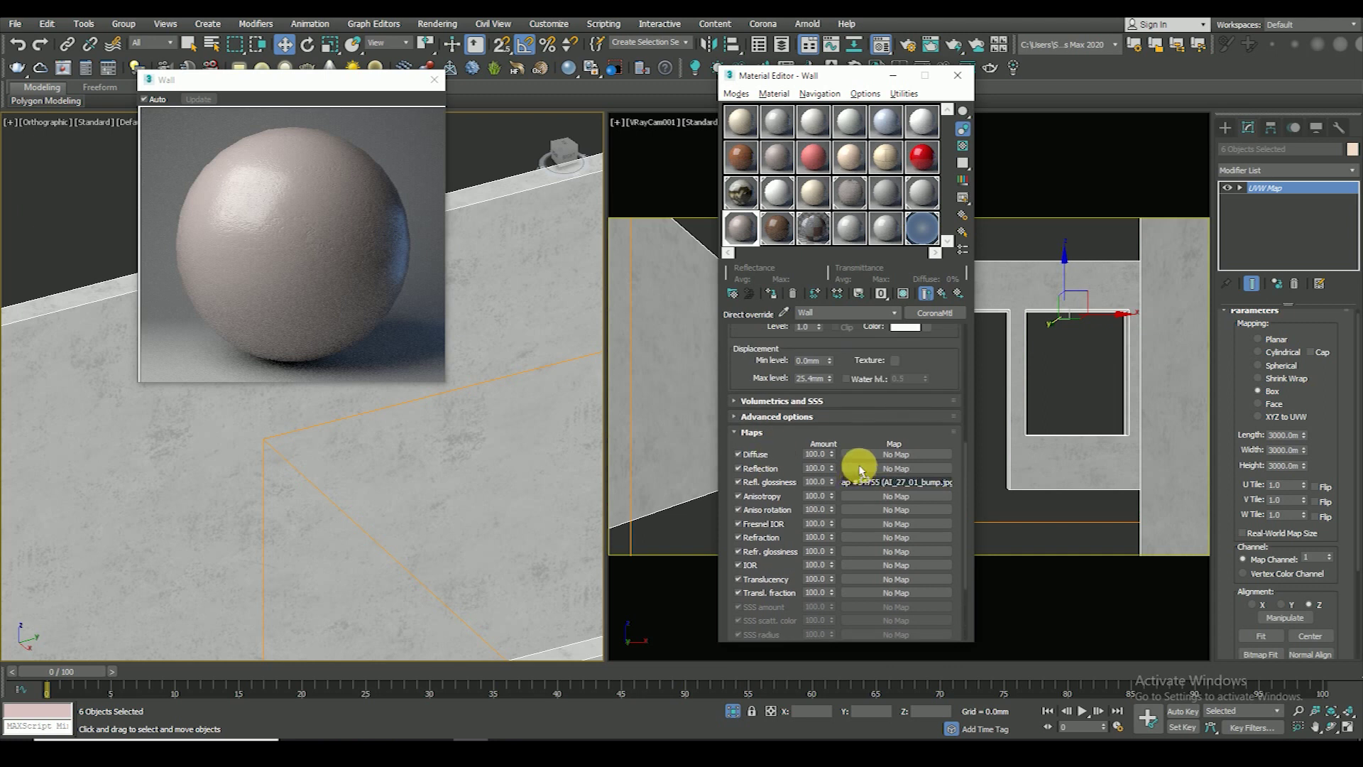
drag(859, 469, 860, 469)
click(800, 401)
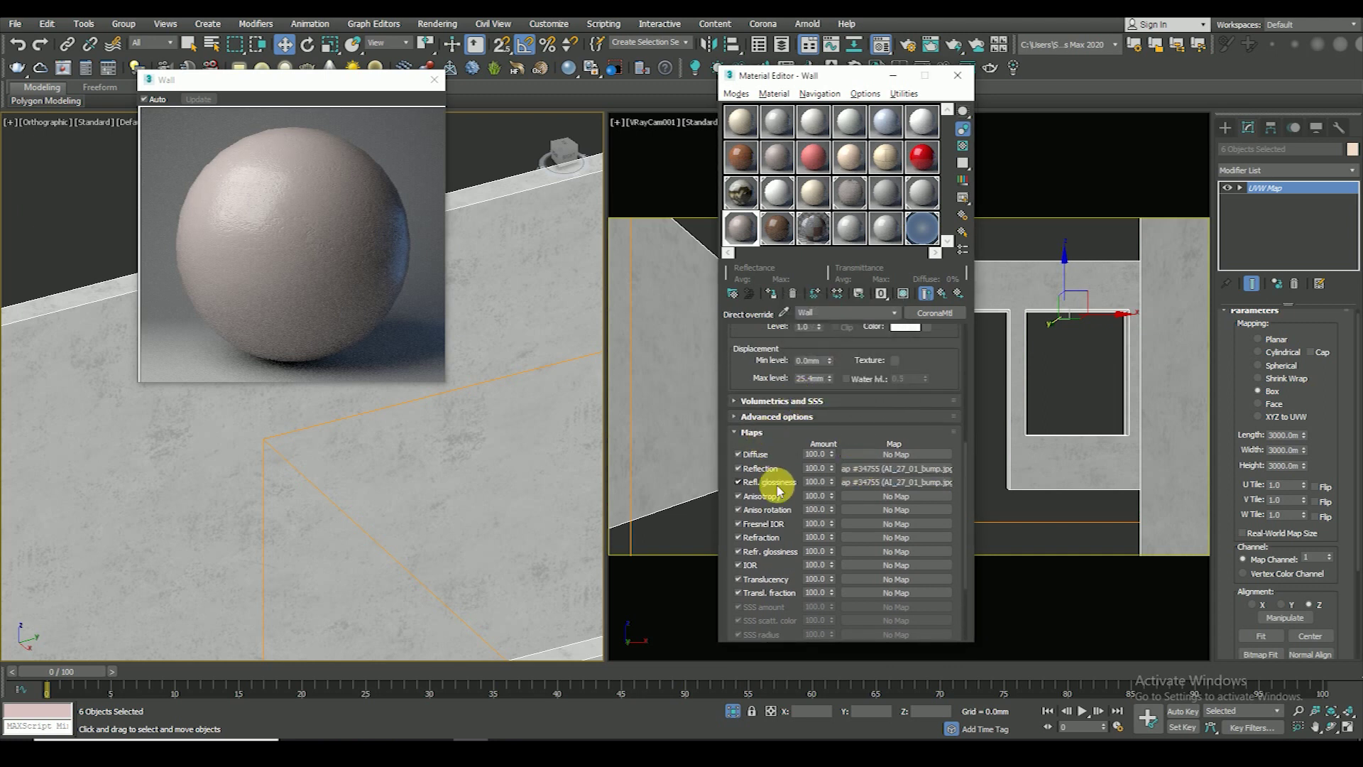
scroll(788, 458, up, 10)
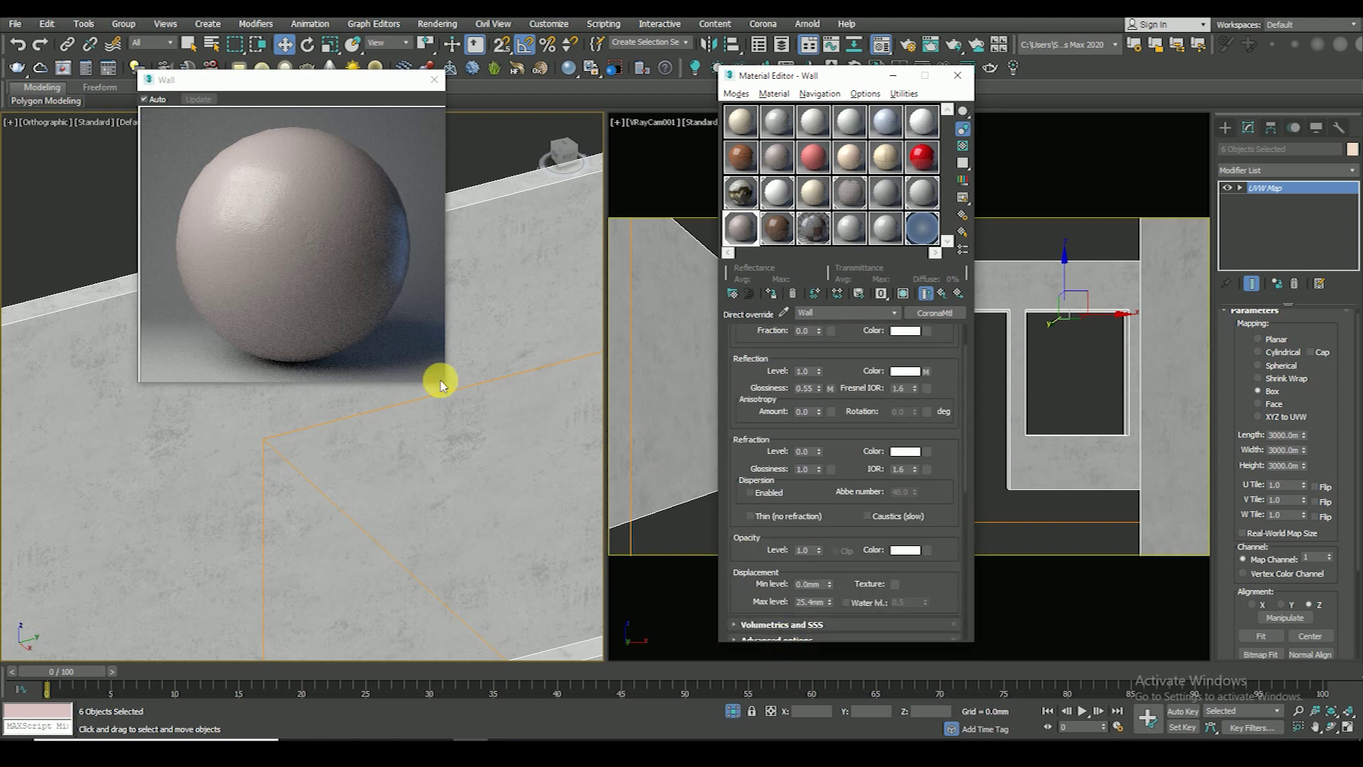
scroll(766, 444, up, 1)
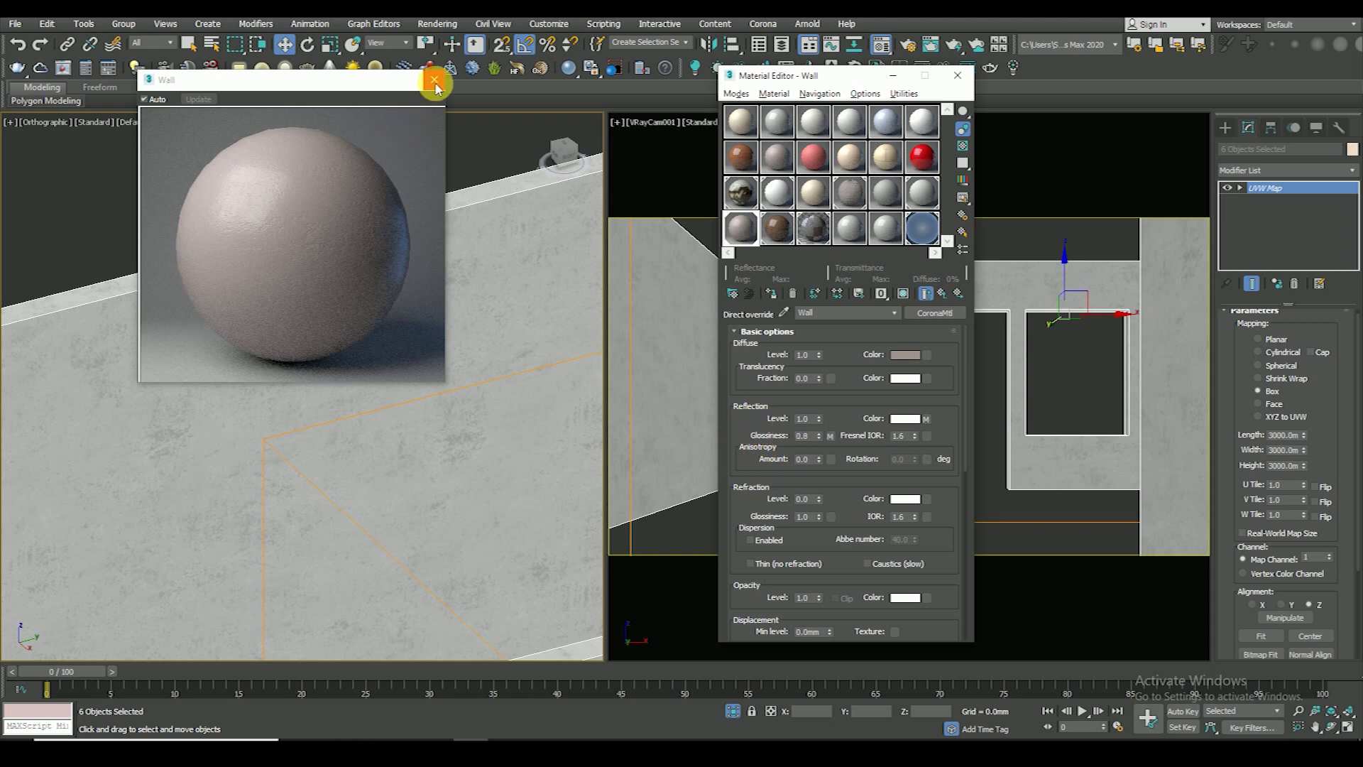
- Close the material preview, open Render Setup and enable Render Hidden Geometry
click(435, 79)
scroll(472, 493, down, 5)
scroll(390, 432, down, 3)
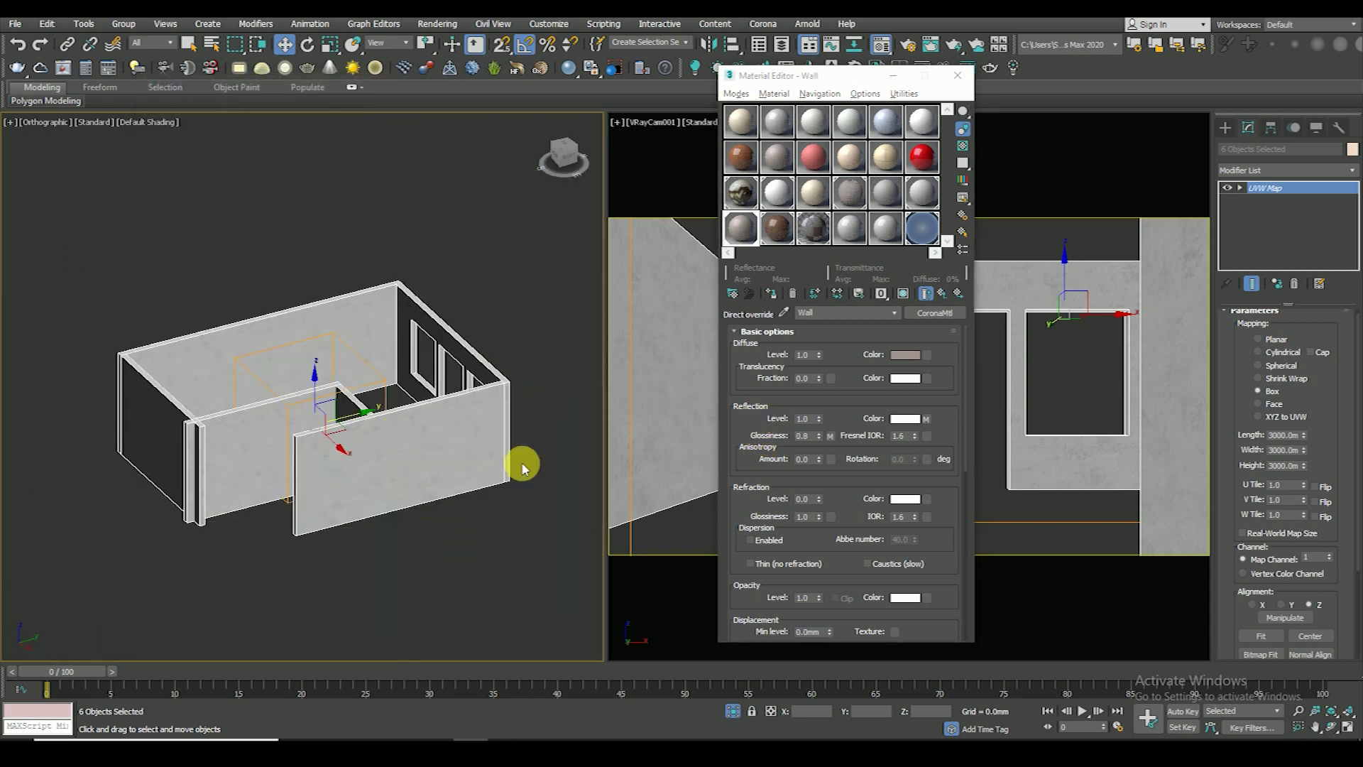
drag(840, 79, 439, 77)
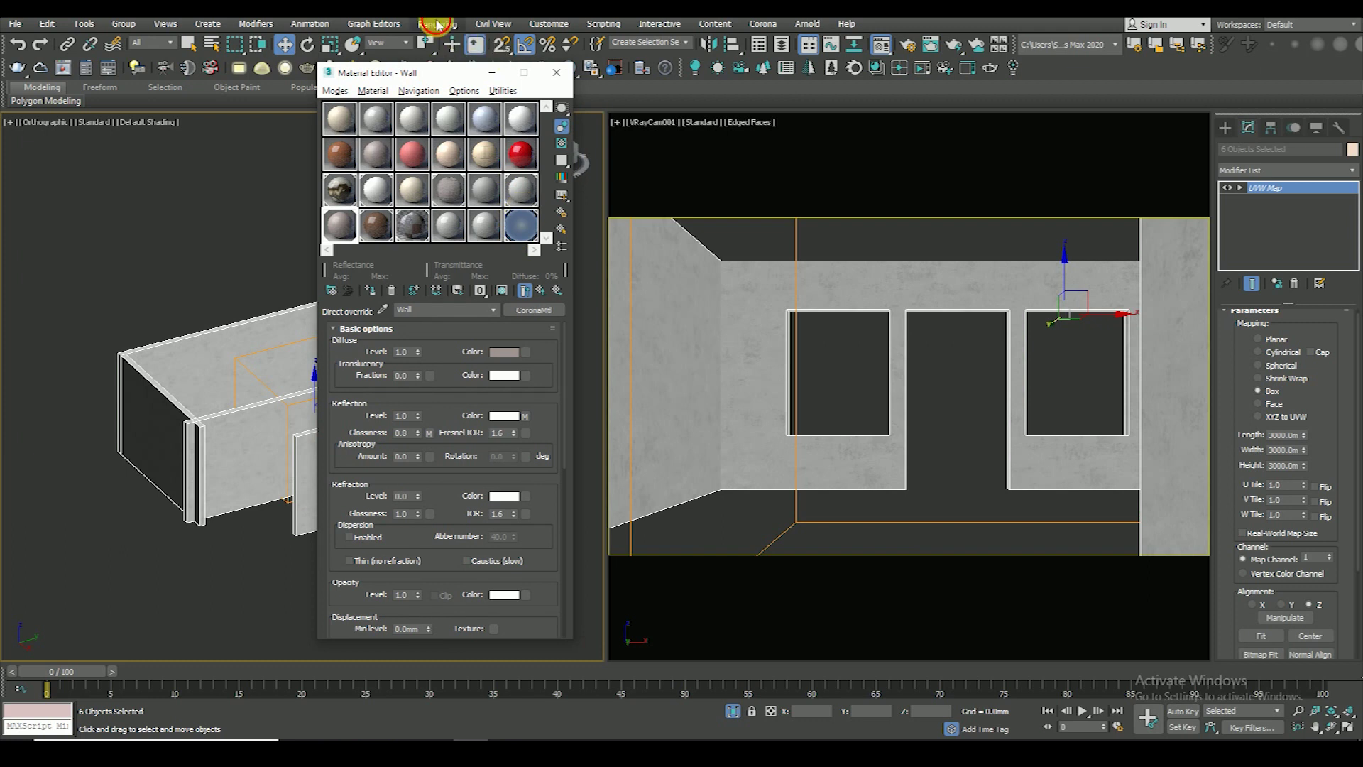
click(437, 24)
click(457, 98)
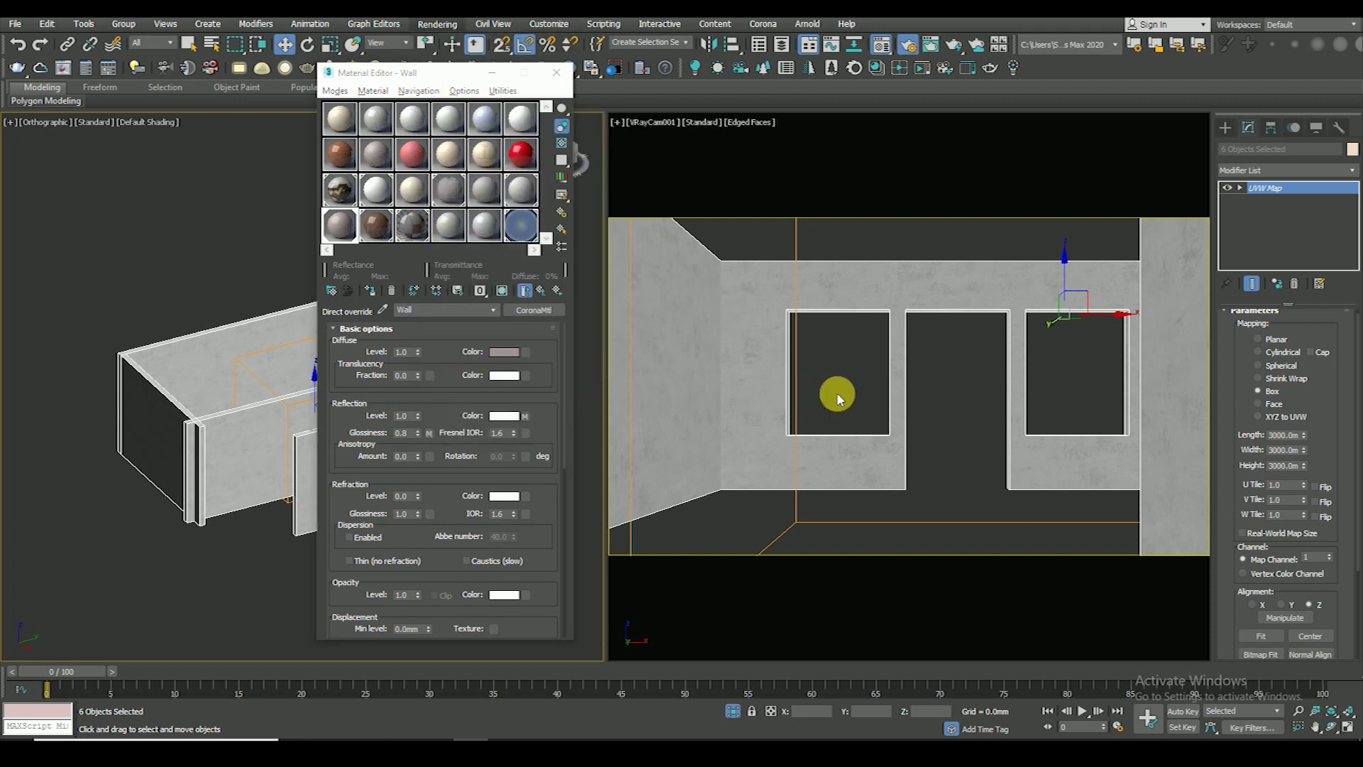
scroll(620, 367, down, 3)
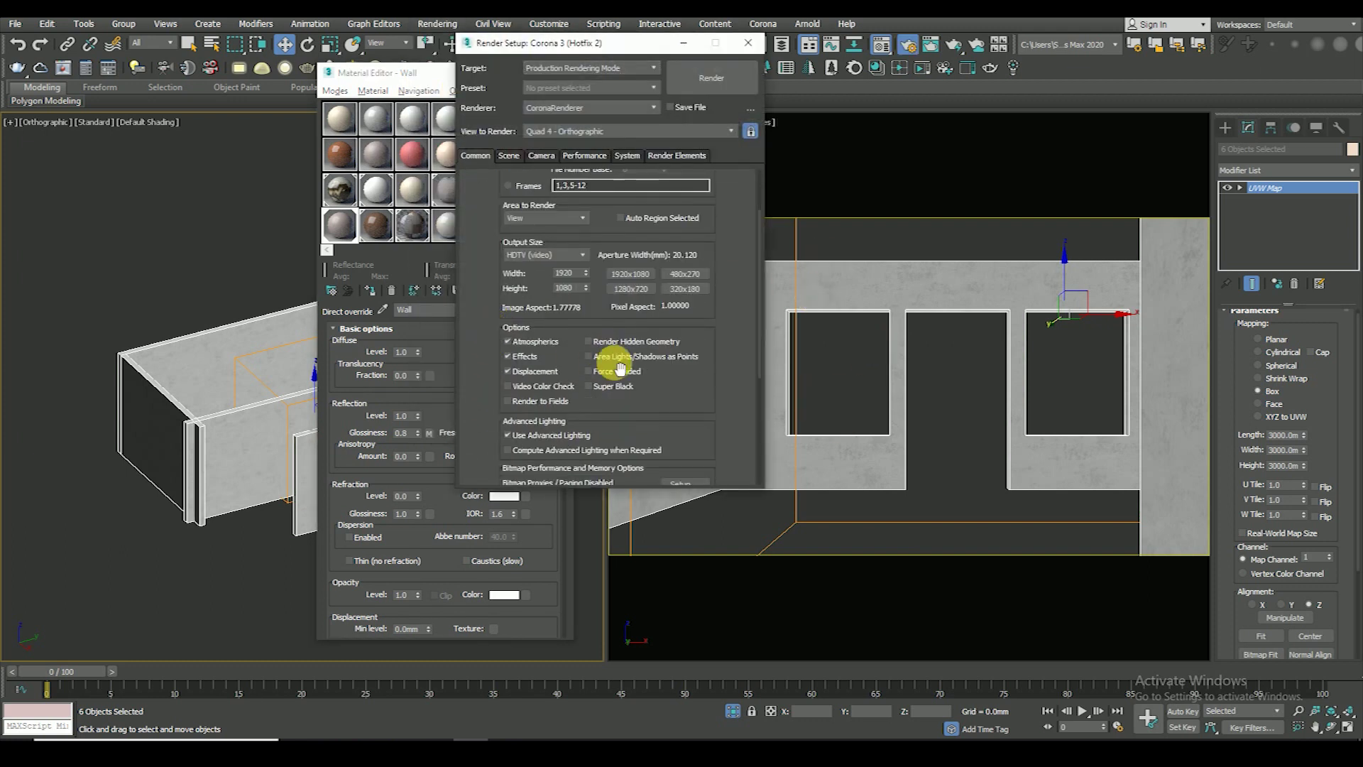
click(615, 342)
scroll(508, 258, up, 3)
- Set the view to render to VRayCam001, open the Corona VFB and start the render
click(702, 131)
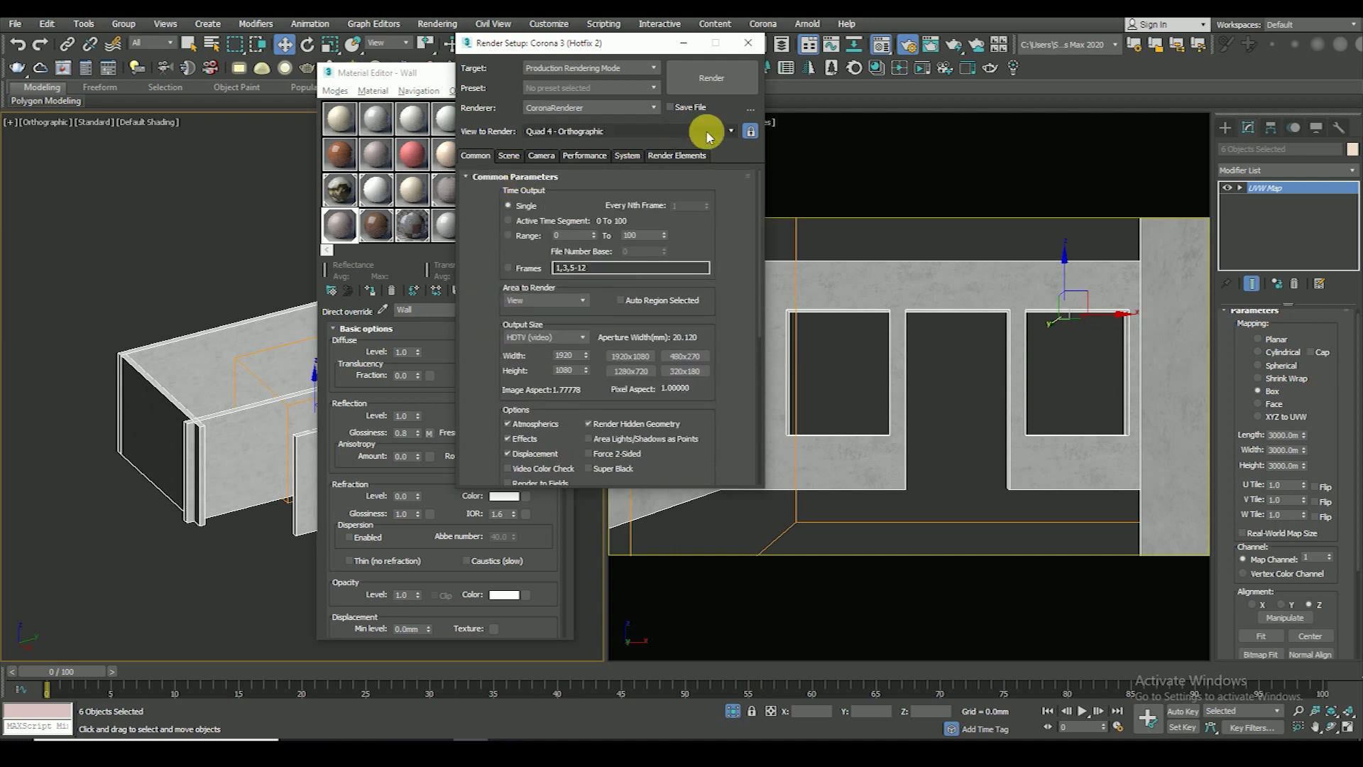
click(639, 157)
click(545, 155)
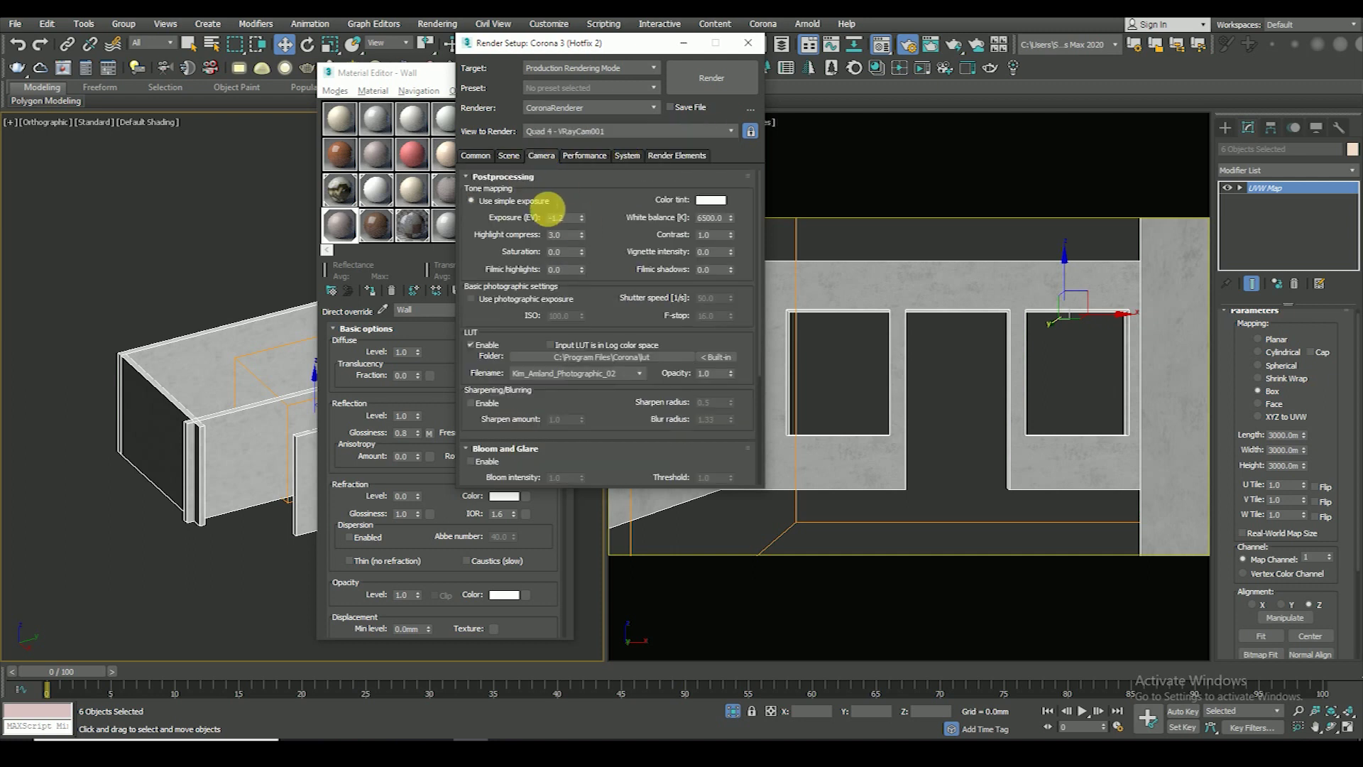
click(557, 196)
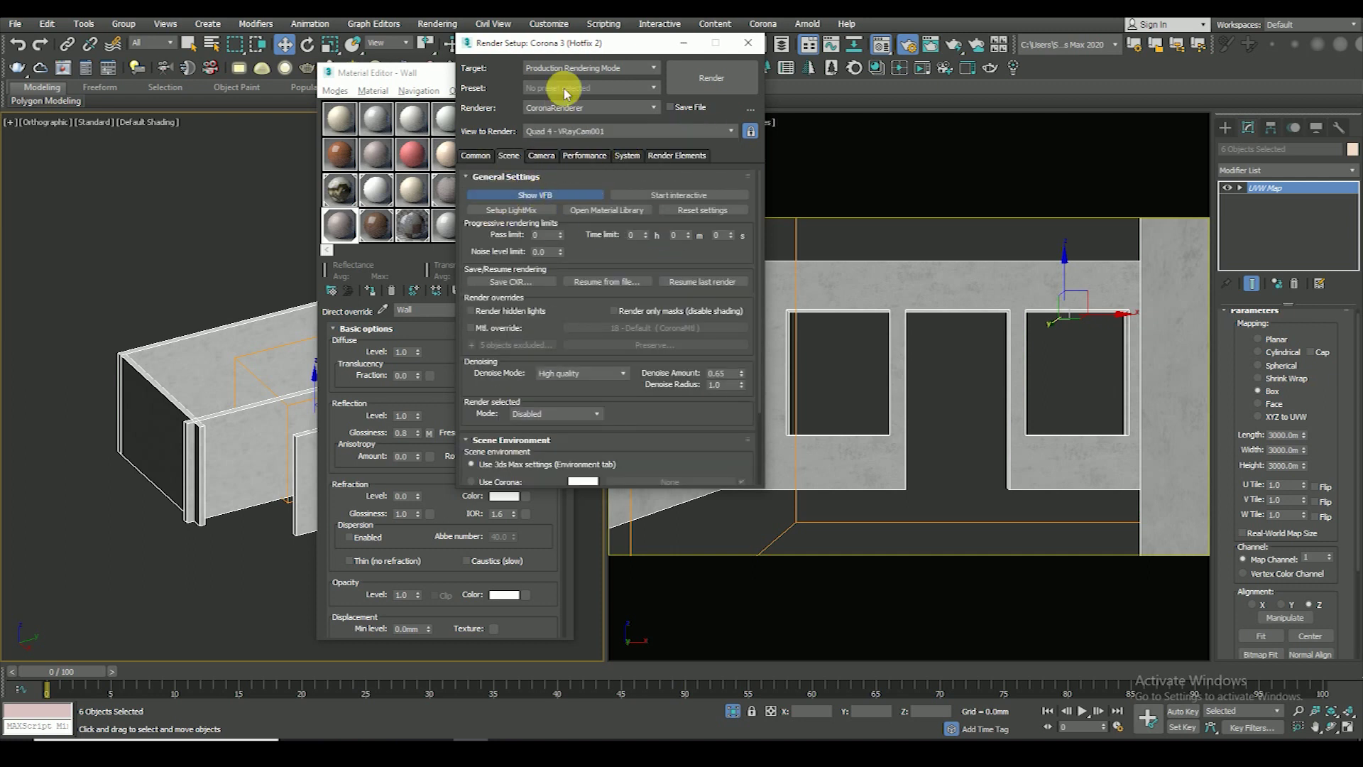
drag(527, 57, 1007, 80)
click(1175, 93)
click(990, 77)
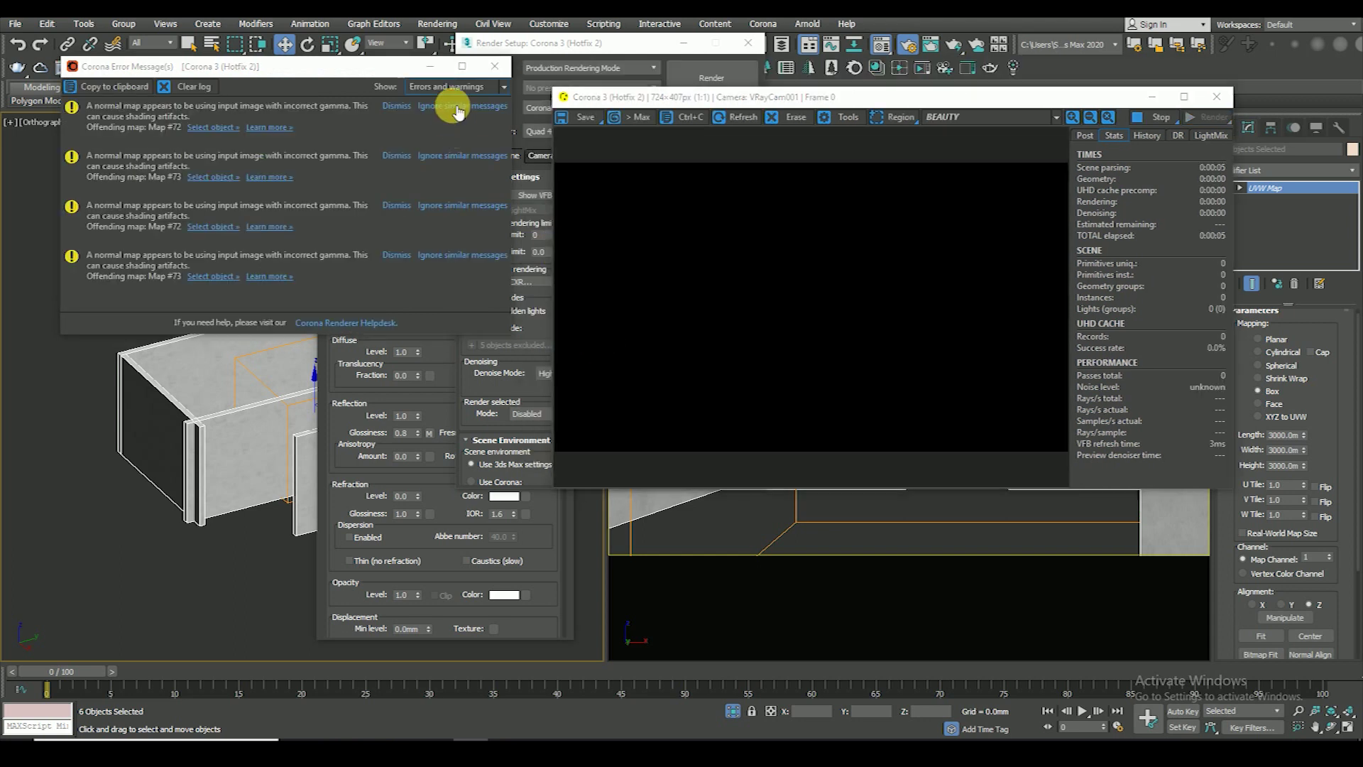
- Dismiss the Corona warnings, close Render Setup, minimize the Material Editor and reposition the VFB
click(495, 66)
mouse_move(693, 98)
mouse_down()
mouse_move(728, 146)
mouse_move(773, 164)
mouse_up()
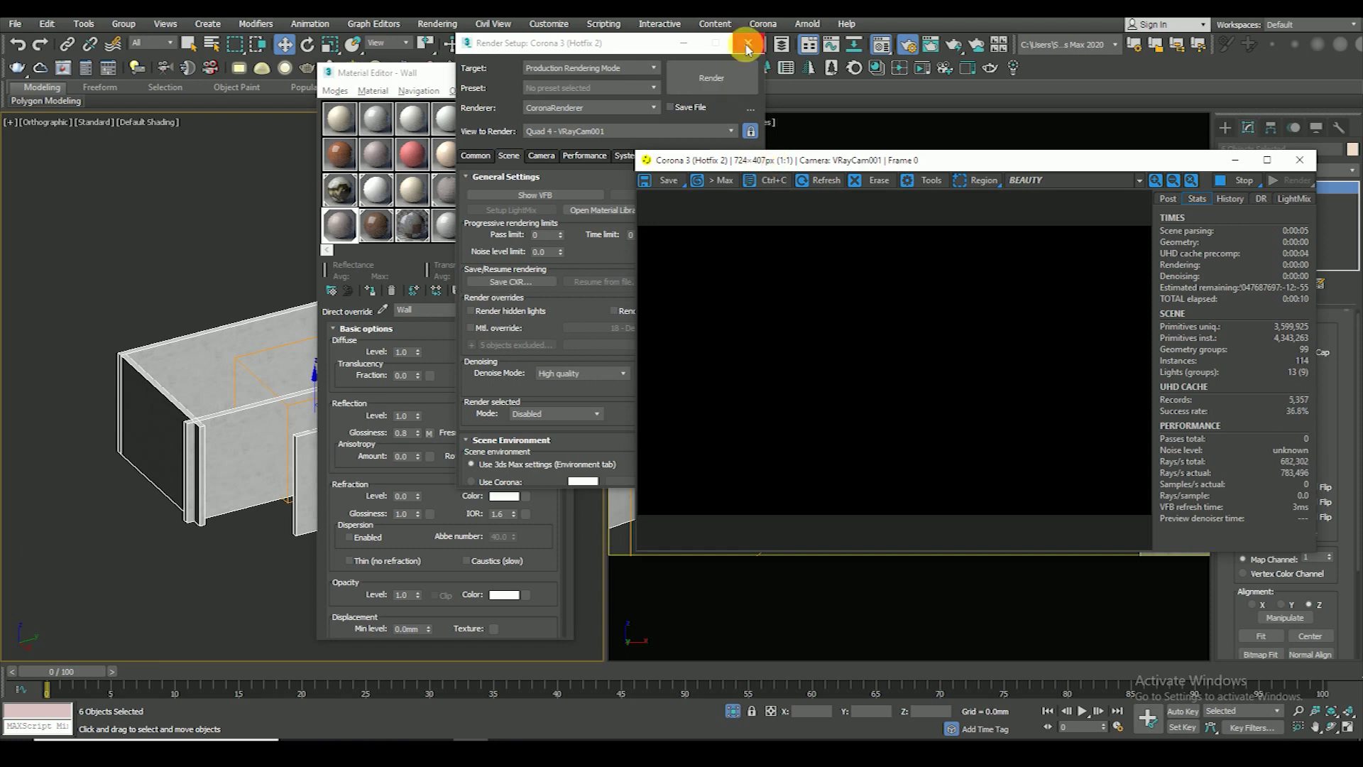
key(F10)
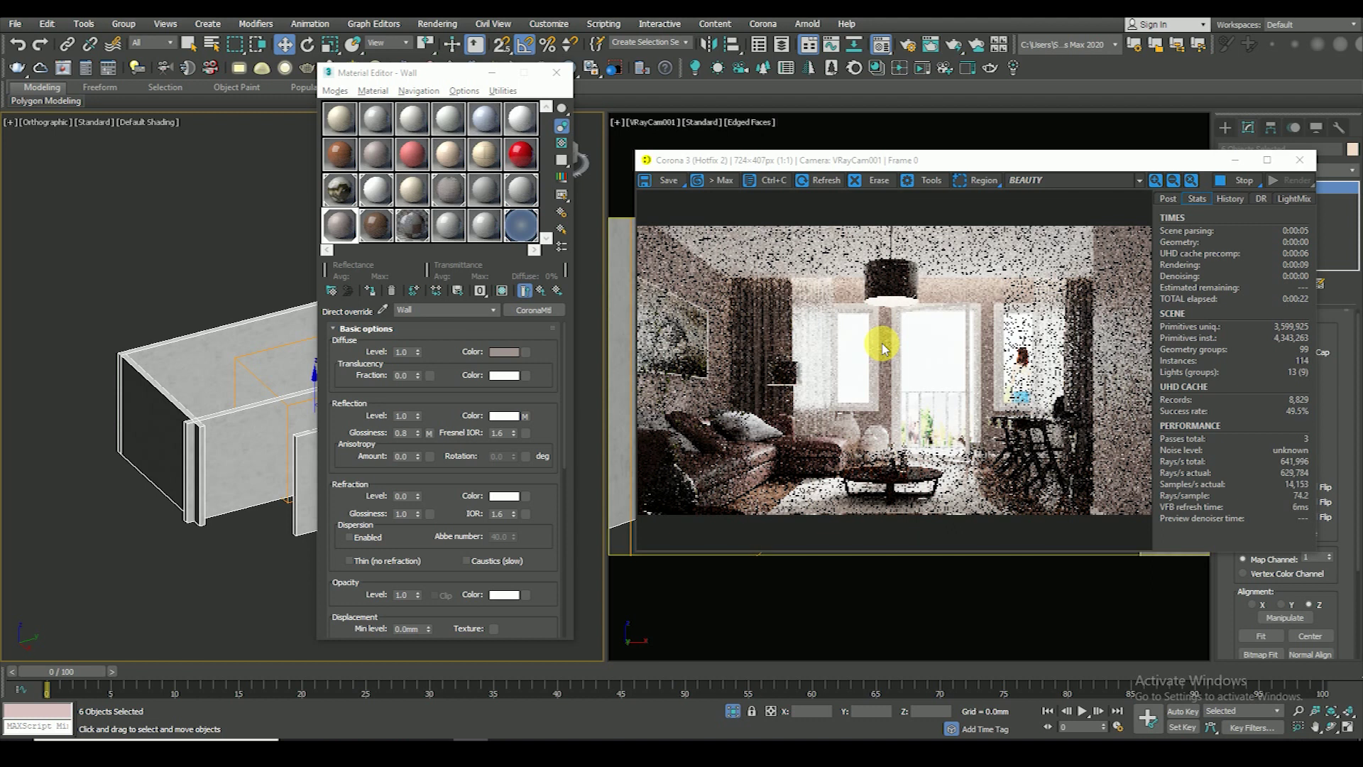
click(492, 73)
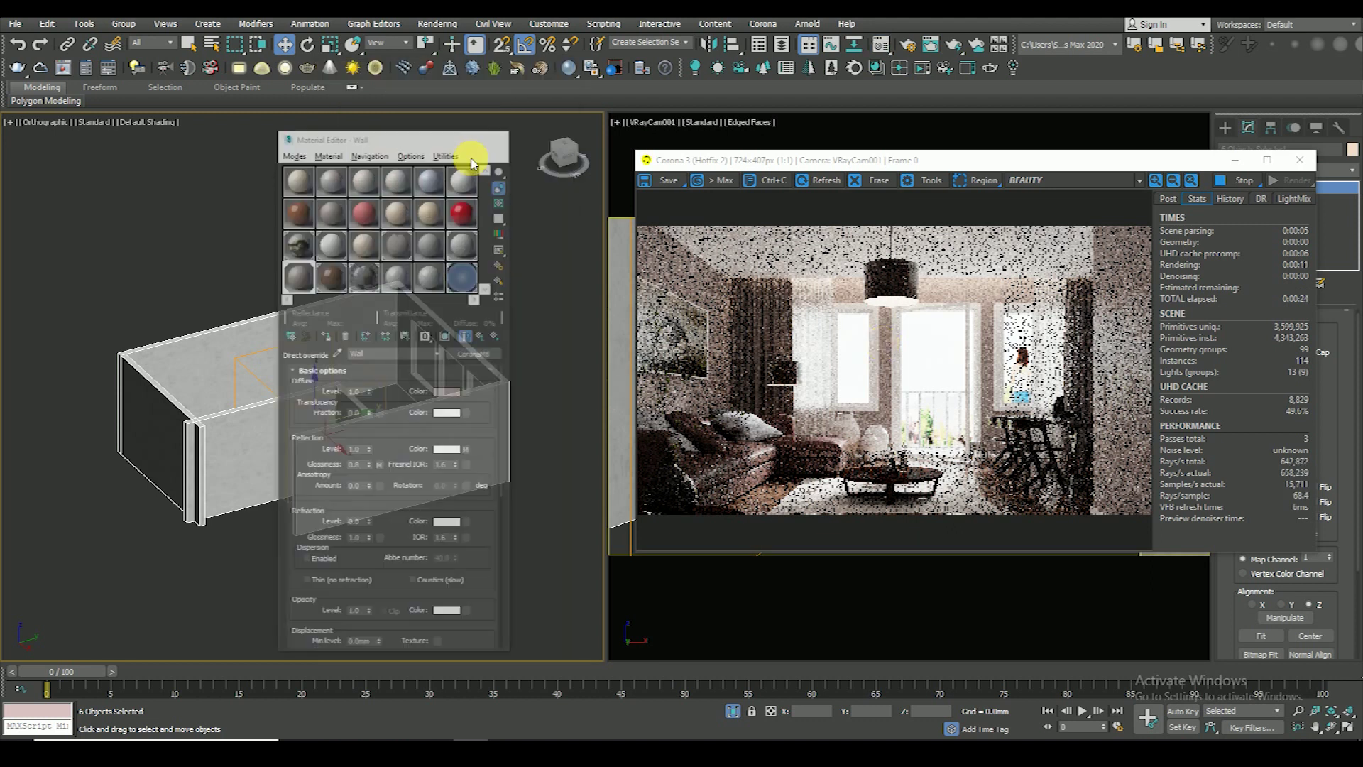
drag(910, 157, 733, 111)
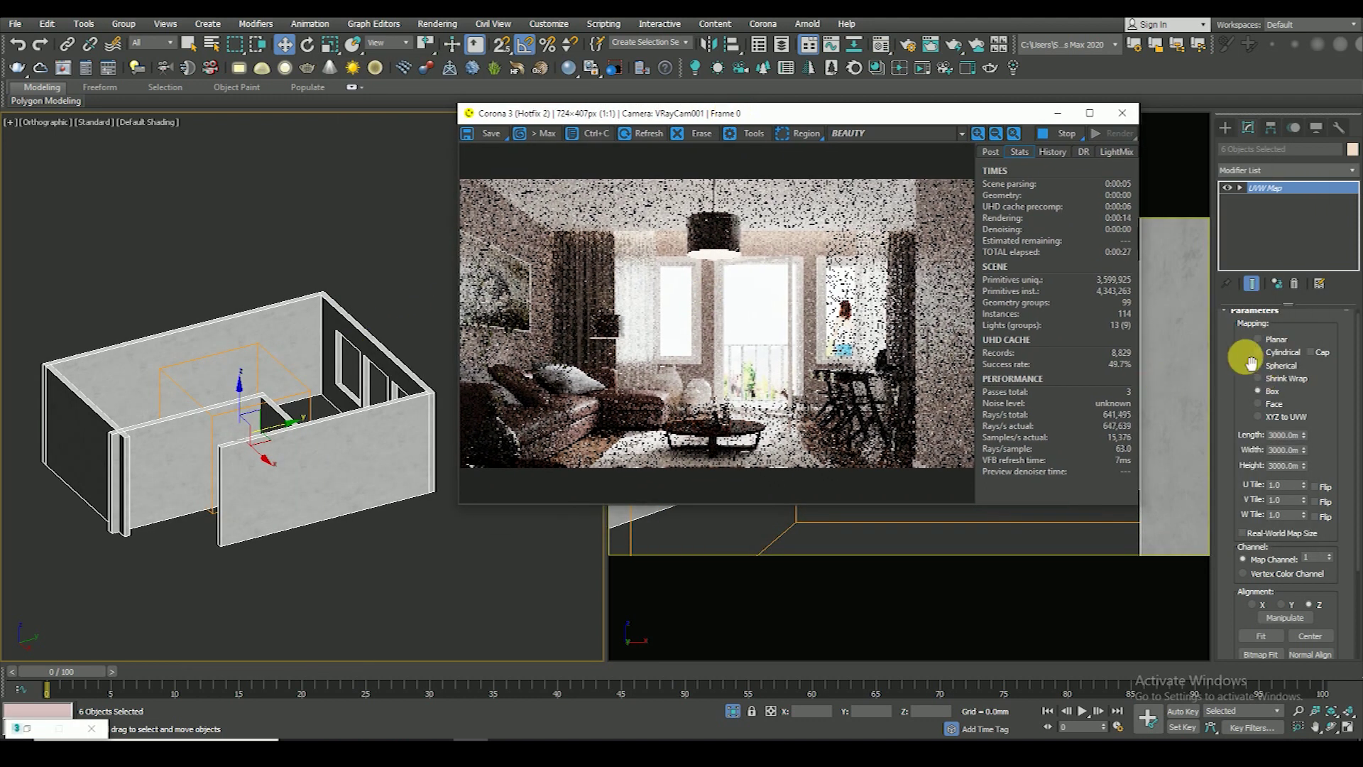
- Zoom around the viewport and frame the selected room while the render refines
scroll(1248, 360, up, 1)
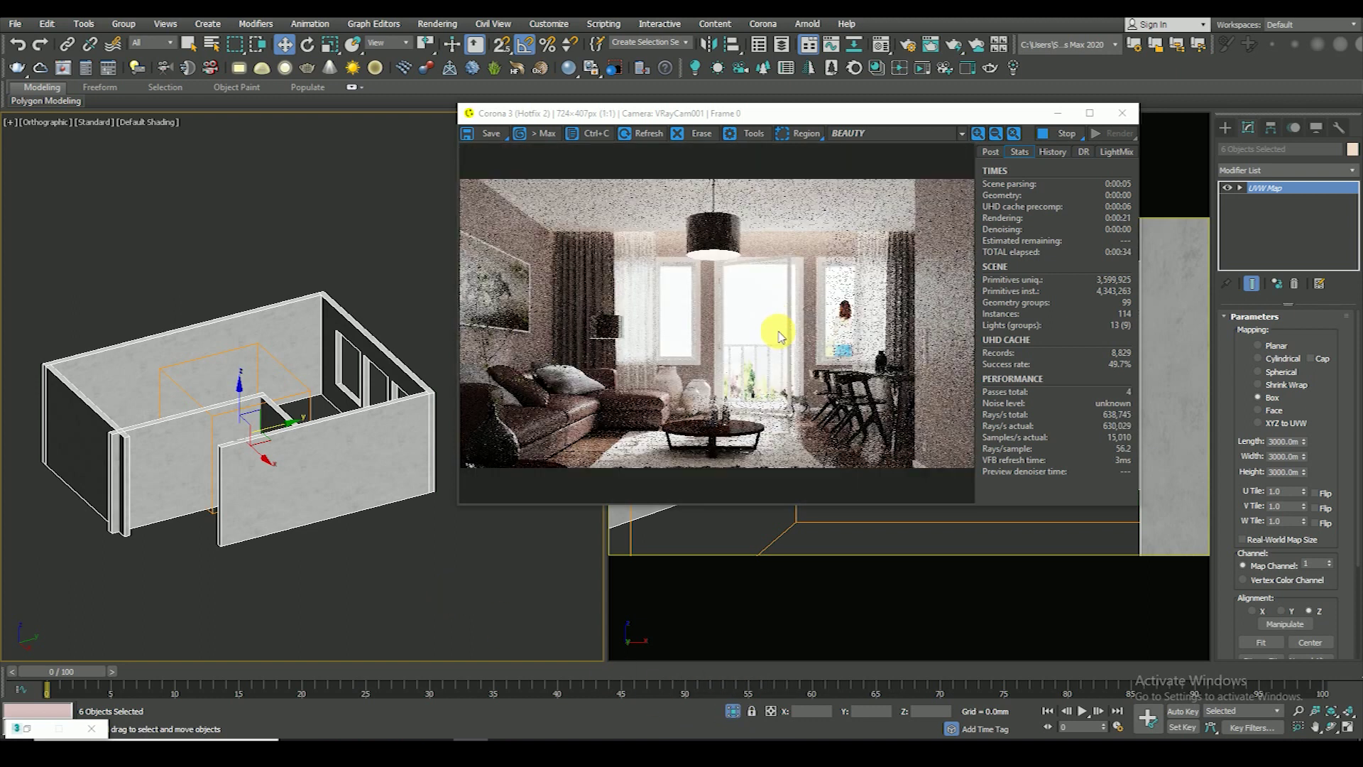
scroll(893, 346, up, 1)
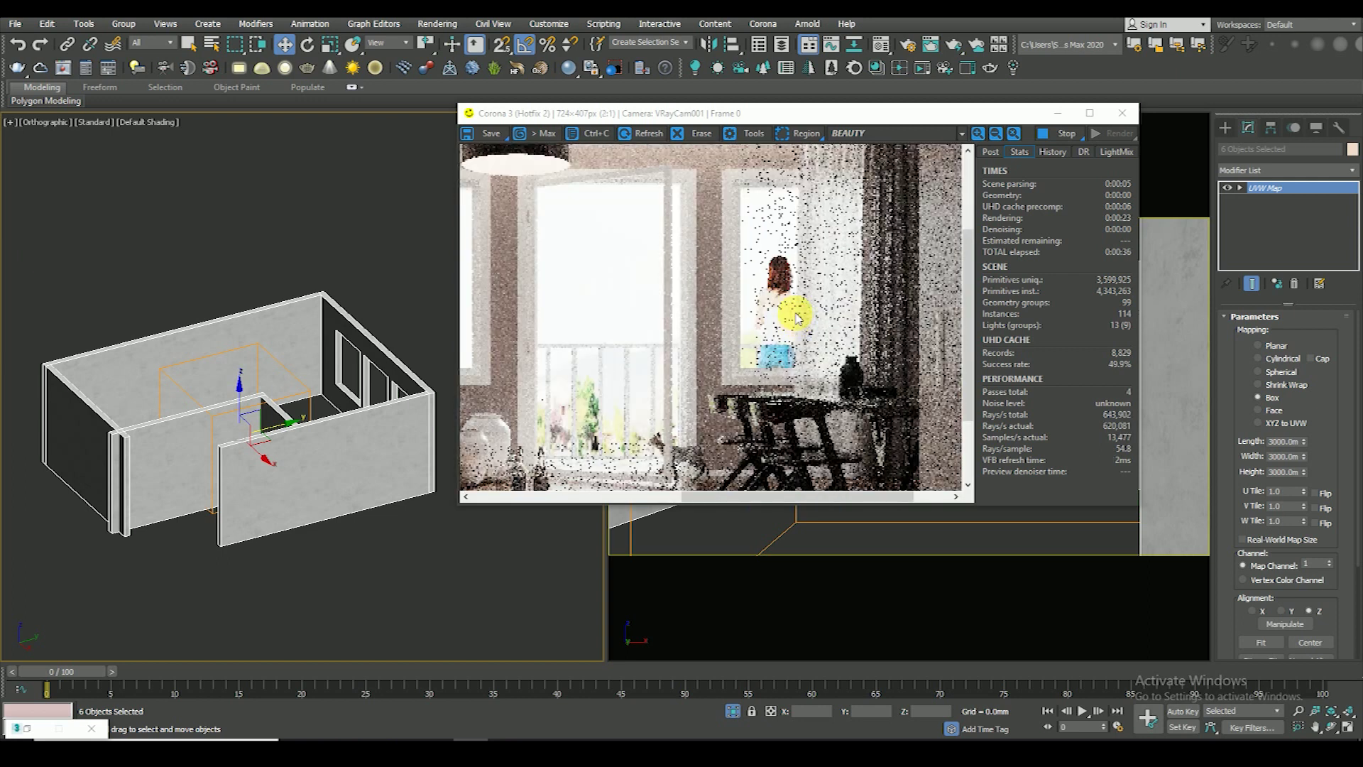
scroll(753, 341, down, 1)
scroll(750, 395, up, 1)
scroll(748, 385, down, 1)
scroll(747, 374, up, 1)
scroll(753, 374, down, 1)
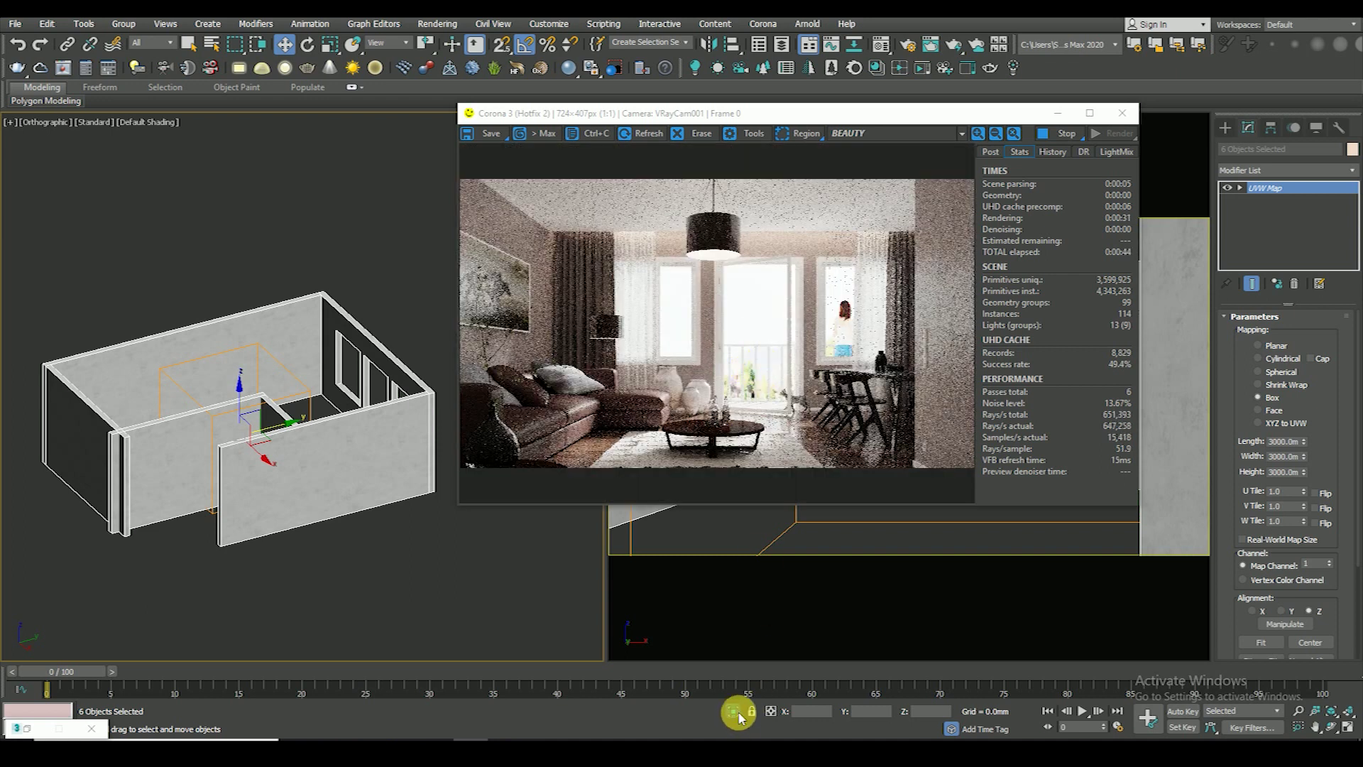
key(z)
scroll(157, 355, down, 3)
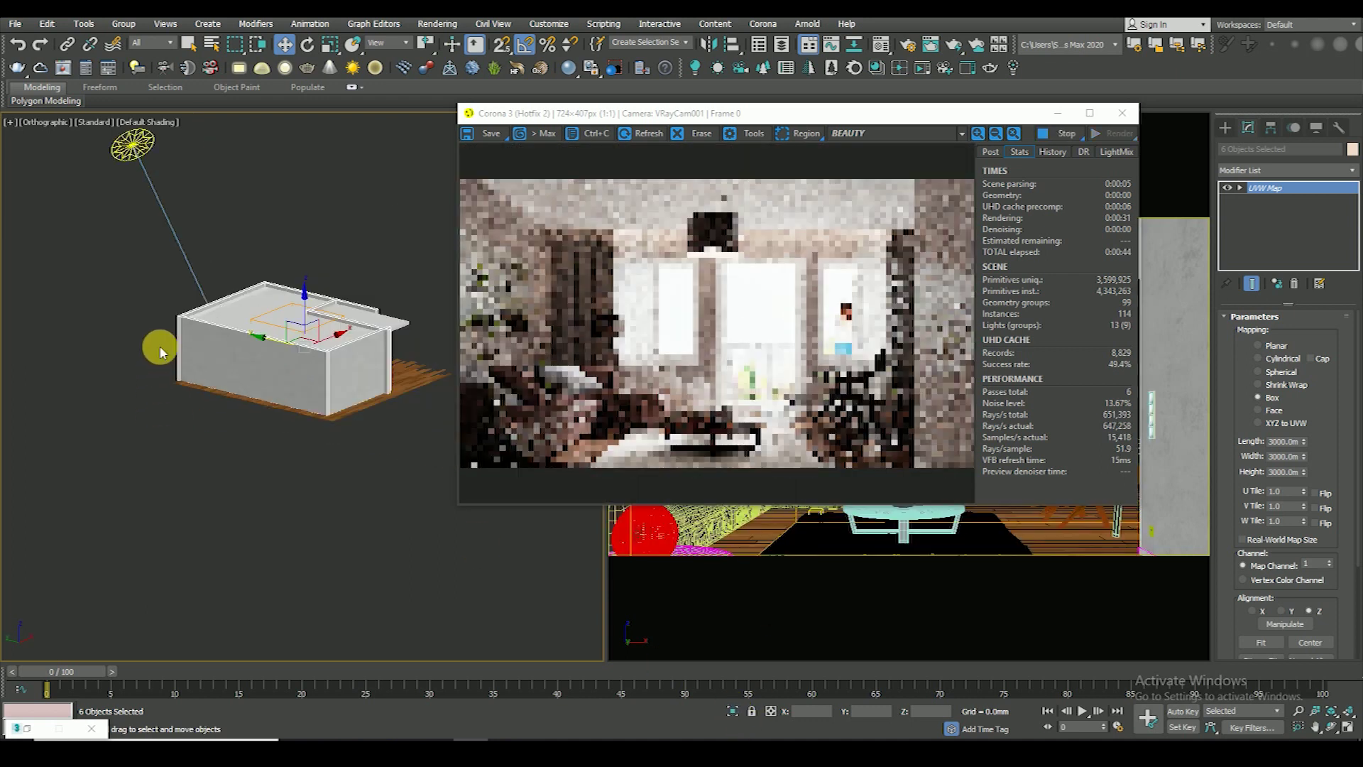
- Select the curved arc backdrop and load its material in the Material Editor
click(168, 358)
mouse_move(341, 412)
alt+middle_down()
mouse_move(168, 357)
mouse_move(392, 246)
alt+middle_up()
right_click(392, 245)
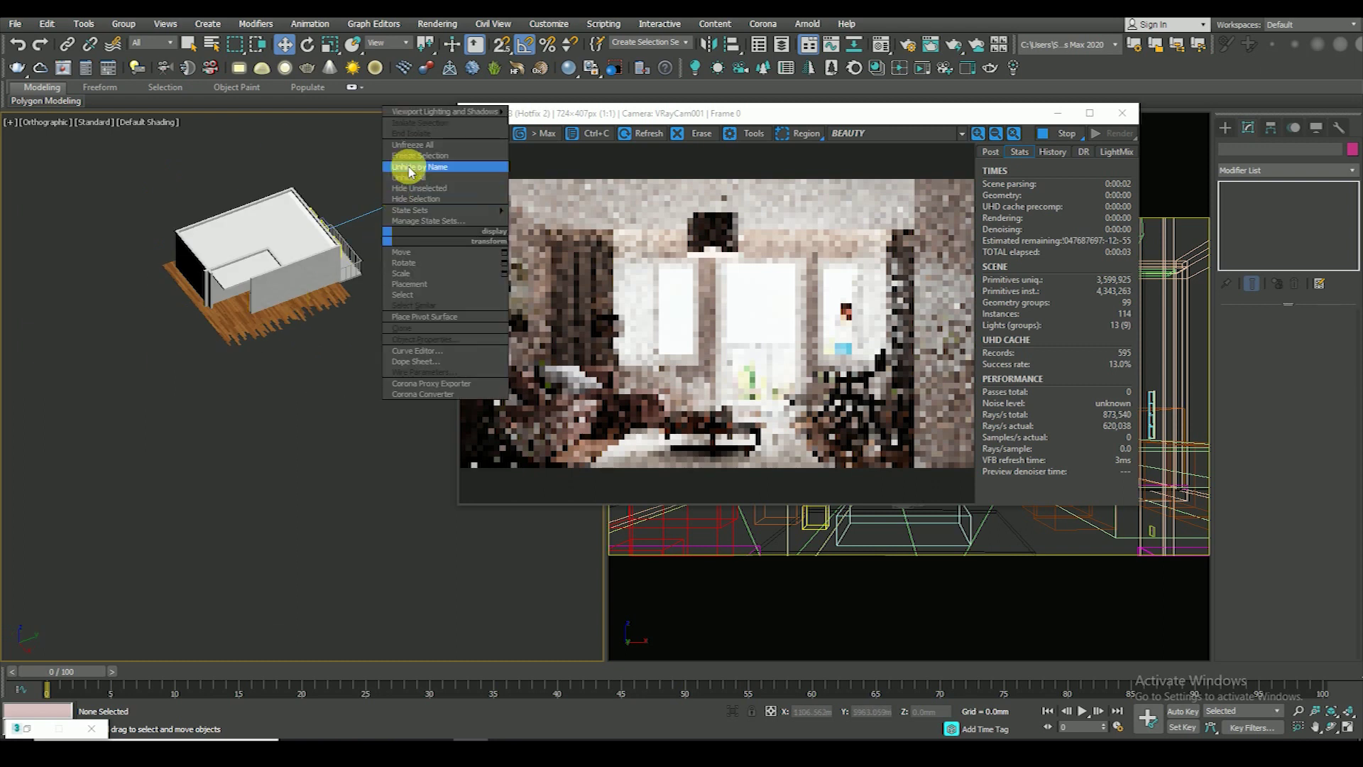
scroll(284, 331, down, 3)
click(355, 270)
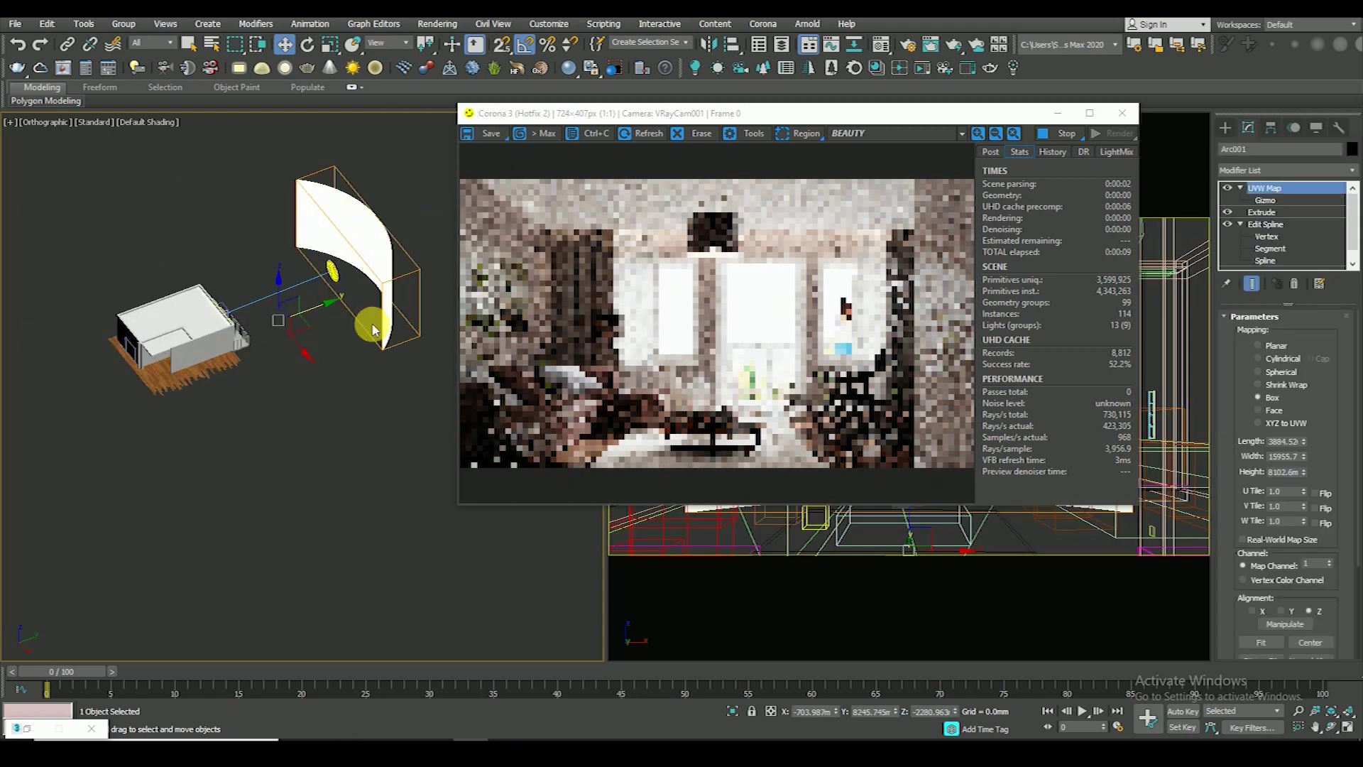
key(m)
drag(448, 76, 550, 90)
click(484, 323)
click(298, 285)
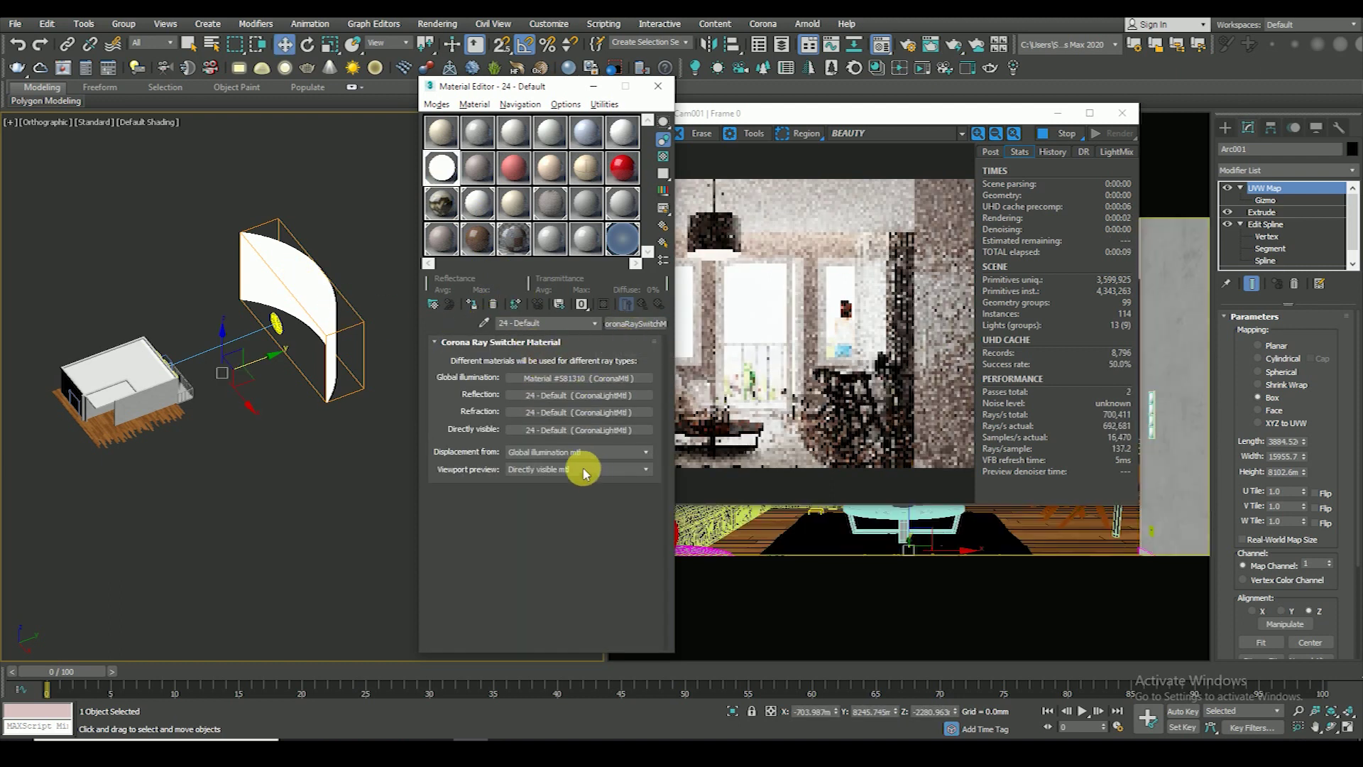
- Show the Directly visible light sub-material shaded and set its emission colour to black
click(564, 430)
click(603, 304)
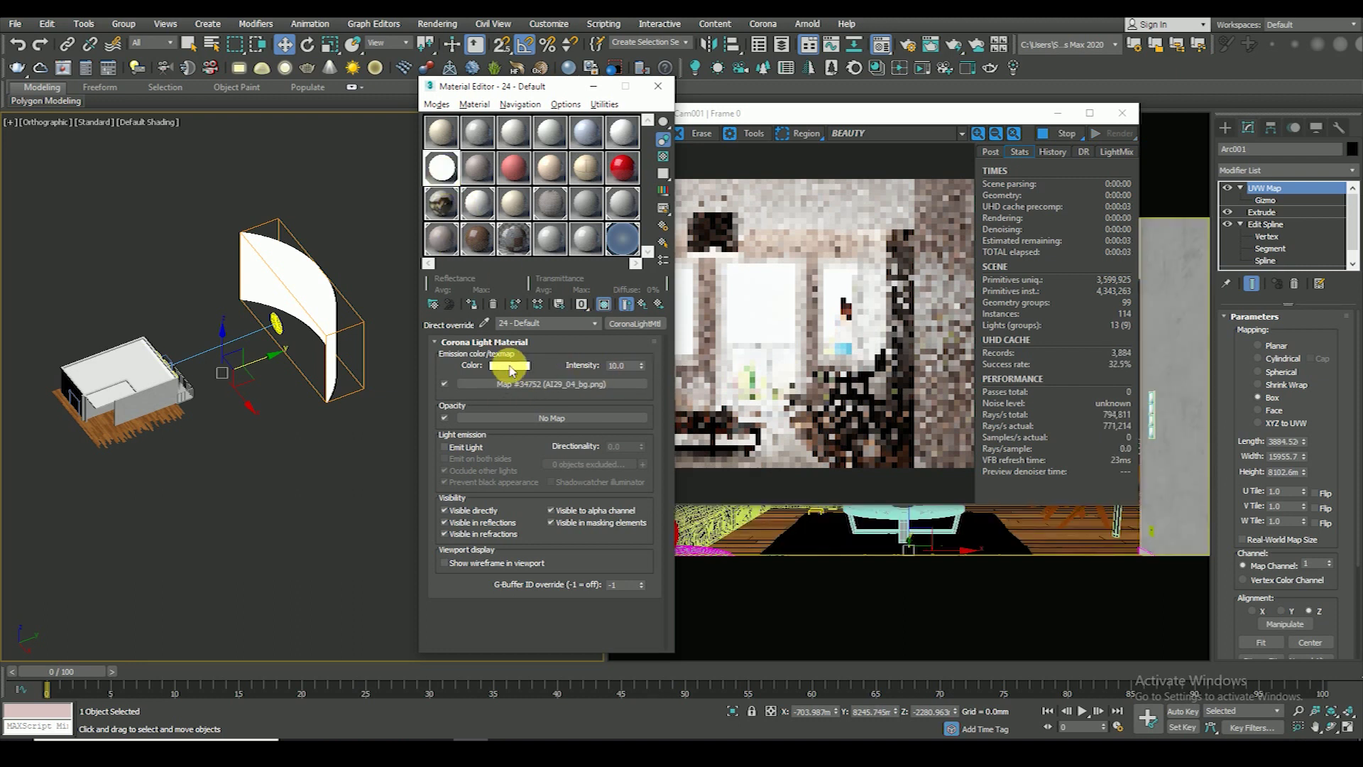
click(508, 364)
click(525, 218)
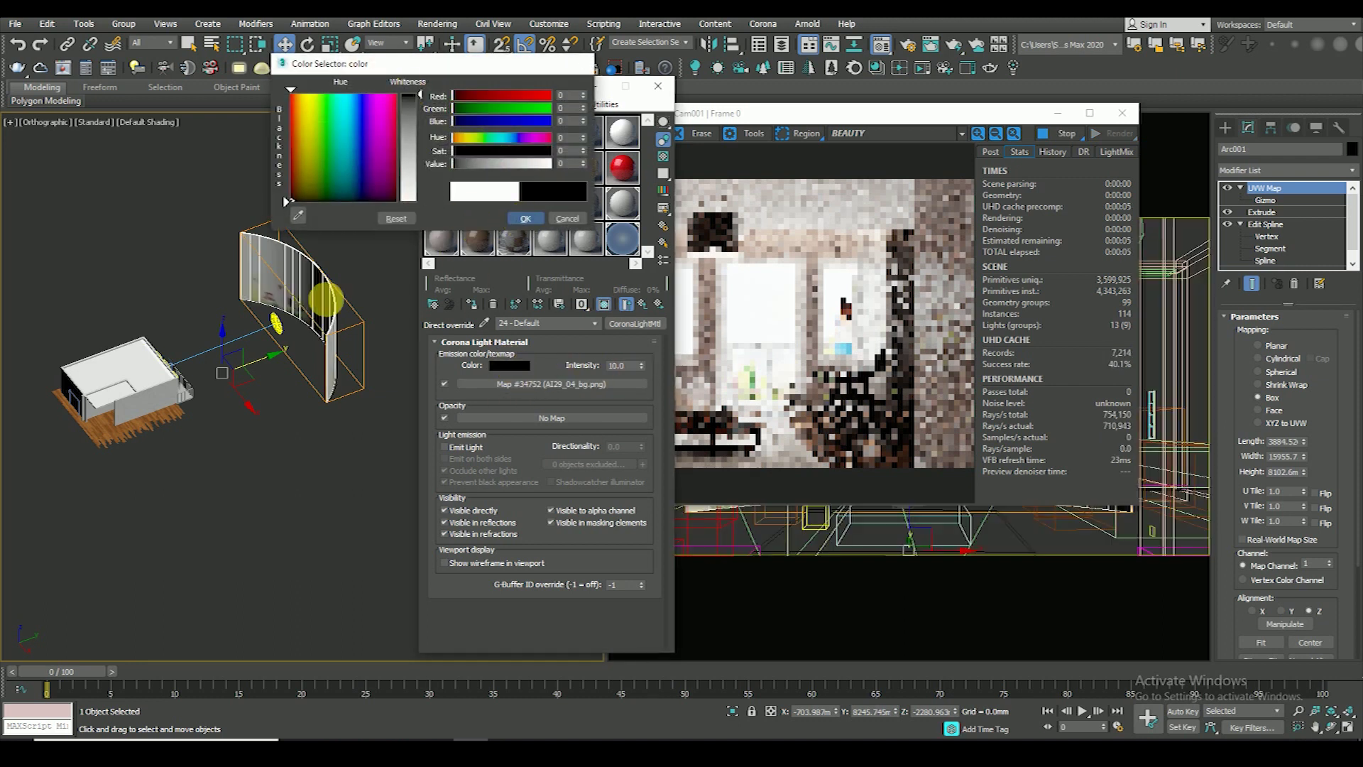
scroll(311, 335, up, 5)
scroll(310, 335, down, 6)
scroll(307, 330, down, 3)
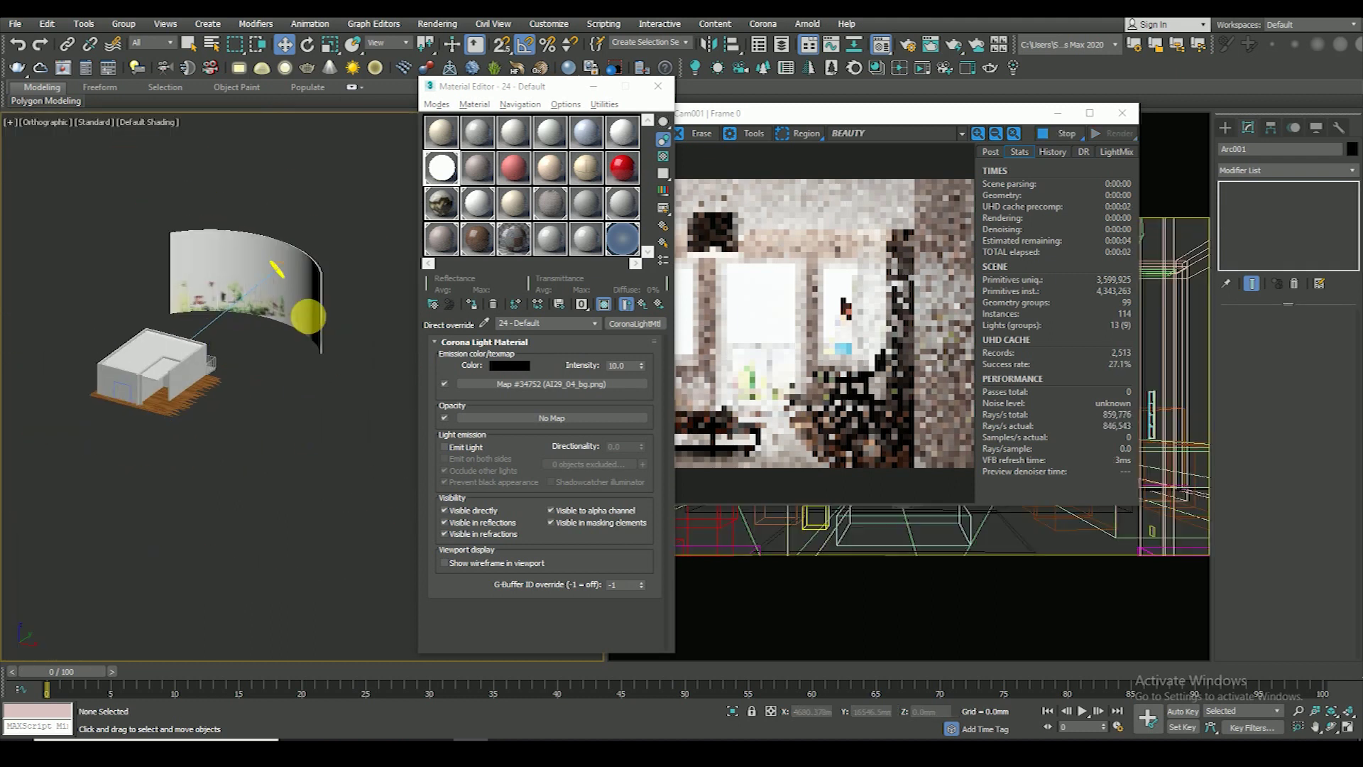
- Delete the curved backdrop wall and load the Corona Sky map for editing
key(Delete)
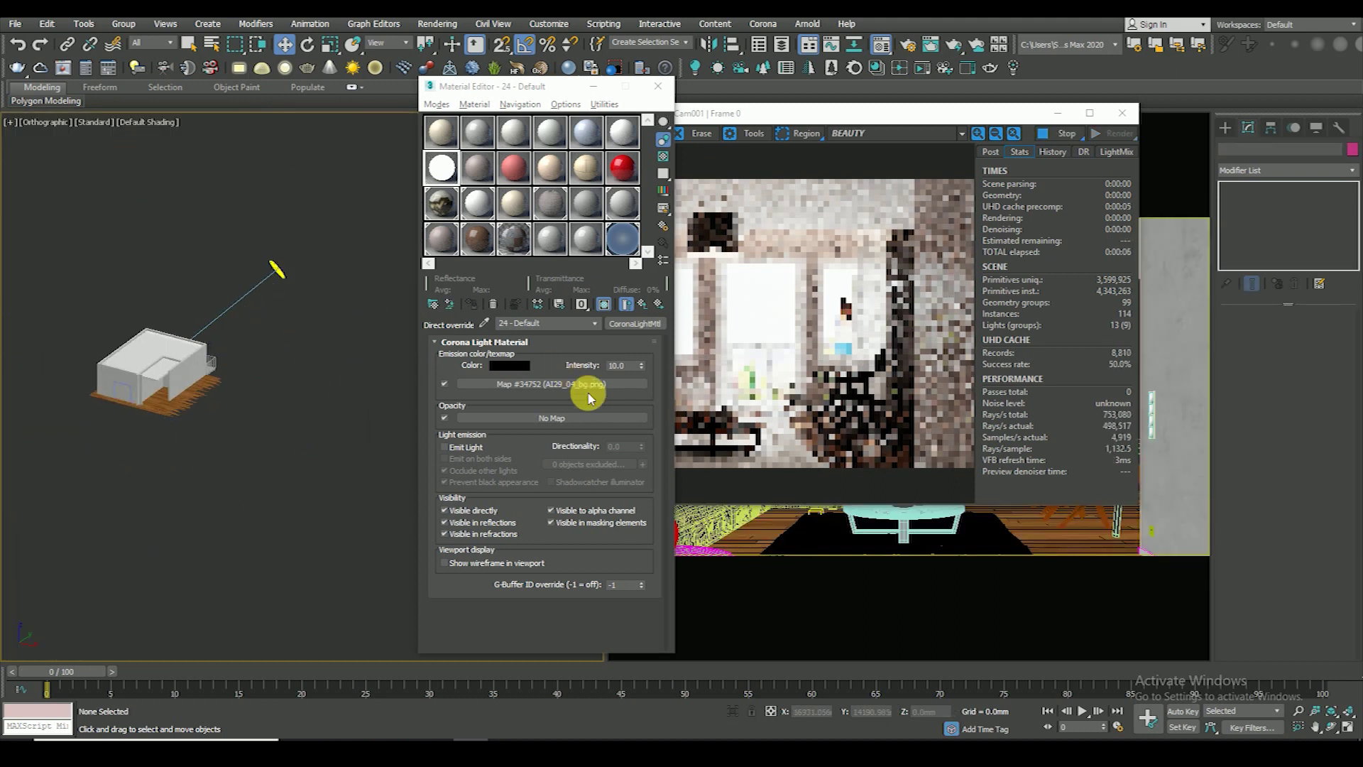
click(641, 305)
click(623, 237)
drag(751, 121, 871, 119)
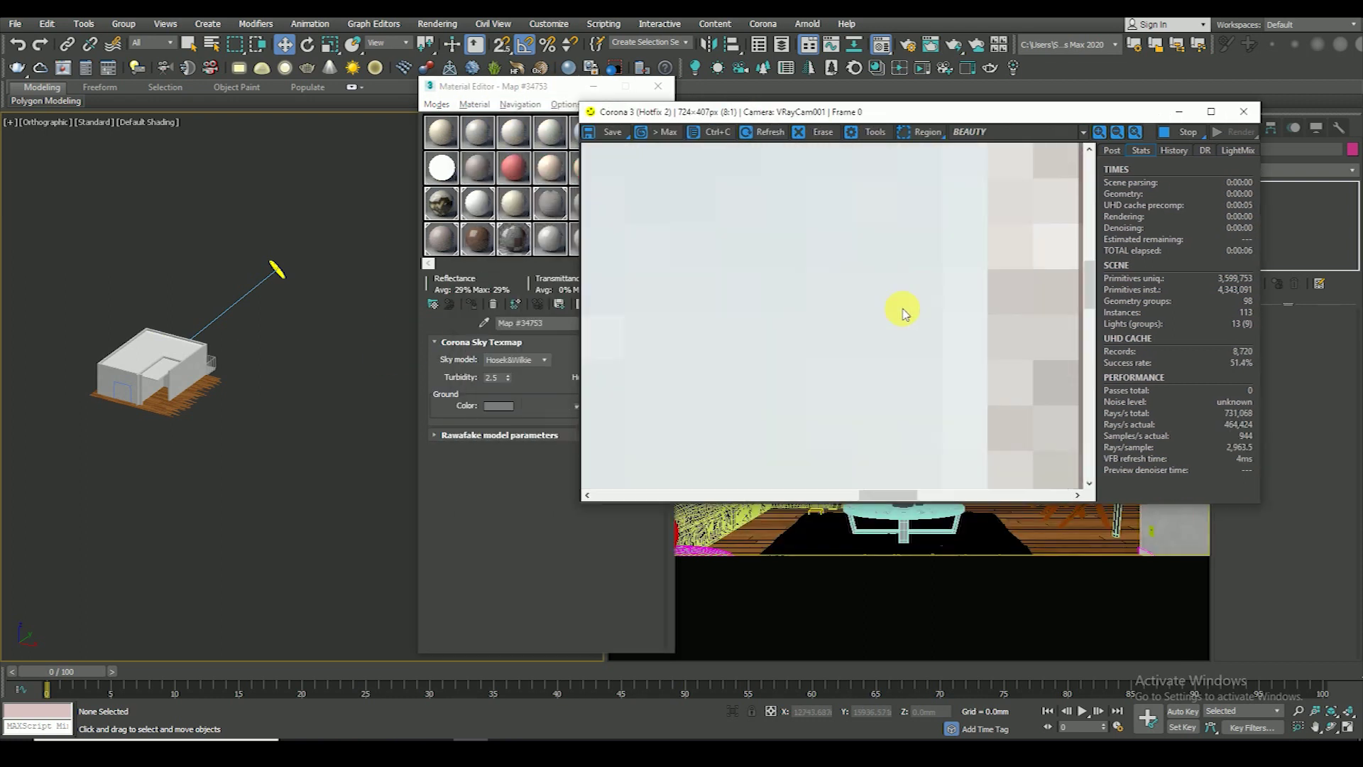
- Zoom in on the balcony and try selecting the light at the window
scroll(962, 349, up, 1)
scroll(960, 307, up, 1)
scroll(966, 305, down, 1)
scroll(944, 373, down, 1)
scroll(222, 420, up, 2)
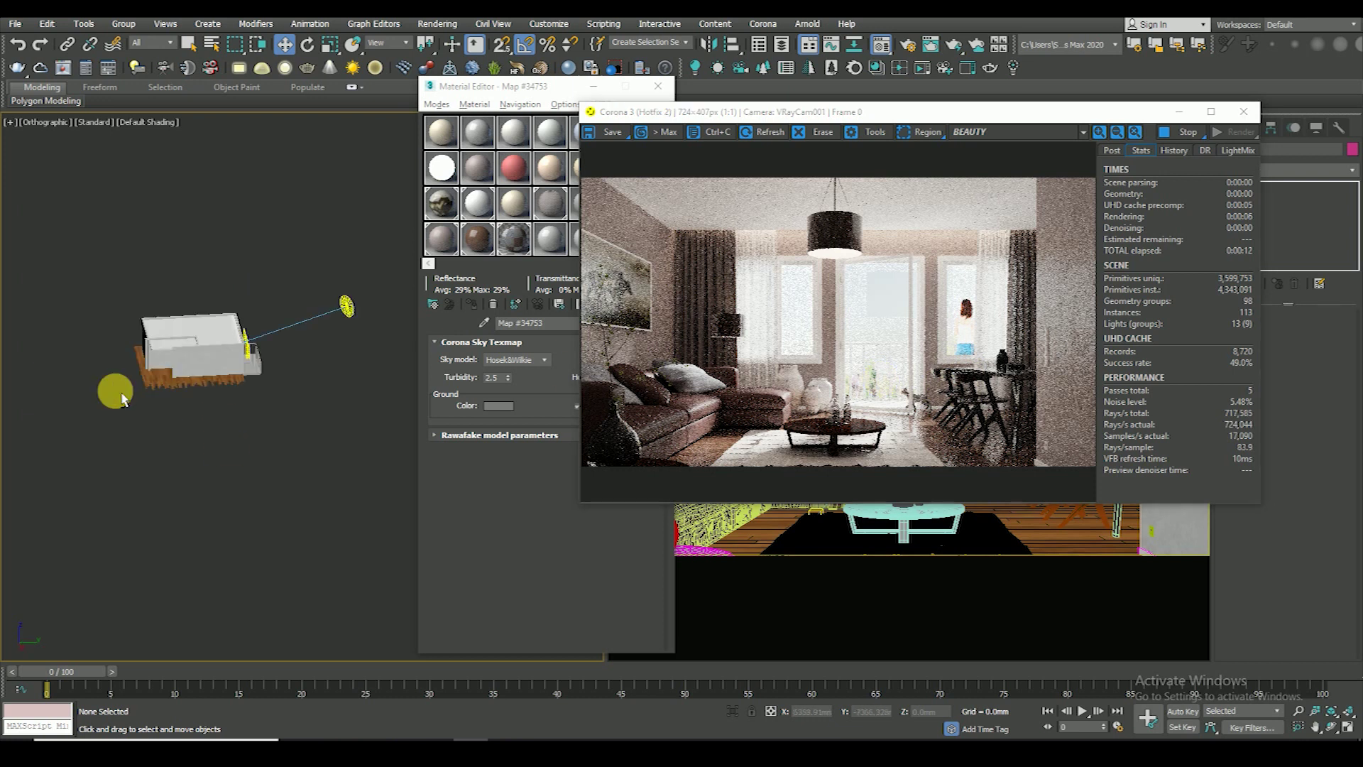
scroll(284, 398, up, 3)
scroll(305, 419, up, 4)
click(315, 429)
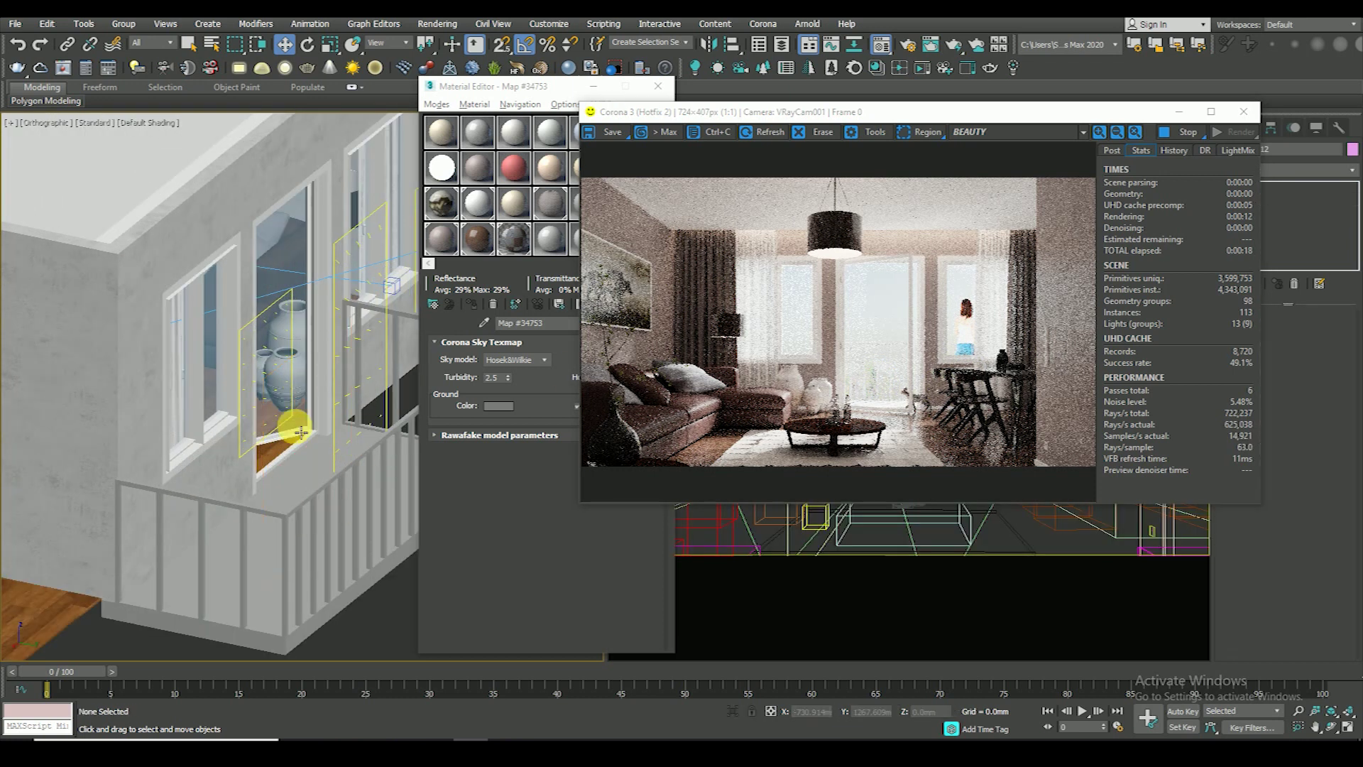
alt+middle_drag(284, 398, 270, 333)
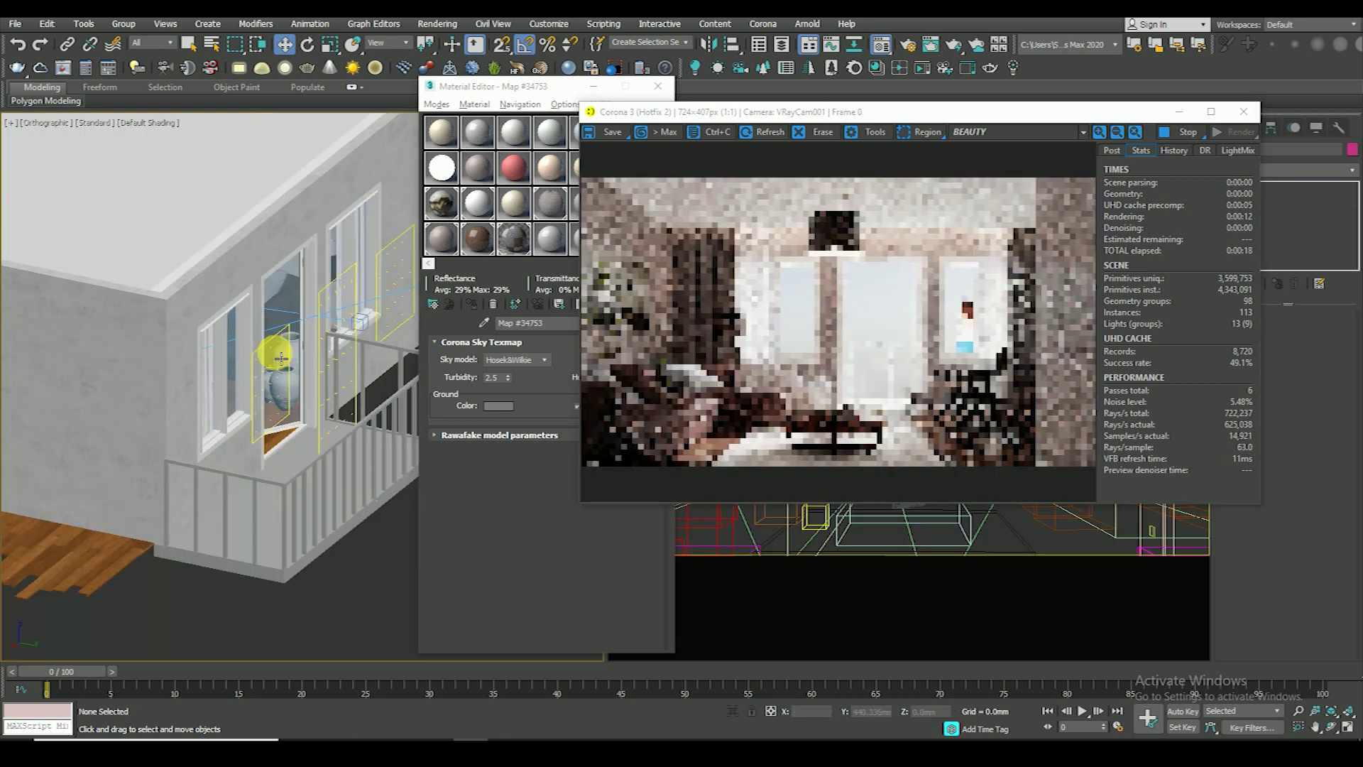
- Limit selection to Lights in a top wireframe view and switch off the window Corona light
click(157, 43)
click(153, 83)
key(t)
key(F3)
scroll(242, 326, down, 5)
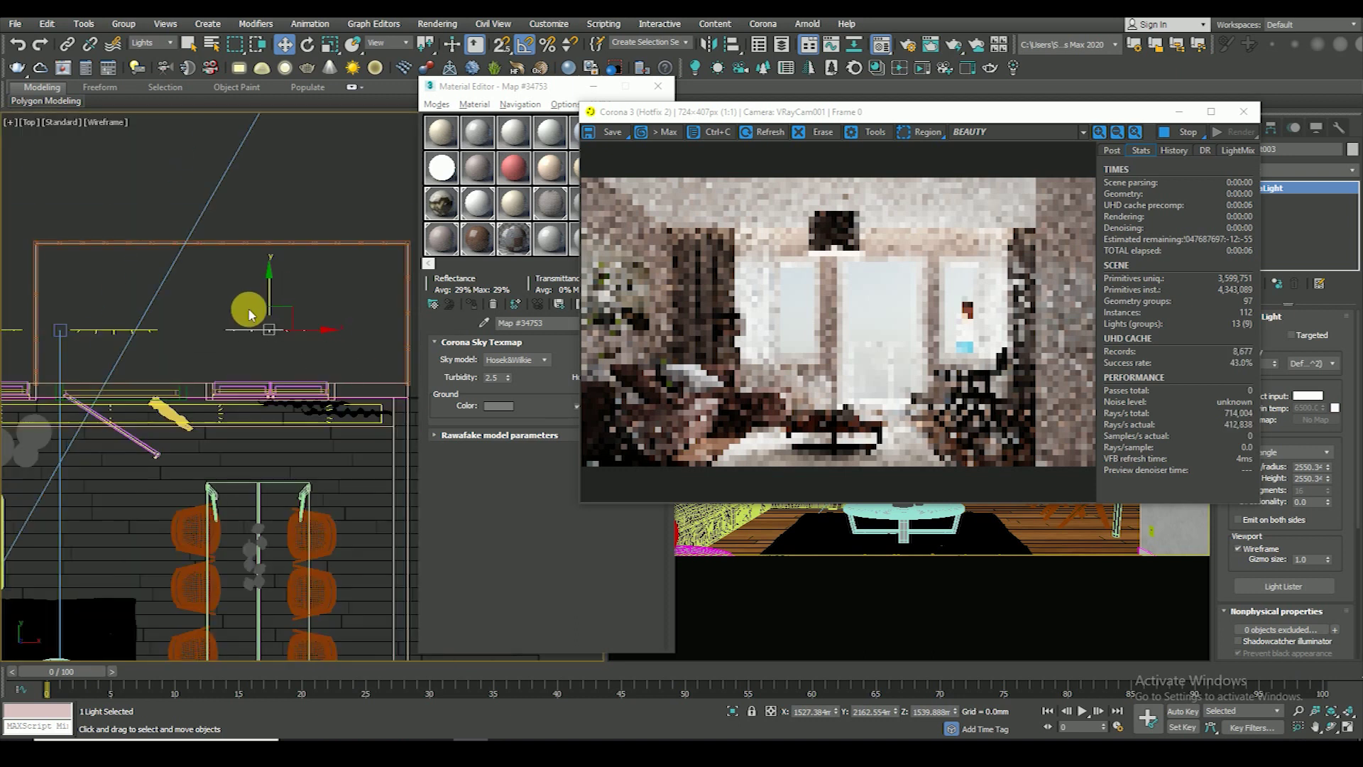
scroll(249, 307, down, 3)
drag(551, 88, 479, 93)
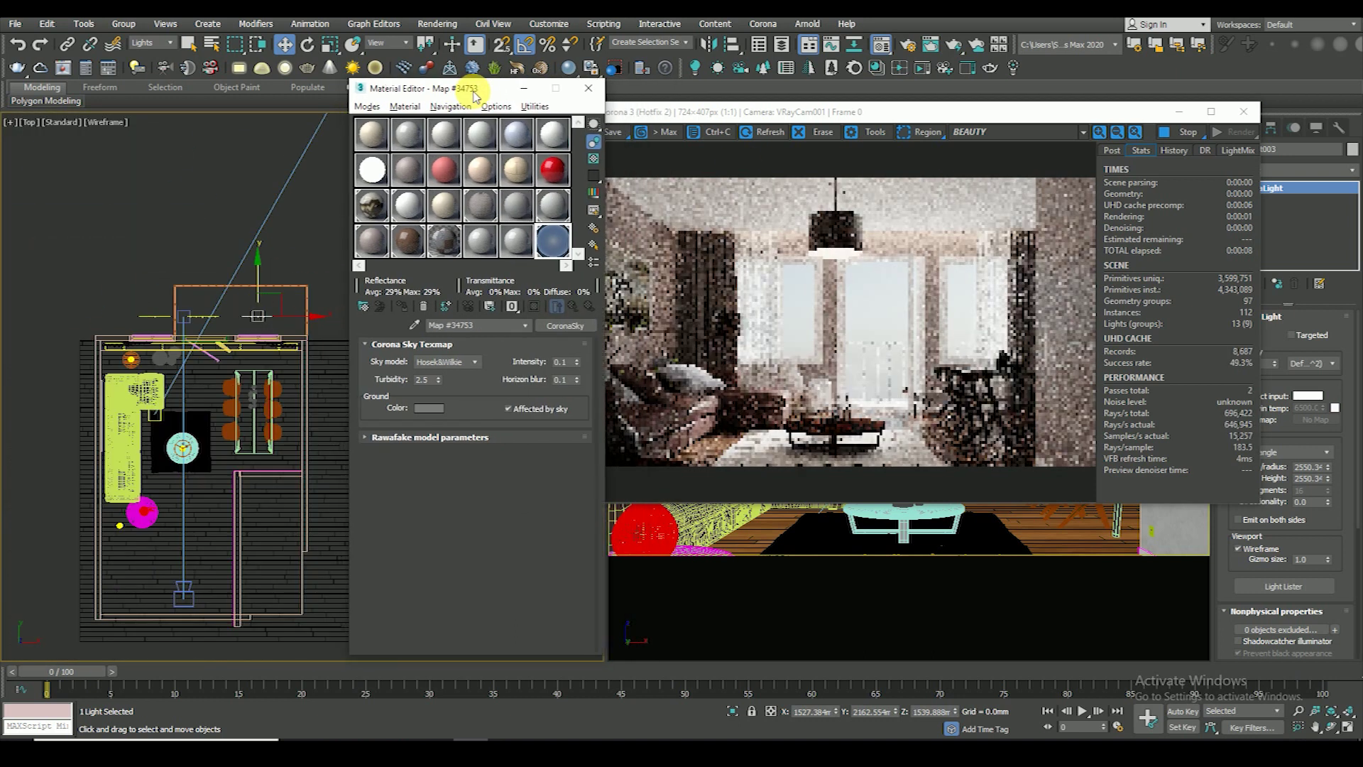
drag(1083, 111, 1061, 77)
click(1246, 335)
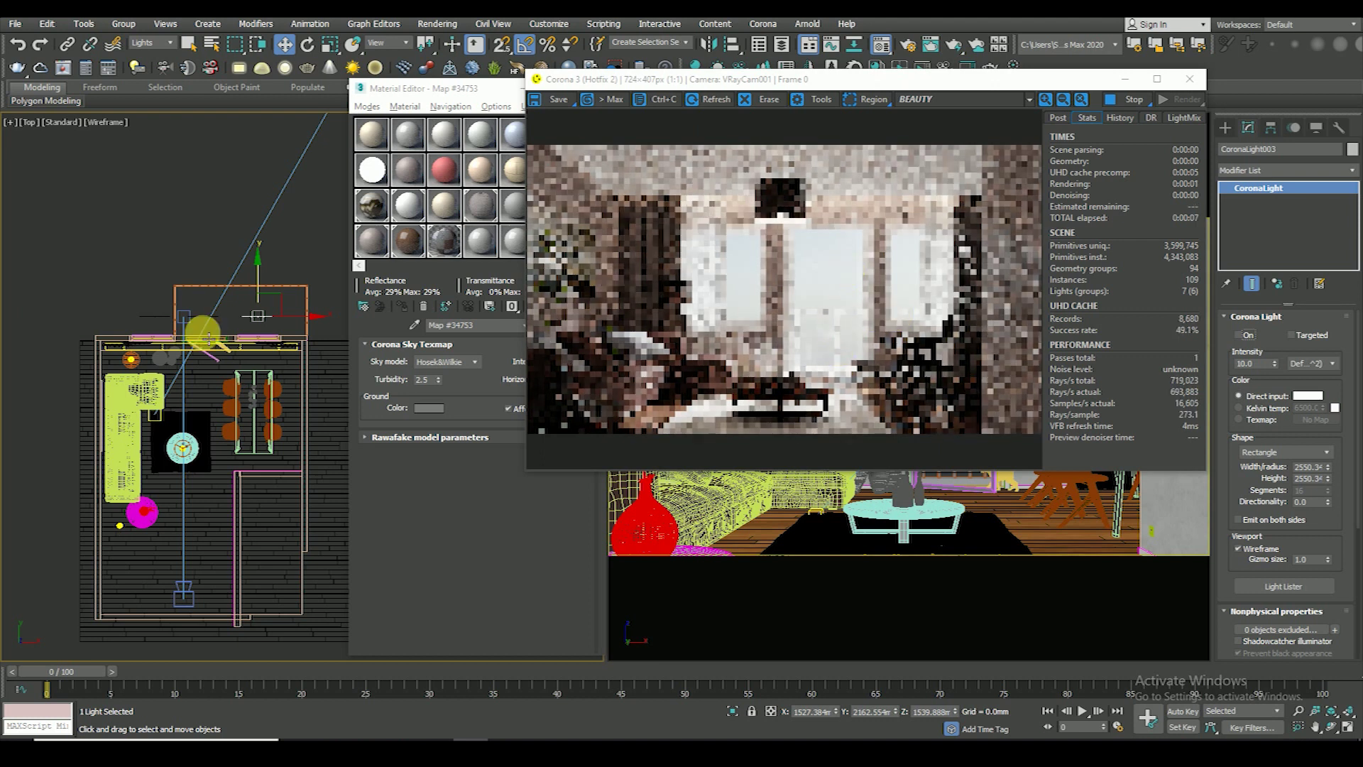
- Set the Corona Sky texmap intensity to 0.4
click(284, 387)
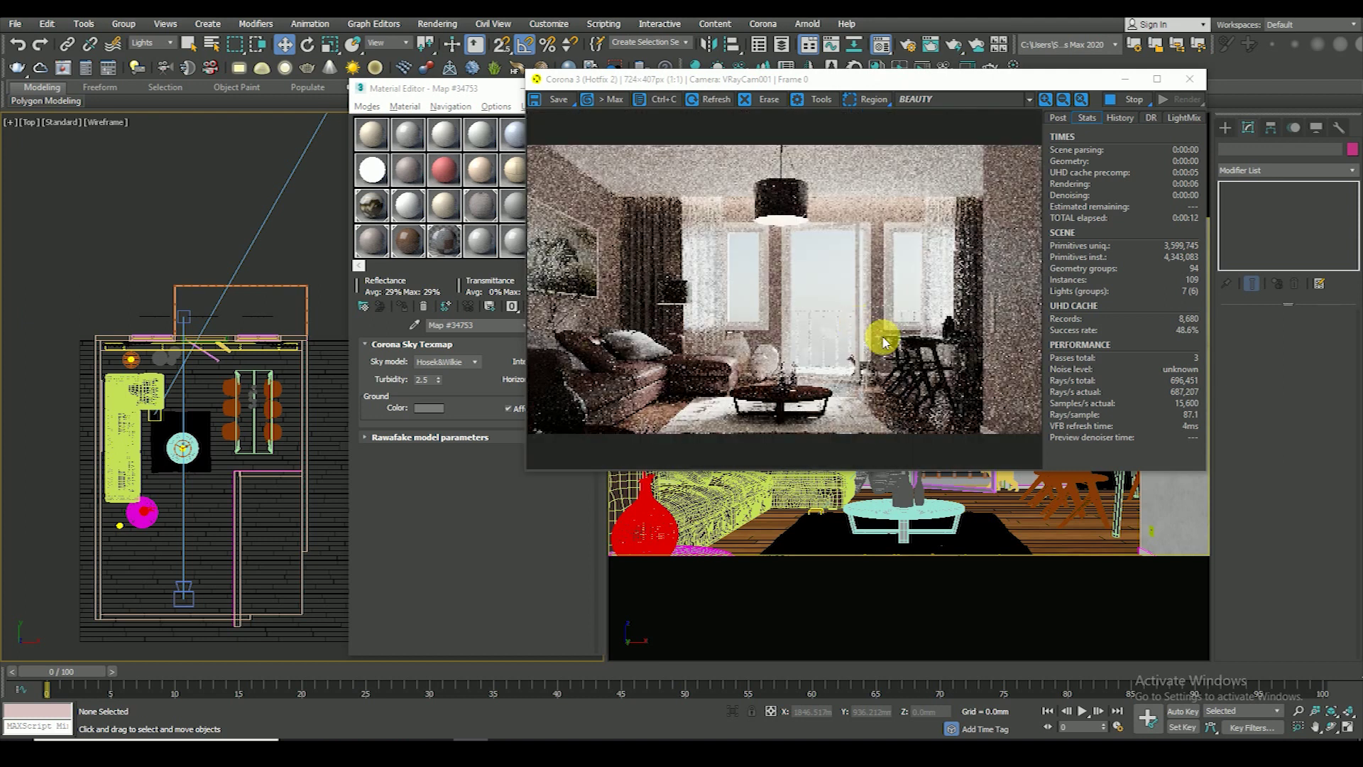
click(425, 89)
click(561, 362)
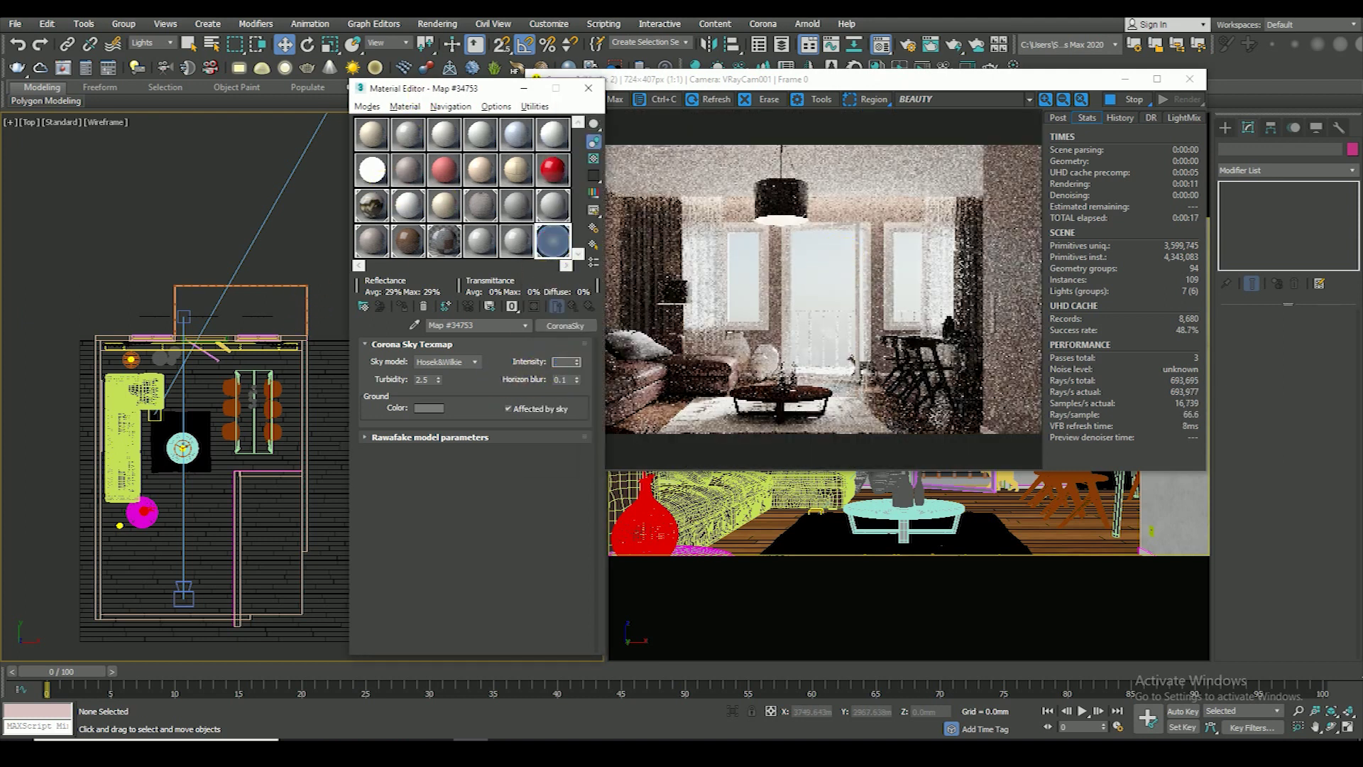
text(0.4)
key(Return)
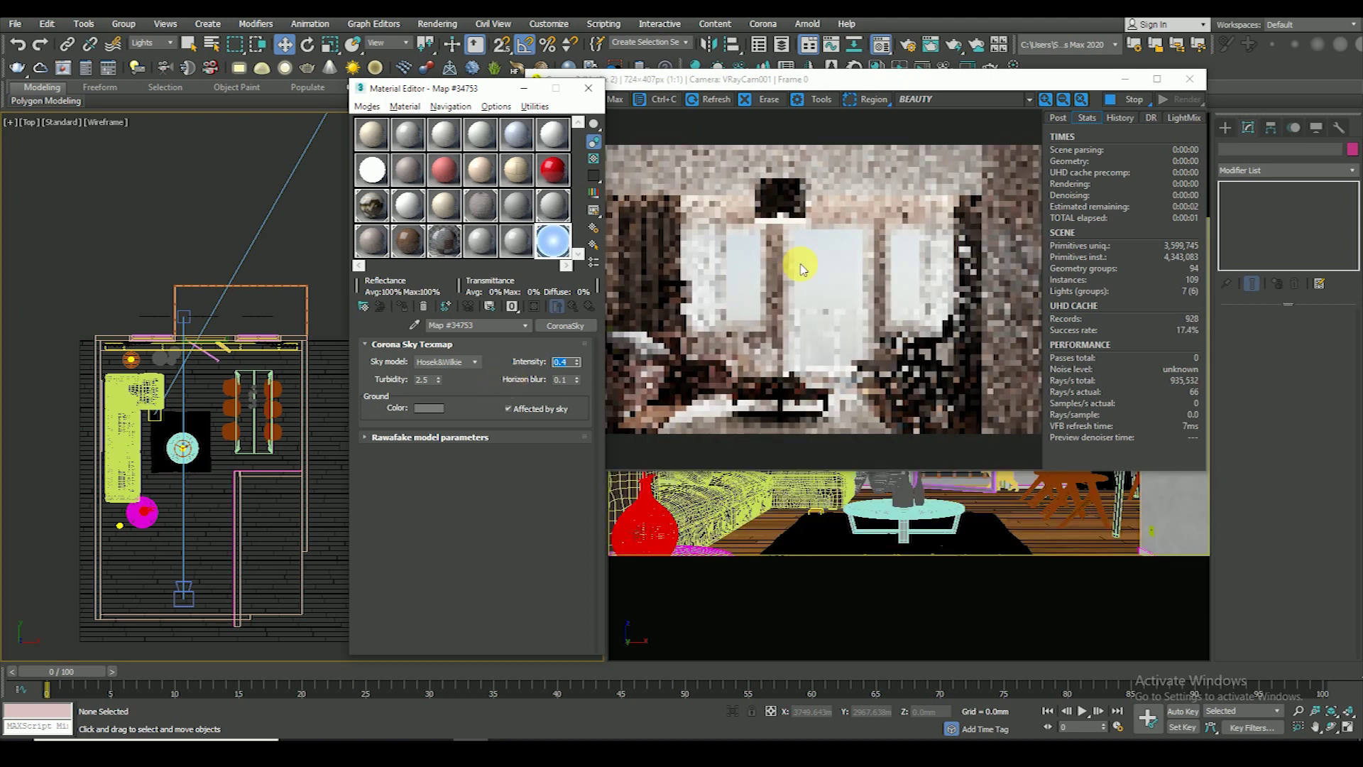
- Bring the Corona frame buffer forward and watch the sky-lit living room render refine
drag(854, 86, 883, 92)
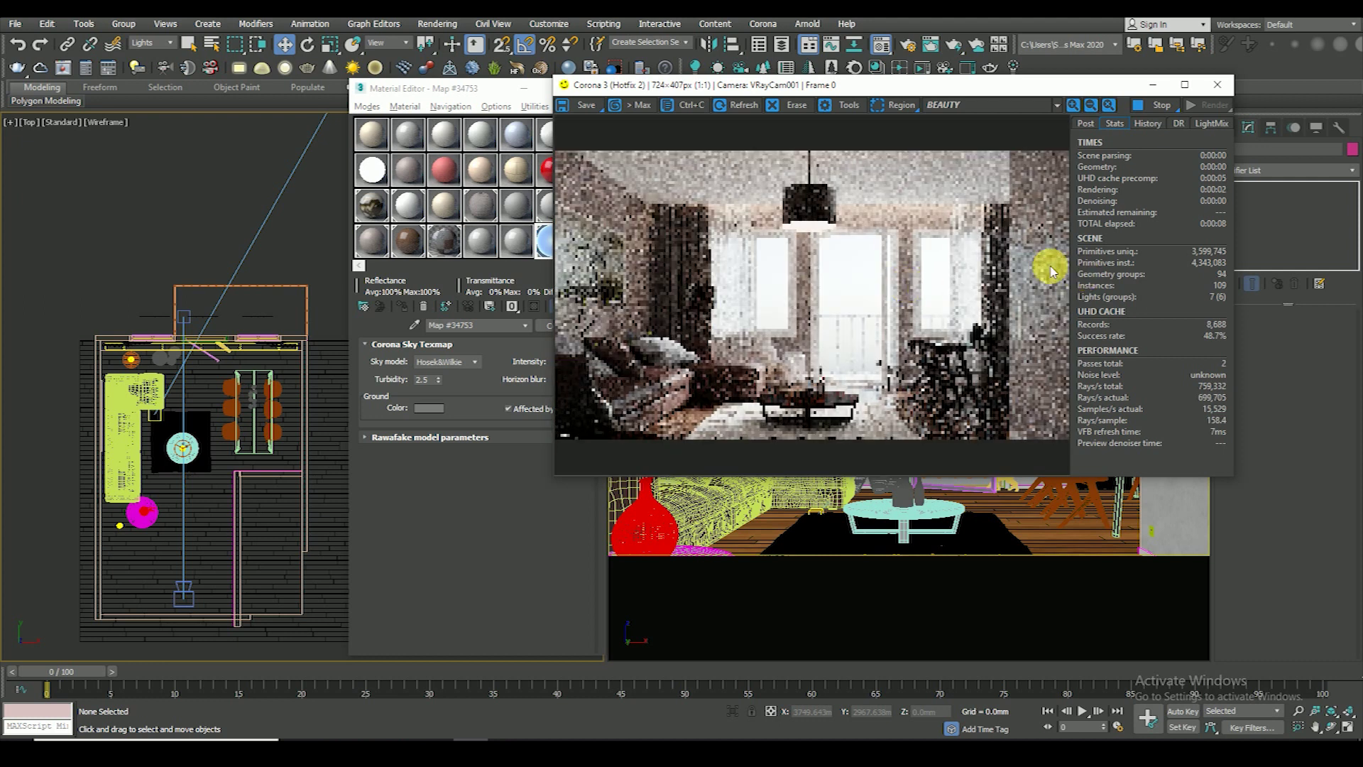
scroll(672, 325, up, 2)
scroll(705, 238, up, 2)
scroll(694, 310, down, 4)
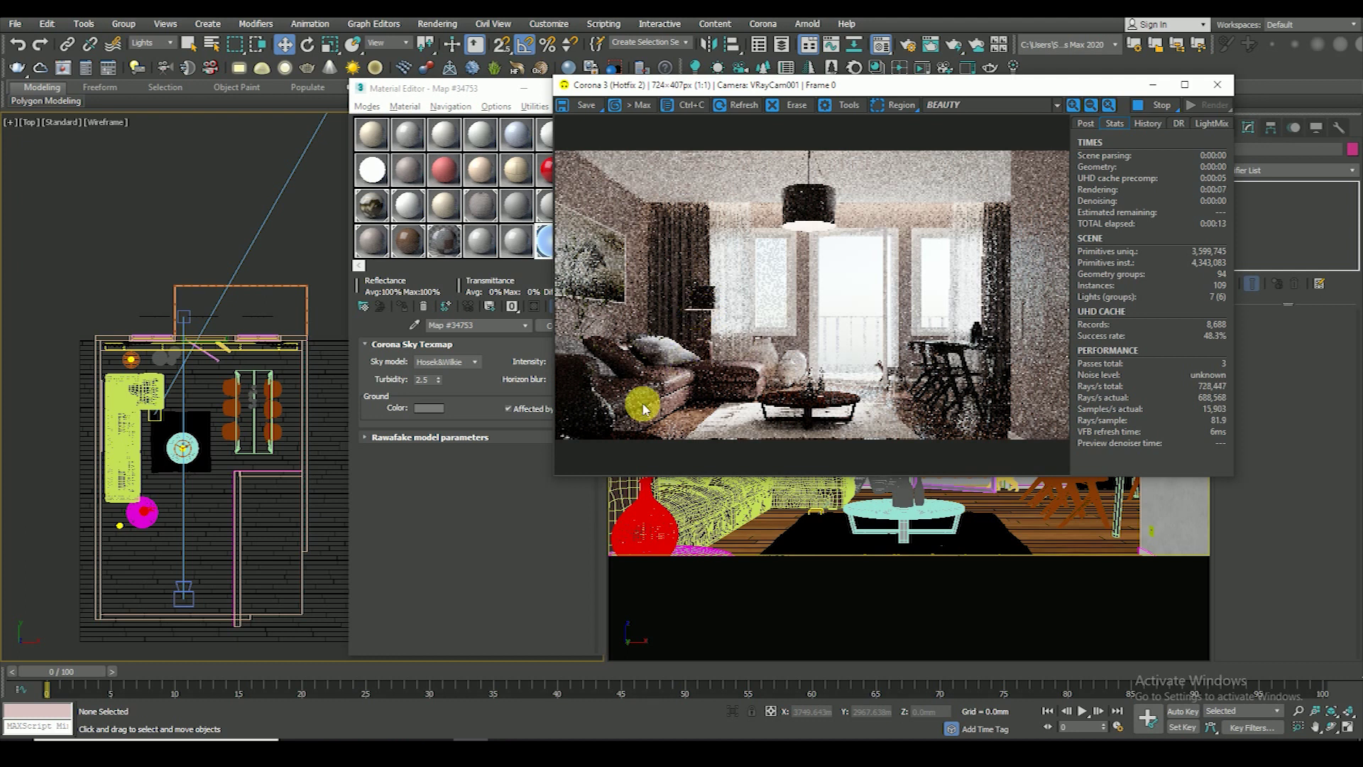
scroll(599, 404, up, 2)
scroll(663, 328, down, 2)
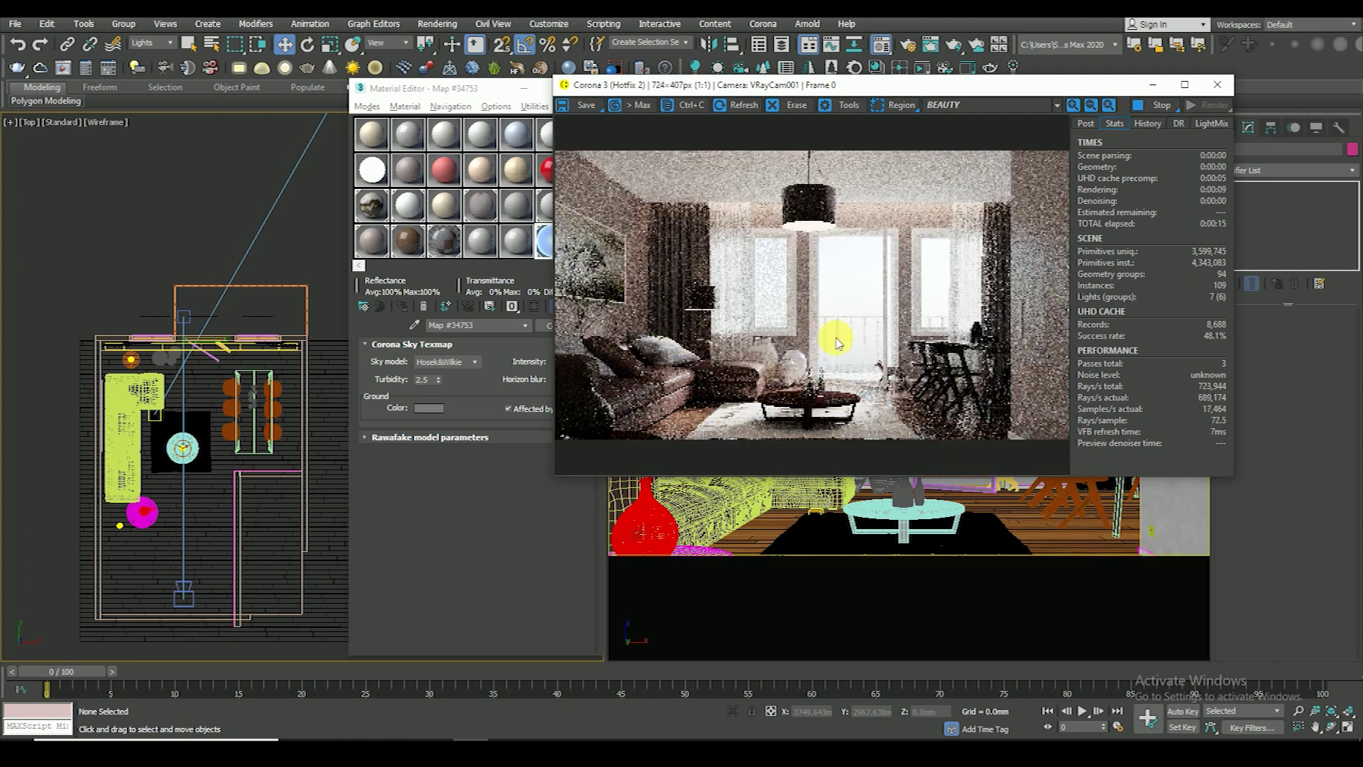
scroll(816, 383, up, 2)
scroll(809, 390, down, 2)
scroll(181, 397, up, 2)
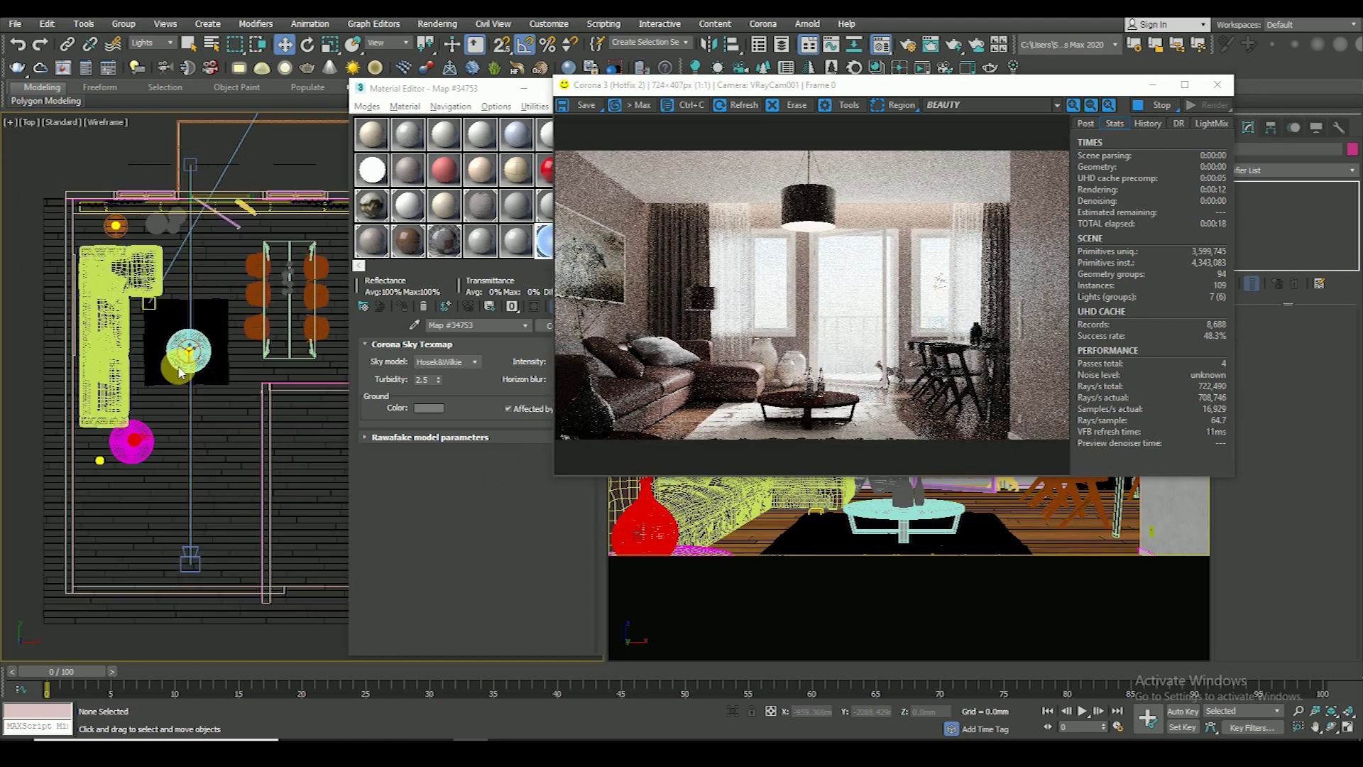
- Set the selection filter to All, then isolate the coffee table and rug in a shaded viewport
click(151, 42)
click(142, 56)
mouse_move(215, 428)
middle_down()
mouse_move(222, 371)
mouse_move(251, 341)
middle_up()
click(251, 341)
scroll(251, 340, up, 3)
scroll(251, 341, down, 3)
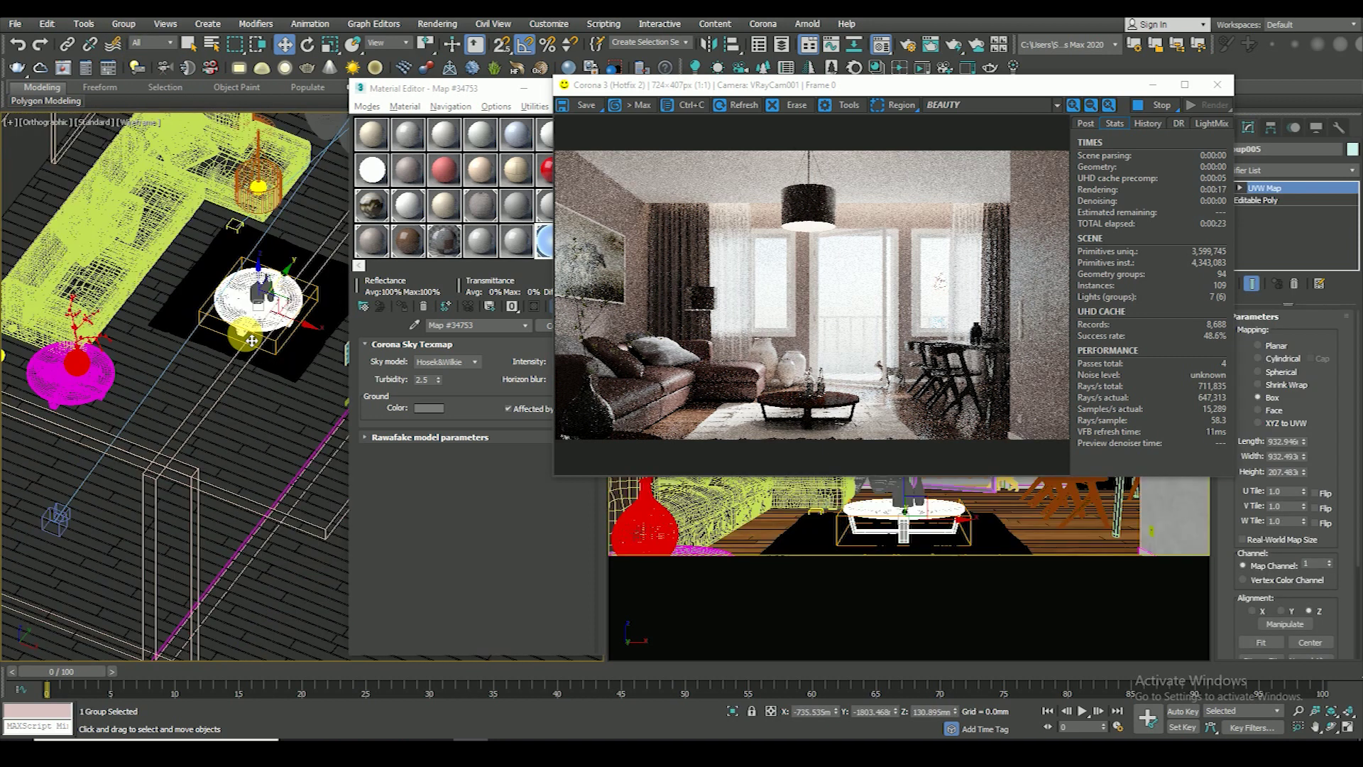
ctrl+click(204, 334)
key(alt+q)
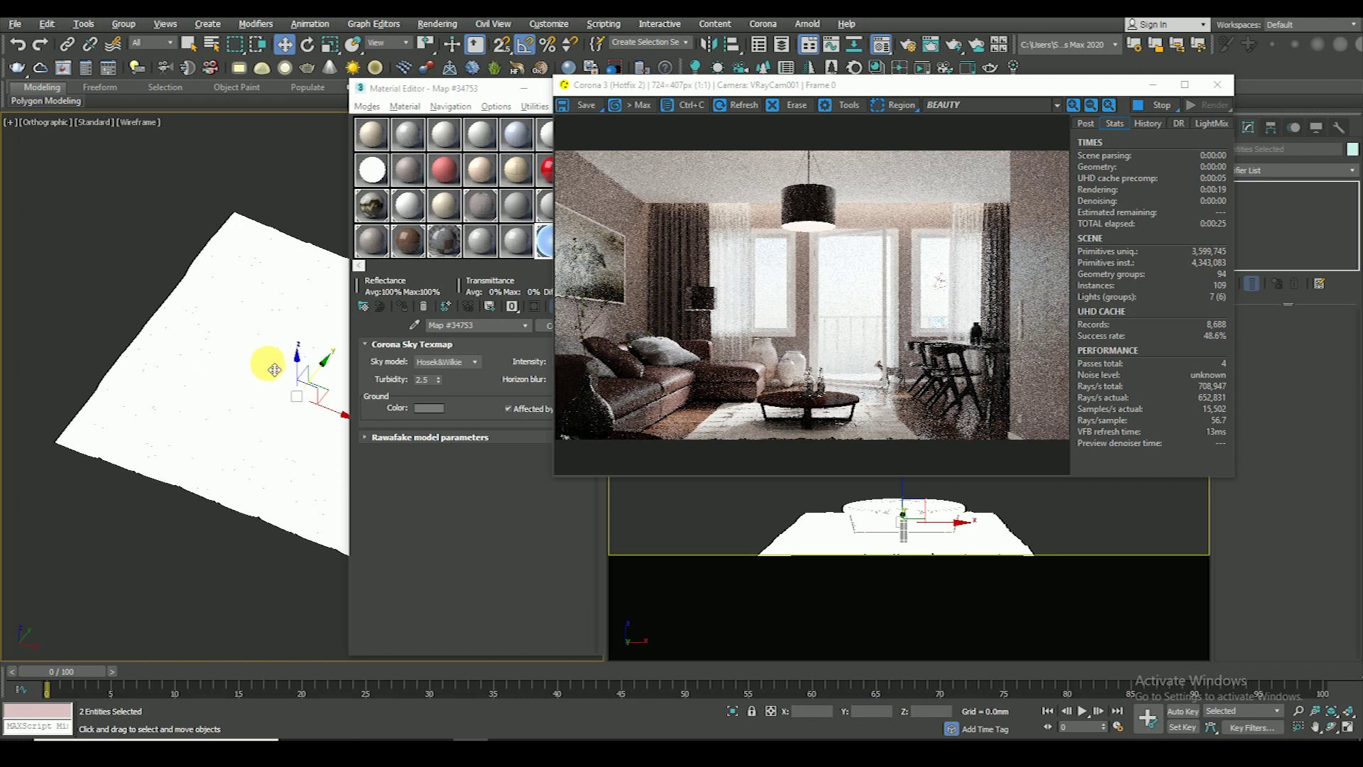
key(F3)
- Eyedropper the rug's AI_29_01_160 material into the Material Editor and preview it
click(159, 218)
click(408, 169)
click(414, 324)
click(304, 298)
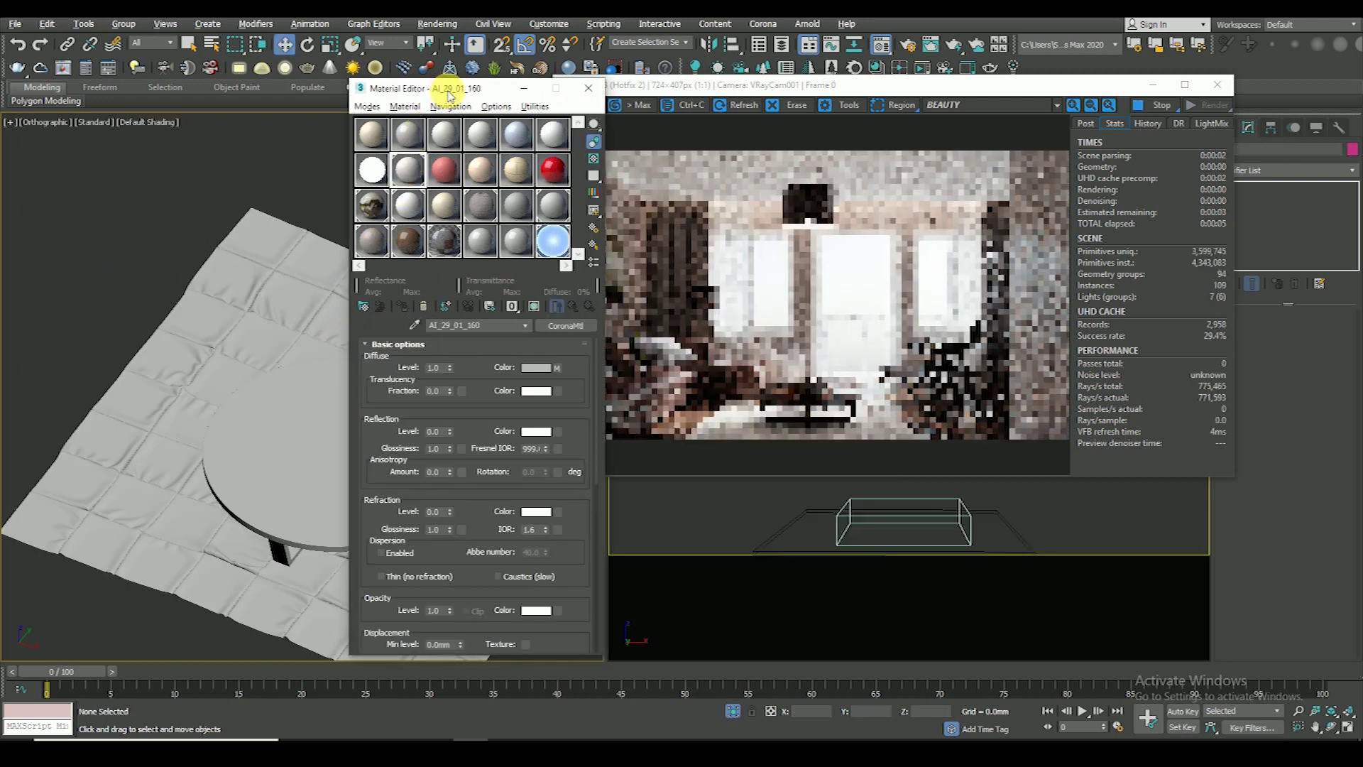
drag(449, 91, 476, 80)
double_click(438, 157)
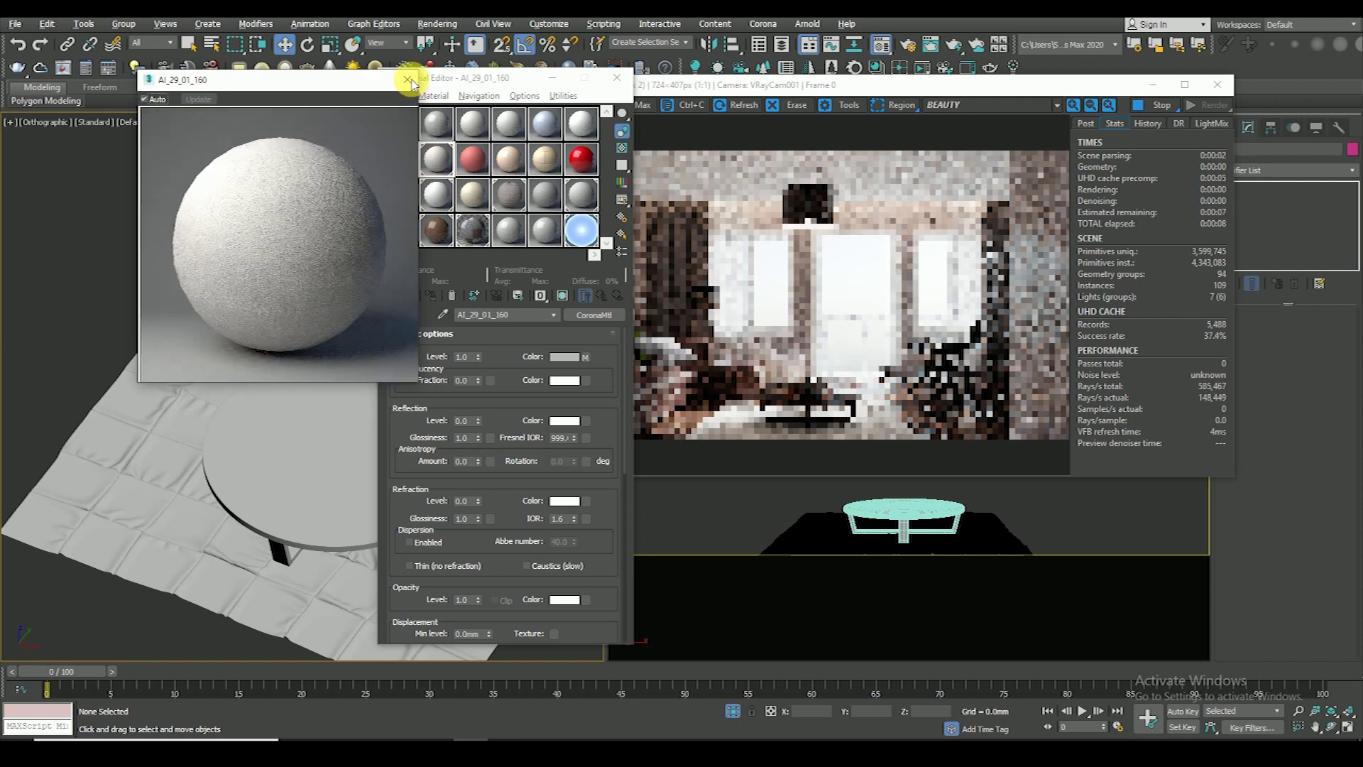
click(408, 81)
- Assign AI_29_01_160 to the rug and view its diffuse bitmap image
click(235, 279)
click(430, 295)
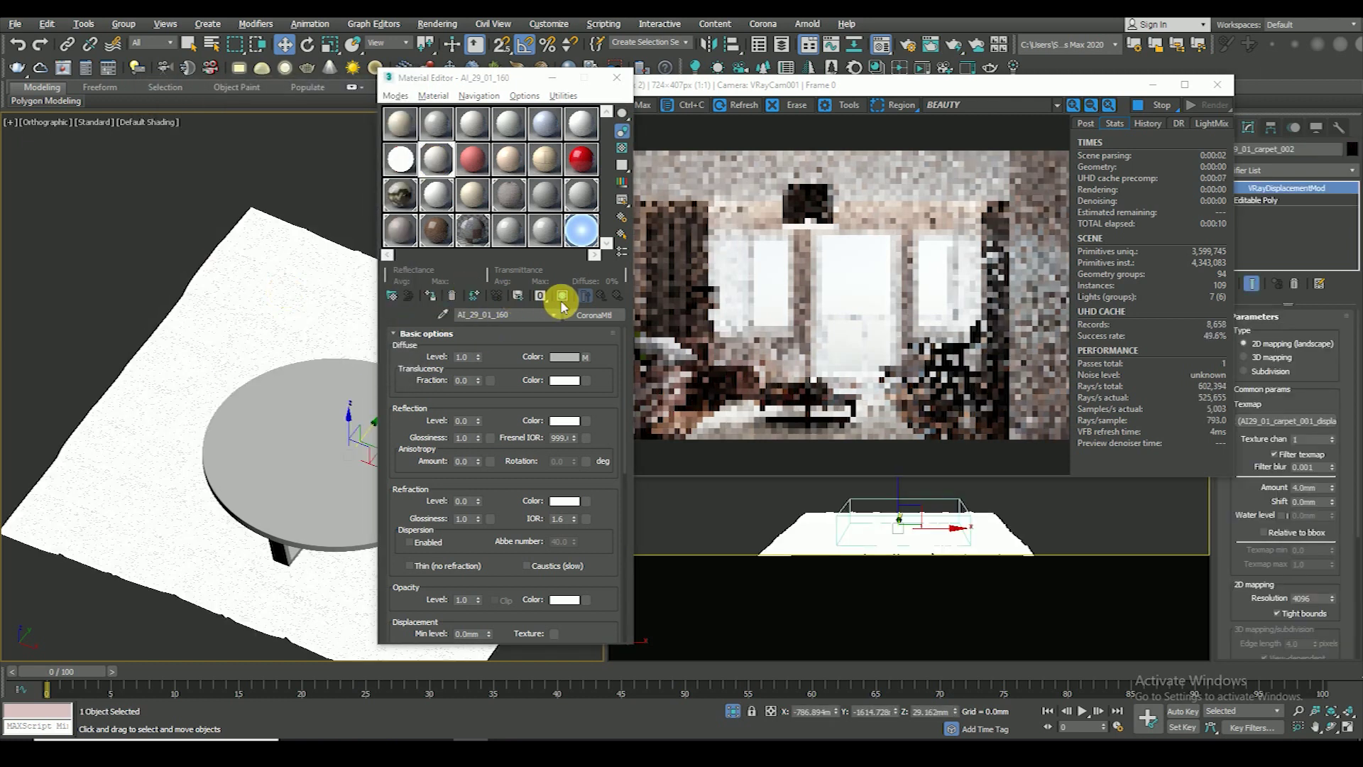
click(585, 357)
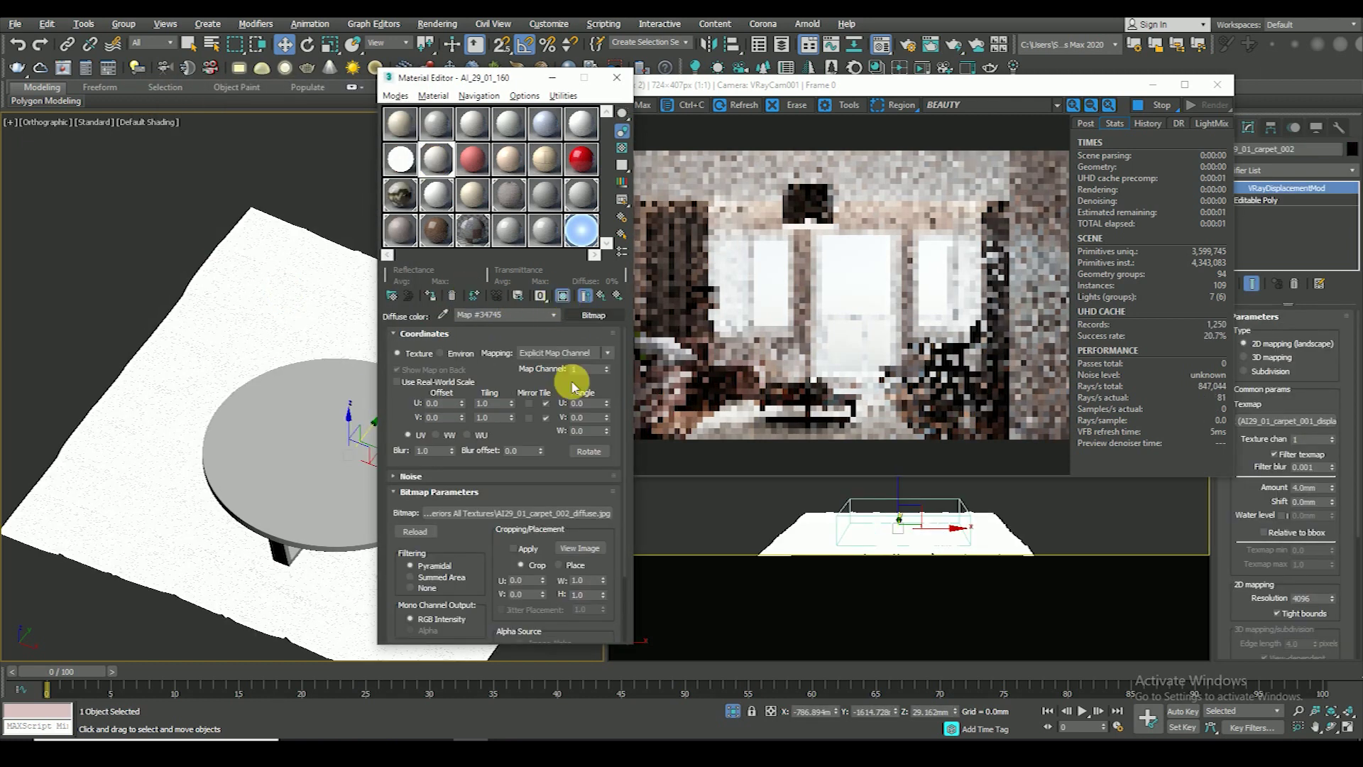
click(579, 547)
click(880, 130)
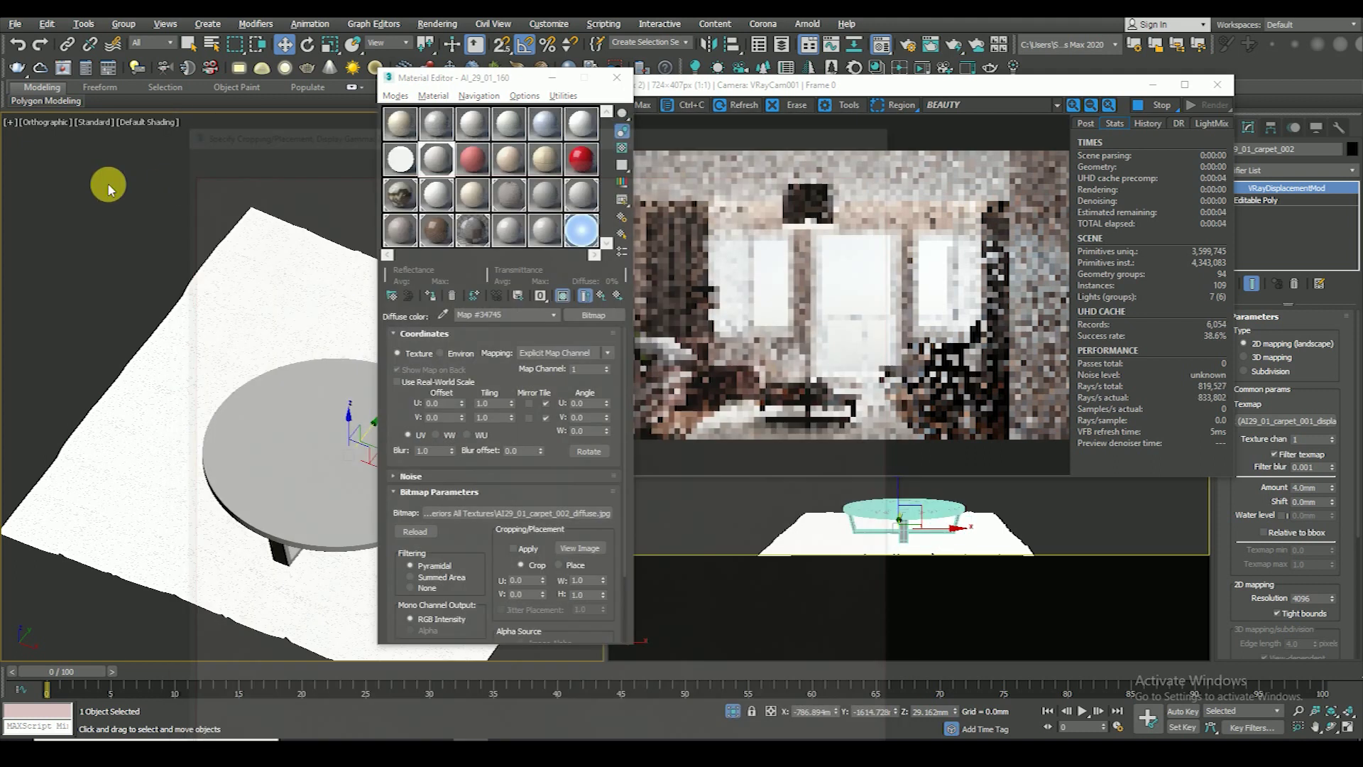
click(173, 182)
scroll(248, 298, up, 5)
scroll(262, 284, down, 5)
scroll(255, 283, down, 3)
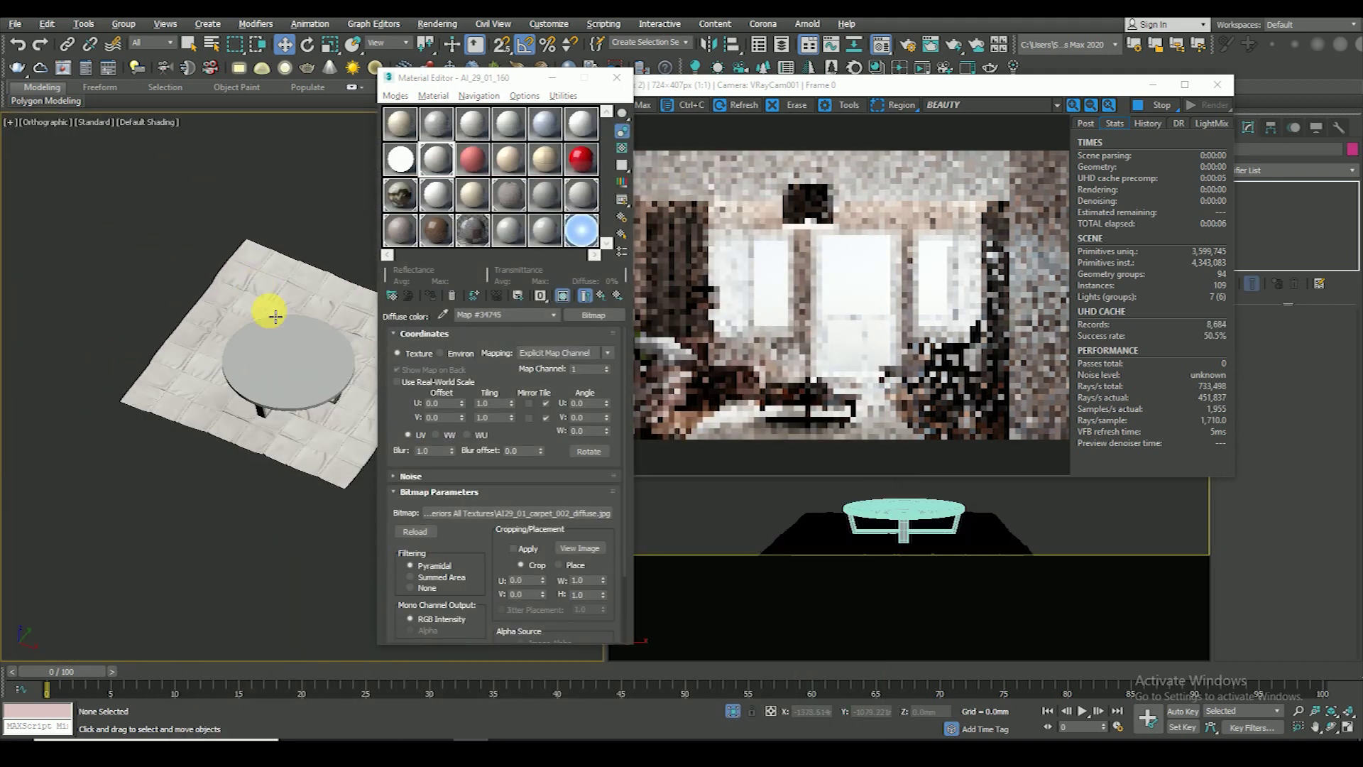
click(602, 296)
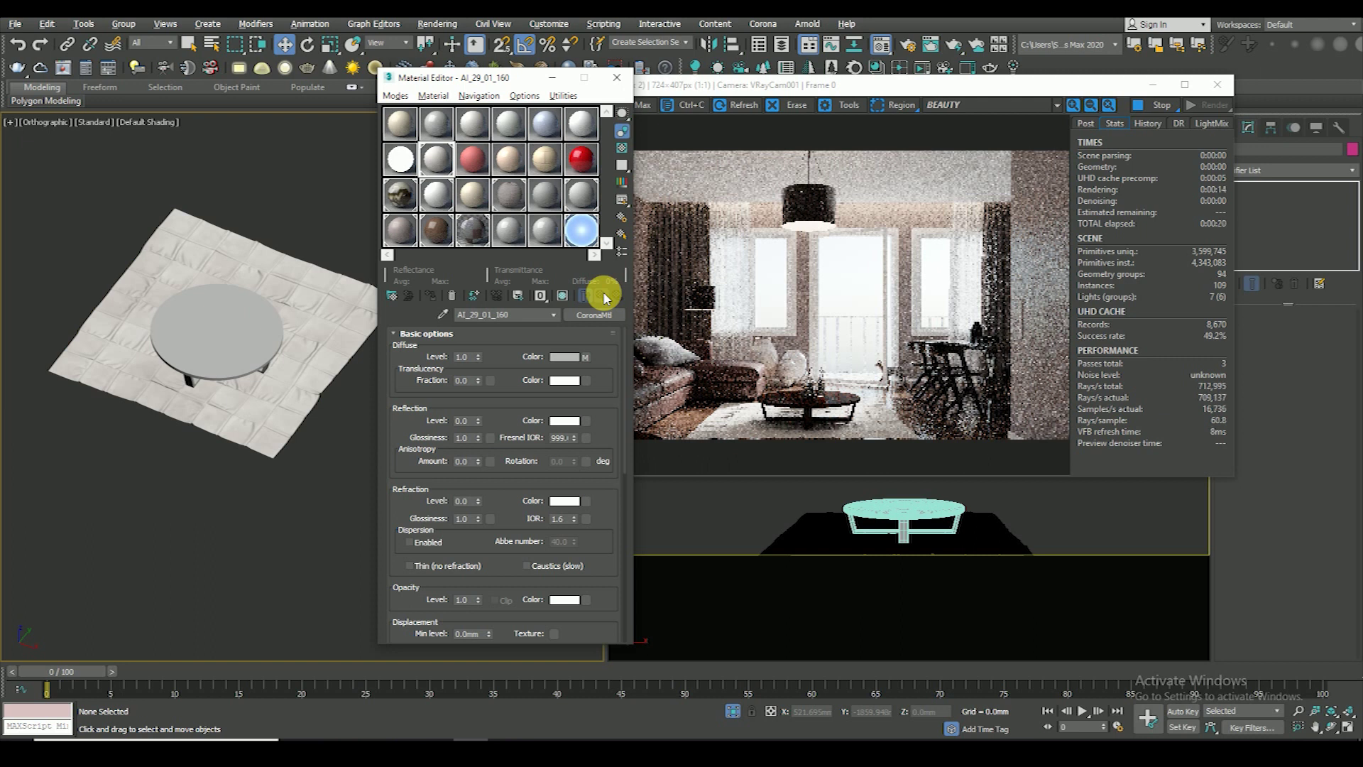
- Bring the Corona render window forward and zoom around to inspect the render
click(909, 326)
scroll(887, 341, up, 2)
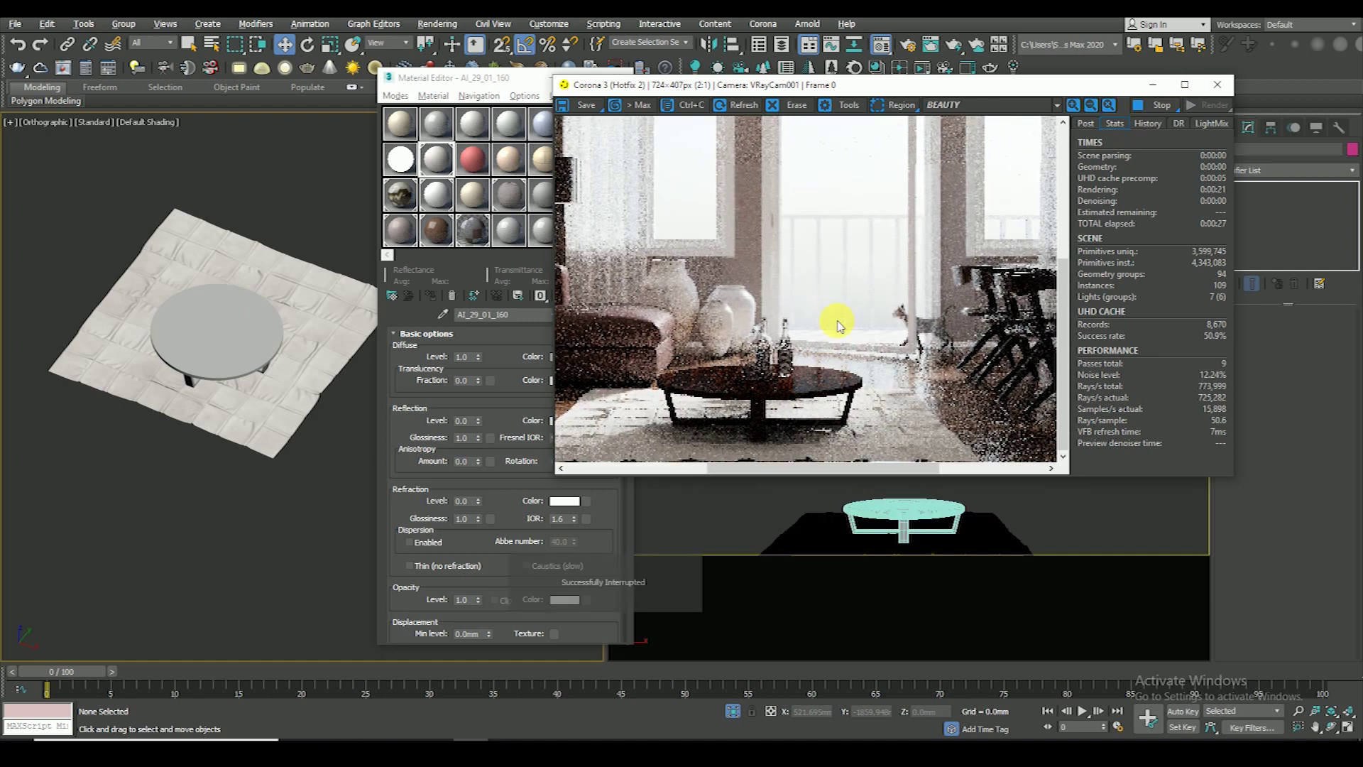
scroll(904, 371, up, 1)
scroll(907, 371, down, 2)
scroll(867, 365, up, 1)
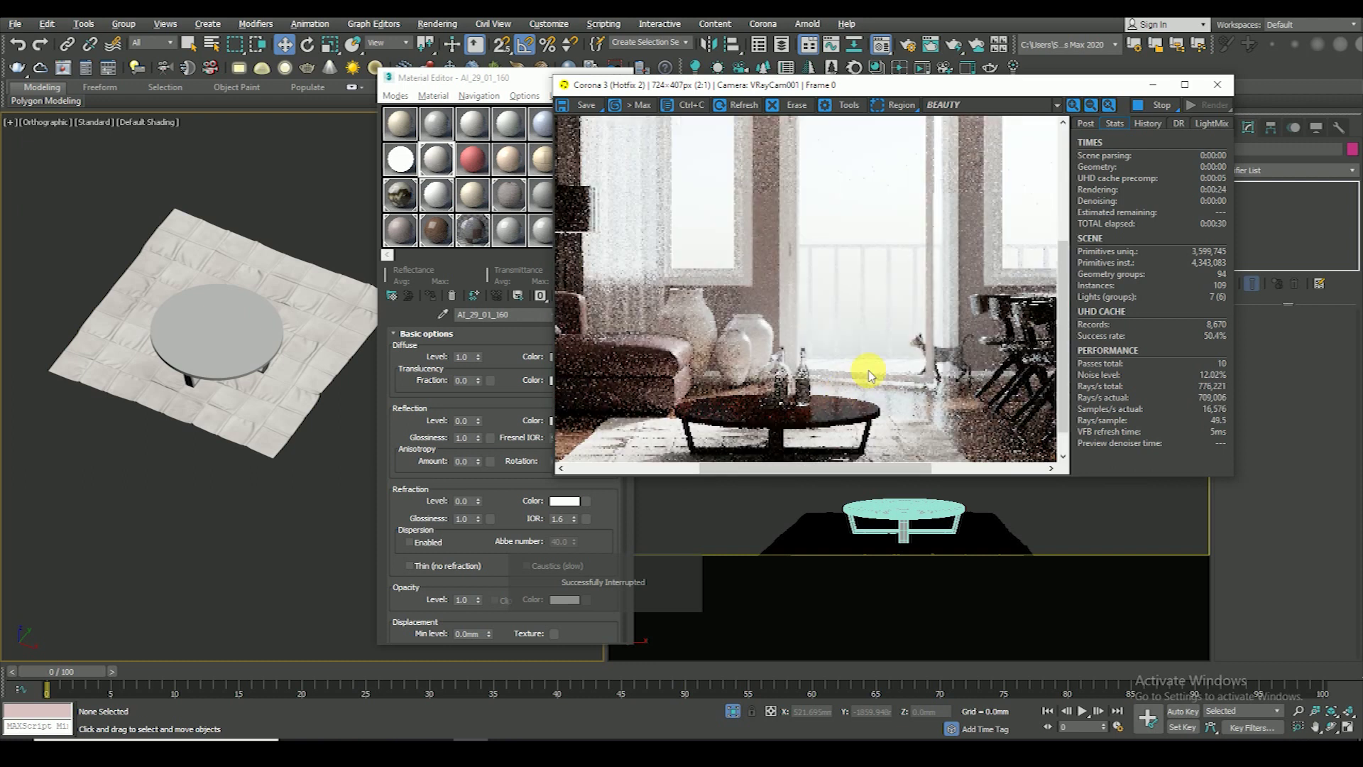
scroll(859, 362, down, 1)
- Set the Corona Sky map's intensity to 0.3
click(502, 80)
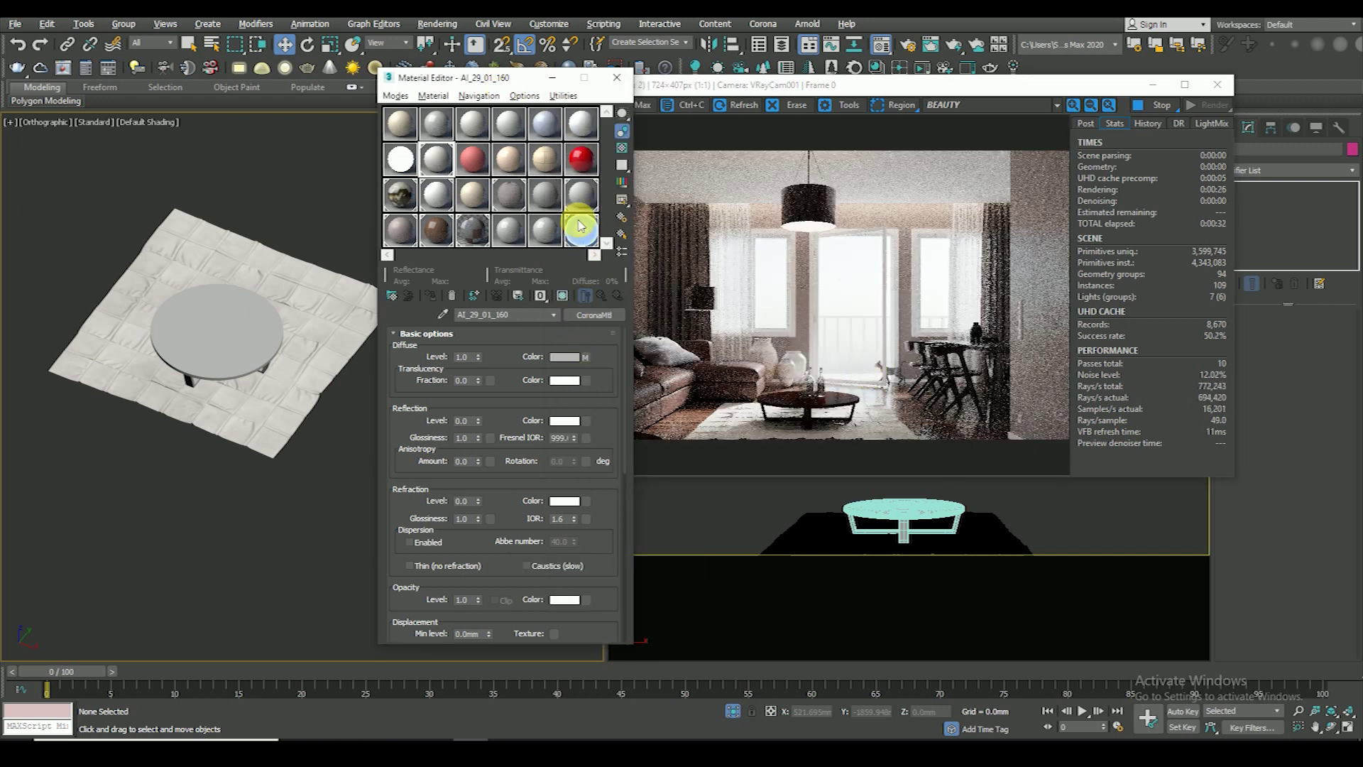
click(581, 229)
click(600, 353)
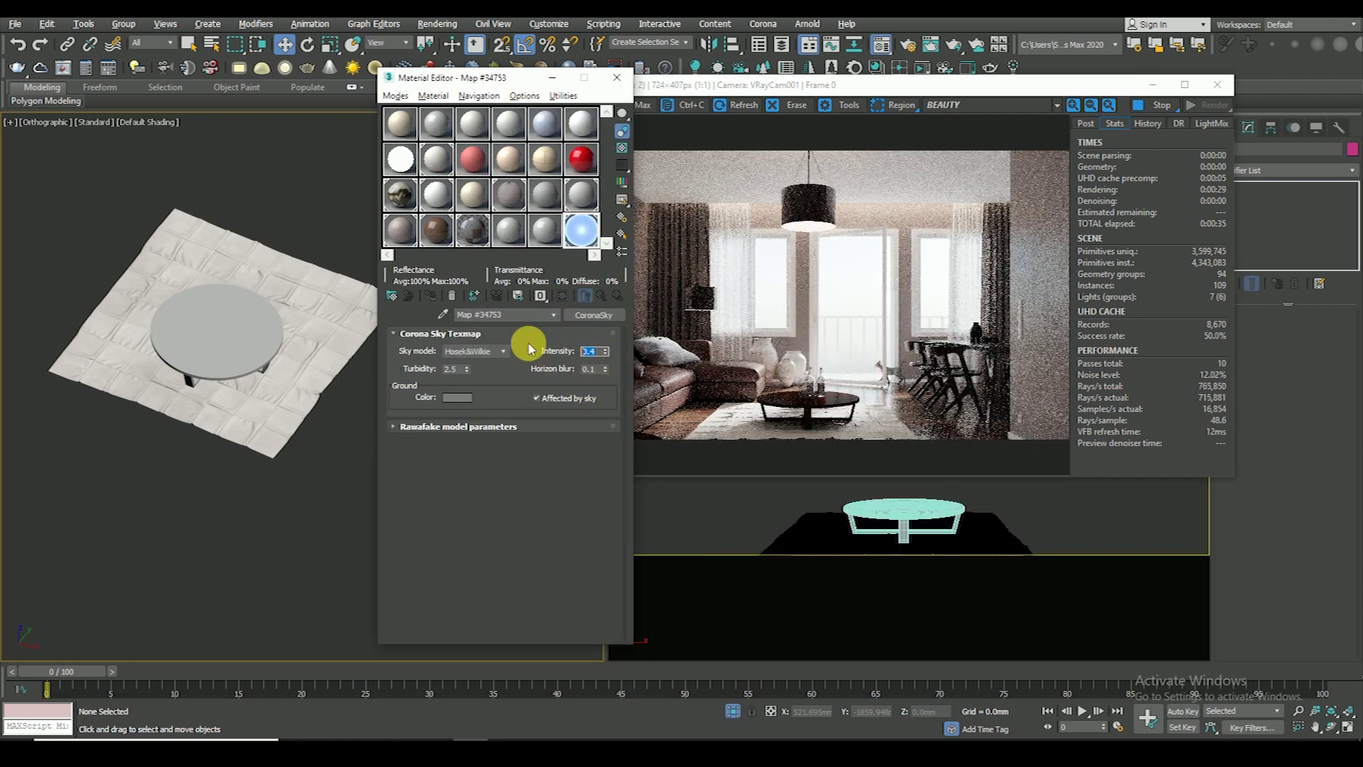
text(0.3)
key(Return)
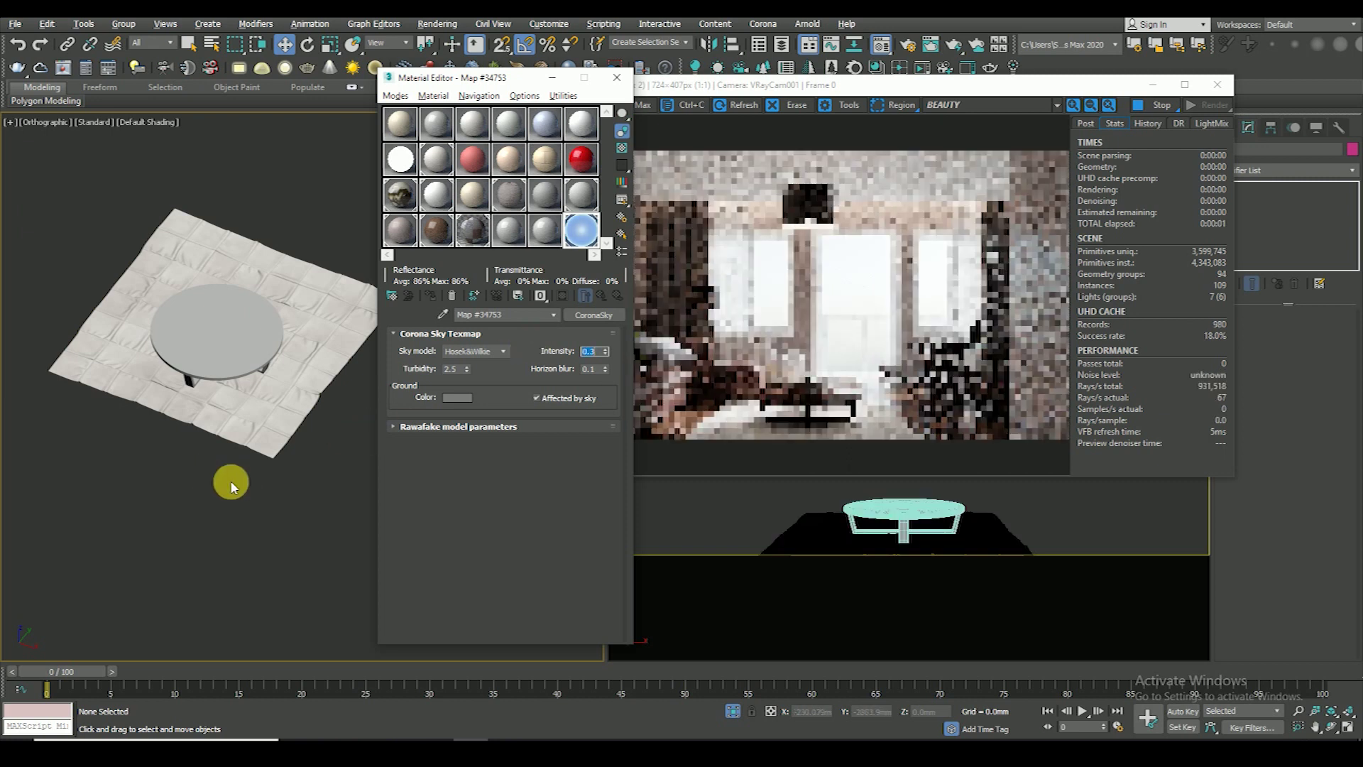
middle_drag(223, 339, 213, 362)
scroll(213, 362, up, 2)
- Select the 22 - Default material and view its diffuse wood bitmap
click(438, 198)
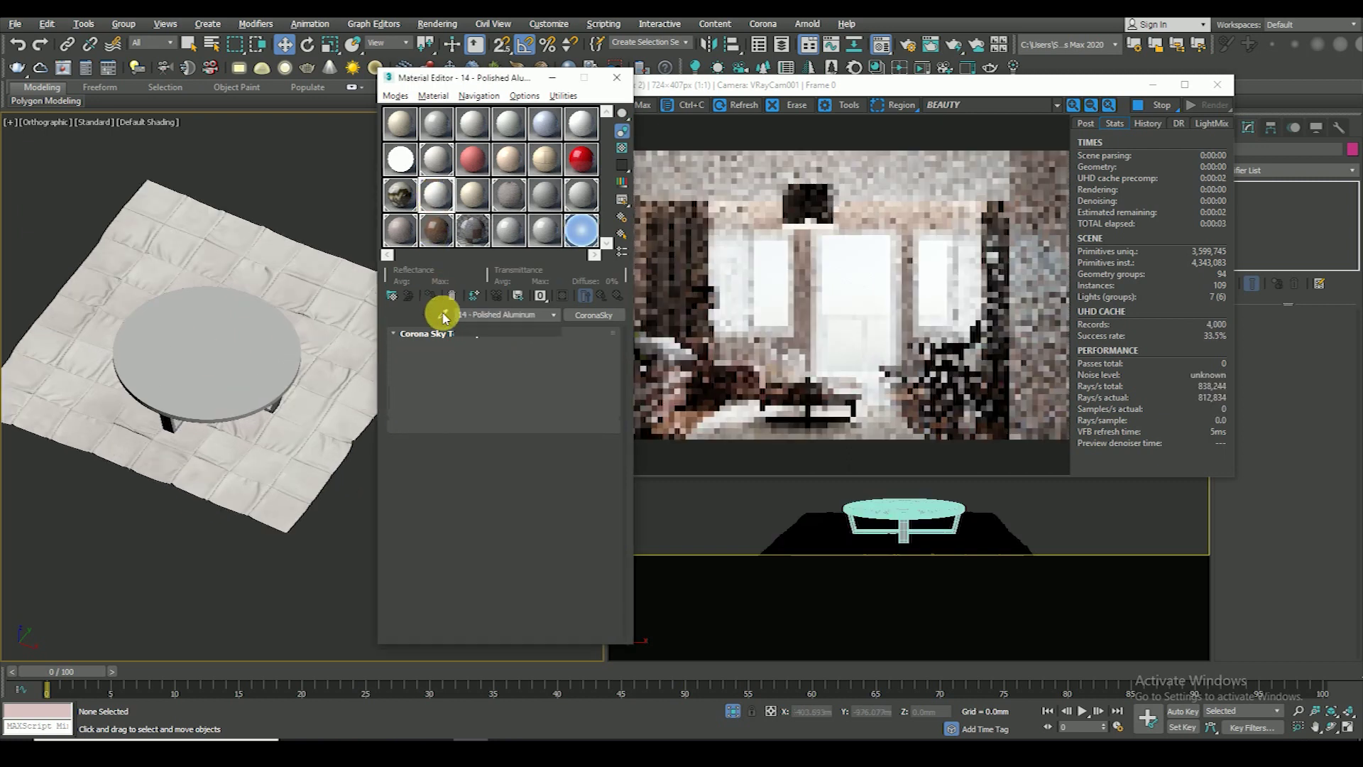
click(435, 196)
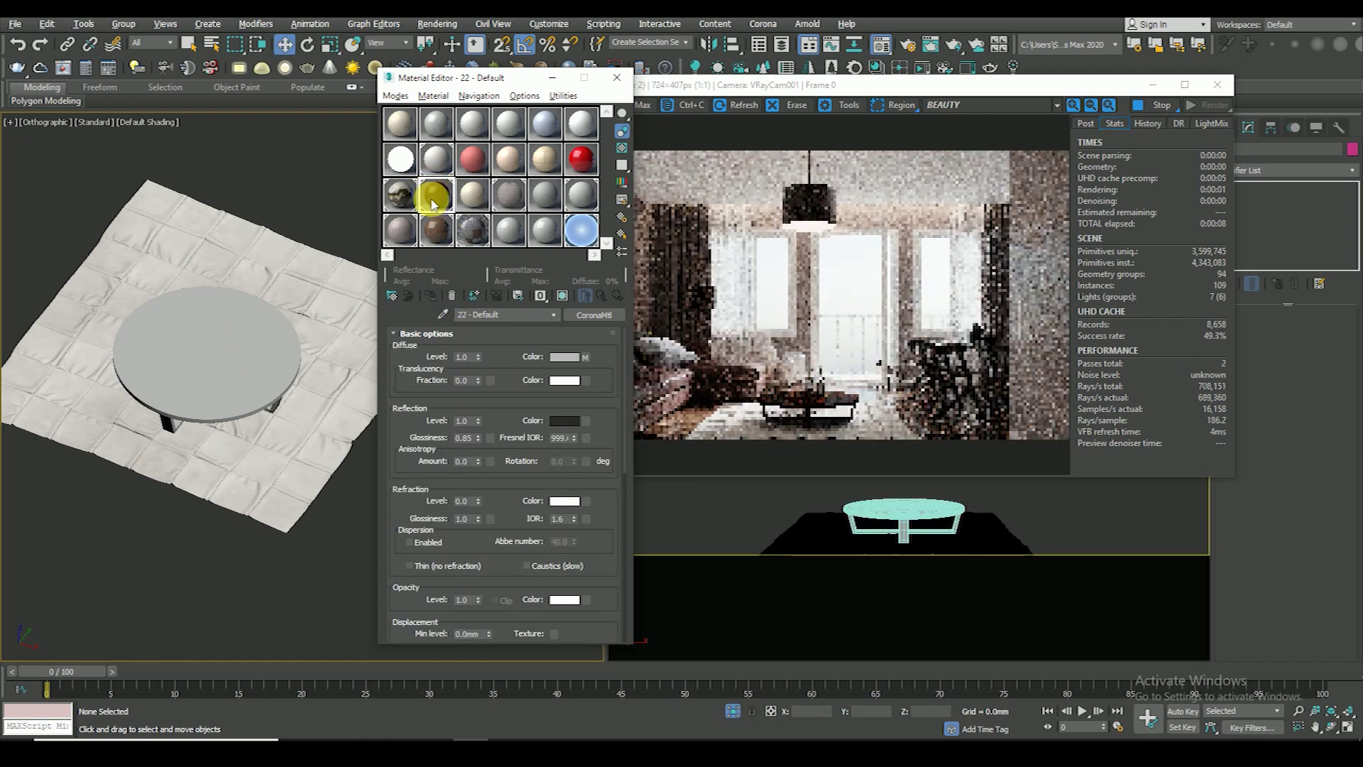
click(587, 362)
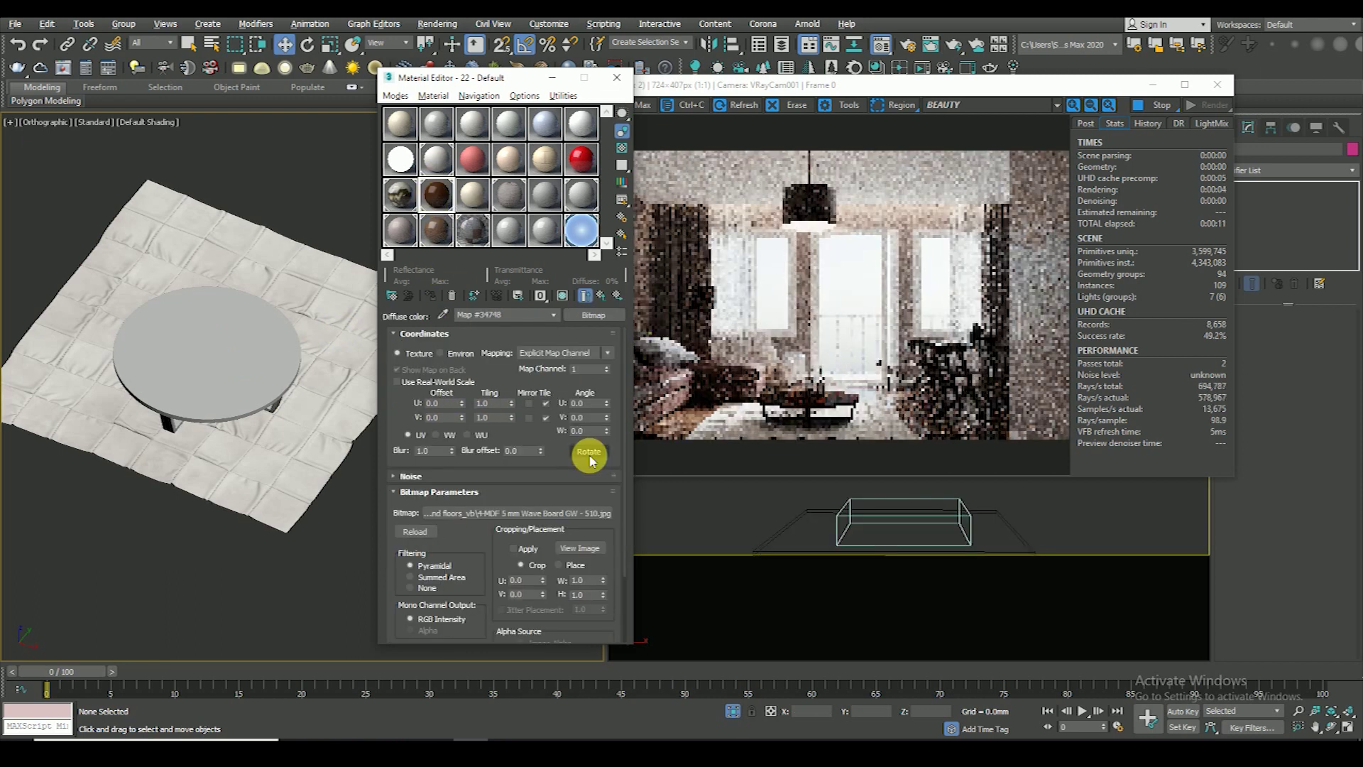
click(568, 467)
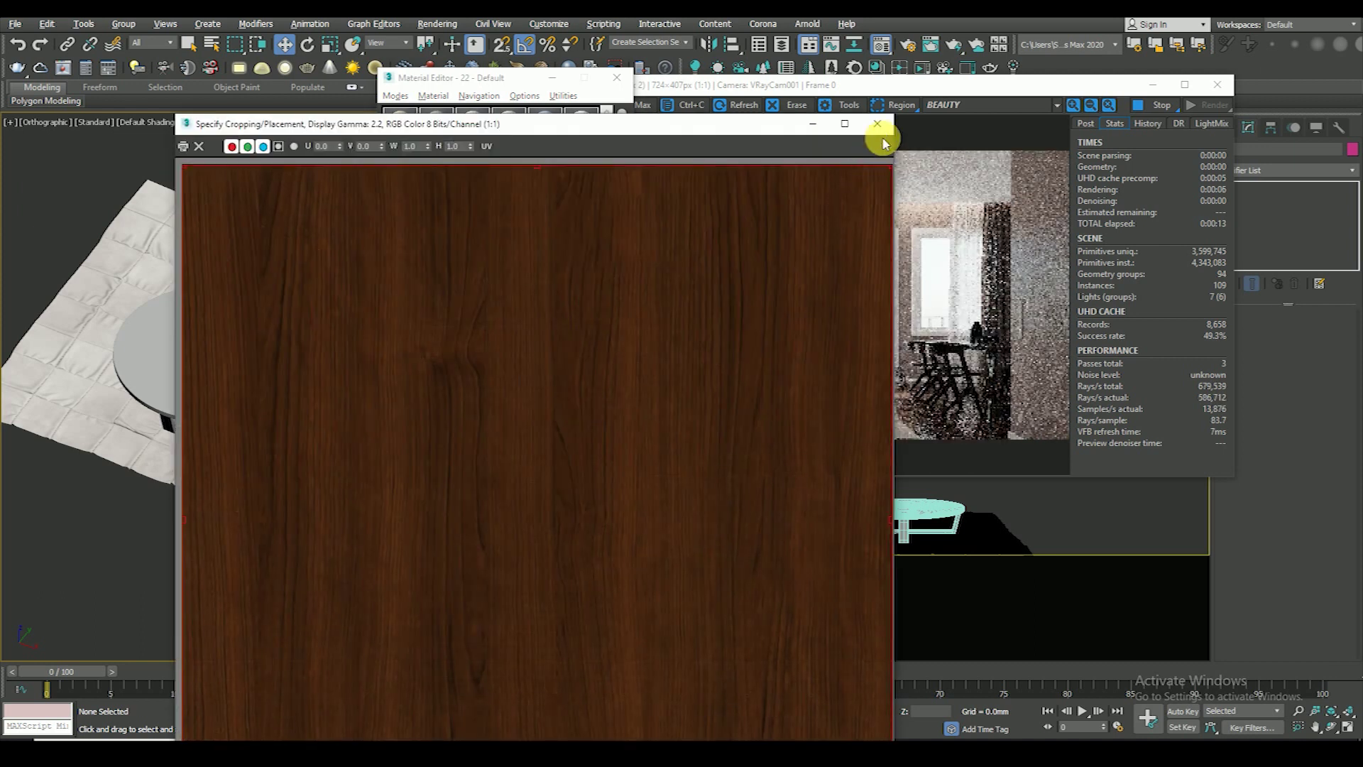
click(875, 126)
- Wrap the wood bitmap in a ColorCorrection map as a sub-map and lower its saturation
click(596, 314)
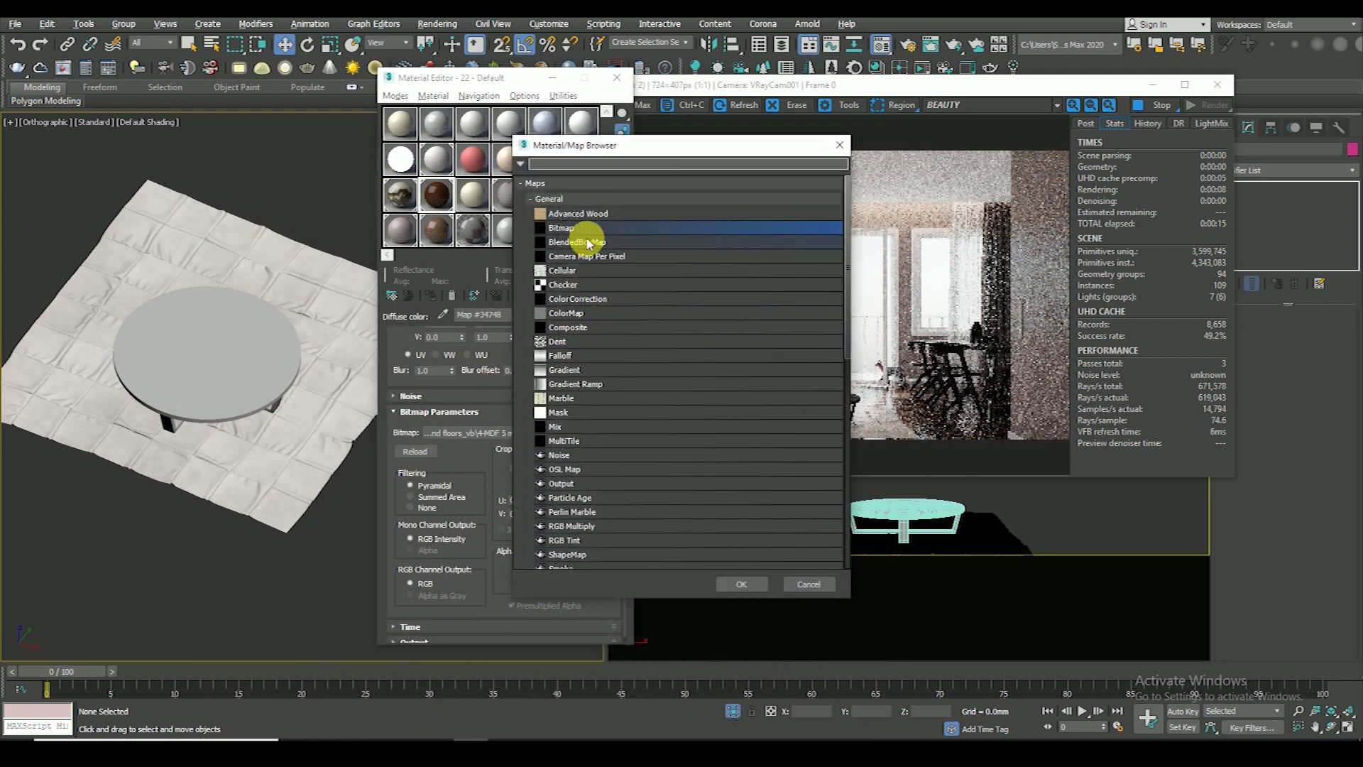
double_click(576, 298)
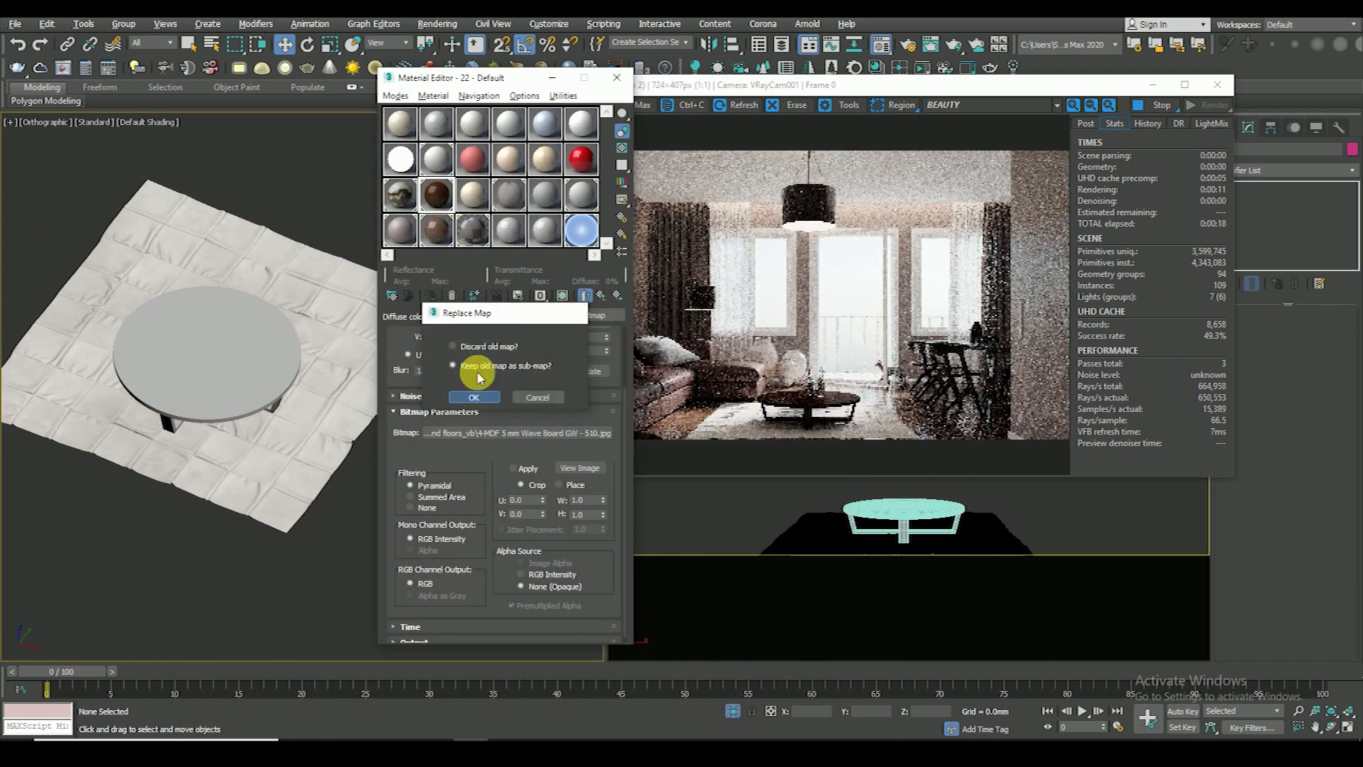
click(473, 396)
click(460, 457)
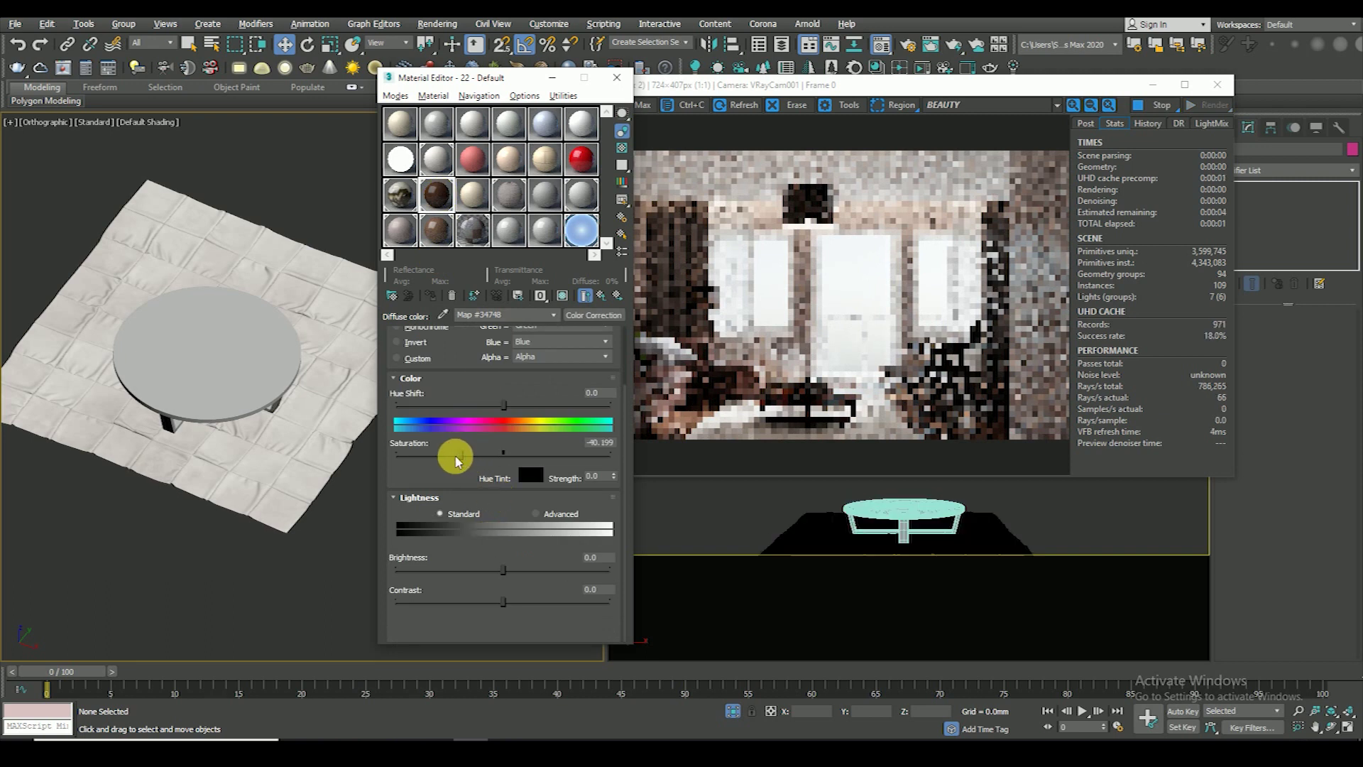
- Tune the wood Color Correction to hue shift 11.362 and saturation -37.542, then return to the parent material
double_click(435, 190)
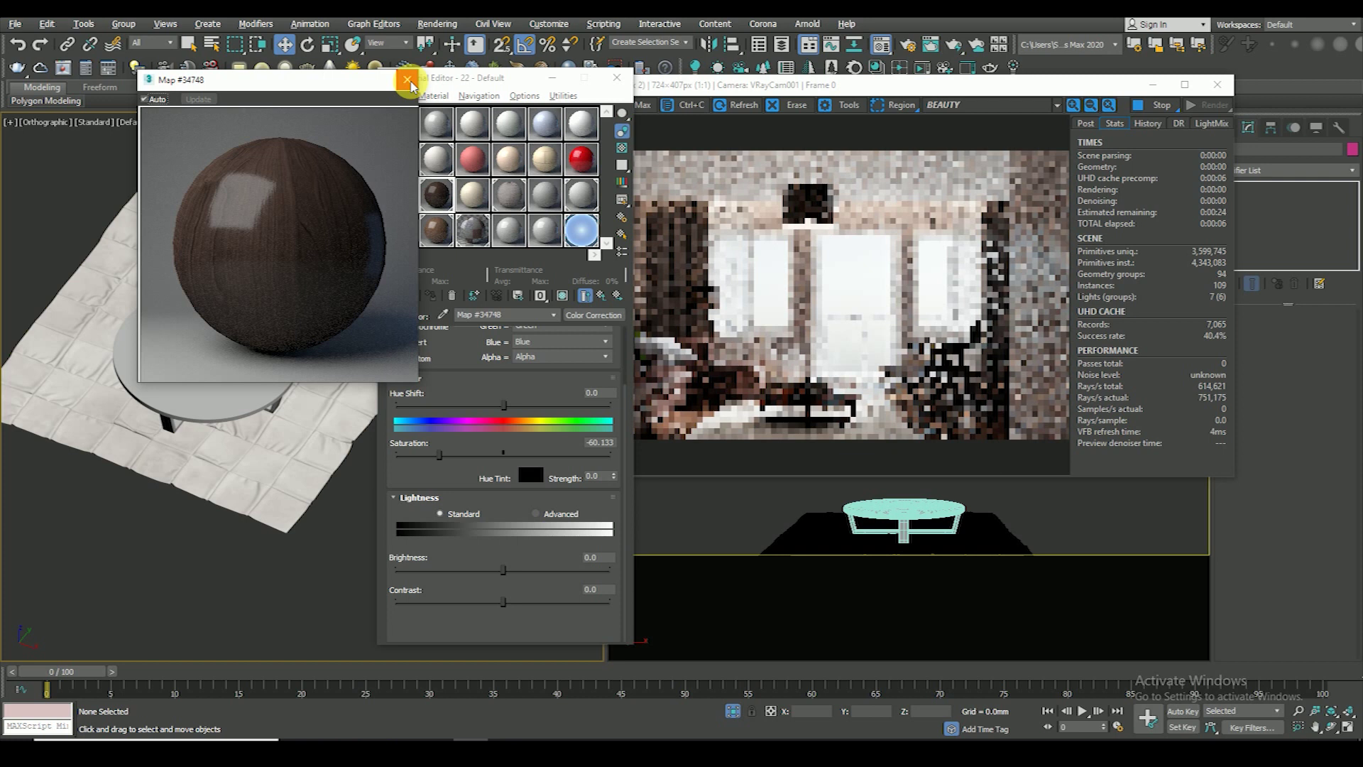
click(408, 80)
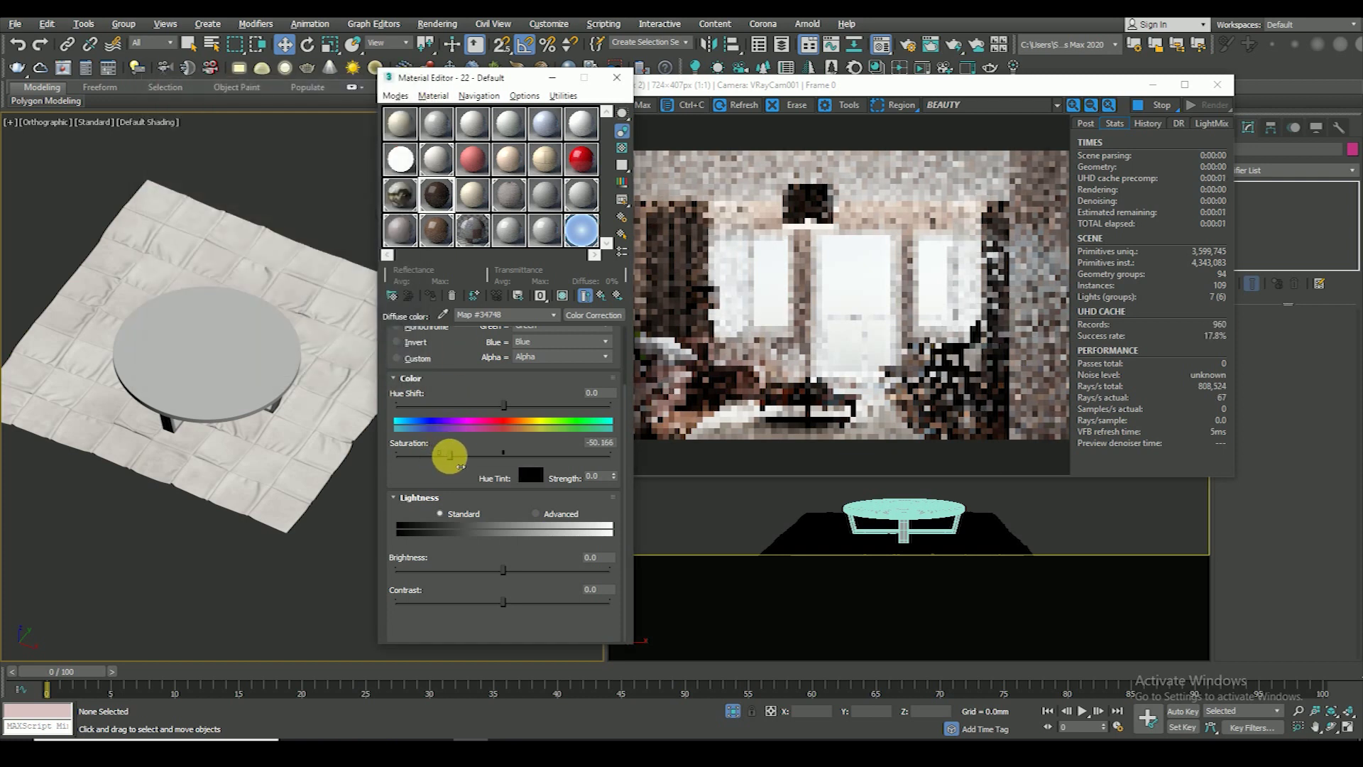
drag(504, 405, 487, 406)
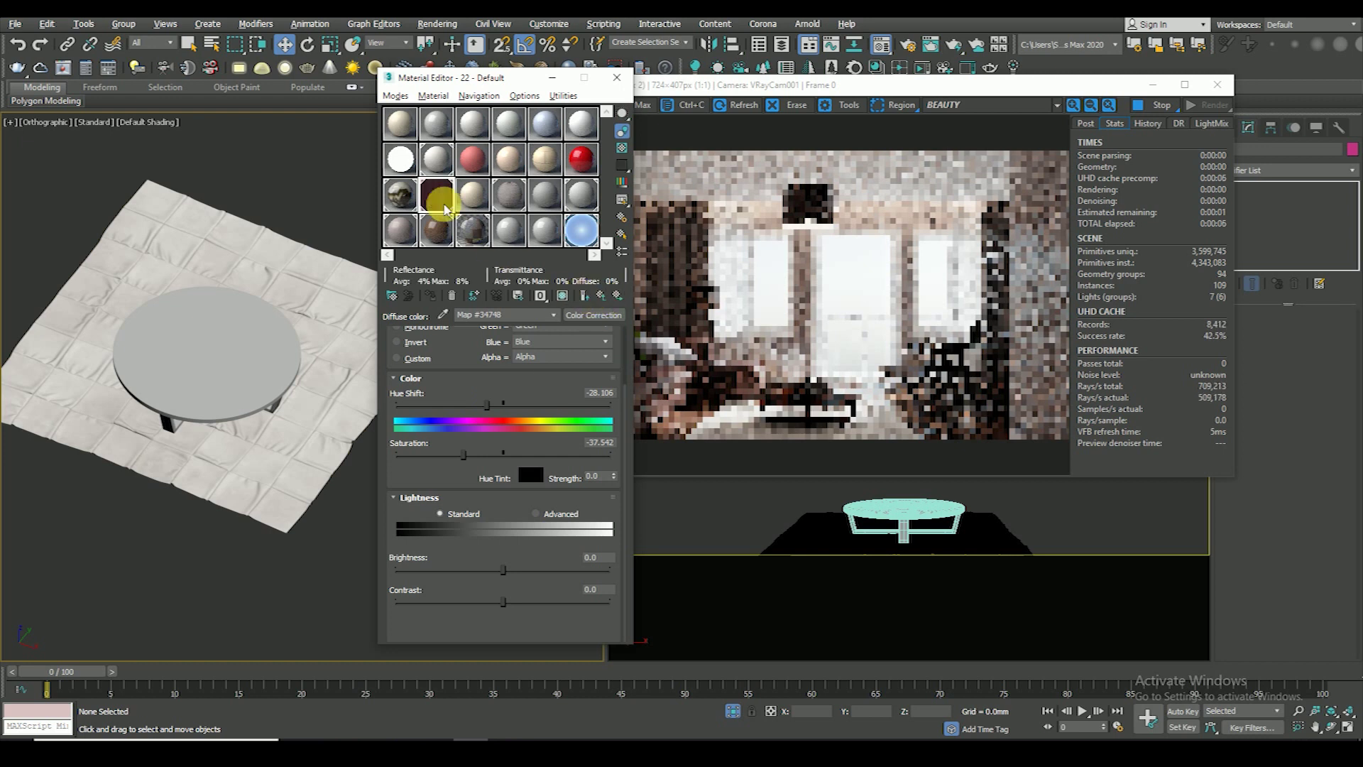
double_click(435, 192)
drag(487, 404, 527, 406)
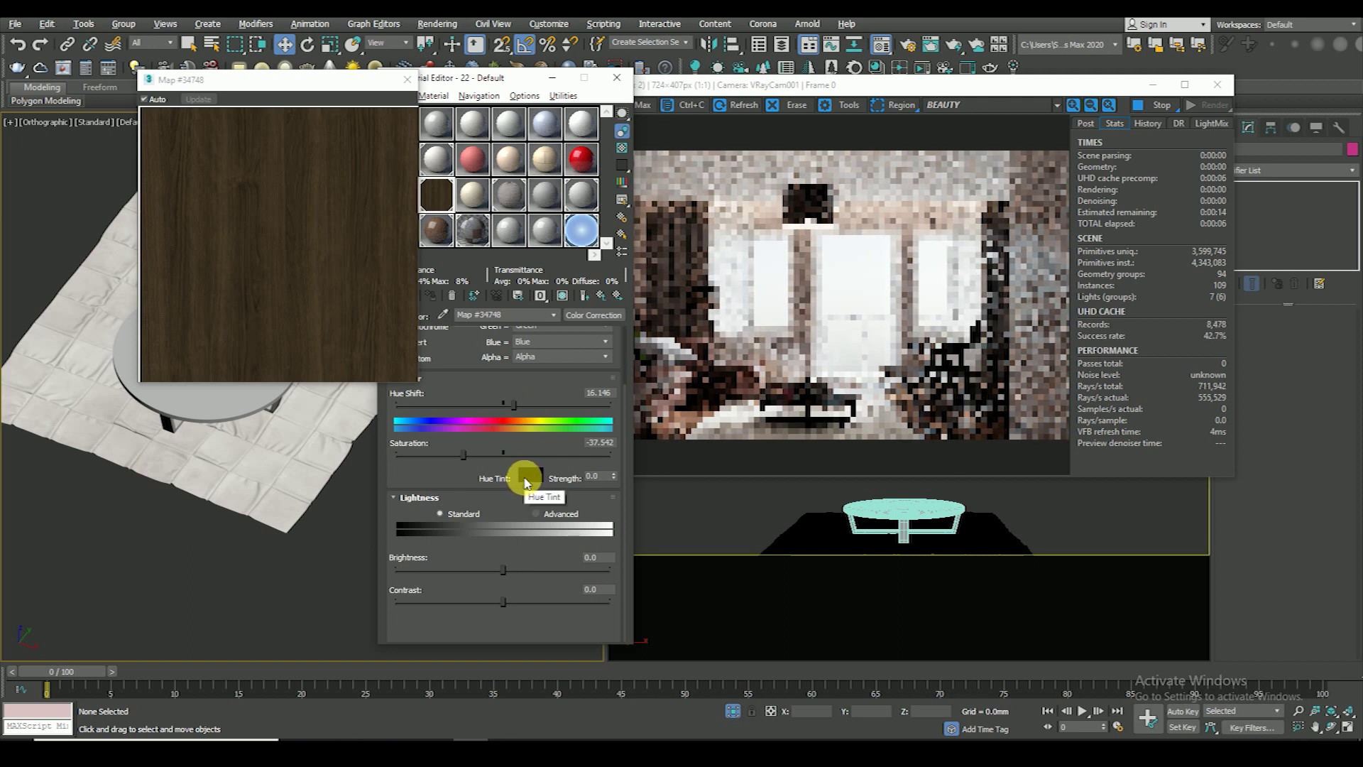
drag(523, 76, 635, 74)
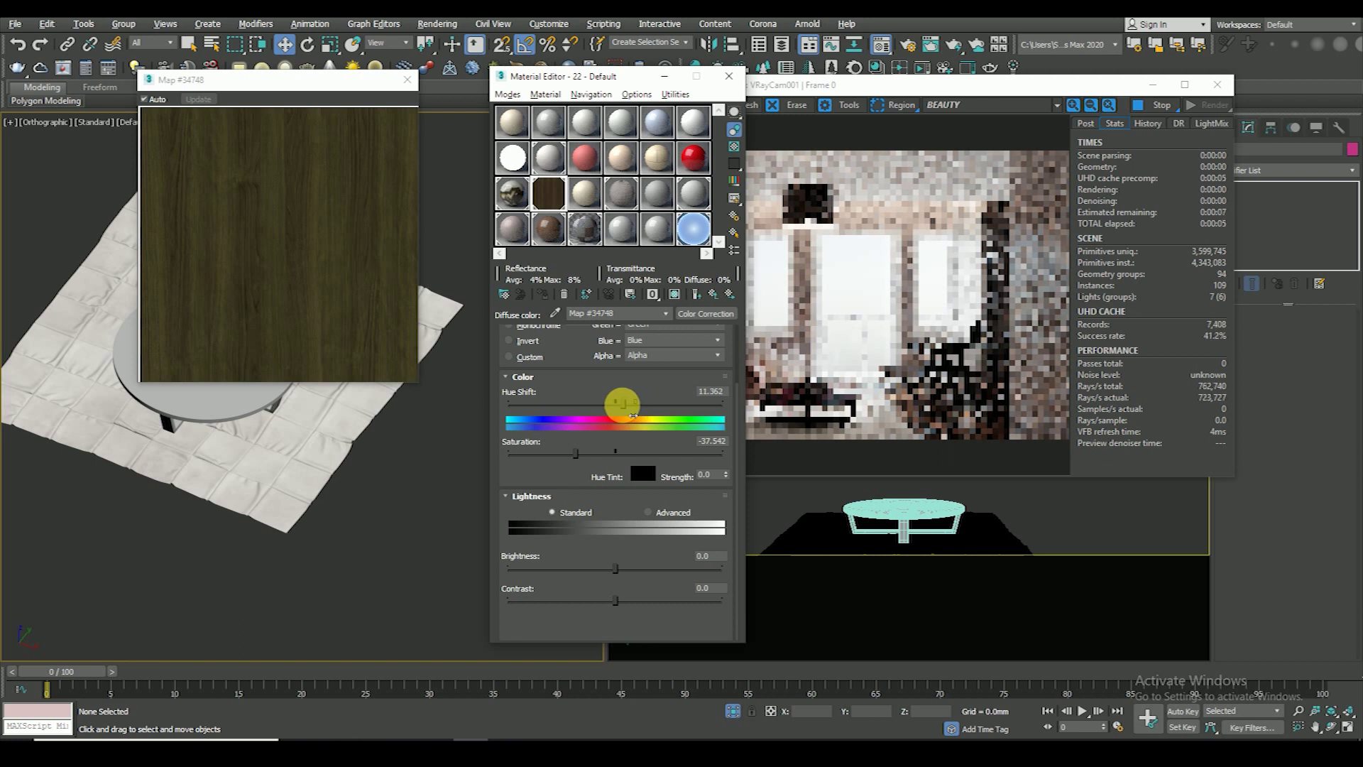
mouse_move(614, 568)
mouse_down()
mouse_move(574, 568)
mouse_move(631, 572)
mouse_move(614, 568)
mouse_up()
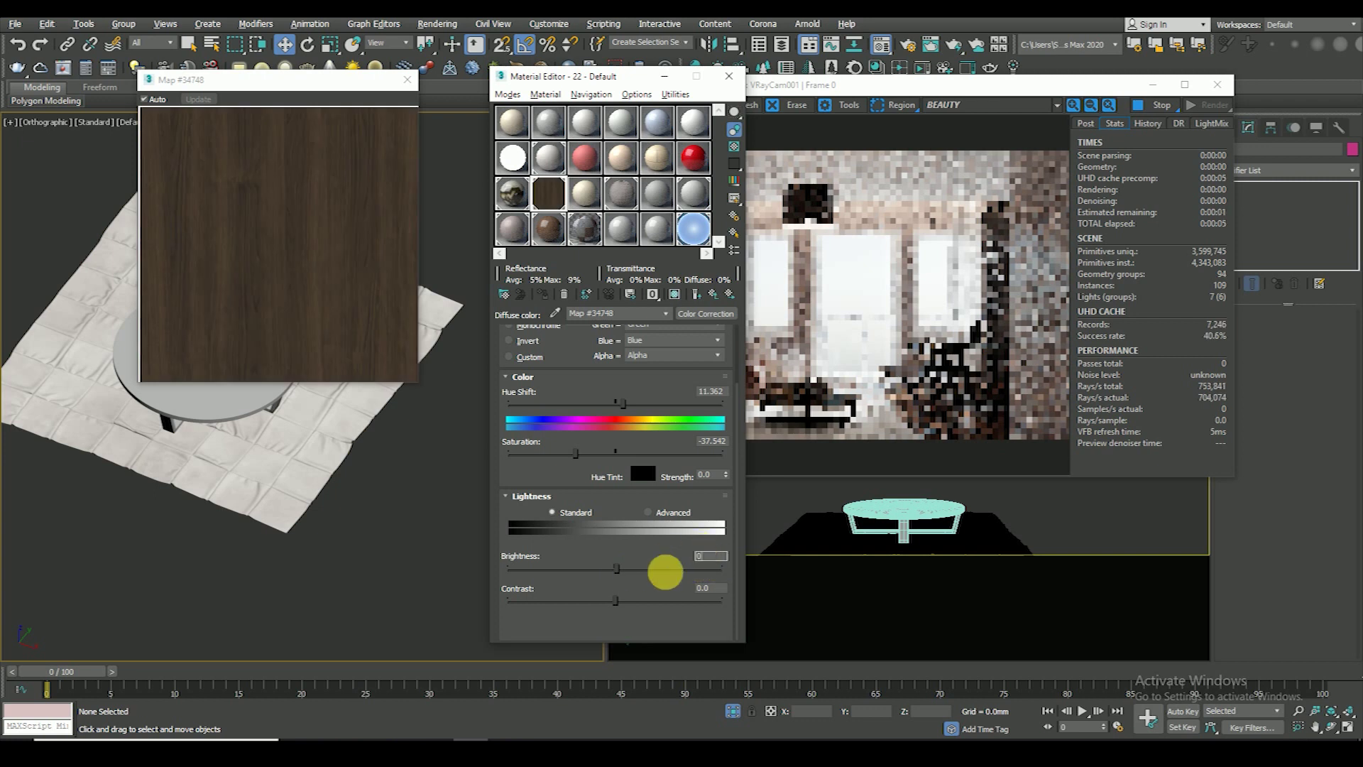
click(715, 295)
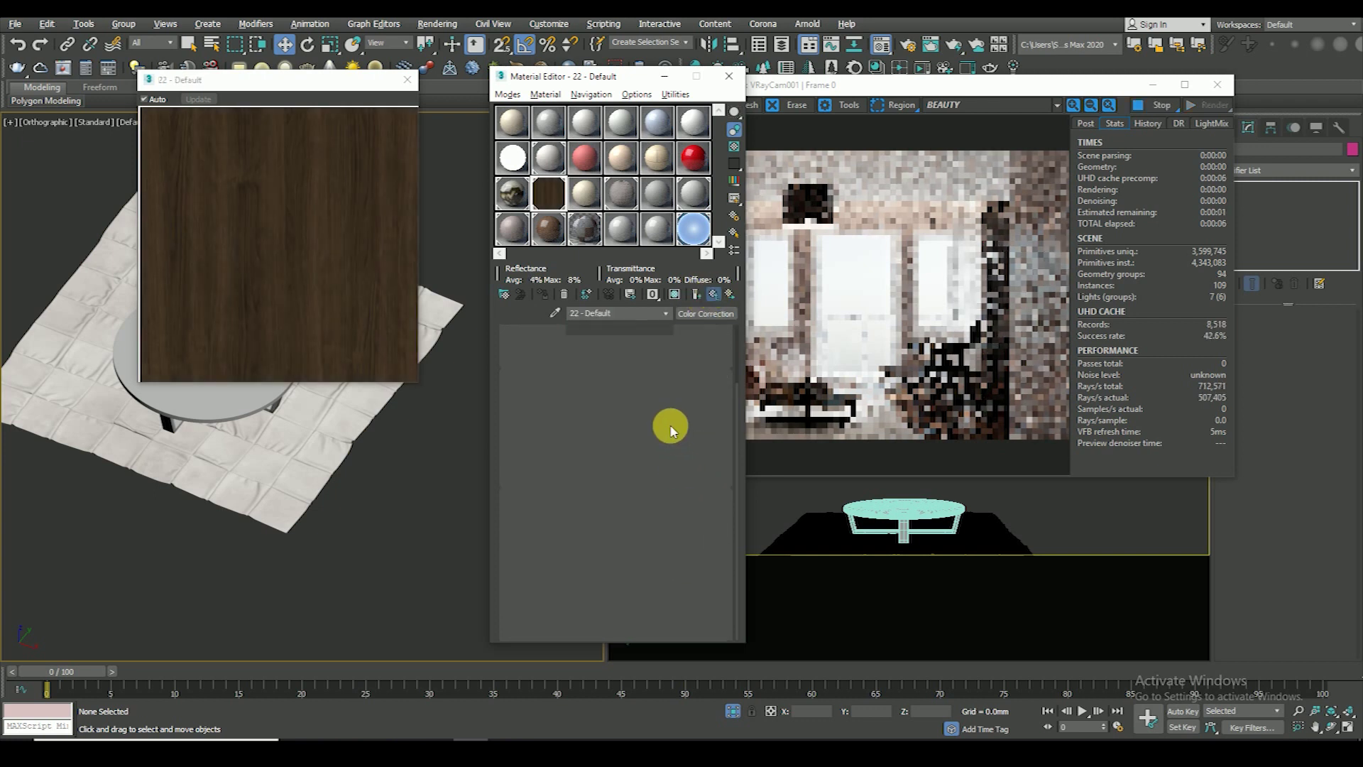
- Set the wood bitmap's Output Amount to 3.0
click(702, 359)
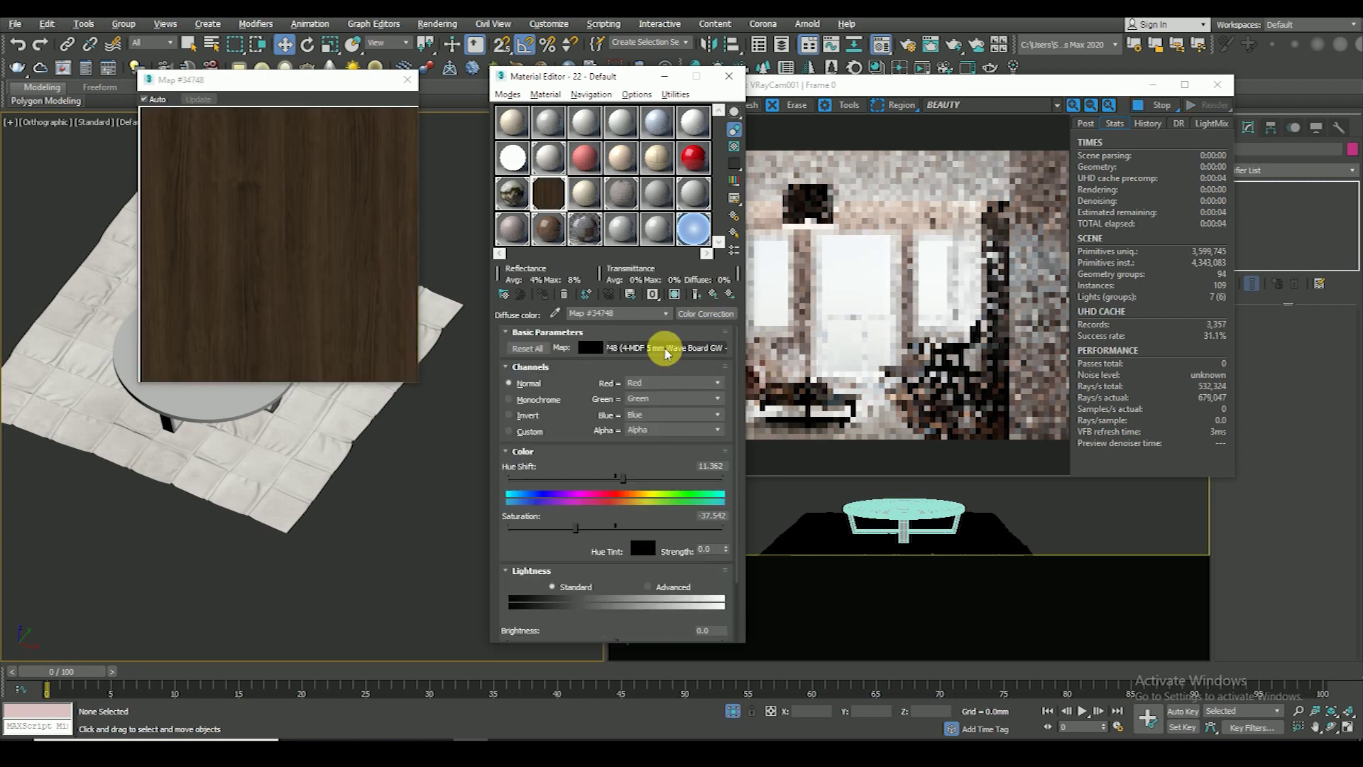
click(632, 507)
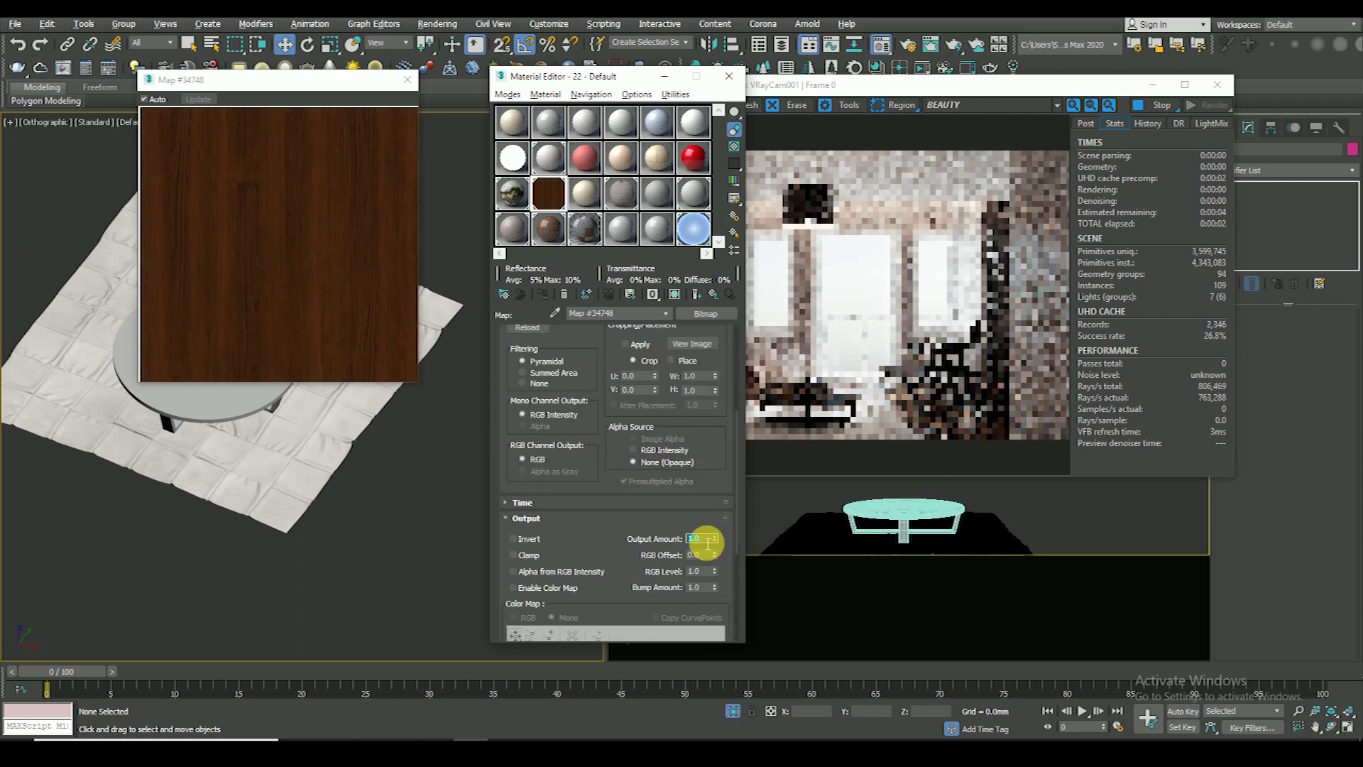
text(3)
key(Return)
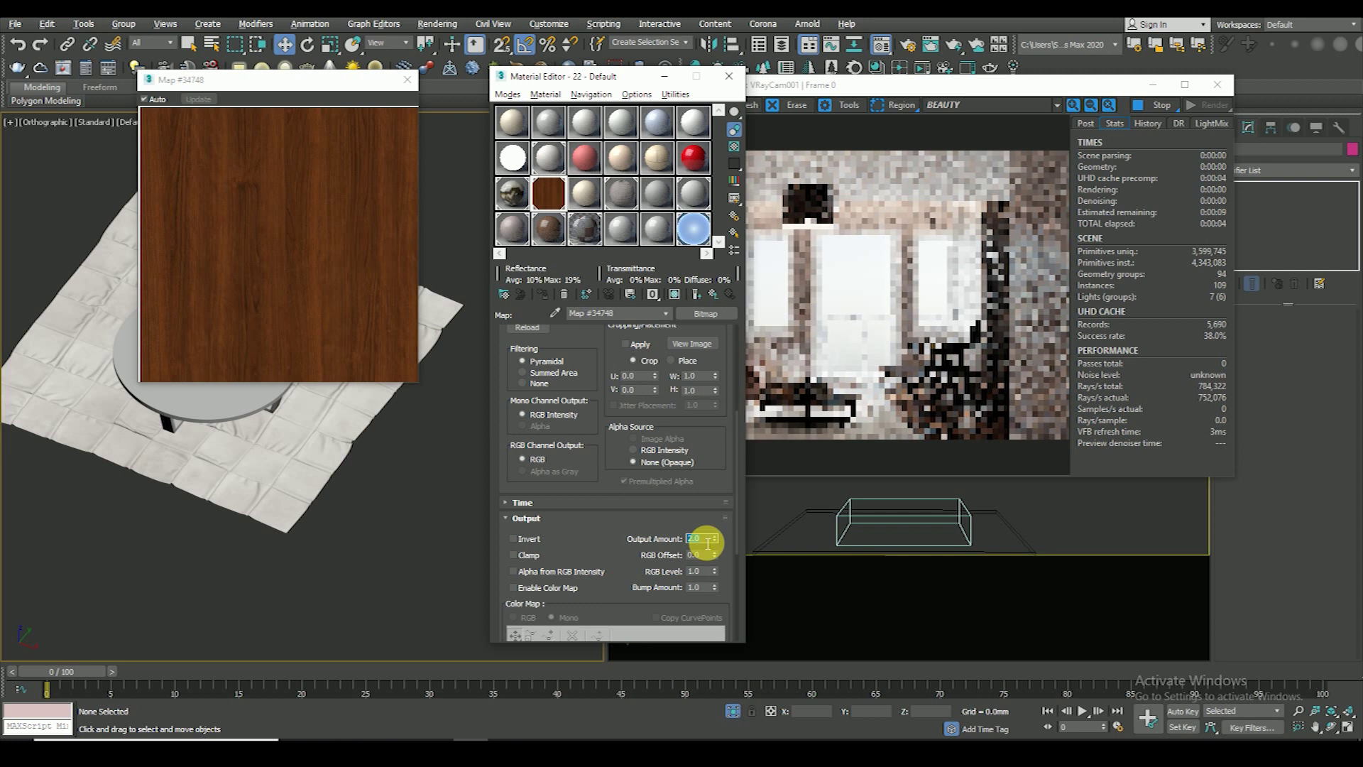
drag(687, 537, 660, 402)
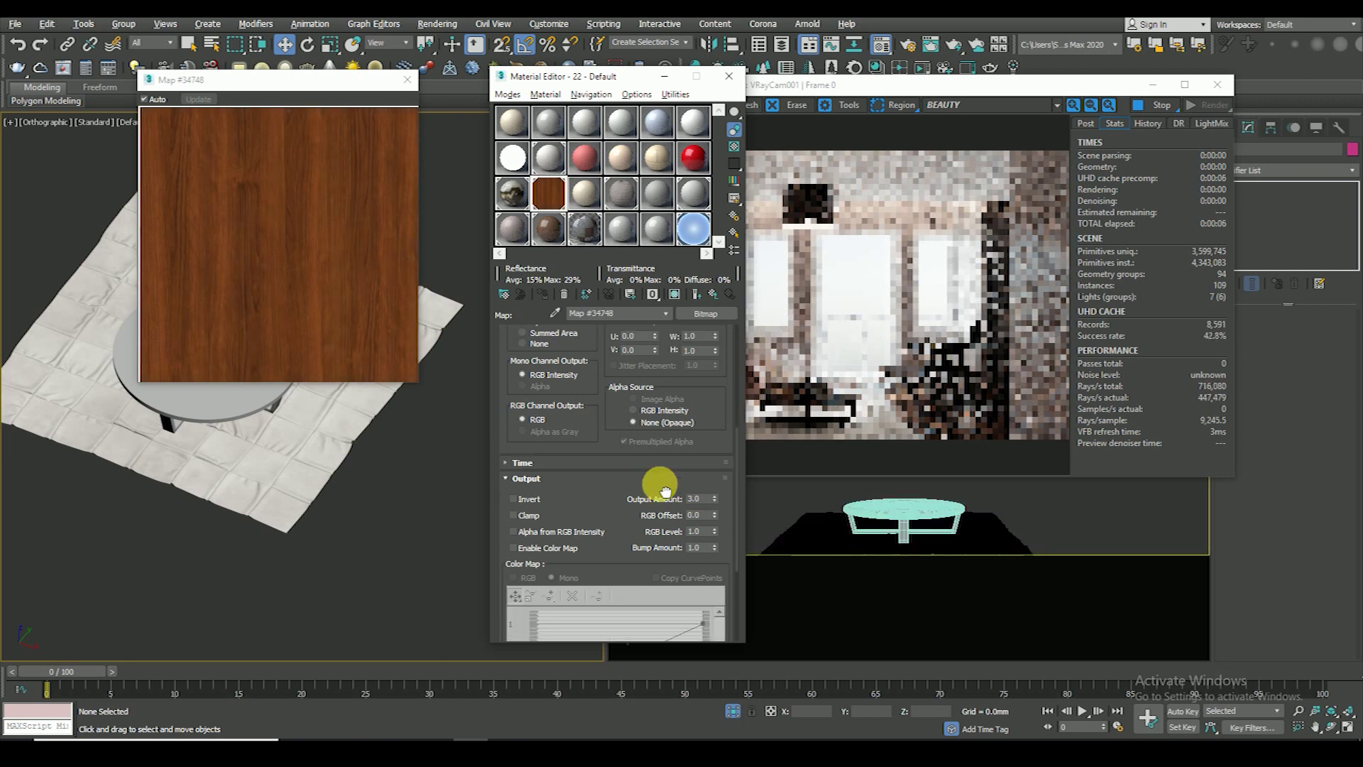
- Return to the 22 - Default material and drag it onto the coffee table
click(715, 296)
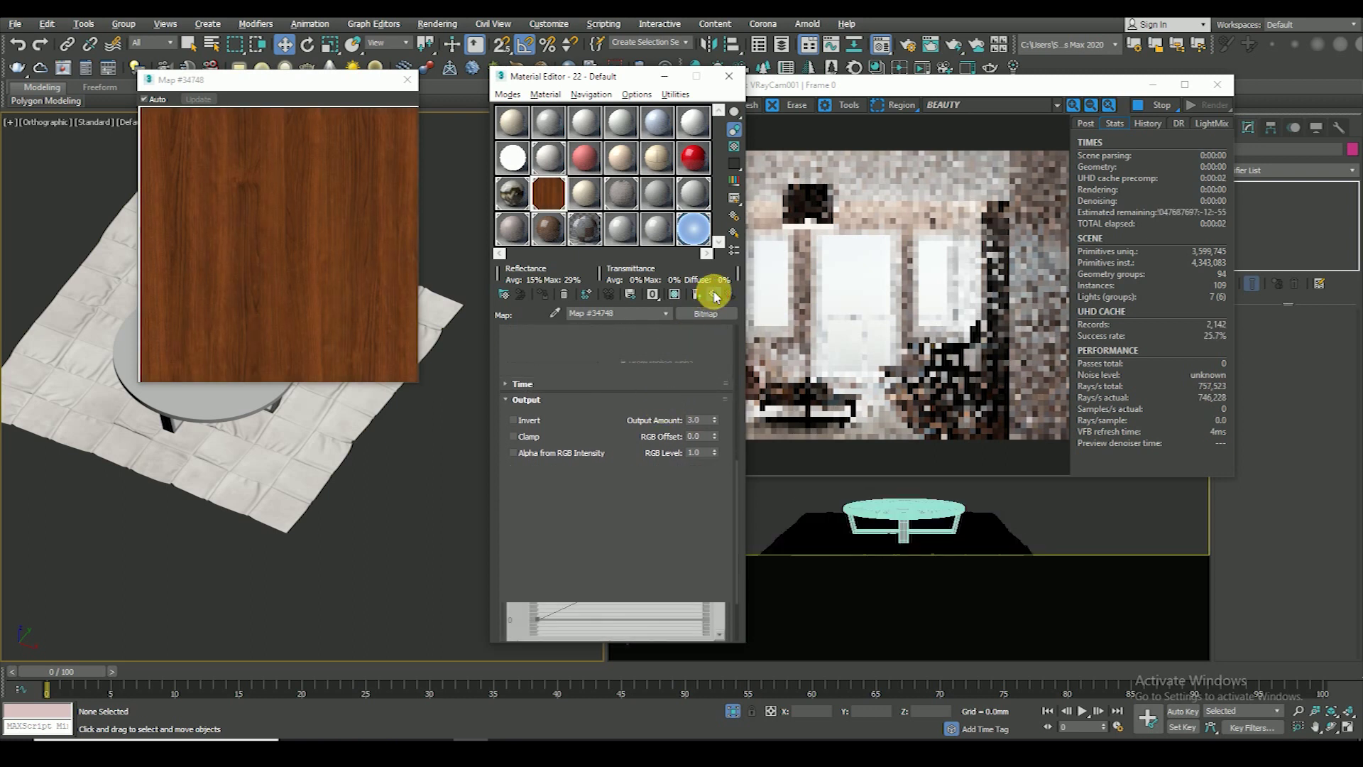
click(715, 296)
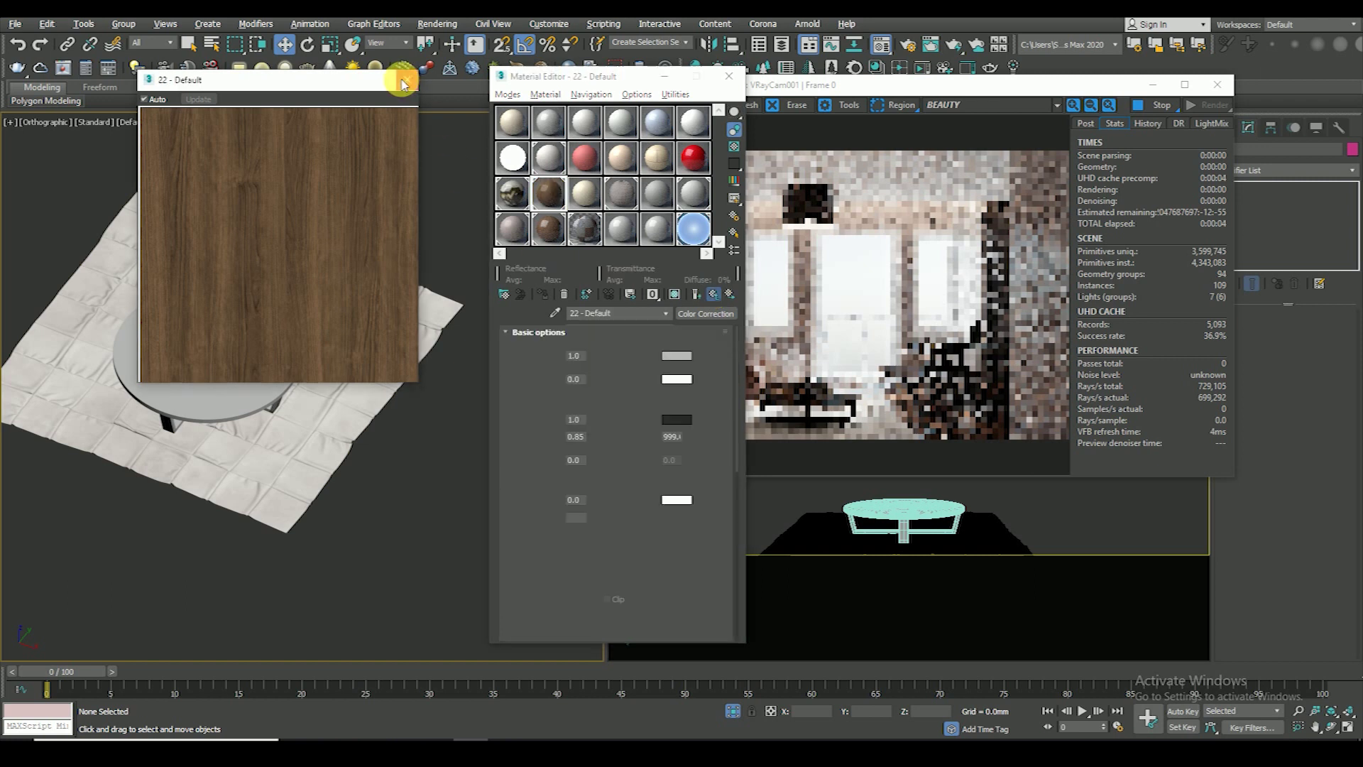
click(406, 79)
drag(693, 228, 191, 390)
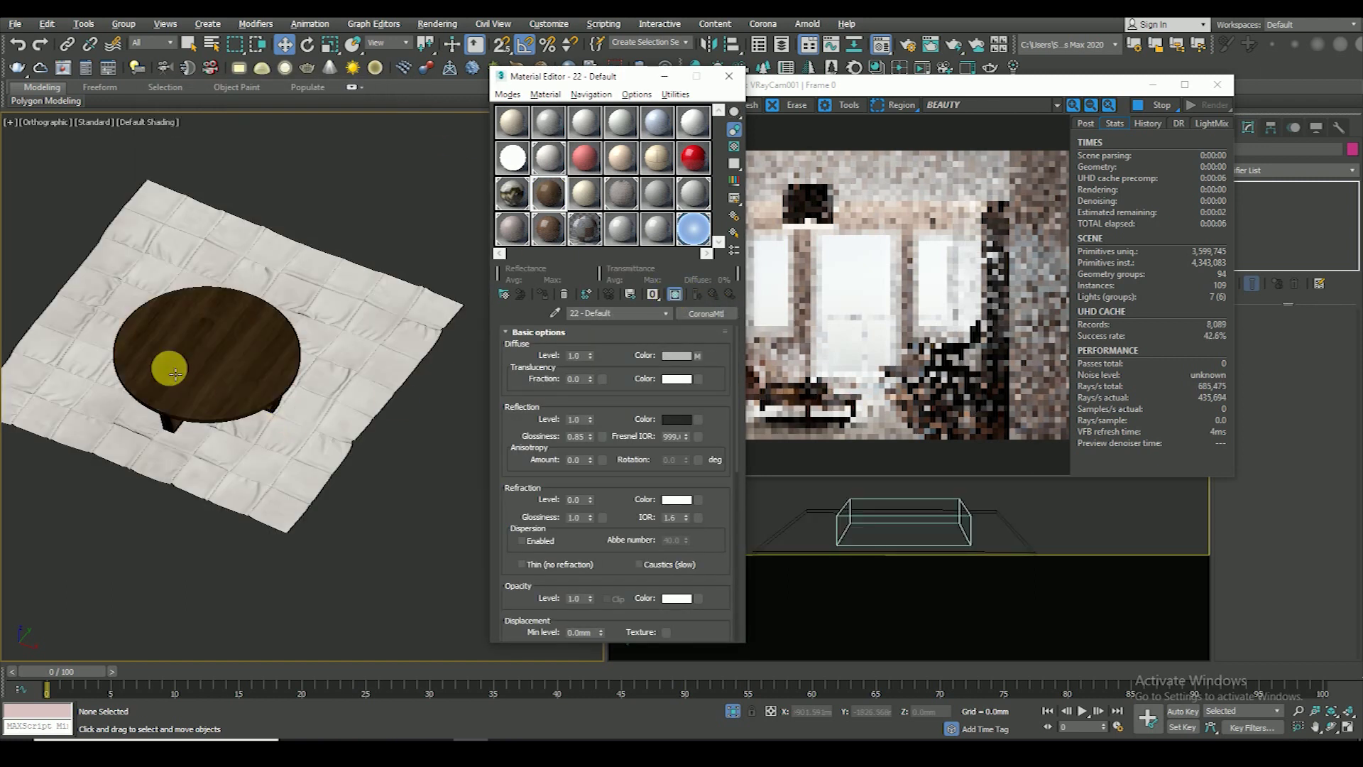
- Select the coffee table to confirm the dark wood material, then deselect it
scroll(212, 355, up, 3)
scroll(241, 355, up, 2)
click(260, 370)
click(416, 596)
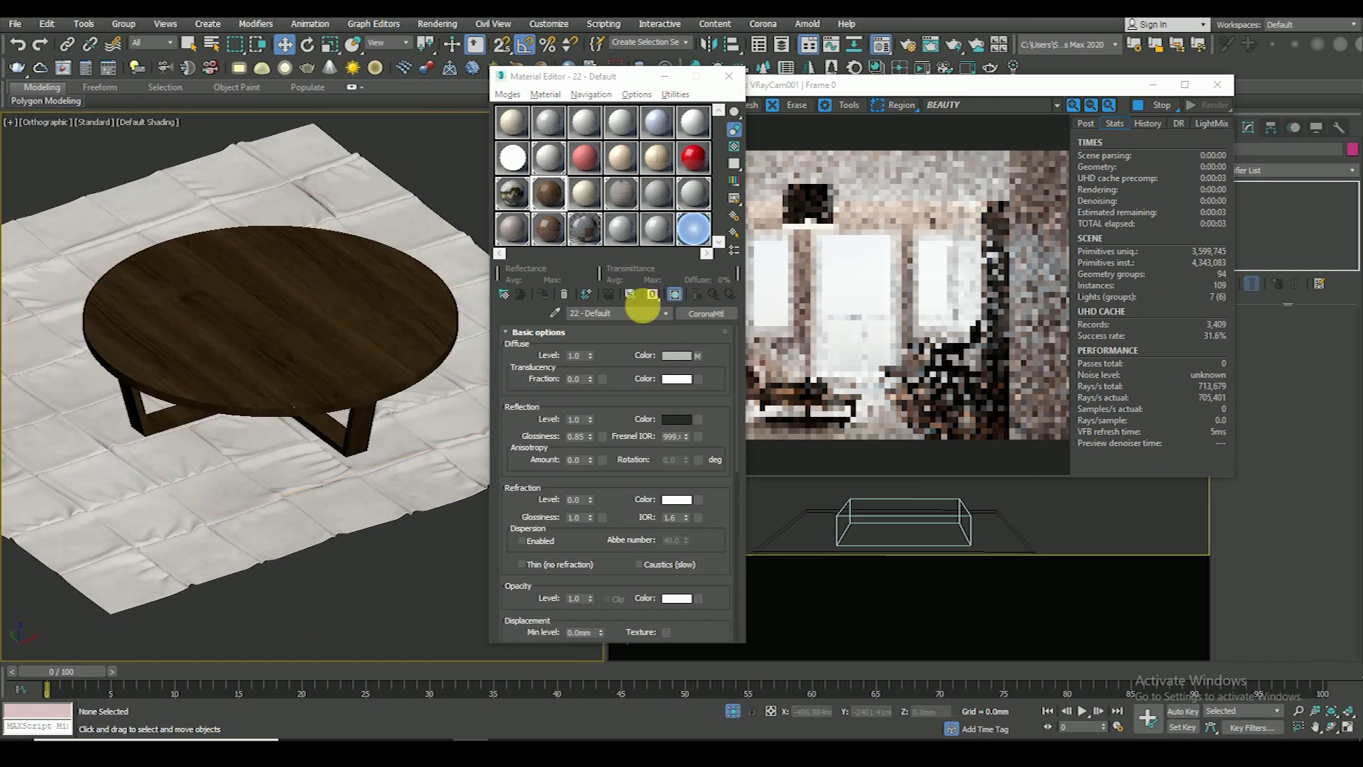
- Zoom in on the coffee table in the Corona frame buffer to inspect the render
click(812, 385)
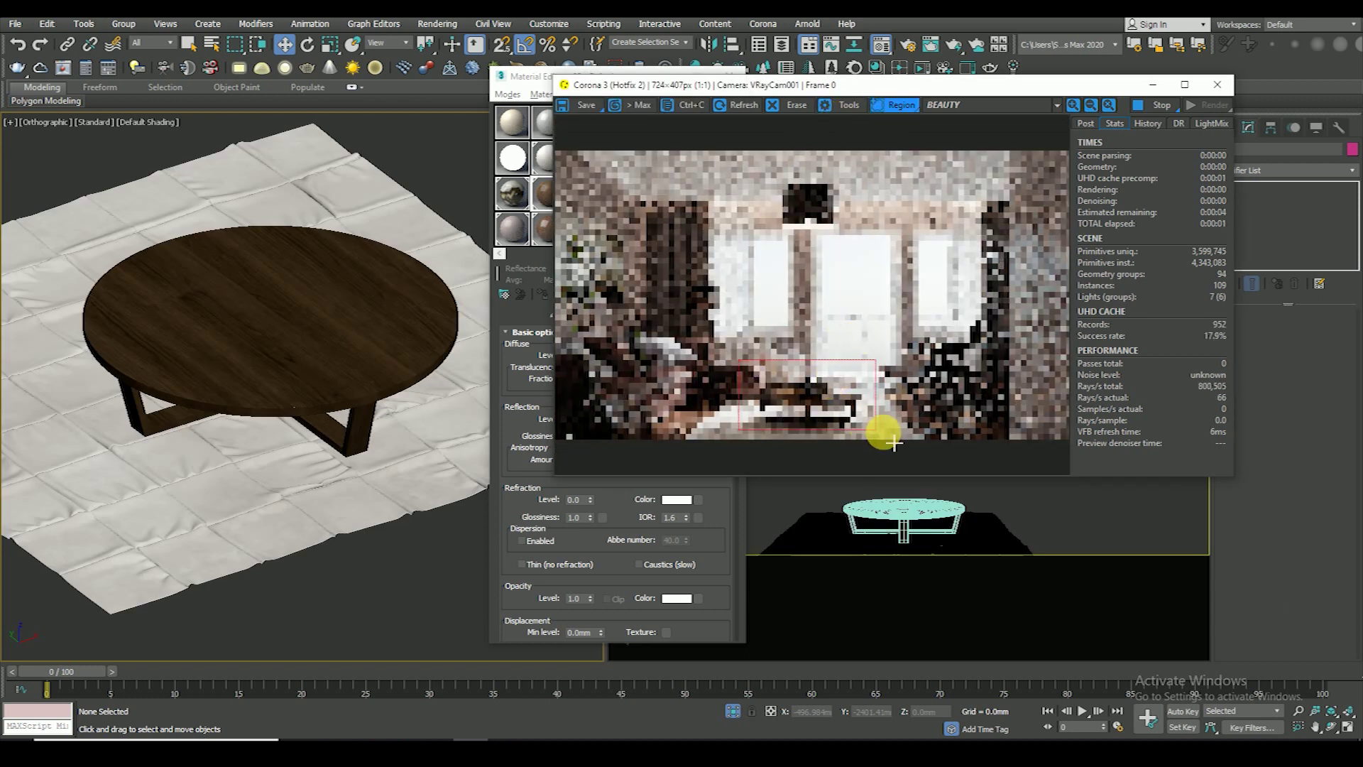
scroll(815, 415, up, 2)
scroll(815, 414, down, 2)
scroll(818, 413, up, 1)
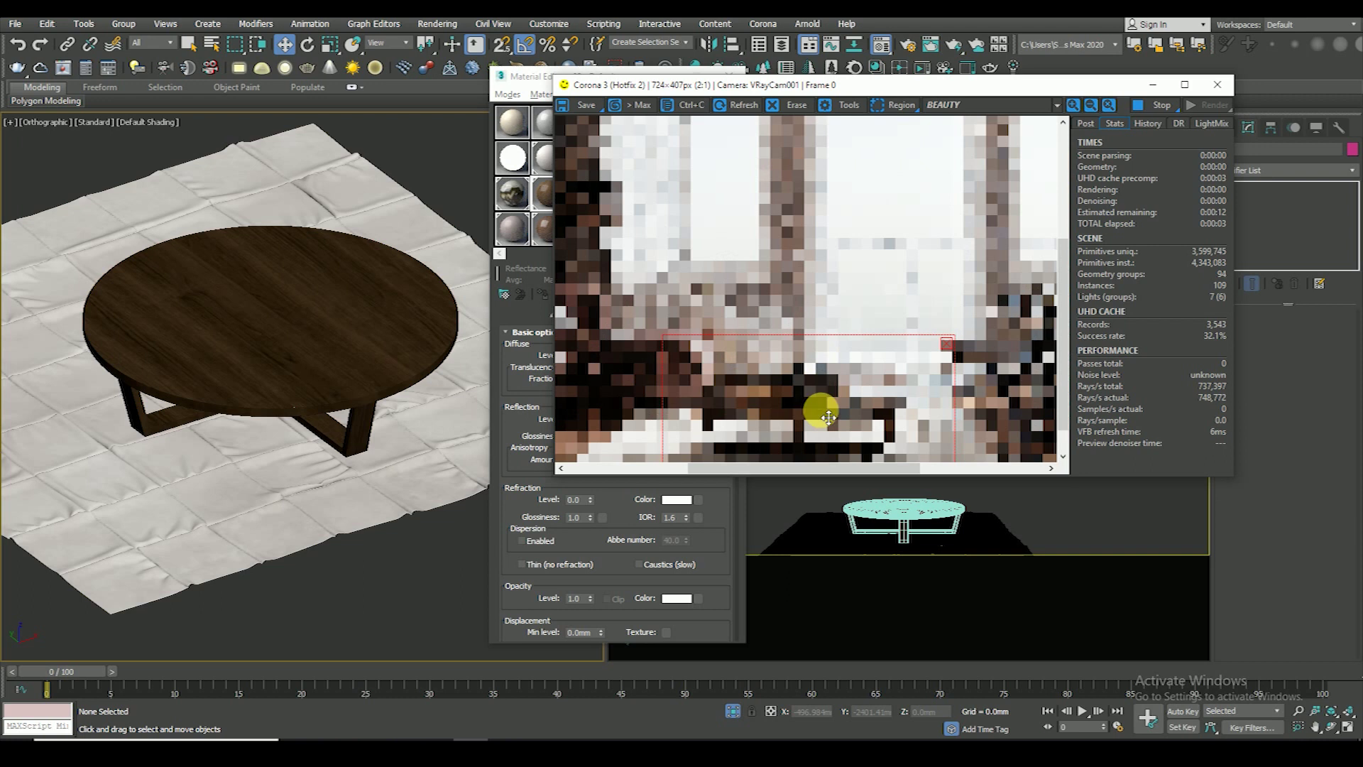
drag(819, 412, 821, 394)
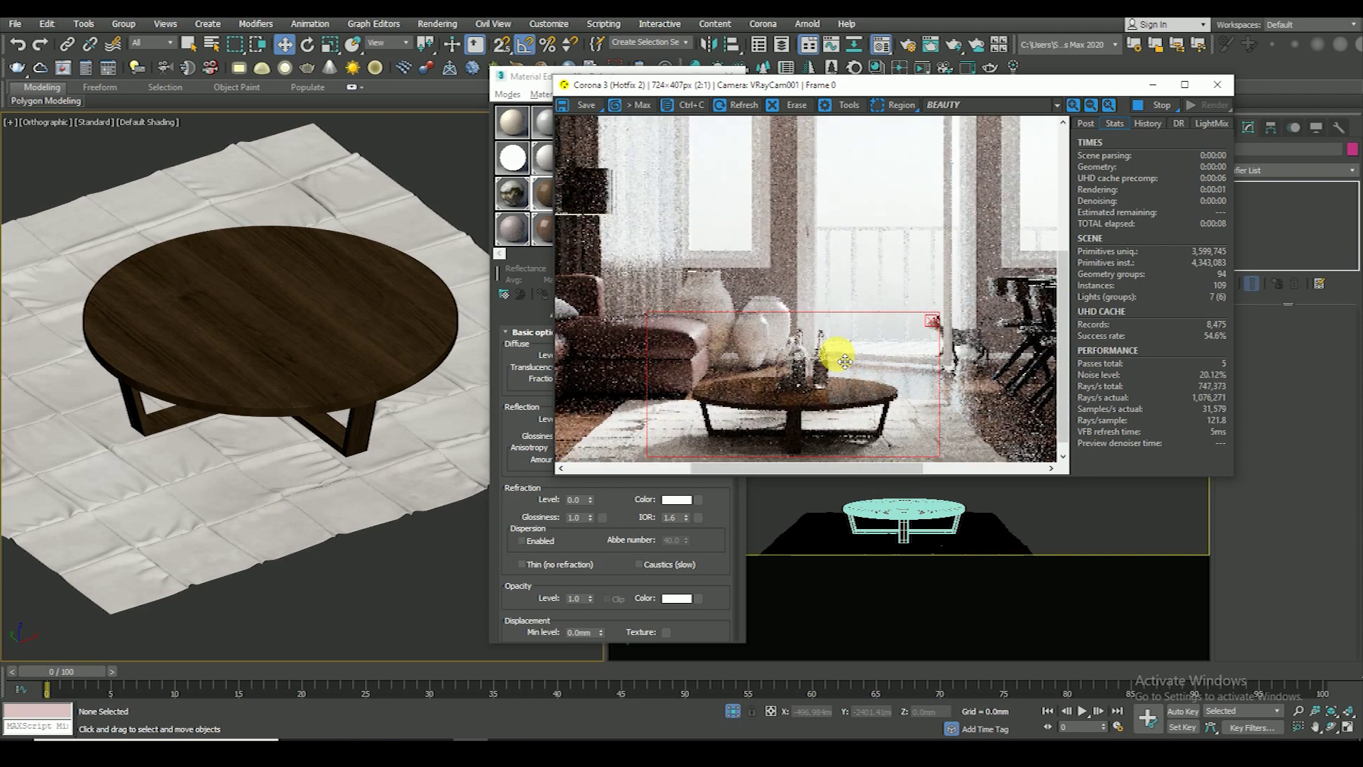
scroll(803, 355, down, 1)
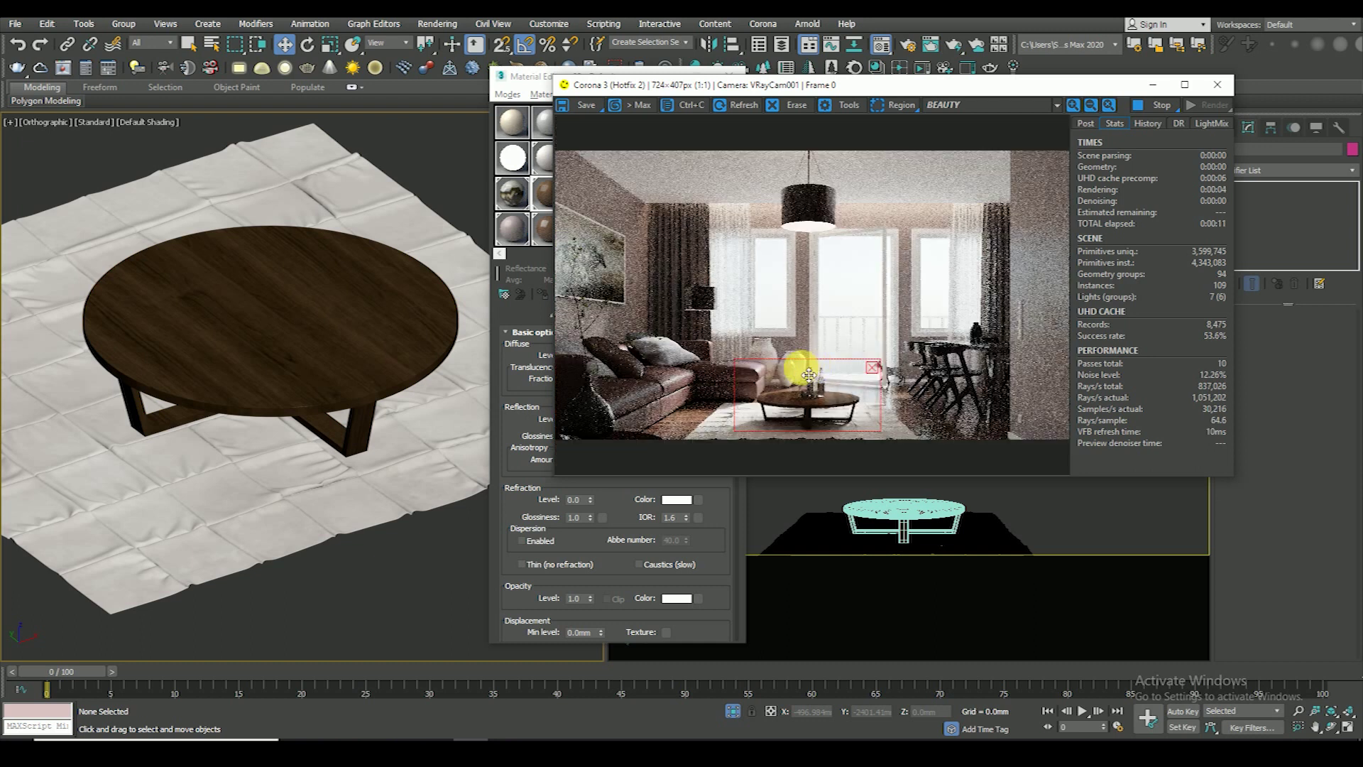
scroll(750, 378, up, 1)
scroll(777, 389, down, 1)
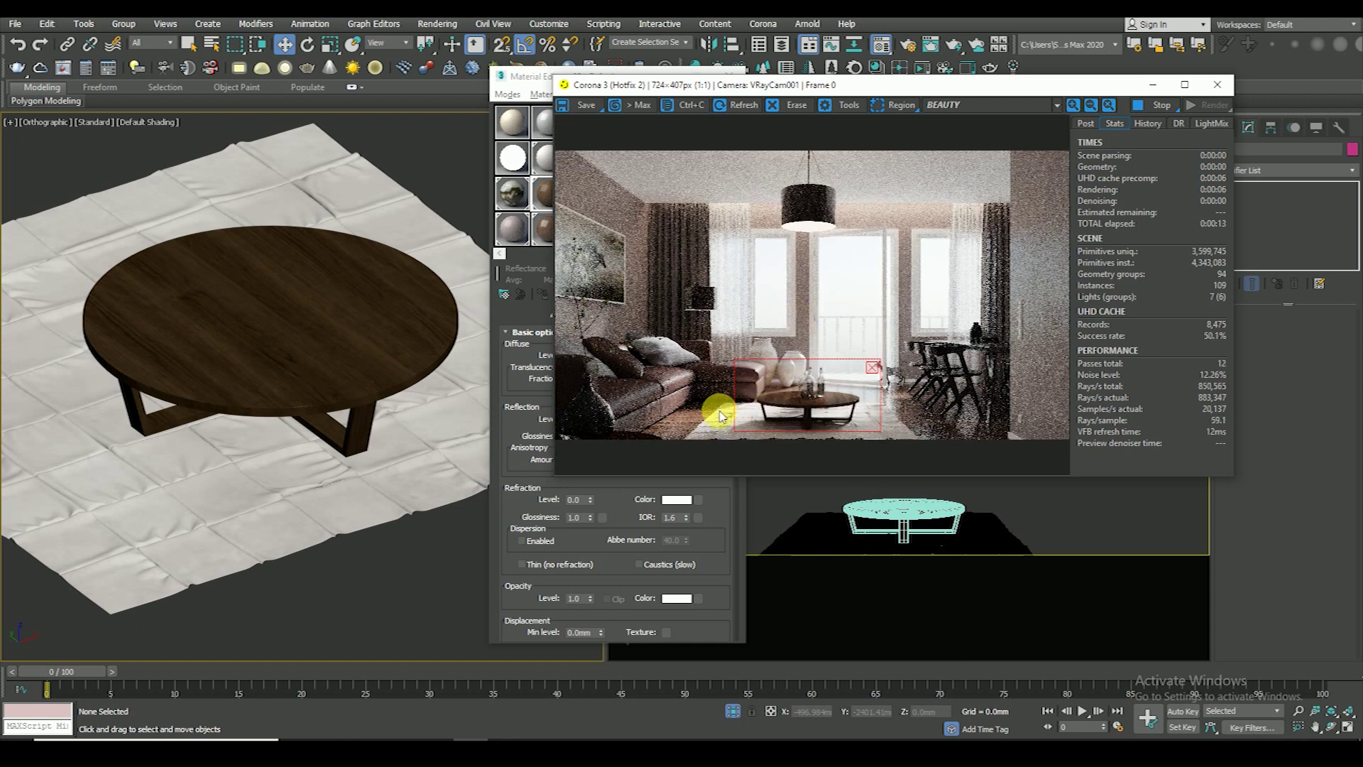
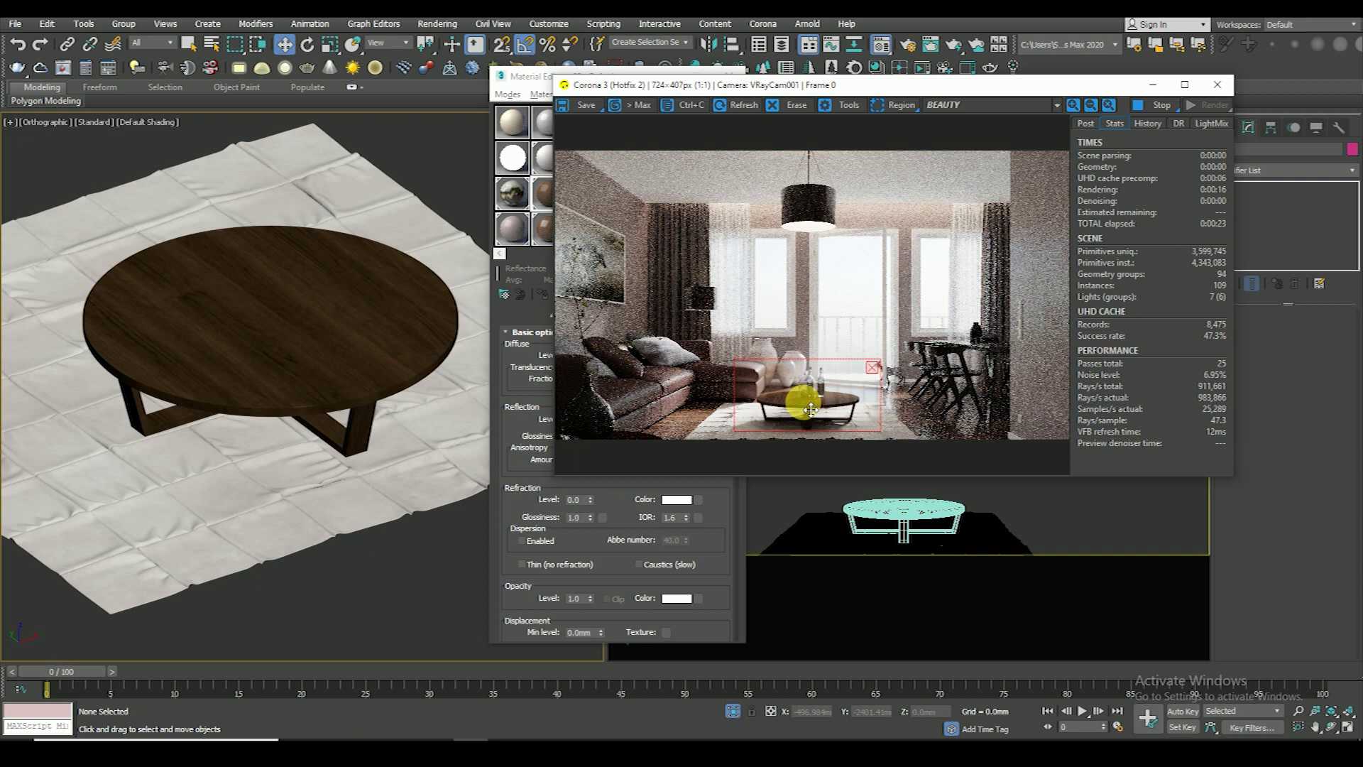
- Move the render region onto the upper-left wall painting and zoom in and out to inspect it
mouse_move(808, 413)
mouse_down()
mouse_move(629, 213)
mouse_move(687, 365)
mouse_up()
scroll(693, 354, up, 1)
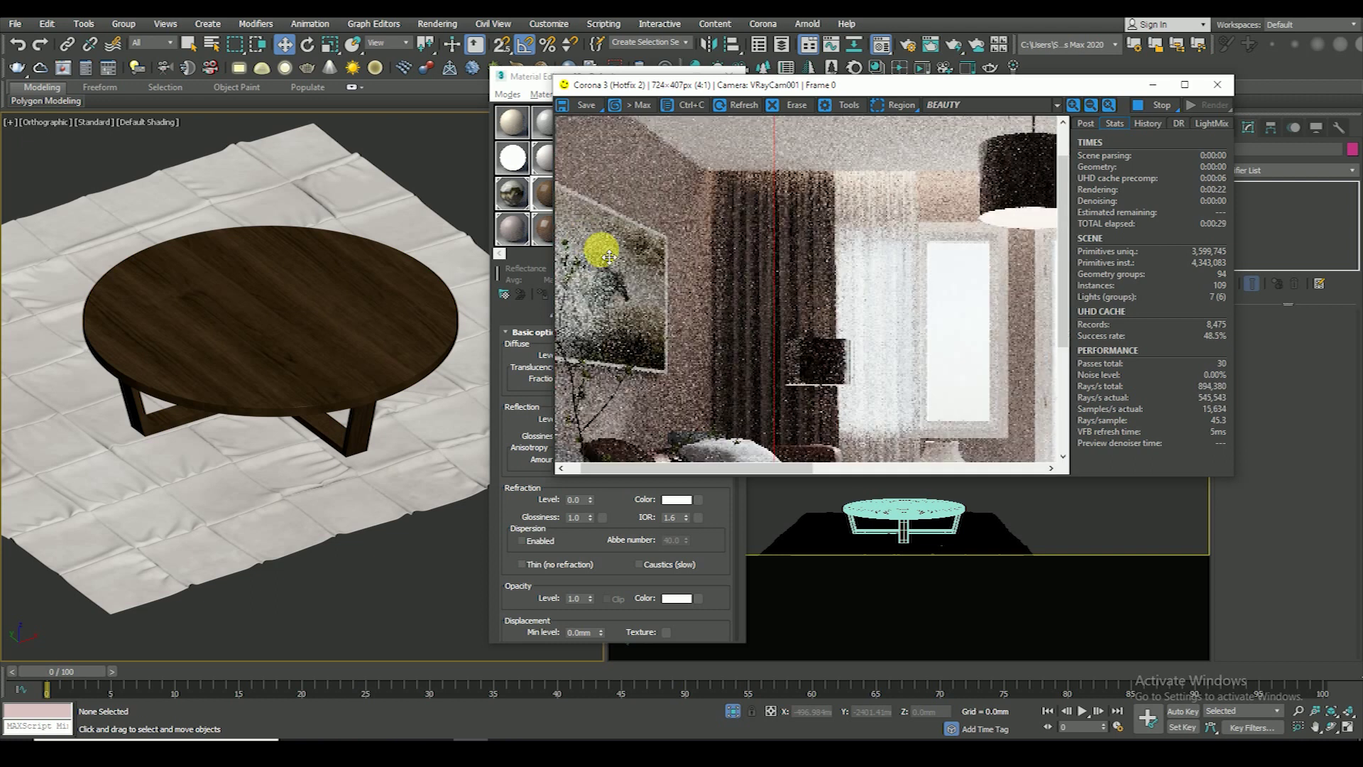
scroll(739, 325, up, 1)
scroll(730, 283, down, 1)
scroll(715, 296, down, 1)
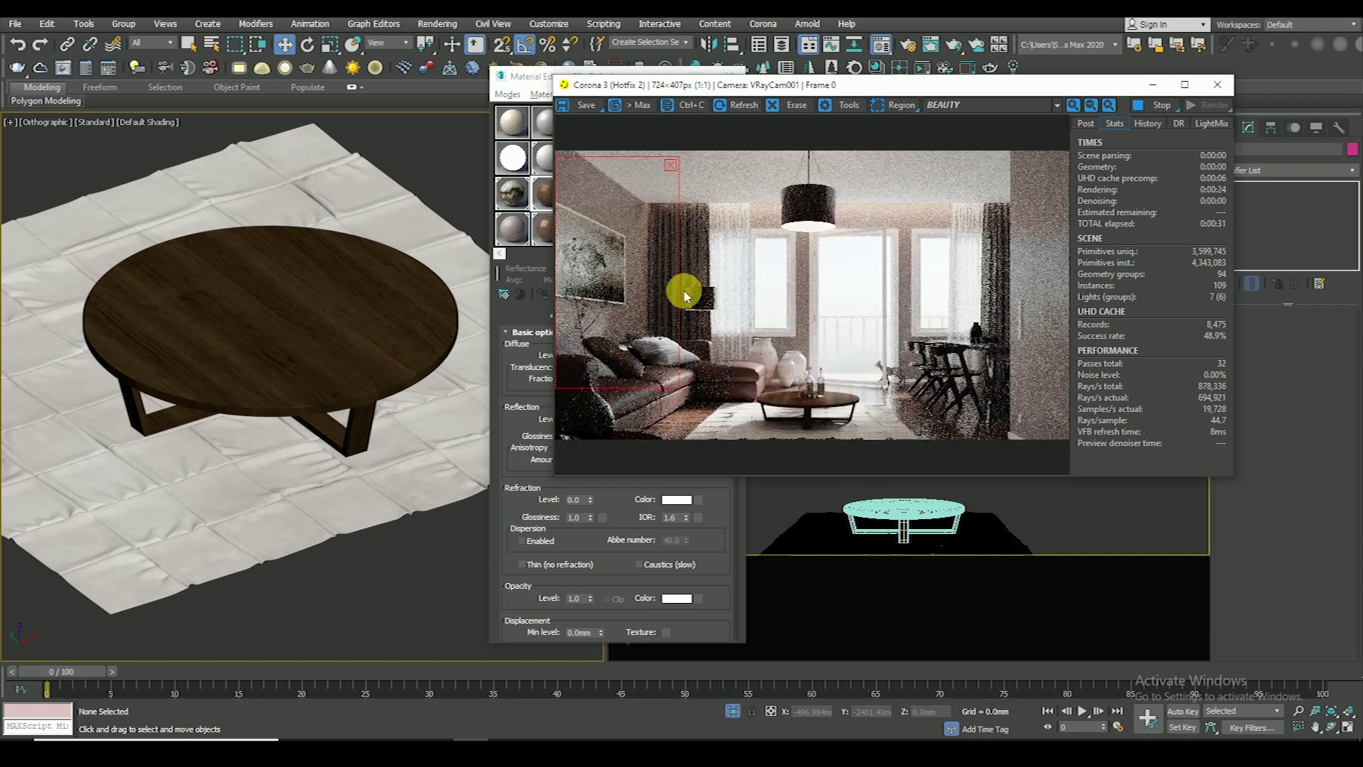
scroll(880, 213, up, 1)
scroll(880, 213, down, 1)
scroll(689, 217, up, 1)
scroll(717, 216, down, 1)
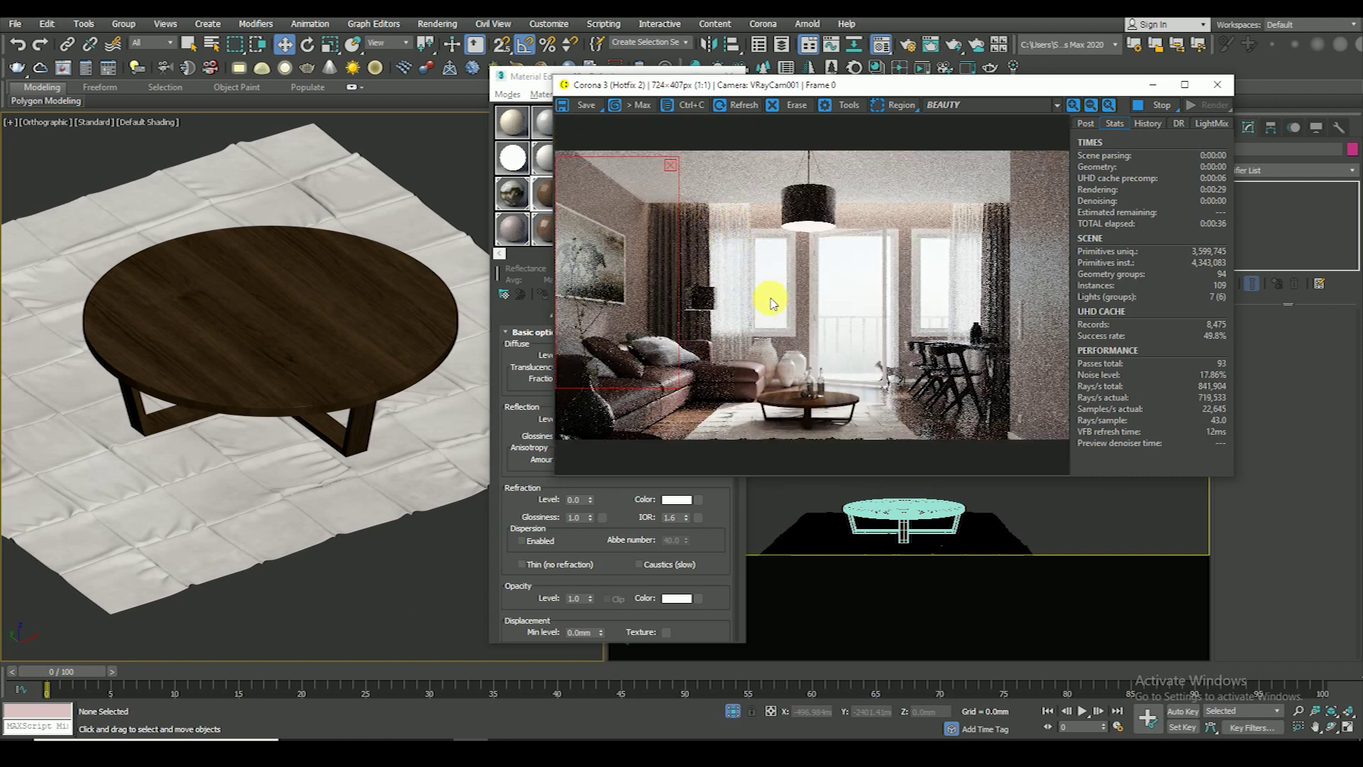
scroll(821, 219, up, 1)
scroll(825, 274, down, 1)
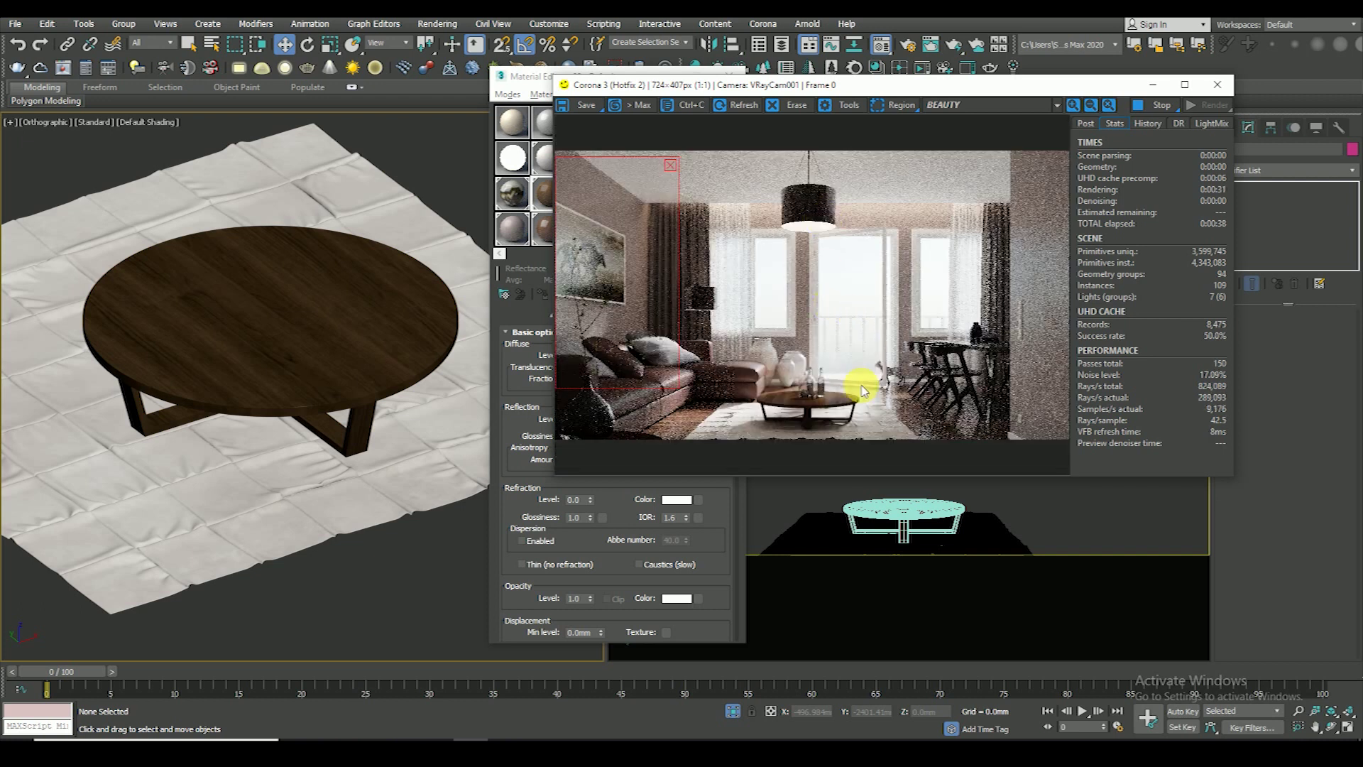
scroll(649, 372, up, 1)
scroll(646, 367, down, 1)
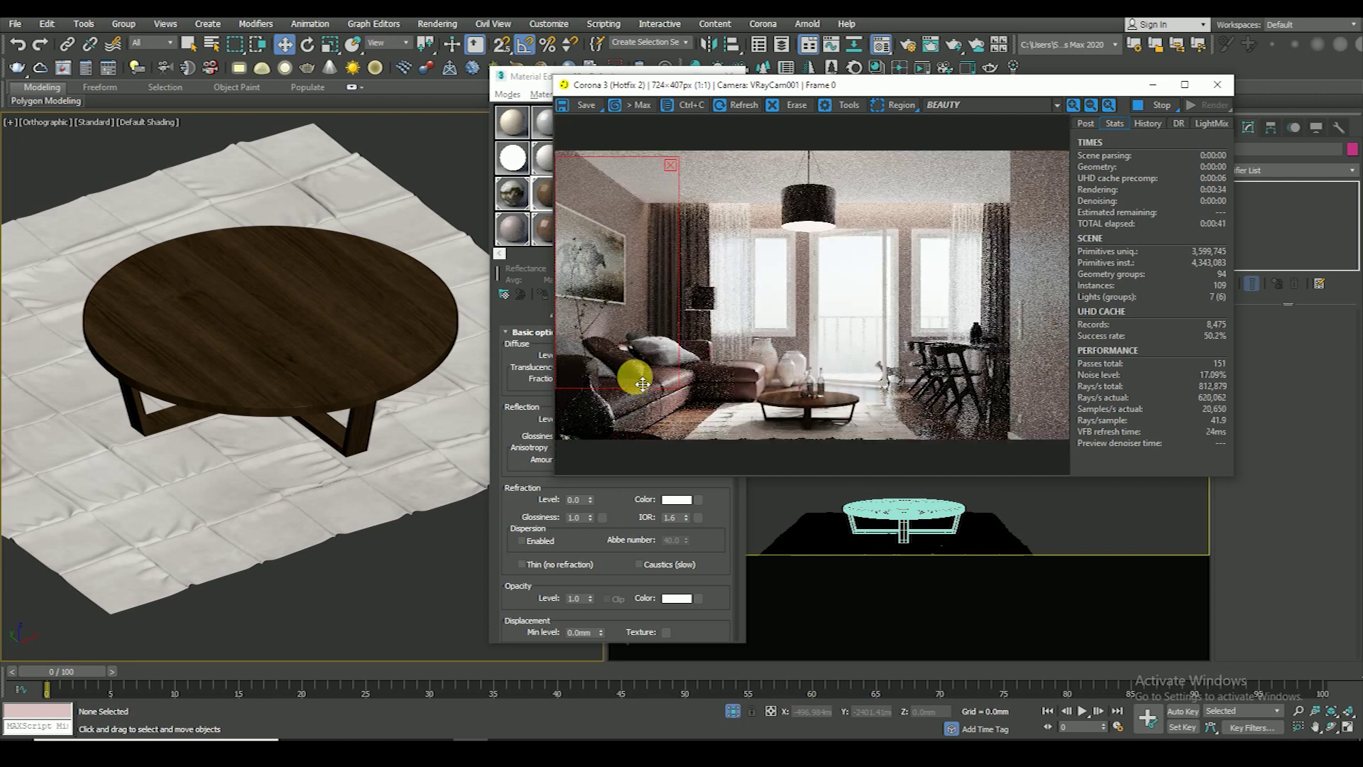
scroll(358, 426, down, 5)
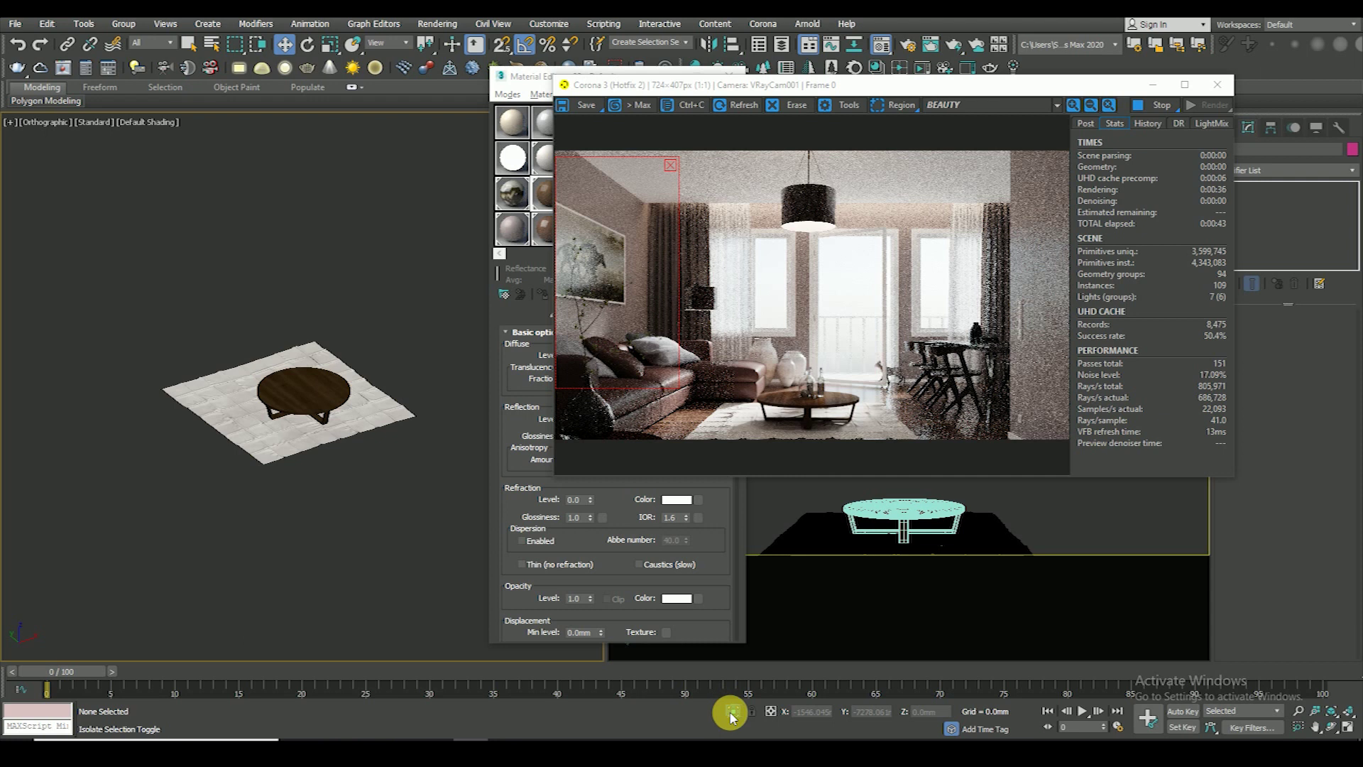
click(509, 125)
- Select the carpet material AI_29_01_160 and inspect its diffuse texture image
click(561, 202)
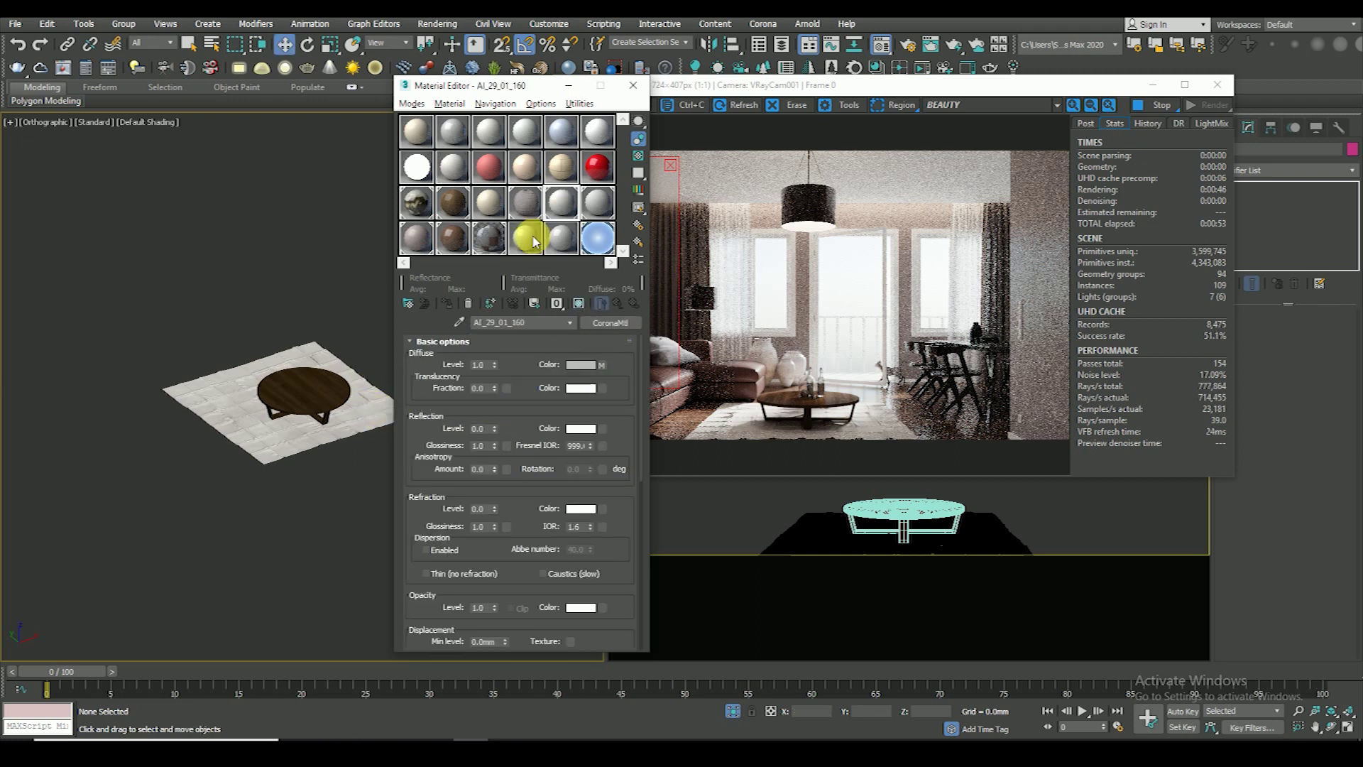
double_click(565, 206)
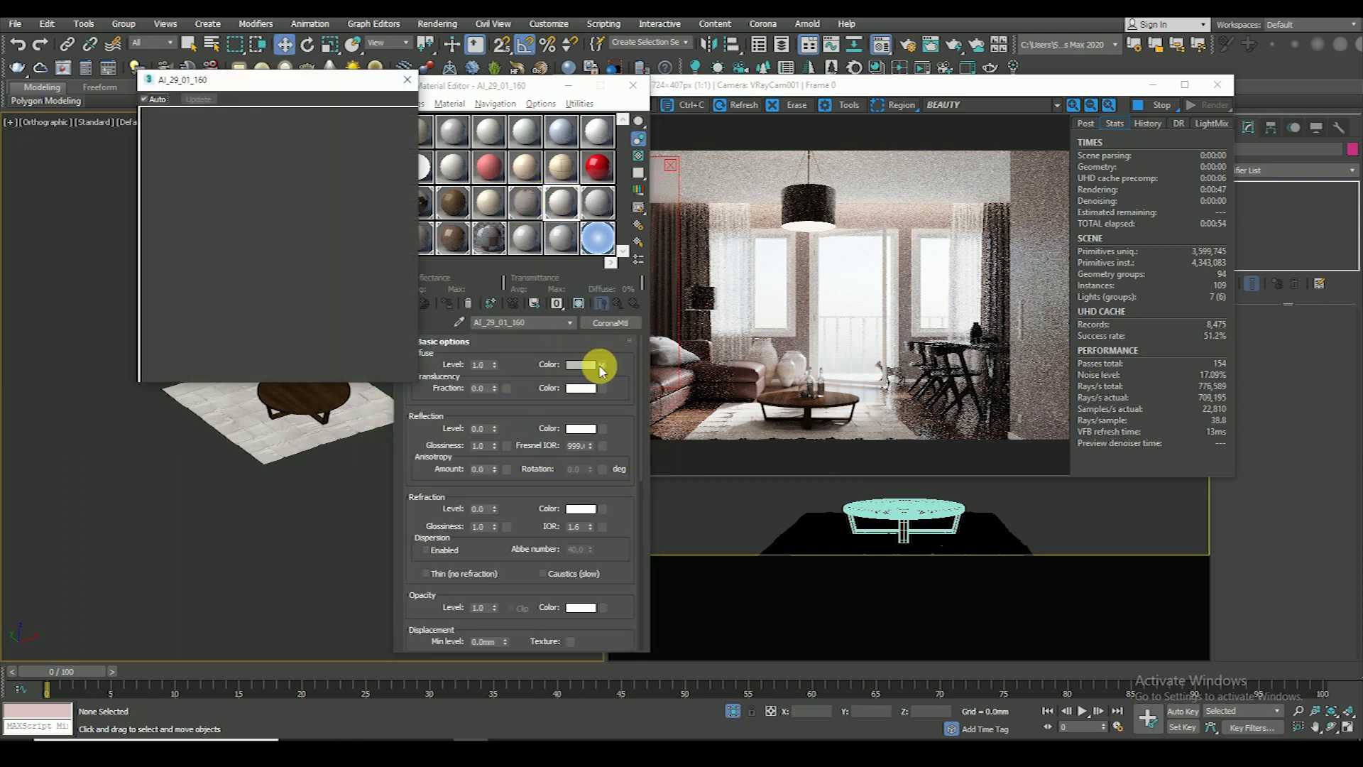
click(601, 367)
click(598, 556)
click(889, 125)
- Enable the diffuse bitmap's Color Map and lower the curve's end point to about 0.286
scroll(525, 369, down, 2)
scroll(505, 595, down, 2)
click(472, 643)
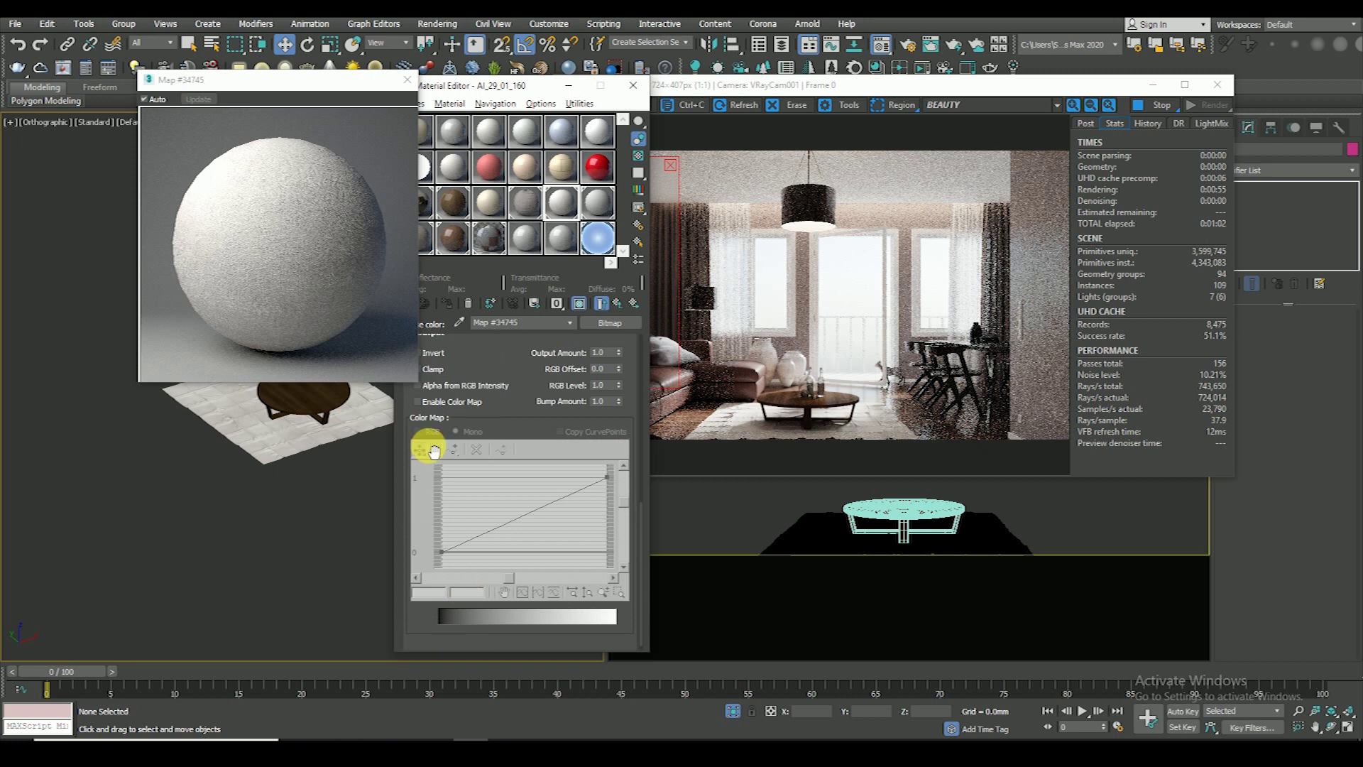
drag(605, 474, 612, 536)
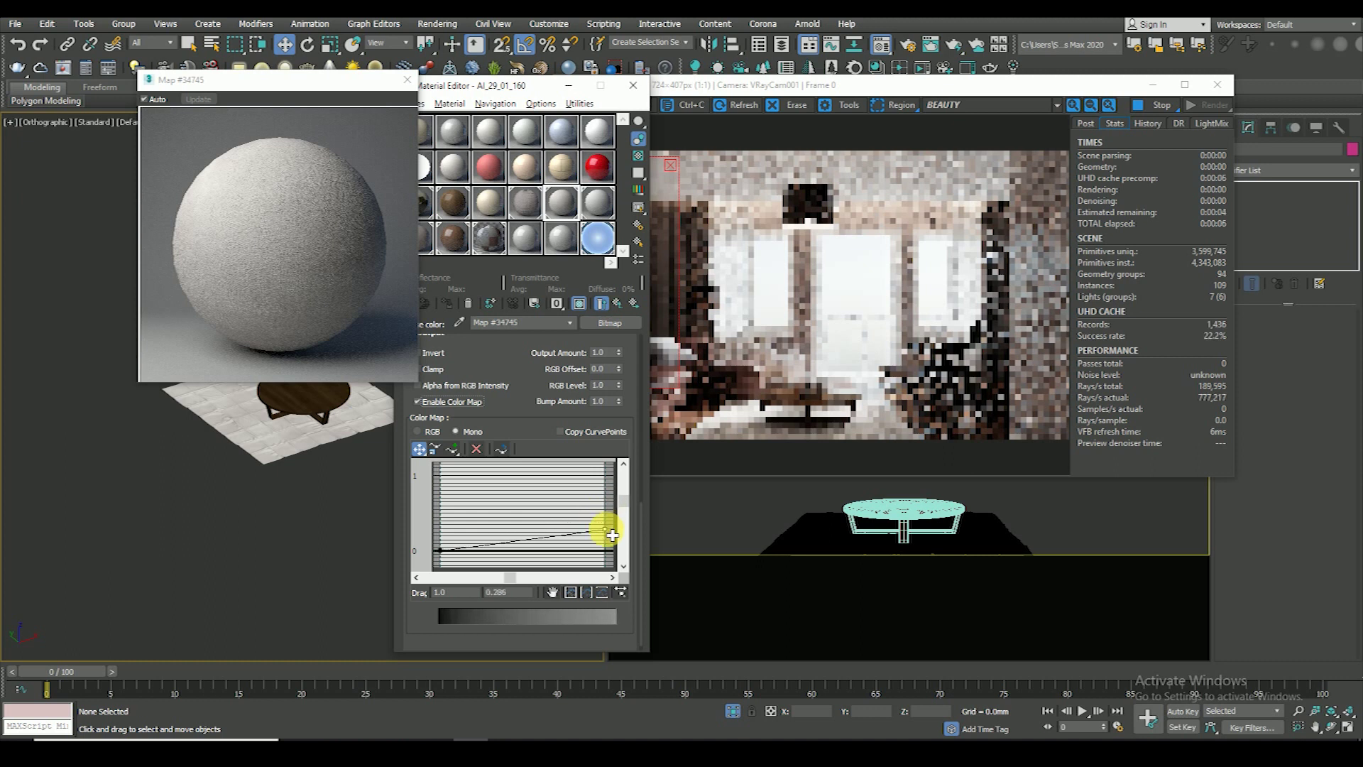
click(406, 80)
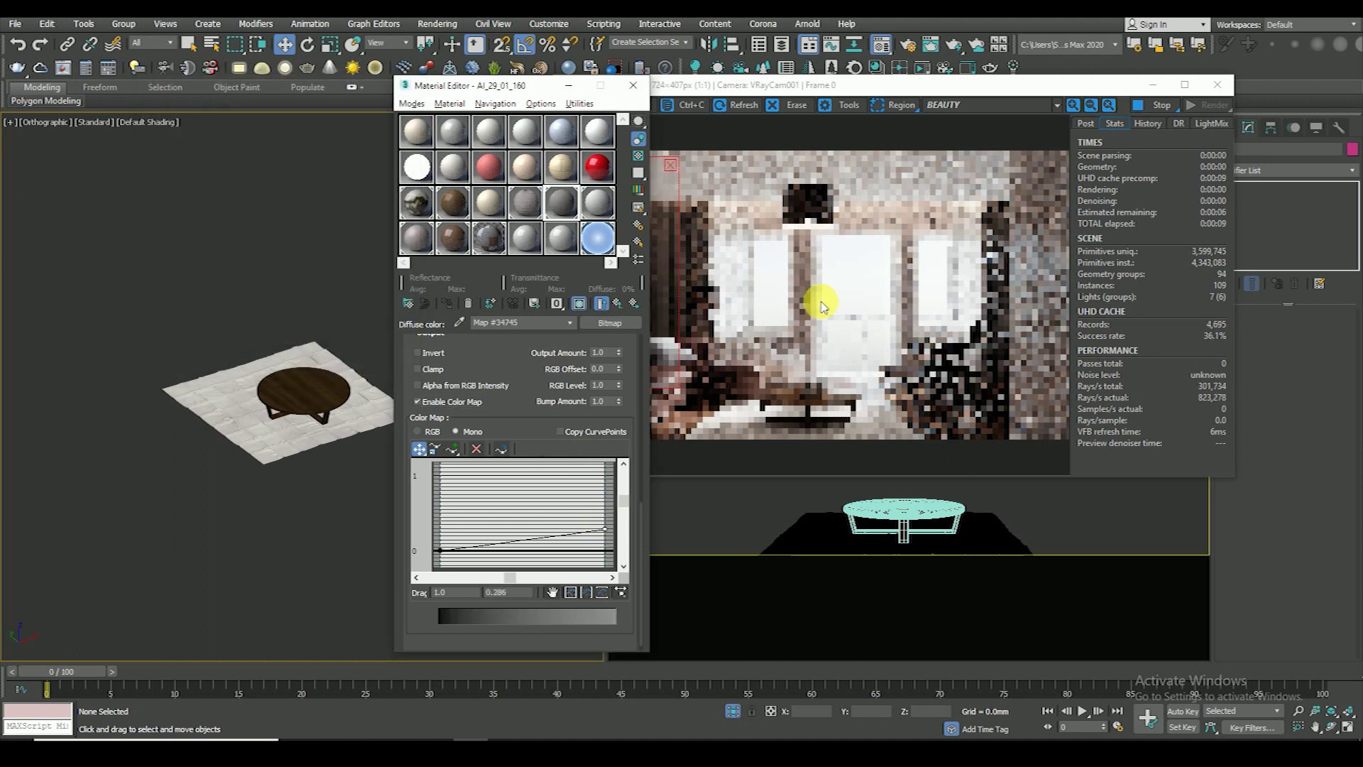
- Draw a new render region over the floor near the coffee table and nudge it slightly left
click(673, 250)
drag(707, 439, 829, 208)
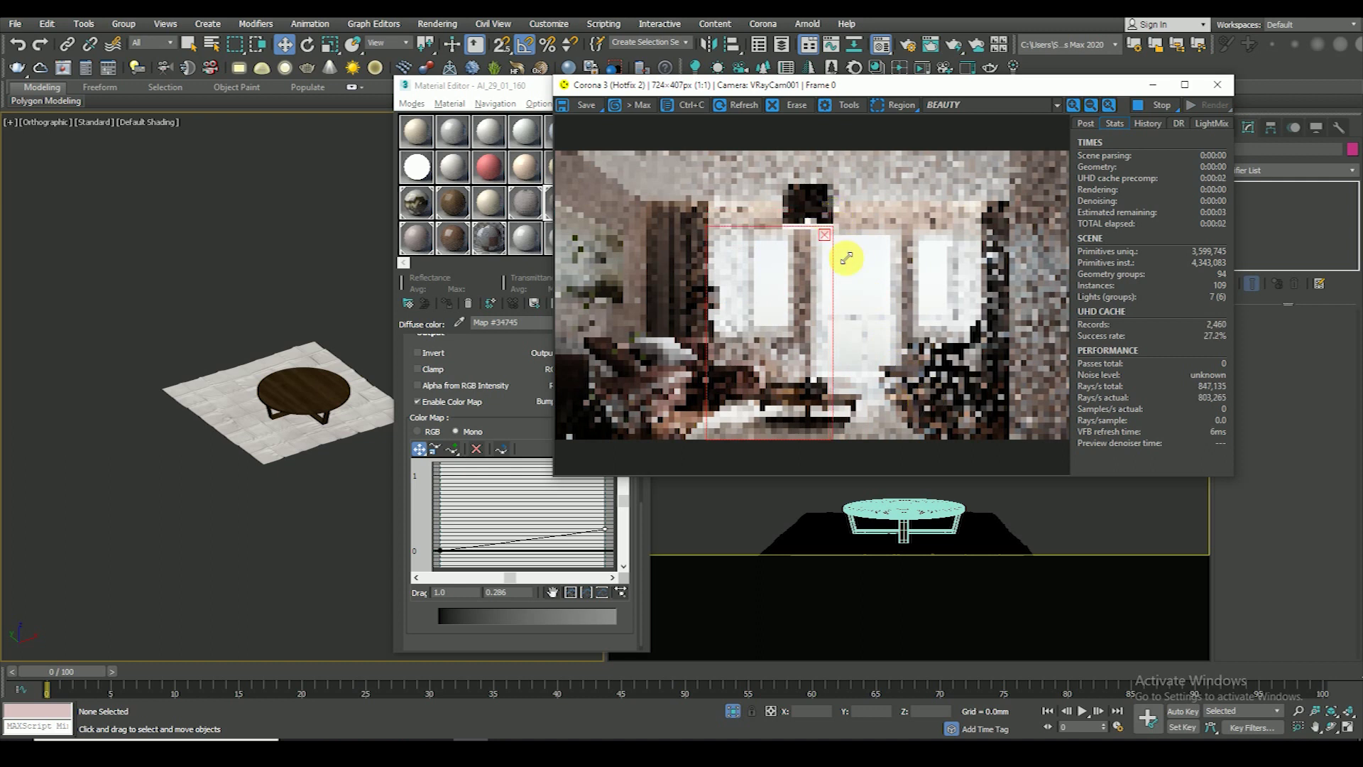
scroll(870, 411, up, 2)
scroll(874, 340, down, 2)
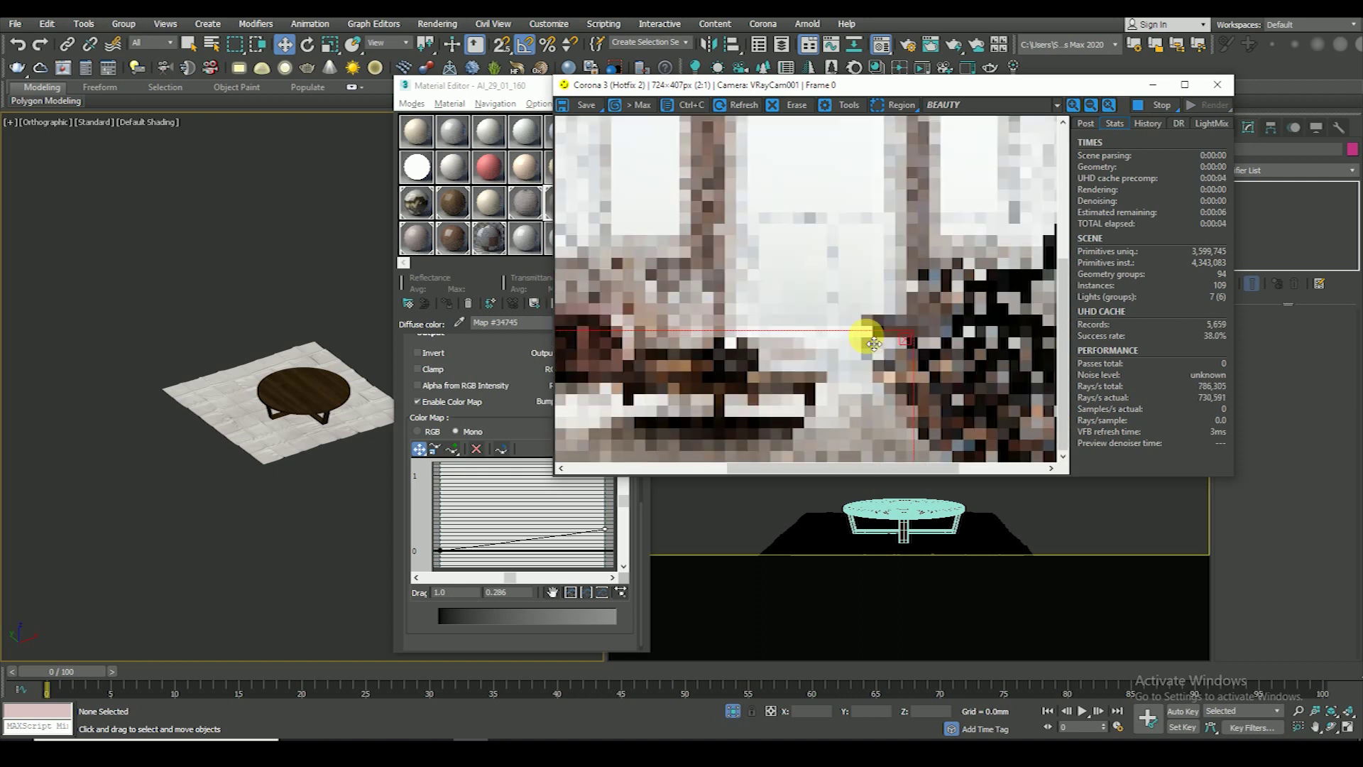
drag(728, 420, 705, 422)
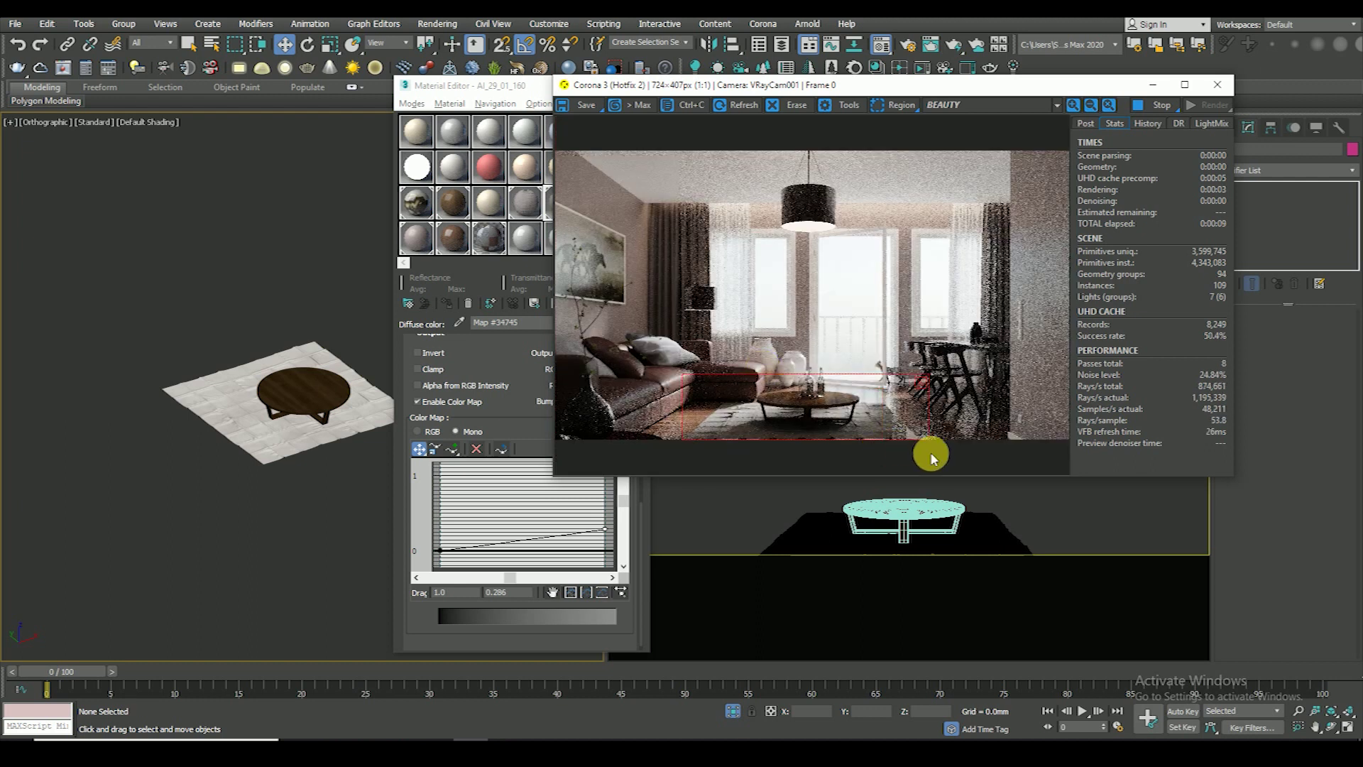
scroll(909, 444, up, 1)
scroll(878, 360, down, 1)
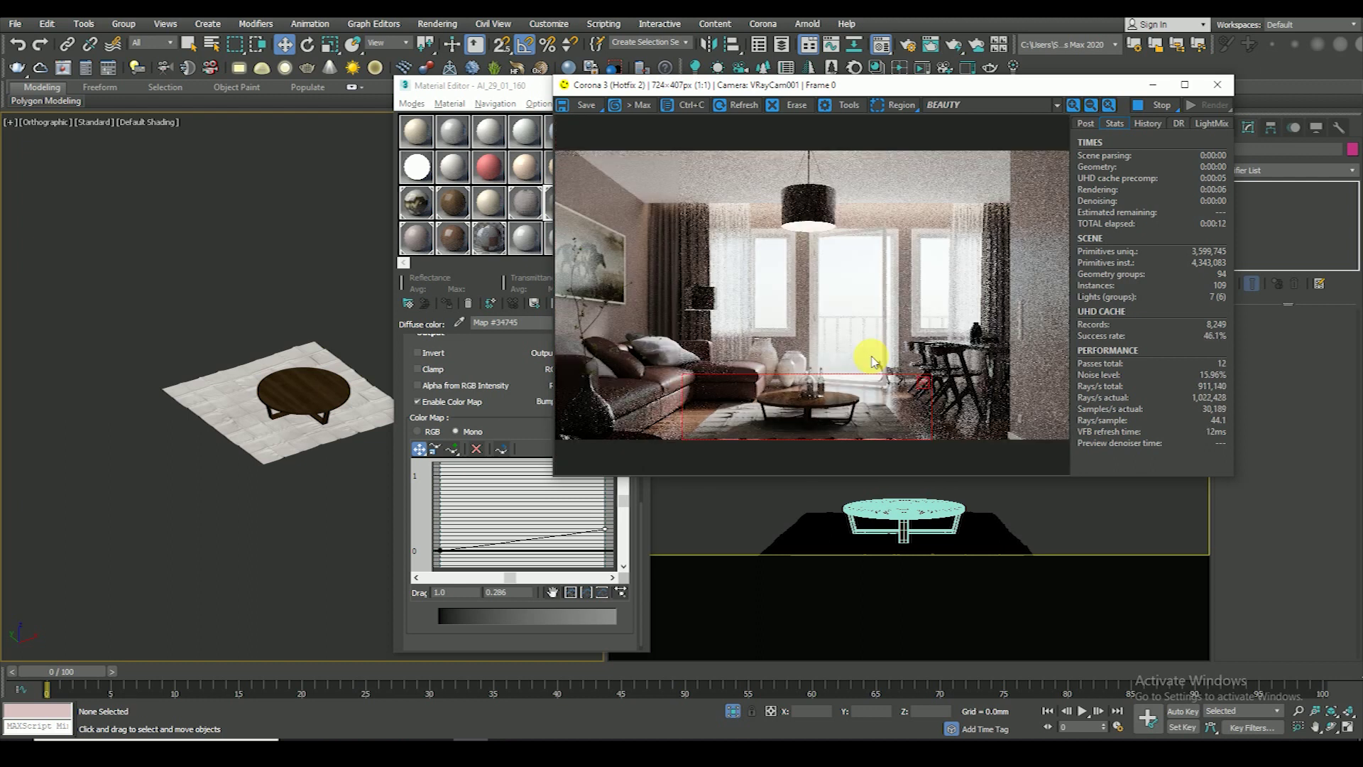
drag(474, 91, 399, 84)
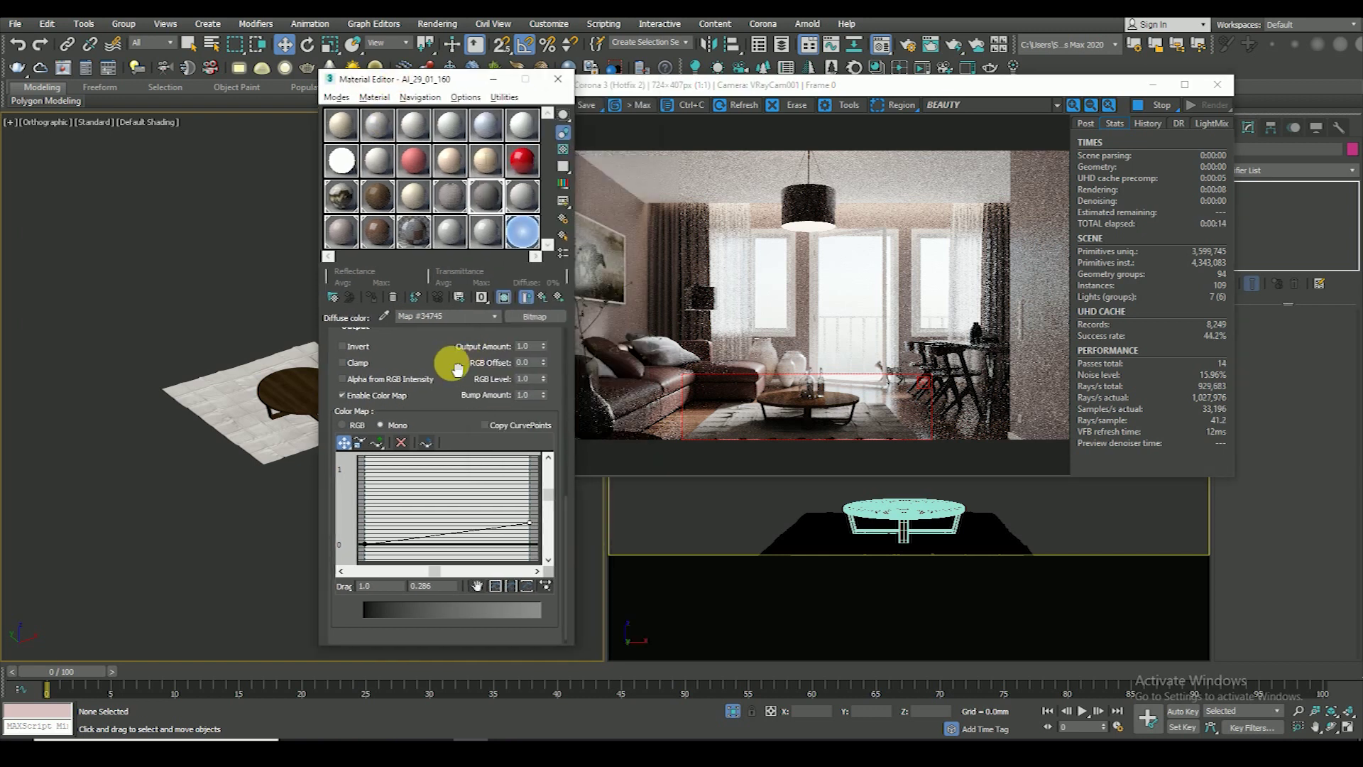
- Set the carpet's diffuse colour to a duller, darker brown sampled from the sofa
click(541, 297)
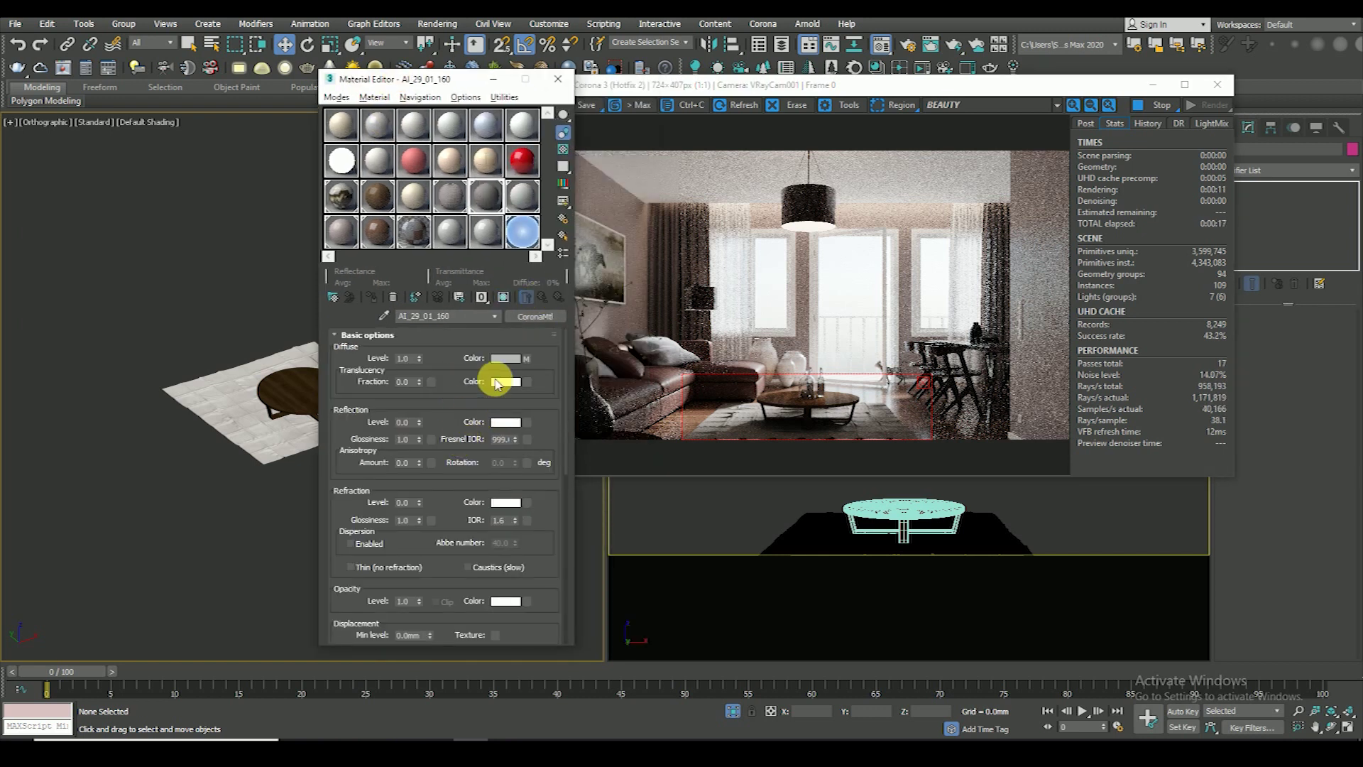
click(499, 359)
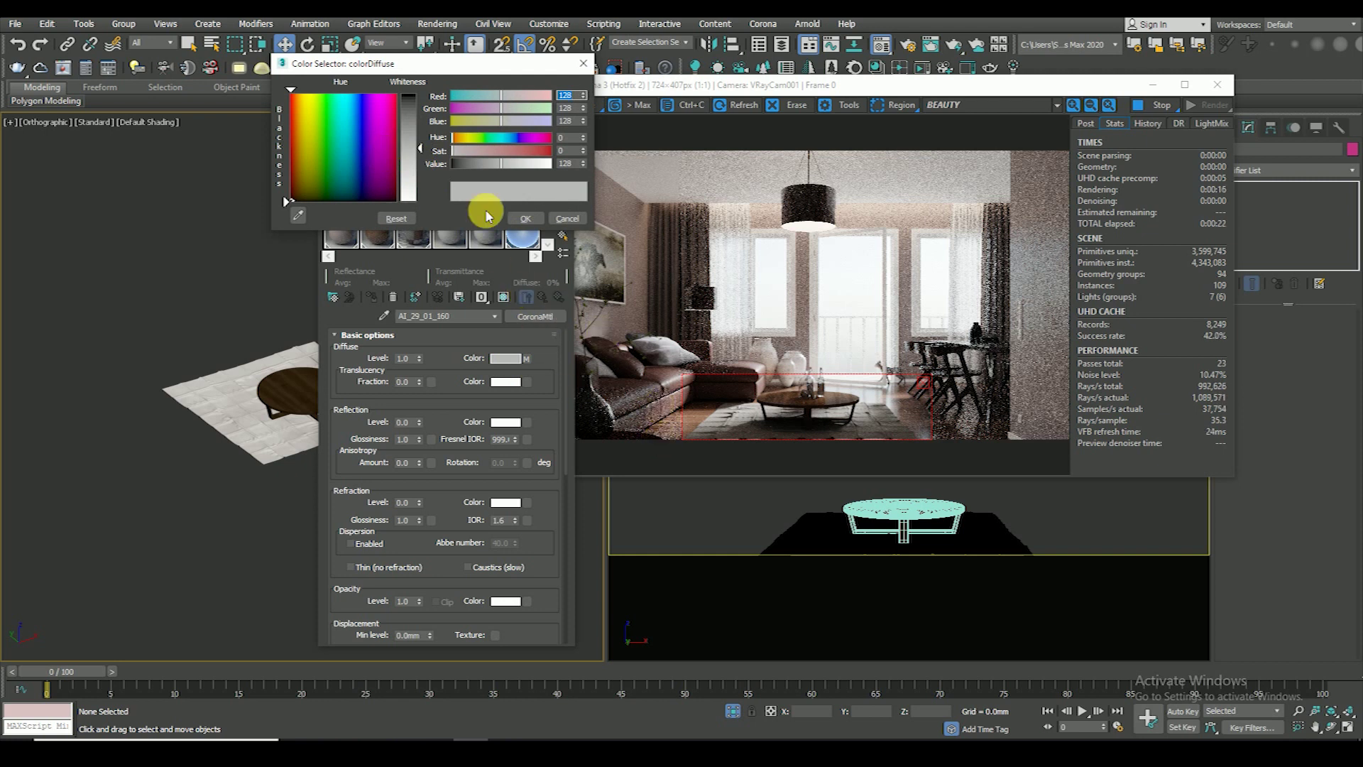
click(291, 213)
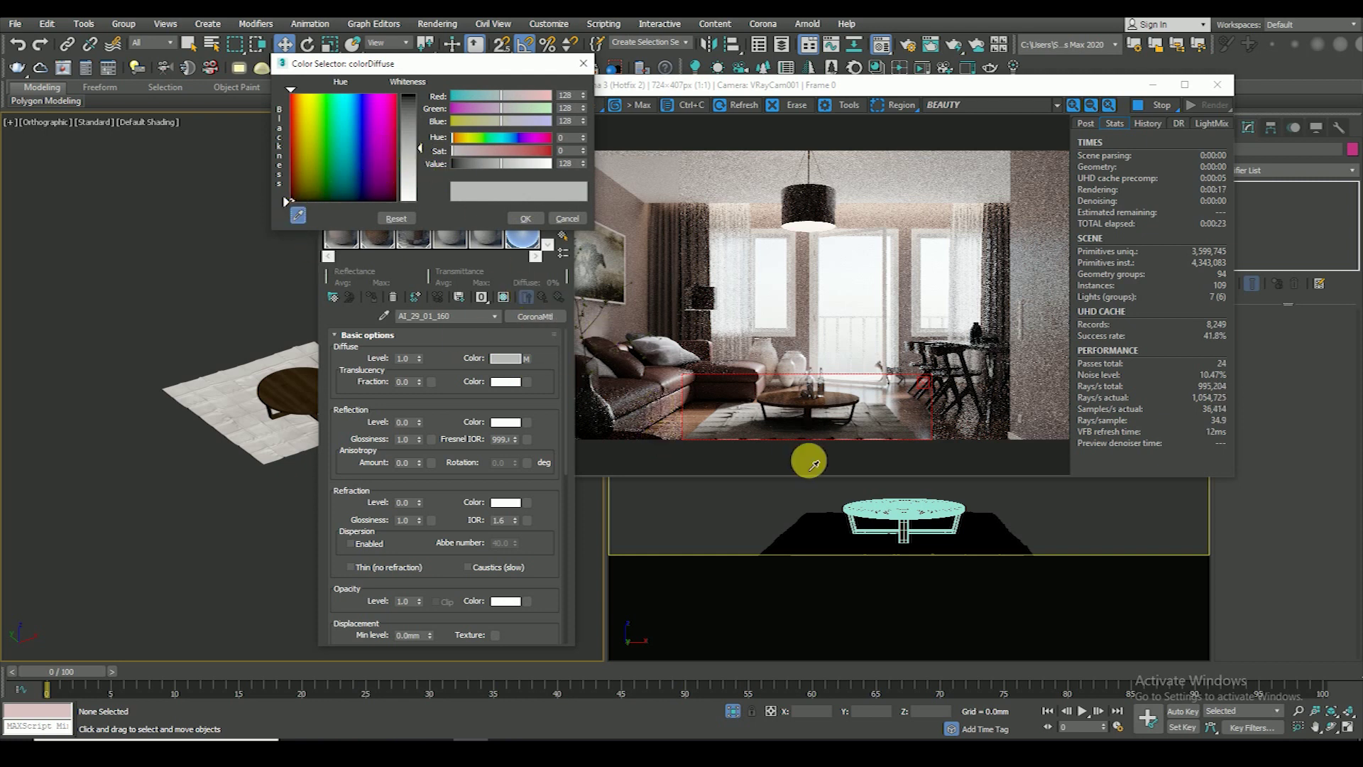
click(687, 384)
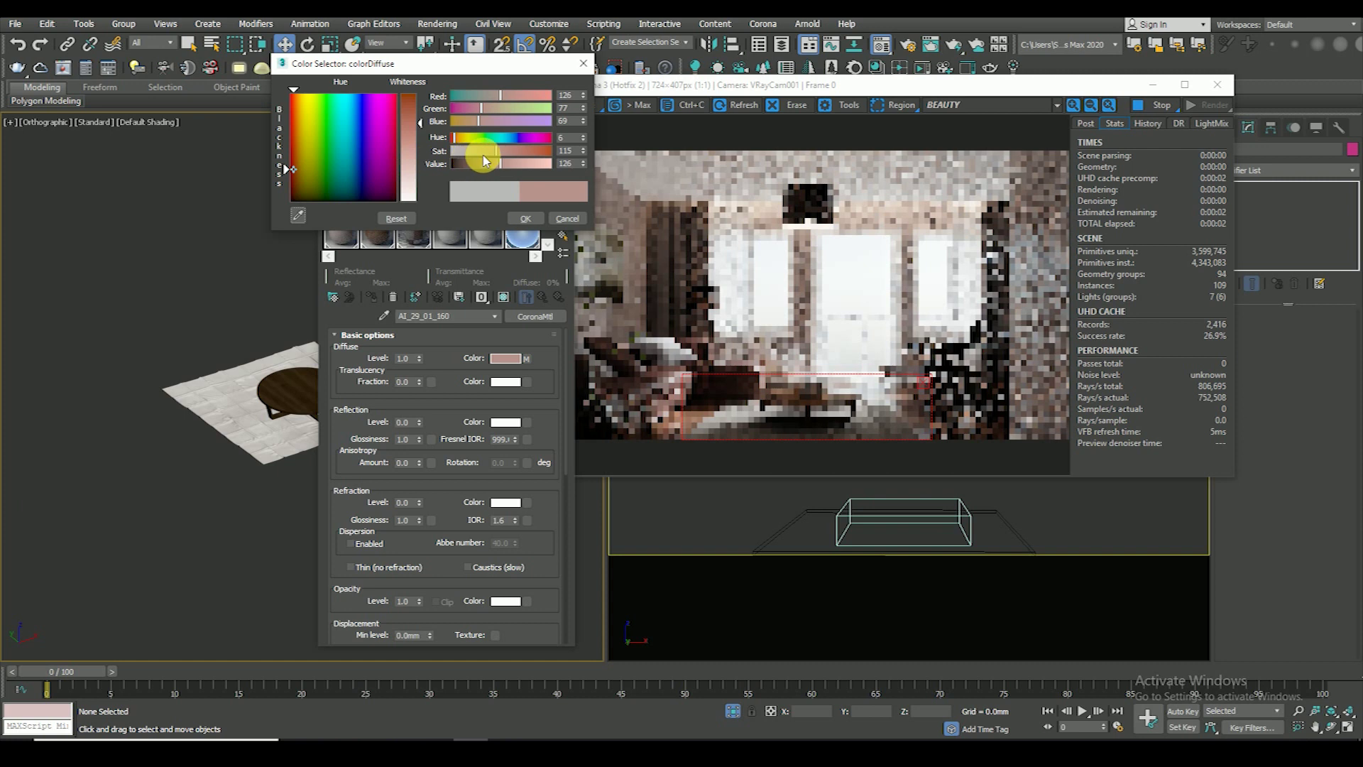
mouse_move(480, 163)
mouse_down()
mouse_move(477, 186)
mouse_move(502, 151)
mouse_move(498, 163)
mouse_up()
click(522, 219)
- Set the Diffuse map amount to 50 and draw a new render region over the rug
scroll(471, 405, down, 3)
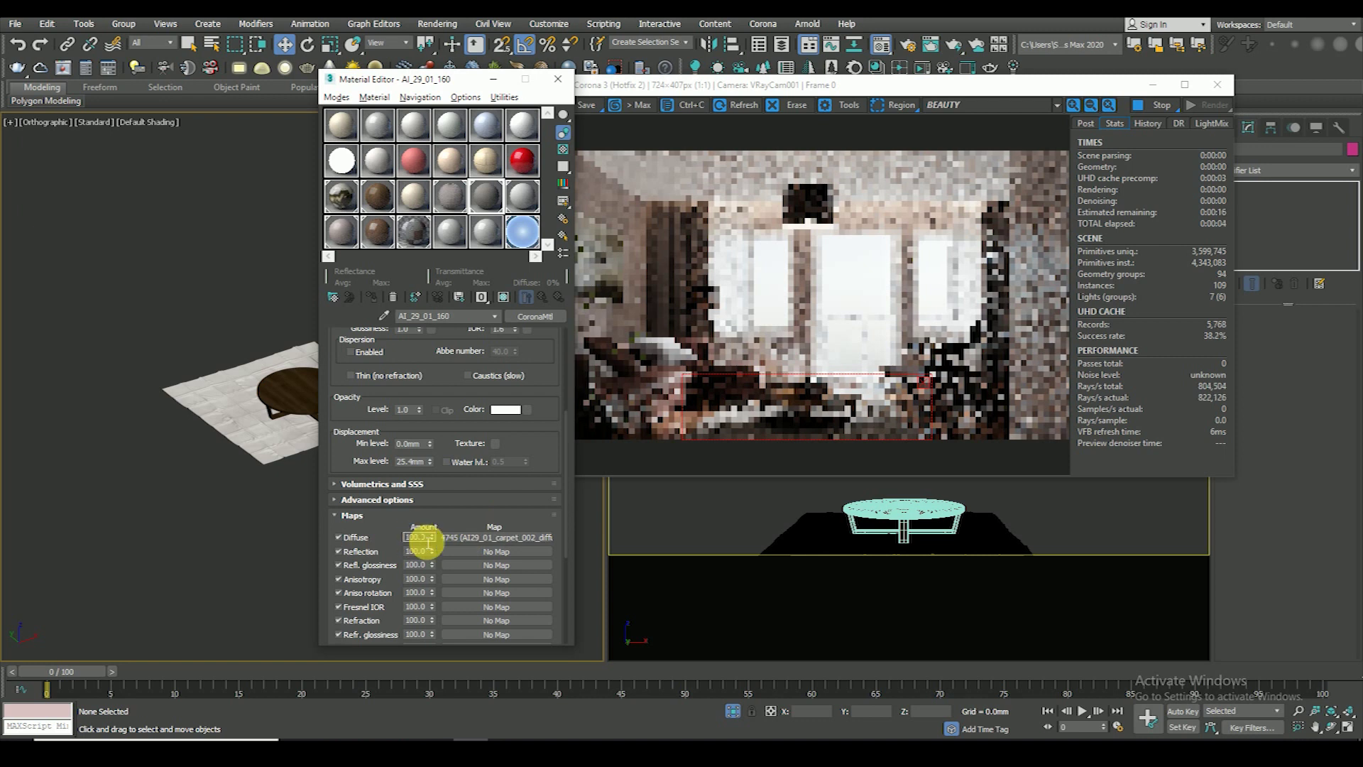
text(50)
key(Return)
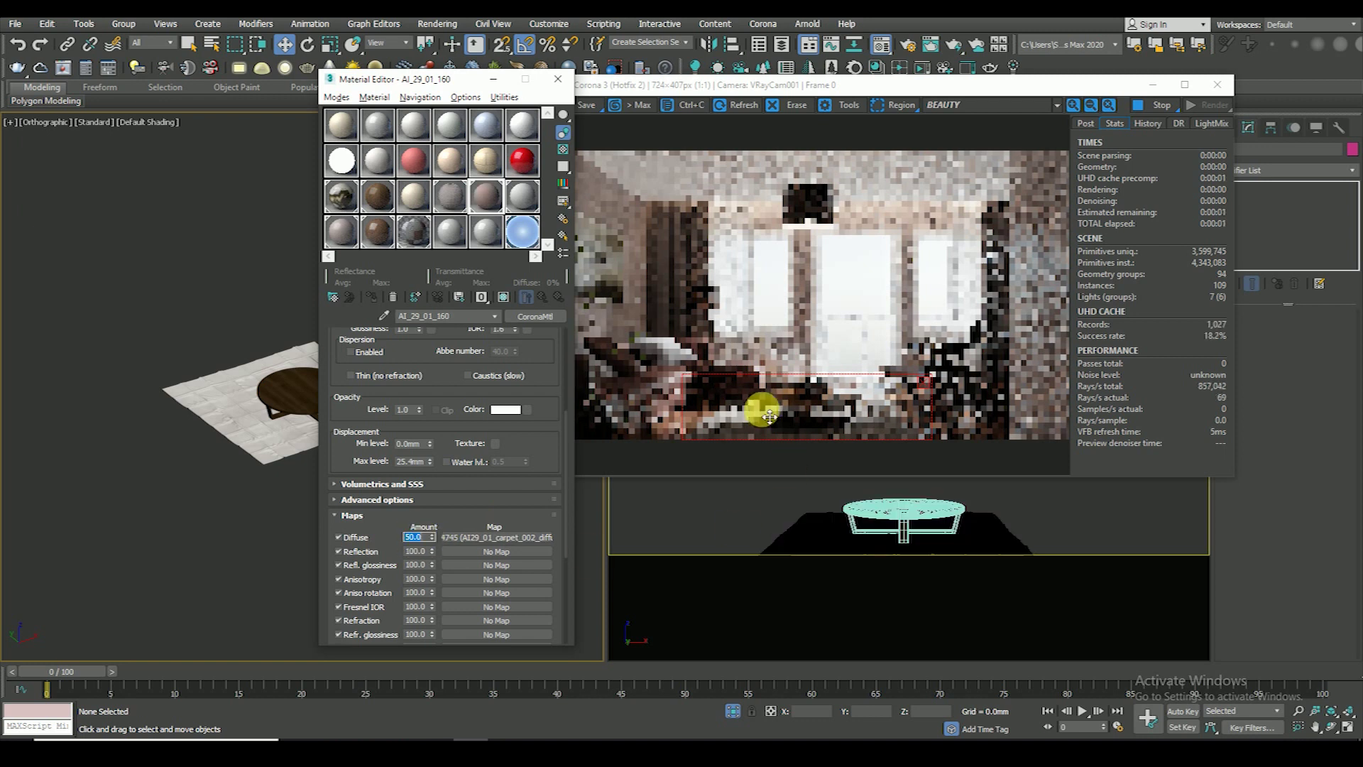
click(770, 432)
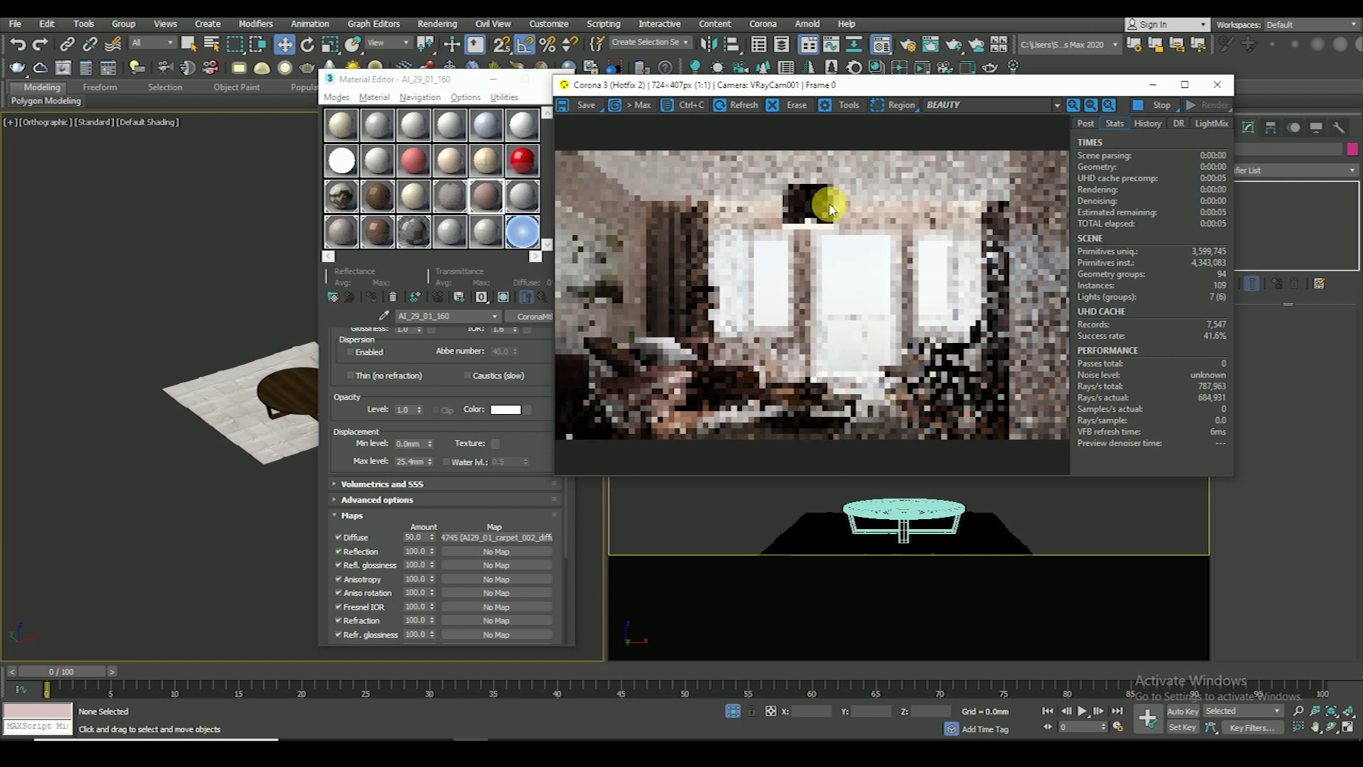
click(890, 108)
drag(676, 395, 784, 446)
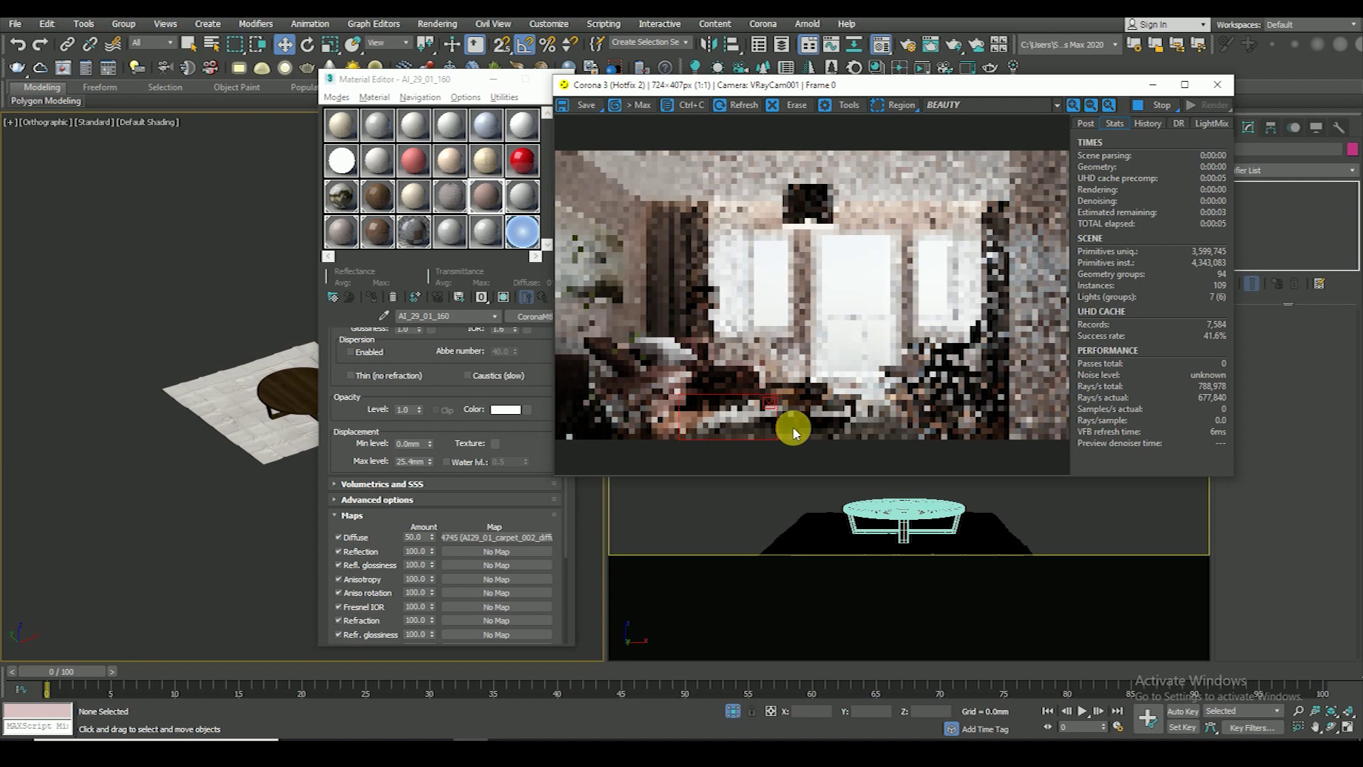
- Change the carpet's Diffuse map amount to 90
scroll(794, 430, up, 1)
middle_drag(745, 432, 794, 406)
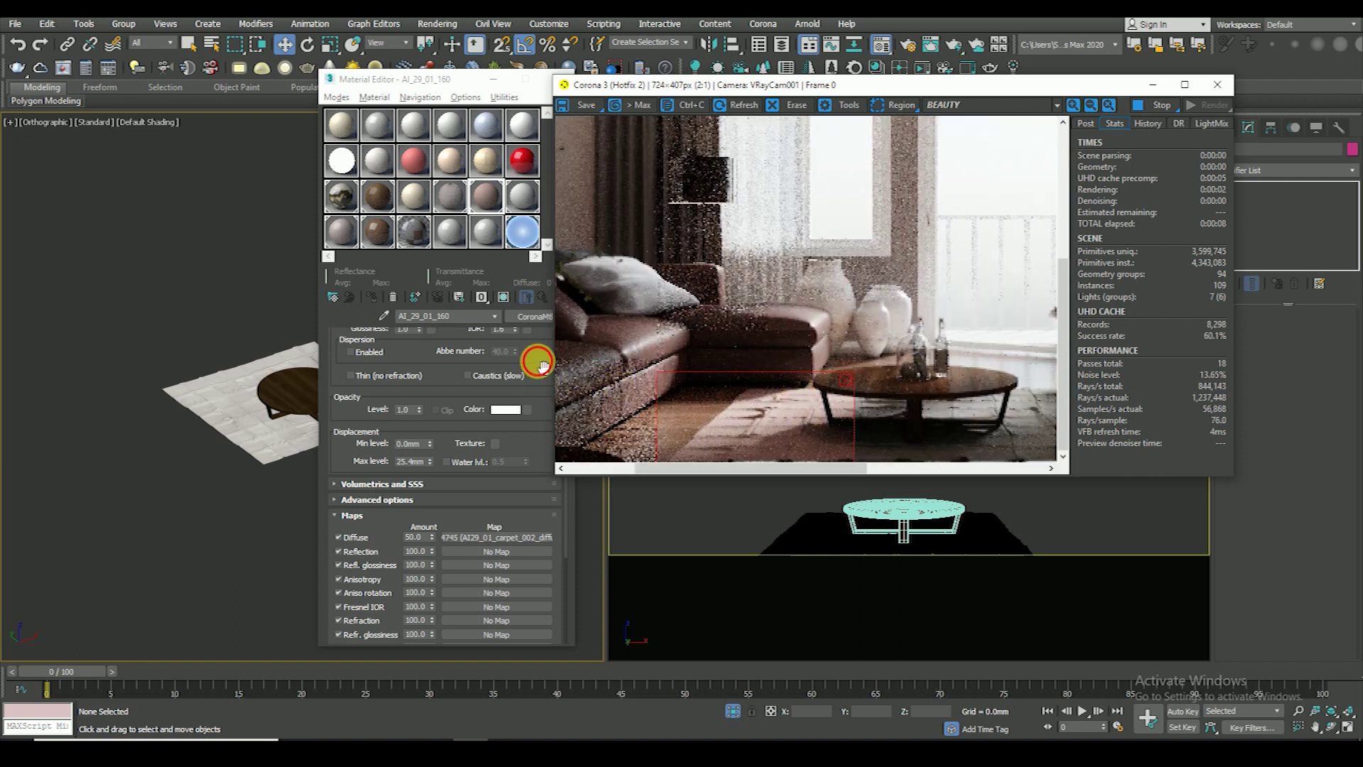
drag(541, 364, 538, 495)
scroll(521, 415, up, 2)
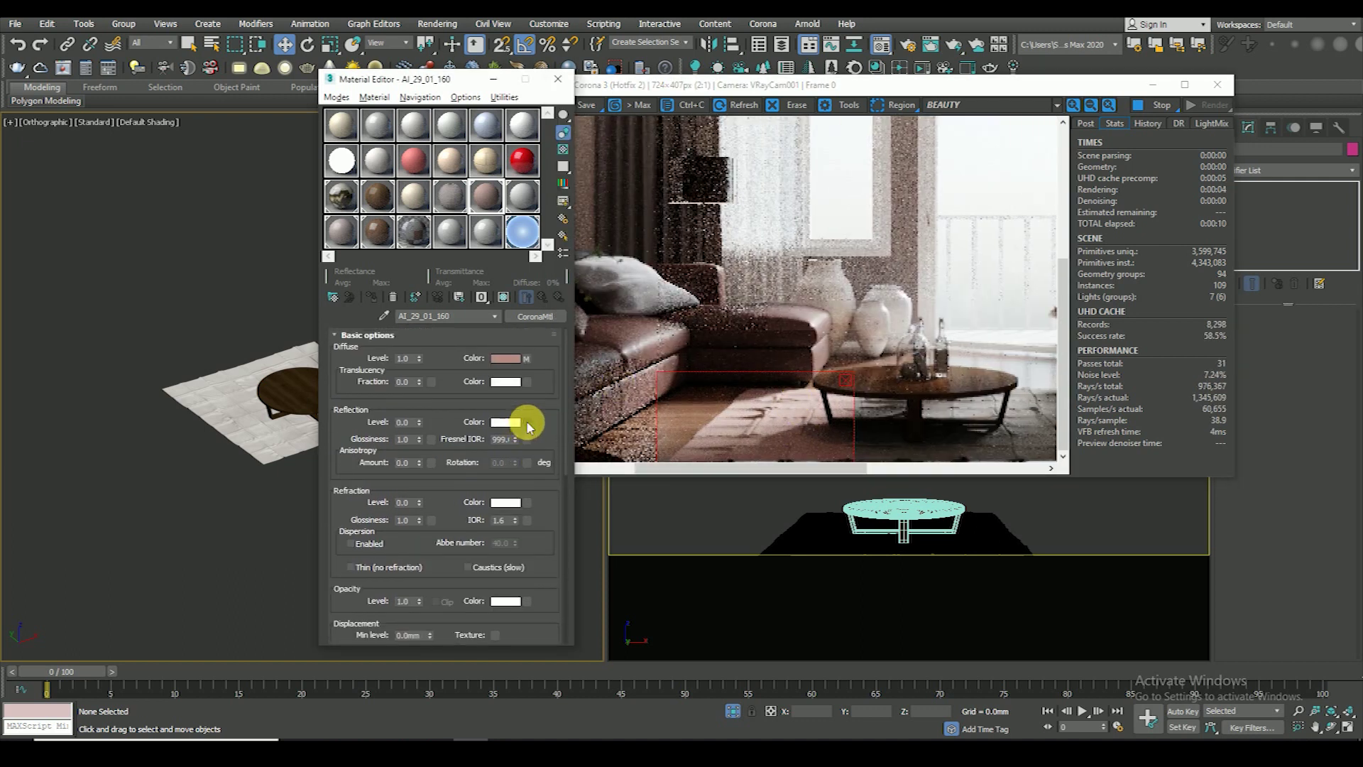
scroll(462, 501, down, 5)
scroll(429, 541, down, 5)
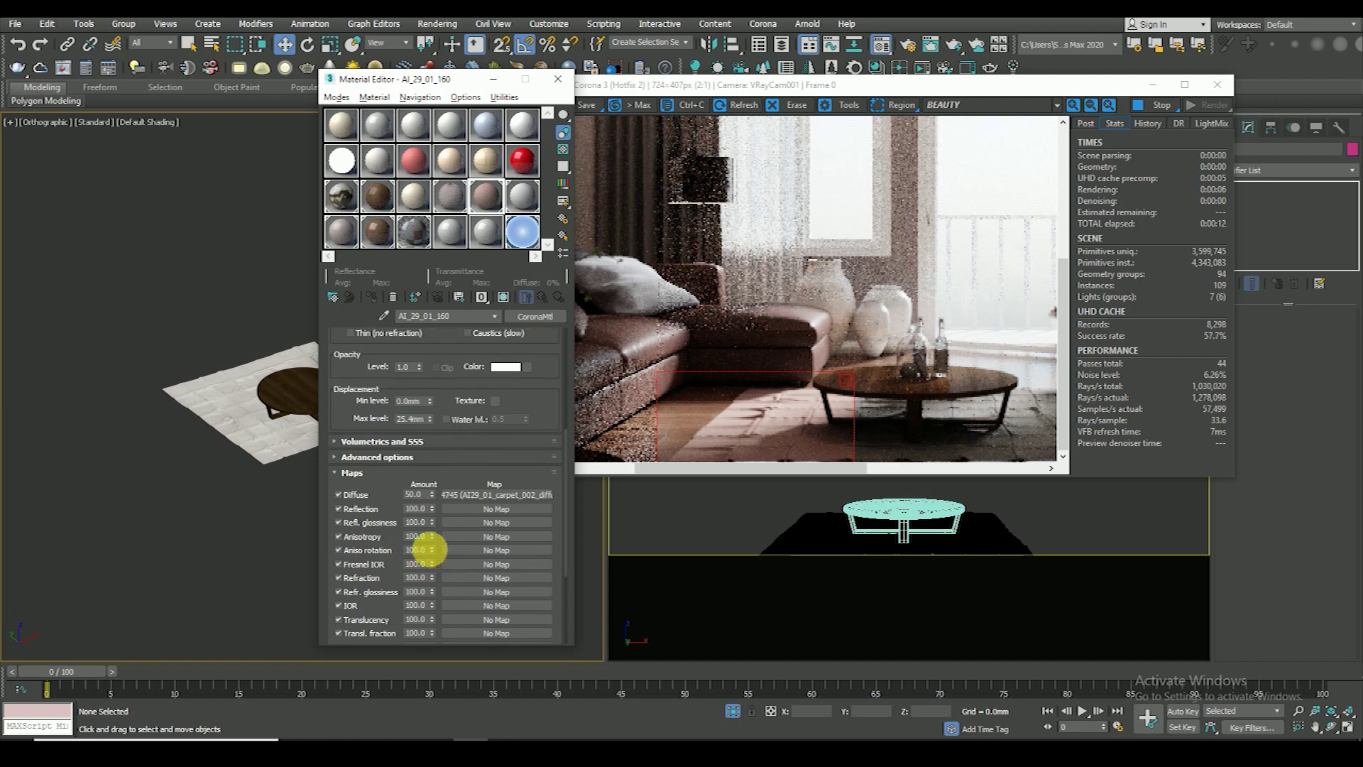
key(Return)
click(430, 494)
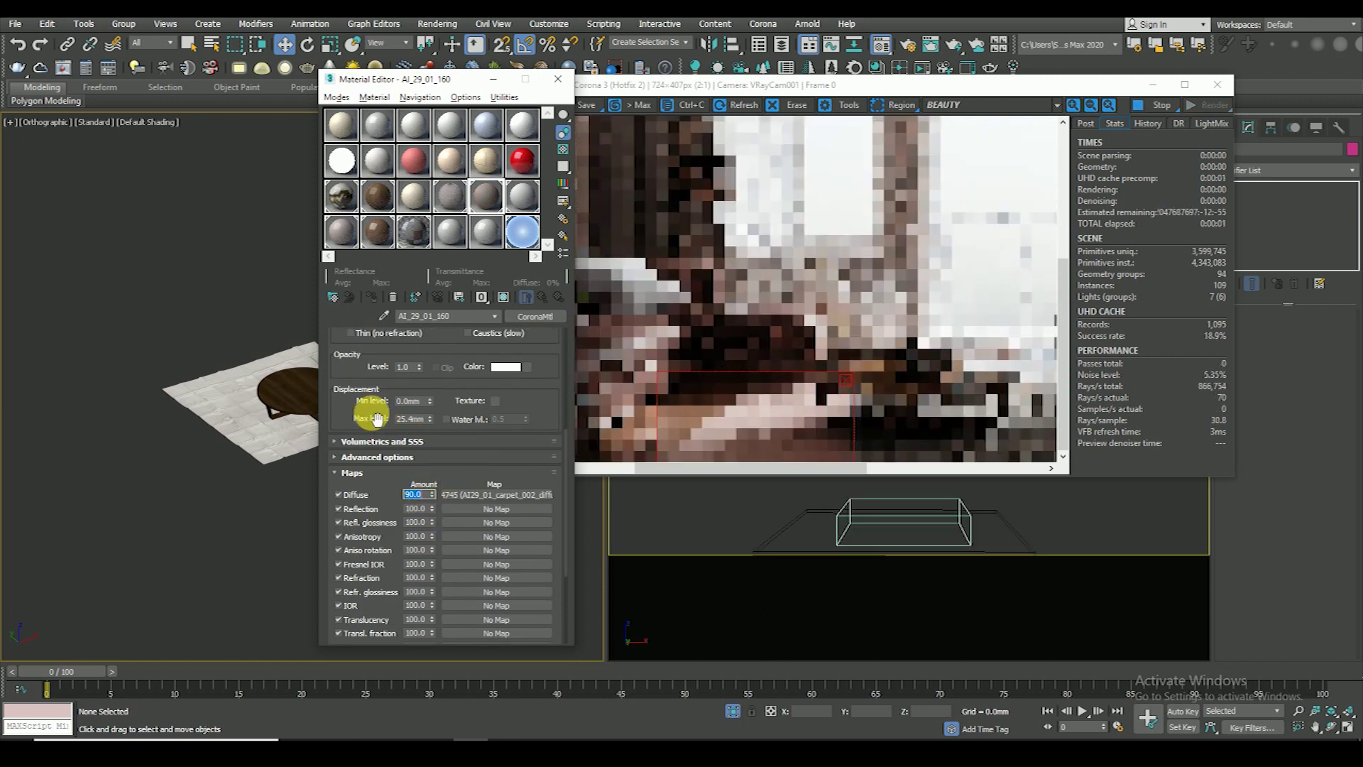
drag(389, 430, 365, 557)
drag(450, 350, 450, 487)
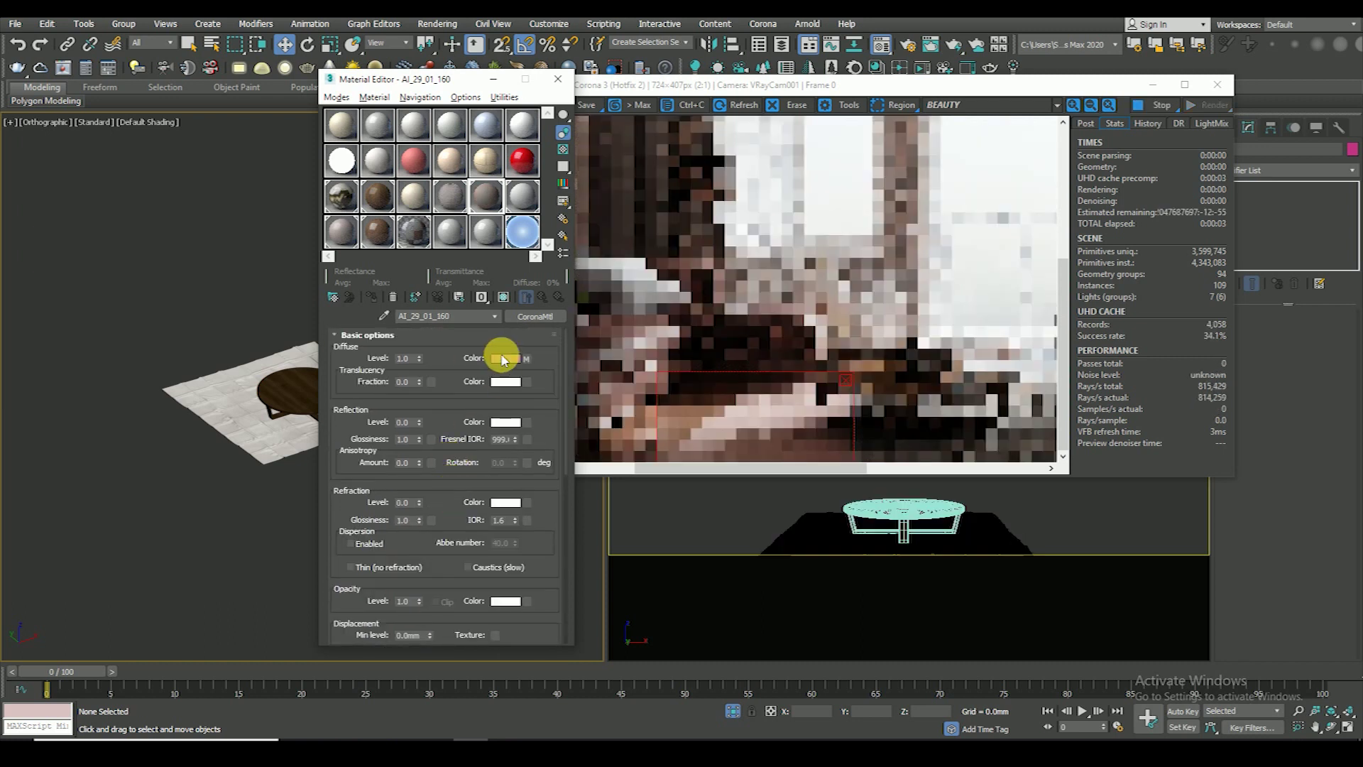
- Return the carpet diffuse colour to light grey and zoom the render to inspect it
click(502, 358)
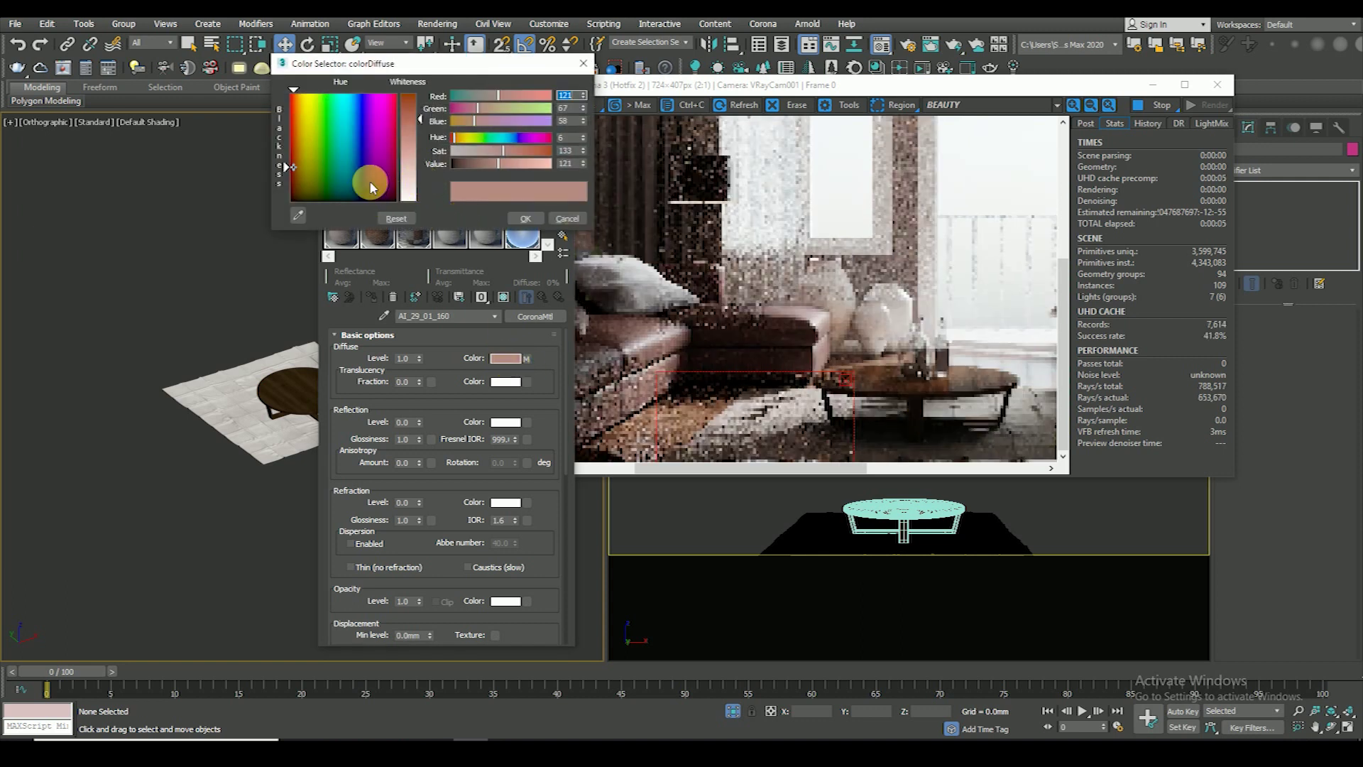
click(525, 218)
scroll(779, 428, up, 2)
scroll(779, 428, down, 3)
scroll(751, 441, up, 1)
scroll(750, 429, up, 1)
scroll(750, 428, down, 2)
scroll(736, 425, up, 2)
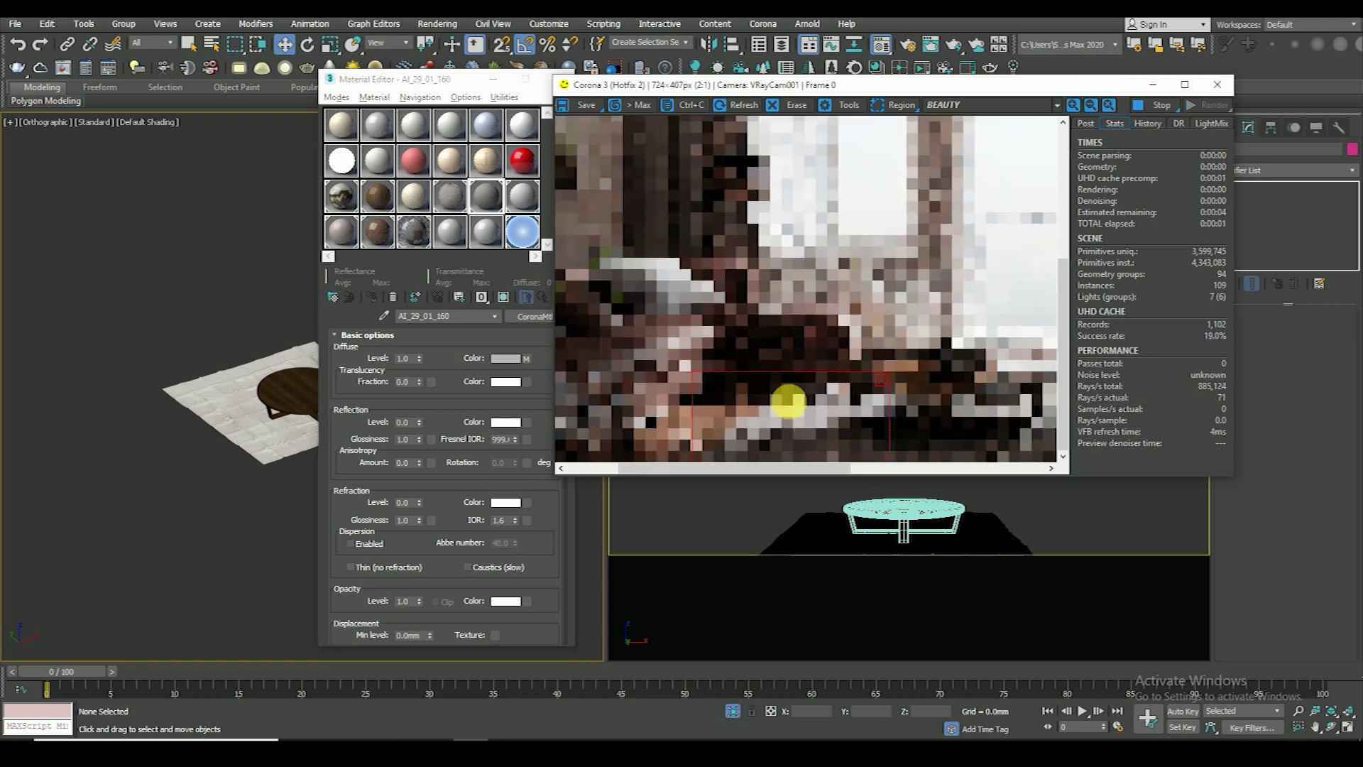
scroll(826, 379, down, 2)
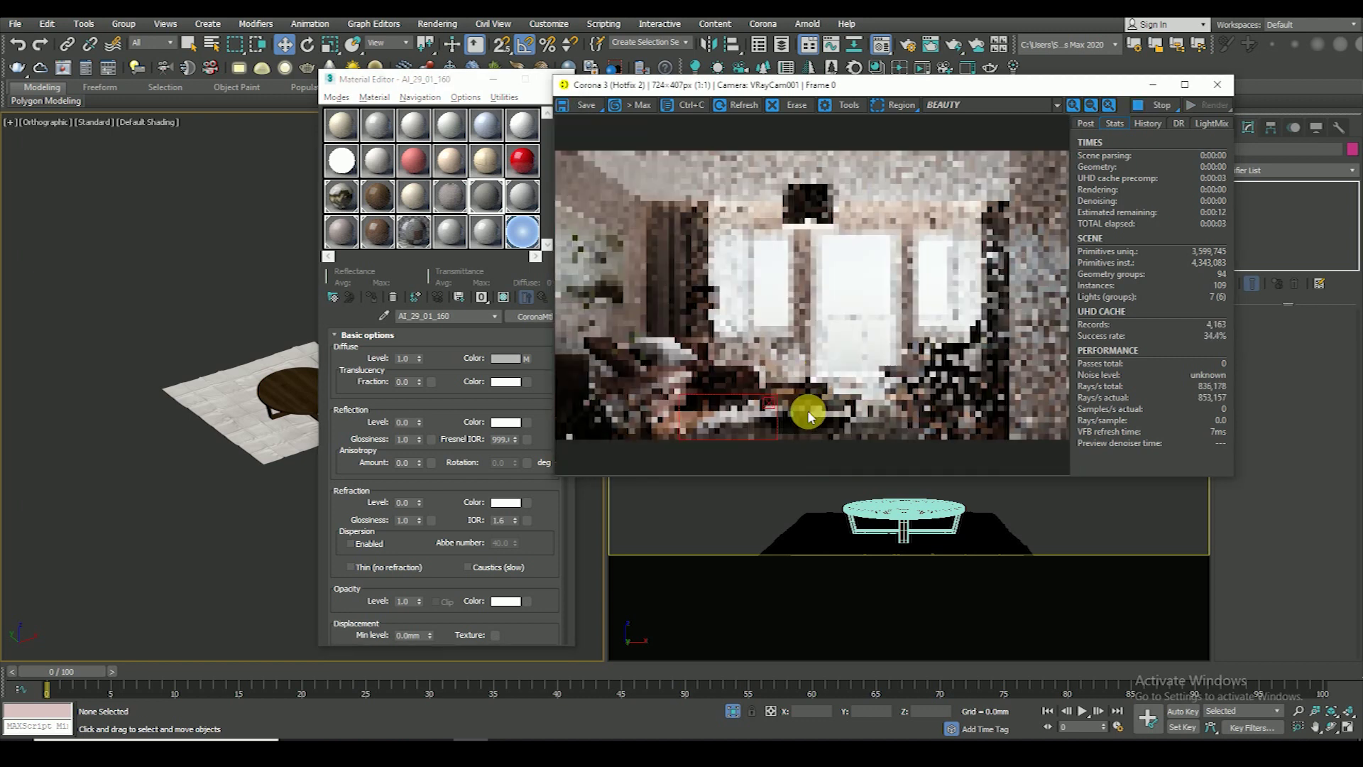
scroll(739, 429, up, 2)
scroll(815, 359, down, 2)
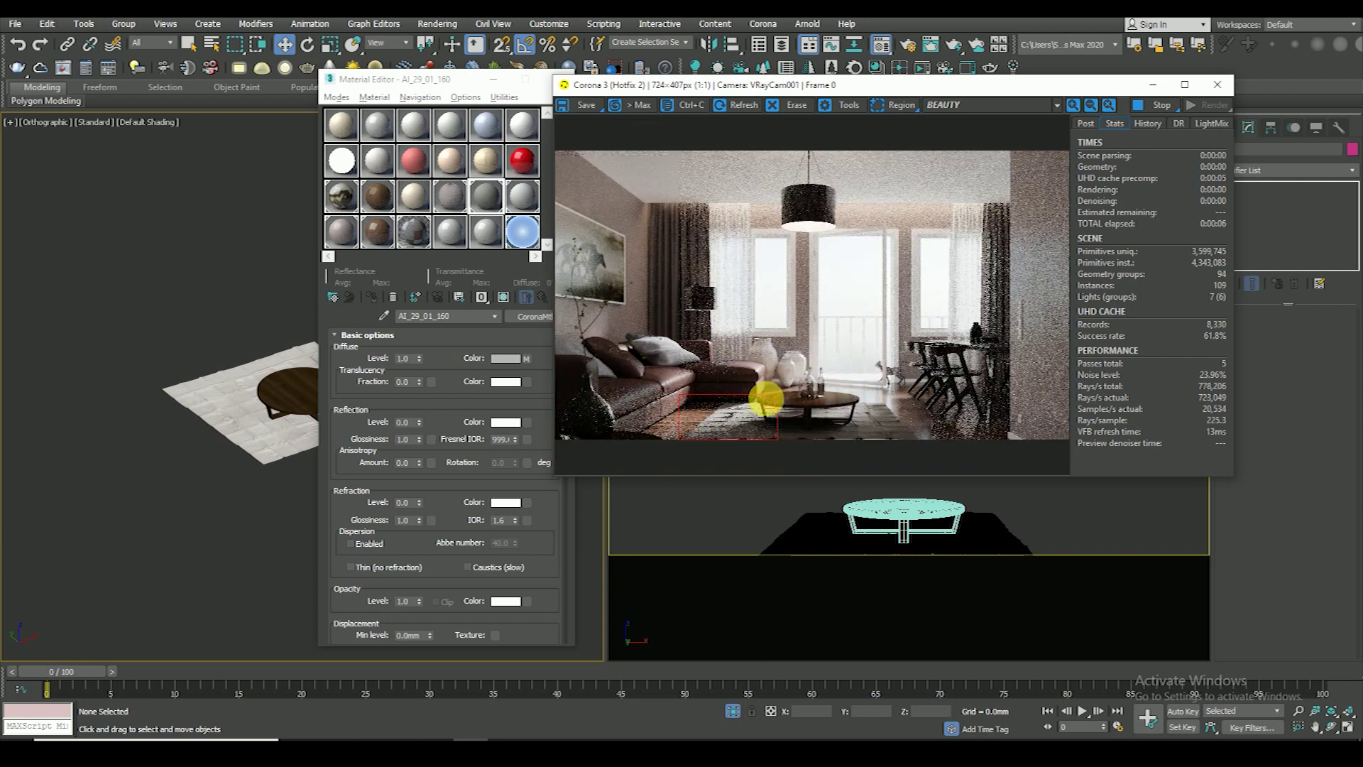
scroll(755, 426, up, 1)
scroll(739, 429, up, 1)
scroll(738, 429, down, 2)
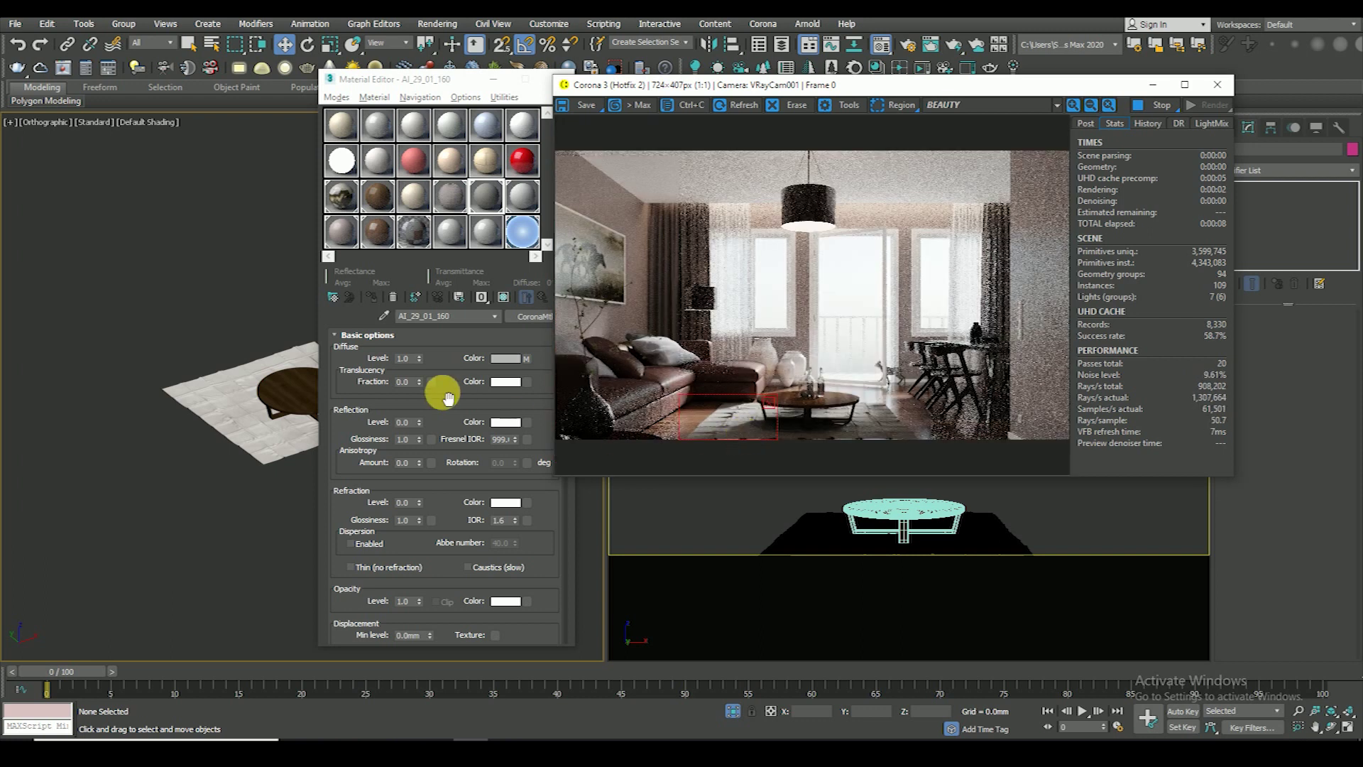
click(446, 397)
scroll(473, 459, down, 3)
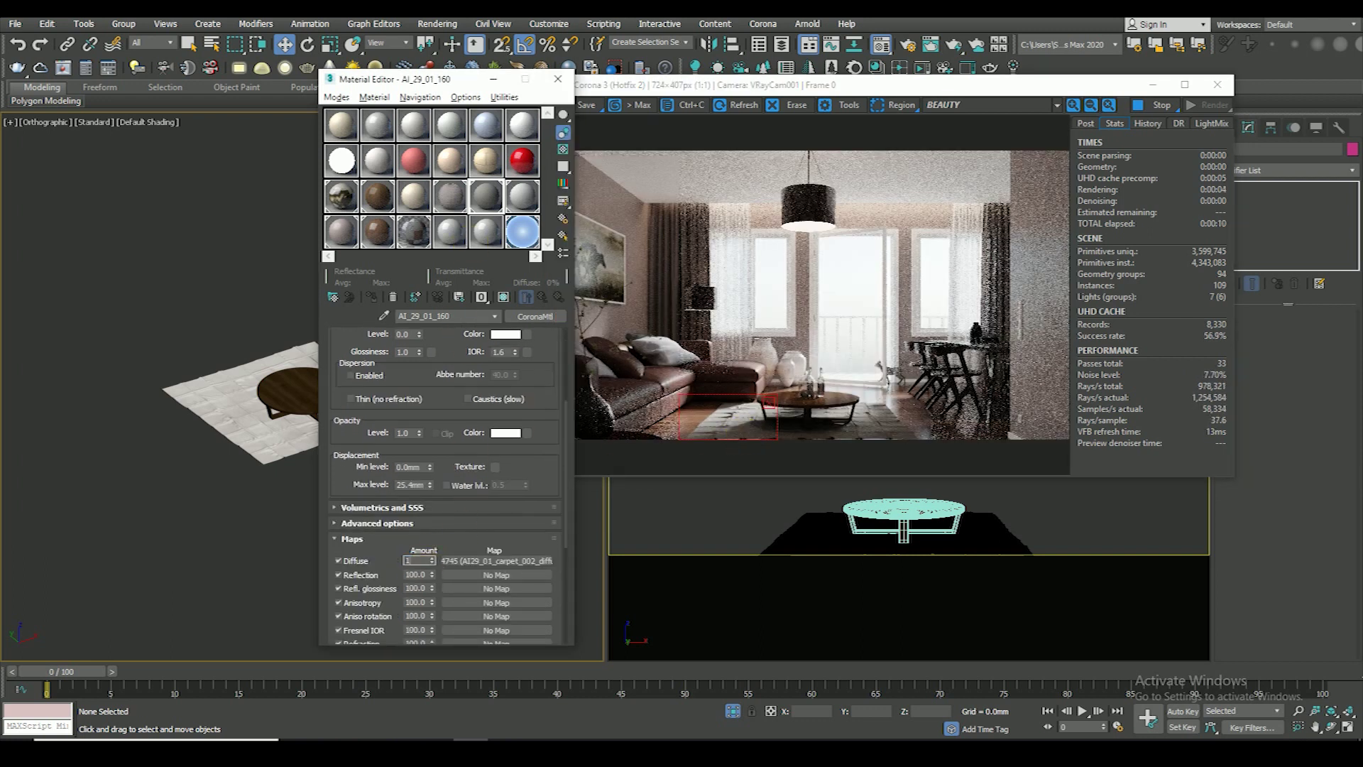
- Review the carpet's diffuse texture settings and enlarged material preview
click(487, 560)
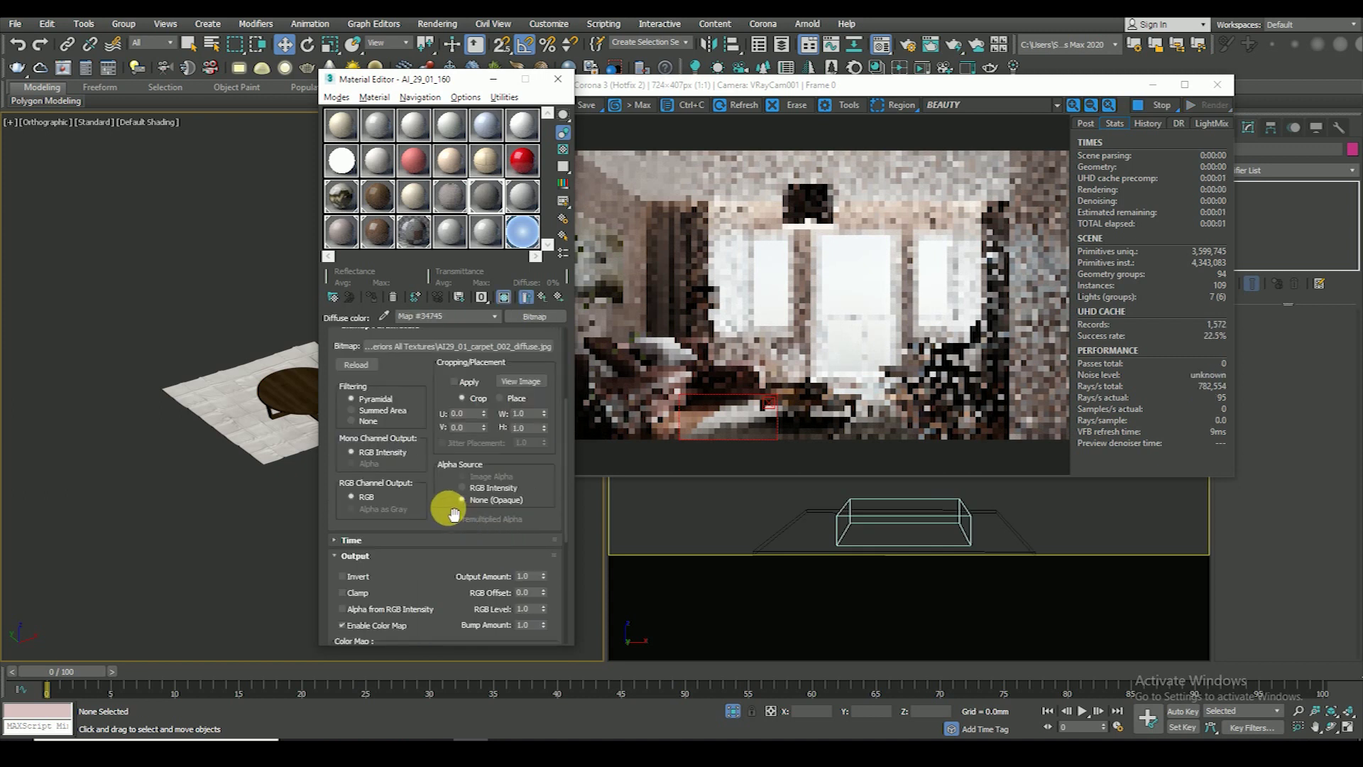
scroll(440, 560, down, 5)
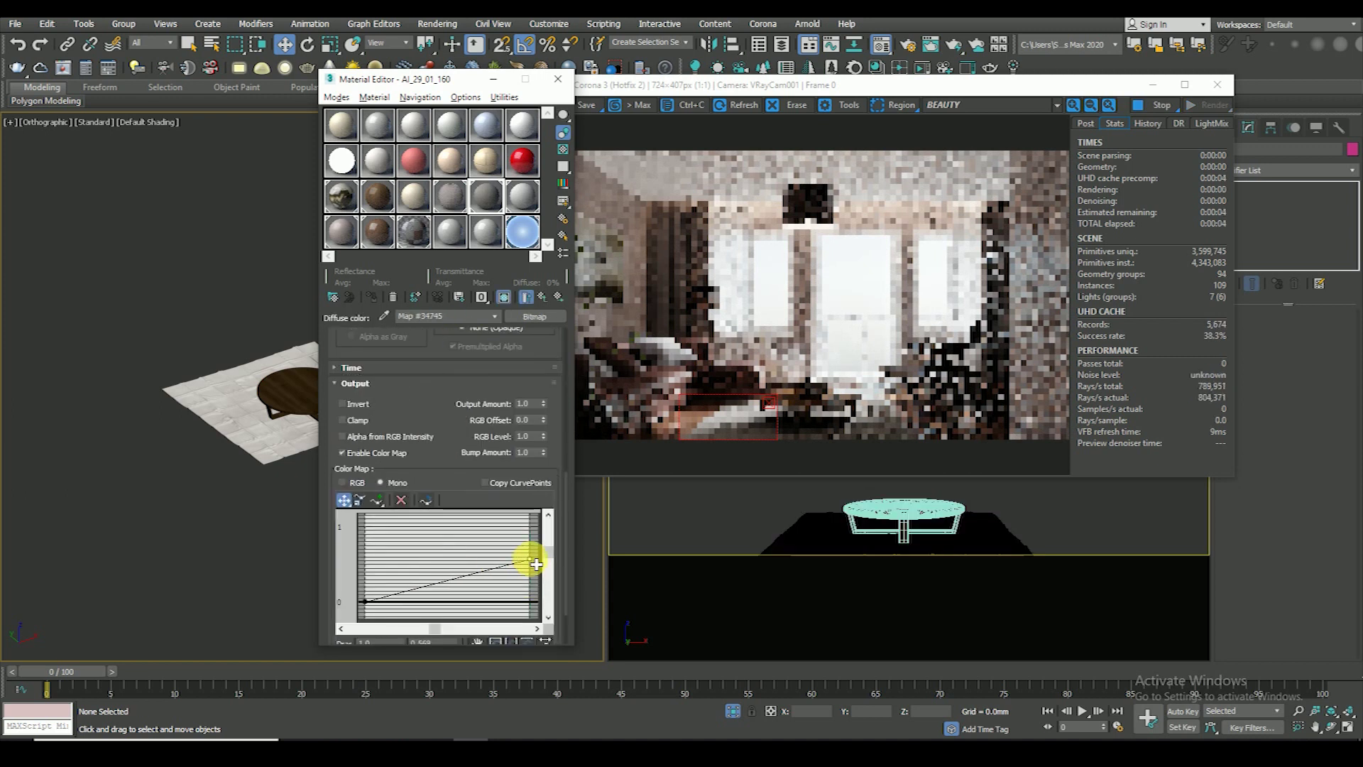
click(542, 296)
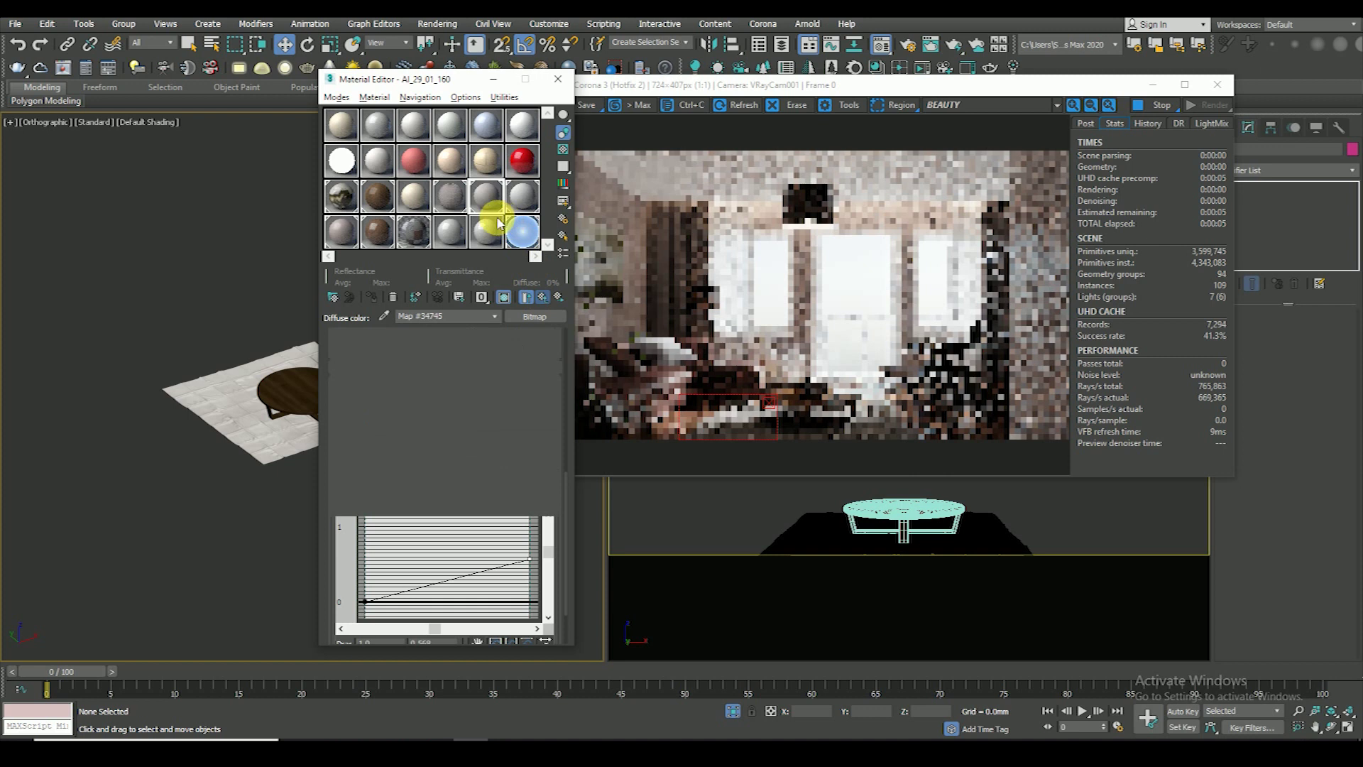
double_click(487, 195)
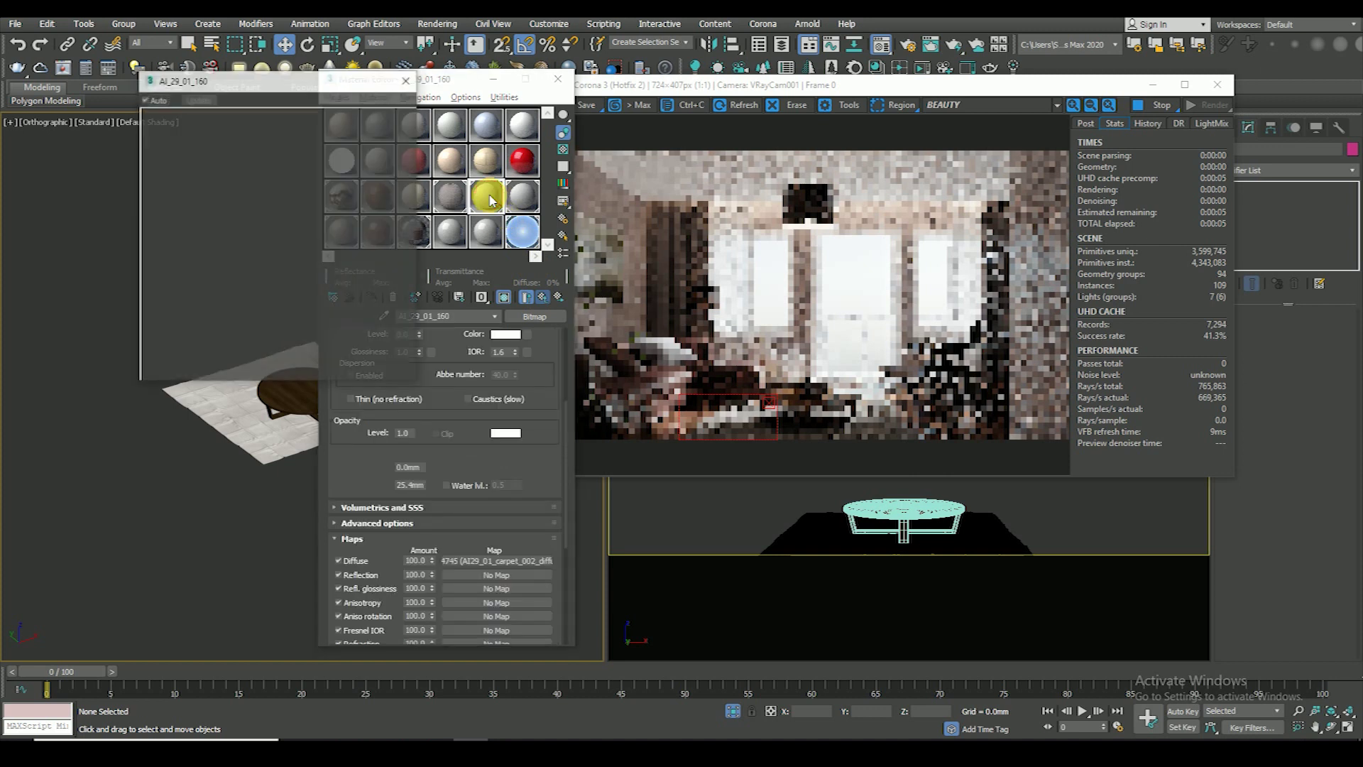
click(406, 80)
scroll(365, 518, down, 5)
scroll(463, 600, down, 3)
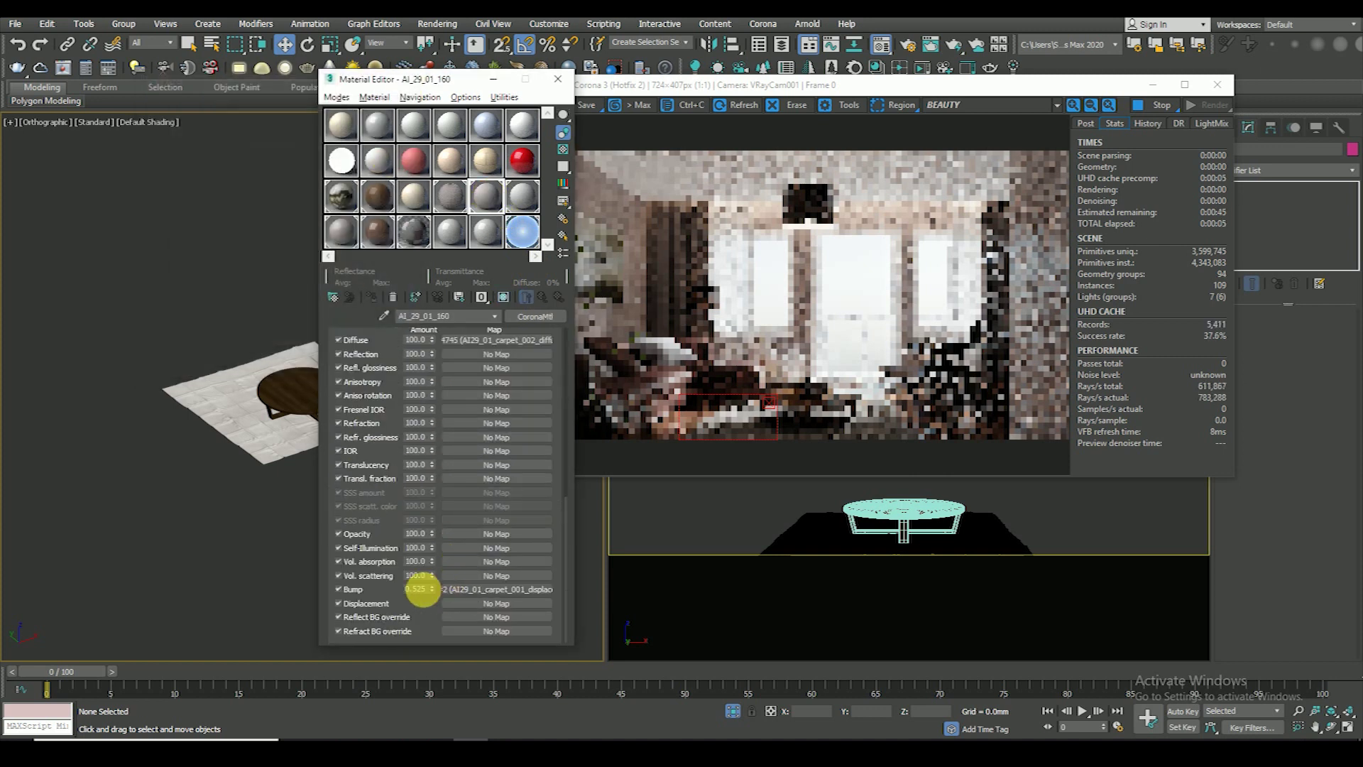
- Set the carpet's bump strength to 1 and view the bump texture image
double_click(423, 589)
text(1)
key(Return)
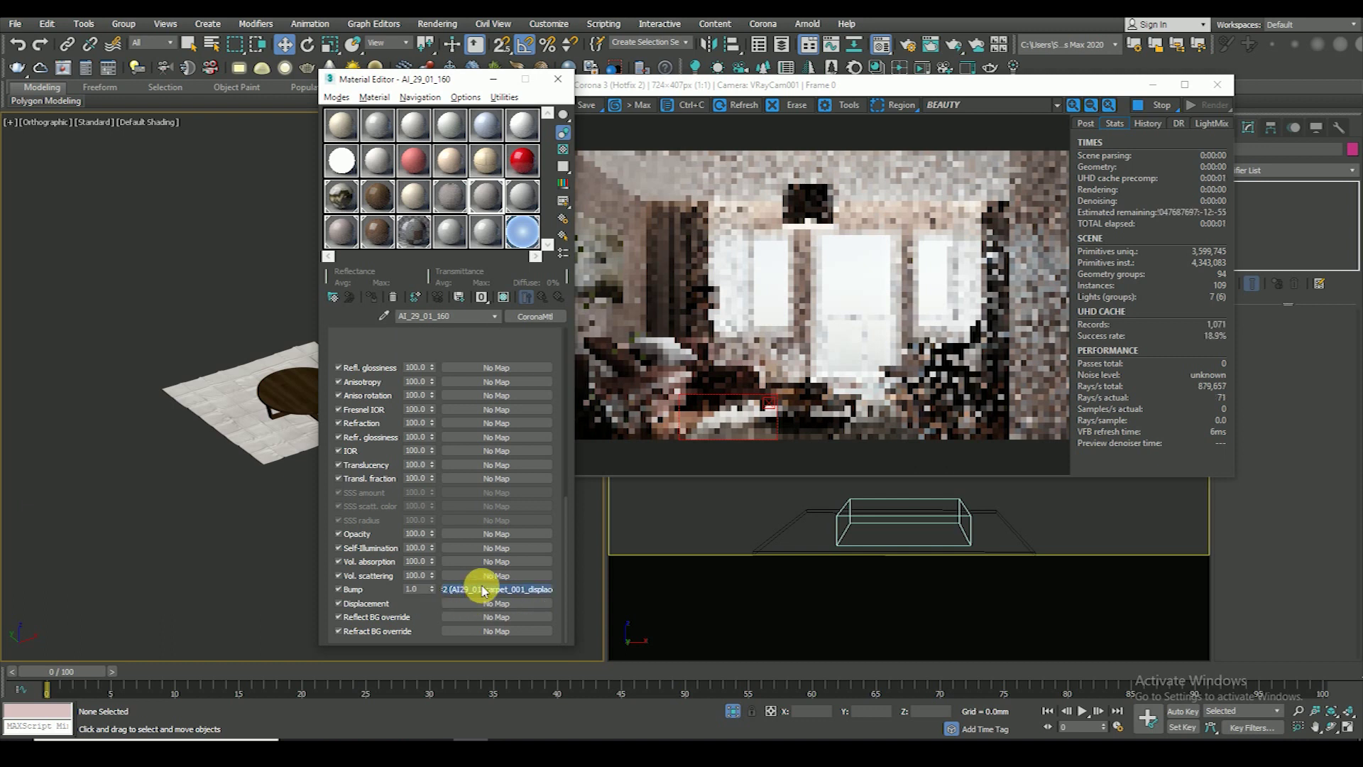
click(472, 589)
click(533, 465)
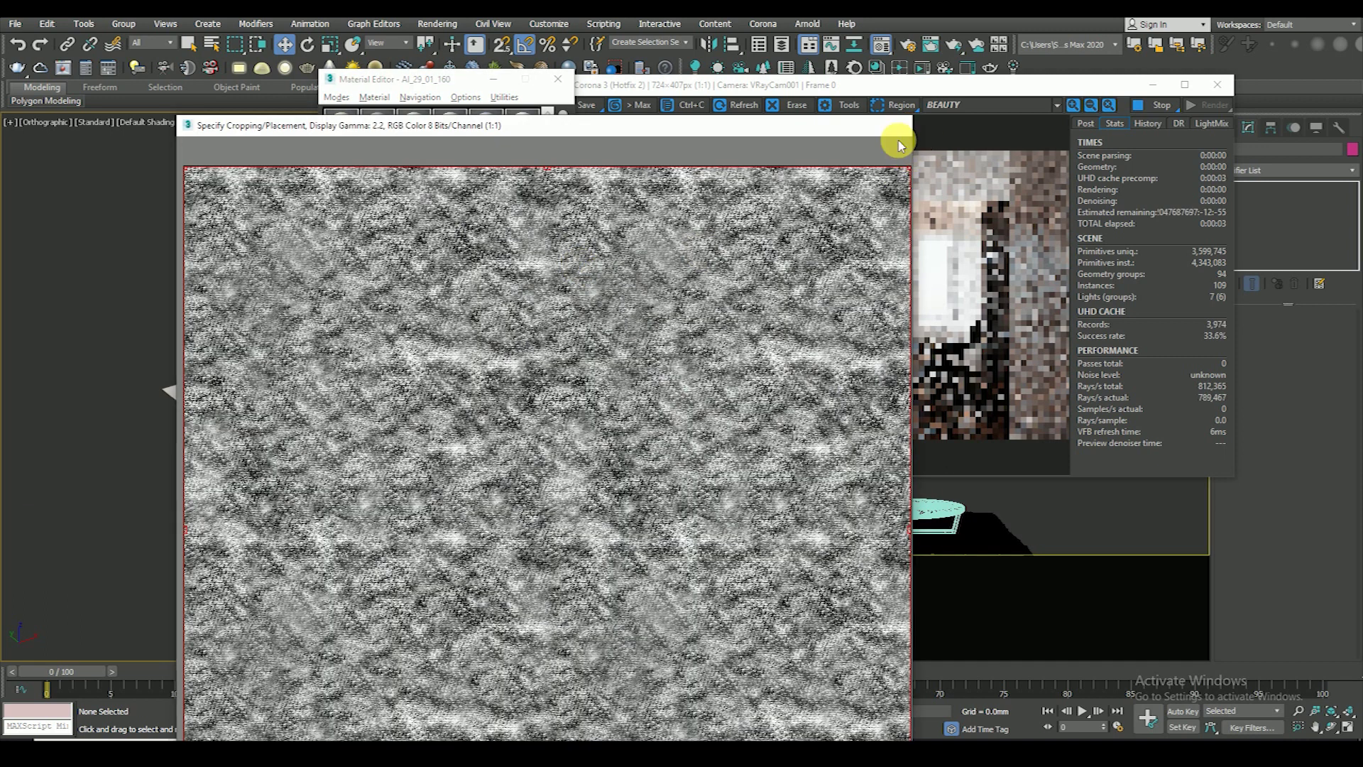
click(896, 125)
key(Up)
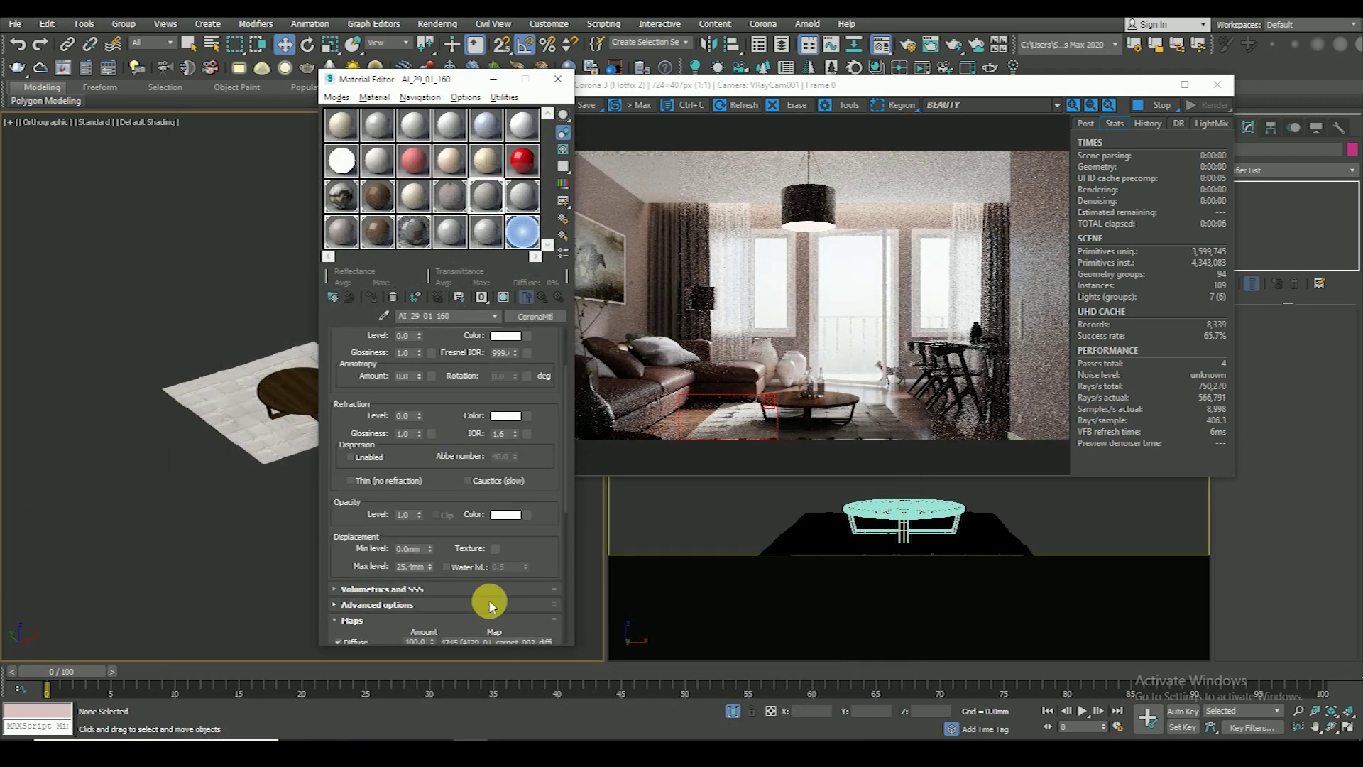
scroll(408, 550, down, 3)
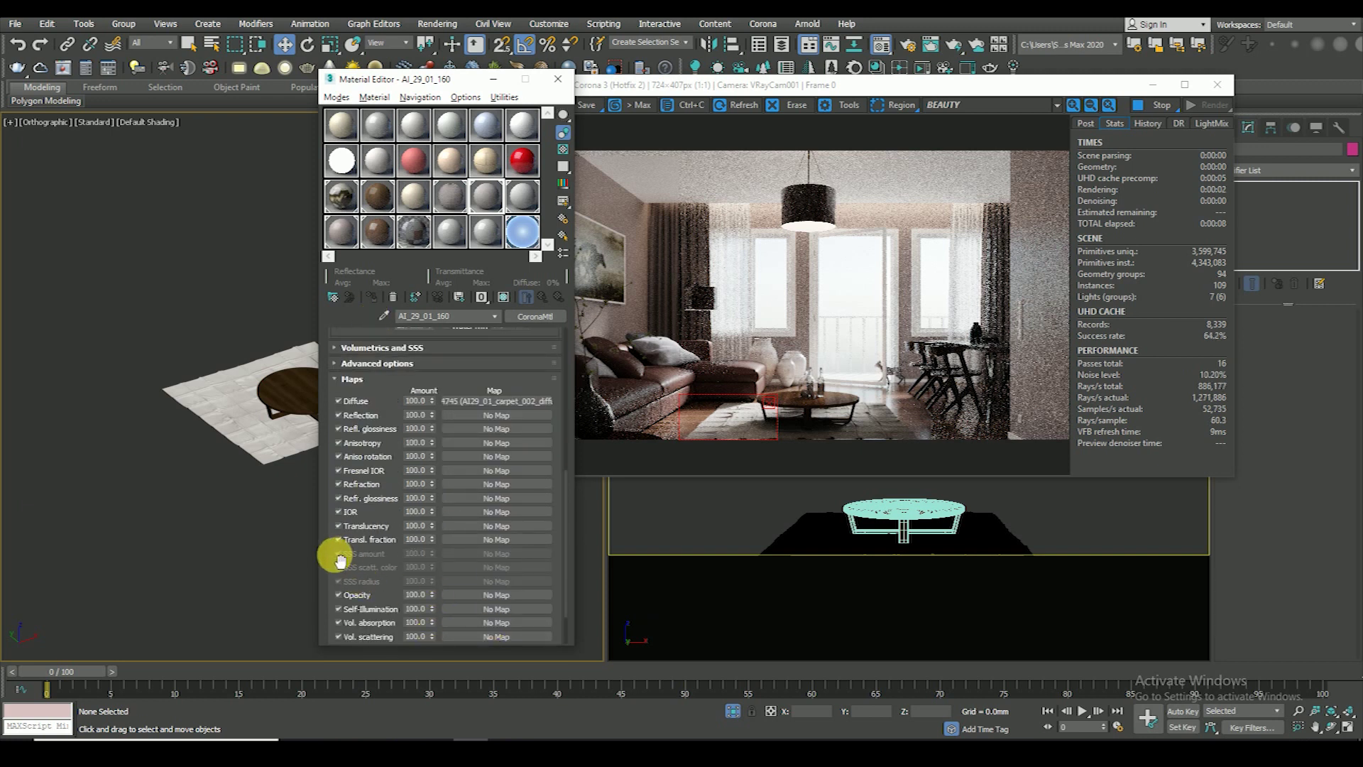
scroll(340, 561, down, 1)
- Raise the bump strength to 2.0 and check the enlarged material preview
double_click(419, 588)
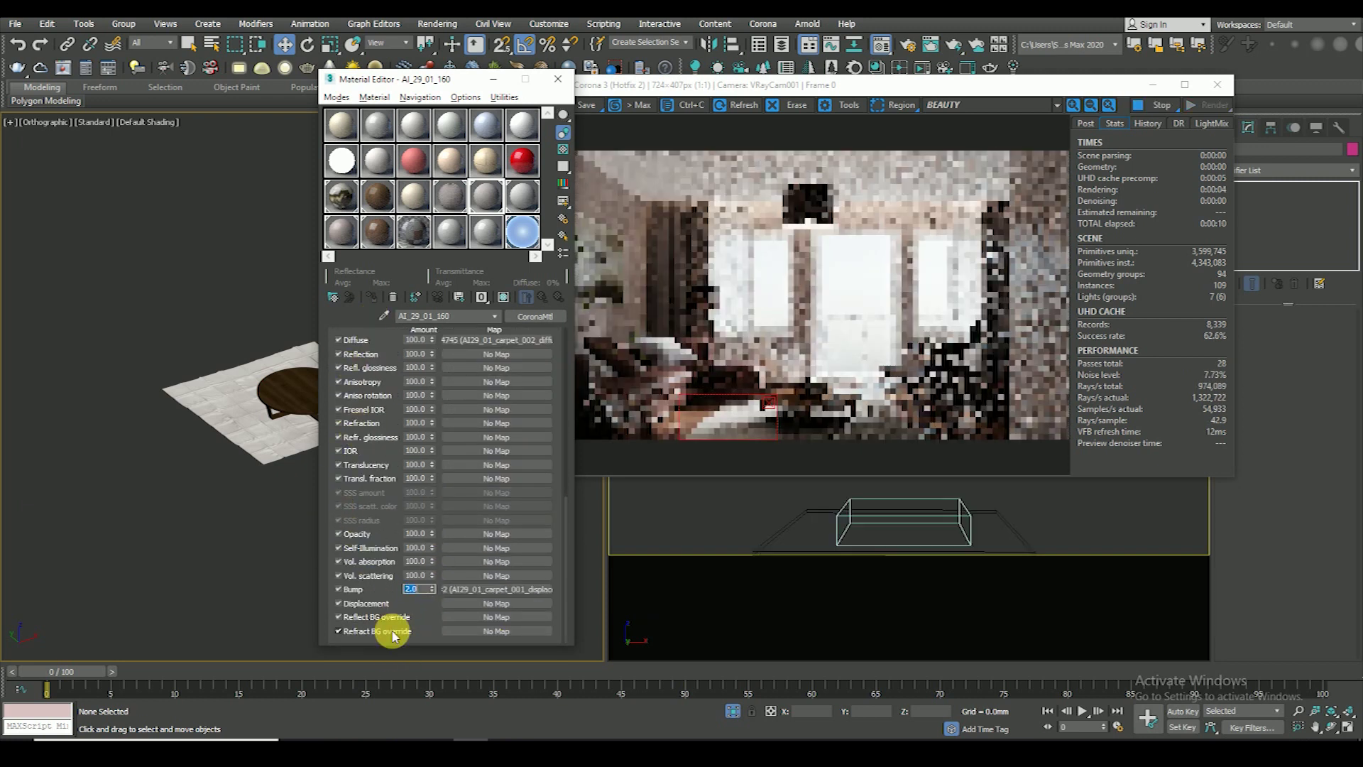
double_click(485, 196)
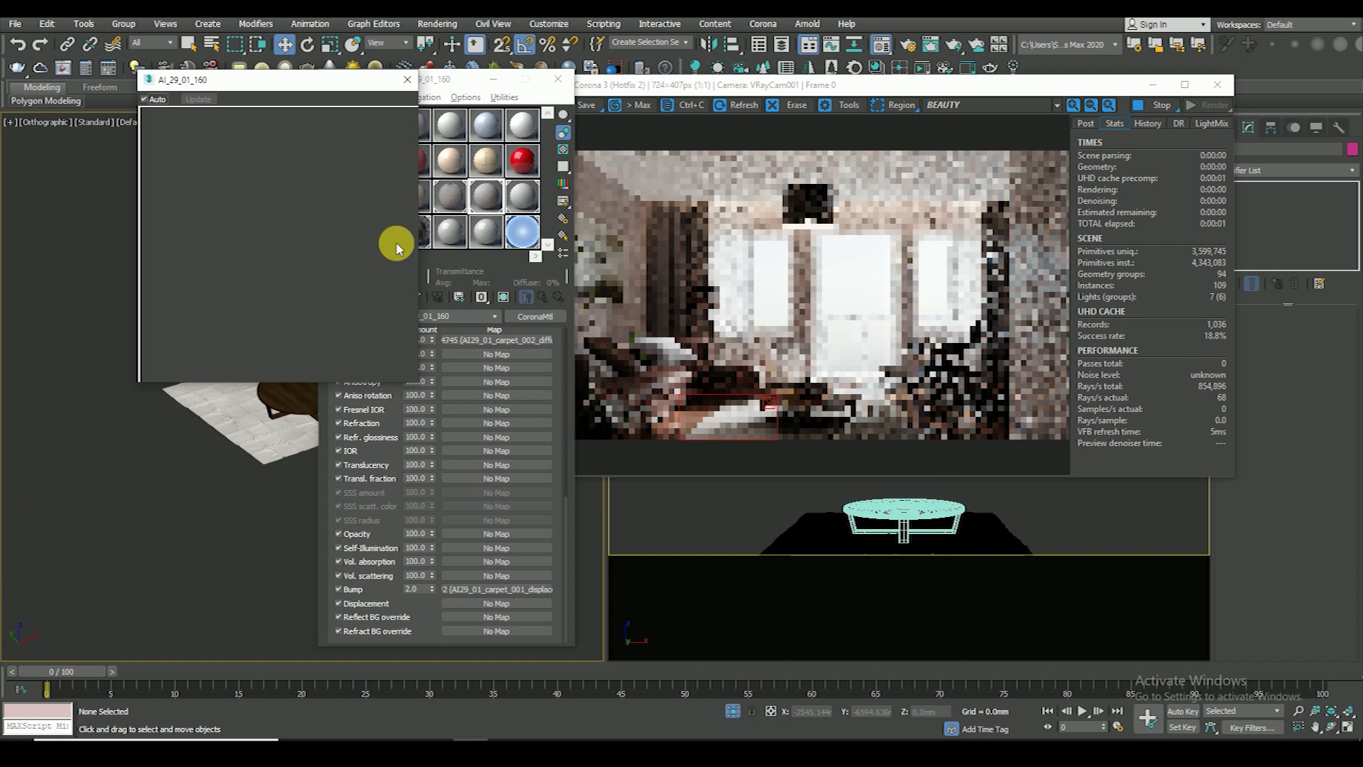
click(404, 80)
scroll(739, 405, up, 2)
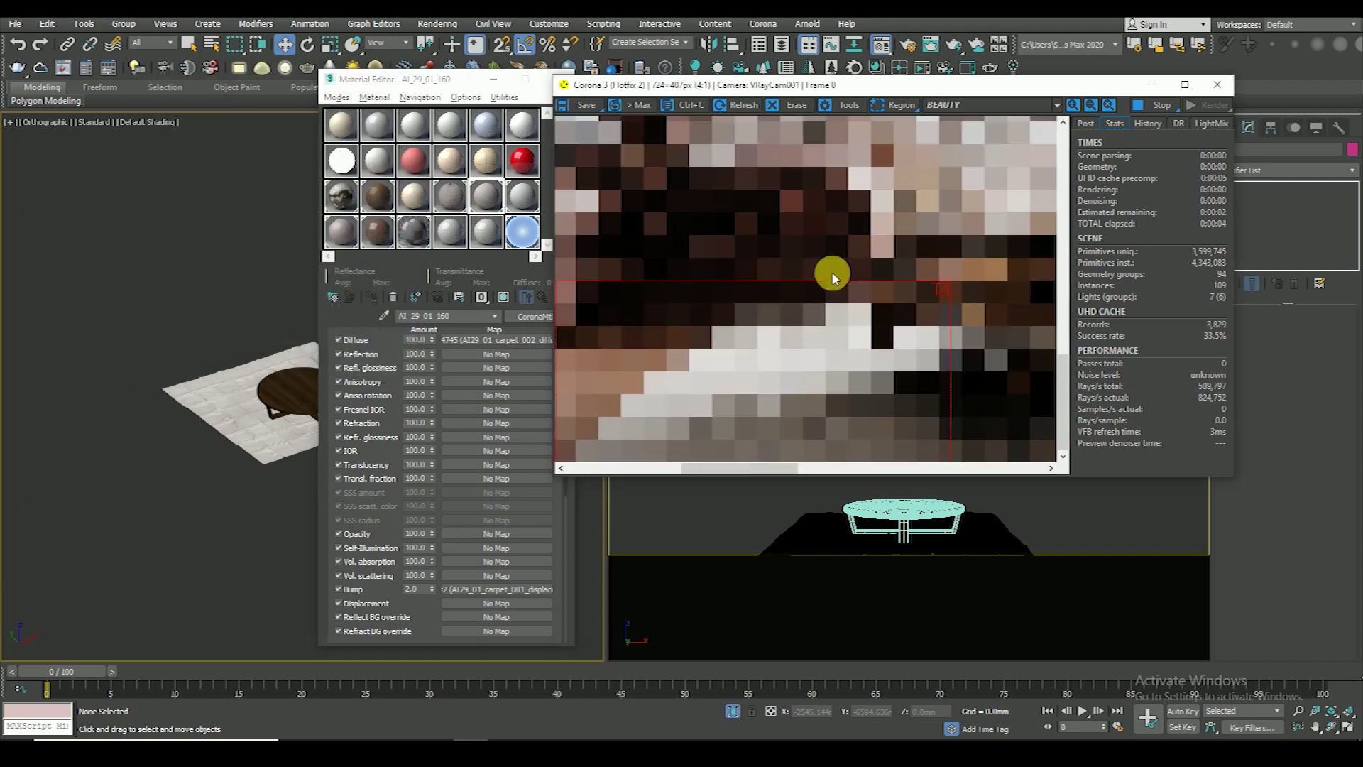
scroll(863, 334, down, 2)
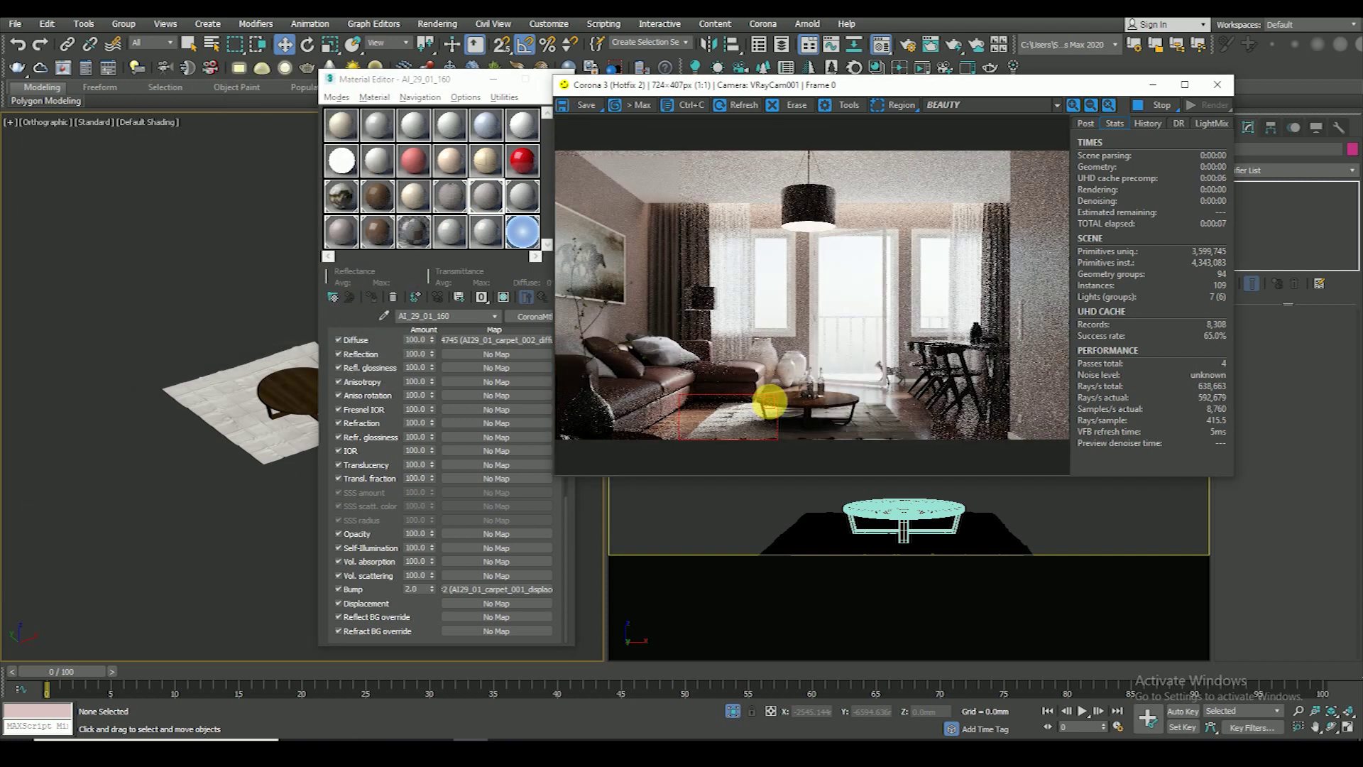
click(896, 104)
- Widen the render region around the coffee table and close the material settings
drag(802, 384, 701, 437)
drag(880, 448, 909, 440)
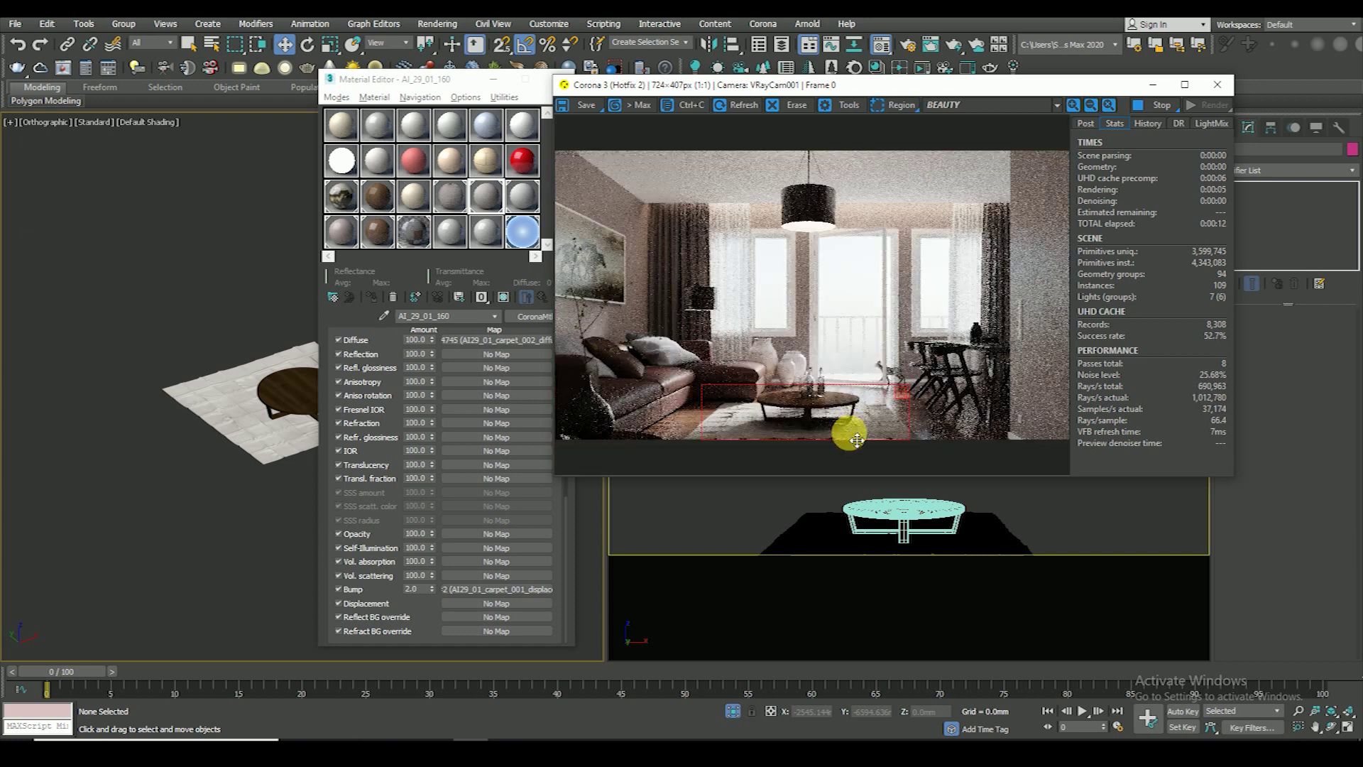
drag(542, 79, 435, 85)
key(m)
click(282, 453)
- Scale the rug down uniformly in a top view
key(t)
key(z)
scroll(317, 397, up, 2)
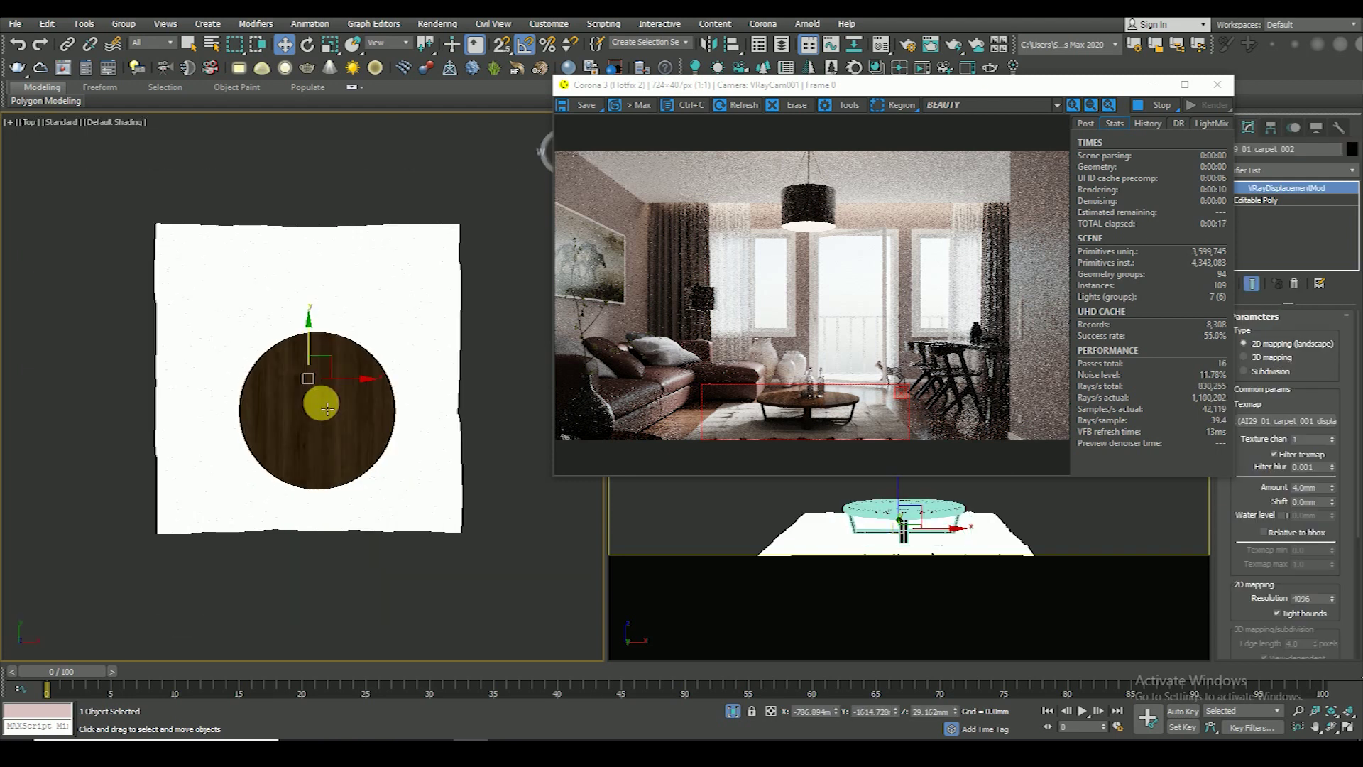
key(r)
mouse_move(317, 381)
mouse_down()
mouse_move(317, 408)
mouse_move(344, 400)
mouse_up()
key(w)
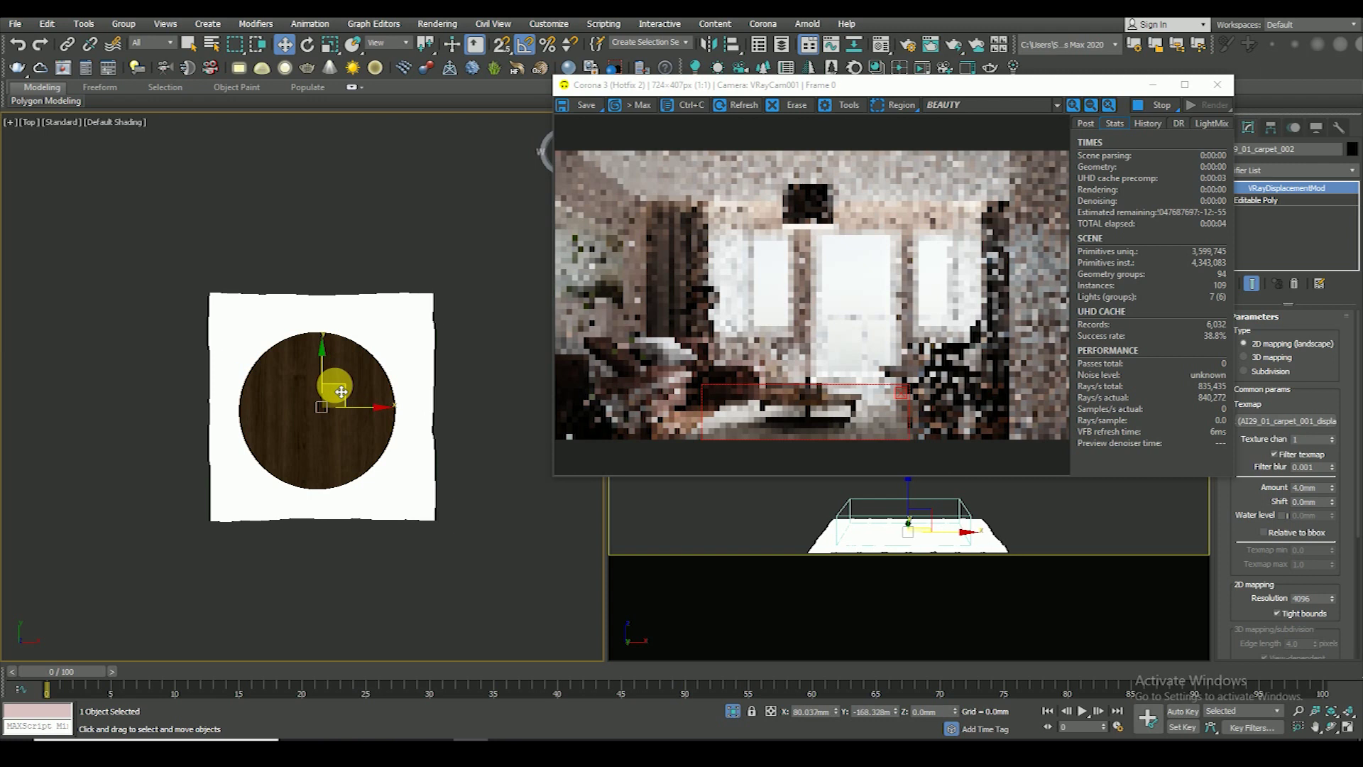
- Isolate the floor together with the rug and select the rug from a tilted view
click(732, 712)
scroll(365, 386, down, 3)
key(F3)
mouse_move(365, 387)
alt+middle_down()
mouse_move(359, 378)
mouse_move(397, 376)
alt+middle_up()
ctrl+click(398, 376)
key(alt+q)
key(F3)
mouse_move(329, 344)
alt+middle_down()
mouse_move(361, 463)
mouse_move(350, 517)
alt+middle_up()
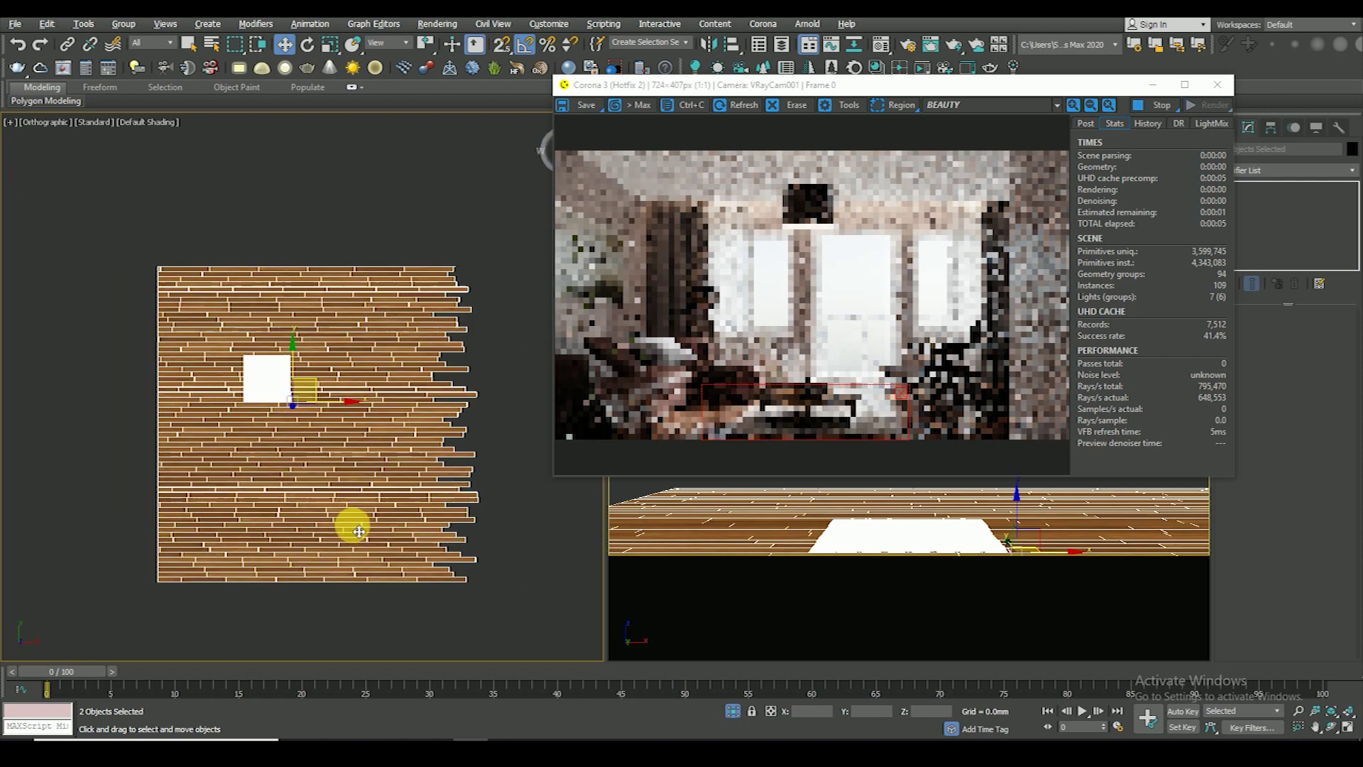
scroll(256, 380, up, 3)
click(292, 410)
alt+middle_drag(293, 410, 334, 440)
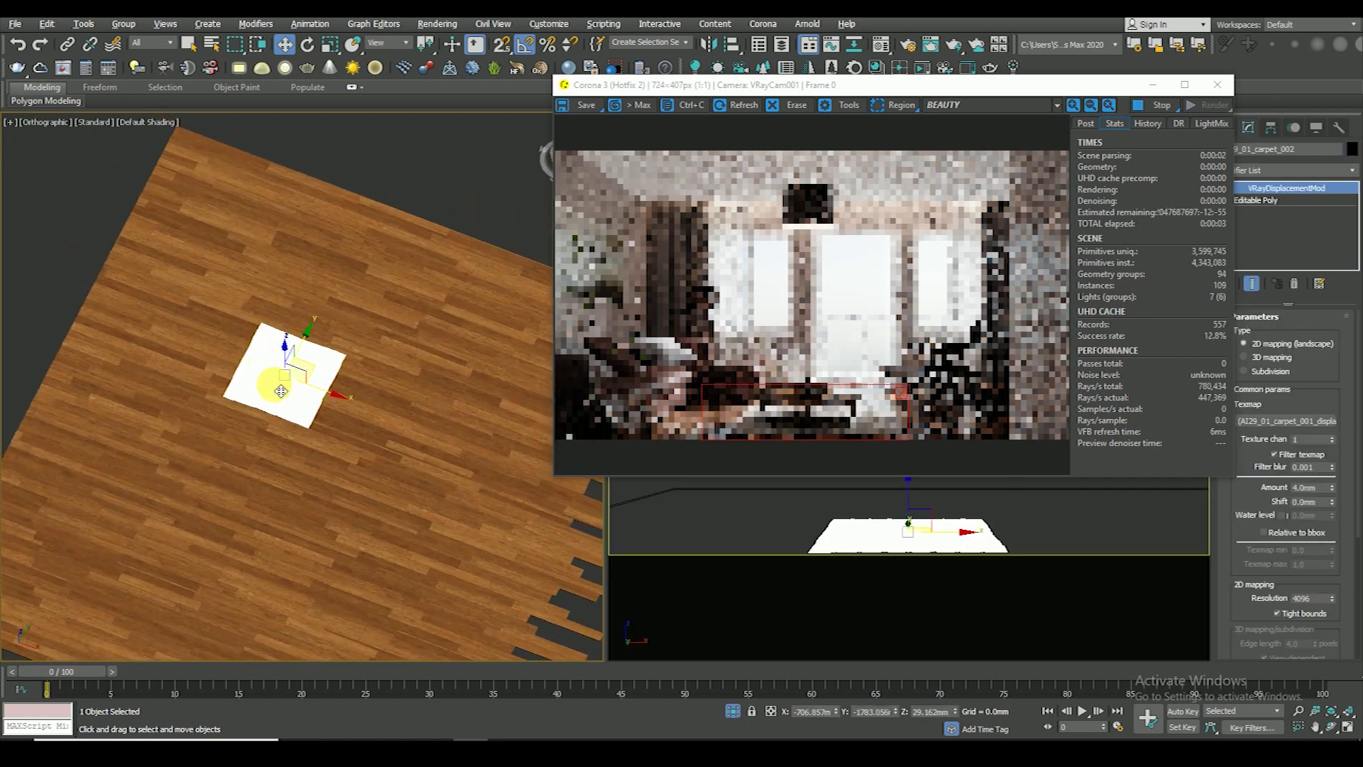
scroll(333, 440, up, 2)
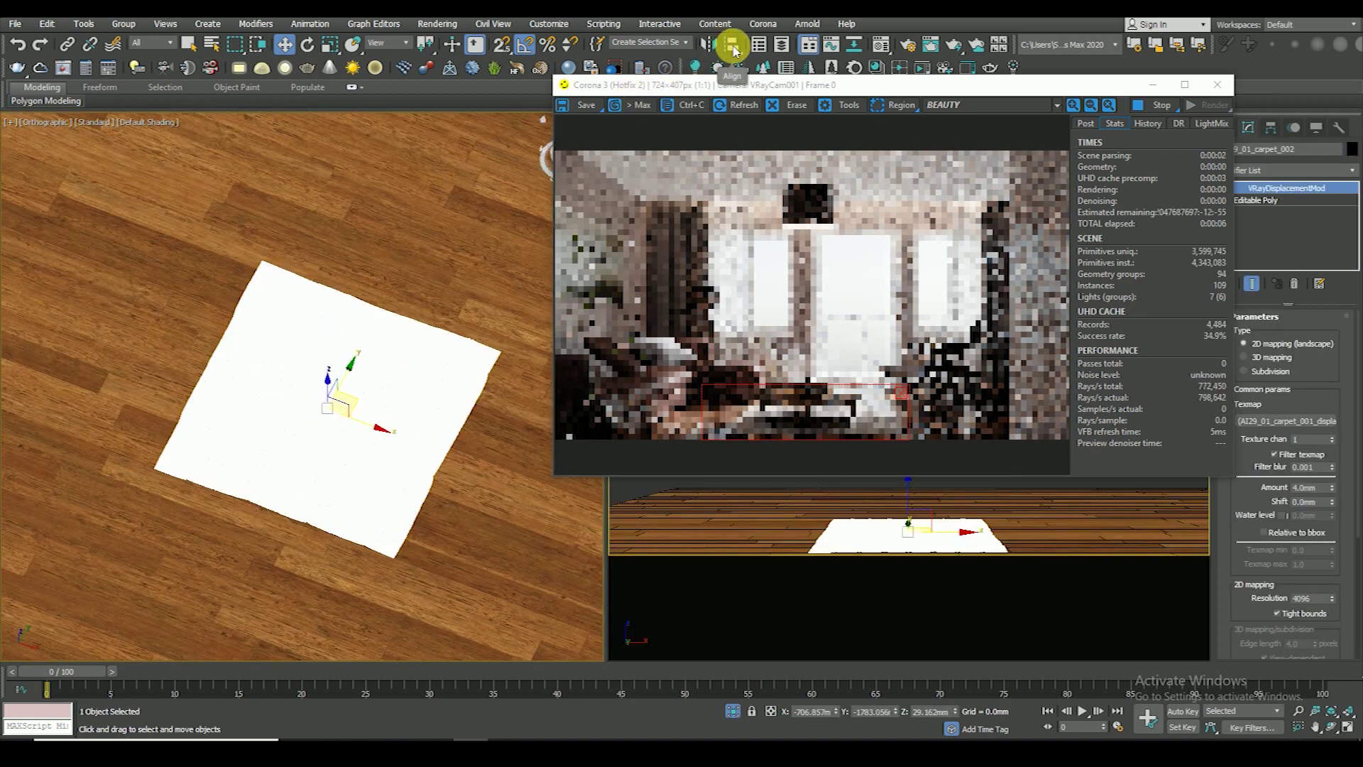
click(733, 48)
- Align the rug's Z minimum to the floor's Z maximum so it rests on the floor
click(384, 253)
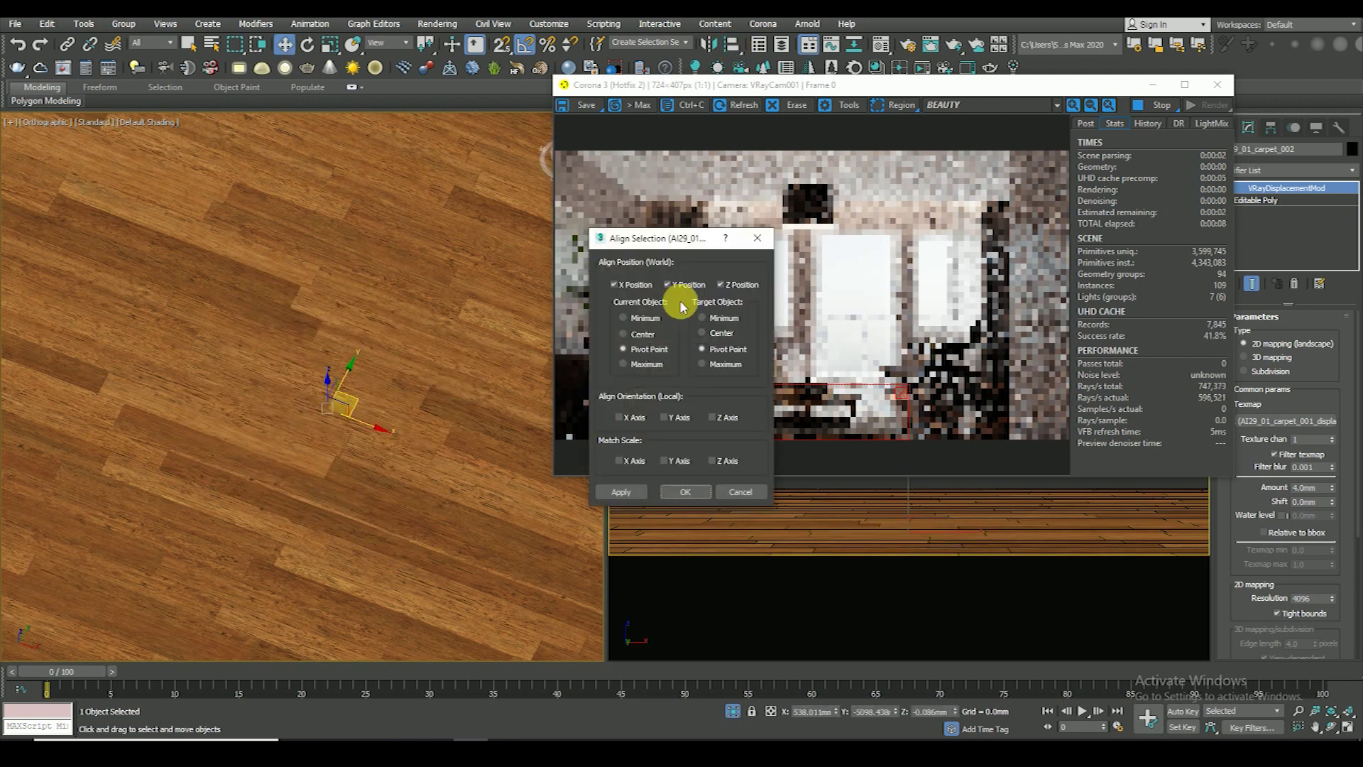
click(657, 284)
click(624, 317)
click(703, 364)
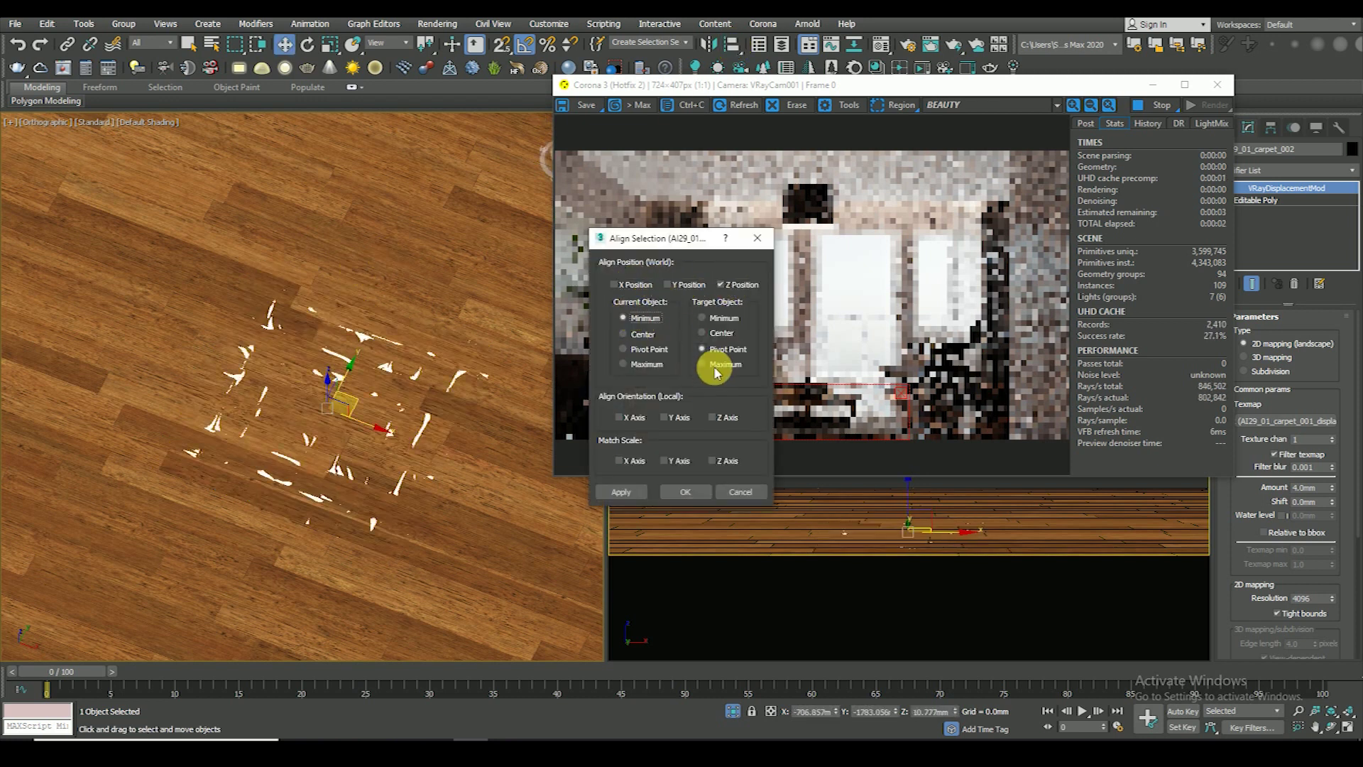
click(685, 491)
alt+middle_drag(341, 511, 352, 461)
scroll(353, 461, down, 3)
click(424, 289)
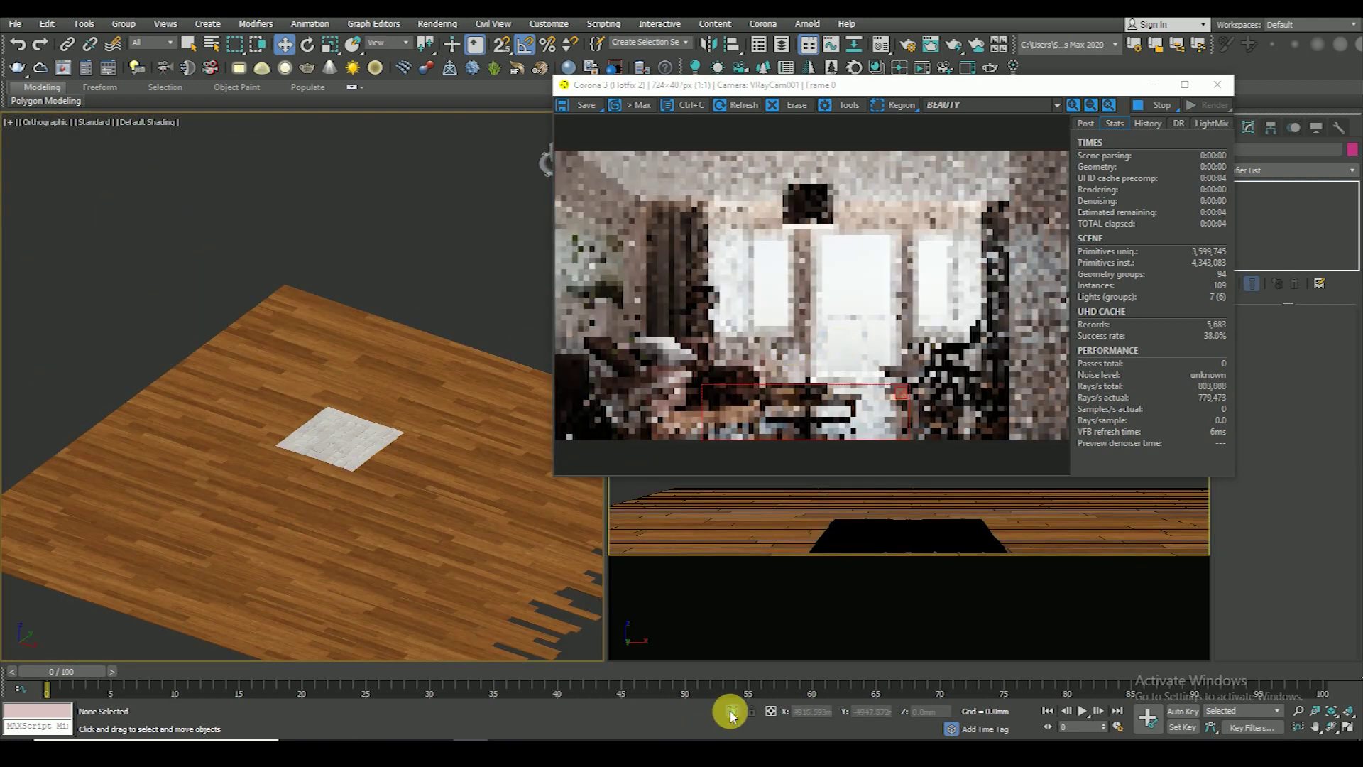
- Select the rug and frame it in a Top wireframe view
key(t)
key(c)
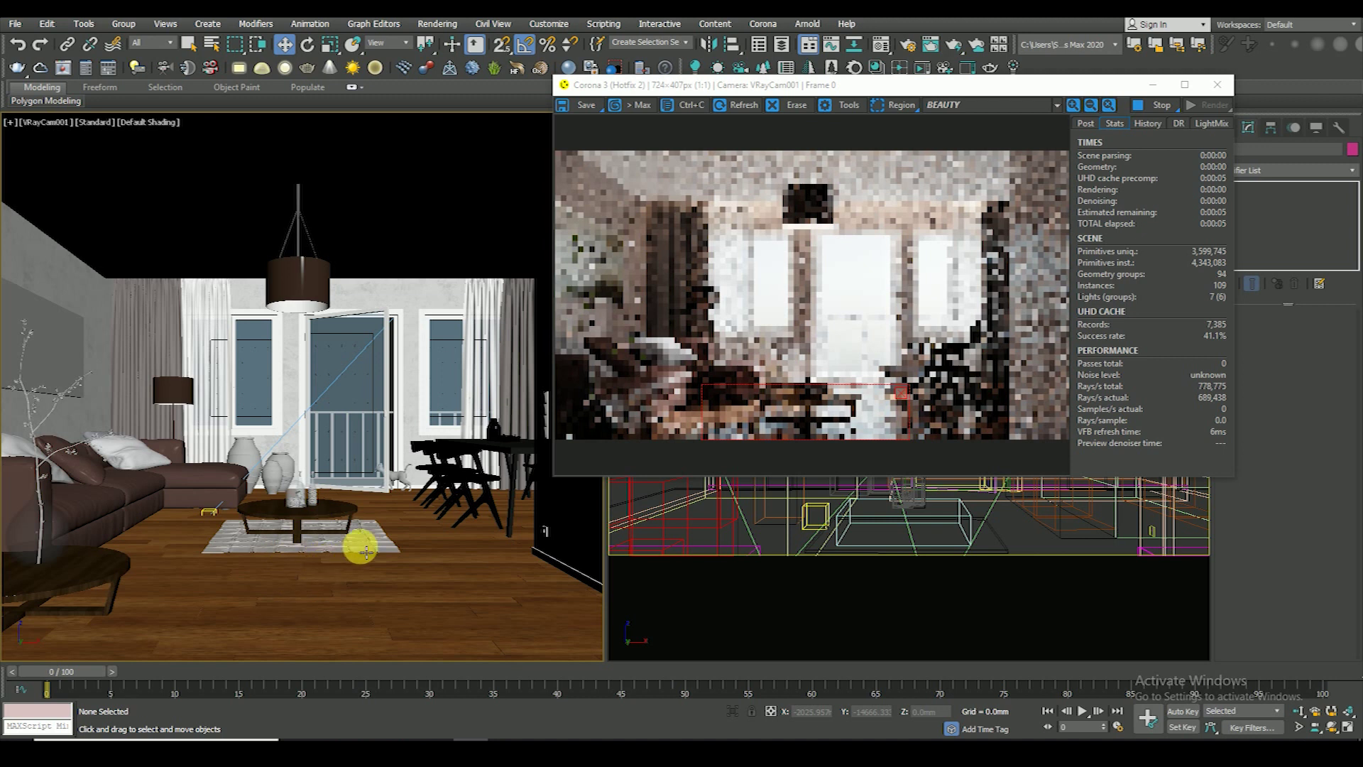
click(362, 551)
key(shift+f)
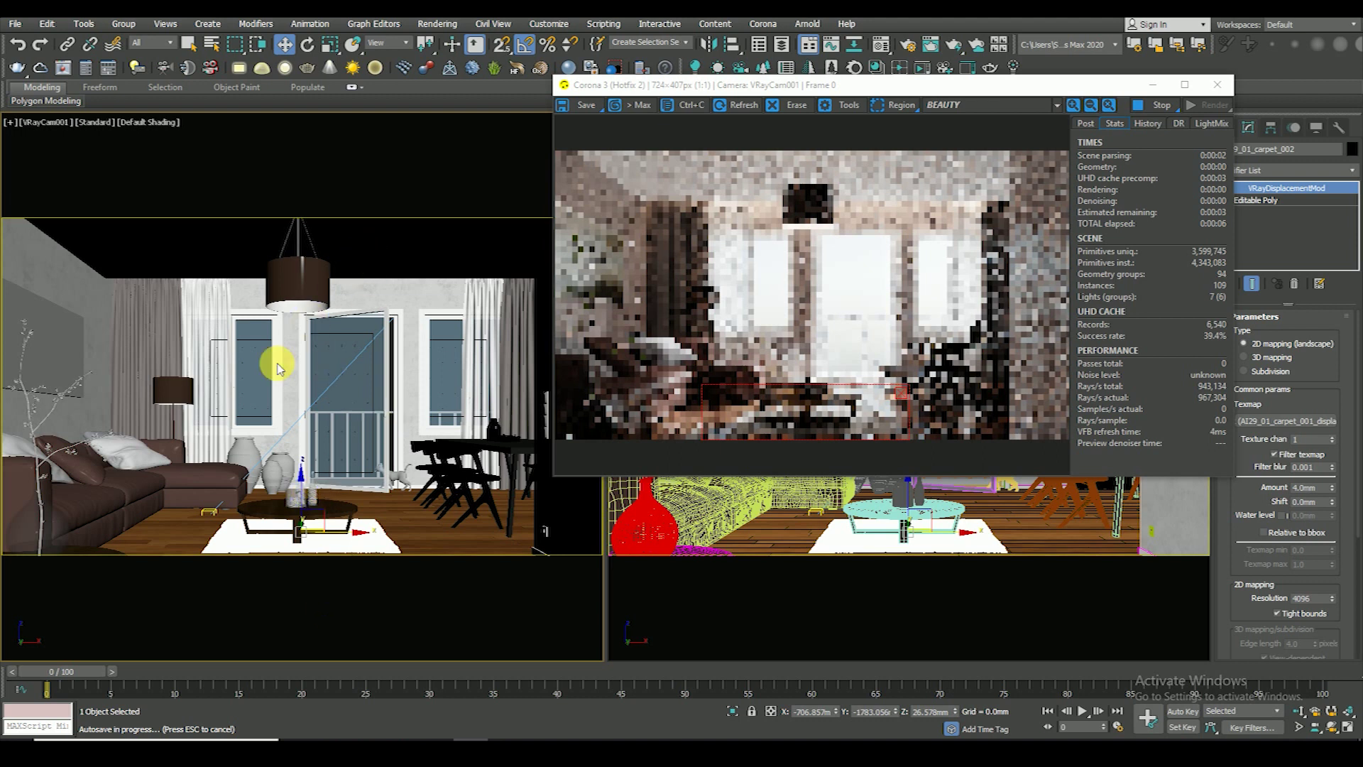
key(t)
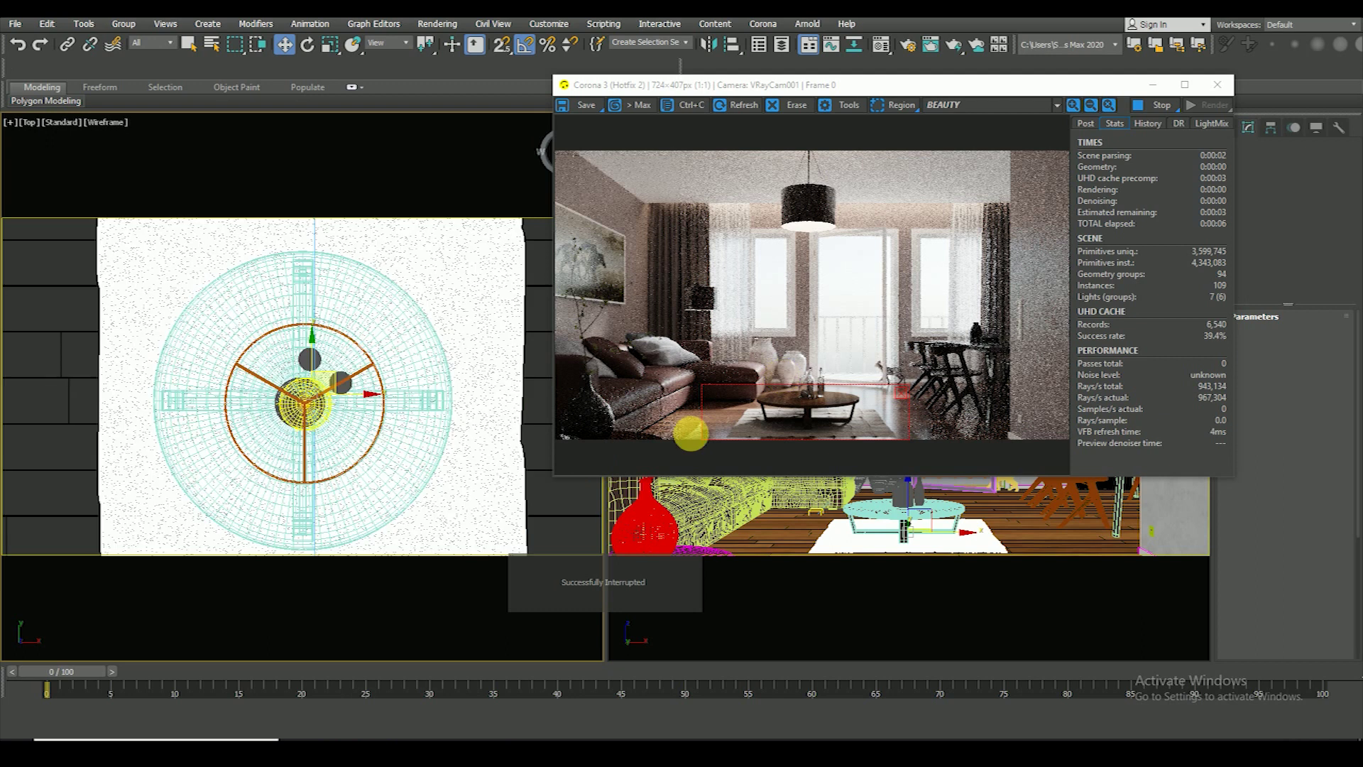
key(z)
key(F3)
scroll(325, 429, down, 5)
scroll(344, 389, up, 2)
scroll(281, 344, down, 1)
scroll(331, 344, down, 2)
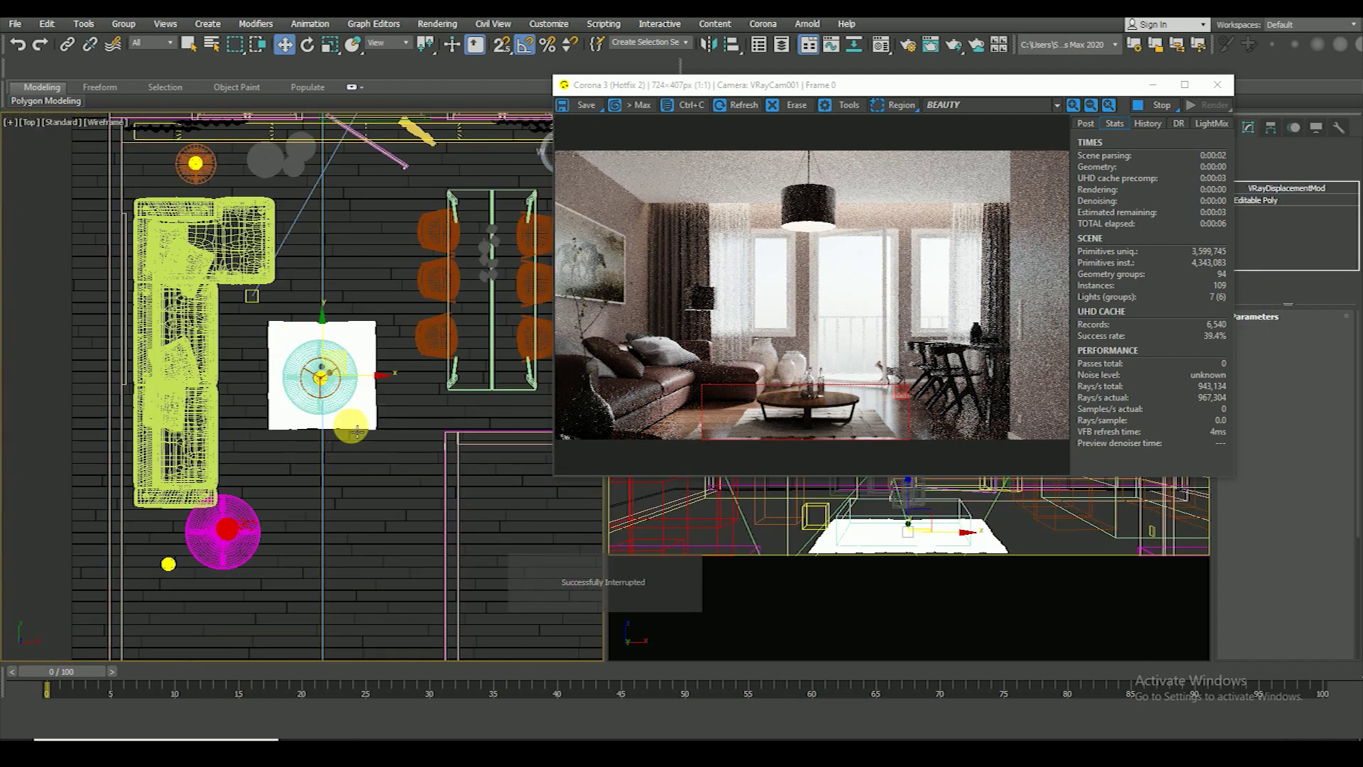
scroll(330, 375, up, 2)
scroll(370, 407, down, 2)
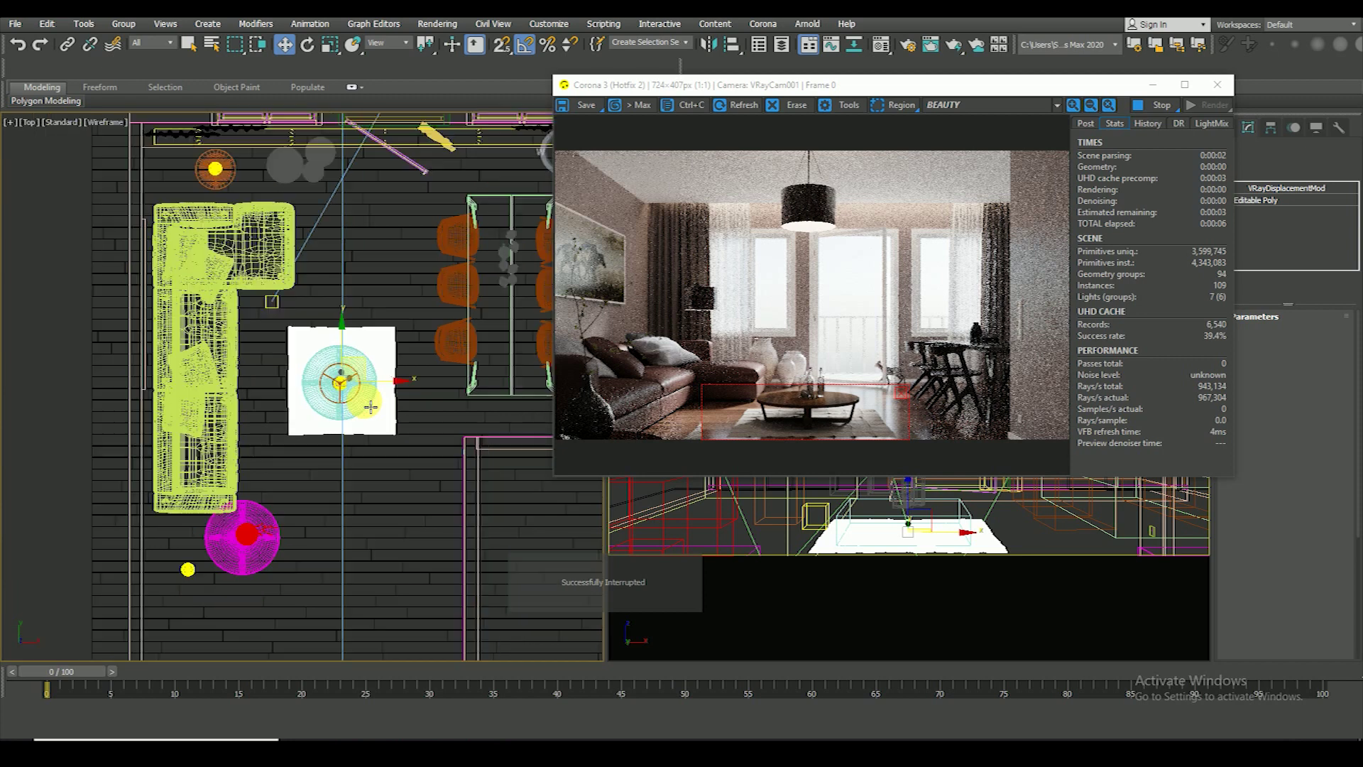
- Move the rug, coffee table and pendant lamp group left along X in the plan
click(358, 403)
alt+middle_drag(358, 403, 348, 319)
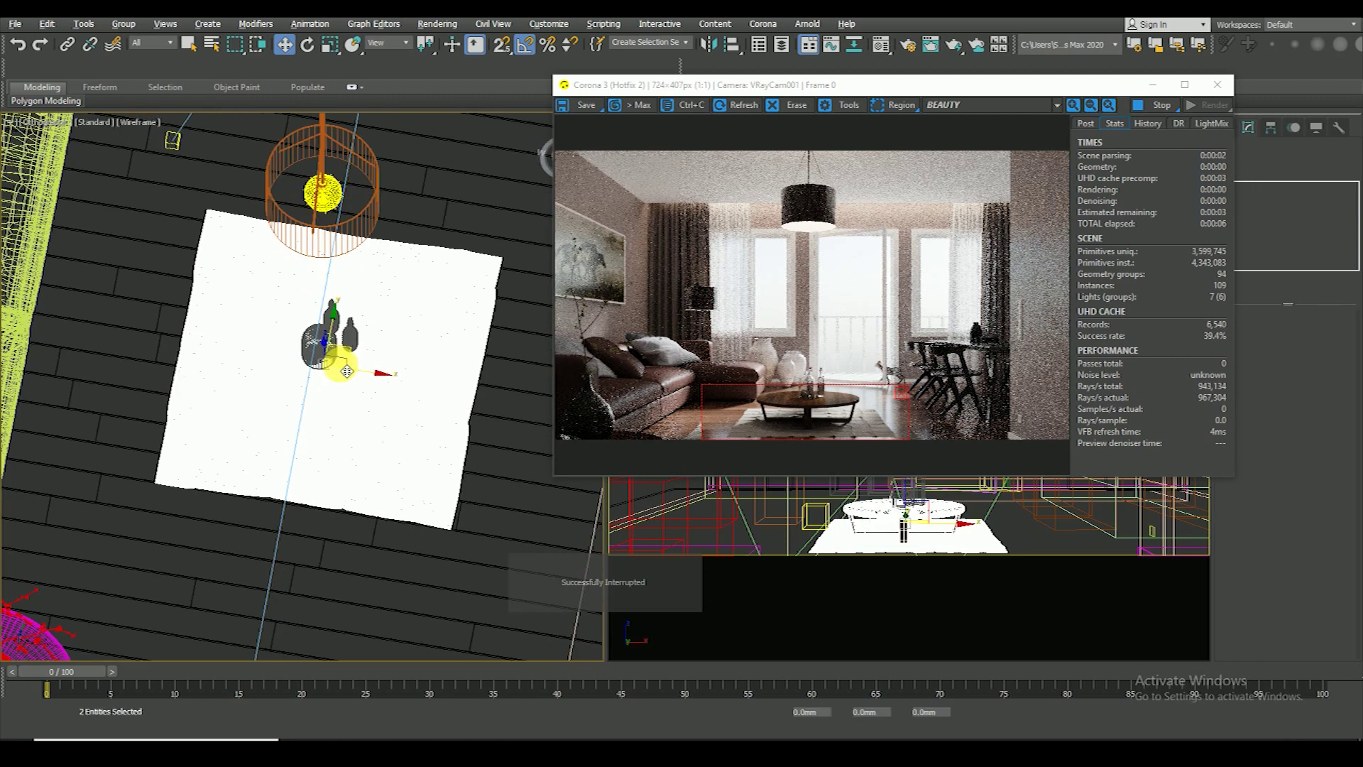
scroll(347, 319, up, 4)
scroll(345, 309, down, 3)
key(t)
scroll(369, 390, up, 4)
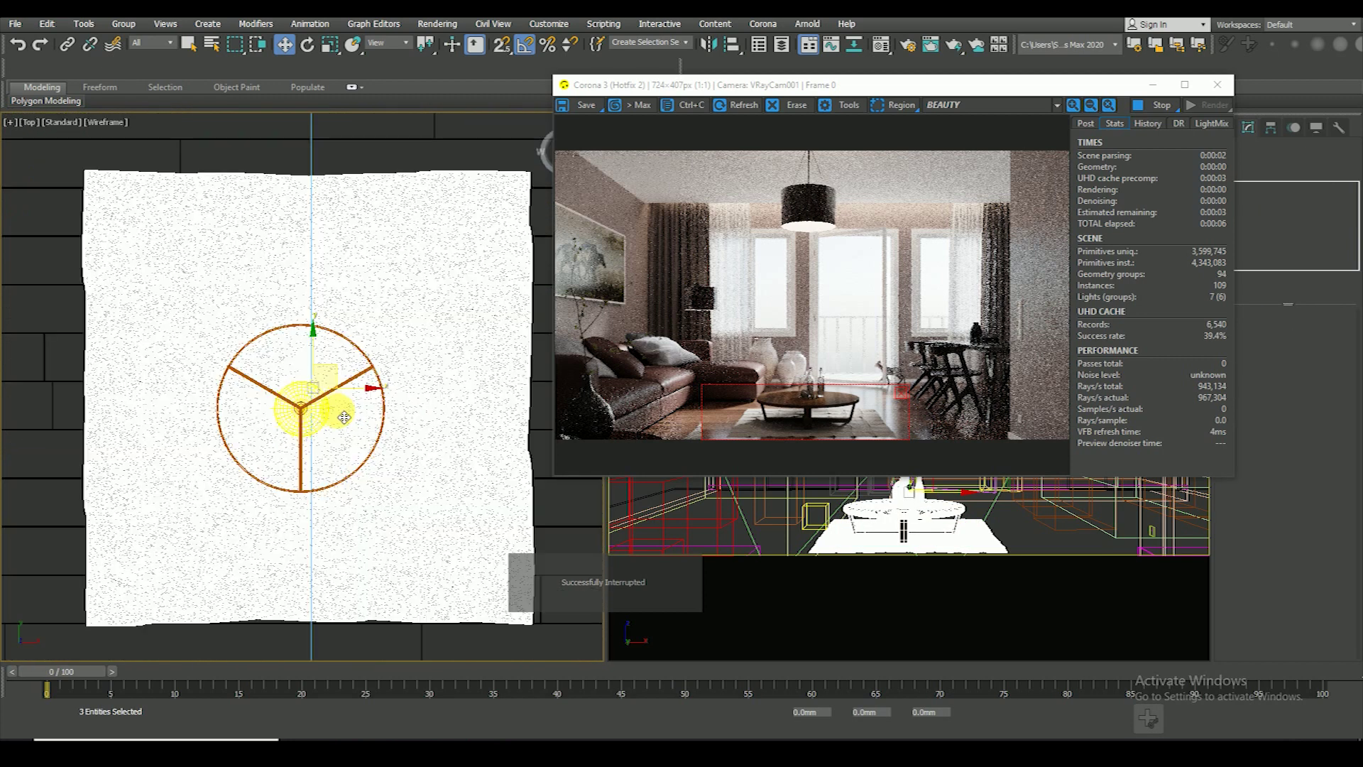
scroll(371, 402, down, 4)
drag(372, 402, 353, 404)
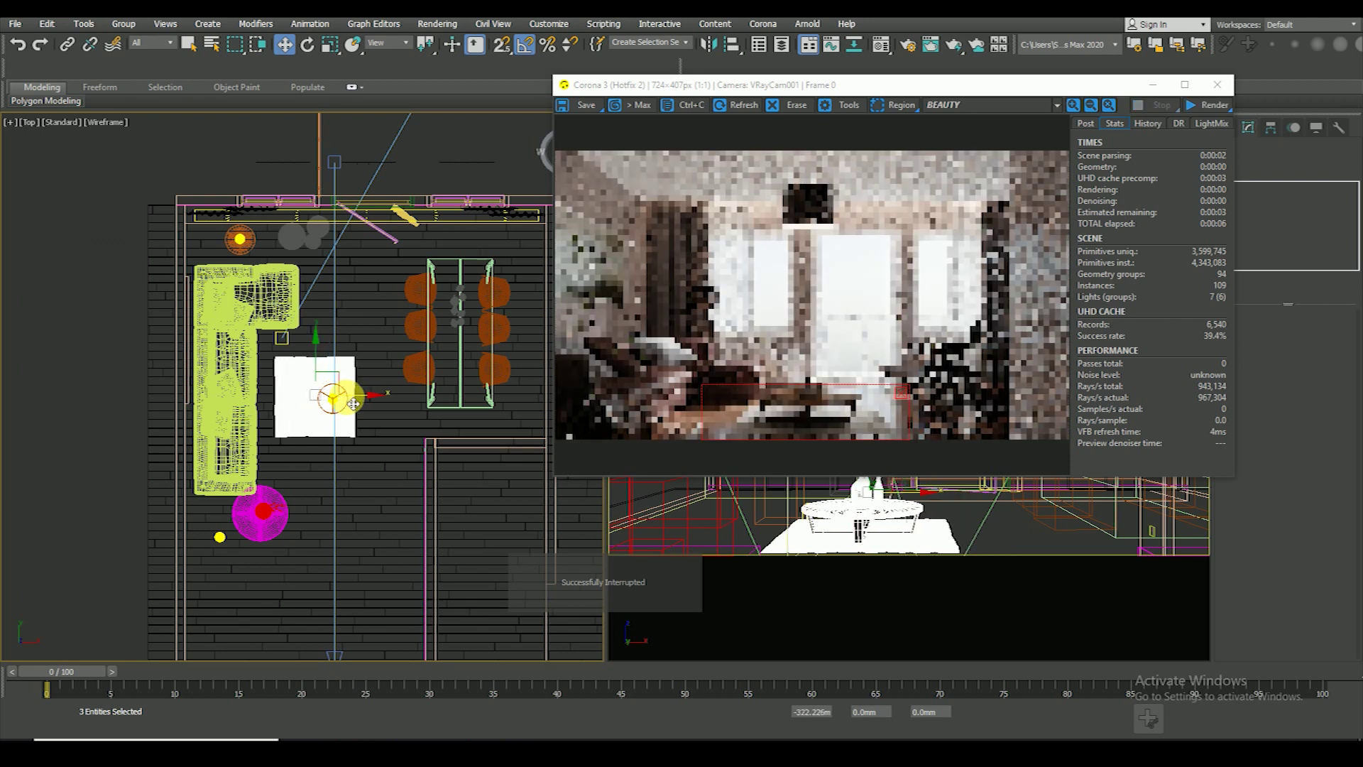
scroll(350, 404, up, 4)
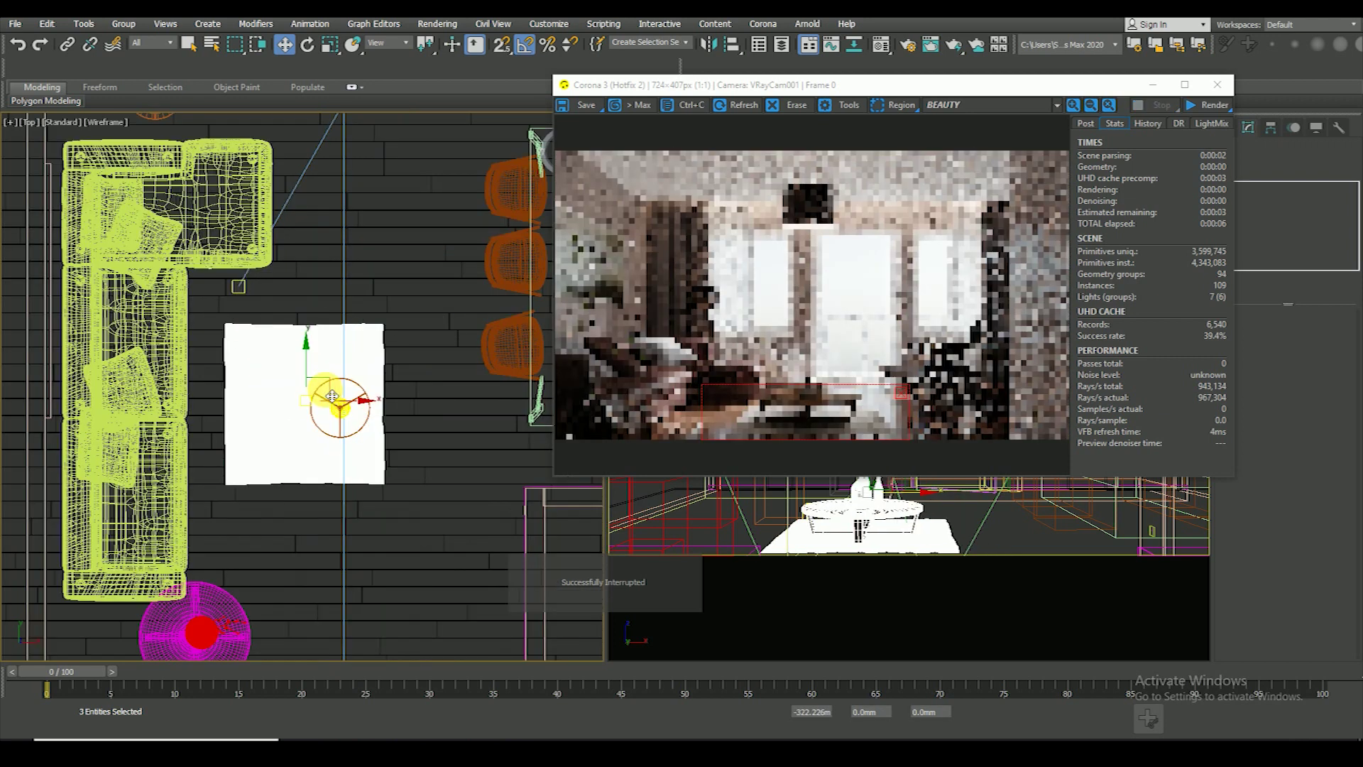
drag(346, 407, 350, 410)
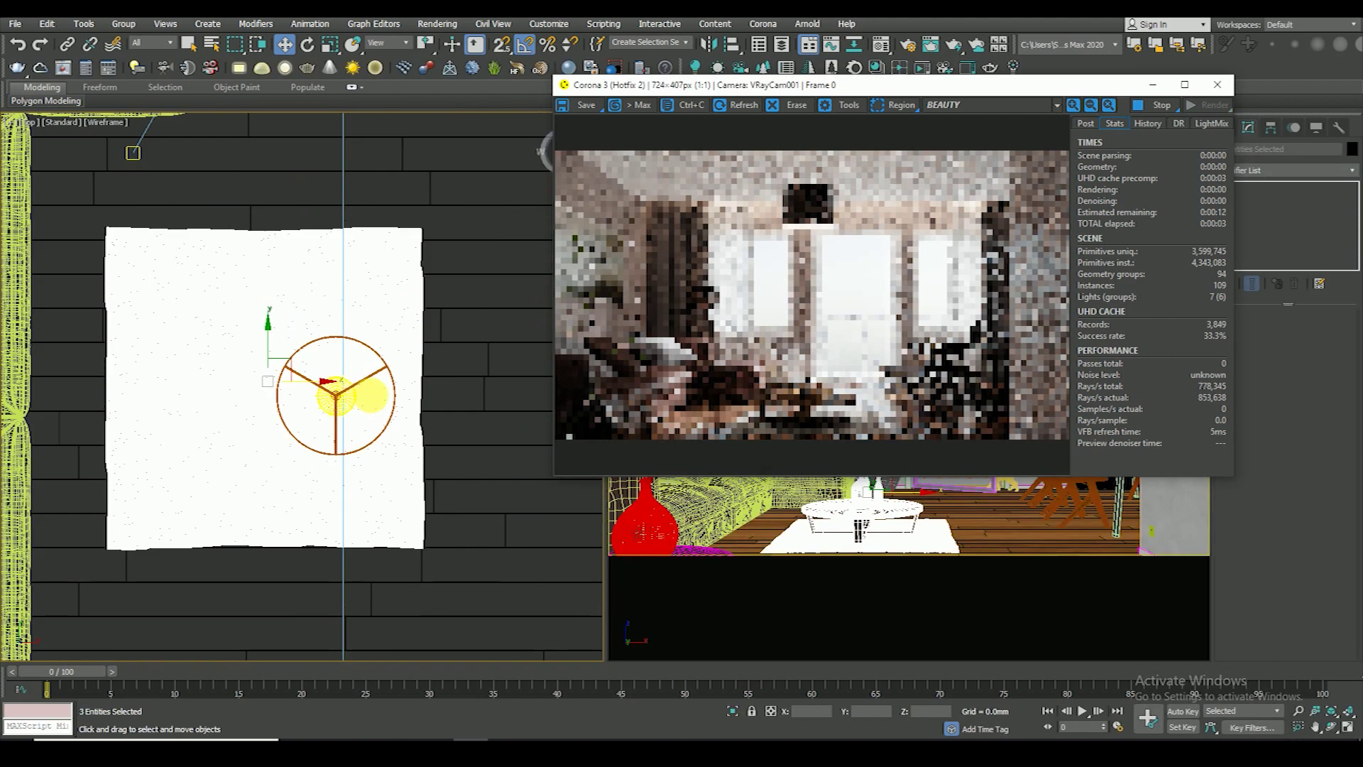
click(354, 426)
- Scale the carpet up uniformly
scroll(369, 383, up, 2)
key(r)
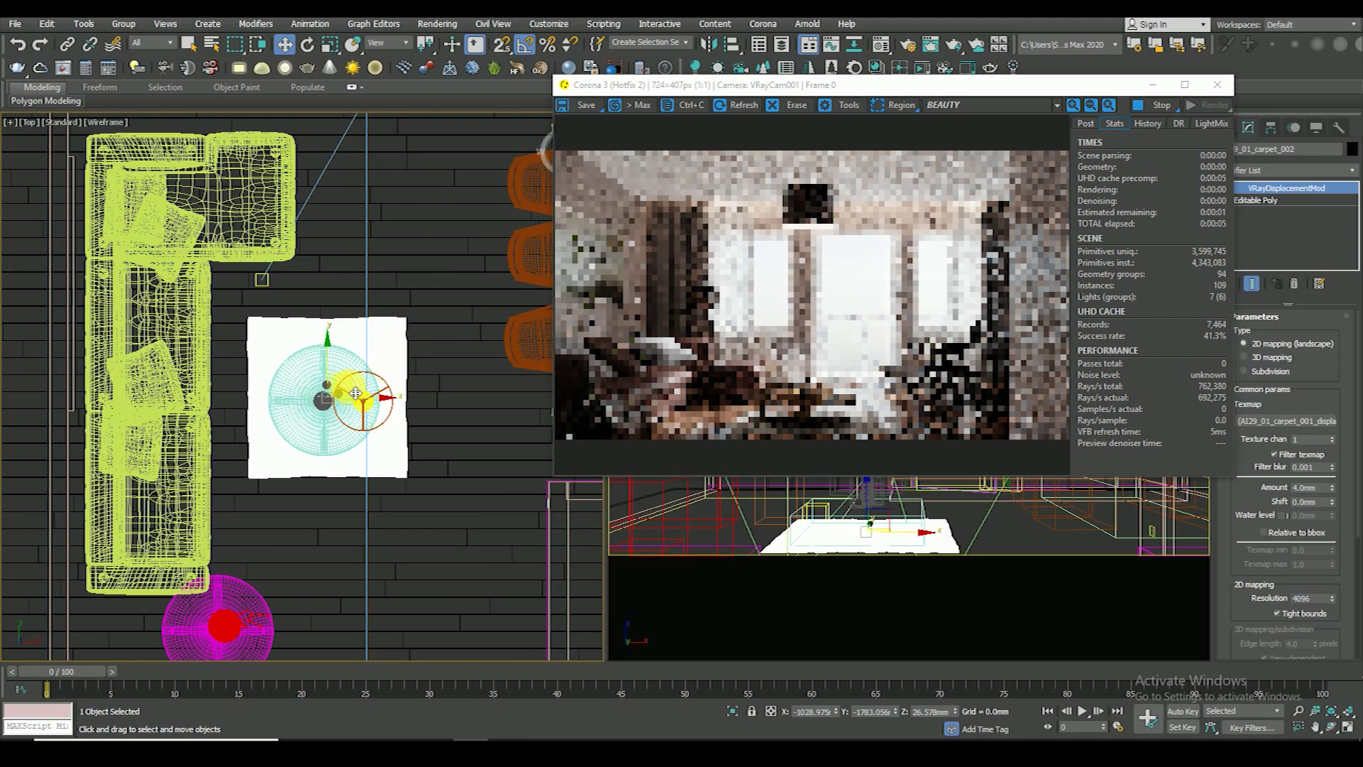
drag(334, 399, 338, 383)
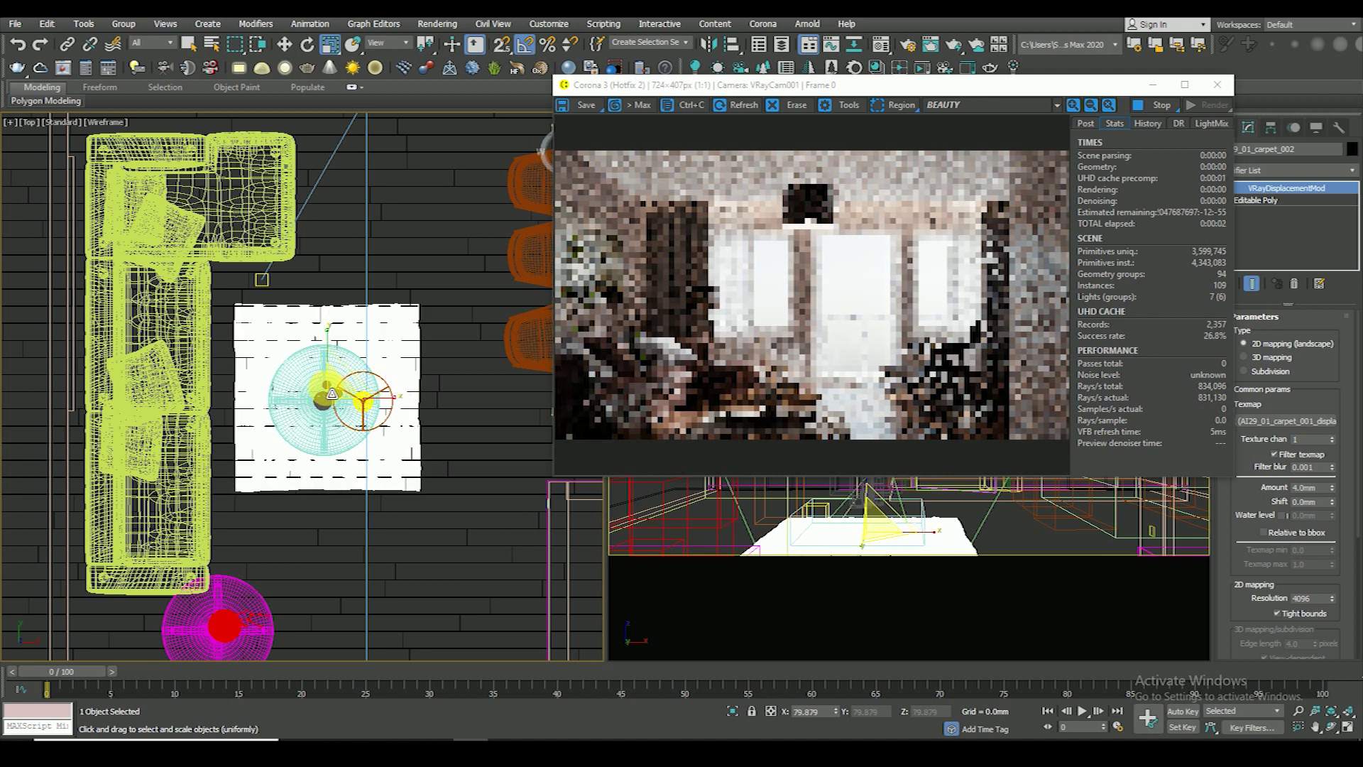
key(w)
- Isolate the carpet with the floor and tilt the view, keeping only the carpet selected
ctrl+click(436, 337)
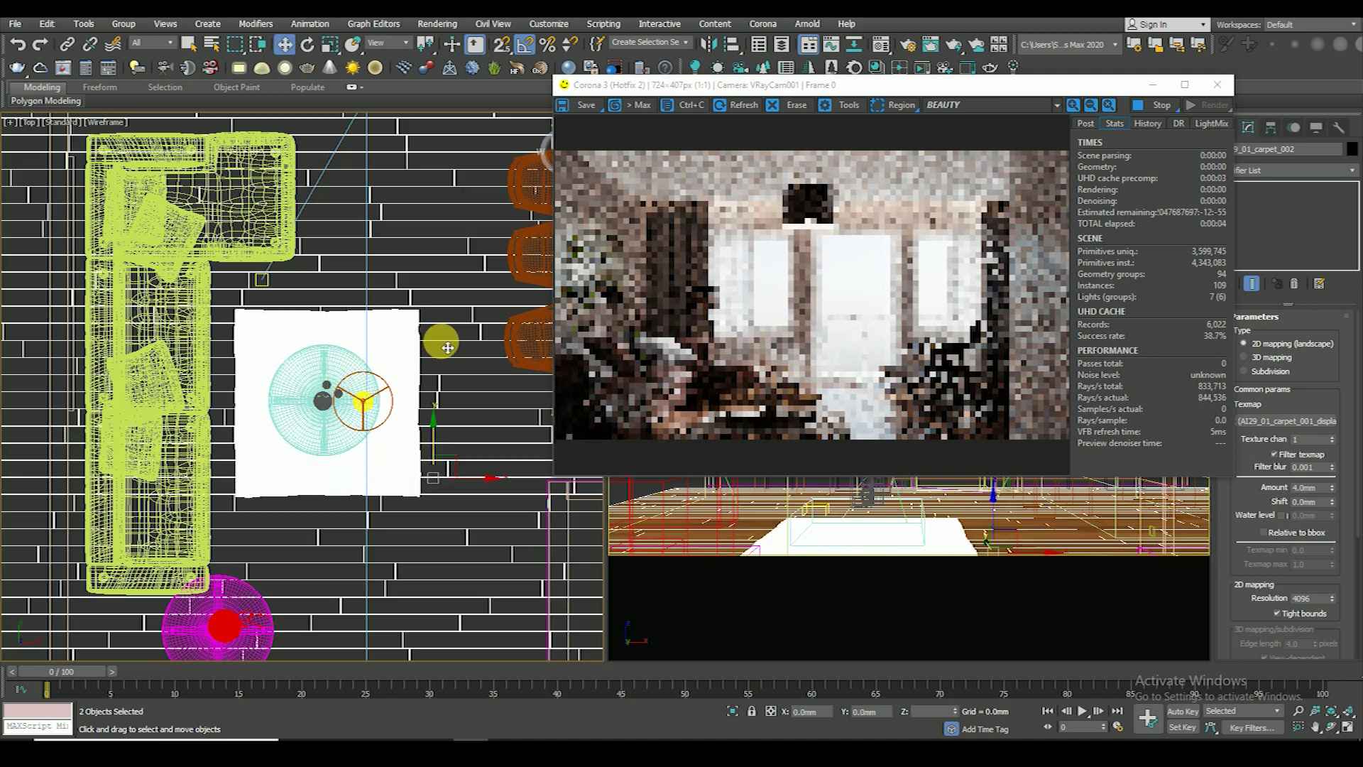
key(alt+q)
alt+middle_drag(349, 428, 313, 384)
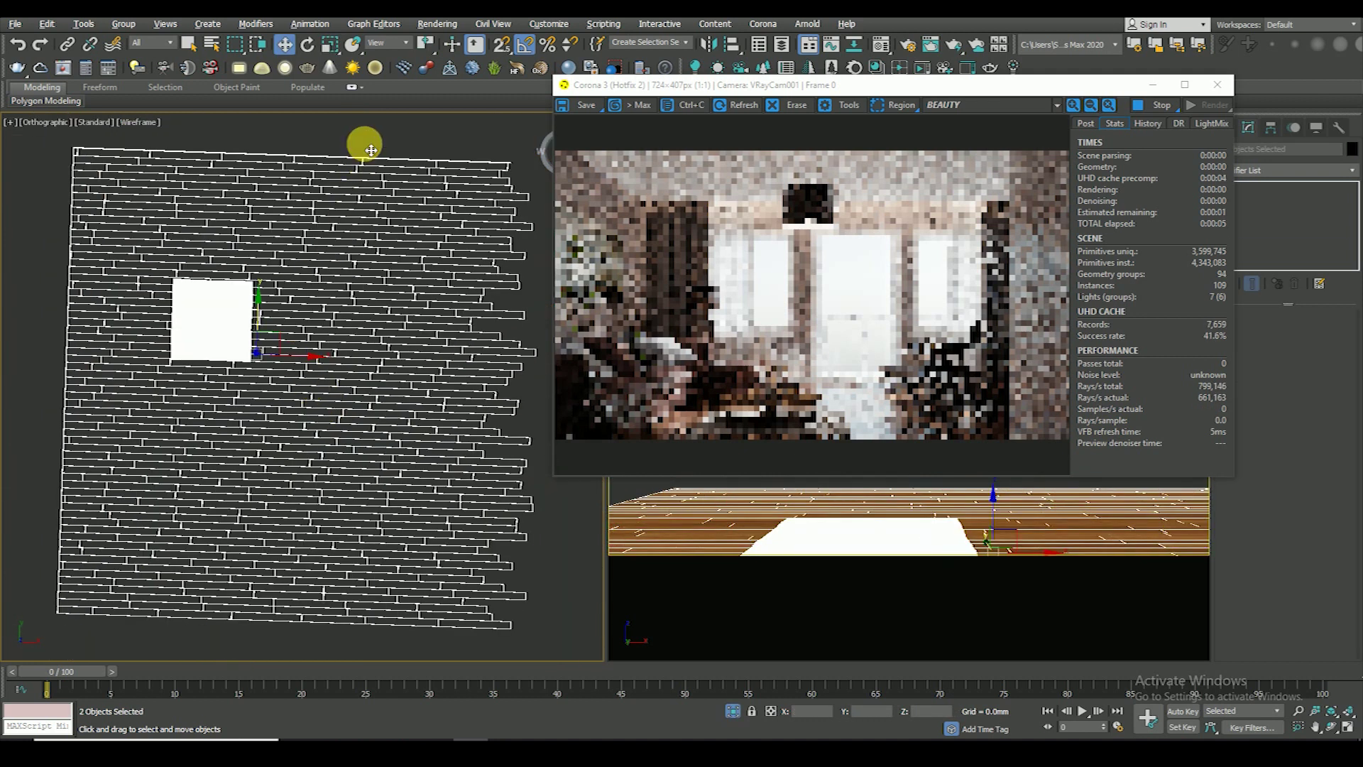
click(363, 149)
click(177, 334)
- Align the carpet's Z minimum to the floor's maximum, then view it shaded
key(alt+a)
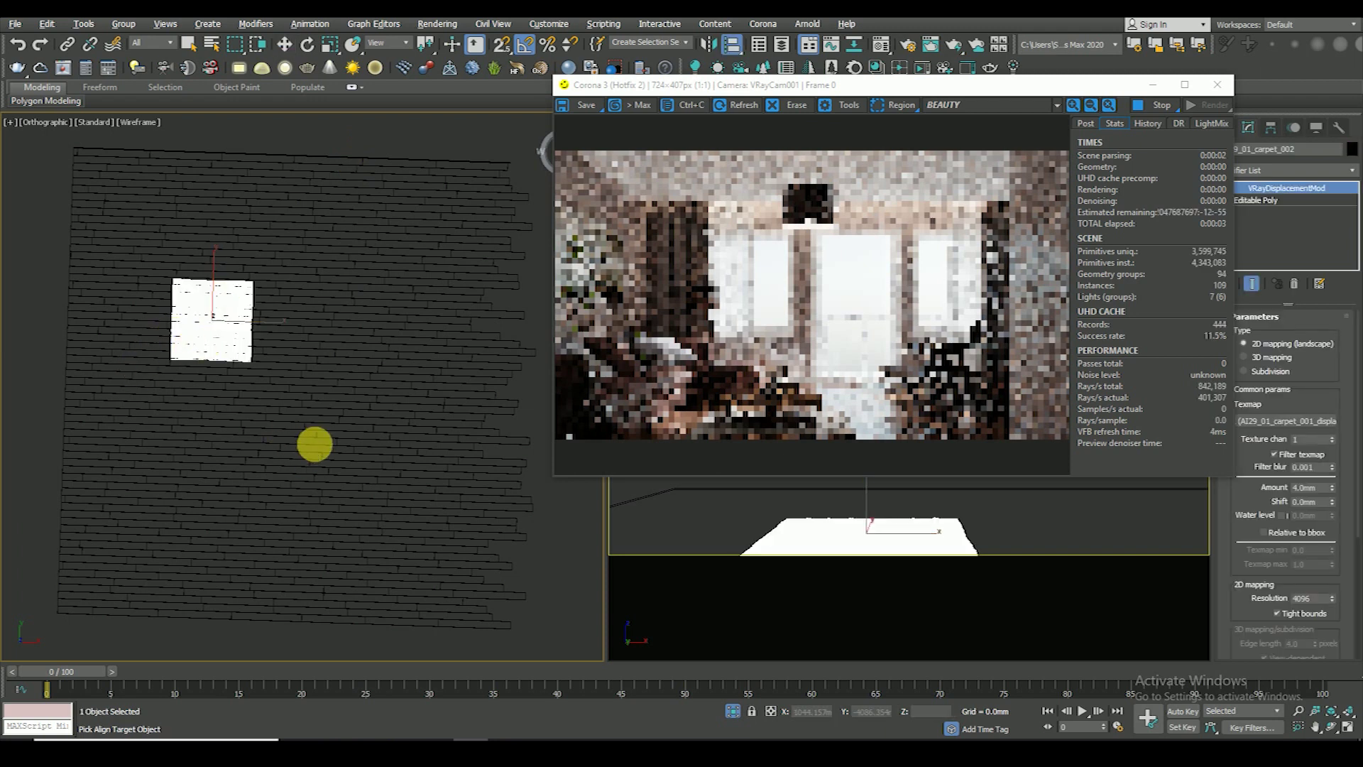
click(314, 445)
click(720, 284)
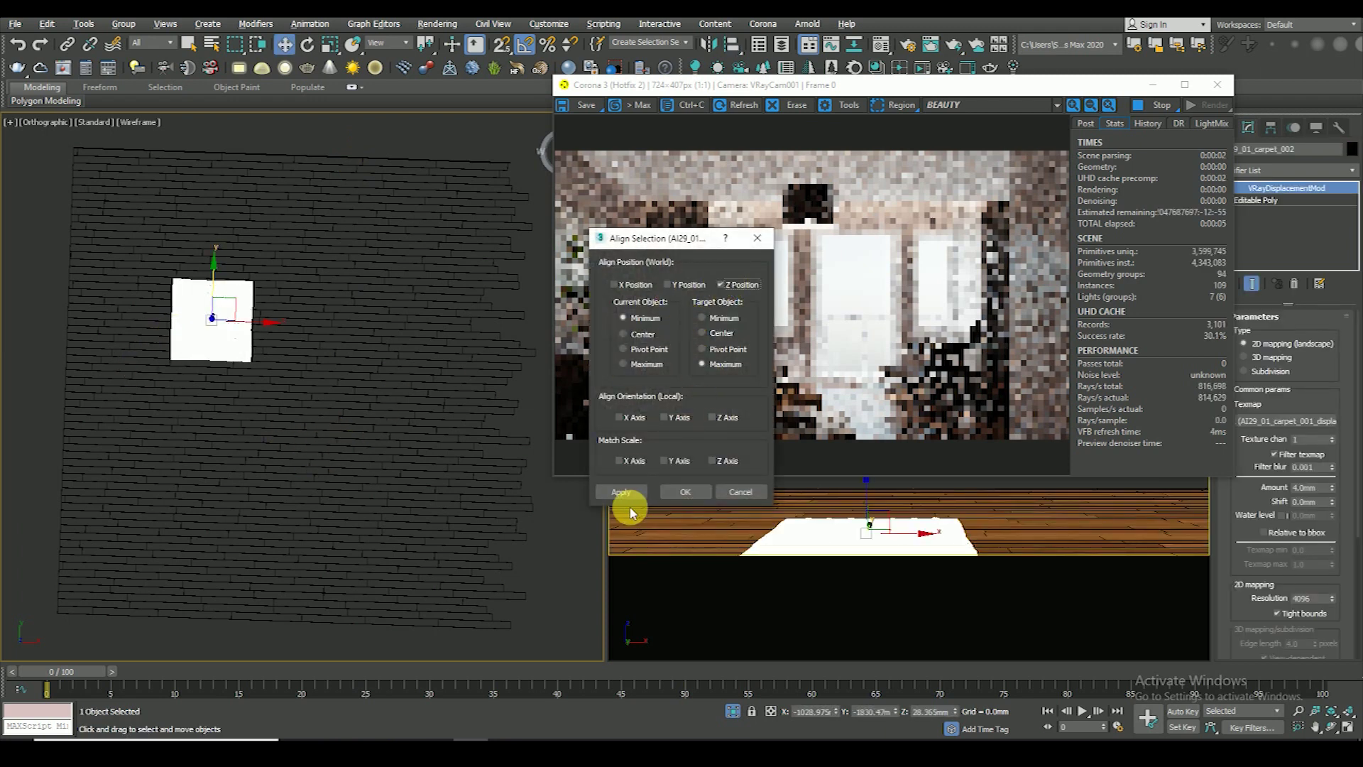
click(684, 490)
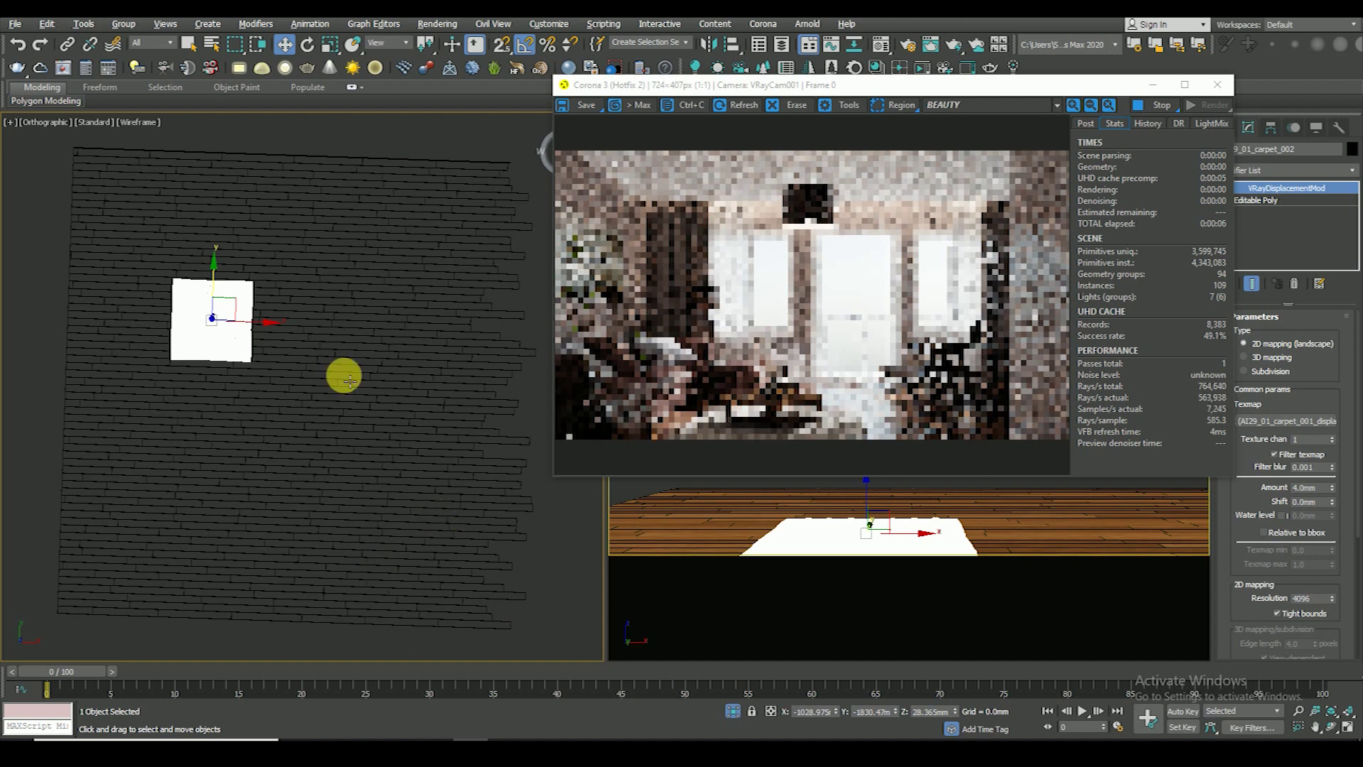
key(F3)
mouse_move(204, 304)
alt+middle_down()
mouse_move(325, 313)
mouse_move(274, 352)
mouse_move(314, 326)
mouse_move(282, 327)
alt+middle_up()
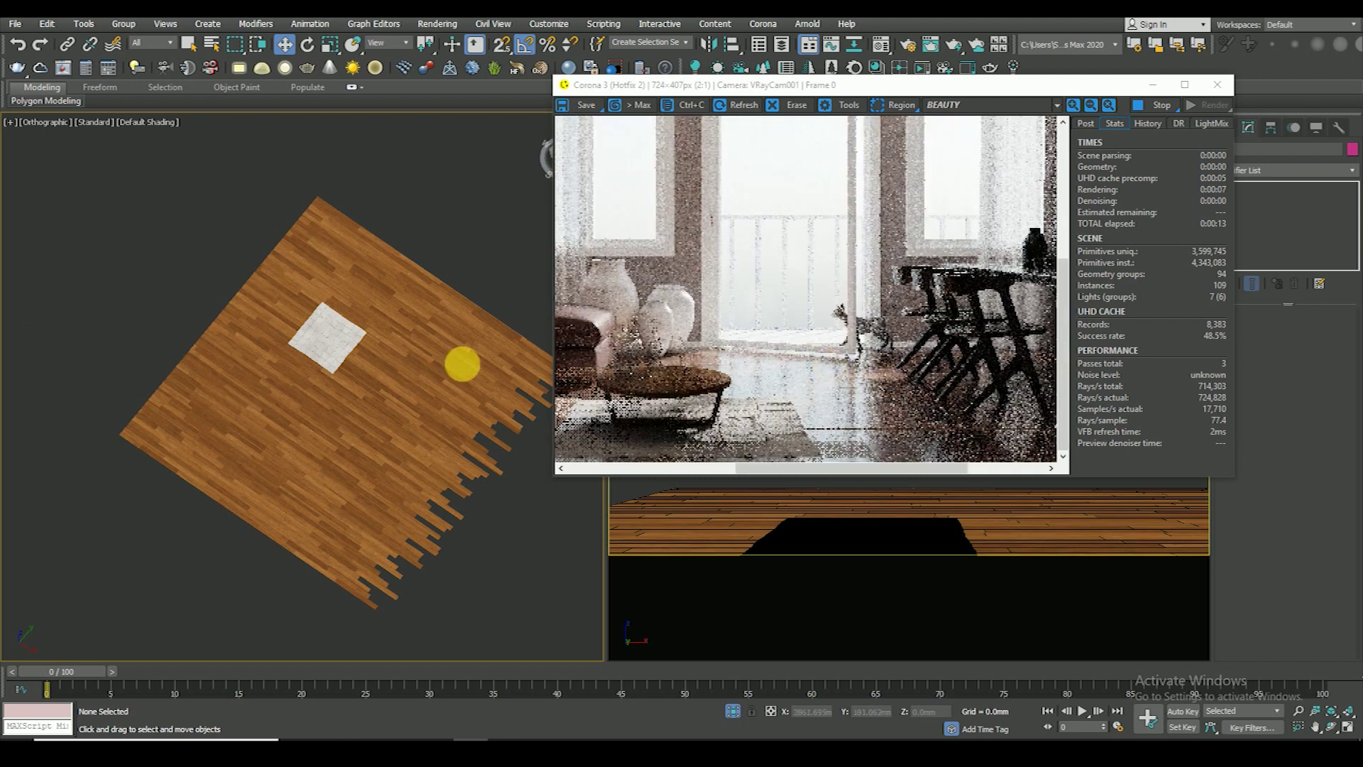
- Return to the Top wireframe plan, select the CoronaSun light and open the Material Editor
scroll(432, 387, down, 3)
scroll(432, 386, down, 2)
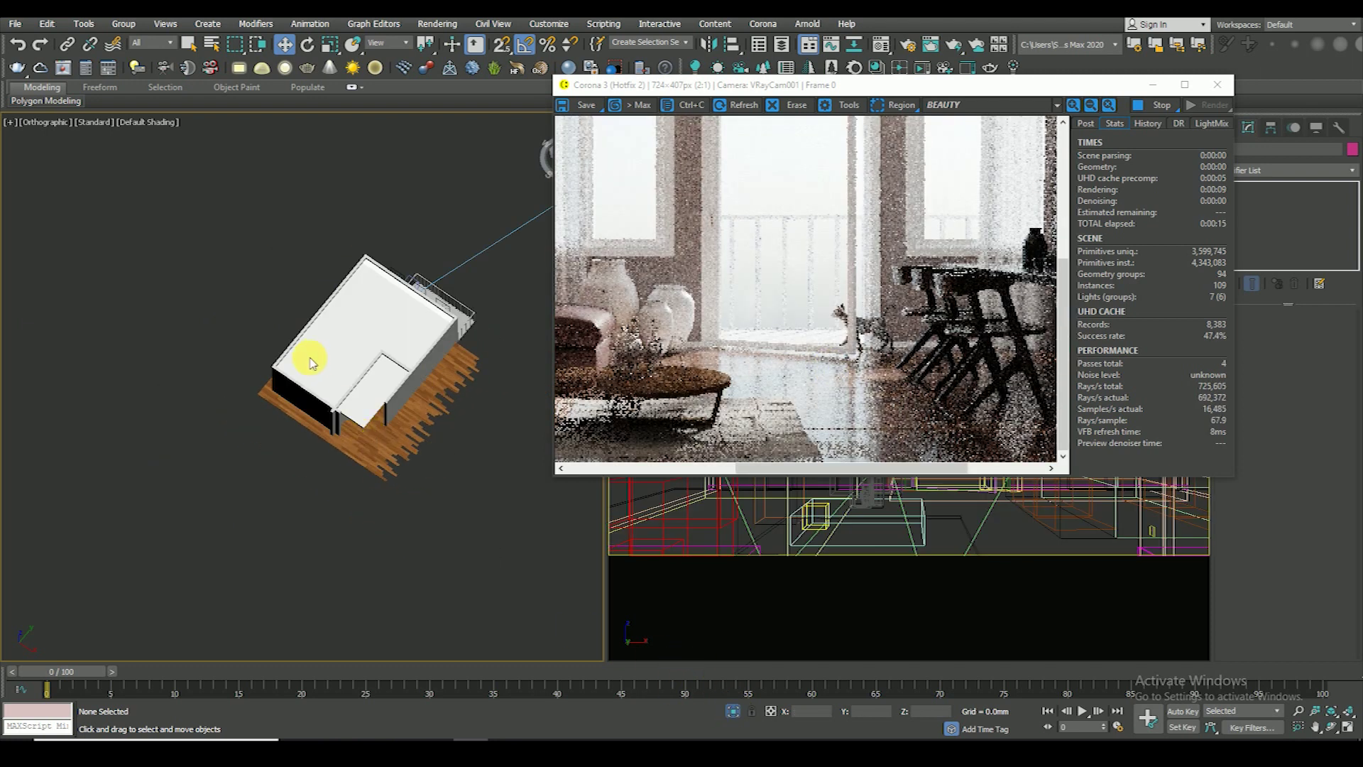
key(t)
key(F3)
click(396, 175)
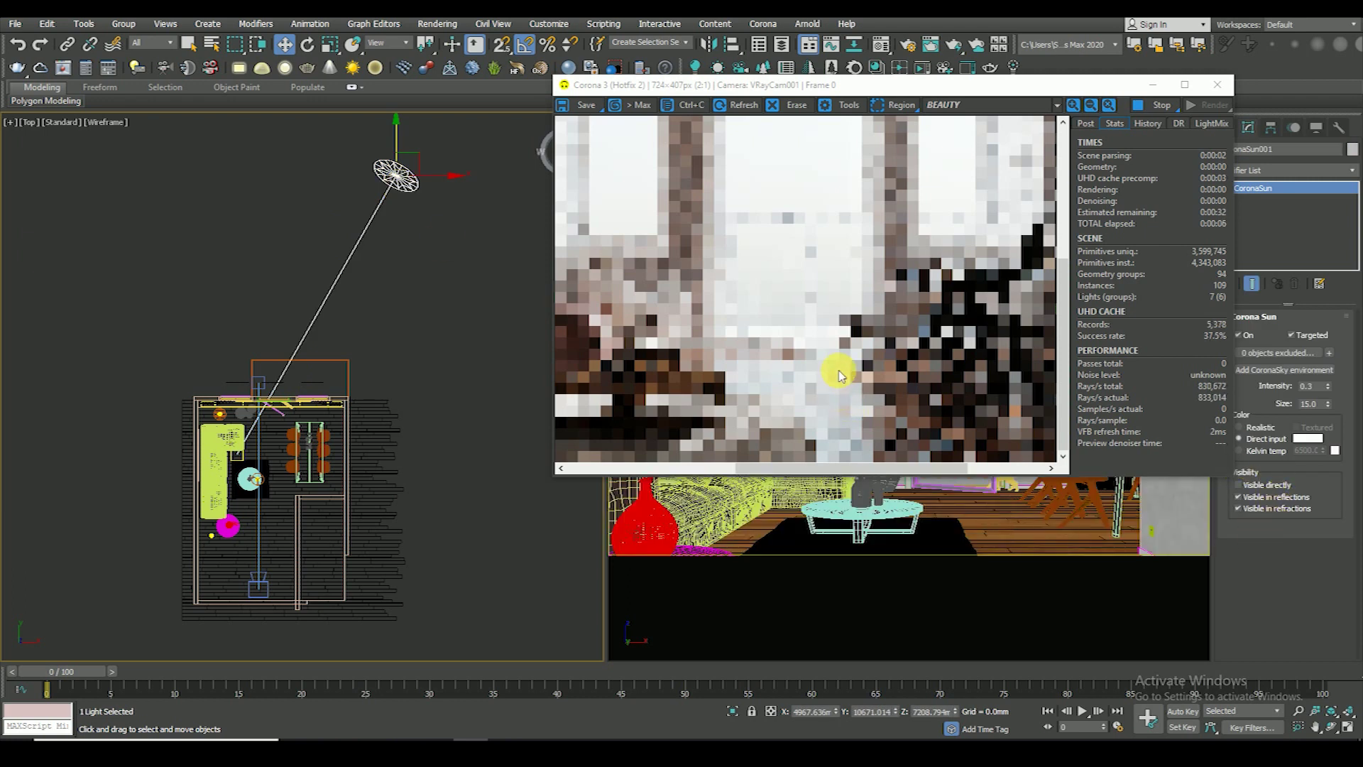
scroll(859, 326, down, 1)
middle_drag(426, 493, 395, 389)
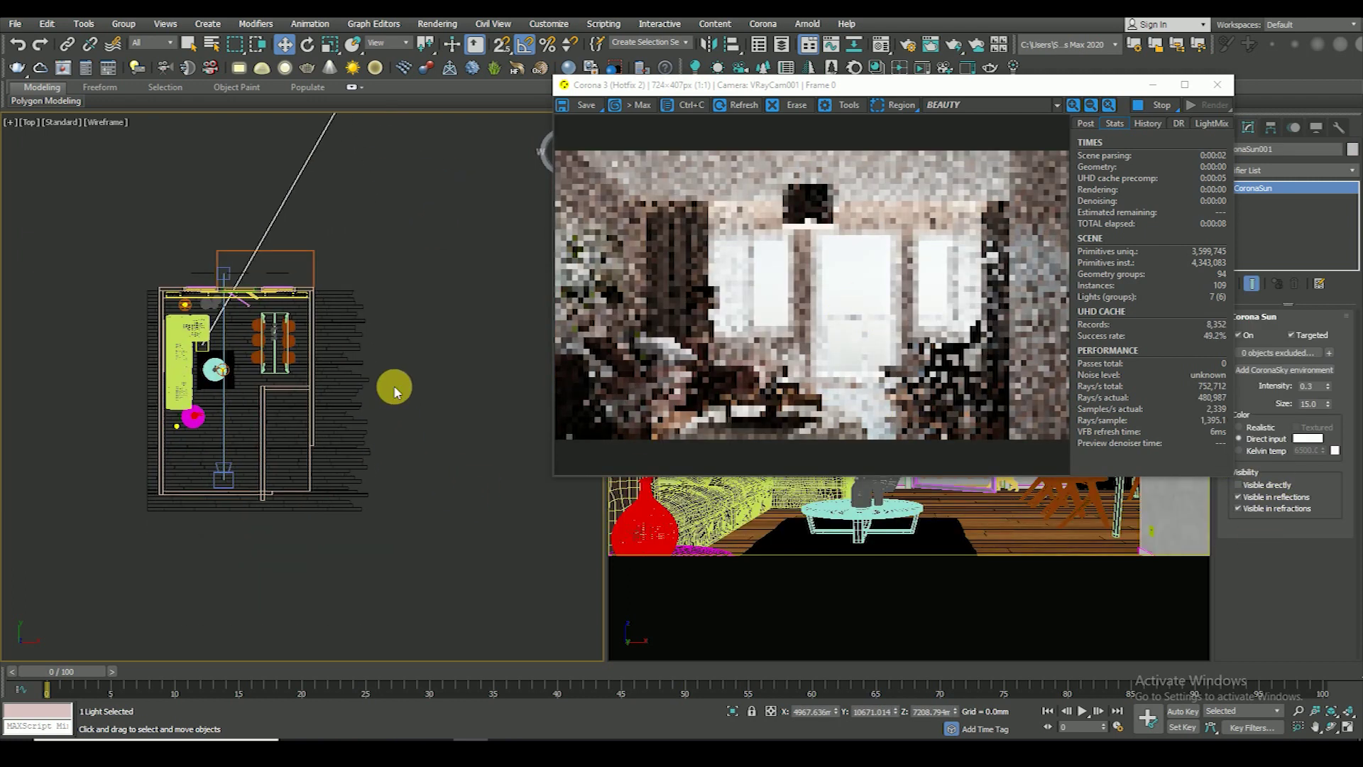
key(m)
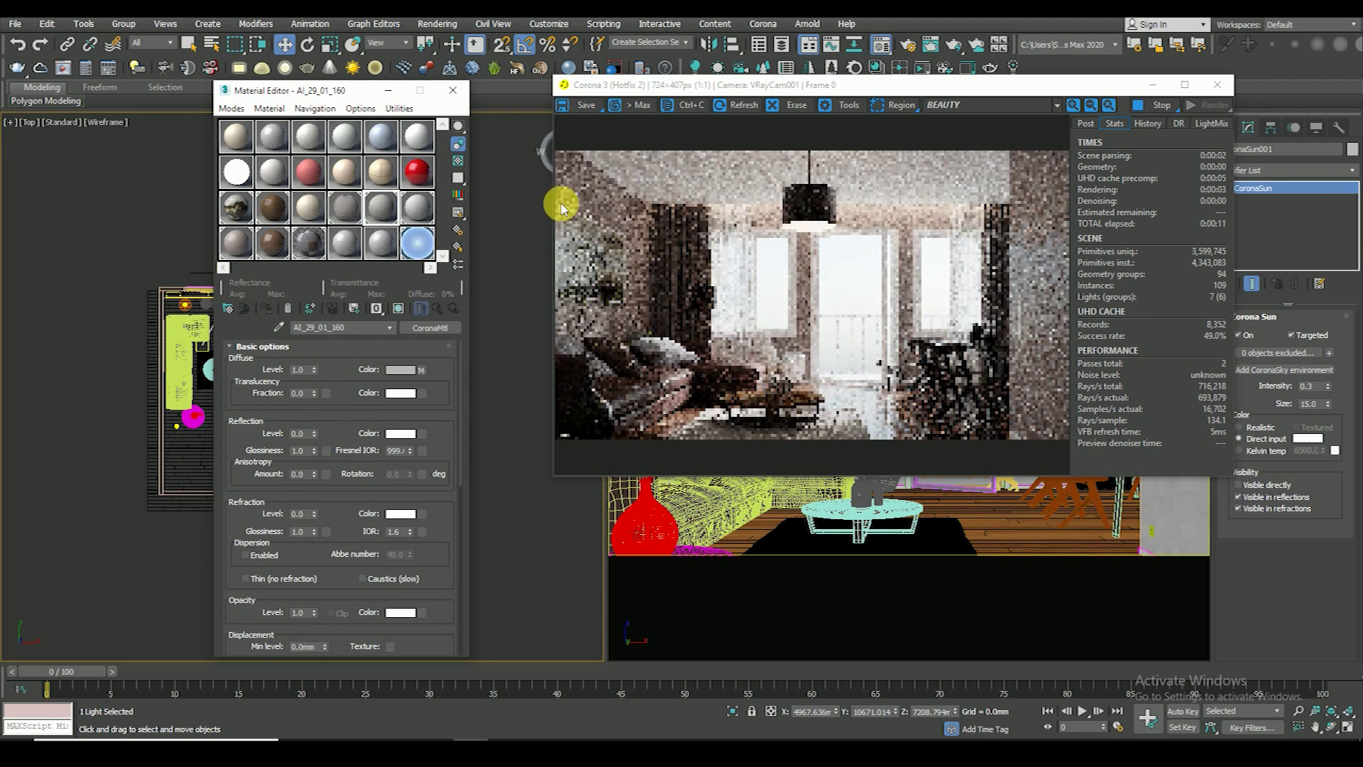
- Set the AI_29_01_02000 ray switcher base material's reflection glossiness to 0.5
mouse_move(369, 98)
mouse_down()
mouse_move(619, 99)
mouse_move(1183, 138)
mouse_move(1185, 103)
mouse_up()
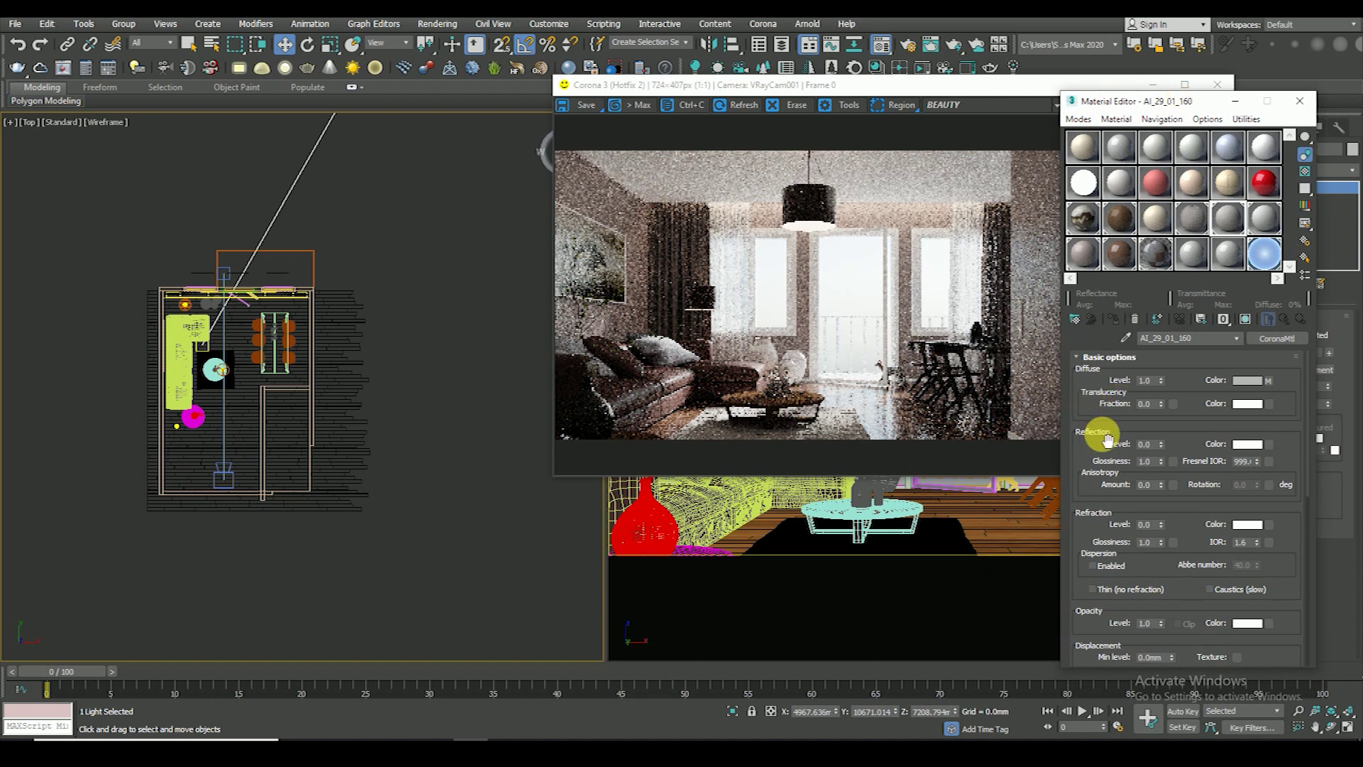
click(1130, 260)
click(1191, 446)
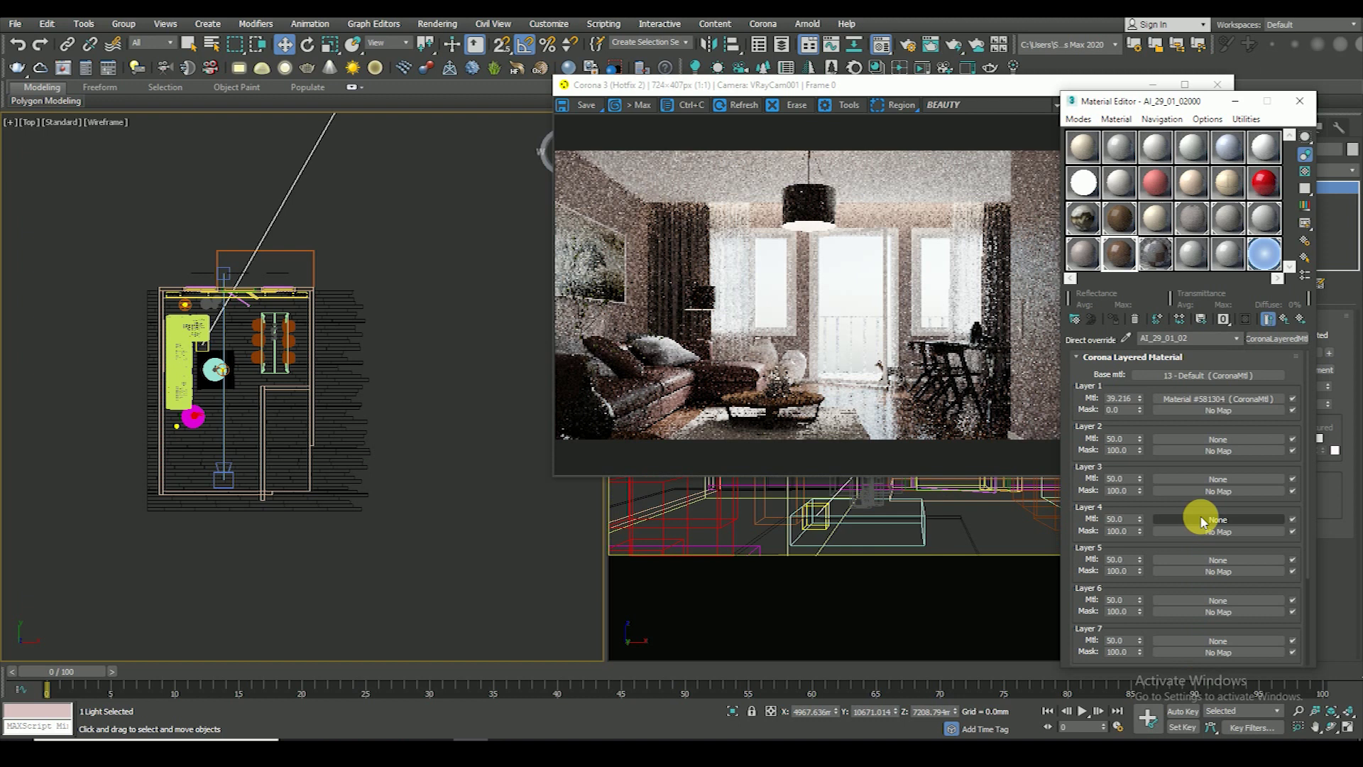
click(1194, 376)
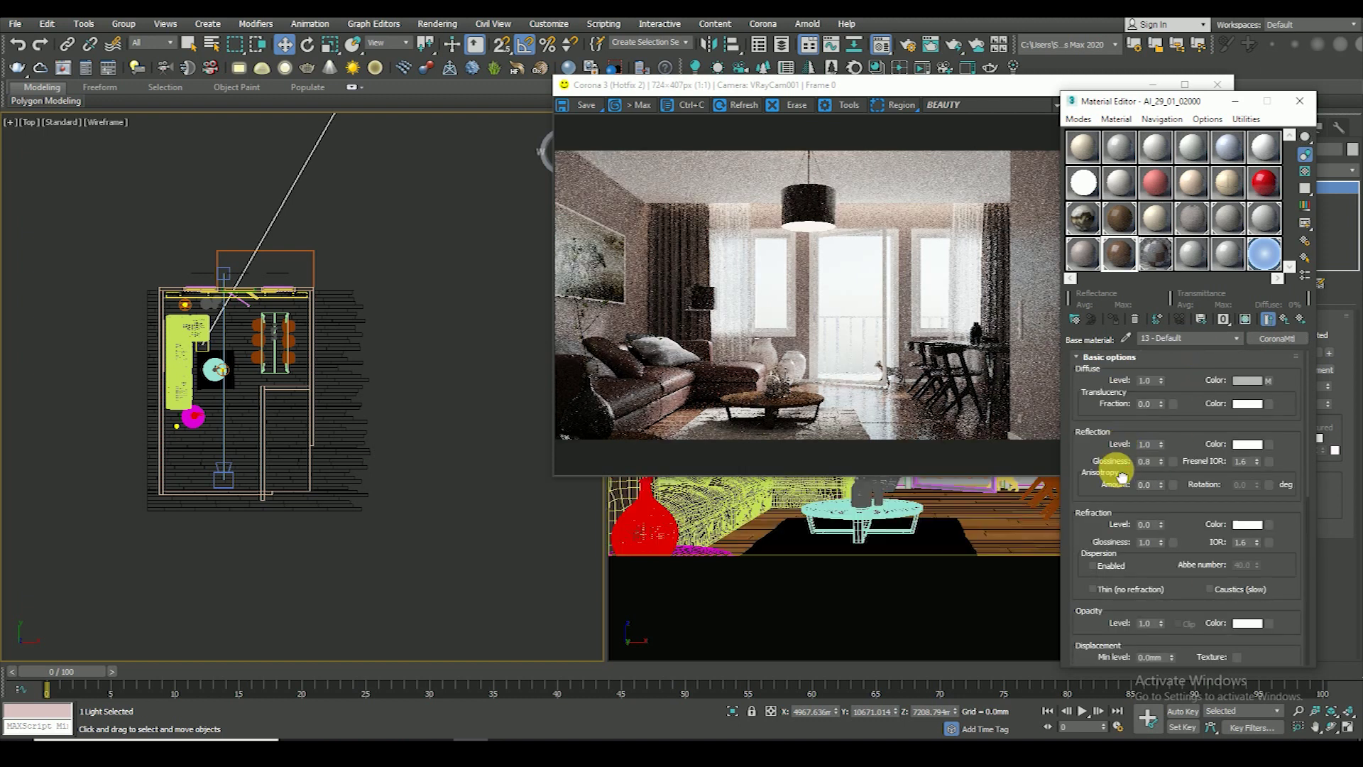
text(0.8)
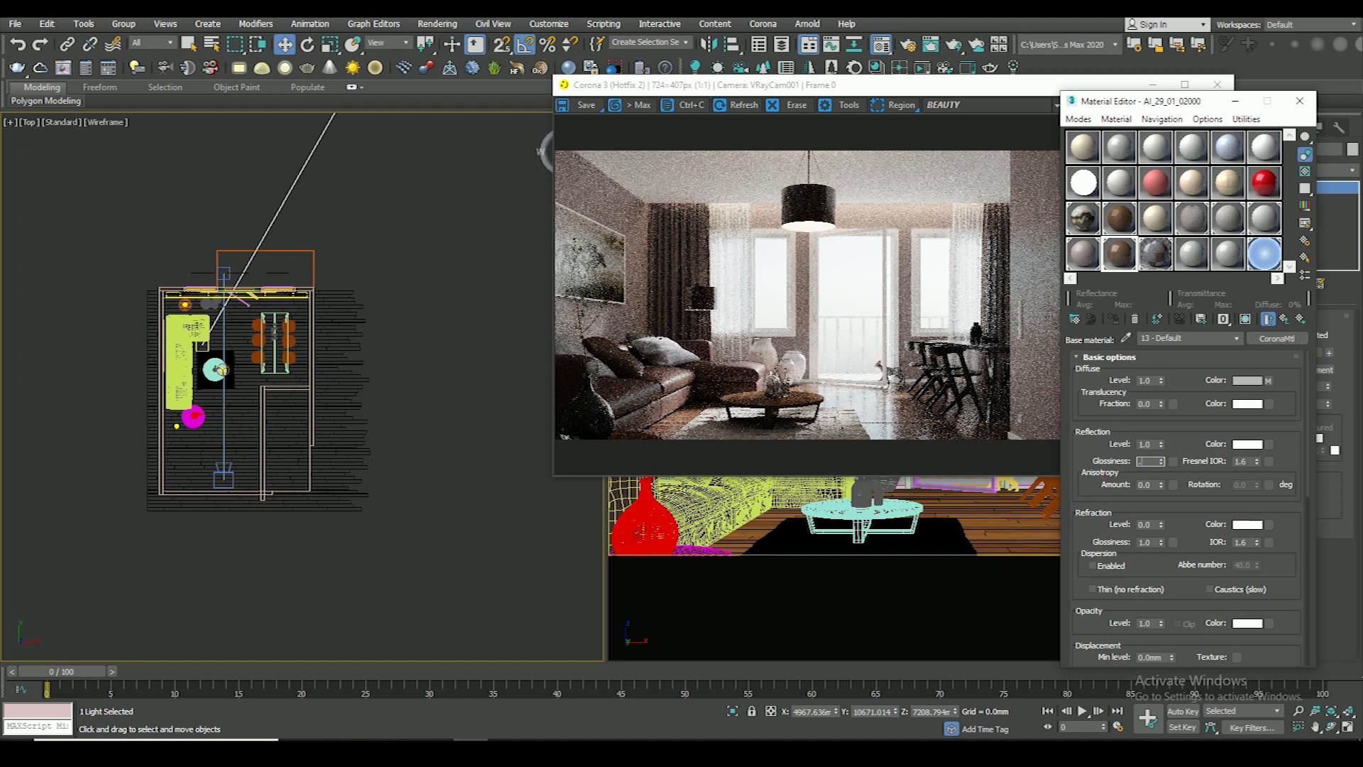
text(0.5)
key(Return)
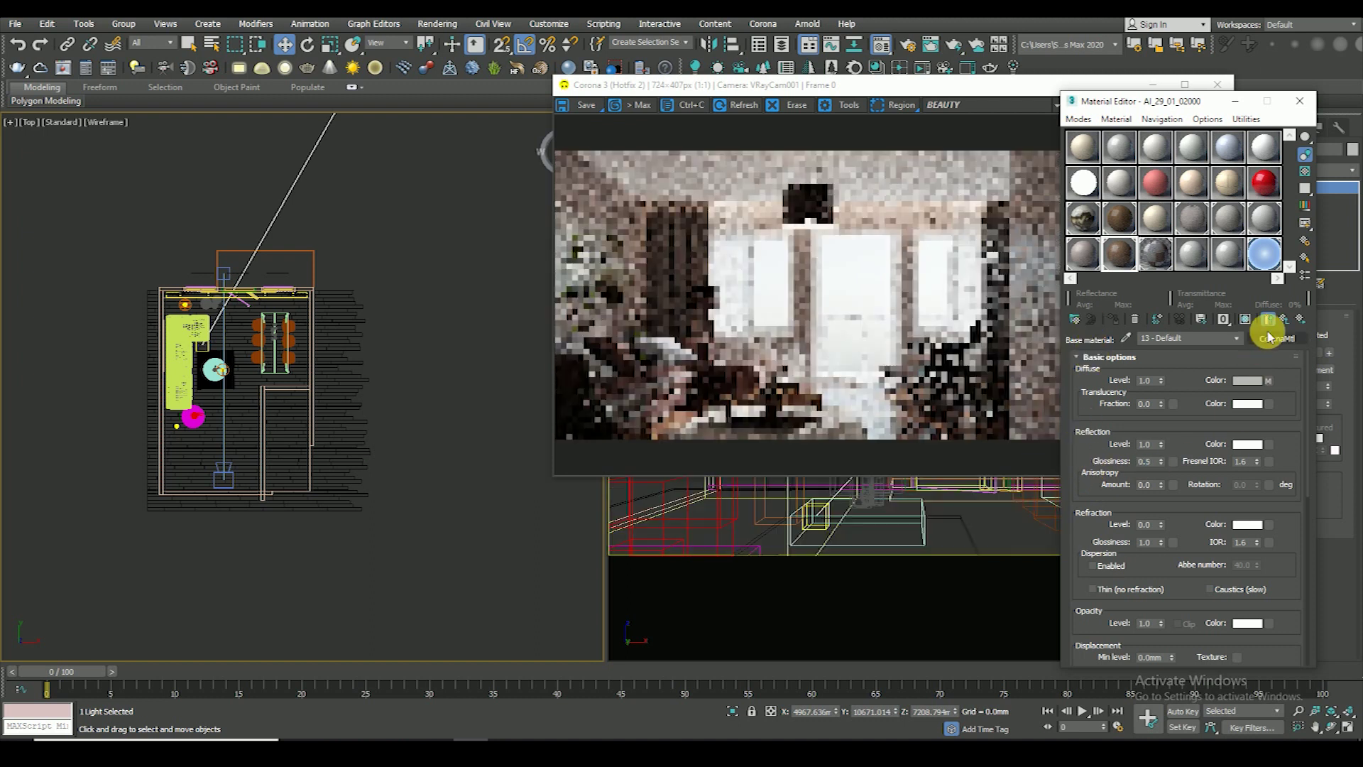
- Check the ray switcher's GI sub-material, then bring the Corona render window forward and zoom it
click(1283, 319)
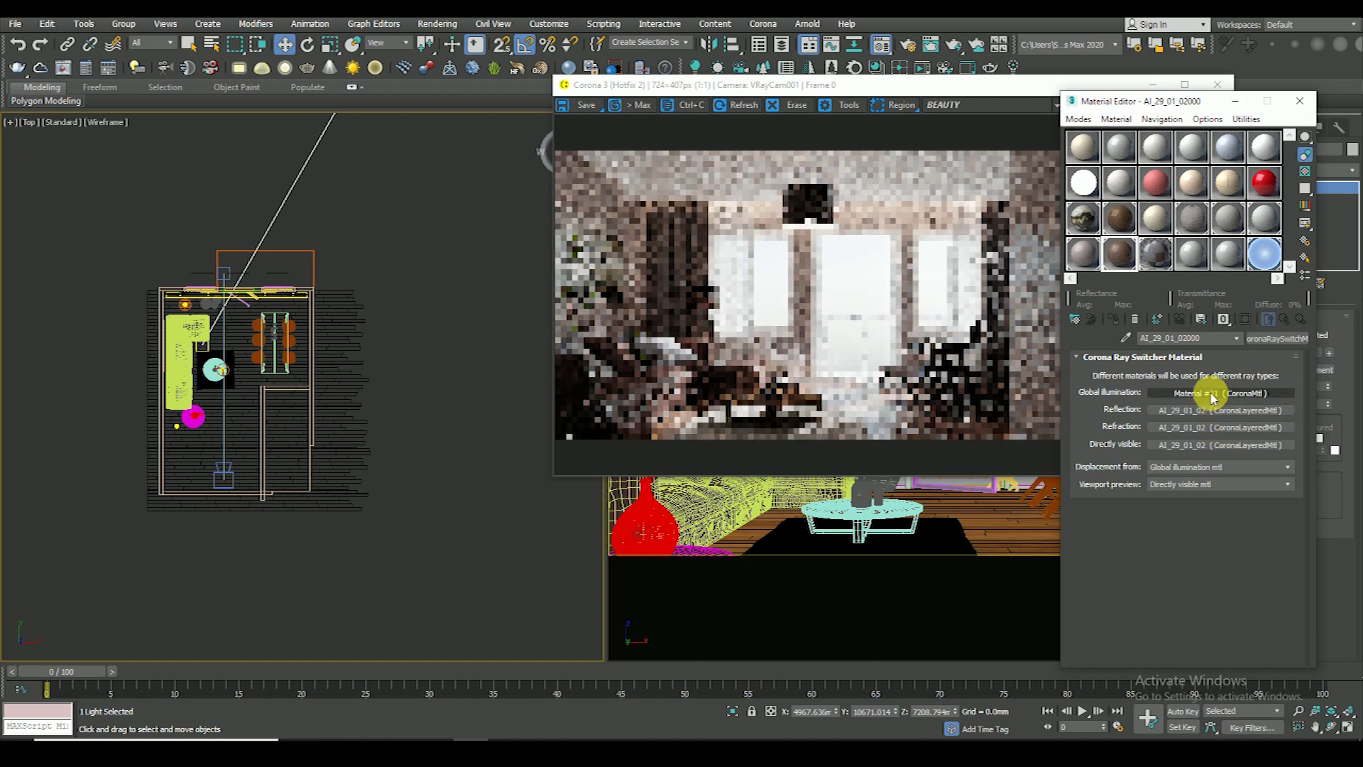
click(1210, 393)
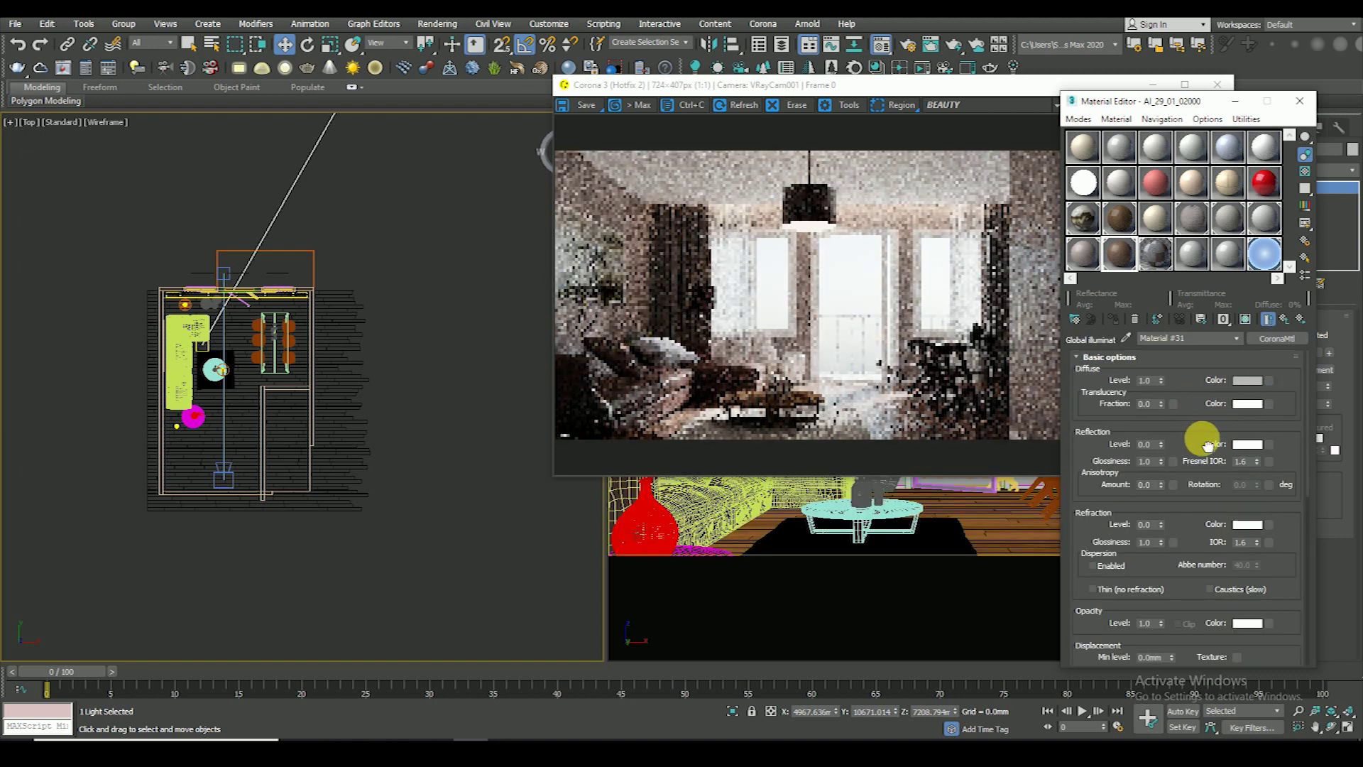
click(1285, 320)
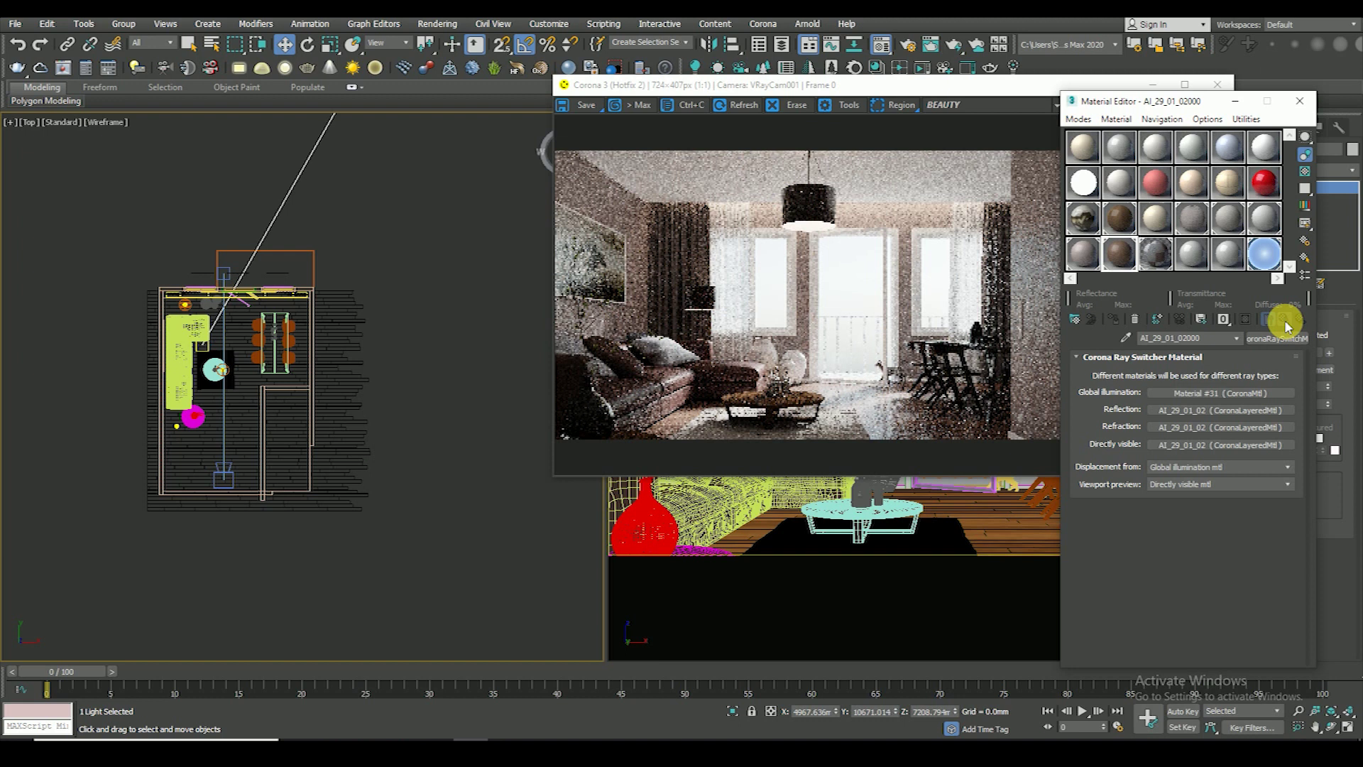
scroll(722, 377, up, 1)
click(844, 365)
scroll(851, 369, down, 1)
scroll(859, 372, up, 1)
scroll(901, 378, down, 1)
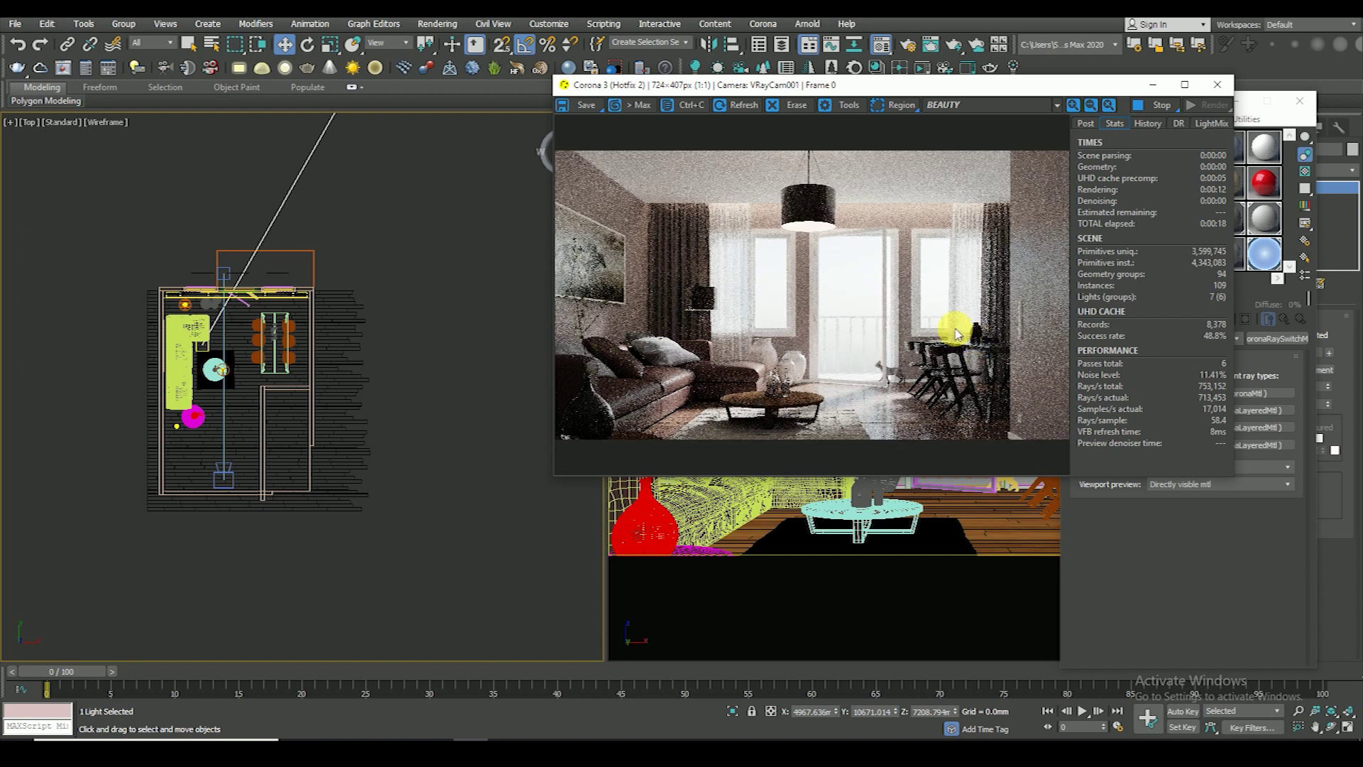
- Zoom in and out of the Corona render to check noise, moving the window aside
scroll(959, 262, up, 1)
scroll(958, 238, down, 1)
scroll(809, 234, up, 2)
scroll(811, 236, down, 2)
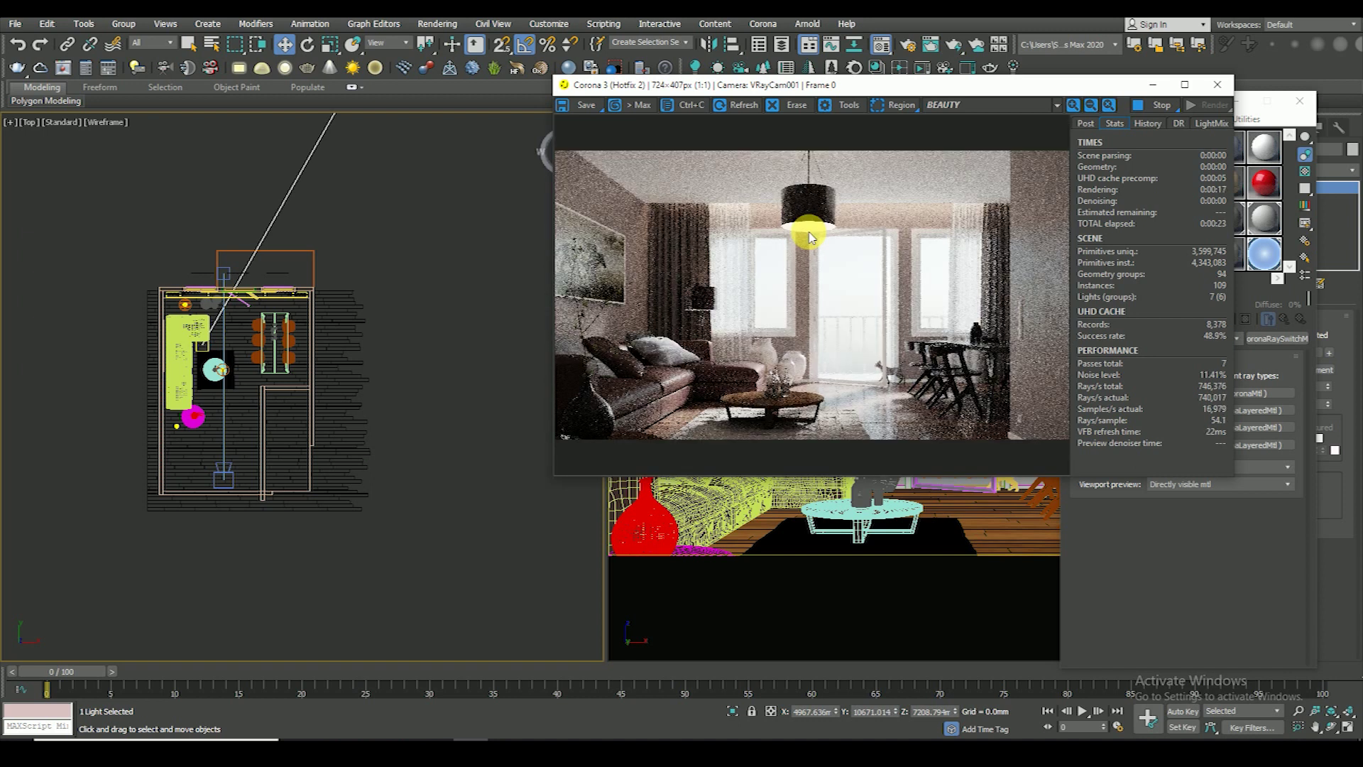
scroll(983, 227, up, 1)
scroll(925, 394, down, 1)
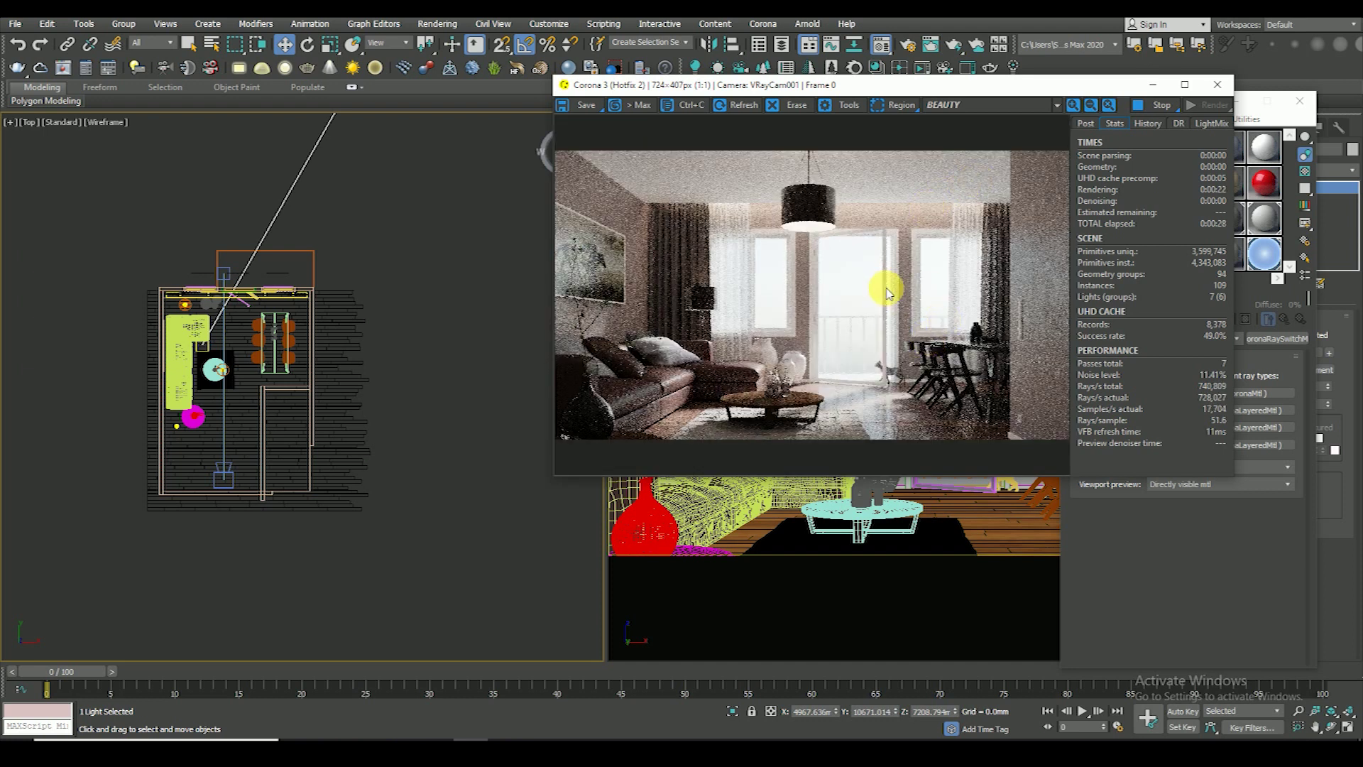
scroll(864, 267, up, 1)
scroll(883, 244, down, 1)
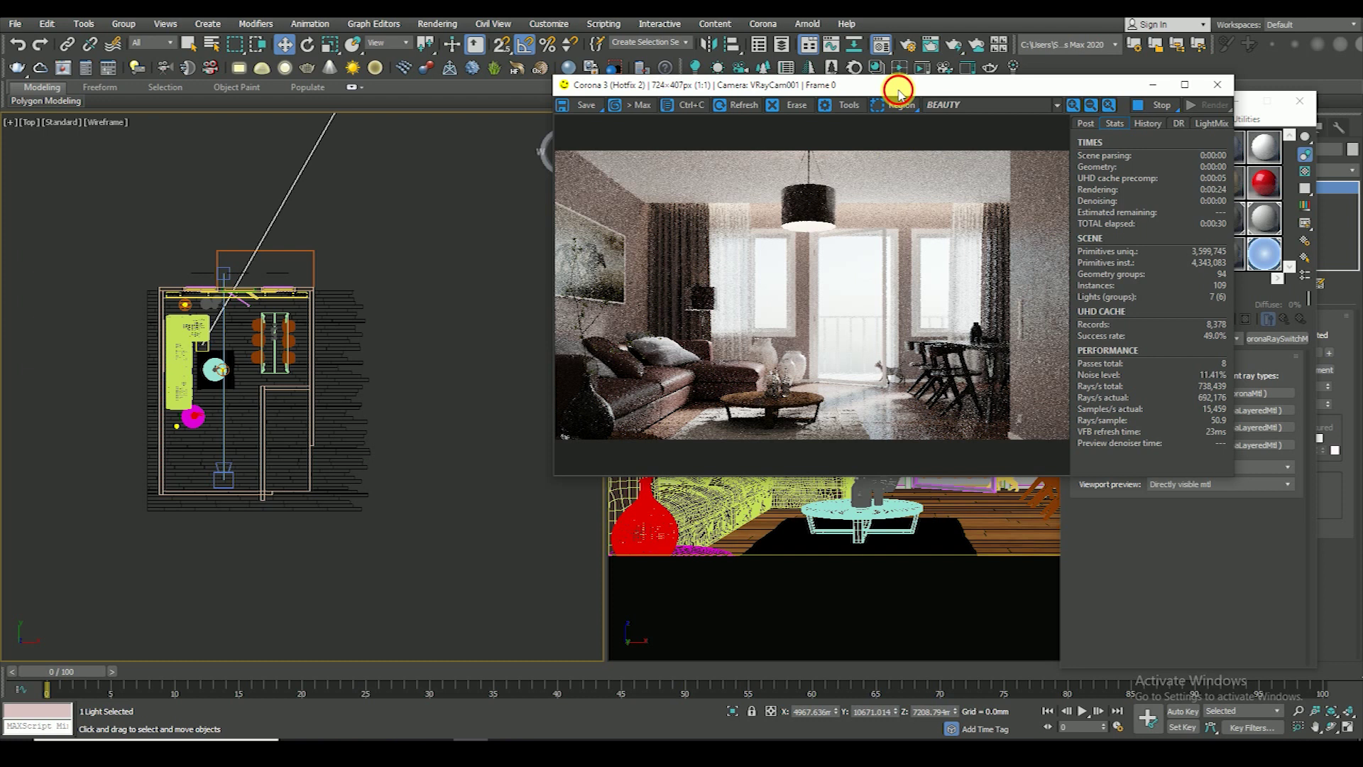
drag(903, 93, 771, 122)
scroll(851, 219, up, 1)
scroll(871, 271, down, 1)
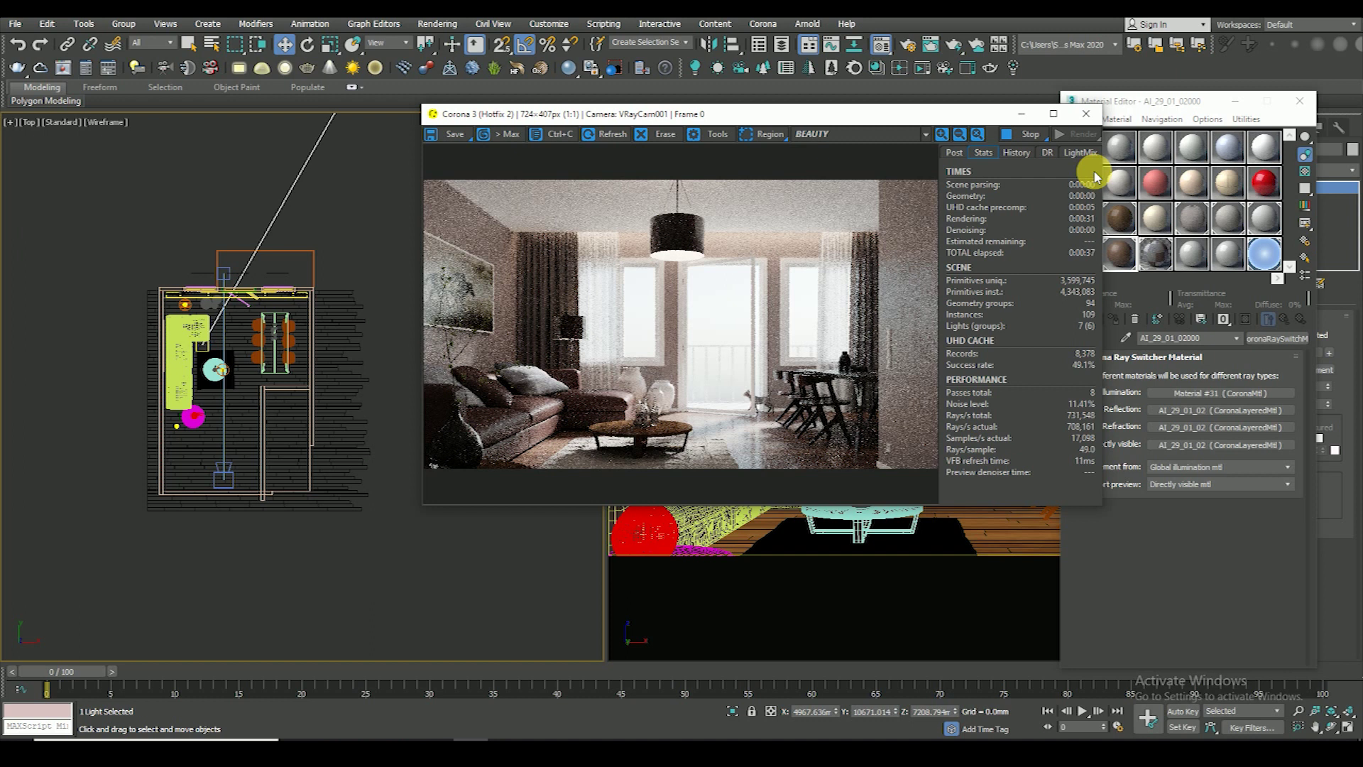
- Zoom-check the render again, nudge its window right and clear the selection
scroll(854, 319, up, 1)
scroll(892, 456, down, 1)
scroll(781, 417, up, 1)
scroll(708, 421, down, 1)
scroll(603, 440, up, 1)
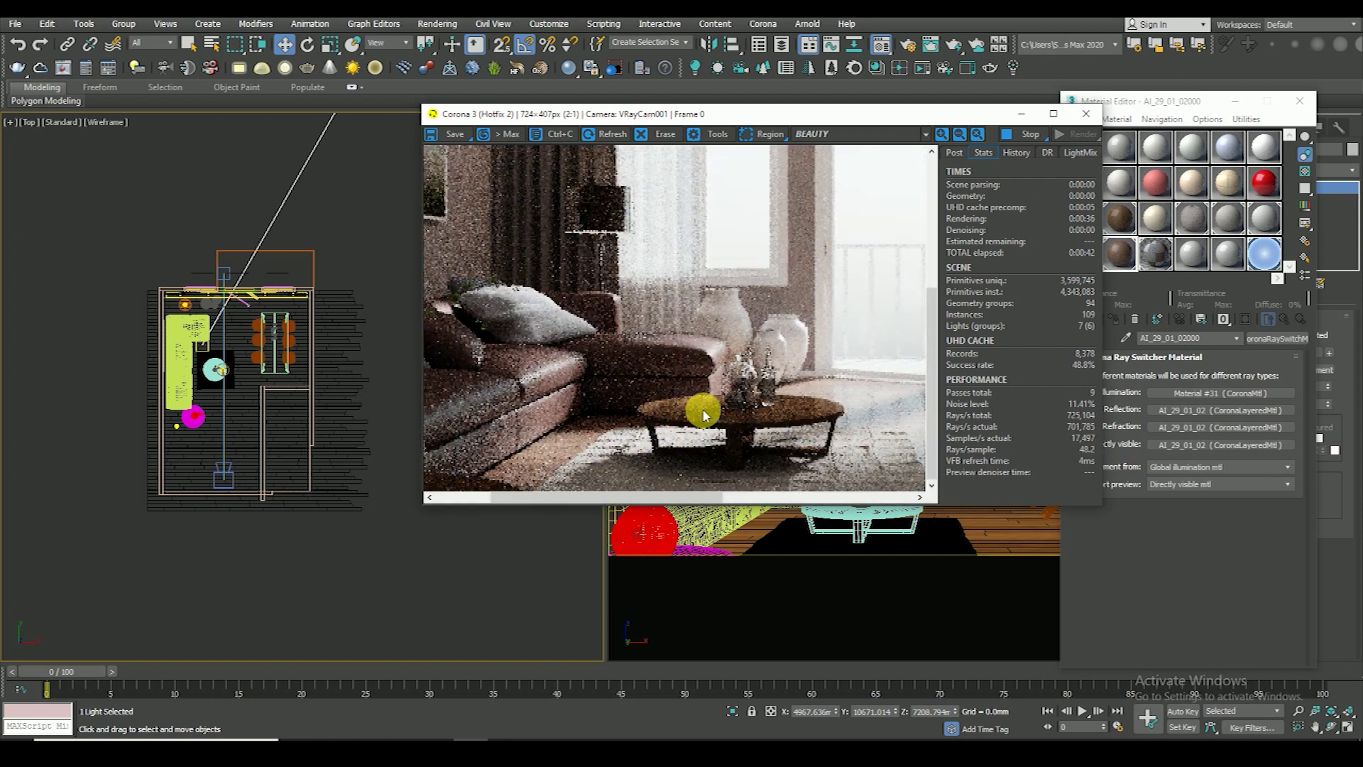
scroll(705, 415, down, 1)
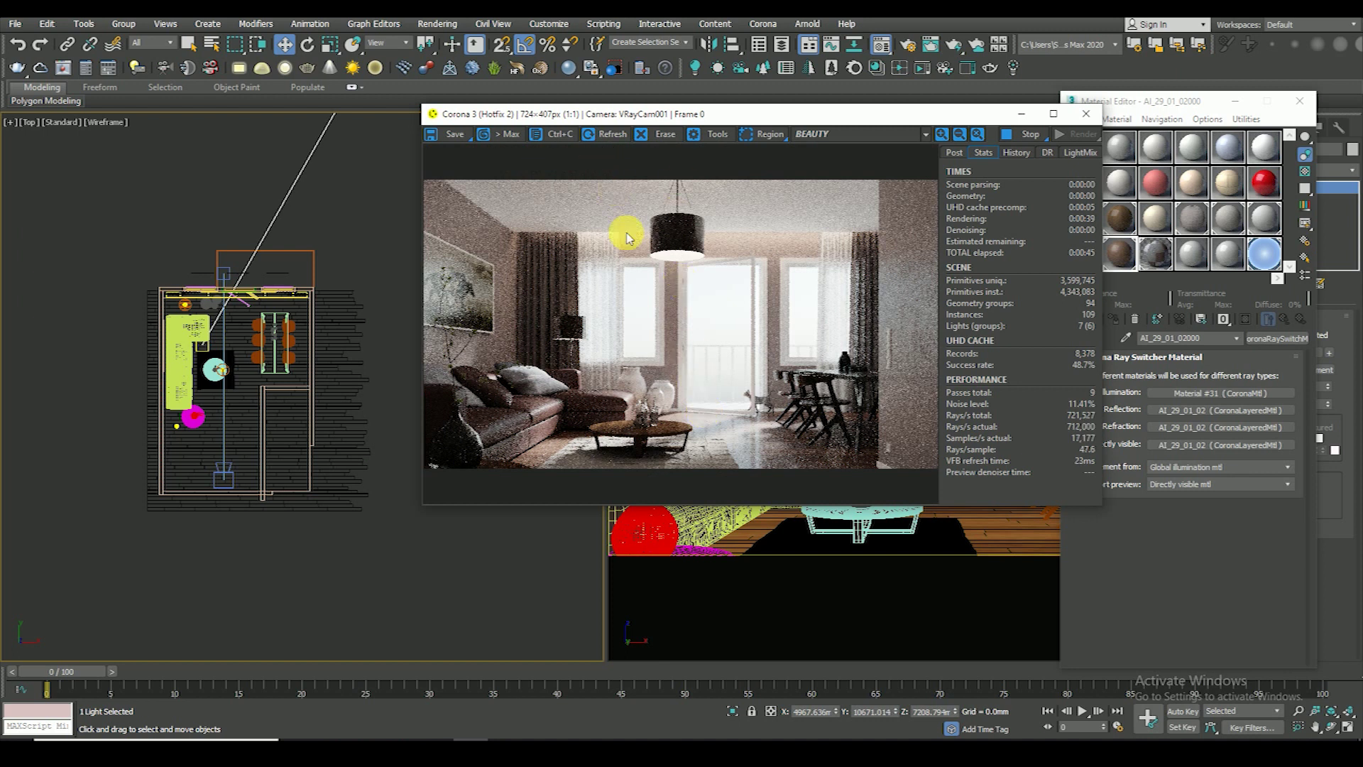
drag(620, 120, 656, 123)
click(284, 500)
scroll(255, 384, up, 3)
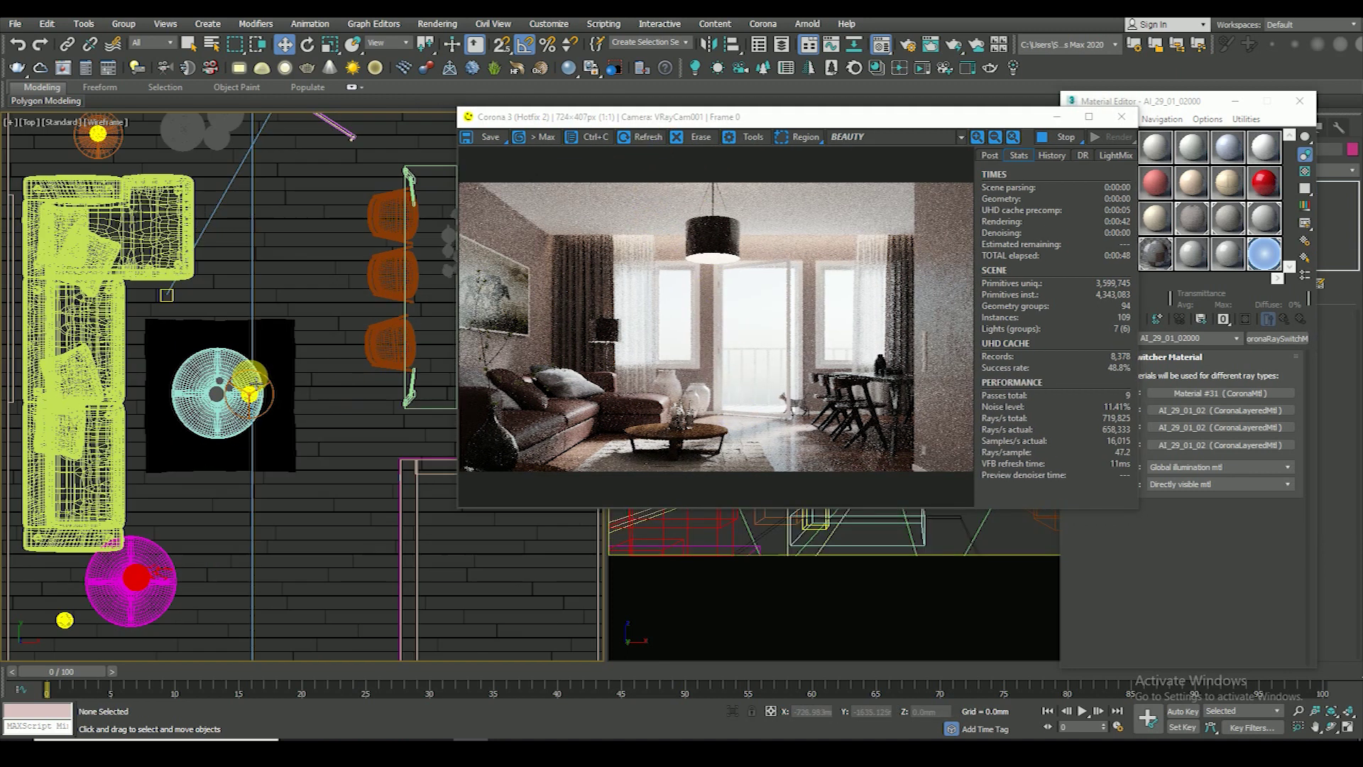
- Move the light over the ceiling fan to the fan's centre, then deselect it
scroll(268, 389, up, 2)
scroll(270, 389, up, 2)
scroll(270, 389, up, 1)
click(269, 388)
scroll(269, 384, down, 3)
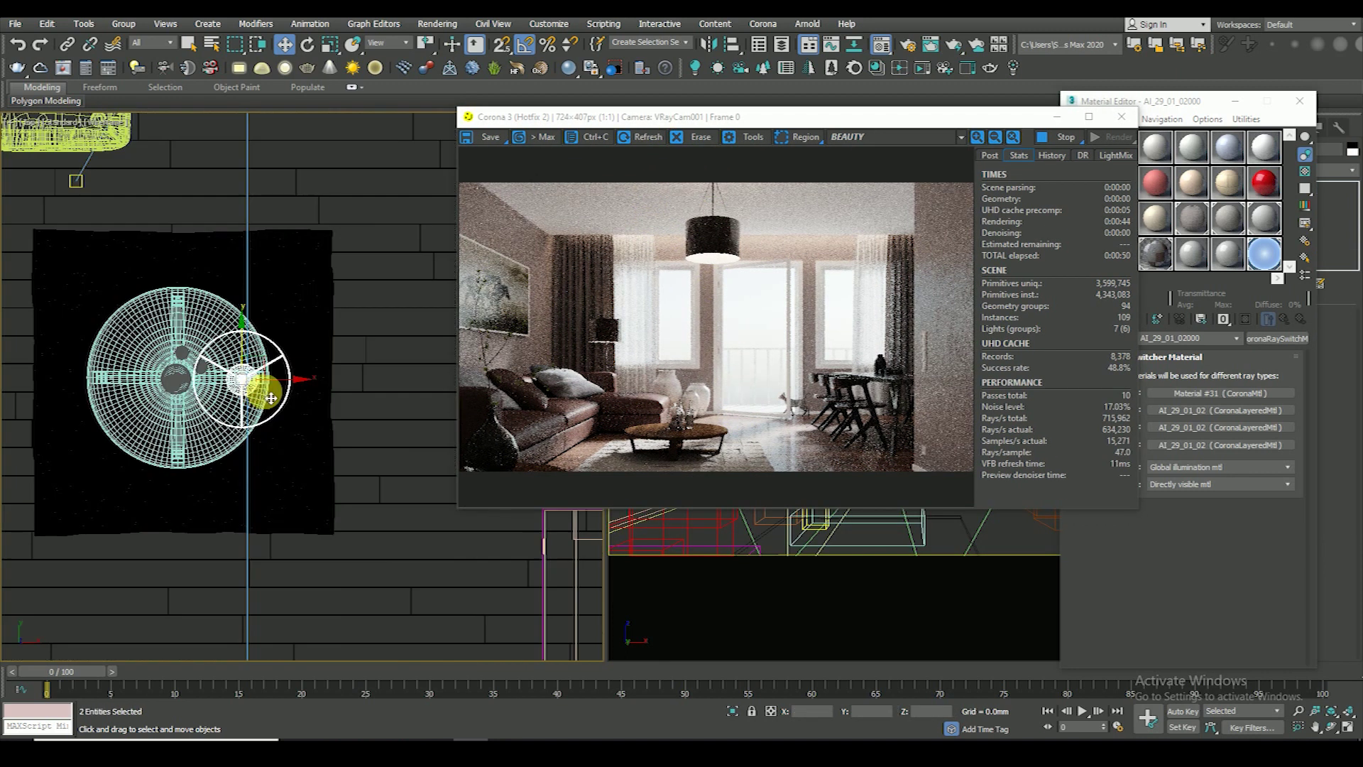
drag(267, 364, 201, 359)
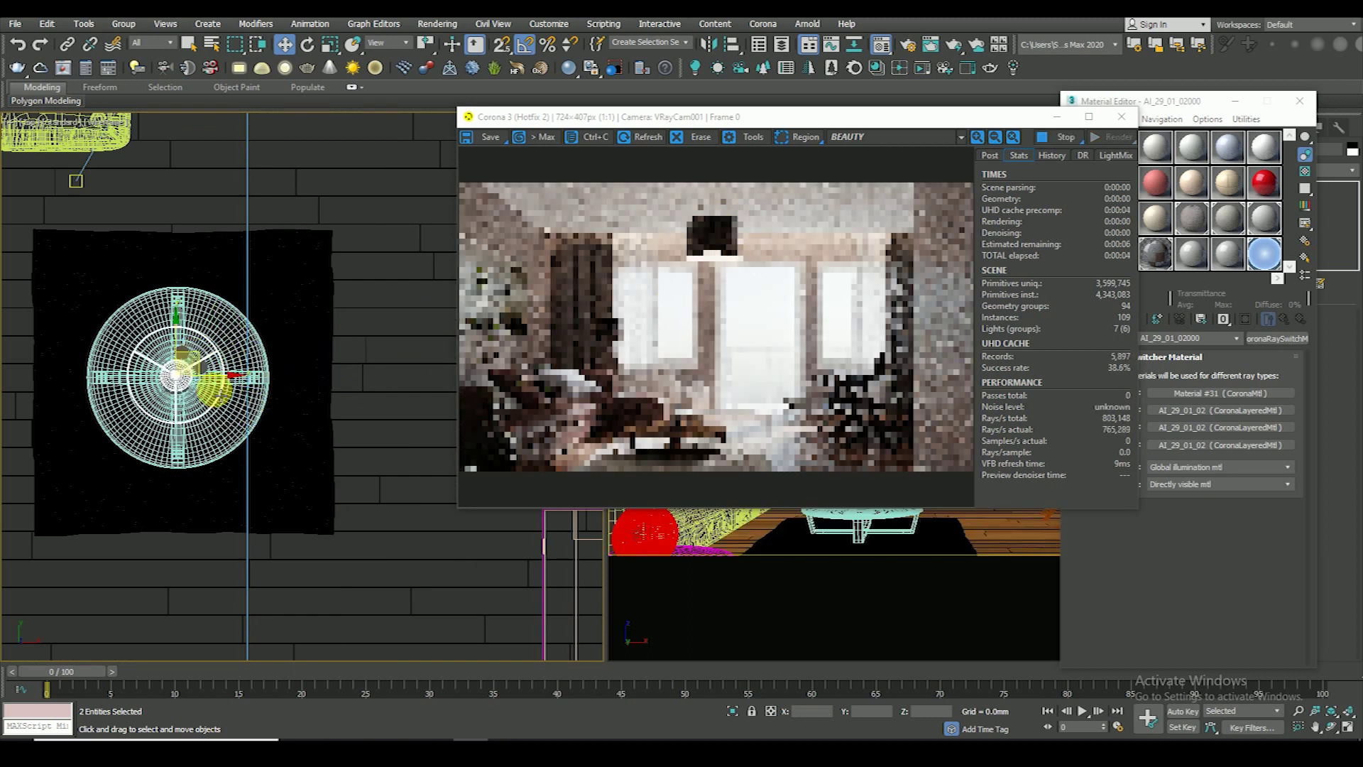
scroll(183, 393, up, 4)
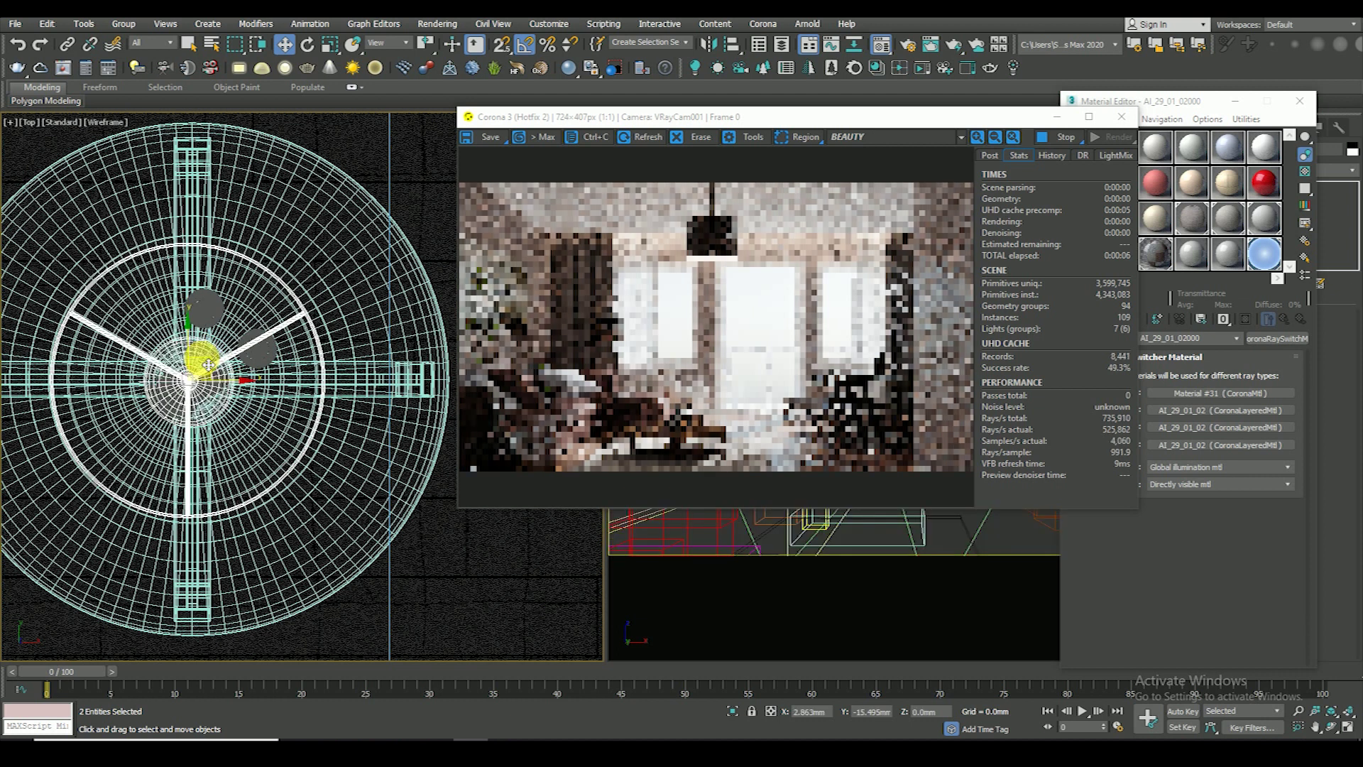
scroll(204, 357, down, 4)
scroll(220, 362, down, 3)
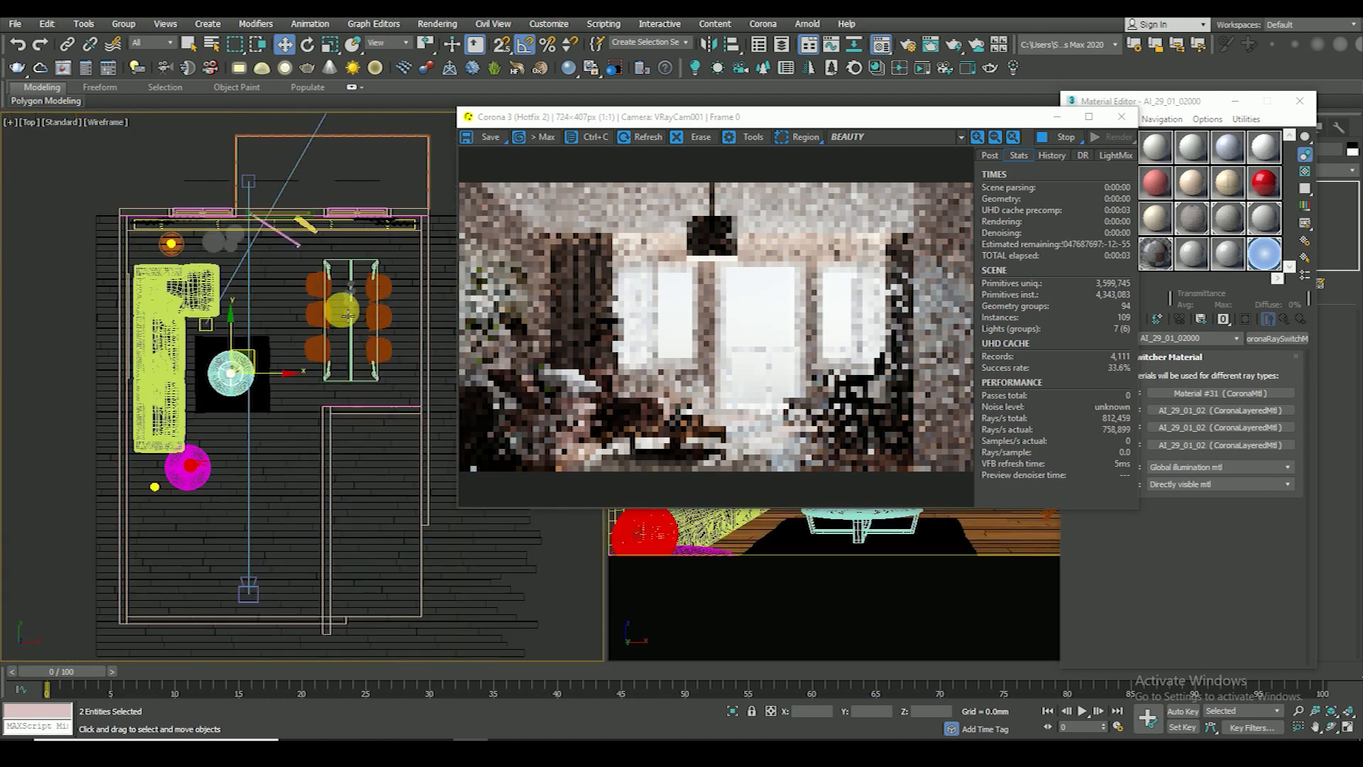
scroll(351, 309, up, 4)
scroll(351, 309, down, 4)
scroll(407, 306, down, 2)
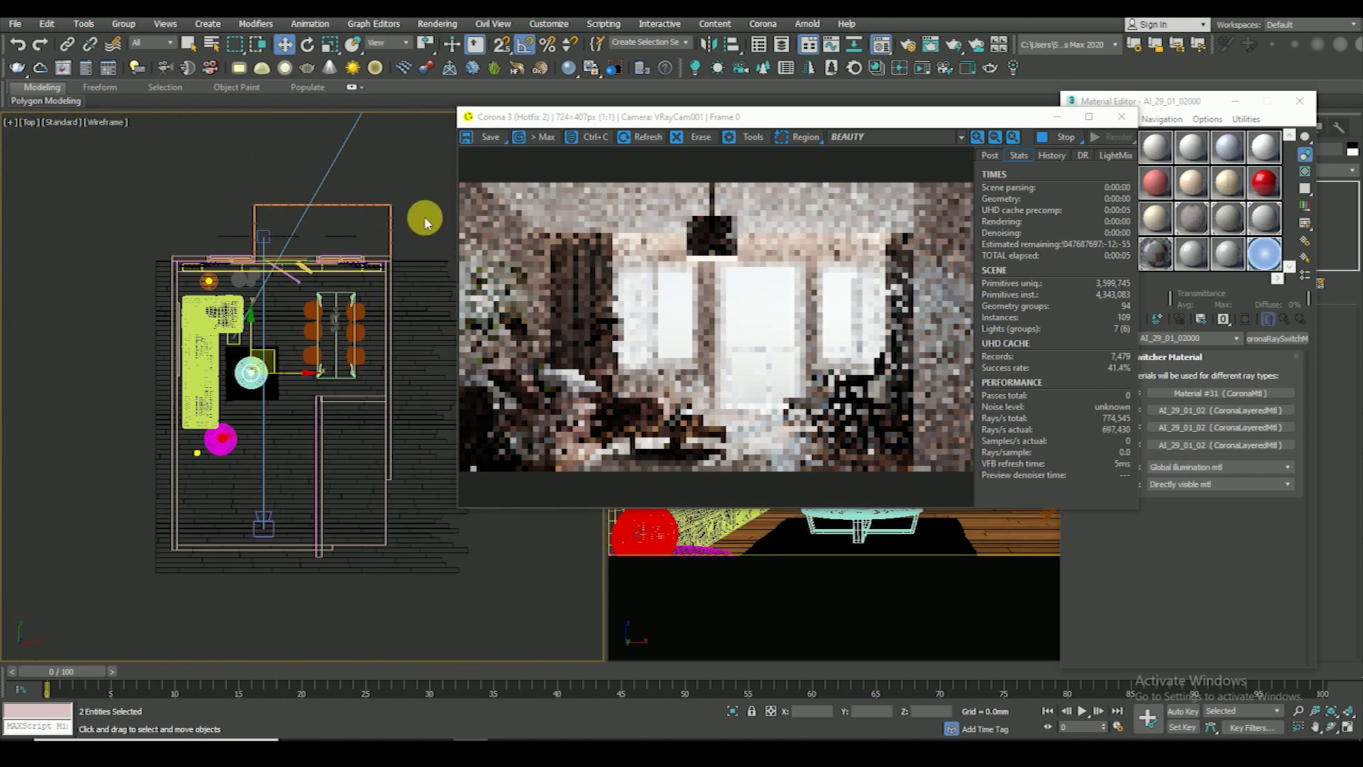
click(447, 220)
- Close the Corona render window and the Material Editor
click(1122, 116)
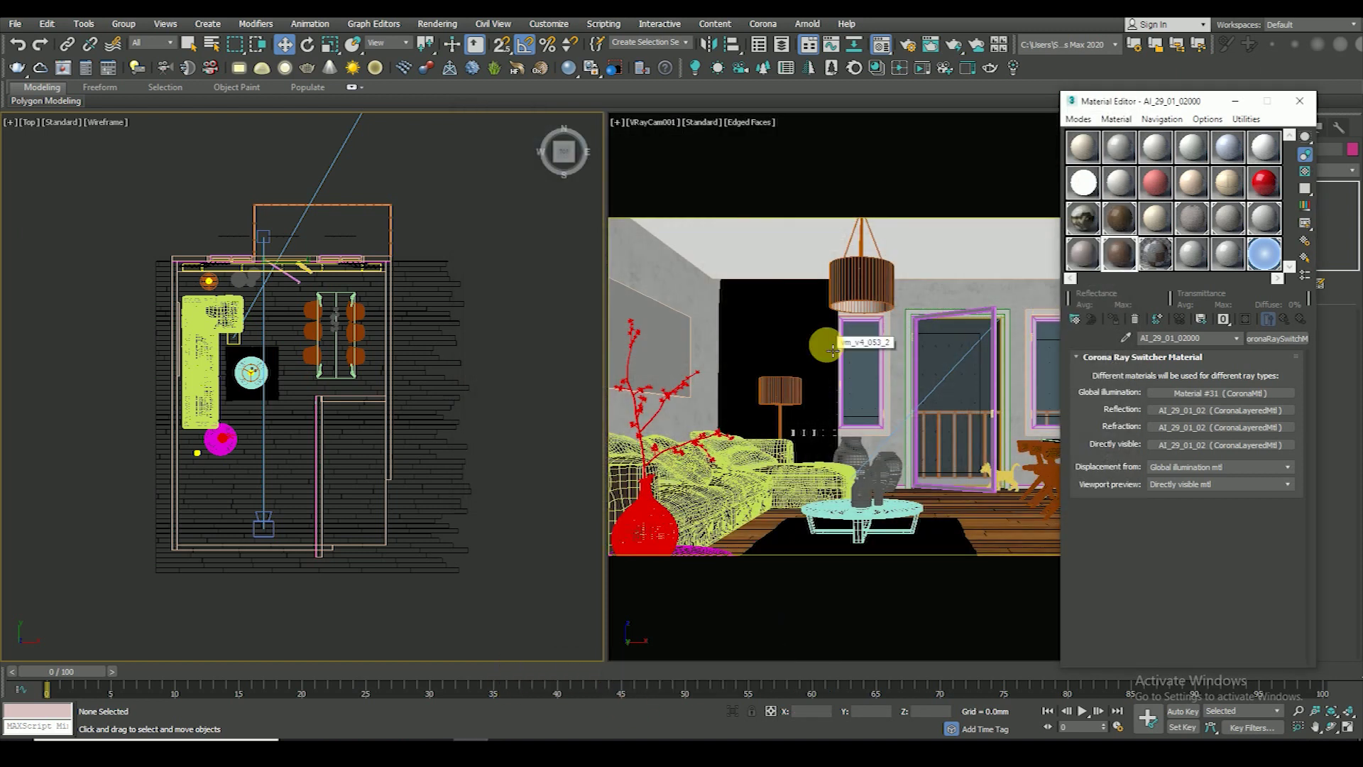
middle_drag(478, 462, 459, 438)
click(1300, 101)
key(F3)
key(F3)
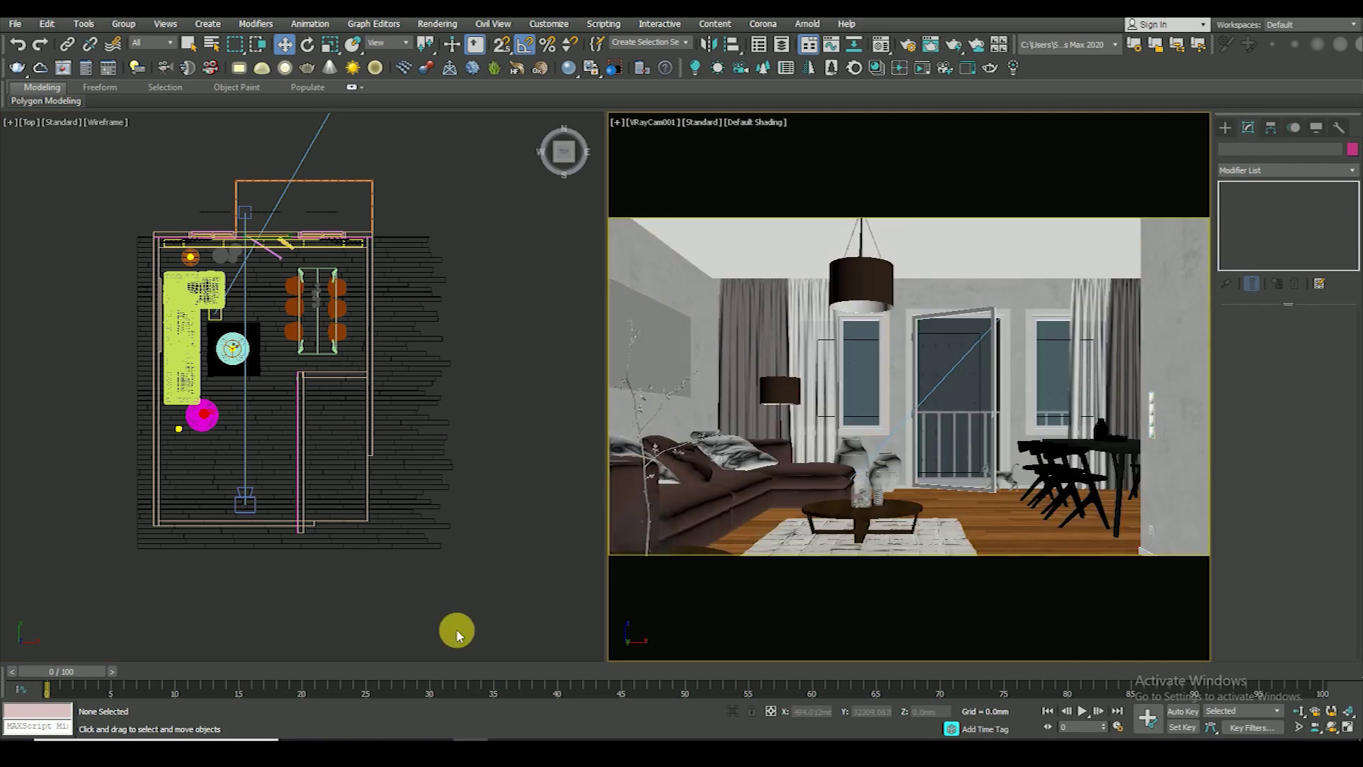
- Look up the Luce Solara 2010 lamp folder, then maximize the Top viewport
mouse_move(380, 738)
click(419, 669)
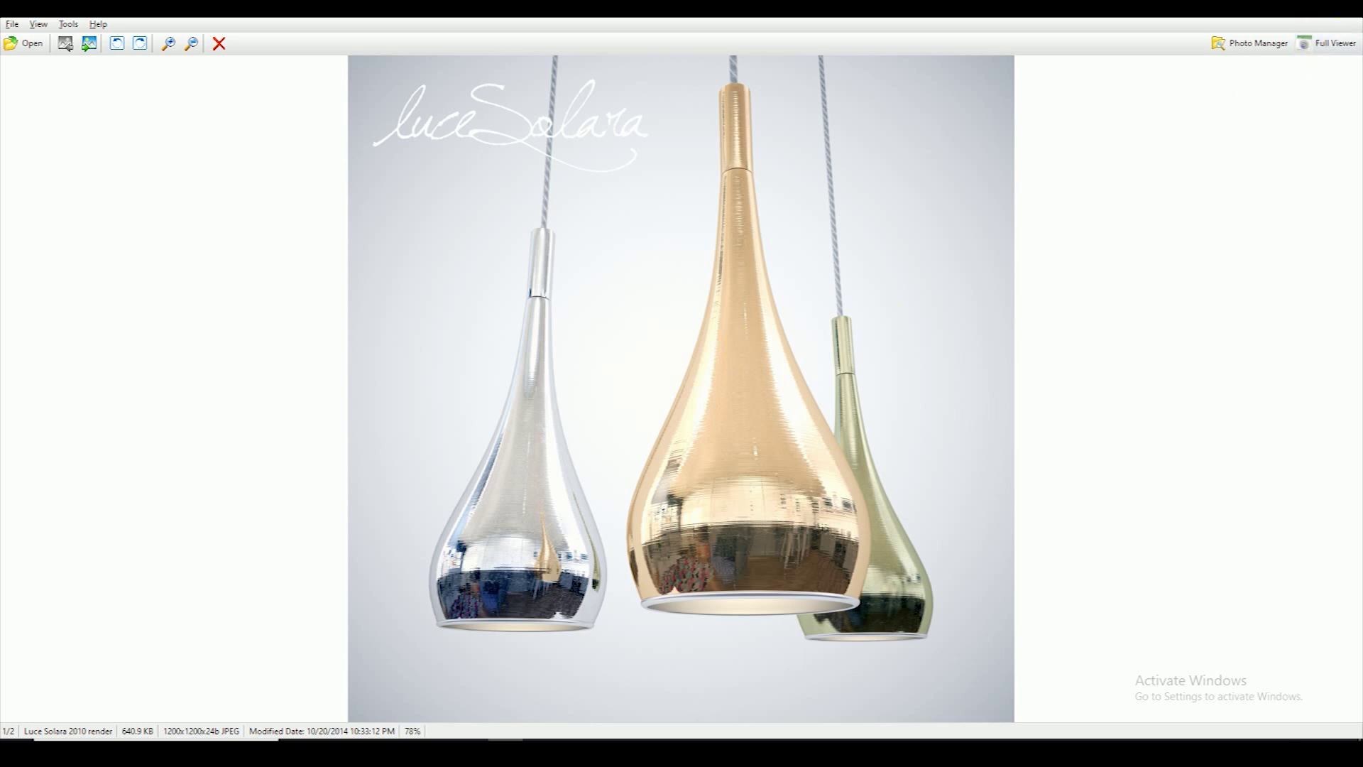
key(Escape)
click(733, 112)
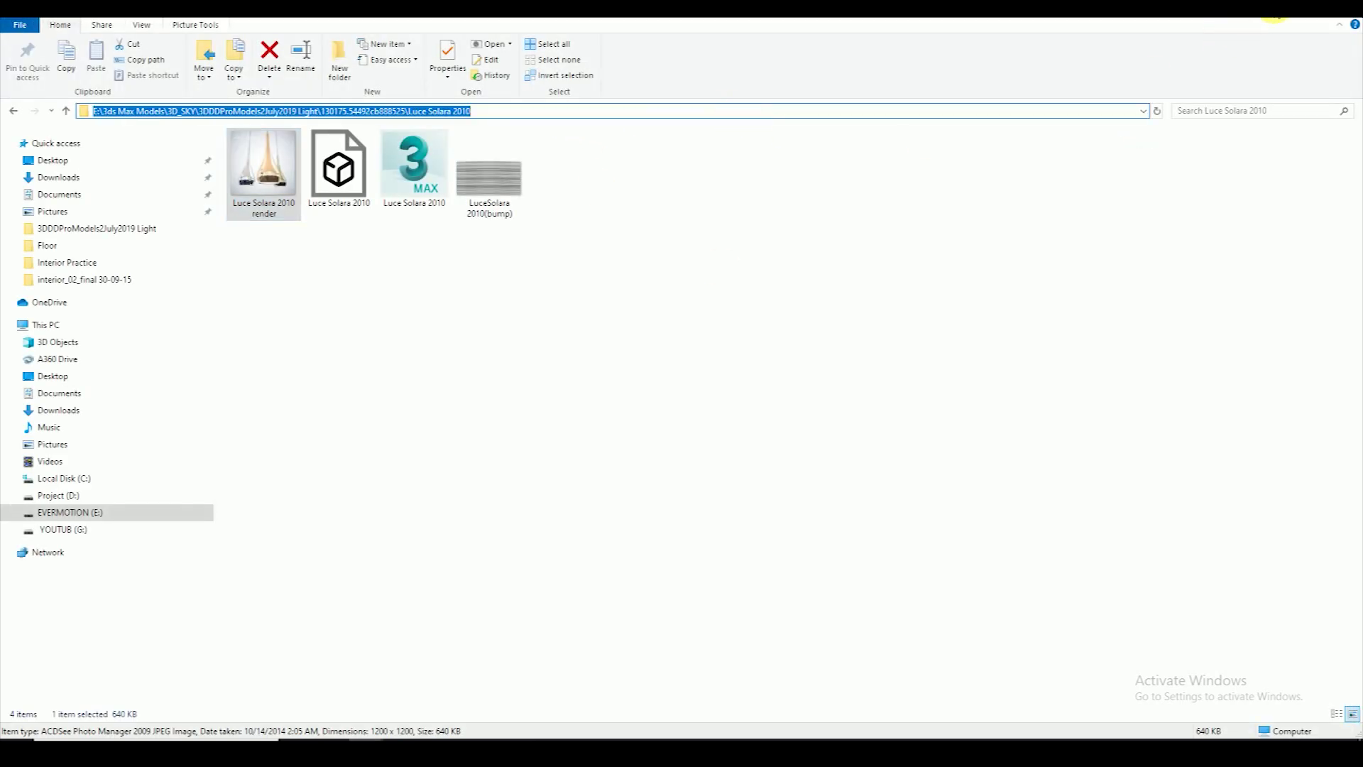
click(1271, 18)
key(alt+w)
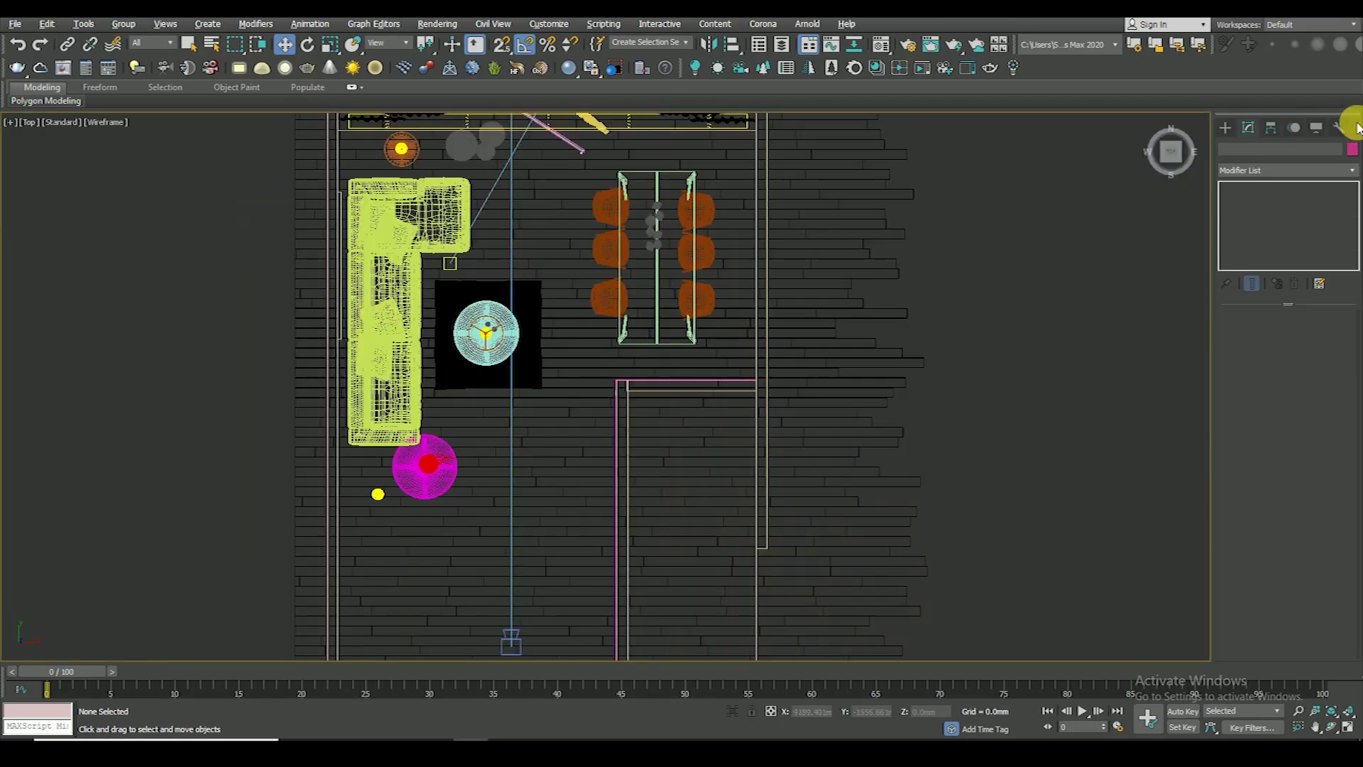
- Hide lights and cameras by category in the viewports
click(1316, 127)
click(1254, 297)
click(1257, 310)
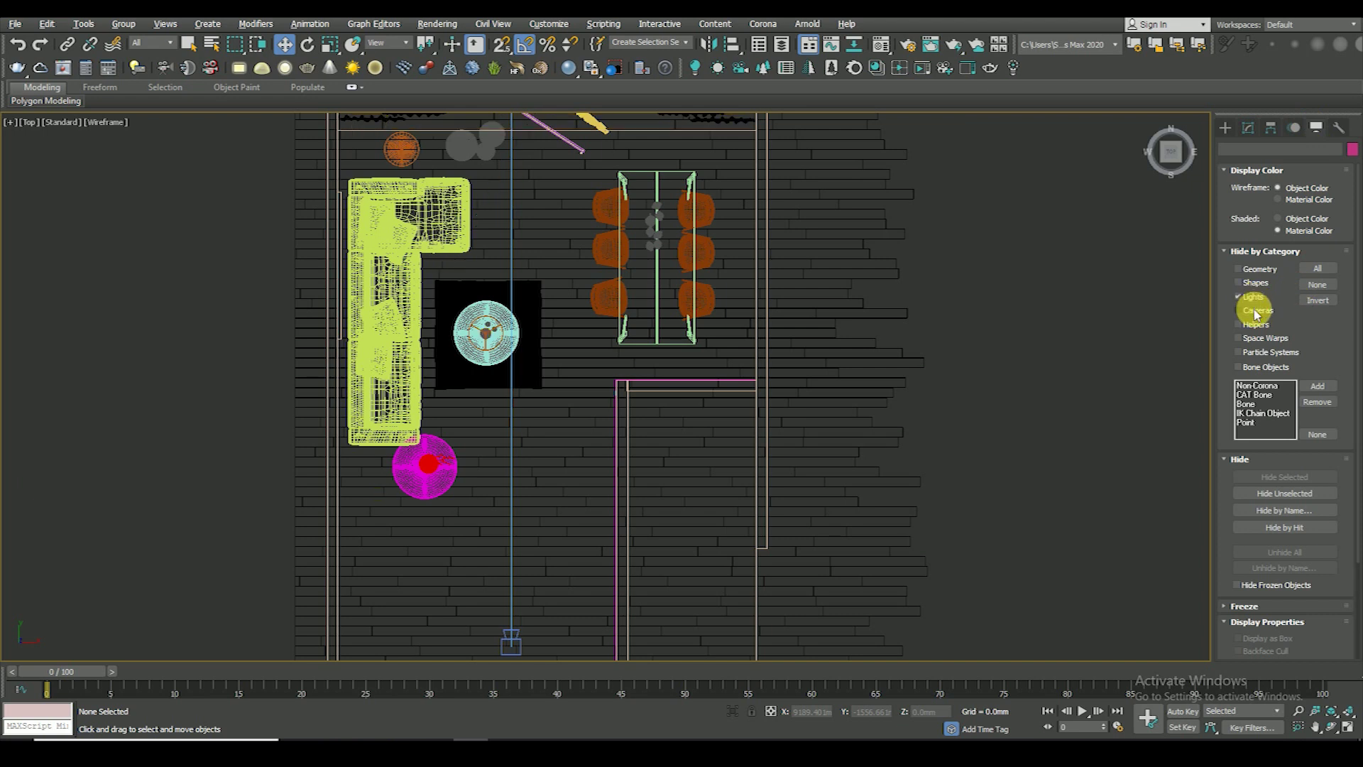
- Merge all four objects from Luce Solara 2010.max into the scene
click(14, 28)
mouse_move(32, 218)
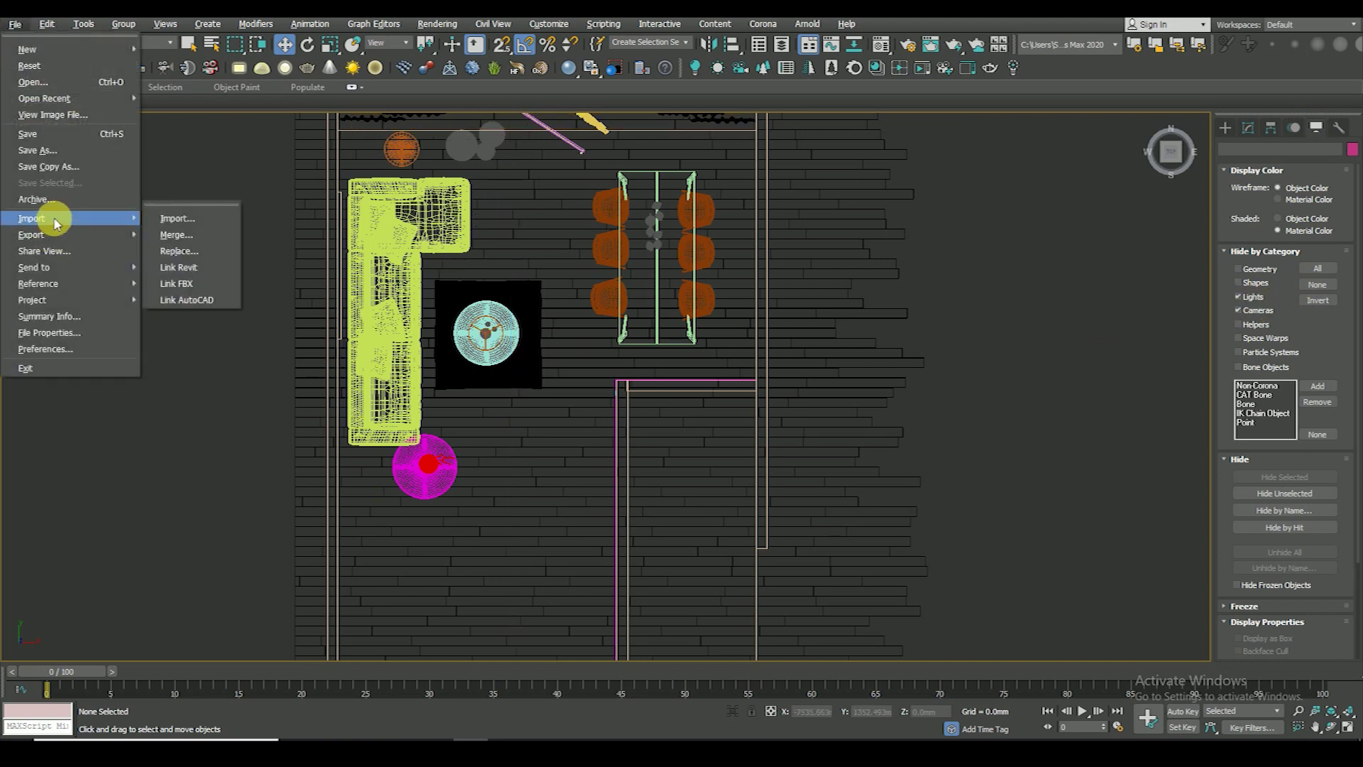
click(190, 242)
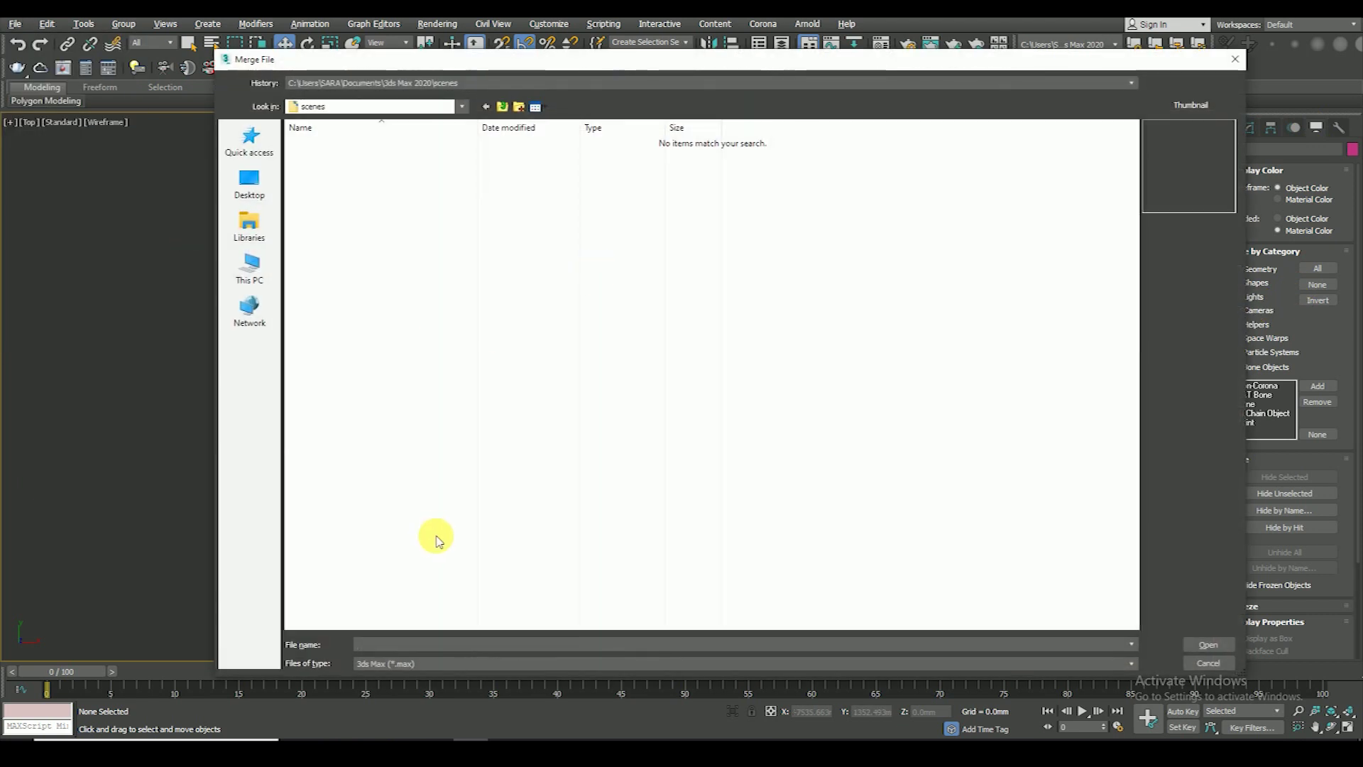
key(Return)
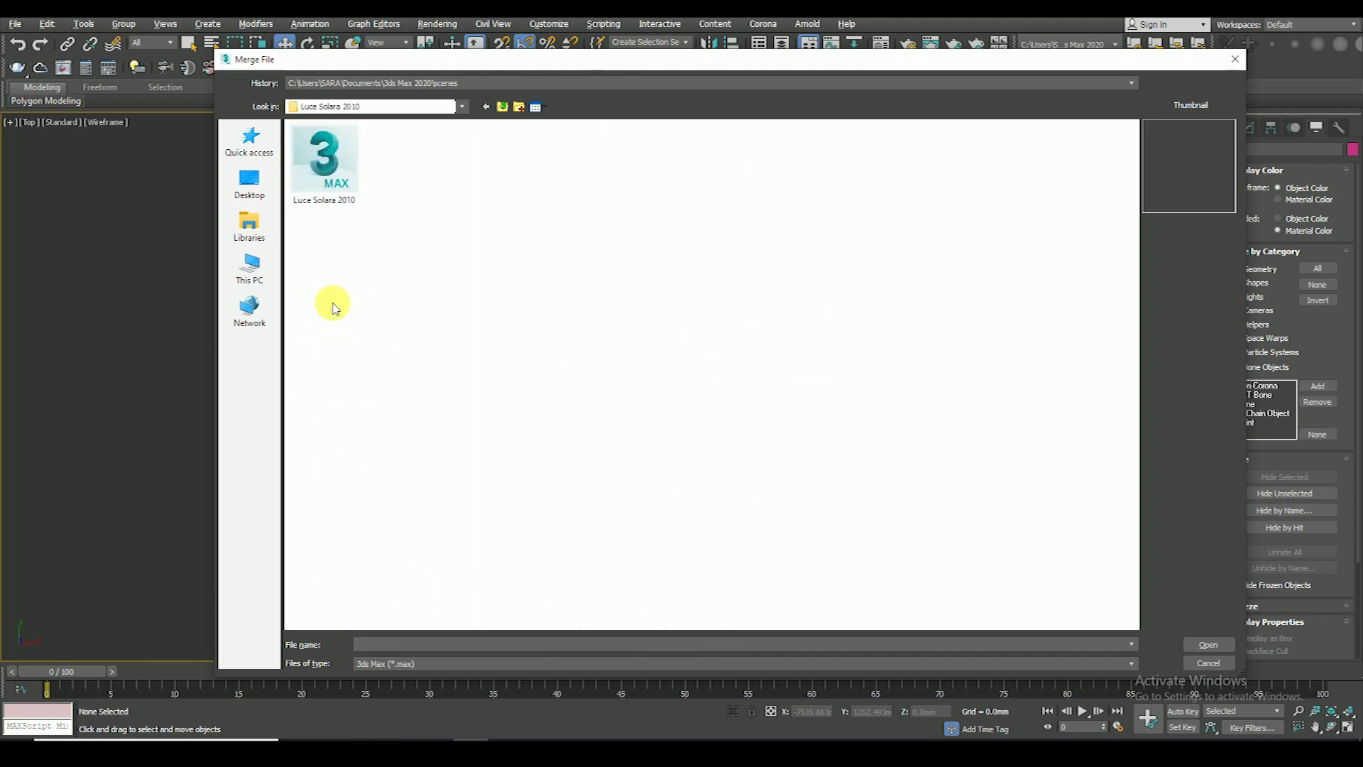
click(325, 198)
click(1209, 647)
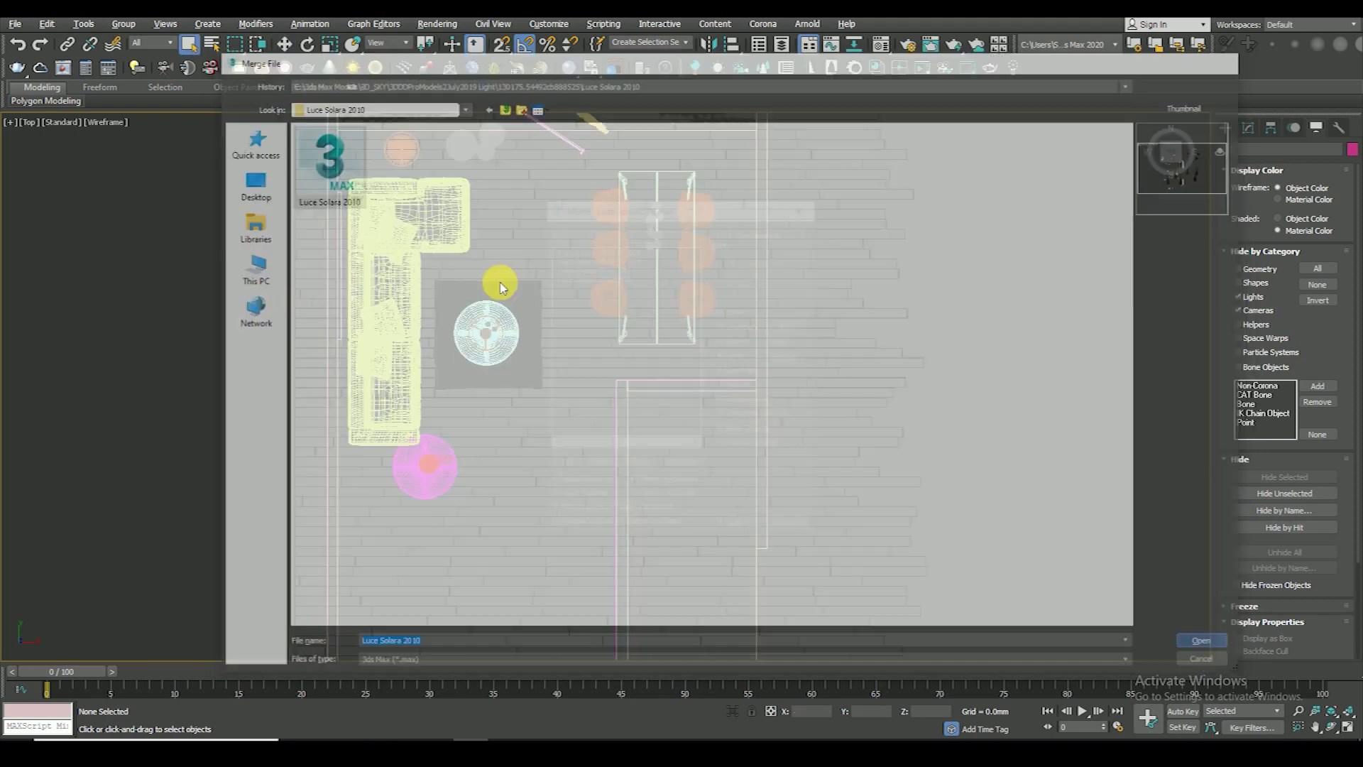
click(563, 465)
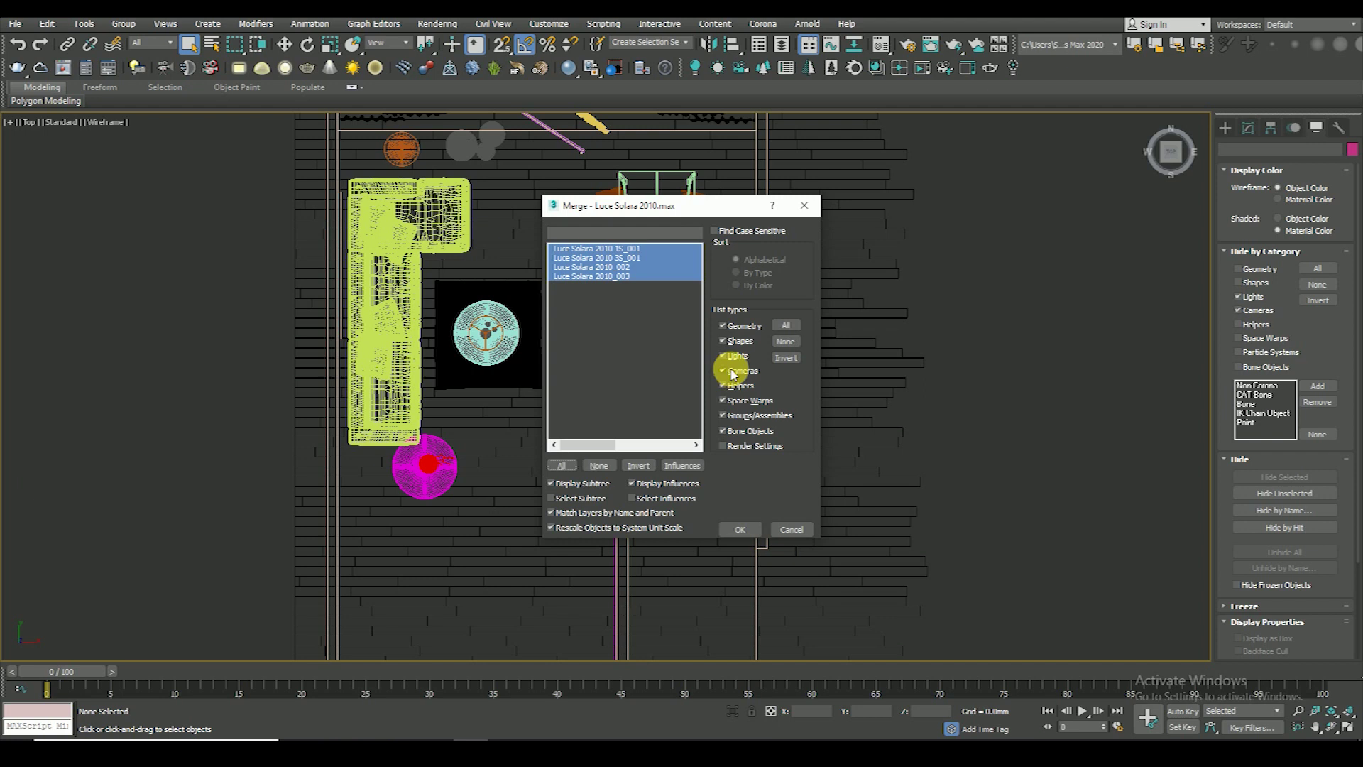
click(740, 531)
click(284, 44)
scroll(784, 340, down, 3)
scroll(778, 326, down, 3)
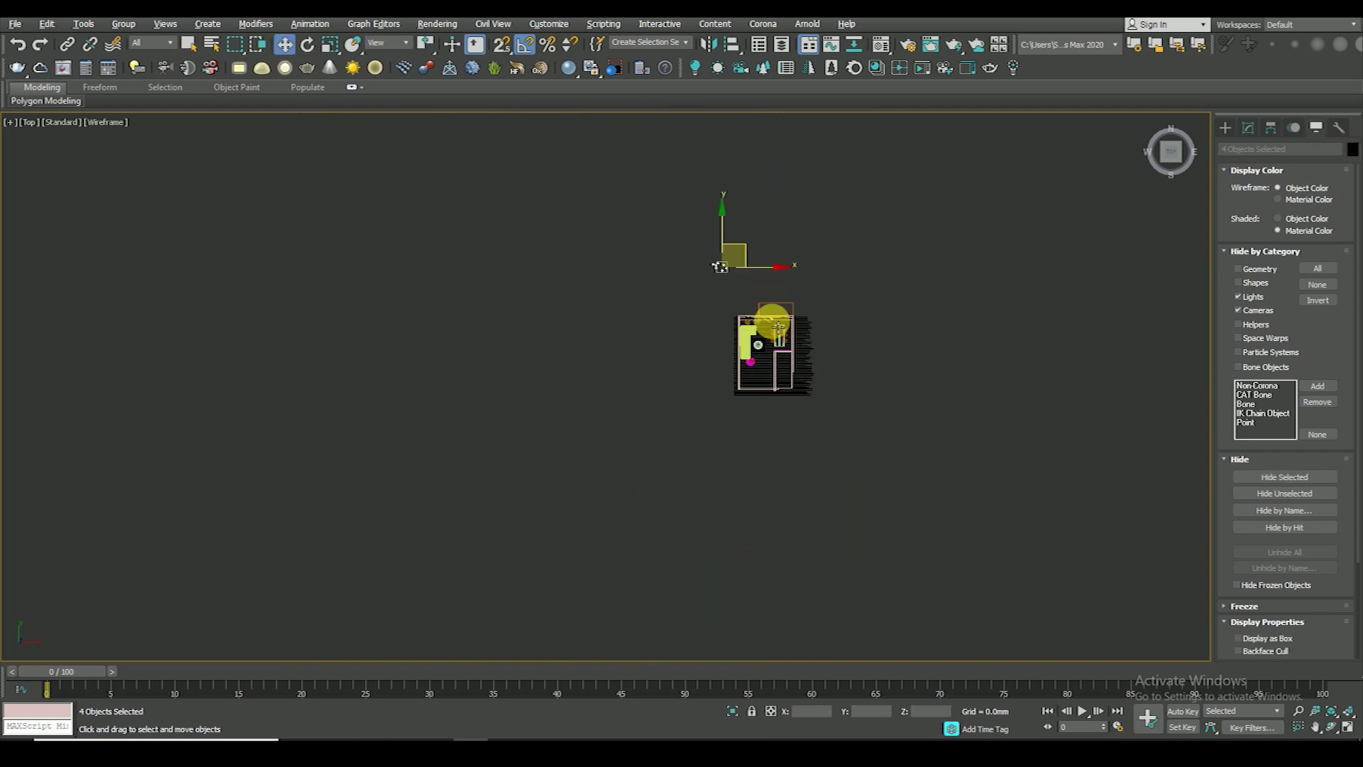
- Orbit around the pendant lamps in shaded display to view them in 3D
scroll(675, 343, up, 3)
scroll(671, 344, up, 4)
scroll(679, 355, up, 4)
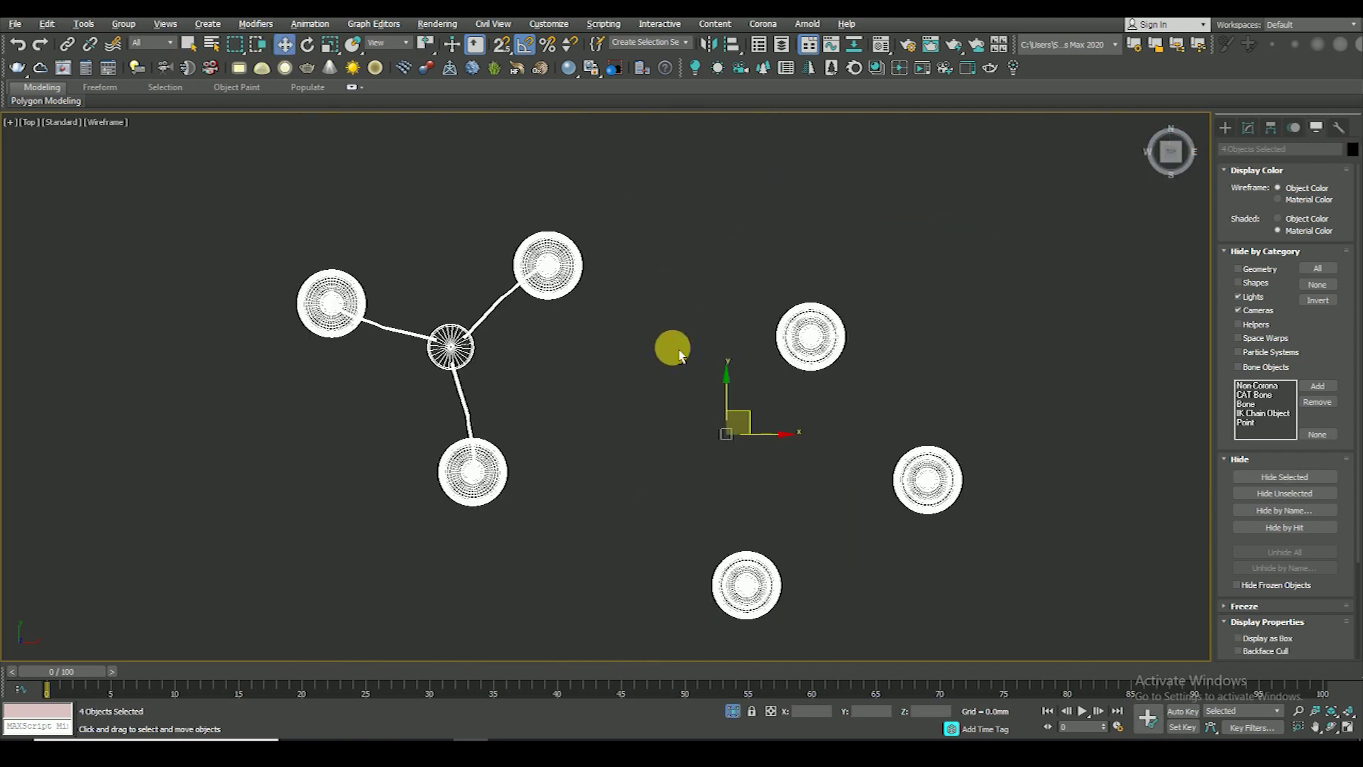
alt+middle_drag(679, 355, 620, 320)
key(F3)
click(609, 334)
scroll(769, 542, down, 2)
scroll(710, 460, up, 2)
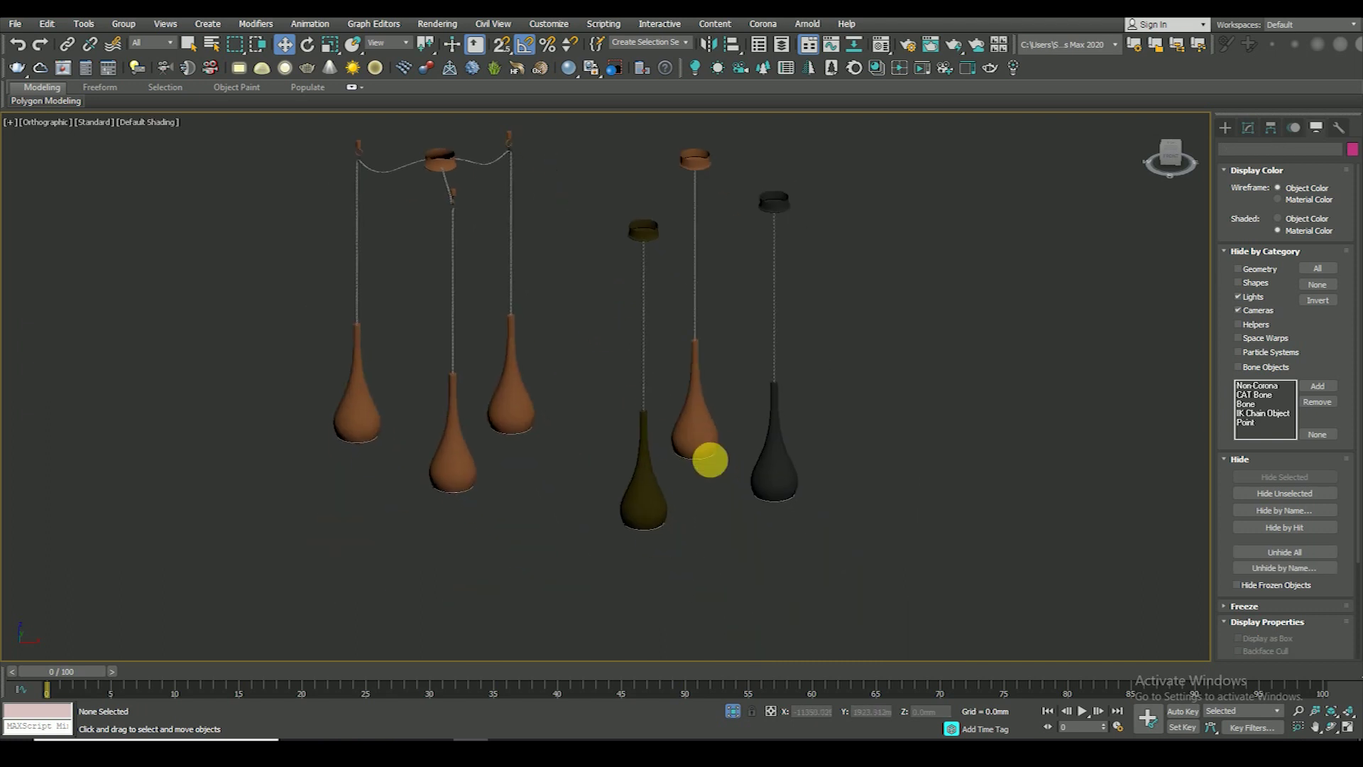
click(643, 490)
mouse_move(629, 497)
alt+middle_down()
mouse_move(624, 440)
mouse_move(651, 462)
mouse_move(612, 495)
alt+middle_up()
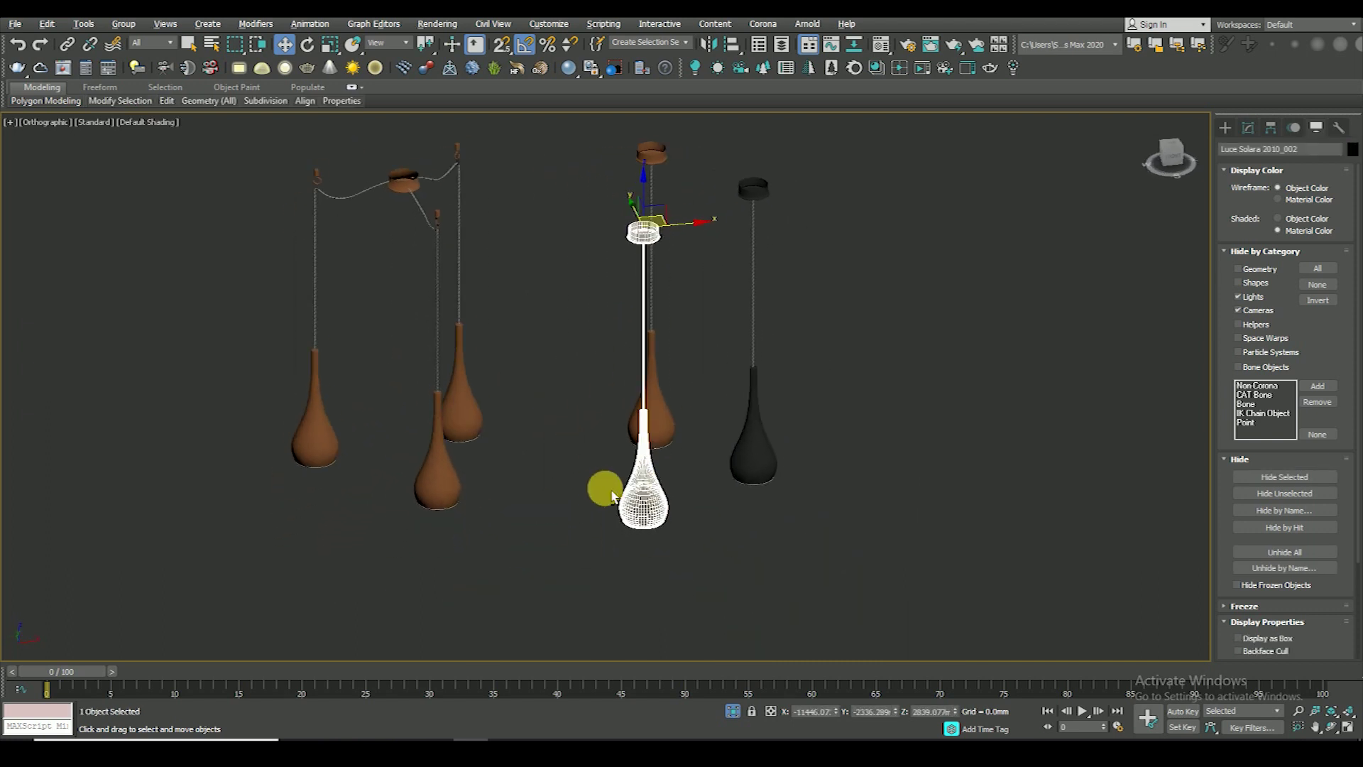
- Return to the top view, then orbit to see the pendant lamps from the side
key(t)
scroll(563, 377, down, 2)
click(538, 287)
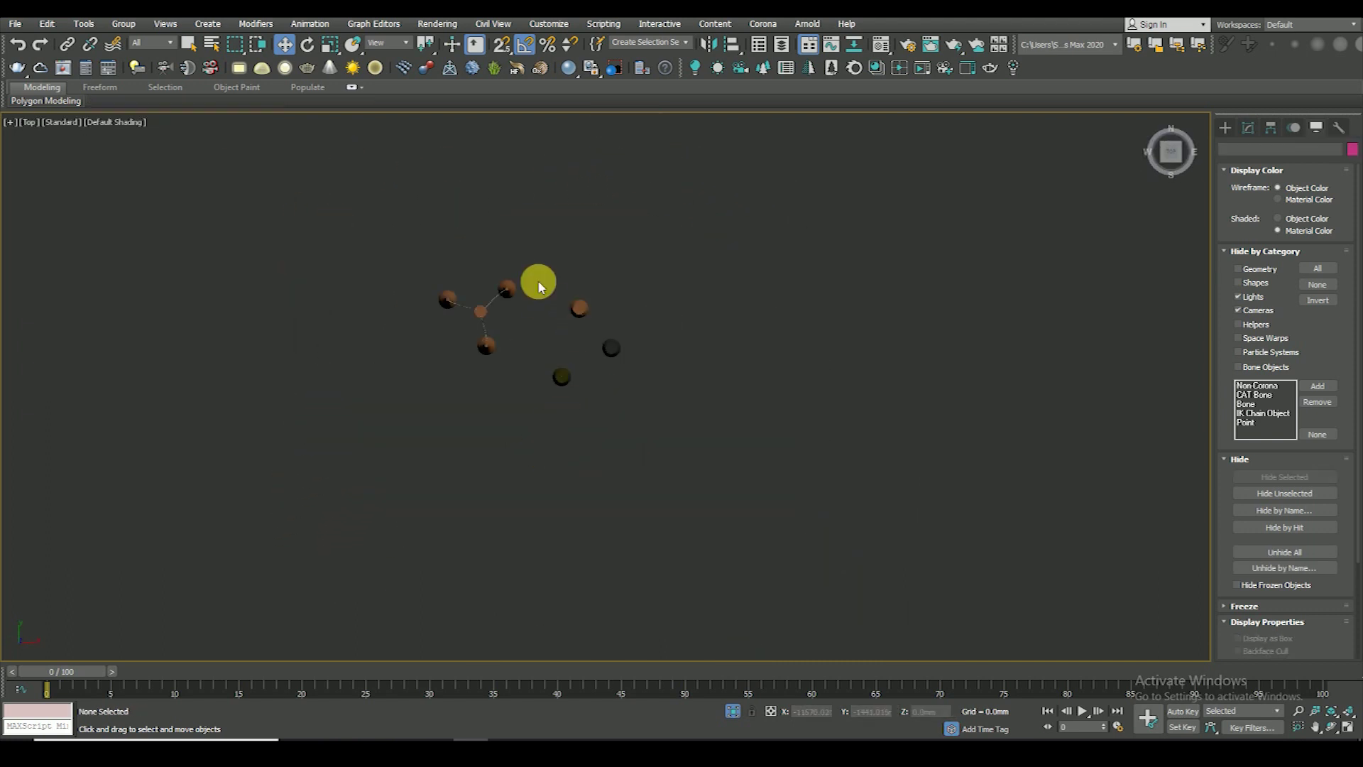
scroll(538, 286, up, 3)
mouse_move(551, 331)
alt+middle_down()
mouse_move(259, 198)
mouse_move(474, 338)
alt+middle_up()
click(473, 338)
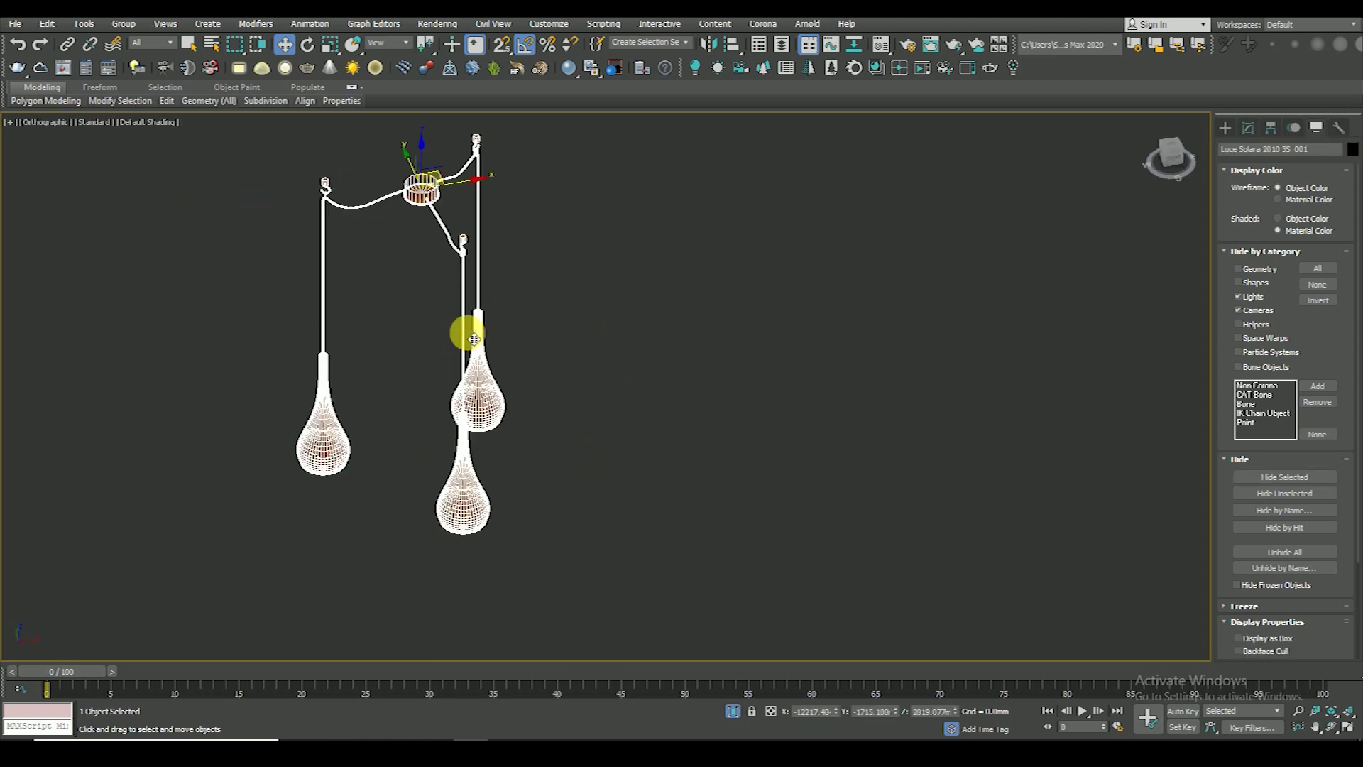
click(497, 475)
scroll(481, 274, up, 2)
scroll(481, 213, up, 3)
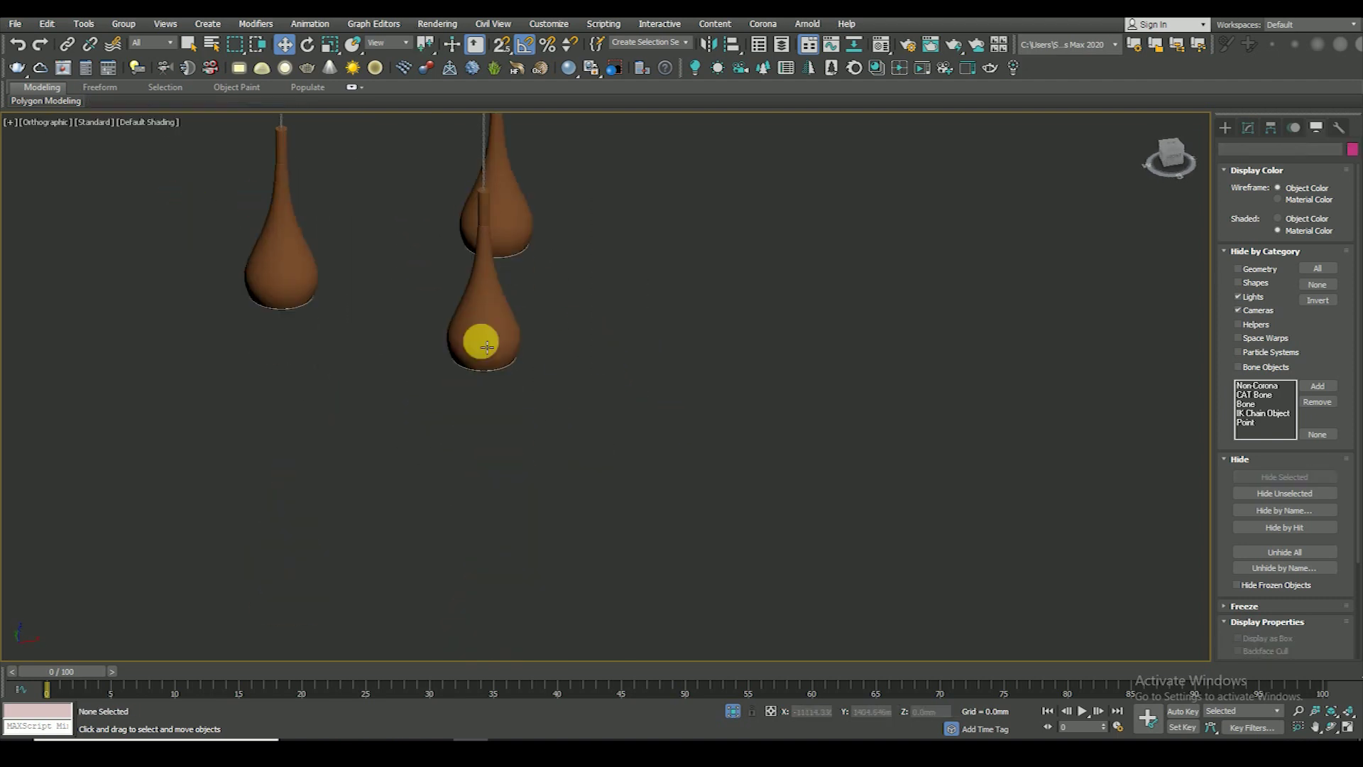
- Select a lamp shade and toggle Edged Faces on and off to inspect its mesh
click(480, 206)
key(F4)
scroll(487, 279, up, 5)
scroll(502, 365, down, 5)
click(459, 359)
scroll(513, 302, up, 5)
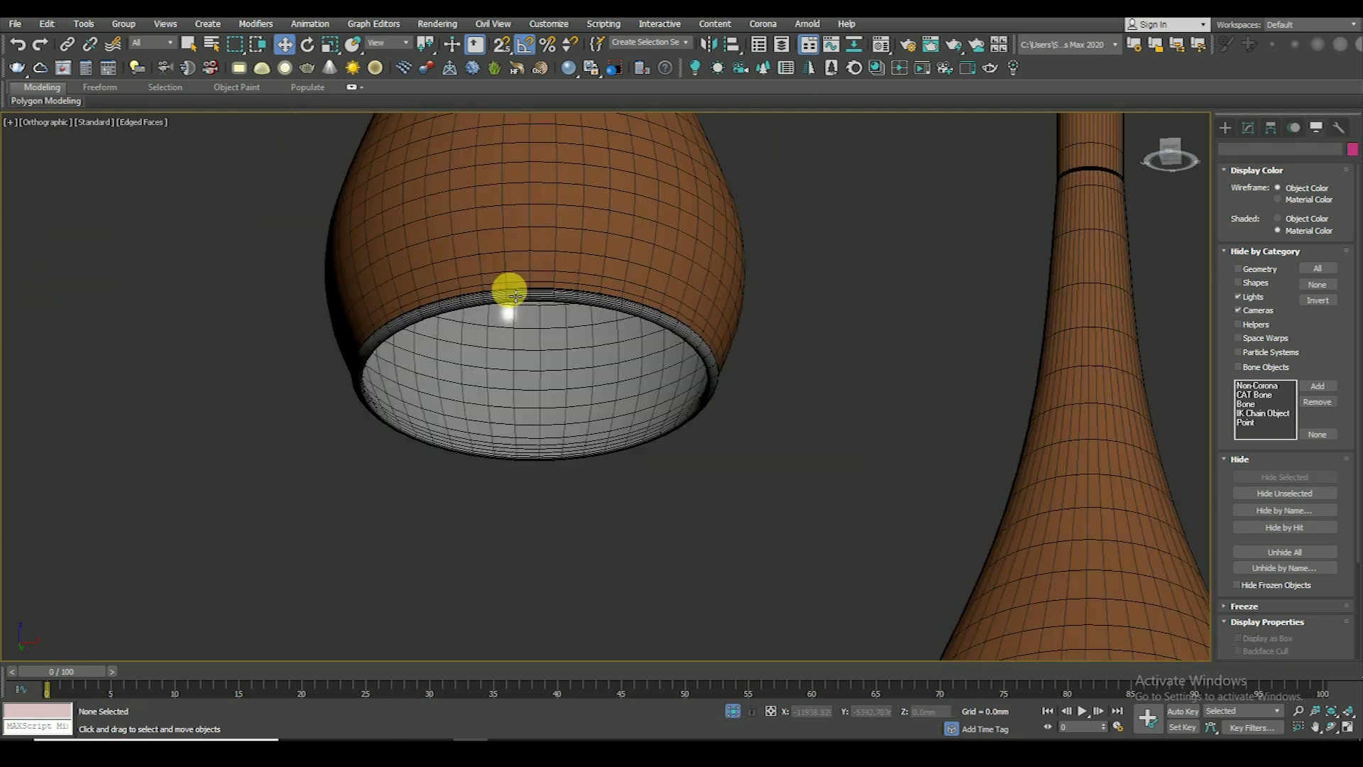
scroll(512, 302, down, 5)
key(F4)
scroll(688, 237, up, 2)
- Eyedrop the lamp's Multi/Sub-Object material and view its Luce Solara 2010_Gold VRayMtl
key(m)
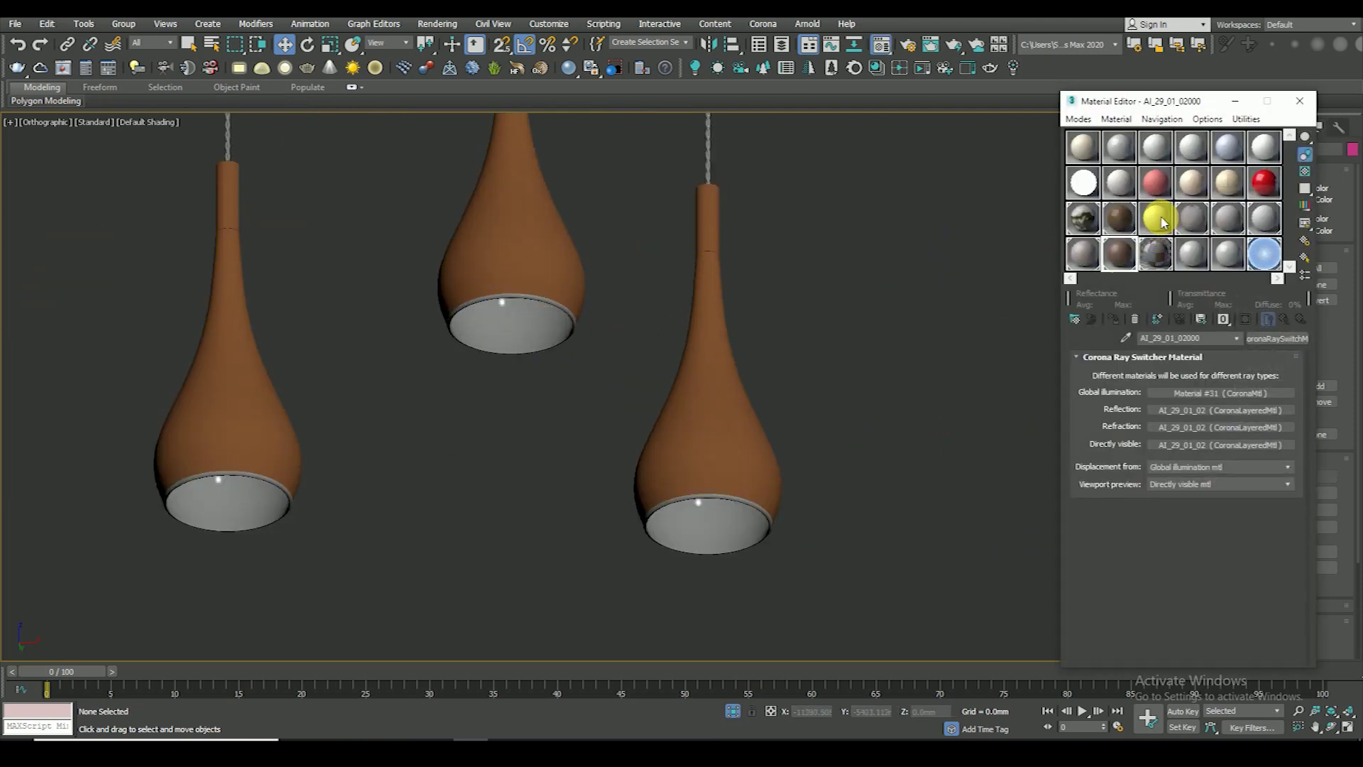
click(1162, 223)
click(1125, 338)
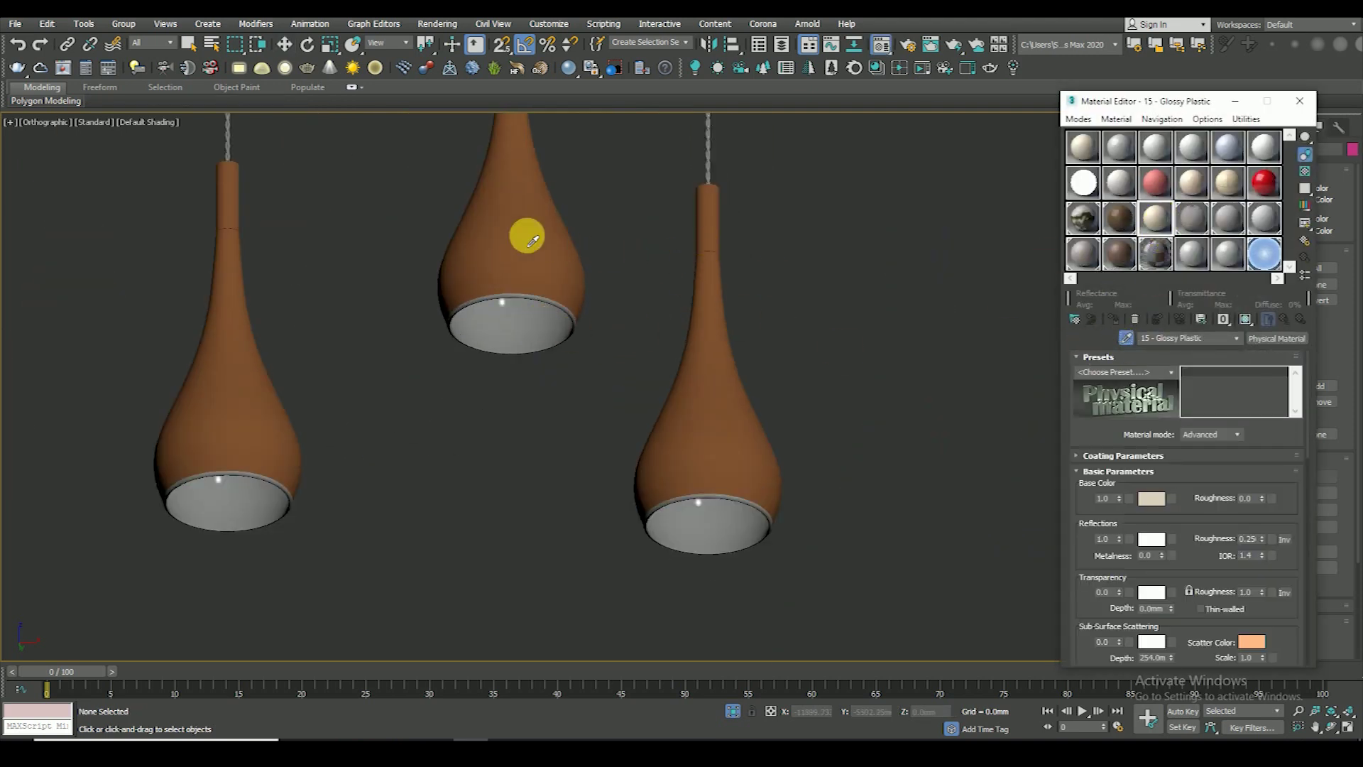
click(527, 237)
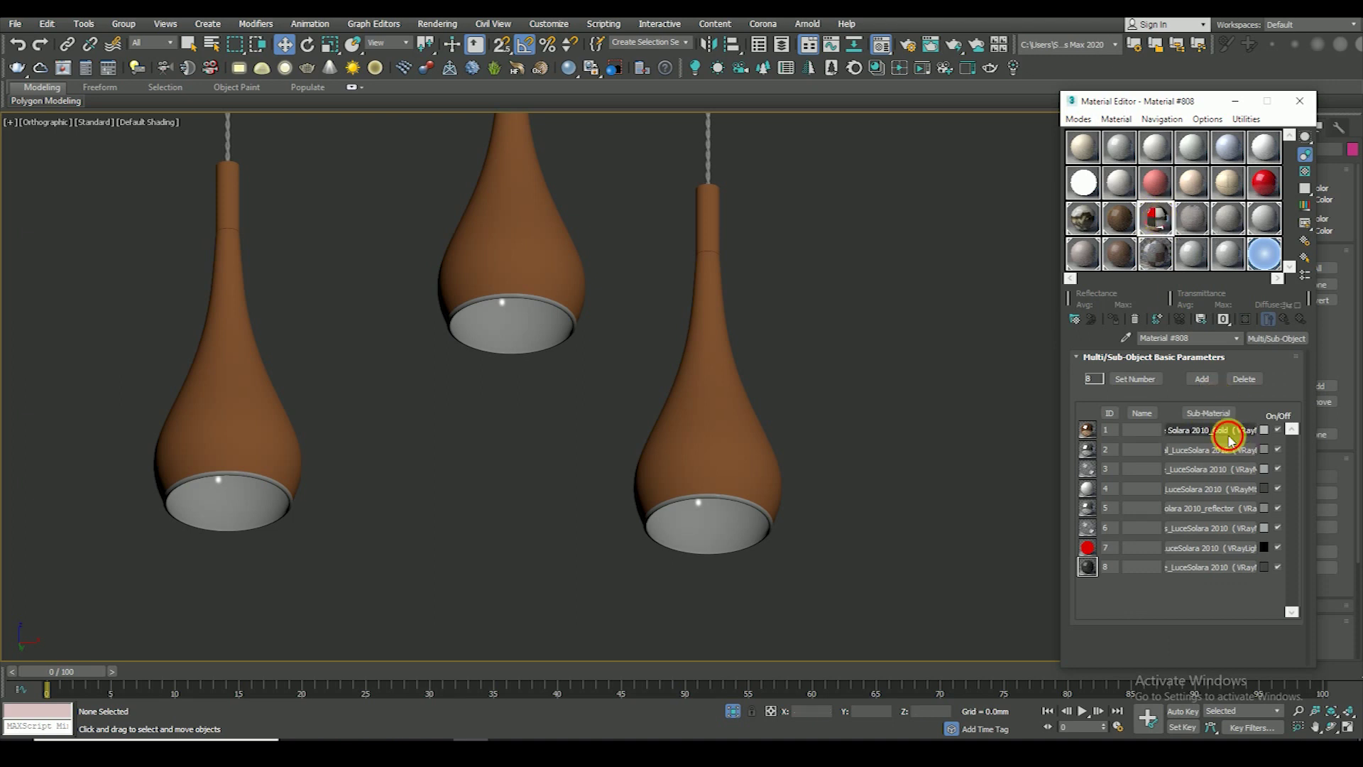
click(1231, 431)
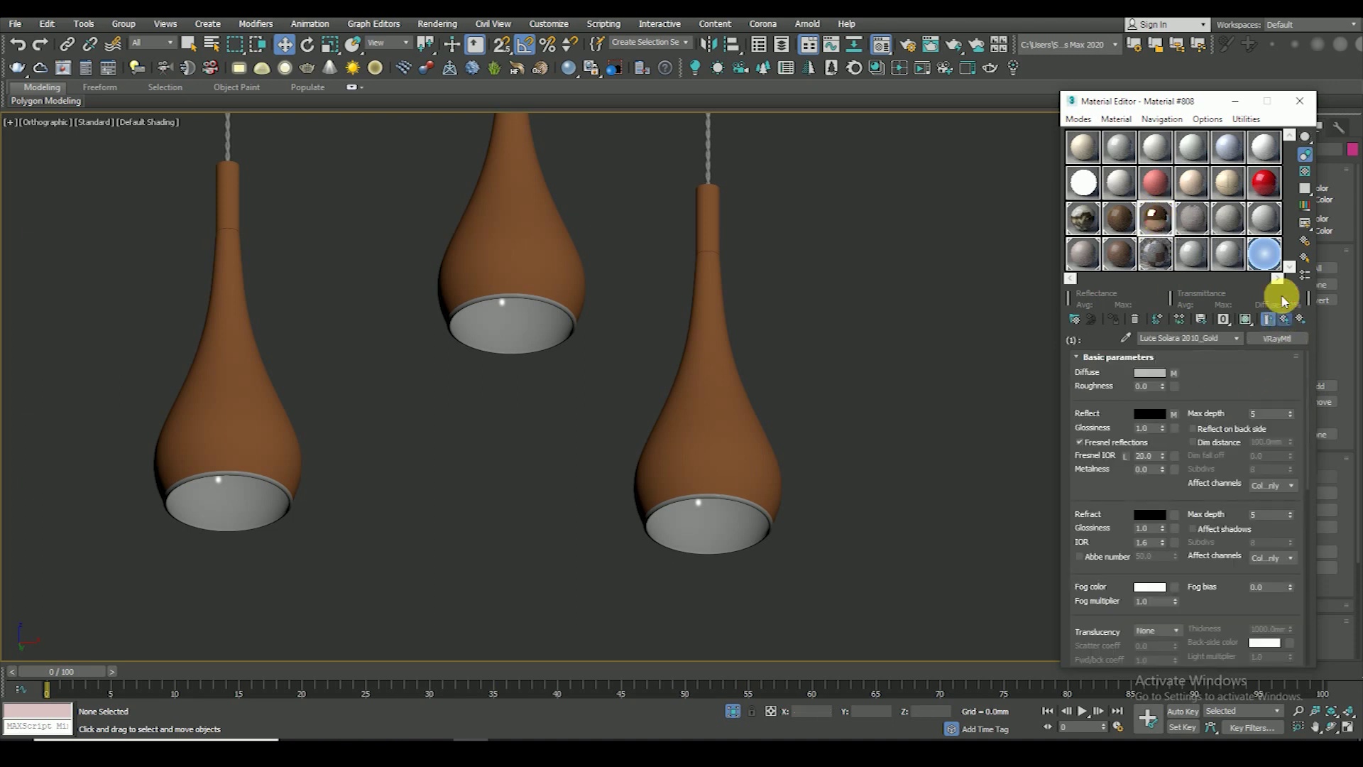
click(1286, 319)
- Close the Material Editor and select the pendant lamp in wireframe view
click(1300, 101)
scroll(495, 359, down, 5)
click(496, 359)
key(F3)
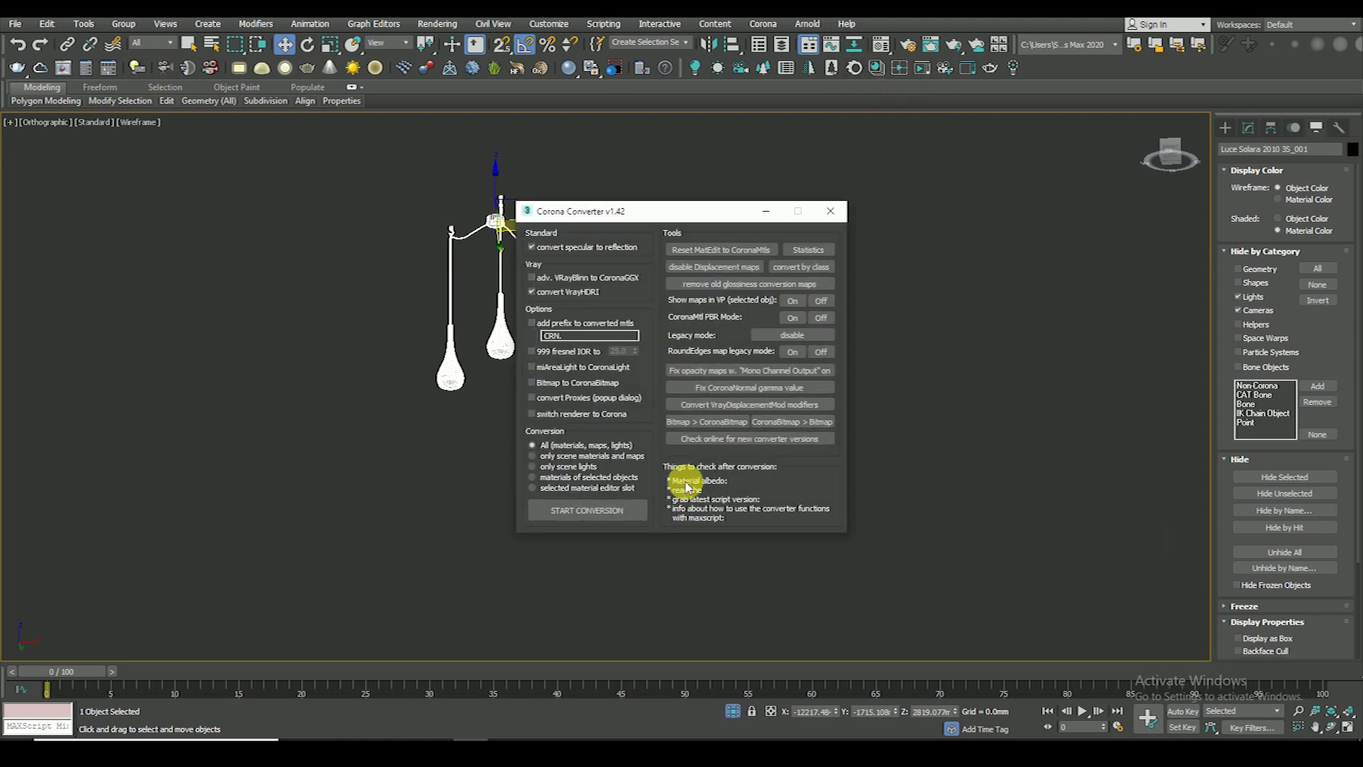
- Run the Corona conversion on the pendant lamp and close Corona Converter
click(586, 509)
click(831, 210)
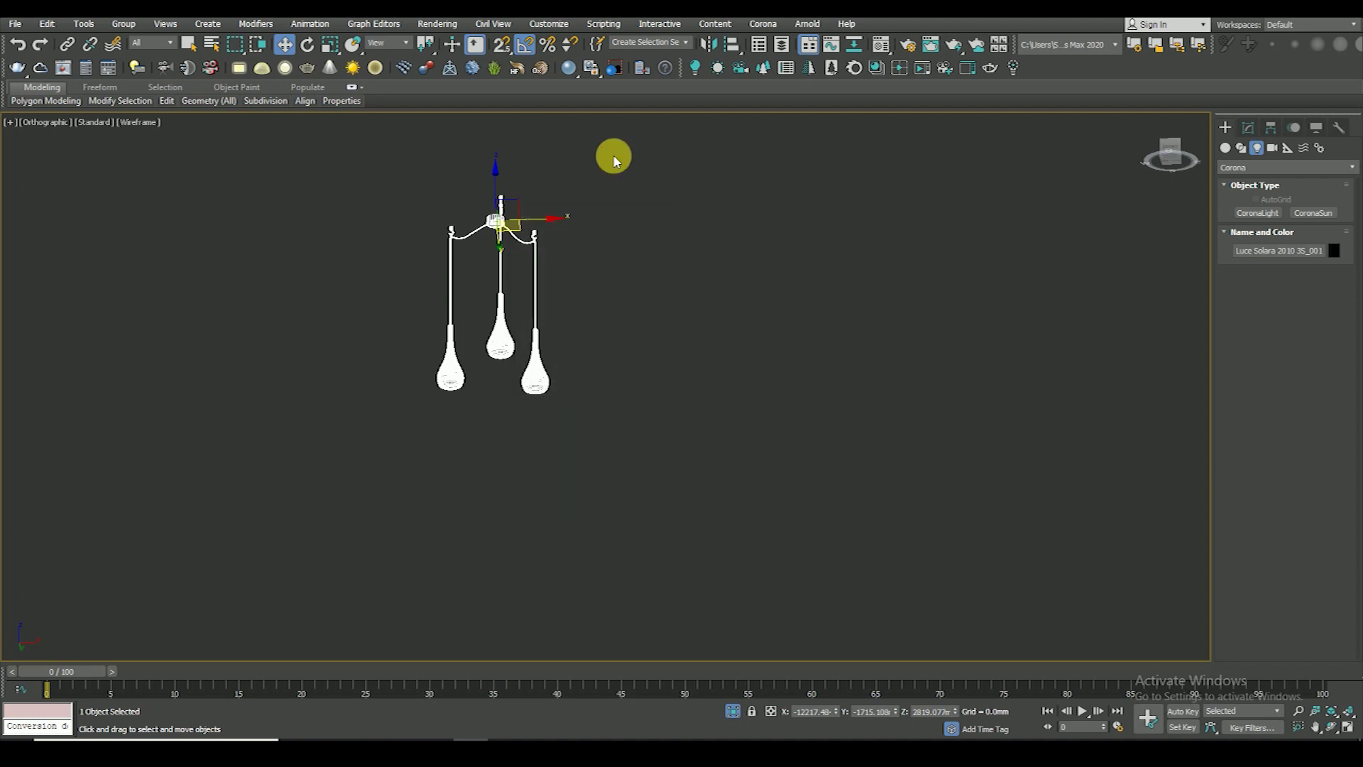
click(562, 313)
scroll(562, 313, up, 4)
- Check Material #808's preview and its CoronaLightMtl bulb sub-material at 1200 intensity
key(m)
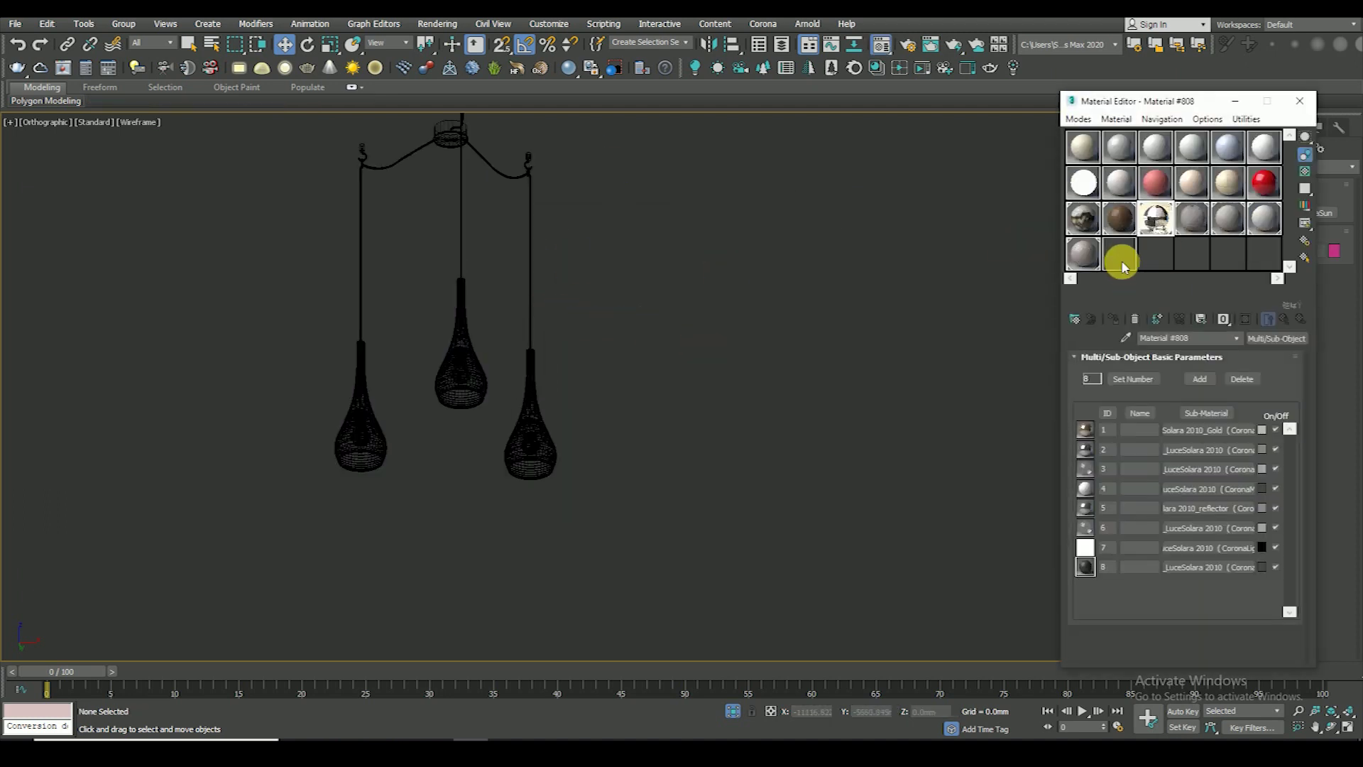
double_click(1159, 218)
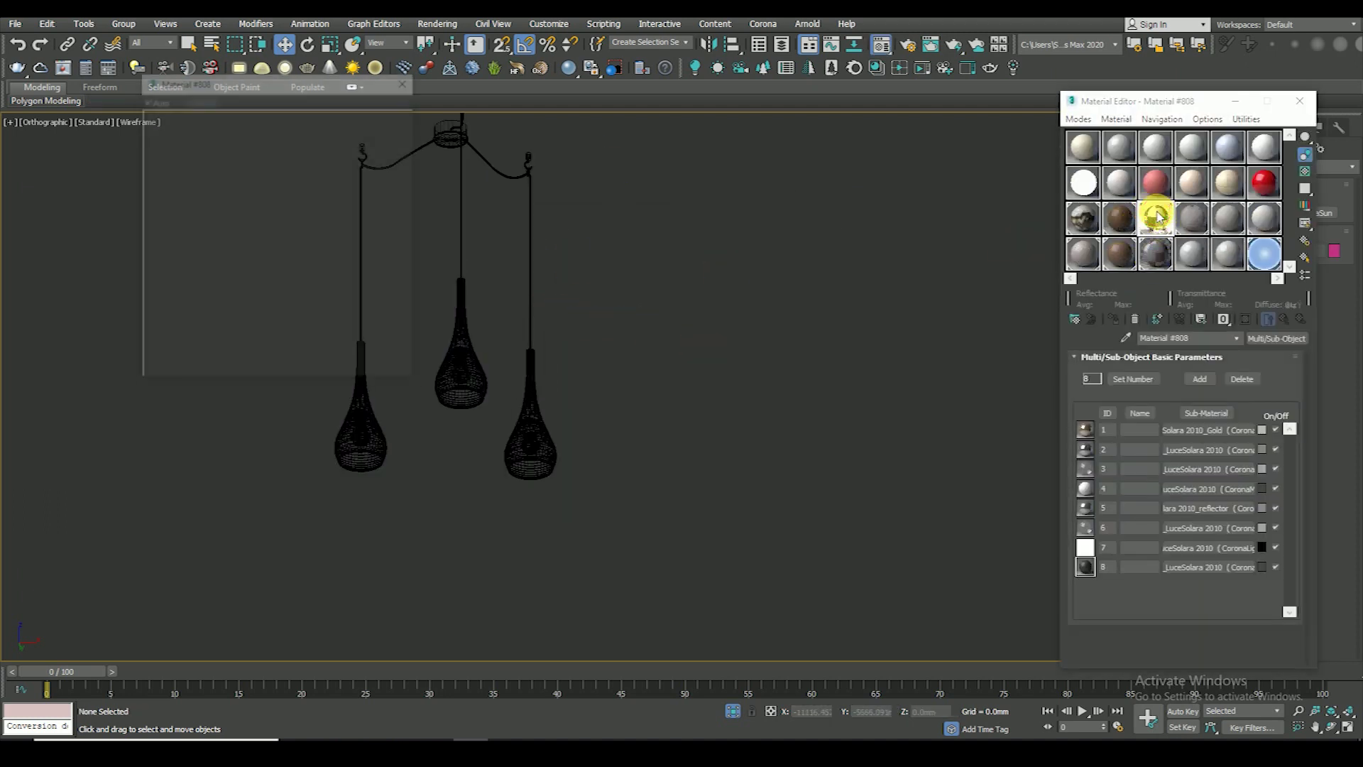
click(408, 80)
click(1200, 547)
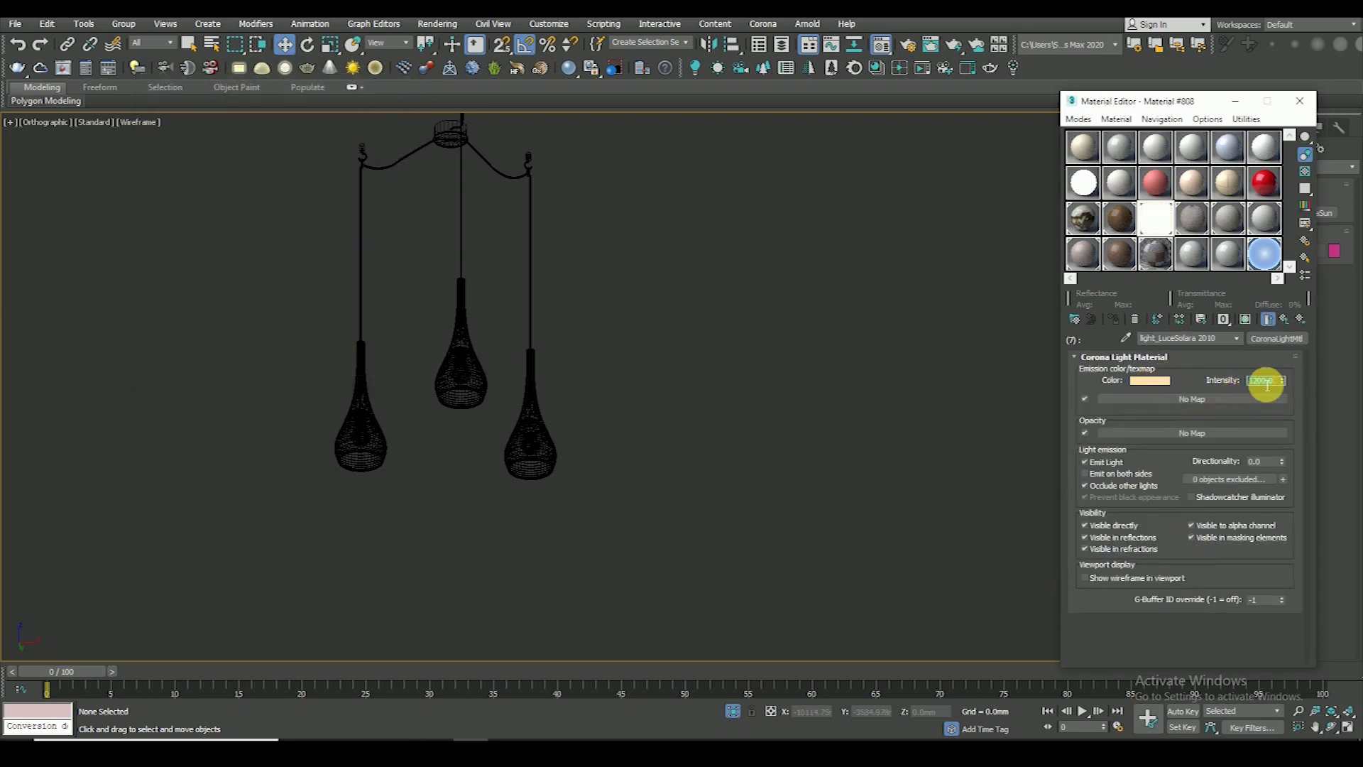
click(1288, 325)
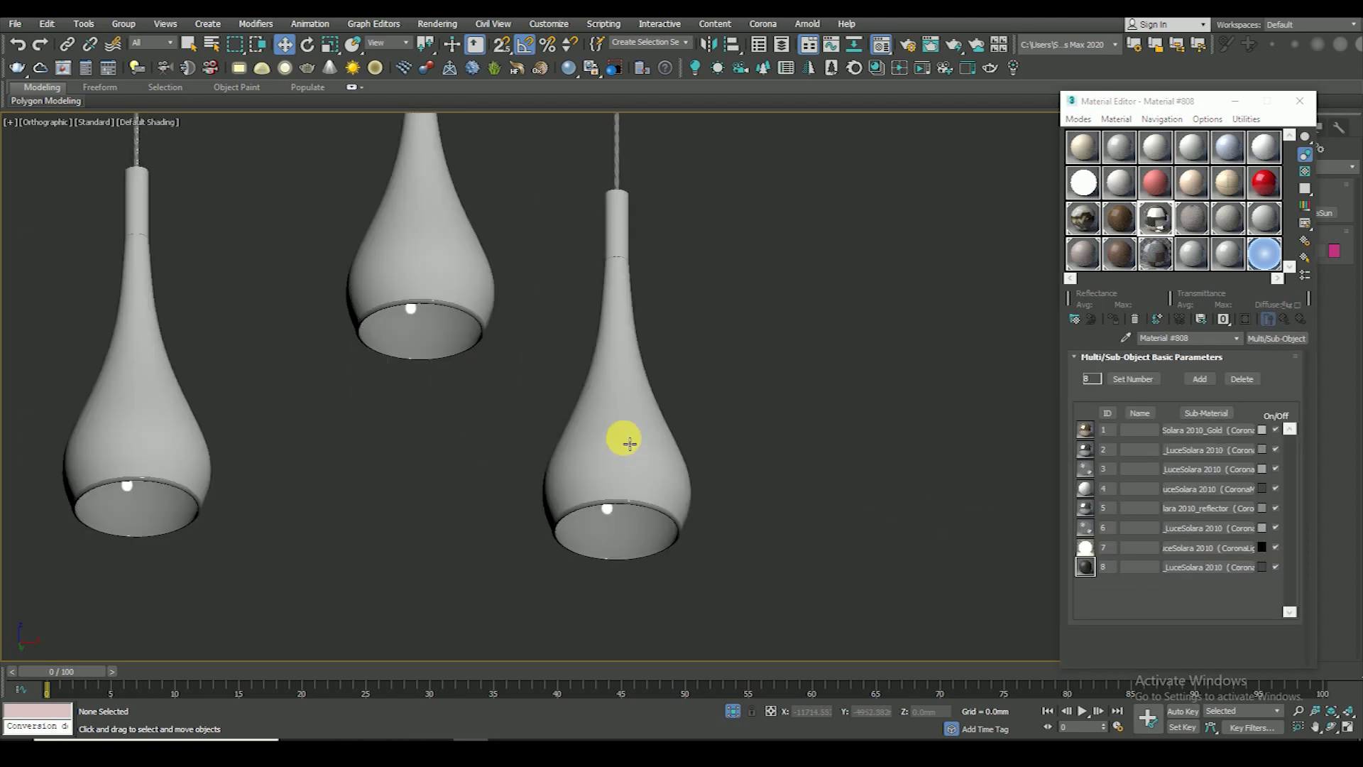
- Close the Material Editor, select the pendant lamp and view it from the top
key(F3)
scroll(628, 426, down, 3)
scroll(632, 441, up, 5)
scroll(603, 451, up, 3)
scroll(589, 447, down, 5)
key(F3)
scroll(584, 334, down, 3)
click(1300, 101)
click(562, 316)
key(t)
scroll(562, 402, down, 2)
- Select the pendant lamp and move it over the dining table in the top view
click(523, 389)
click(582, 360)
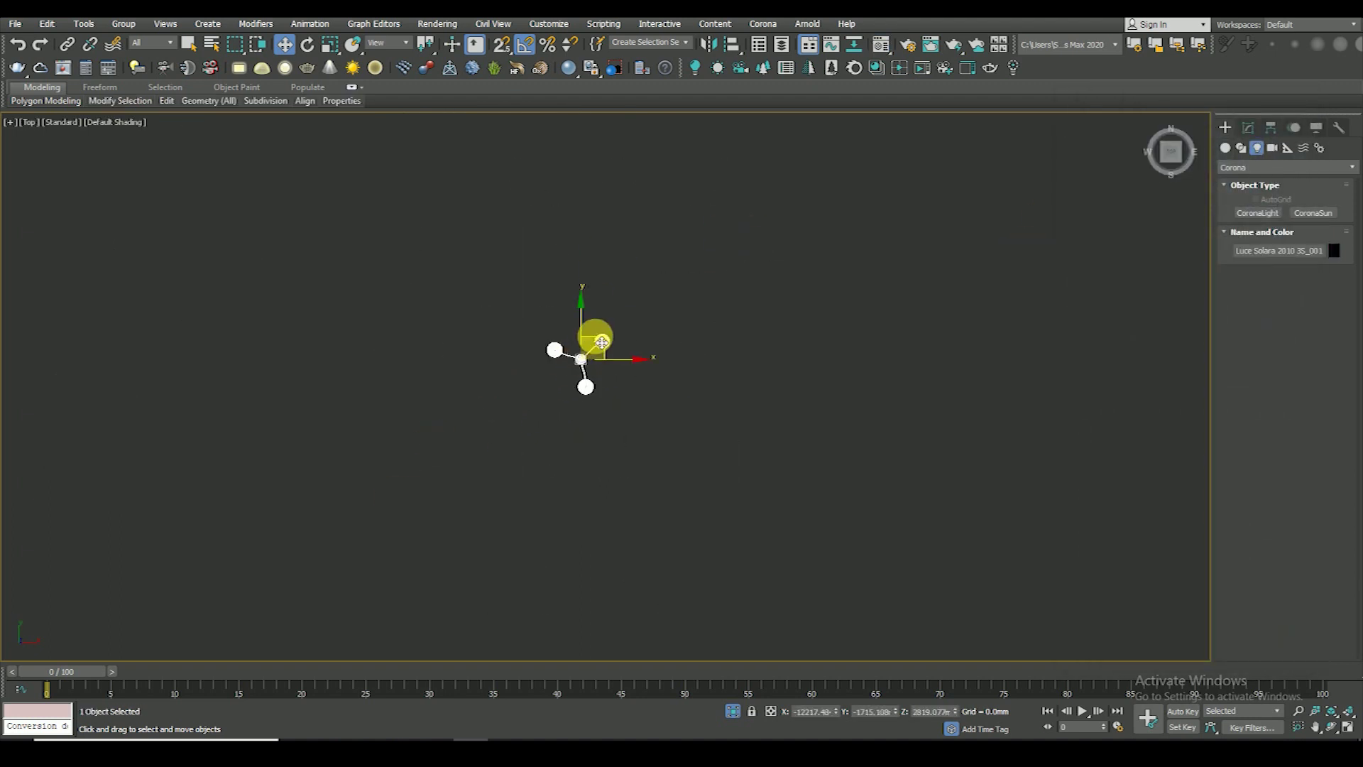
click(736, 711)
scroll(563, 429, down, 2)
scroll(558, 390, up, 2)
scroll(561, 382, up, 2)
key(F3)
key(space)
drag(561, 382, 710, 329)
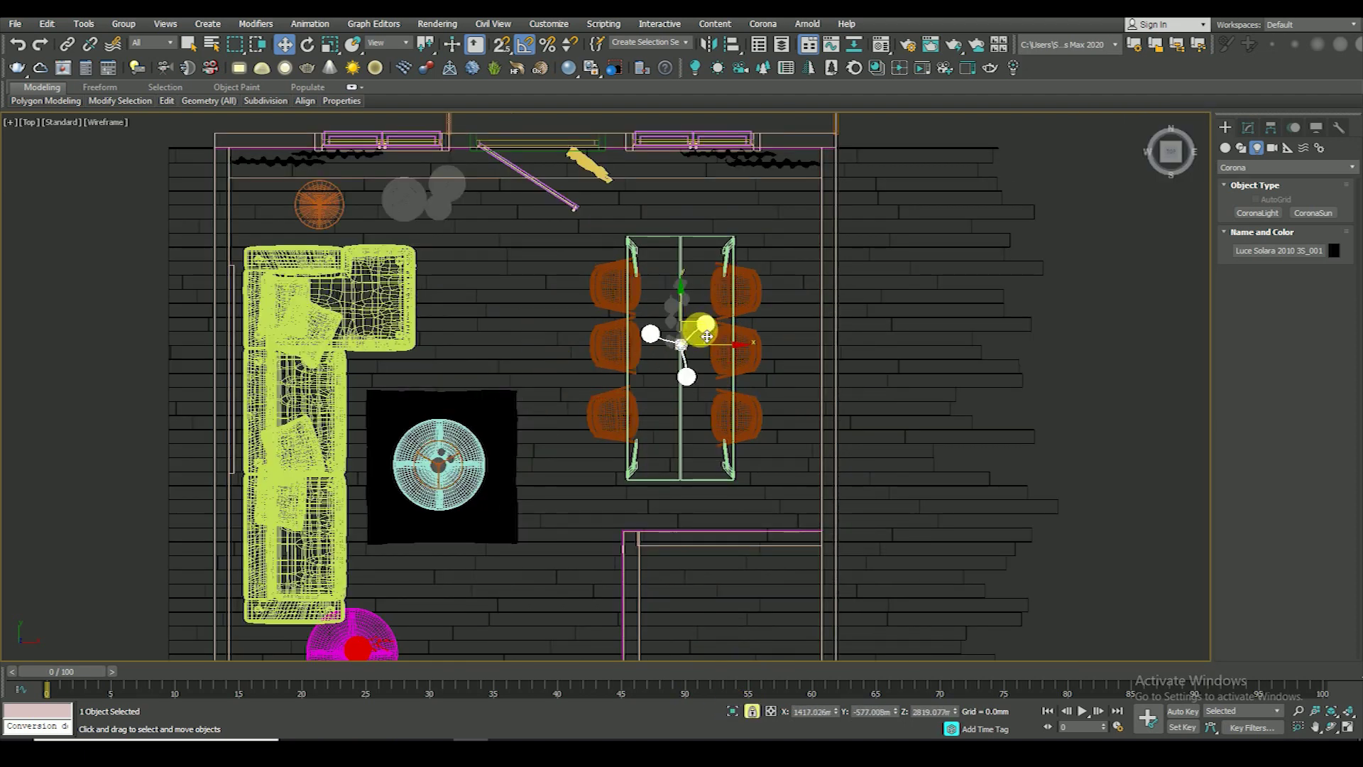
- Switch to the front view and isolate the lamp to work on it alone
key(f)
key(ctrl+shift+z)
key(z)
key(ctrl+shift+z)
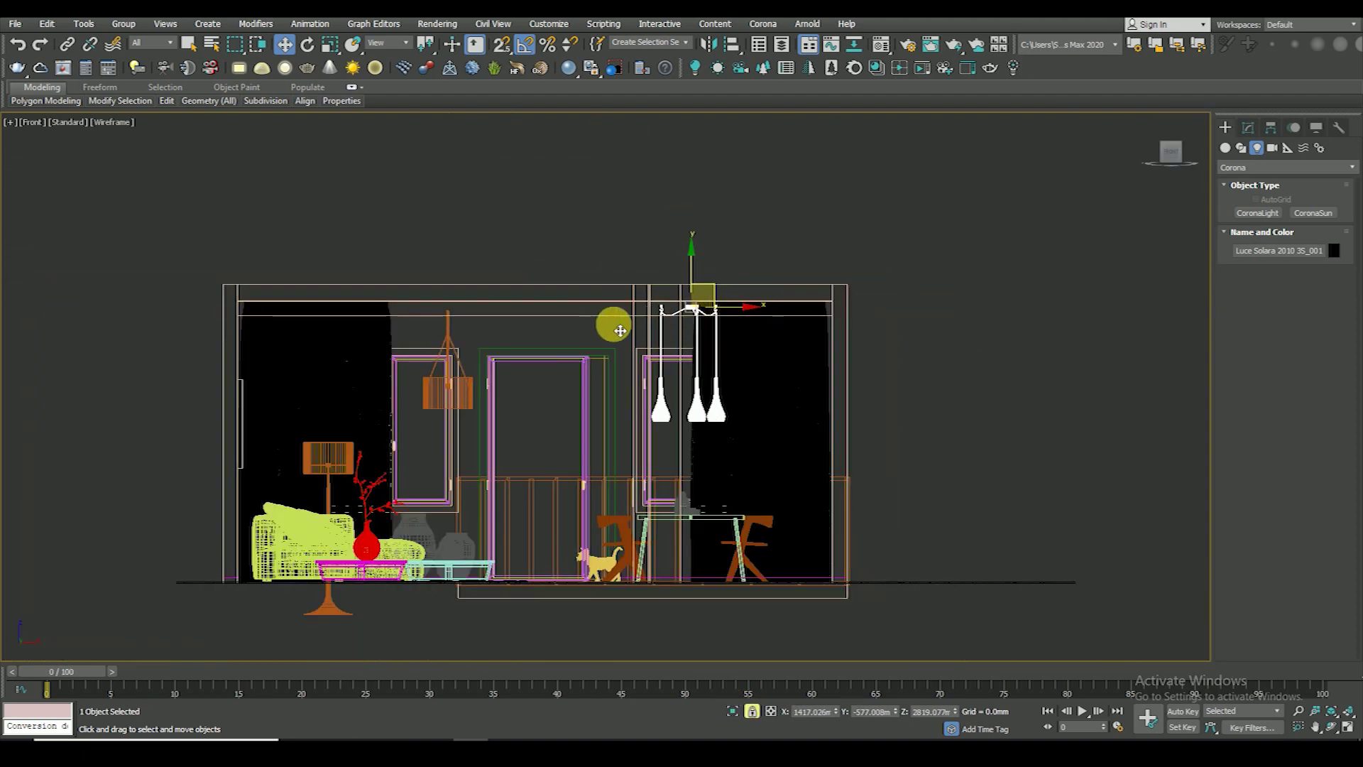
key(alt+q)
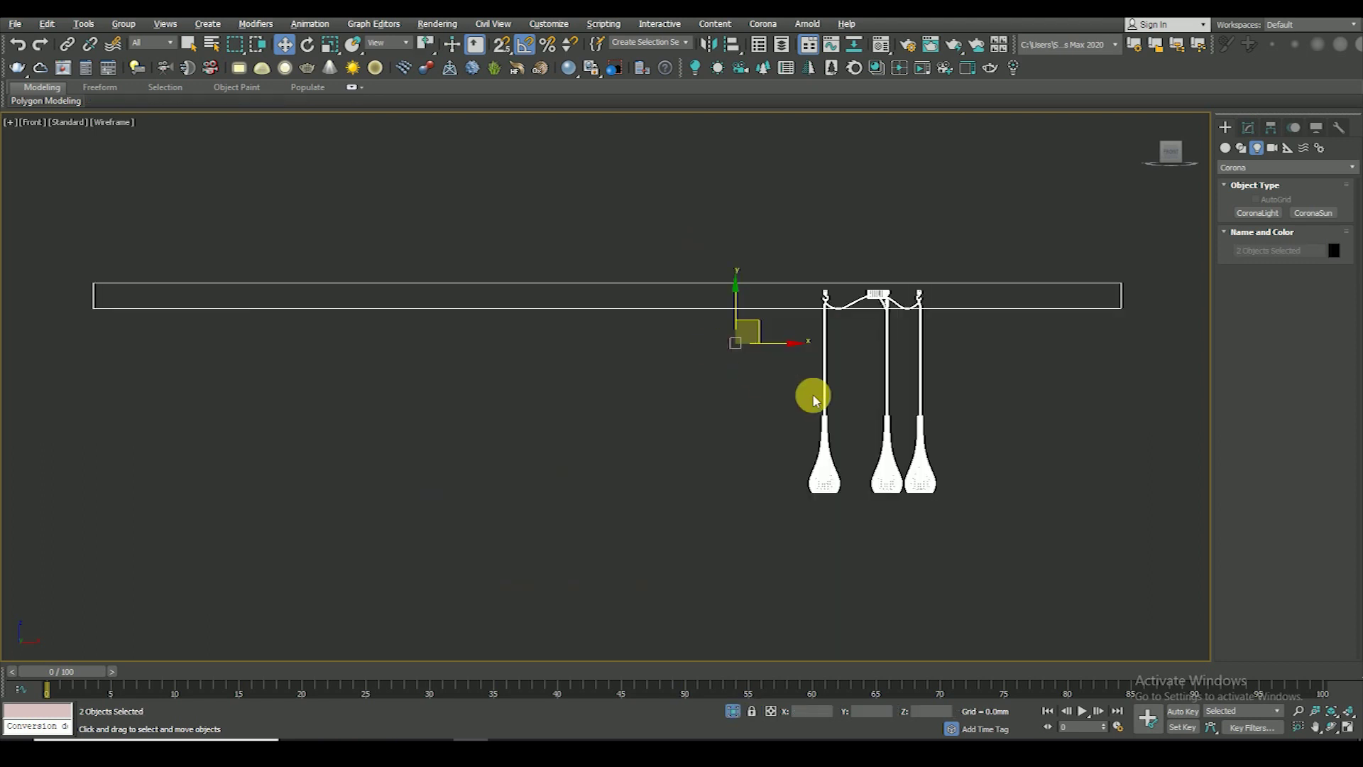
scroll(885, 267, up, 2)
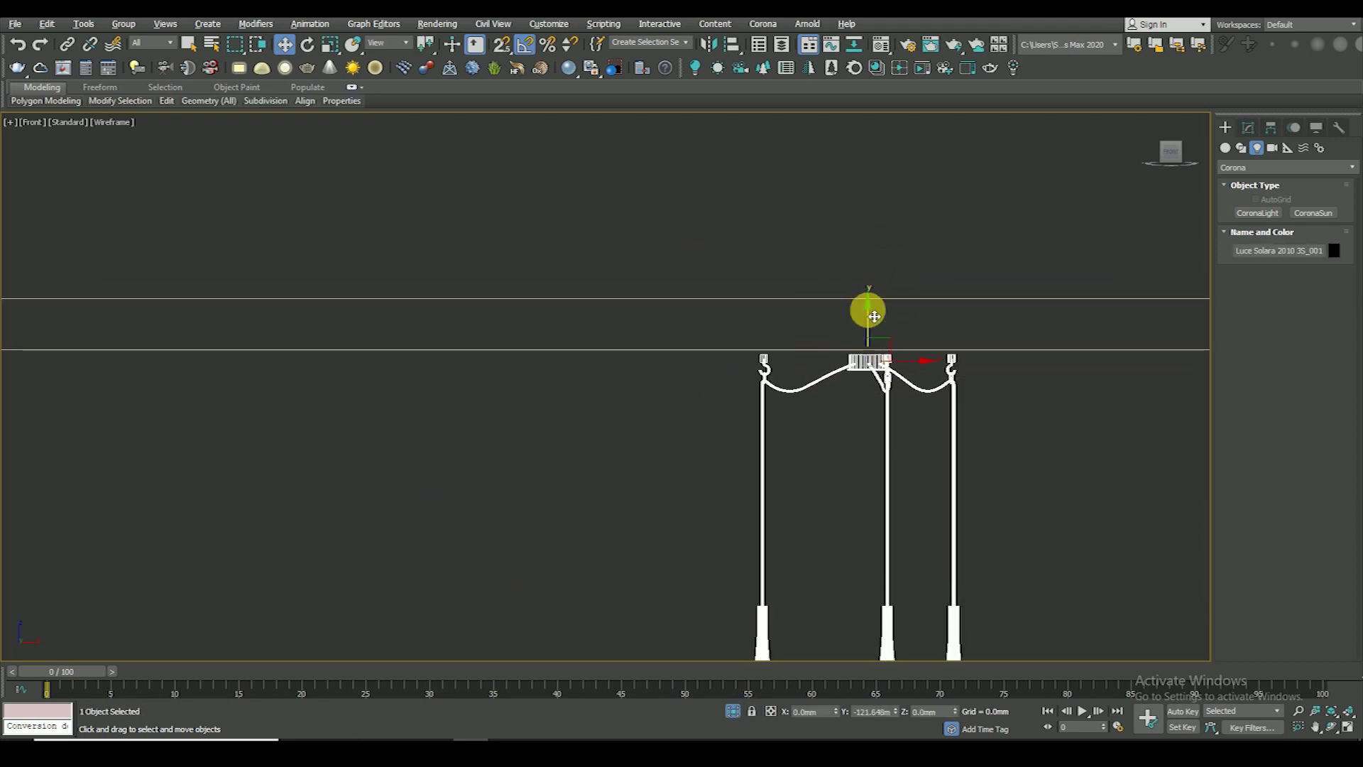
scroll(736, 328, up, 3)
scroll(690, 338, up, 4)
scroll(852, 362, down, 5)
scroll(578, 390, up, 3)
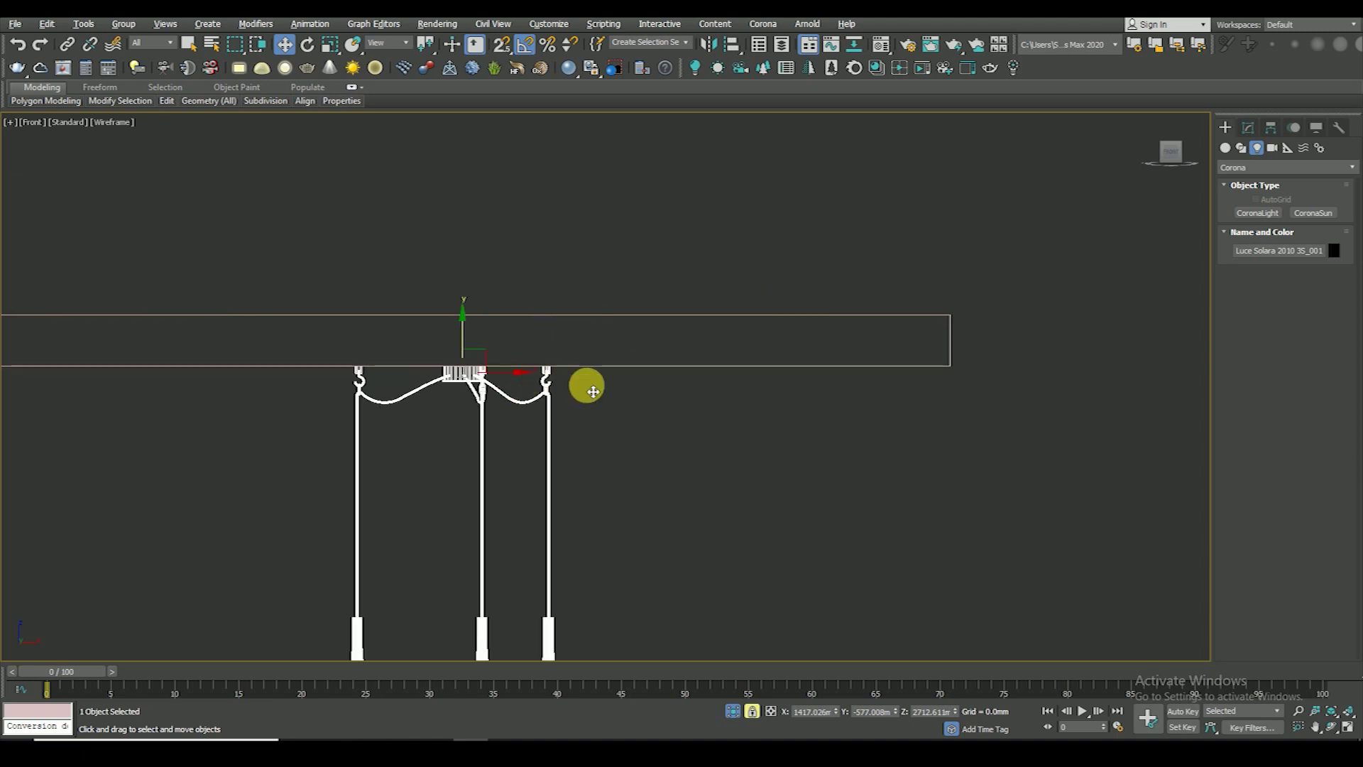
- Enable snapping without grid points and snap the lamp onto the Rectangle004 ceiling
key(s)
drag(692, 364, 511, 78)
right_click(502, 44)
click(611, 332)
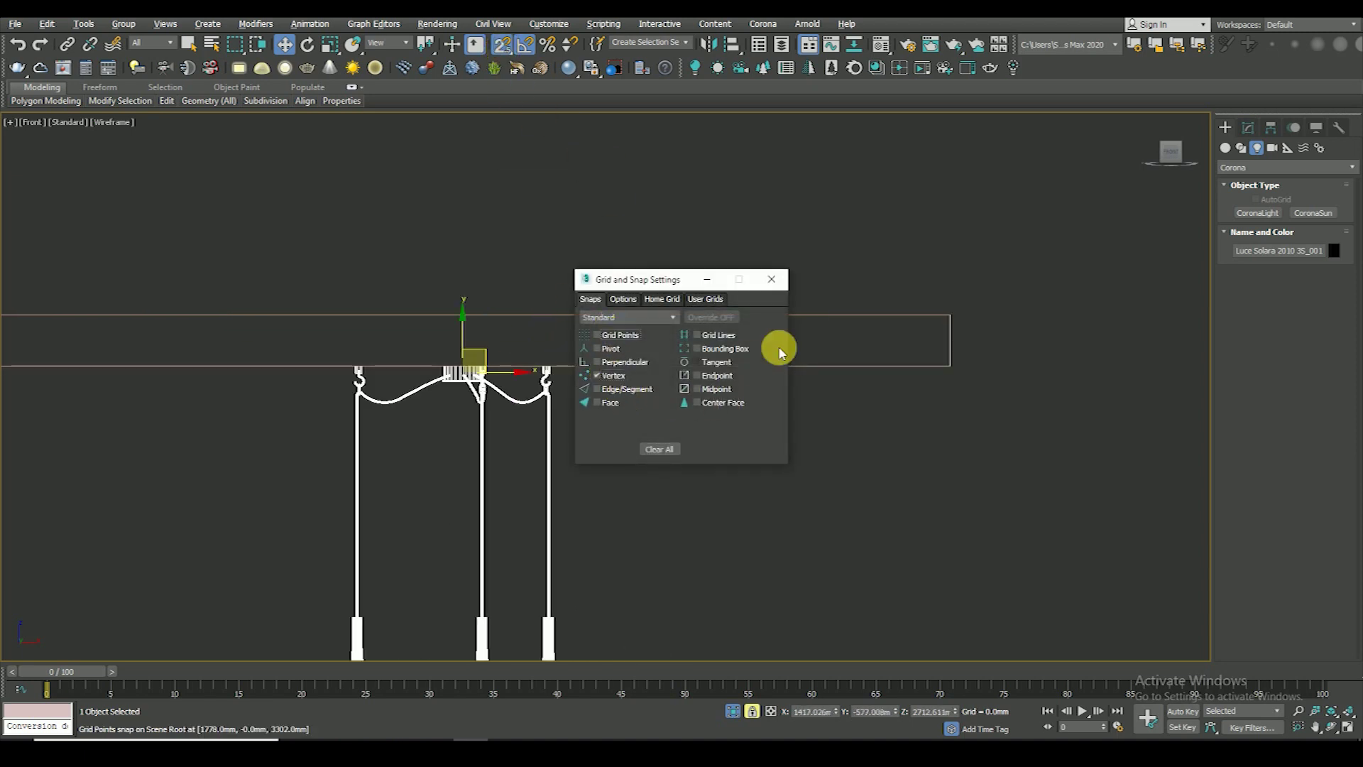
mouse_move(547, 369)
mouse_down()
mouse_move(916, 385)
mouse_move(517, 395)
mouse_up()
- Check the lamp in top and camera views and restore the two-viewport layout
key(t)
key(z)
scroll(609, 395, down, 10)
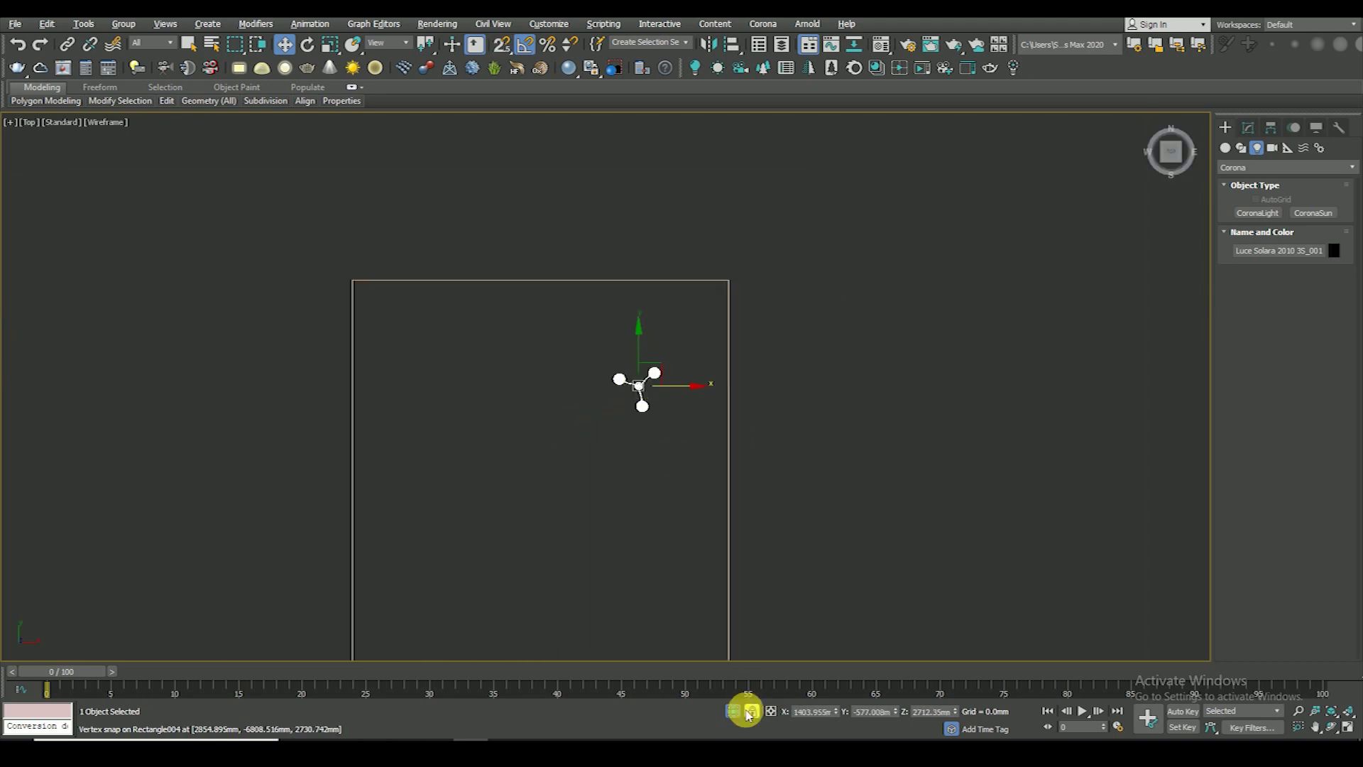
key(c)
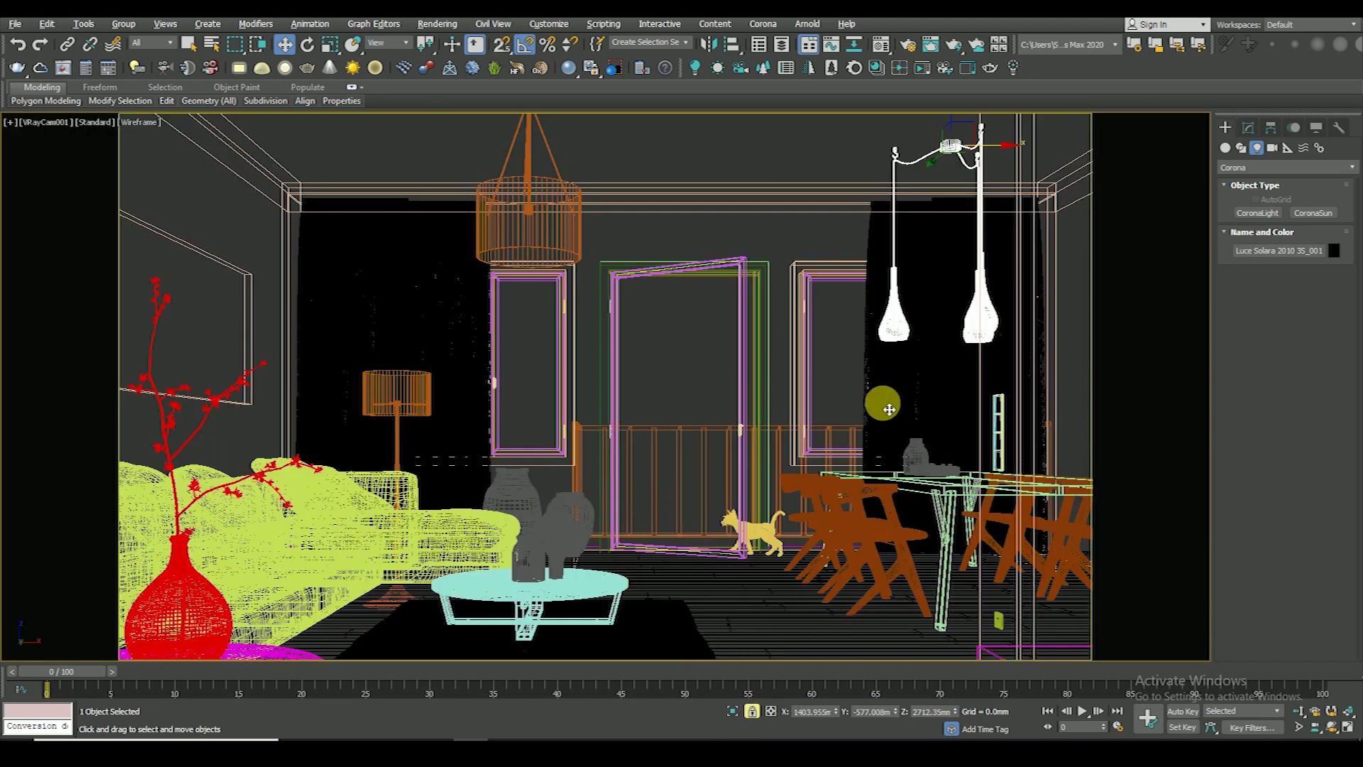
key(F3)
key(F3)
key(alt+w)
scroll(319, 376, up, 5)
- Rotate the lamp about Z and centre it over the dining table
key(e)
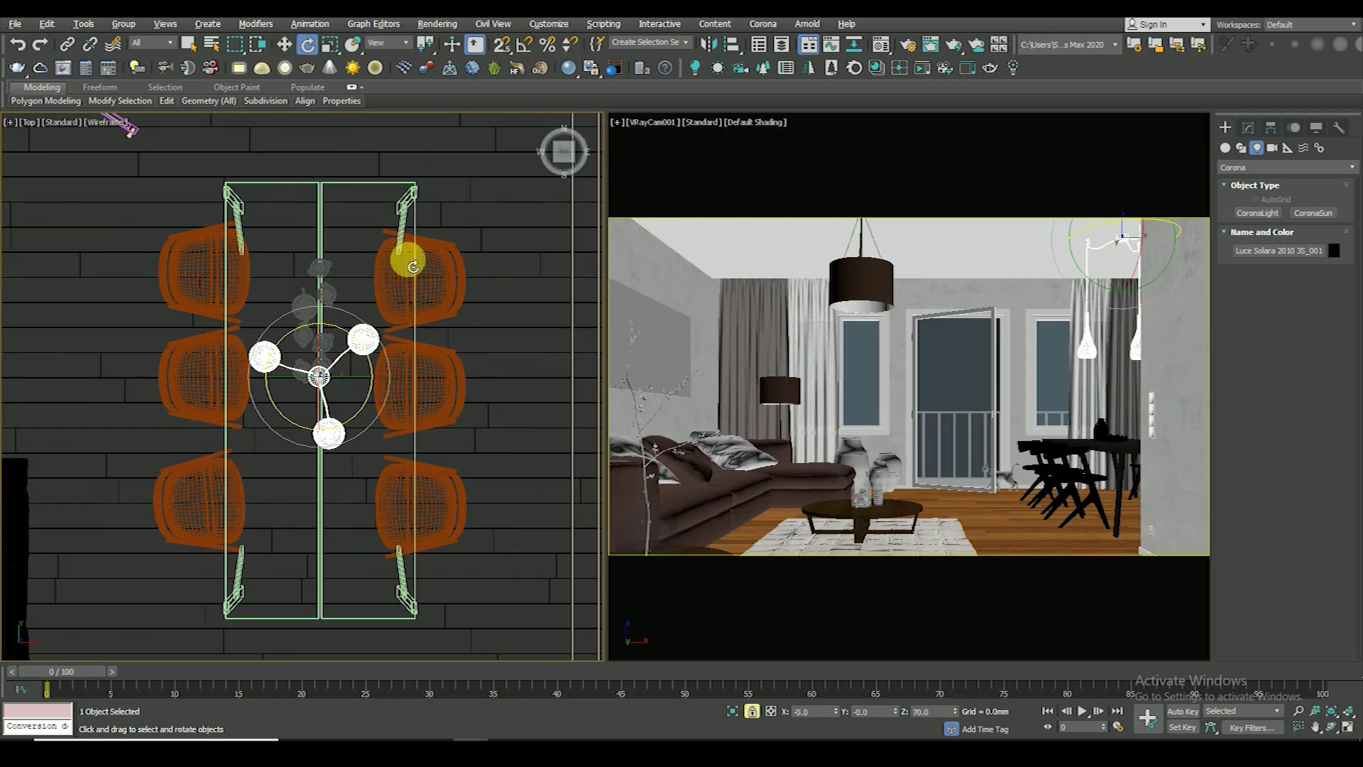
mouse_move(379, 353)
mouse_down()
mouse_move(415, 488)
mouse_move(391, 476)
mouse_up()
key(w)
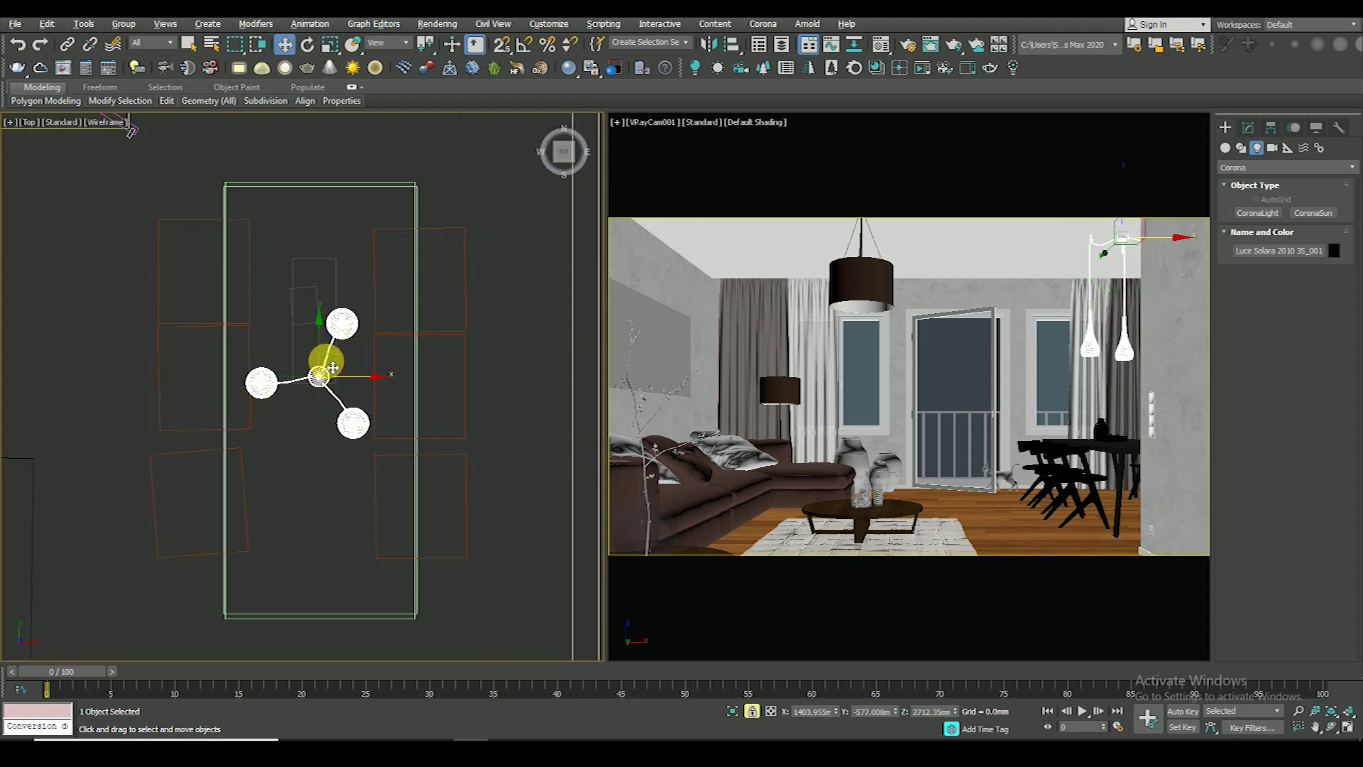
drag(320, 365, 316, 304)
scroll(411, 352, down, 5)
key(f)
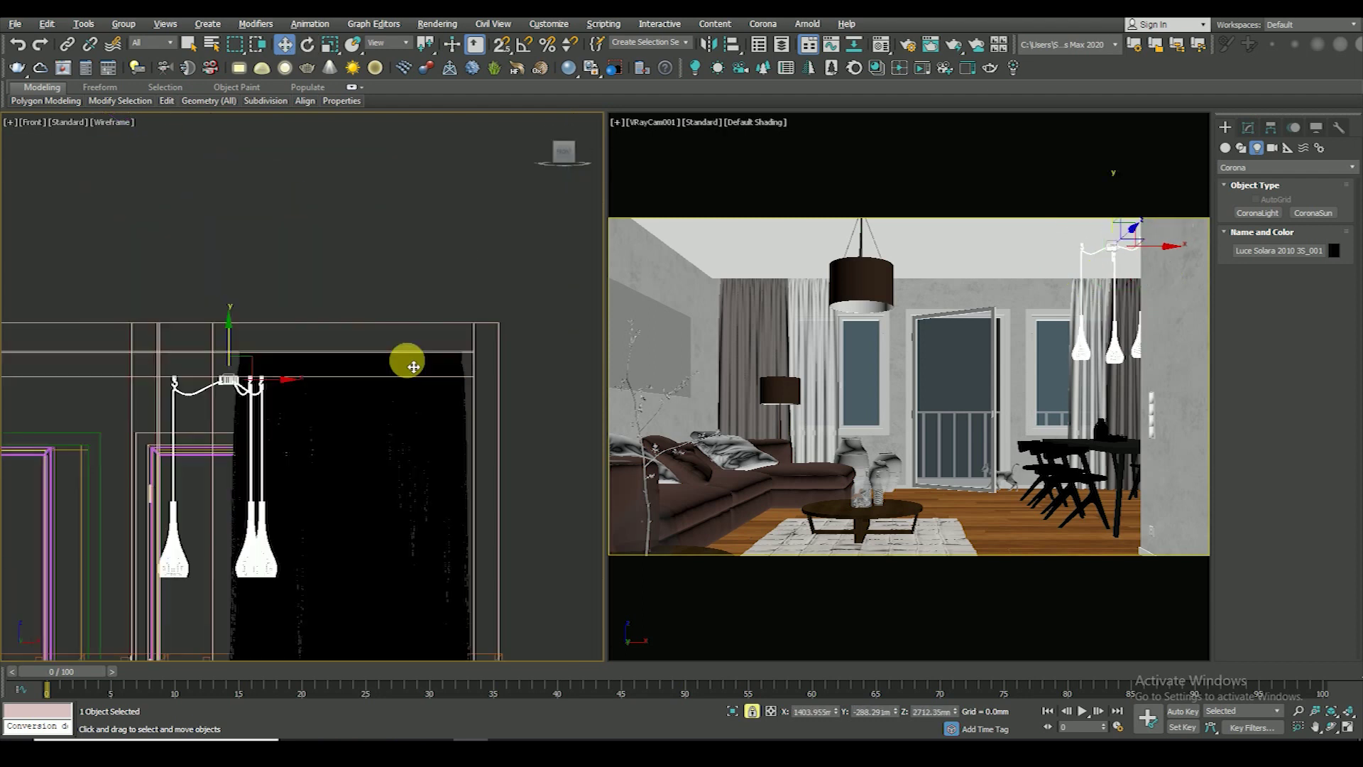
scroll(405, 341, up, 2)
scroll(419, 284, down, 4)
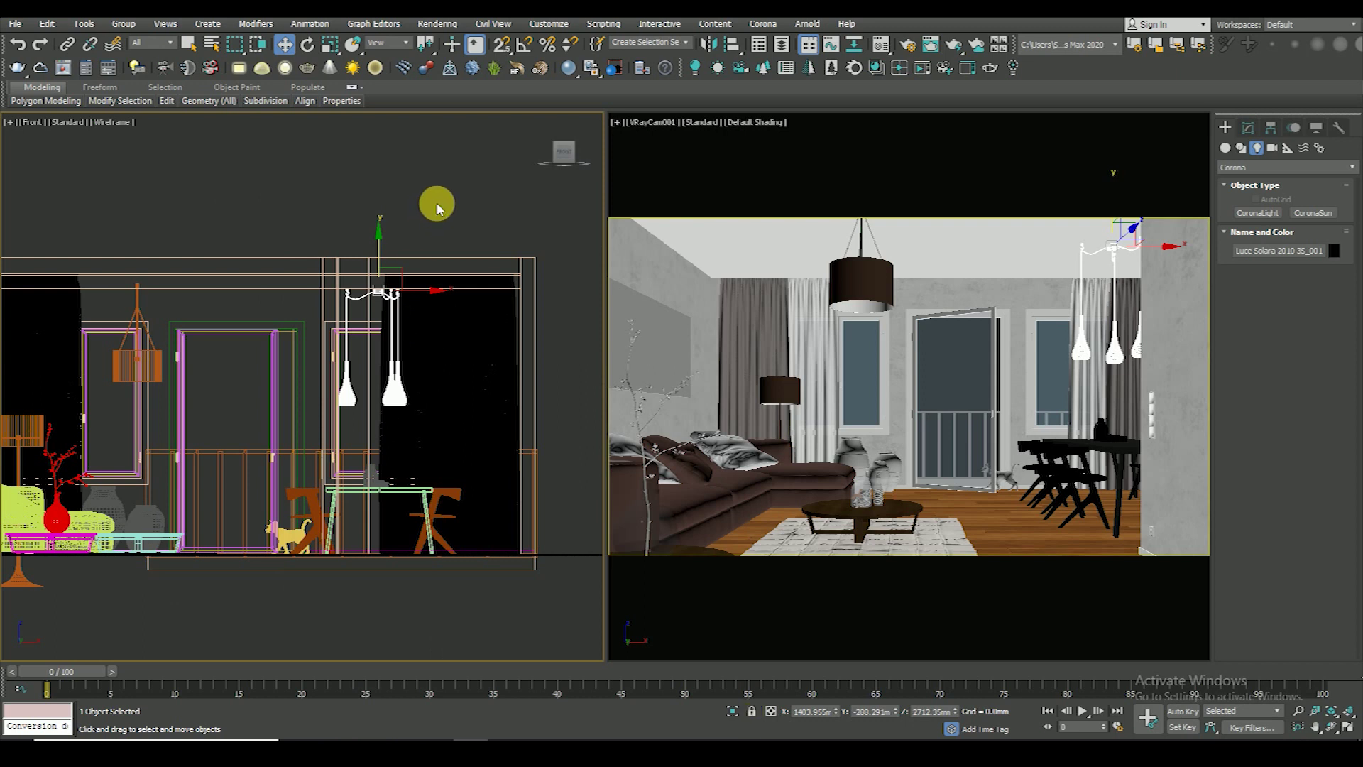
click(437, 206)
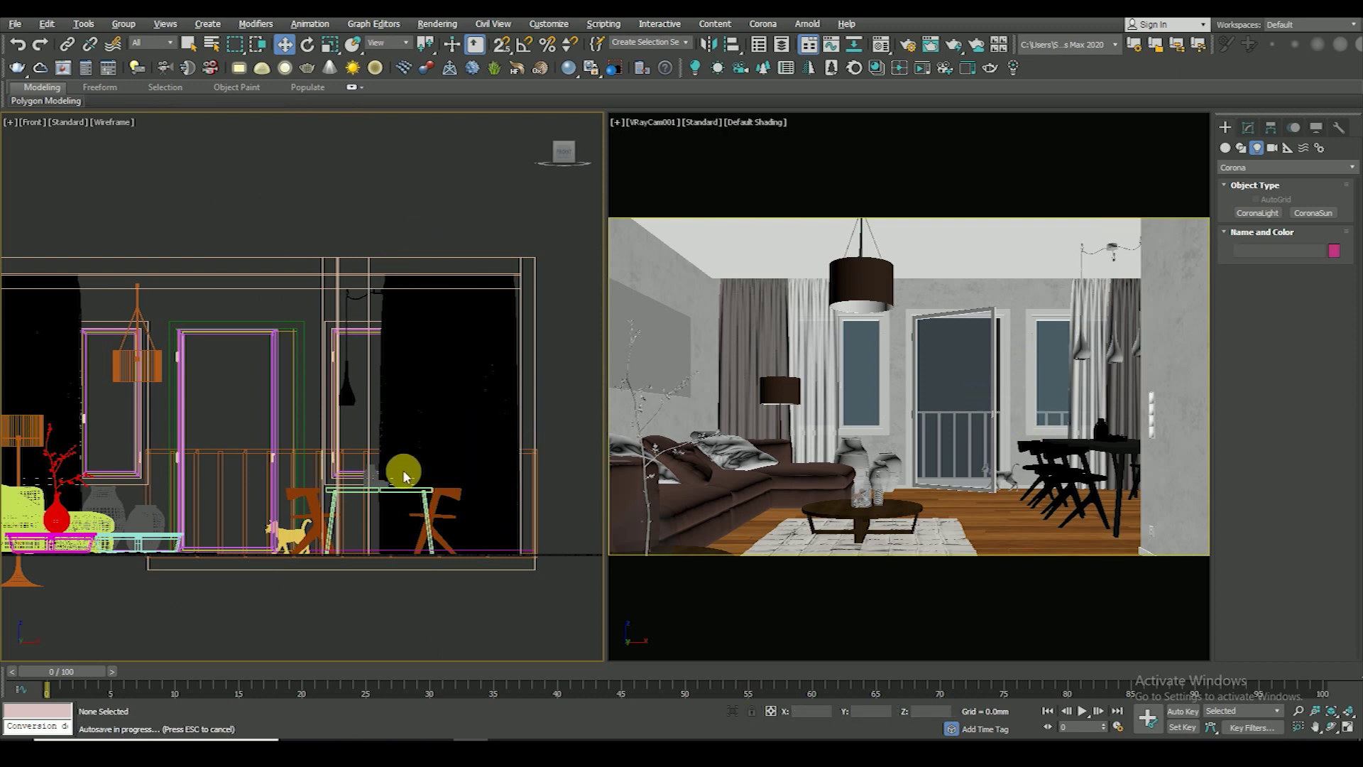
- Orbit the left view into 3D and select the wall beside the window
scroll(398, 454, down, 3)
scroll(386, 398, up, 2)
alt+middle_drag(386, 399, 420, 374)
scroll(398, 365, up, 5)
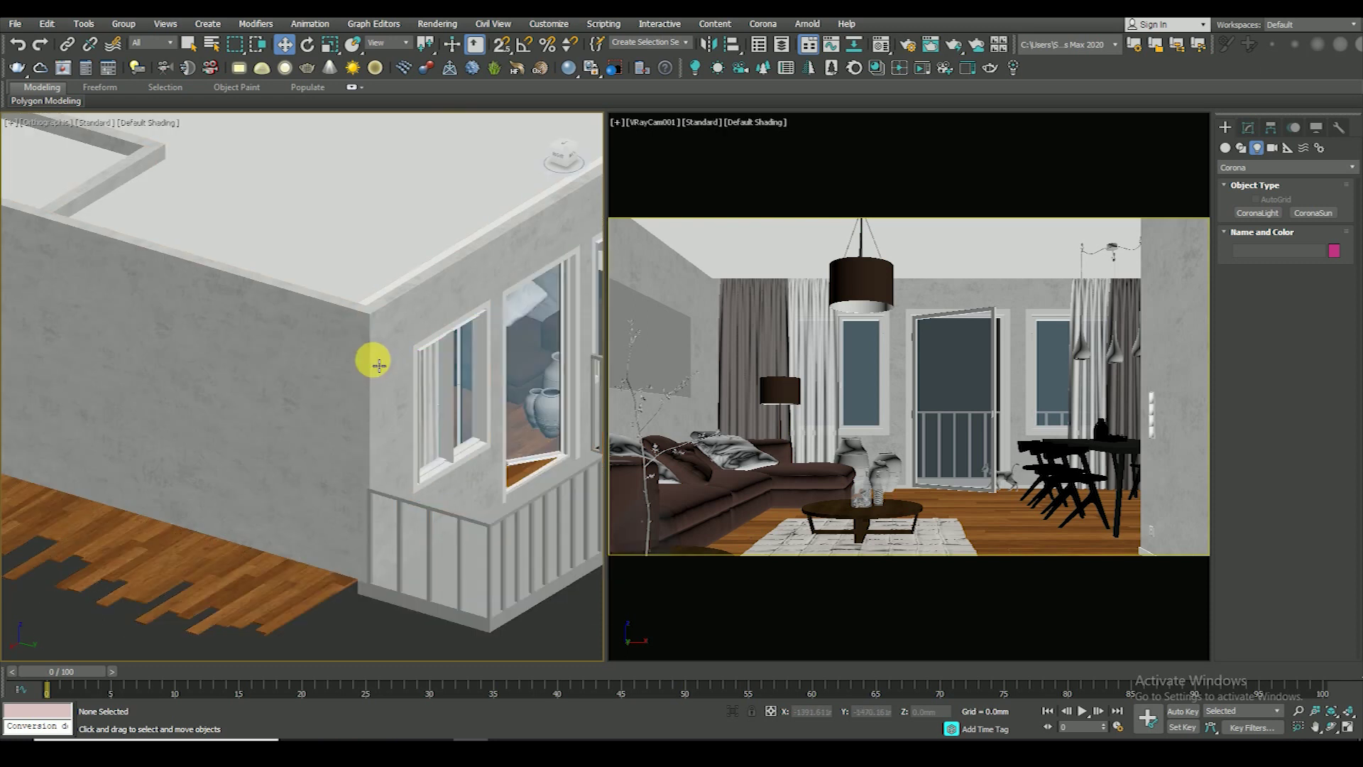
click(389, 359)
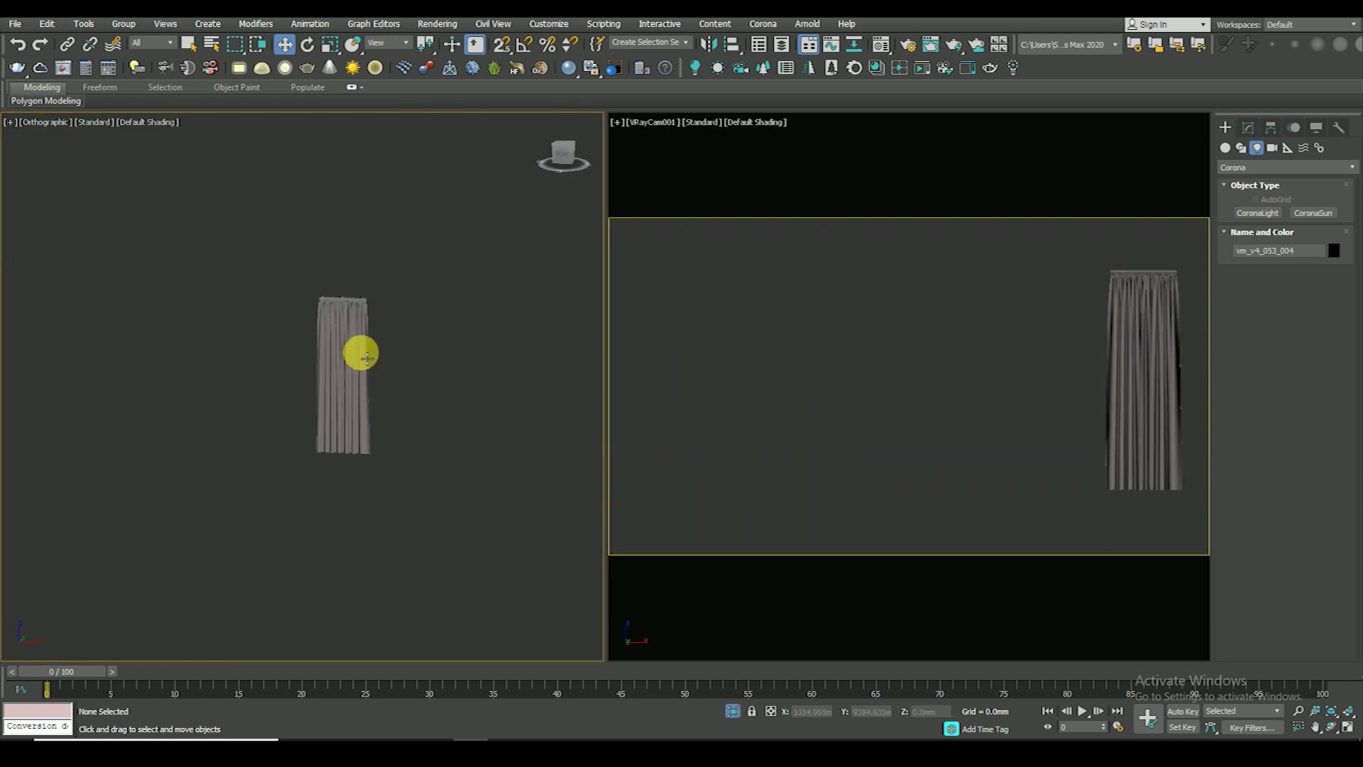
- Eyedrop the curtain material into a Material Editor slot and enlarge its preview
key(m)
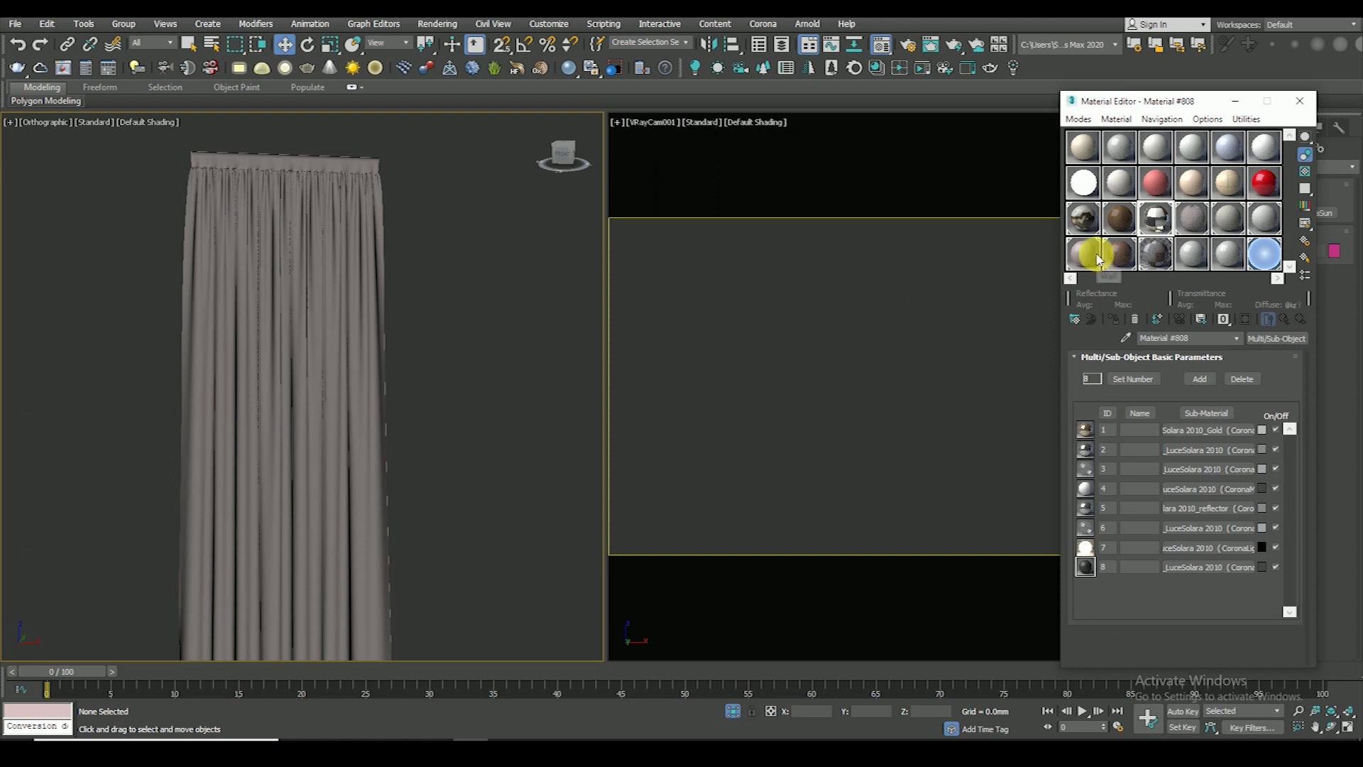
click(1119, 218)
click(1130, 345)
click(313, 268)
double_click(1120, 183)
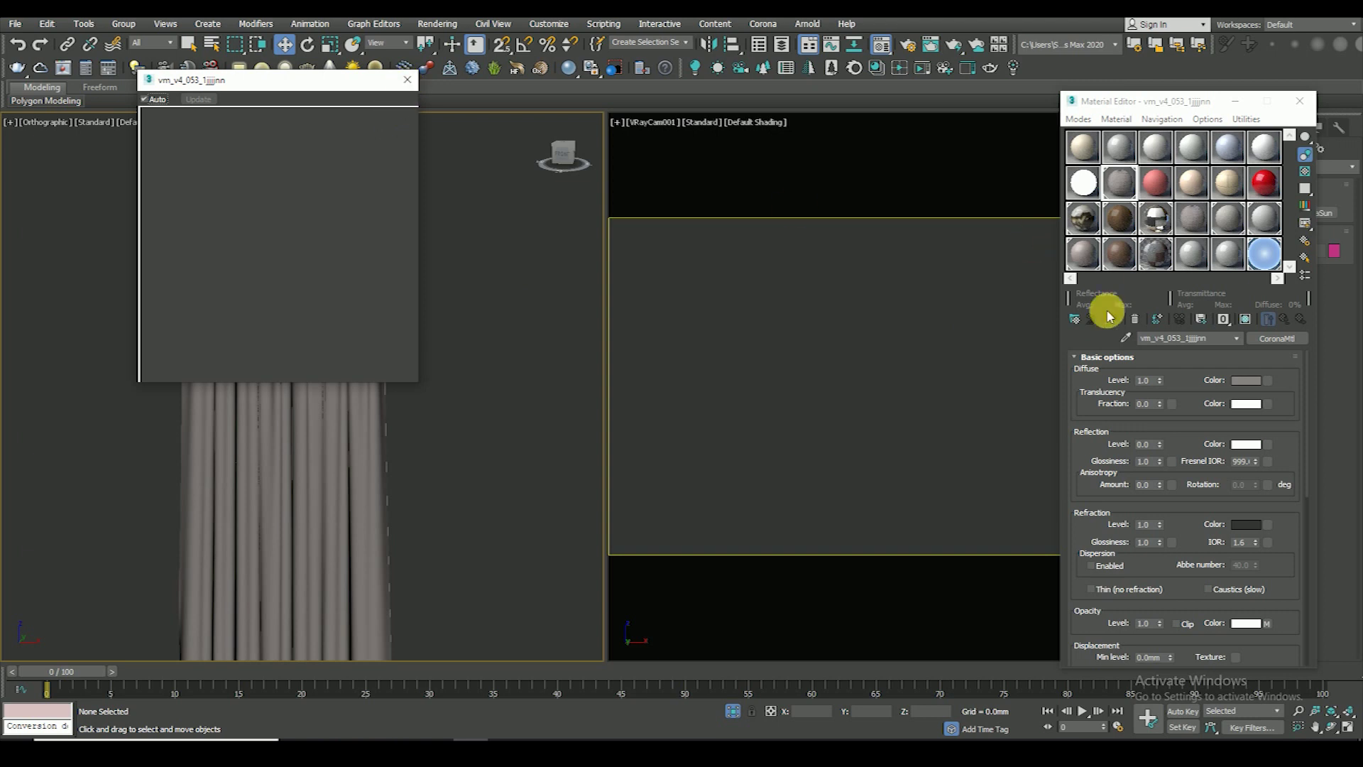
- Review the curtain material's refraction colour
scroll(1112, 456, down, 1)
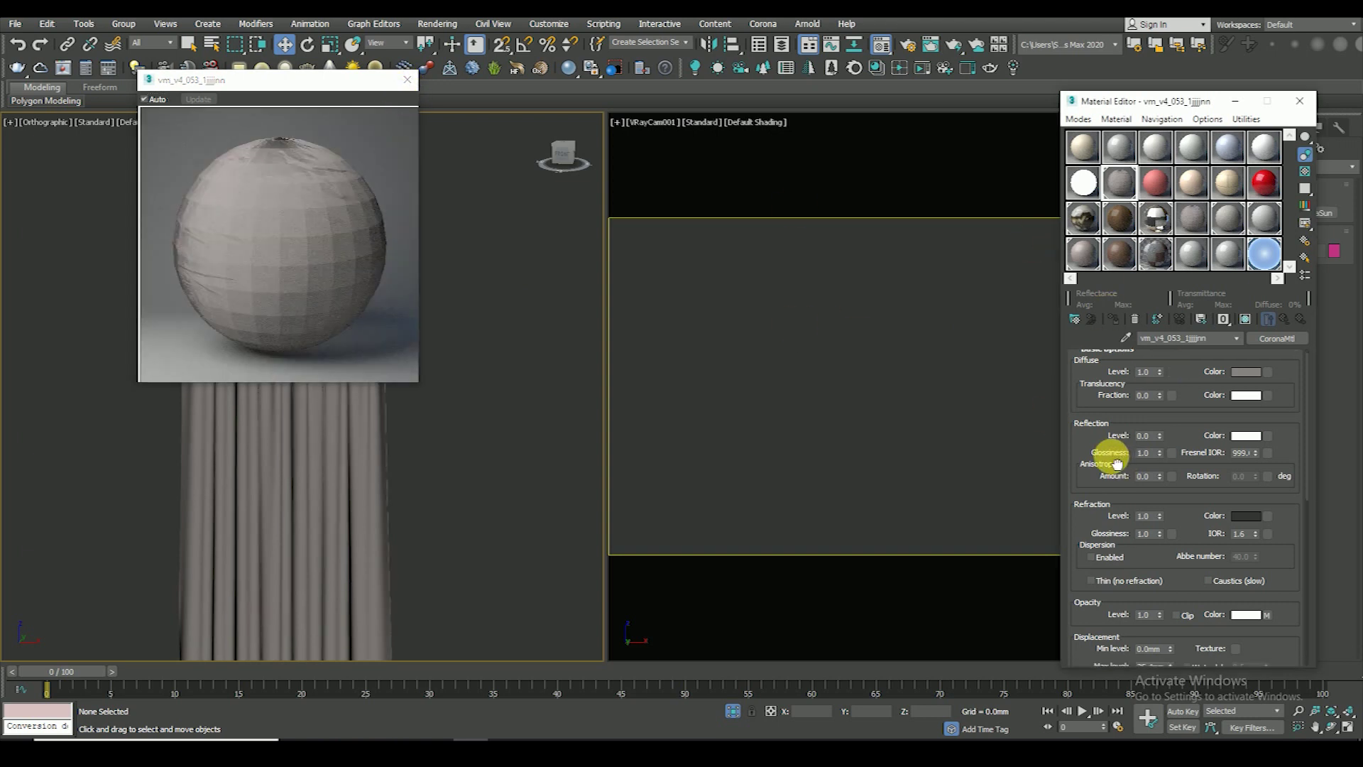
scroll(1112, 461, down, 1)
scroll(1107, 426, down, 2)
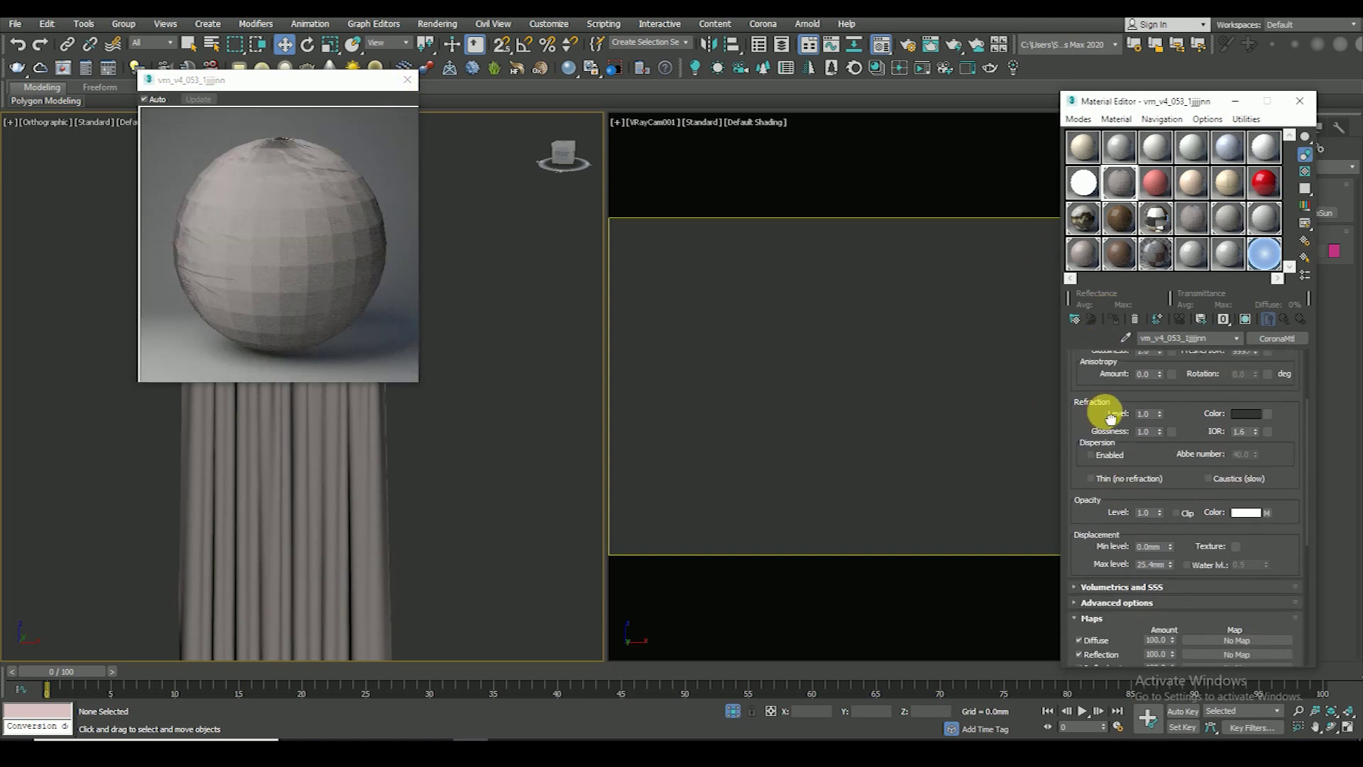
click(1247, 420)
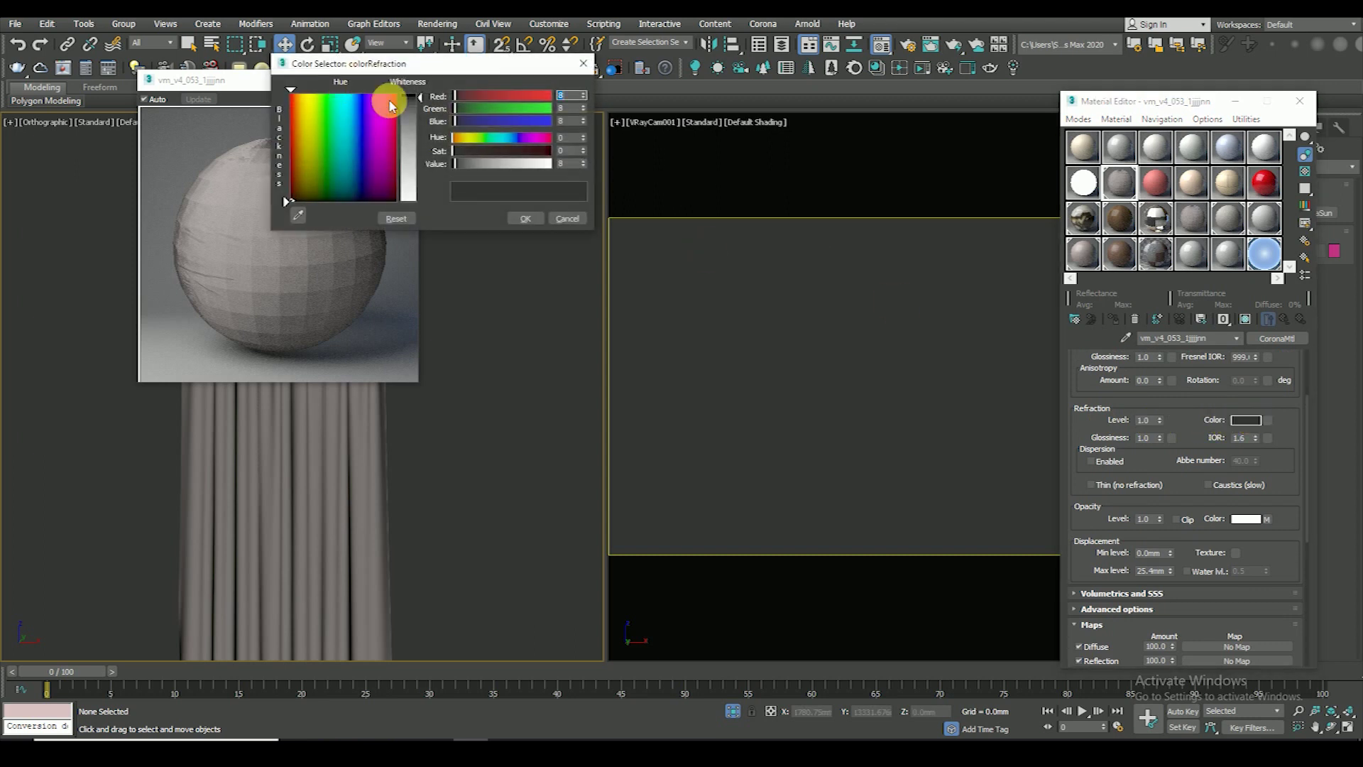
click(525, 218)
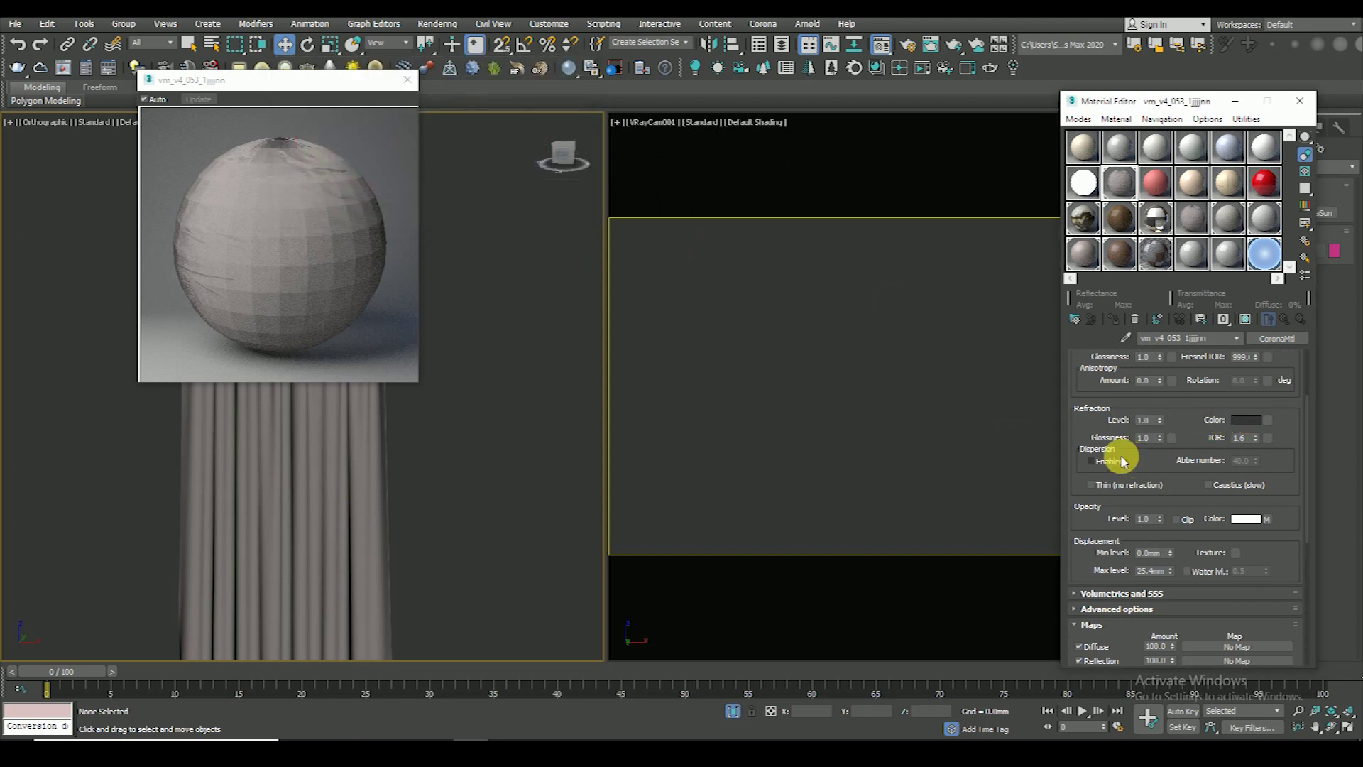
- Inspect the curtain's opacity falloff map and its bitmap image
scroll(1136, 458, down, 6)
scroll(1149, 511, down, 3)
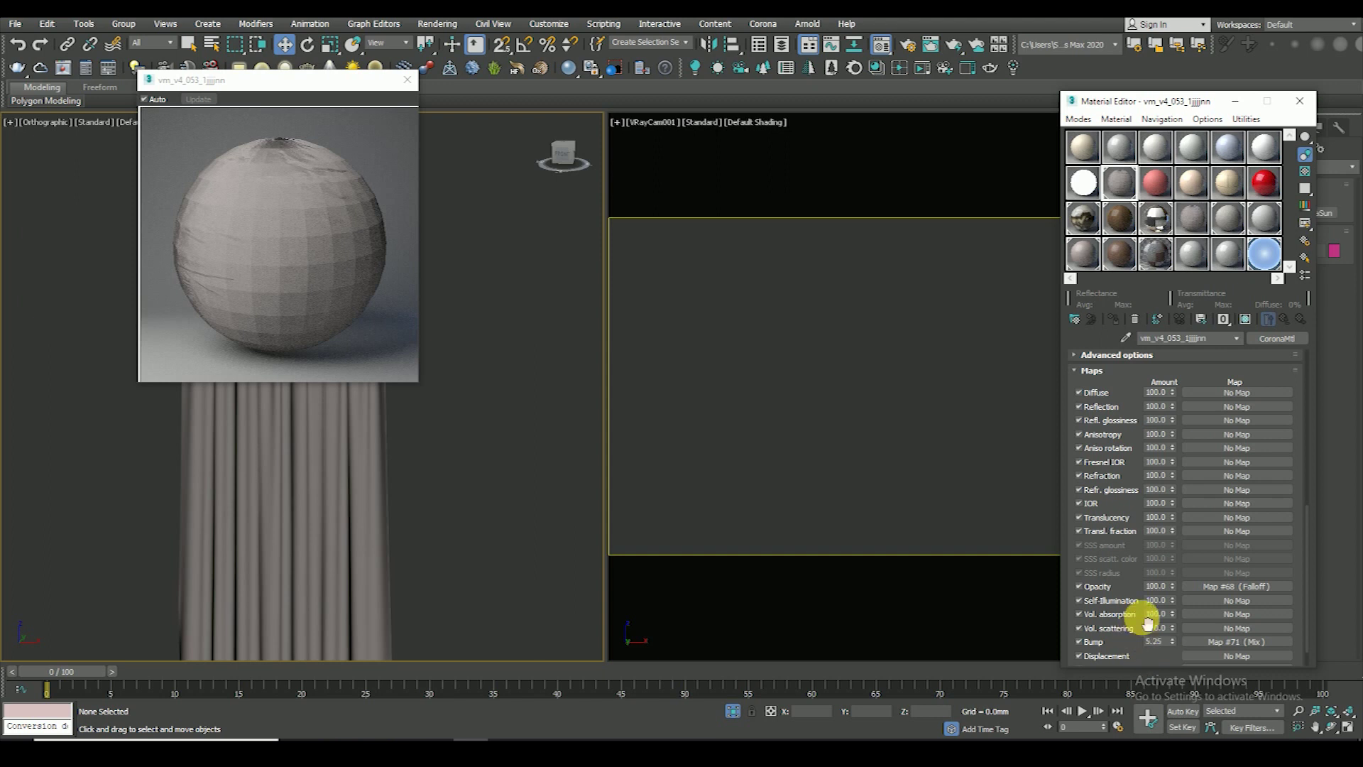
click(1233, 585)
scroll(1228, 561, up, 1)
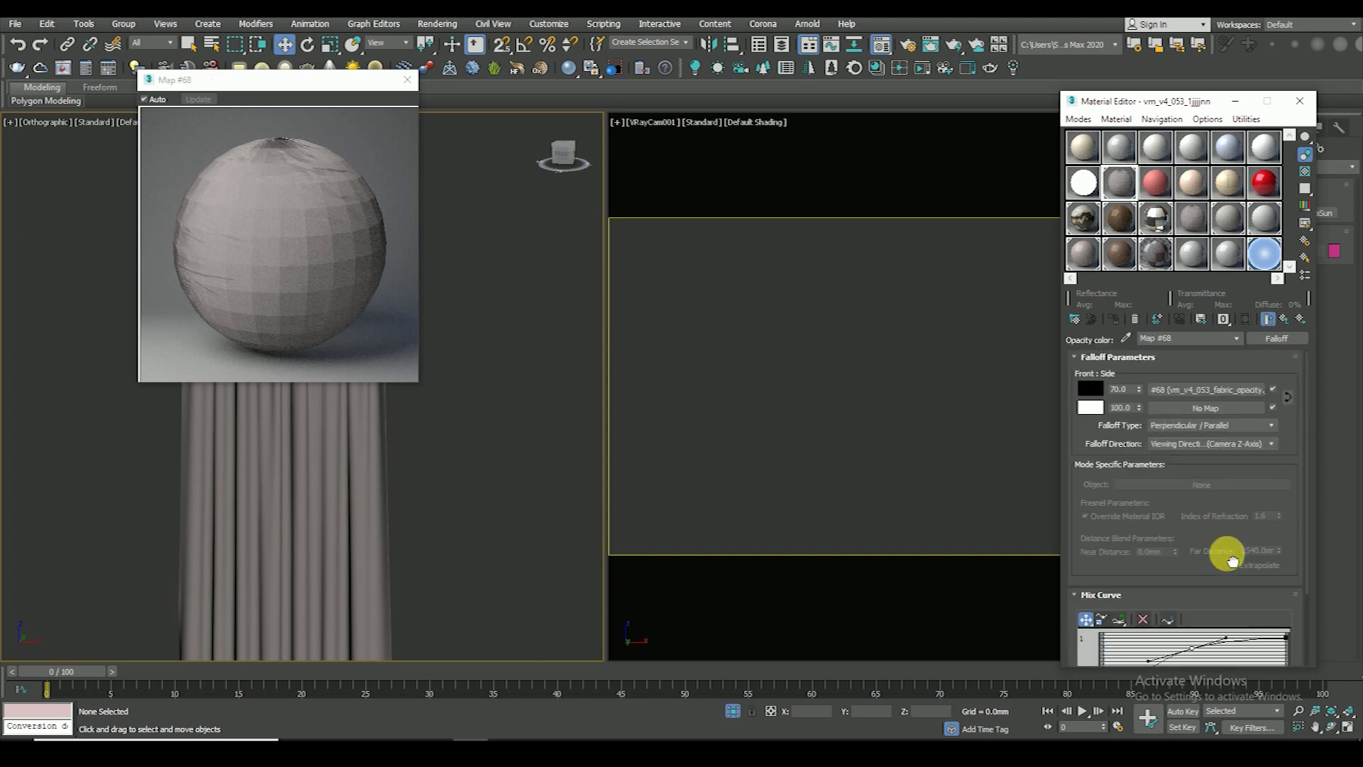
click(1208, 389)
click(1261, 572)
click(877, 128)
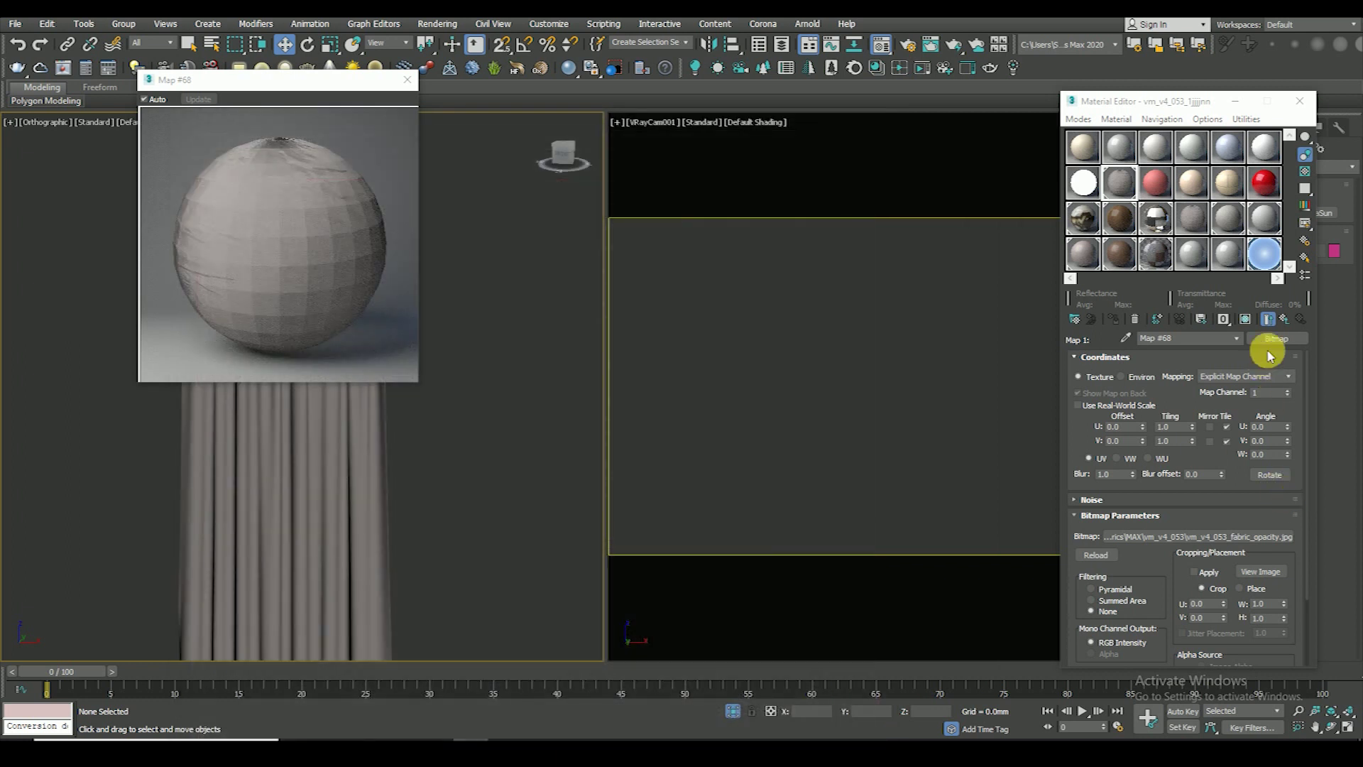
click(1283, 318)
click(1284, 319)
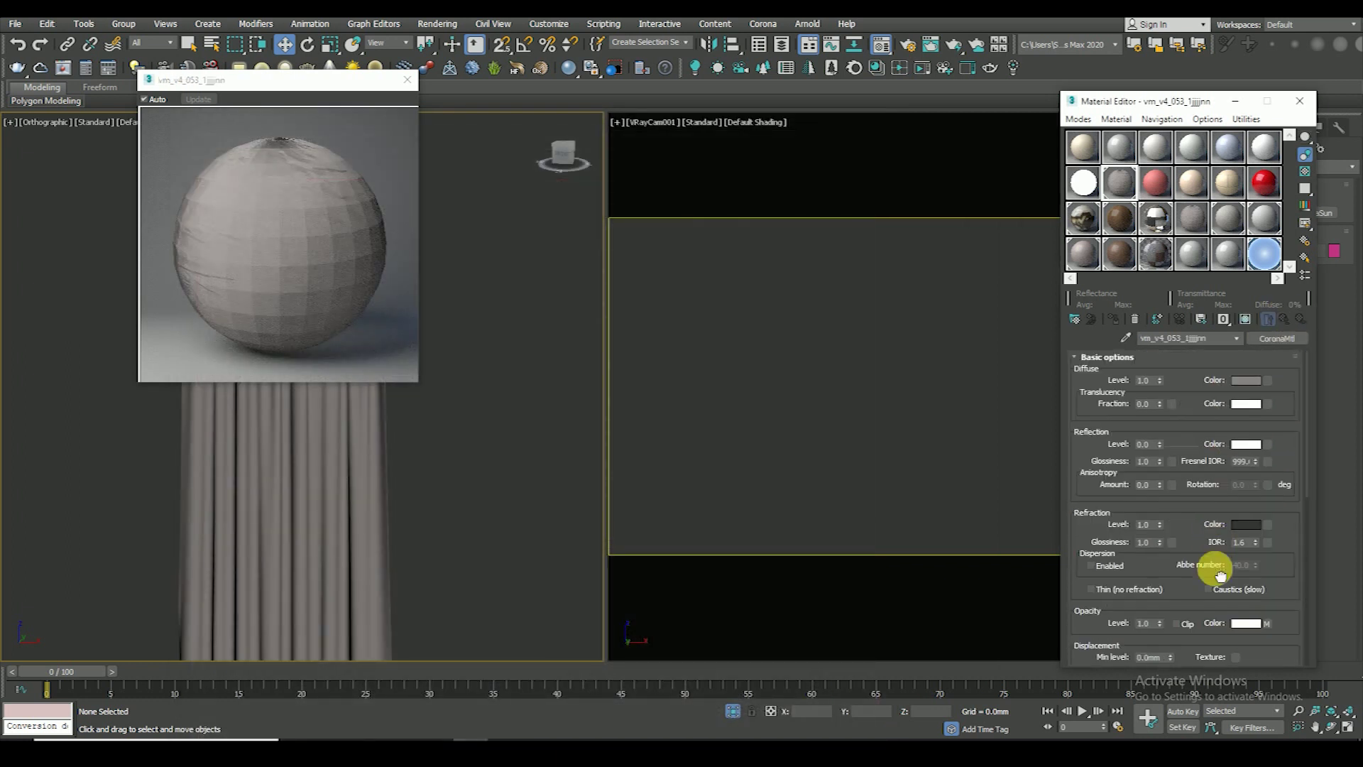
- Change the Bump amount in the curtain material's Maps rollout
drag(1220, 573, 1210, 400)
drag(1072, 478, 1067, 342)
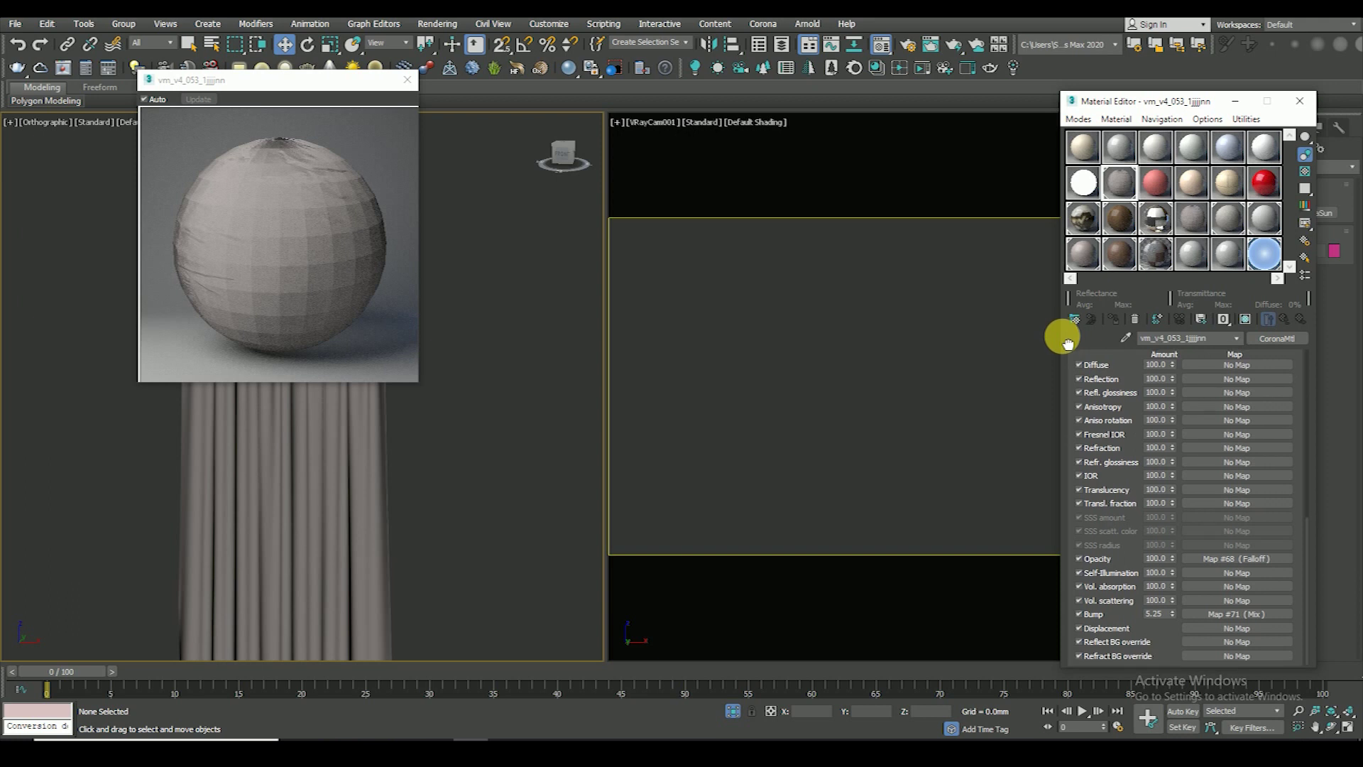
drag(1172, 620, 1118, 613)
text(2)
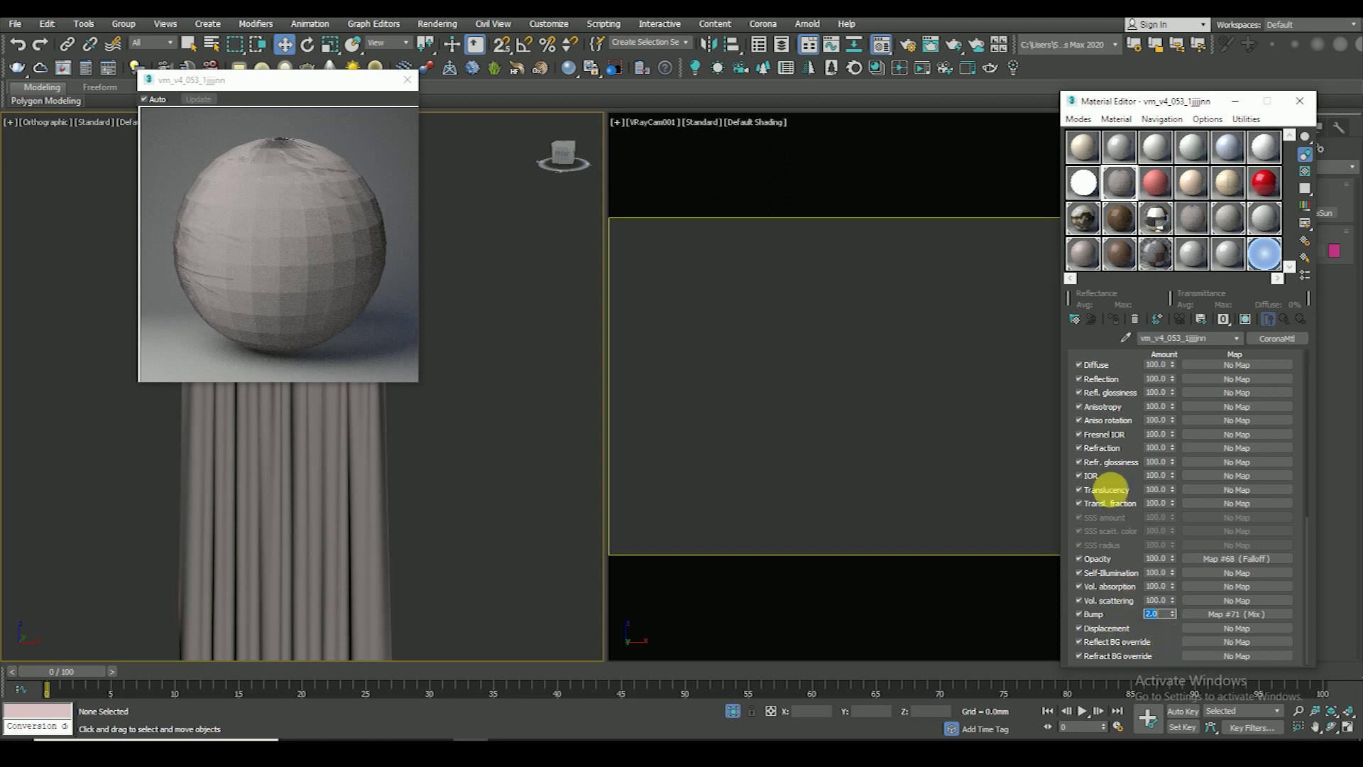
drag(1096, 360, 1134, 663)
scroll(1176, 376, up, 1)
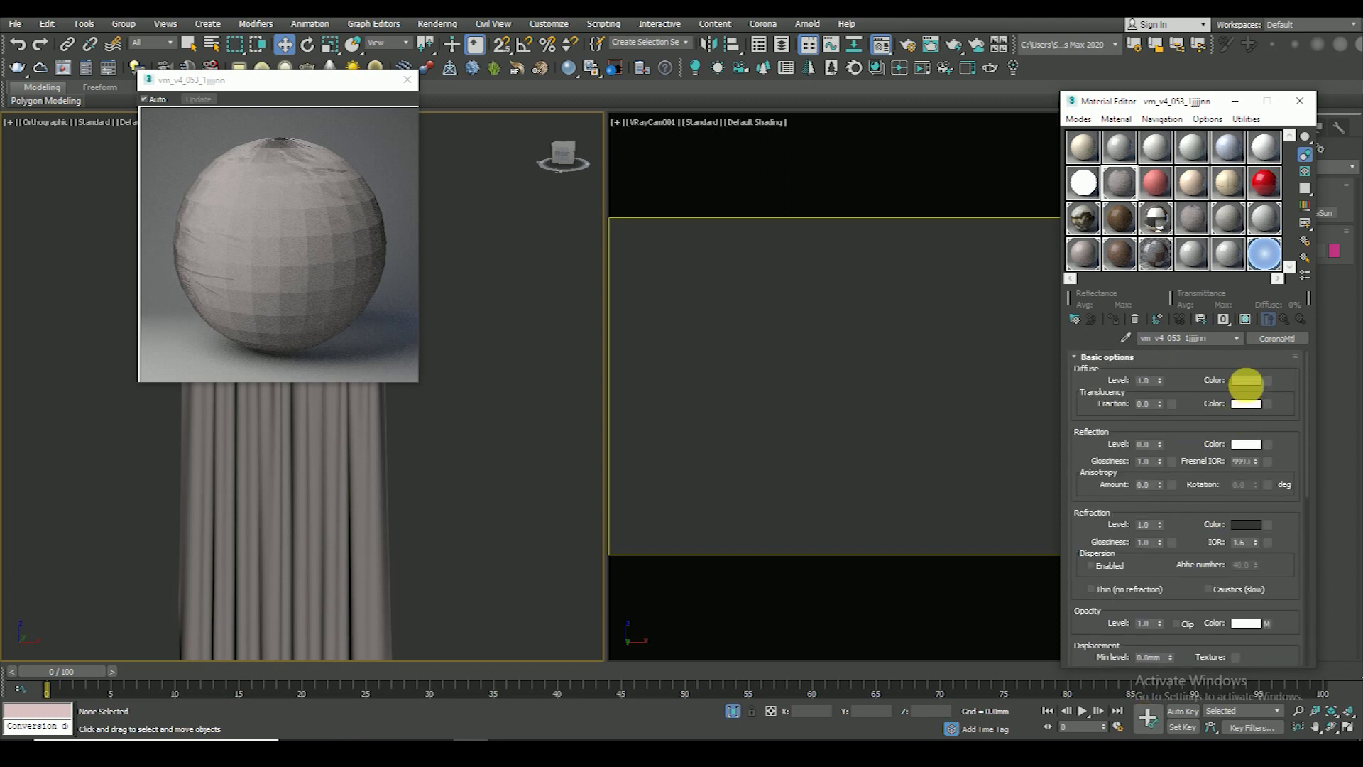
- Lighten the curtain's diffuse colour to RGB 104, 94, 93 and end isolation
click(1246, 382)
drag(475, 169, 486, 166)
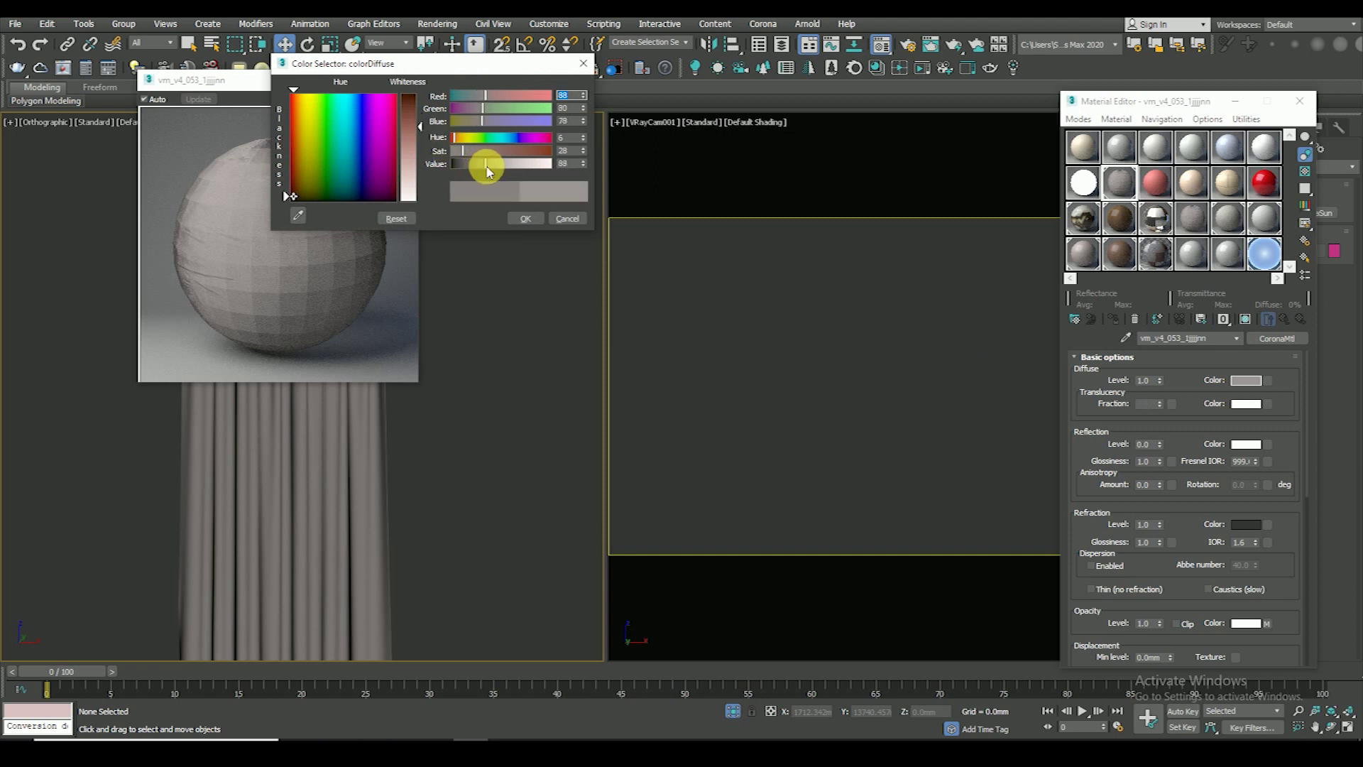
click(525, 220)
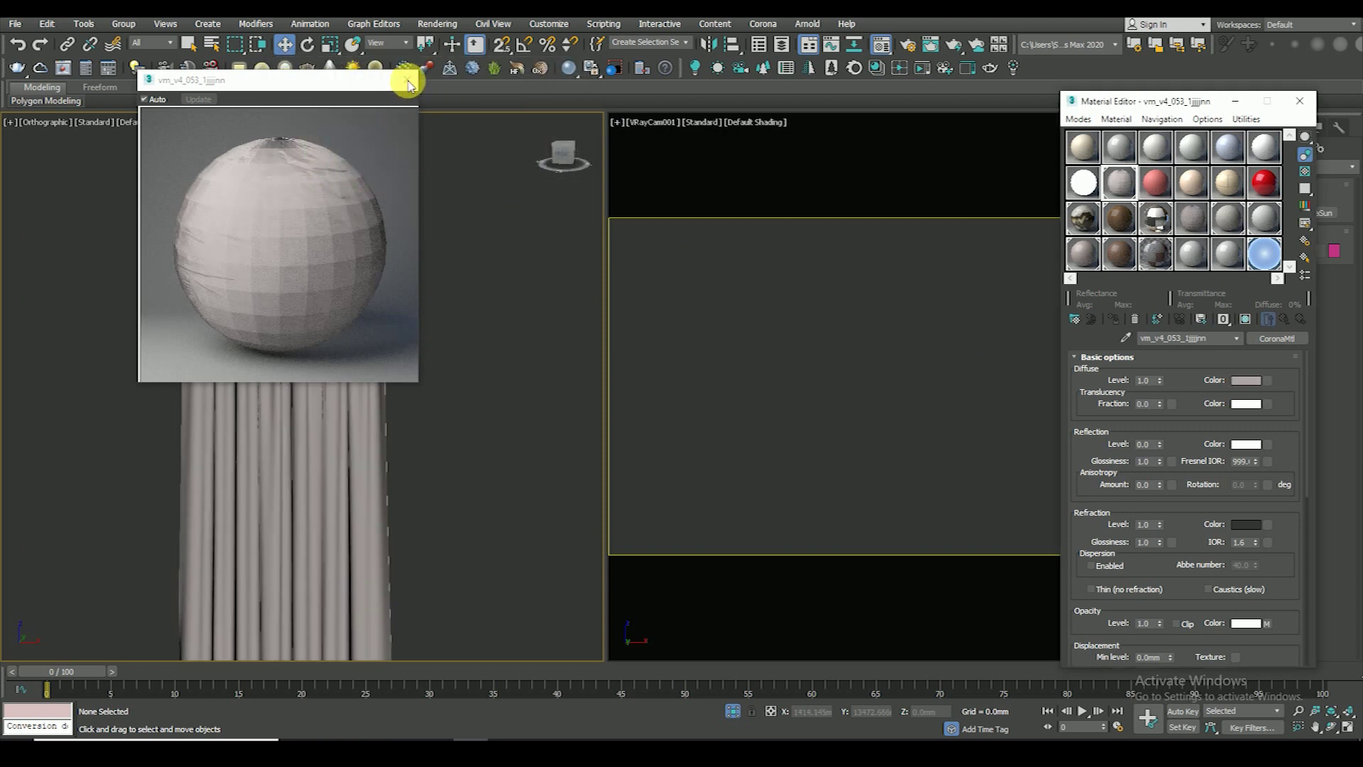
click(732, 713)
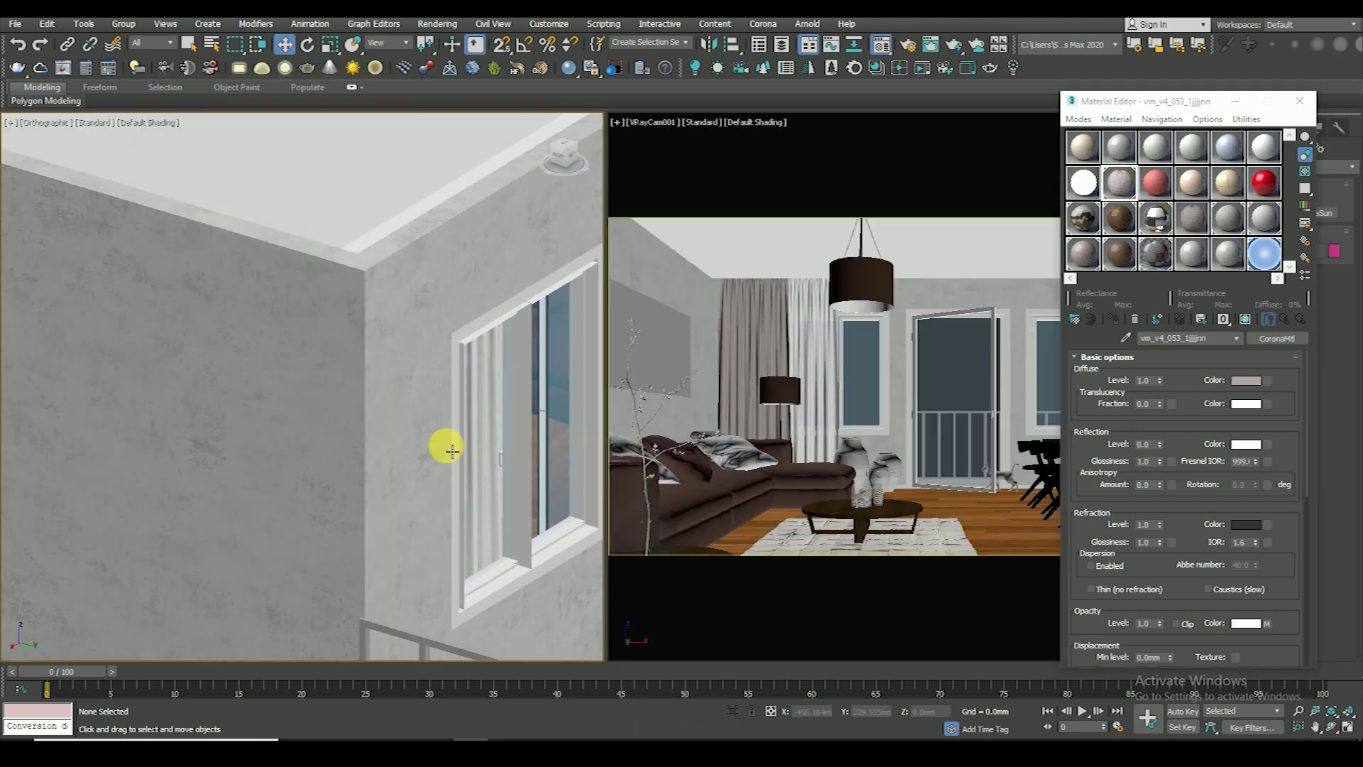
- Close the Material Editor, toggle camera view shading, and set the left viewport to Top
click(1299, 100)
key(F3)
key(F3)
key(F3)
key(F3)
key(F3)
scroll(306, 507, down, 10)
key(F3)
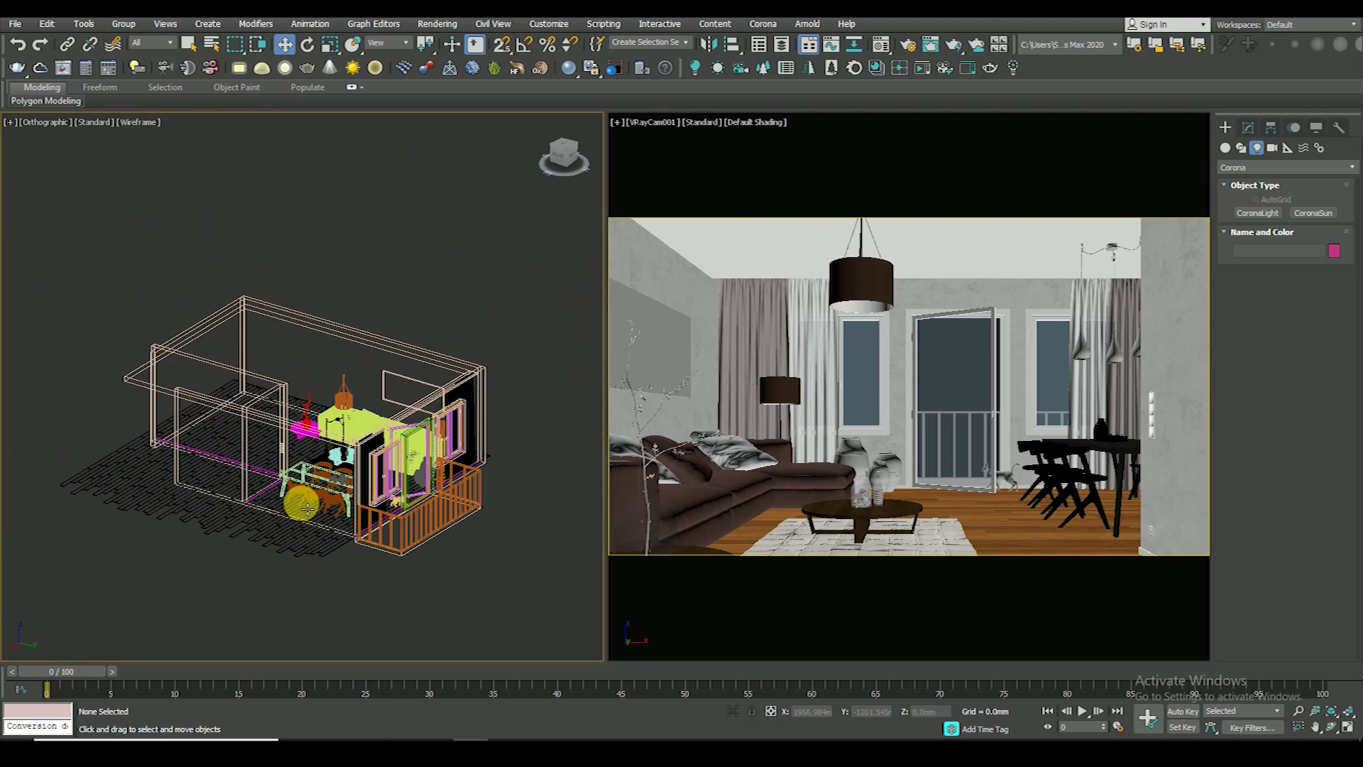
scroll(336, 513, up, 3)
key(c)
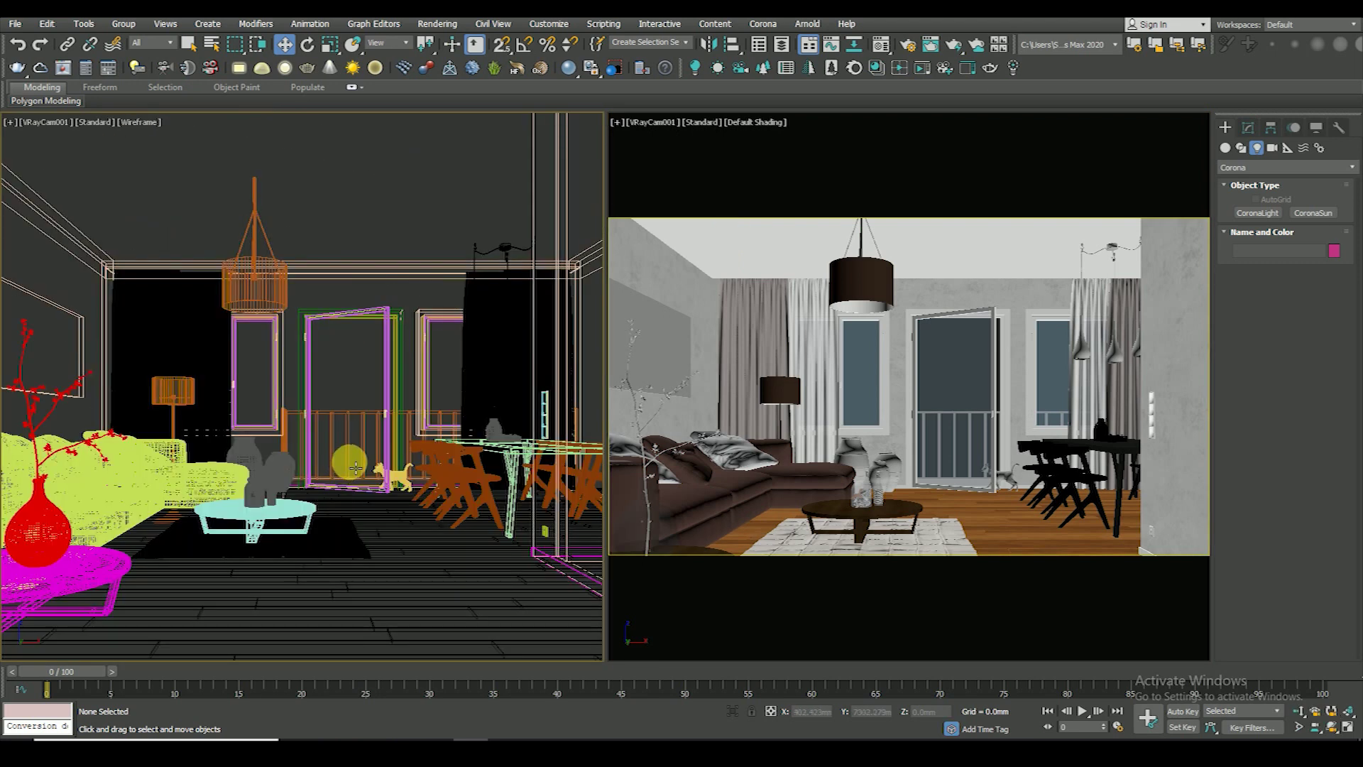
key(t)
- Start a Corona interactive render from the VRayCam001 camera view
click(437, 24)
click(450, 105)
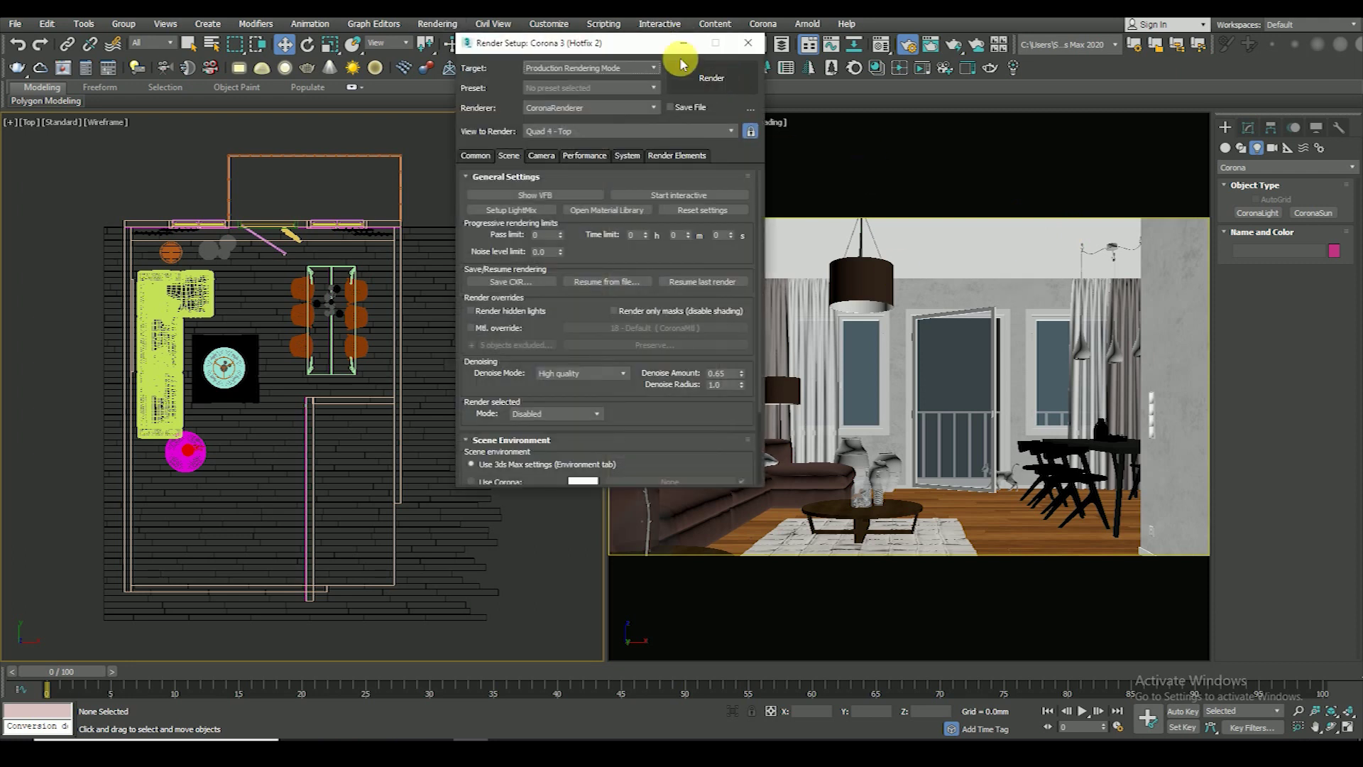
drag(676, 51, 867, 77)
click(821, 161)
click(790, 226)
mouse_move(883, 117)
mouse_down()
mouse_move(1180, 117)
mouse_move(1126, 118)
mouse_up()
- Check the render window's post-processing and start options, and dismiss the missing-file errors
click(1207, 156)
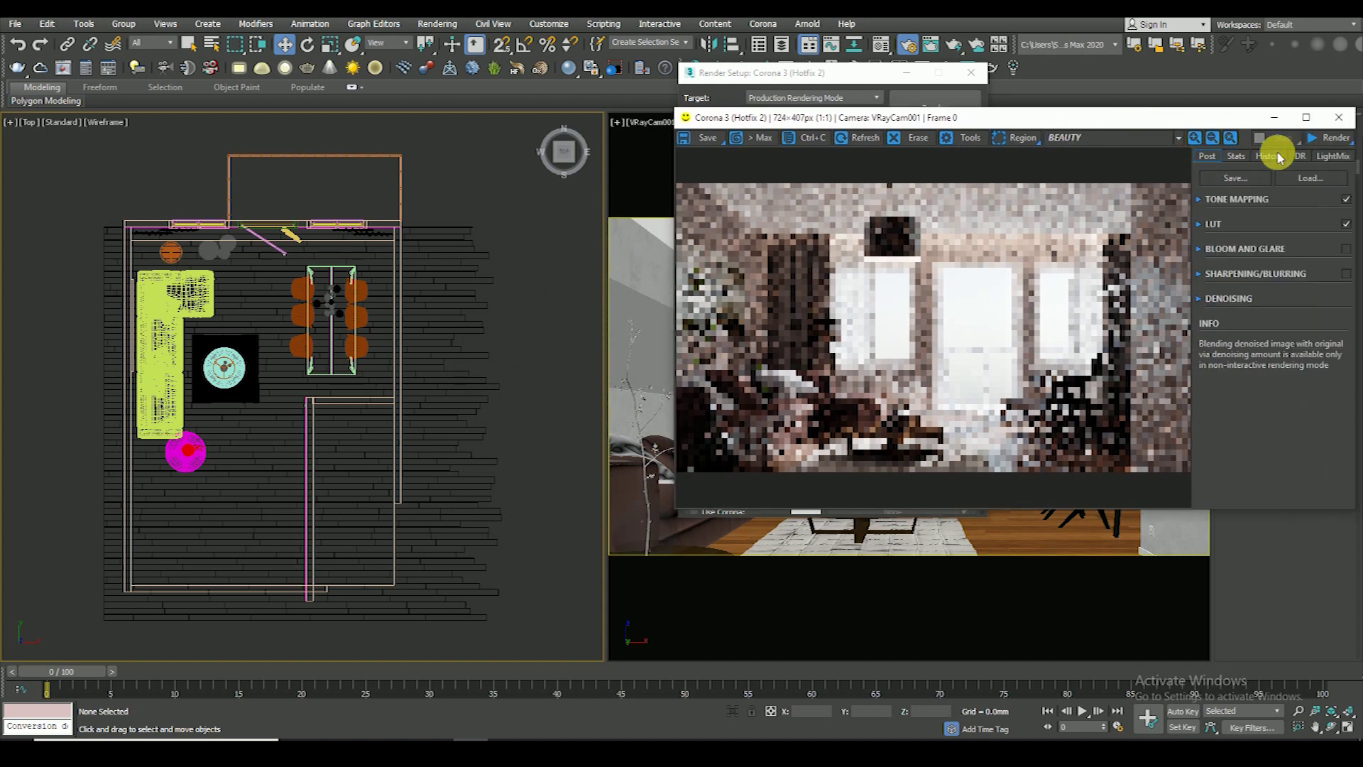
drag(1235, 124, 1211, 125)
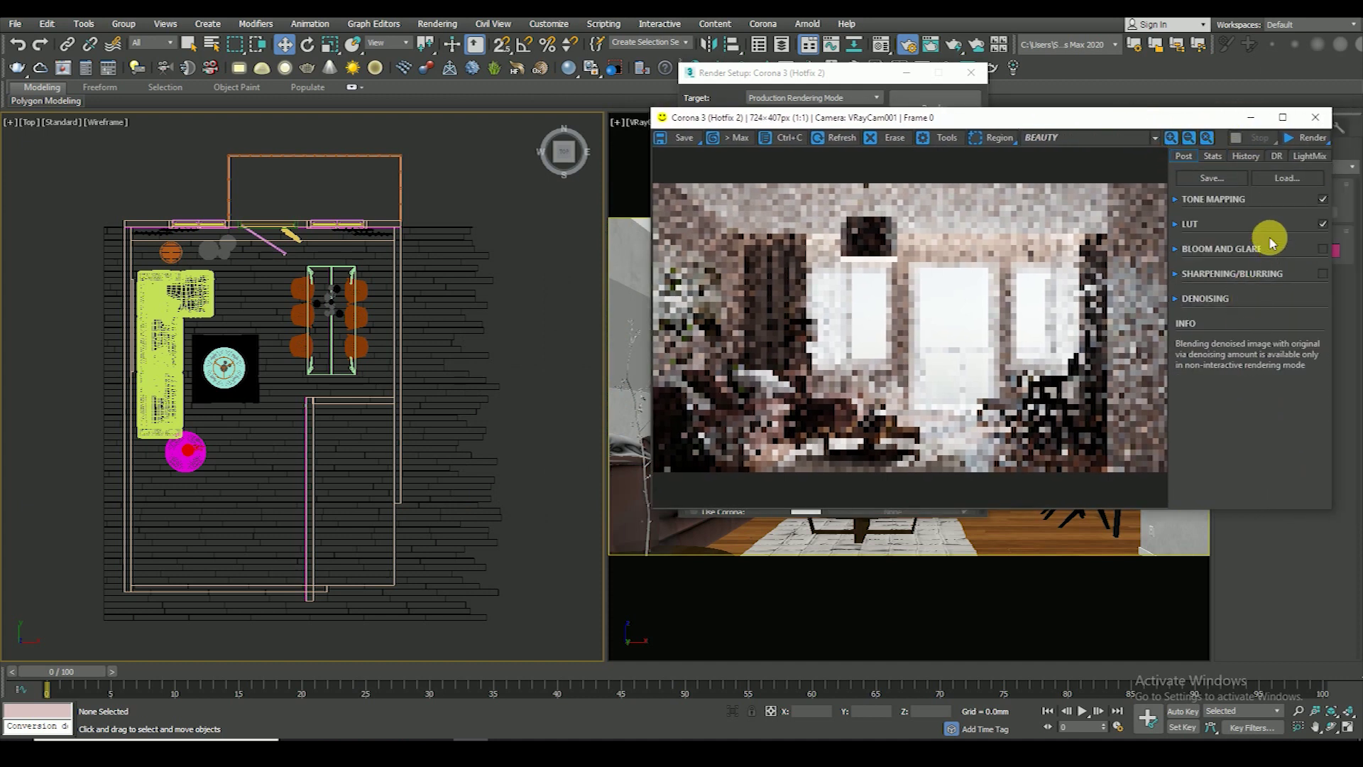
click(1308, 140)
click(1310, 156)
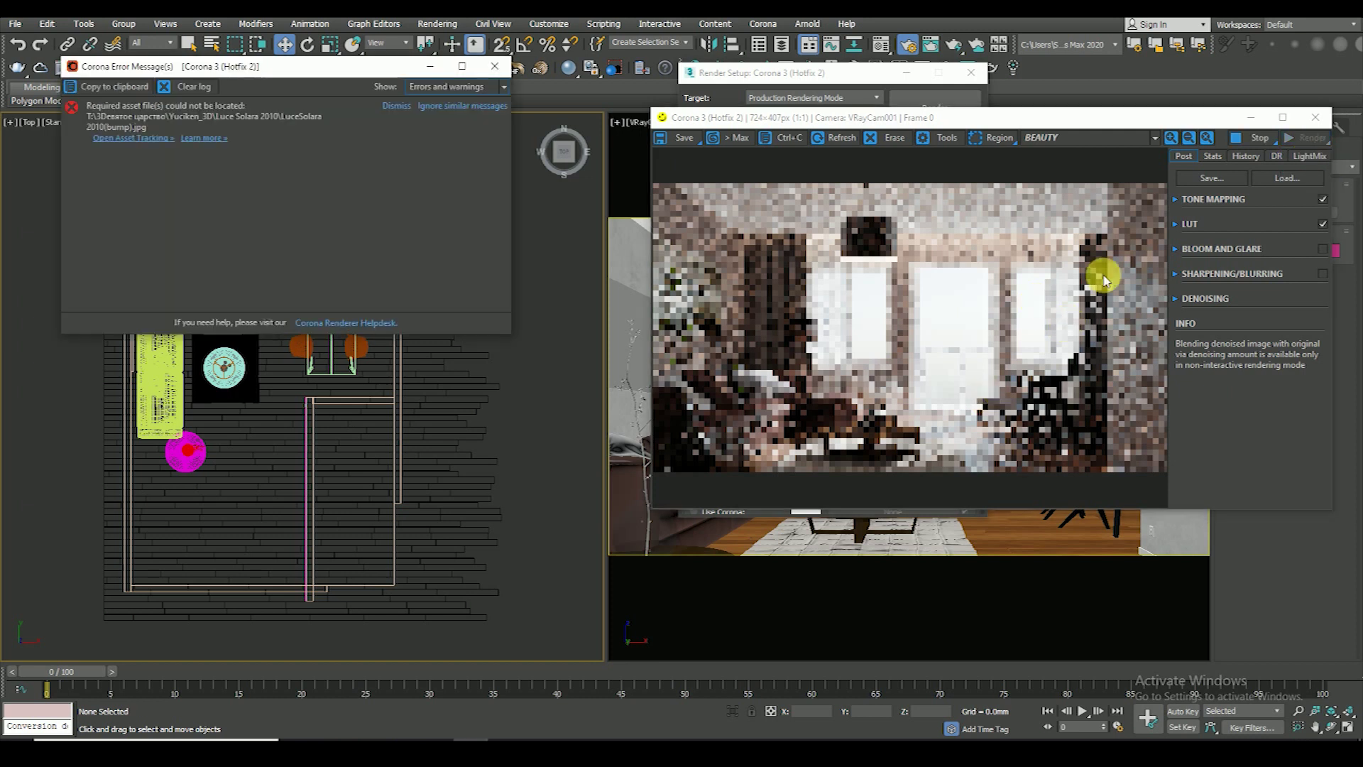
click(462, 105)
mouse_move(897, 116)
mouse_down()
mouse_move(861, 118)
mouse_move(848, 210)
mouse_move(866, 402)
mouse_move(823, 122)
mouse_up()
click(495, 66)
- Inspect the render, previewing its alpha channel before returning to the BEAUTY channel
scroll(862, 316, up, 3)
scroll(894, 334, down, 3)
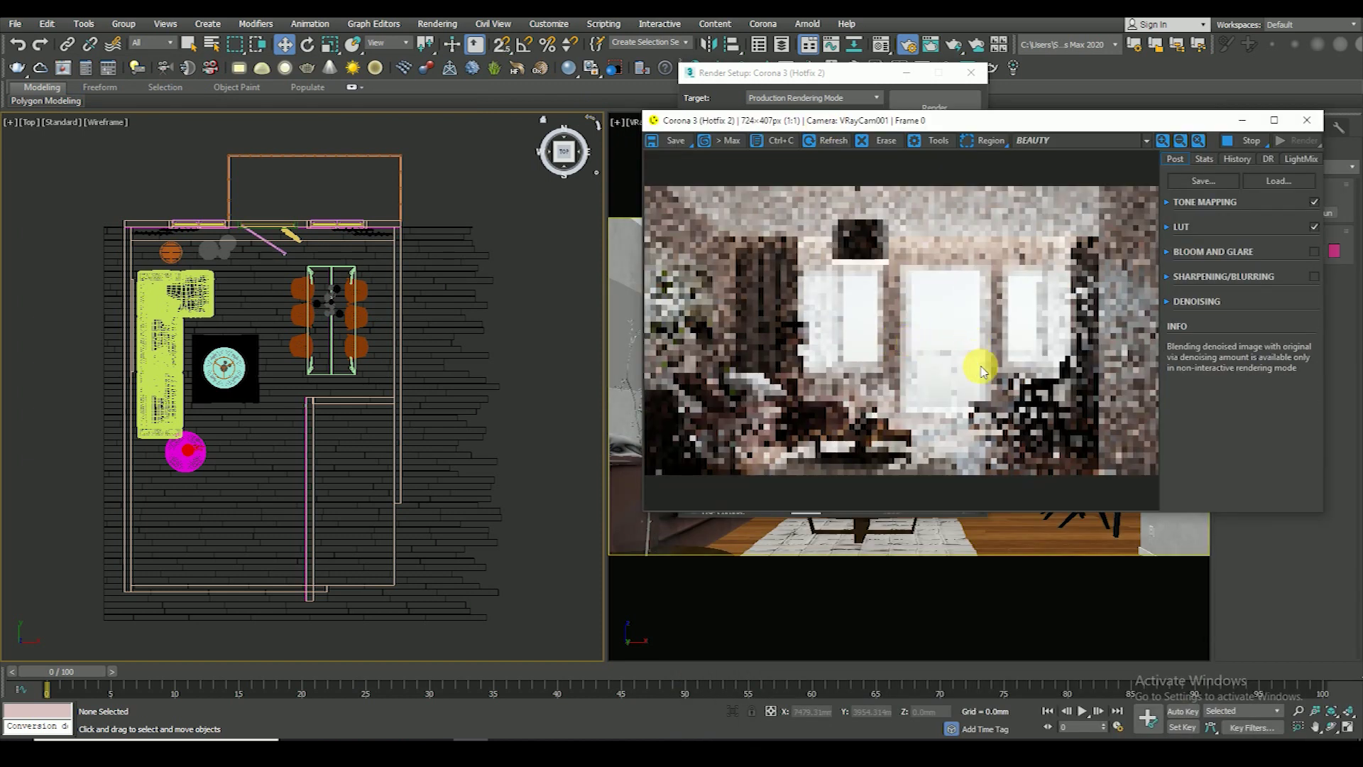
drag(930, 147, 955, 167)
scroll(1086, 314, up, 2)
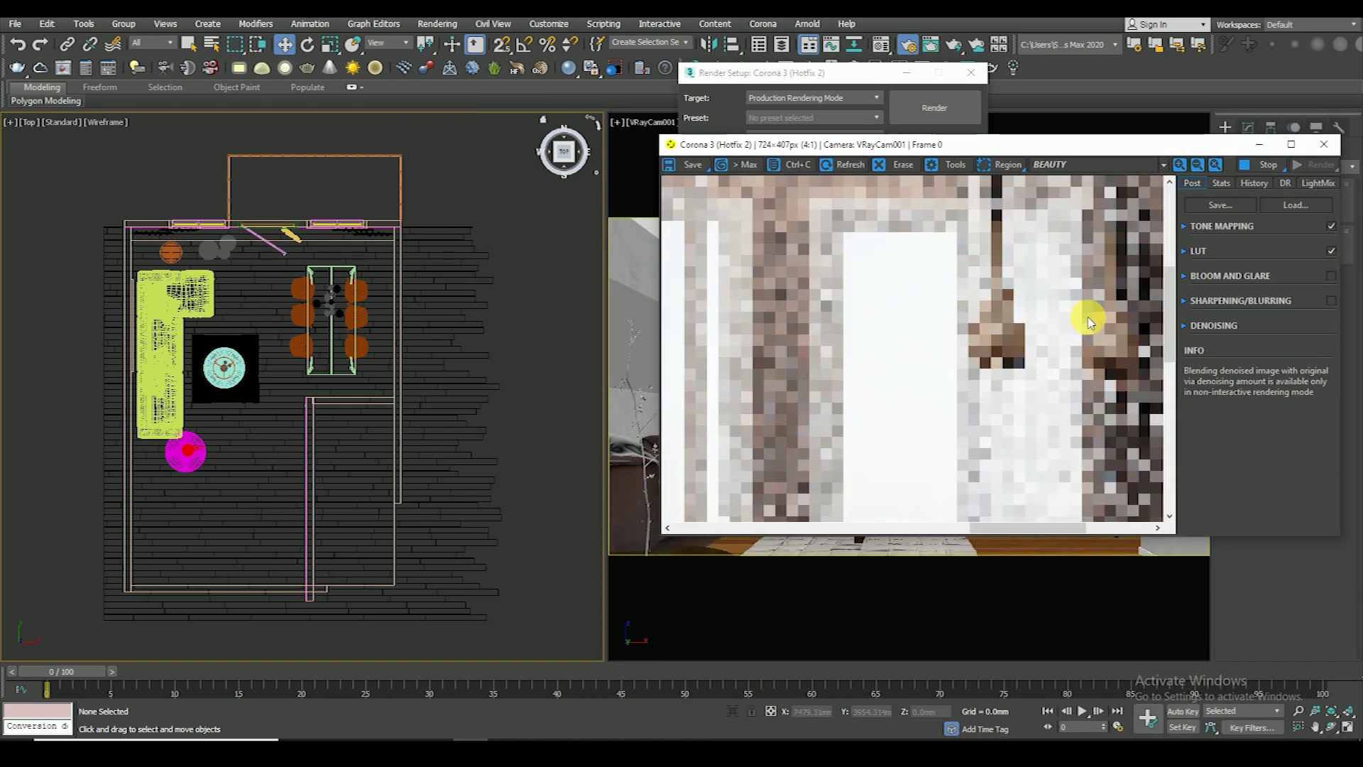
scroll(1036, 323, down, 2)
scroll(1015, 323, up, 2)
scroll(1051, 327, down, 2)
scroll(1109, 306, up, 1)
scroll(1008, 323, down, 1)
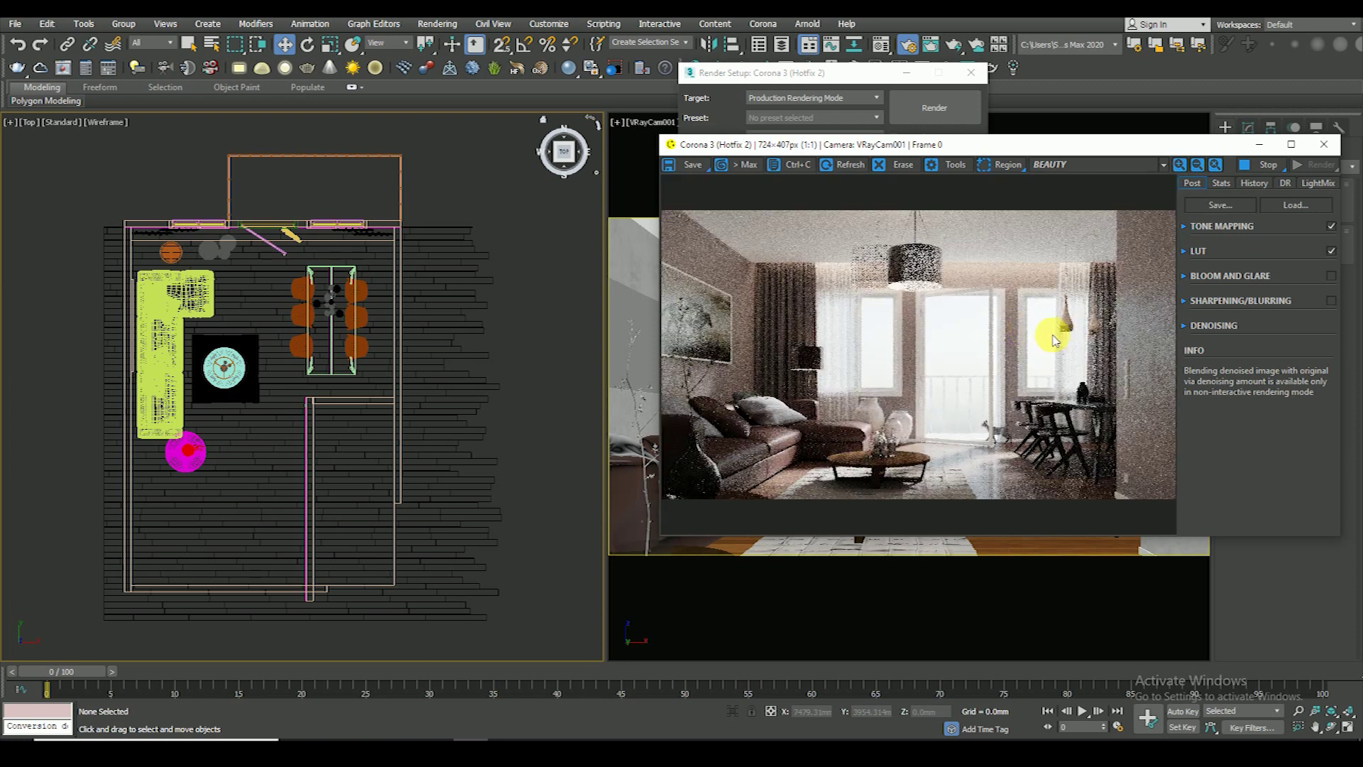
scroll(1058, 326, up, 1)
scroll(1065, 315, down, 1)
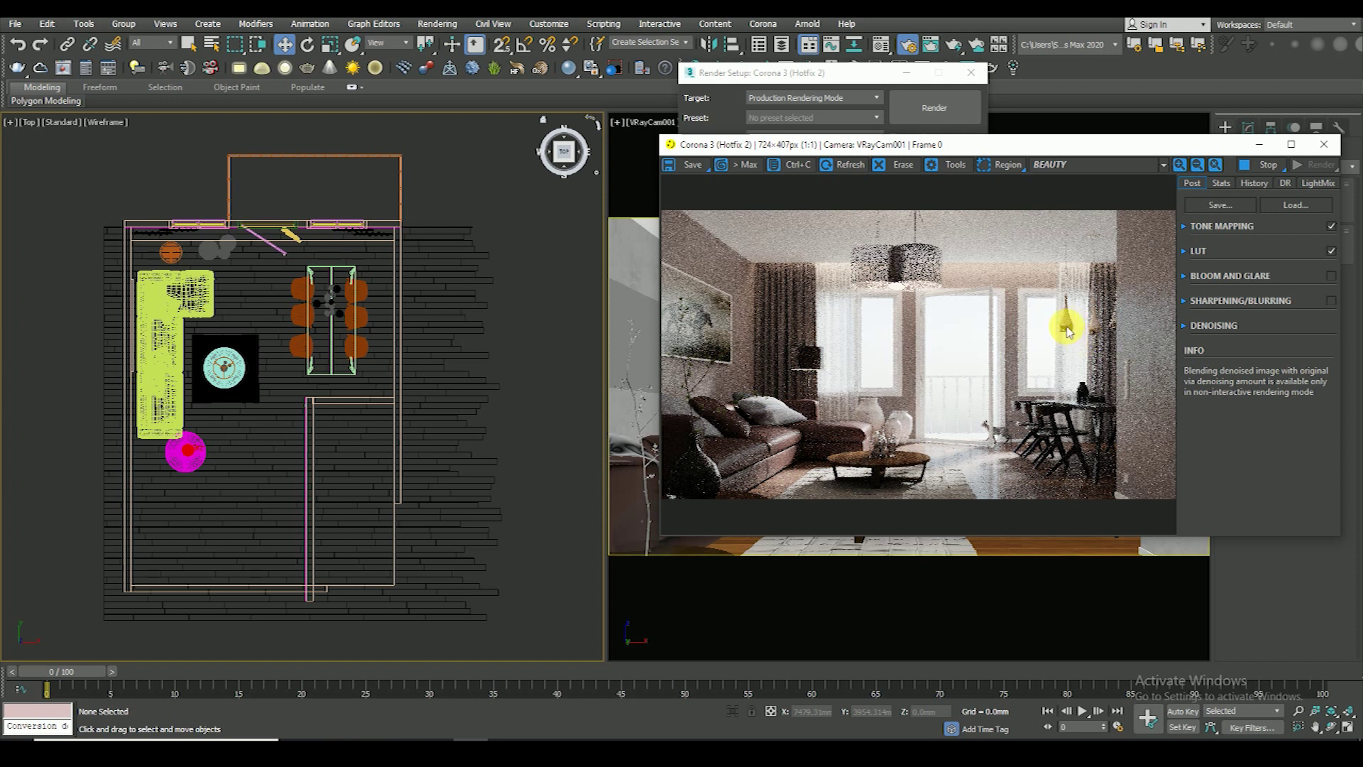
click(1043, 165)
click(1047, 194)
click(1061, 164)
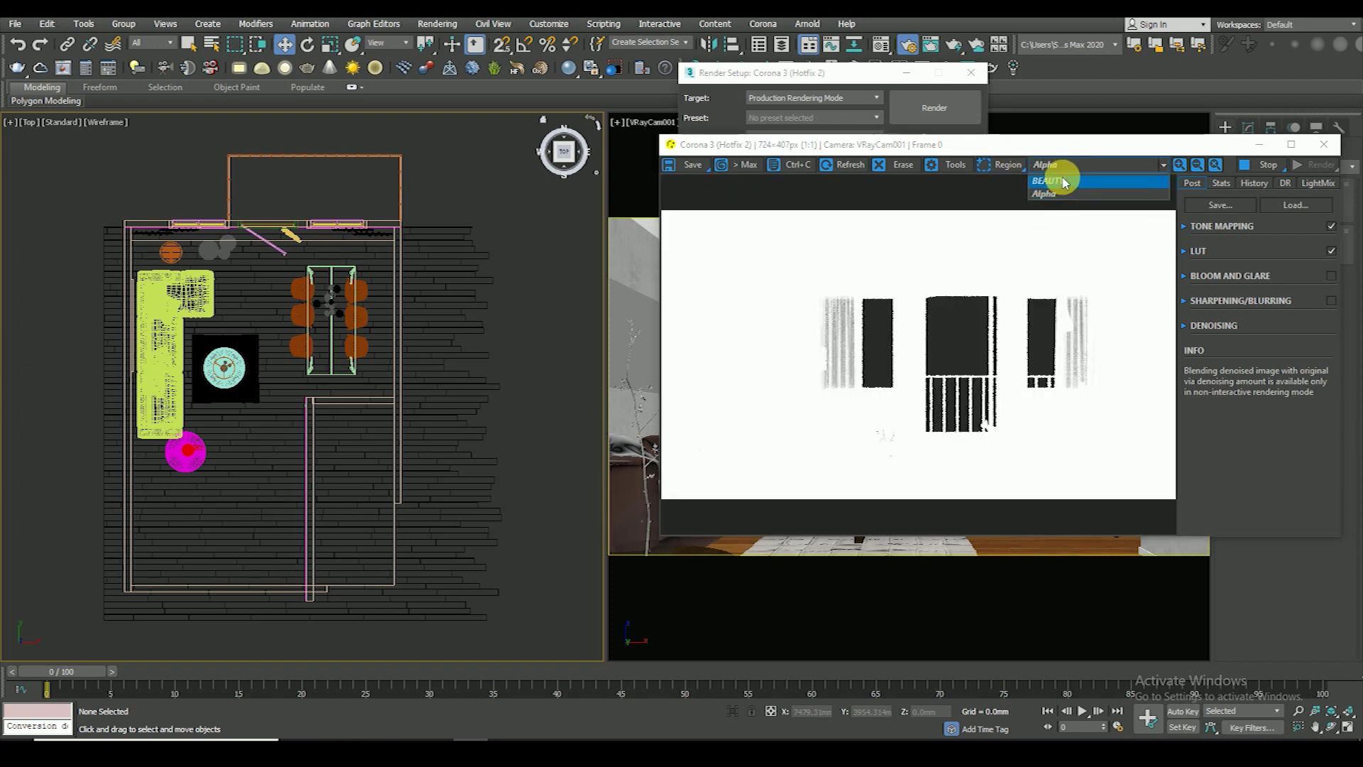
click(1063, 183)
scroll(849, 353, up, 3)
scroll(861, 377, down, 3)
scroll(833, 402, up, 3)
scroll(832, 403, down, 3)
scroll(1076, 341, up, 1)
scroll(1025, 358, down, 1)
- Unhide the scene's lights in the display settings and open the Selection Filter list
middle_drag(365, 372, 377, 342)
drag(973, 144, 926, 155)
click(1315, 128)
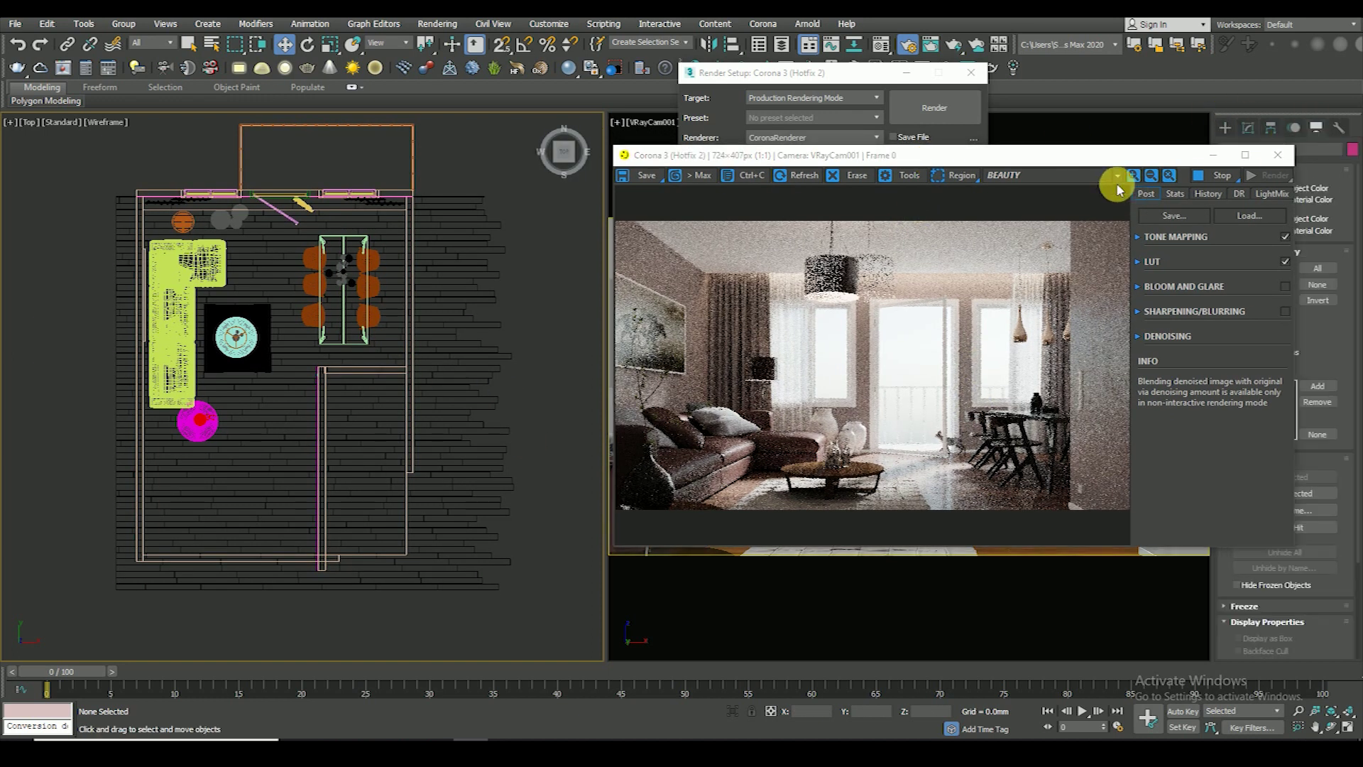
drag(1136, 155, 1047, 102)
click(1238, 296)
mouse_move(958, 111)
mouse_down()
mouse_move(953, 87)
mouse_move(981, 127)
mouse_up()
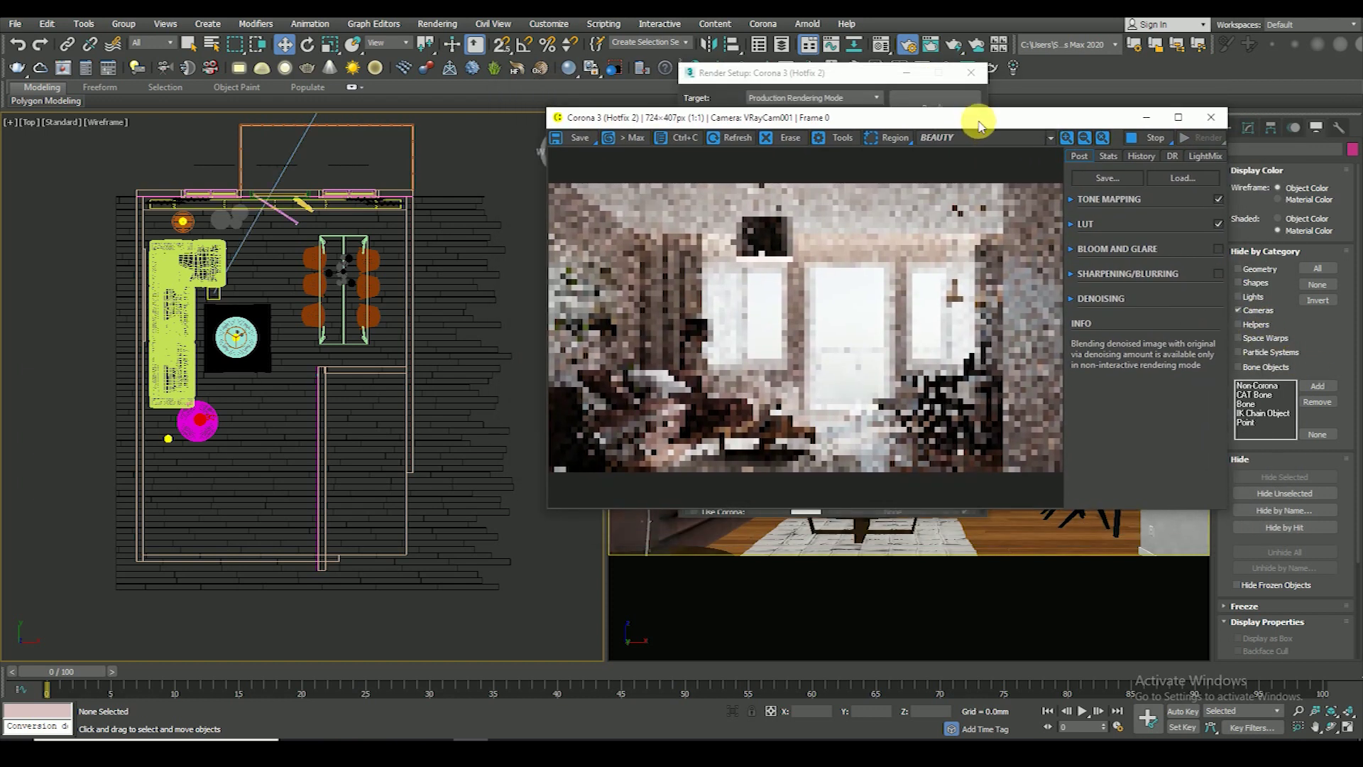
scroll(951, 305, up, 3)
scroll(956, 301, down, 3)
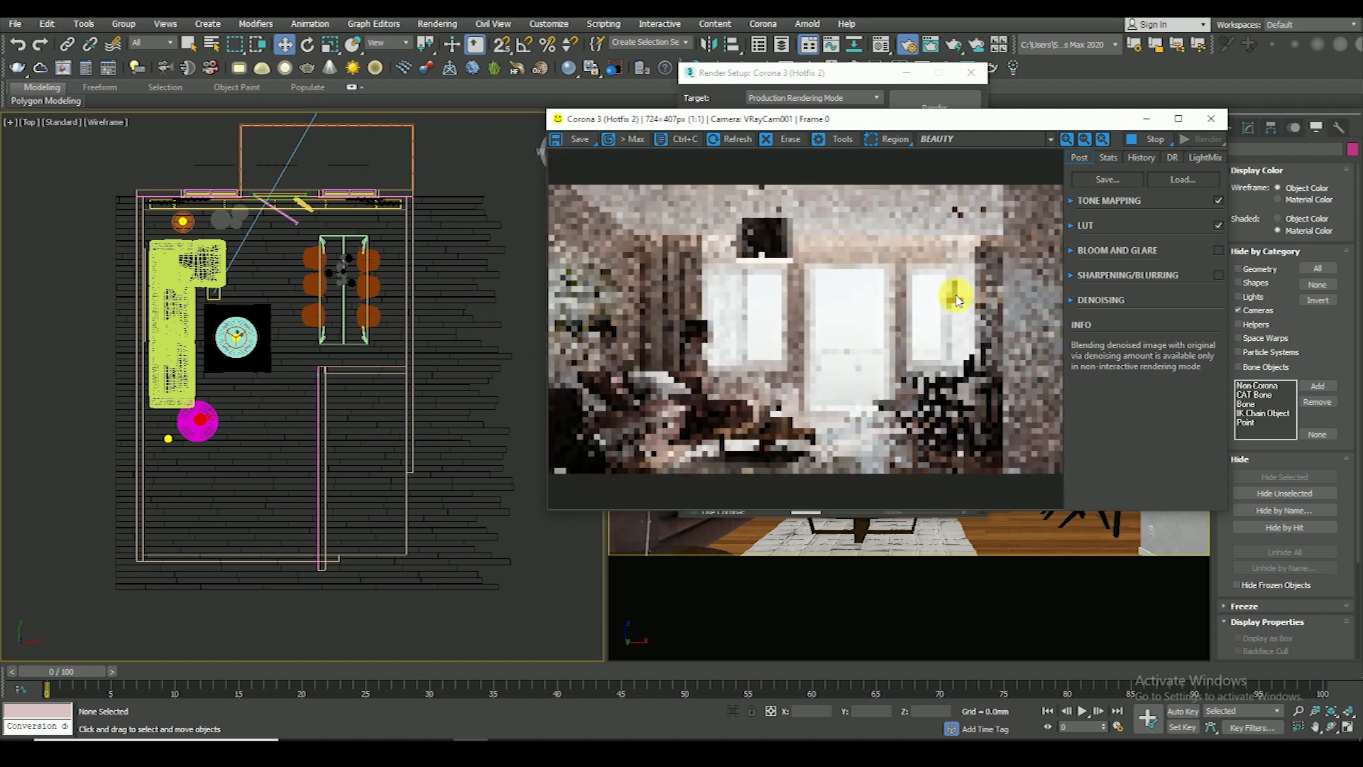
middle_drag(269, 295, 280, 314)
click(163, 44)
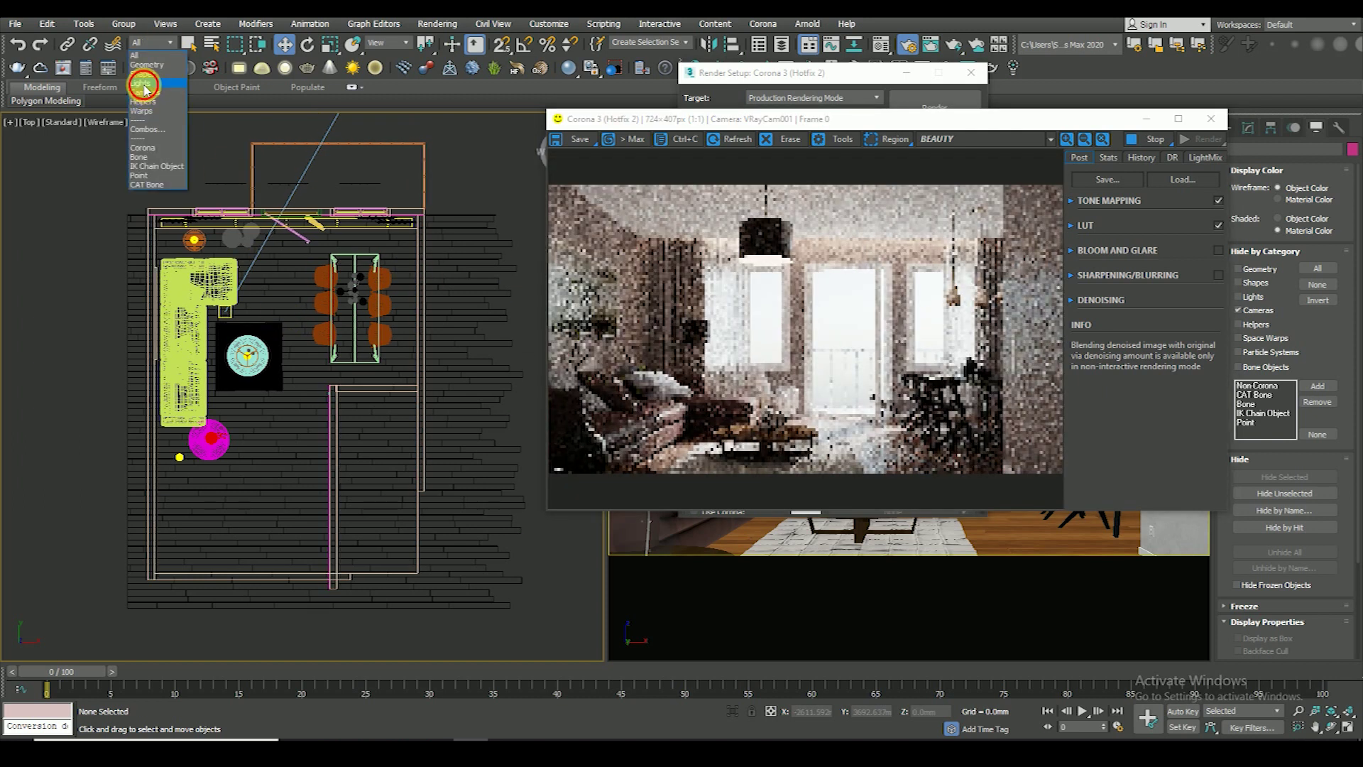
- Filter selection to Lights and instance the pendant lamp light into a neighbouring lamp
click(142, 85)
scroll(213, 298, up, 3)
click(323, 249)
shift+drag(447, 245, 546, 259)
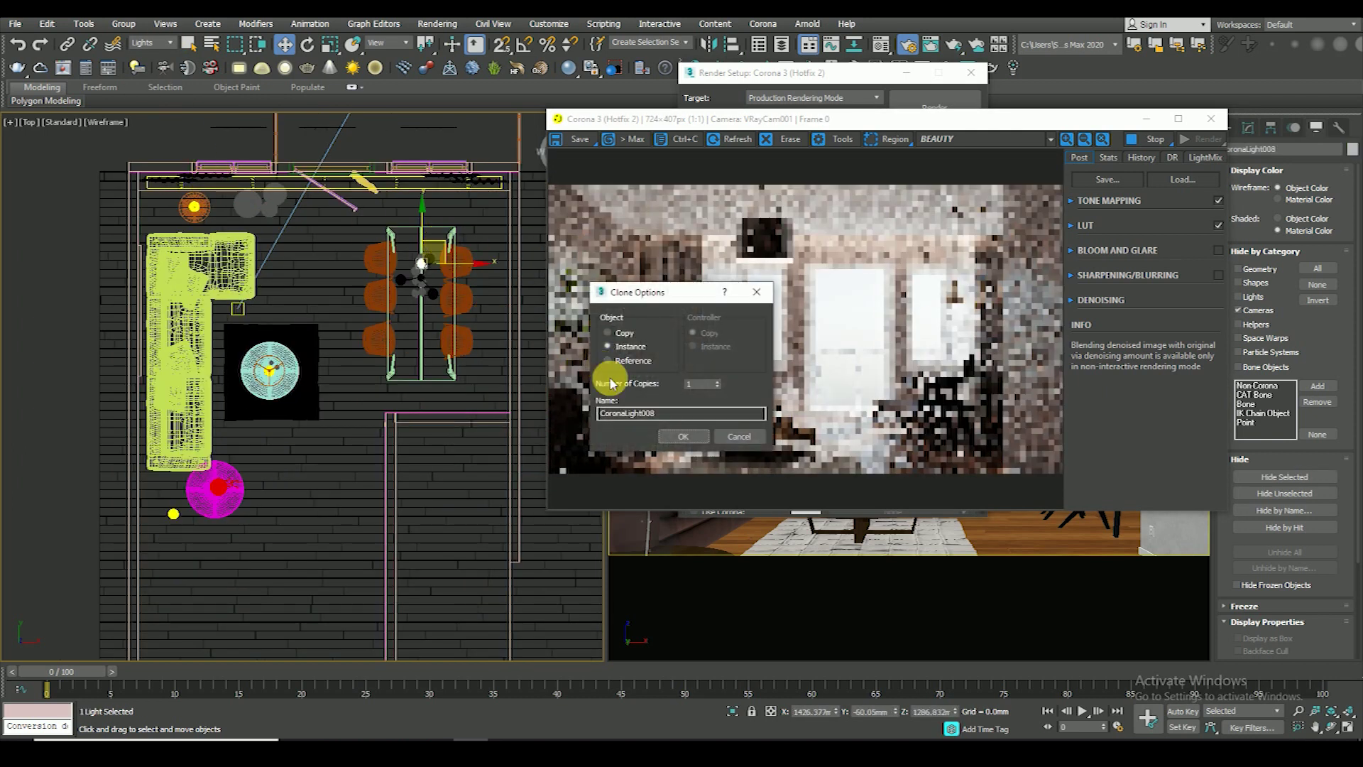
click(681, 436)
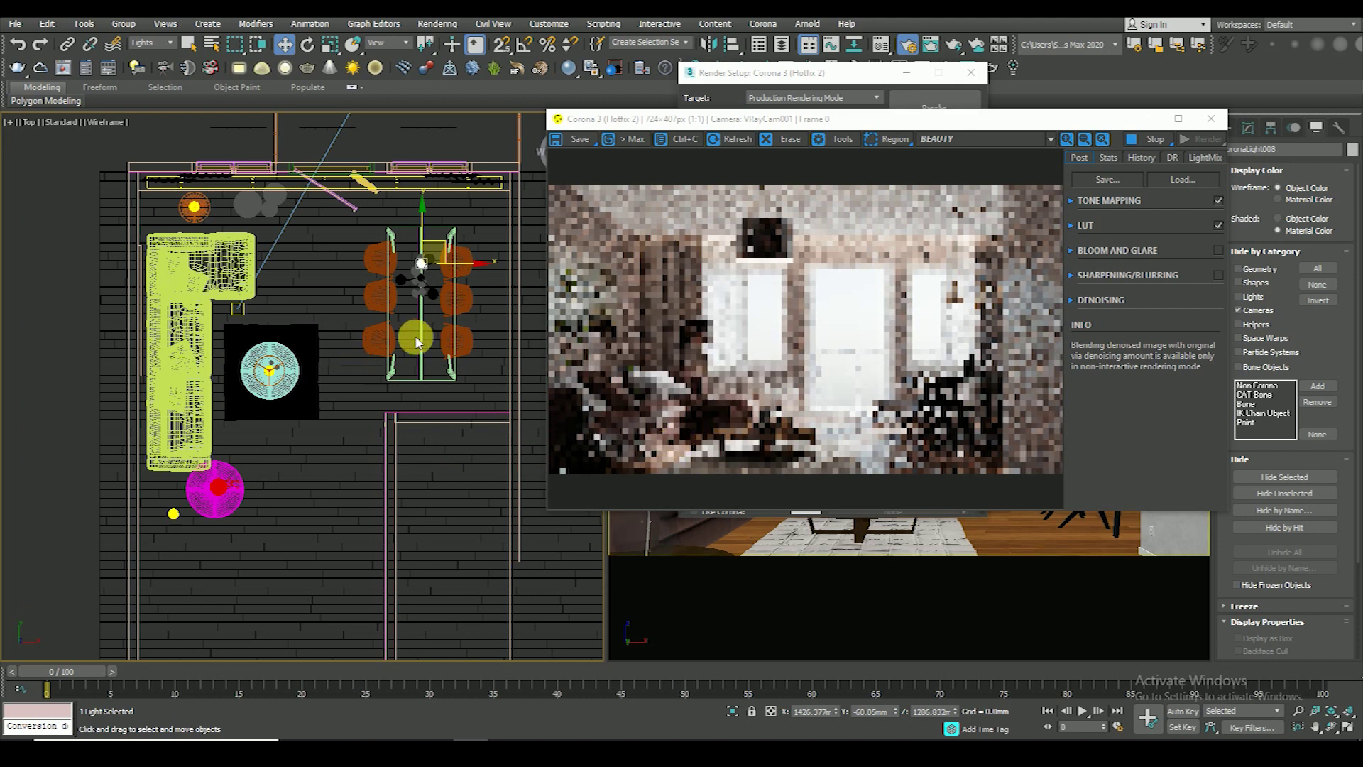
- Position the copied light inside its lamp shade, checking it in the front view
scroll(355, 284, up, 3)
scroll(418, 262, up, 8)
drag(405, 338, 502, 259)
key(r)
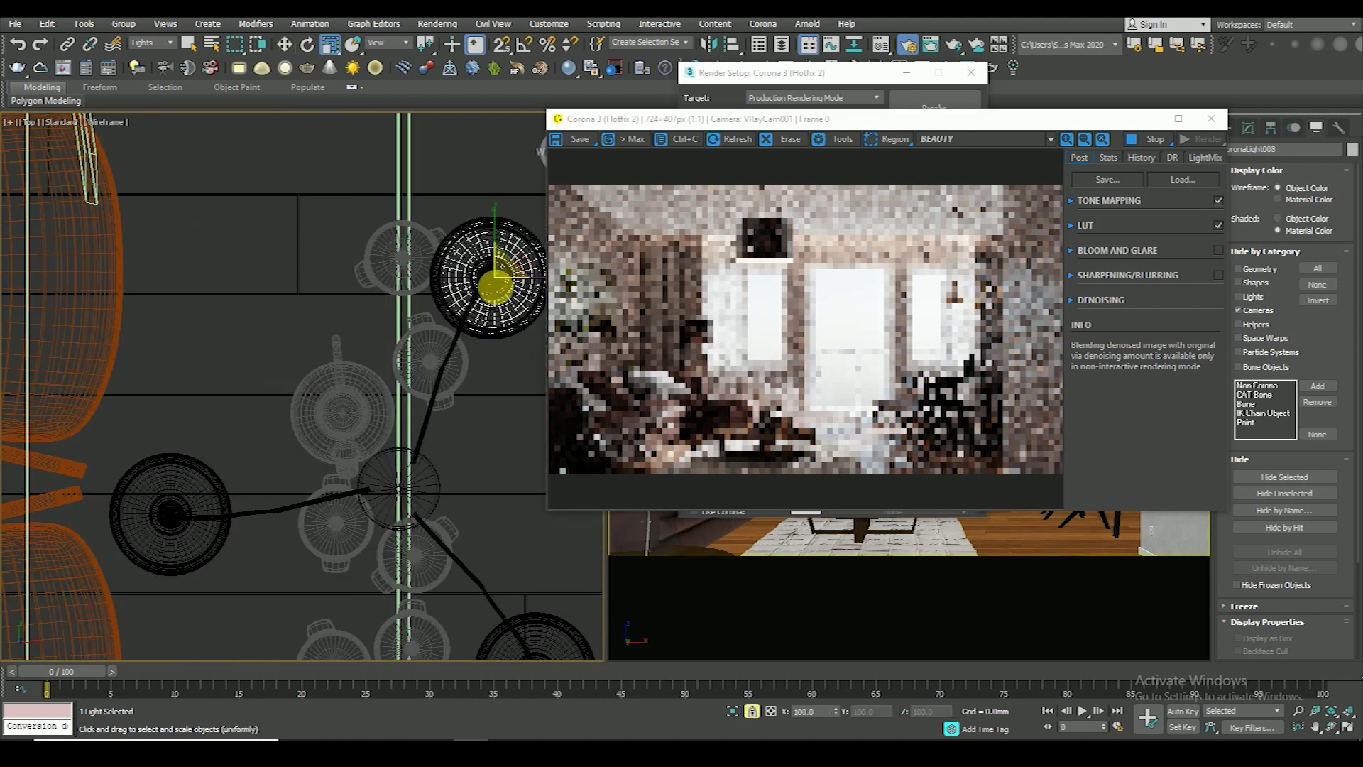
key(f)
scroll(475, 348, down, 5)
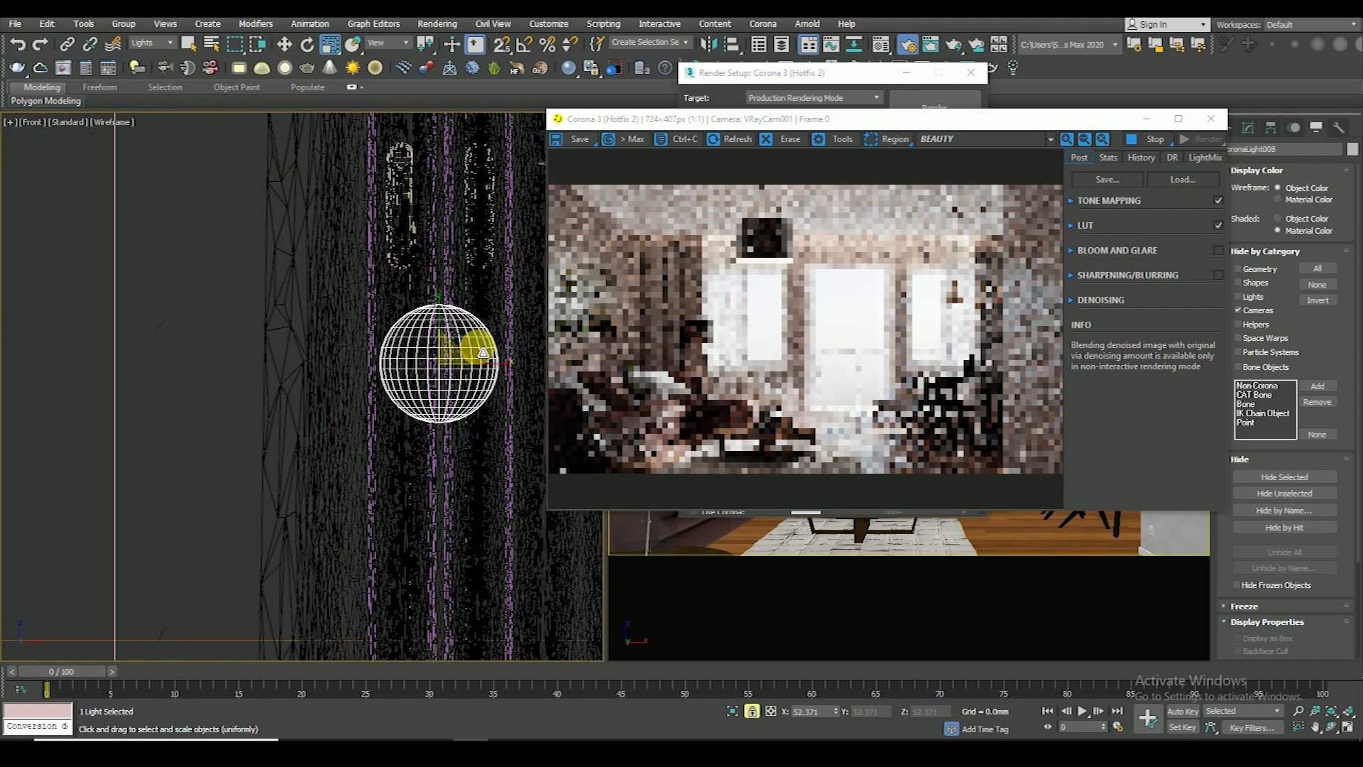
scroll(347, 445, down, 4)
key(w)
scroll(347, 444, up, 3)
scroll(351, 317, up, 4)
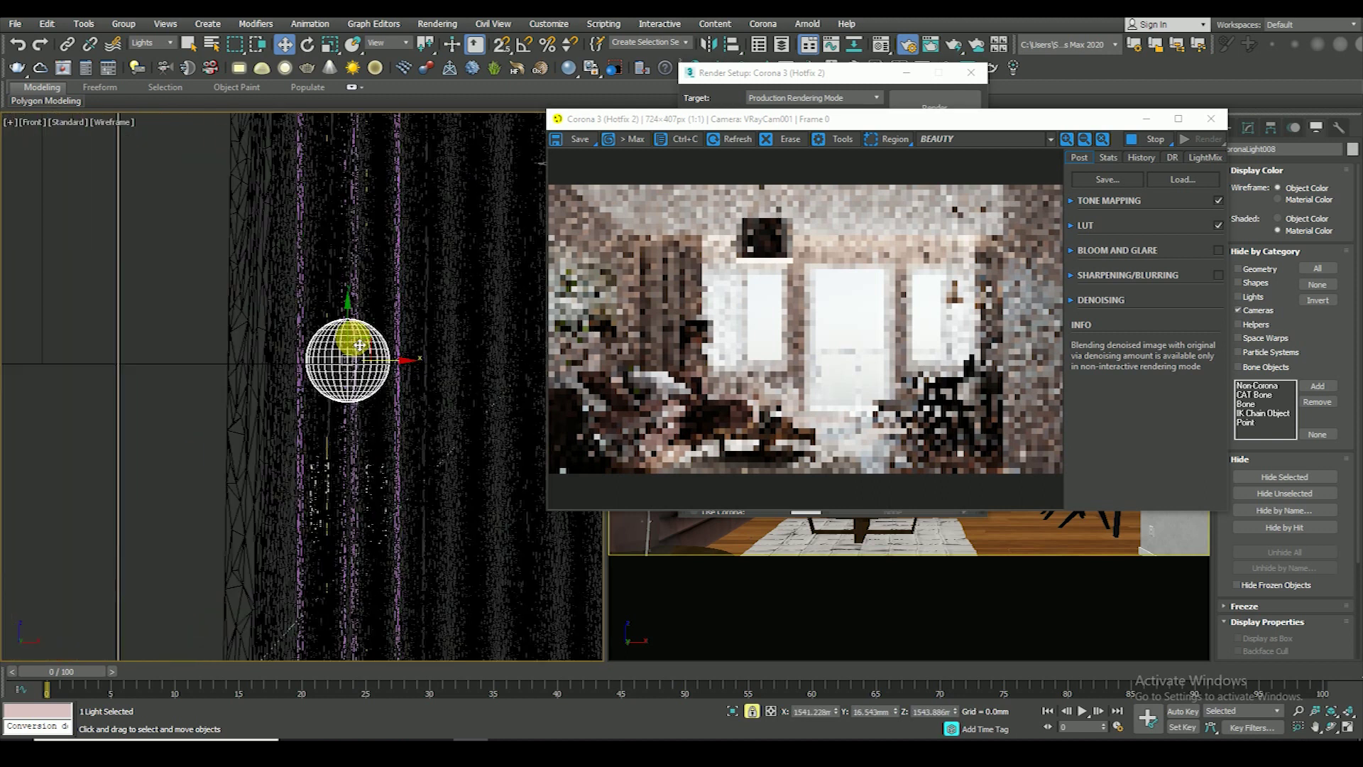
scroll(354, 316, up, 4)
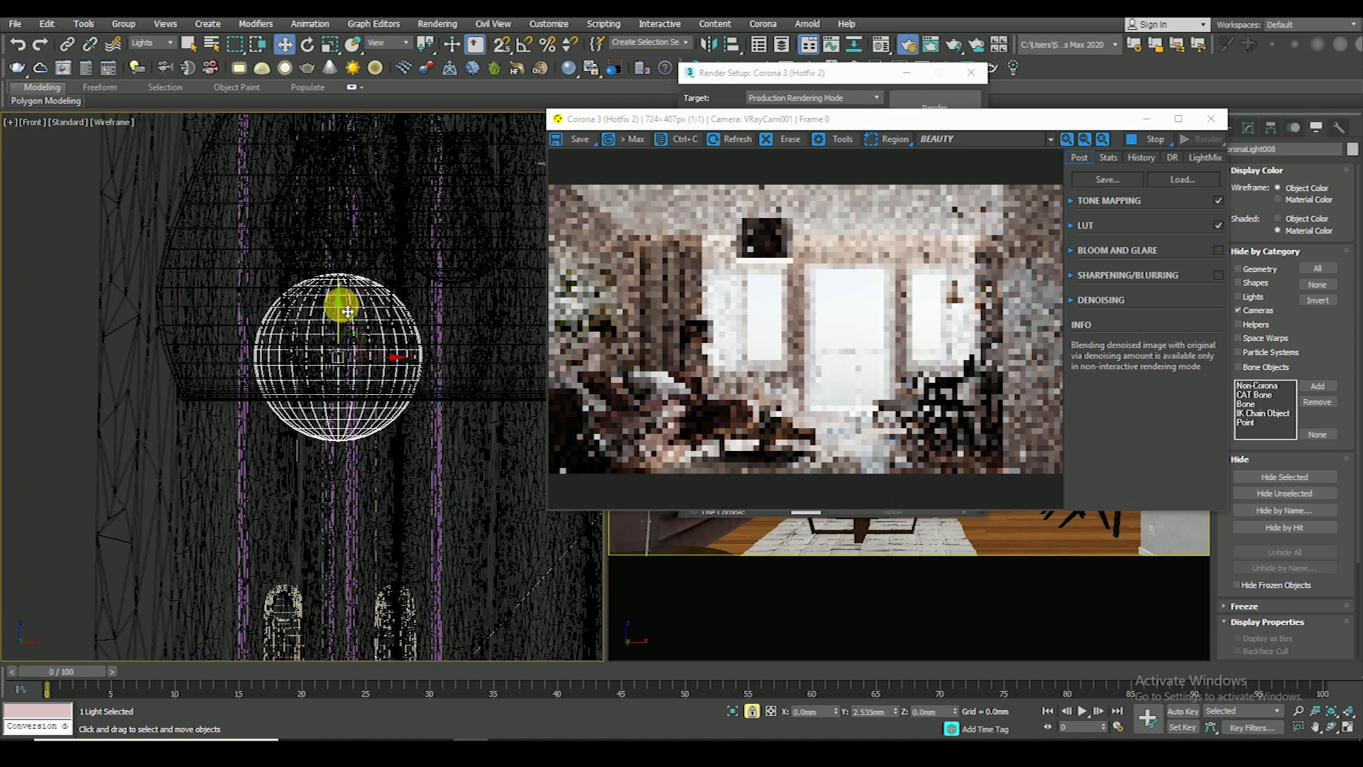
click(1055, 119)
drag(1055, 119, 1030, 119)
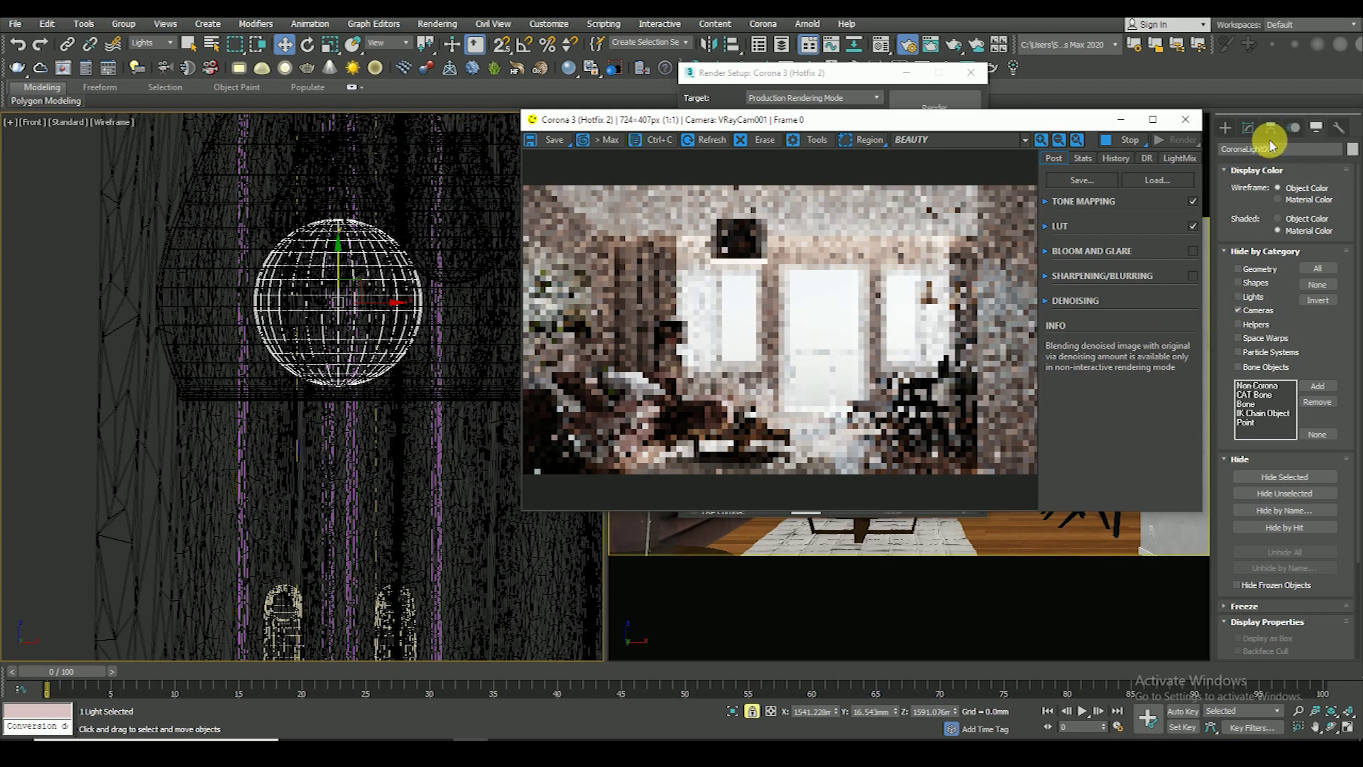
click(1248, 127)
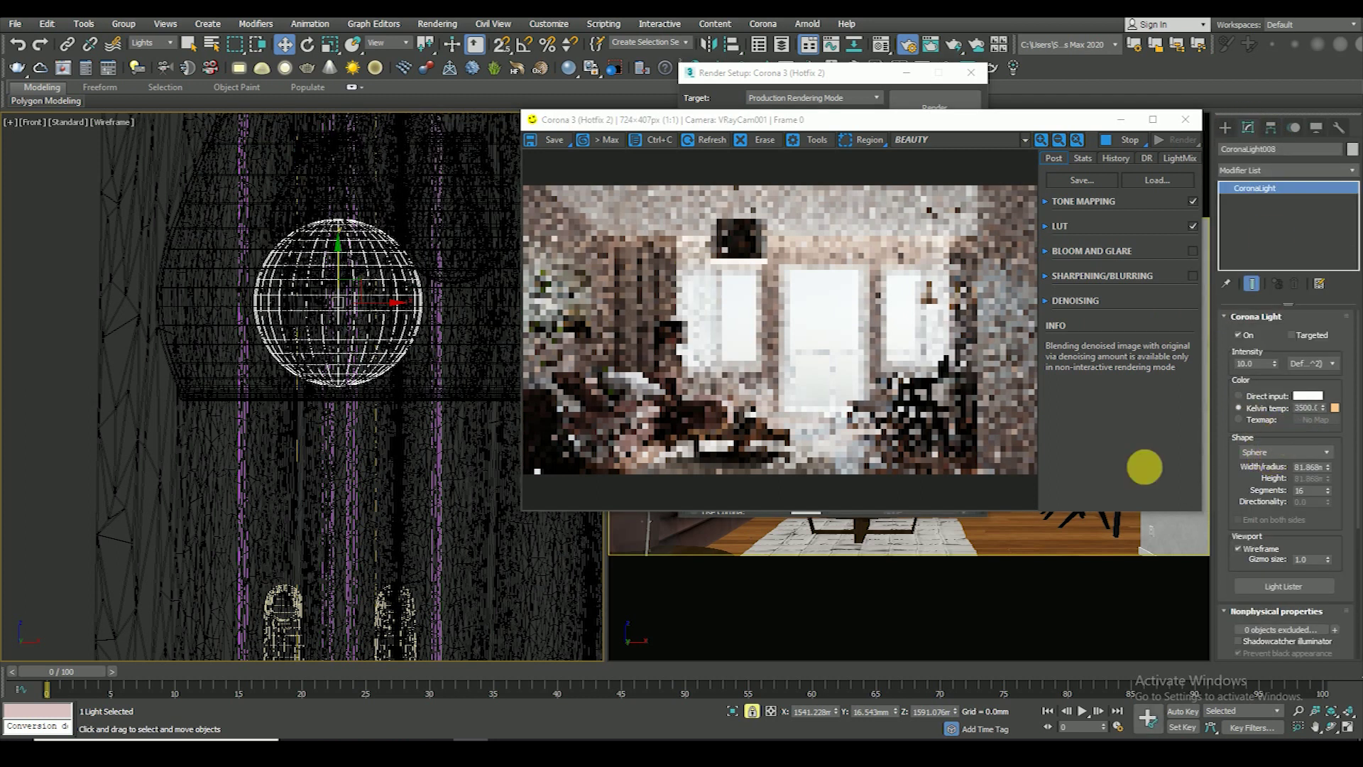
- In the top view, place an instanced copy of the light in another pendant lamp
key(t)
scroll(344, 386, up, 3)
scroll(327, 313, down, 2)
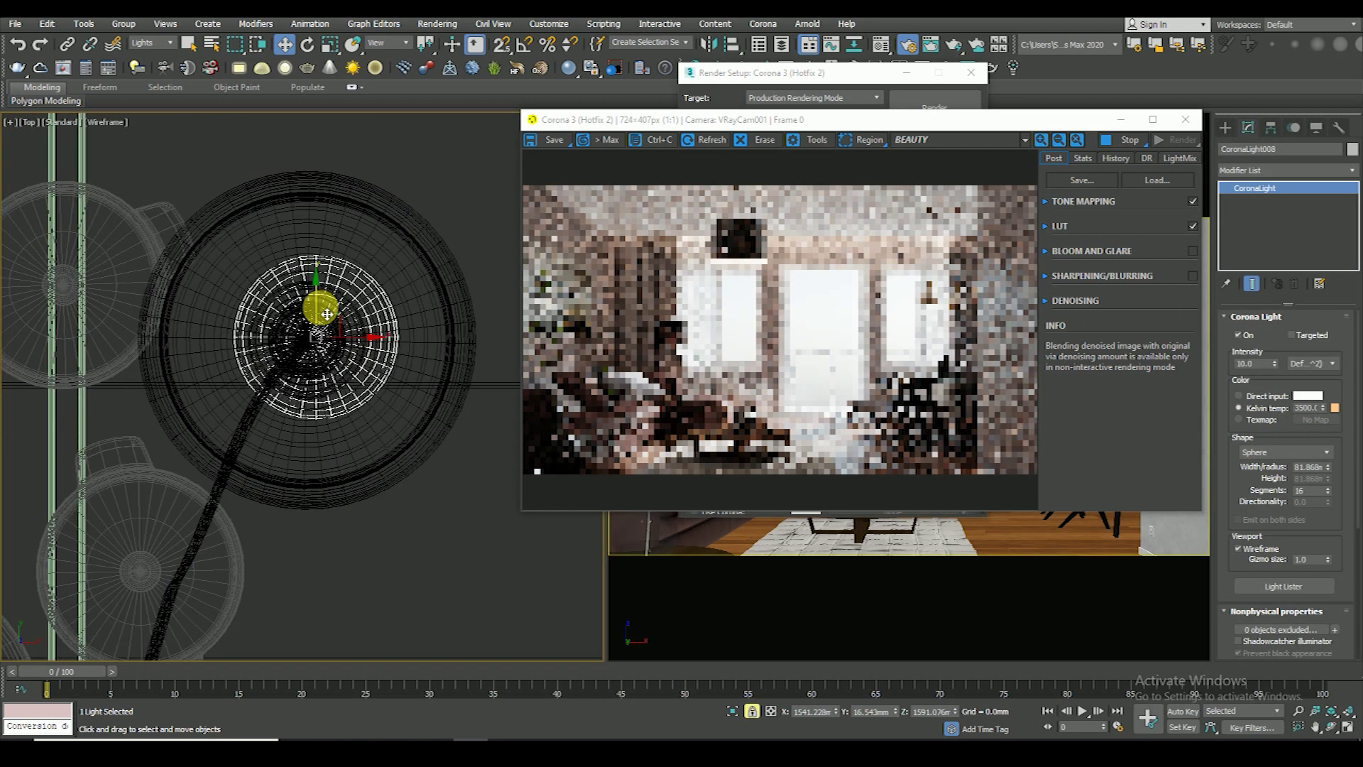
scroll(327, 313, down, 3)
scroll(326, 313, down, 3)
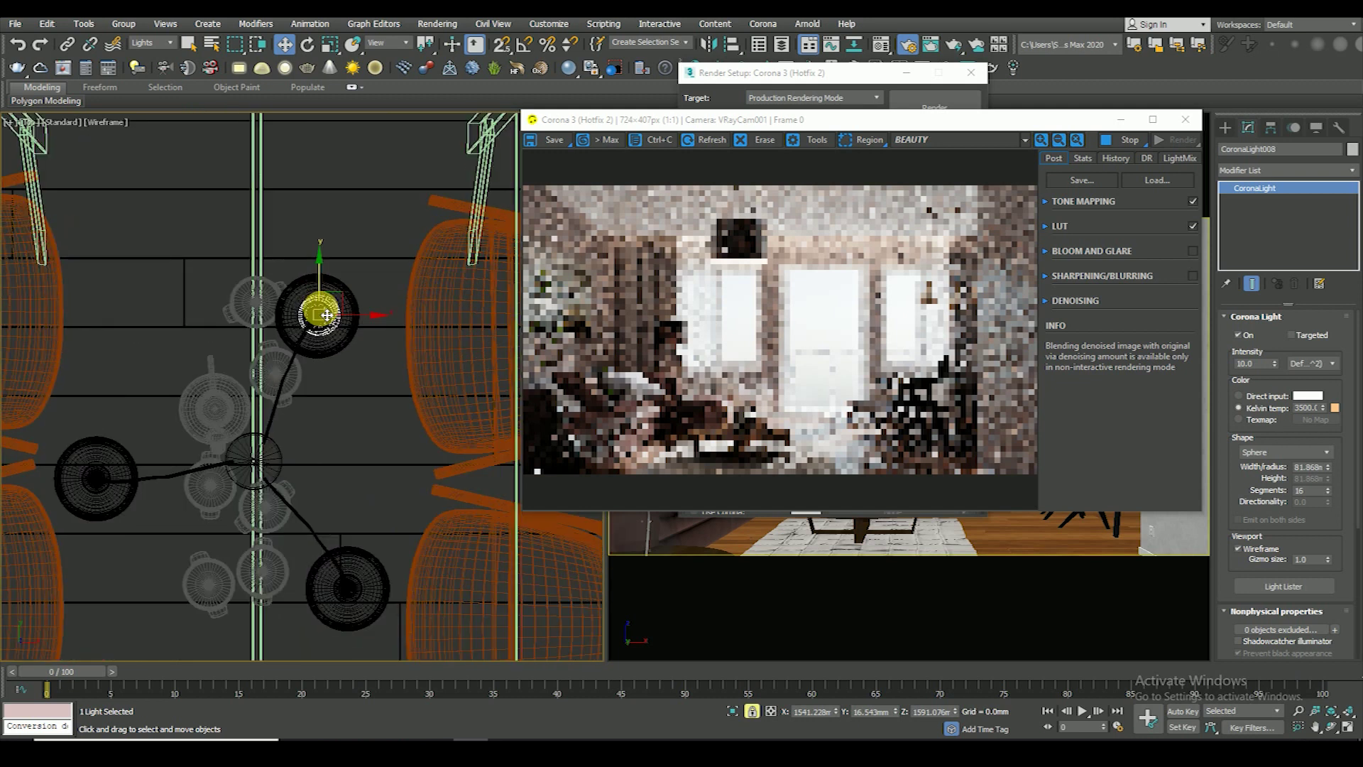
scroll(327, 313, up, 5)
scroll(333, 316, down, 4)
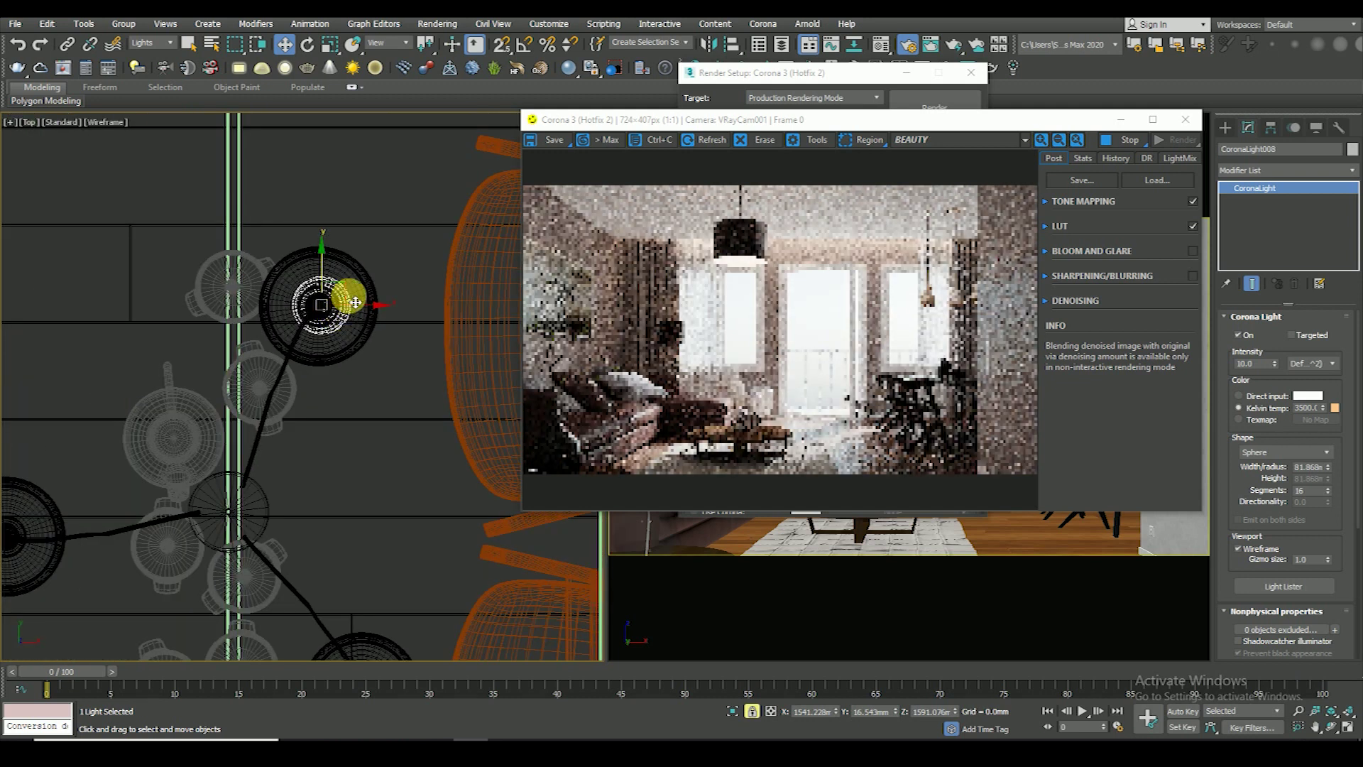
scroll(355, 302, down, 4)
scroll(923, 305, up, 3)
scroll(952, 310, down, 2)
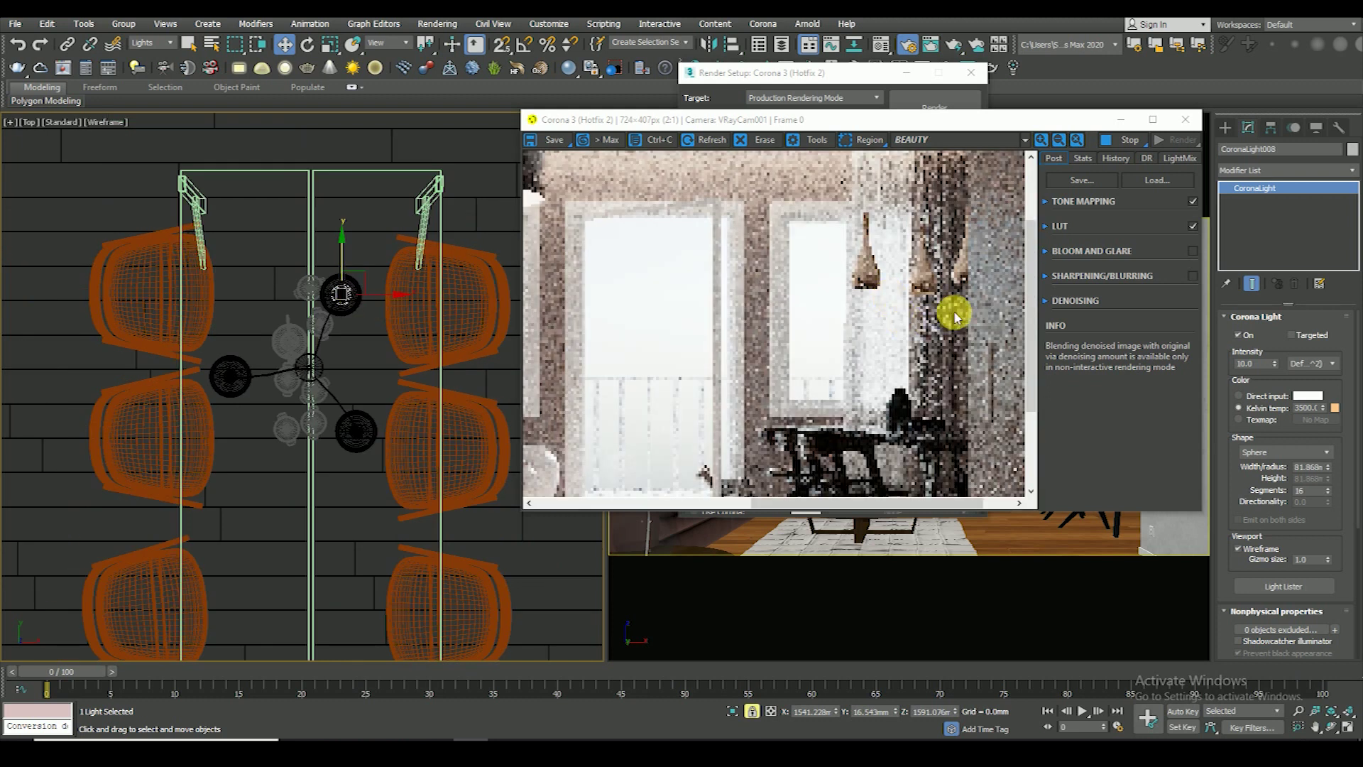
scroll(916, 284, up, 2)
scroll(915, 284, down, 2)
scroll(901, 280, up, 1)
scroll(901, 280, down, 1)
middle_drag(336, 324, 348, 278)
shift+drag(365, 233, 381, 367)
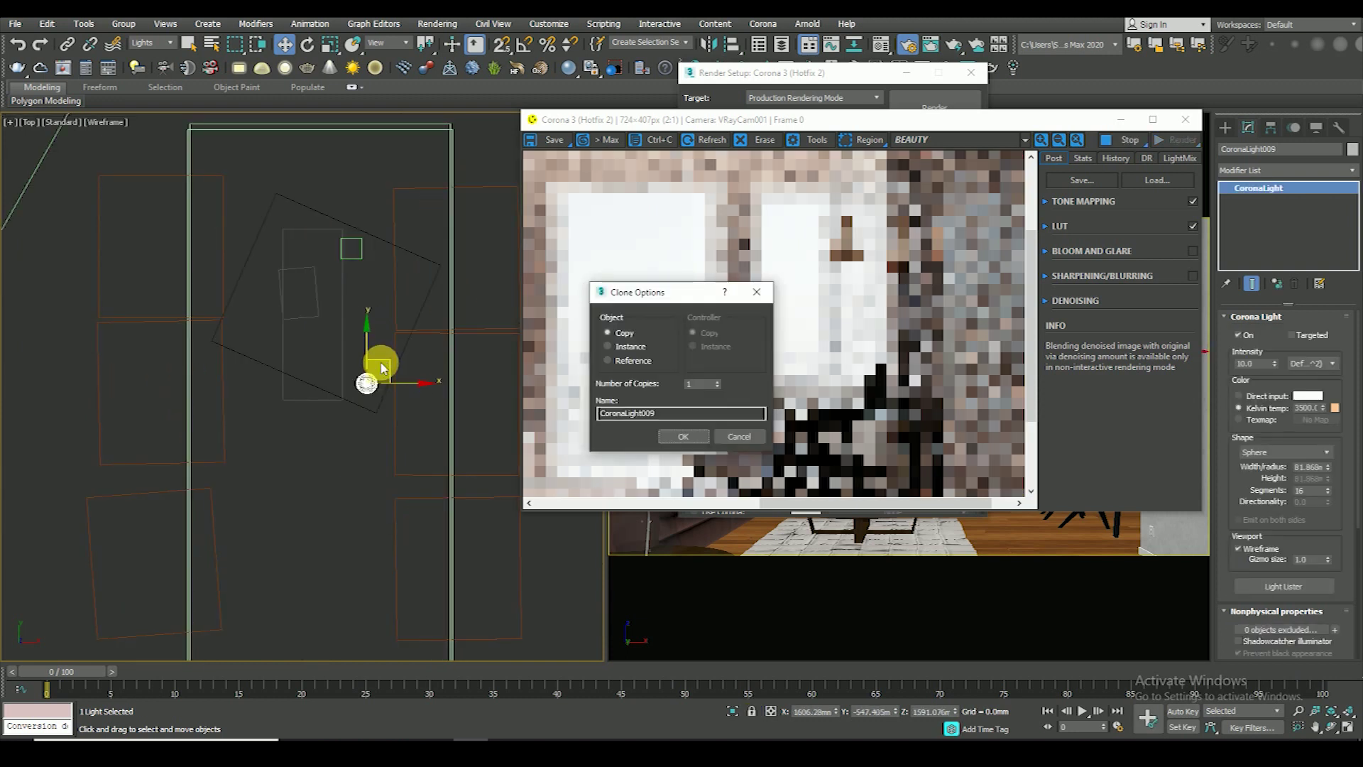
click(608, 345)
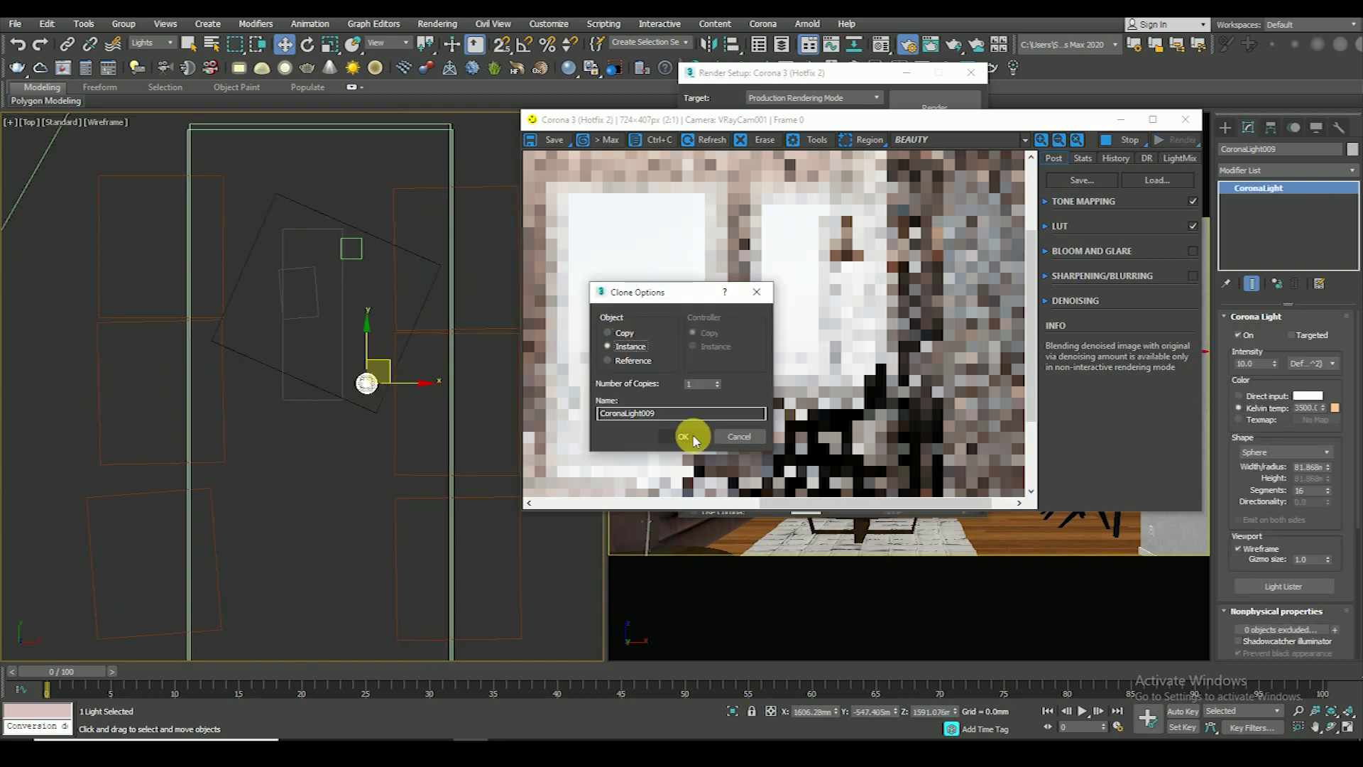
click(685, 436)
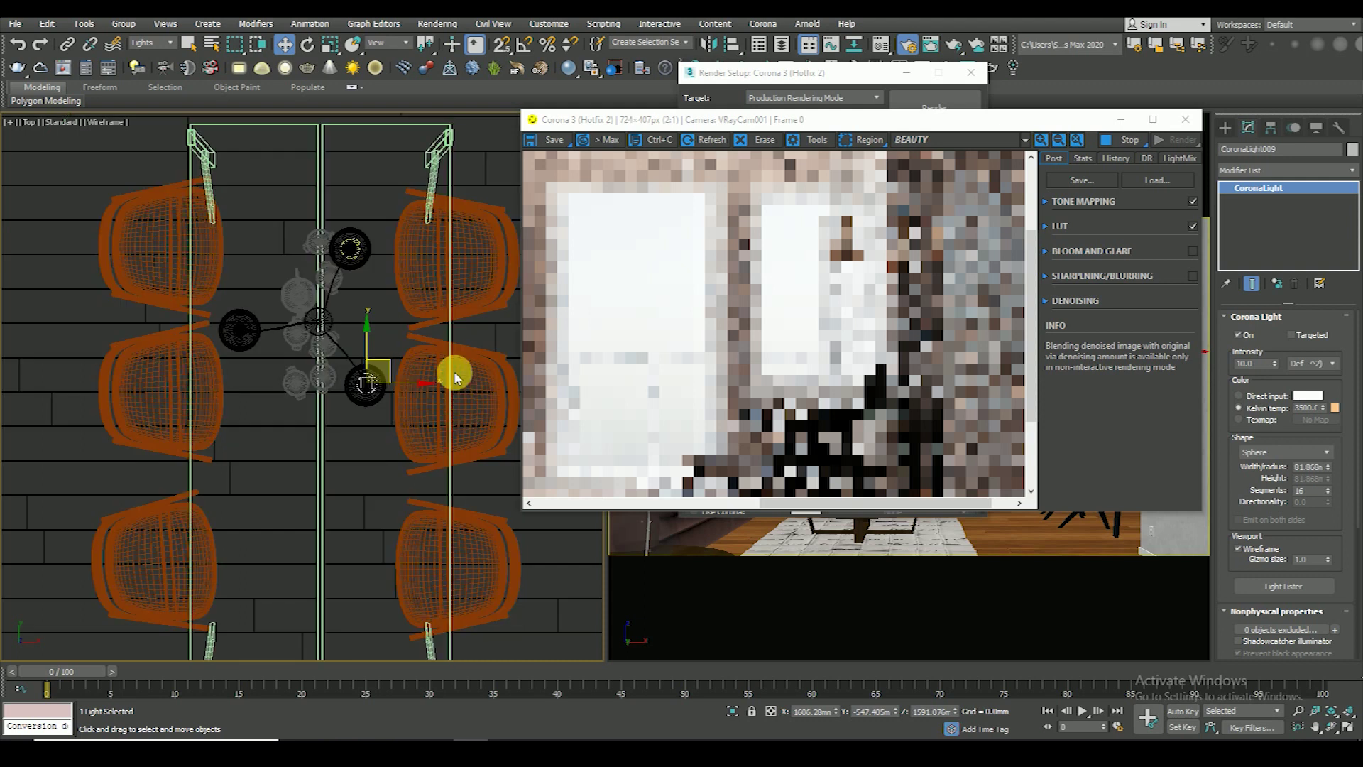
- Place a final instanced light copy inside the remaining pendant lamp
scroll(373, 387, up, 4)
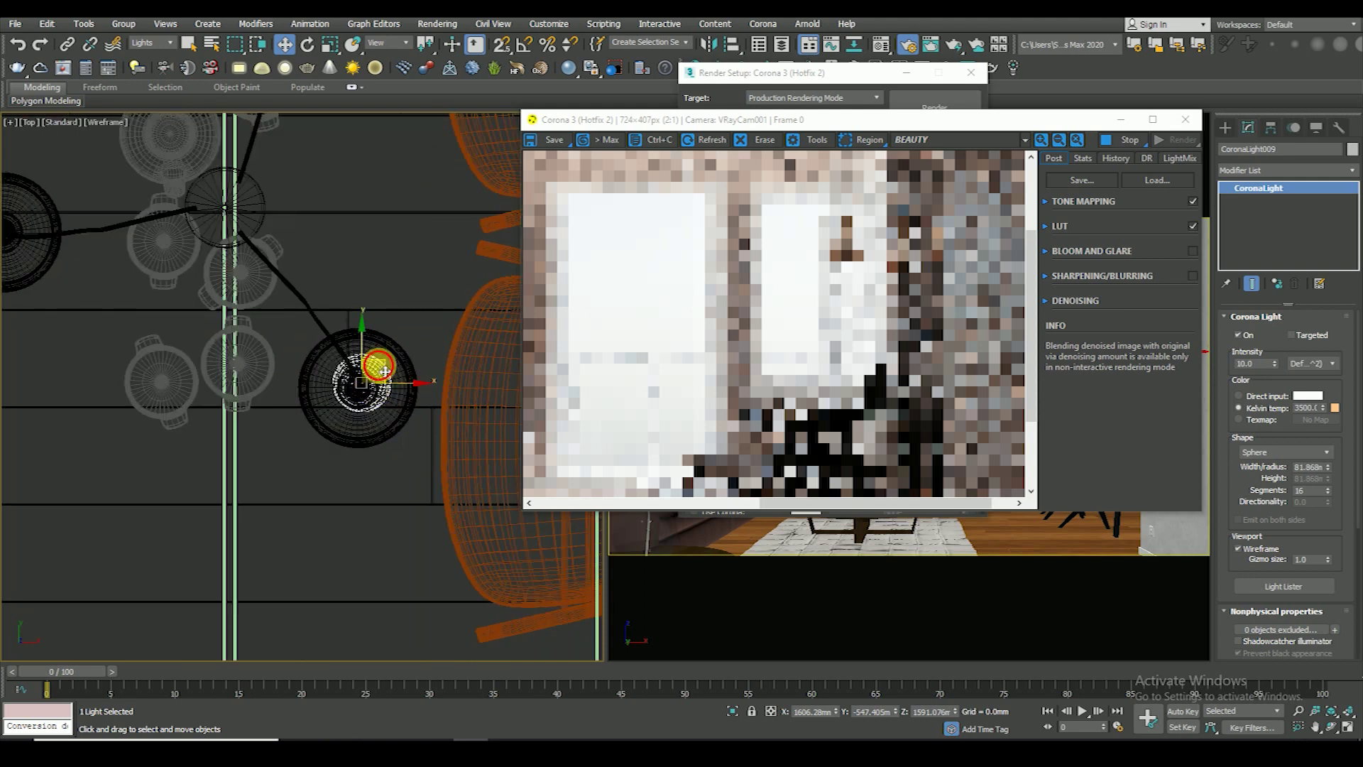
scroll(385, 367, up, 5)
scroll(416, 424, down, 1)
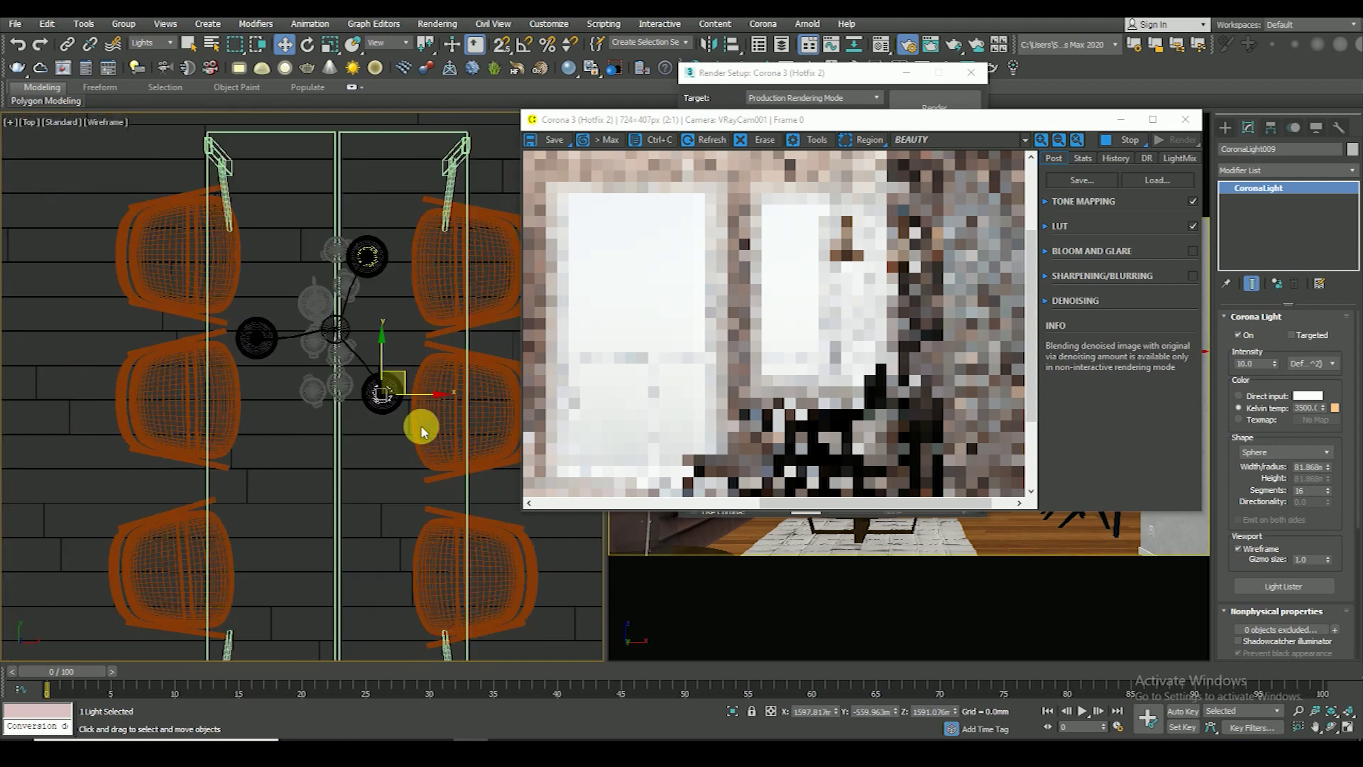
shift+drag(401, 378, 283, 324)
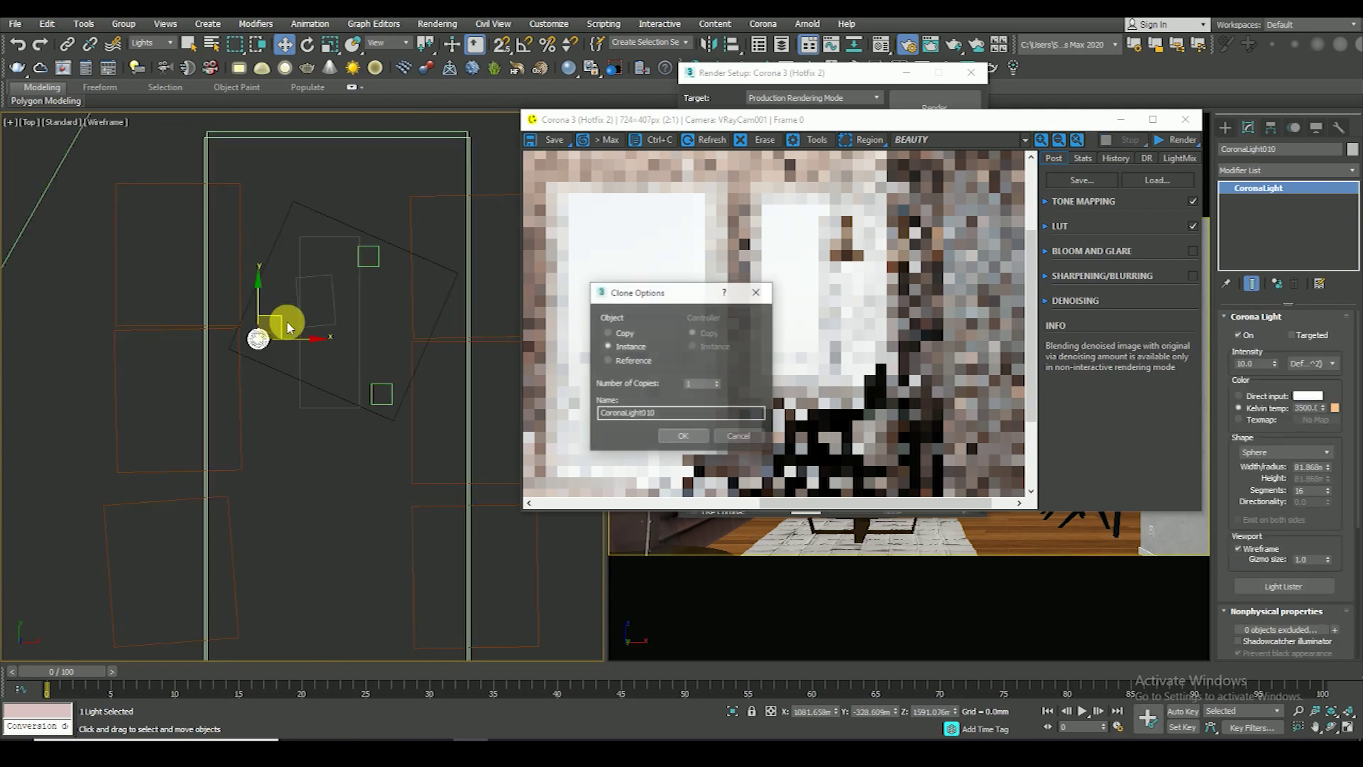
click(739, 435)
mouse_move(353, 431)
middle_down()
mouse_move(344, 455)
mouse_move(289, 374)
mouse_move(244, 372)
mouse_move(283, 376)
middle_up()
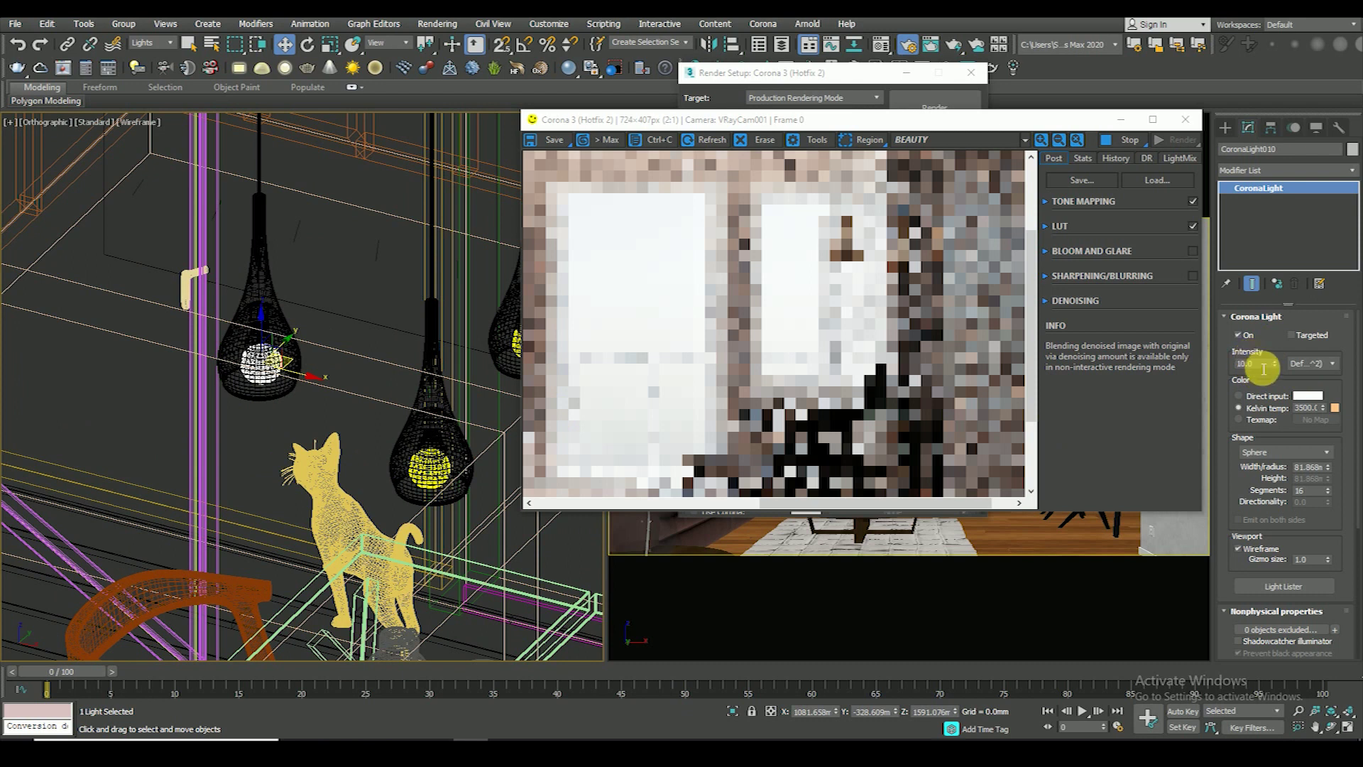
click(1255, 363)
text(20)
- Commit the pendant lights' intensity of 20 and zoom around the refreshed Corona render
click(1235, 388)
click(859, 372)
scroll(858, 373, down, 1)
scroll(866, 358, up, 1)
scroll(871, 341, down, 1)
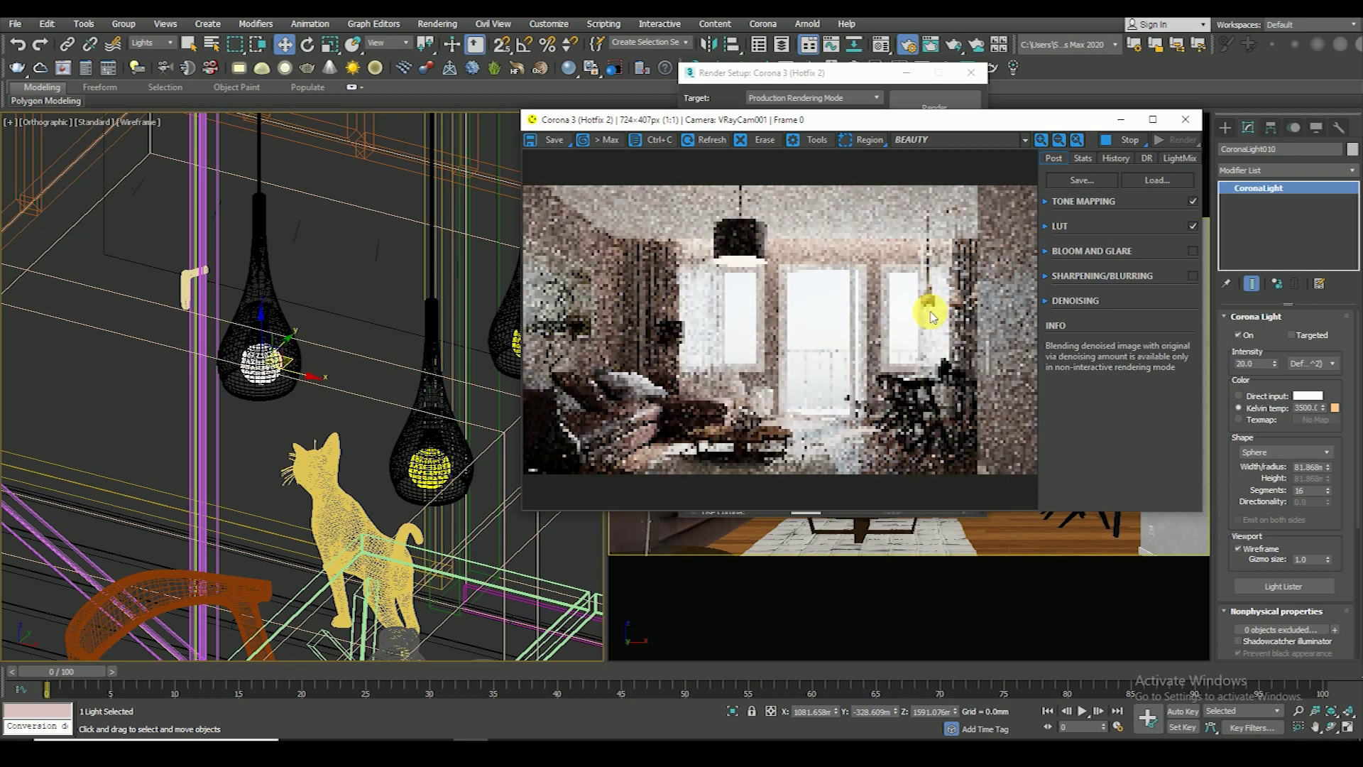
scroll(936, 314, up, 1)
scroll(894, 274, up, 1)
scroll(908, 291, down, 2)
scroll(951, 277, up, 1)
scroll(876, 258, up, 1)
scroll(888, 268, down, 1)
scroll(904, 287, down, 1)
scroll(776, 301, up, 1)
scroll(782, 295, down, 1)
scroll(766, 235, up, 1)
scroll(781, 198, down, 1)
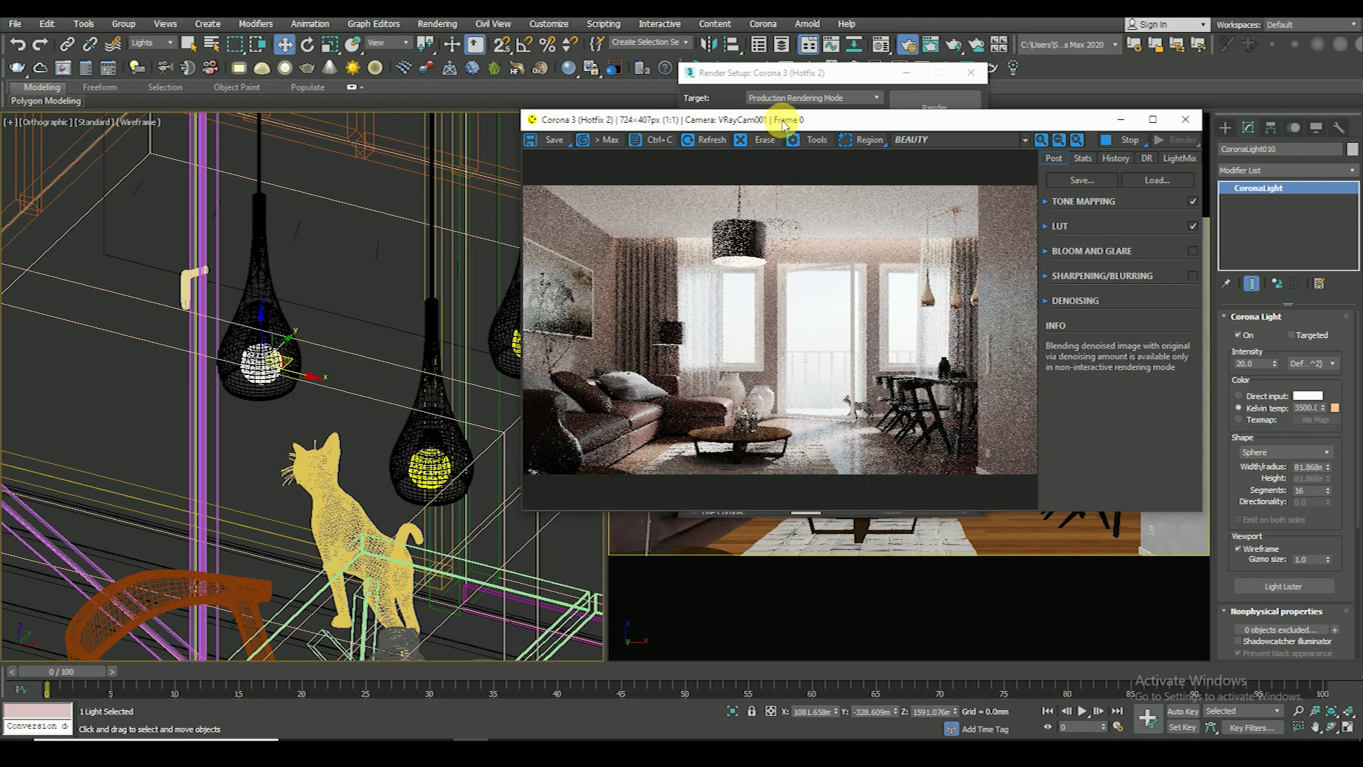
drag(783, 125, 802, 122)
scroll(813, 267, up, 2)
scroll(816, 268, down, 1)
scroll(821, 270, down, 1)
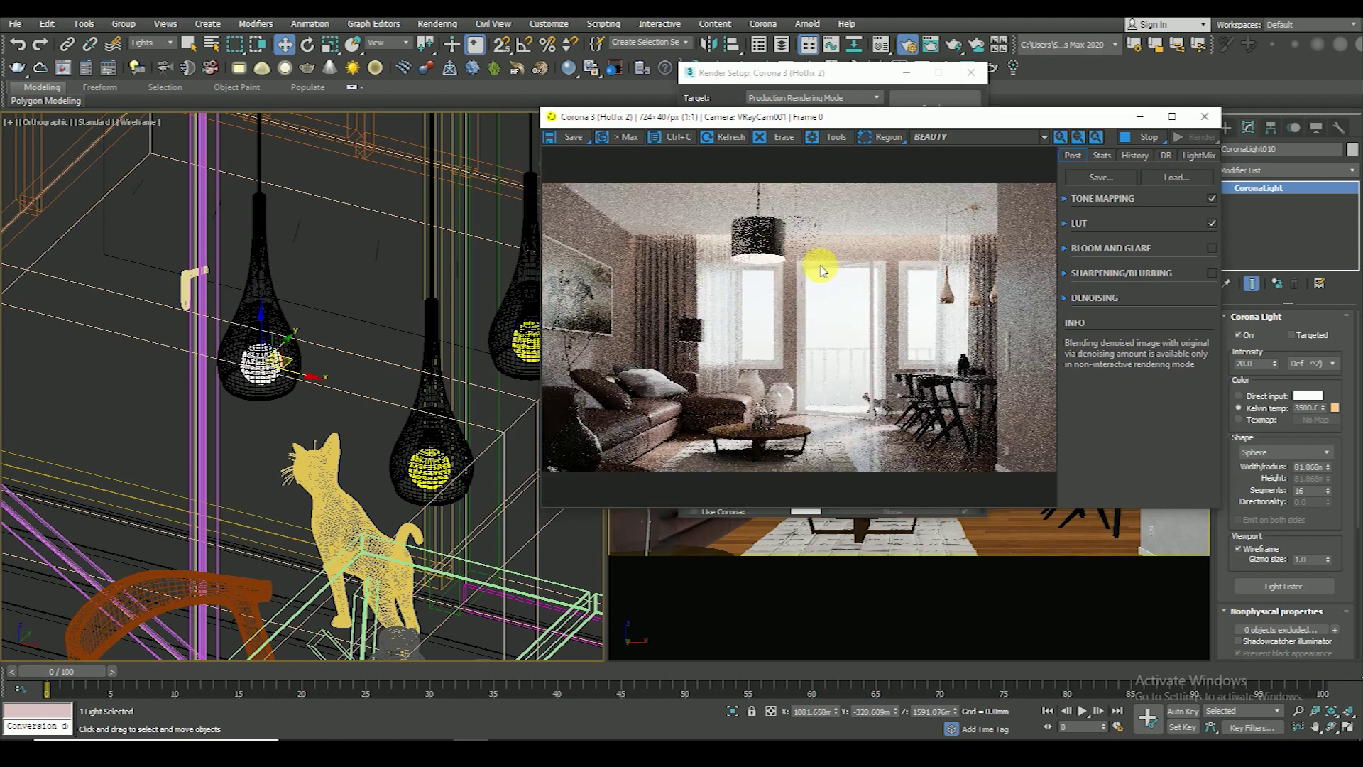
scroll(213, 284, down, 2)
scroll(235, 326, down, 1)
scroll(334, 185, up, 1)
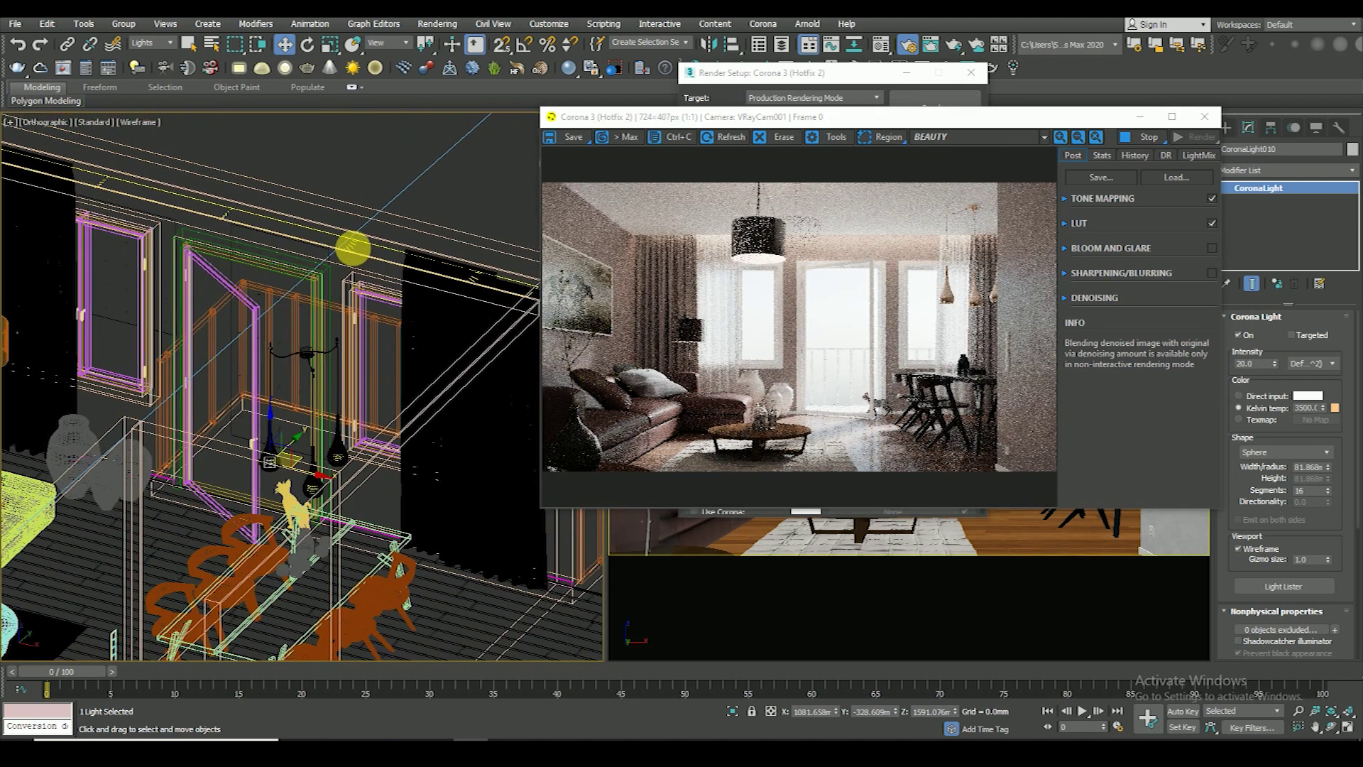
- Select the rectangle light CoronaLight007 and set its intensity to 10
click(353, 248)
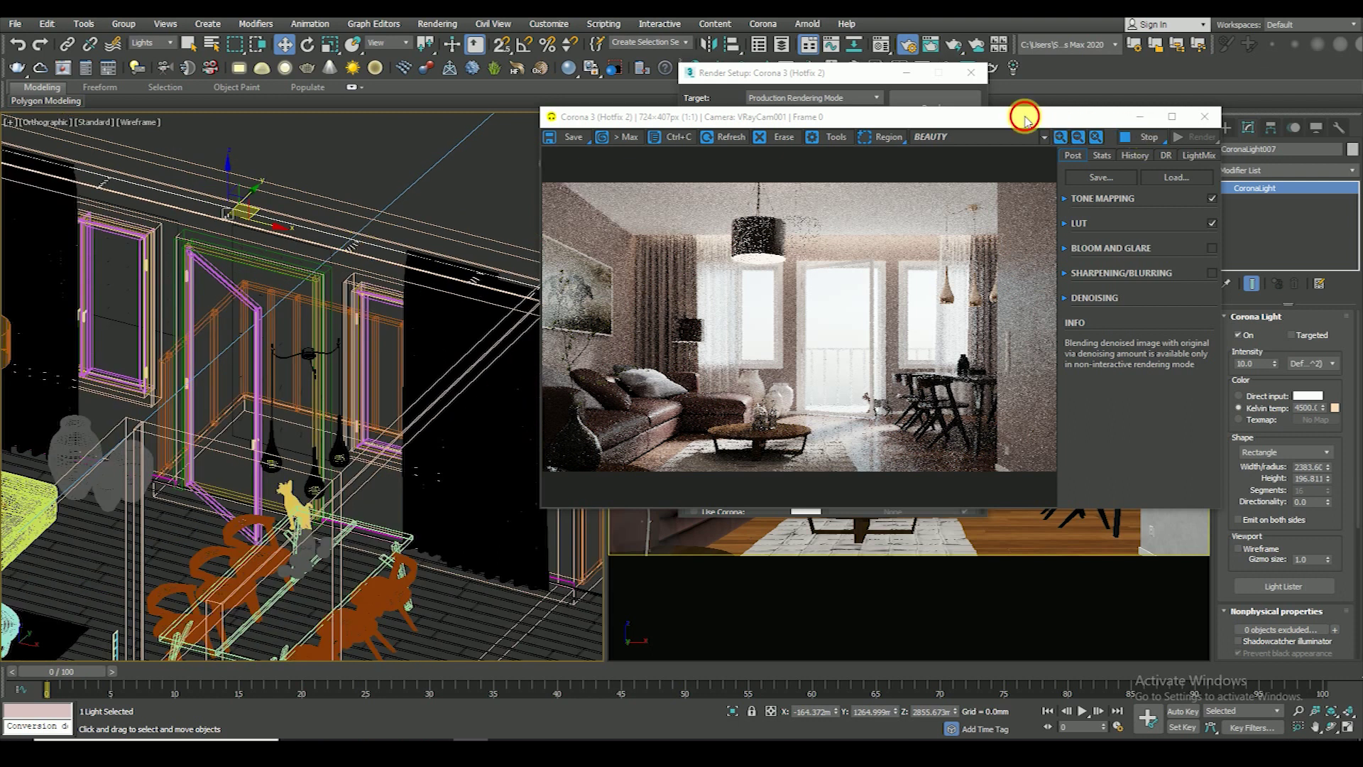
drag(1024, 117, 986, 98)
double_click(1262, 365)
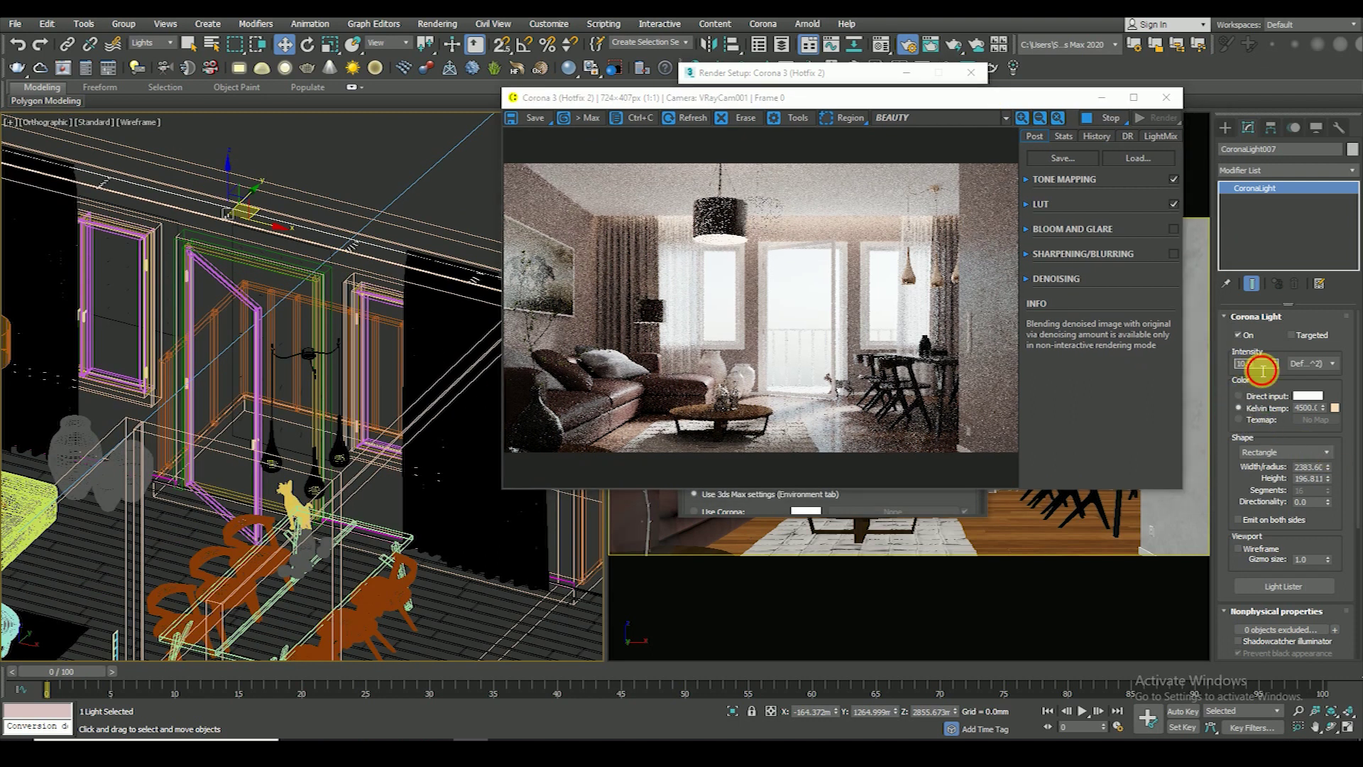
text(20)
key(Return)
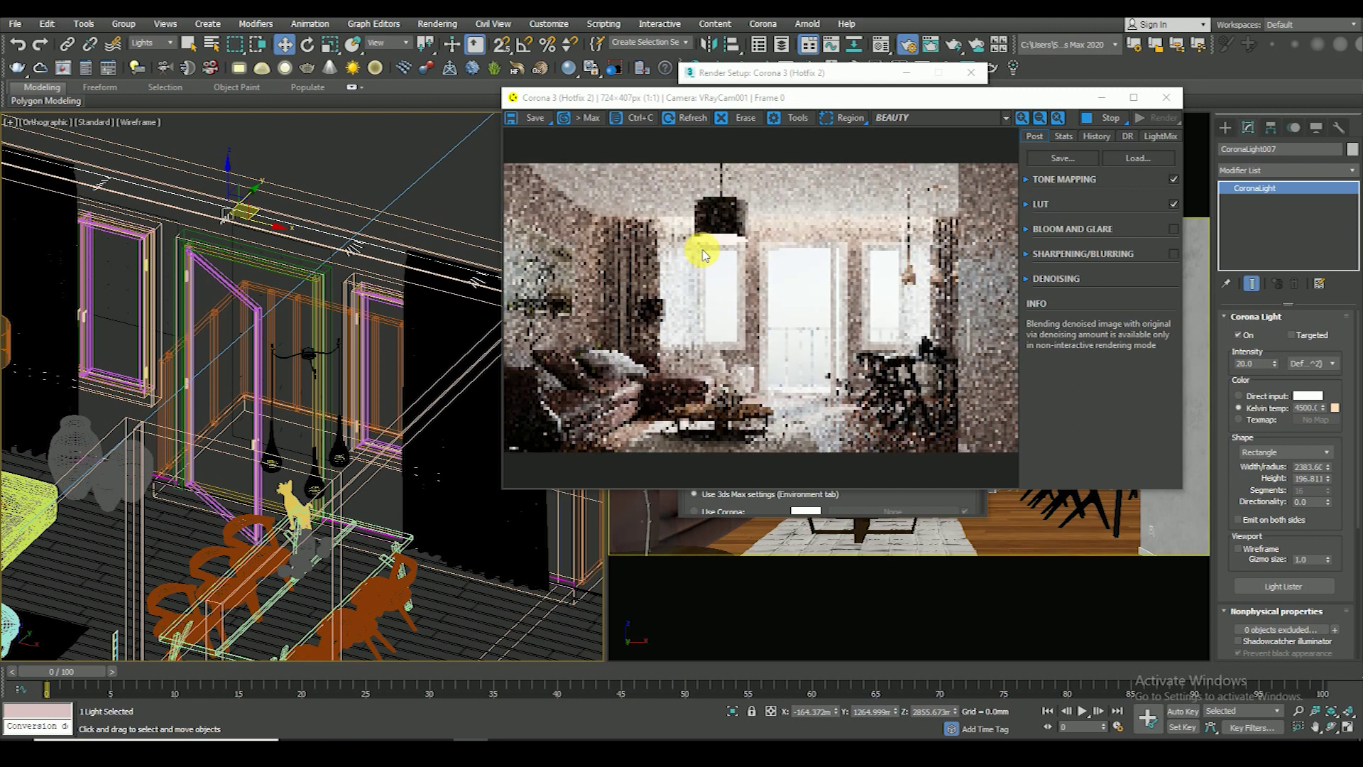
- Warm CoronaLight007 to a 3500 K colour temperature
scroll(734, 225, up, 1)
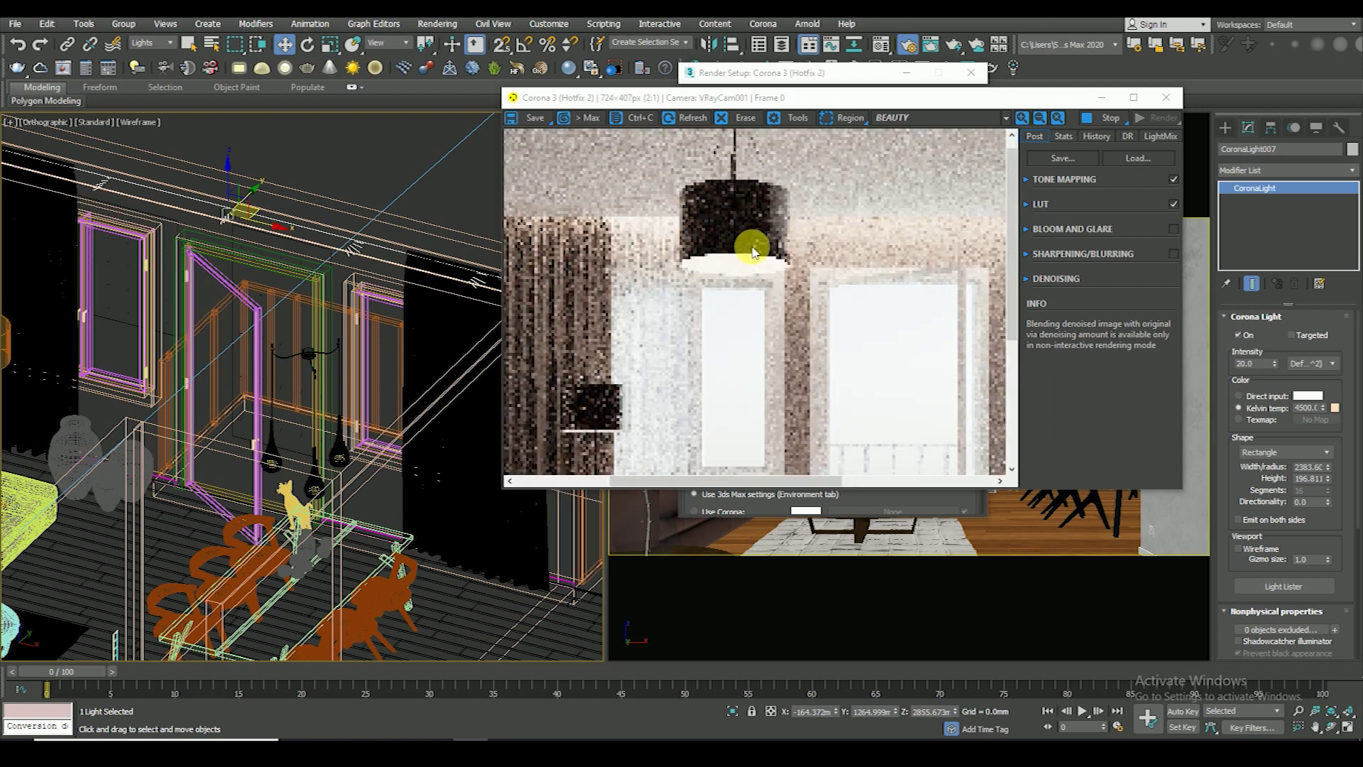
scroll(884, 220, up, 1)
scroll(884, 220, down, 2)
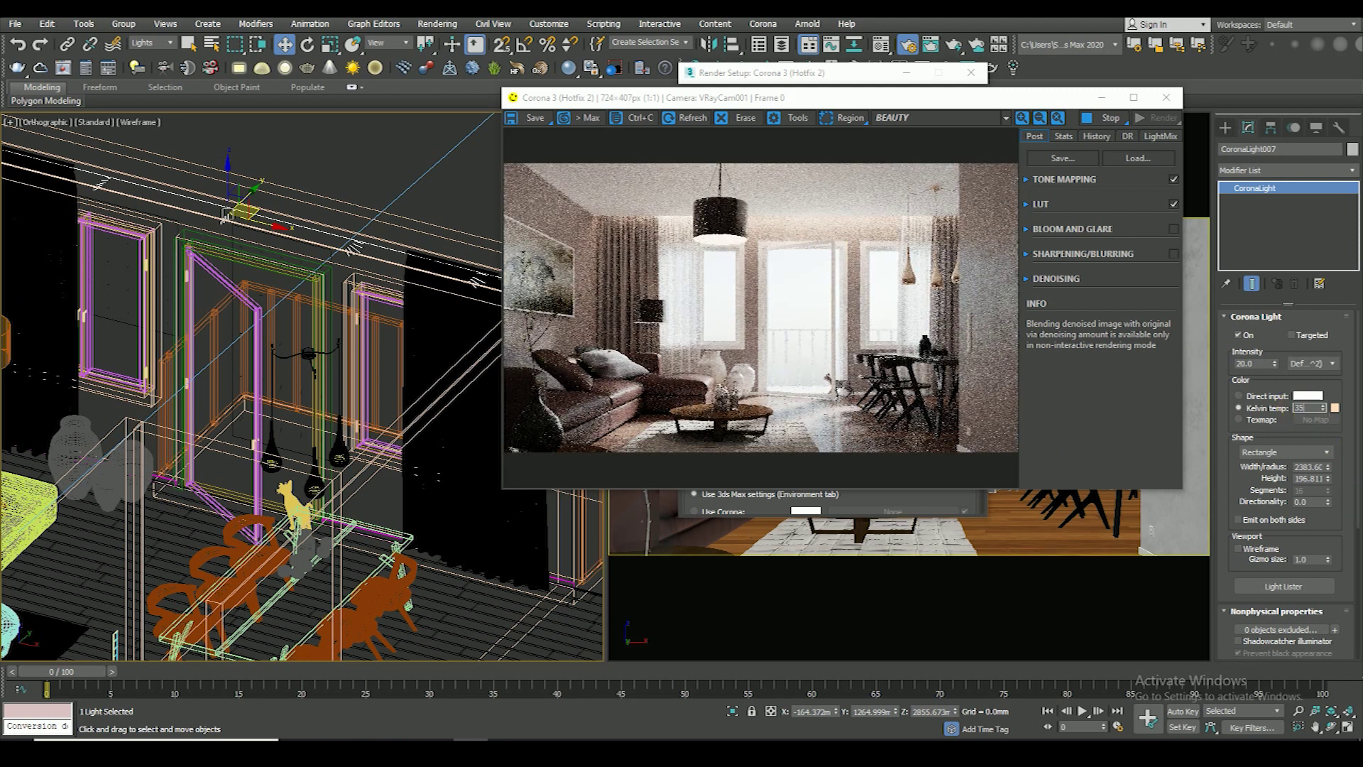
text(00)
key(Return)
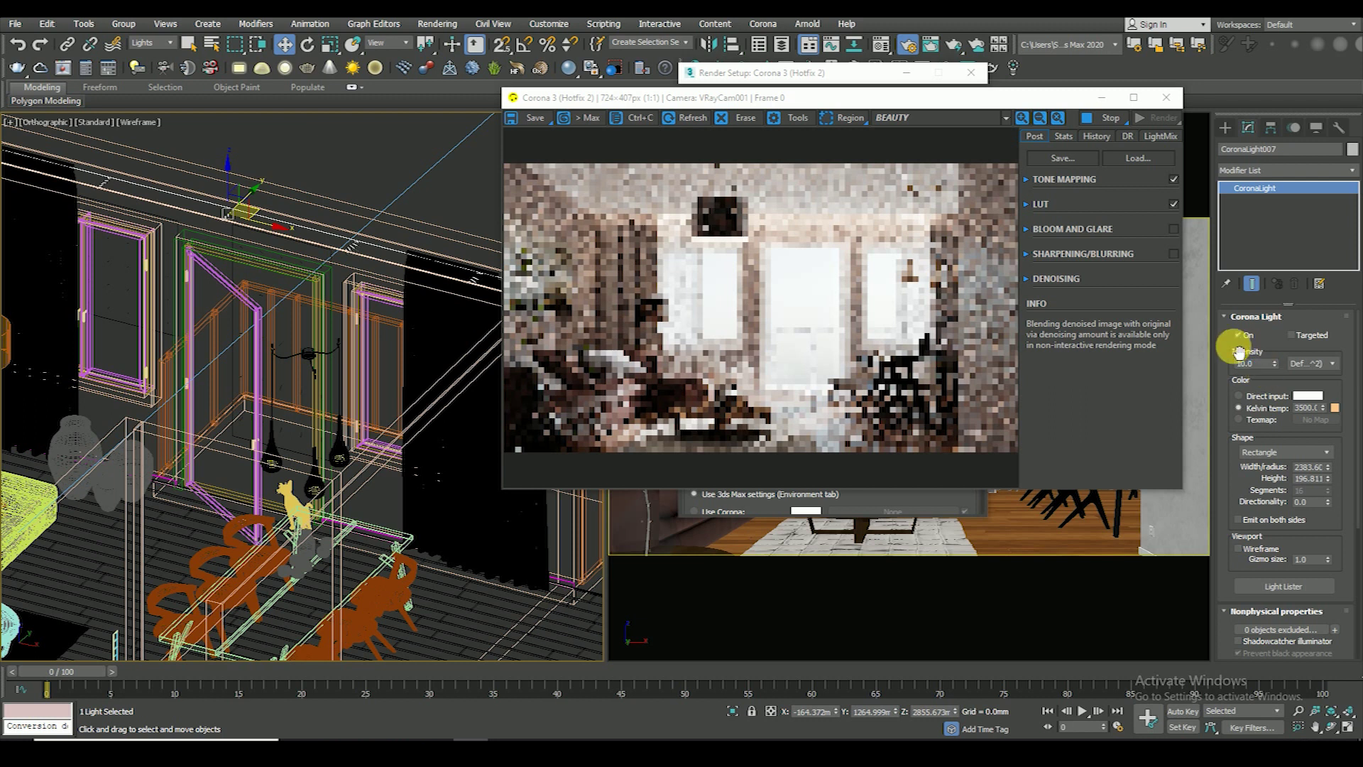
drag(1240, 511, 1265, 501)
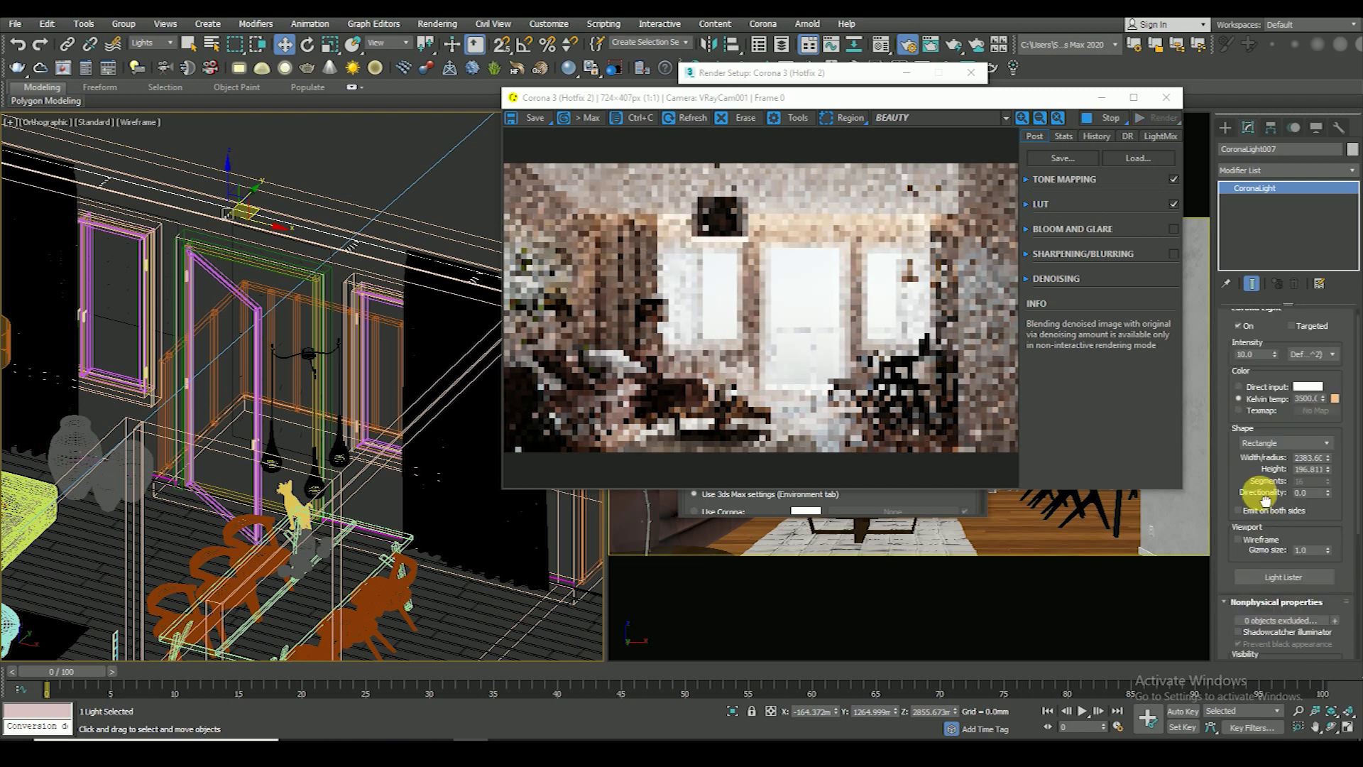
- Pan to the sofa and select the bulb light in the lower floor lamp
scroll(730, 223, up, 2)
scroll(752, 238, down, 2)
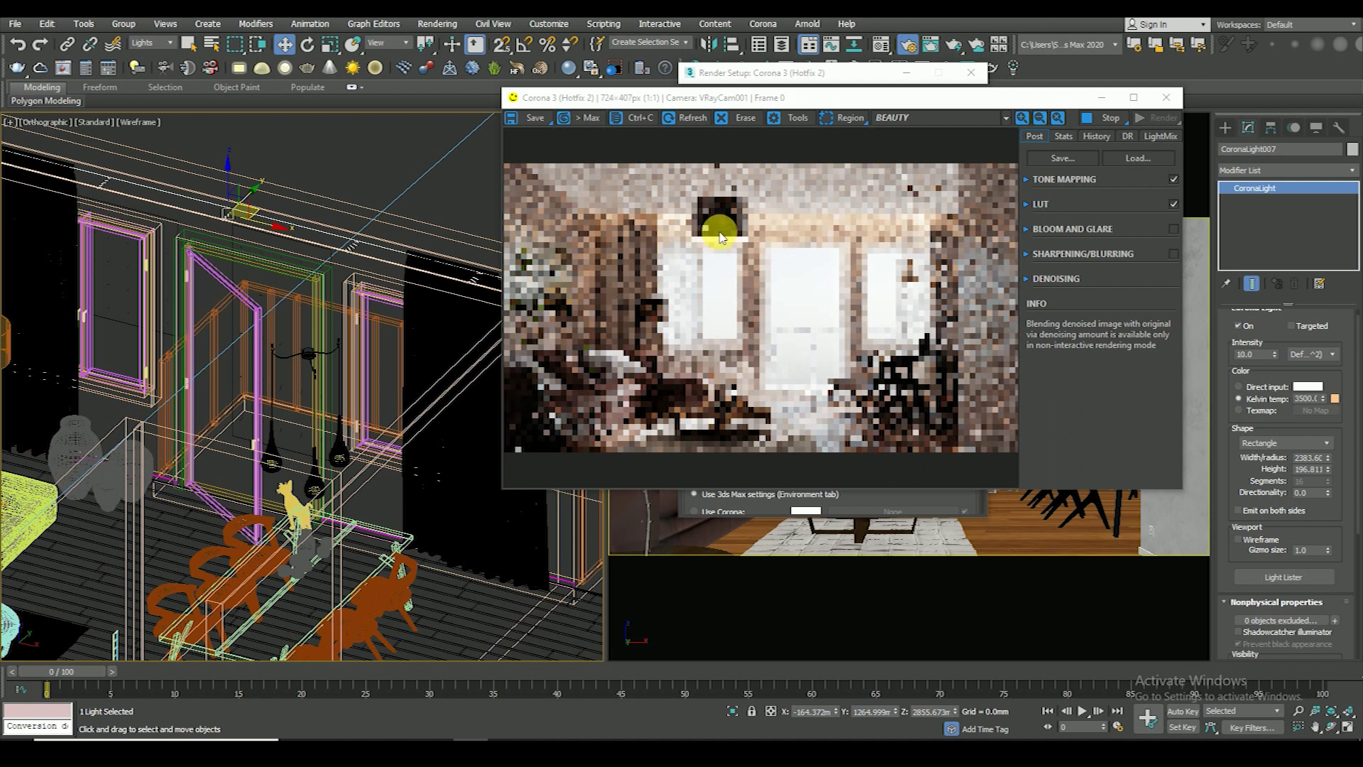
mouse_move(21, 589)
middle_down()
mouse_move(135, 440)
mouse_move(233, 355)
middle_up()
scroll(123, 366, up, 2)
scroll(123, 365, down, 1)
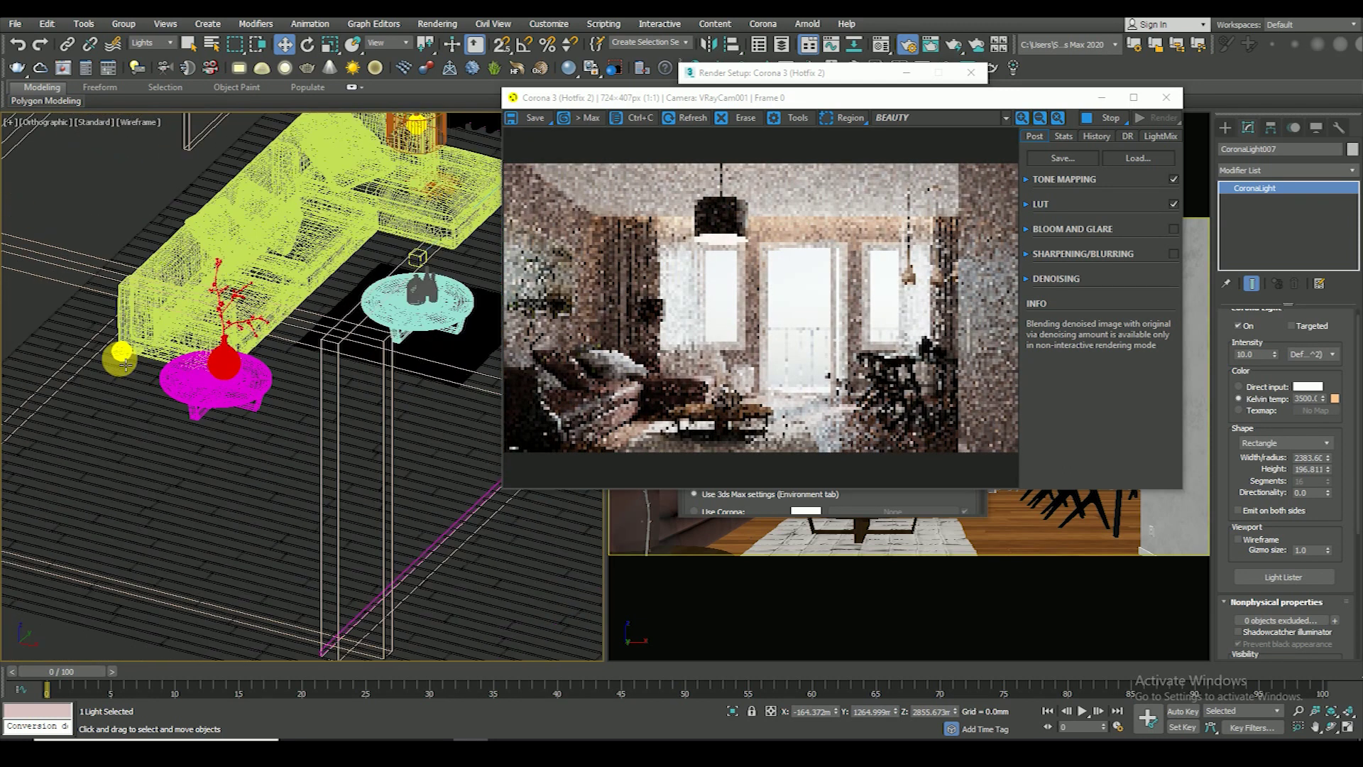
scroll(424, 291, up, 2)
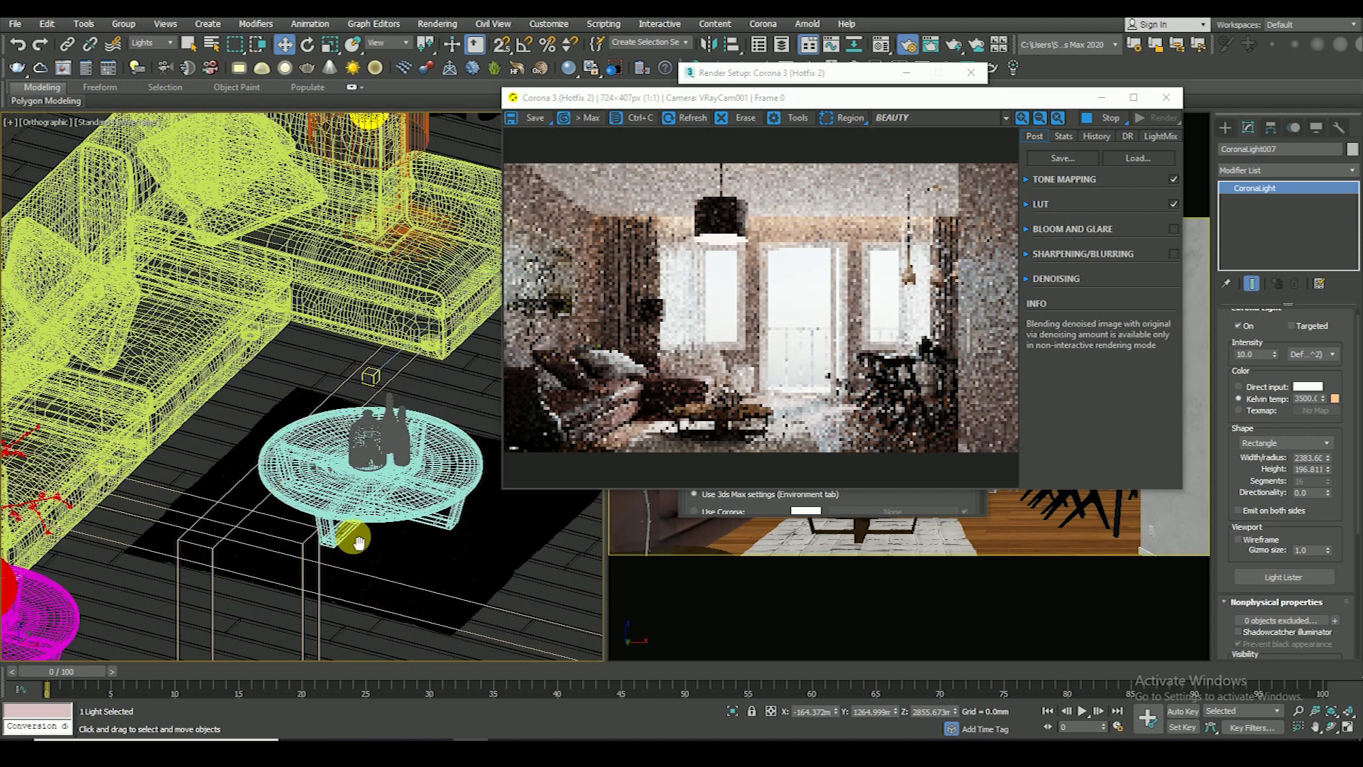
scroll(398, 234, down, 4)
scroll(391, 220, up, 3)
scroll(391, 220, up, 2)
click(349, 348)
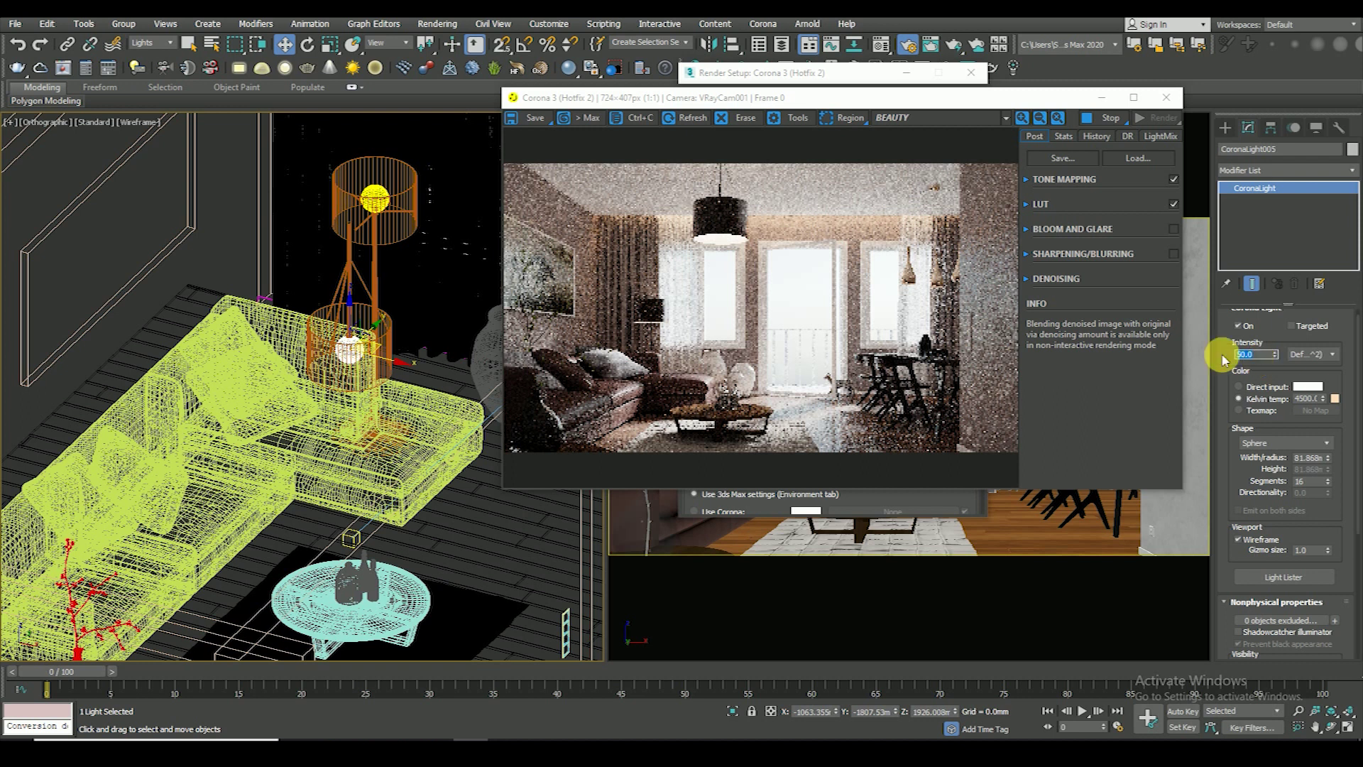
- Set CoronaLight005's intensity to 10.0 and its colour temperature to 3500 K
key(Return)
click(1239, 398)
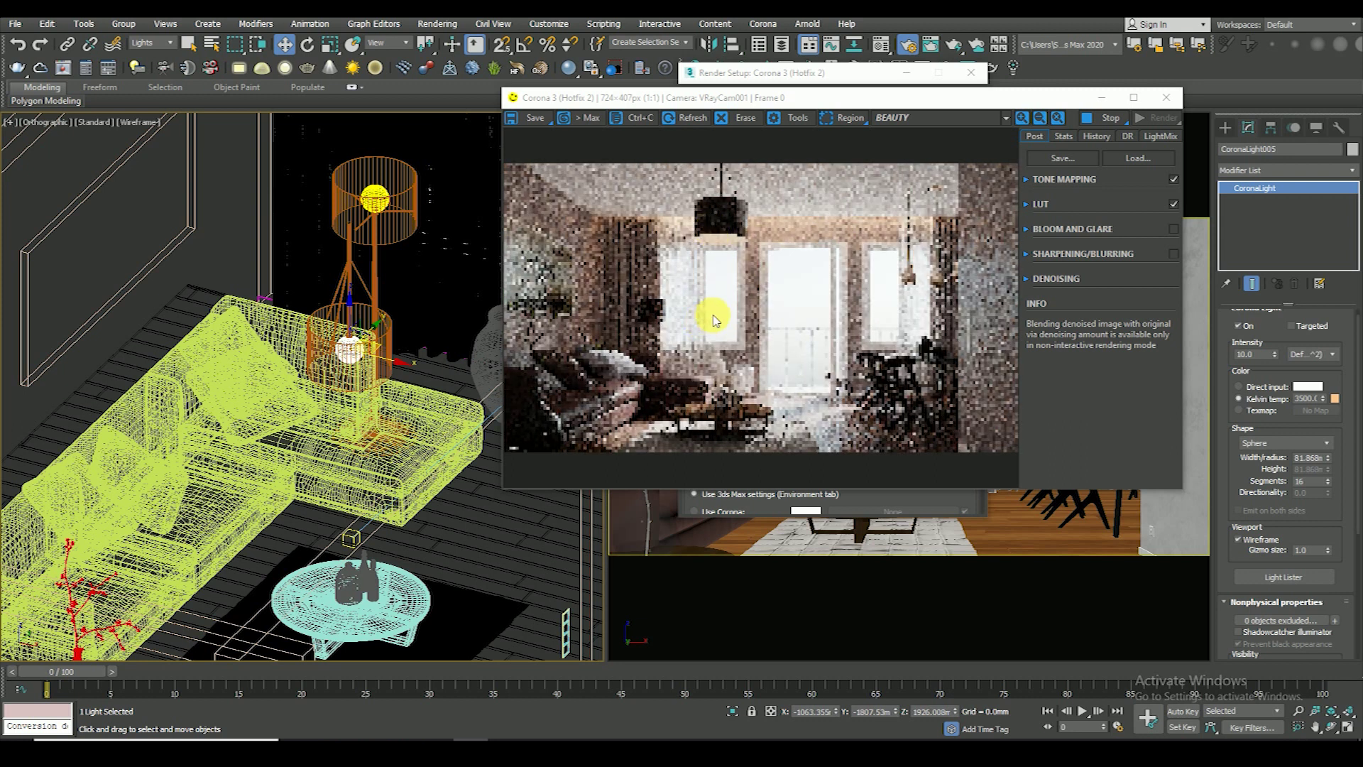
scroll(714, 321, up, 2)
scroll(721, 261, down, 2)
scroll(937, 283, up, 2)
scroll(838, 307, down, 2)
scroll(781, 377, up, 2)
scroll(767, 383, down, 2)
scroll(681, 318, up, 2)
scroll(683, 319, down, 2)
scroll(707, 323, up, 1)
scroll(702, 317, down, 1)
scroll(878, 440, up, 1)
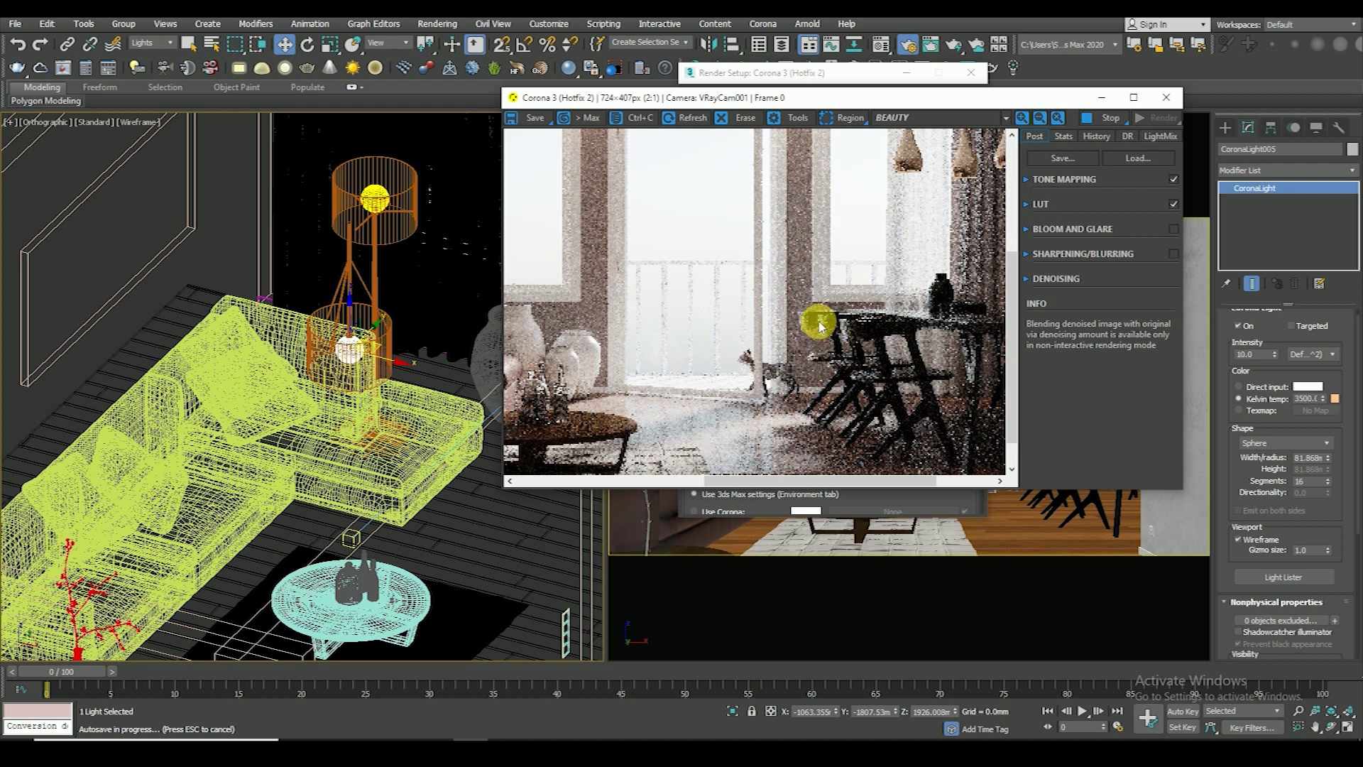
scroll(820, 325, down, 1)
- Check the render's Alpha channel in the Corona frame buffer
click(901, 118)
click(887, 138)
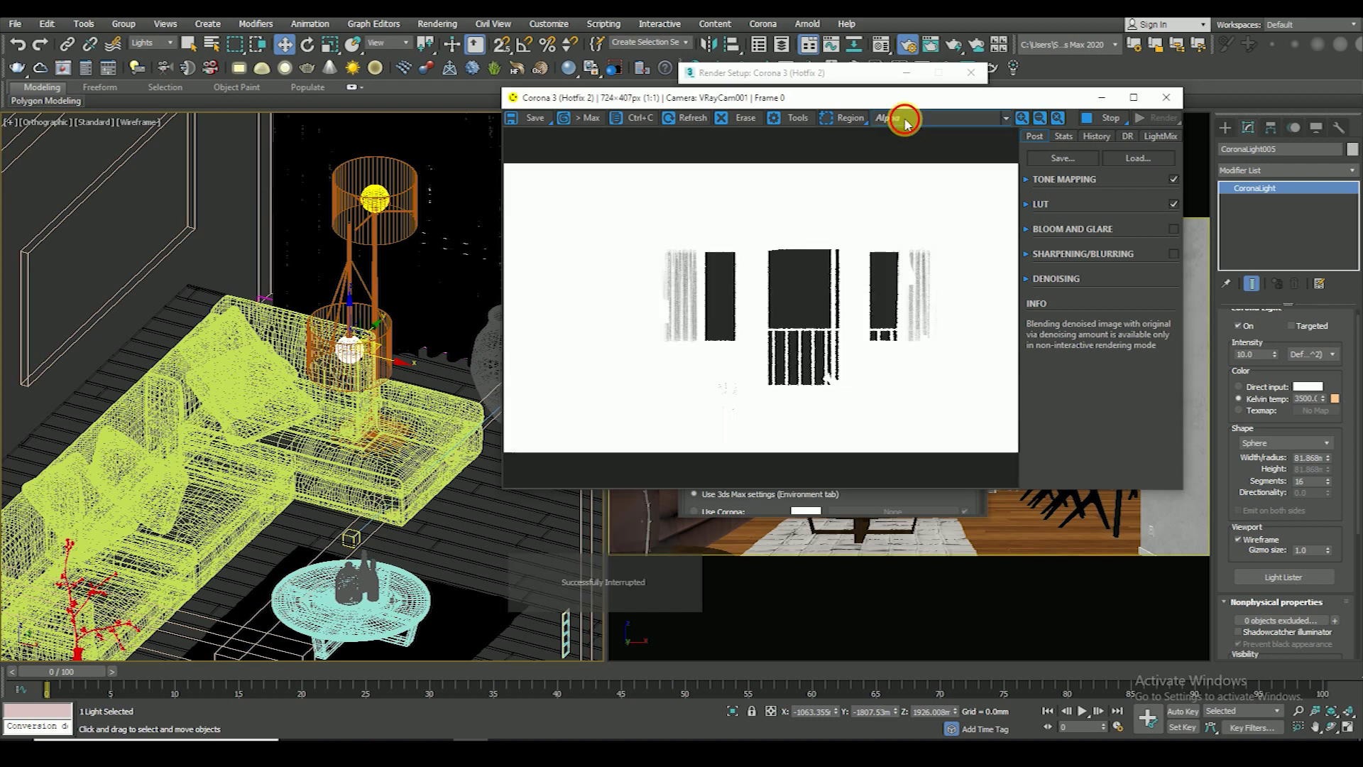
scroll(852, 313, up, 1)
scroll(842, 328, down, 1)
scroll(548, 405, up, 1)
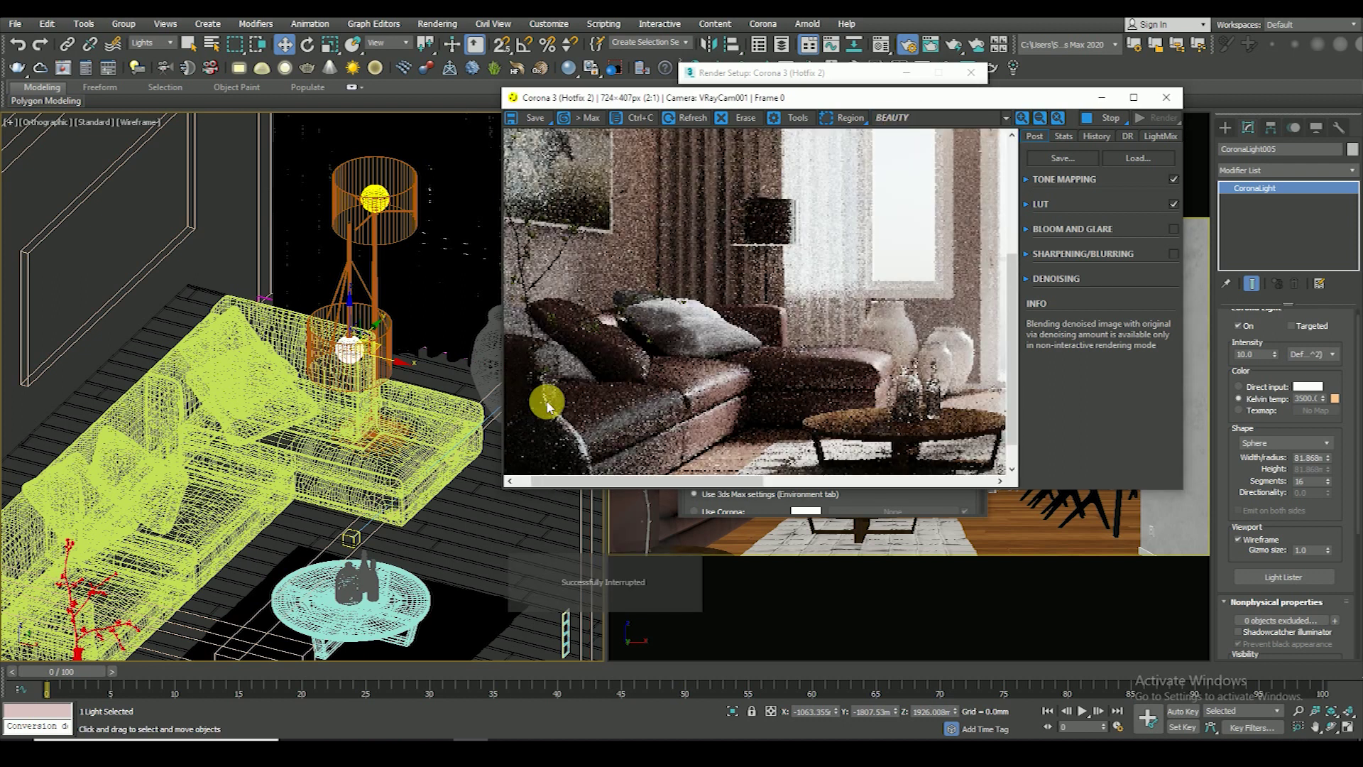
scroll(675, 359, down, 1)
scroll(553, 426, up, 1)
scroll(712, 295, up, 1)
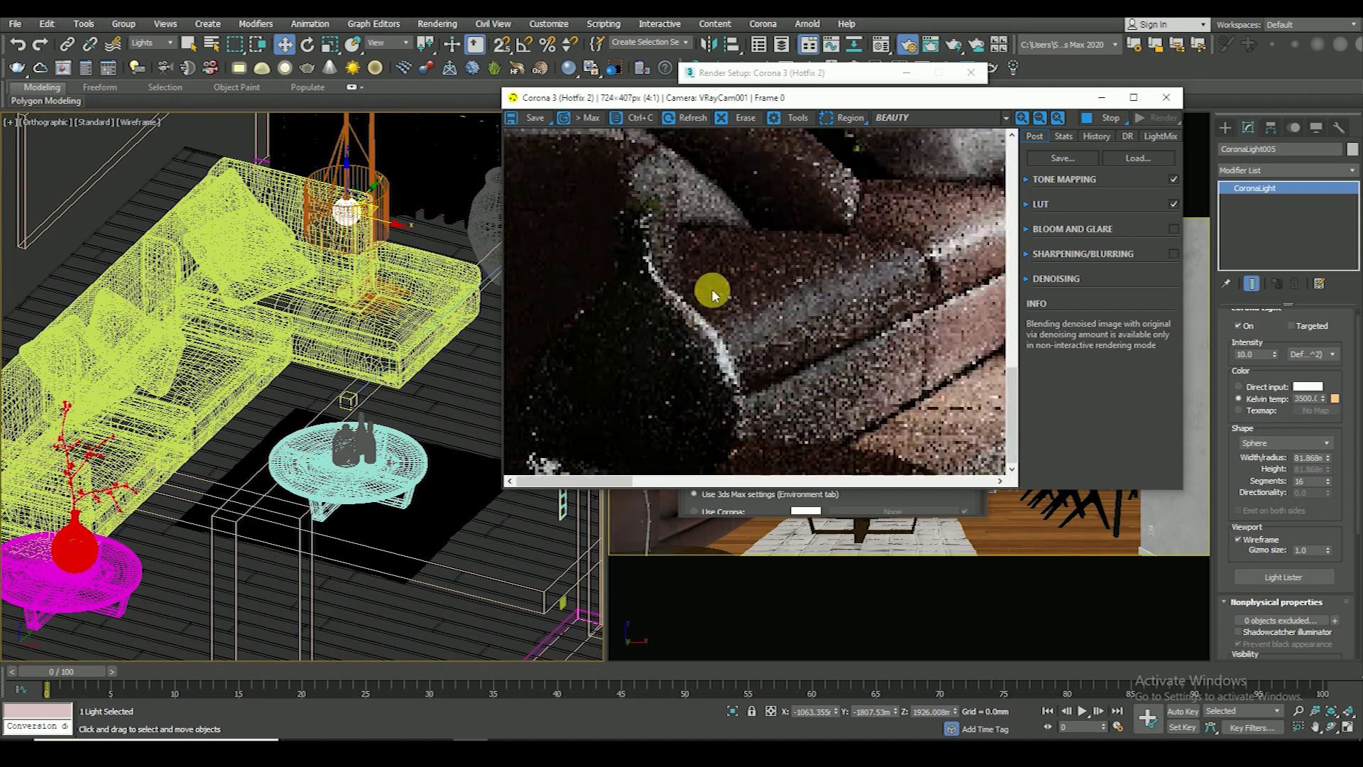
scroll(713, 294, down, 2)
scroll(24, 462, up, 2)
scroll(387, 419, up, 3)
scroll(386, 419, up, 1)
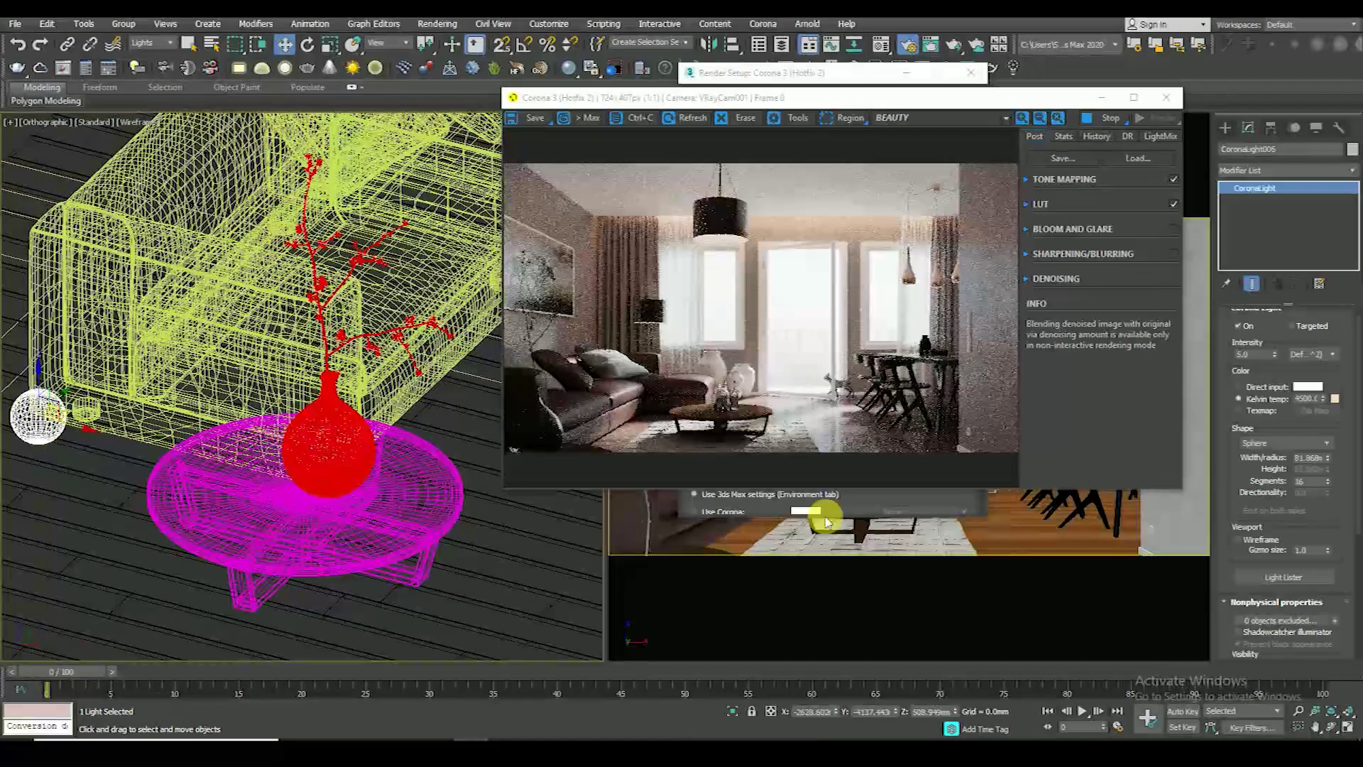
- Set CoronaLight006's intensity to 50.0
text(0)
key(Return)
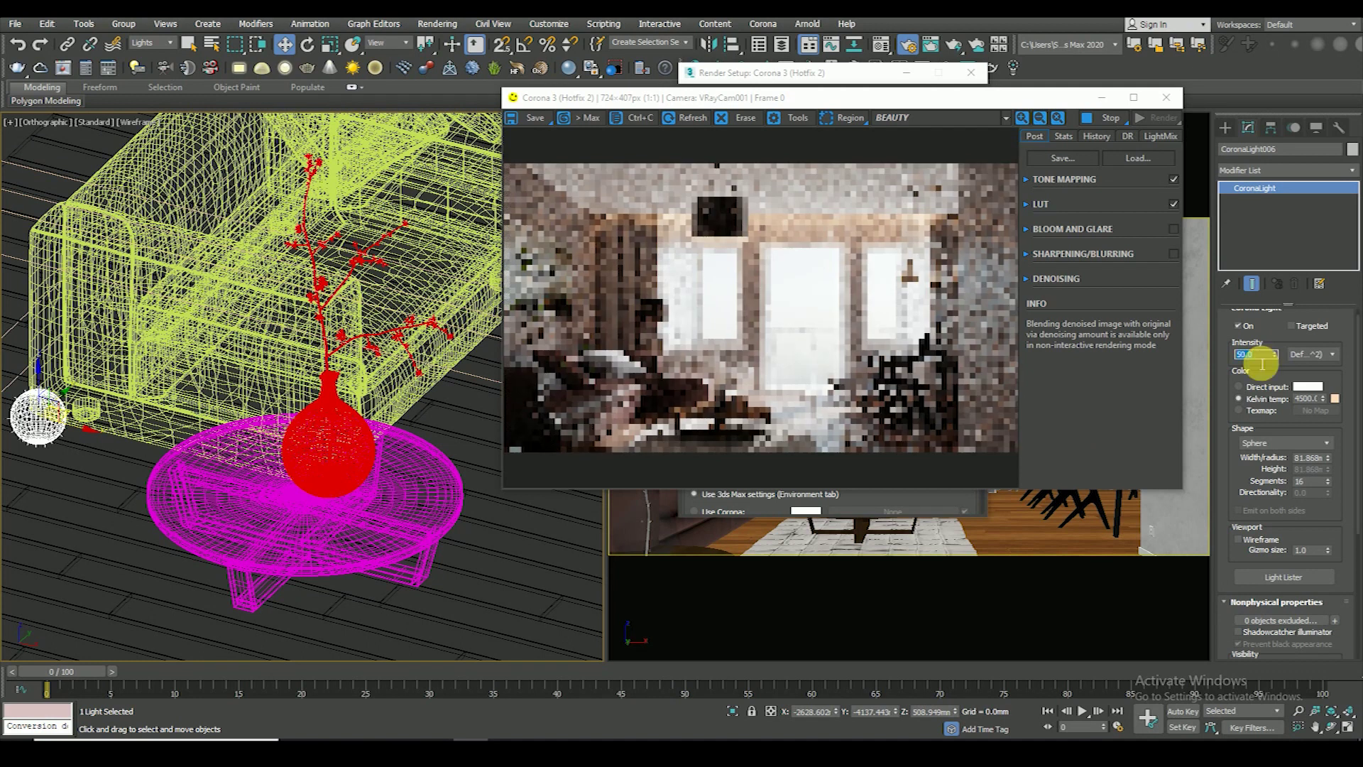
click(1230, 396)
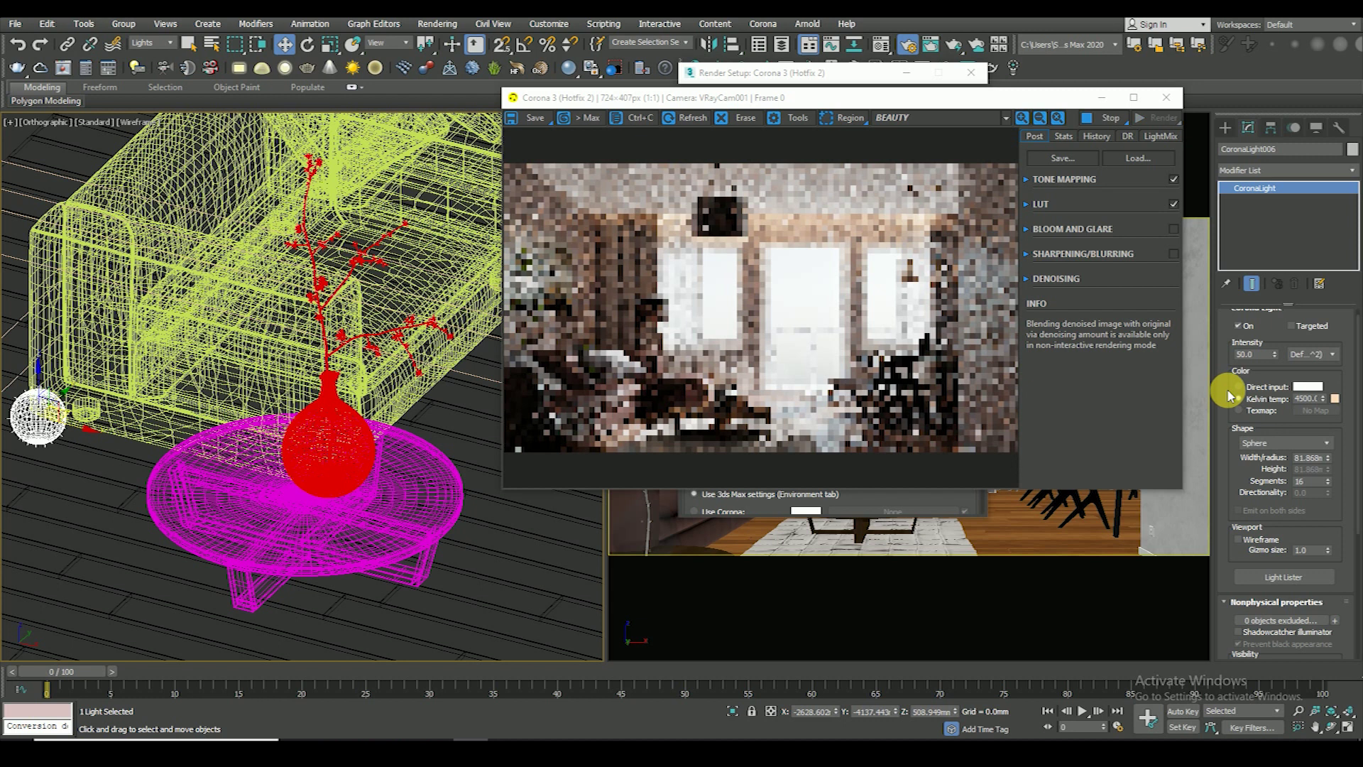
- Zoom in and out on the Corona frame buffer to inspect the brighter vase-side light
scroll(524, 405, up, 2)
scroll(557, 402, up, 2)
scroll(632, 359, down, 4)
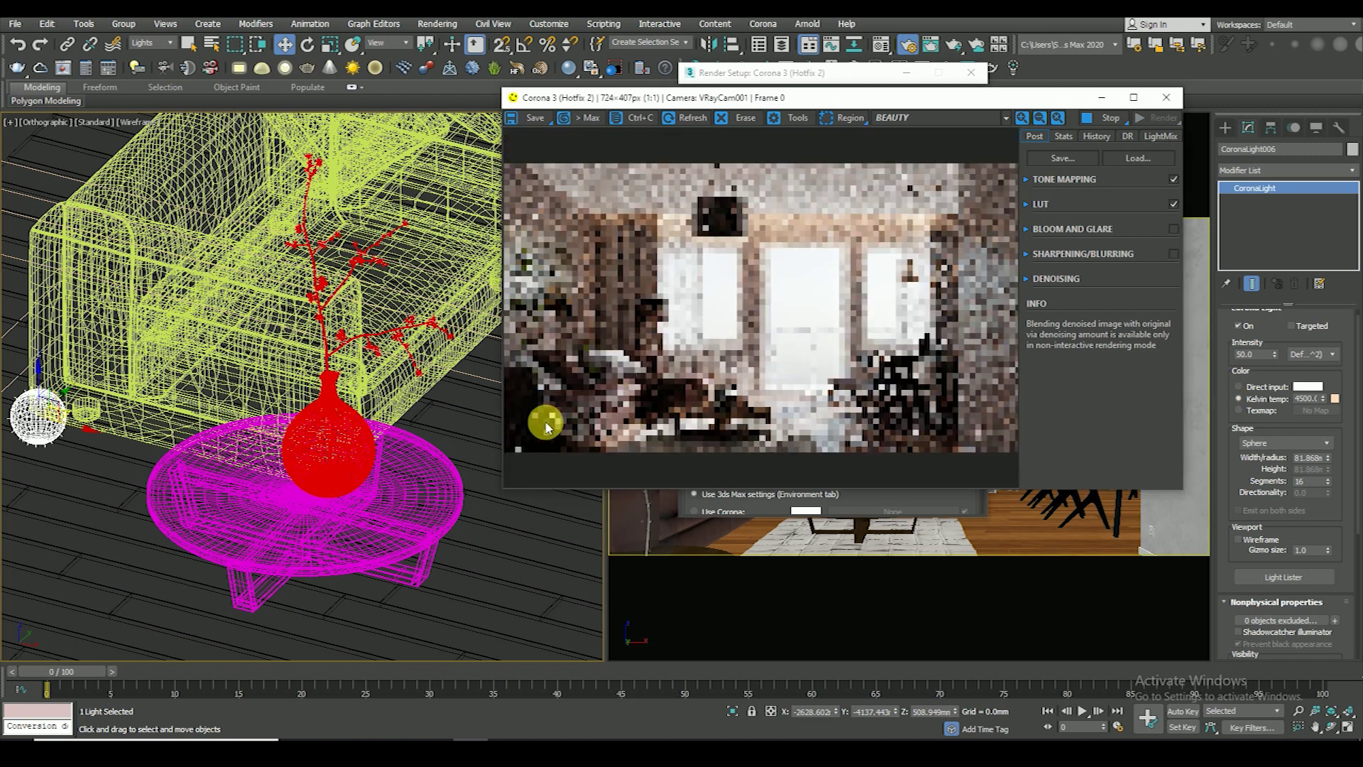
scroll(561, 418, up, 1)
scroll(597, 397, down, 1)
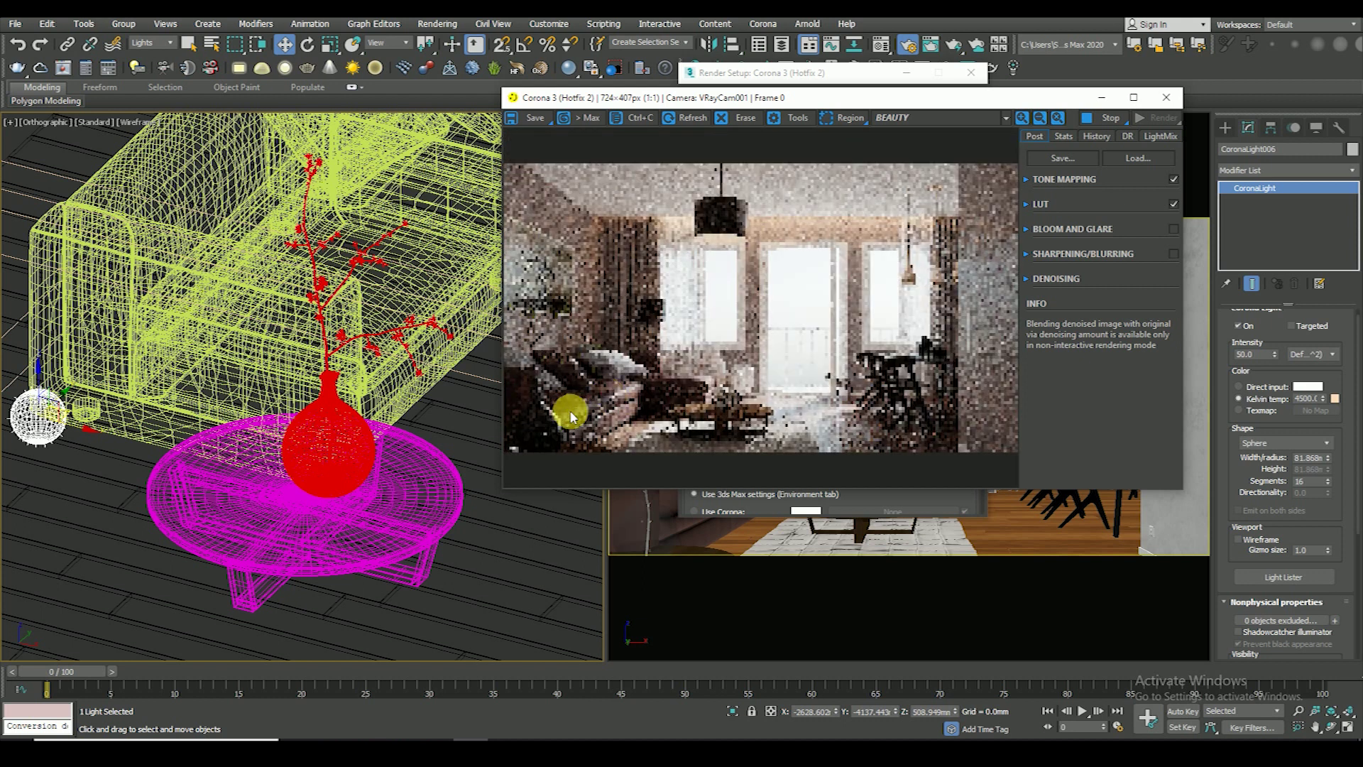
scroll(543, 415, up, 2)
scroll(543, 415, down, 1)
scroll(671, 368, down, 1)
scroll(533, 429, up, 1)
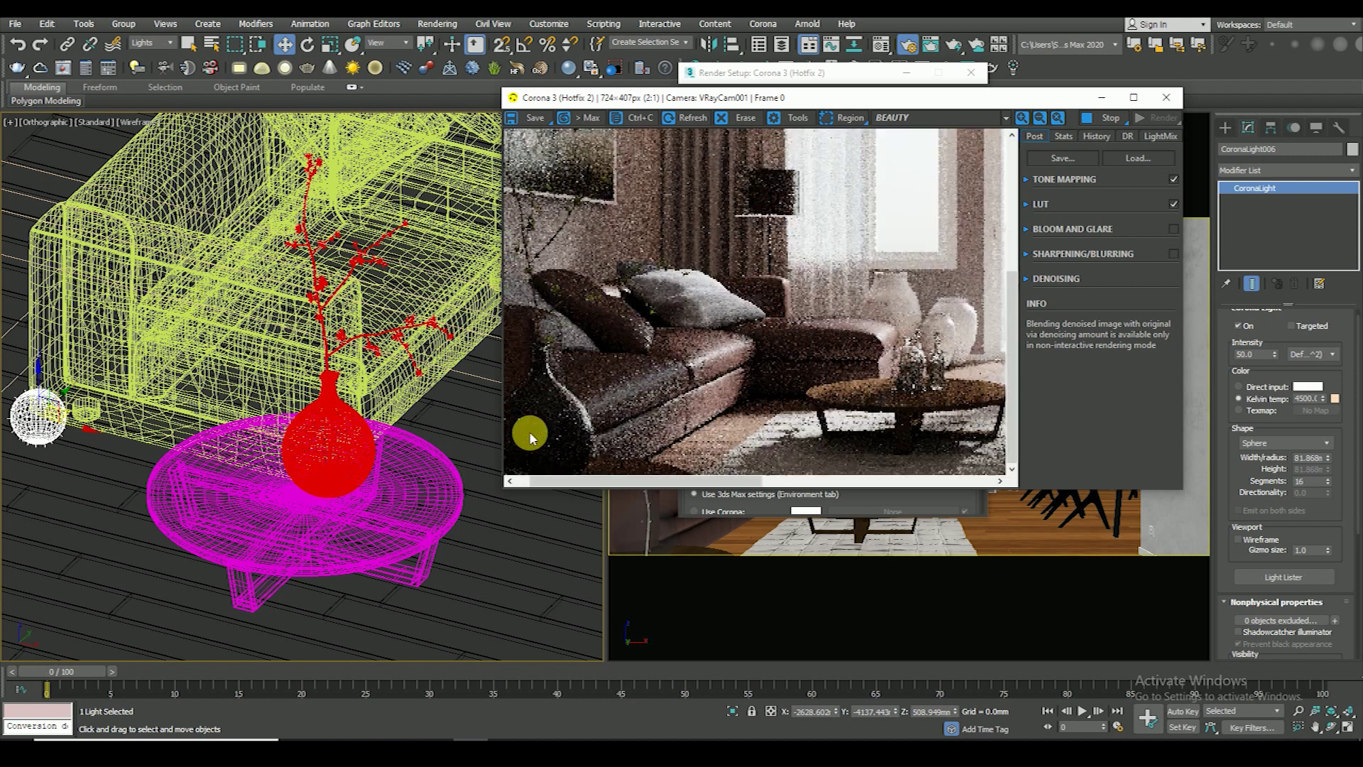
scroll(582, 402, down, 1)
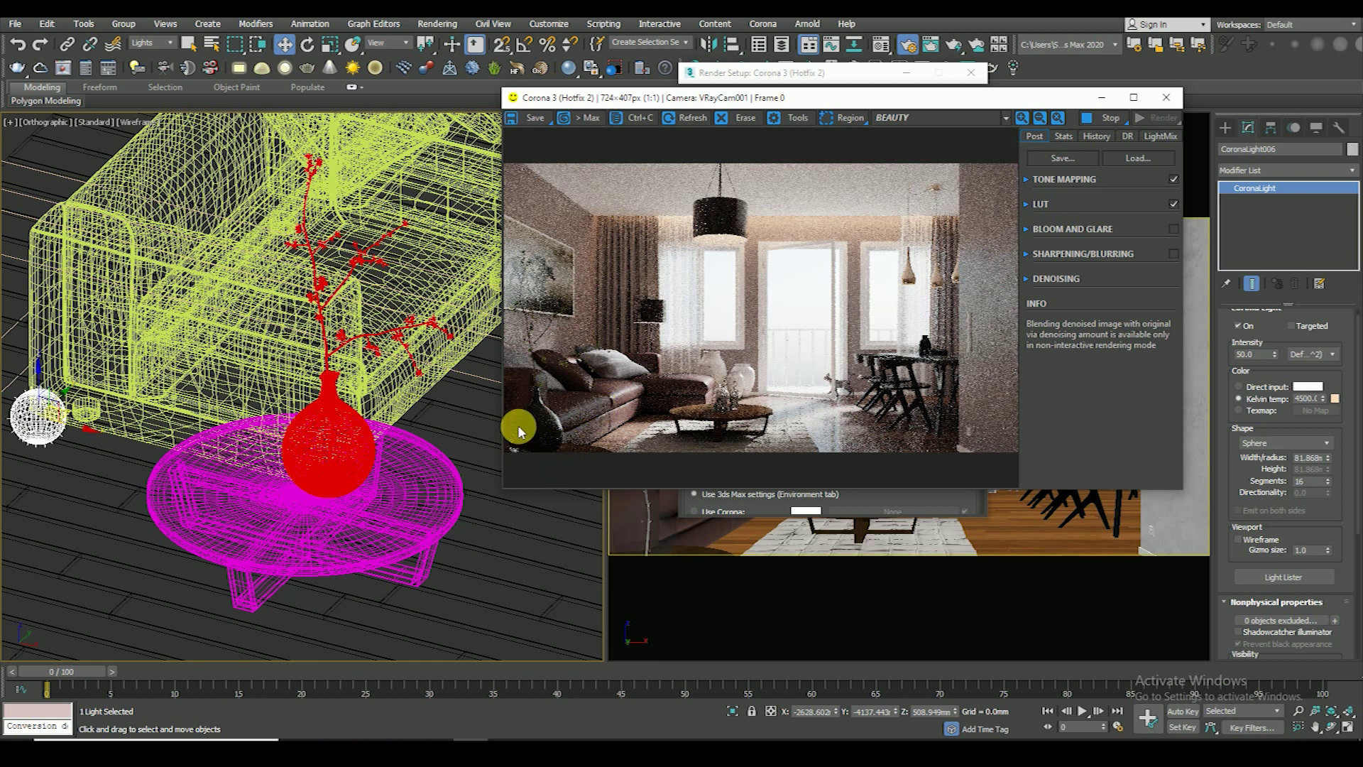
scroll(516, 419, up, 1)
scroll(570, 415, up, 1)
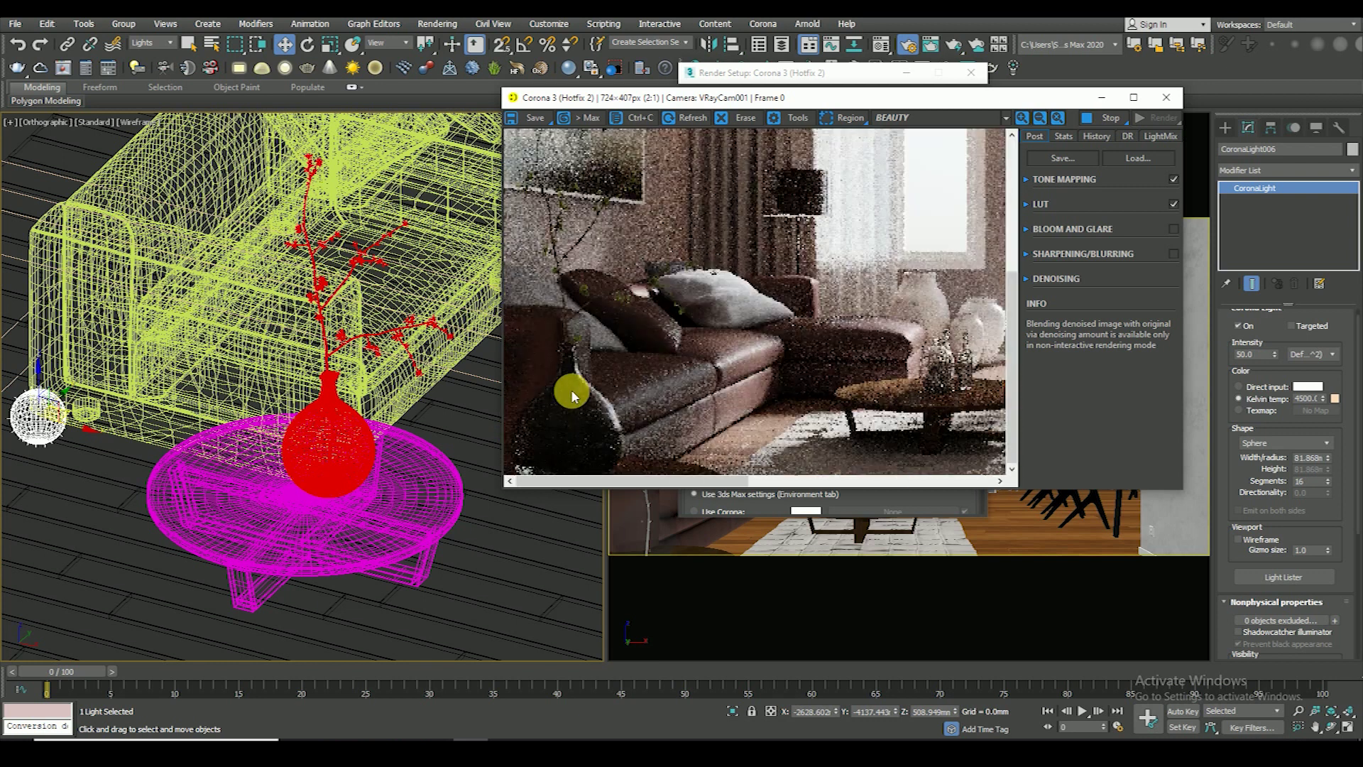
scroll(610, 404, down, 2)
scroll(547, 426, up, 1)
scroll(578, 401, up, 1)
scroll(684, 268, down, 1)
- Pan the magnified render down along the sofa and keep zooming to check the lighting
drag(685, 268, 624, 376)
scroll(599, 365, down, 1)
scroll(566, 359, up, 1)
scroll(569, 359, up, 1)
scroll(731, 253, down, 1)
scroll(729, 254, down, 1)
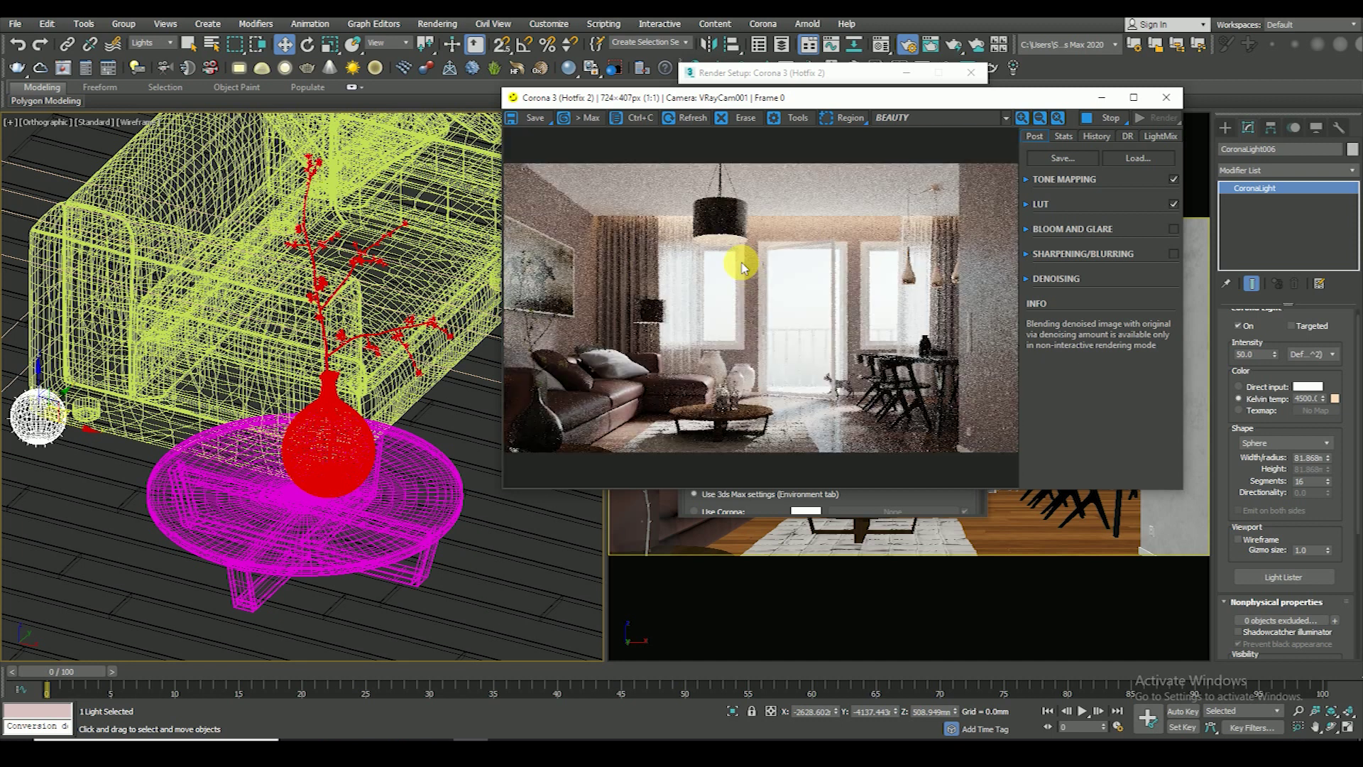
scroll(909, 407, up, 1)
scroll(784, 341, up, 1)
scroll(788, 344, down, 2)
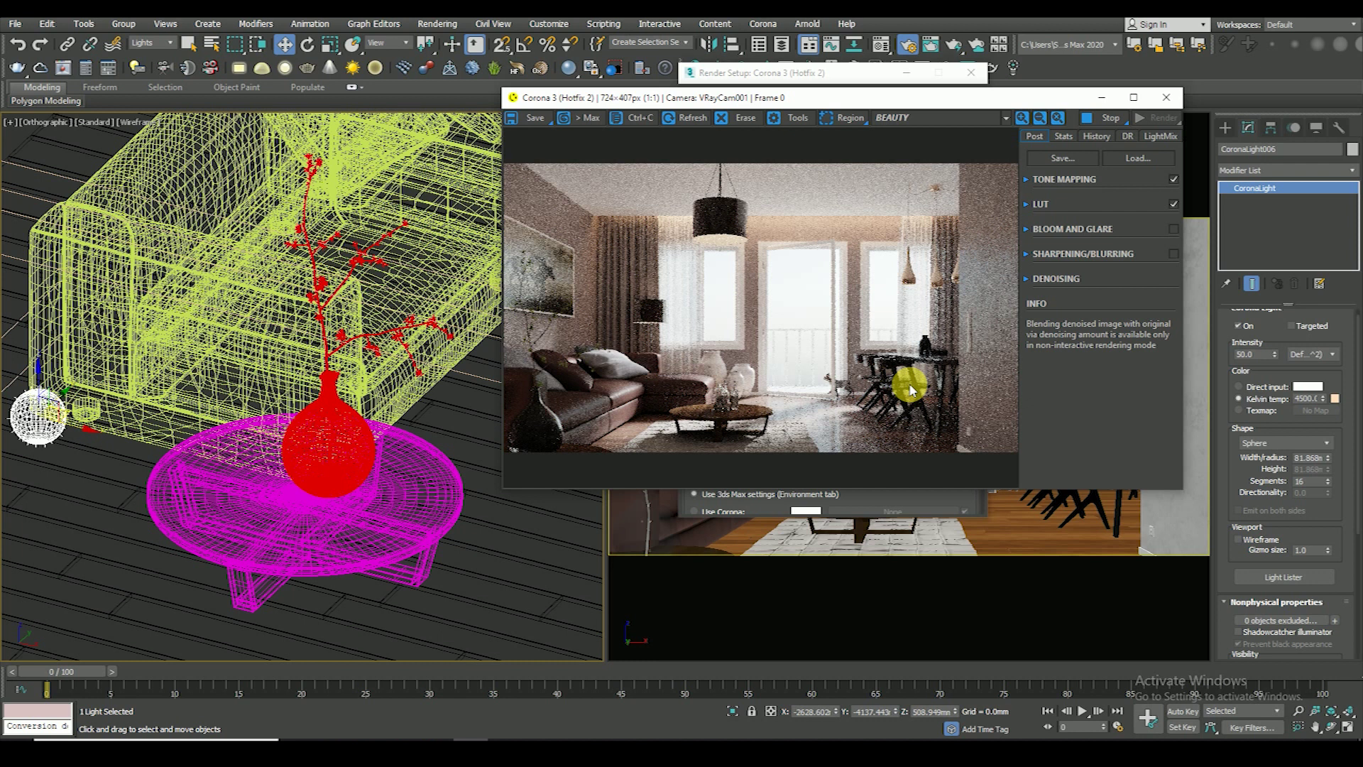
scroll(952, 255, up, 1)
scroll(885, 341, up, 1)
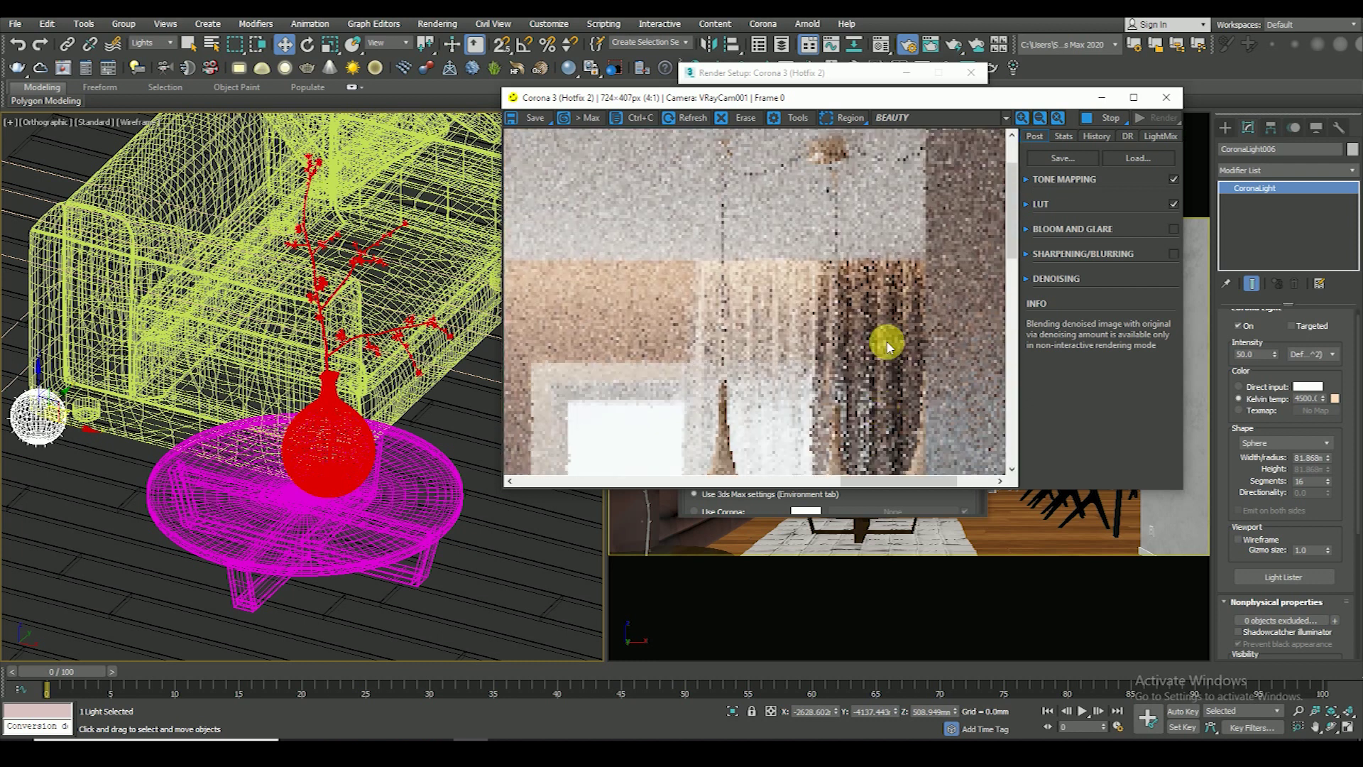
scroll(898, 315, down, 2)
scroll(800, 259, up, 1)
scroll(800, 258, down, 1)
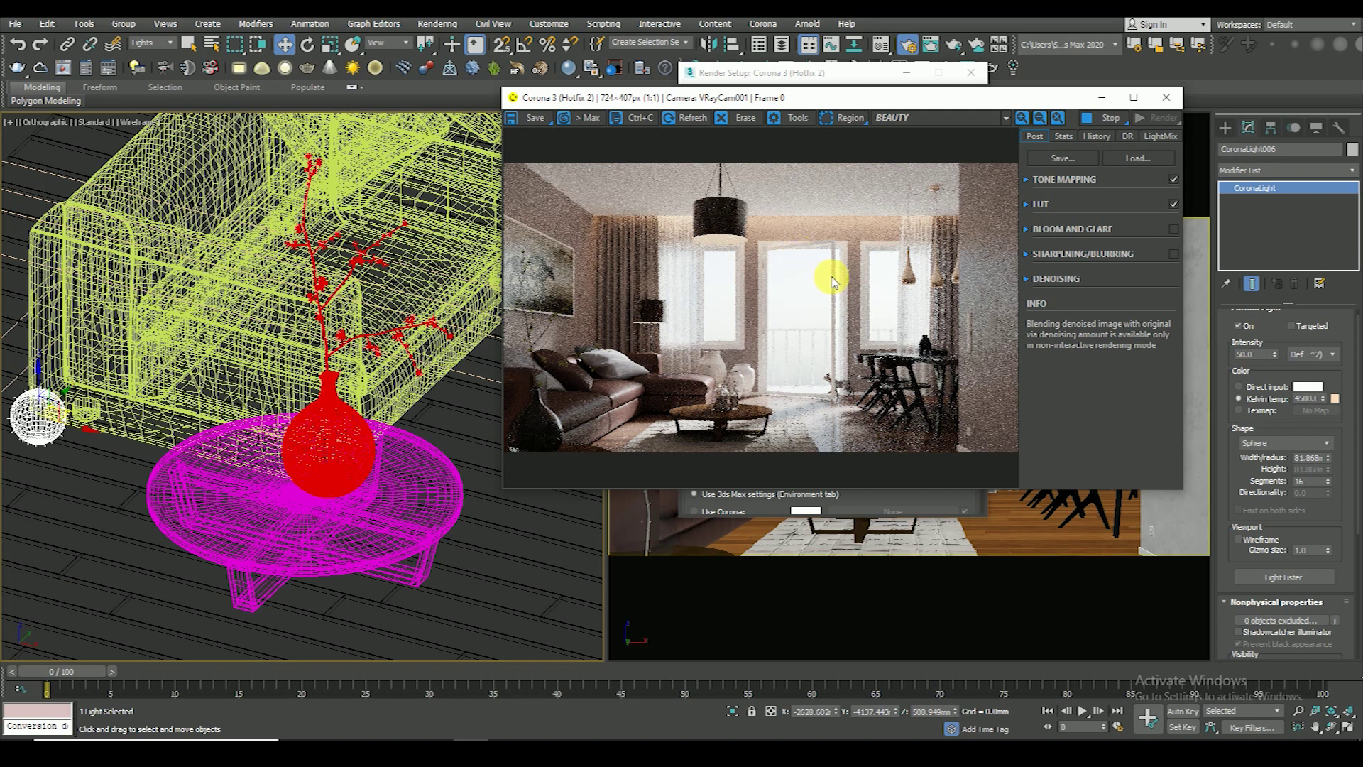
scroll(969, 189, up, 1)
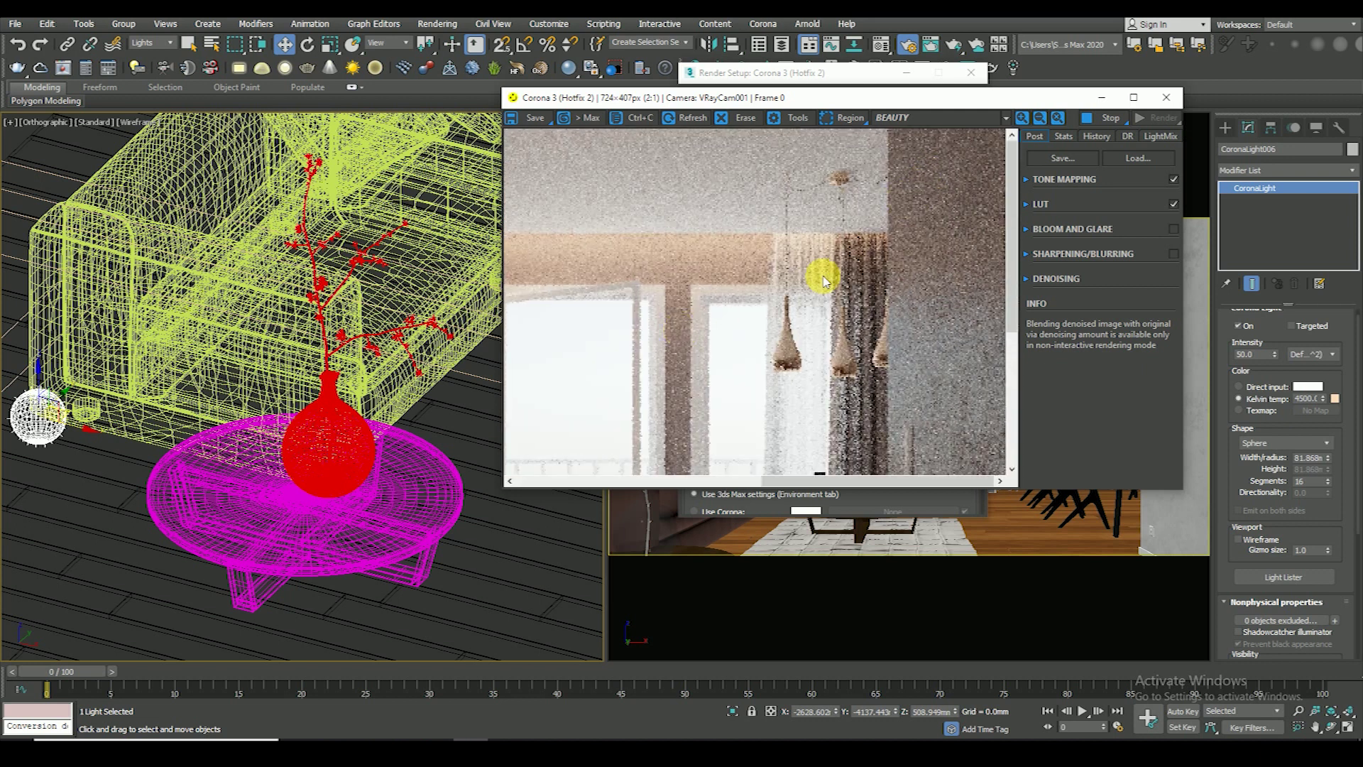
scroll(821, 280, down, 1)
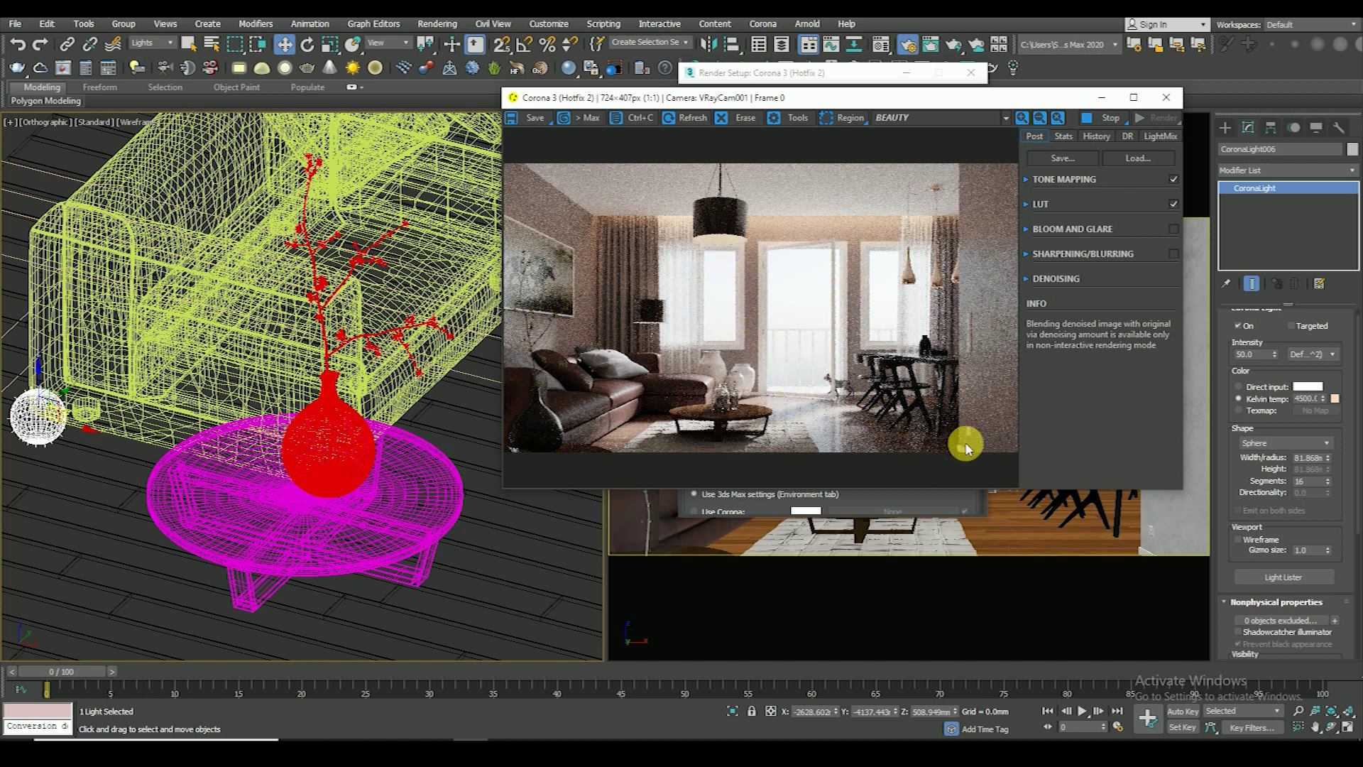
scroll(963, 442, up, 1)
scroll(874, 381, down, 1)
scroll(309, 466, down, 2)
scroll(239, 420, down, 2)
scroll(239, 421, down, 2)
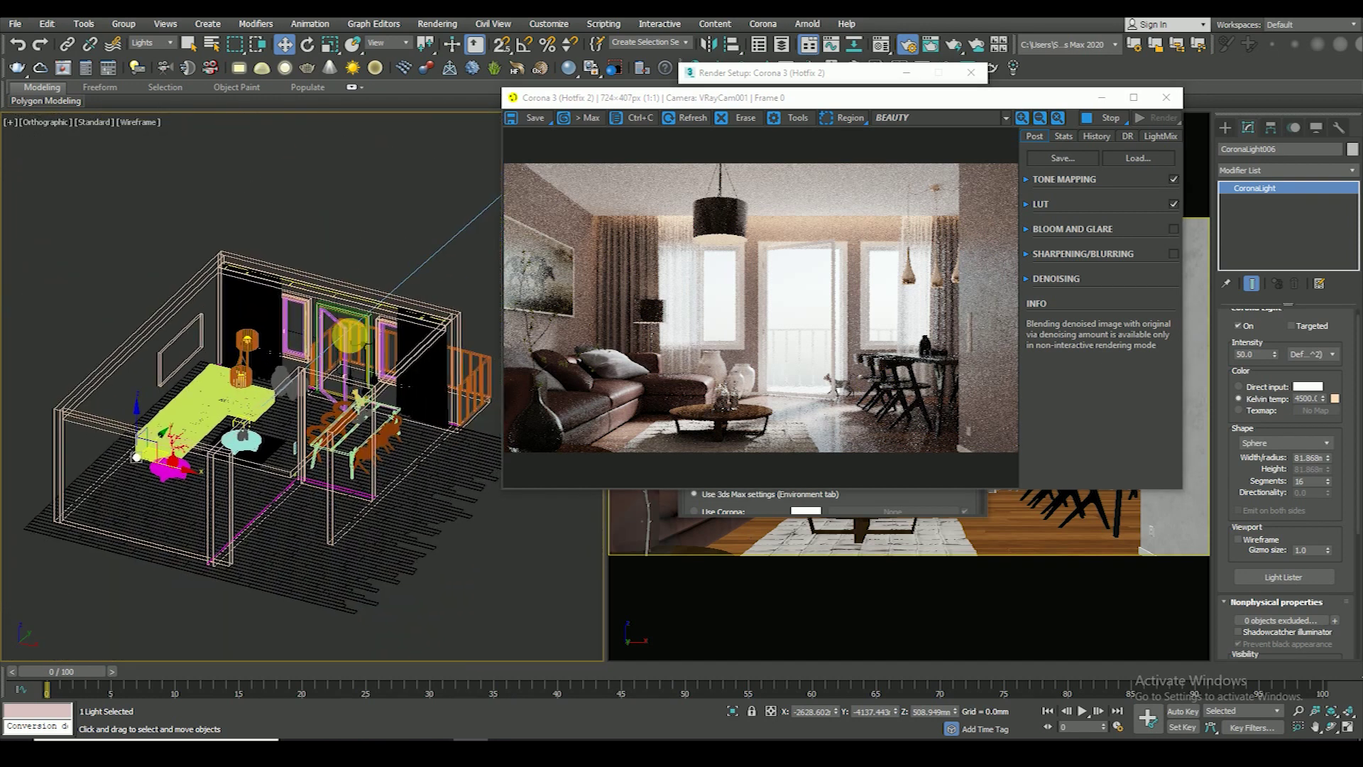
- Orbit out over the room and balcony, switch shading, and toggle the light near the window
alt+middle_drag(239, 420, 472, 549)
scroll(397, 497, up, 3)
scroll(307, 394, up, 3)
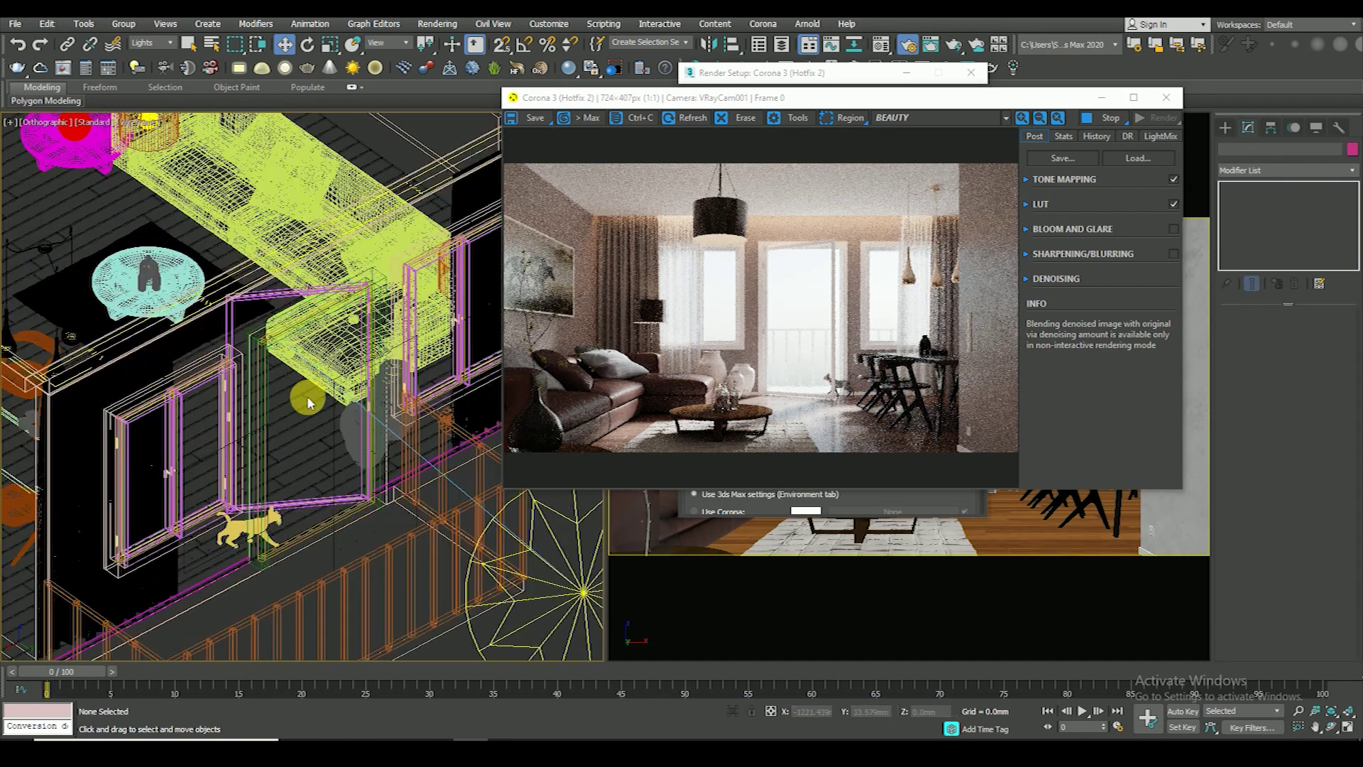
scroll(307, 394, up, 2)
key(F3)
click(291, 452)
click(1242, 336)
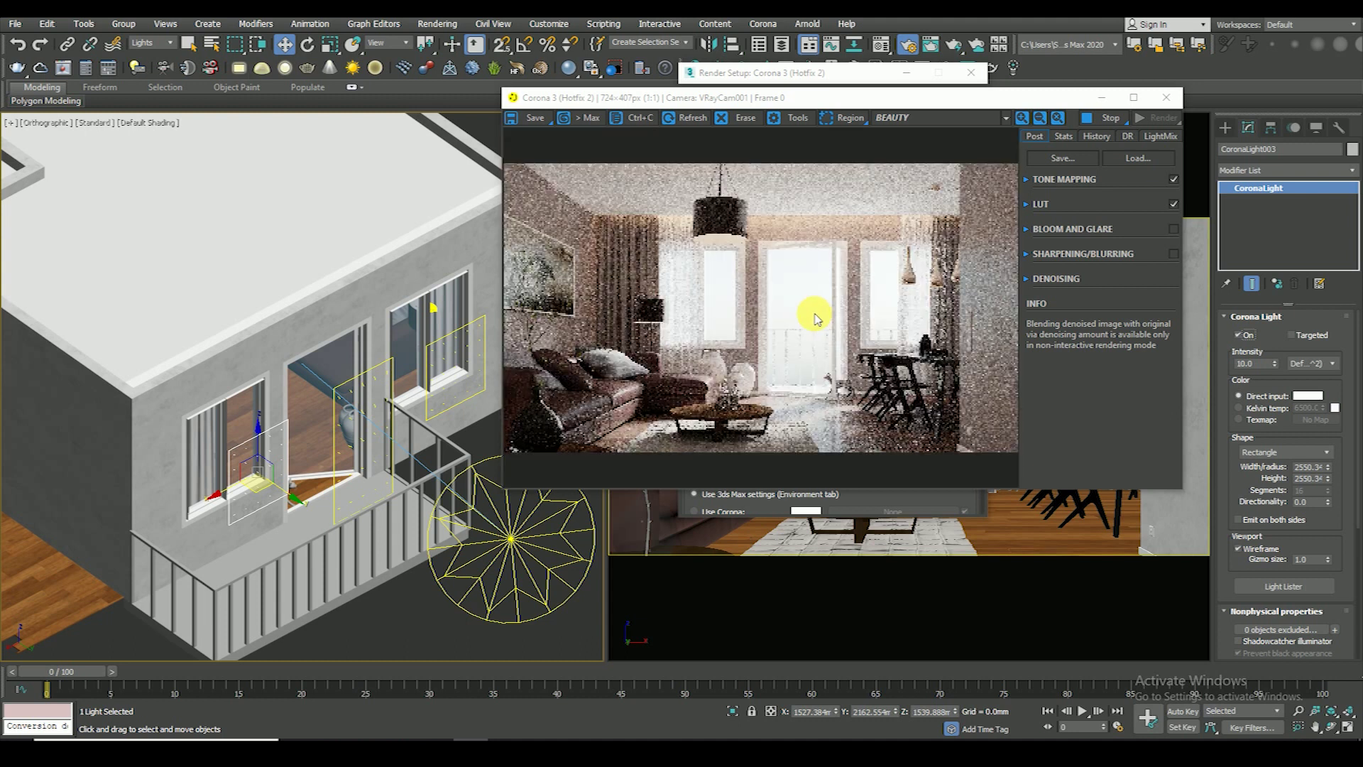
- Close the test render, show VRayCam001 in the left viewport, and save the scene
click(1165, 97)
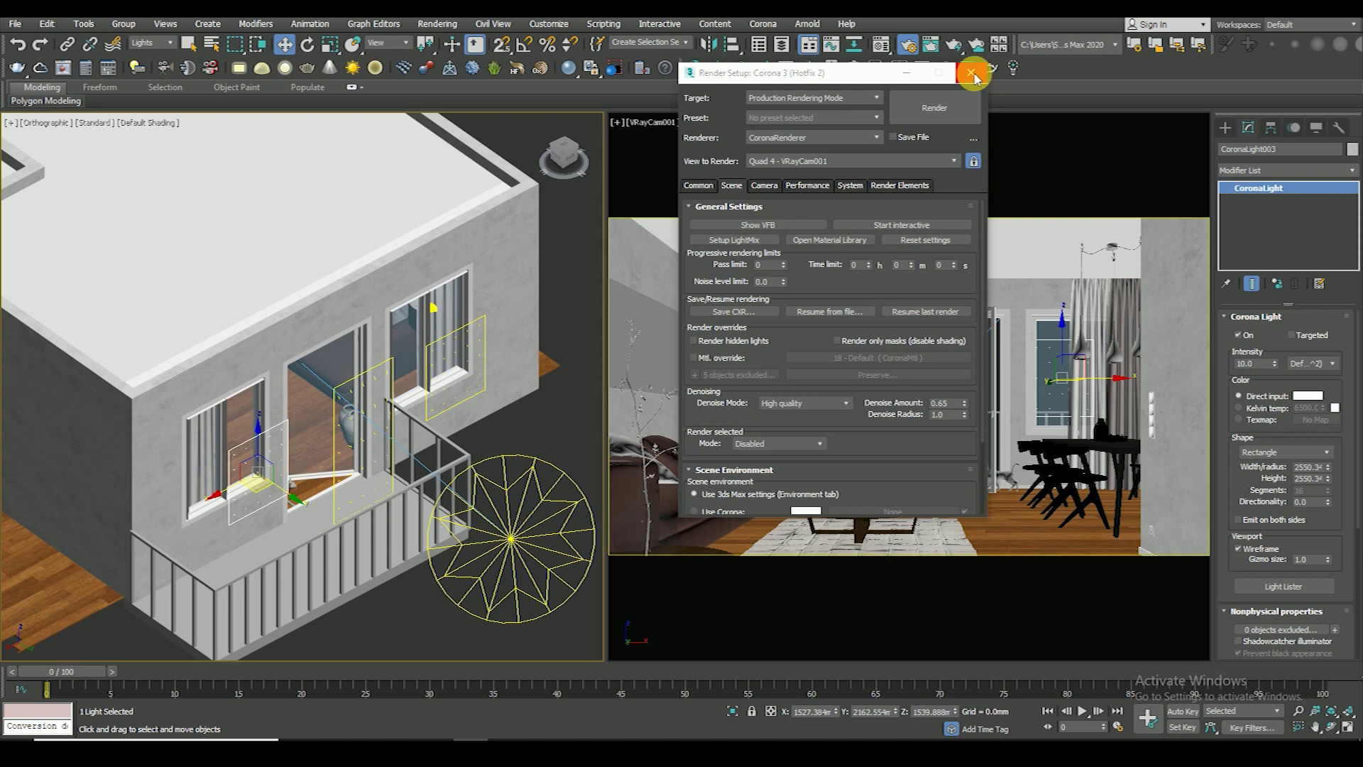
click(507, 419)
key(c)
key(ctrl+s)
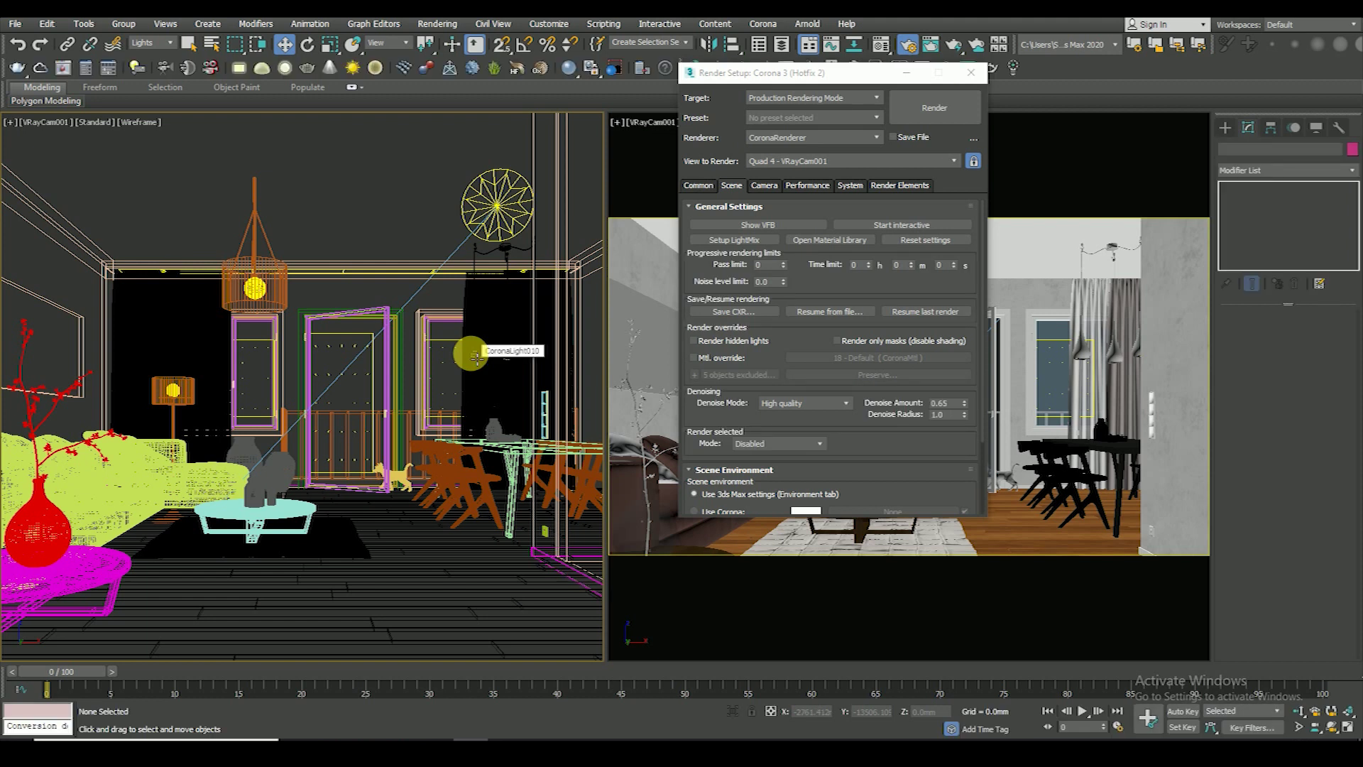
click(804, 74)
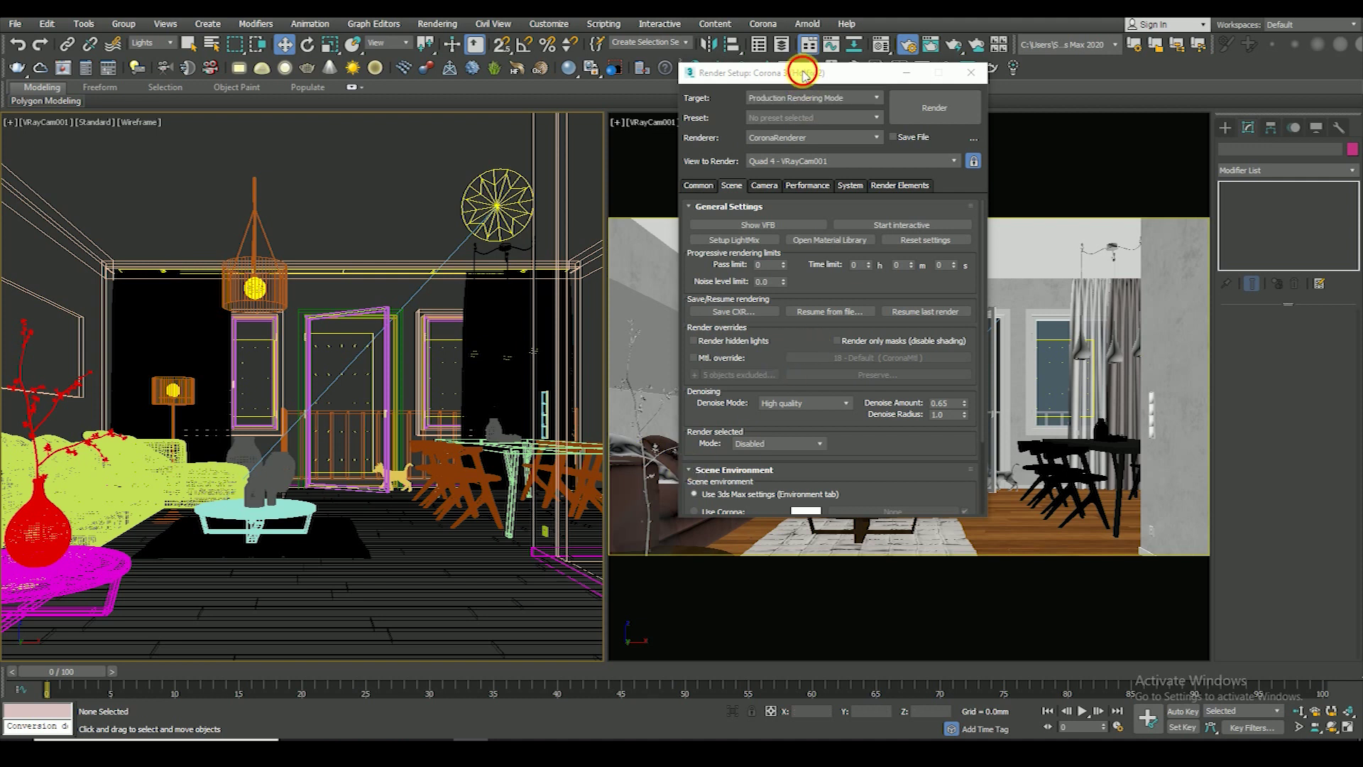
- Delete all the VRay elements from the Render Elements list
drag(804, 74, 846, 78)
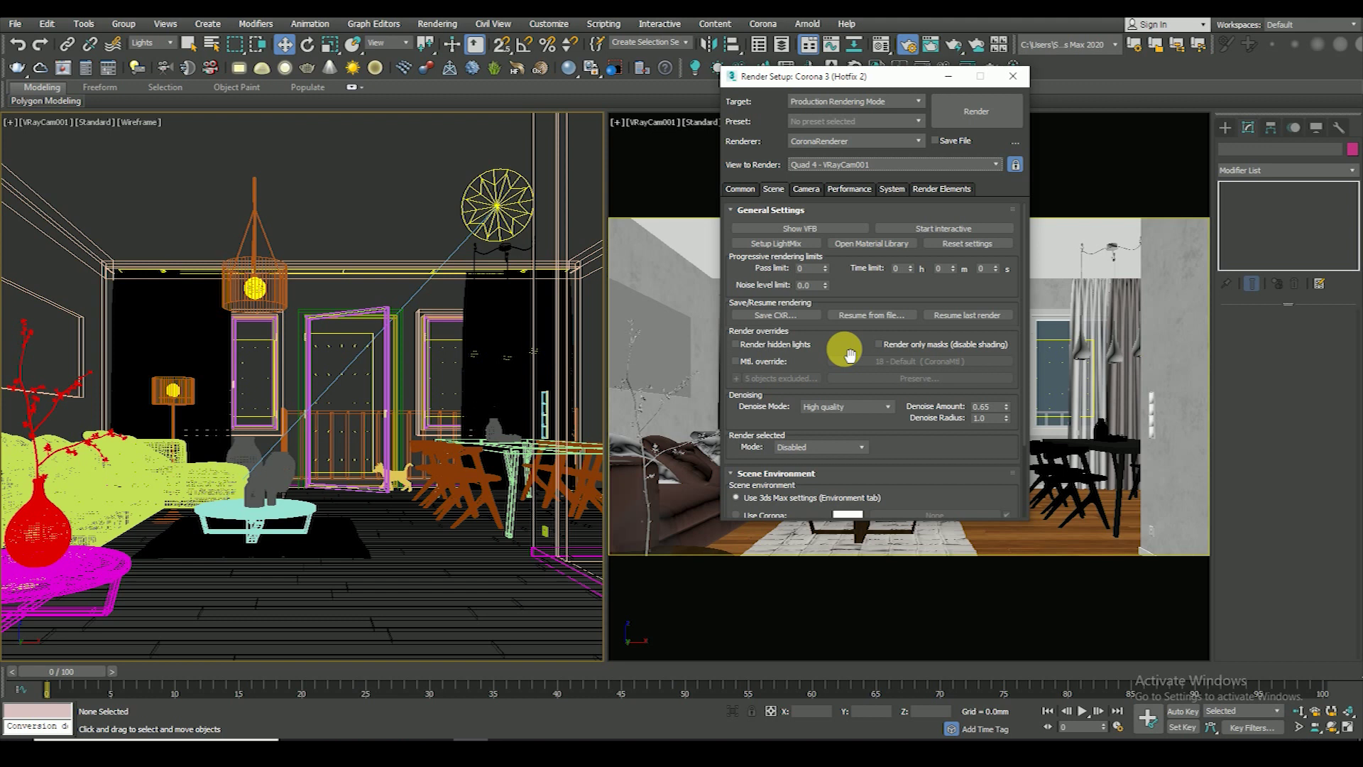
click(930, 189)
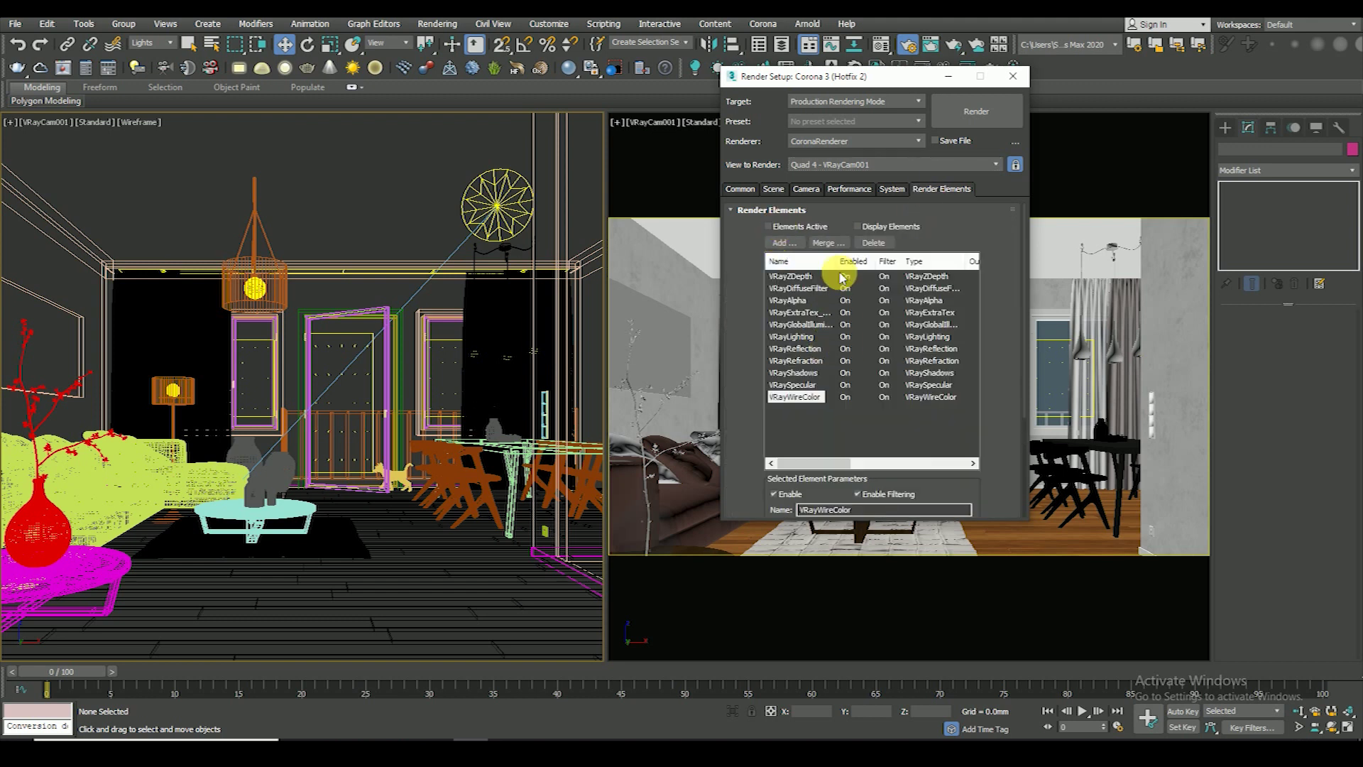
drag(836, 261, 859, 261)
click(790, 276)
shift+click(803, 397)
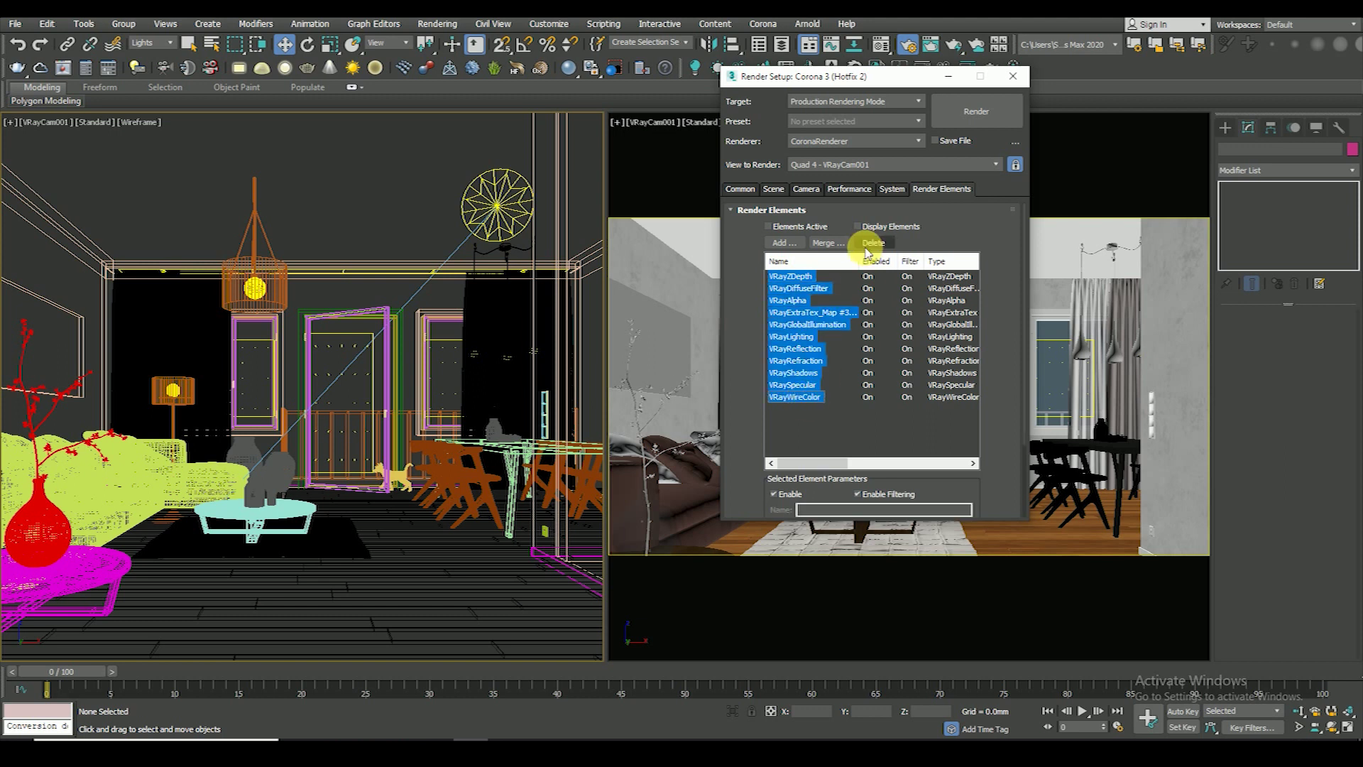
click(873, 243)
- Add CMasking_ID, CMasking_WireColor, CESSENTIAL Direct/Reflect/Refract and CTexmap render elements
click(781, 242)
scroll(861, 362, down, 2)
scroll(838, 394, down, 2)
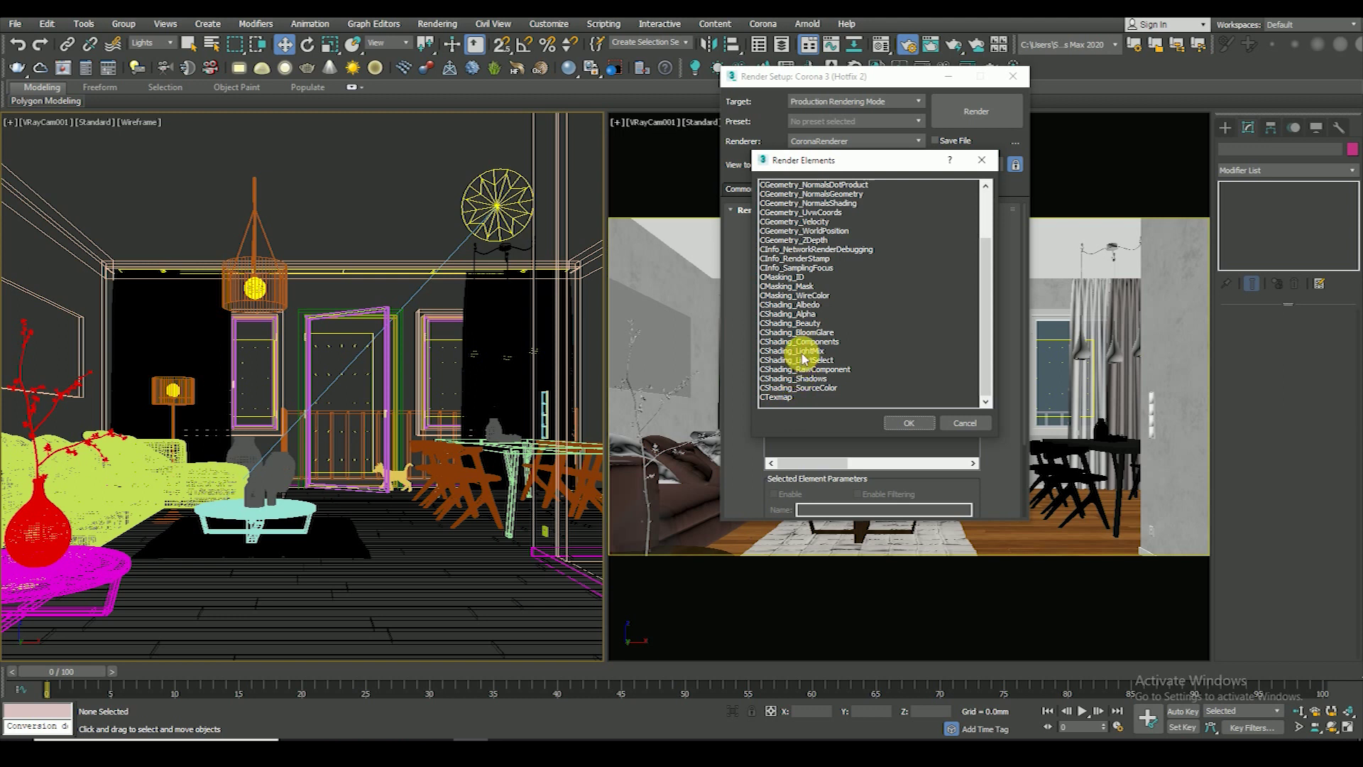
click(796, 276)
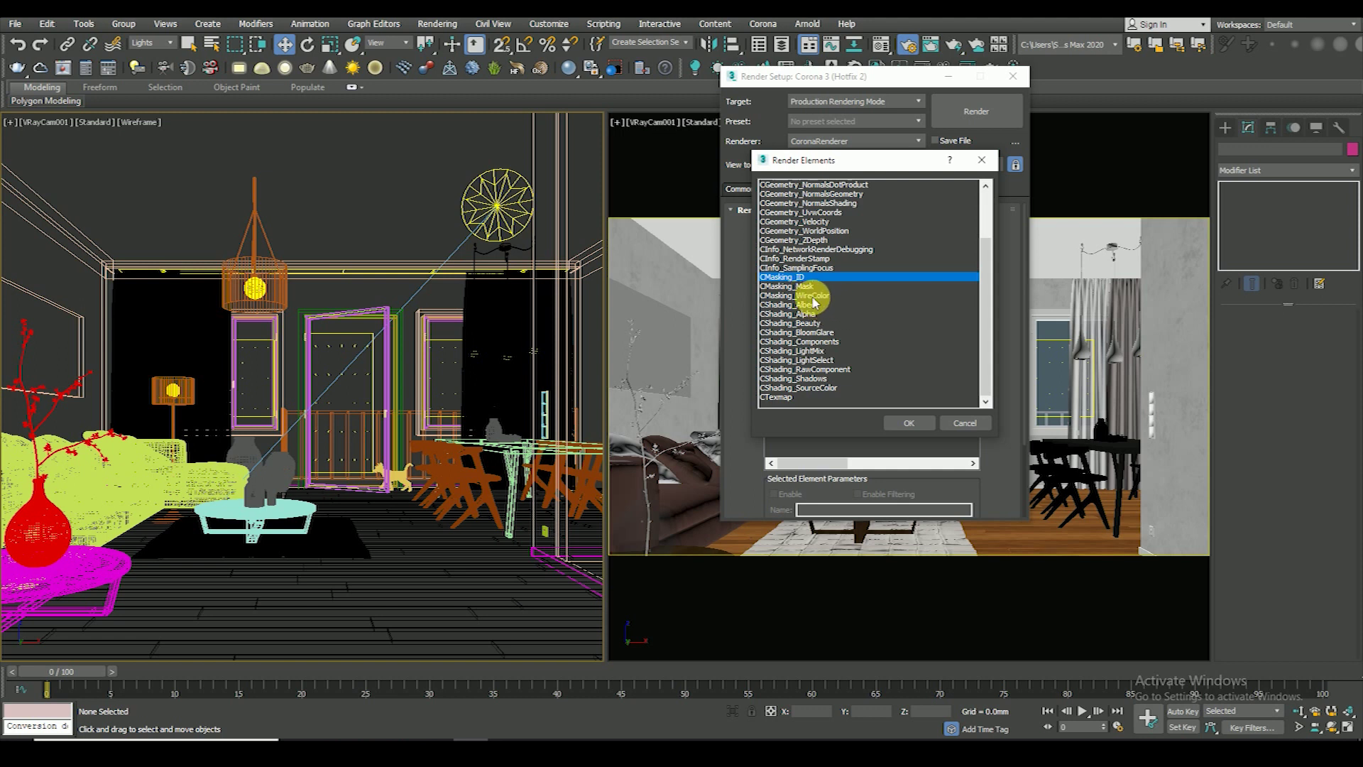
ctrl+click(816, 295)
scroll(818, 291, up, 3)
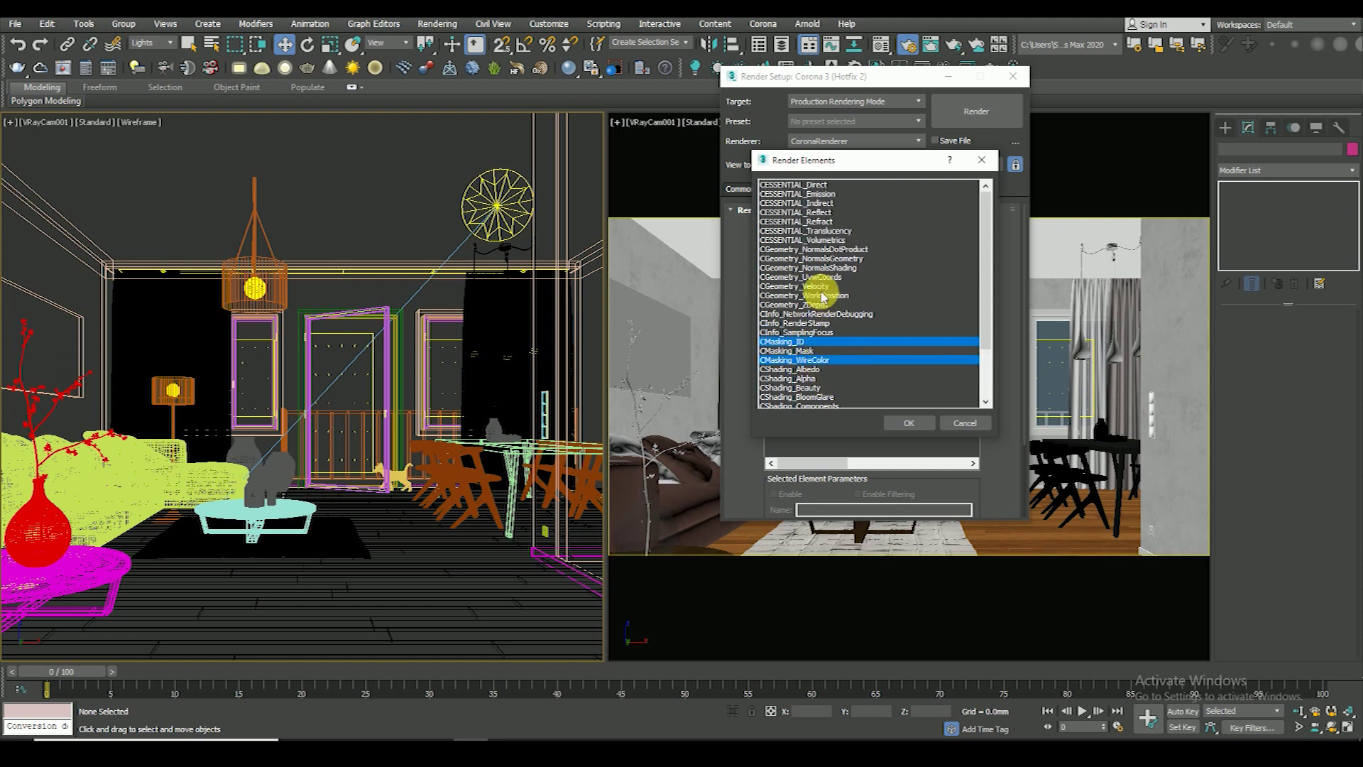
ctrl+click(816, 186)
ctrl+click(819, 213)
ctrl+click(819, 221)
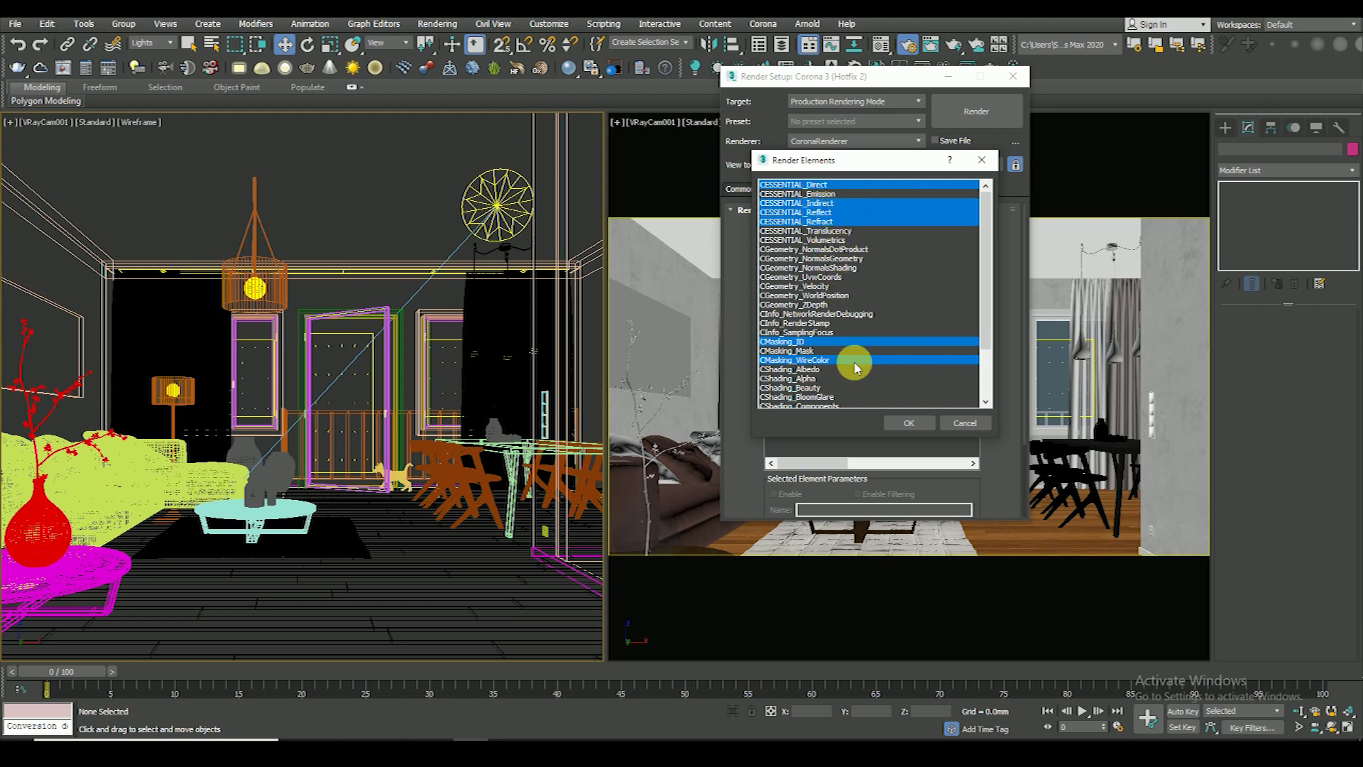
scroll(855, 367, down, 1)
scroll(855, 367, down, 2)
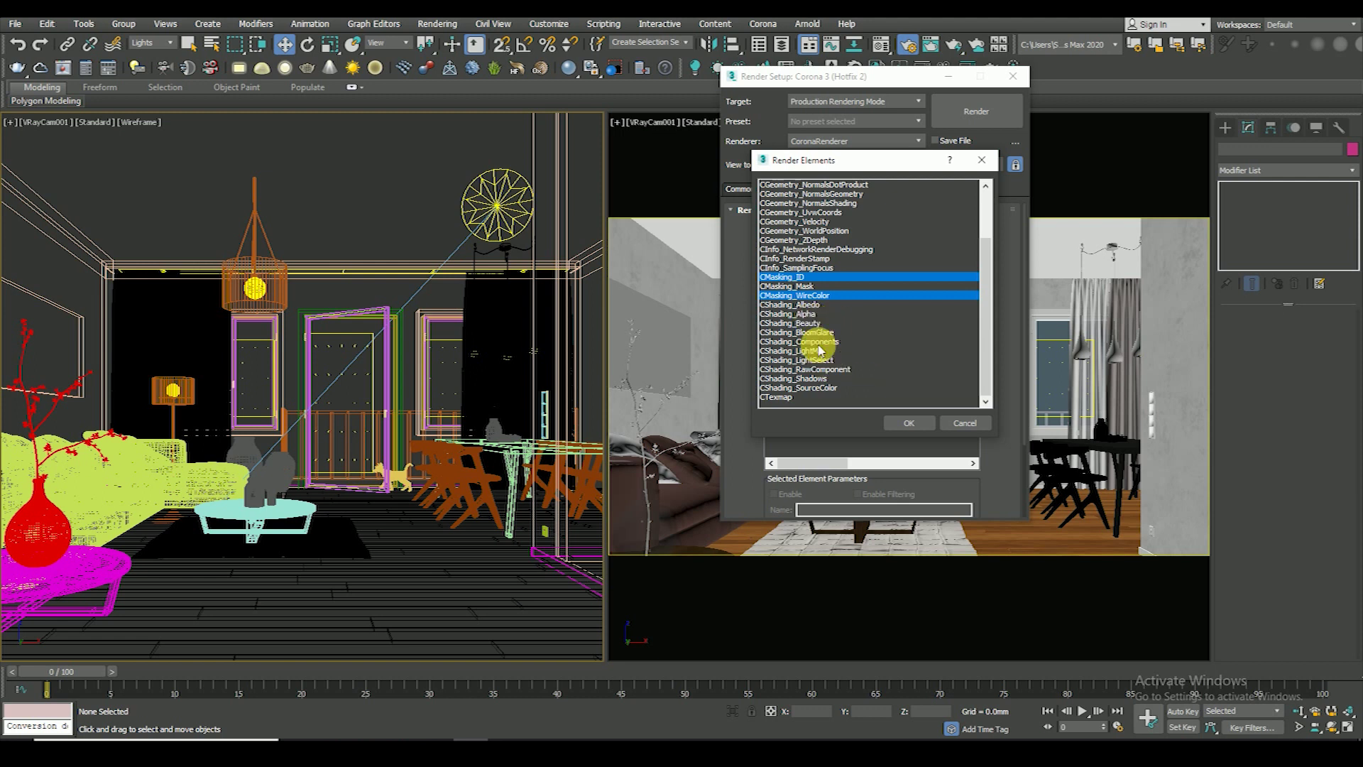
ctrl+click(784, 398)
click(907, 423)
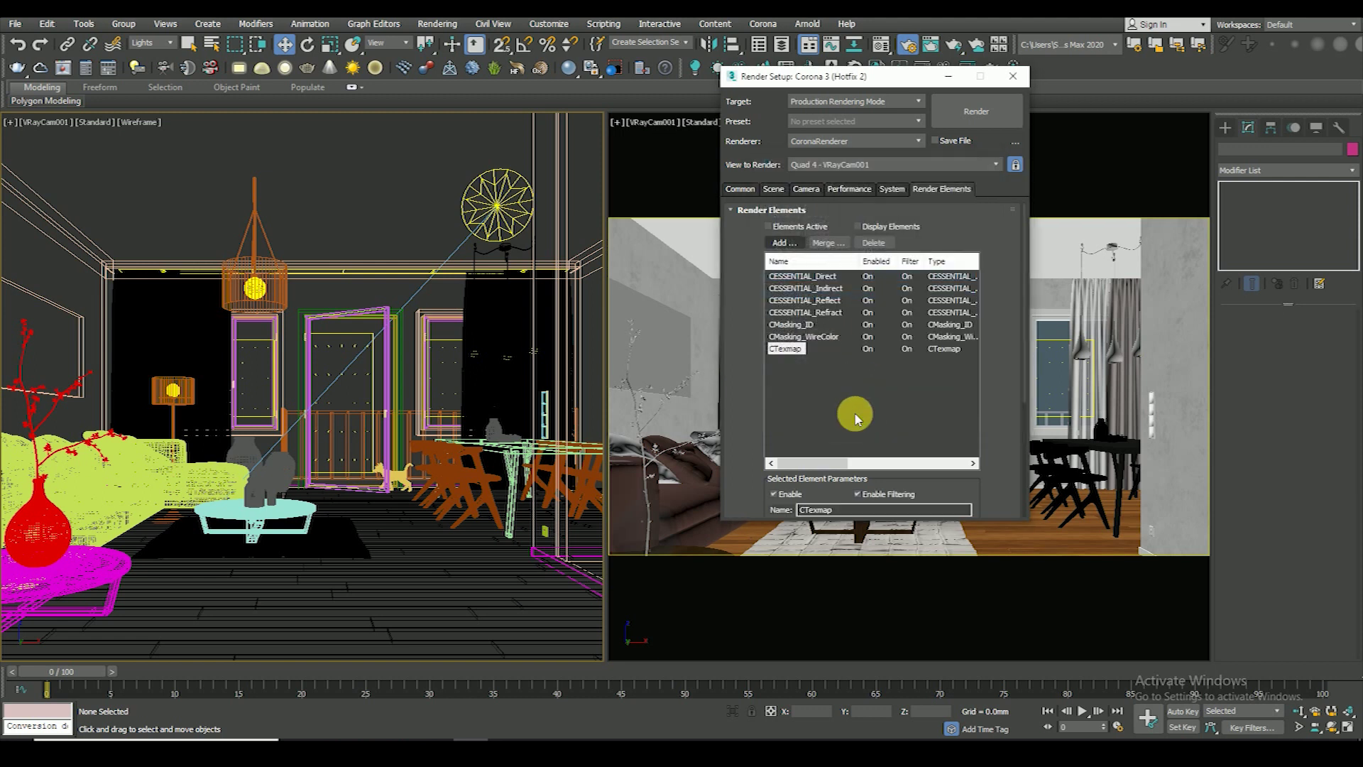
- Scroll the new elements and select CMasking_ID to review its Instance ID masking setting
drag(747, 394, 749, 253)
drag(766, 381, 758, 304)
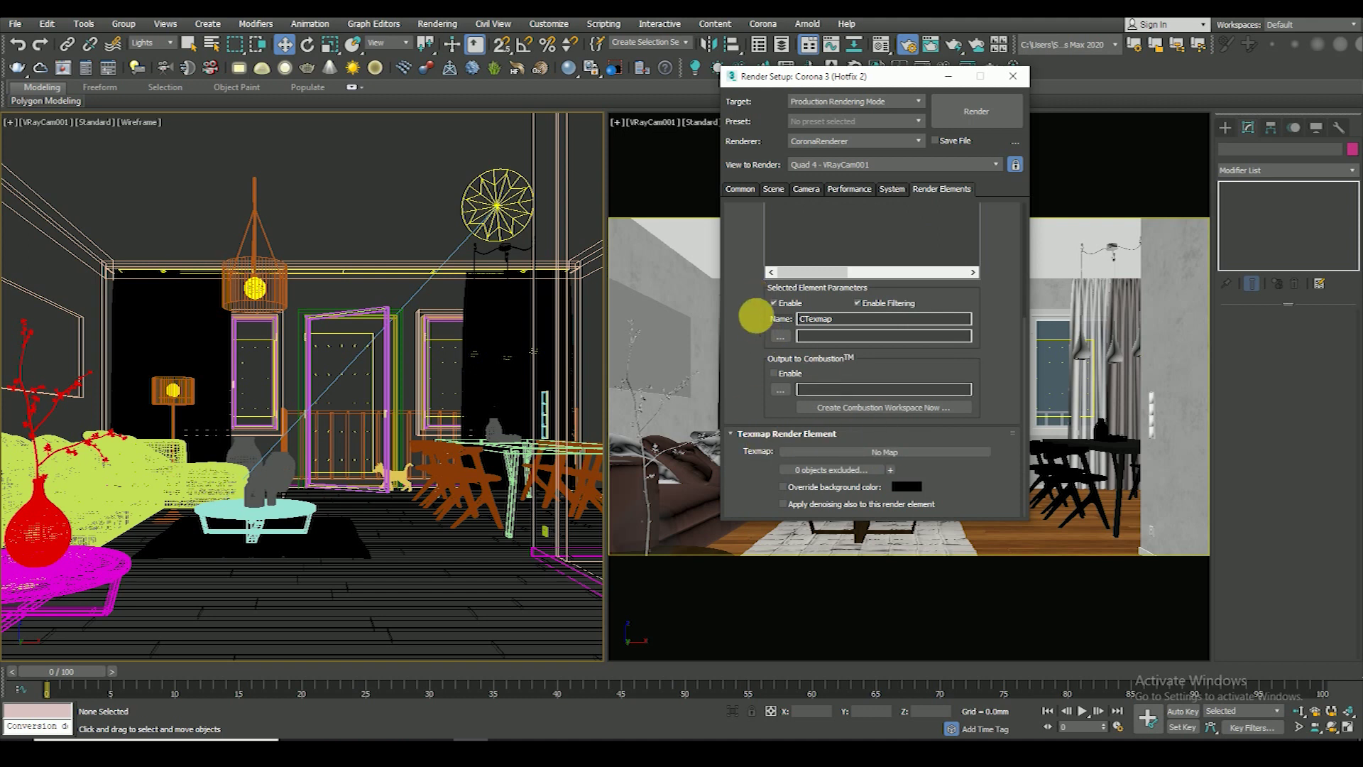
scroll(1013, 523, up, 3)
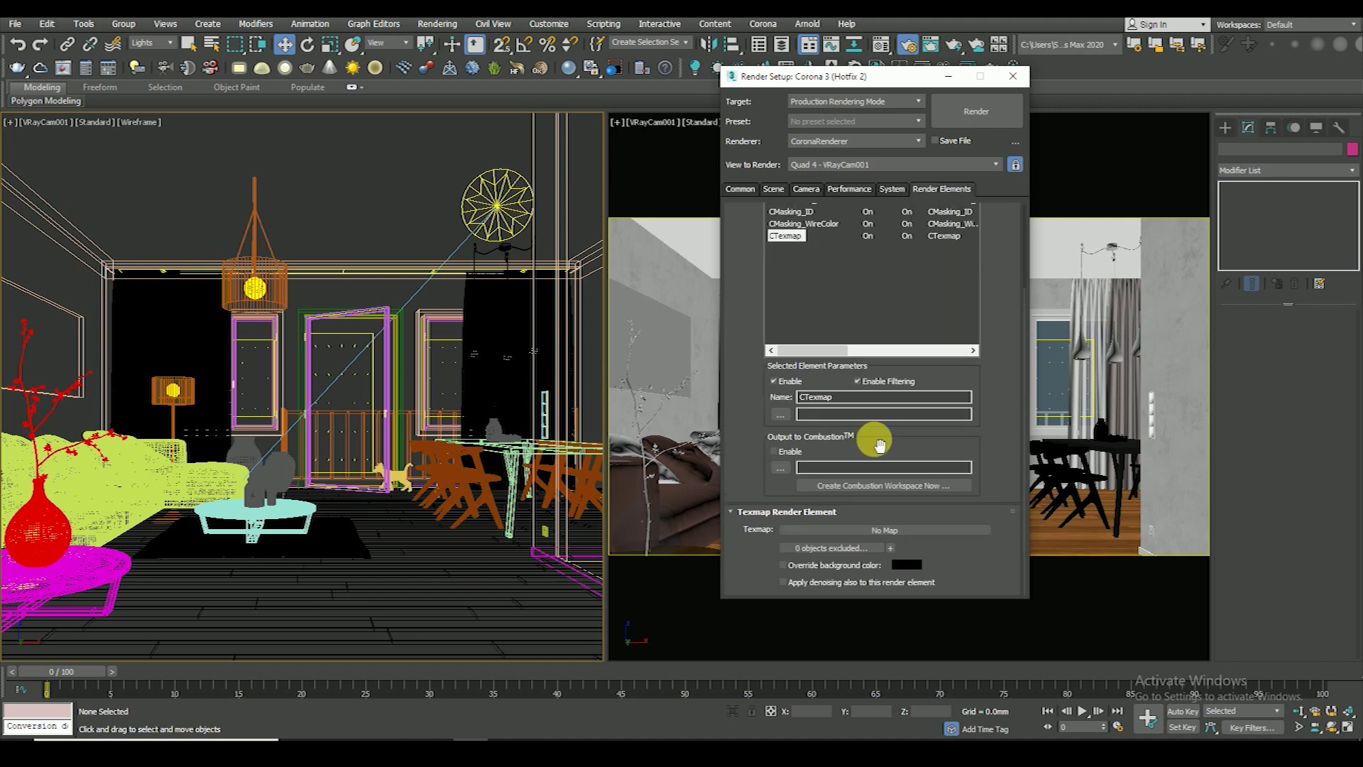
scroll(745, 264, up, 3)
click(788, 284)
scroll(753, 369, down, 3)
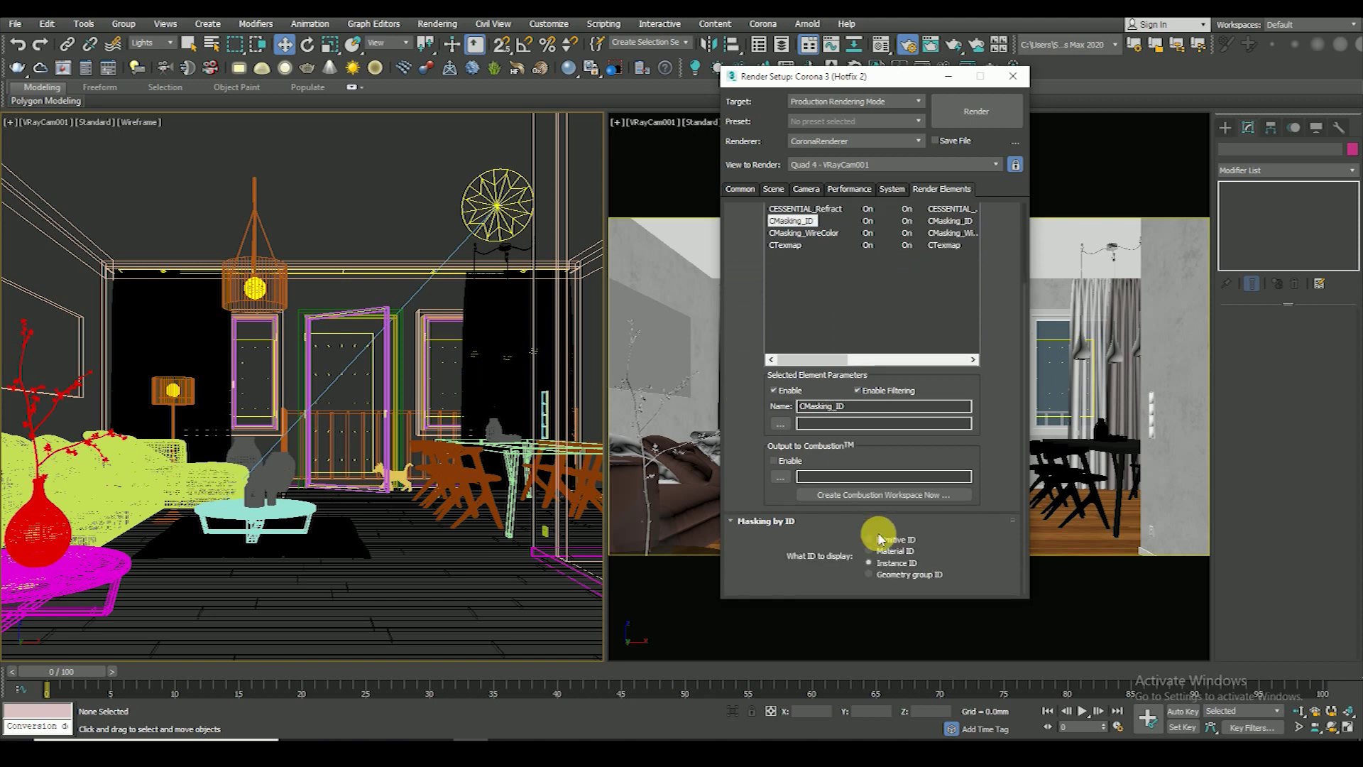
scroll(746, 313, up, 3)
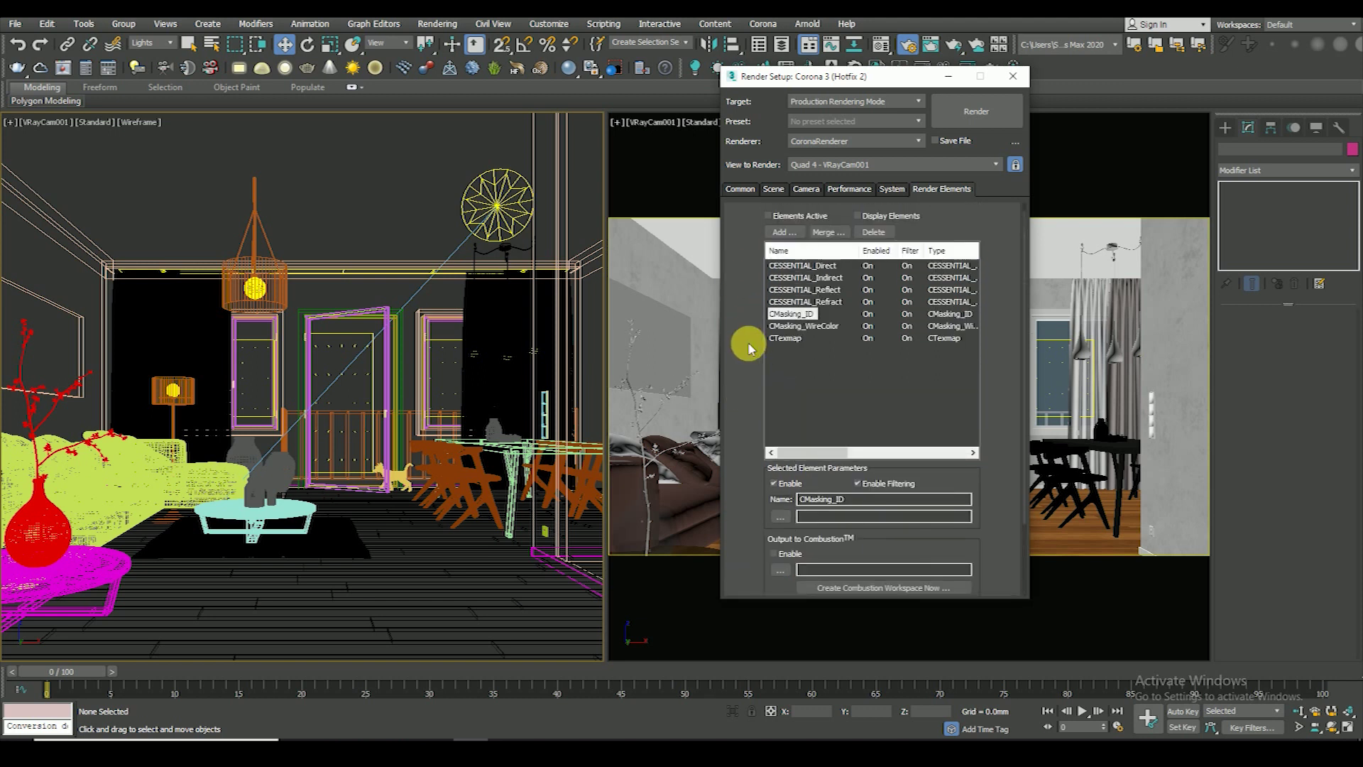
- Open the Material Editor and convert the 12 - Car Paint slot into a CoronaMtl
key(m)
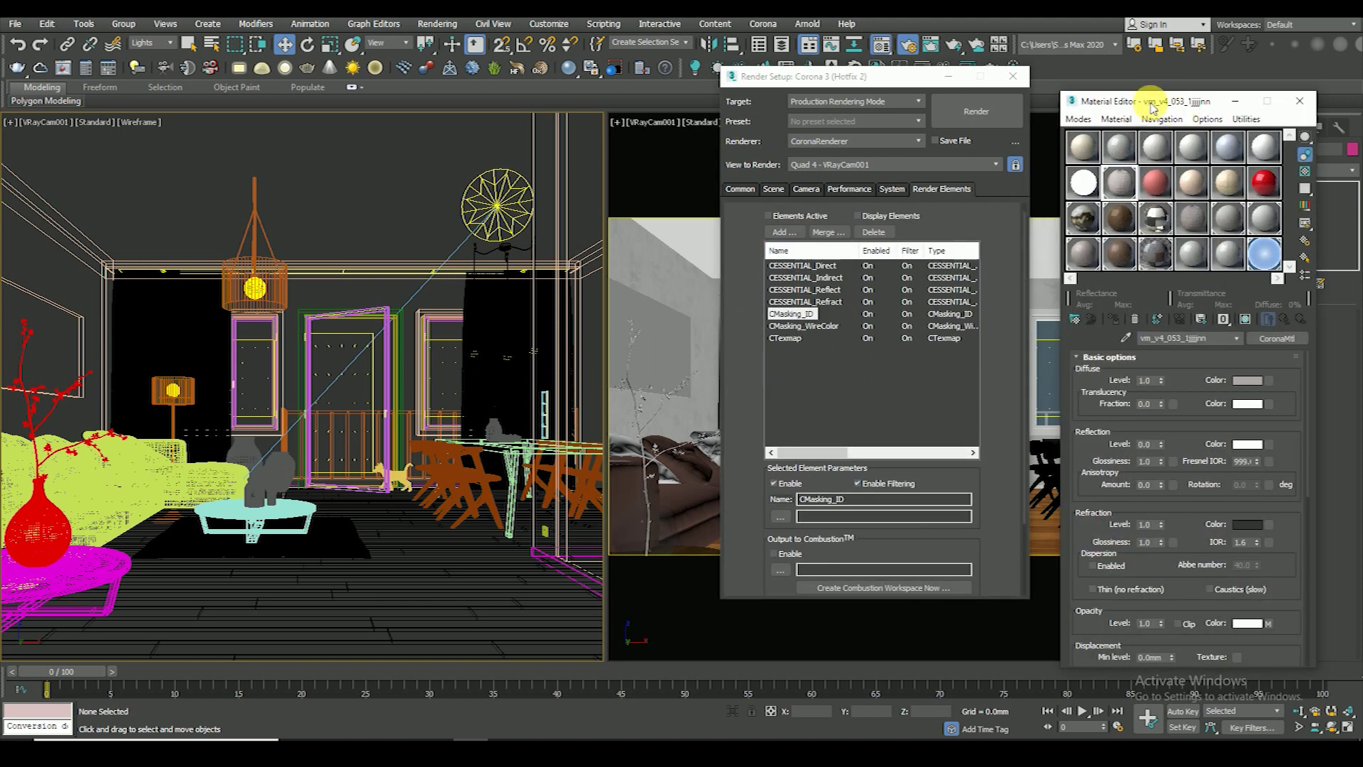
drag(1150, 97, 391, 97)
click(500, 174)
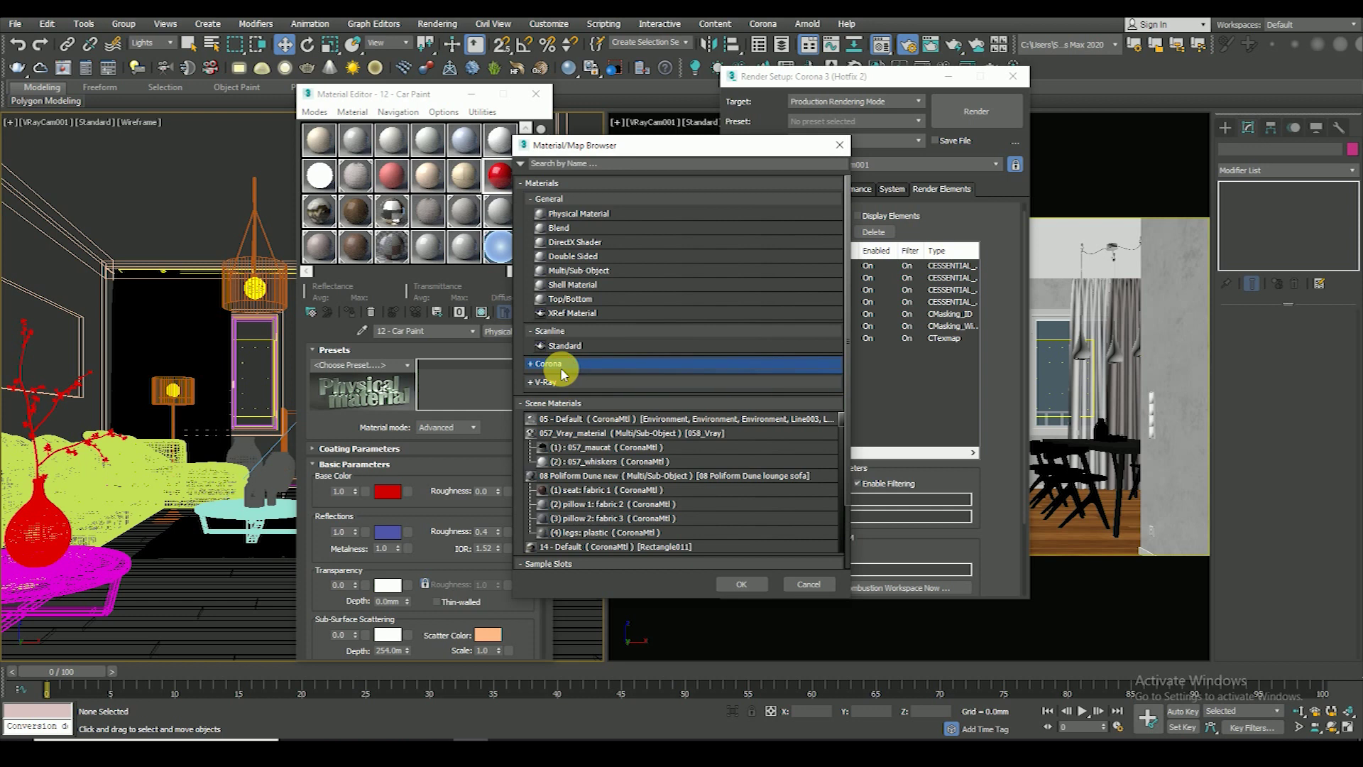
click(560, 362)
double_click(572, 421)
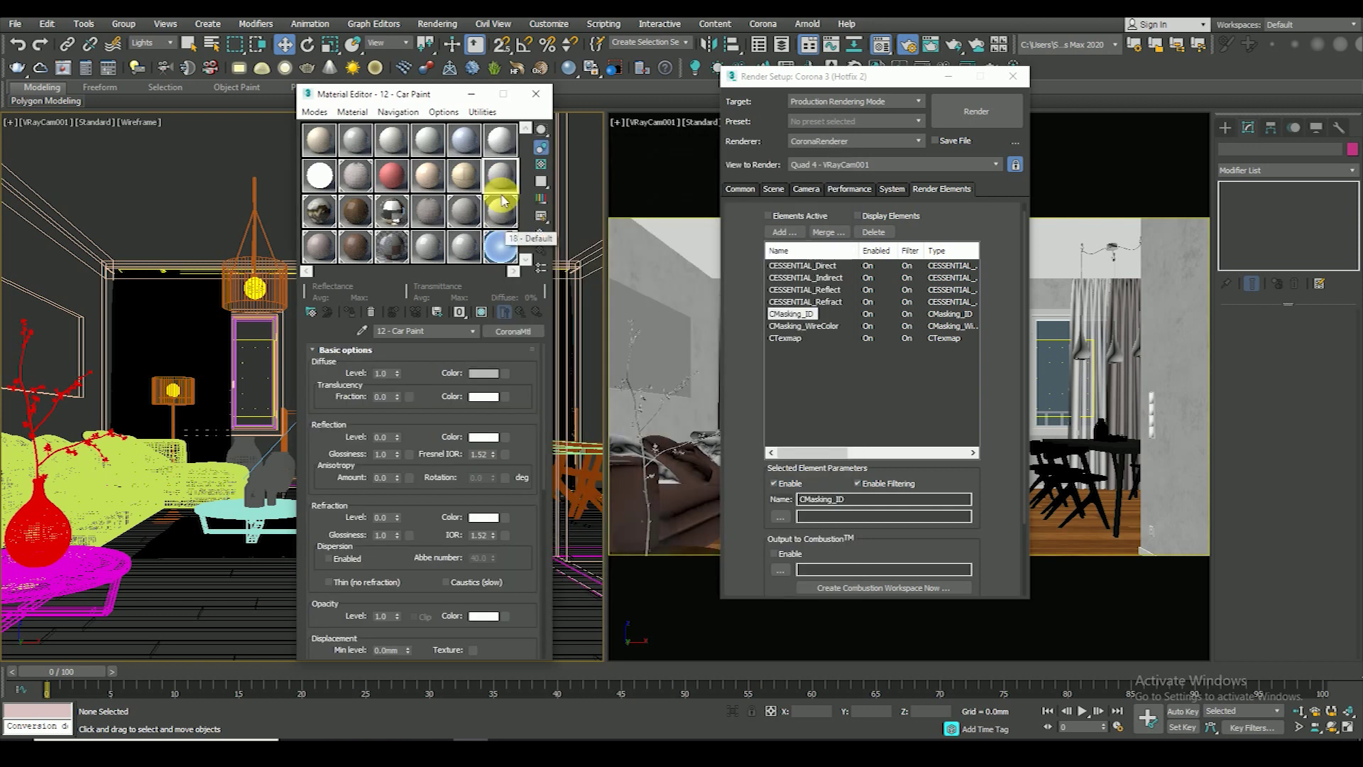
click(513, 332)
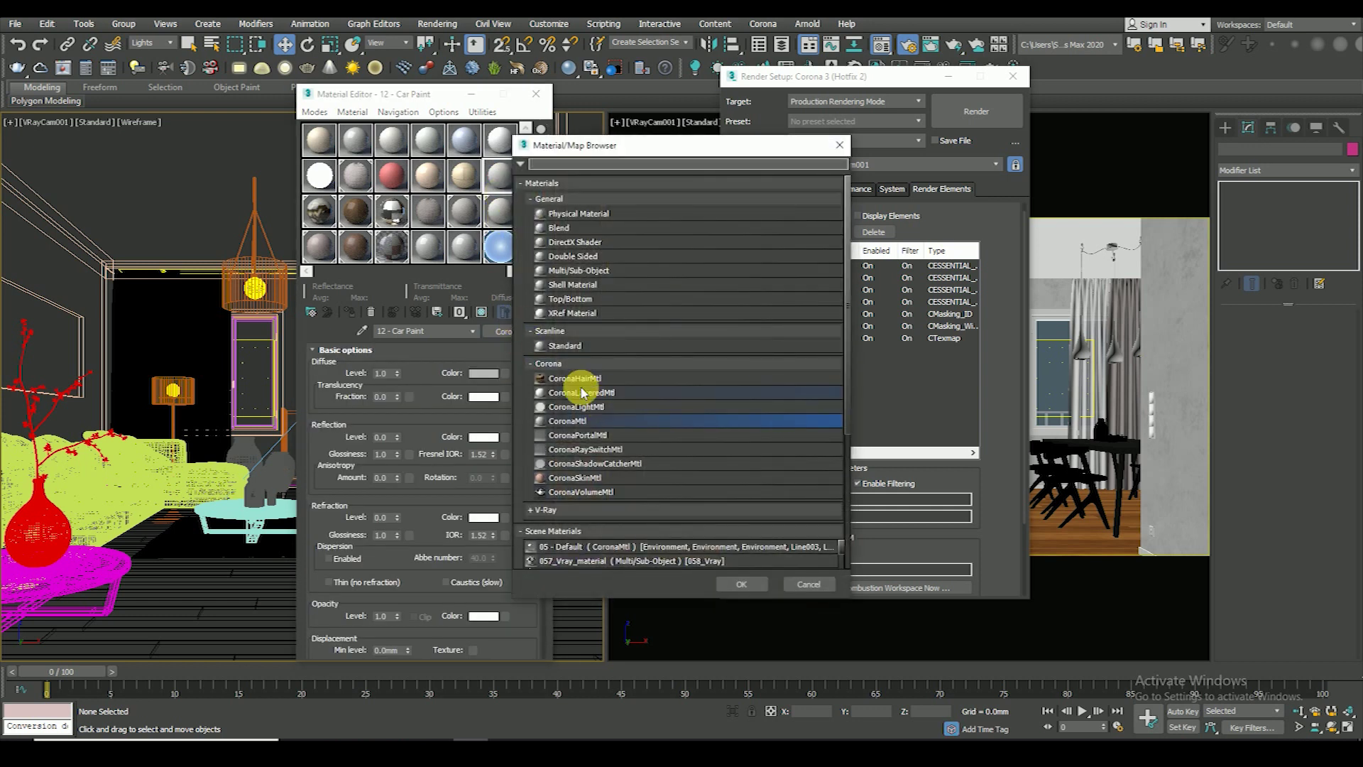
scroll(597, 472, down, 1)
click(802, 582)
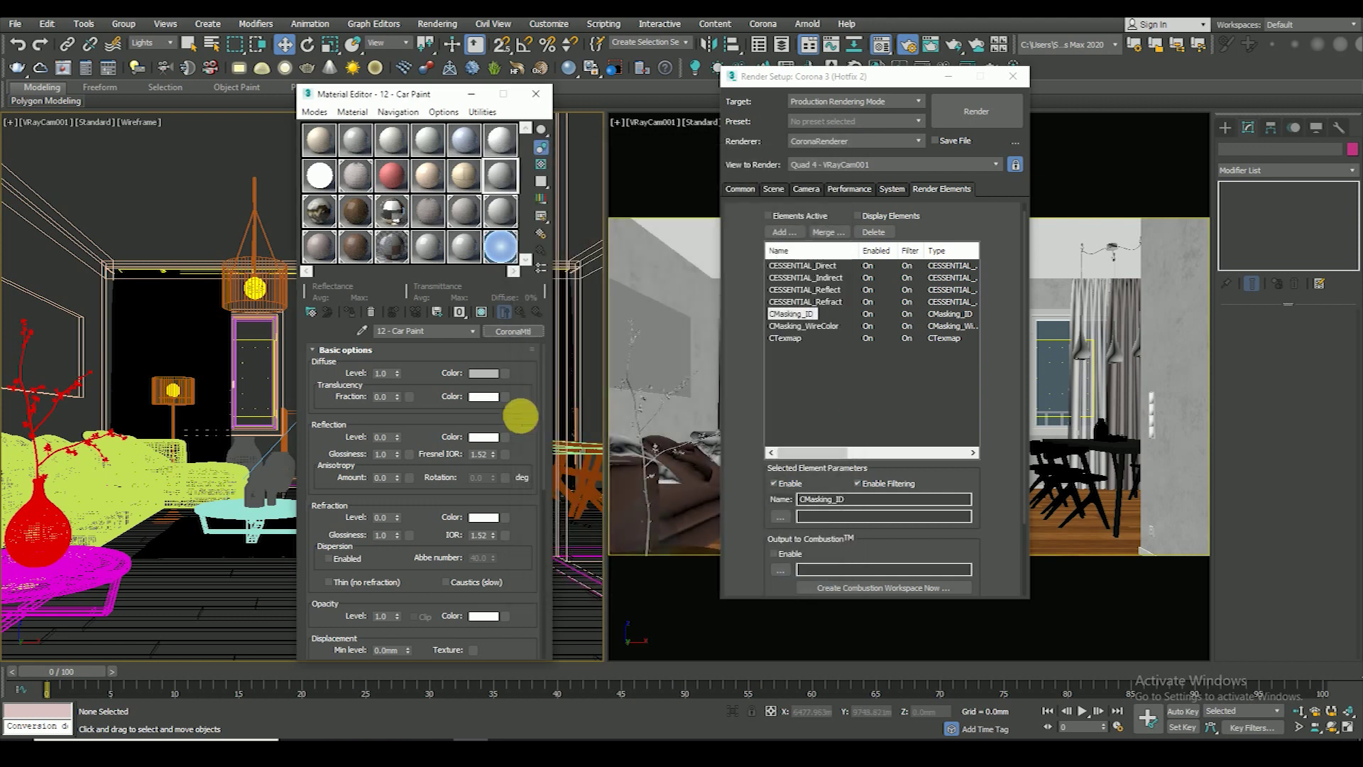
- Assign a CoronaAO map with 50.8m max distance to the material's Diffuse
click(501, 377)
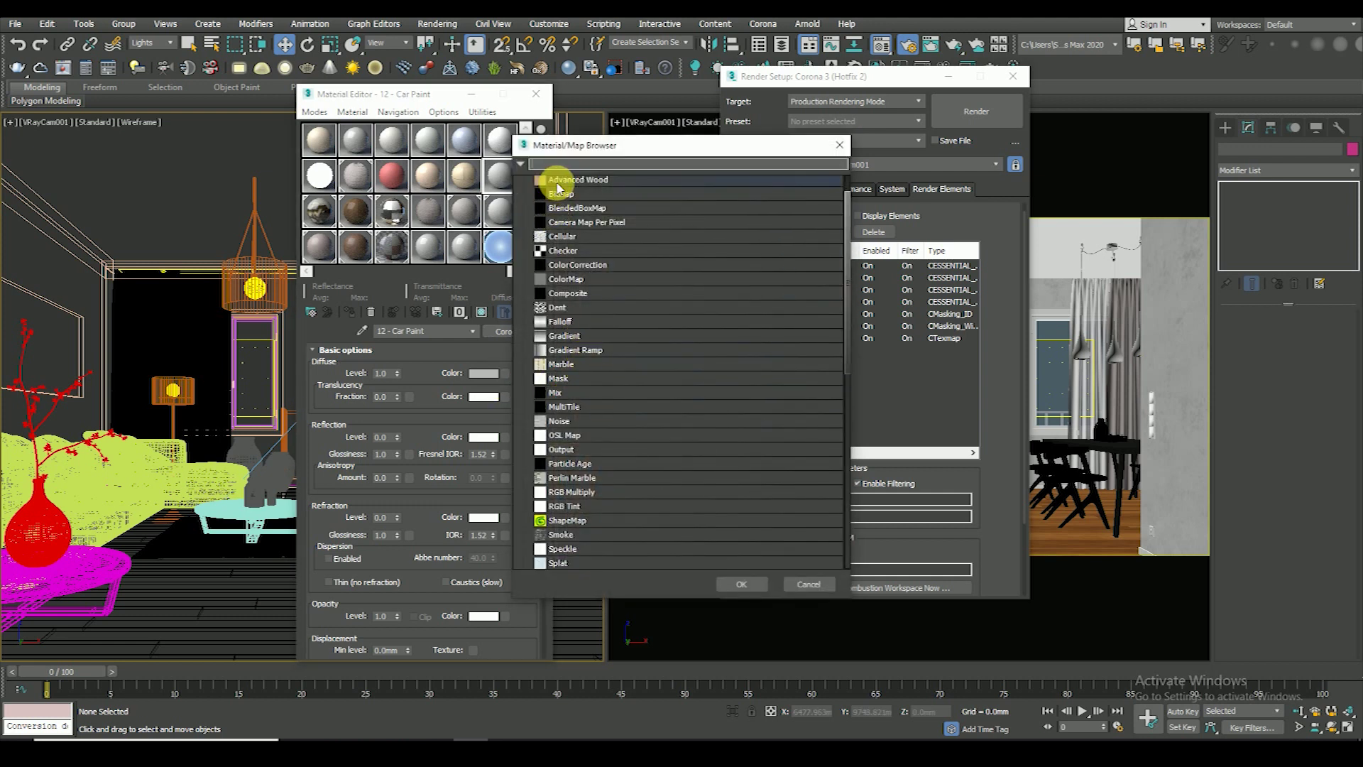
scroll(560, 199, up, 1)
click(563, 203)
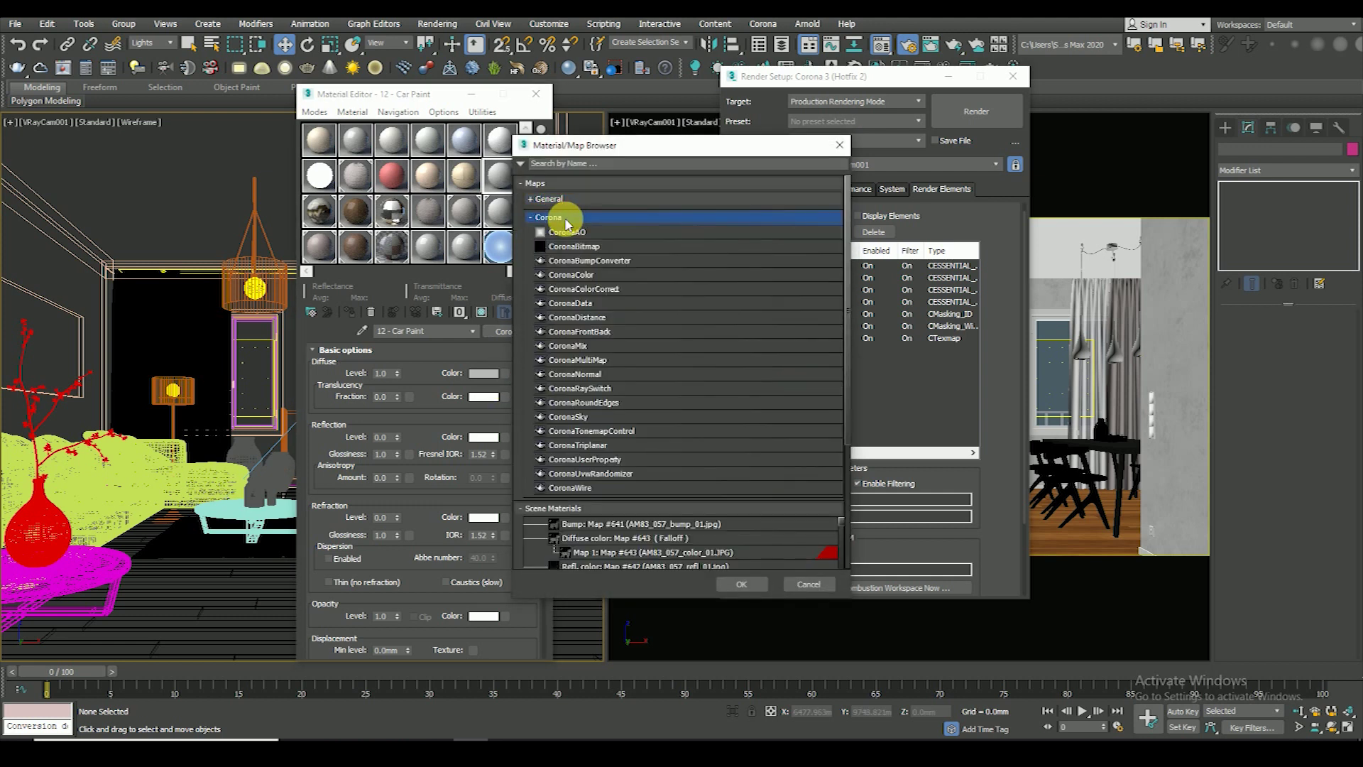
double_click(575, 235)
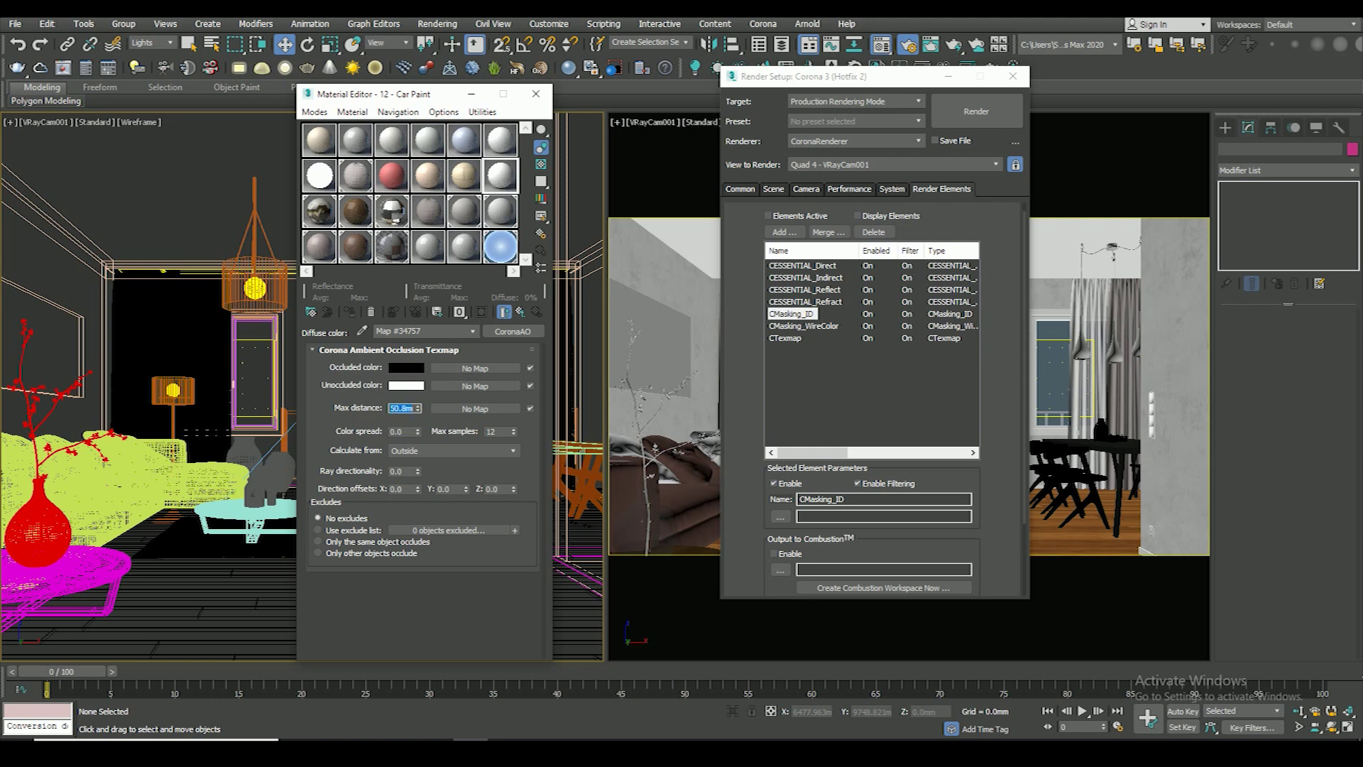
click(344, 405)
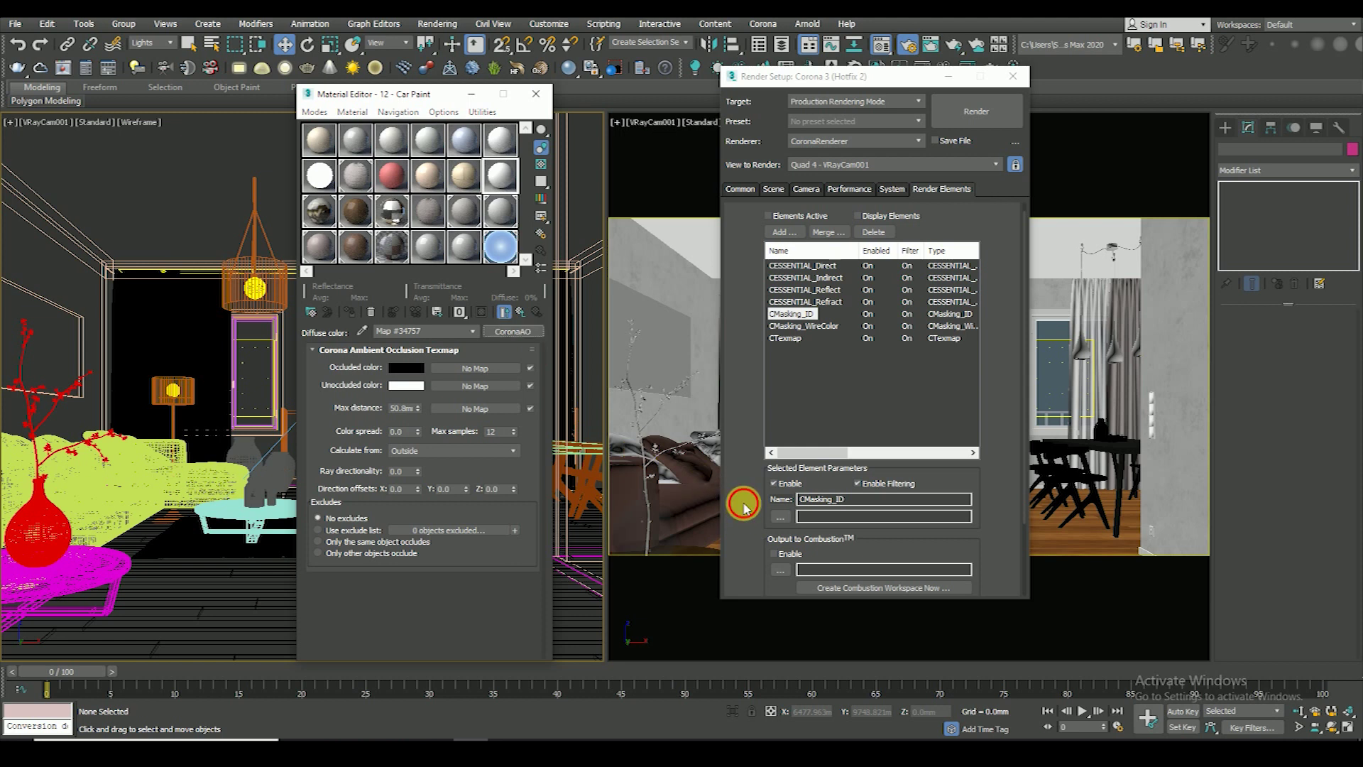
- Instance the CoronaAO map into the CTexmap element's texmap slot and close the Material Editor
drag(740, 511, 738, 368)
click(785, 245)
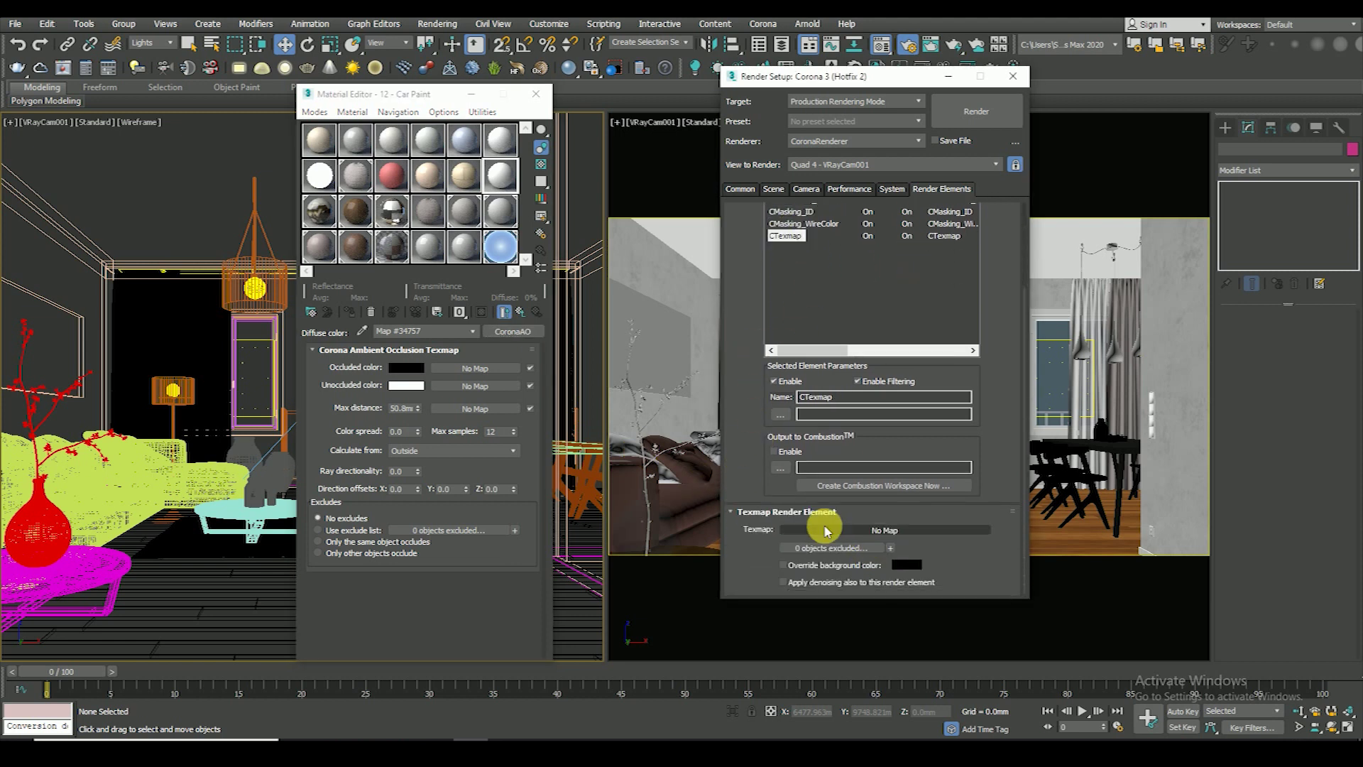
drag(506, 339, 841, 529)
click(857, 380)
mouse_move(739, 377)
mouse_down()
mouse_move(743, 398)
mouse_move(754, 362)
mouse_up()
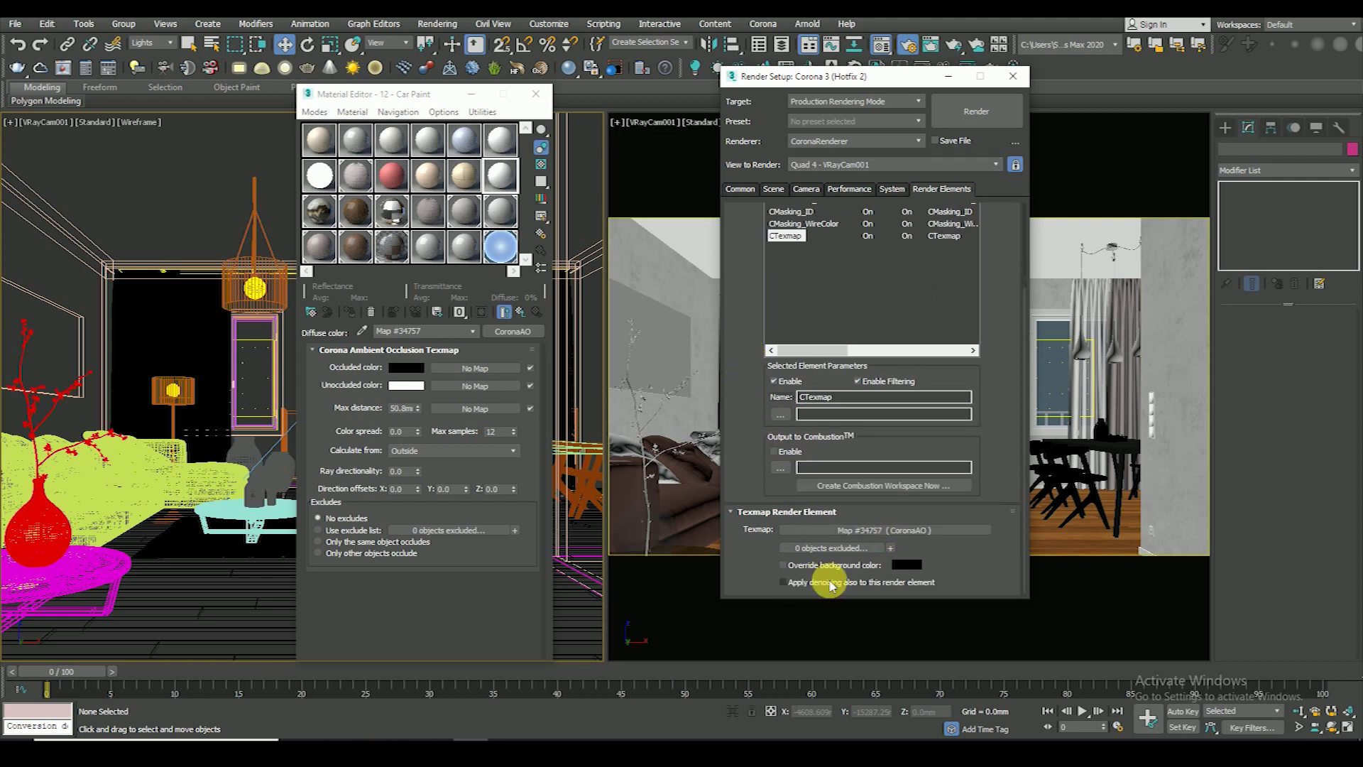
click(537, 94)
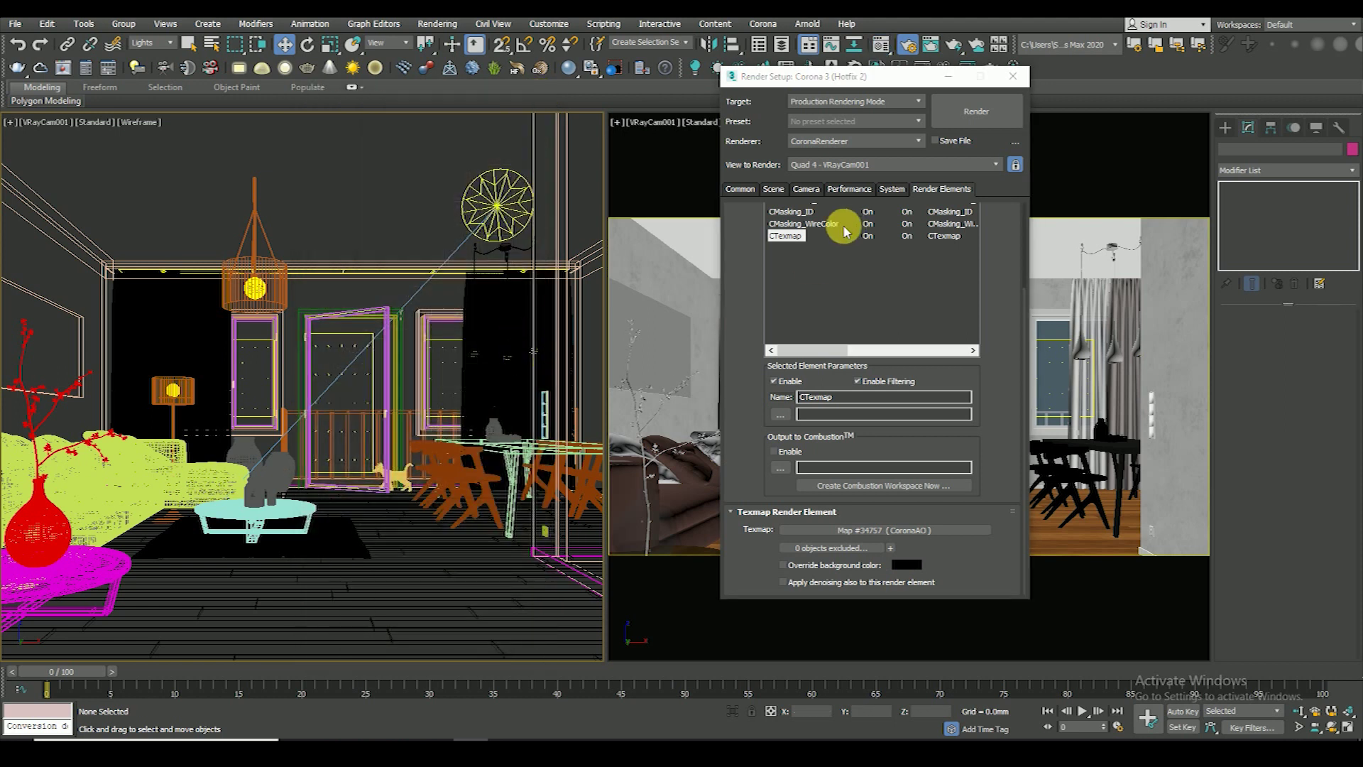
- Open the render output file browser from the Common render settings
drag(752, 227, 770, 527)
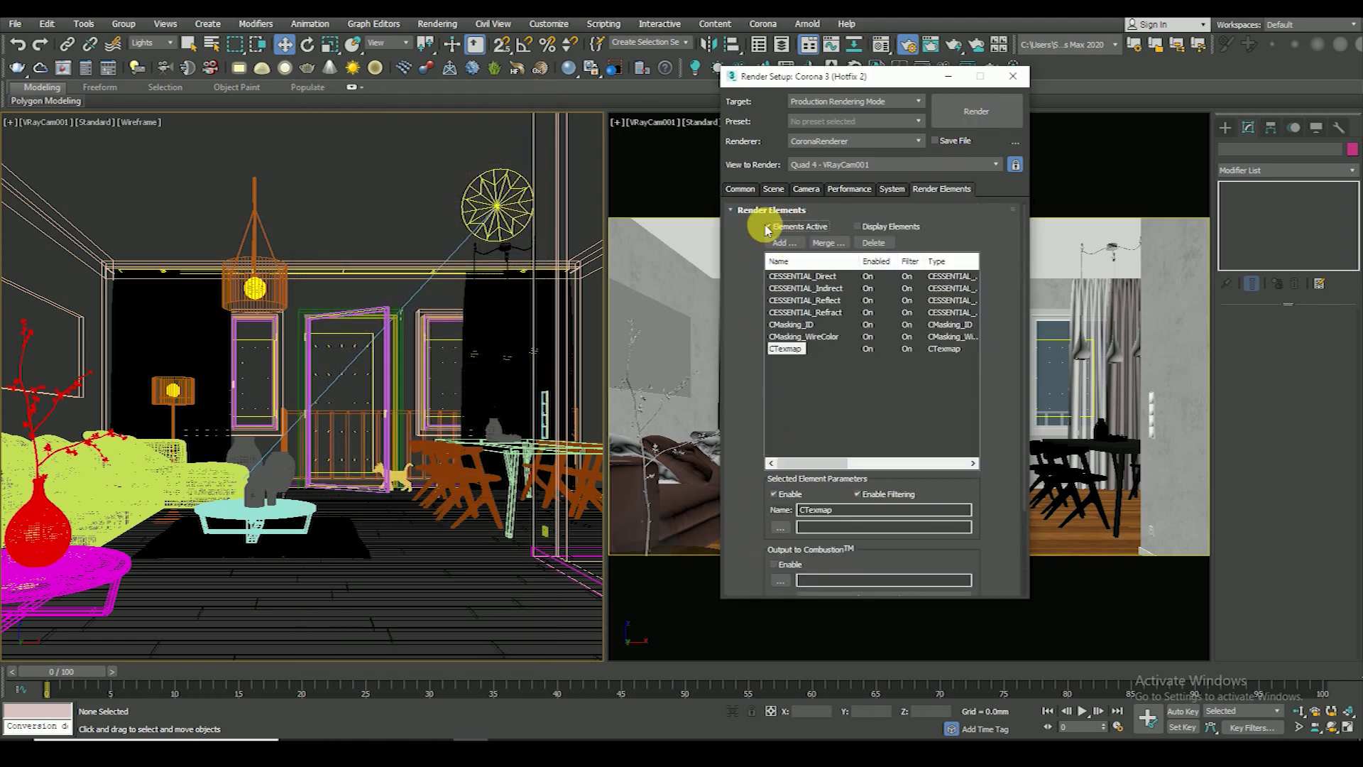
click(749, 189)
drag(752, 383, 752, 223)
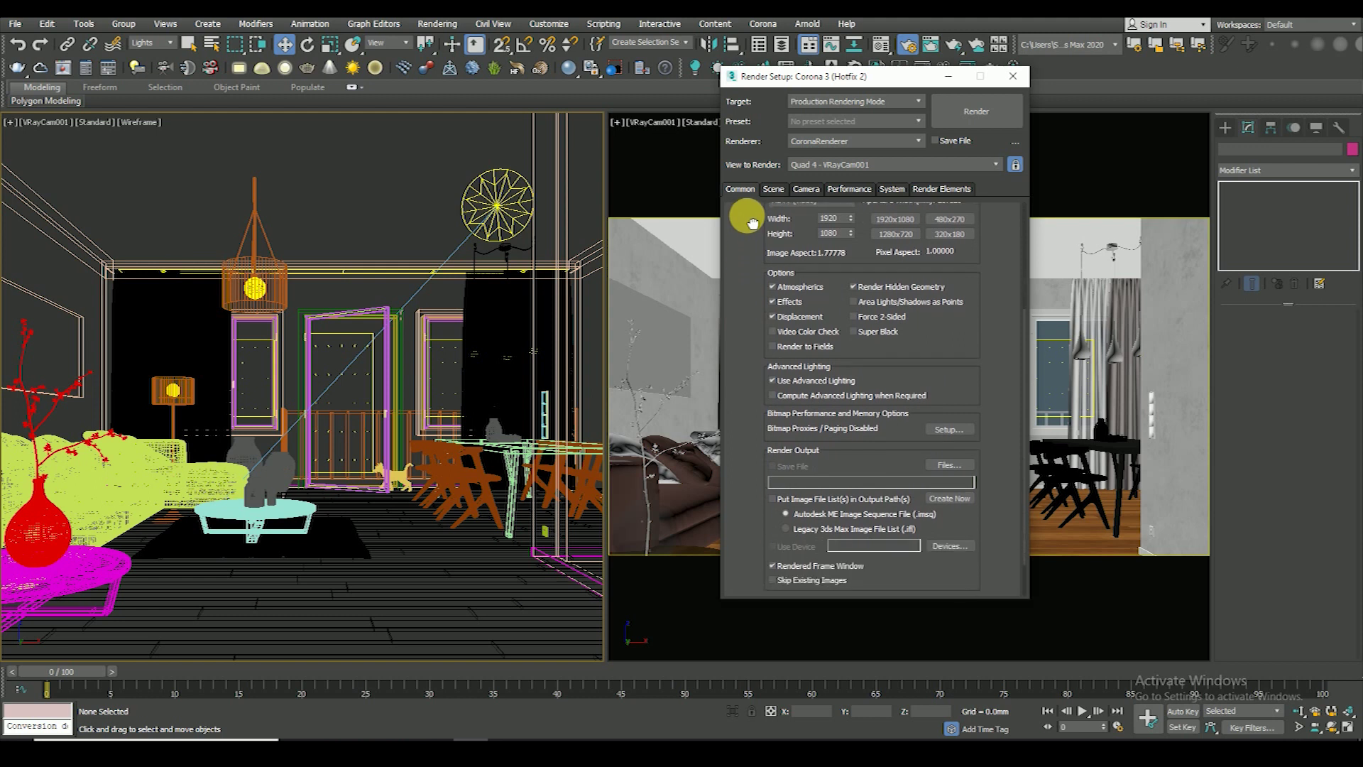
scroll(752, 284, down, 2)
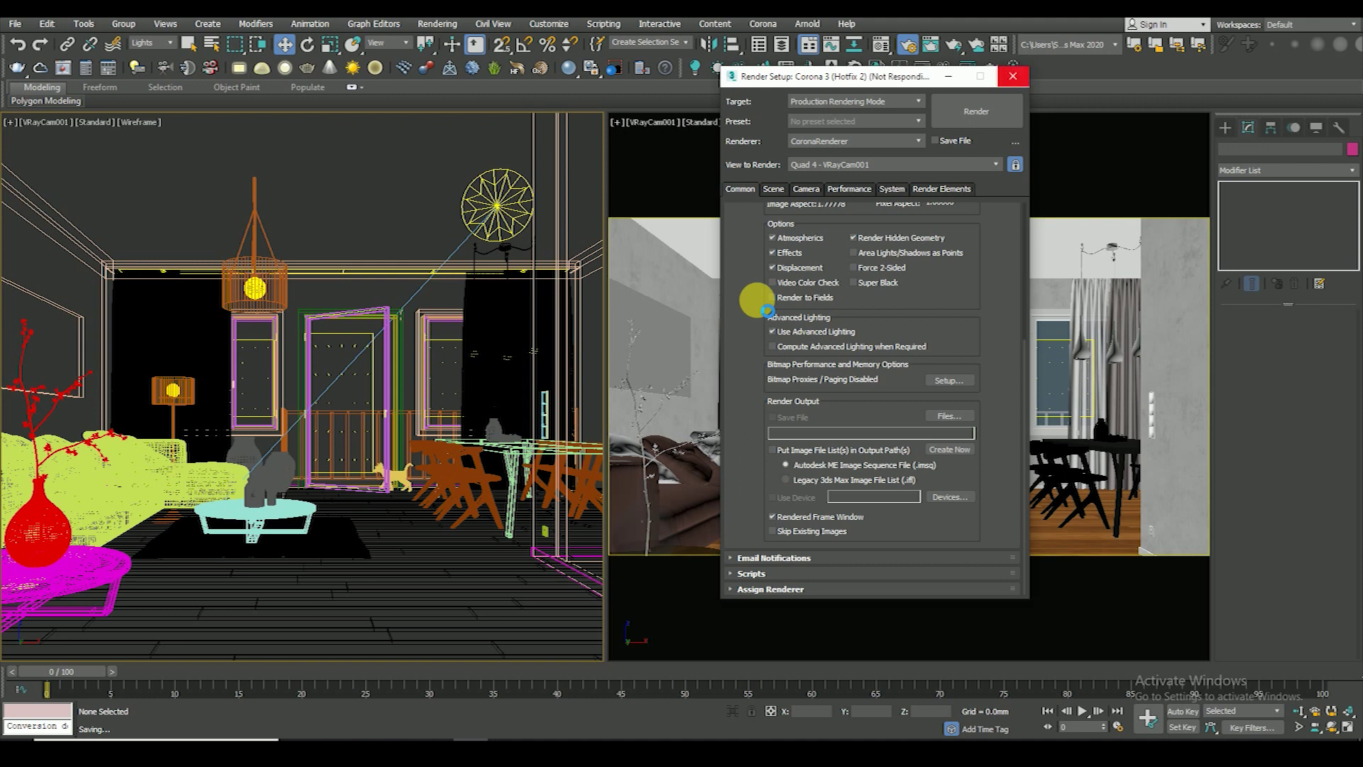
click(955, 417)
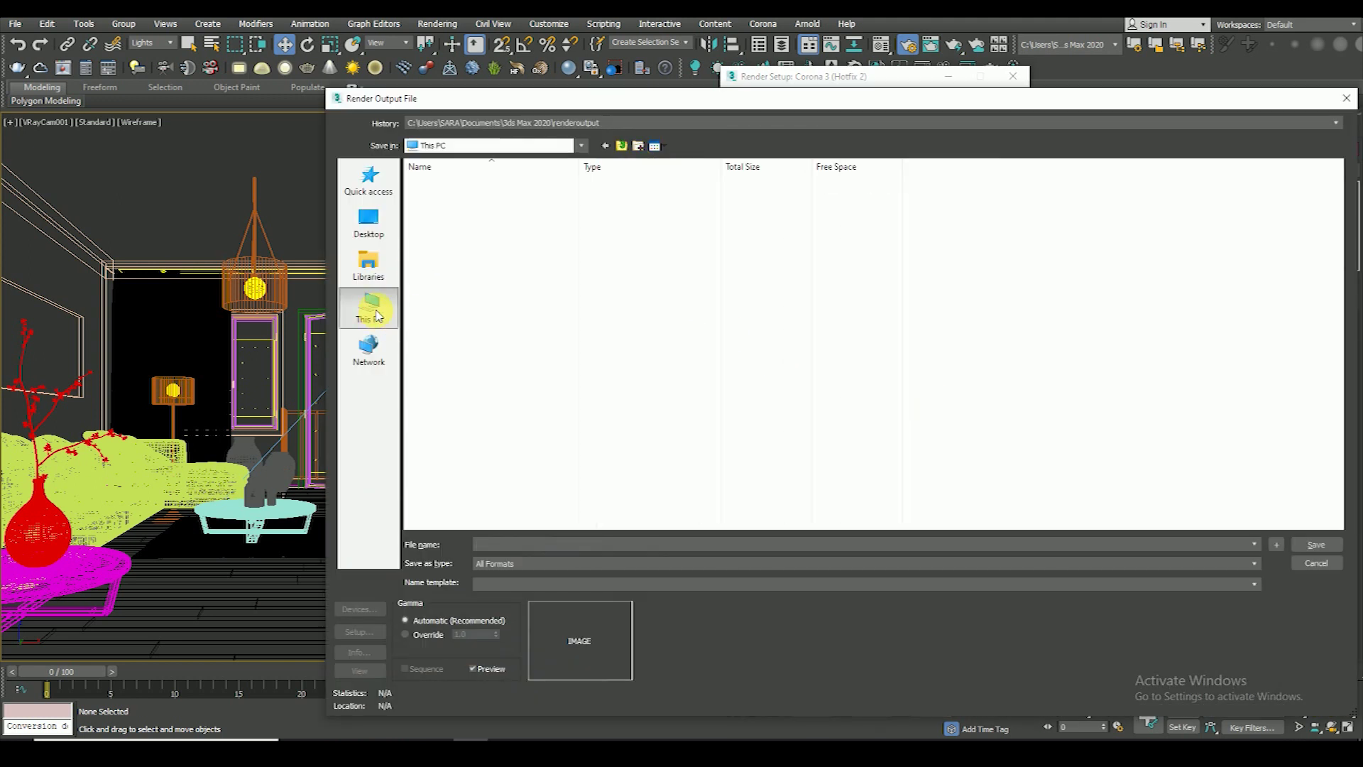
click(370, 306)
text(E:\3ds Max Models\3D_SKY\3DDDProModels2July2019 Light\130175.54492cb888525\Luce Solara 2010)
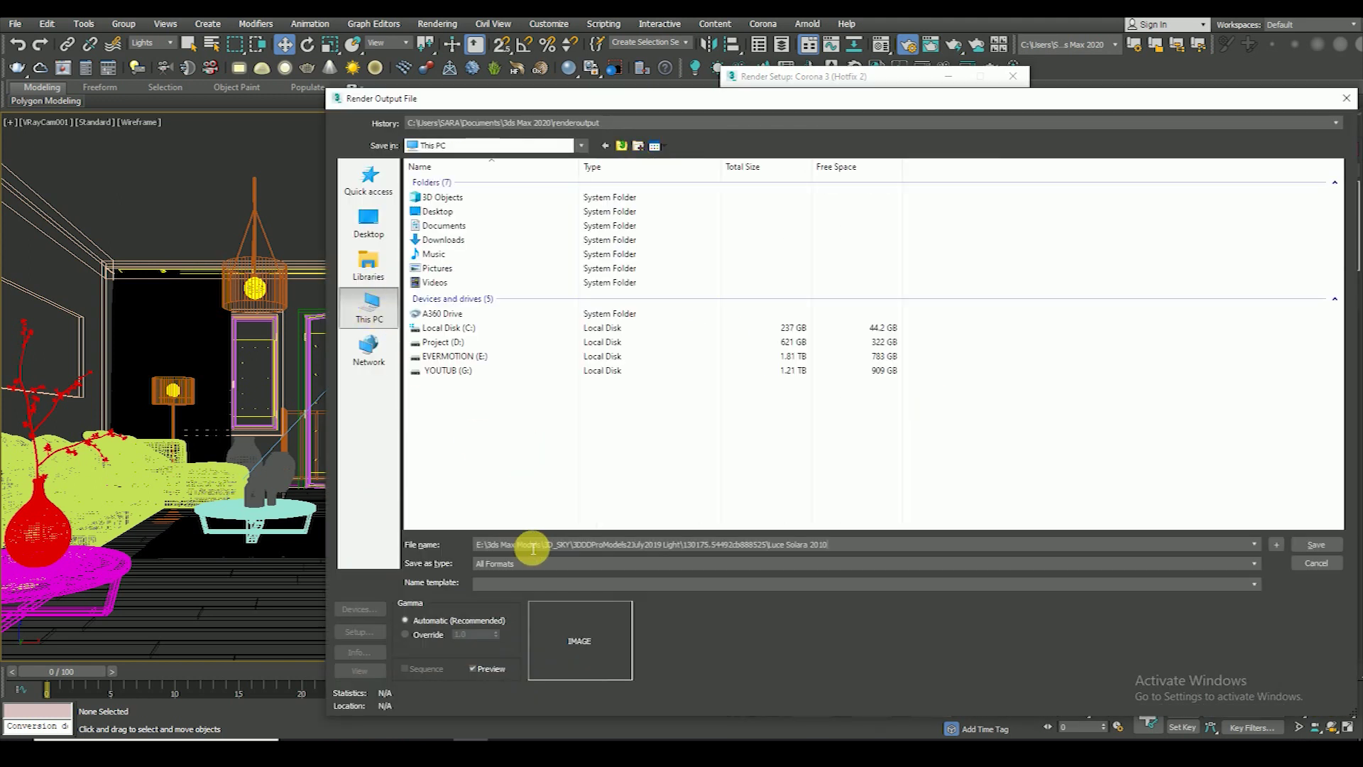
key(Return)
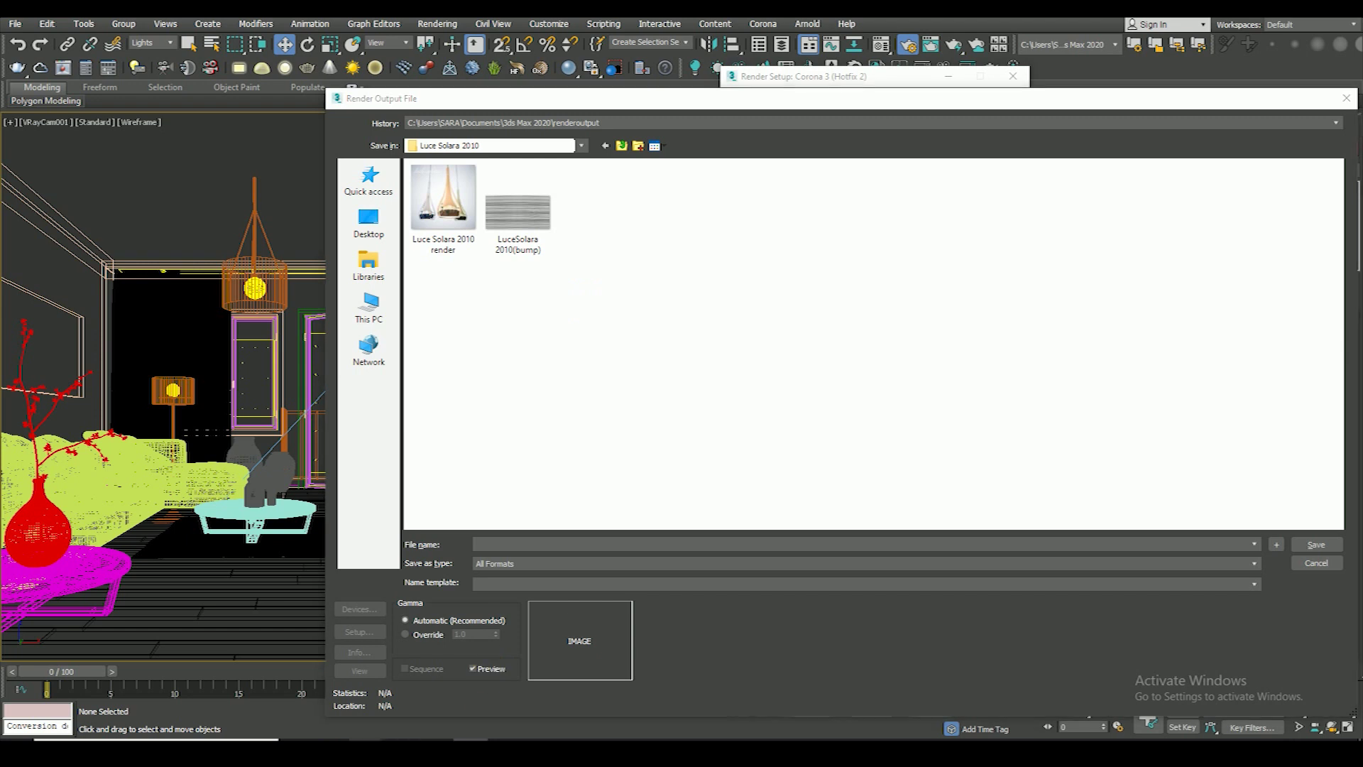
- Navigate the output save dialog to the Interior Practice folder using its copied path
click(281, 682)
click(774, 118)
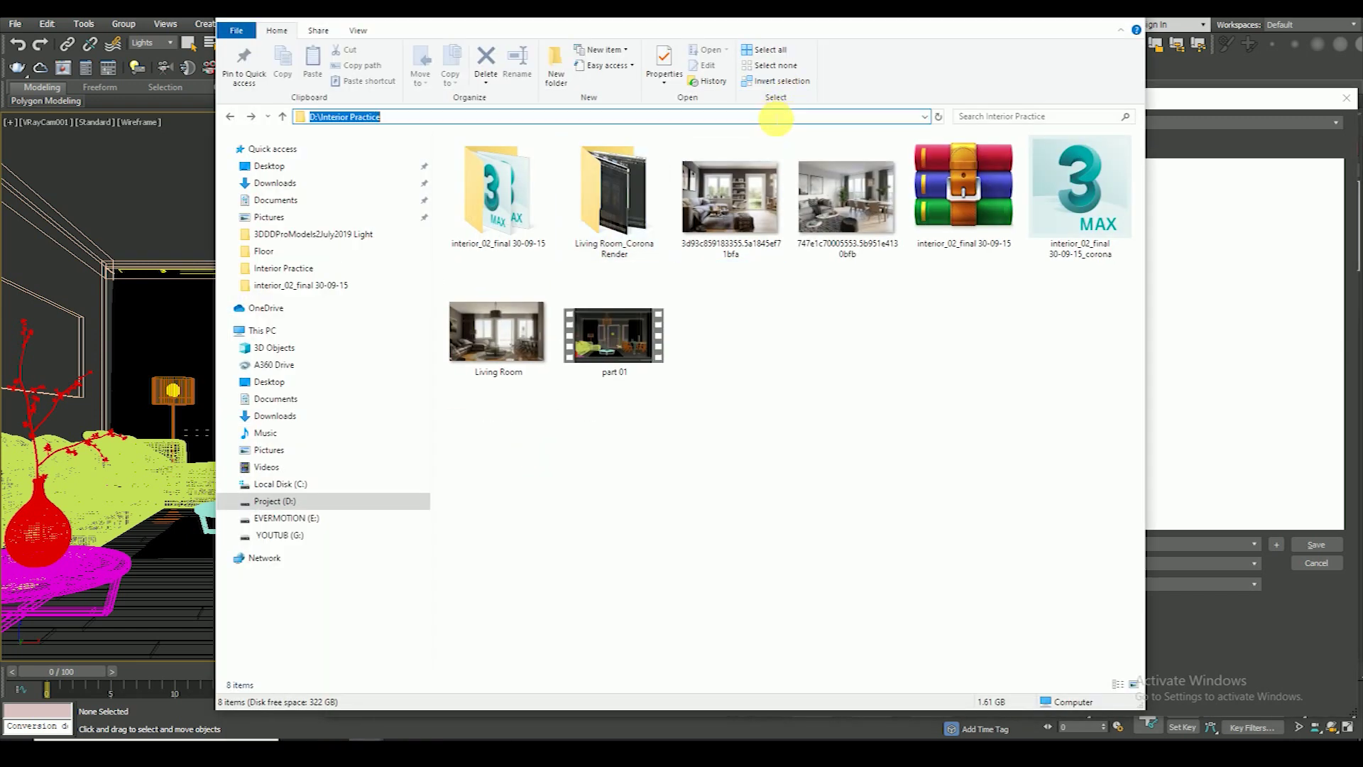
key(ctrl+c)
key(alt+Tab)
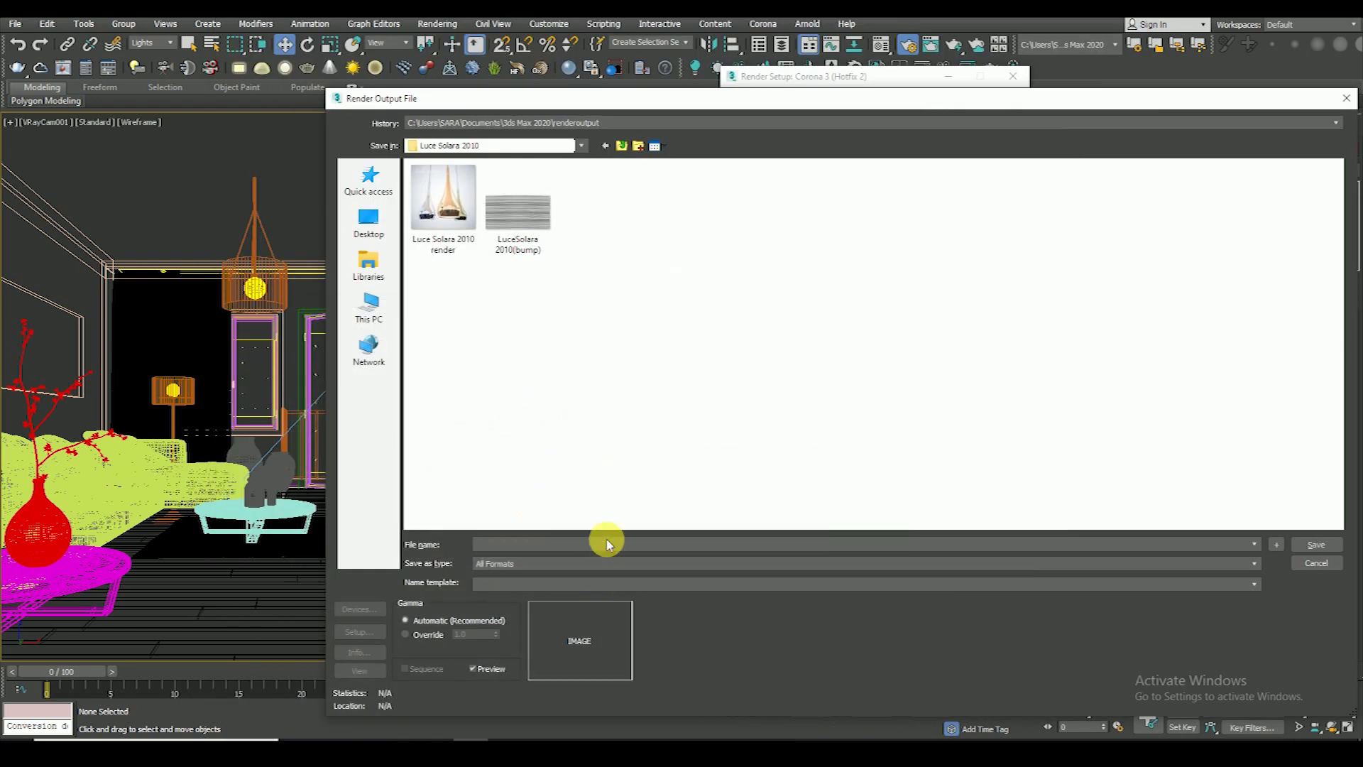
key(ctrl+v)
key(Return)
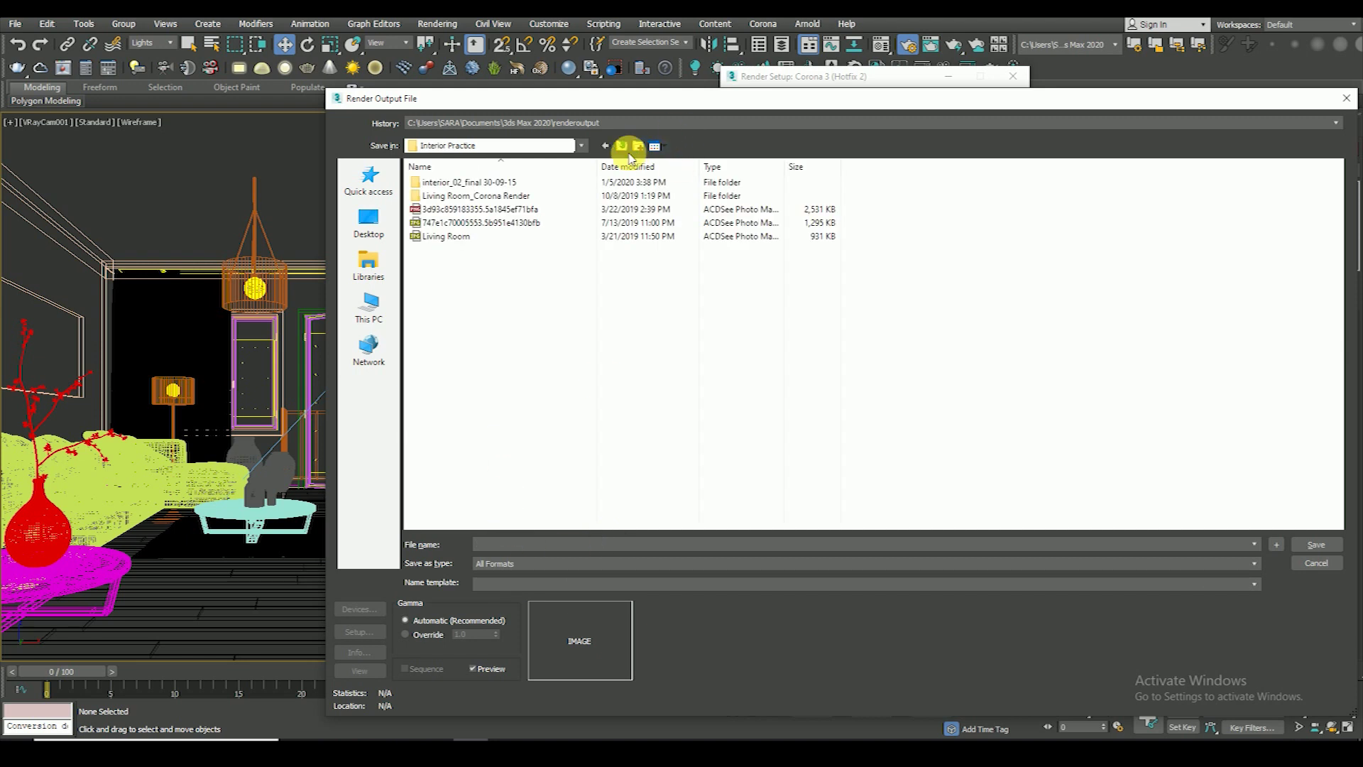
- Create a Render folder there and name the output Living Room as a TIF file
key(ctrl+shift+n)
text(Render)
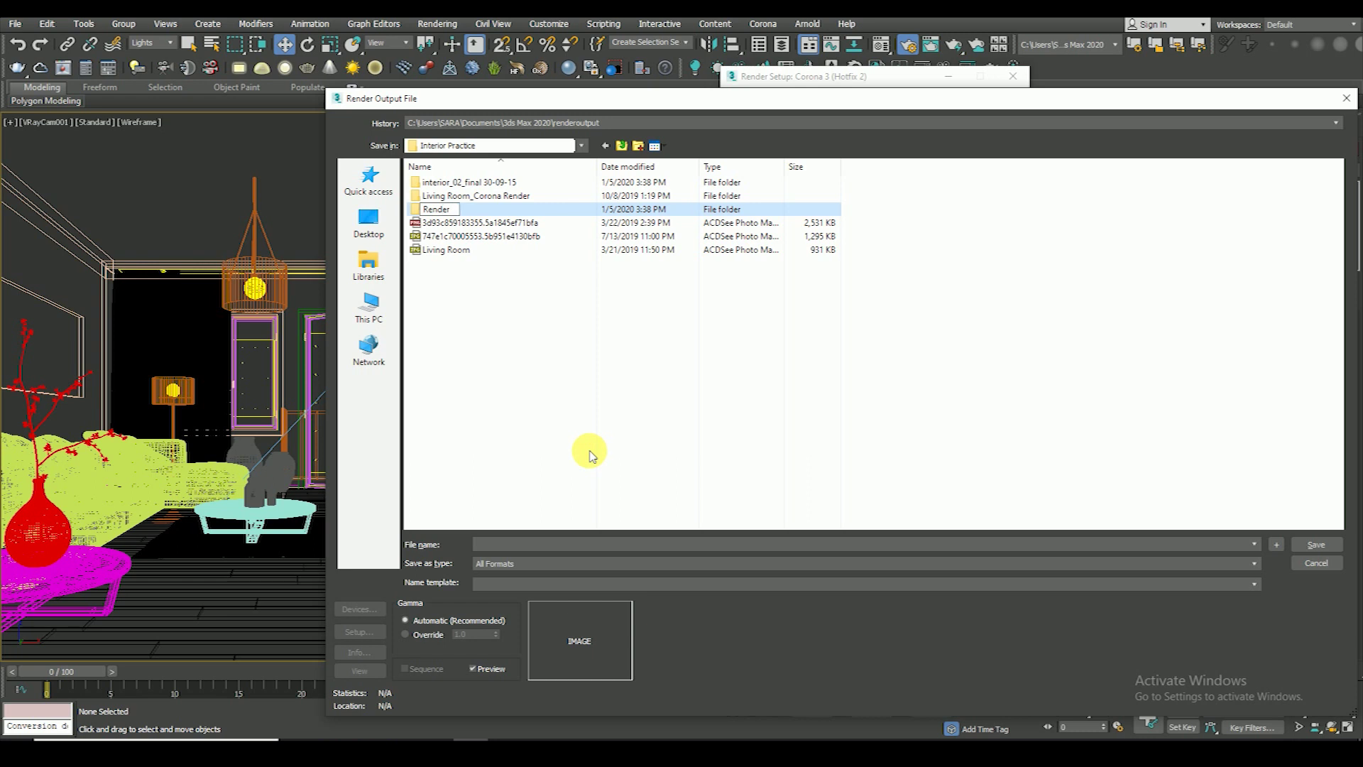
key(Return)
key(Return)
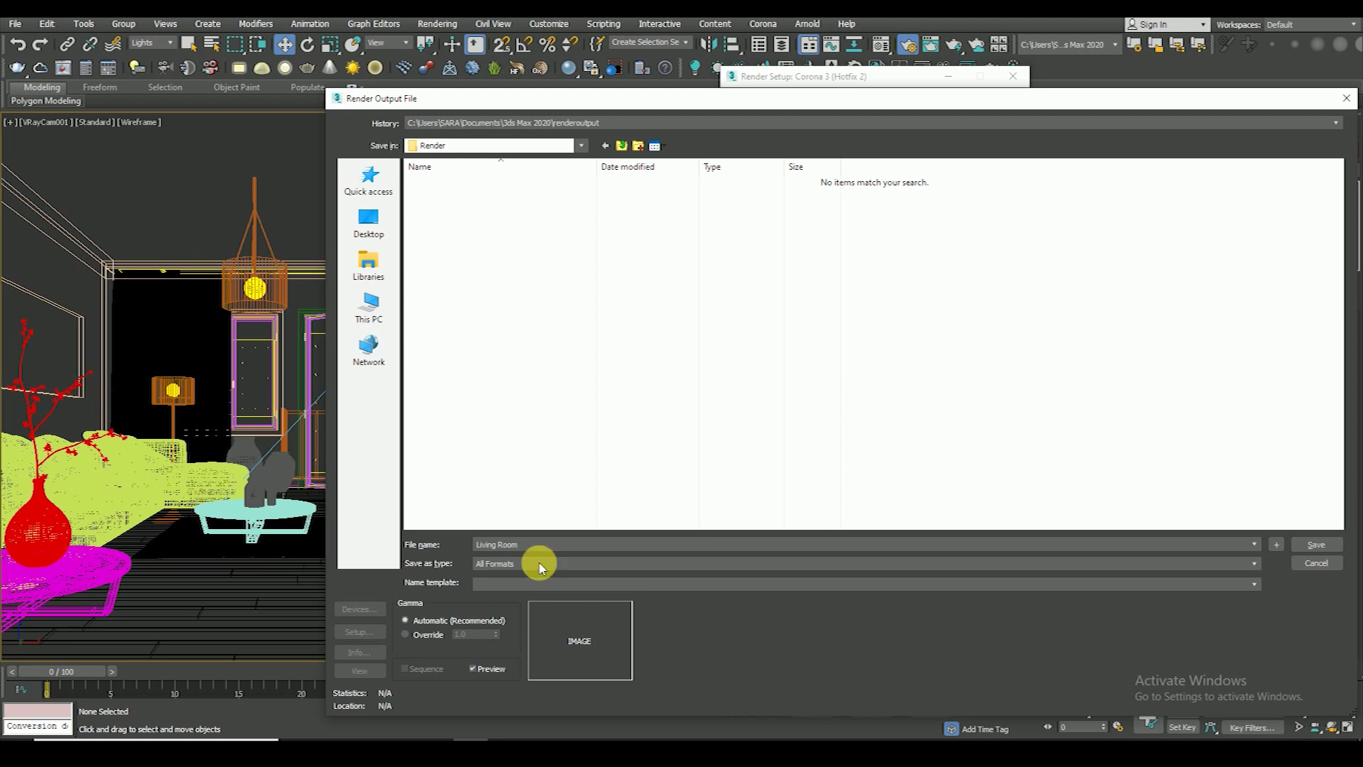
click(538, 566)
key(t)
key(t)
key(Return)
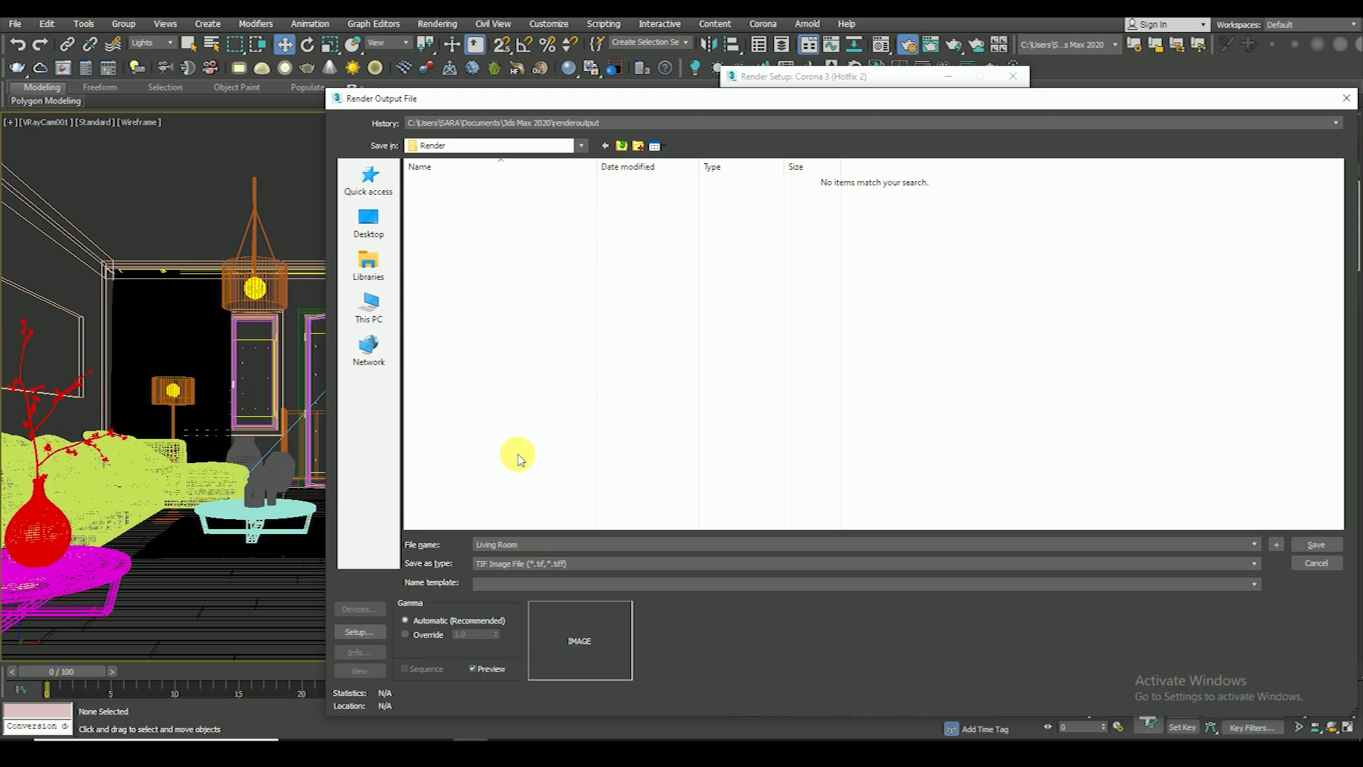
- Override output gamma to 2.2, set the TIF to 16-bit with alpha, and save
click(406, 634)
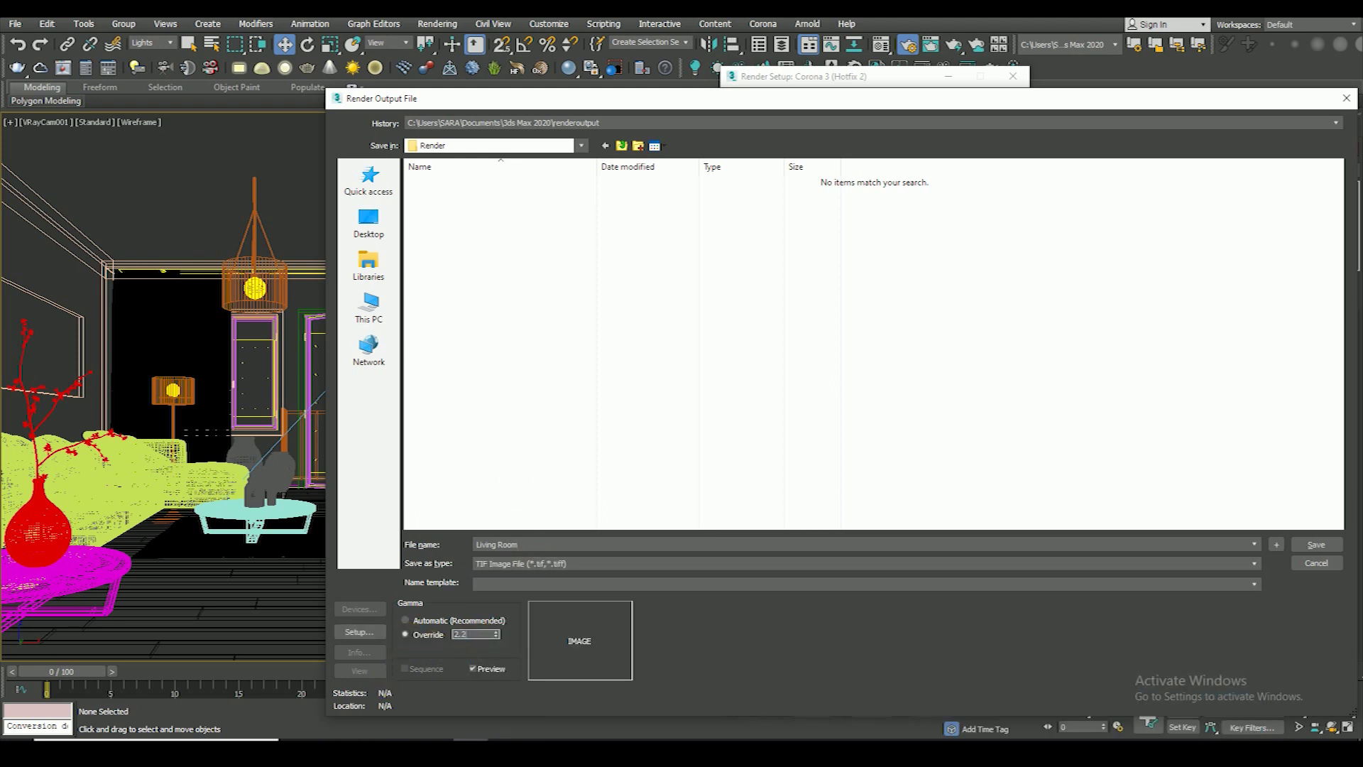
click(359, 631)
click(777, 408)
click(776, 454)
click(923, 436)
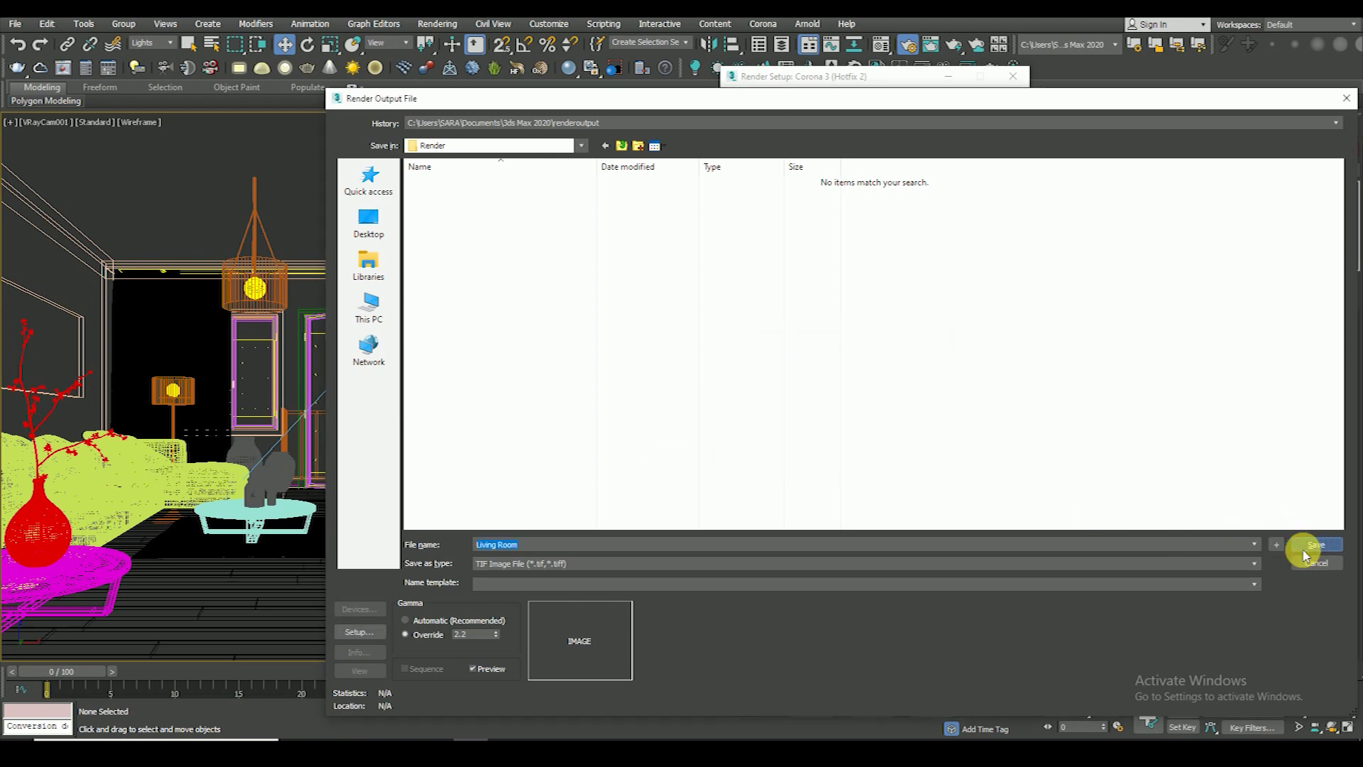
click(1315, 544)
click(773, 189)
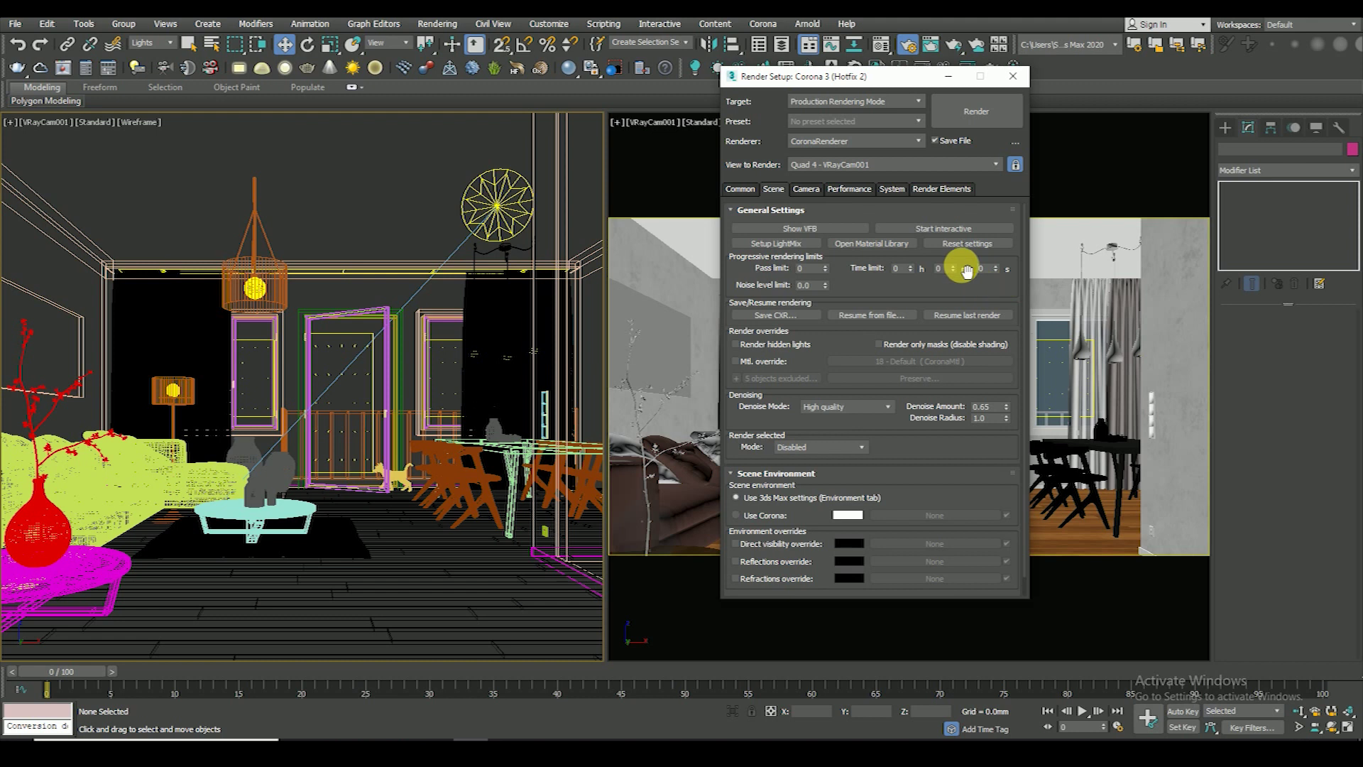
- Run a test render and view its alpha channel in the frame buffer
key(shift+q)
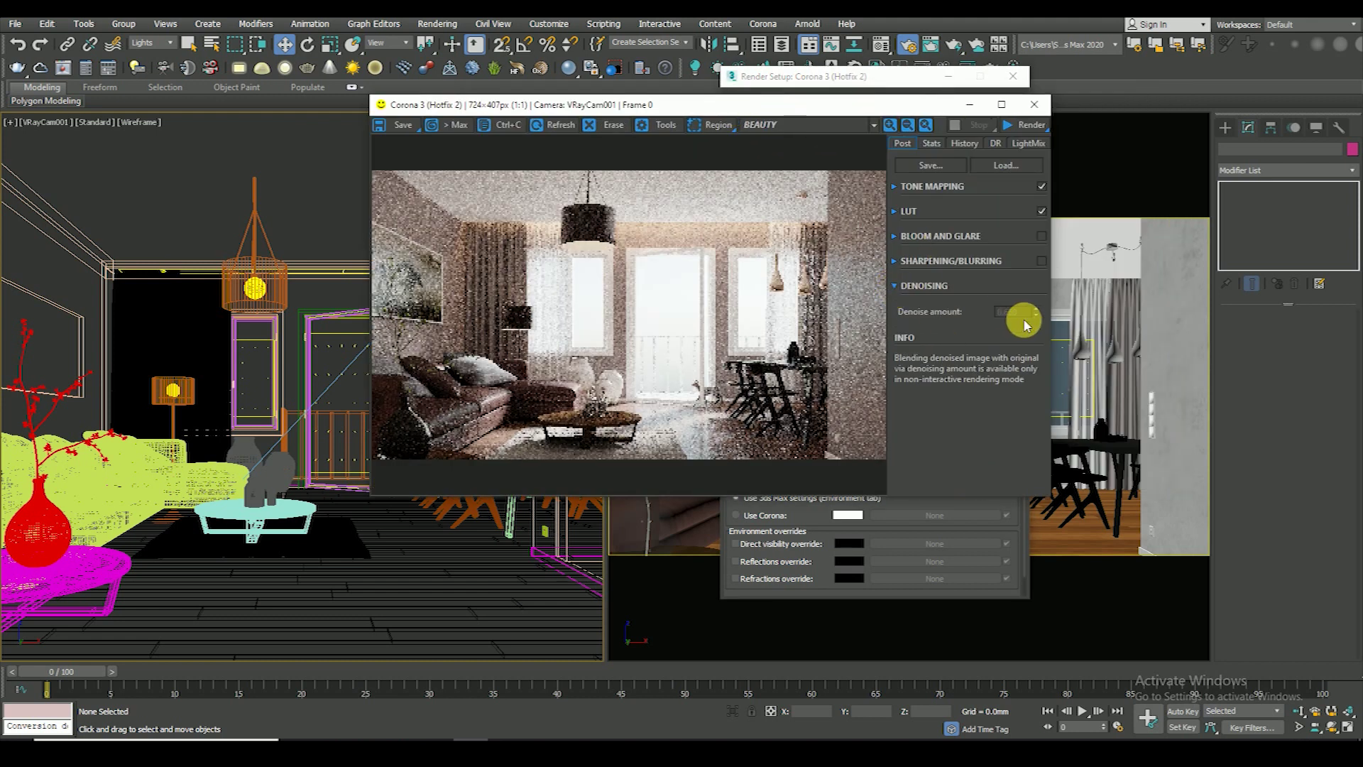
click(976, 491)
scroll(898, 436, down, 1)
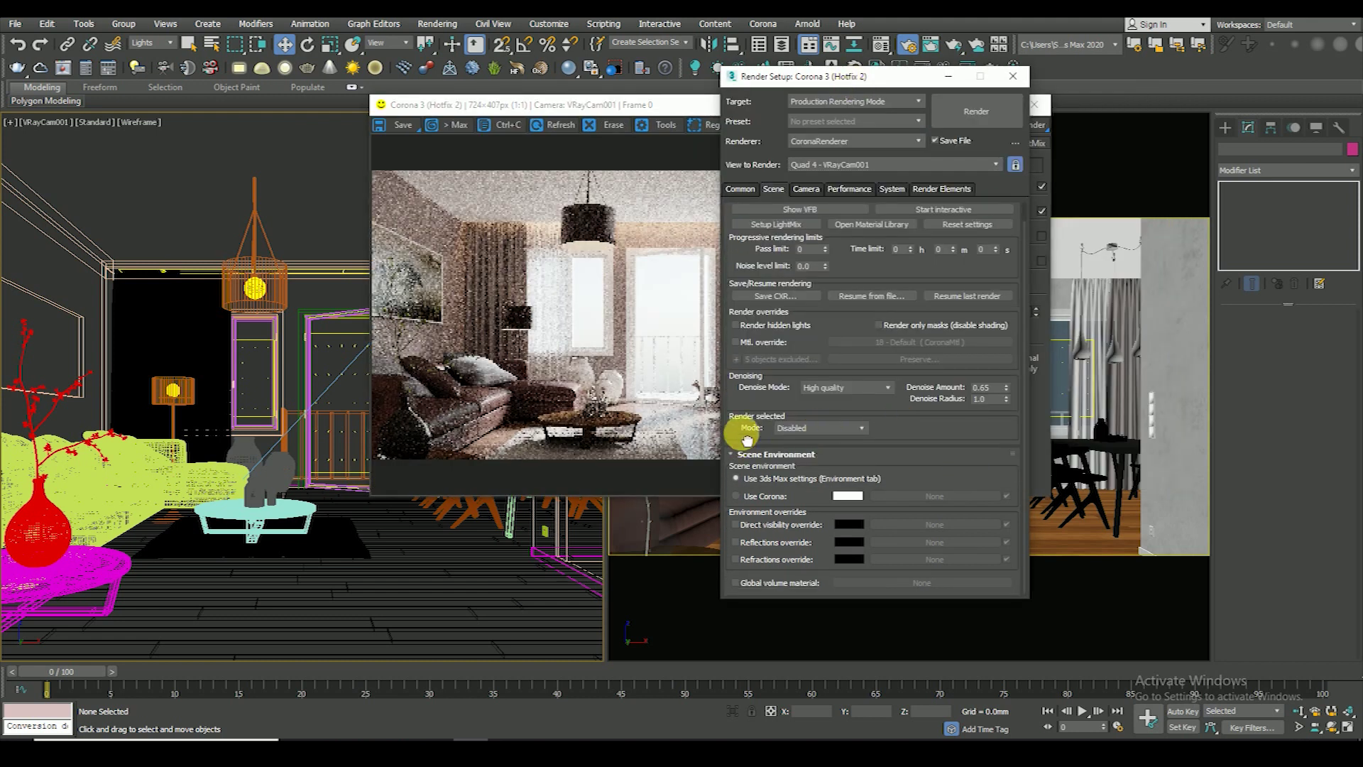
drag(838, 76, 983, 60)
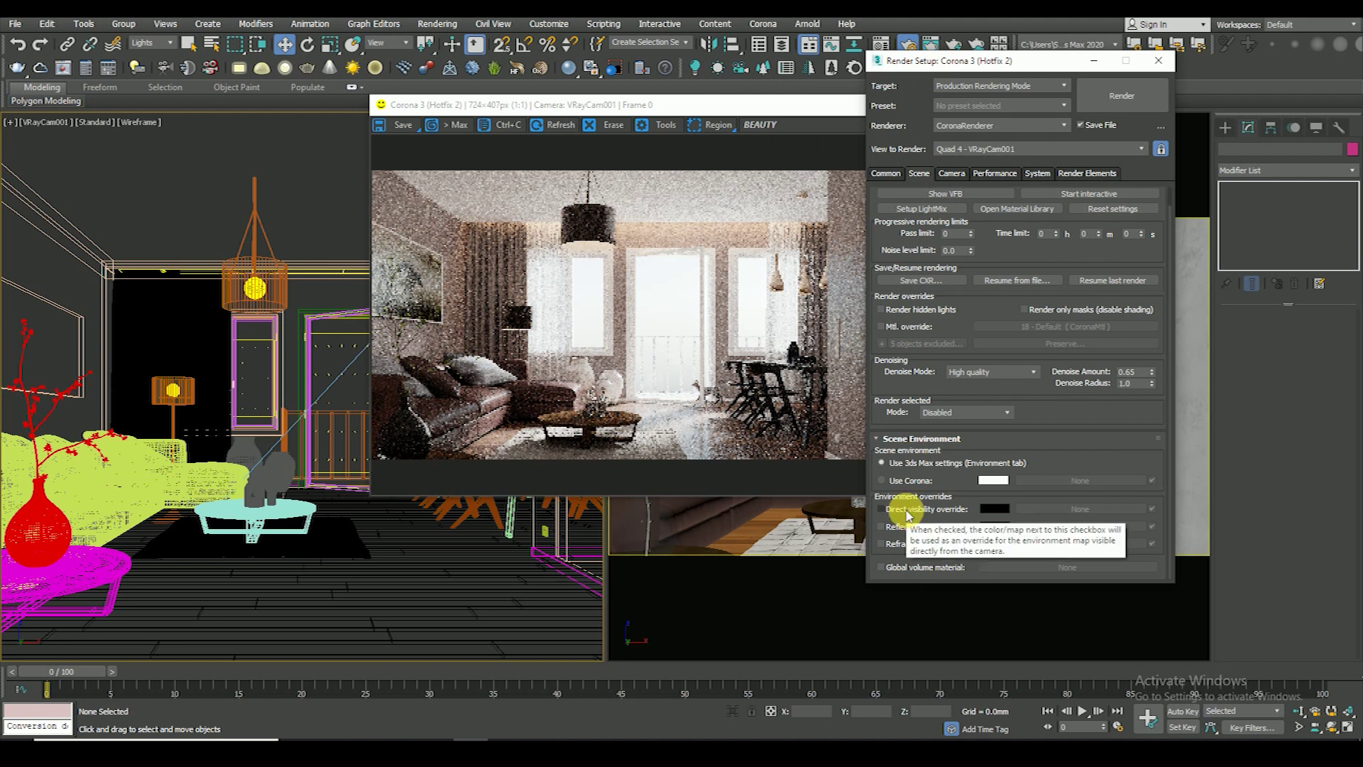
click(770, 125)
click(770, 154)
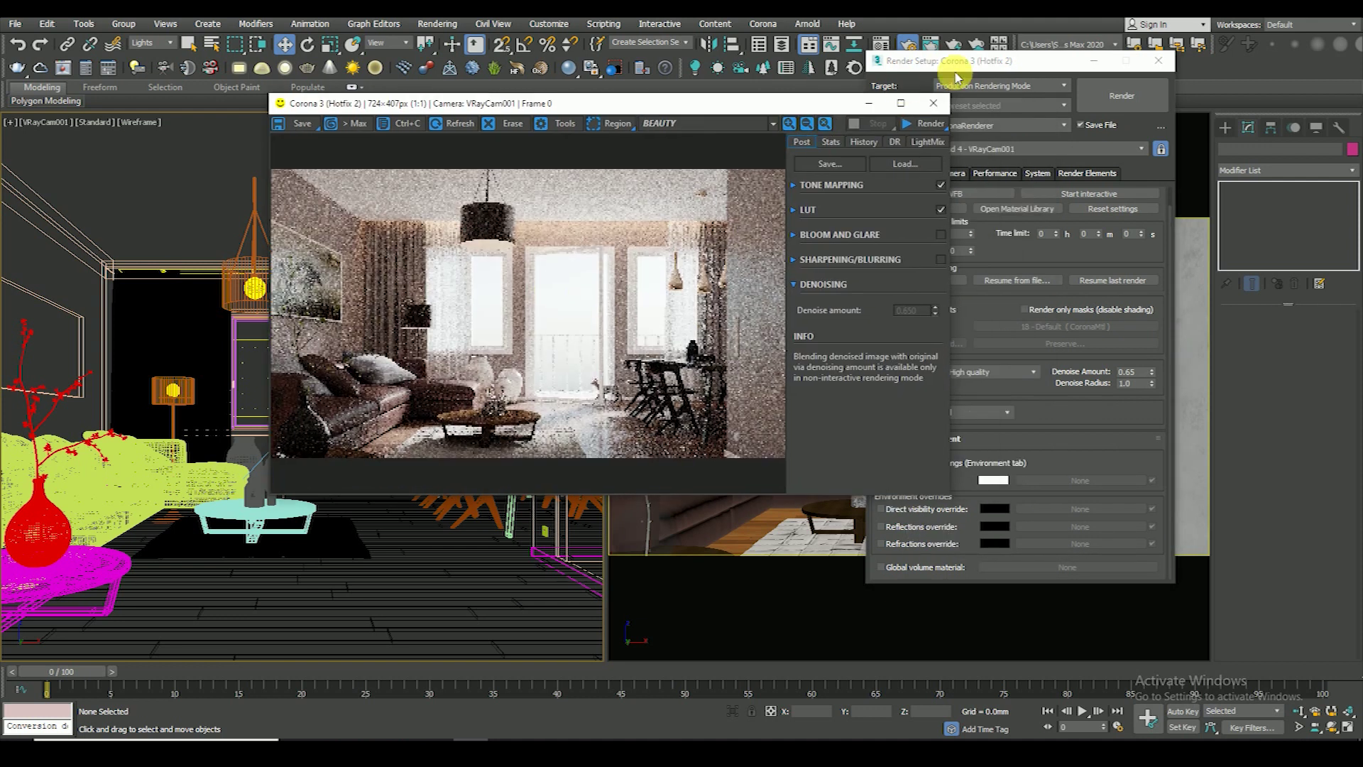
- Enable the Direct visibility and Refractions environment overrides and start a new test render
click(954, 509)
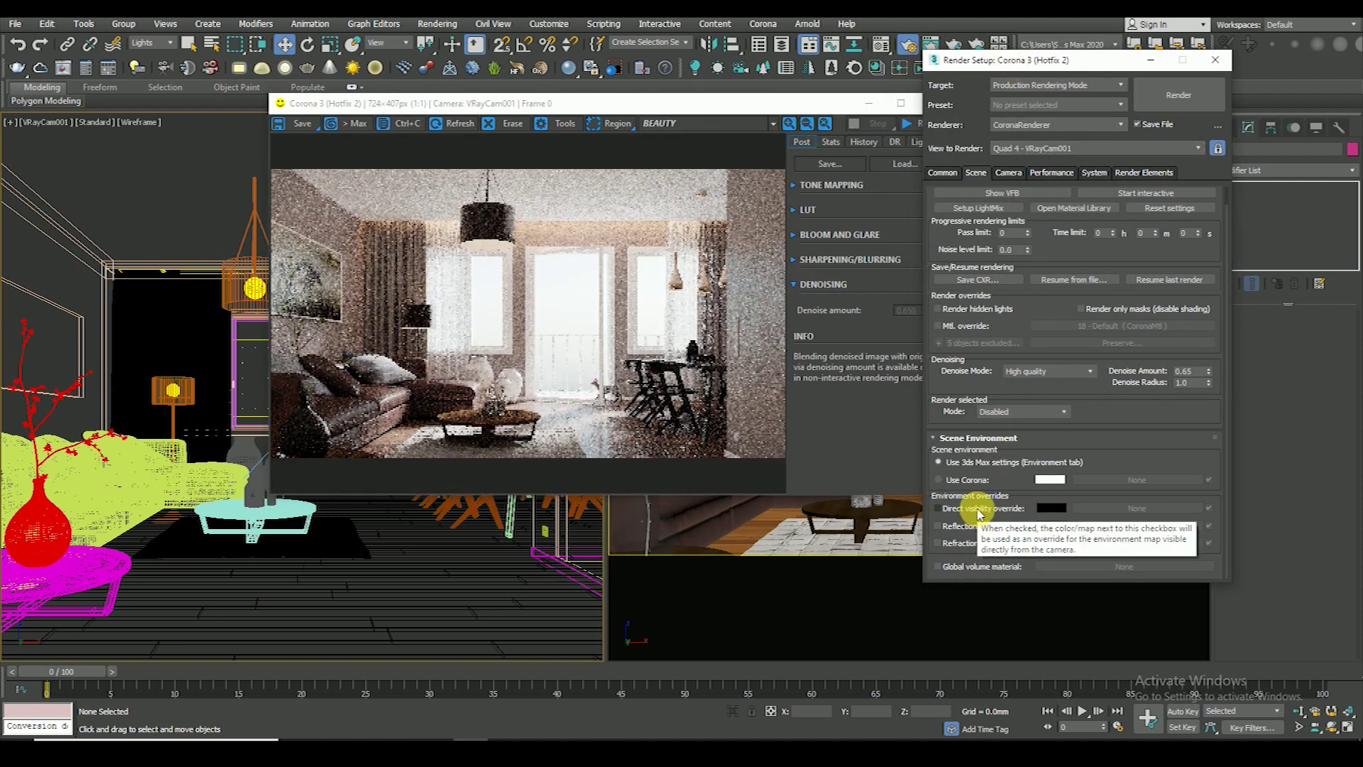
click(965, 544)
drag(852, 103, 838, 105)
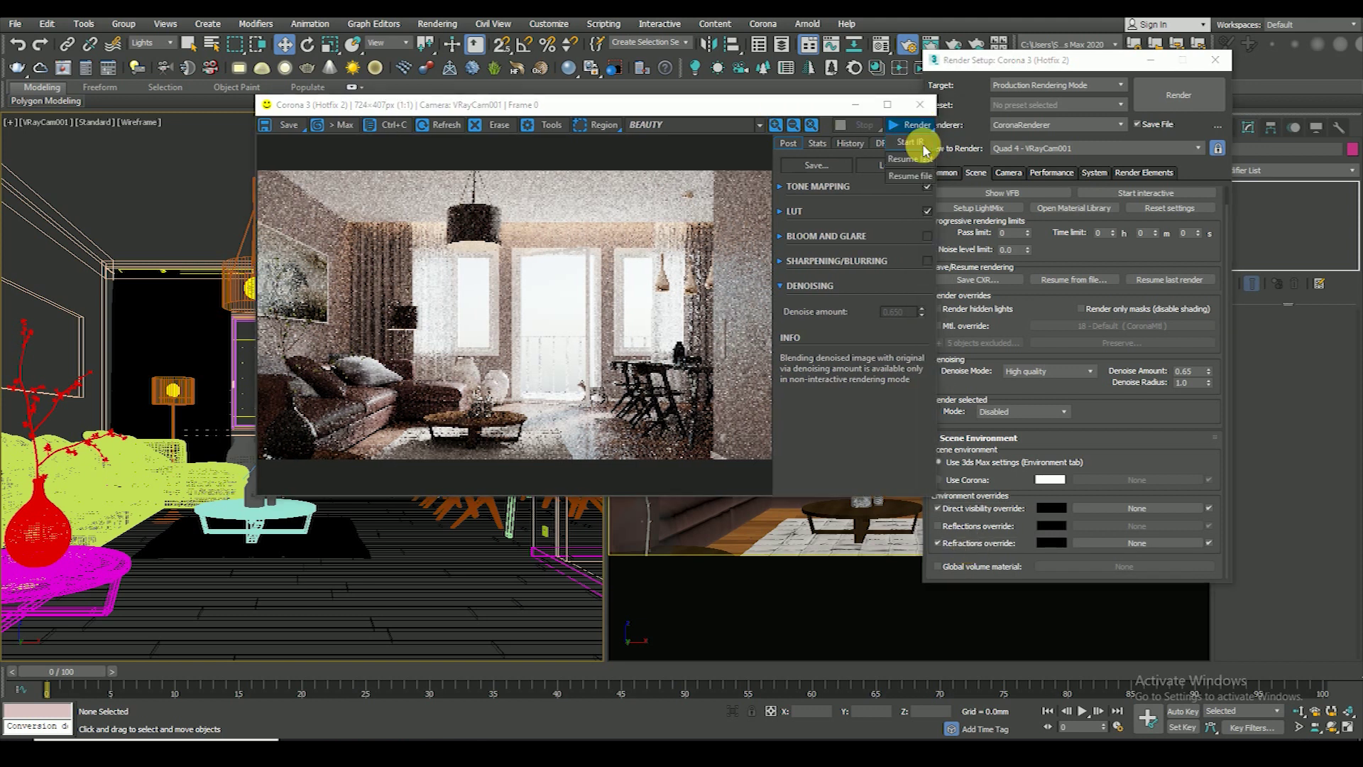
key(shift+q)
- Zoom in and out of the test render in the frame buffer to inspect it
drag(712, 104, 677, 144)
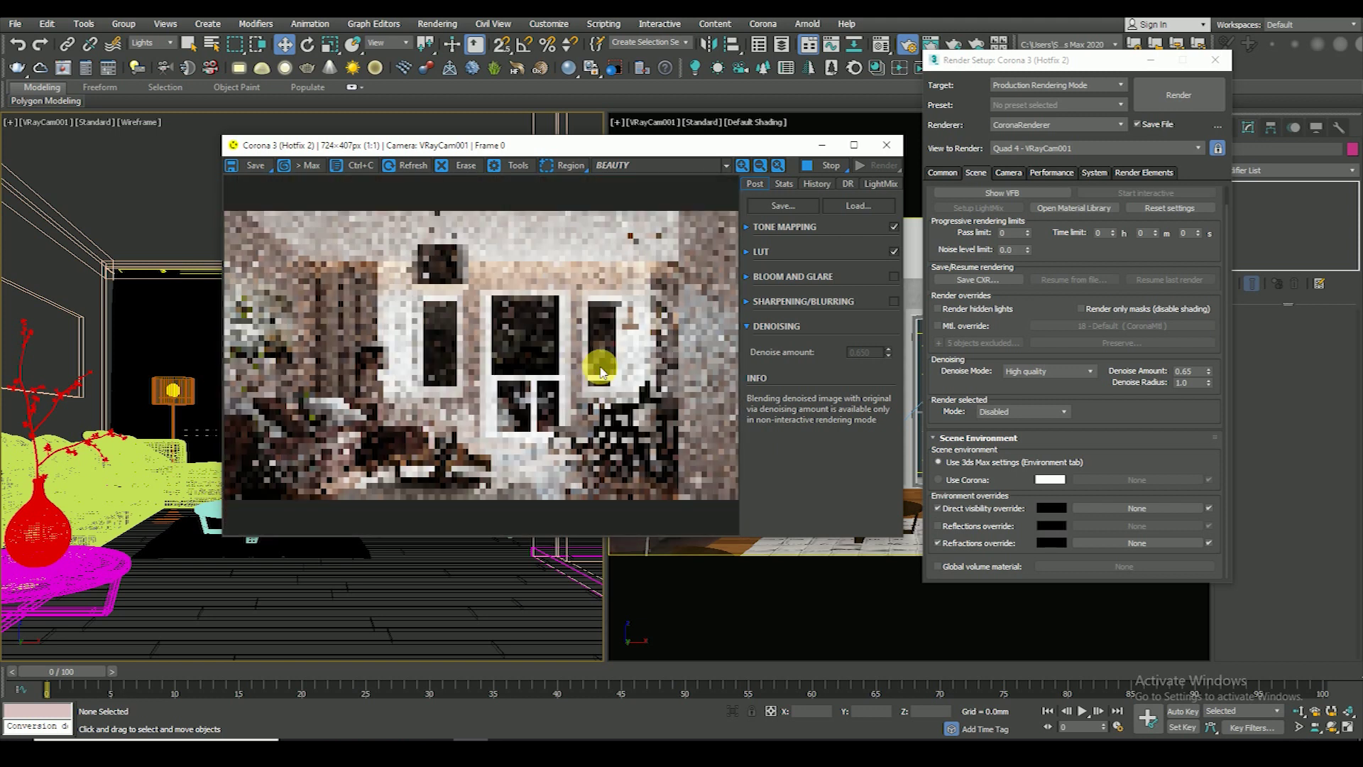
scroll(603, 341, up, 1)
scroll(607, 333, down, 1)
scroll(589, 351, up, 1)
scroll(540, 319, down, 1)
scroll(539, 346, up, 1)
scroll(407, 274, up, 1)
scroll(390, 313, down, 2)
scroll(424, 321, up, 1)
scroll(608, 317, down, 1)
mouse_move(722, 151)
mouse_down()
mouse_move(761, 142)
mouse_move(759, 127)
mouse_up()
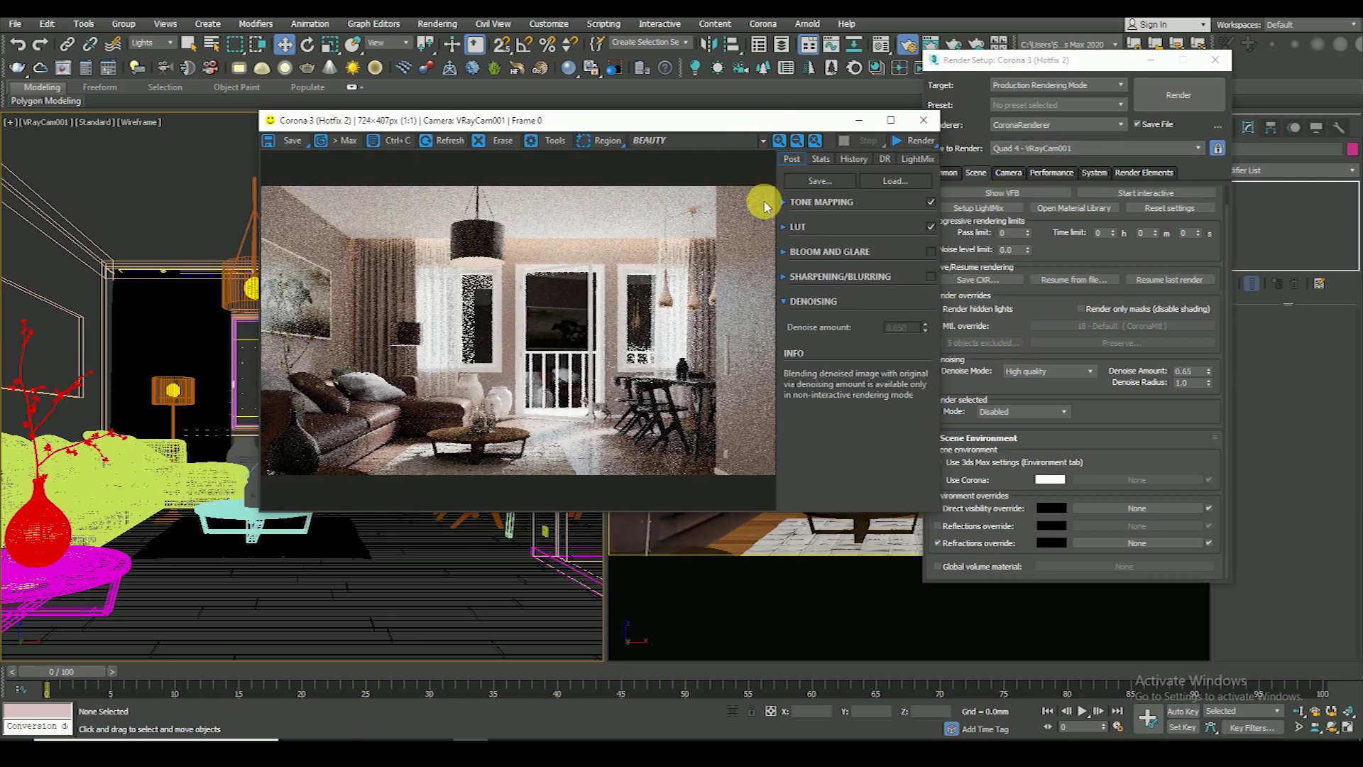
- Launch the 1920x1080 Corona render to Living Room.tif and watch it refine in a maximized frame buffer
click(918, 142)
click(1016, 125)
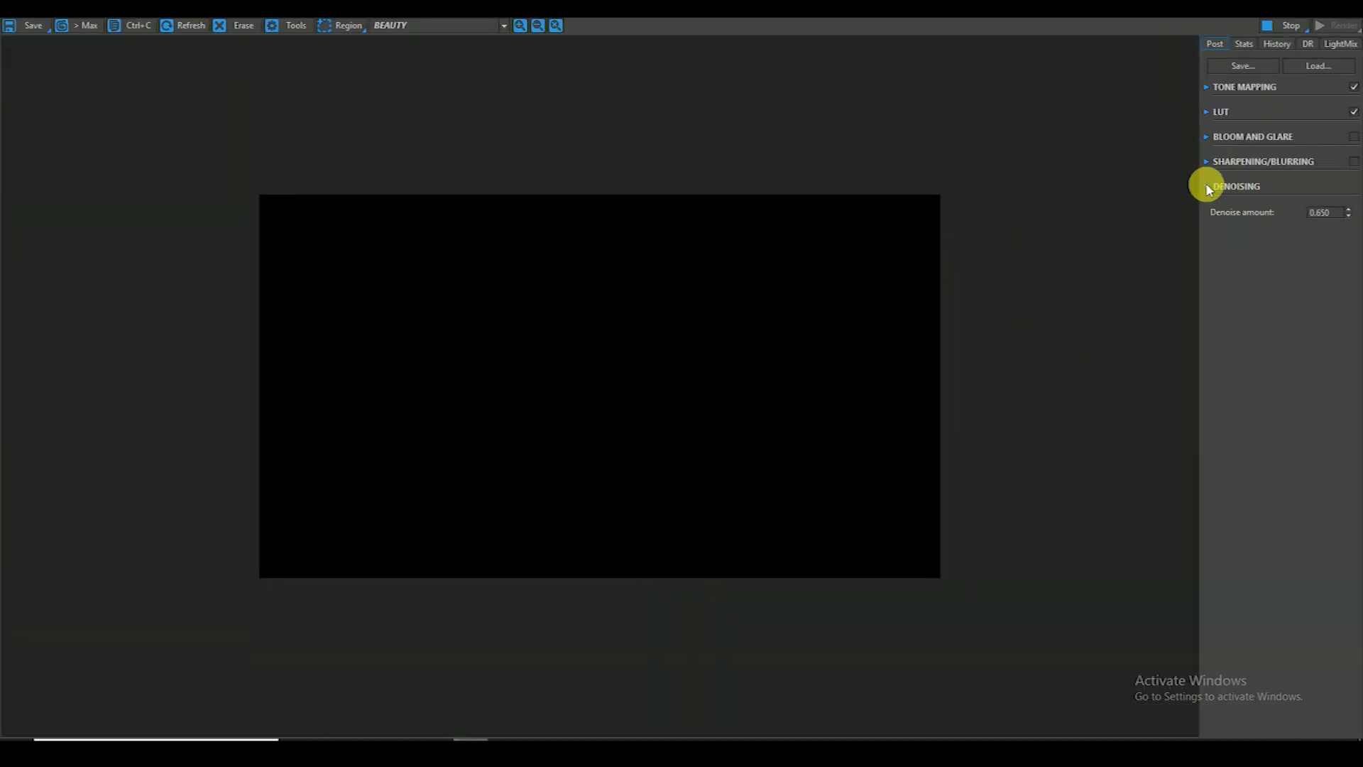
click(1208, 87)
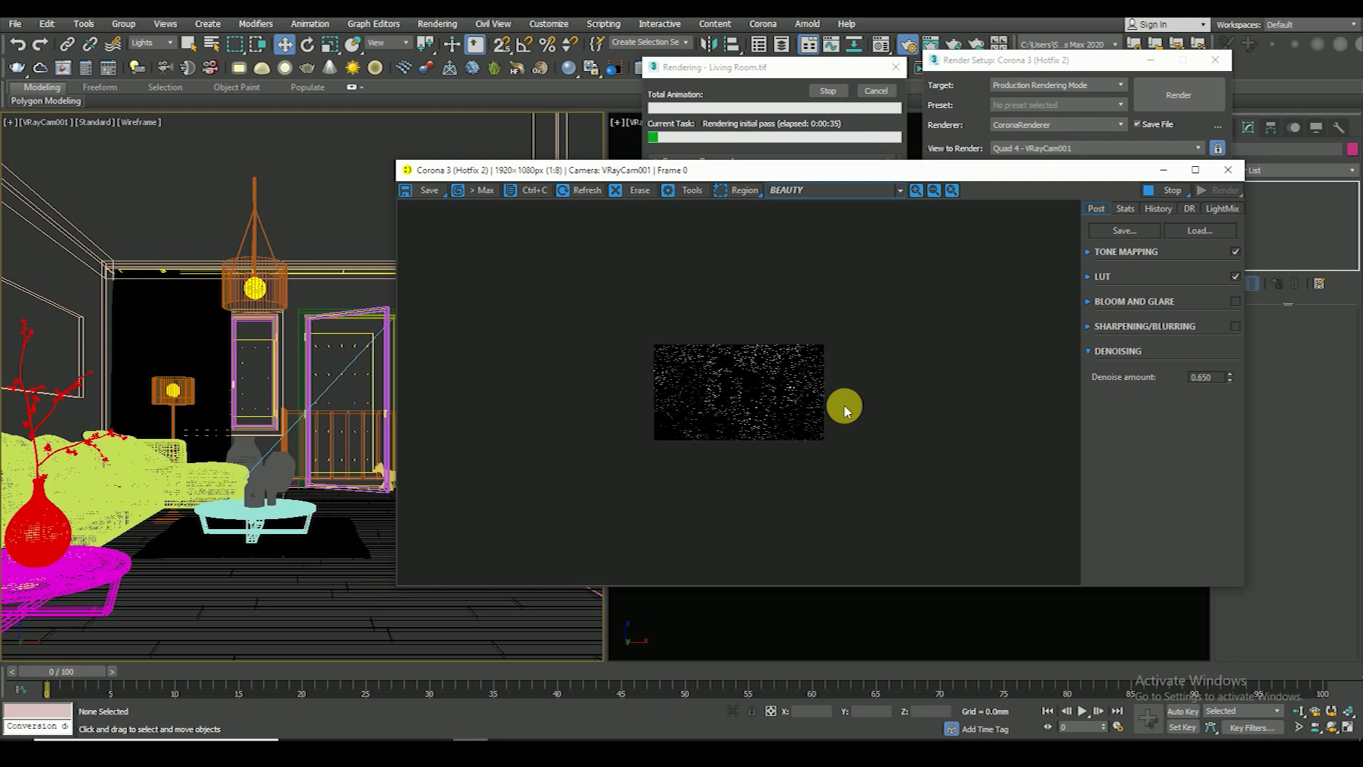
scroll(774, 420, up, 2)
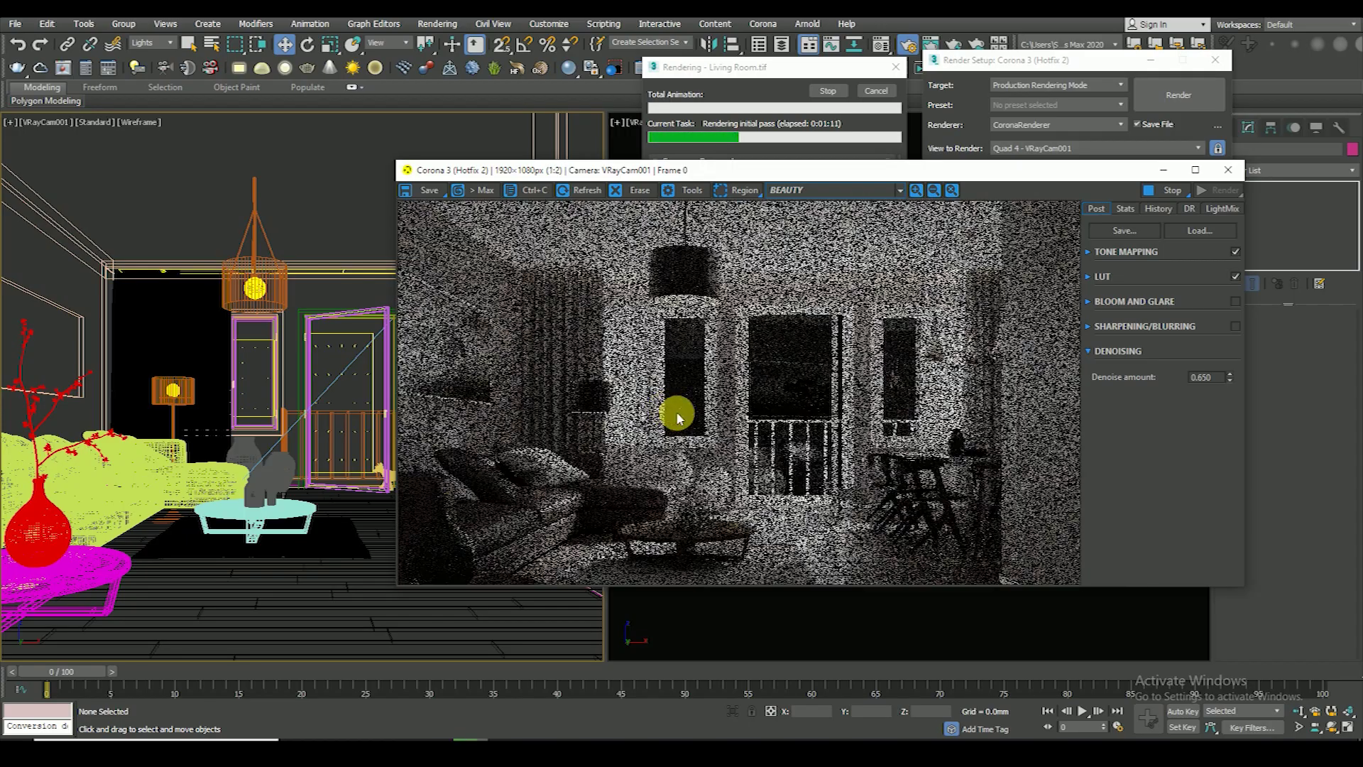
scroll(595, 392, up, 2)
scroll(684, 298, down, 1)
scroll(937, 350, down, 1)
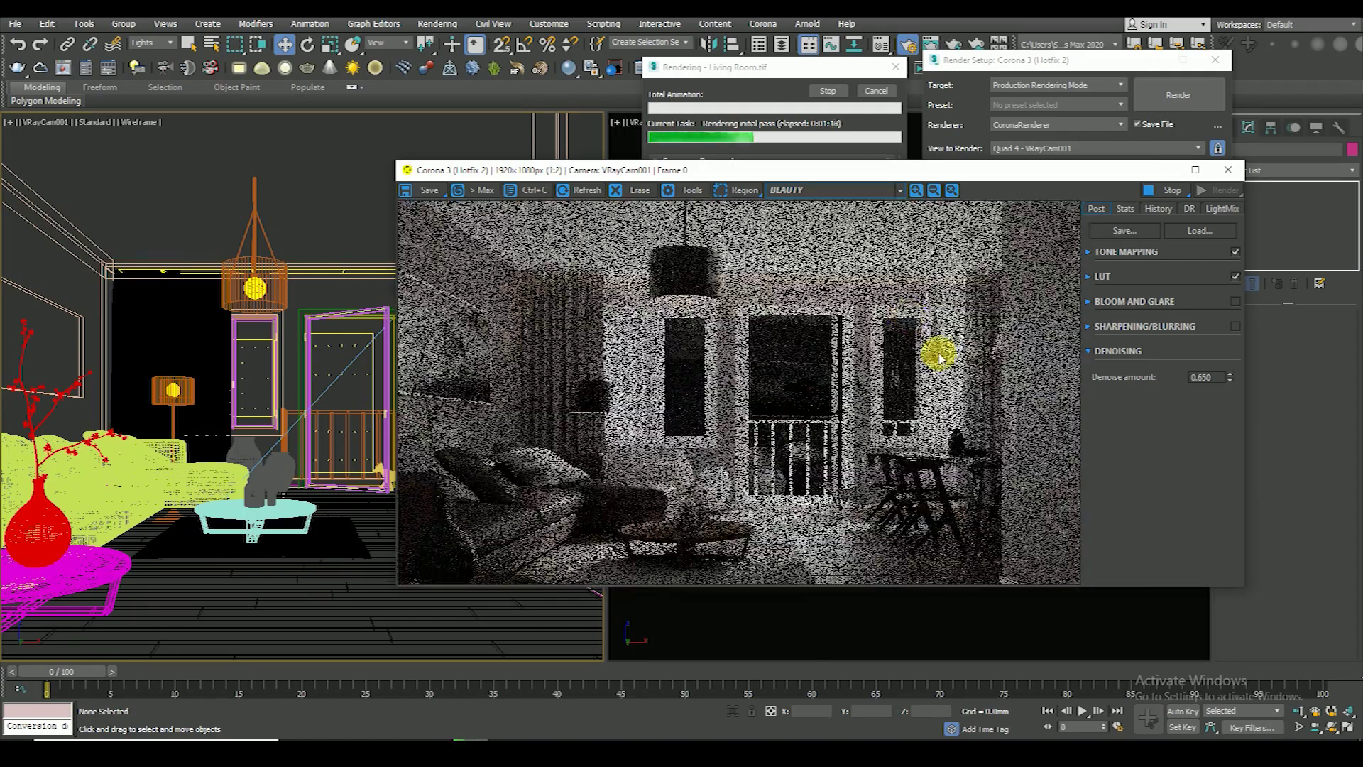
scroll(949, 390, up, 2)
scroll(949, 390, down, 2)
drag(829, 170, 770, 158)
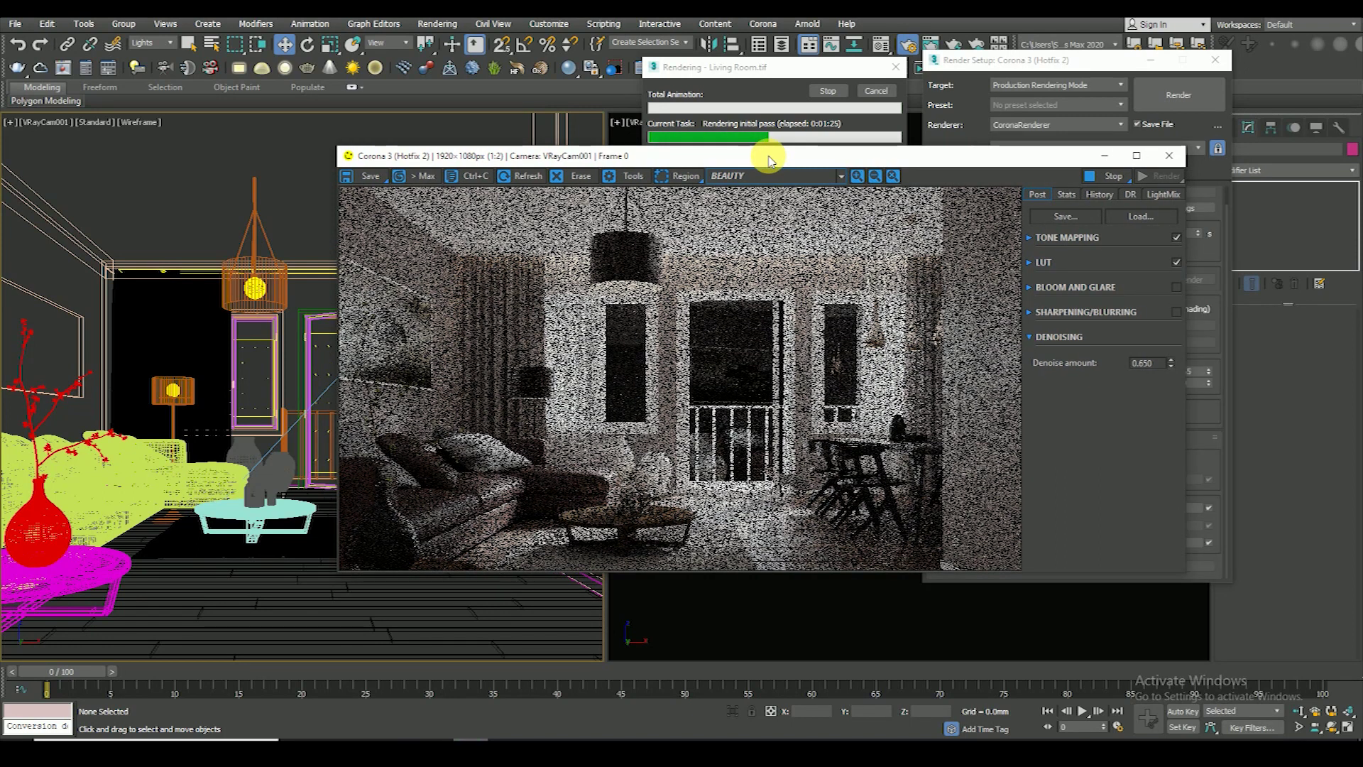